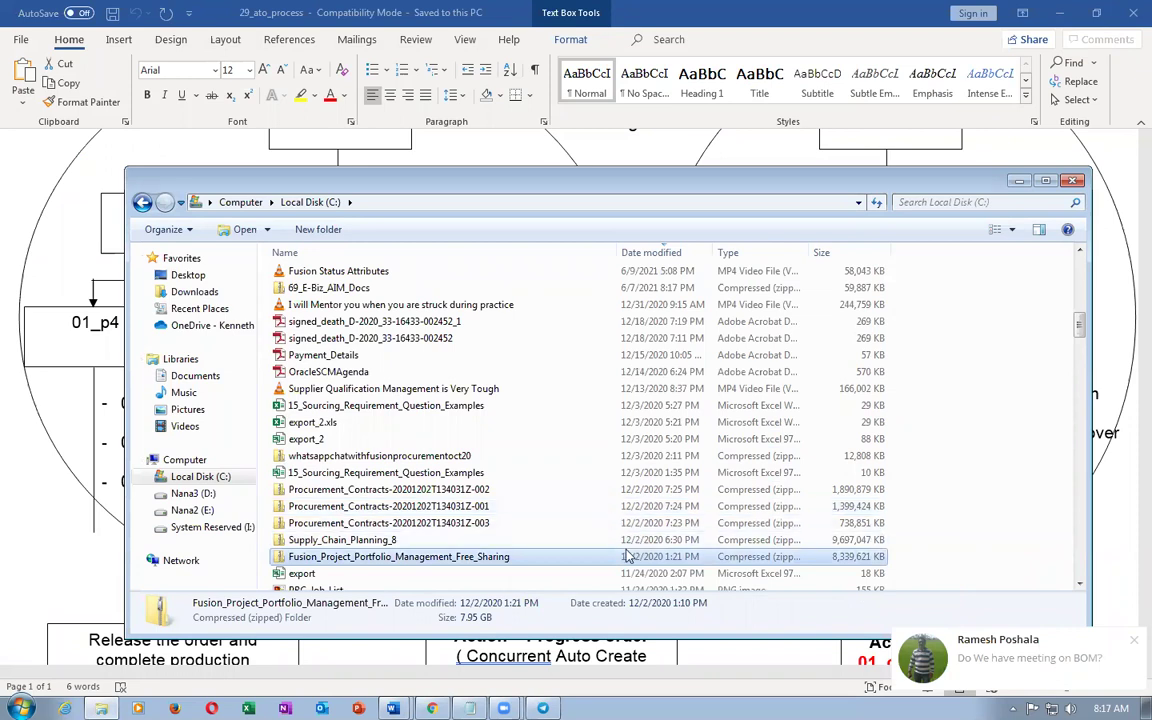
Open the Fusion OM Worksheet workbook from the Fusion_OM_Training folder on Local Disk (C:).
key(f)
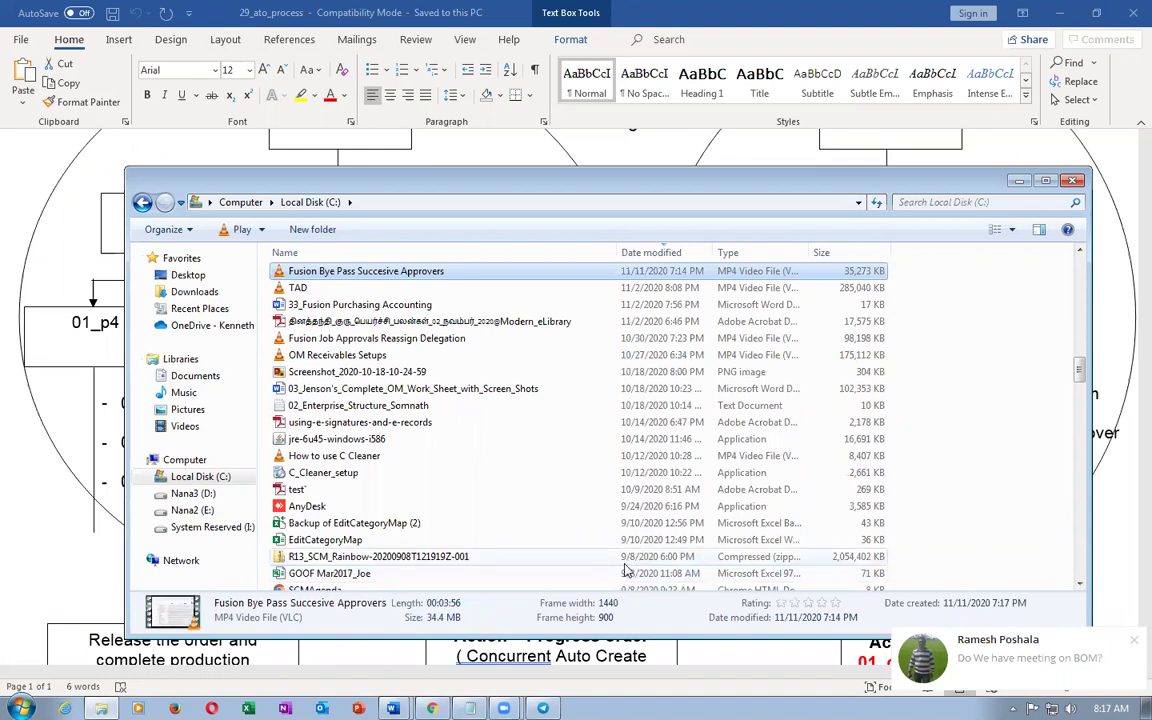
key(f)
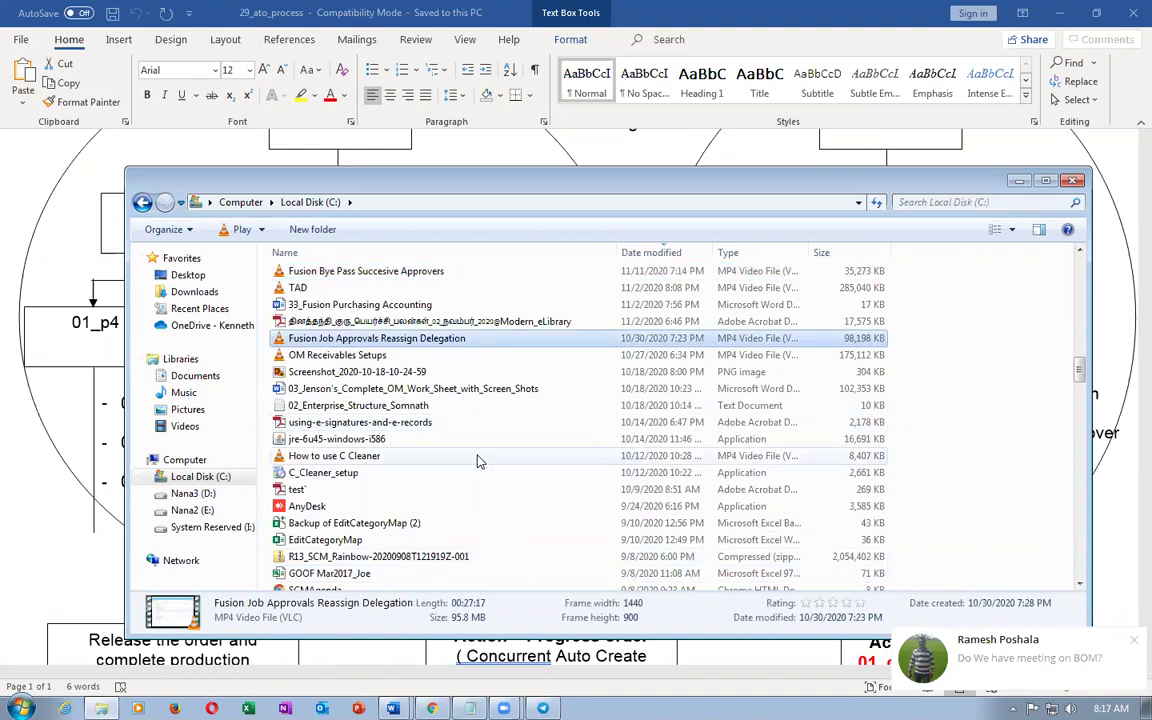
key(f)
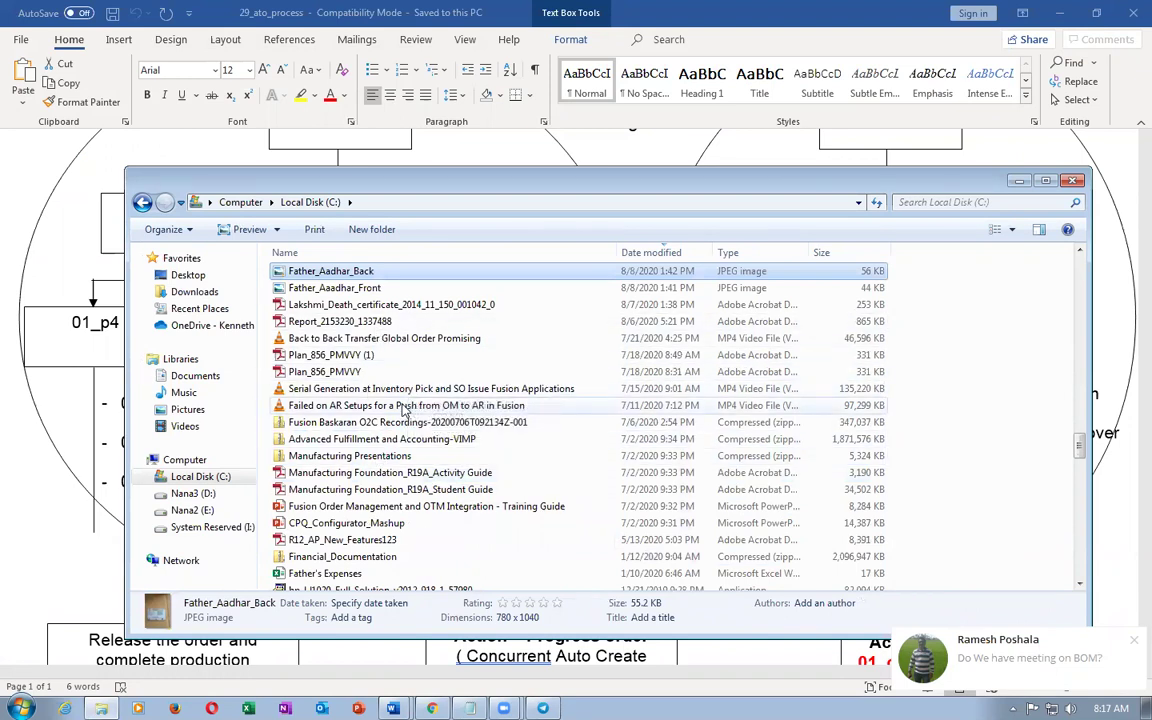
key(Down)
key(f)
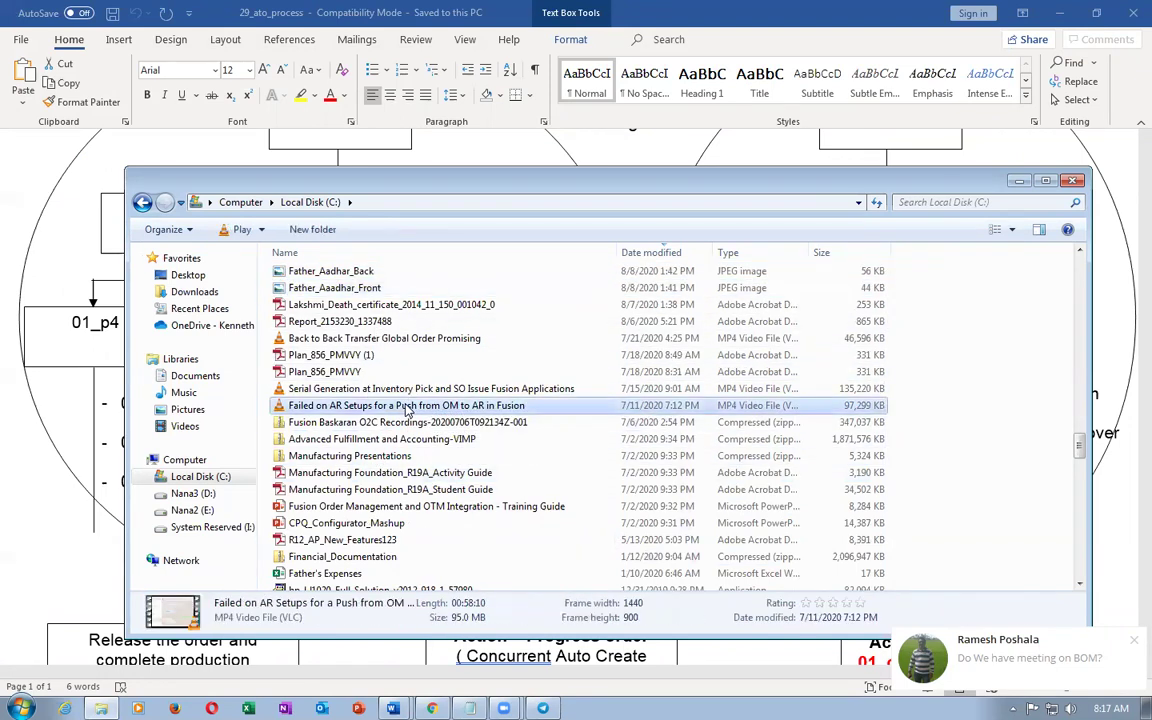
key(f)
key(f)
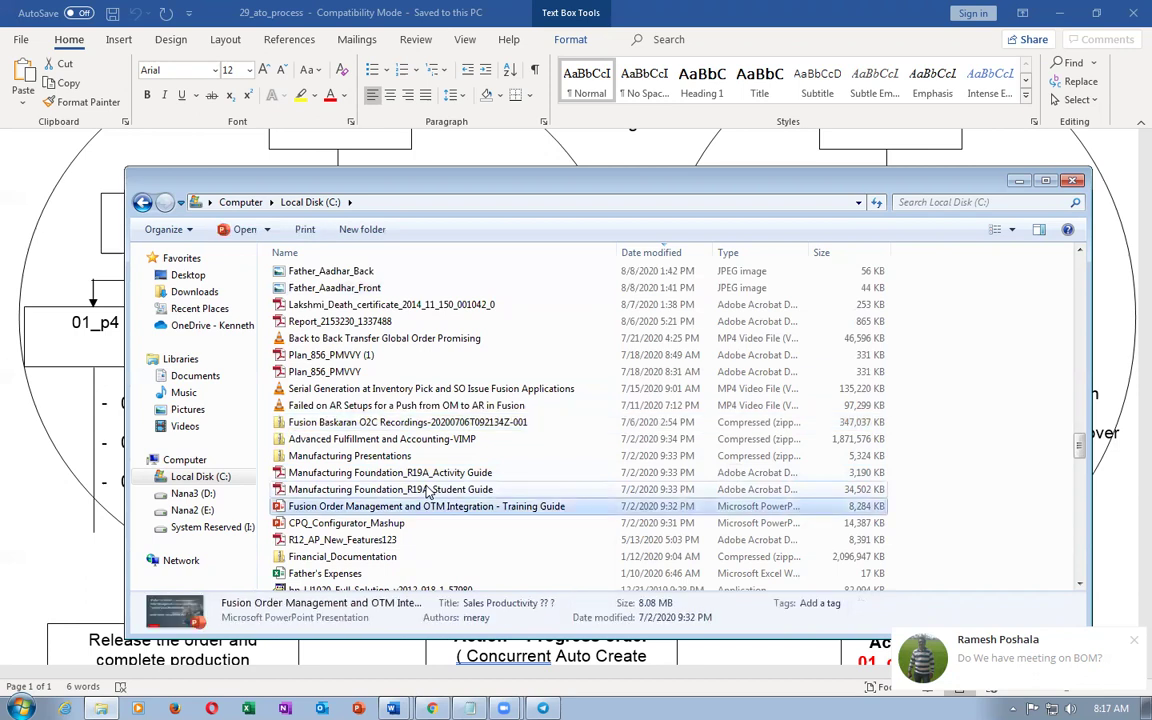
key(f)
key(f)
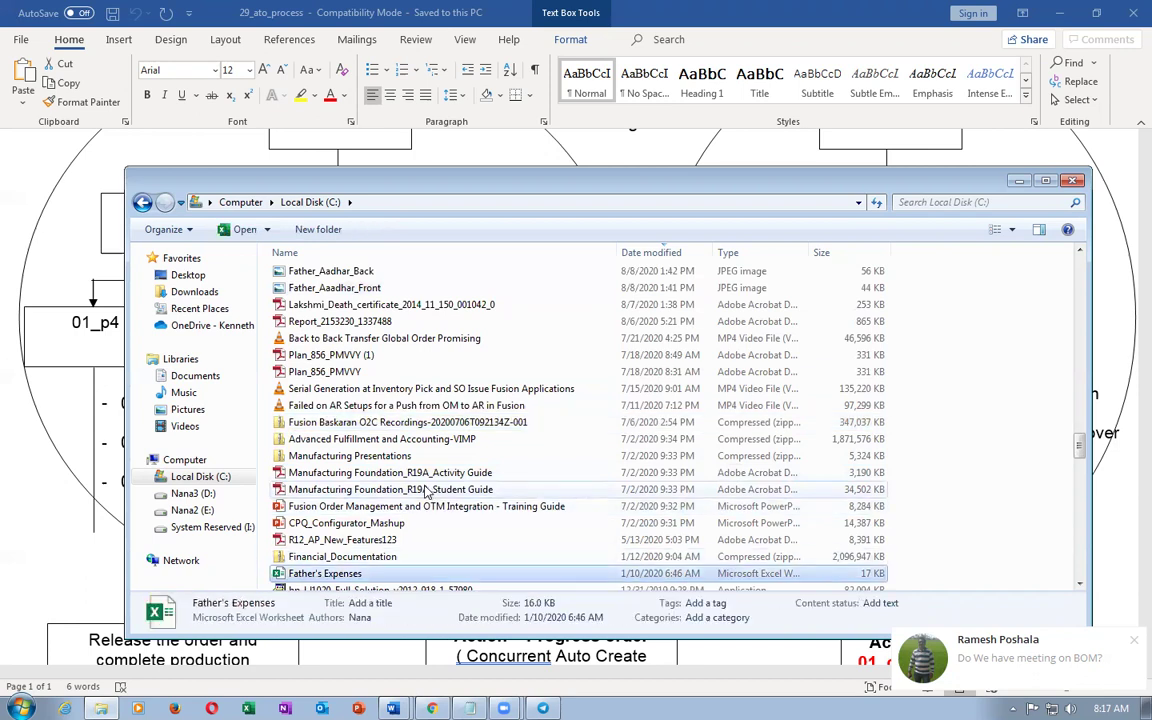
key(f)
key(f)
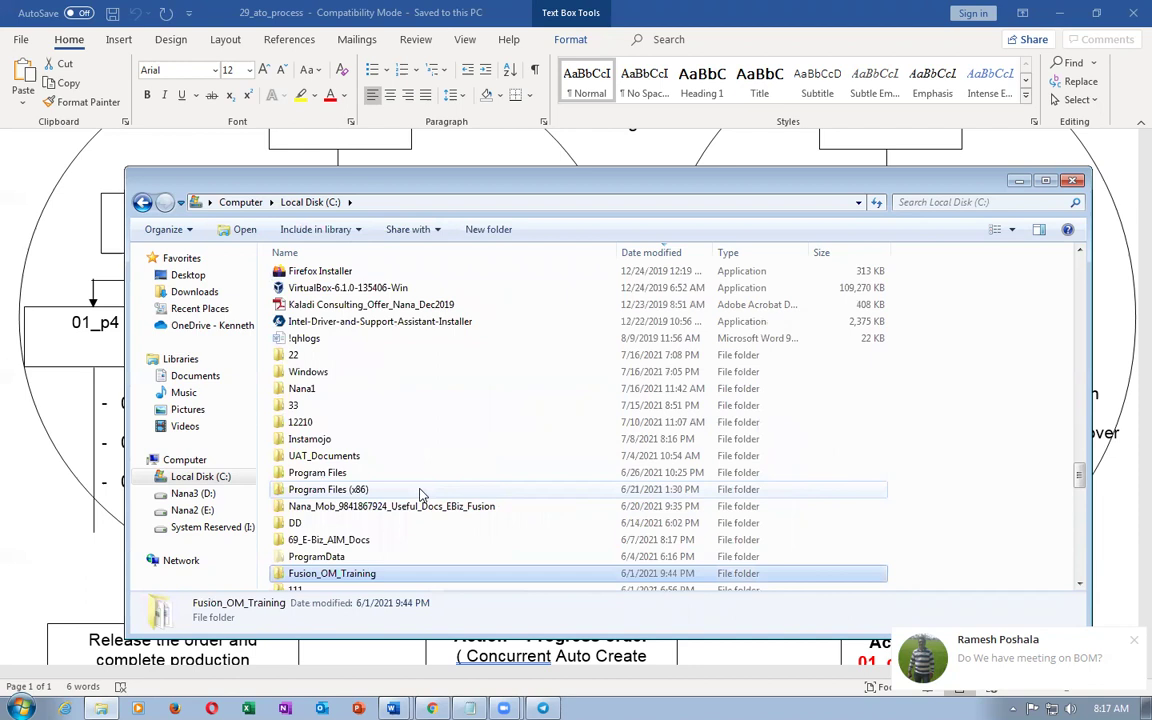
double_click(373, 575)
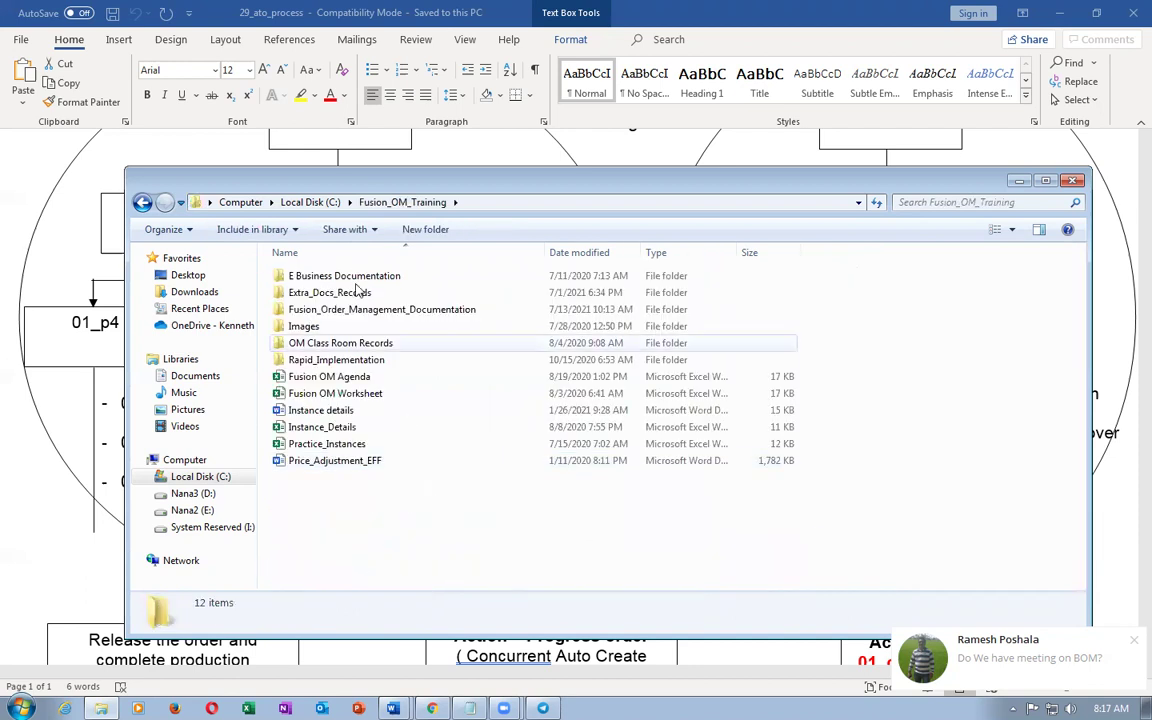
double_click(381, 397)
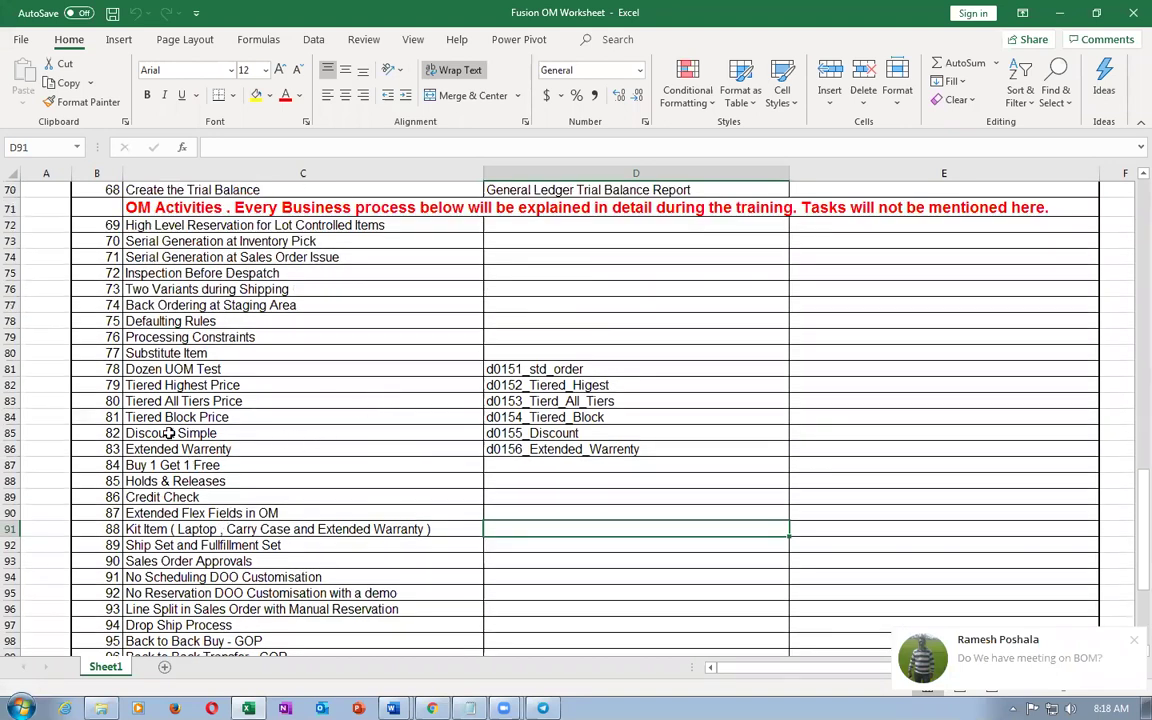
Examine the Kit Item (Laptop, Carry Case and Extended Warranty) and Ship Set and Fullfillment Set rows in the OM activities list.
click(228, 529)
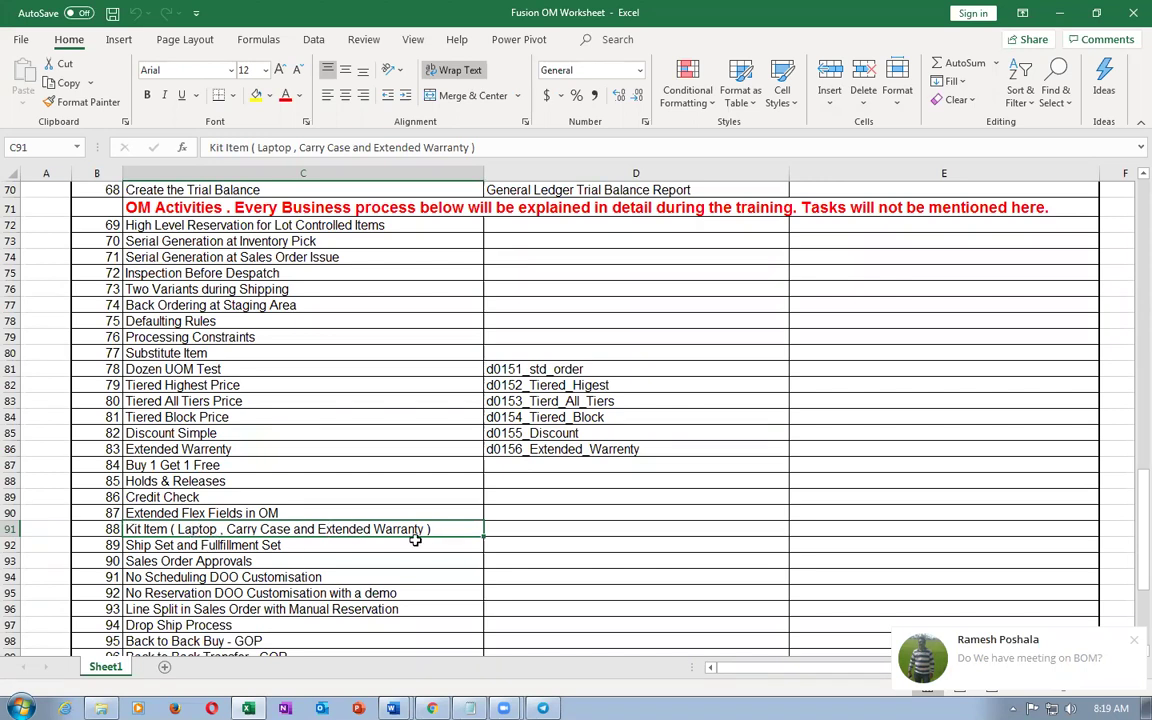
click(334, 545)
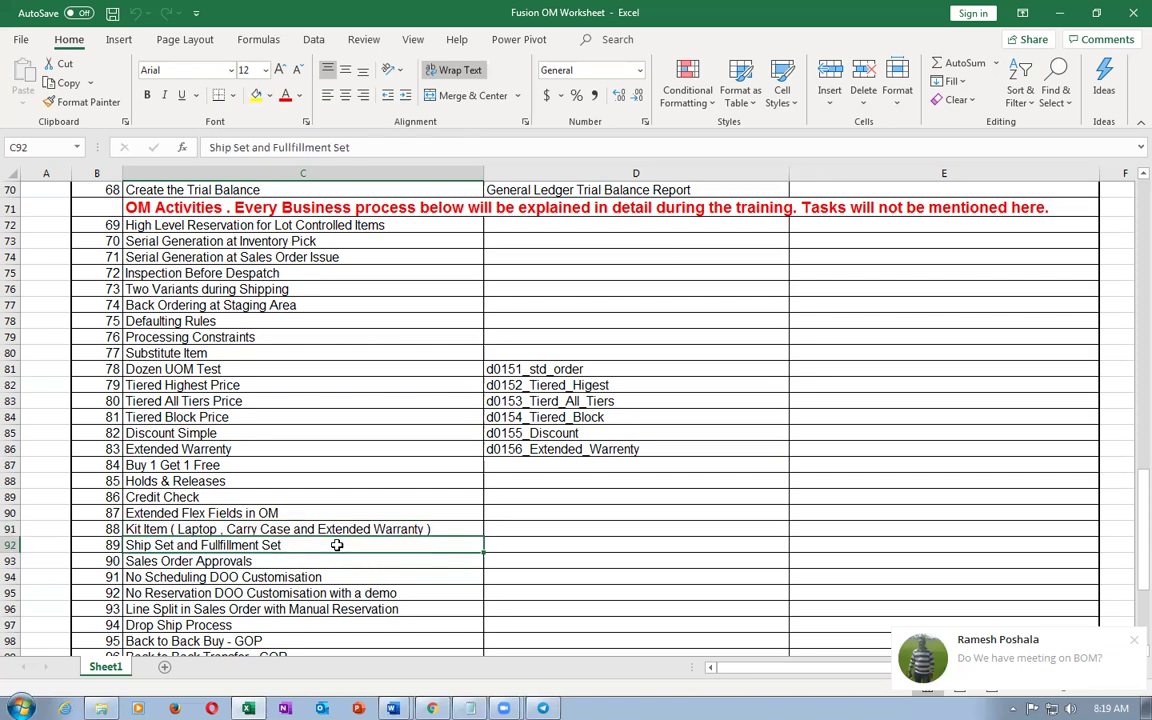
click(349, 529)
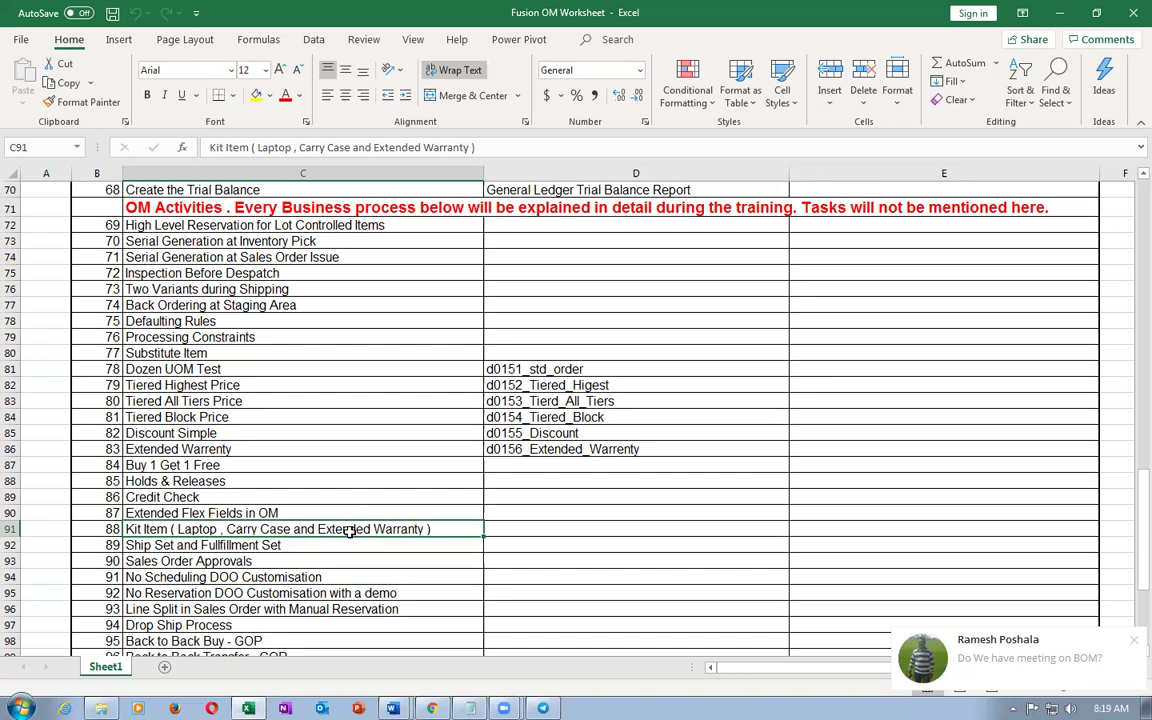
click(532, 531)
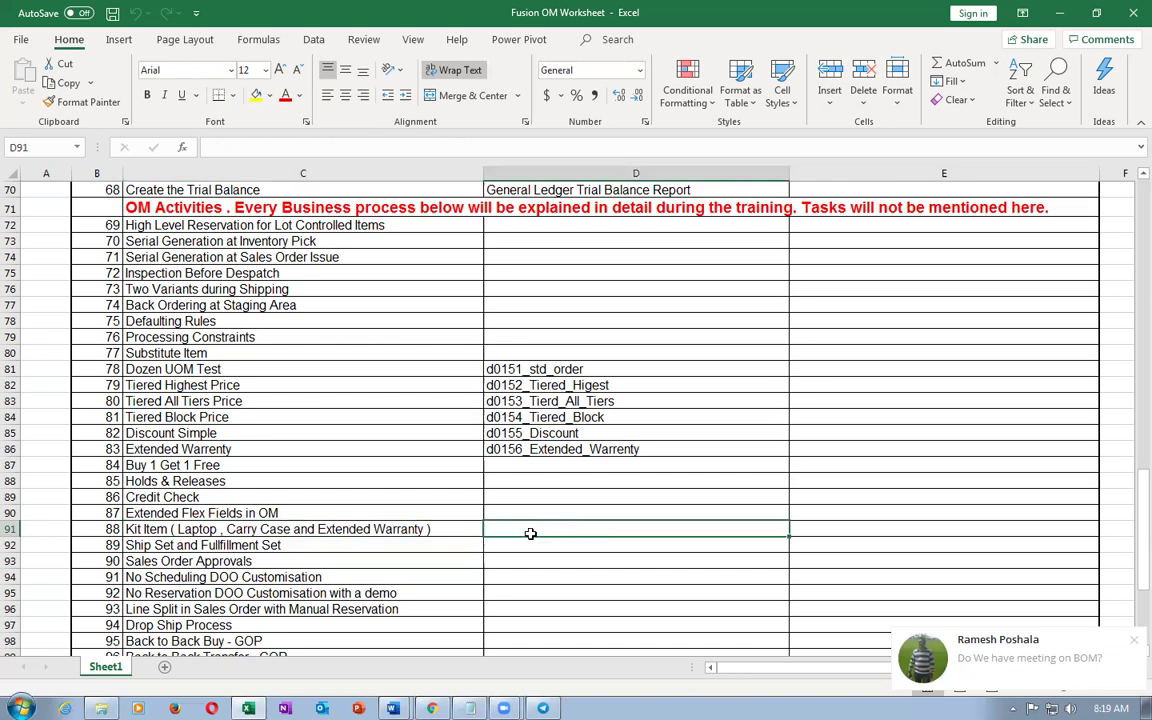
click(265, 531)
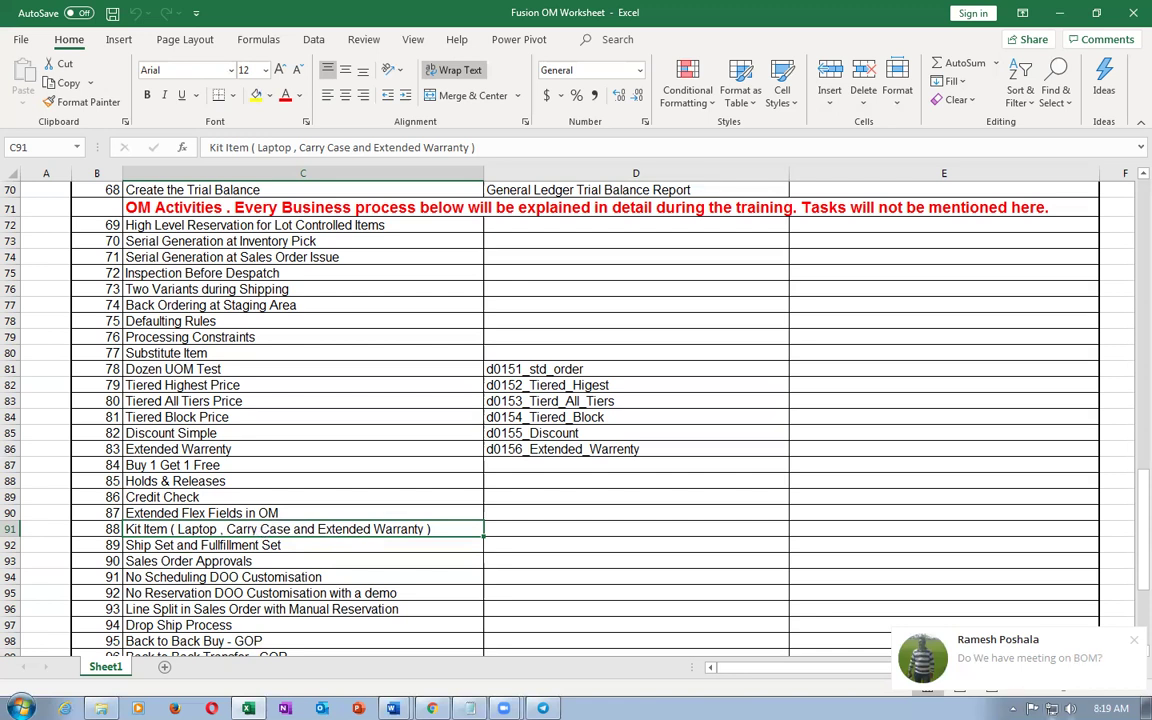
click(1070, 708)
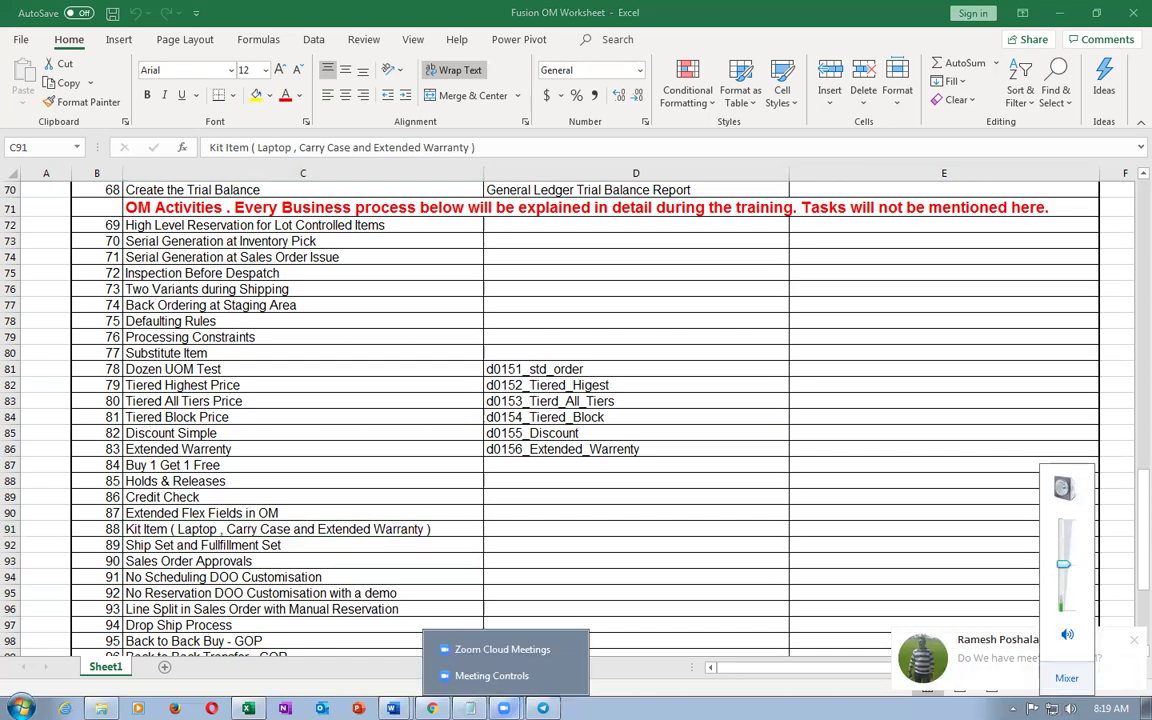
mouse_move(543, 708)
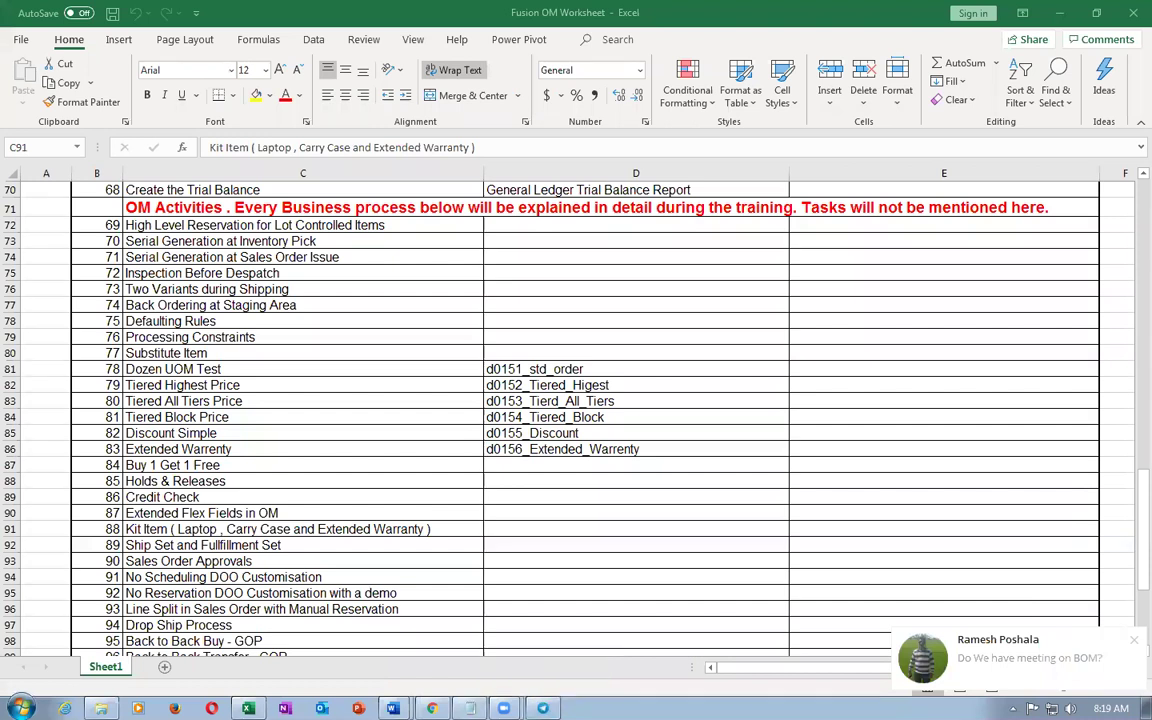
click(145, 531)
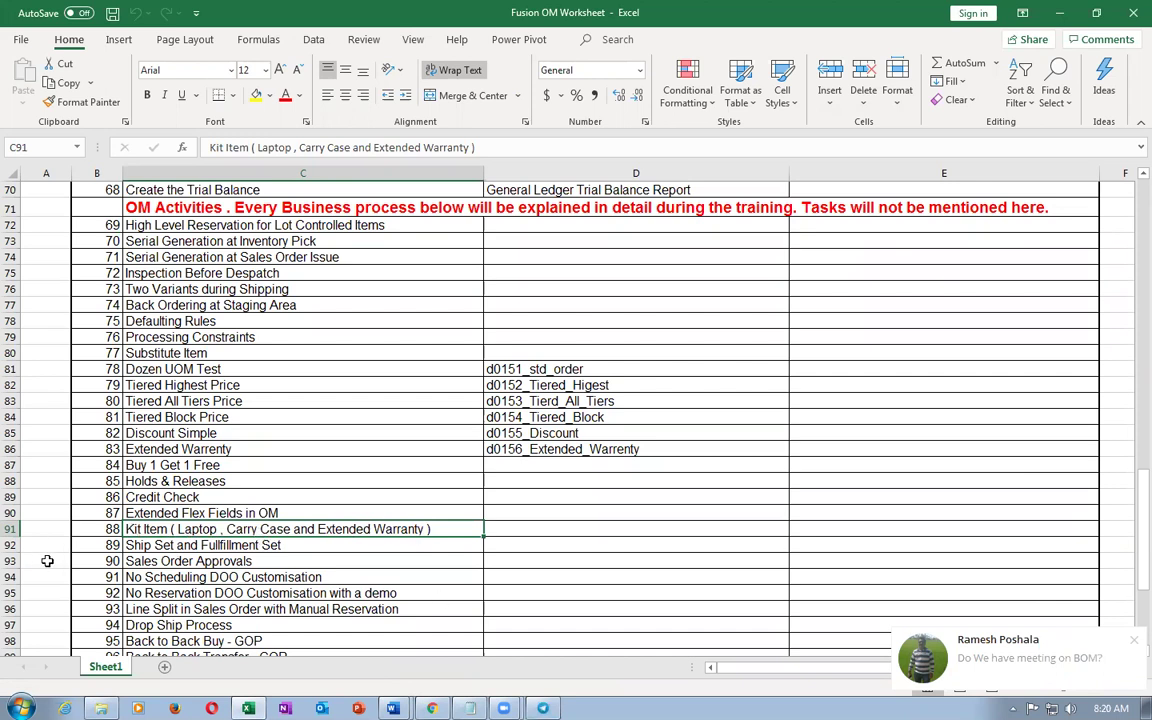
click(147, 545)
click(146, 528)
Open the 26_Configurator_Exercise workbook from the Additional_Docs_Records_4 folder inside folder 22 on Local Disk (C:).
key(alt+Tab)
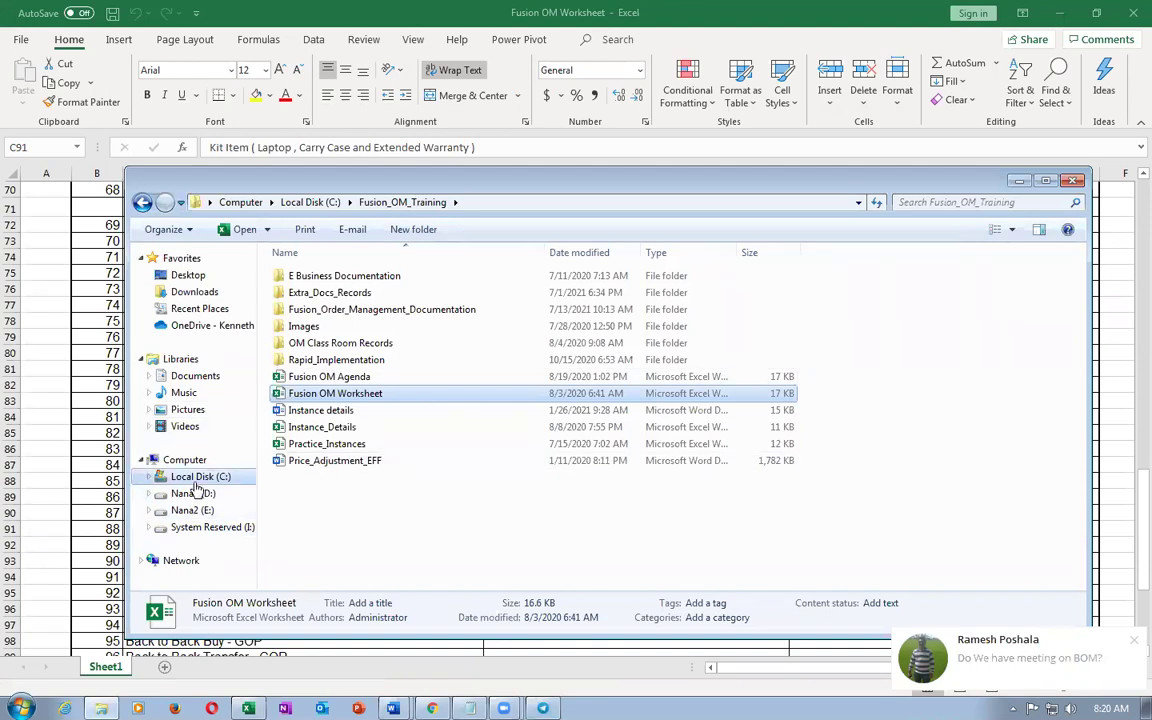
click(306, 201)
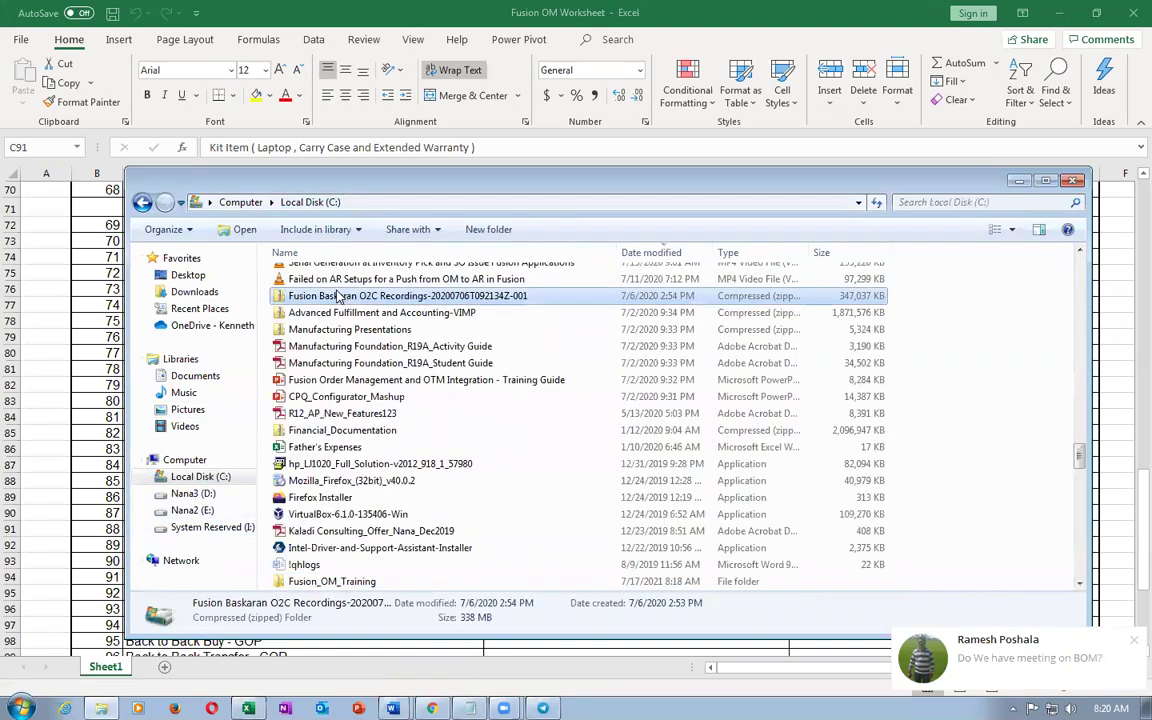
scroll(338, 295, up, 10)
click(338, 276)
double_click(338, 276)
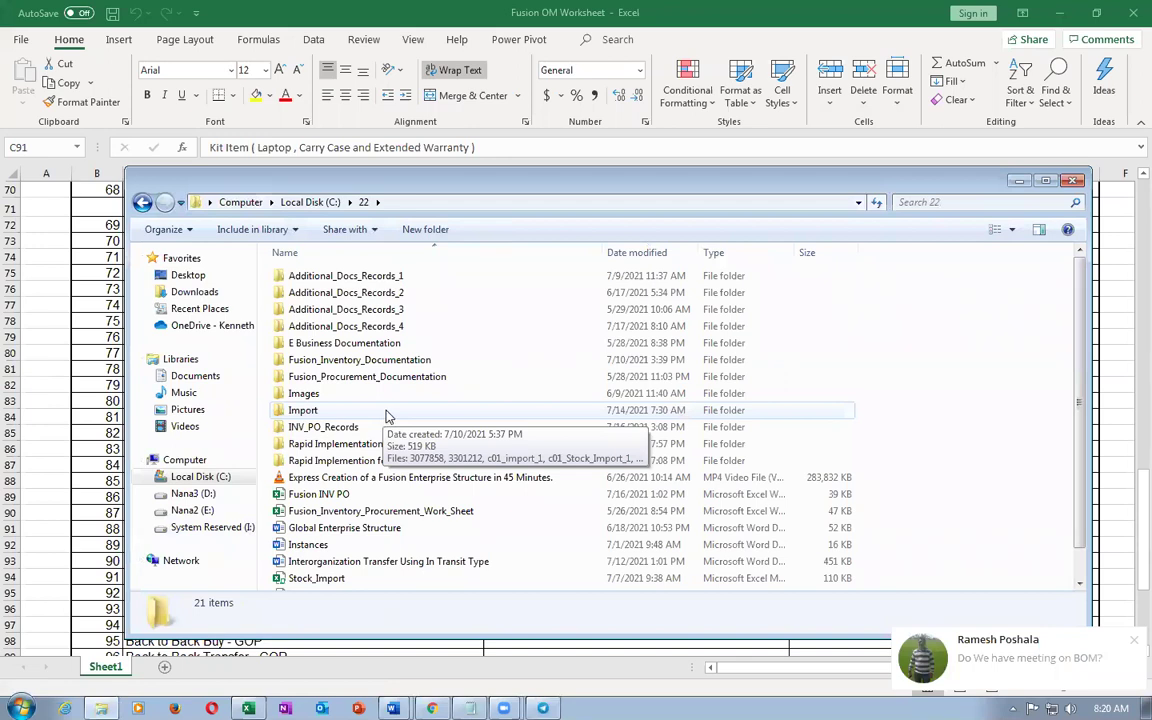
double_click(404, 326)
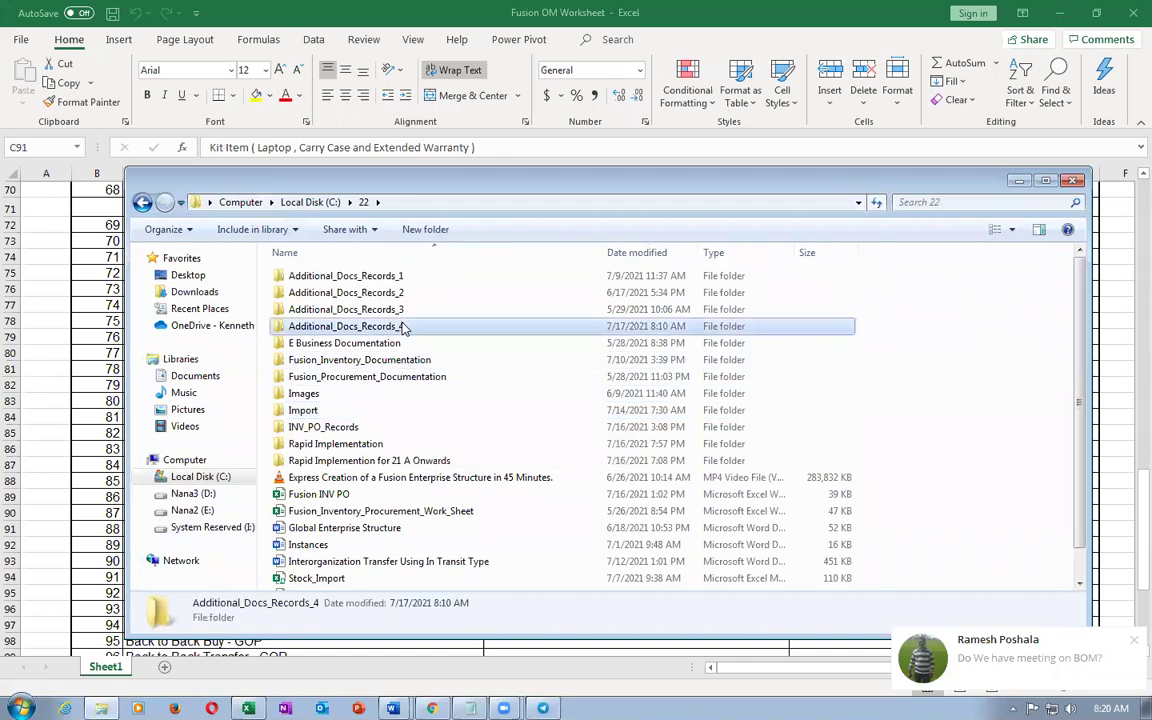
scroll(490, 481, down, 3)
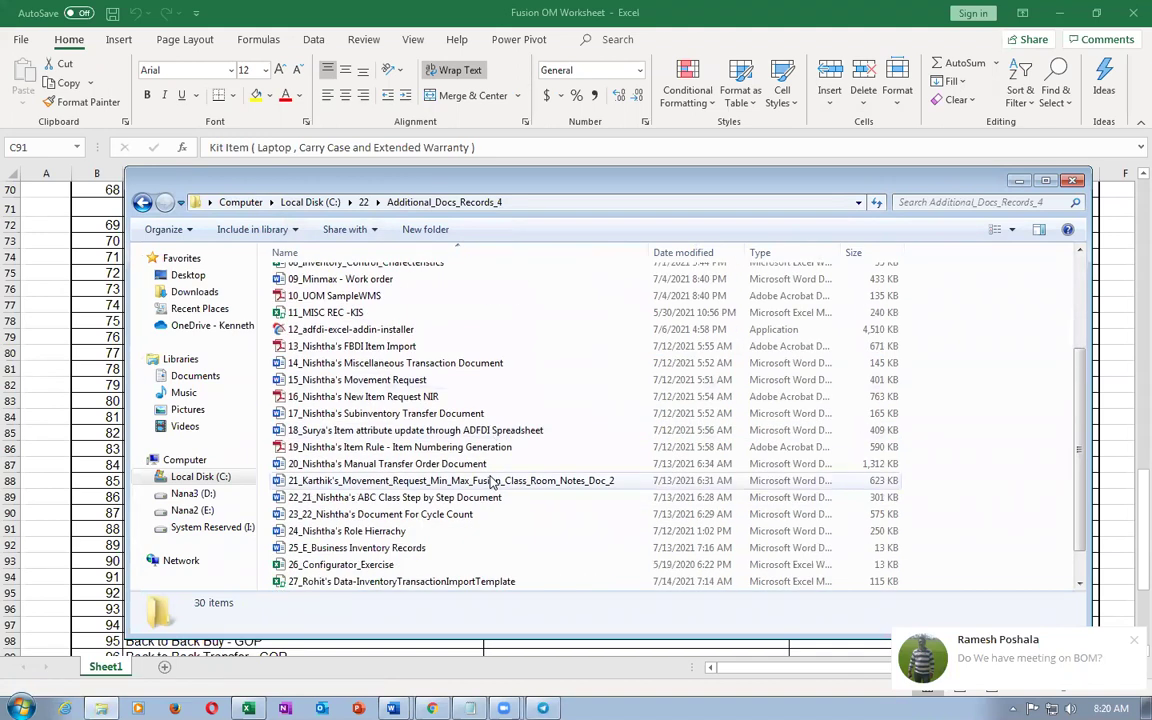
click(406, 583)
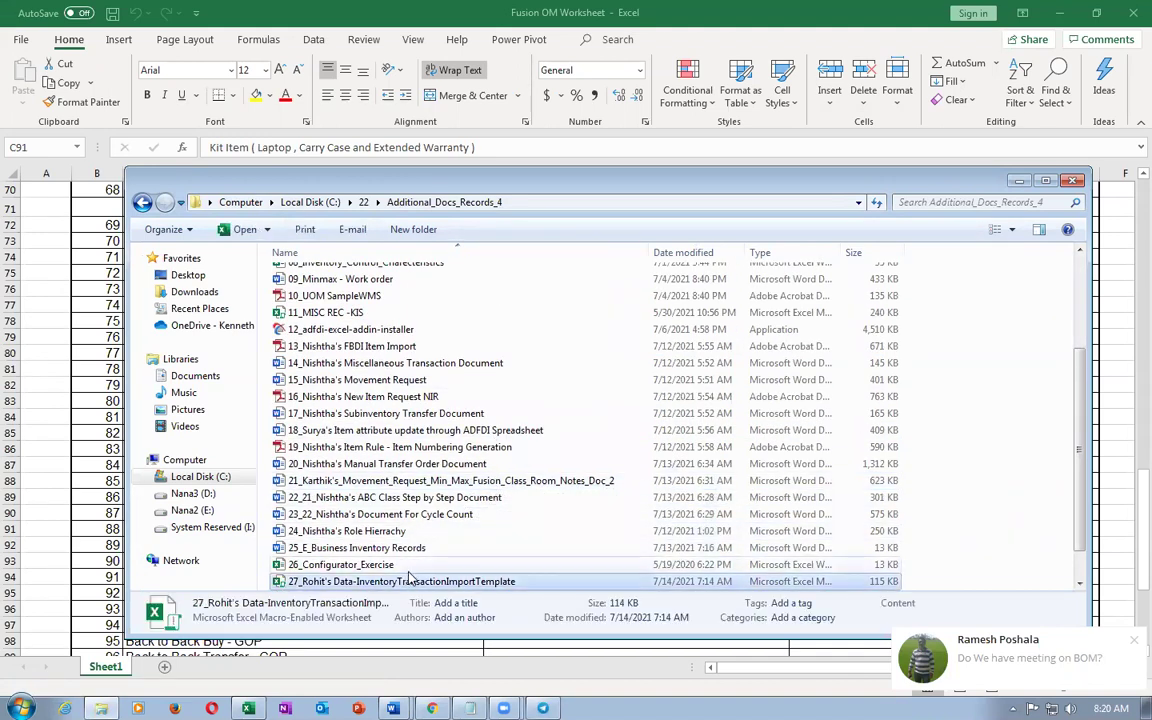
click(414, 567)
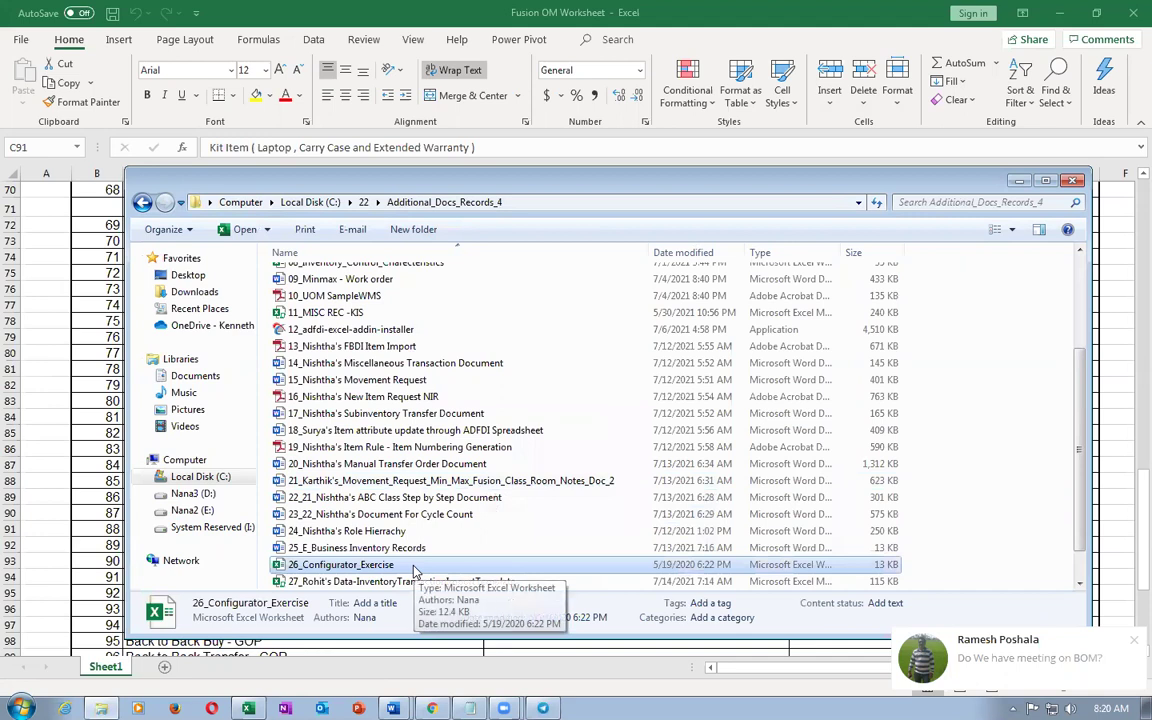
double_click(414, 567)
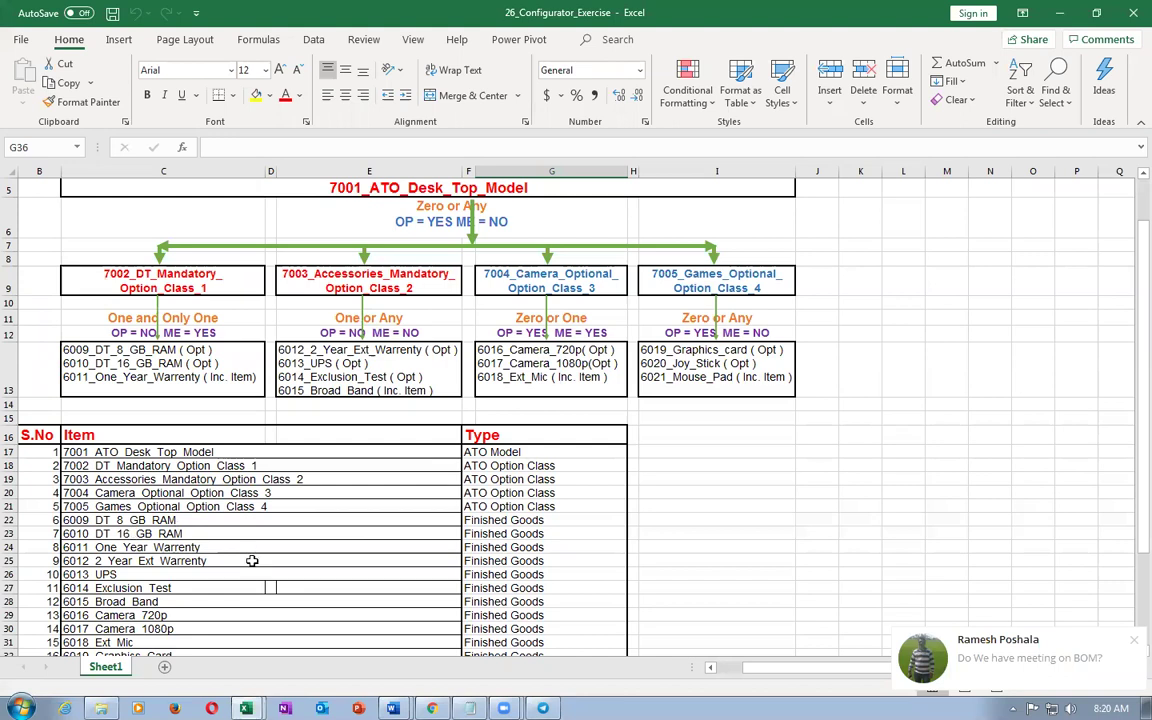
Examine the 7001_ATO_Desk_Top_Model structure, covering its four option classes and the items listed beneath them.
scroll(300, 540, up, 1)
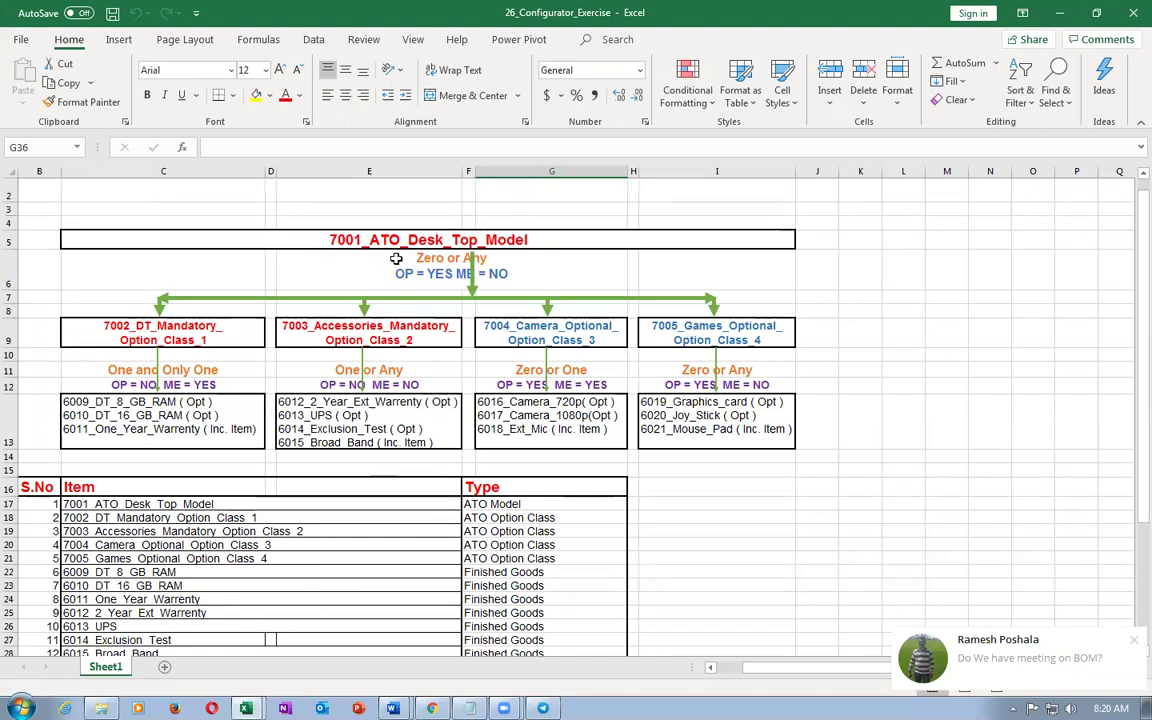
click(384, 243)
click(108, 318)
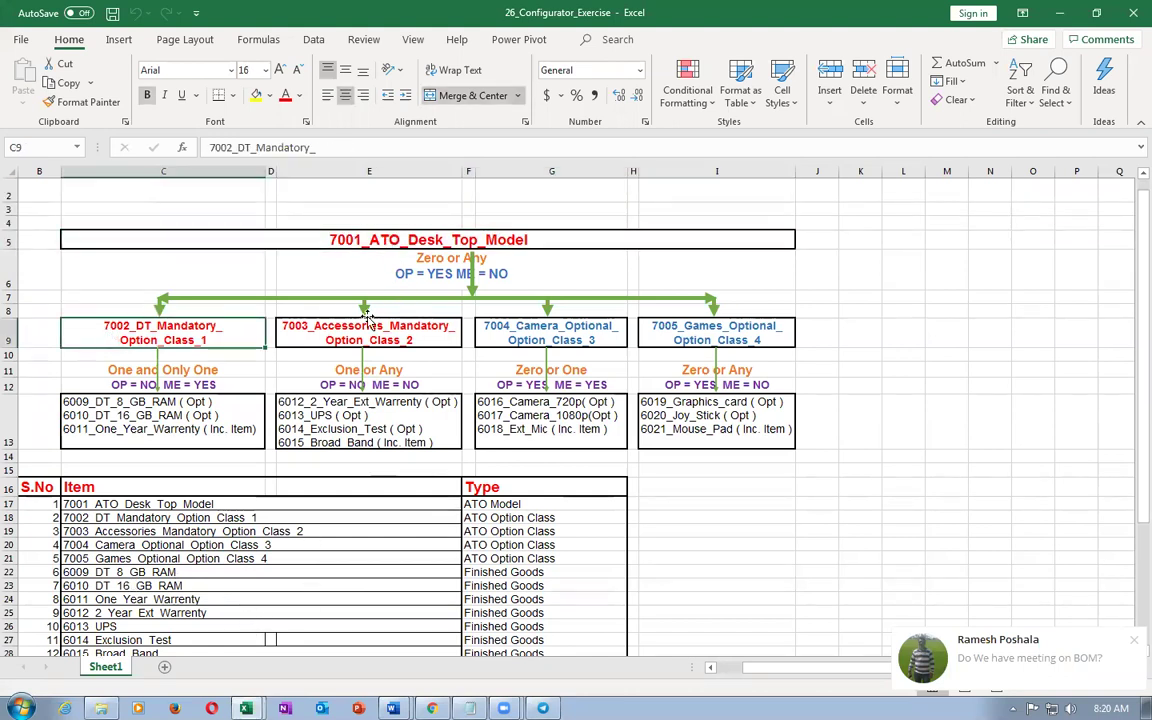
click(368, 327)
click(576, 330)
click(680, 330)
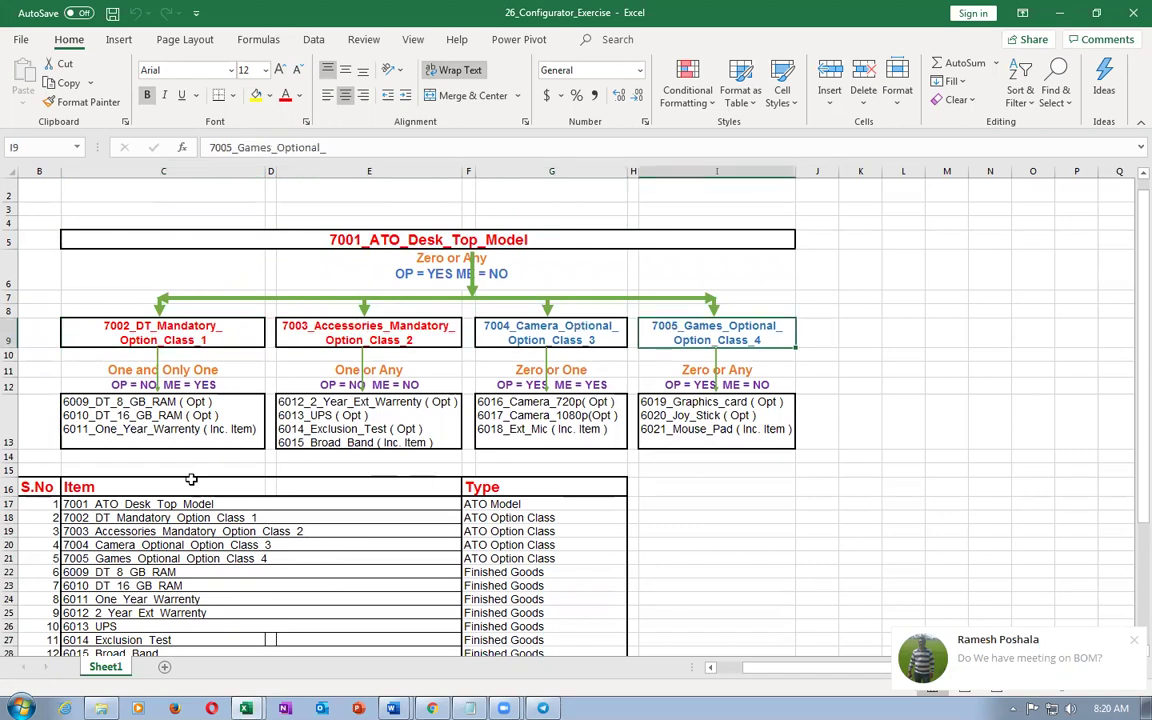
click(140, 411)
click(316, 425)
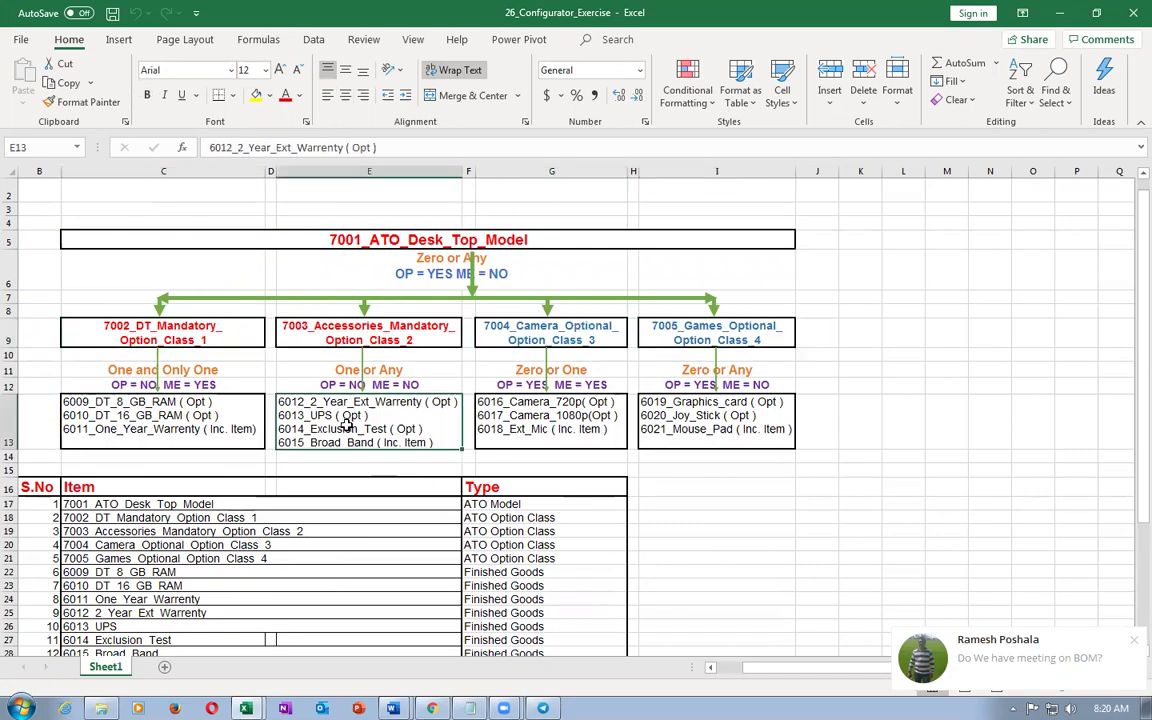
click(527, 420)
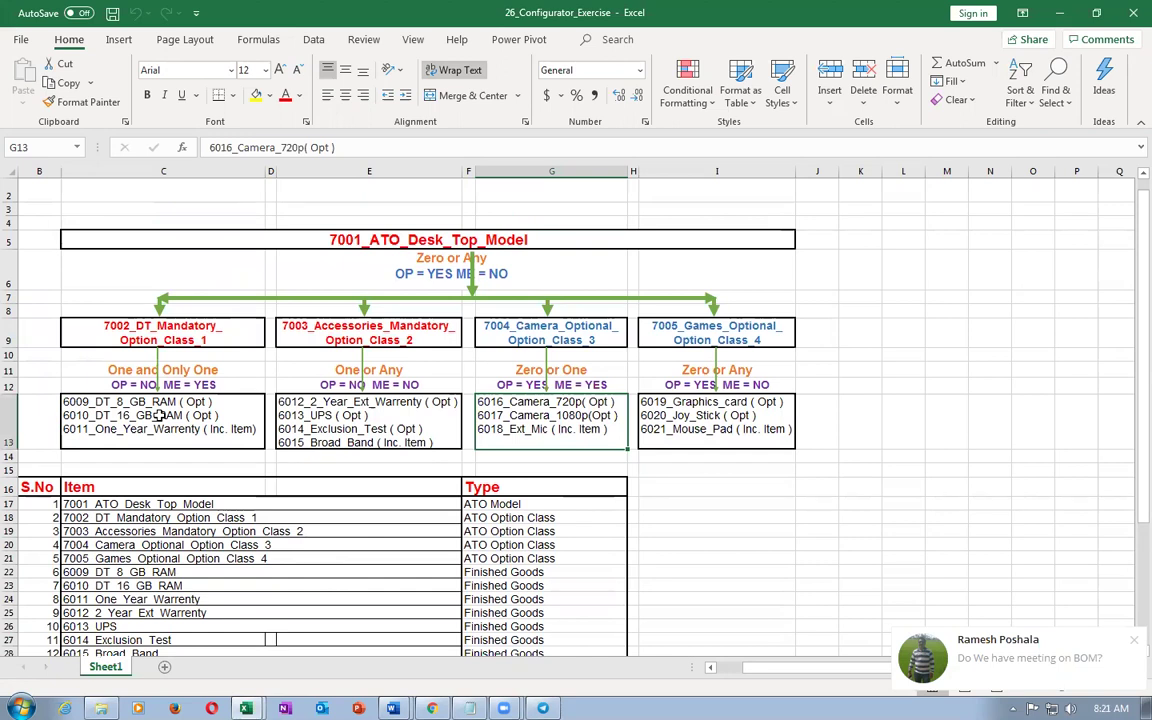
Trace how the mandatory option classes 7002 and 7003 relate to the parent 7001_ATO_Desk_Top_Model.
click(410, 243)
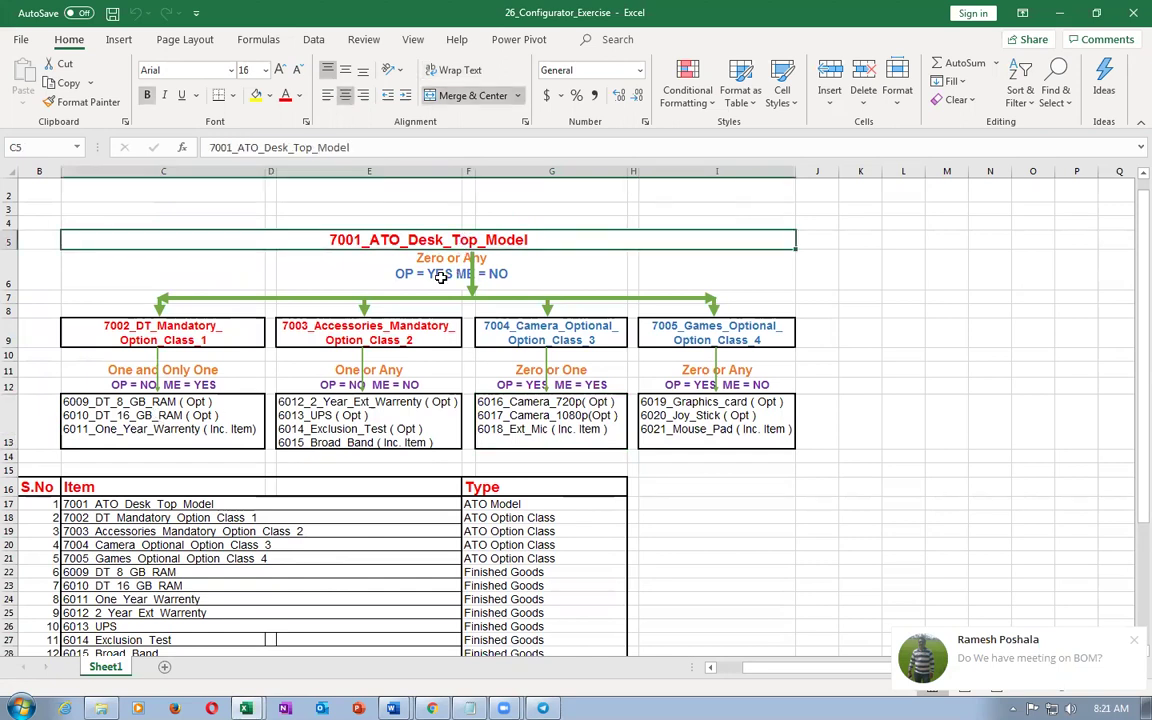
click(370, 340)
click(125, 330)
click(368, 330)
click(411, 236)
click(382, 334)
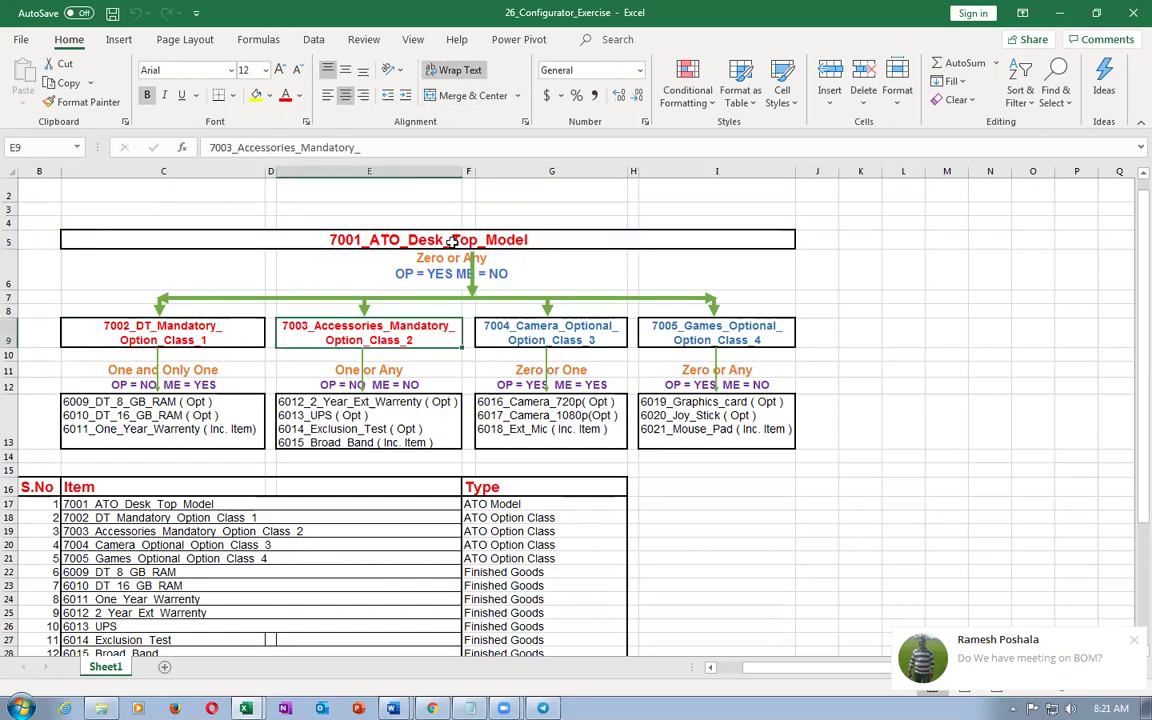
click(400, 232)
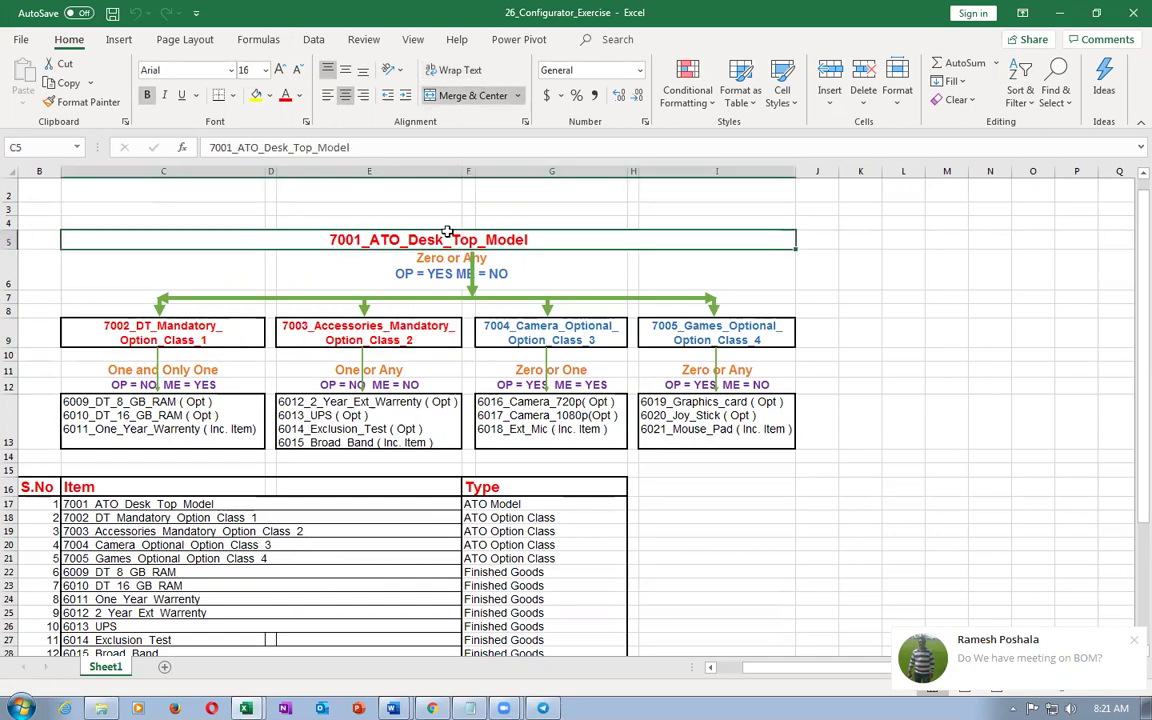
Review the optional and included items listed under the desktop, accessories and camera option classes.
click(117, 414)
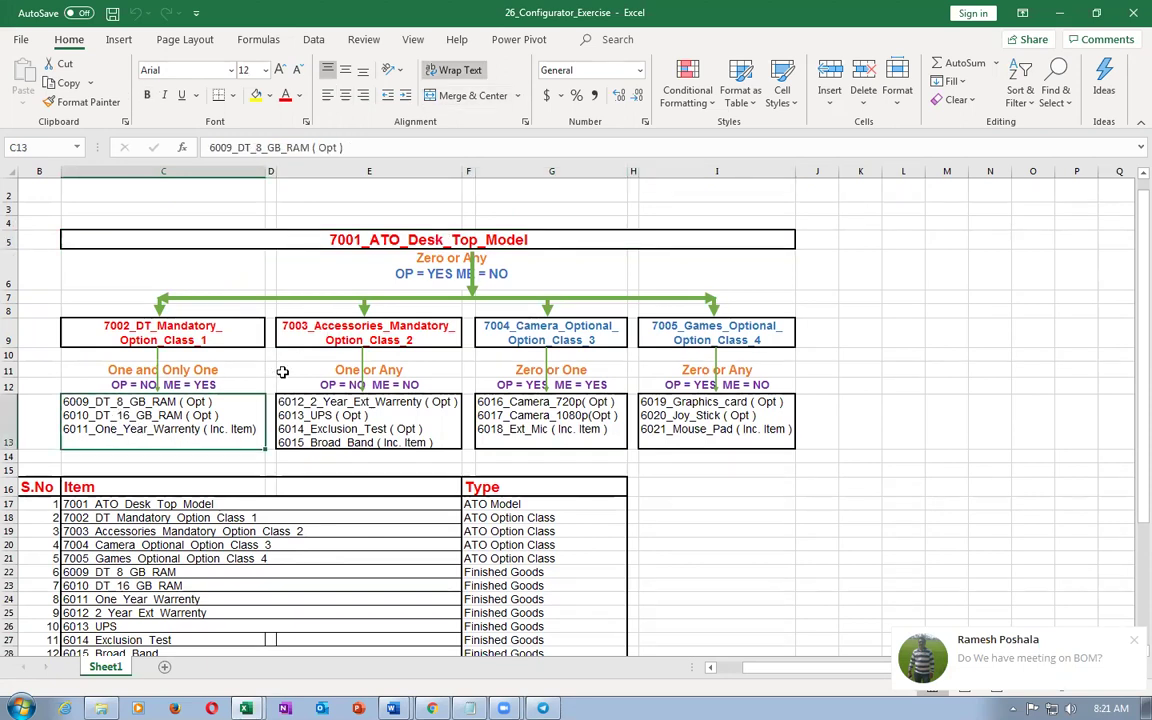
click(405, 414)
click(140, 405)
click(383, 417)
click(590, 424)
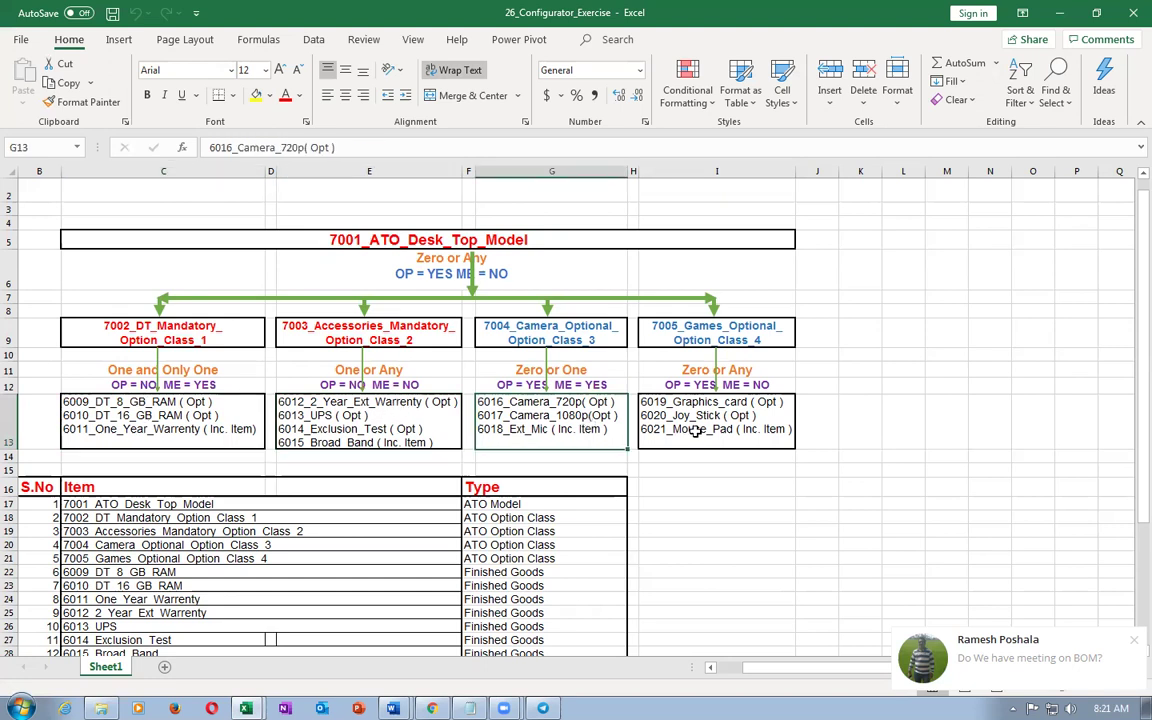
Compare the optional and included items listed under all four option classes, and dismiss the chat notification.
click(694, 430)
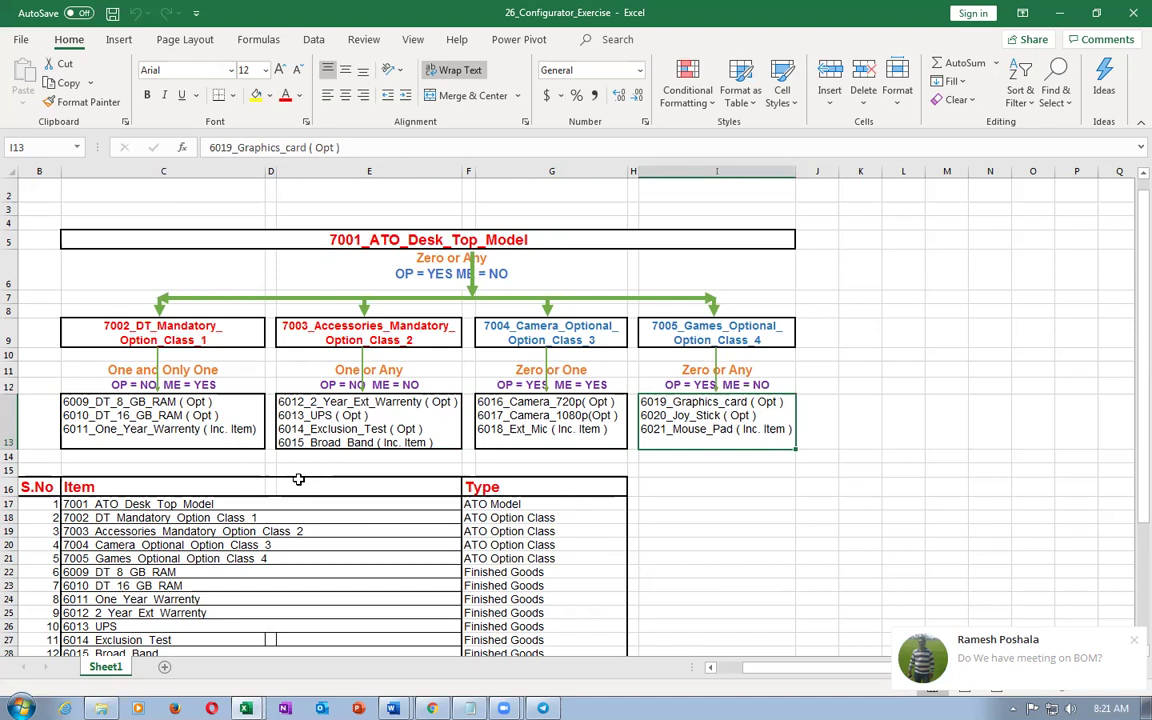
click(156, 338)
click(175, 421)
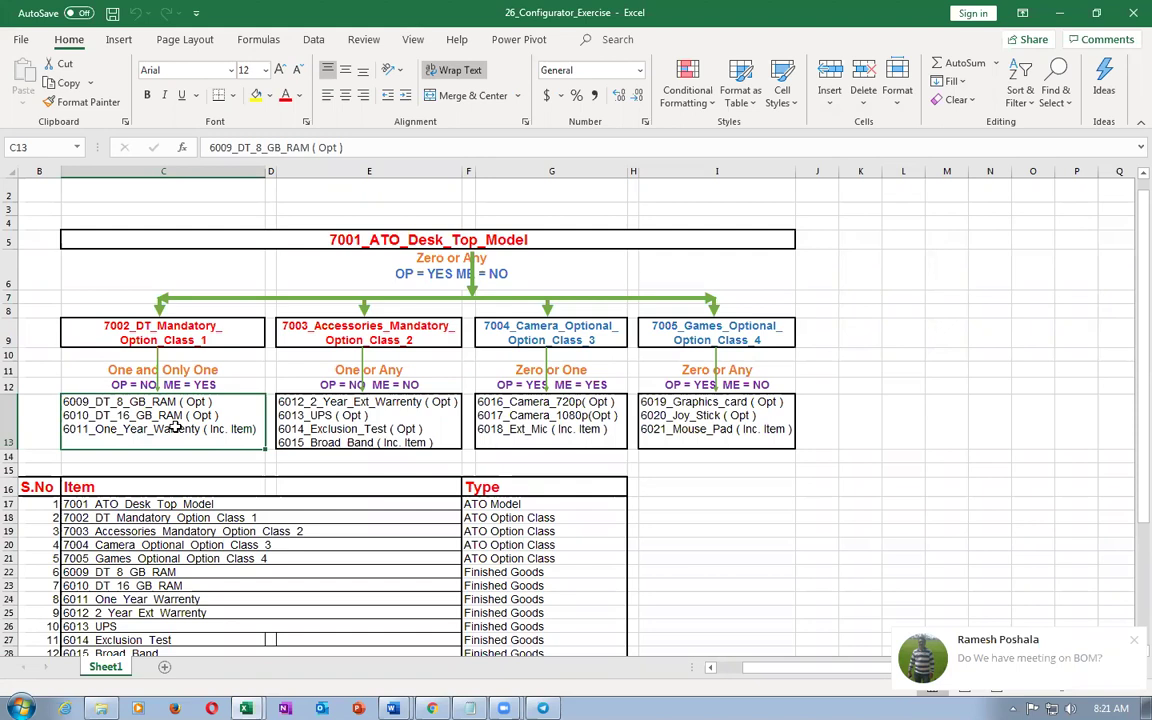
click(1131, 644)
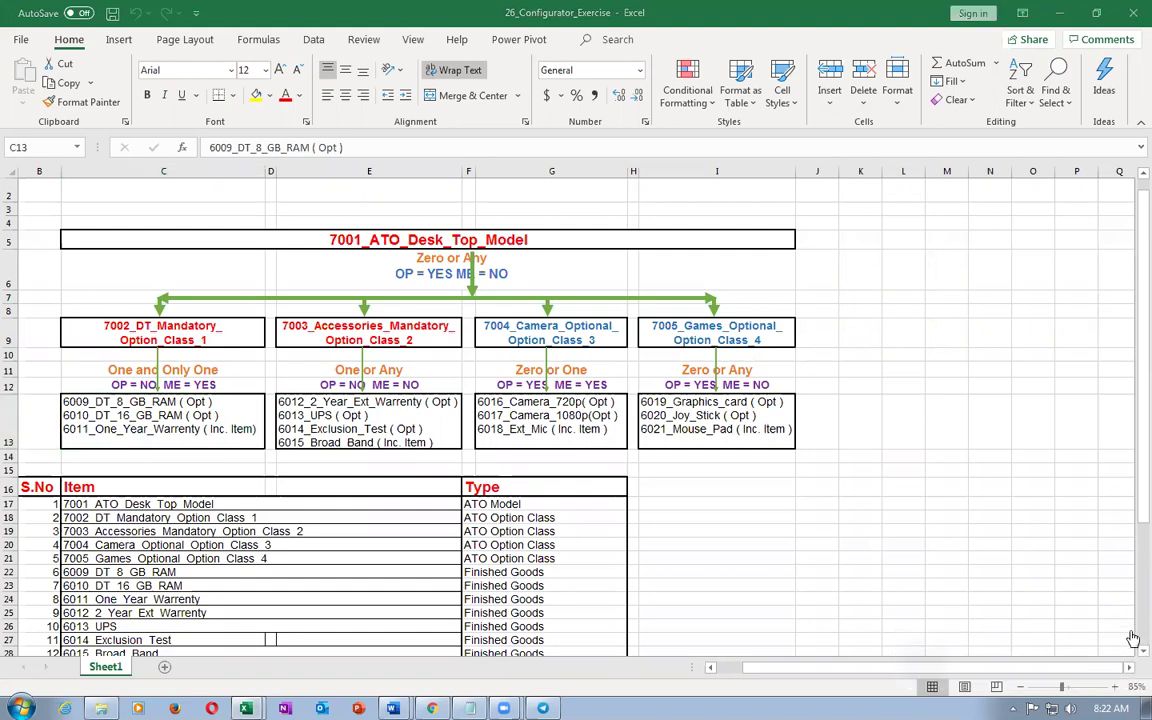
click(310, 421)
click(551, 410)
click(696, 405)
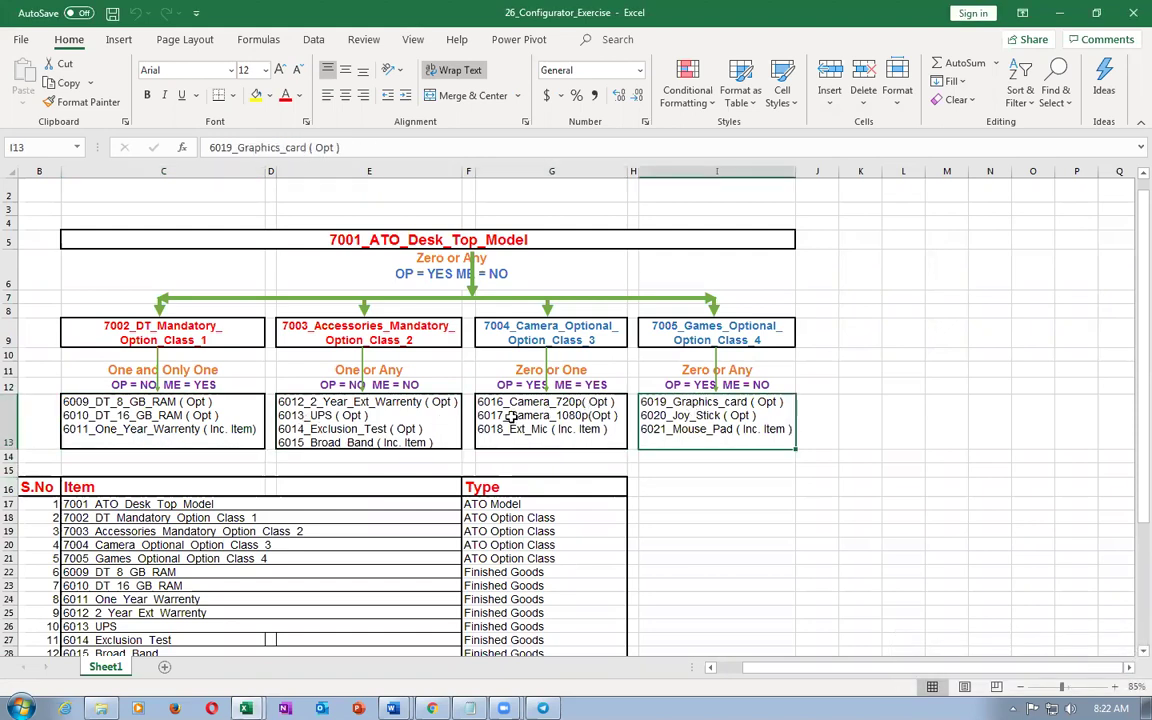
click(511, 415)
click(302, 386)
click(93, 393)
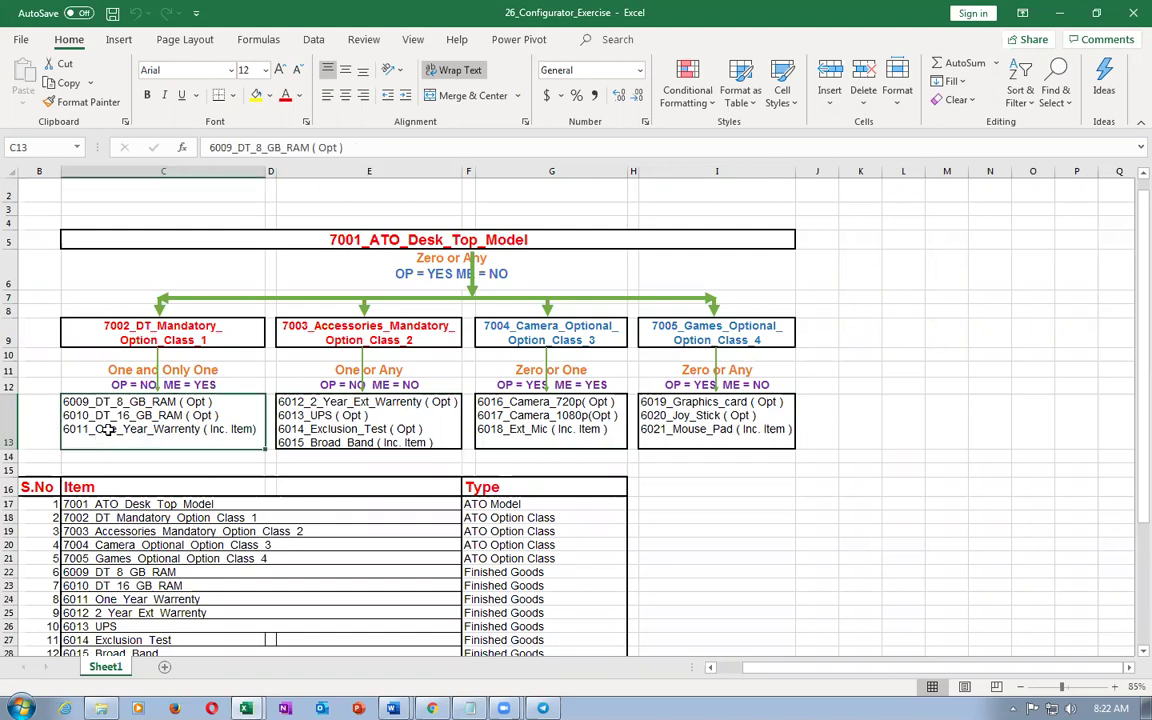
click(370, 426)
click(530, 422)
click(696, 416)
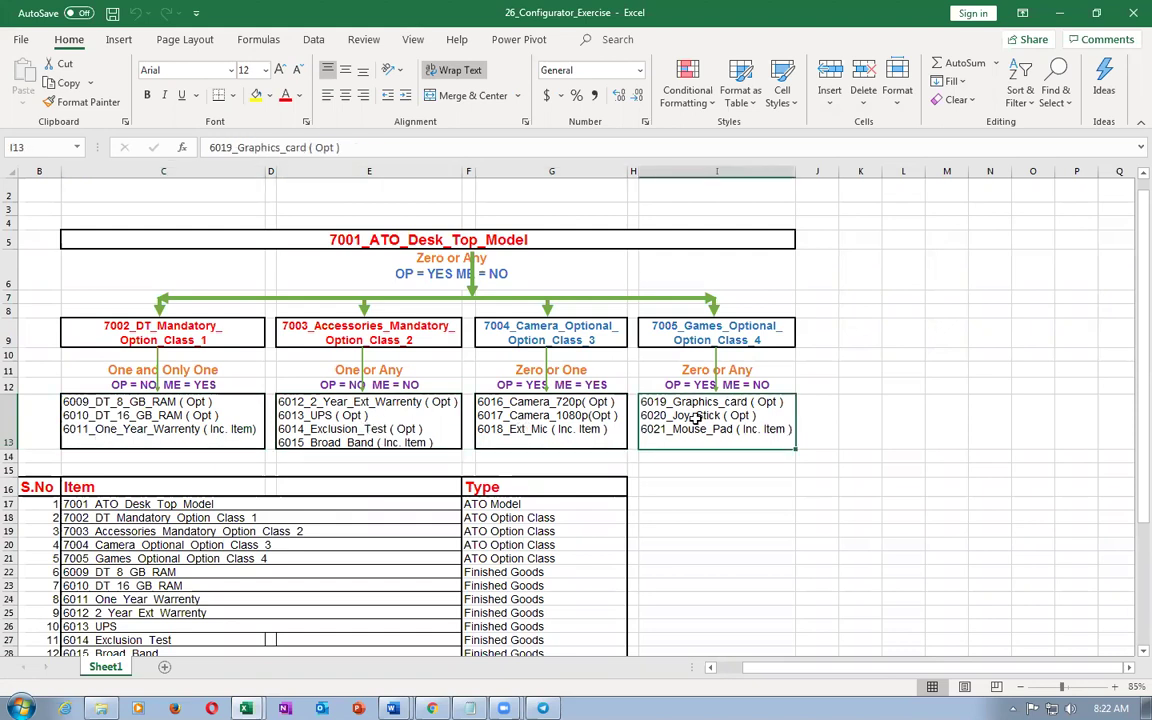
click(303, 400)
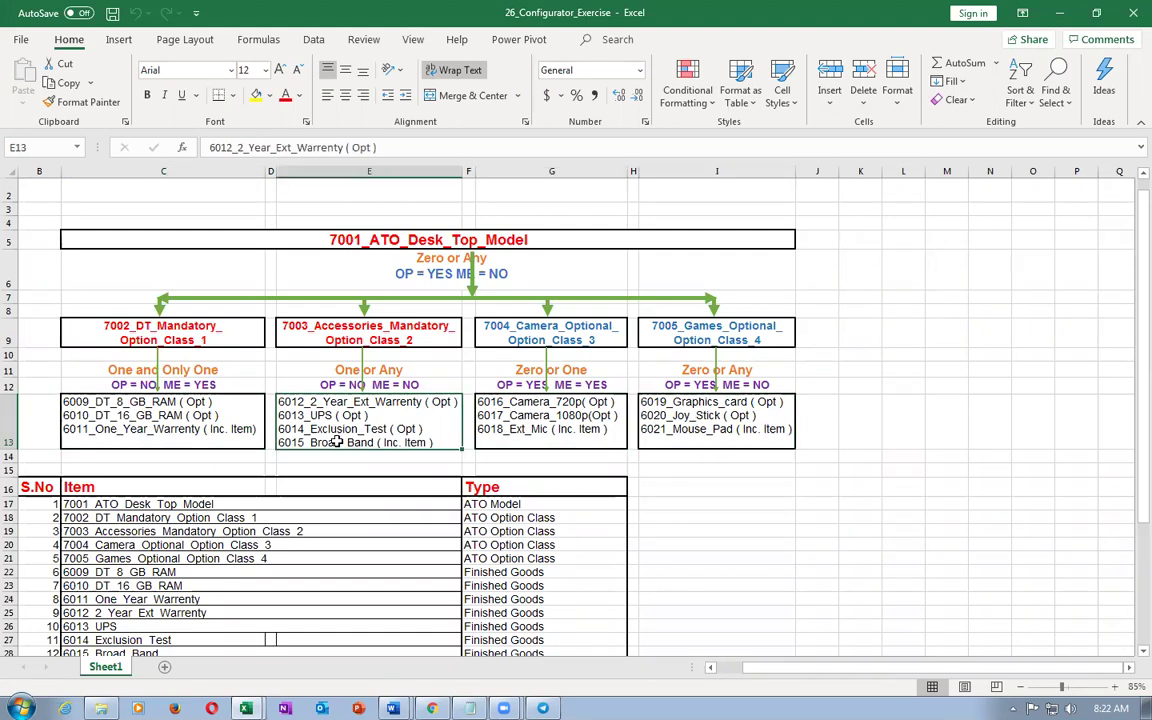
Review option classes 7002 to 7005 and their items against the numbered item and type list beneath the diagram.
click(165, 426)
click(151, 330)
click(330, 332)
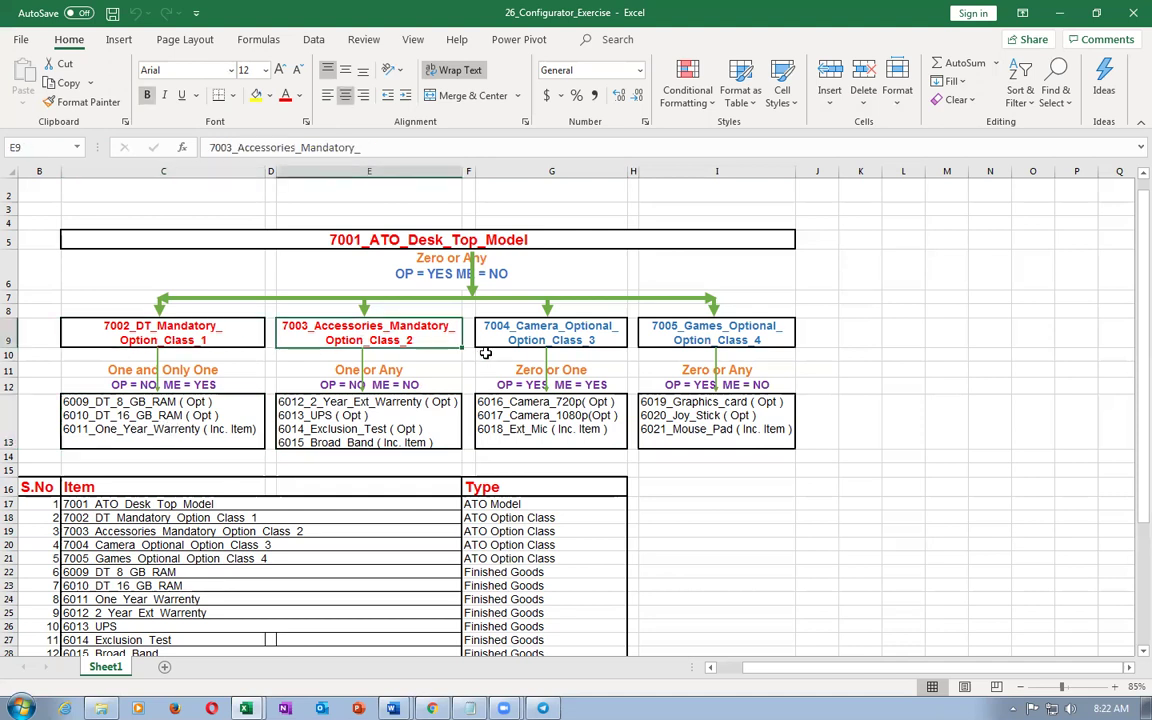
click(500, 316)
click(689, 337)
click(684, 420)
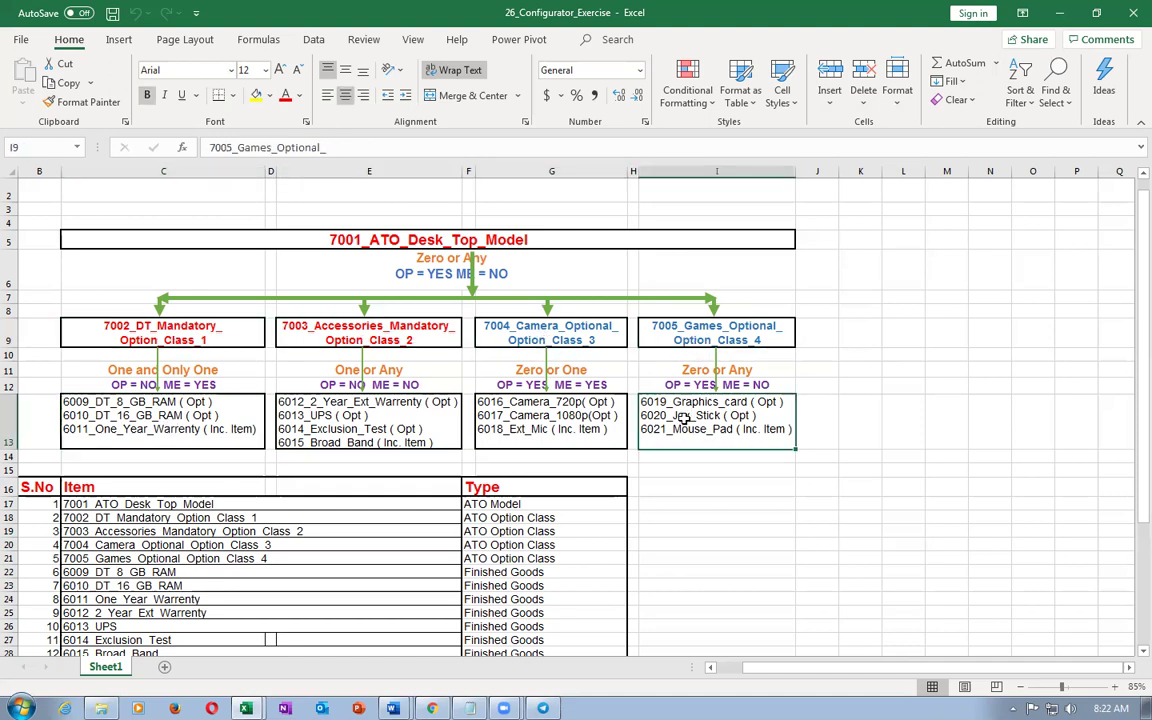
click(545, 418)
click(73, 414)
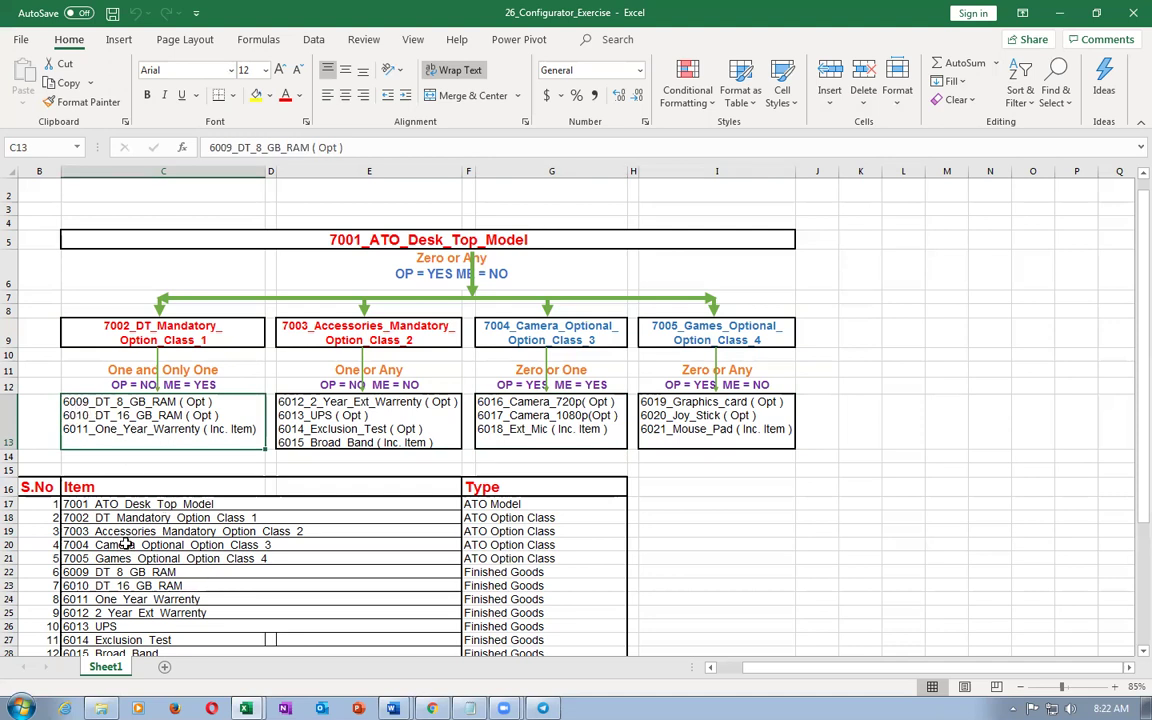
scroll(145, 522, down, 2)
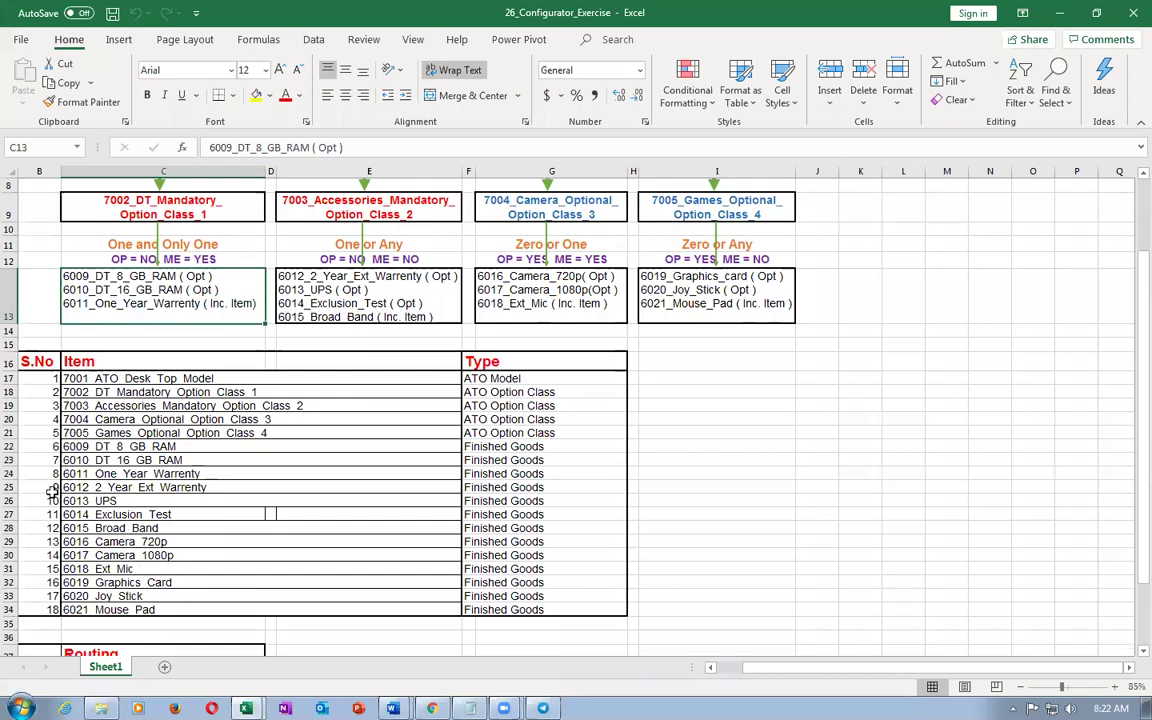
scroll(133, 251, up, 1)
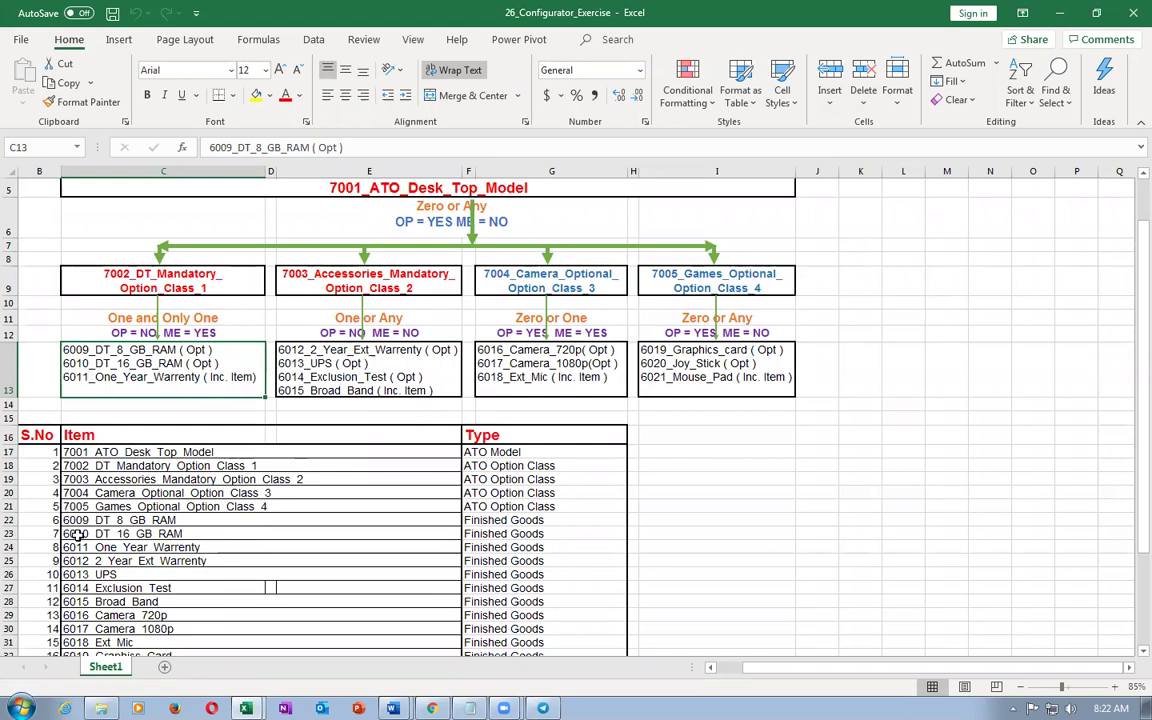
click(150, 547)
scroll(226, 517, down, 1)
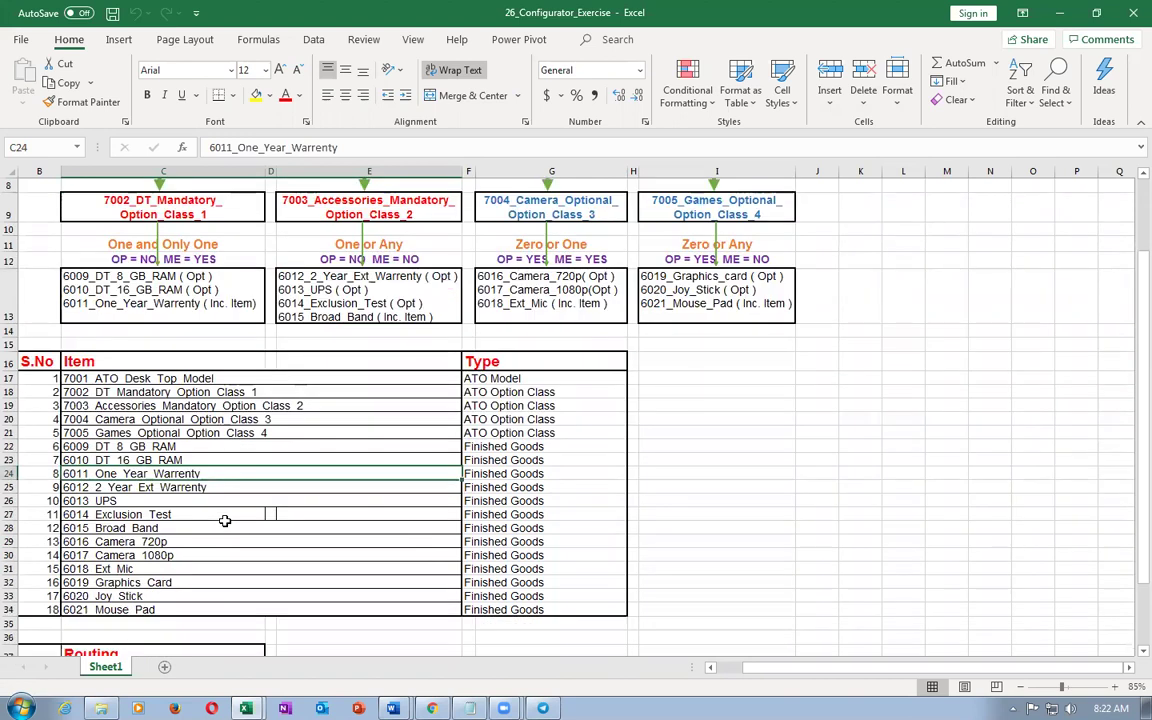
scroll(225, 520, up, 1)
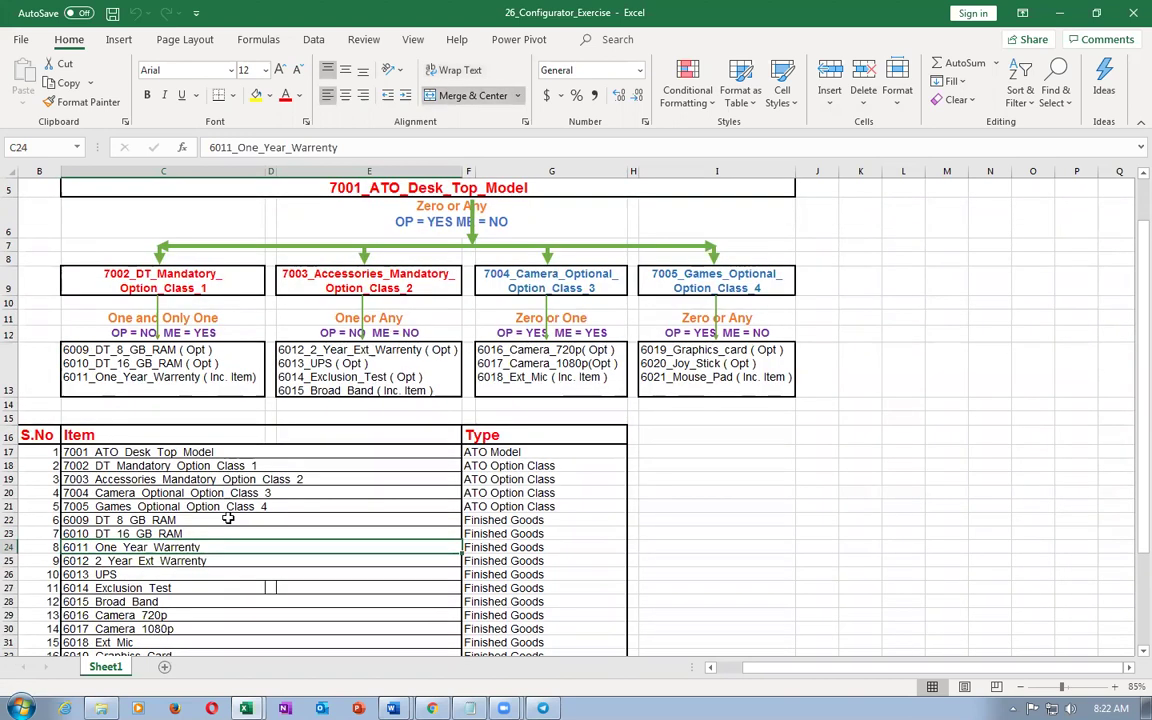
Replace every occurrence of 60 with a04 in the worksheet's item names.
key(ctrl+f)
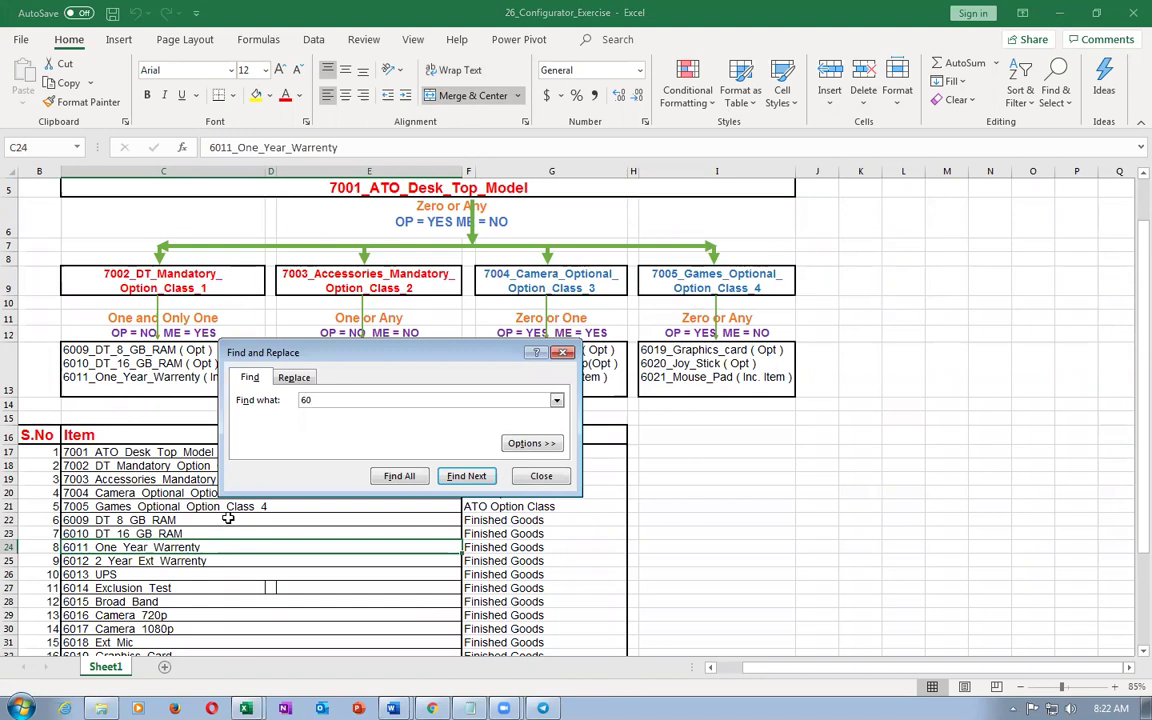
click(295, 377)
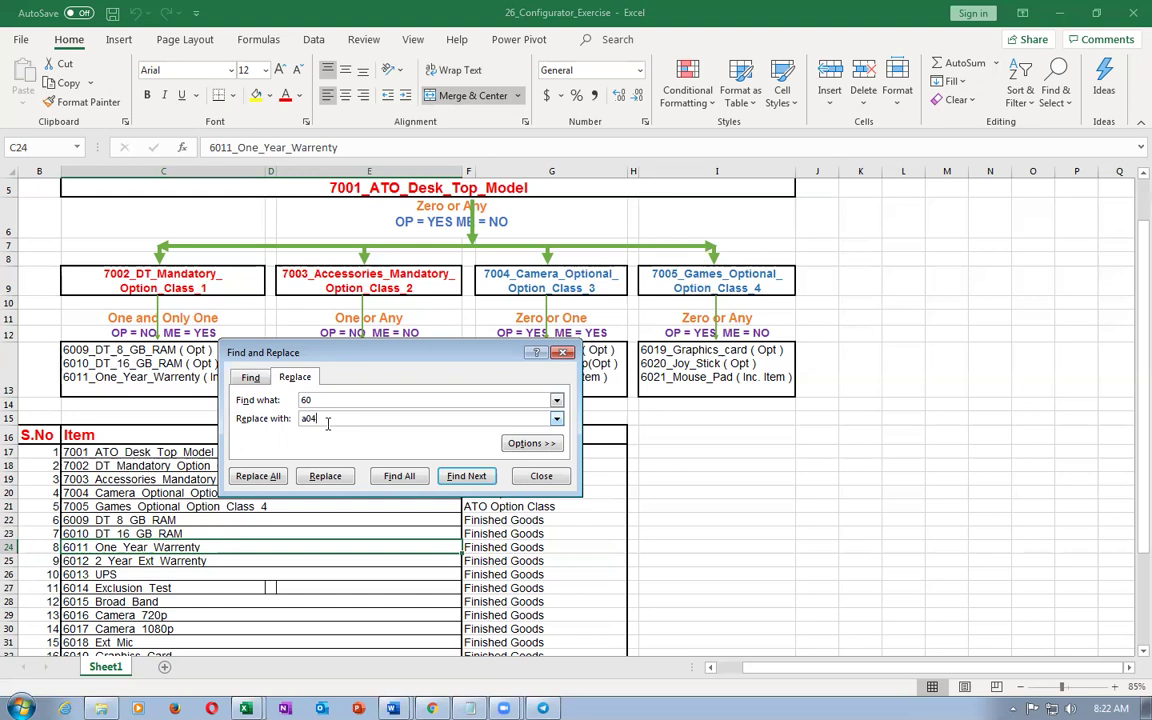
click(262, 477)
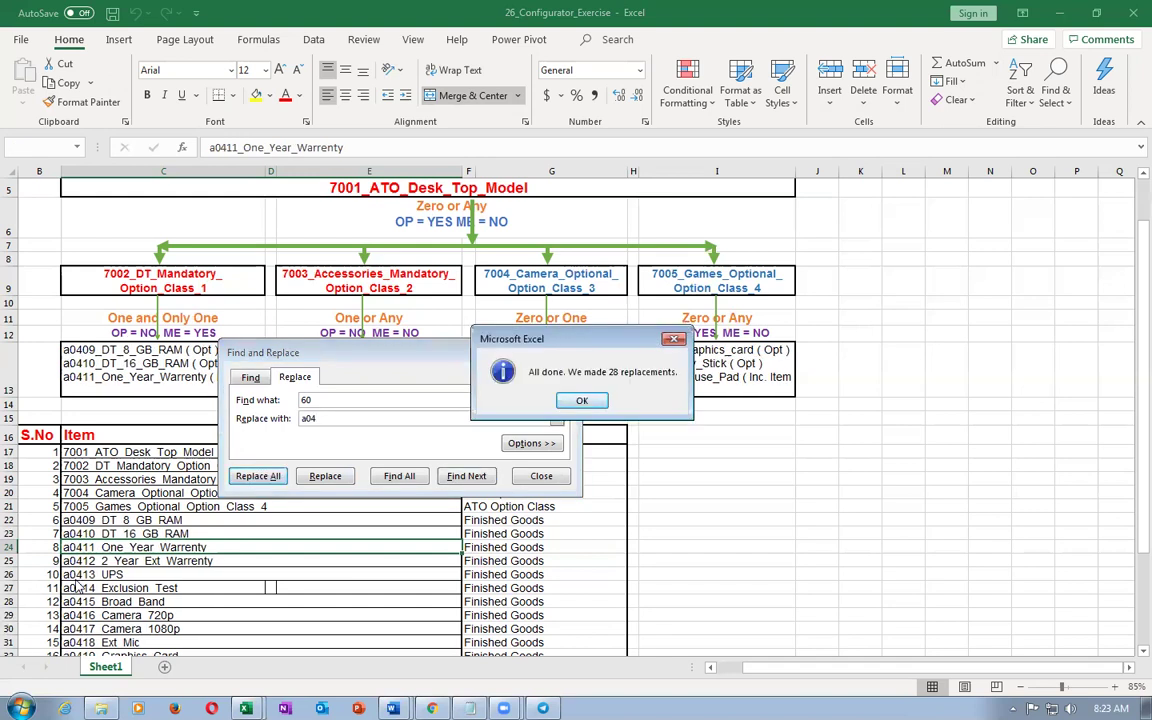
click(581, 402)
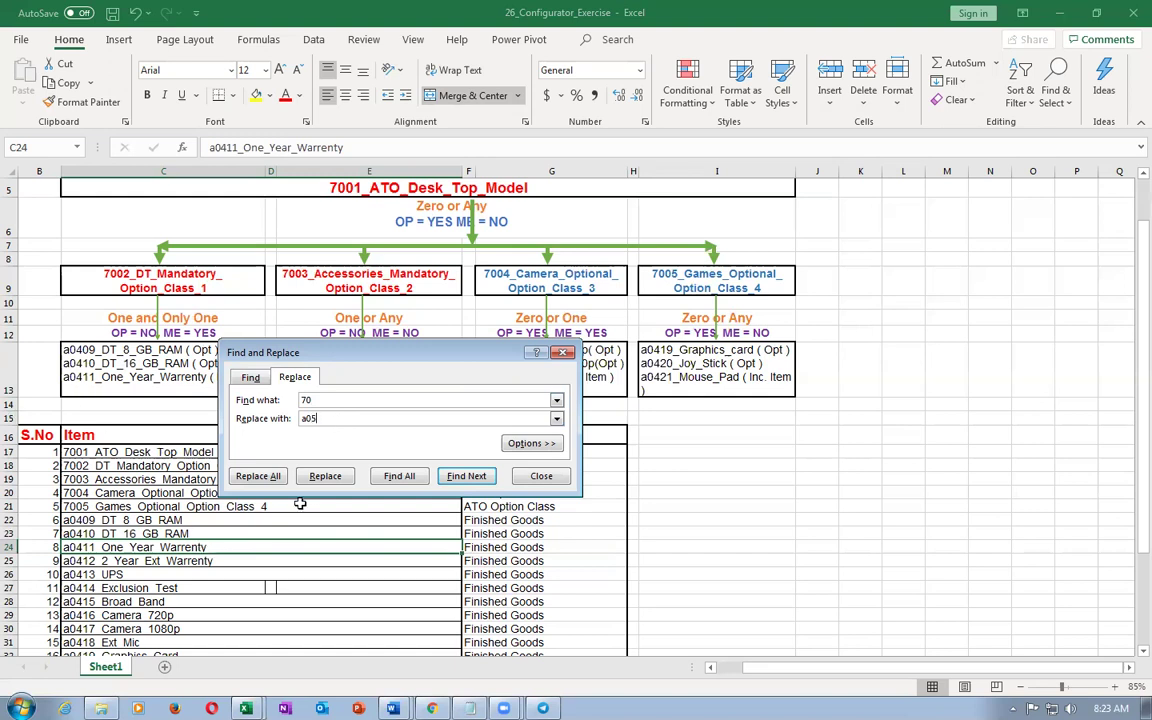
Replace every occurrence of 70 with a05 in the model and option class names, and save the workbook.
click(257, 476)
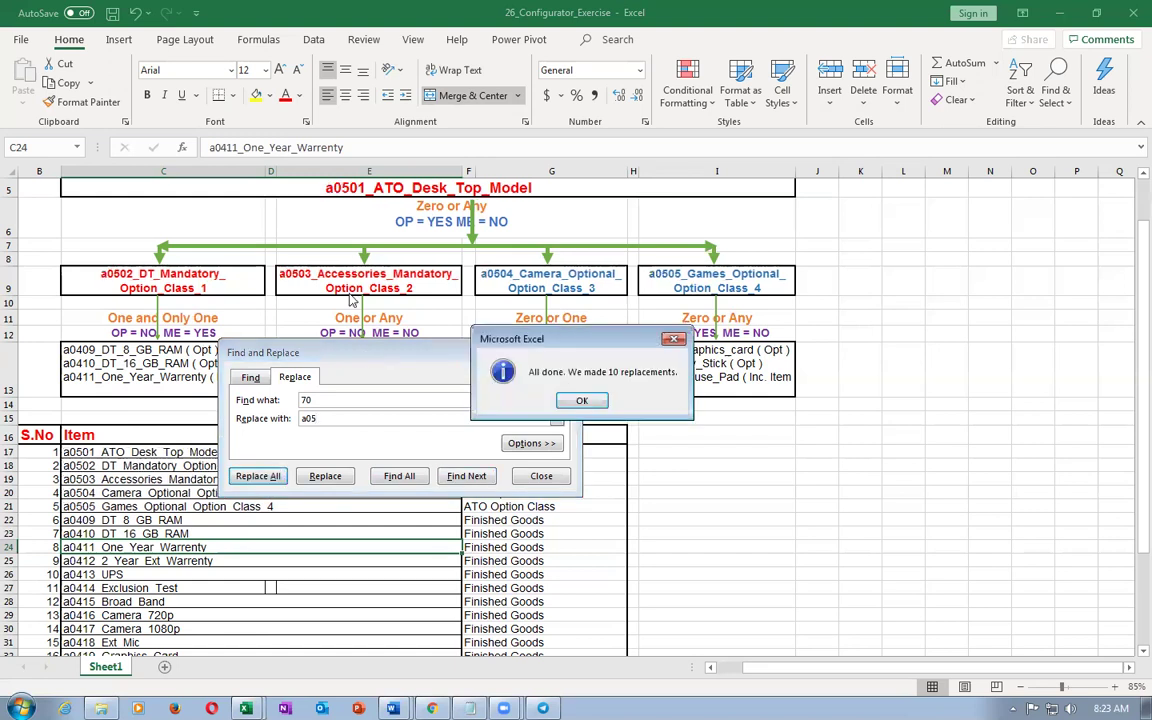
click(580, 401)
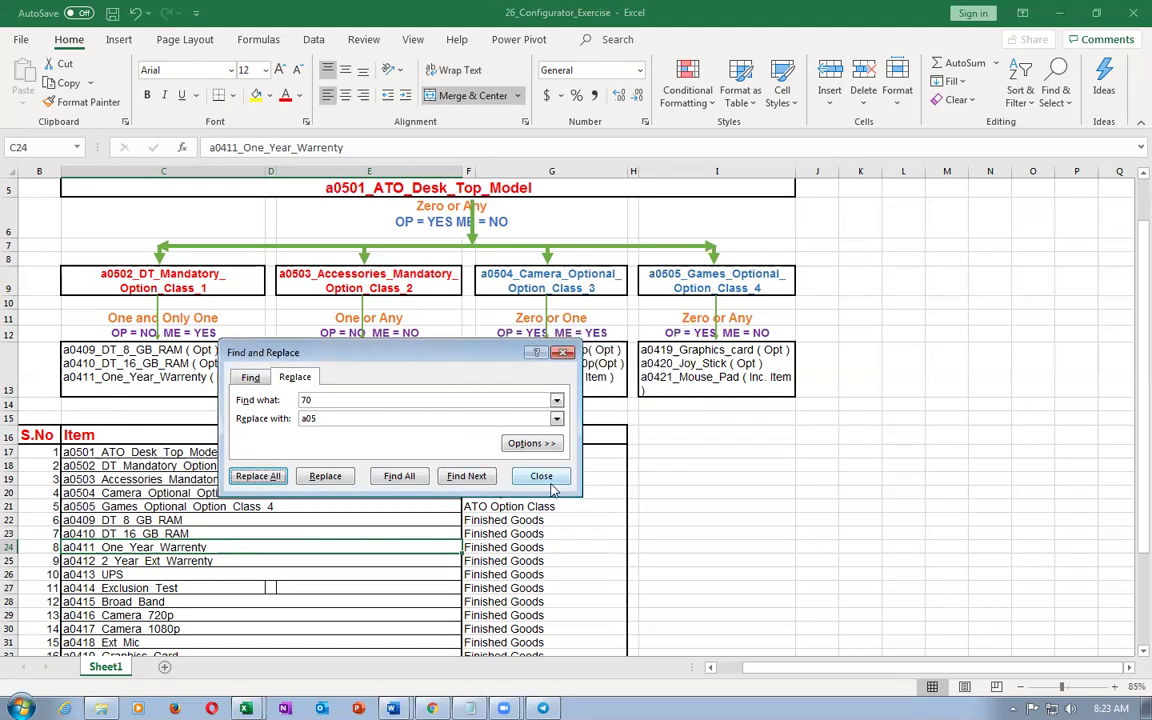
click(541, 477)
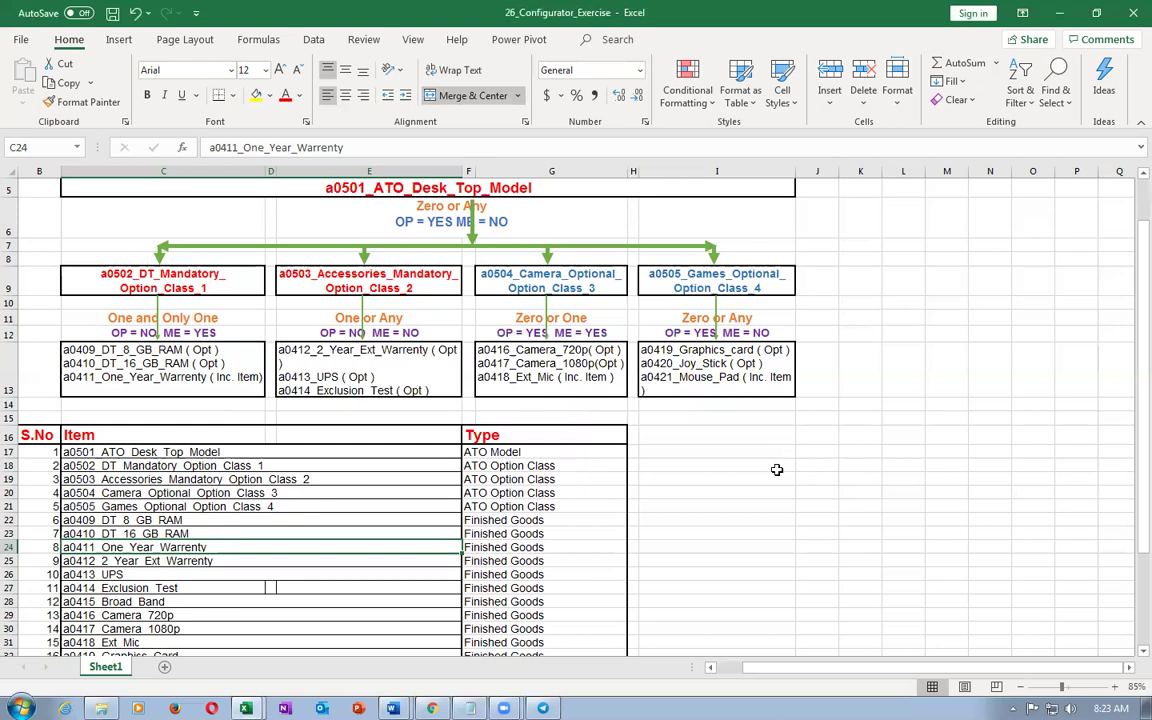
key(ctrl+s)
Trace the renamed structure from the desktop RAM items through a0502_DT_Mandatory_Option_Class_1 to the parent a0501_ATO_Desk_Top_Model.
scroll(316, 373, up, 2)
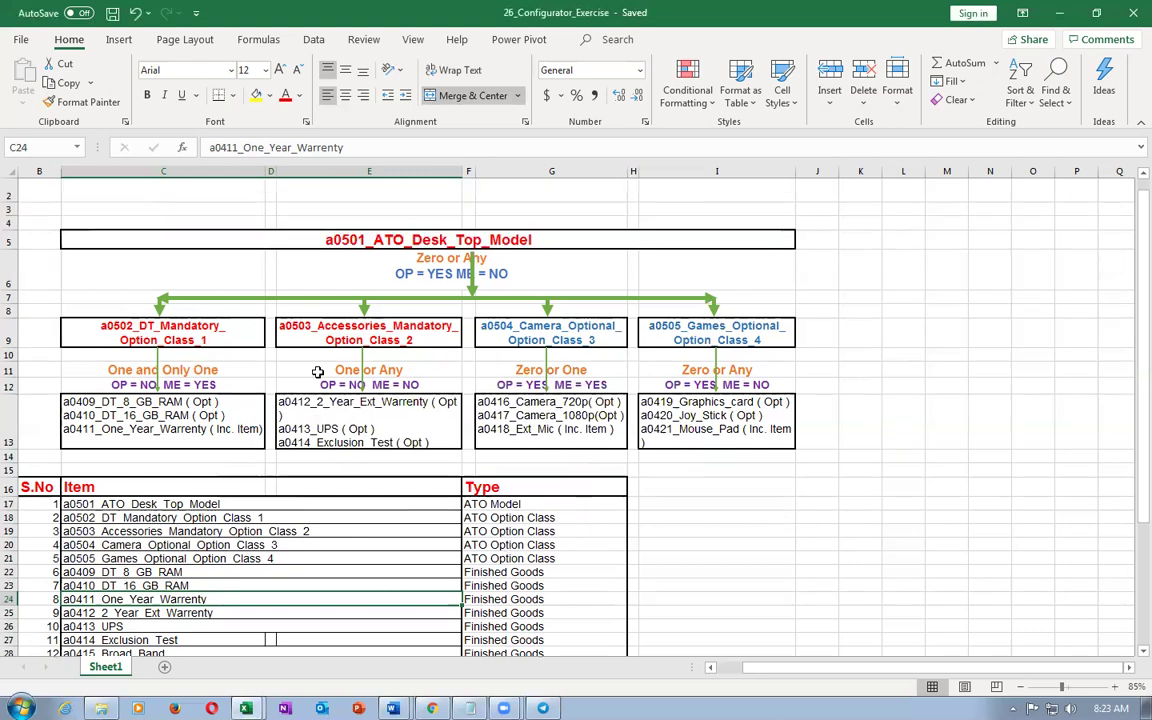
click(108, 425)
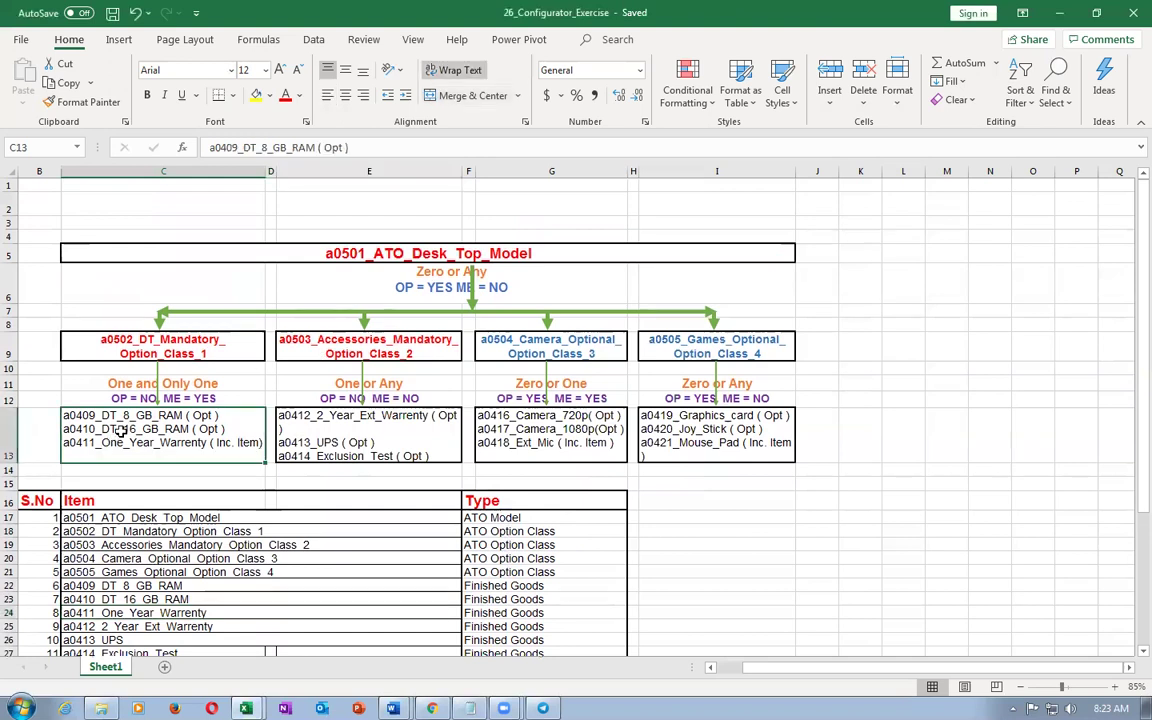
click(134, 347)
click(452, 258)
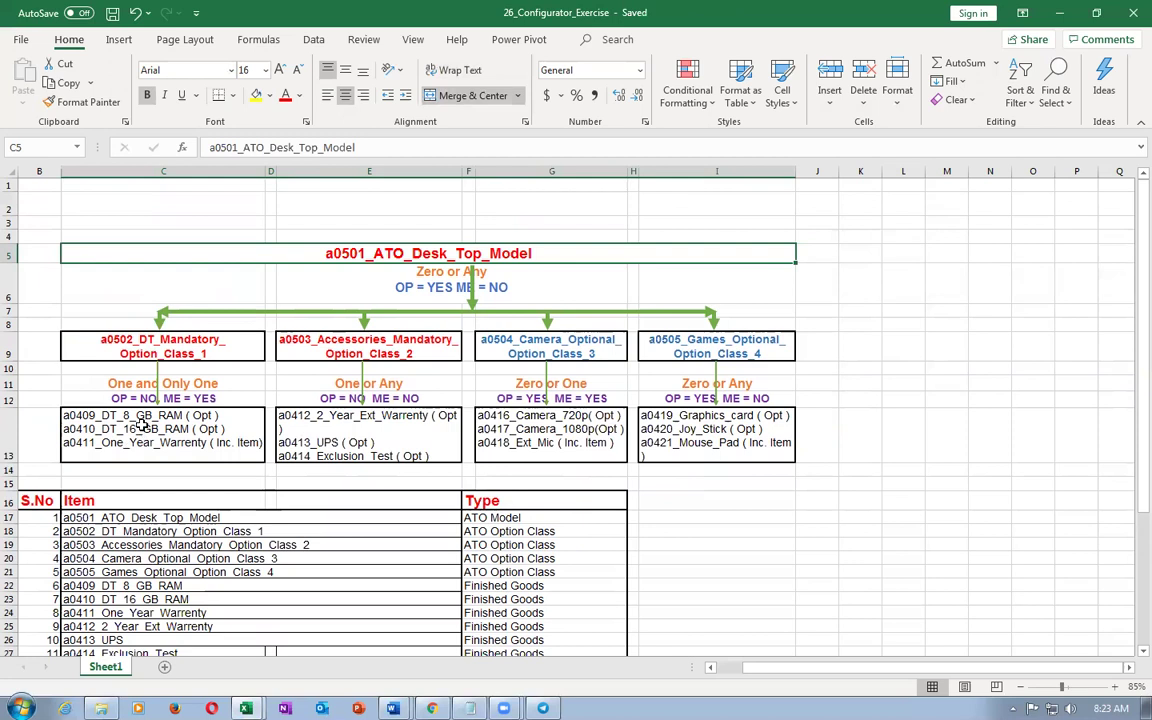
click(137, 352)
click(525, 253)
Copy the a0409_DT_8_GB_RAM item name, and switch to Chrome to close the Zoom page and open a new tab.
scroll(125, 400, down, 1)
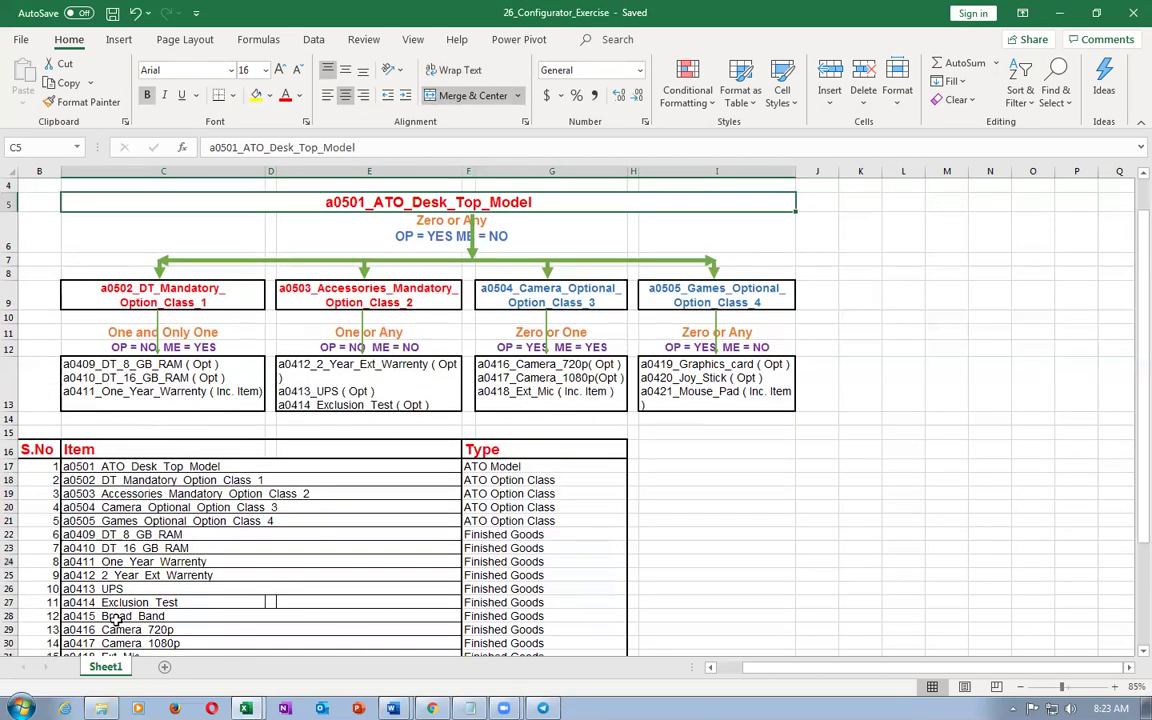
click(107, 535)
key(ctrl+c)
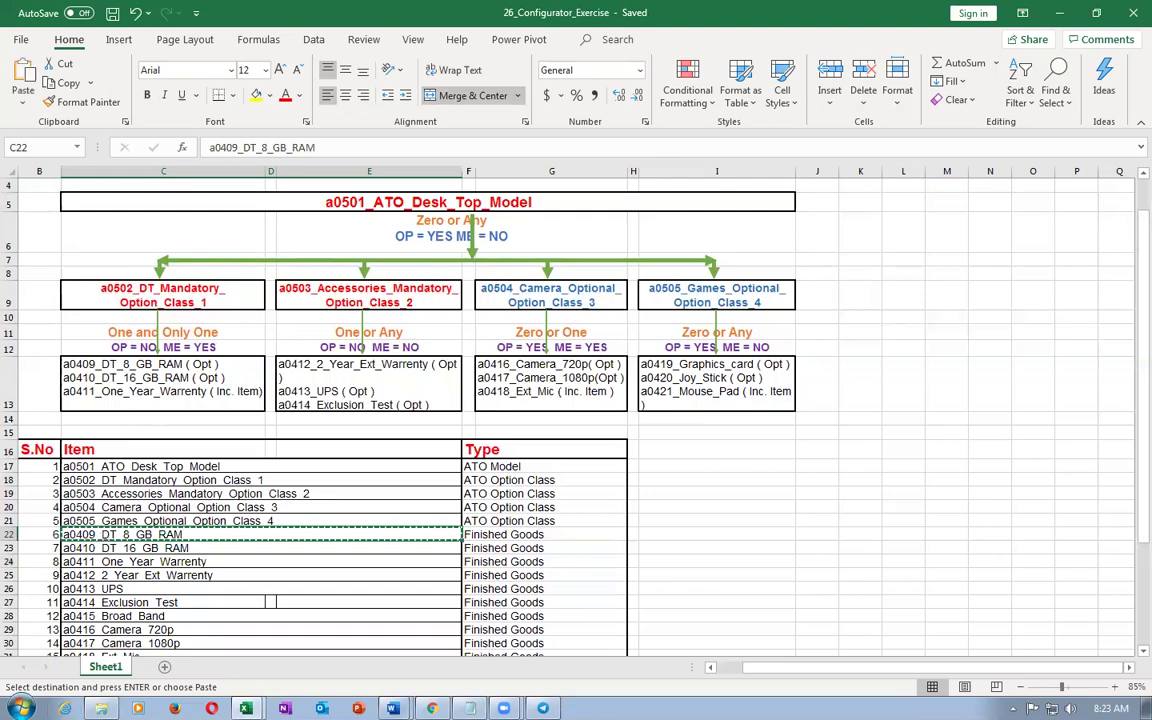
key(alt+Tab)
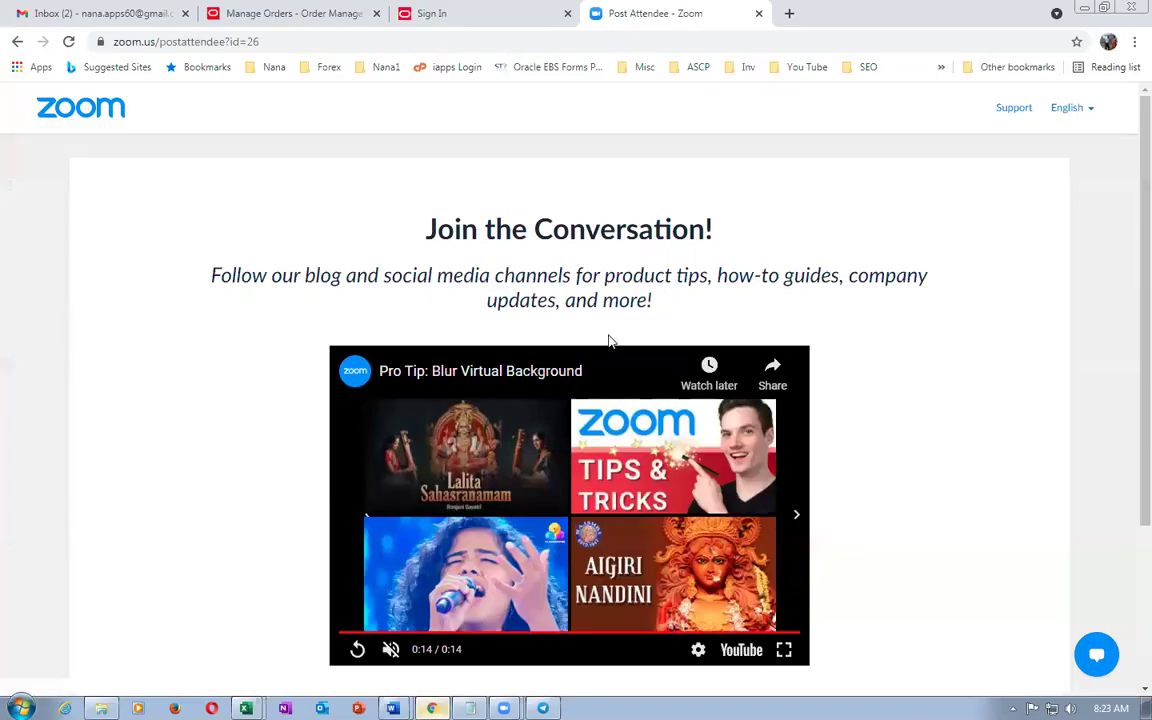
click(759, 13)
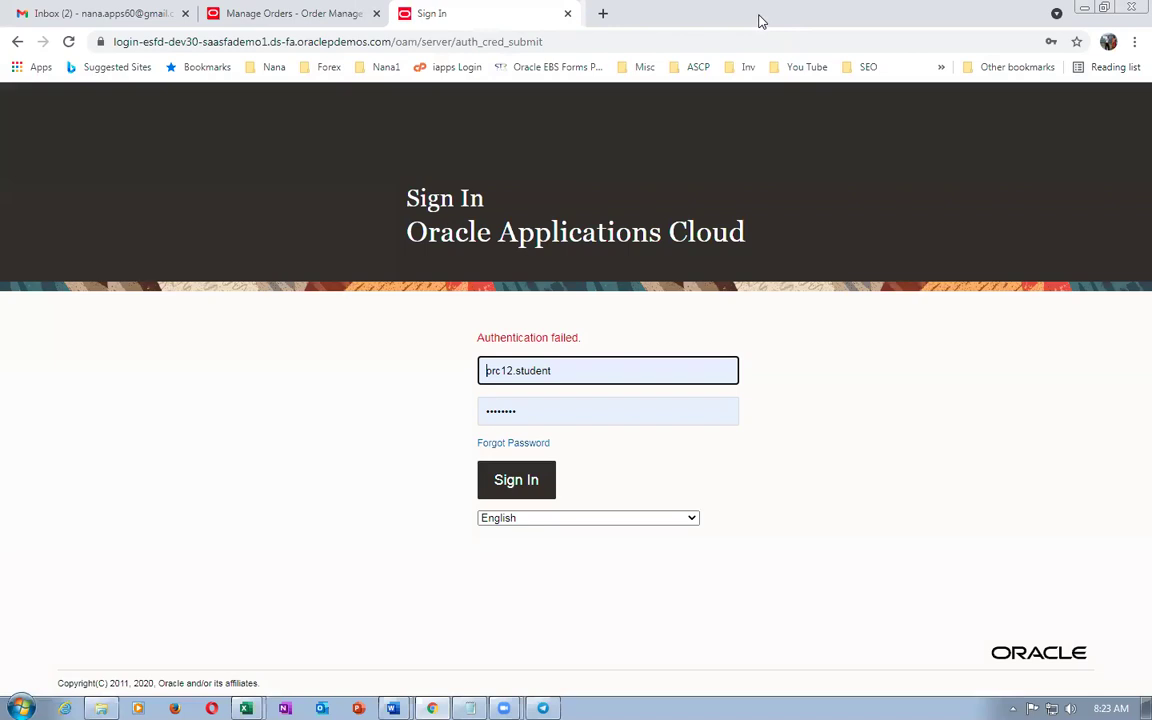
click(598, 14)
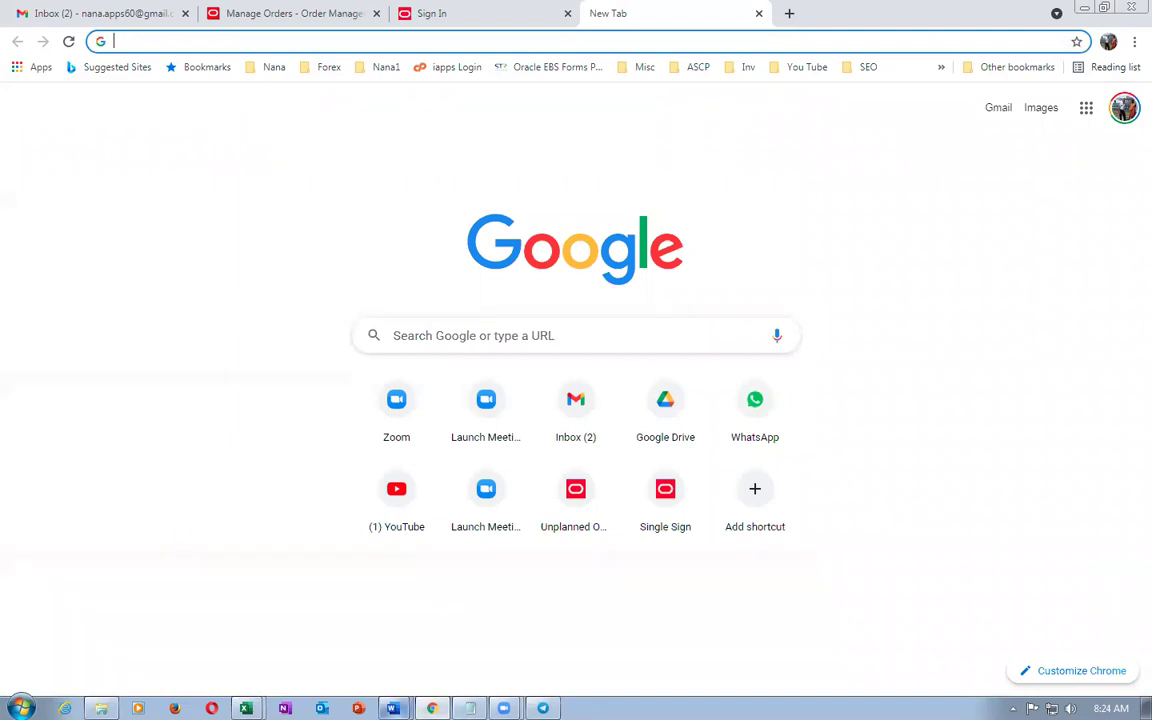
Switch to the Instances Word document and look up the fa-etan instance address in the 29th June 21 list.
click(392, 707)
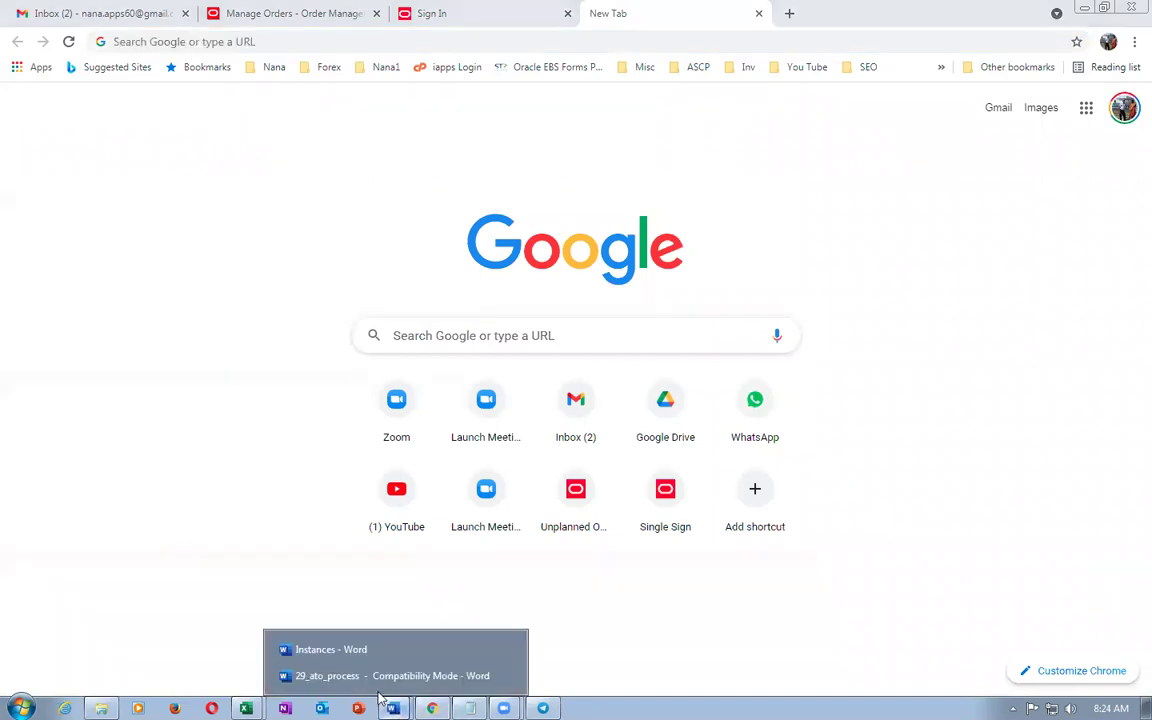
click(320, 684)
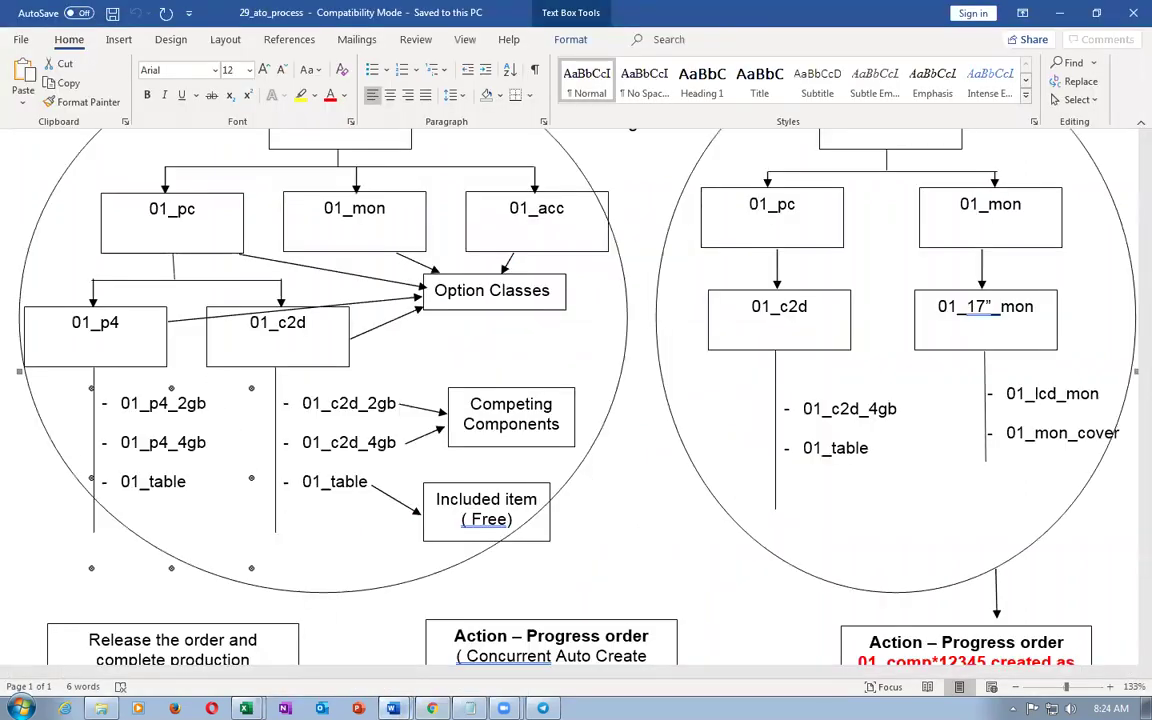
click(392, 707)
click(476, 650)
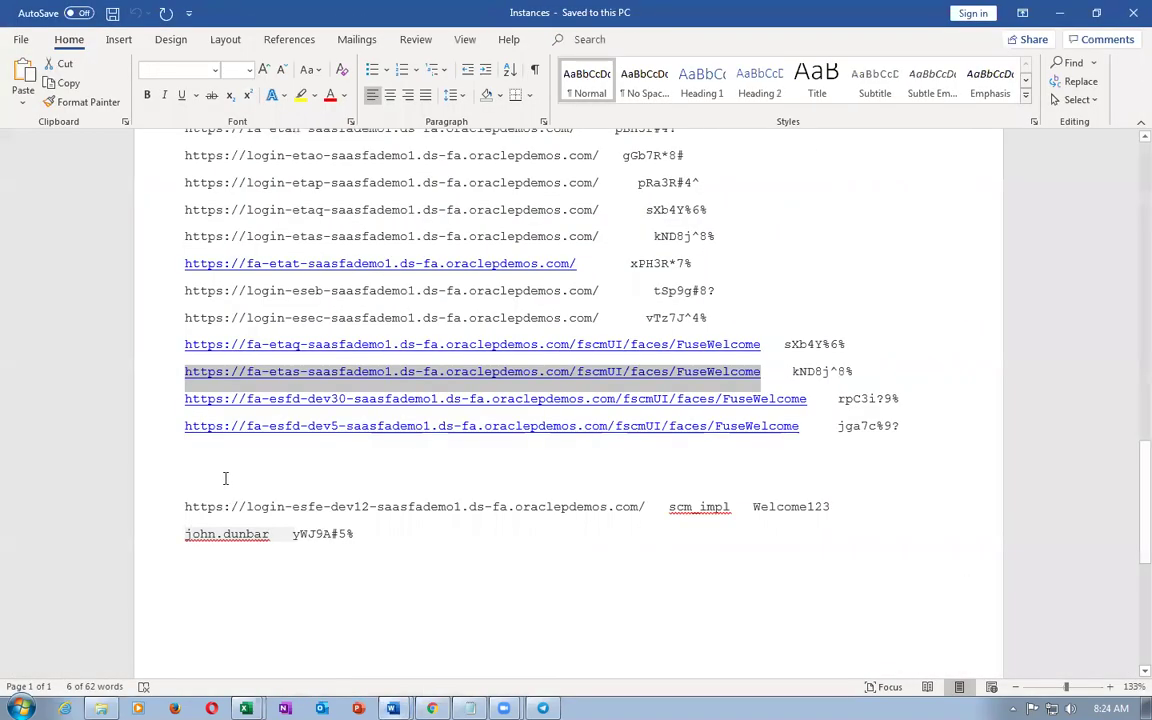
scroll(410, 487, up, 1)
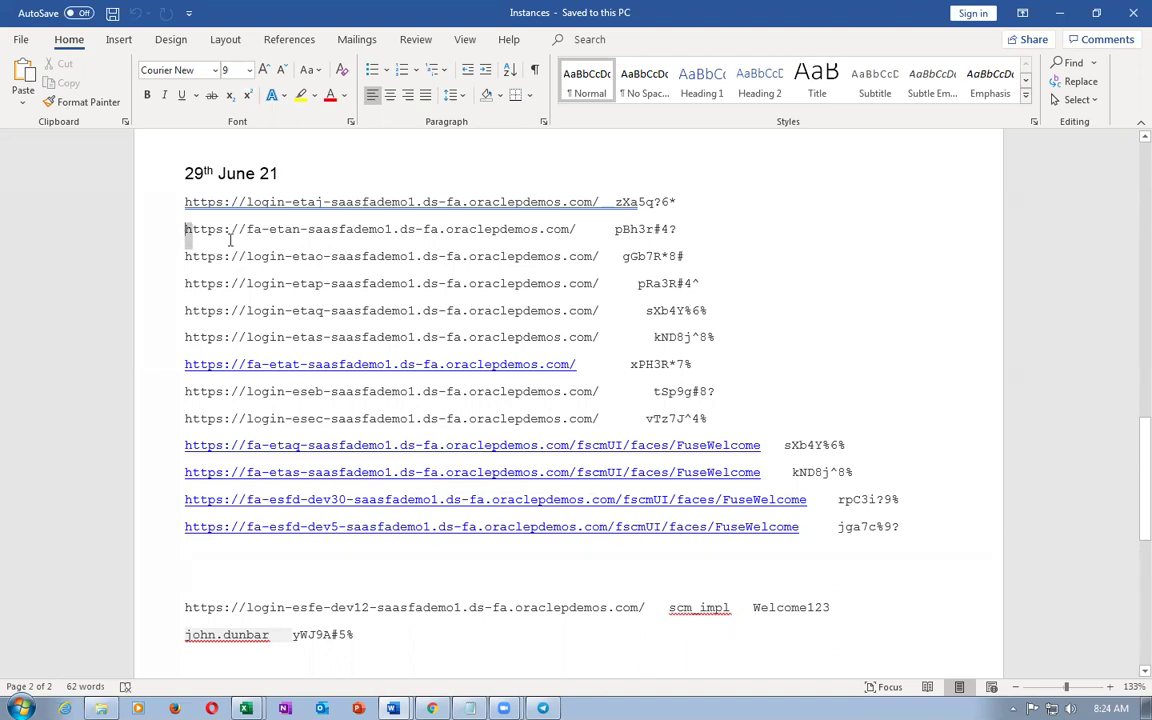
drag(185, 229, 261, 230)
Switch to Chrome, open the etan instance, confirm the single sign-off, and sign in to Oracle Applications Cloud with the saved student credentials.
key(alt+Tab)
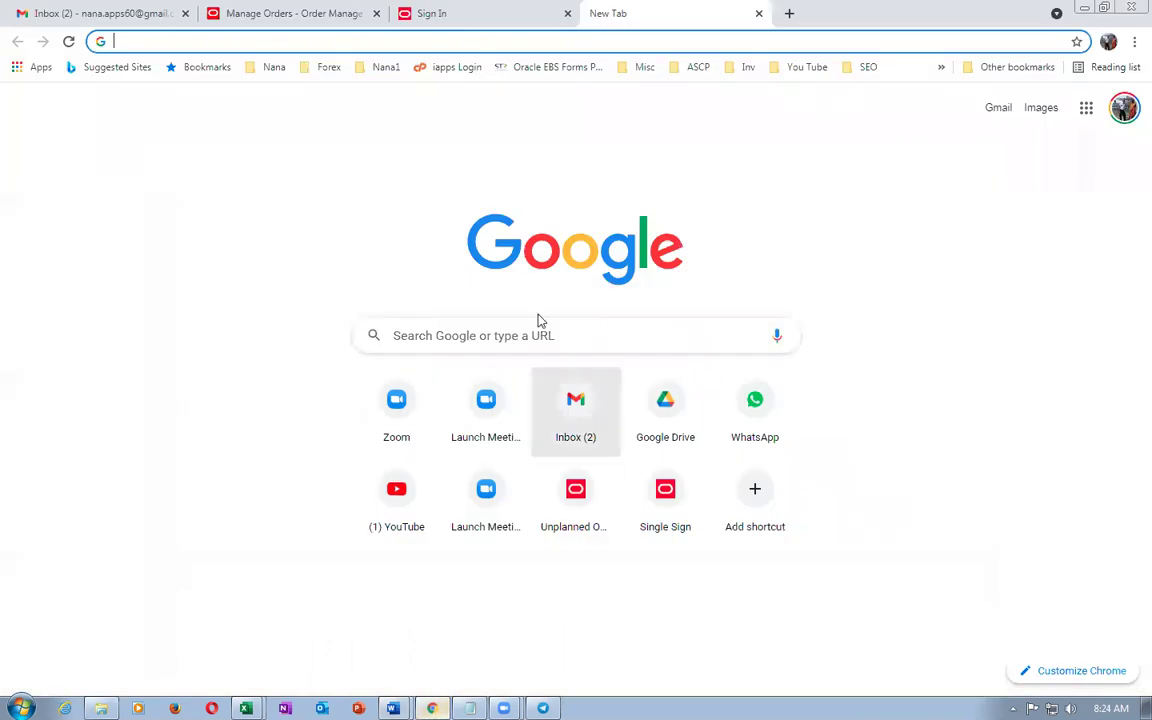
text(etan)
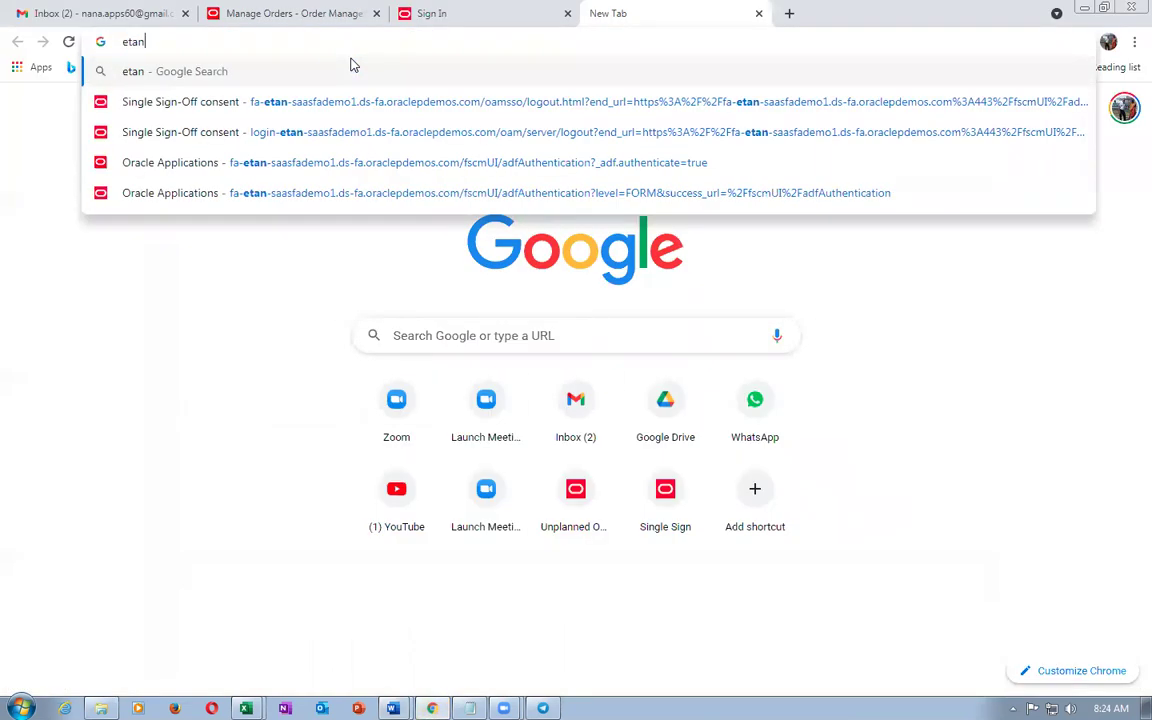
key(Down)
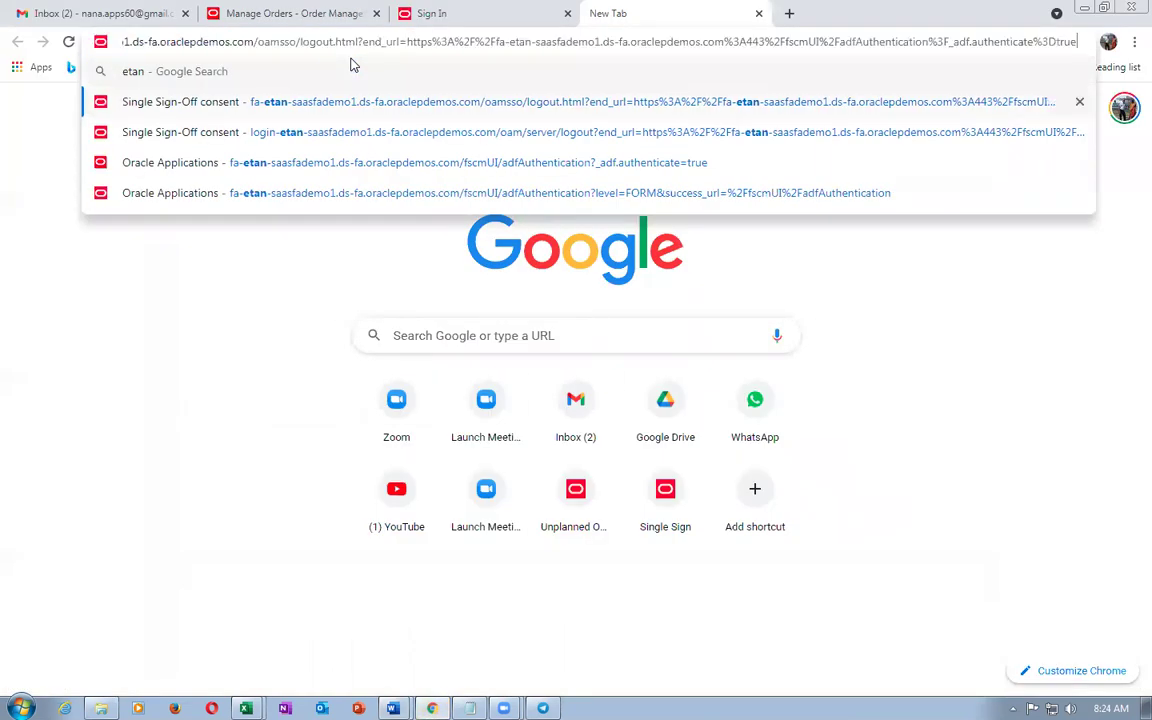
key(Return)
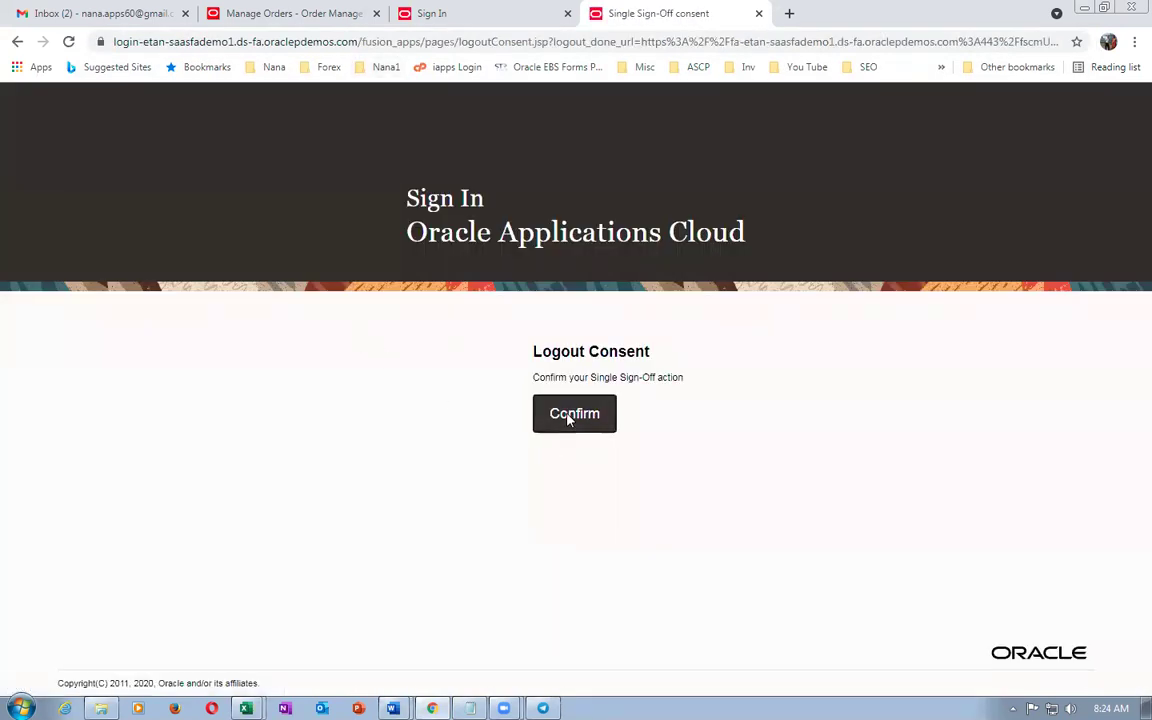
click(568, 419)
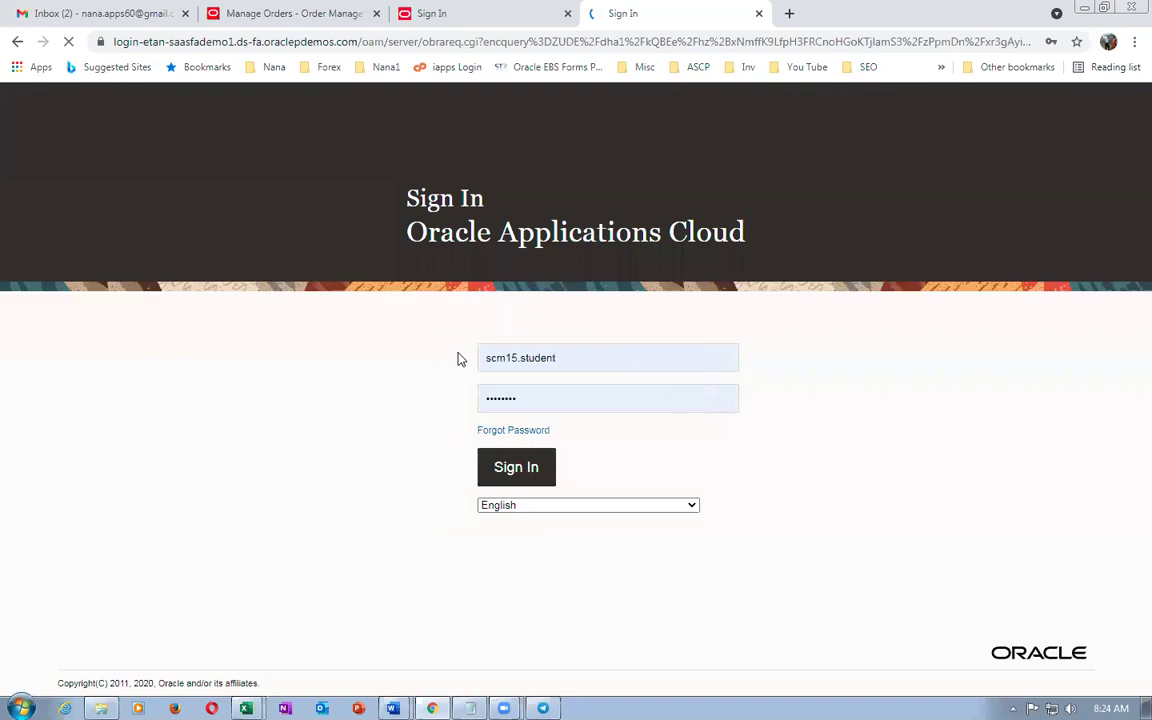
click(530, 476)
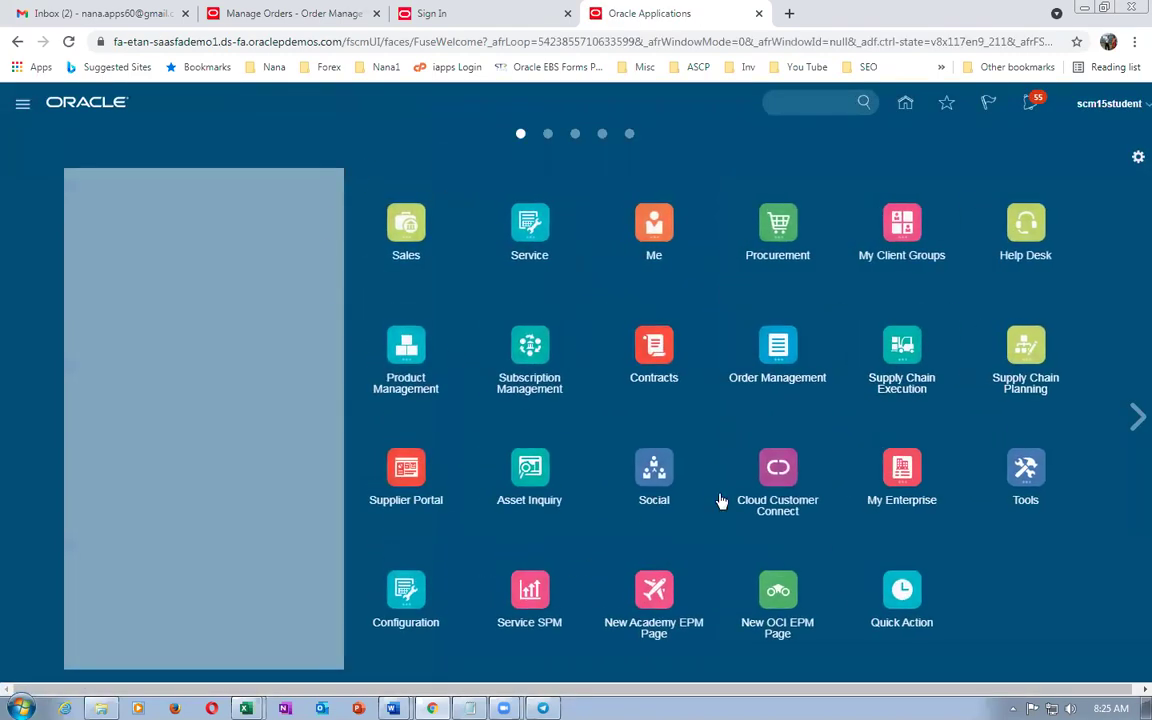
Open the Security Console, search the user accounts for scm15, and open the matching account's details.
click(1022, 468)
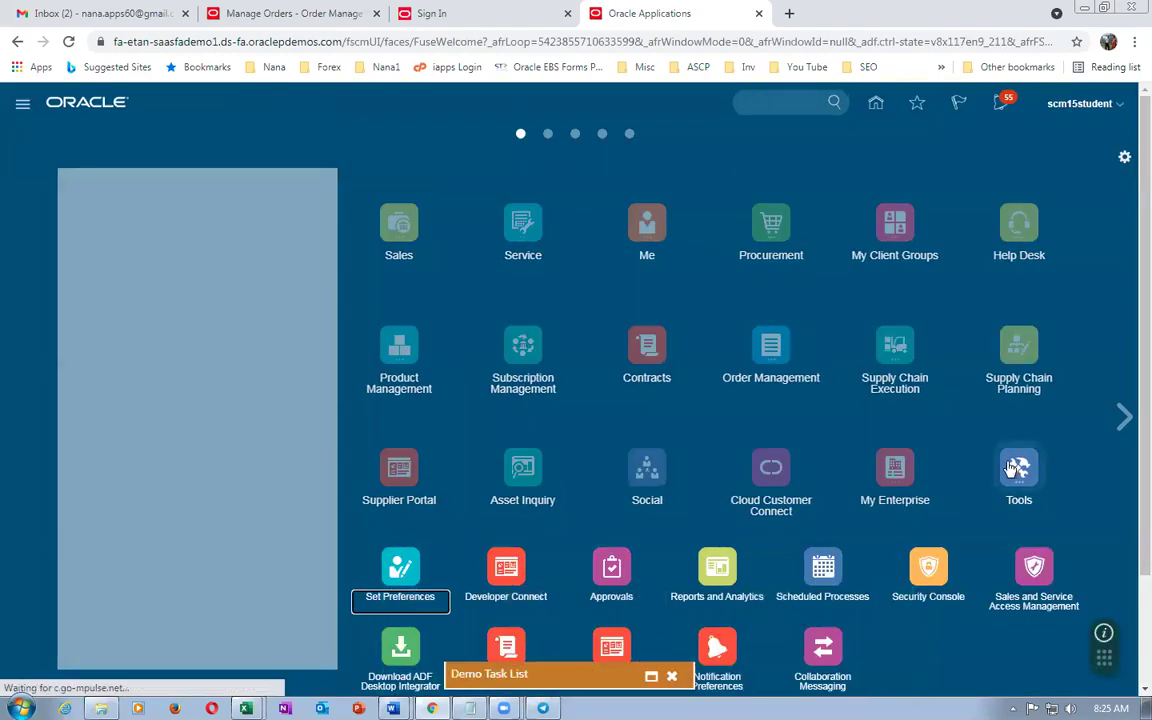
click(404, 572)
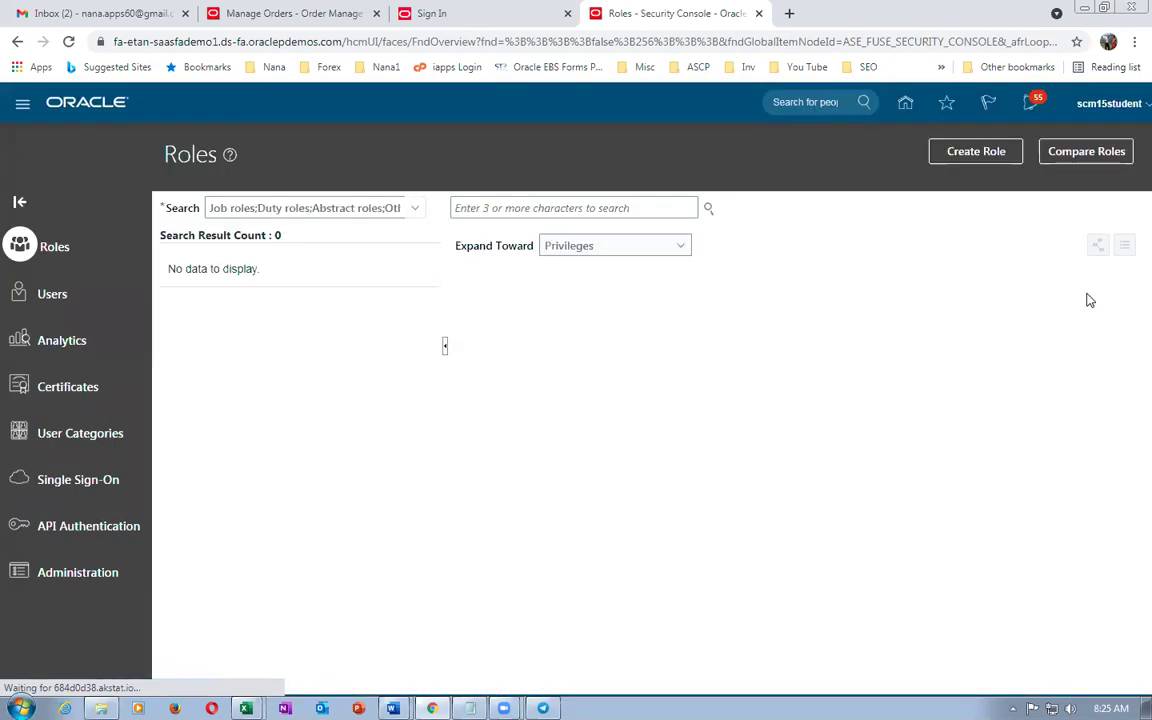
click(57, 297)
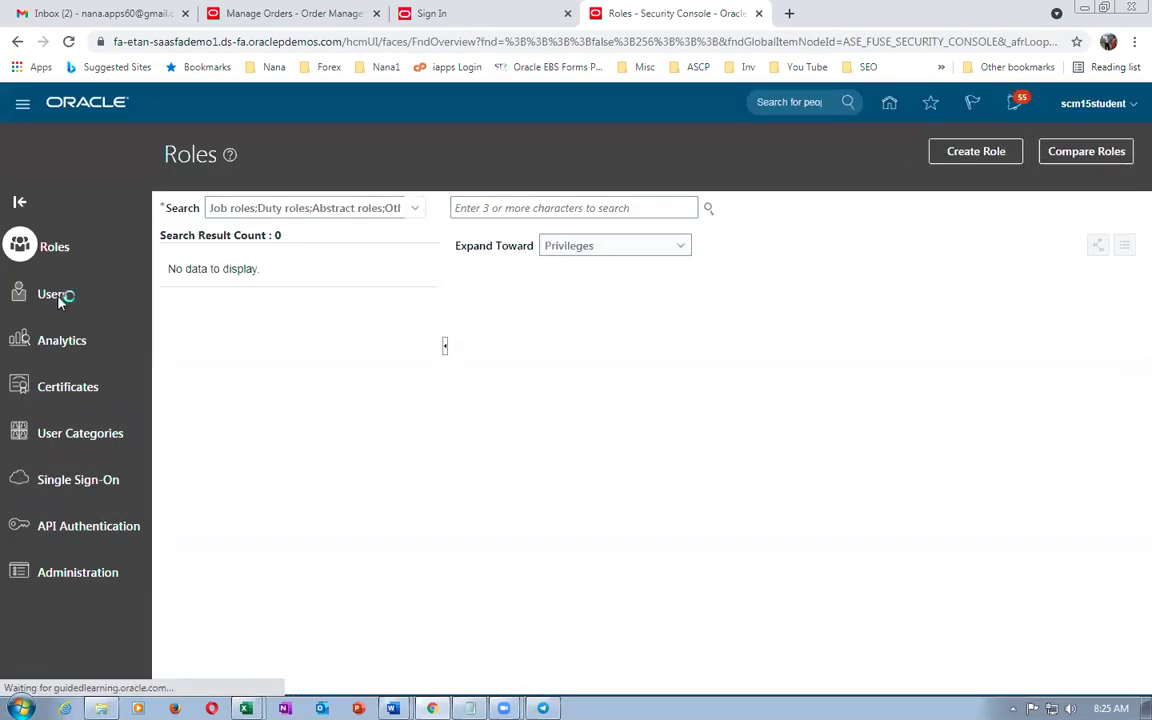
click(400, 208)
text(scm15)
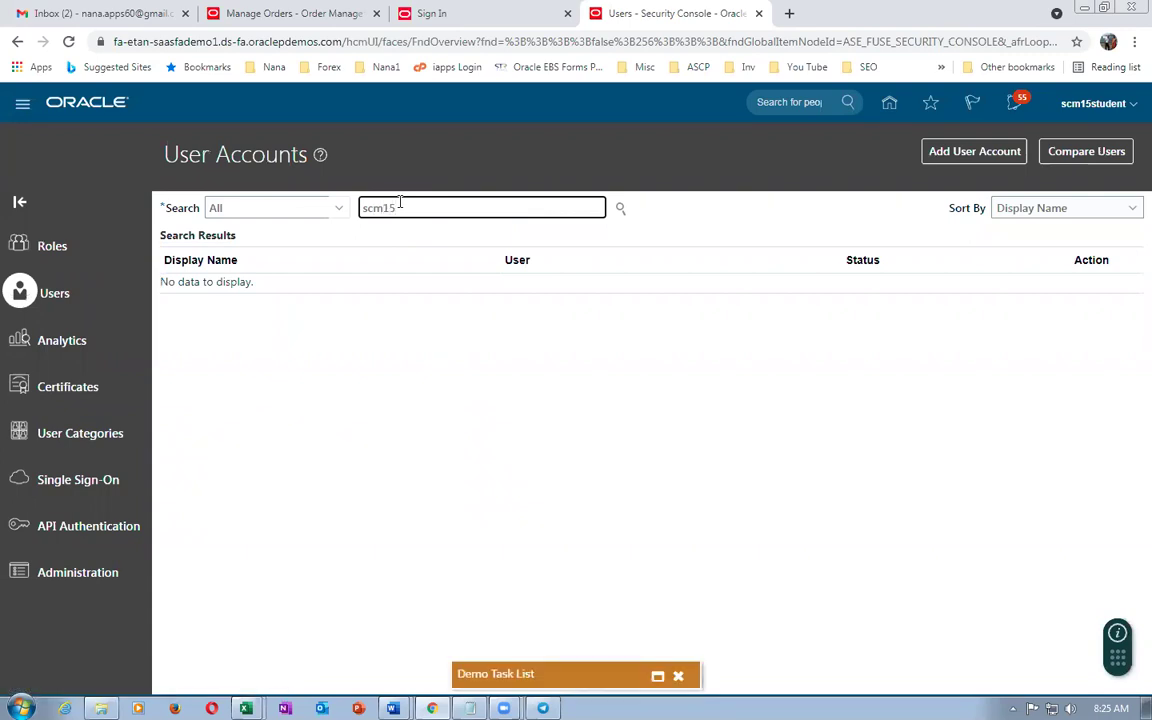
key(Return)
click(182, 303)
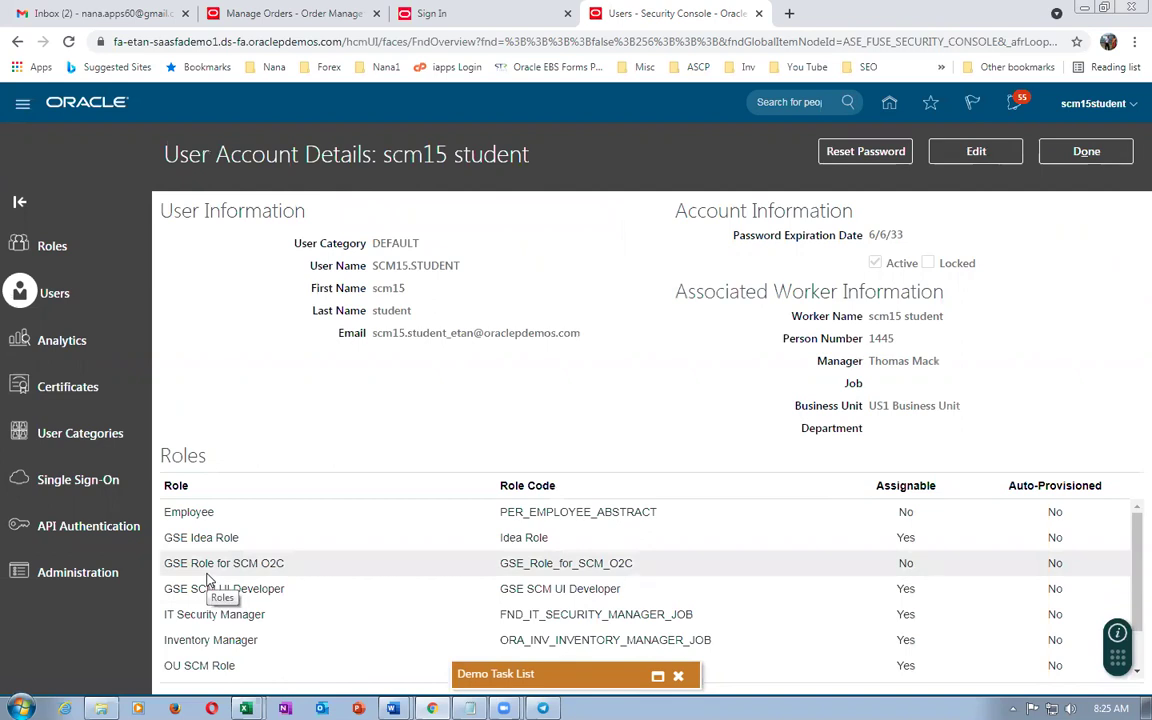
Review the roles assigned to the account, including GSE Role for SCM O2C, and close the account details.
scroll(208, 585, down, 2)
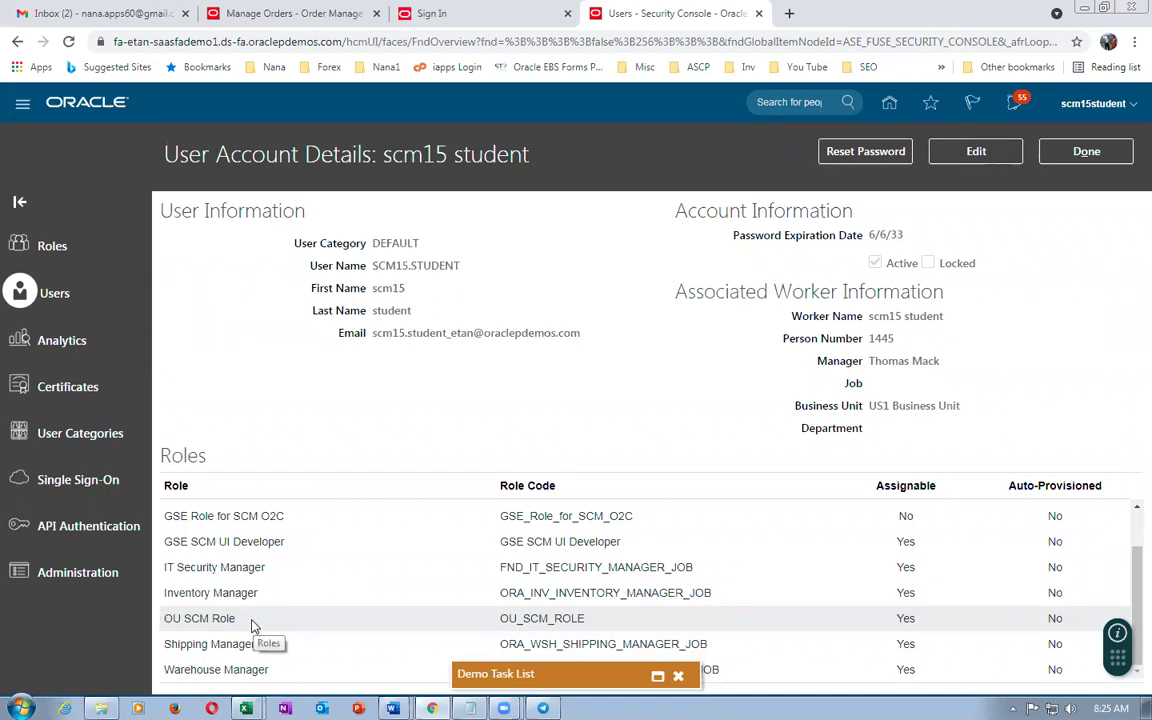
click(315, 522)
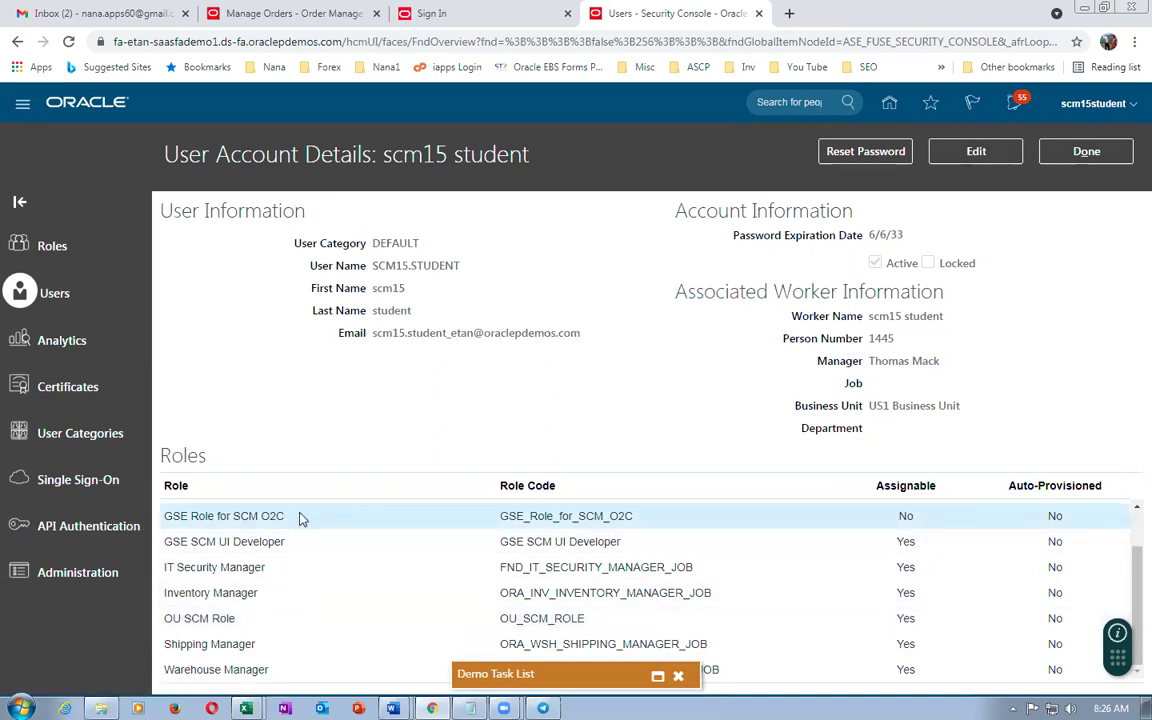
click(1086, 151)
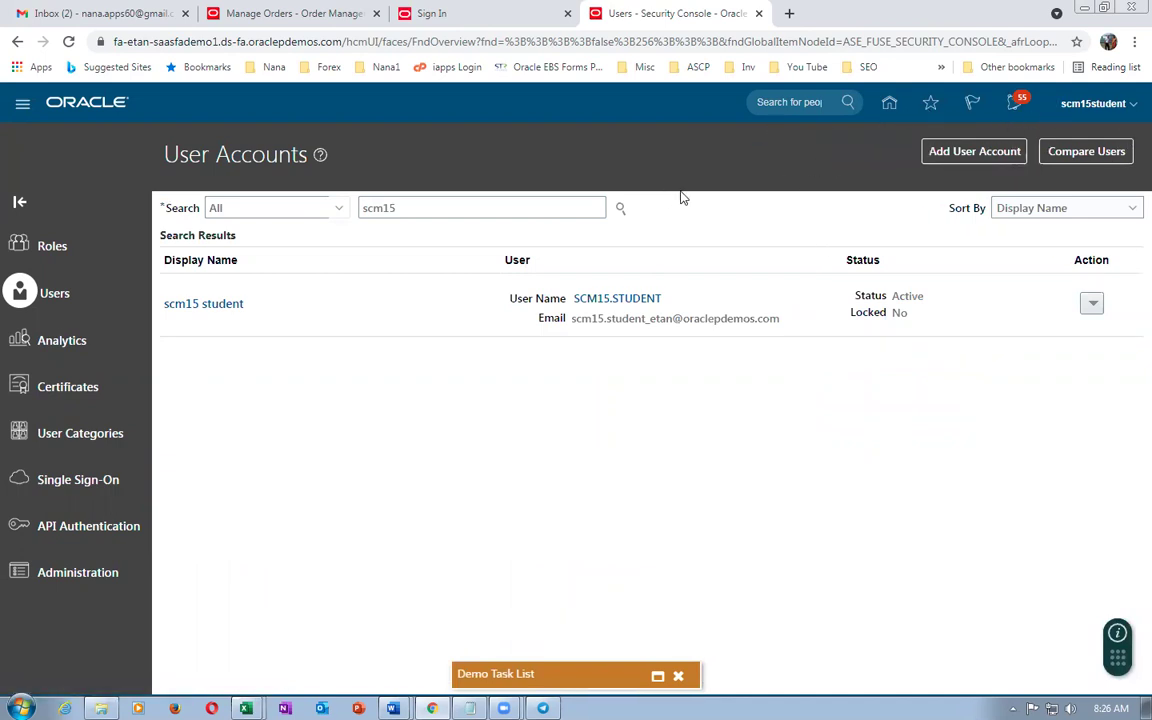
Return to the home page, postpone the welcome tour, and open Product Information Management.
click(889, 104)
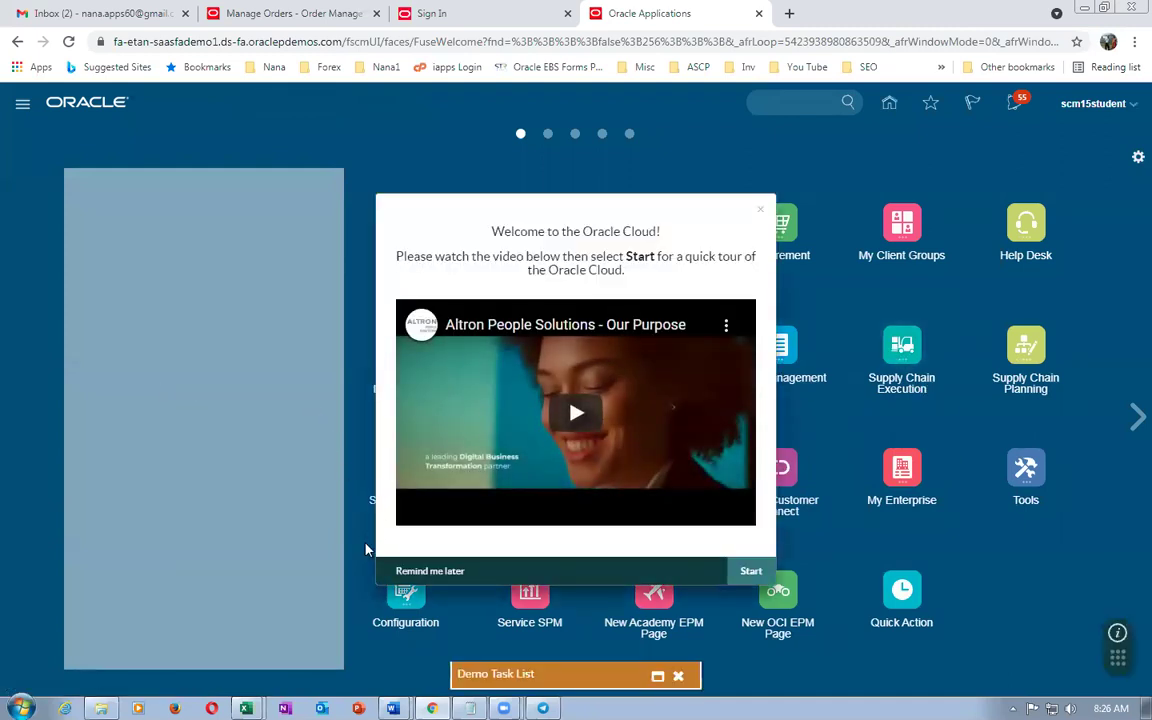
click(430, 571)
click(402, 352)
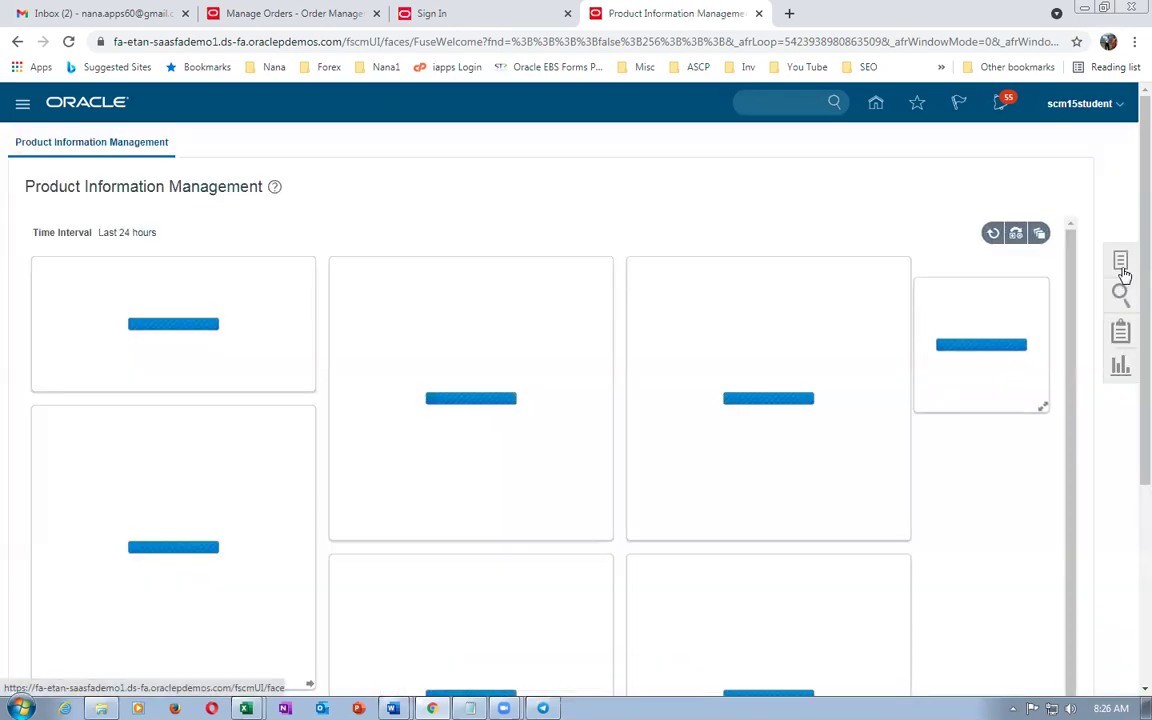
Start creating one new item in organization 000 Operations, accepting the default item class and template.
click(1121, 262)
click(1005, 158)
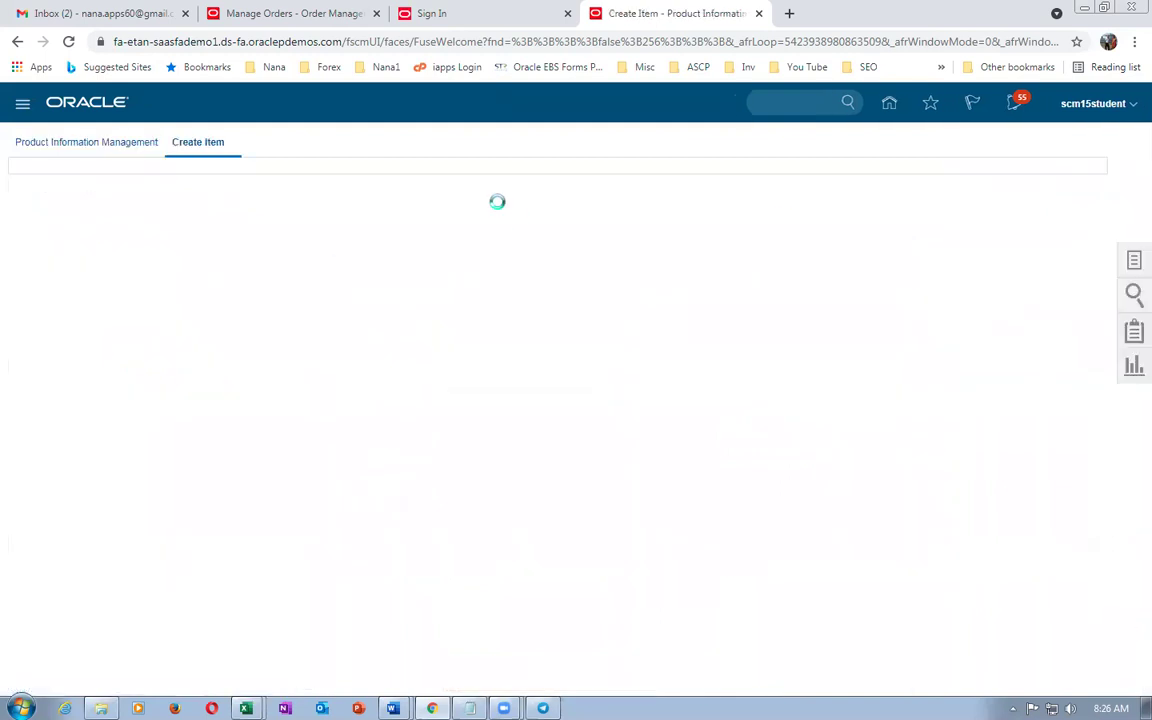
text(000)
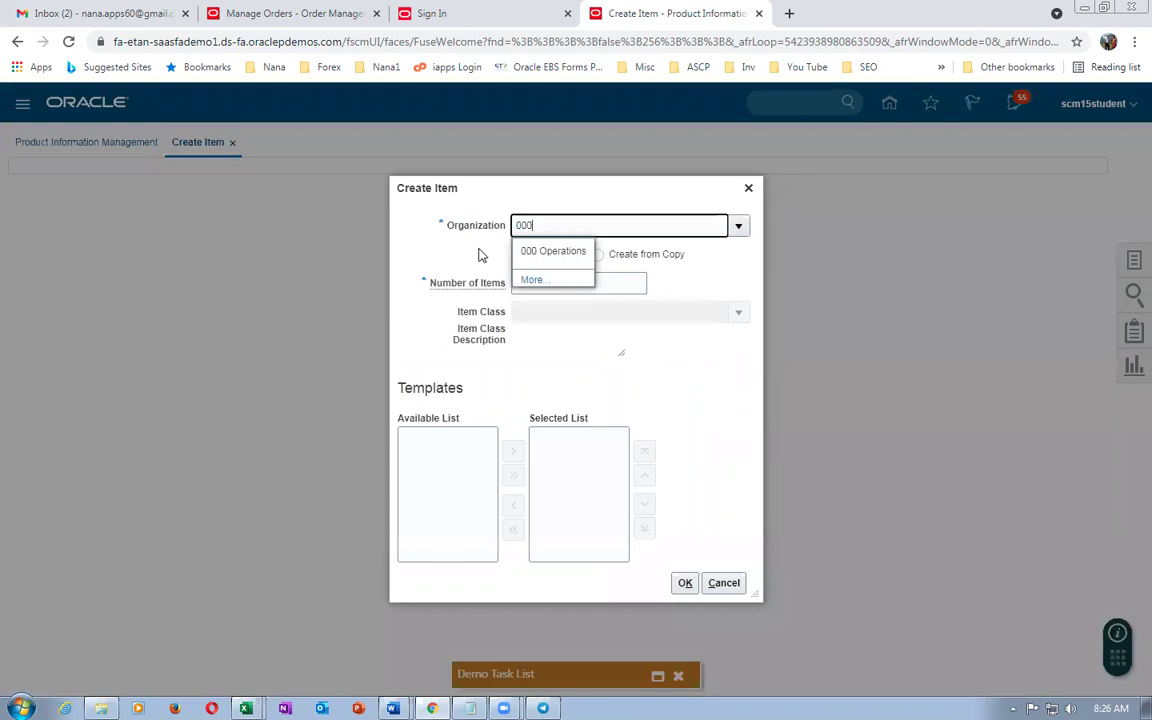
click(553, 251)
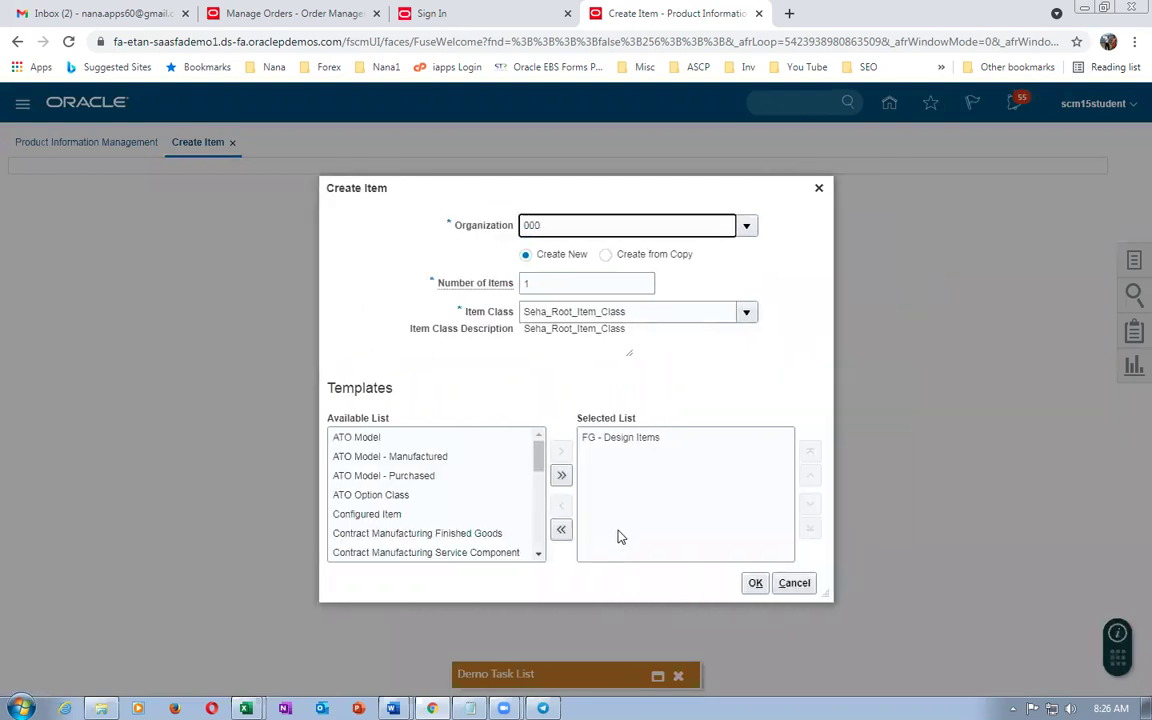
click(755, 583)
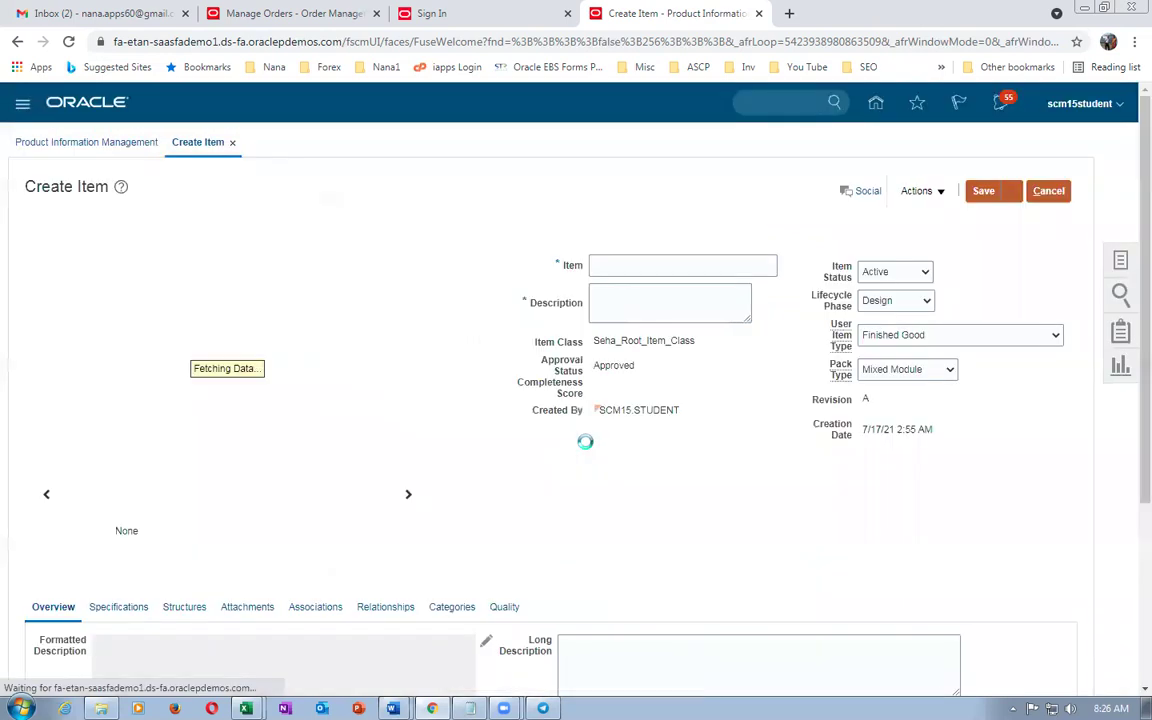
Enter a0409_DT_8_GB_RAM as the item name and use the same text as the description, checking the name against the Excel workbook.
click(627, 264)
text(a0409_DT_8_GB_RAM)
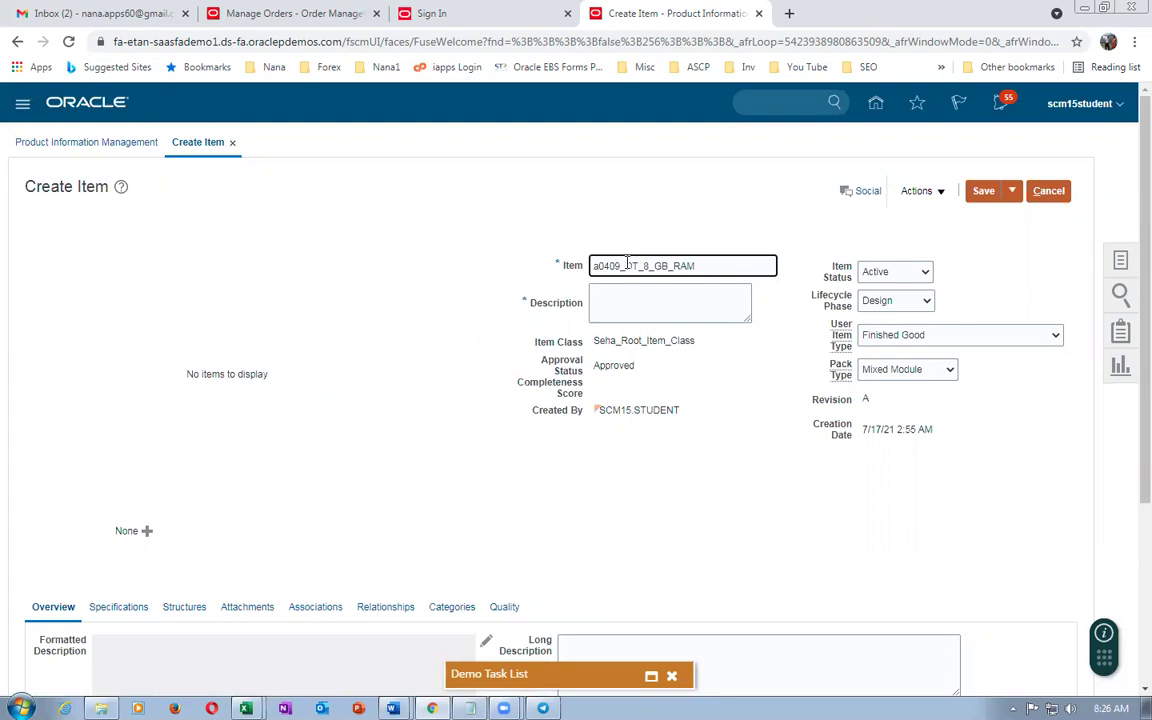
key(alt+Tab)
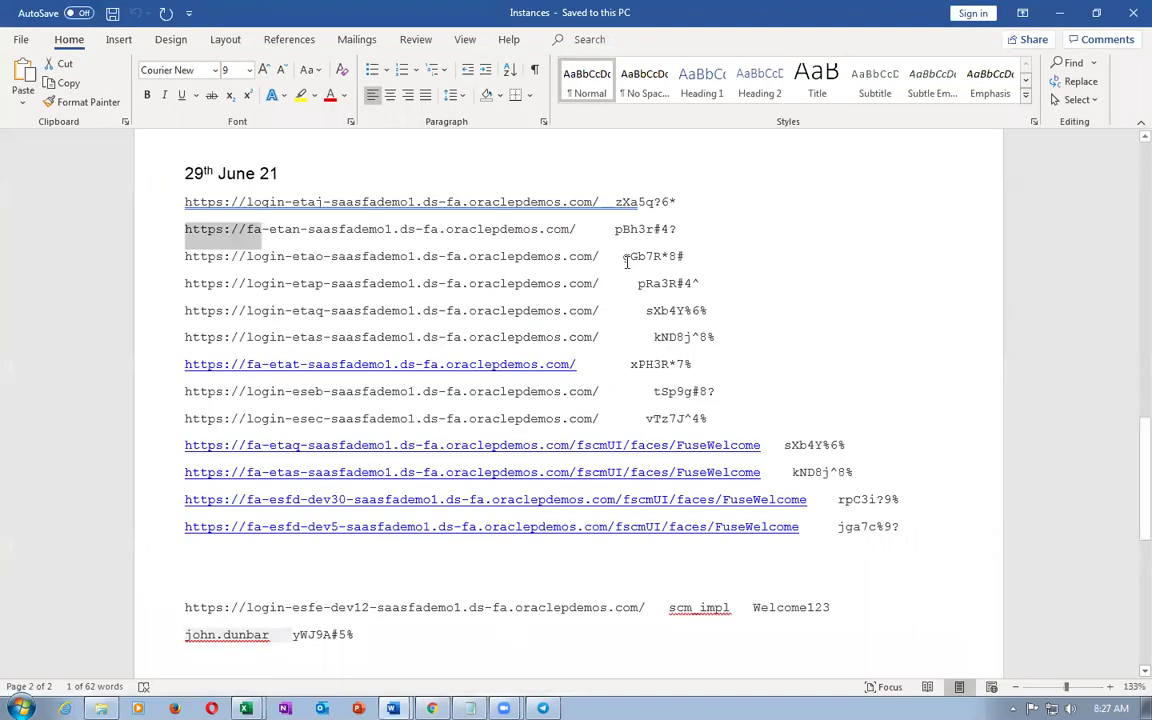
key(alt+Tab)
key(alt+Tab)
key(alt+Tab)
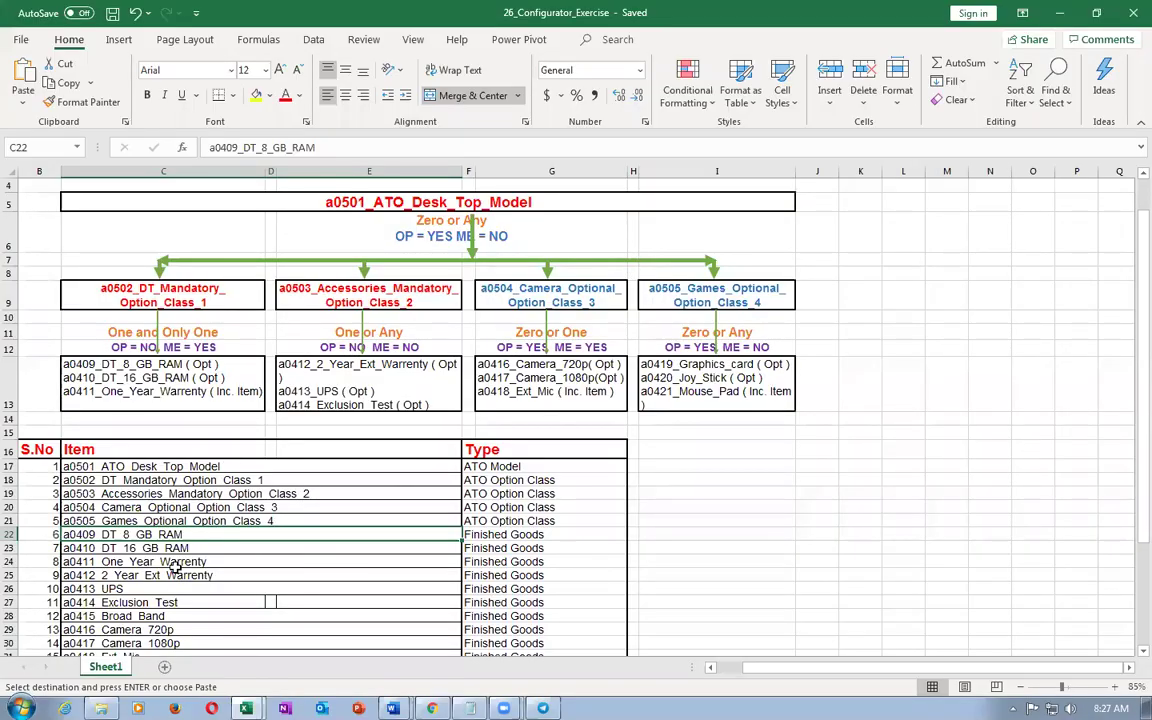
key(alt+Tab)
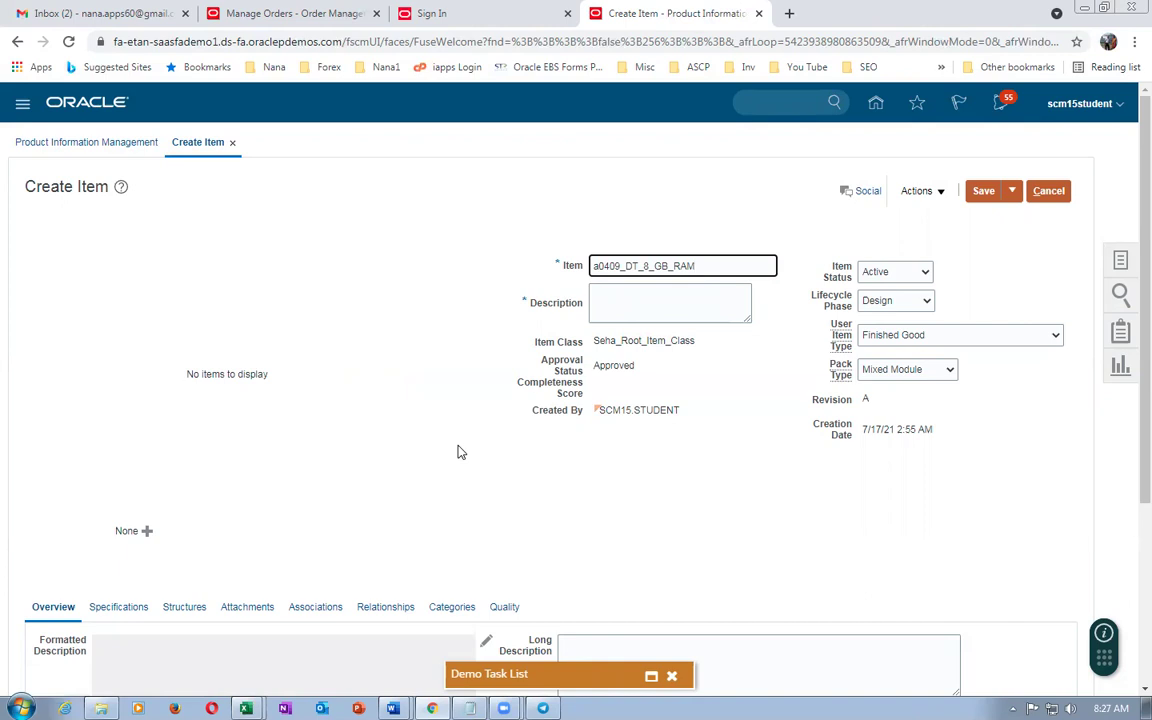
drag(764, 265, 547, 264)
key(ctrl+c)
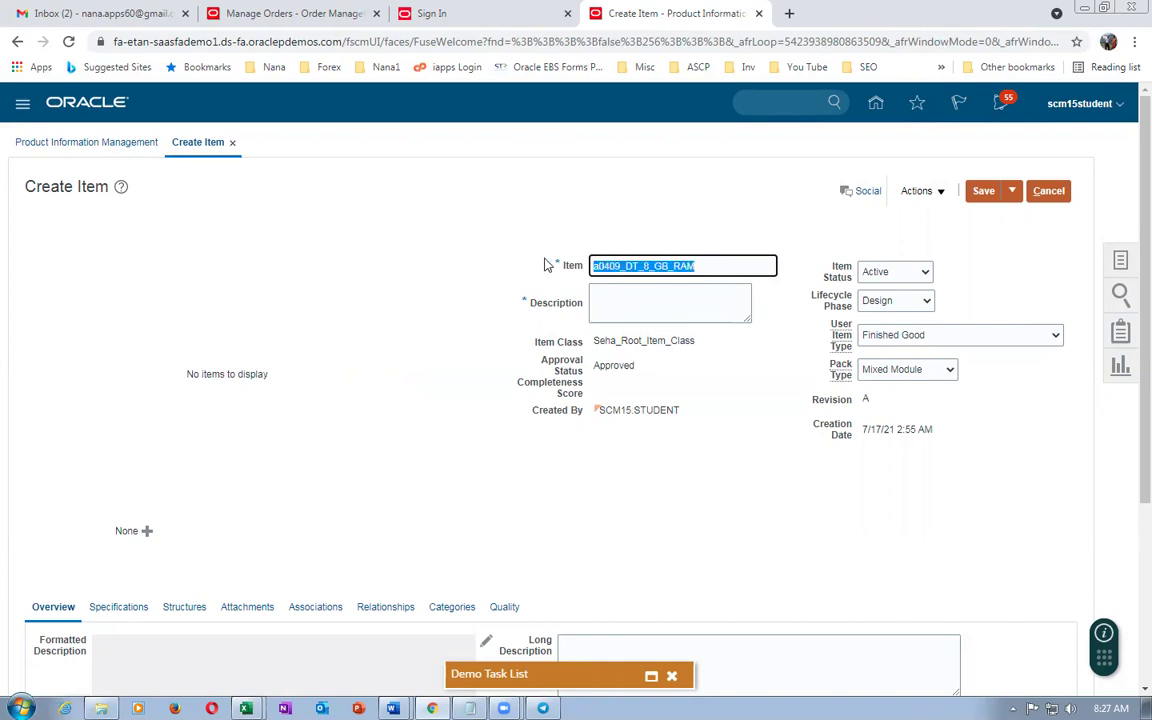
click(616, 293)
key(ctrl+v)
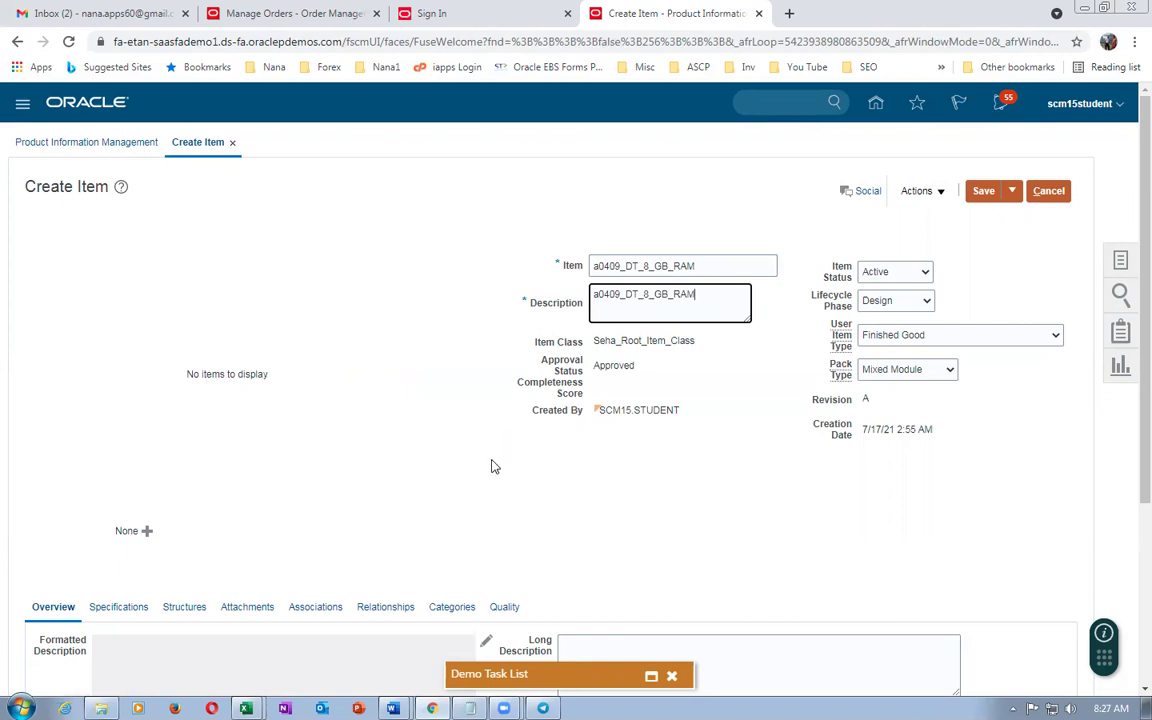
Switch to the Excel workbook, highlight the items from a0409_DT_8_GB_RAM to a0411_One_Year_Warrenty, and return to Chrome.
key(alt+Tab)
drag(161, 537, 158, 557)
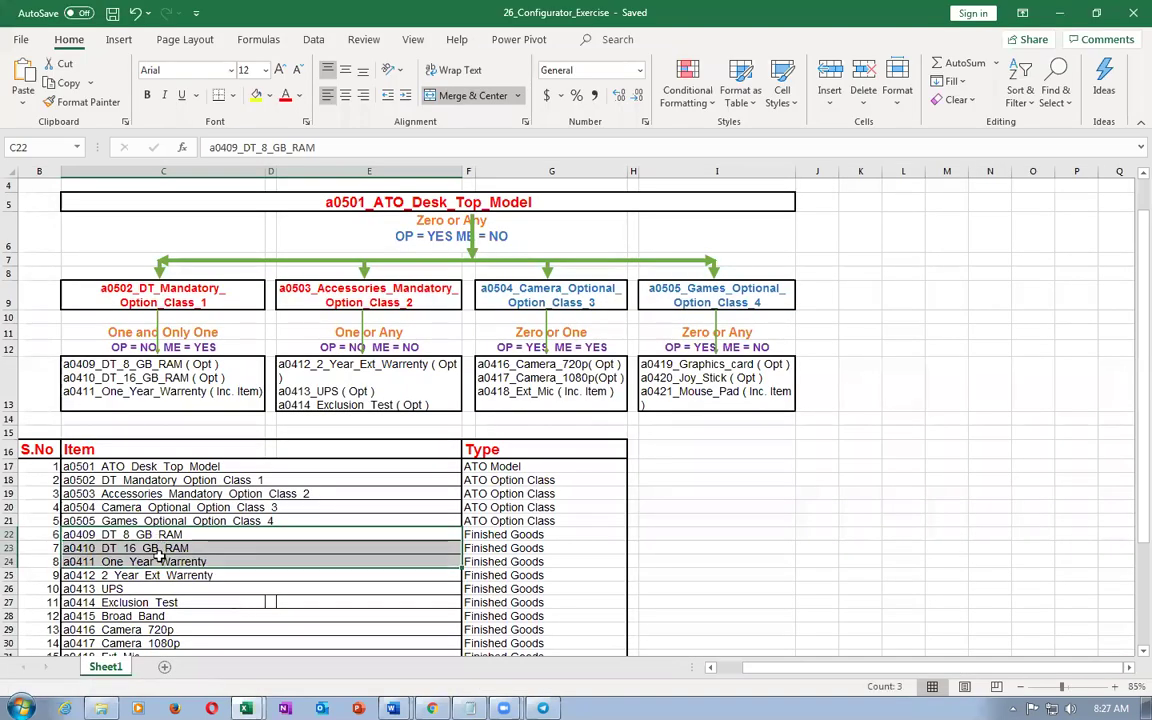
key(alt+Tab)
Associate the a0409_DT_8_GB_RAM item with organization 001 Seattle.
scroll(183, 560, down, 3)
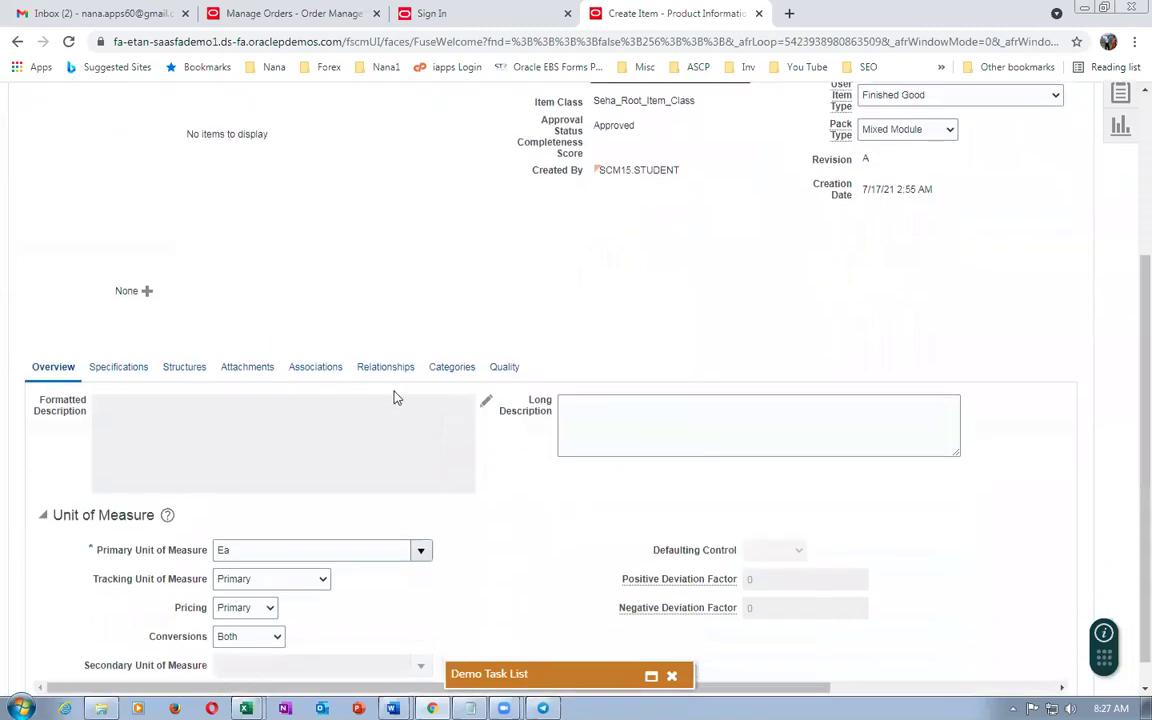
click(315, 368)
click(60, 537)
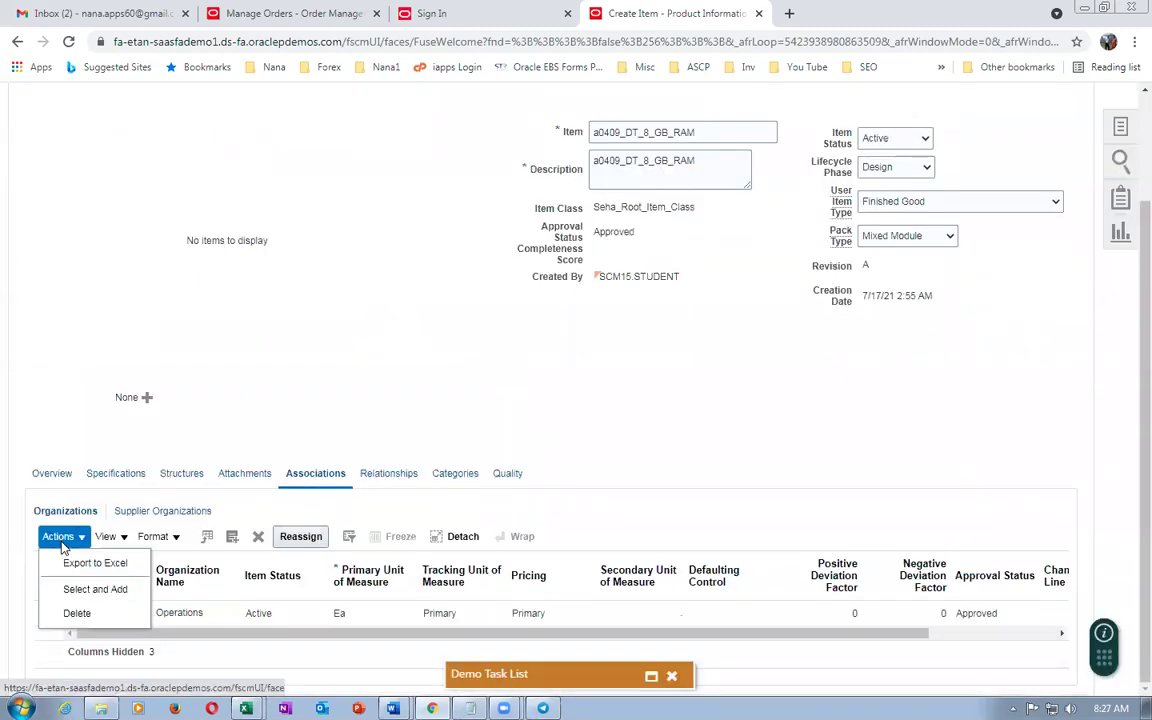
click(86, 589)
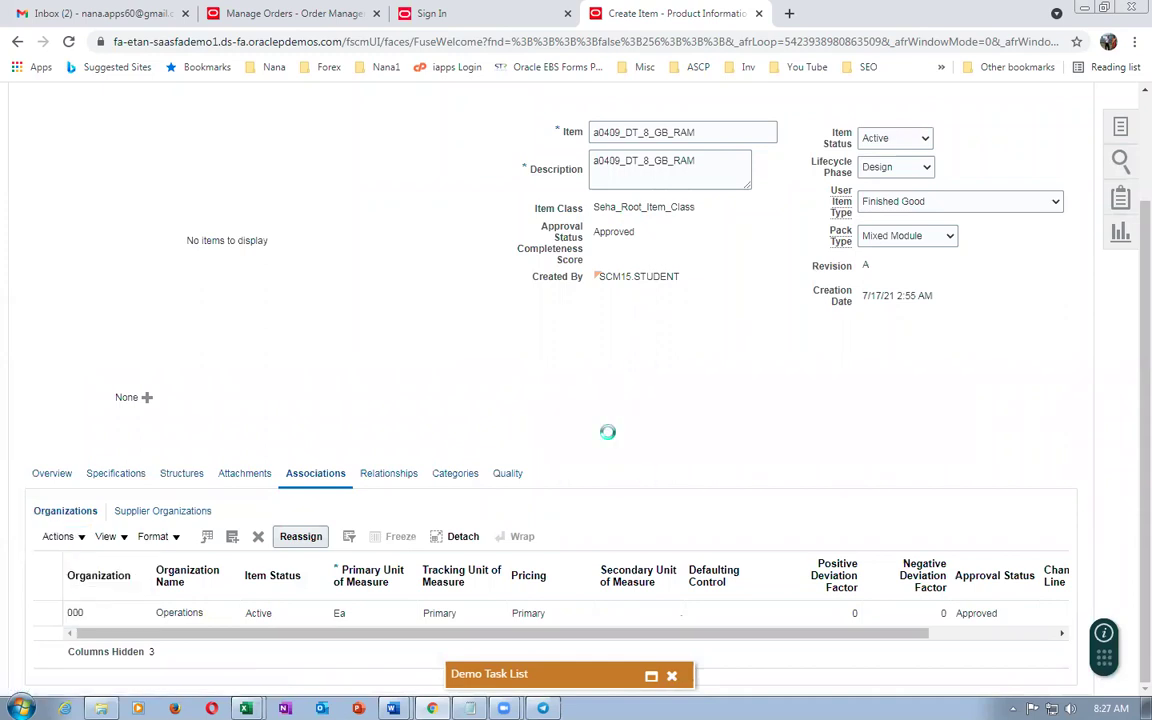
click(601, 358)
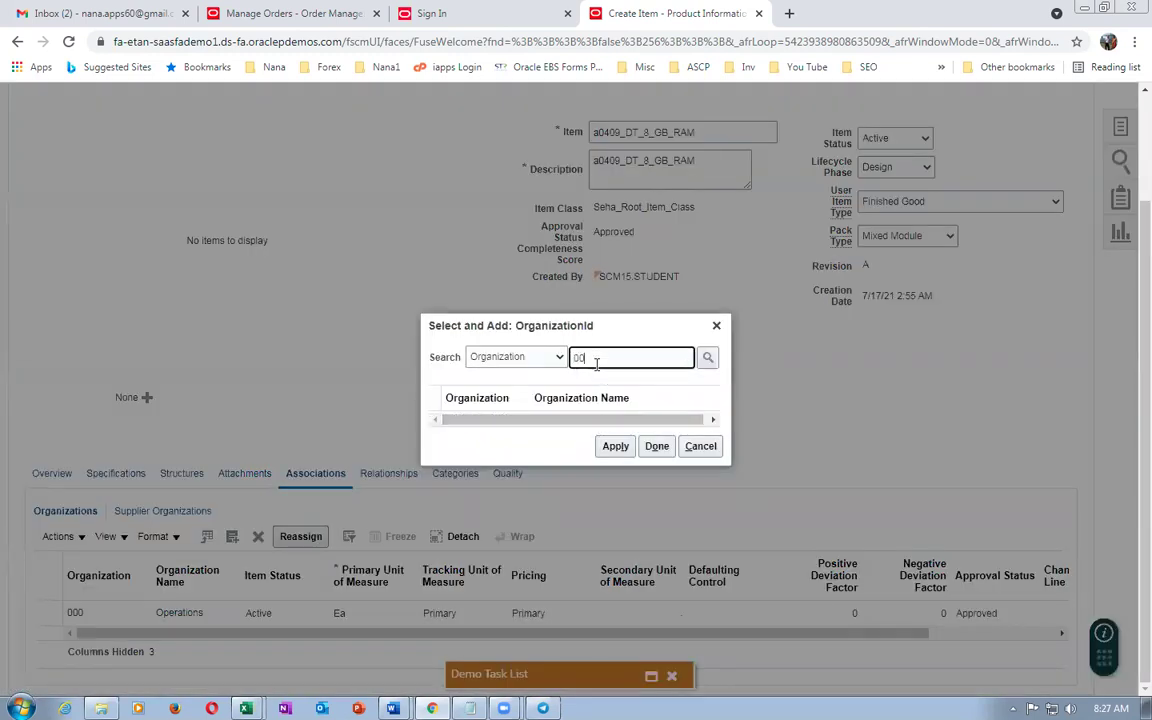
text(001)
key(Return)
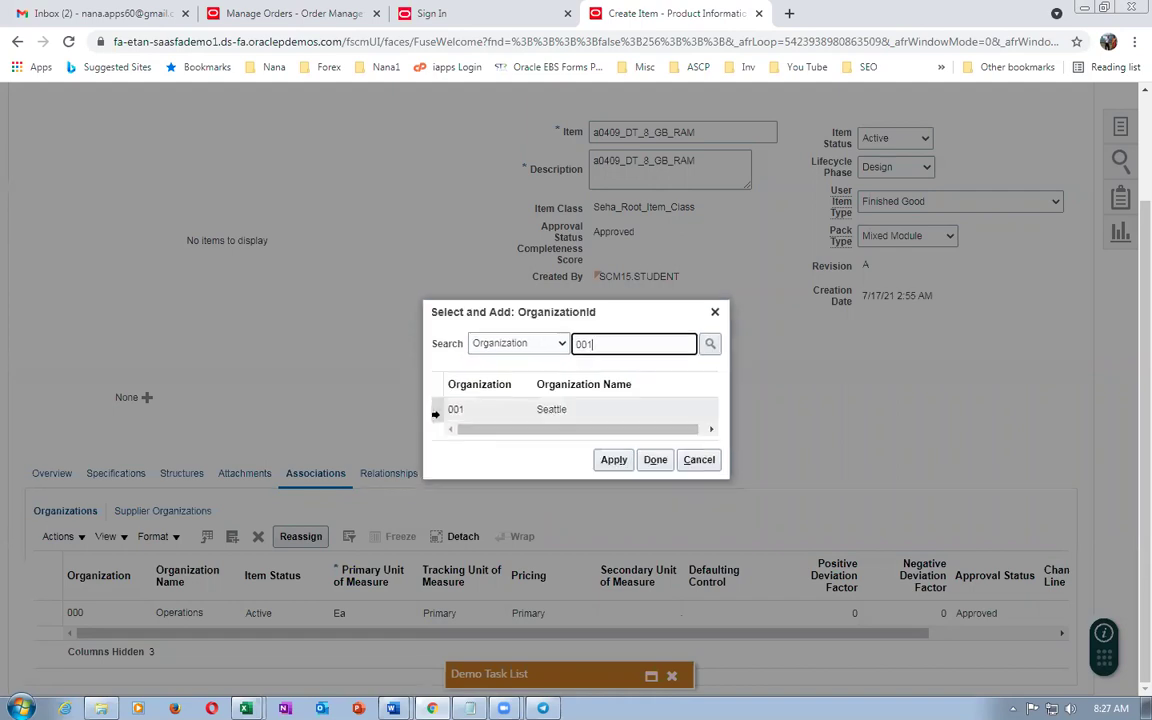
click(655, 460)
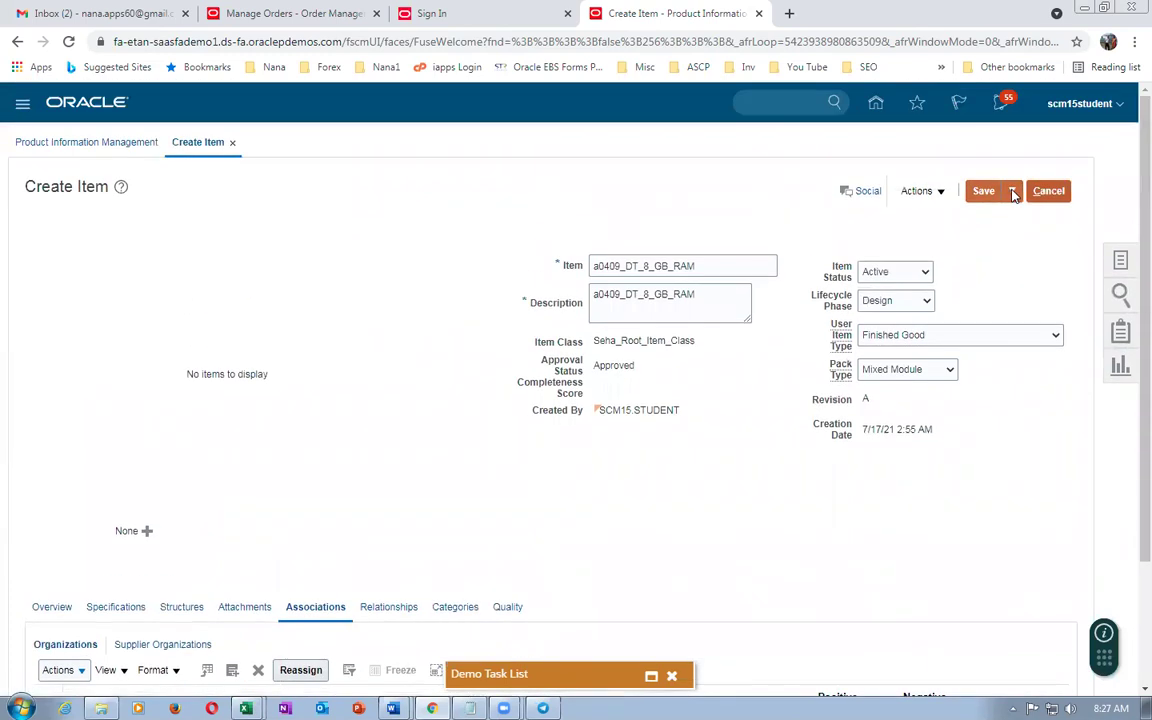
Save the a0409_DT_8_GB_RAM item and switch back to the Configurator Exercise workbook in Excel.
click(1013, 192)
click(1021, 218)
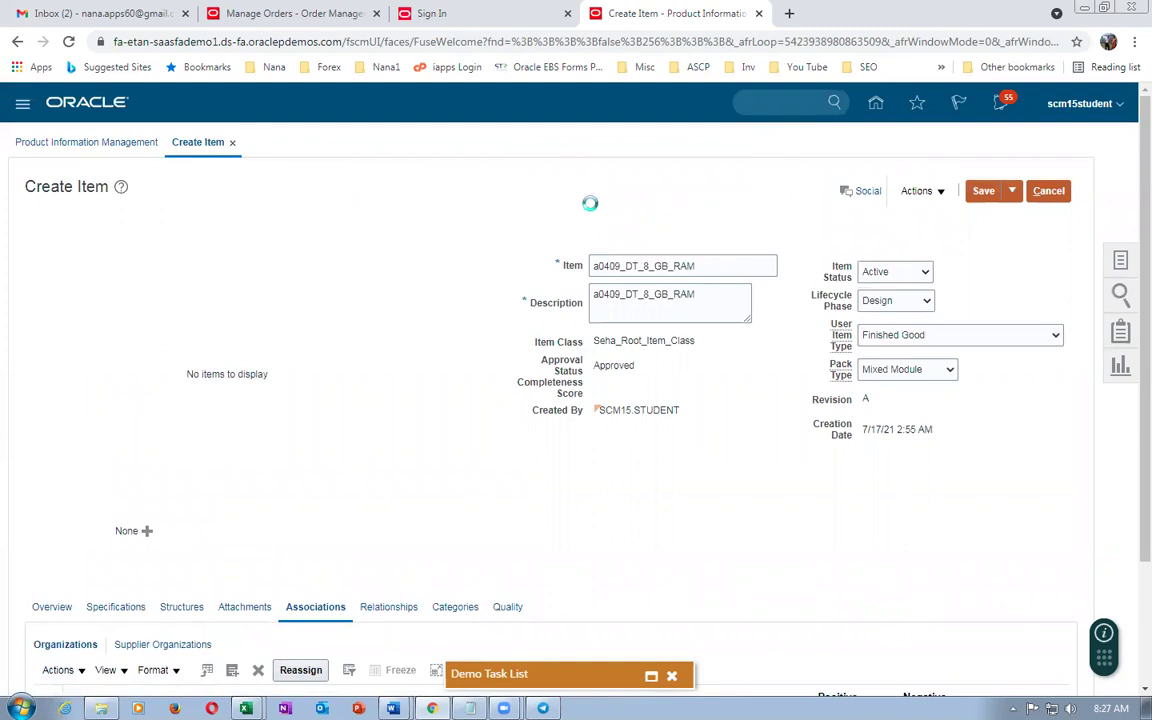
key(alt+Tab)
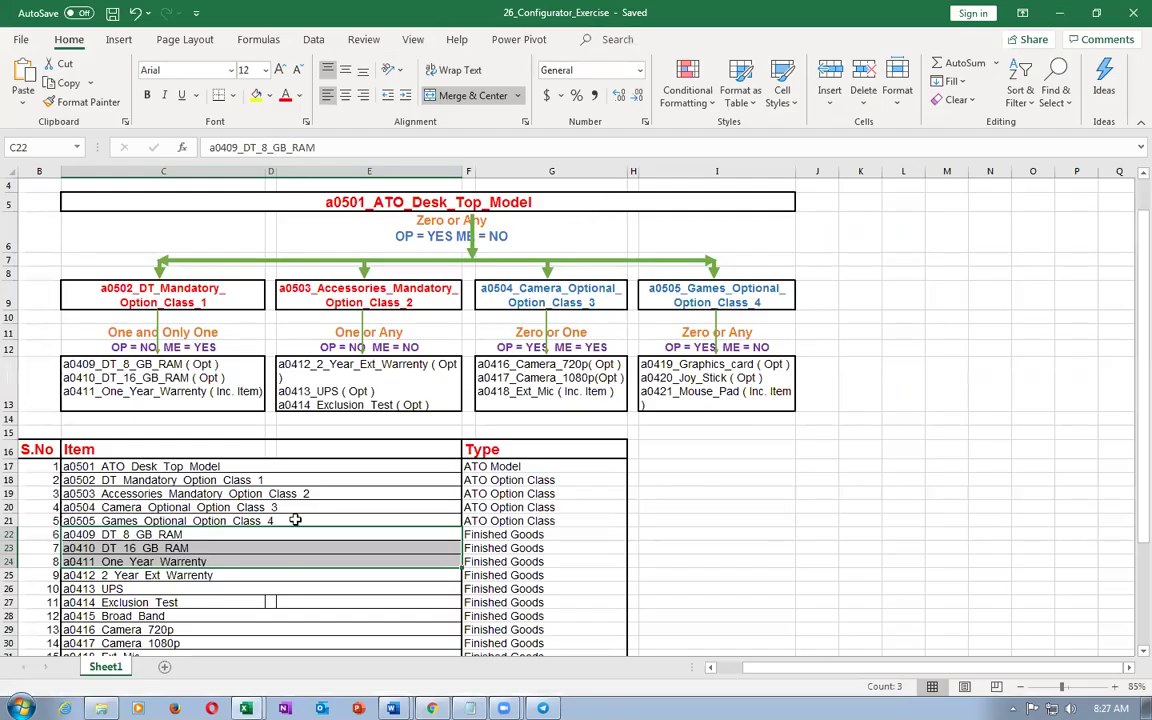
Copy the a0410_DT_16_GB_RAM item name from the workbook's item list and switch to Chrome.
click(187, 548)
key(ctrl+c)
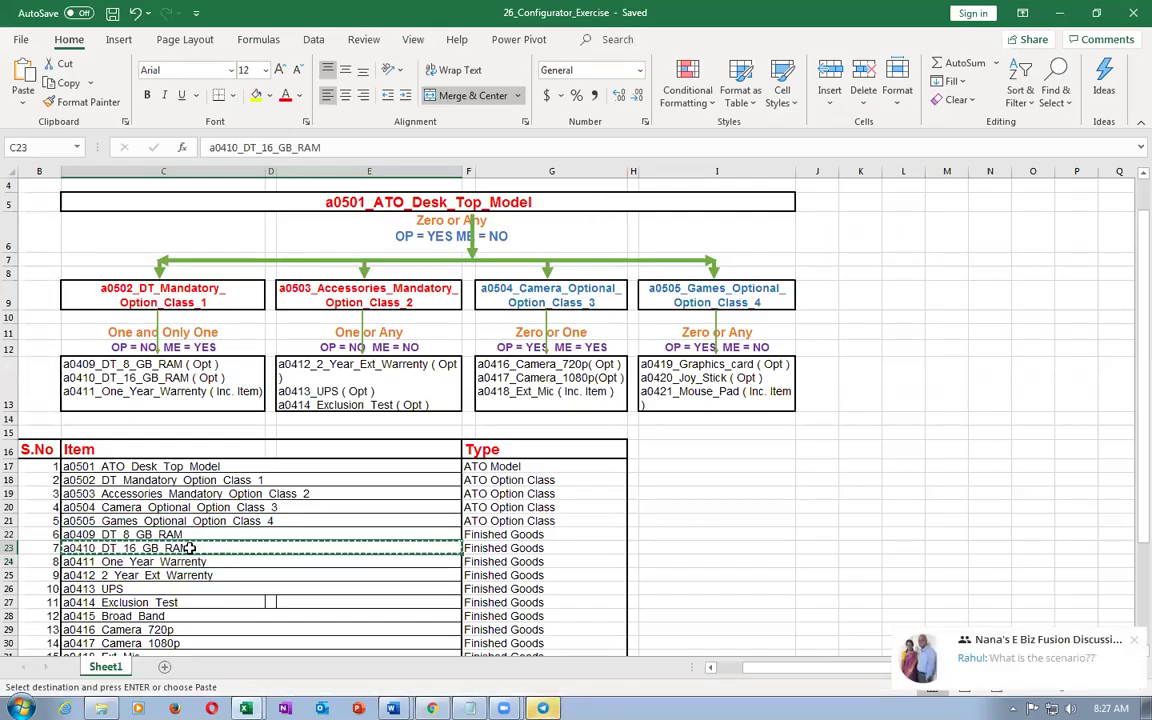
key(alt+Tab)
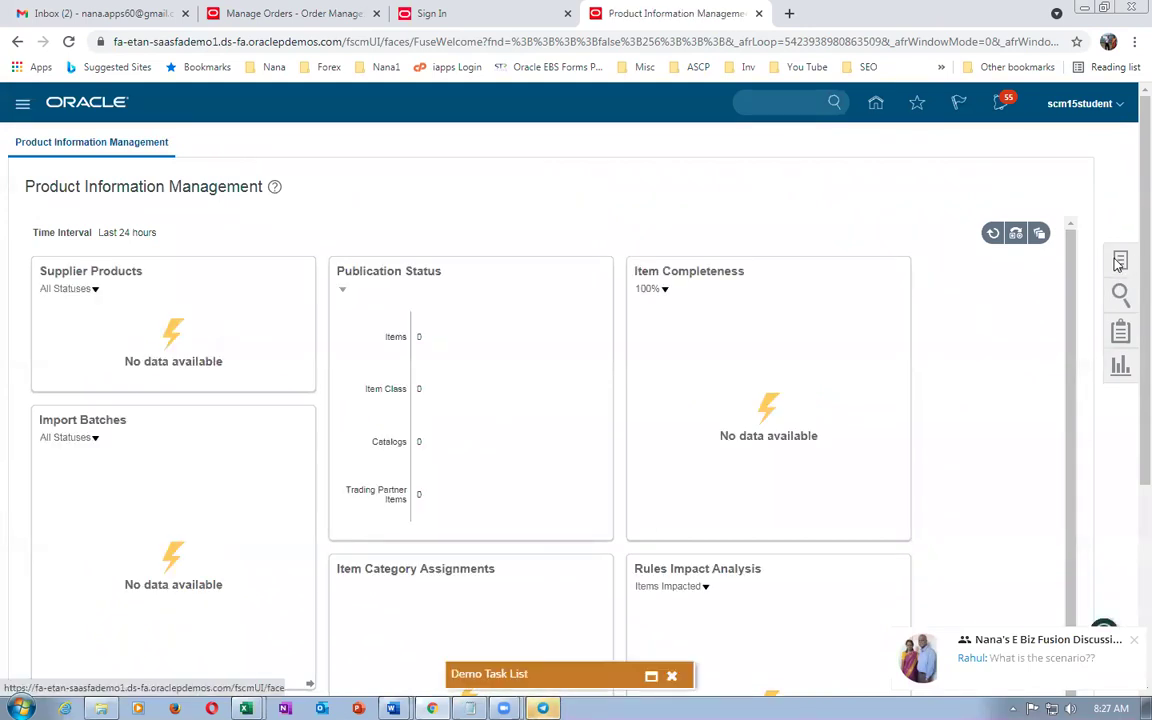
Start creating one new item in organization 000 with the default item class and template.
click(1121, 262)
click(1010, 156)
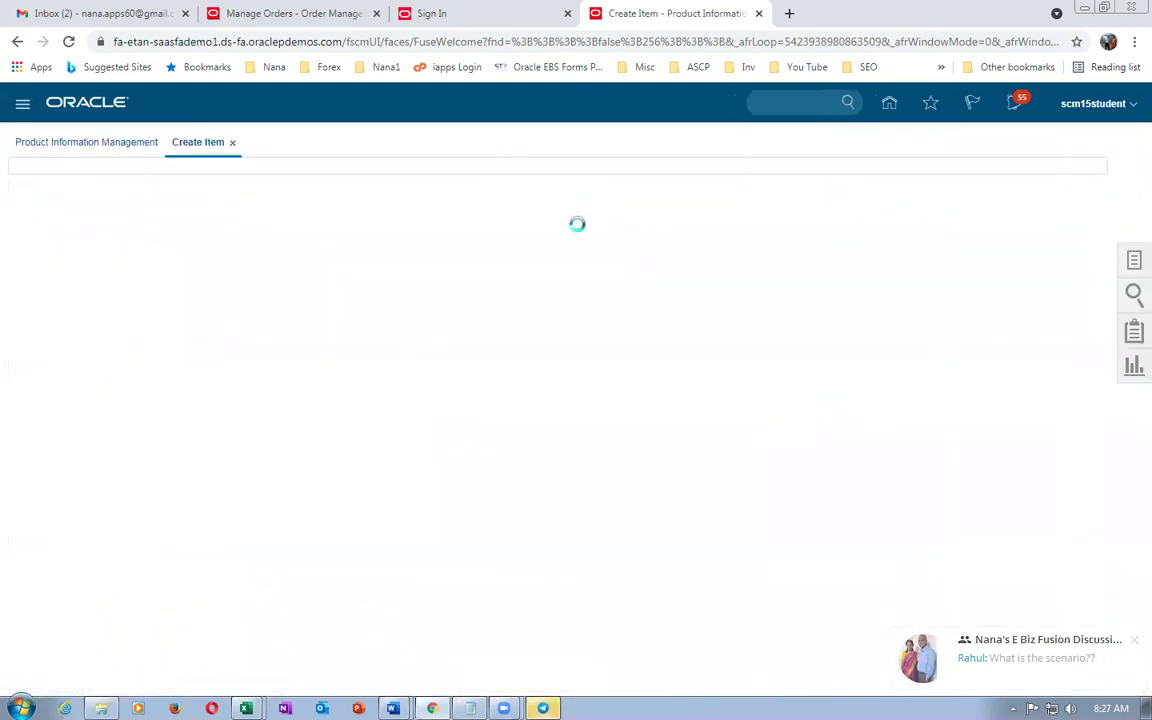
text(000)
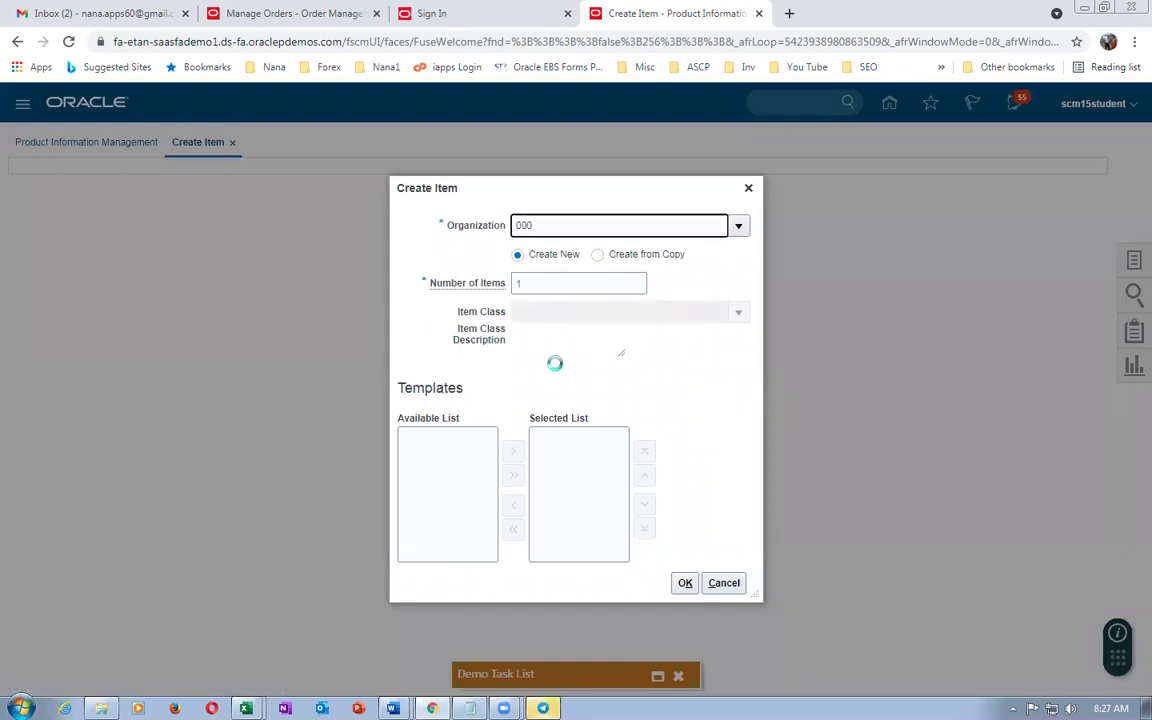
click(757, 583)
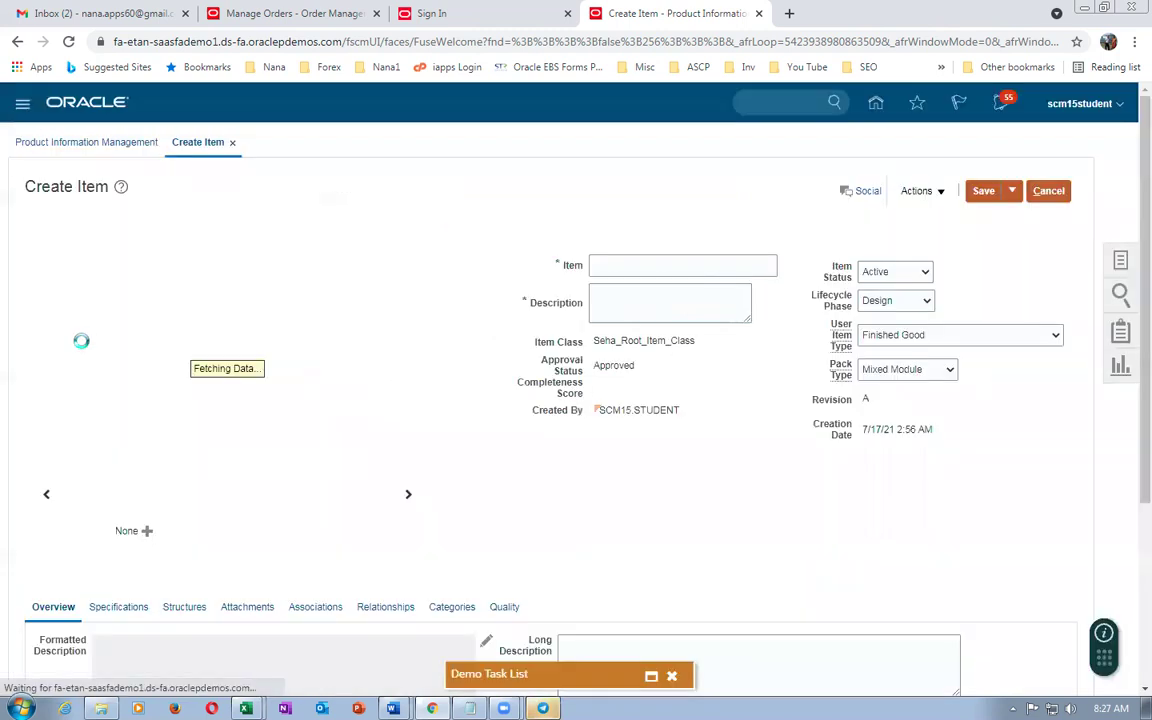
Enter a0410_DT_16_GB_RAM as both the item name and the description.
click(603, 265)
key(ctrl+v)
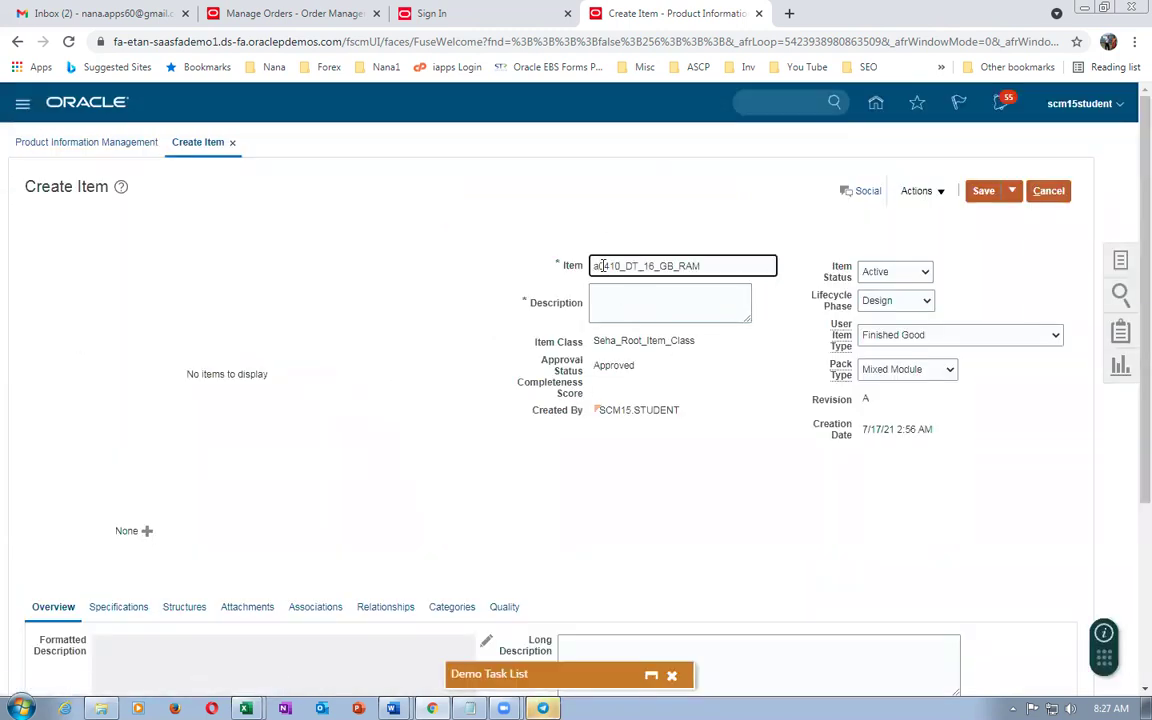
click(604, 305)
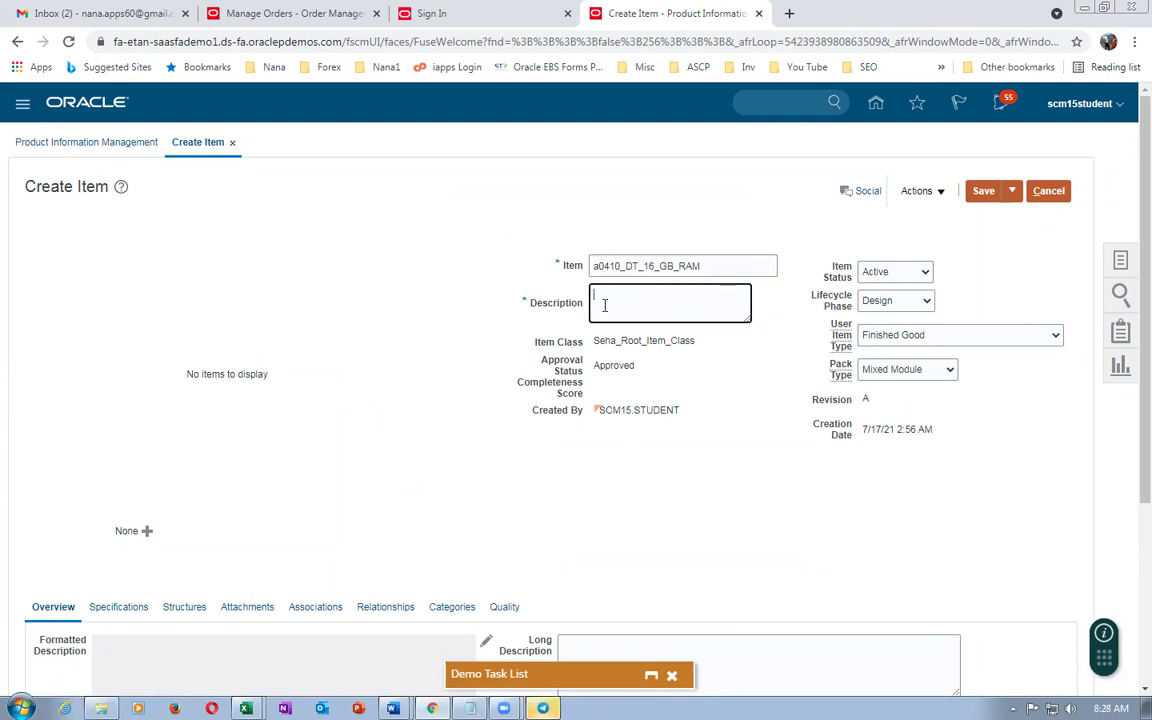
key(ctrl+v)
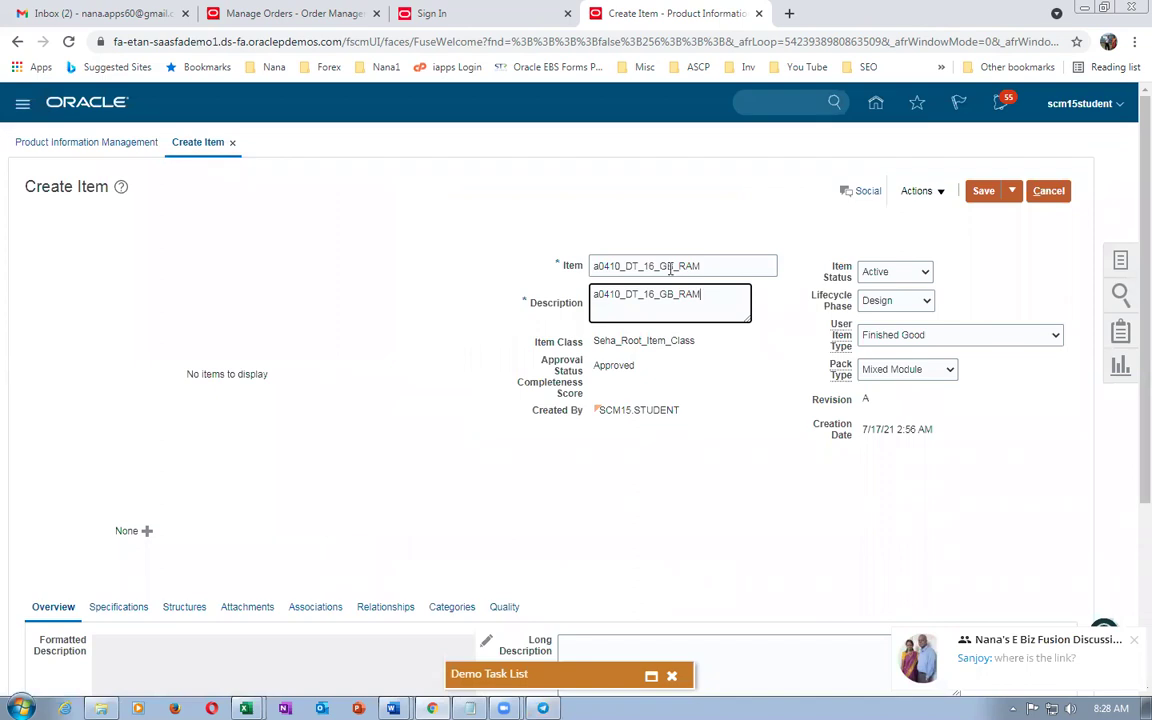
Associate the a0410_DT_16_GB_RAM item with organization 001 Seattle.
scroll(243, 450, down, 2)
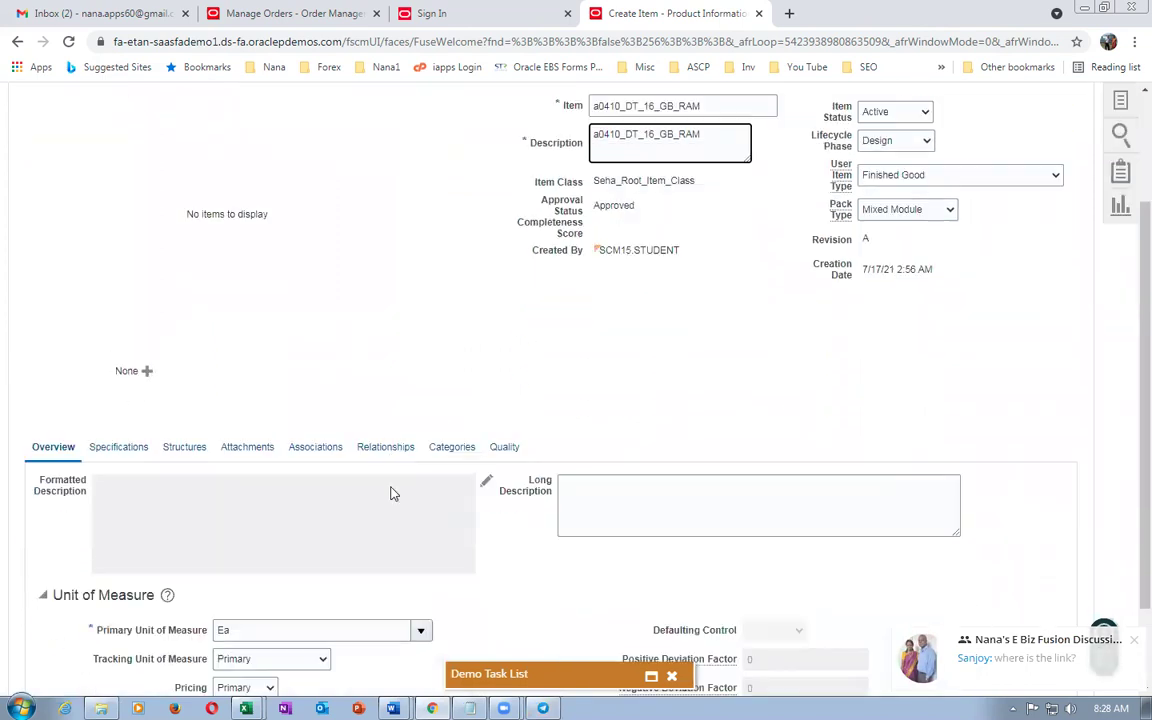
click(316, 447)
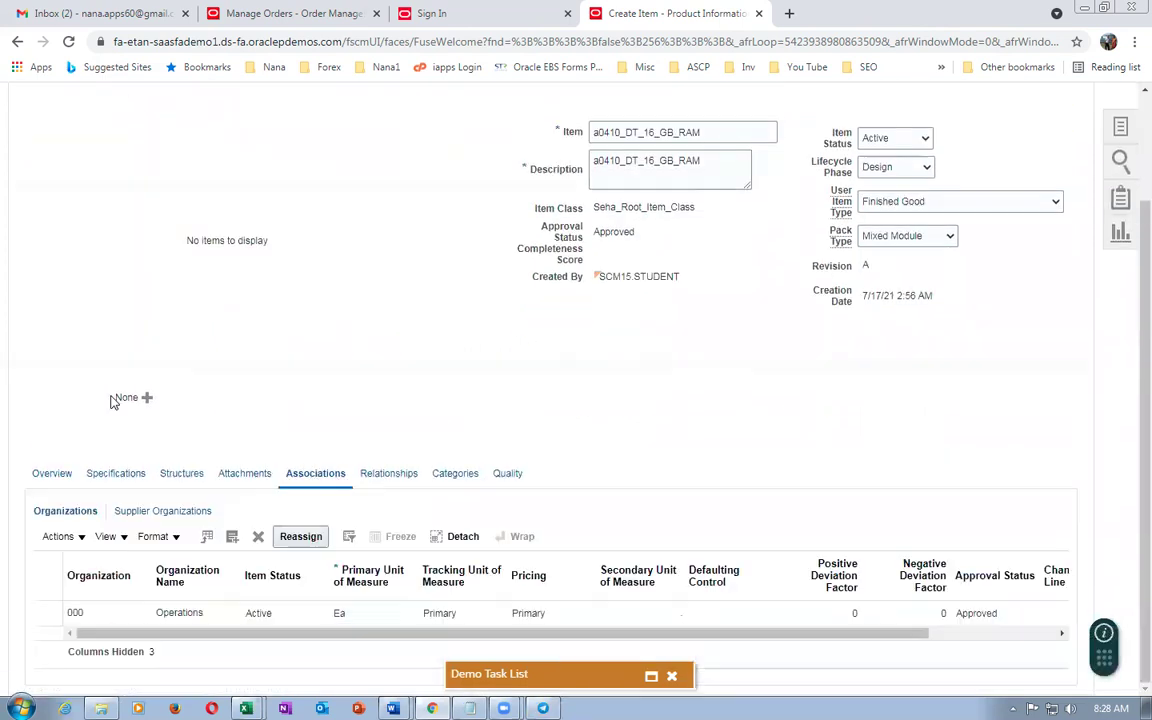
click(58, 537)
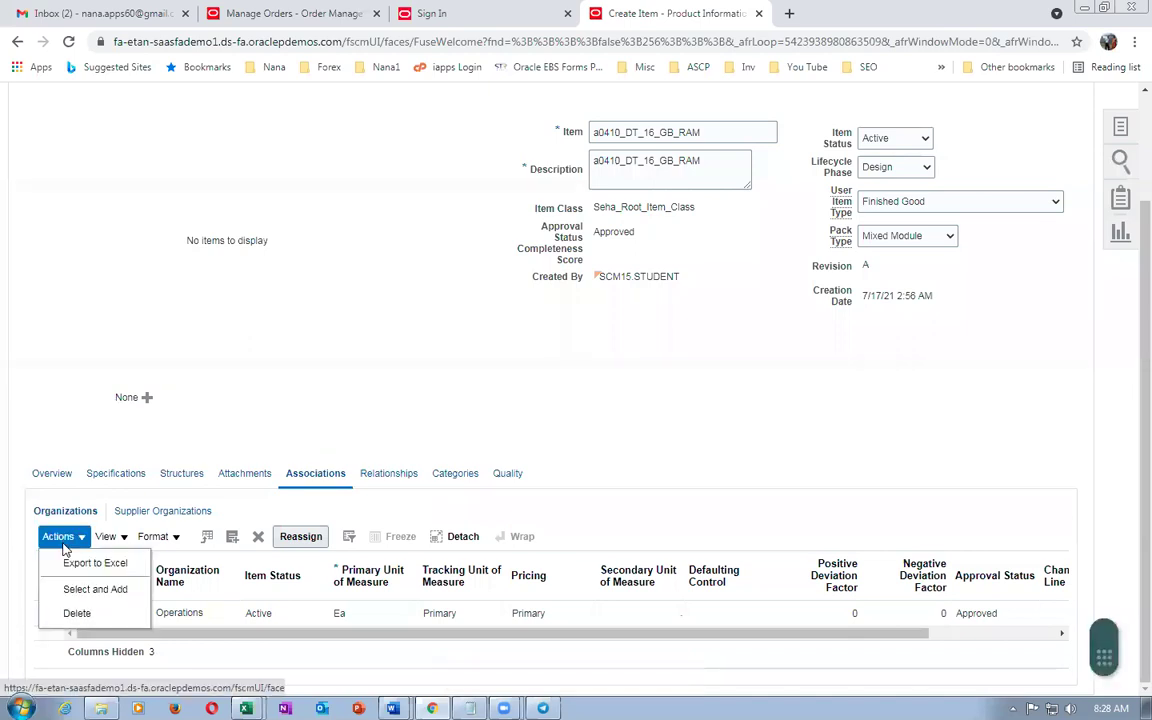
click(84, 591)
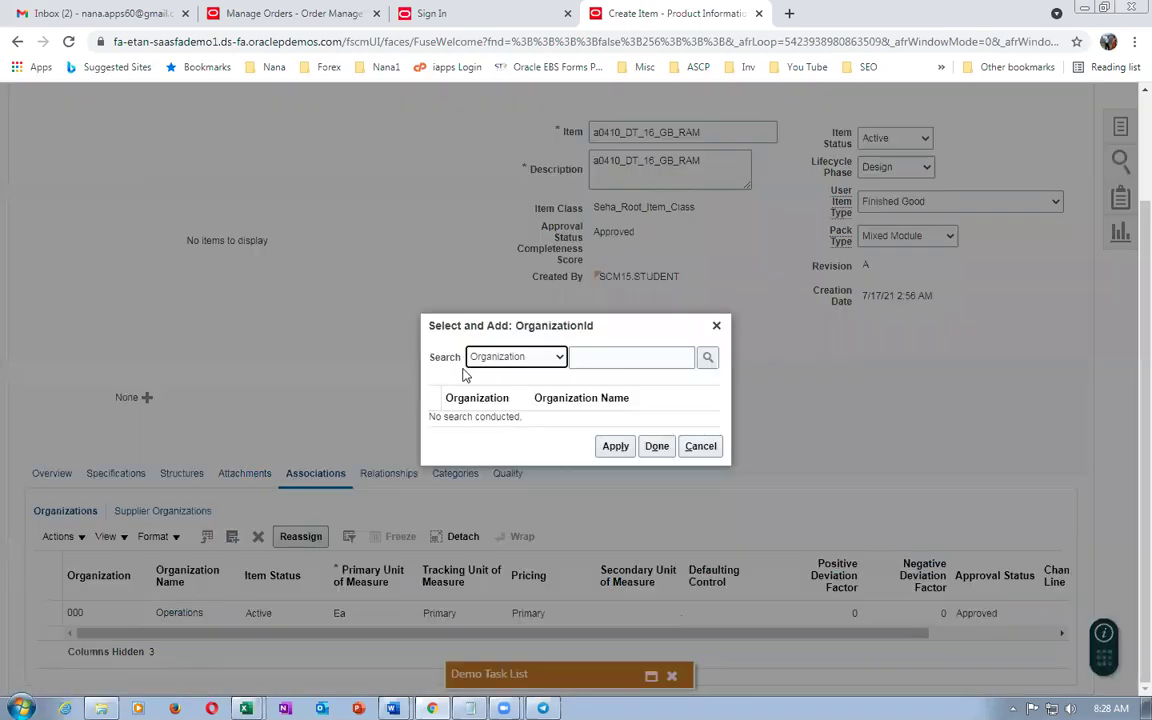
click(665, 356)
text(001)
key(Return)
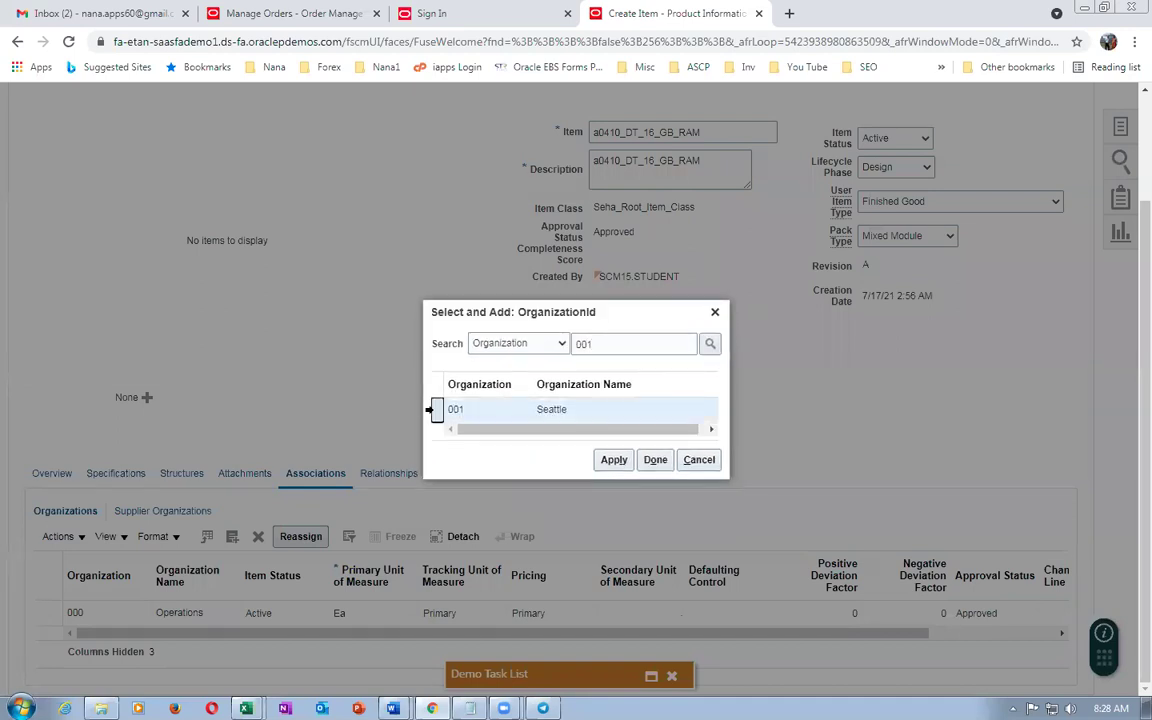
click(613, 460)
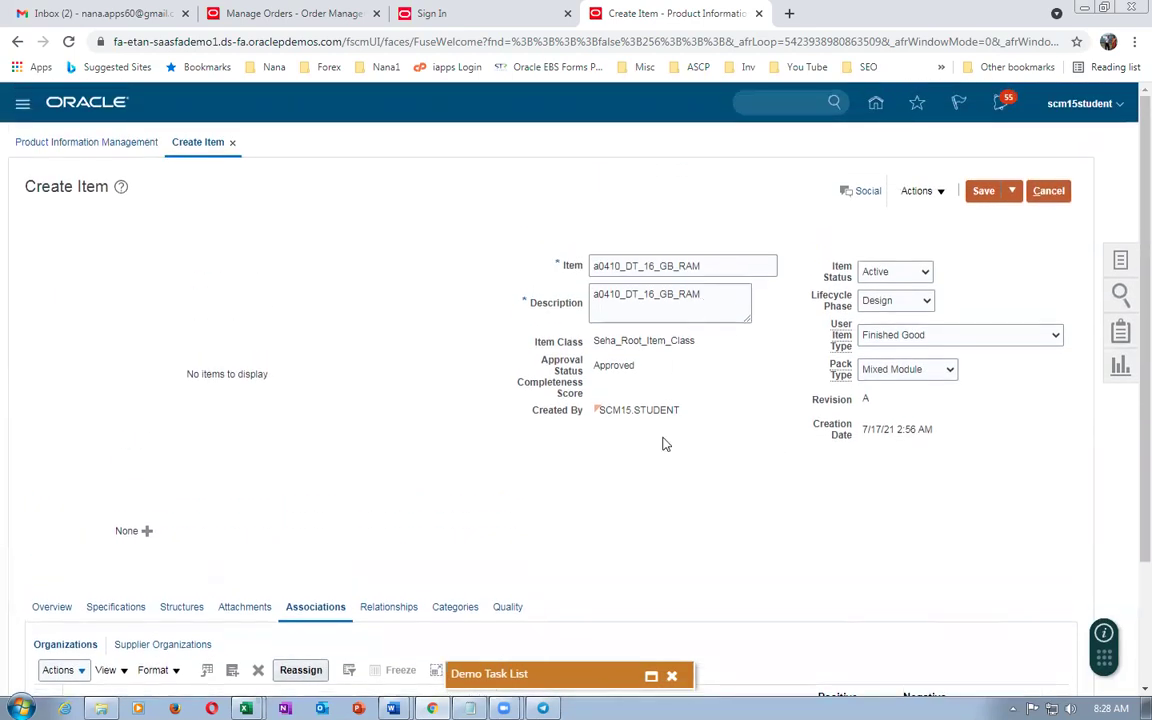
Save and close the a0410_DT_16_GB_RAM item and switch to the Configurator Exercise workbook in Excel.
click(1011, 190)
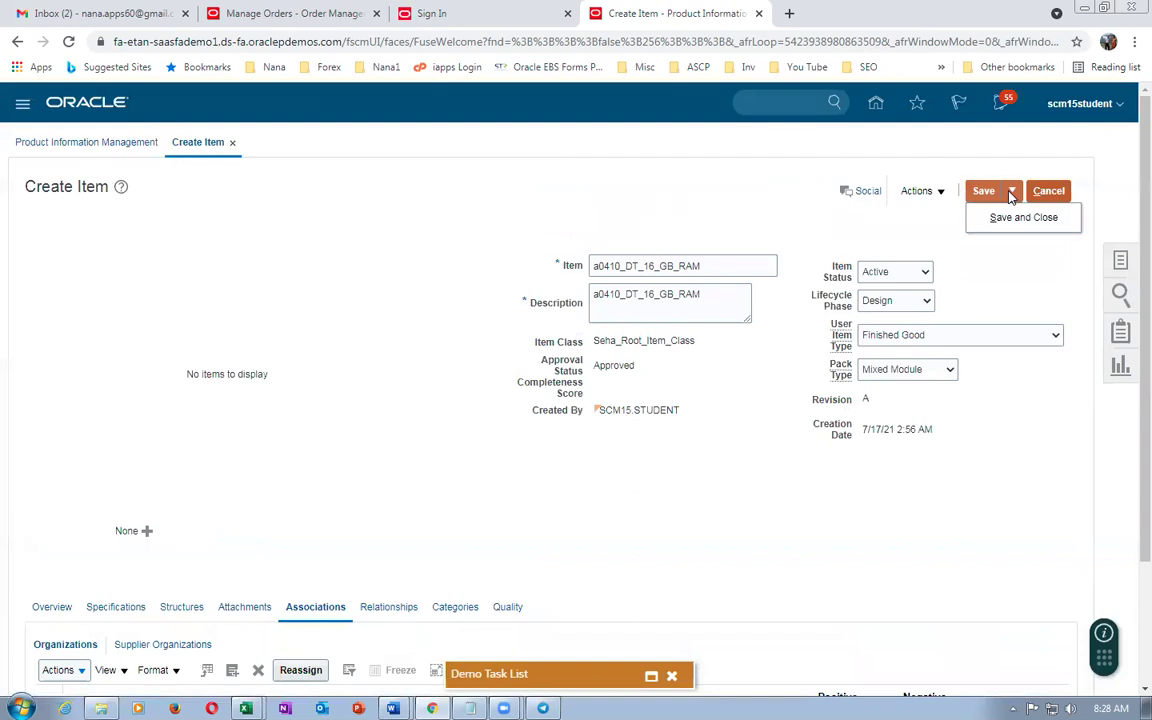
click(1011, 218)
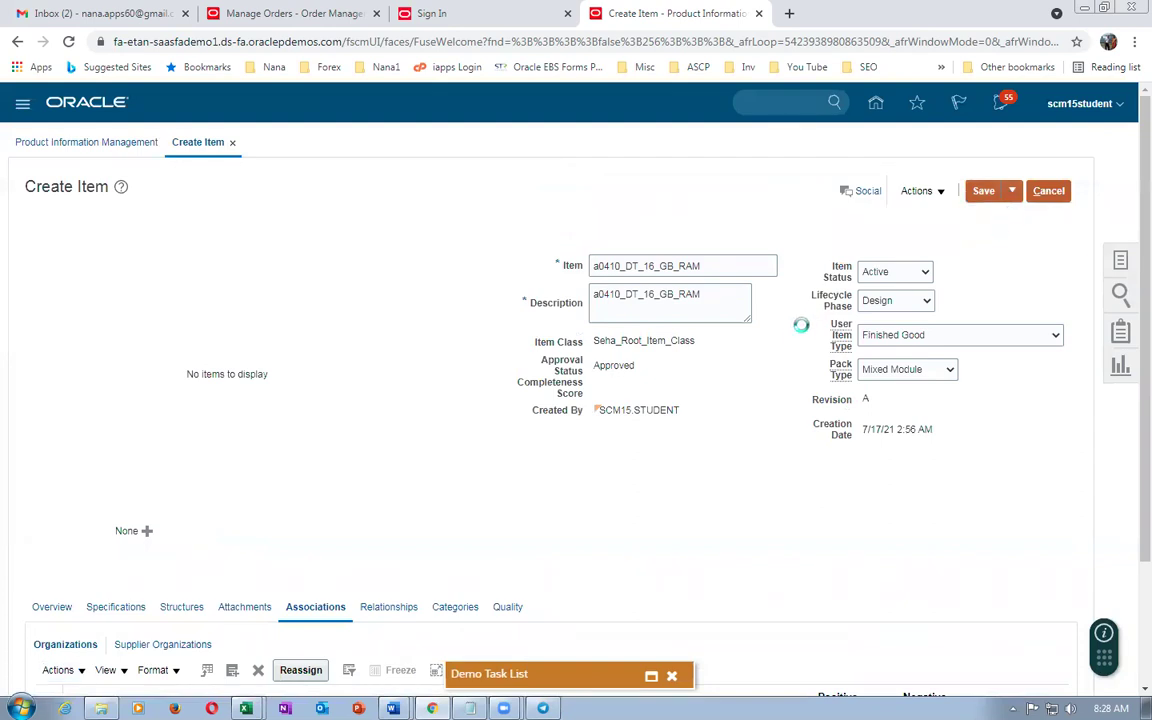
key(alt+Tab)
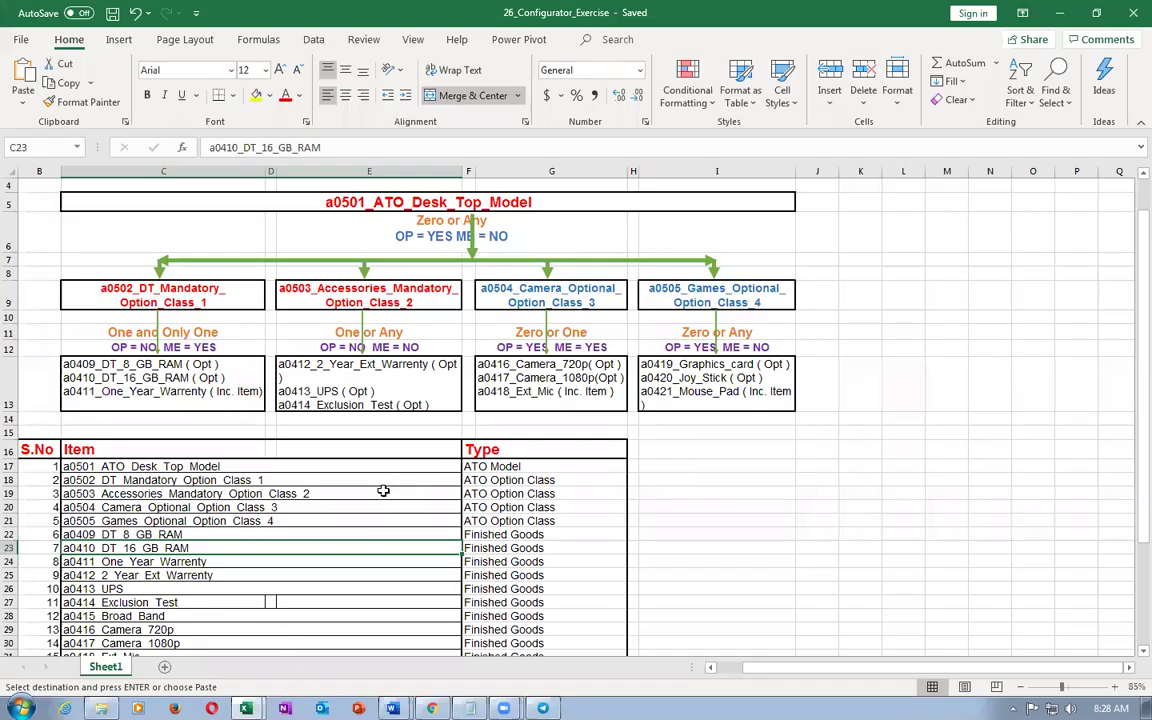
Copy the a0411_One_Year_Warrenty item name from the workbook's item list and return to Chrome.
click(140, 562)
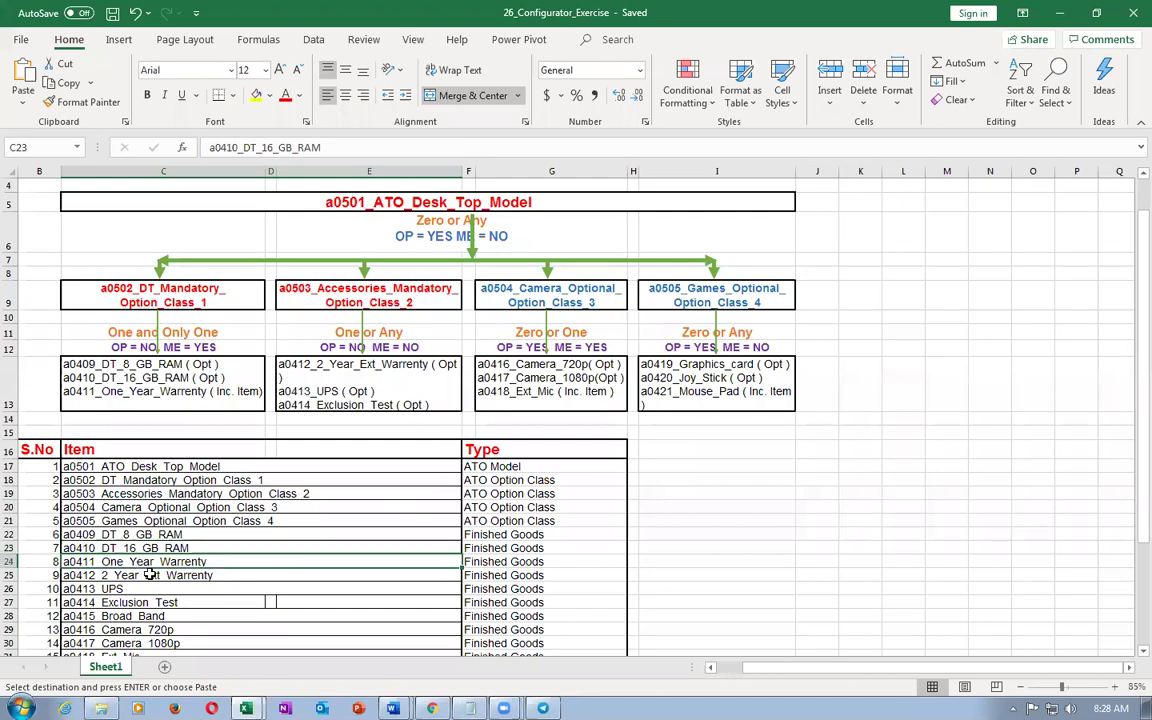
key(ctrl+c)
key(alt+Tab)
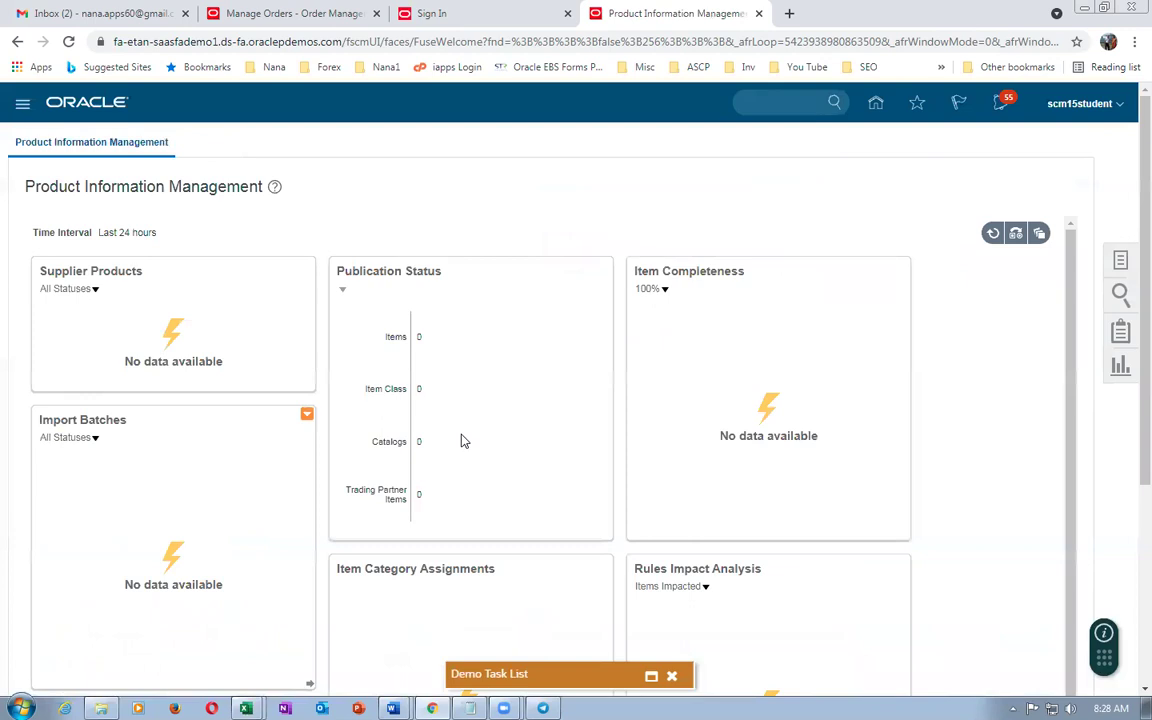
Start another new item in organization 000 Operations using the Seha_Root_Item_Class class and the FG - Design Items template.
click(1120, 262)
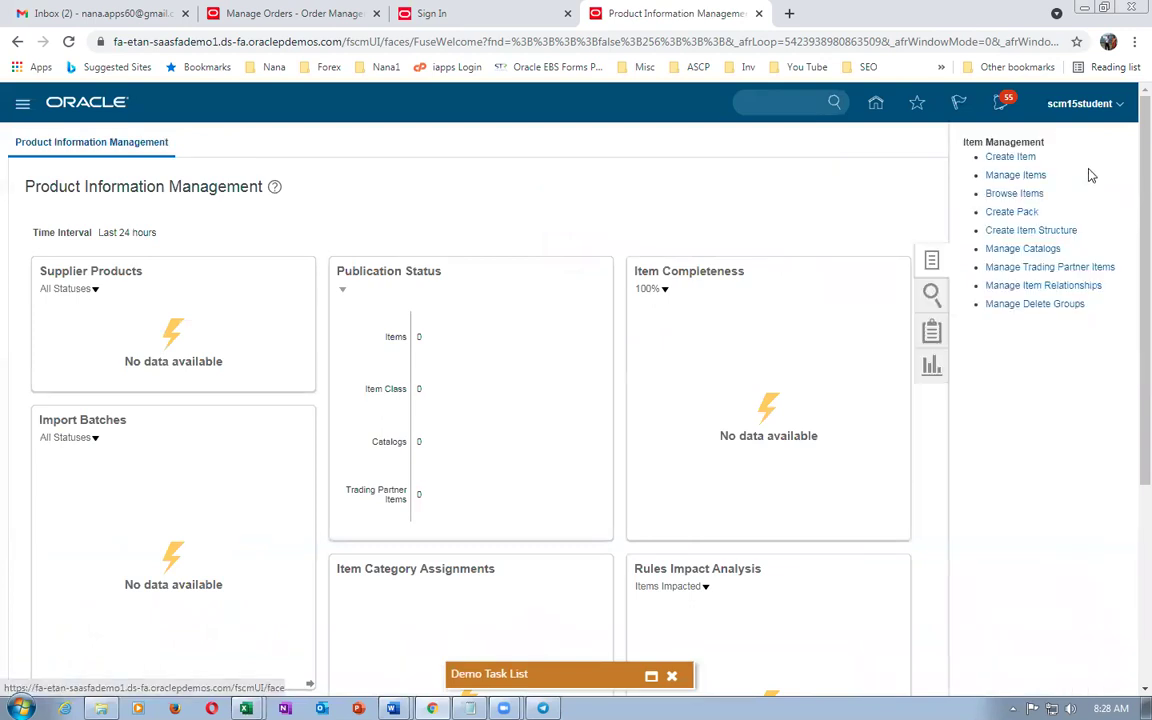
click(1010, 157)
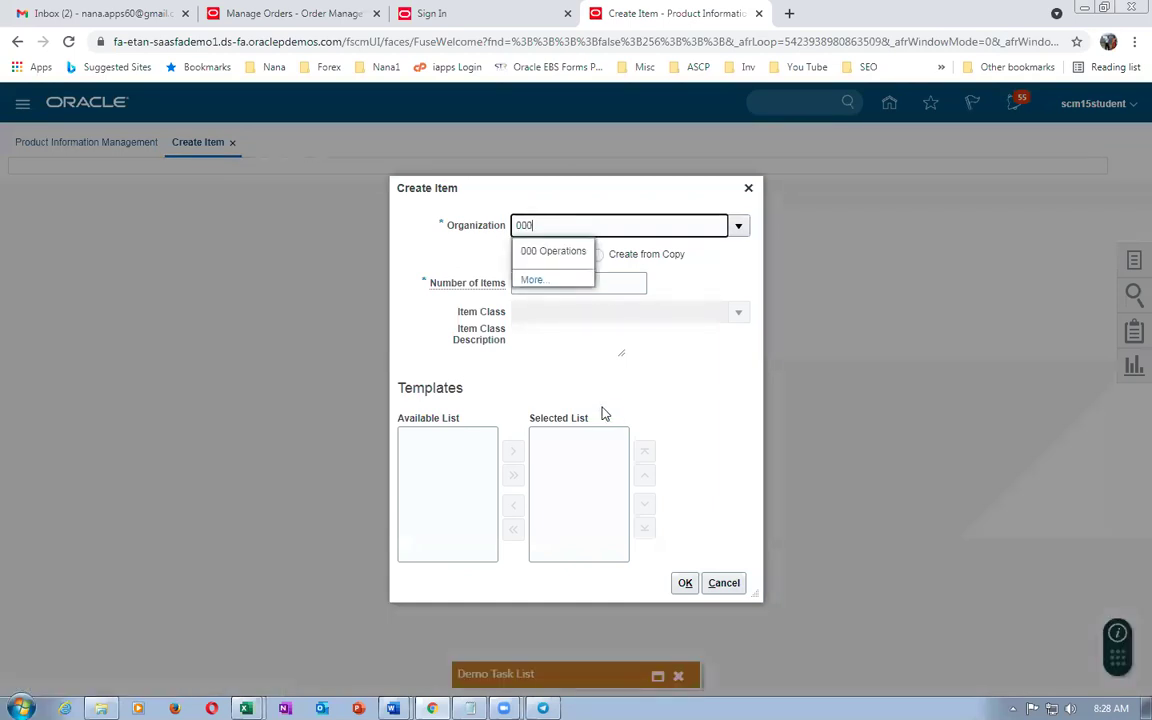
click(571, 257)
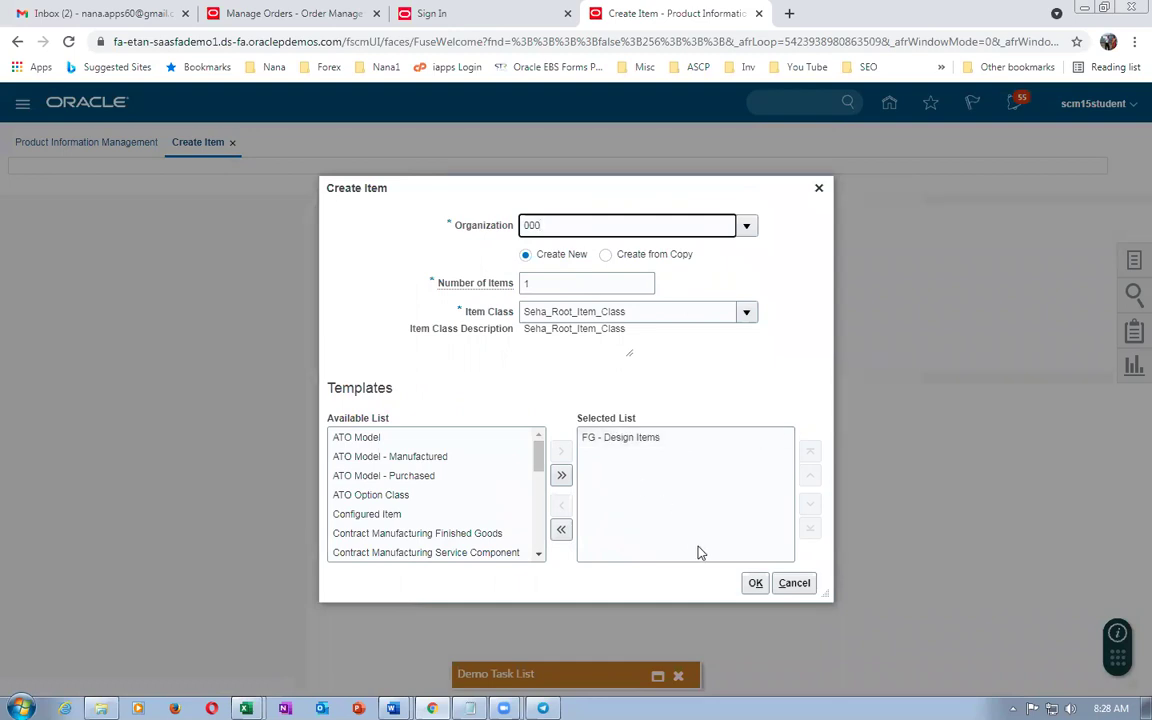
click(755, 583)
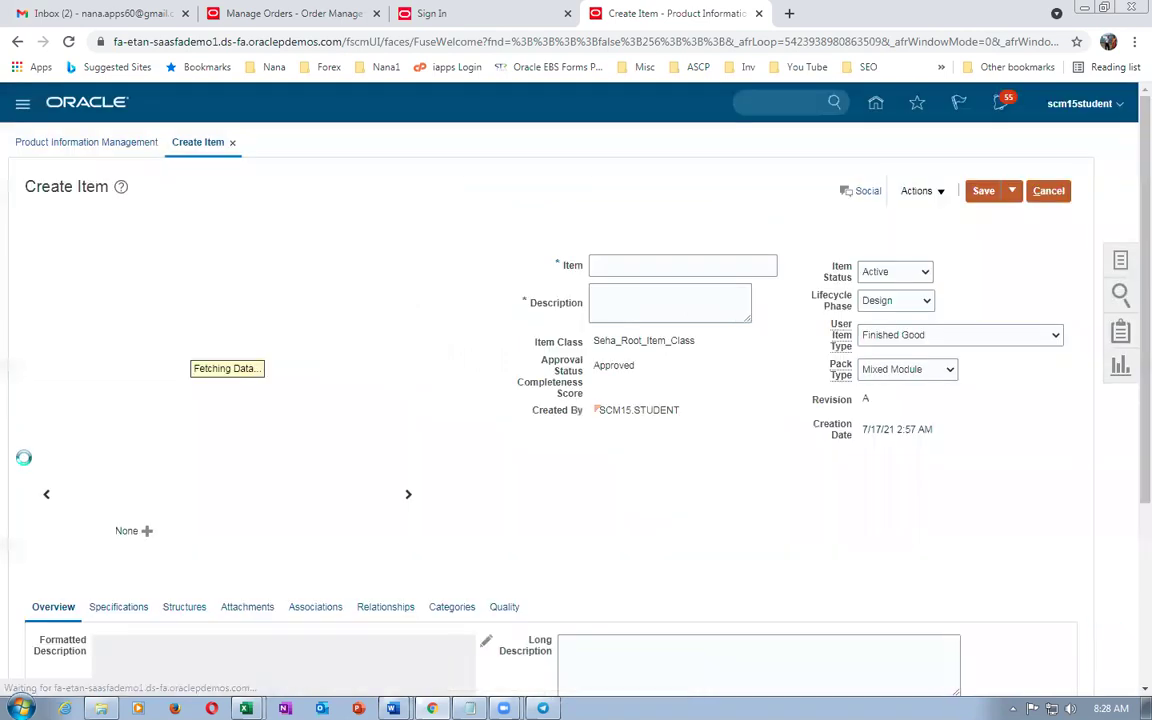
Open the new item's organization associations and enter a0411_One_Year_Warrenty as its name and description.
scroll(333, 479, down, 3)
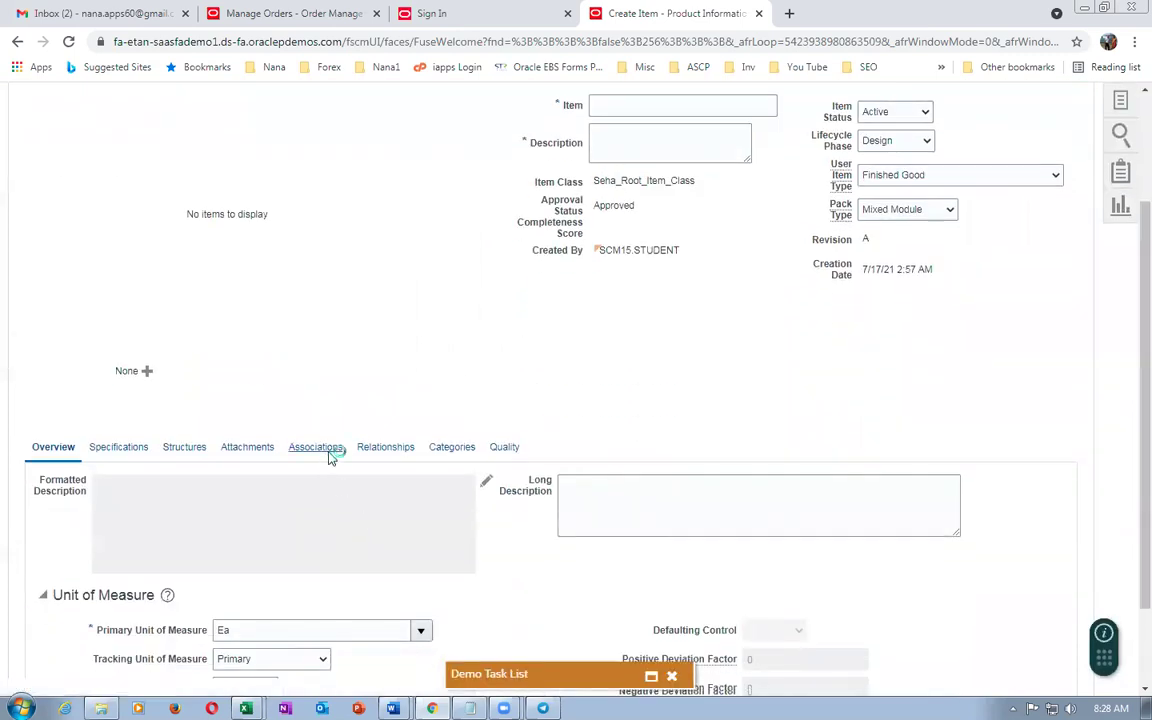
click(329, 453)
click(58, 536)
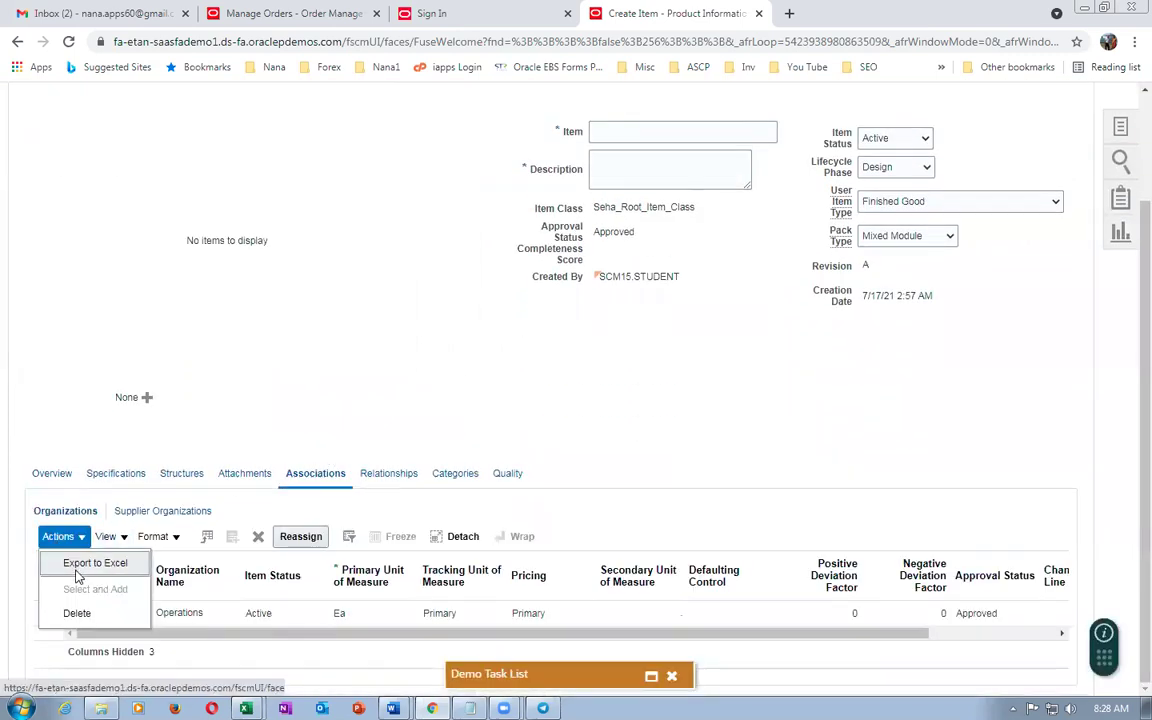
click(566, 349)
click(652, 133)
key(ctrl+v)
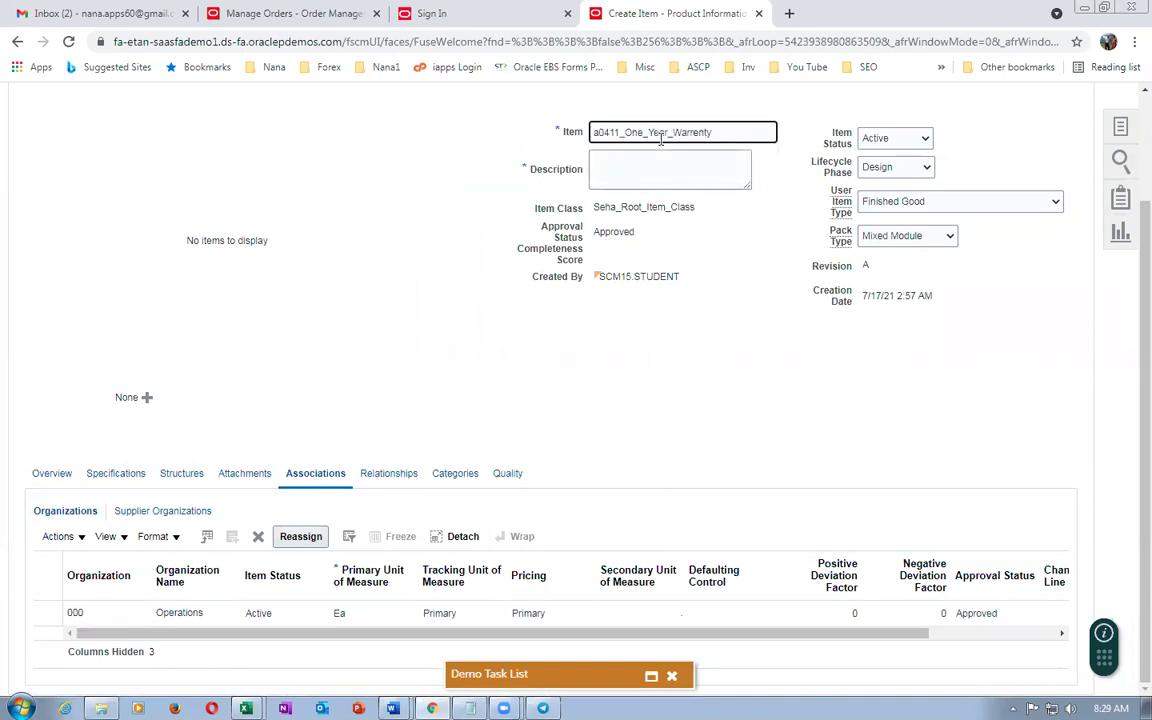
click(662, 169)
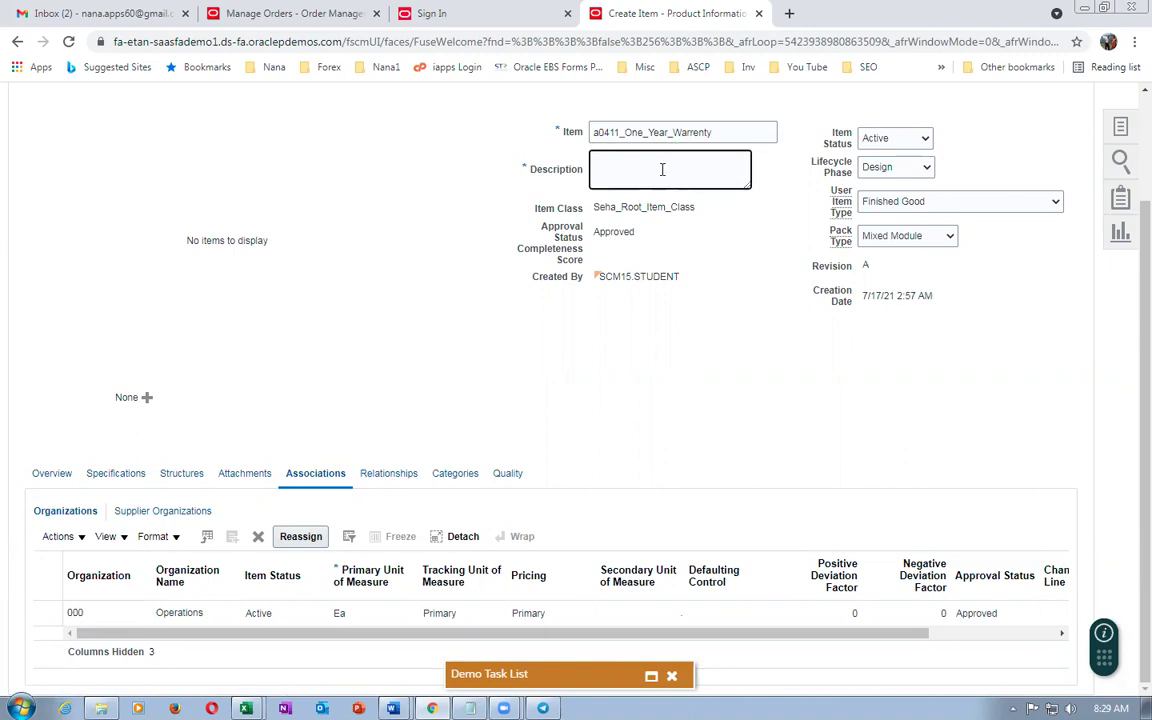
key(ctrl+v)
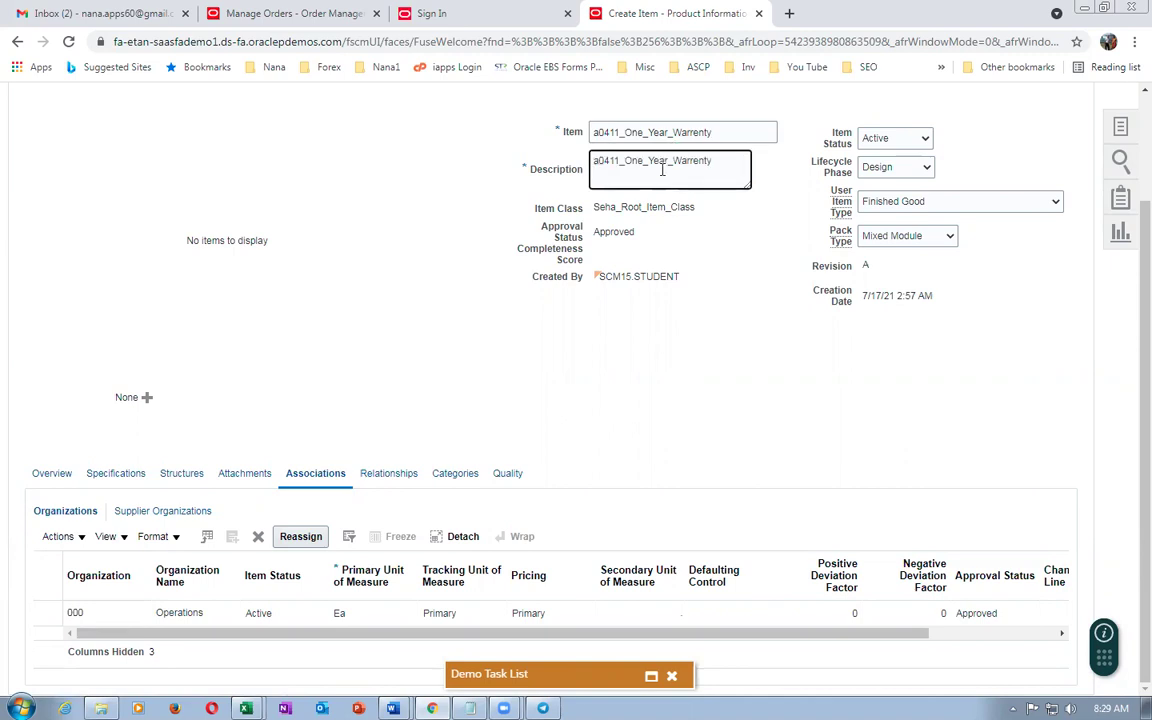
Associate the a0411_One_Year_Warrenty item with organization 001 Seattle.
click(440, 283)
click(57, 536)
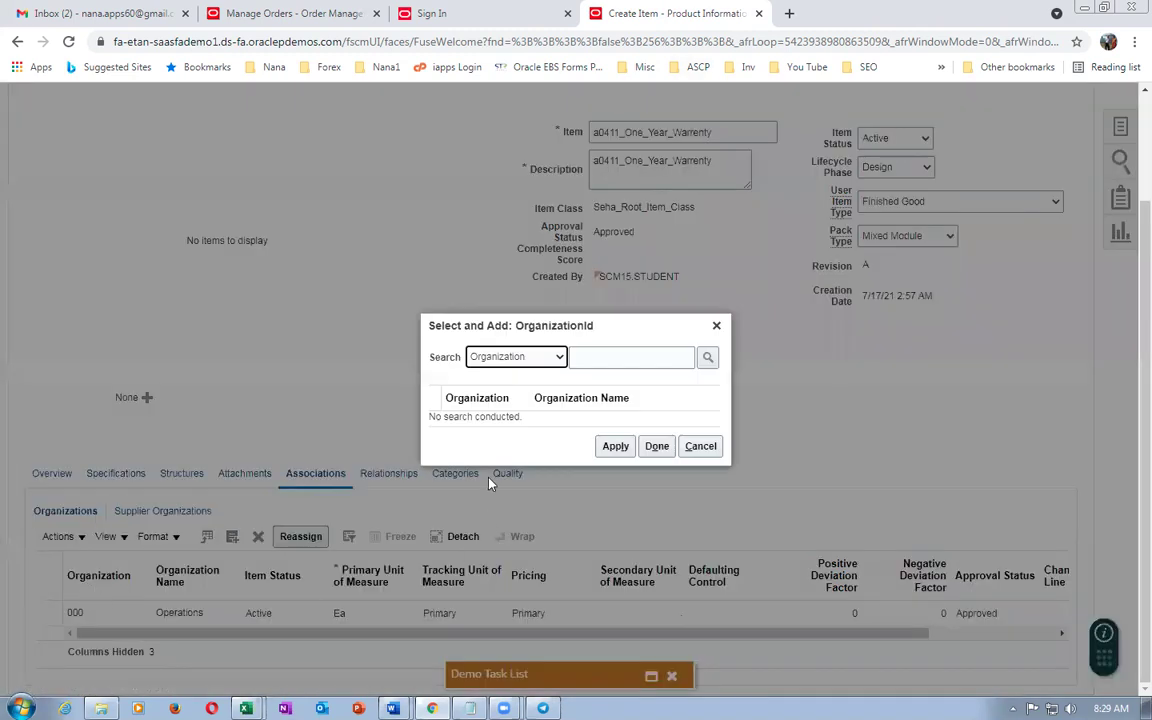
click(622, 358)
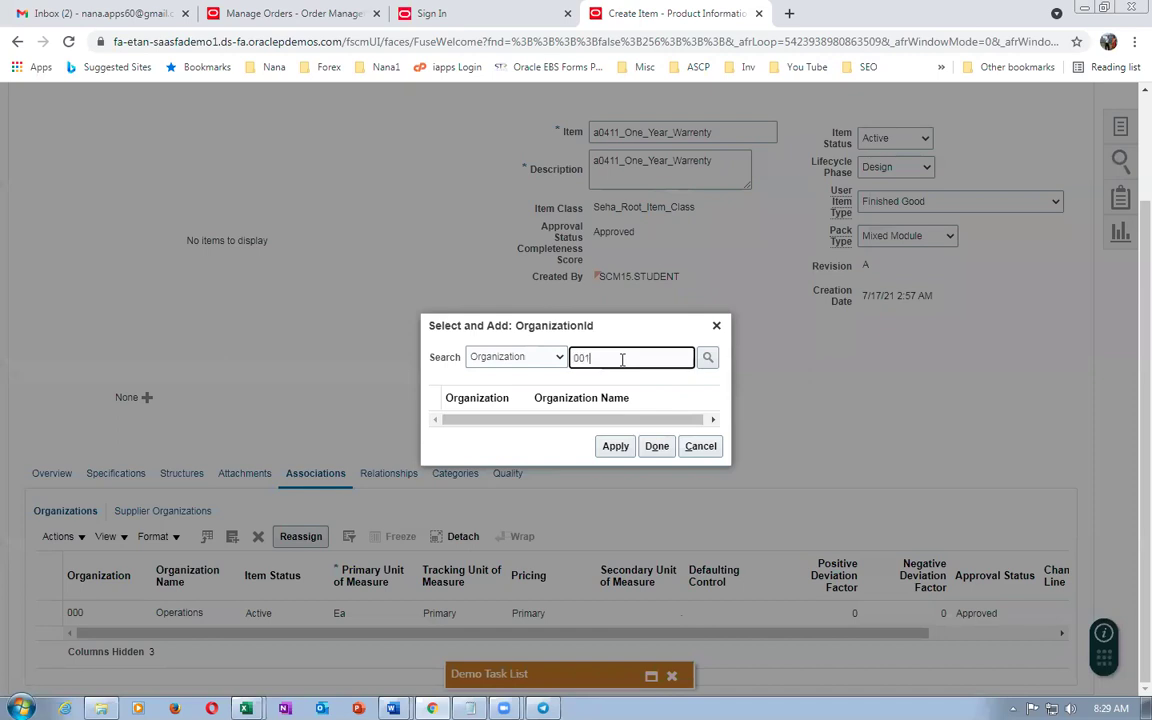
key(Return)
click(437, 409)
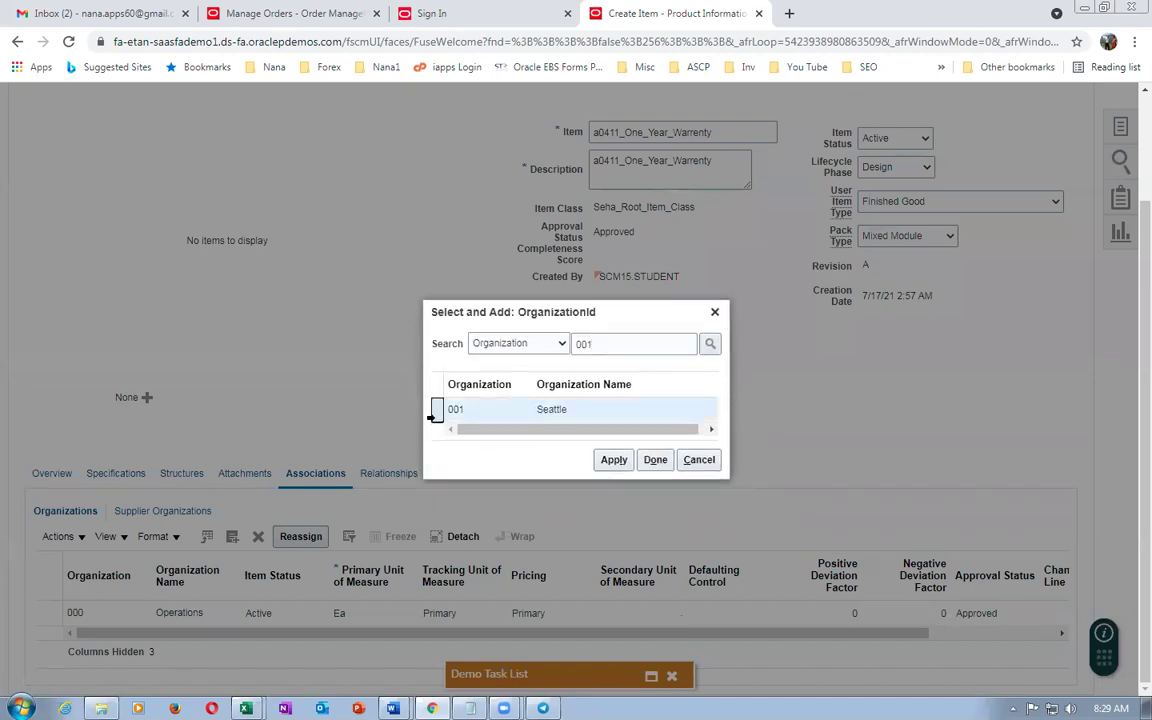
click(605, 462)
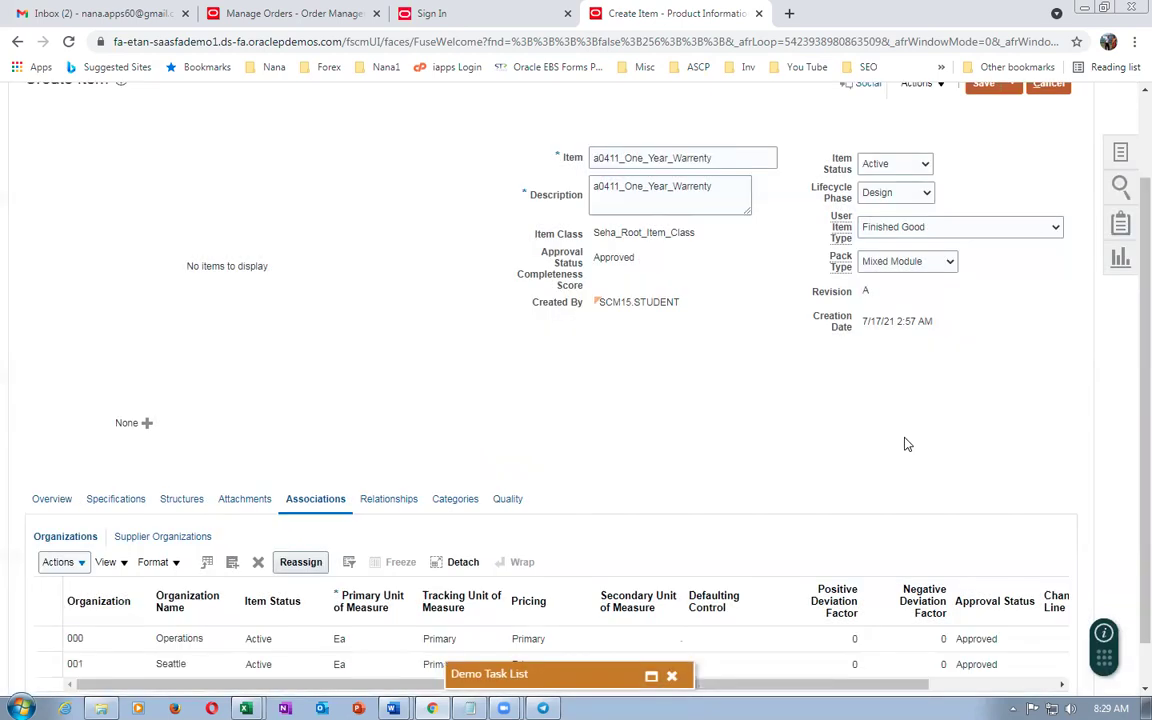
Save and close the a0411_One_Year_Warrenty item, switch to Excel and select the a0502_DT_Mandatory_Option_Class_1 box in the model diagram.
scroll(960, 370, up, 1)
click(1013, 191)
click(1020, 217)
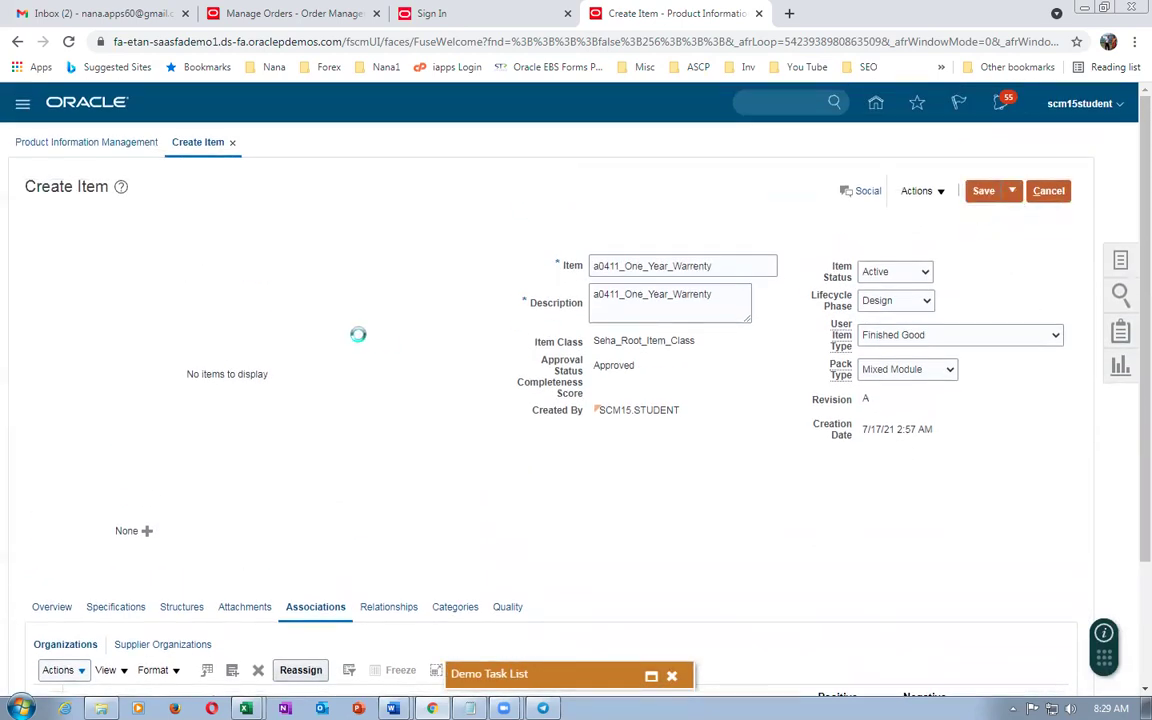
key(alt+Tab)
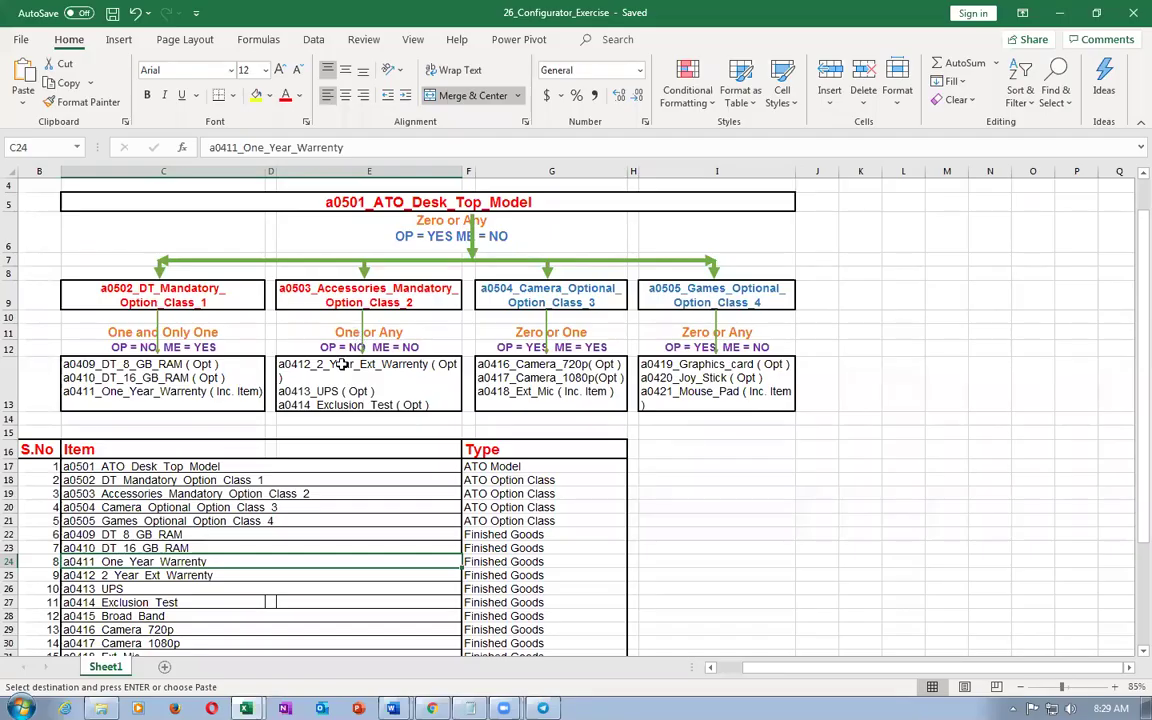
click(143, 301)
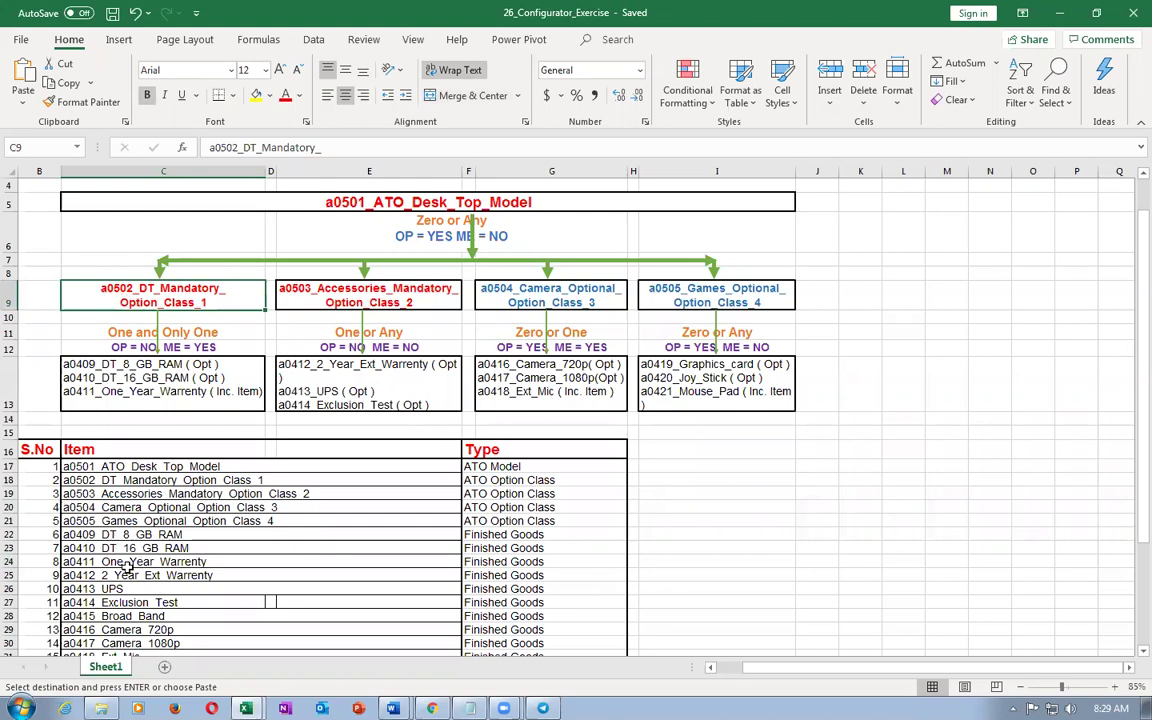
Copy the a0502_DT_Mandatory_Option_Class_1 name from the item list below the model diagram.
drag(84, 535, 80, 568)
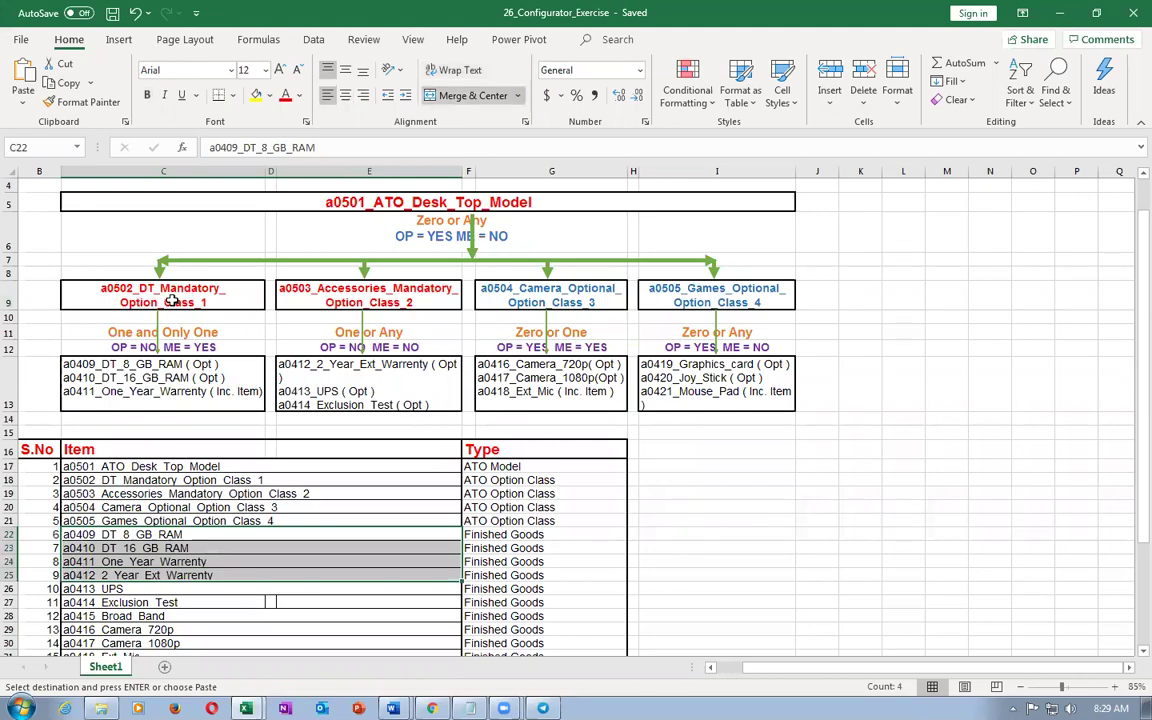
click(166, 481)
key(ctrl+c)
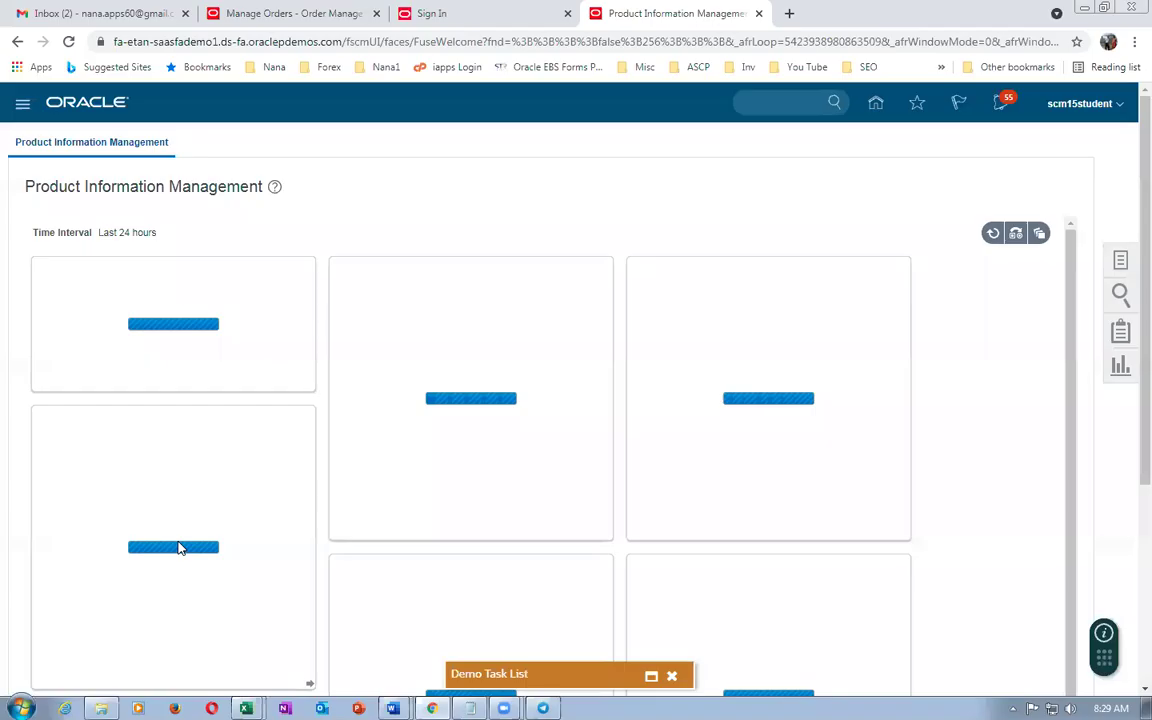
Switch to Oracle Product Information Management and start a new item in organization 000 Operations.
click(1122, 262)
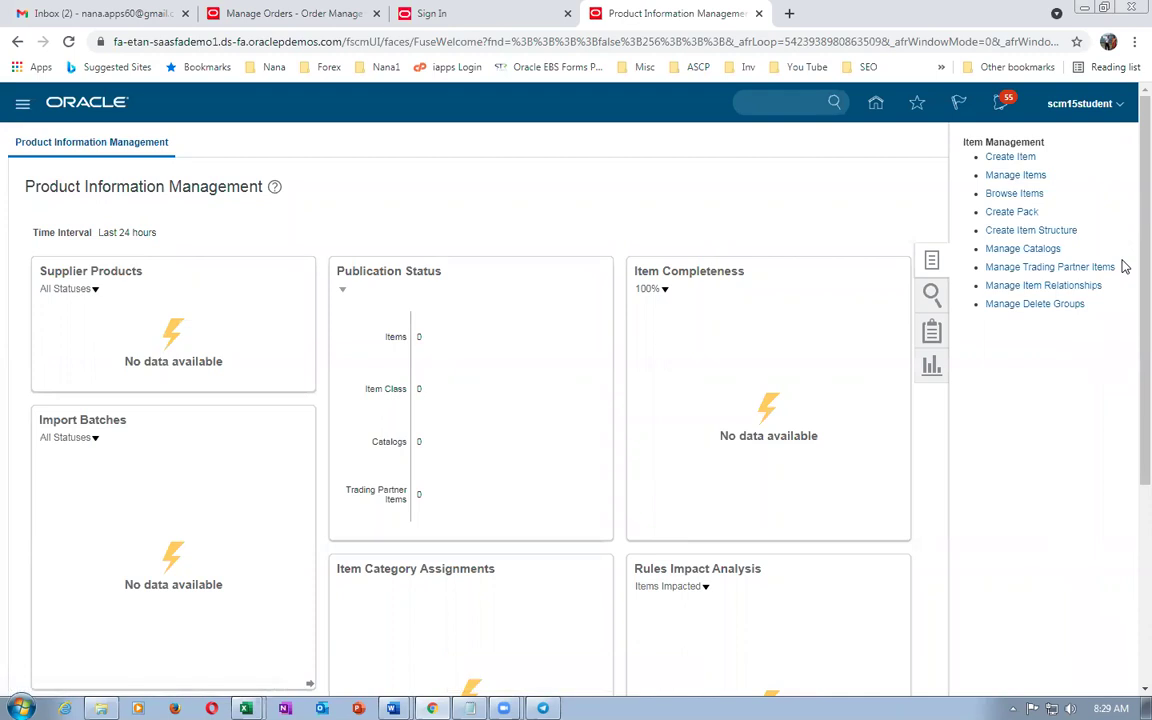
click(1010, 156)
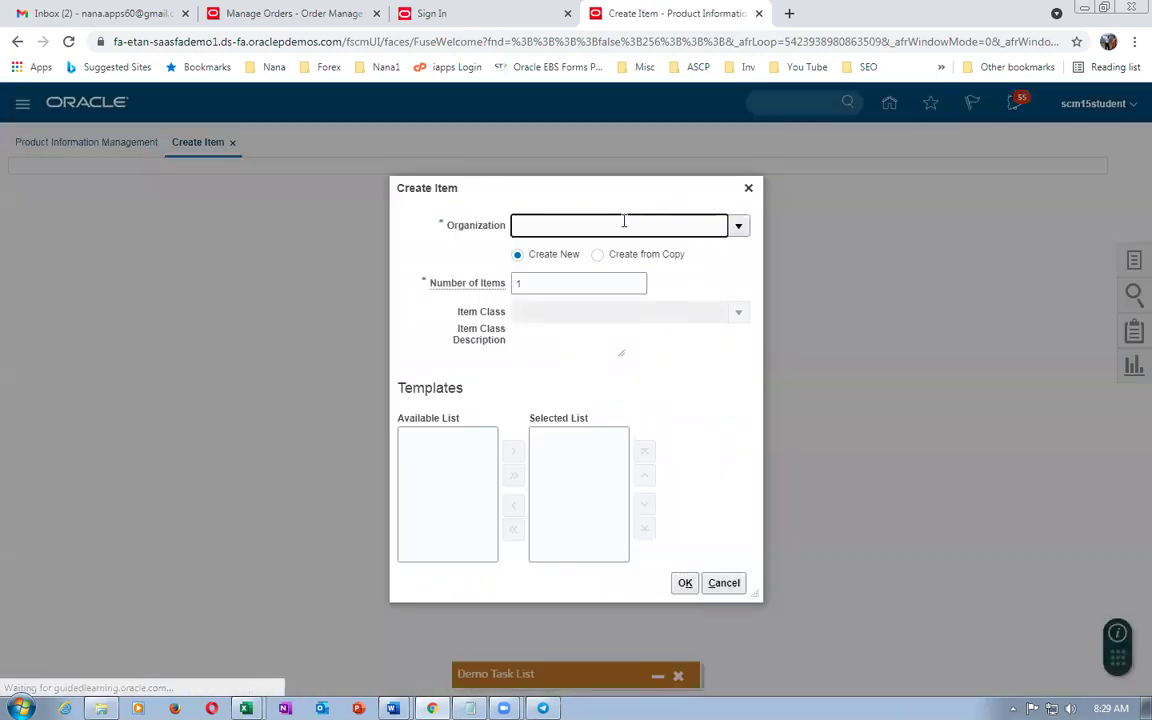
text(000)
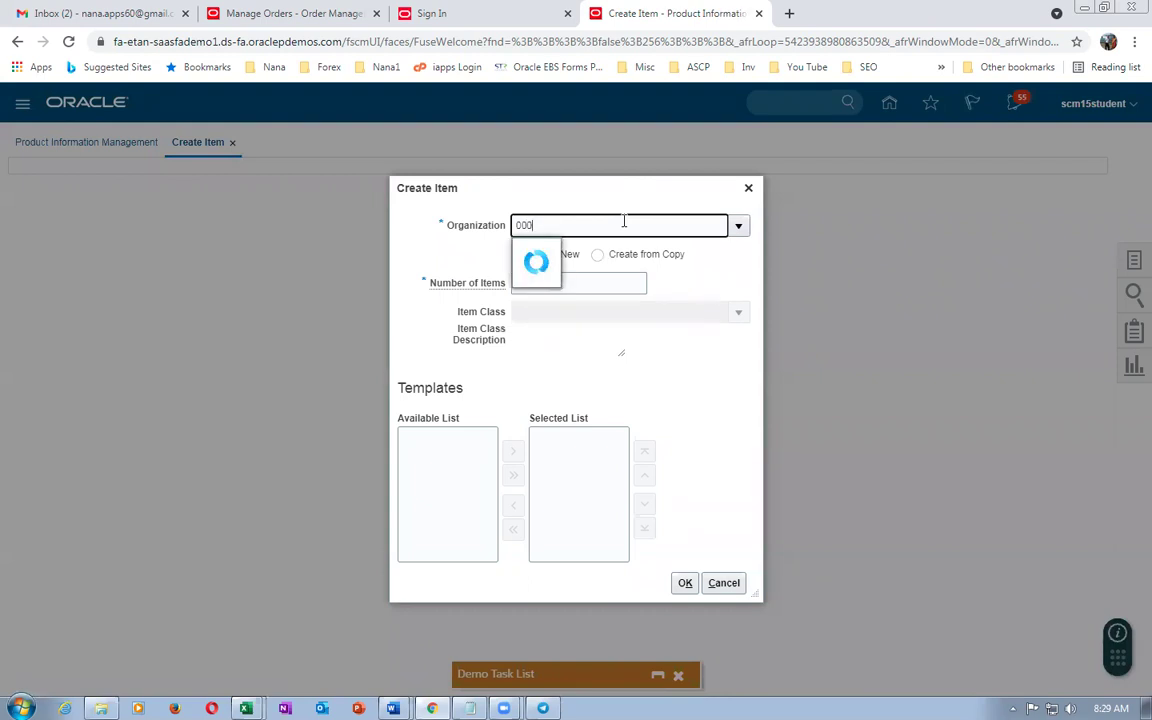
click(535, 249)
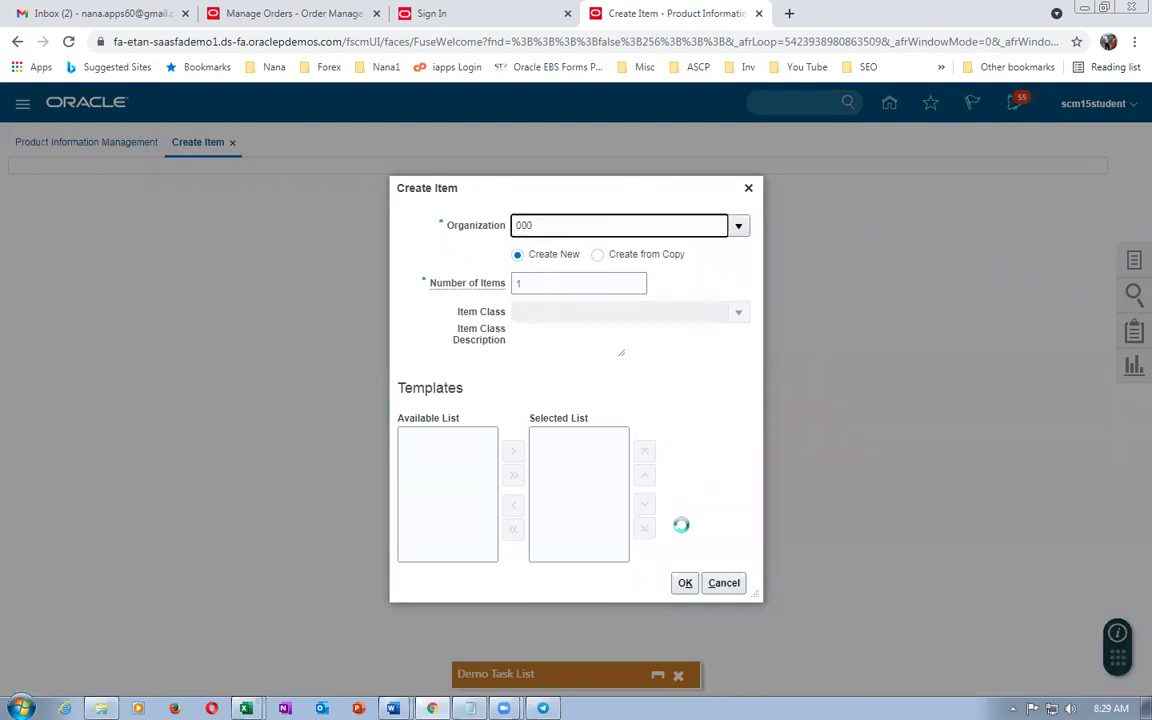
Replace the FG - Design Items template with ATO Option Class and continue to the new item's form.
click(640, 440)
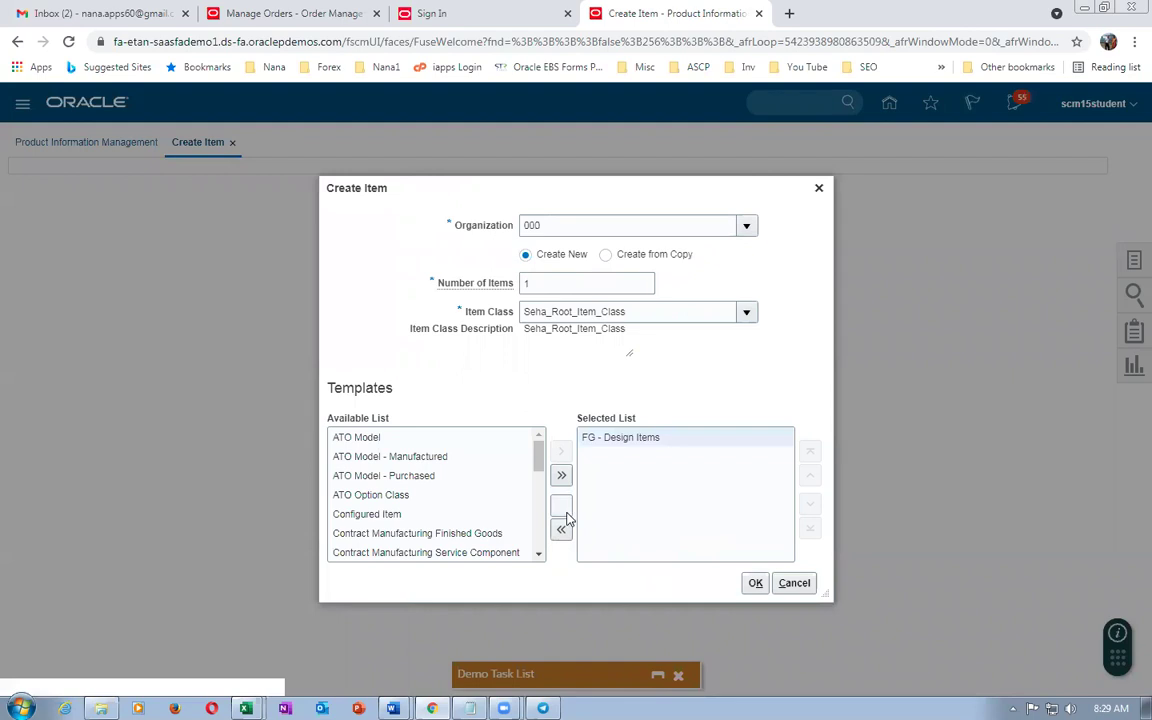
click(561, 505)
drag(538, 540, 540, 458)
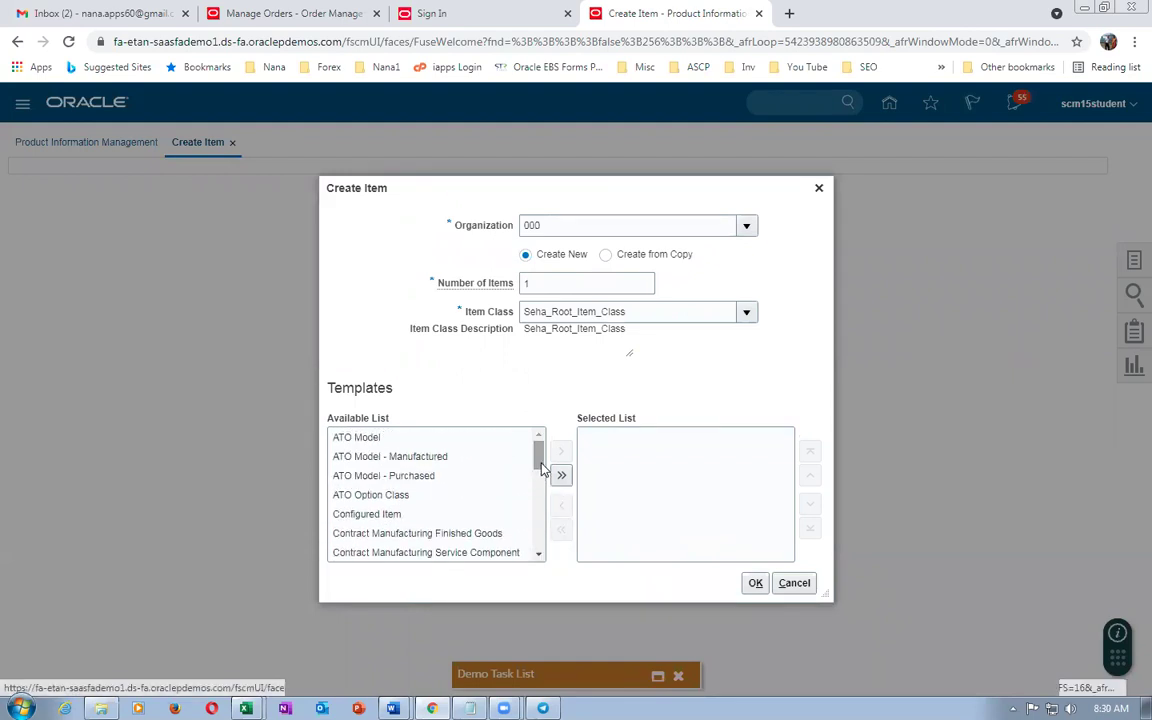
click(493, 494)
click(561, 451)
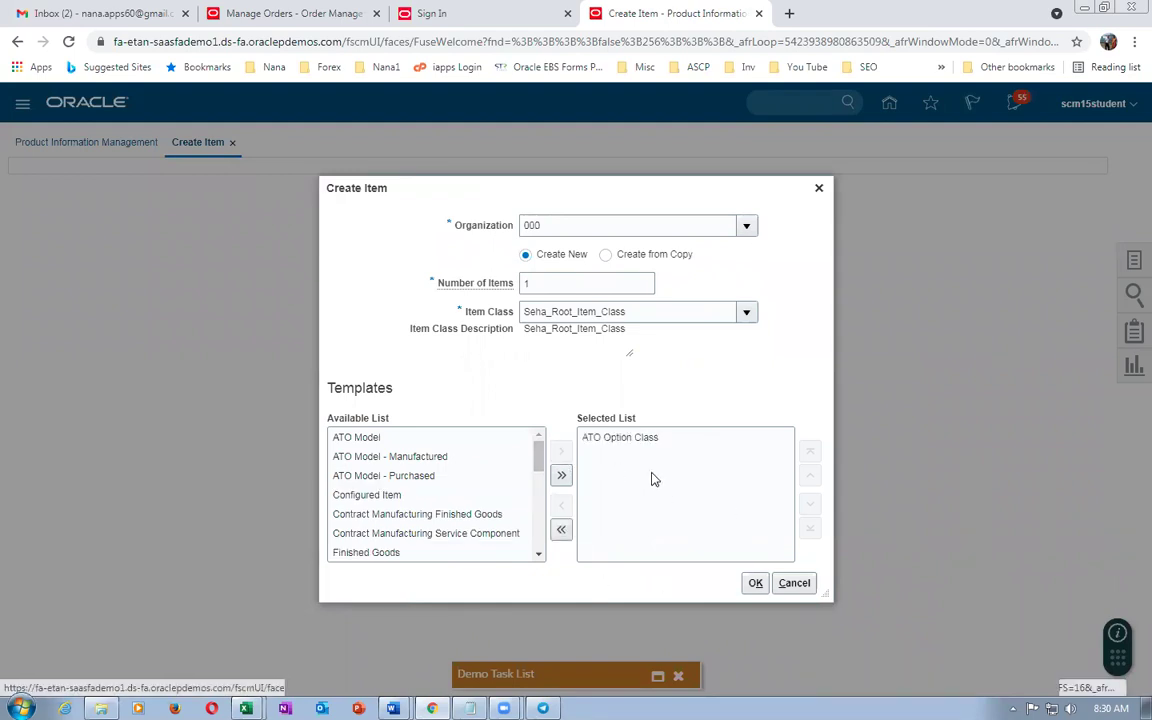
key(alt+Tab)
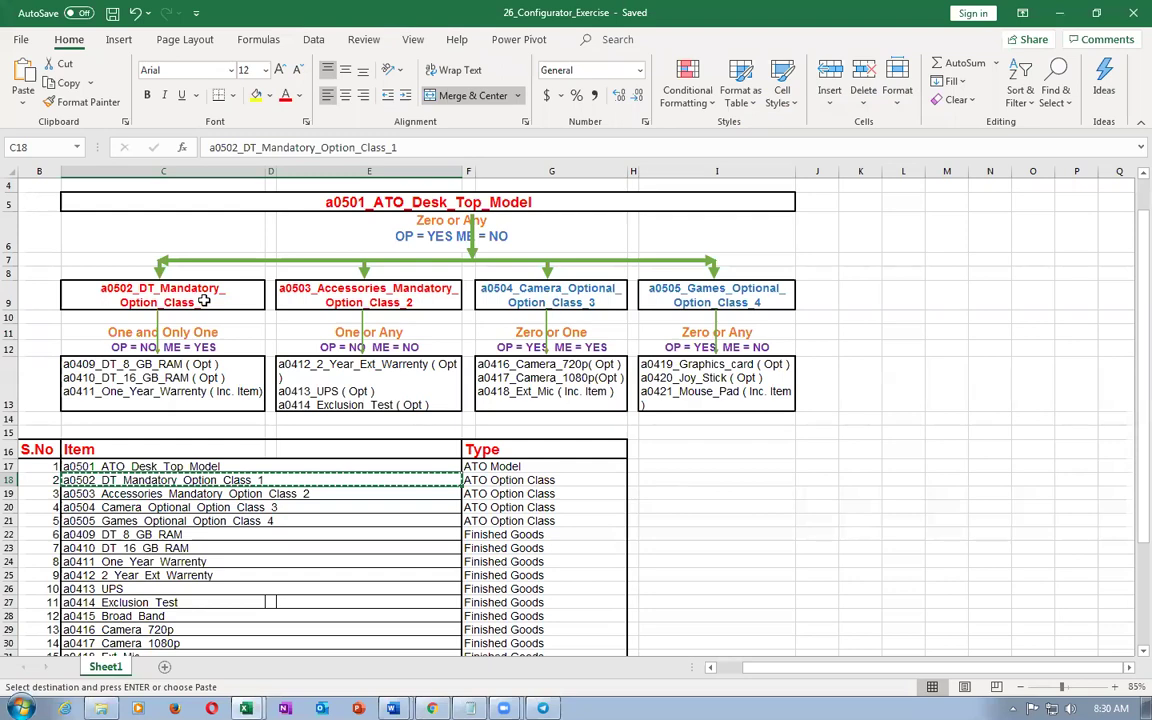
key(alt+Tab)
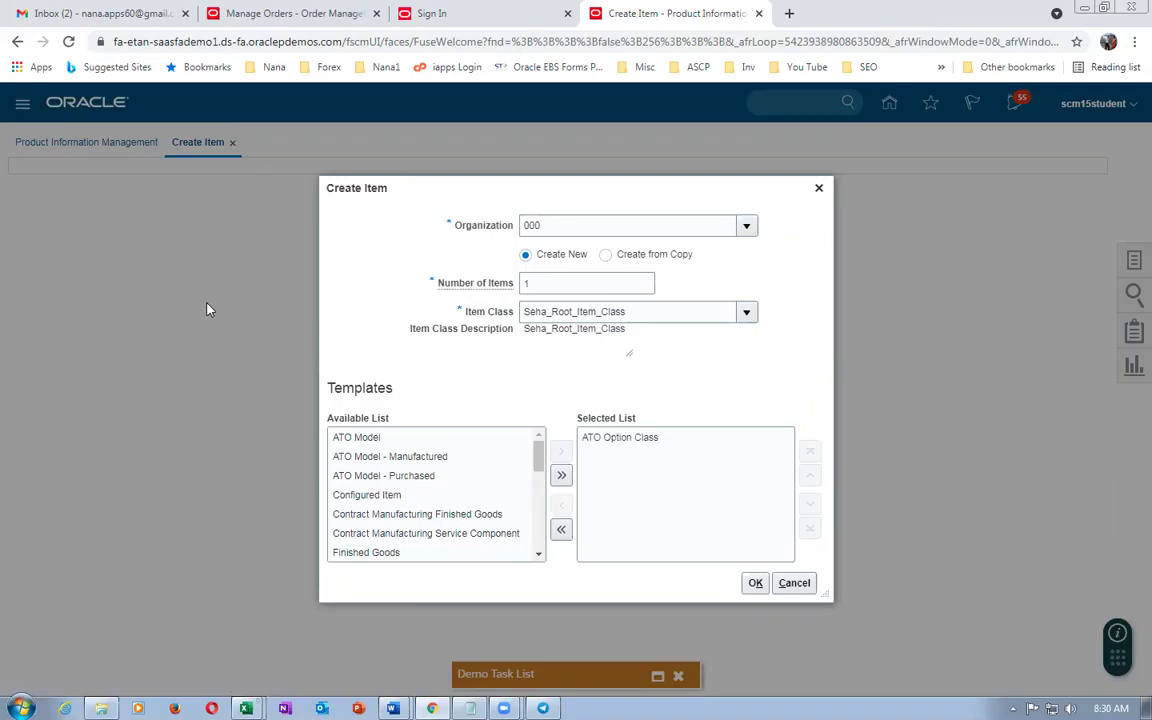
click(645, 447)
click(755, 582)
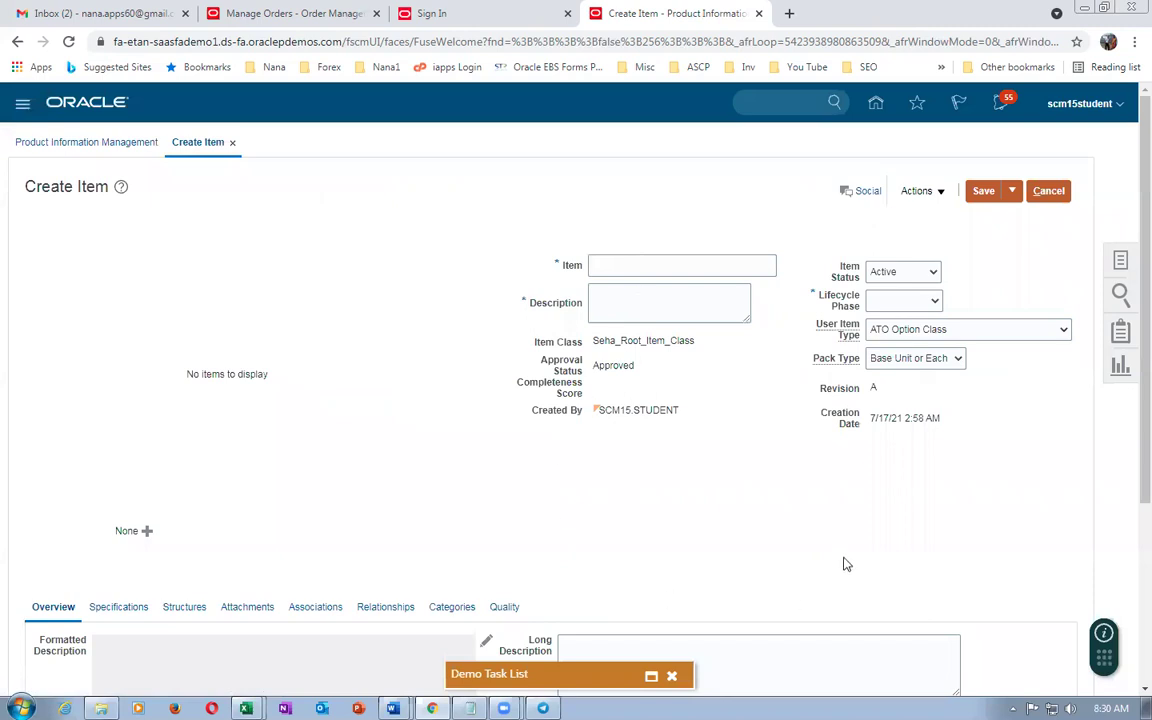
Set the lifecycle phase to Production and enter a0502_DT_Mandatory_Option_Class_1 as the item's name and description.
click(905, 305)
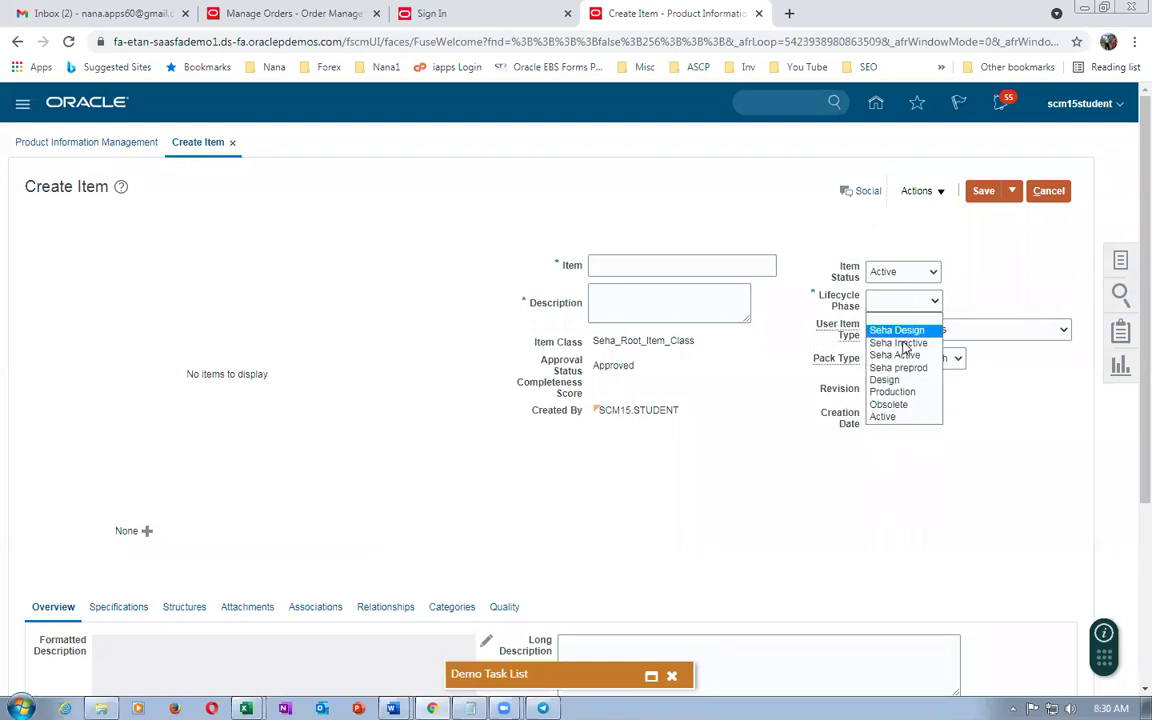
click(895, 394)
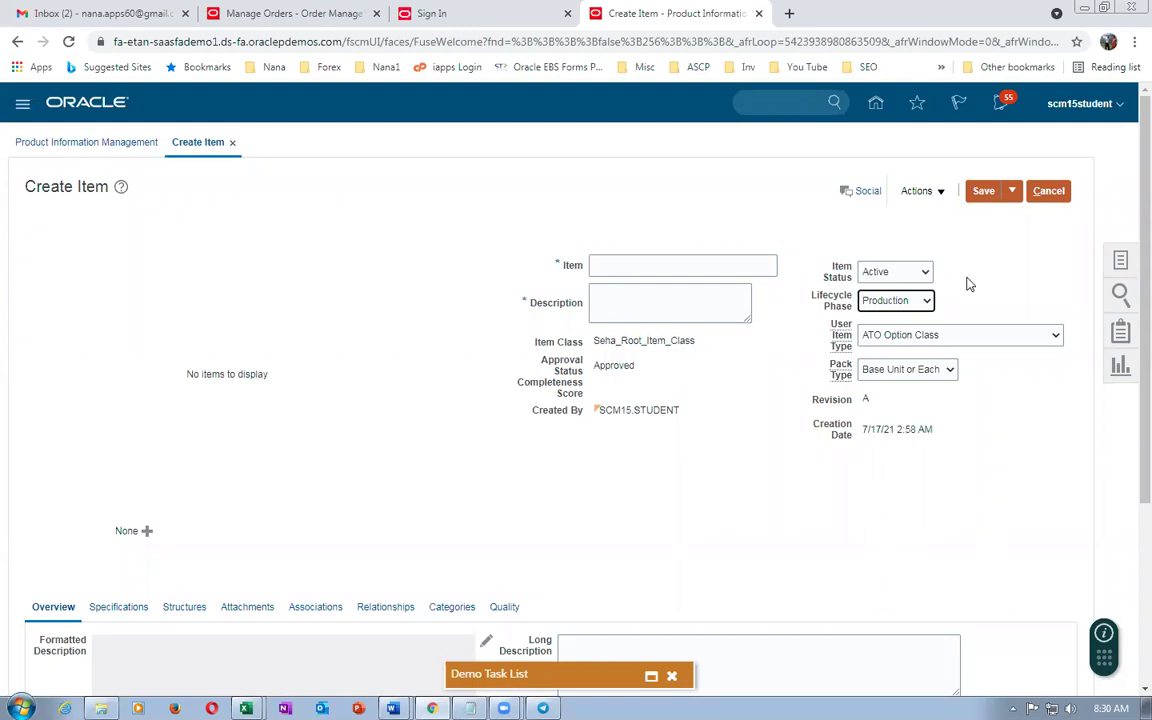
click(600, 265)
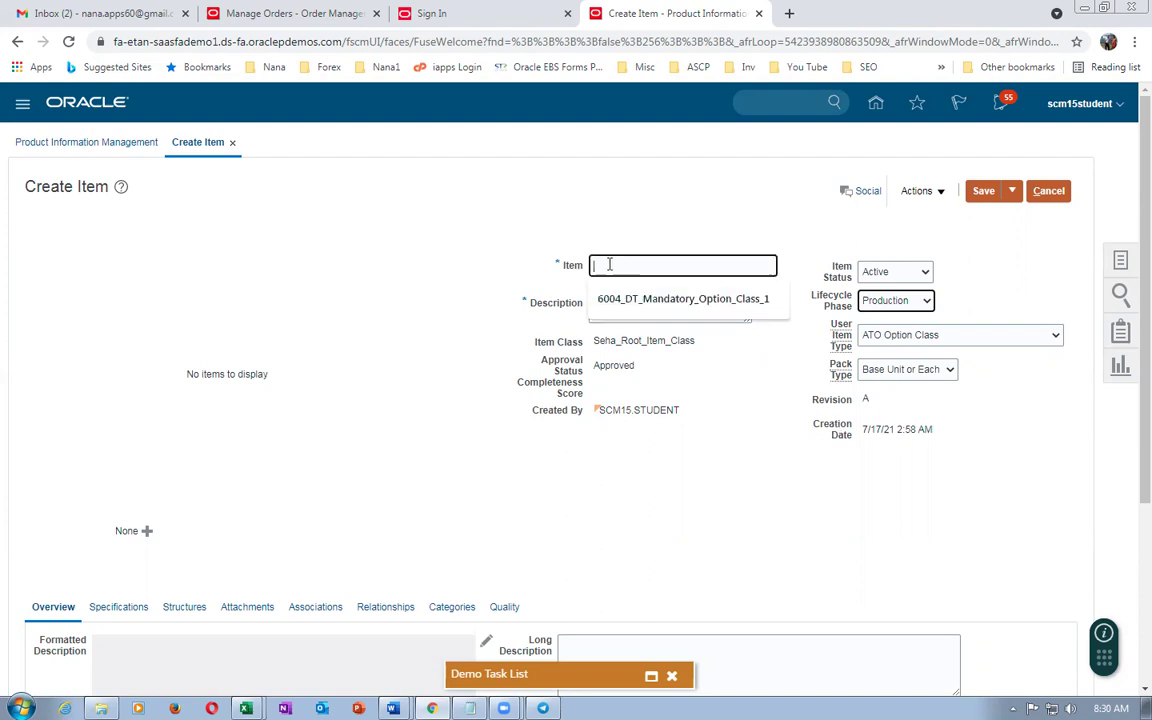
key(ctrl+v)
click(609, 265)
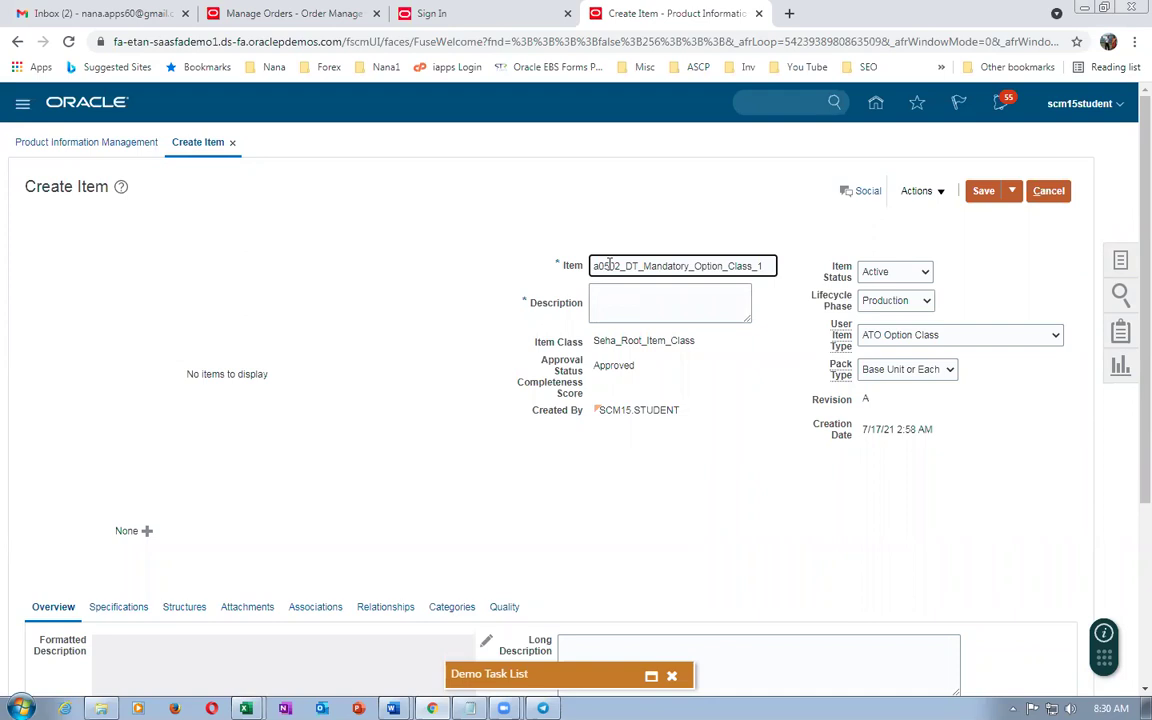
click(614, 296)
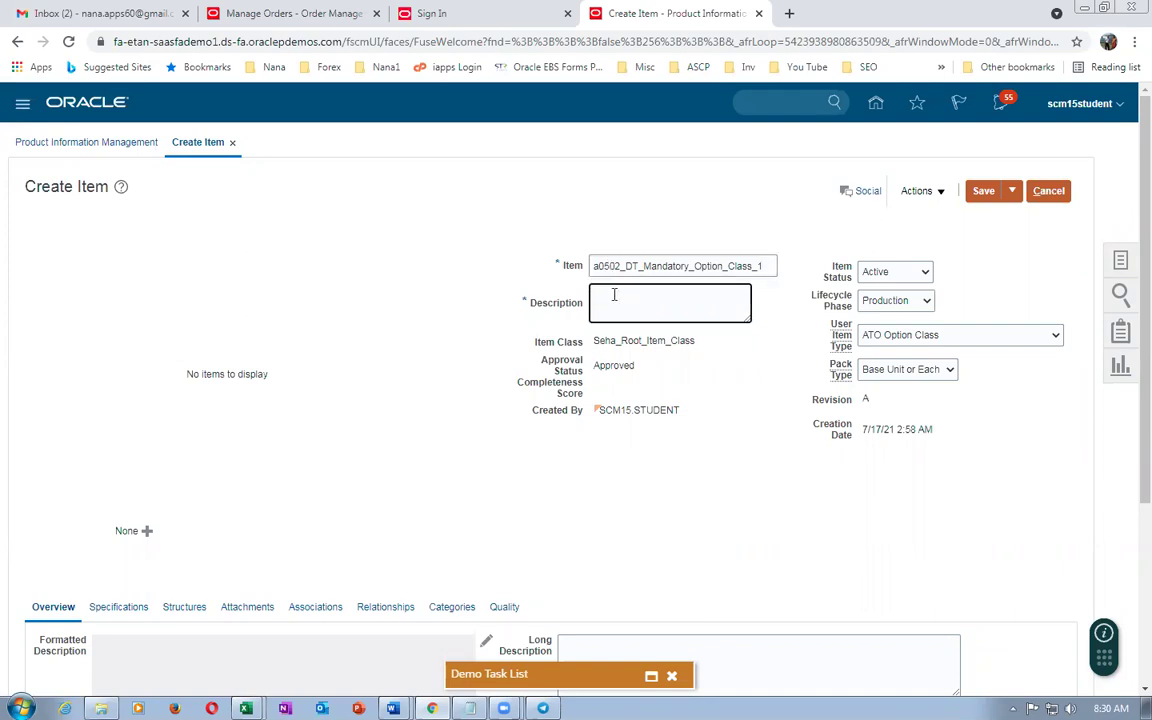
key(ctrl+v)
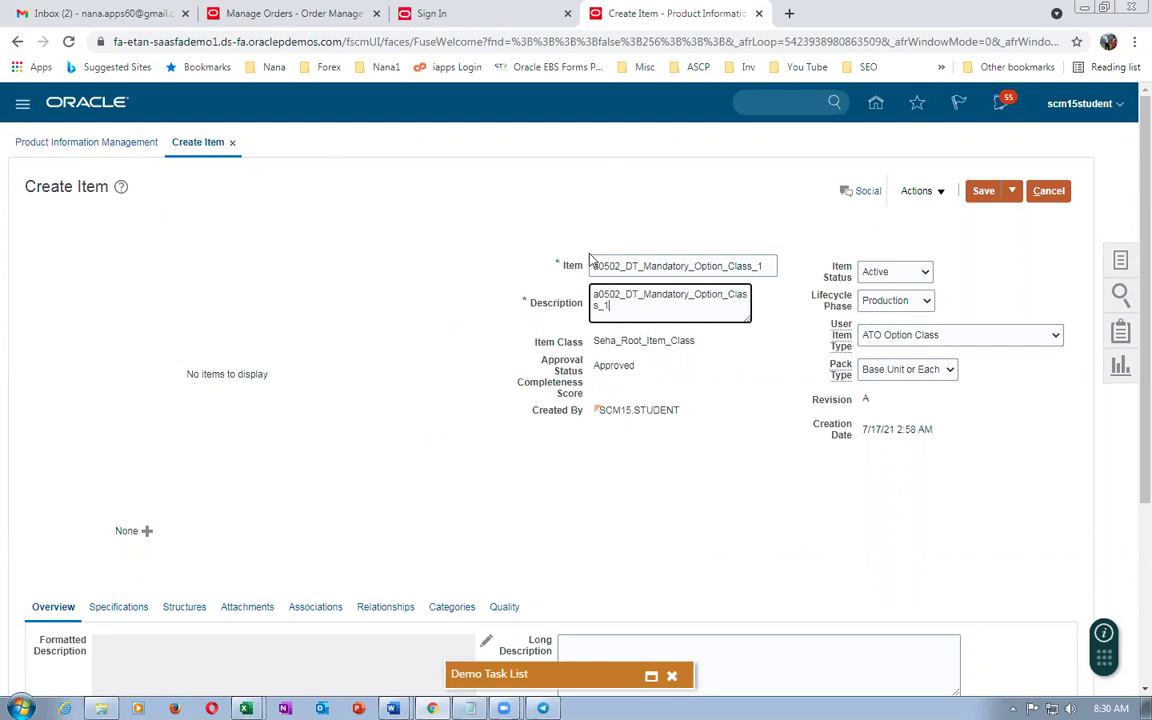
Associate the a0502_DT_Mandatory_Option_Class_1 item with organization 001 Seattle.
scroll(390, 521, down, 1)
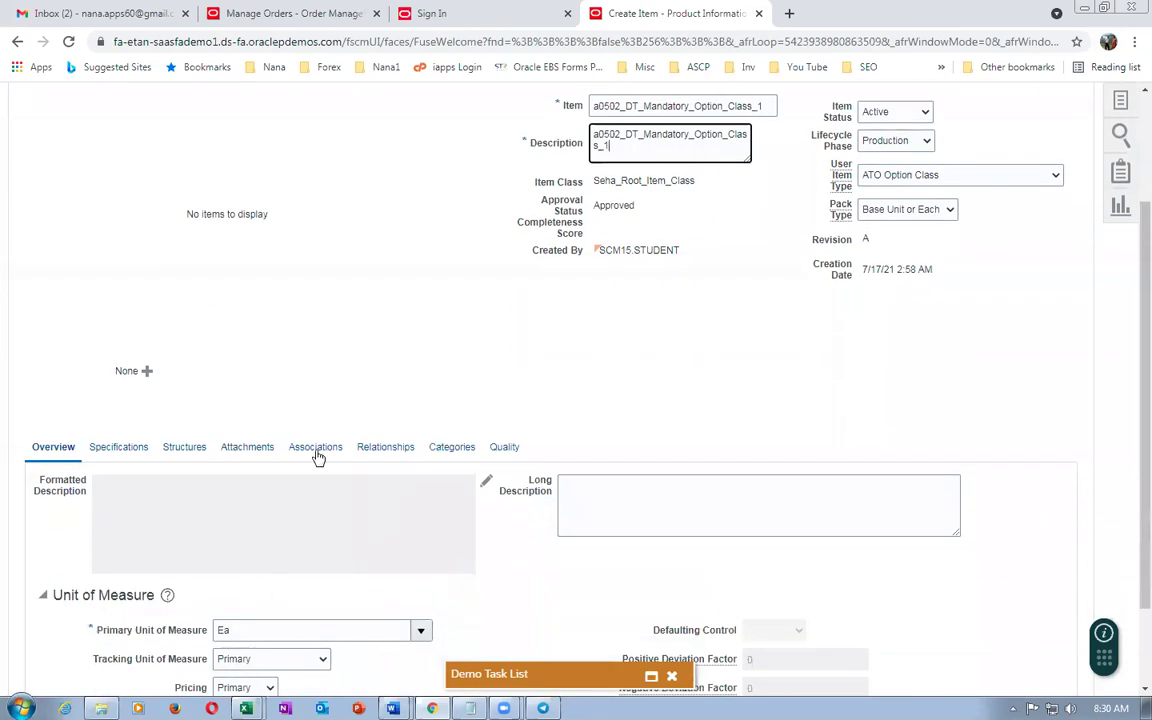
click(317, 455)
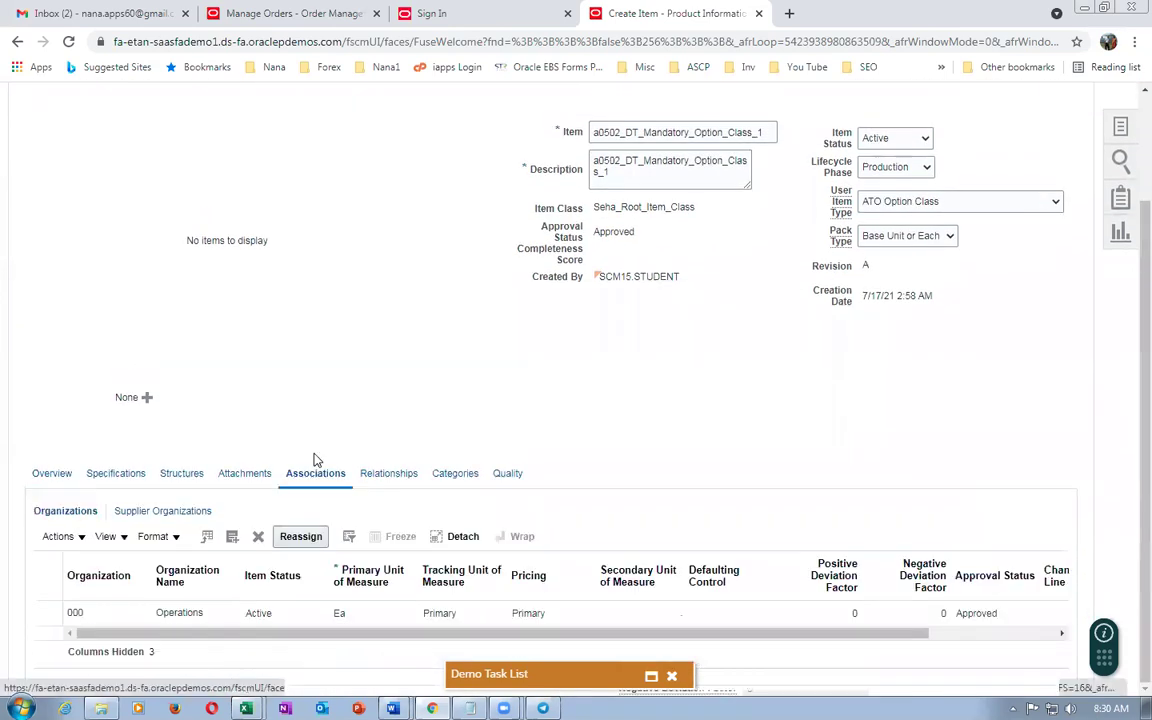
click(60, 537)
click(80, 589)
click(587, 358)
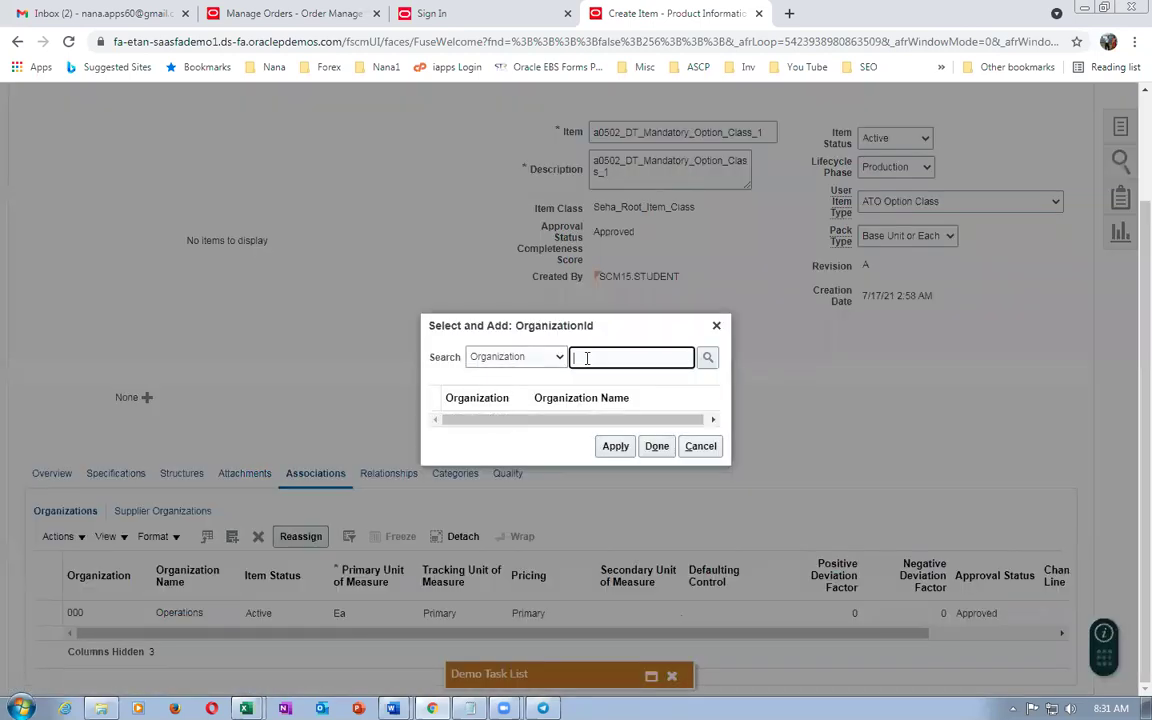
text(001)
key(Return)
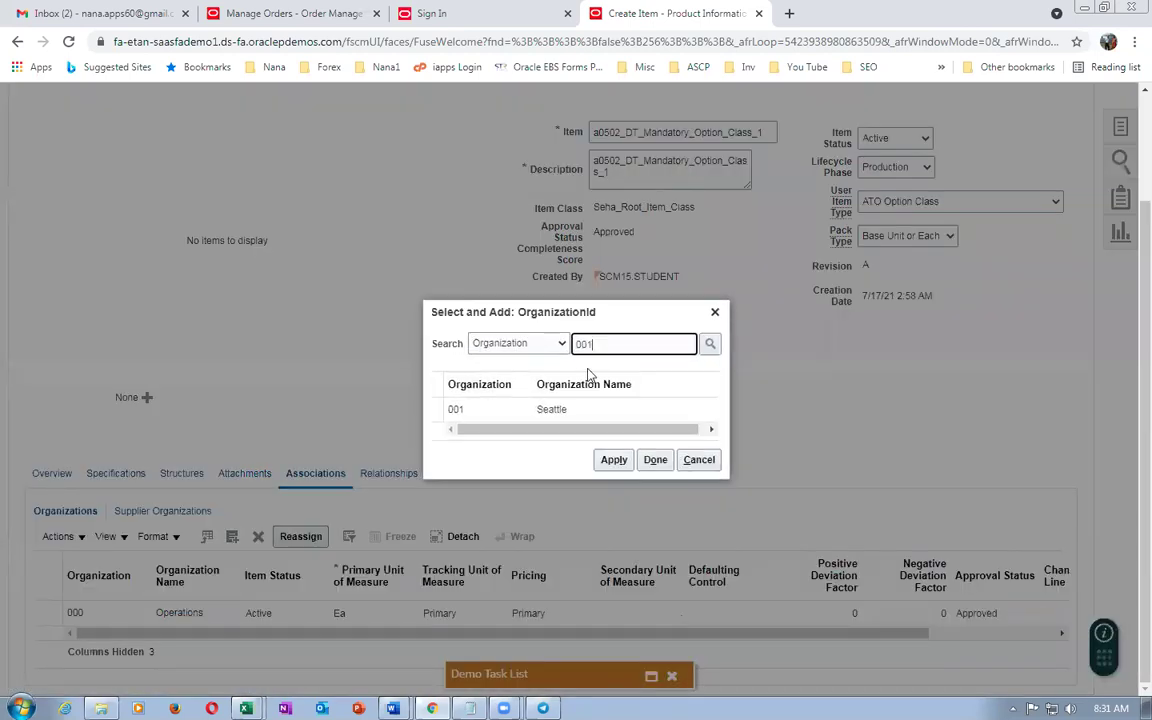
click(455, 409)
click(655, 460)
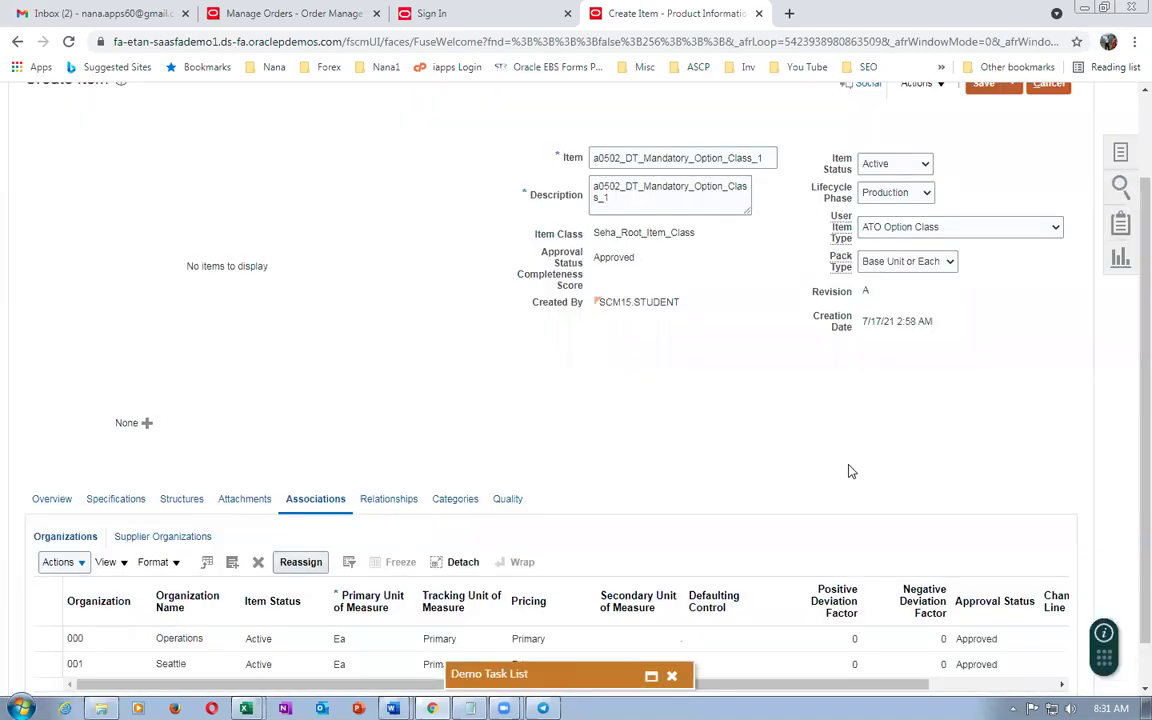
Save and close the a0502_DT_Mandatory_Option_Class_1 item and start another new item in organization 000 Operations.
scroll(849, 471, up, 2)
click(1014, 191)
click(1010, 217)
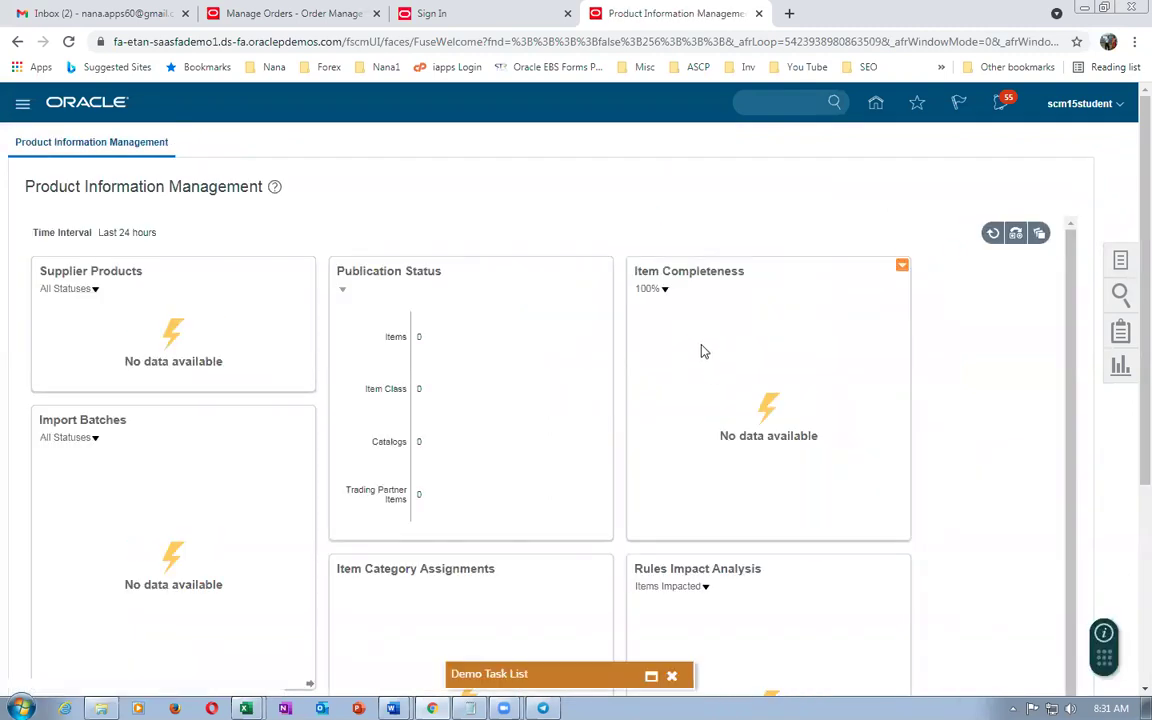
click(1120, 260)
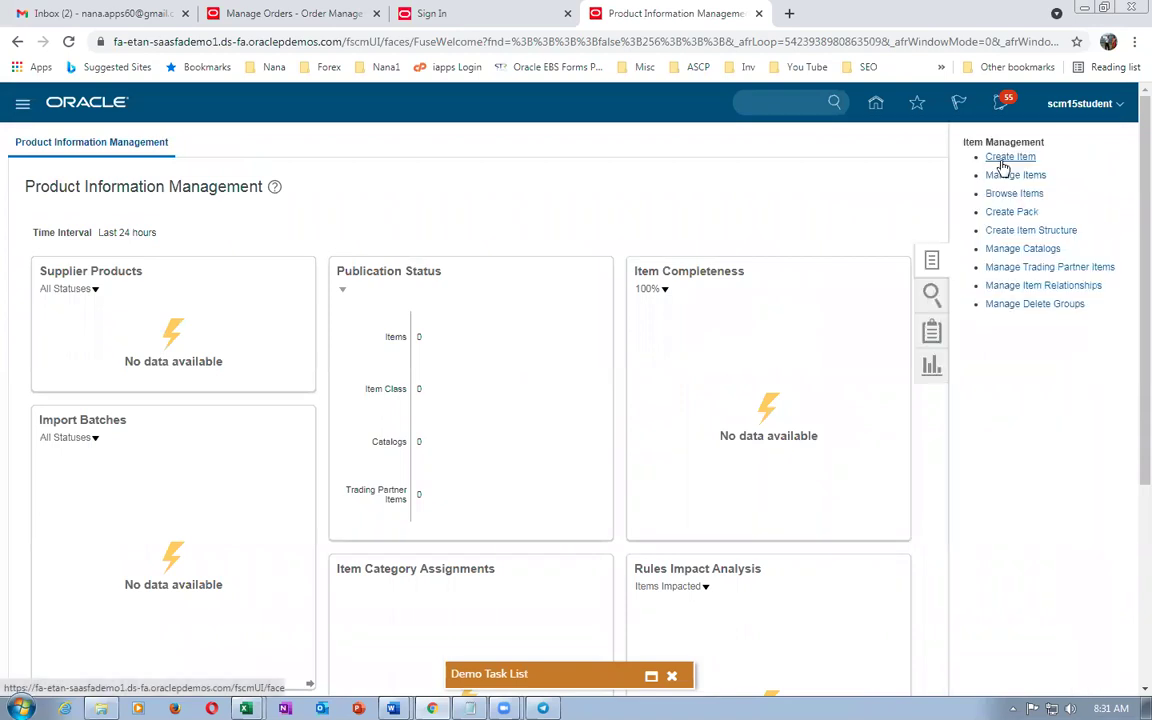
click(1003, 156)
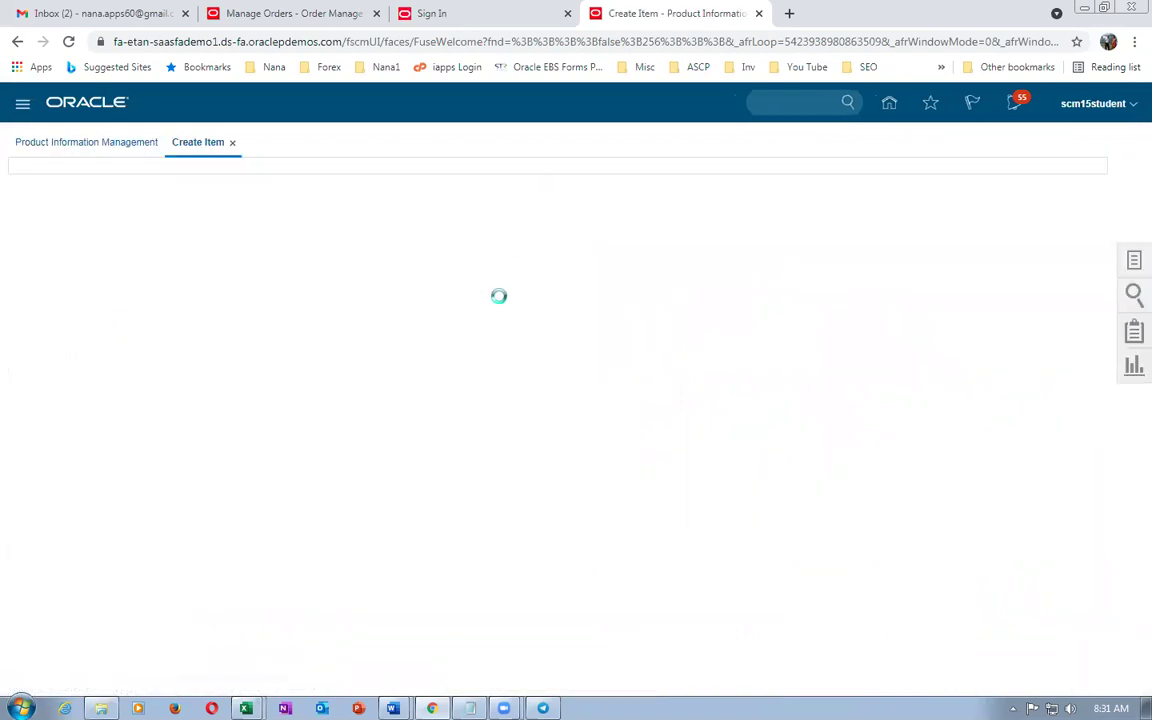
text(000)
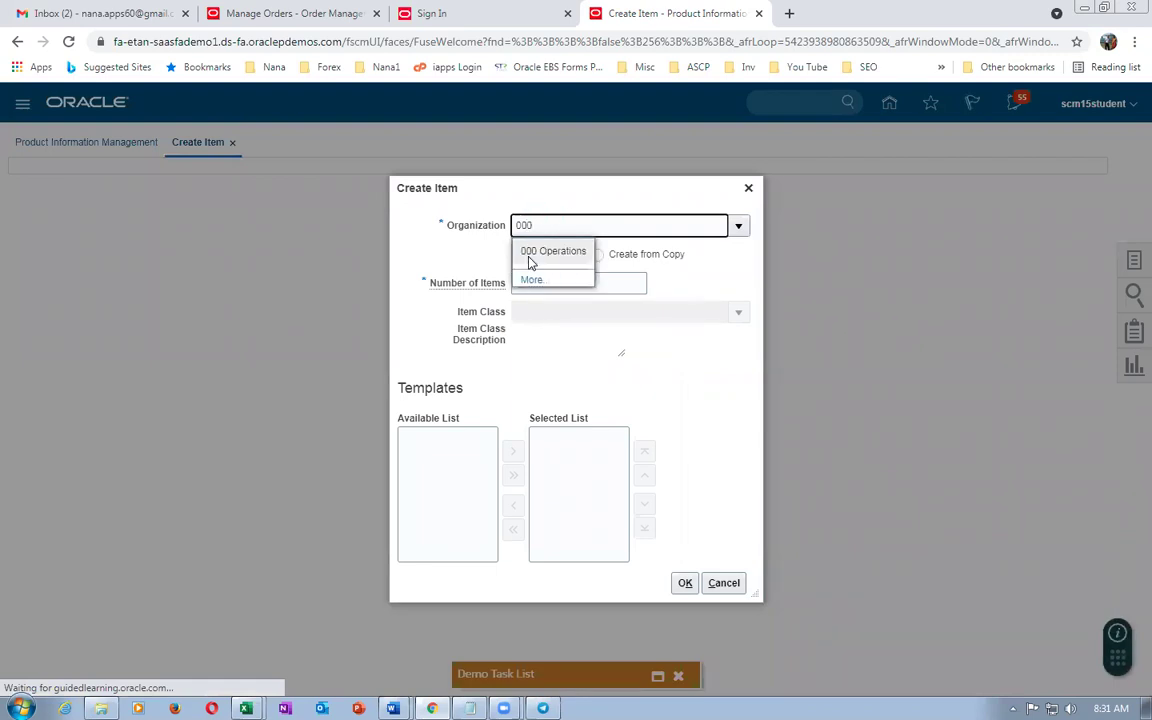
click(535, 256)
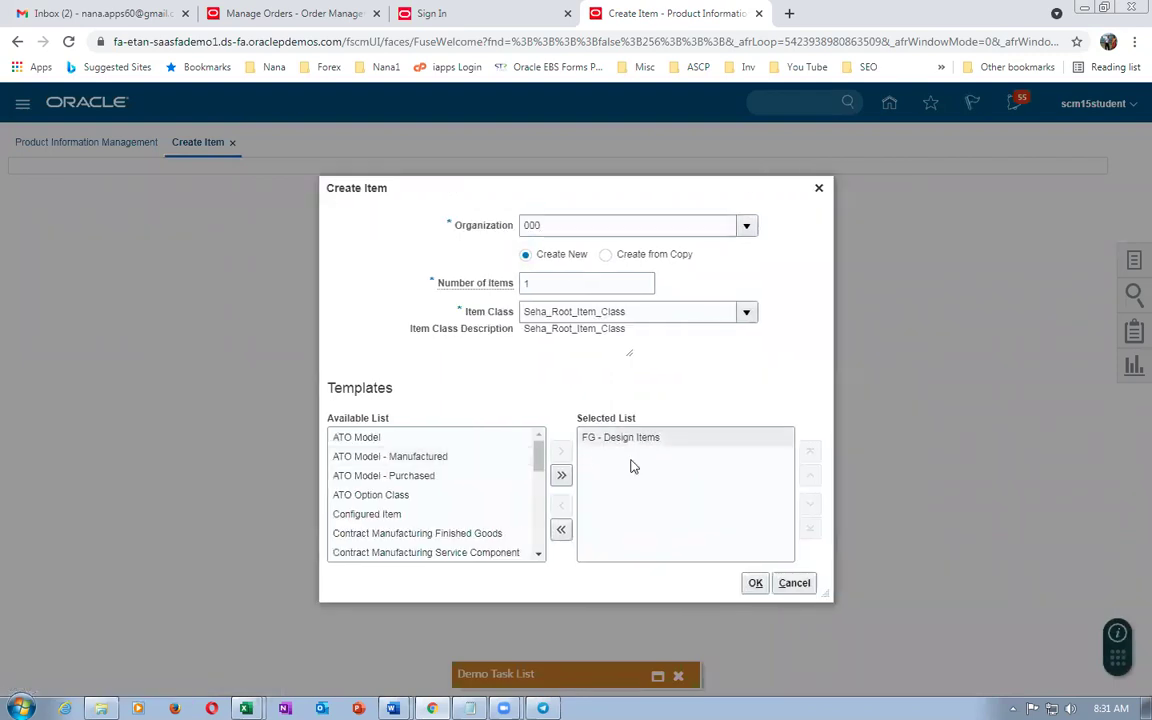
Replace the default FG - Design Items template with ATO Model and continue to the new item's form.
click(562, 506)
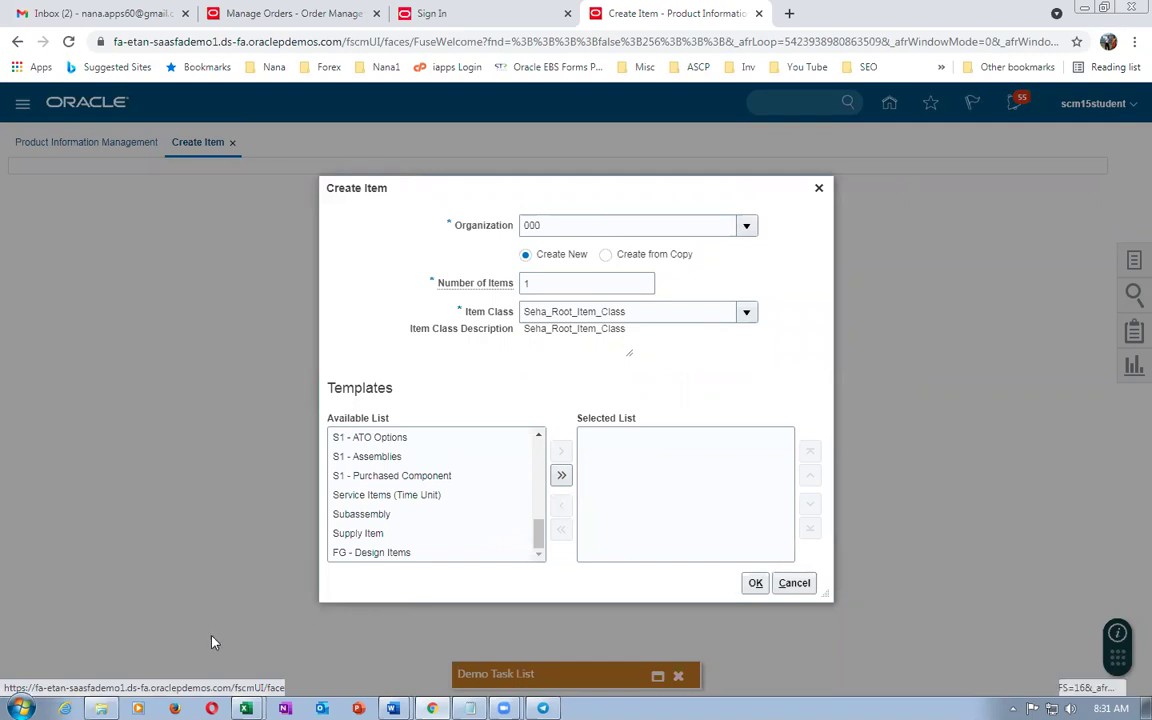
drag(538, 533, 545, 453)
scroll(545, 453, up, 2)
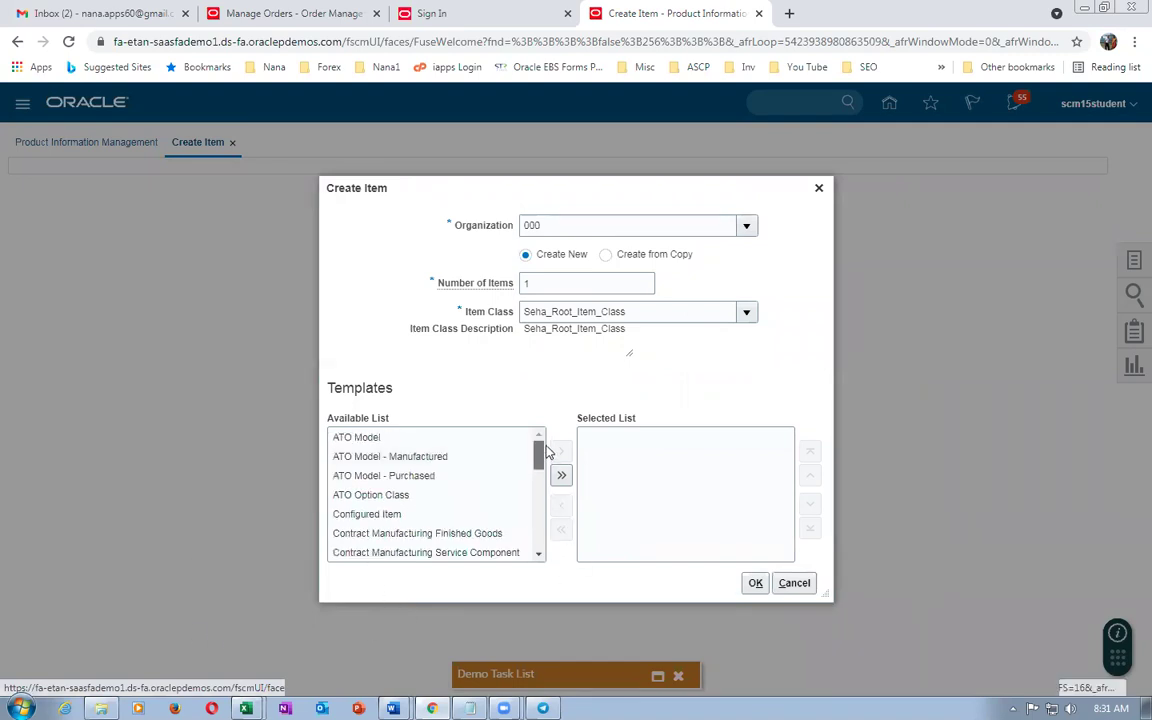
click(343, 440)
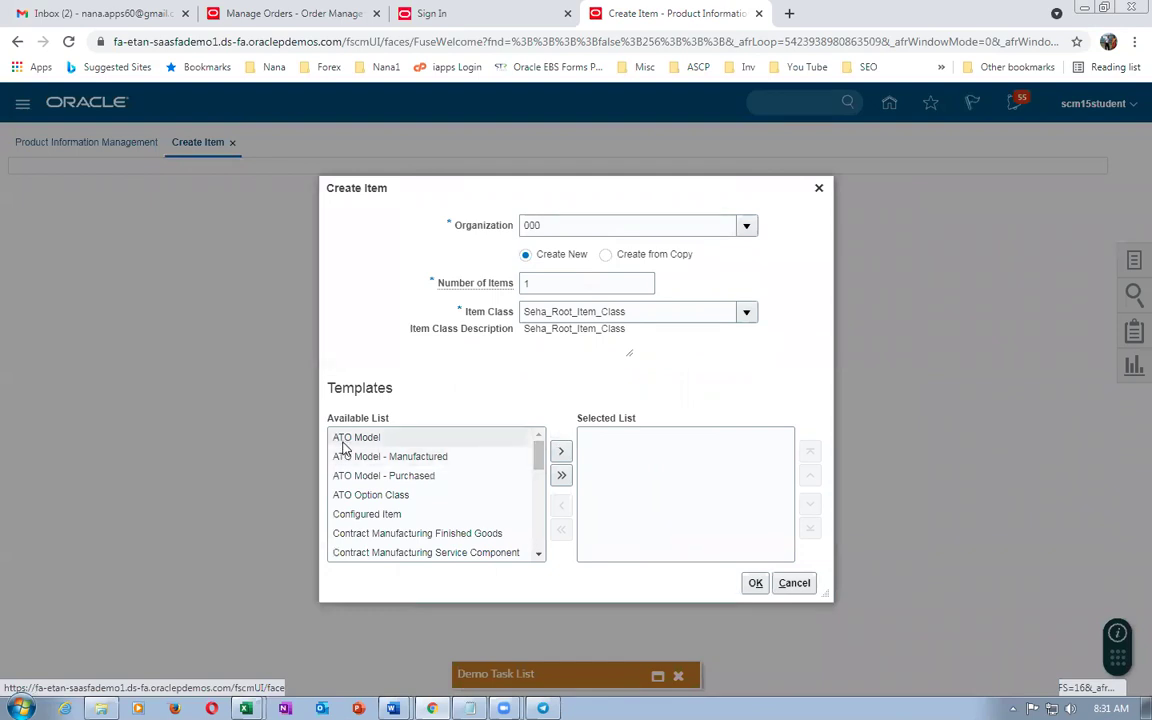
click(560, 451)
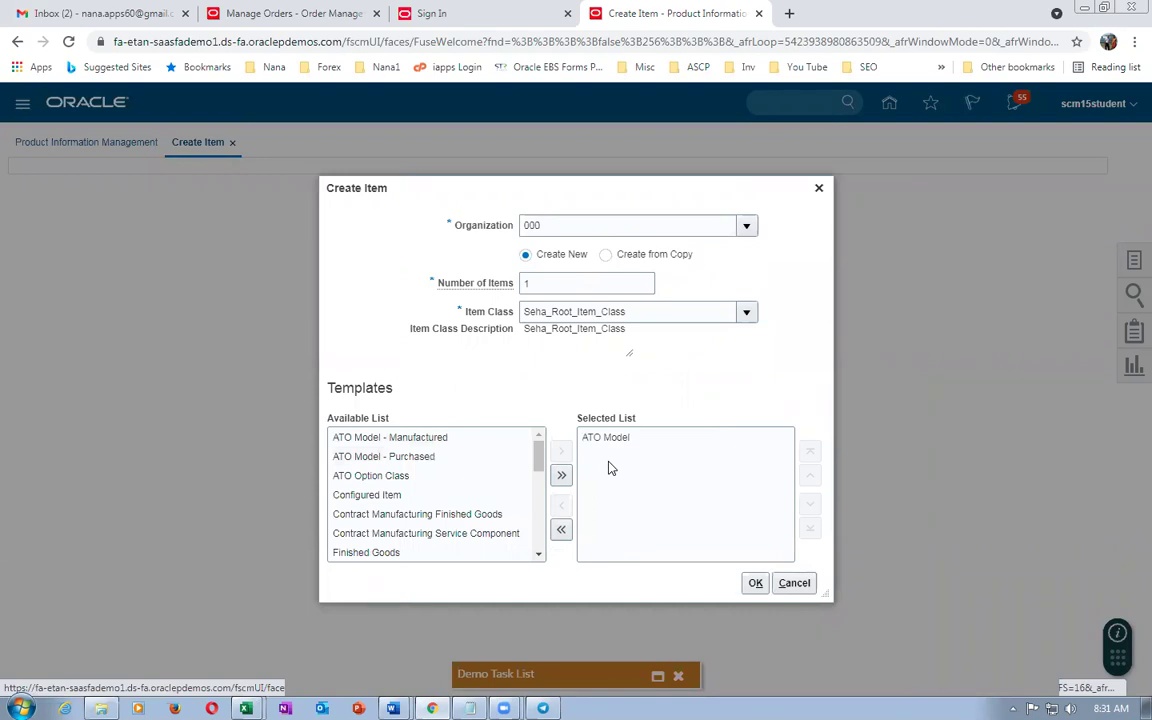
key(alt+Tab)
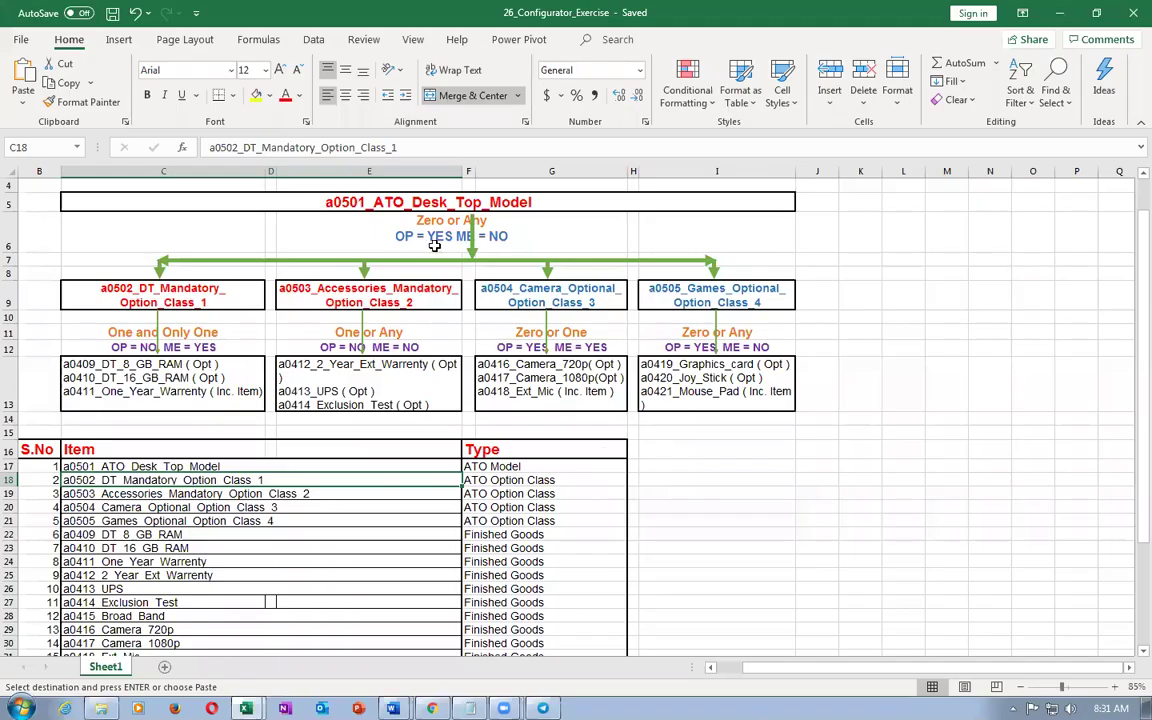
key(alt+Tab)
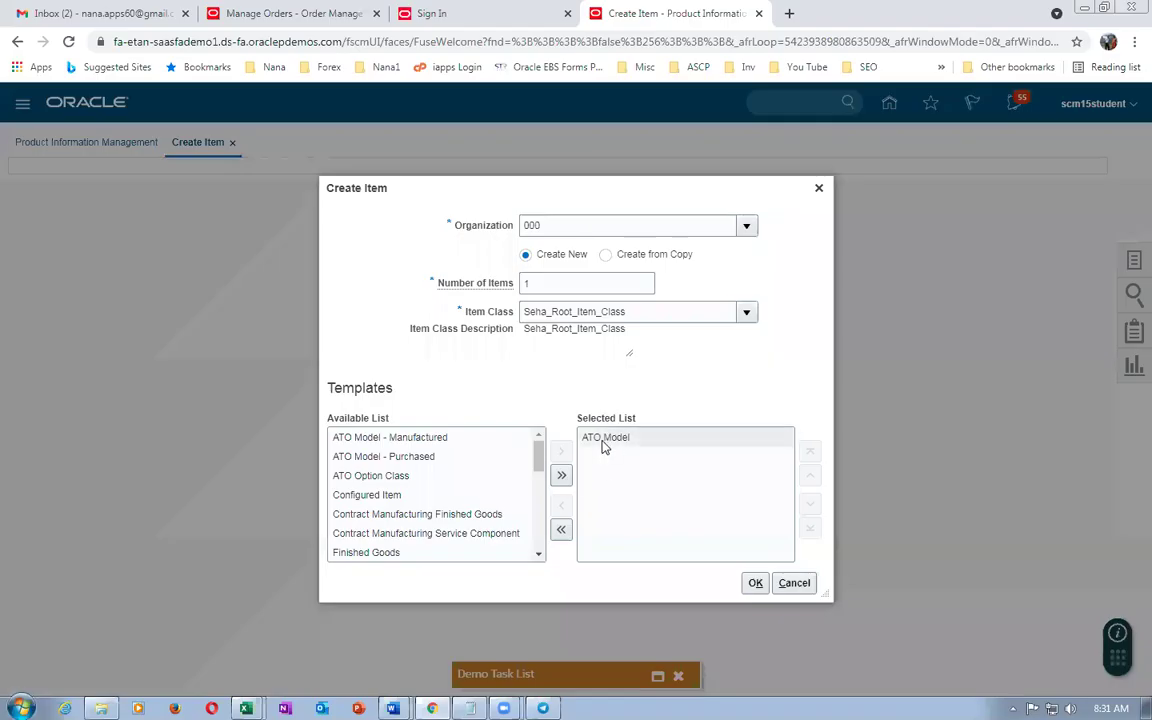
click(753, 585)
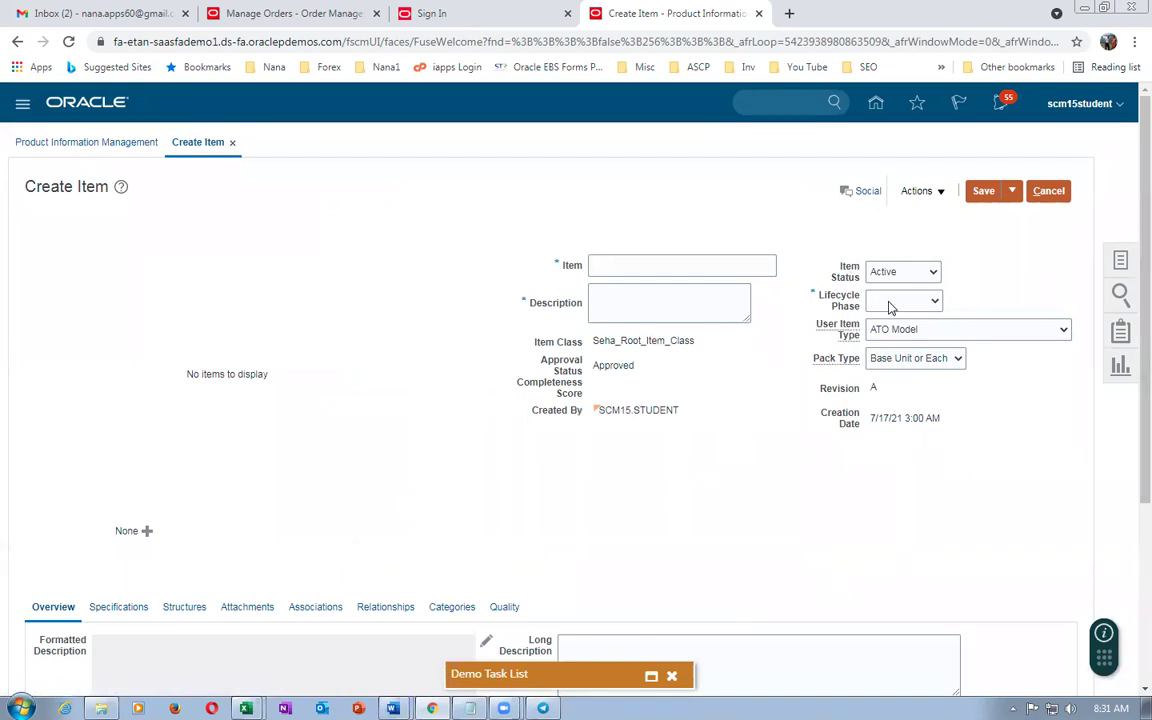
Set the lifecycle phase to Production and enter a0501_ATO_Desk_Top_Model from the workbook as the item's name and description.
click(893, 302)
click(887, 391)
click(689, 265)
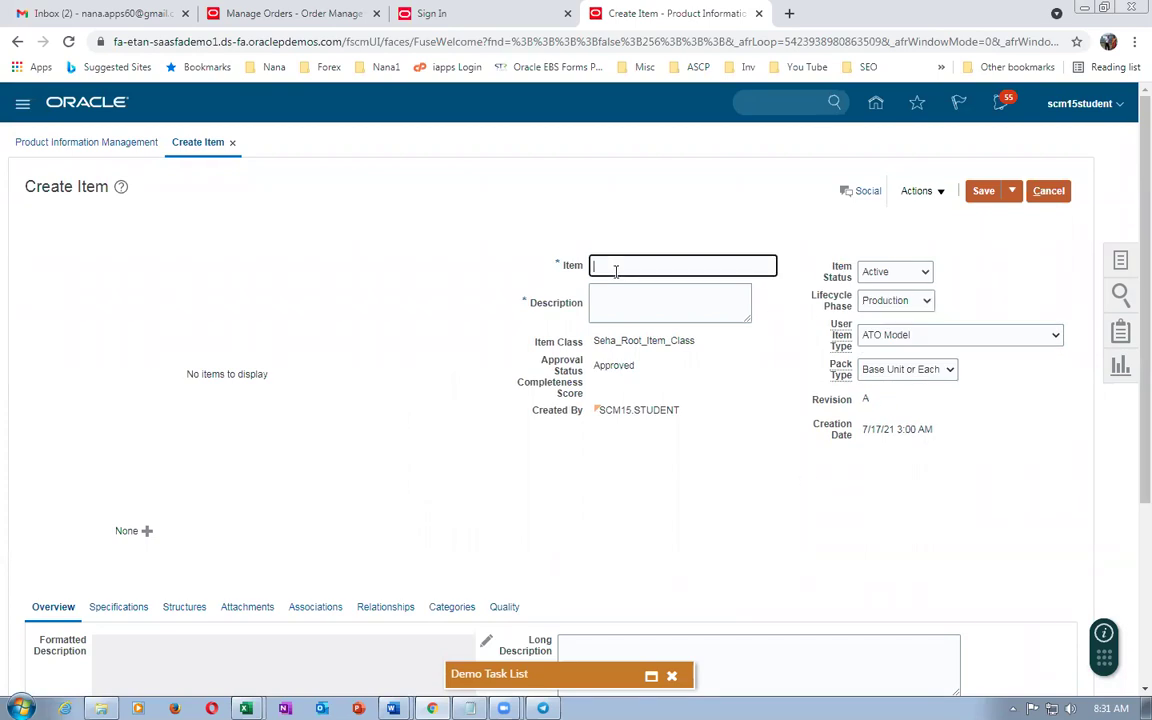
key(alt+Tab)
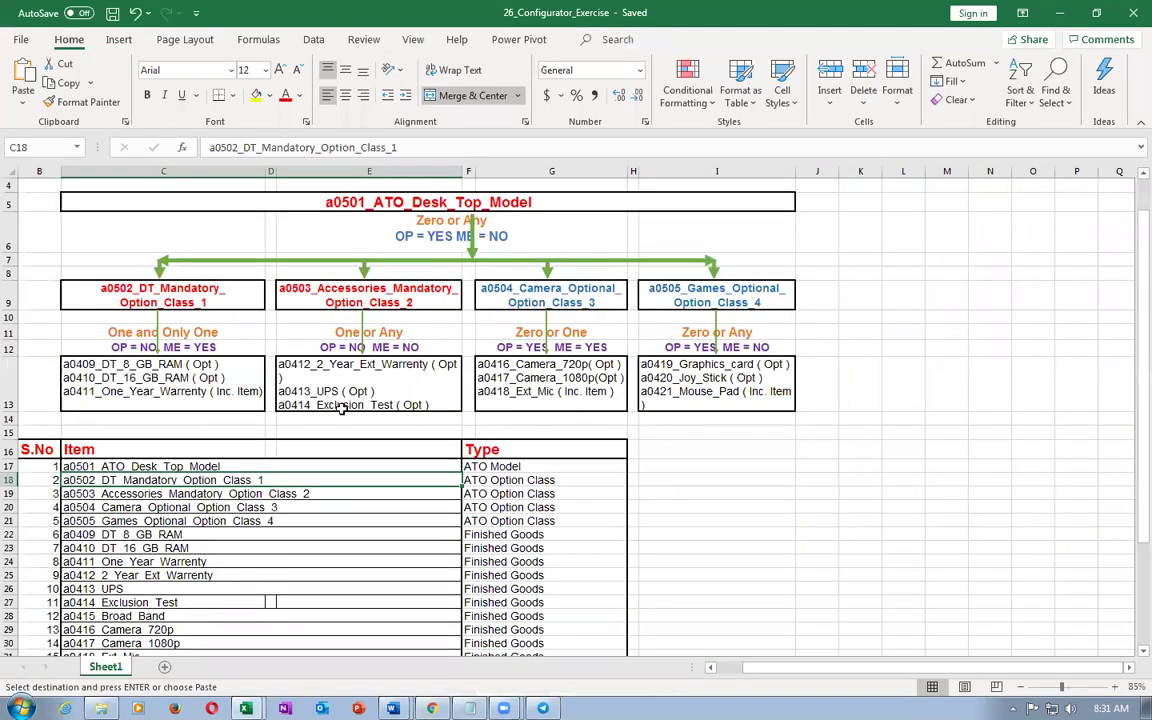
click(170, 466)
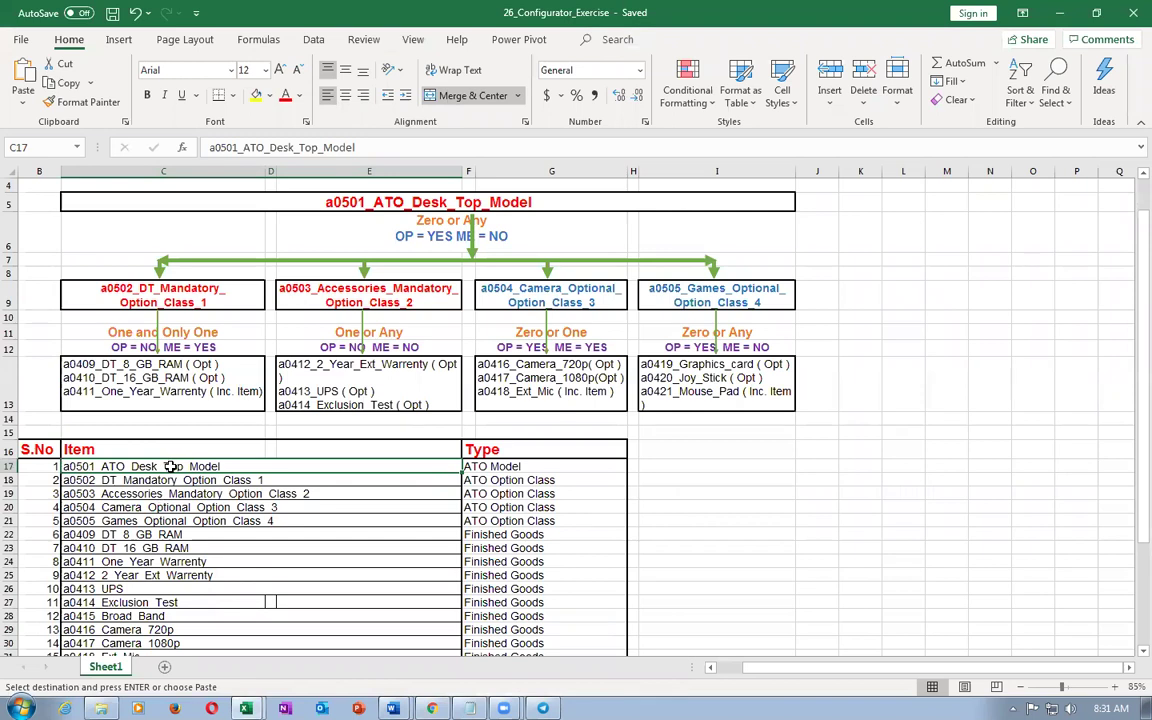
key(ctrl+c)
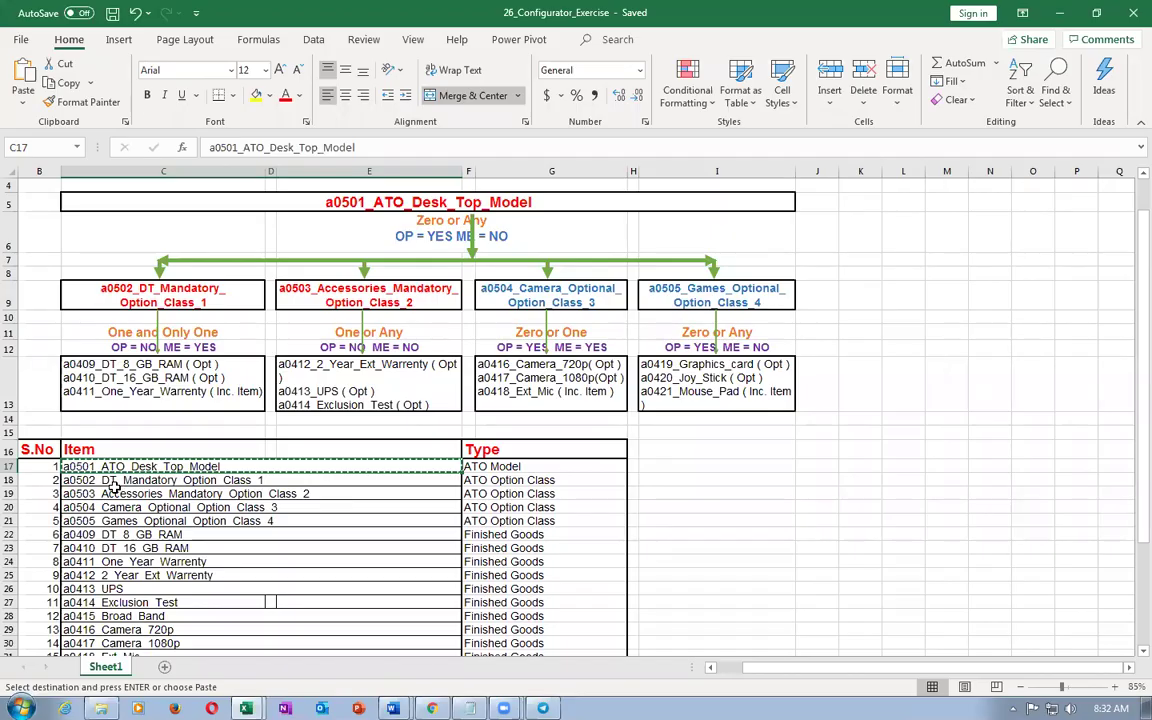
key(alt+Tab)
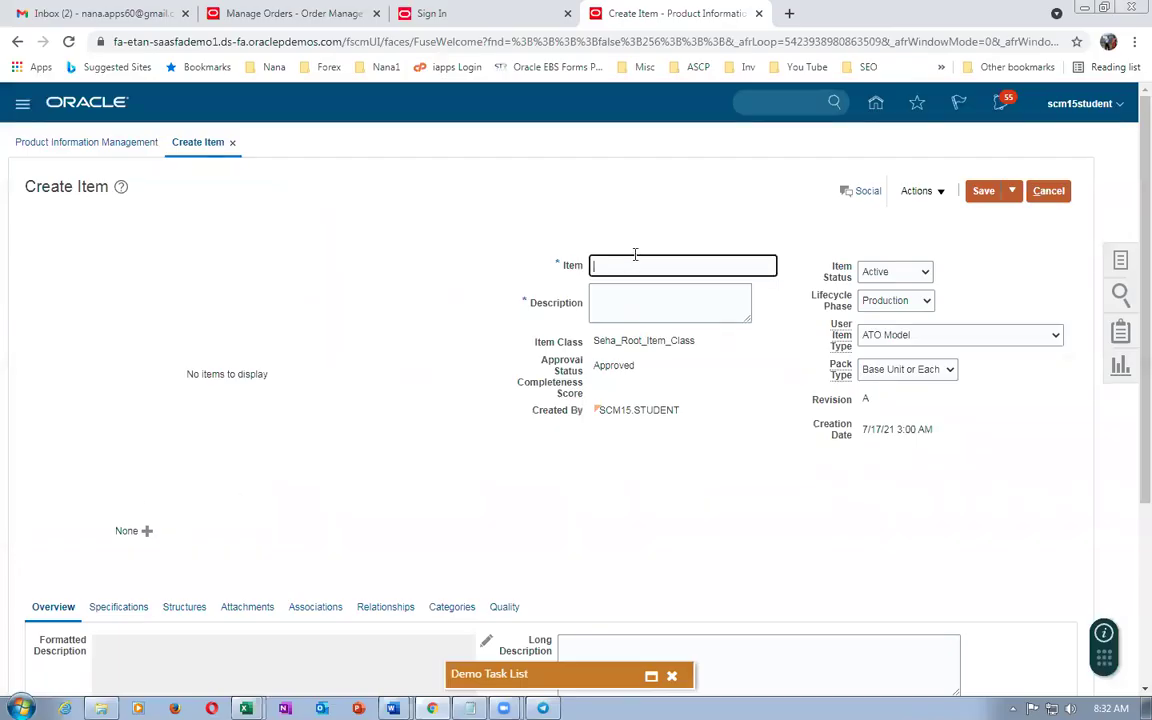
key(ctrl+v)
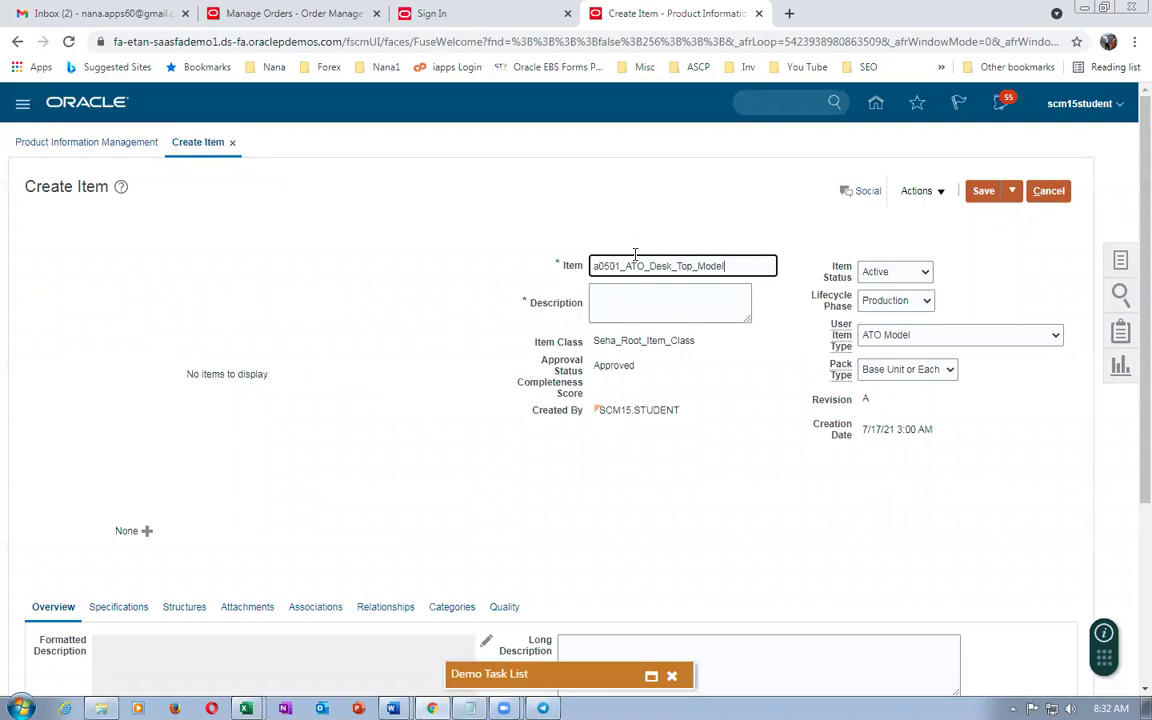
click(631, 292)
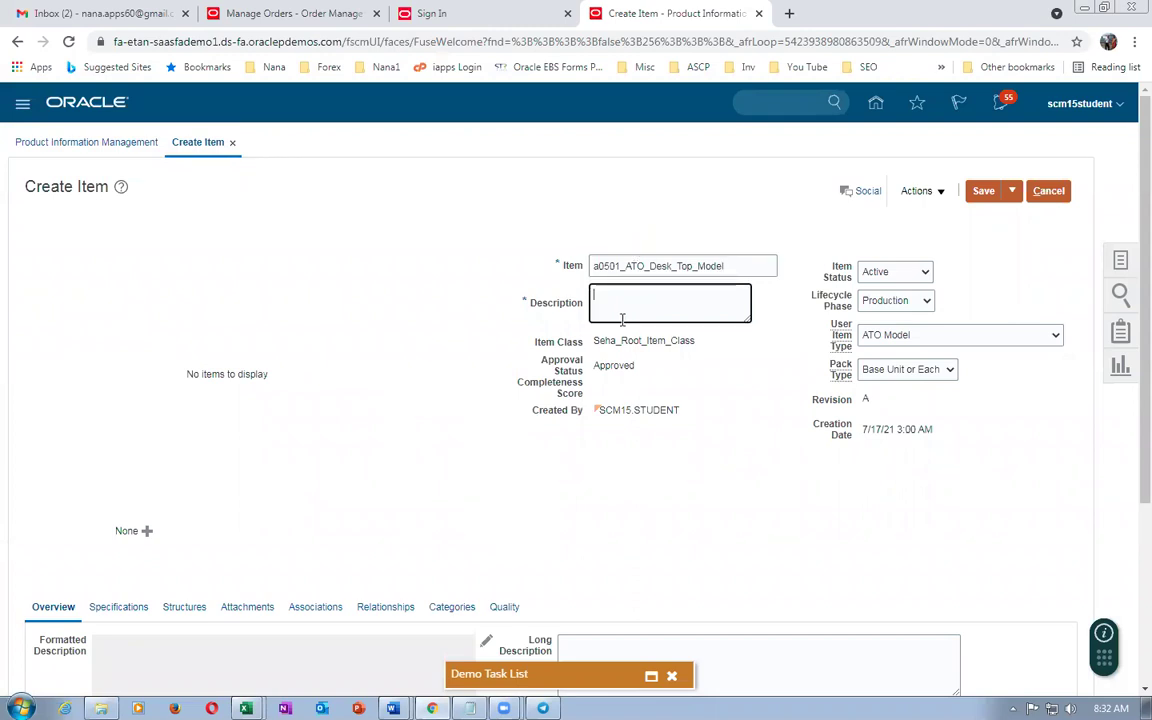
key(ctrl+v)
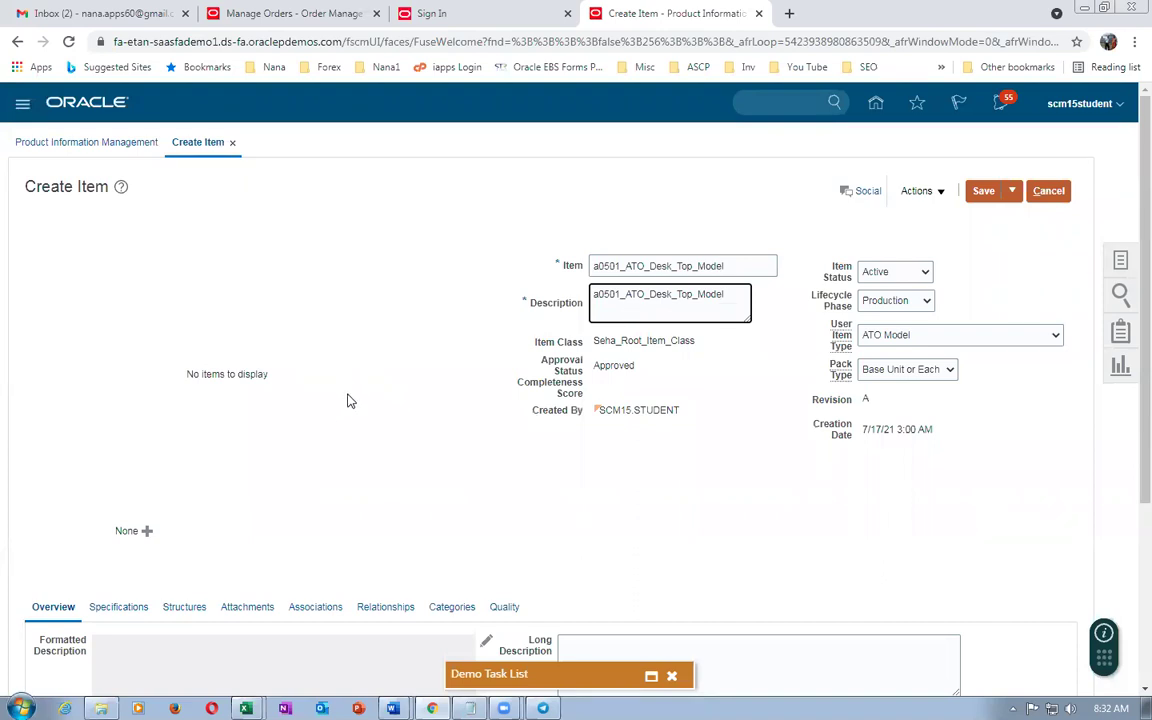
Associate the a0501_ATO_Desk_Top_Model item with organization 001 Seattle.
scroll(450, 455, down, 3)
click(300, 453)
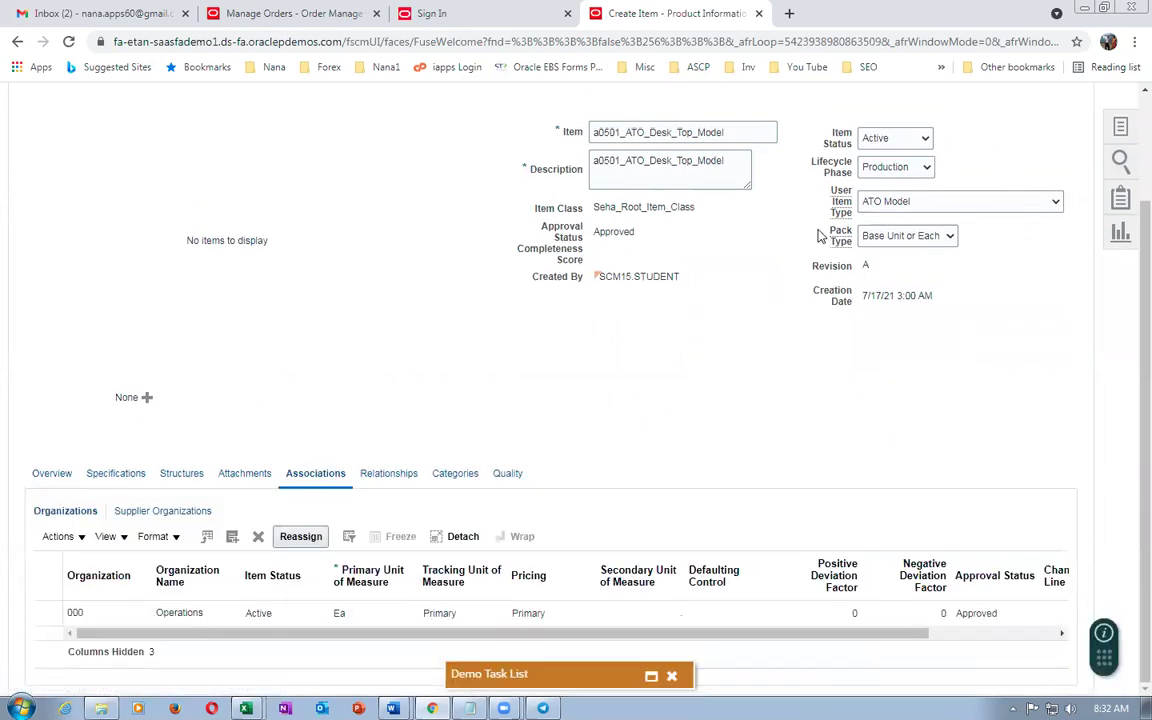
click(57, 536)
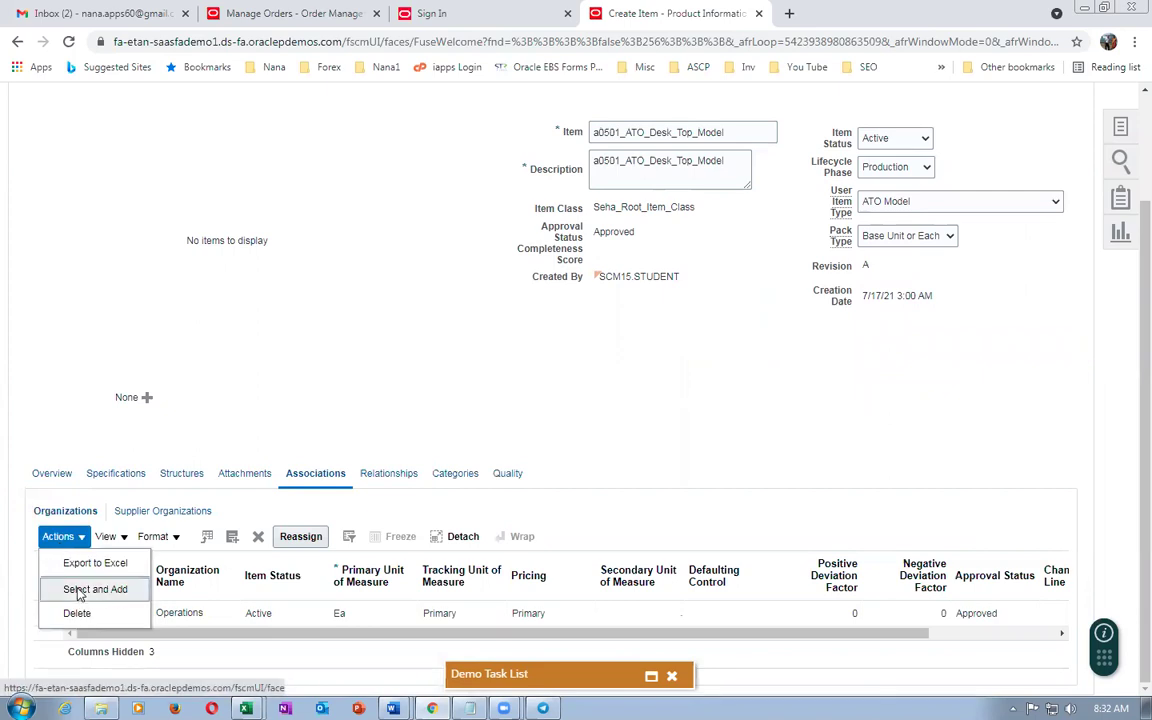
click(76, 589)
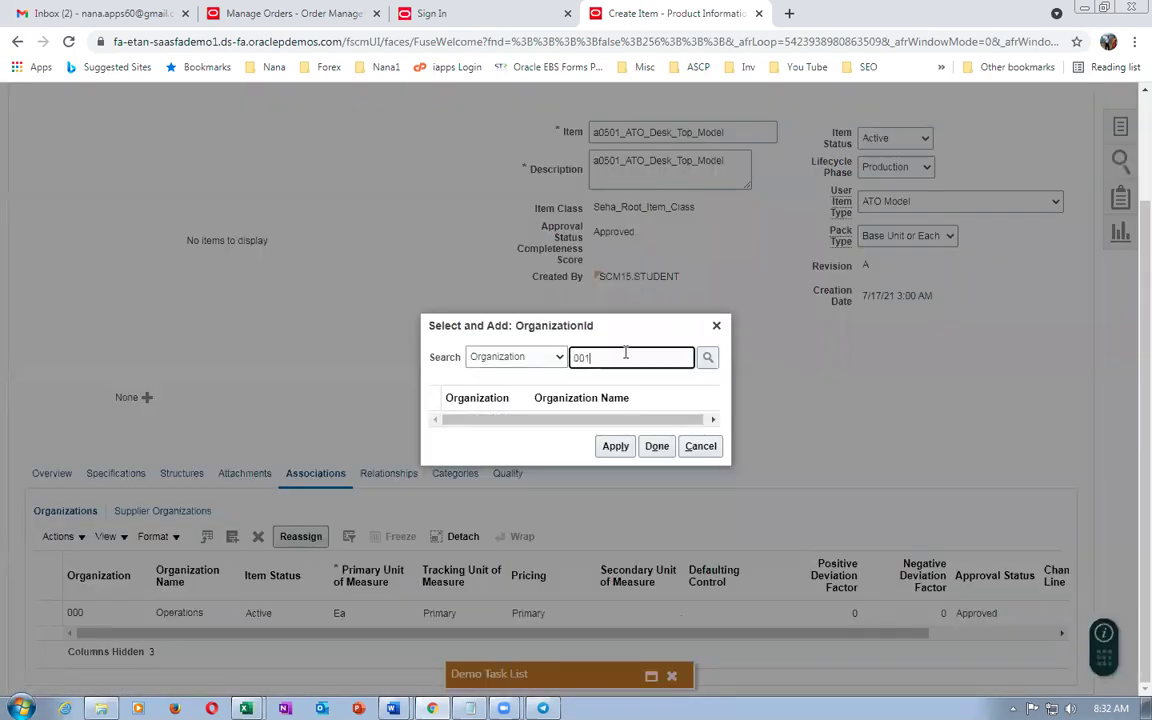
key(Return)
click(445, 410)
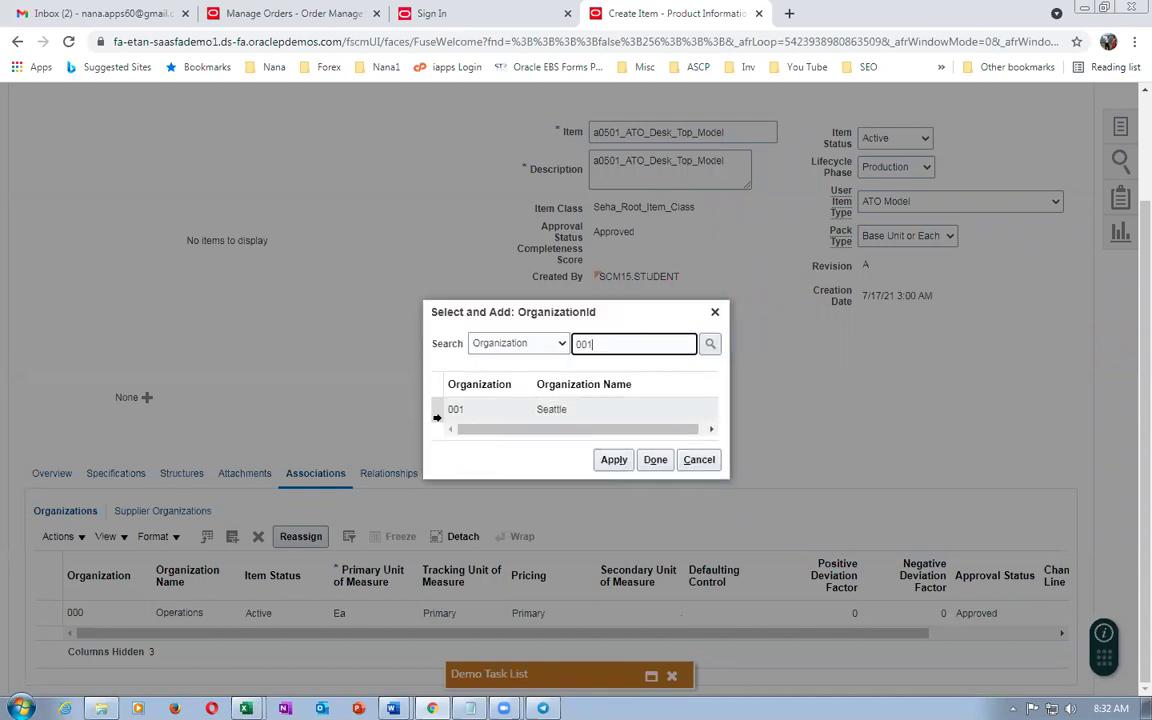
click(615, 460)
click(652, 462)
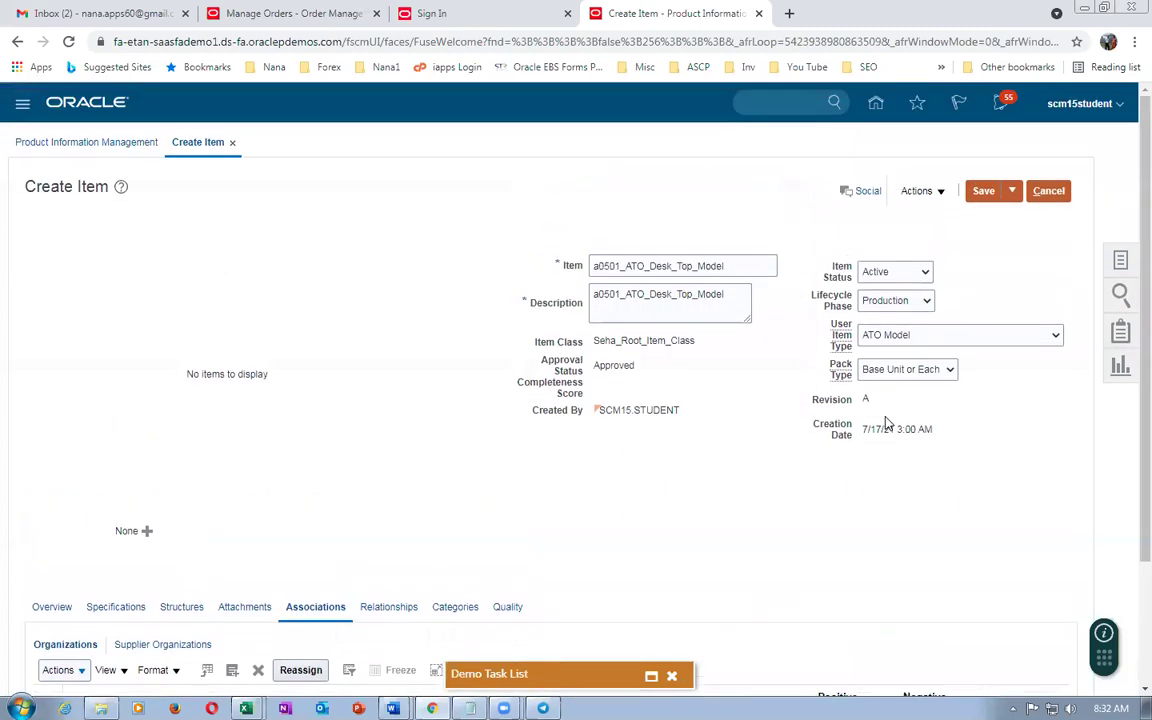
Save and close the a0501_ATO_Desk_Top_Model item.
click(1018, 199)
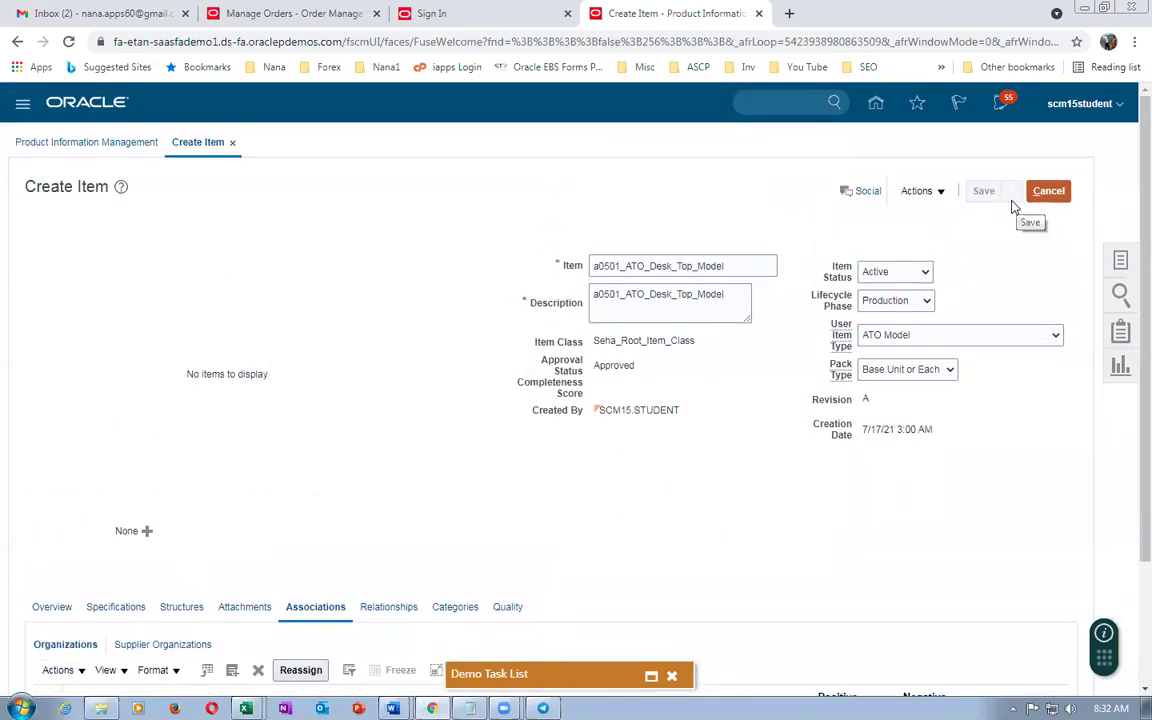
click(1010, 198)
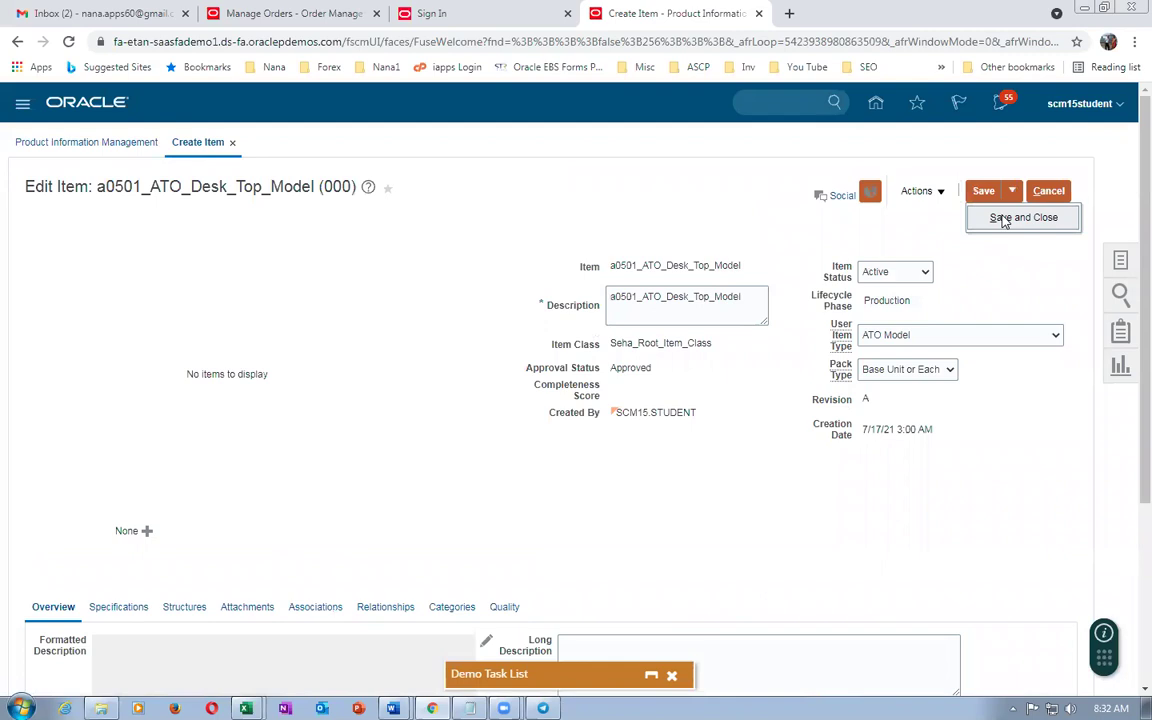
click(1005, 219)
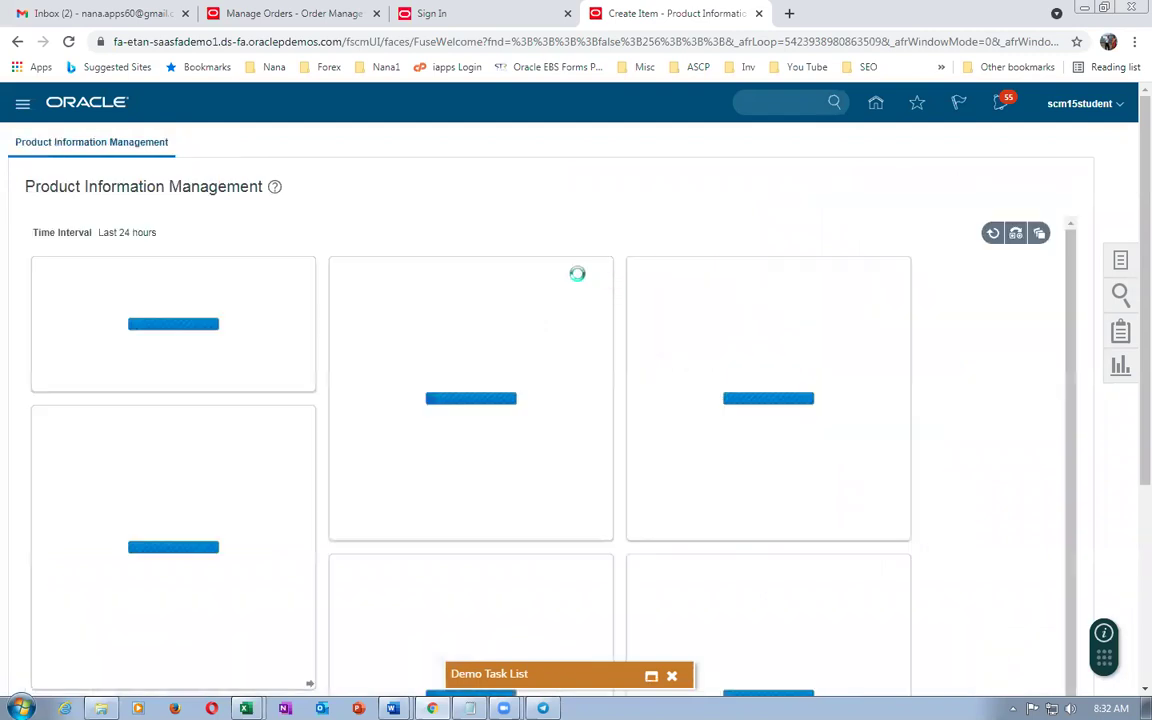
Switch to the Configurator Exercise workbook and examine how the desktop model, its first option class and that class's components relate.
key(alt+Tab)
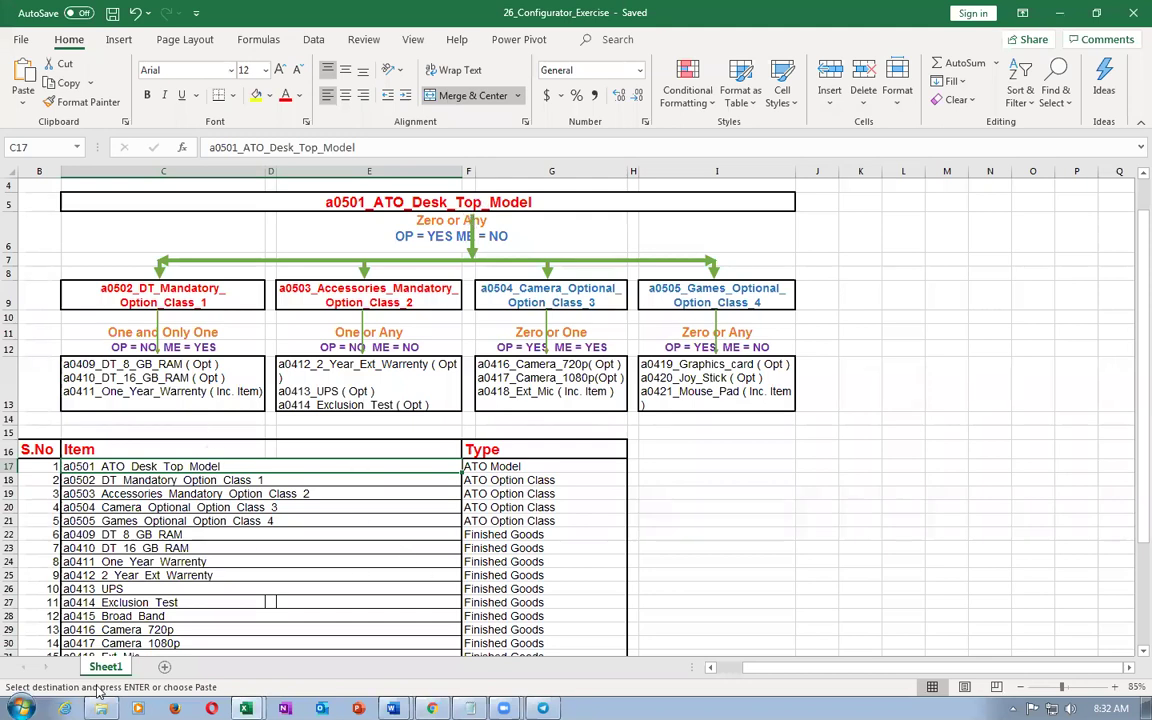
click(140, 370)
click(130, 303)
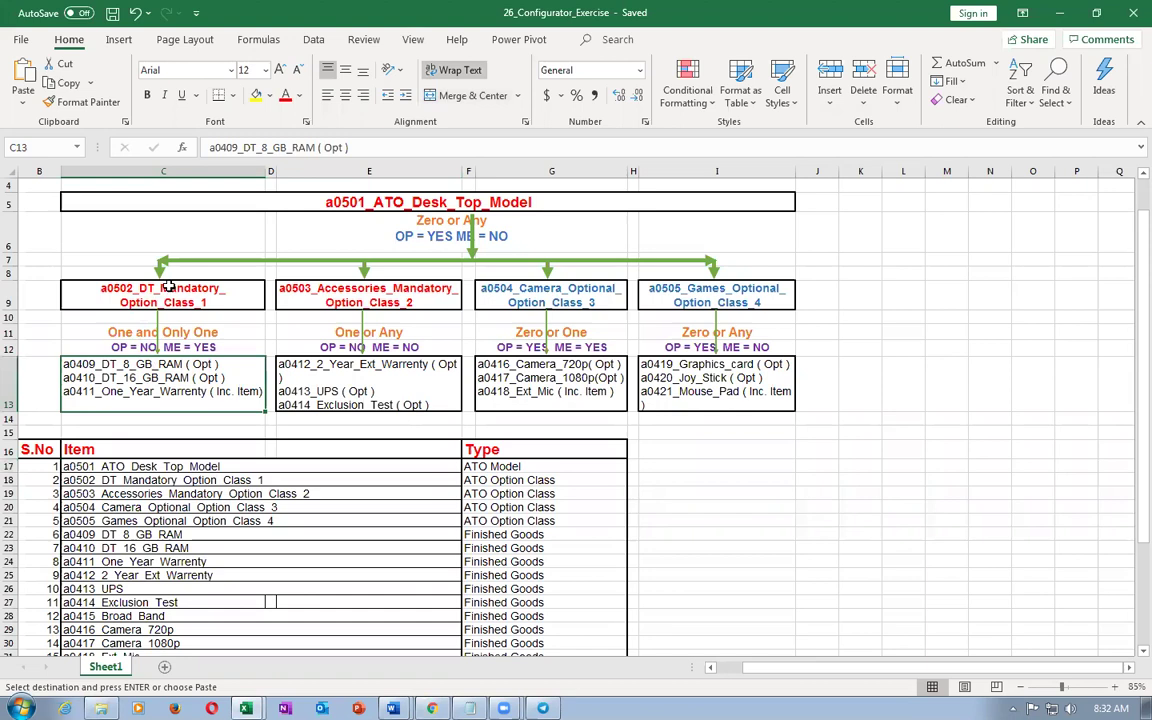
click(430, 206)
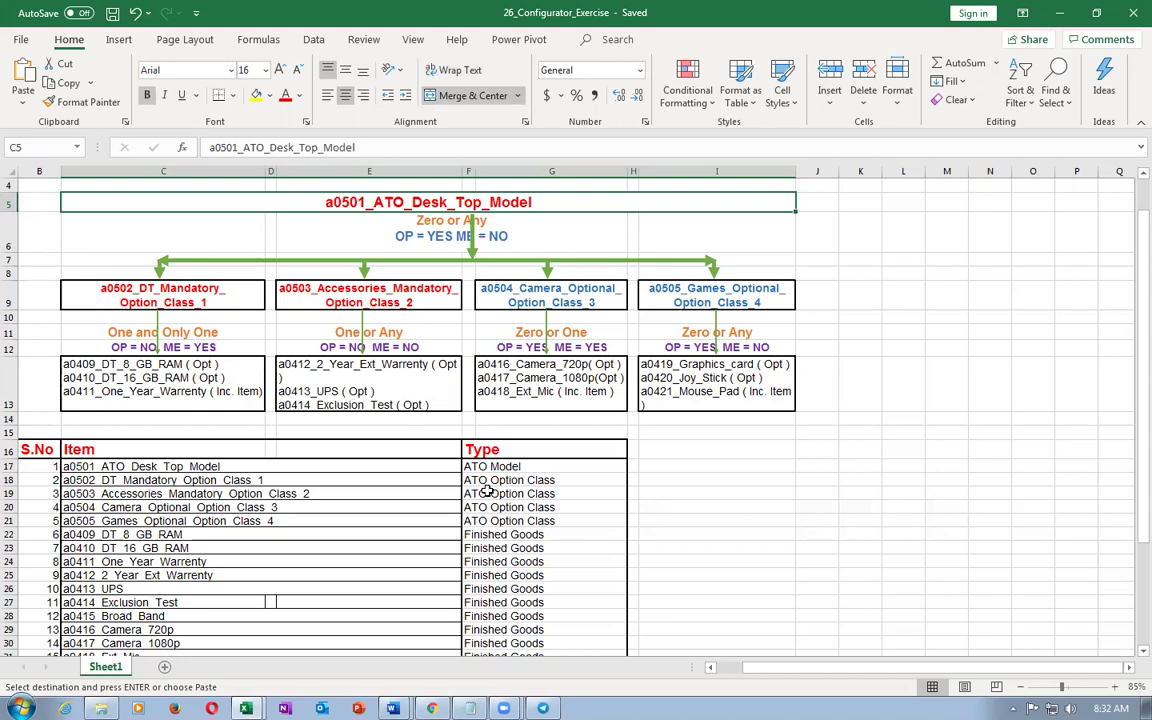
click(121, 383)
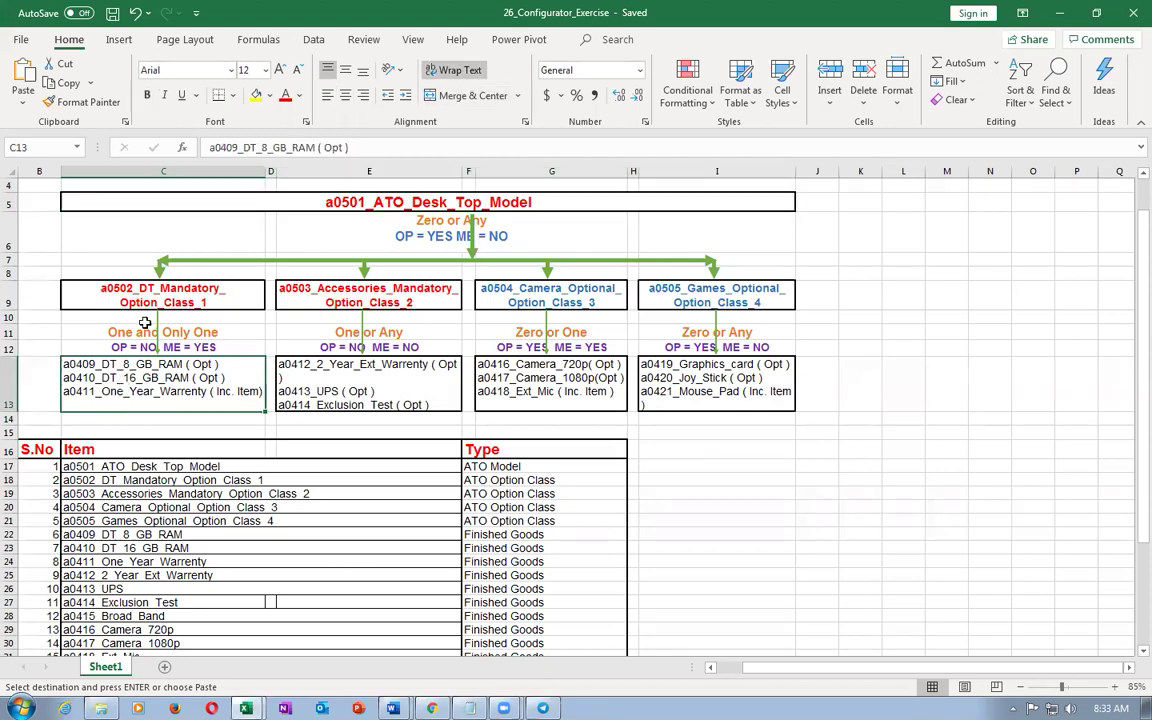
click(132, 294)
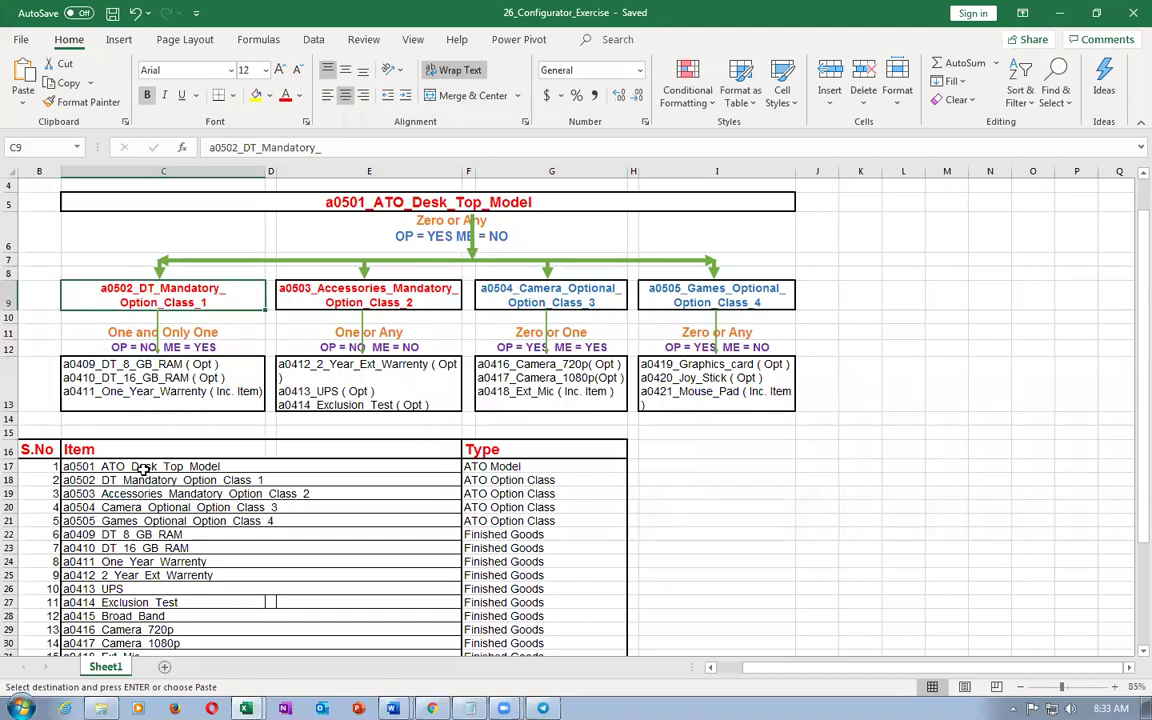
click(152, 360)
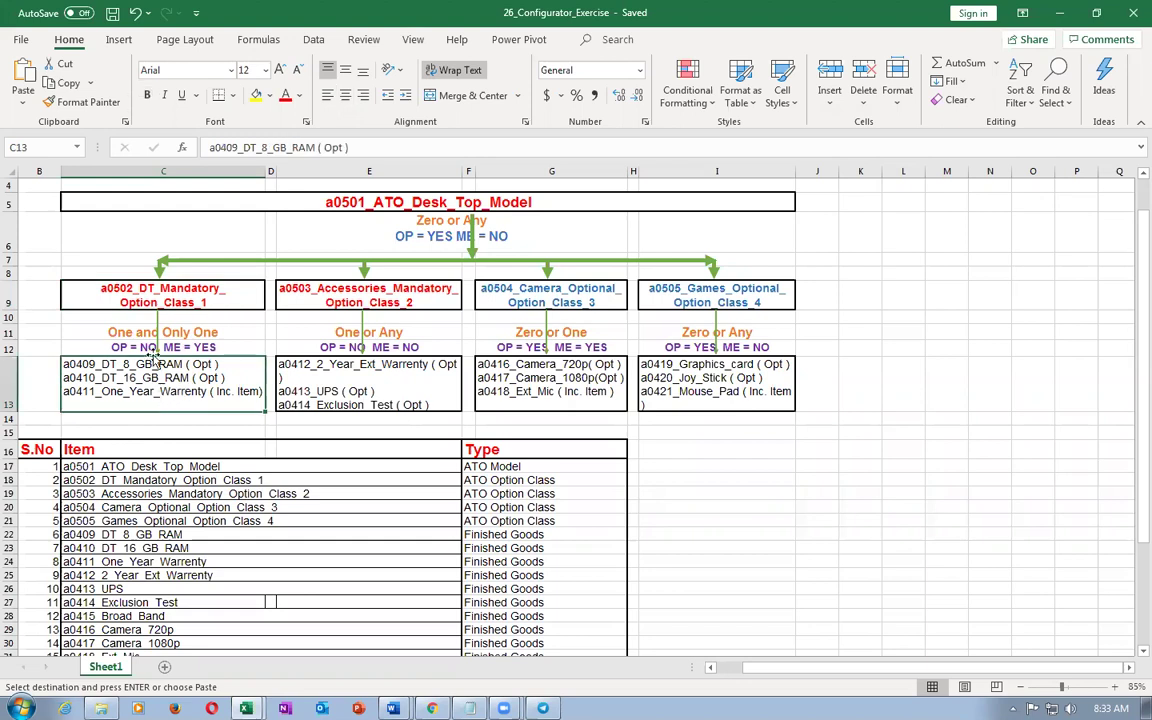
Copy the a0502_DT_Mandatory_Option_Class_1 item name from the workbook's item list and return to Oracle Cloud.
click(120, 482)
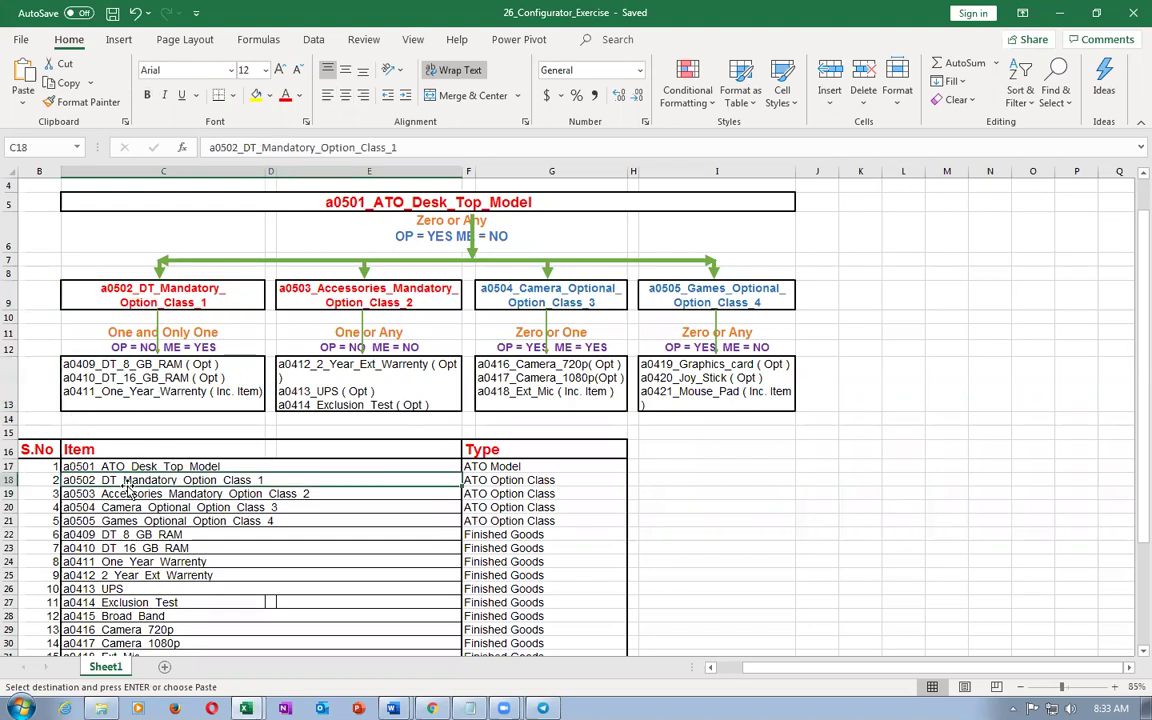
key(ctrl+c)
key(alt+Tab)
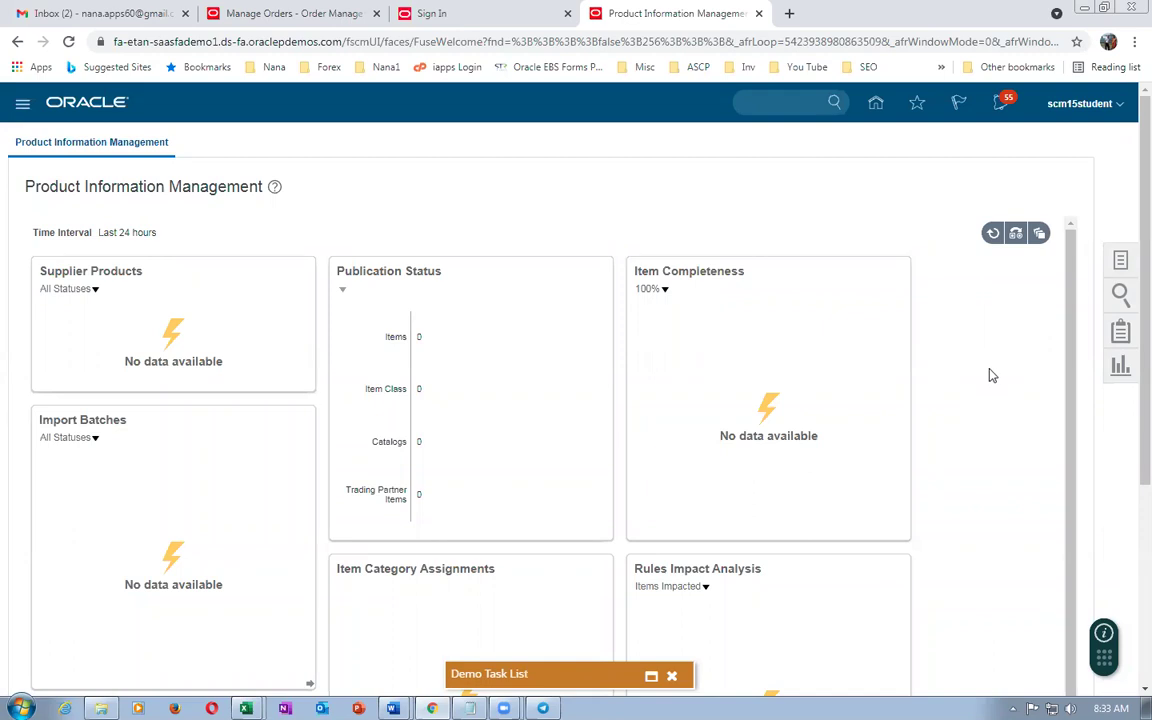
Go to Setup and Maintenance and open its task search page.
click(1076, 112)
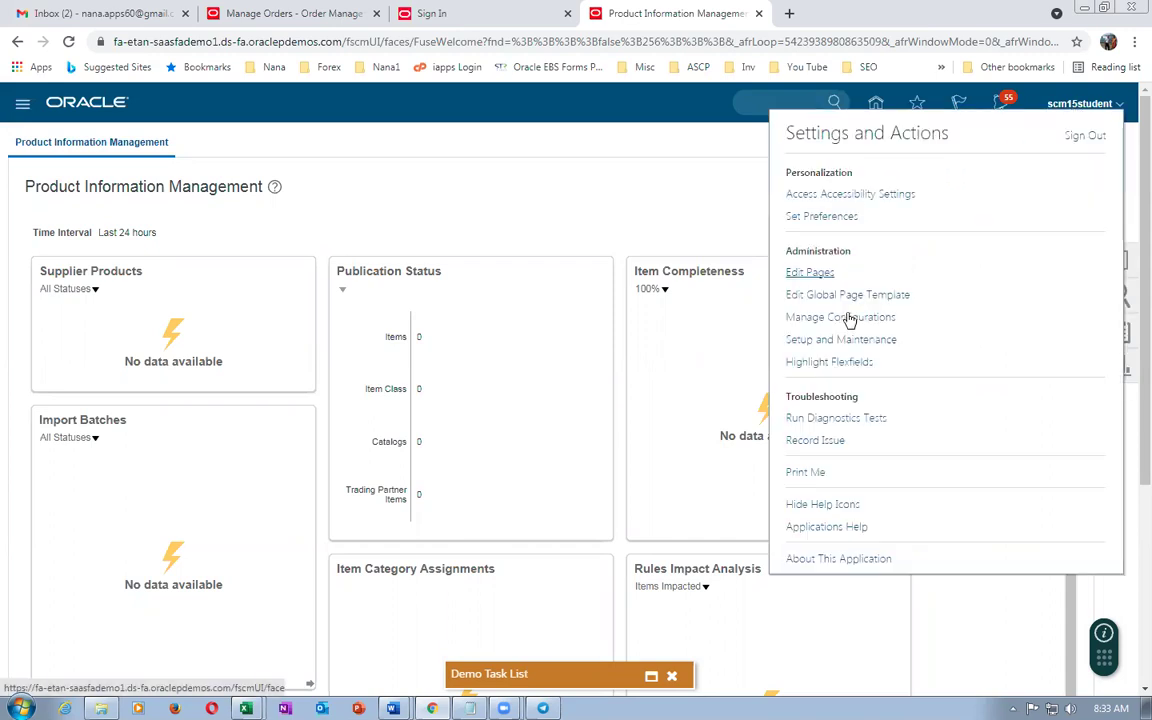
click(810, 340)
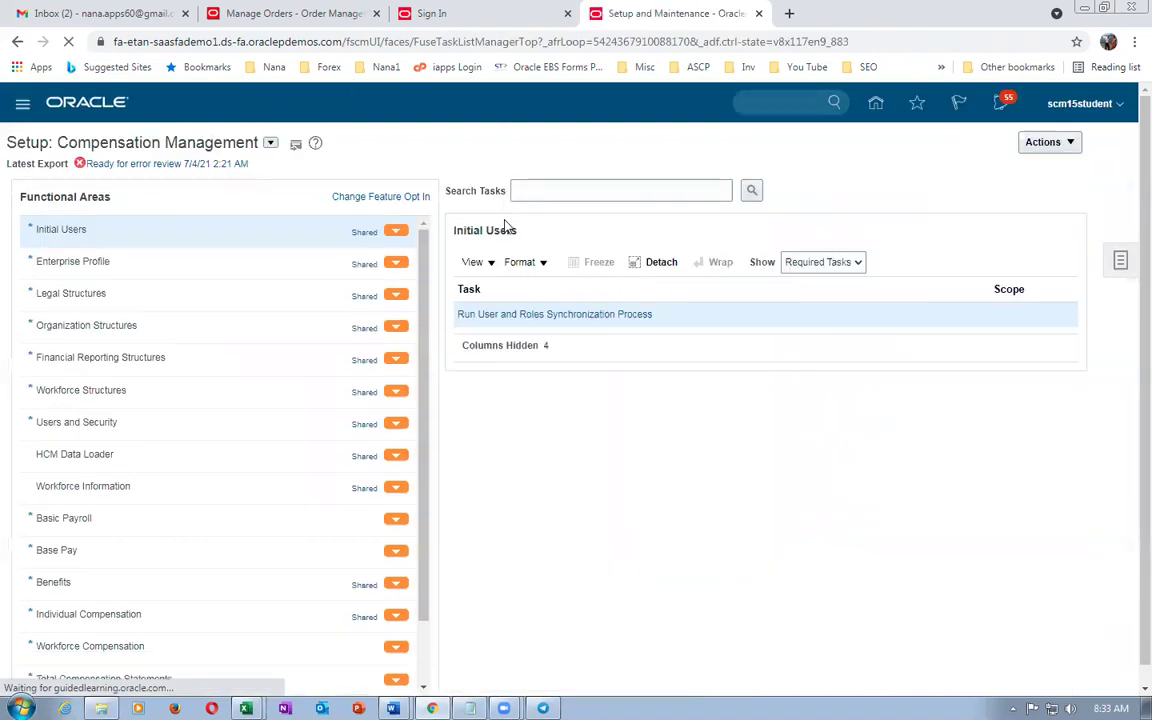
click(1120, 260)
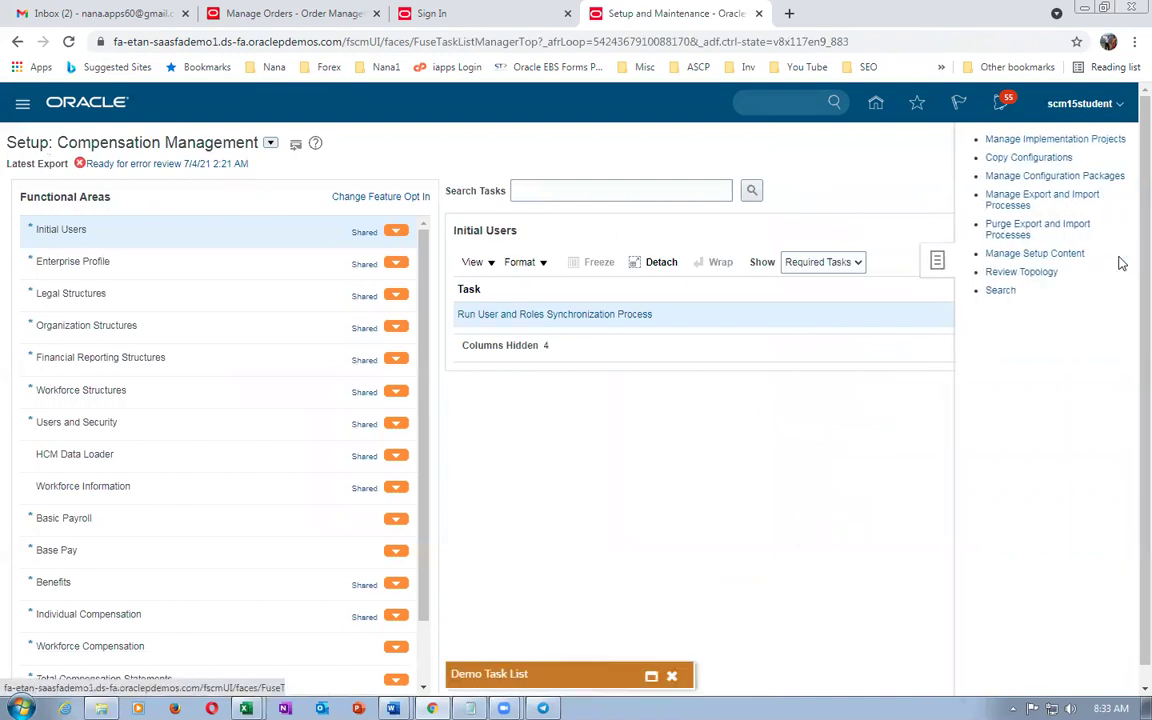
click(1001, 290)
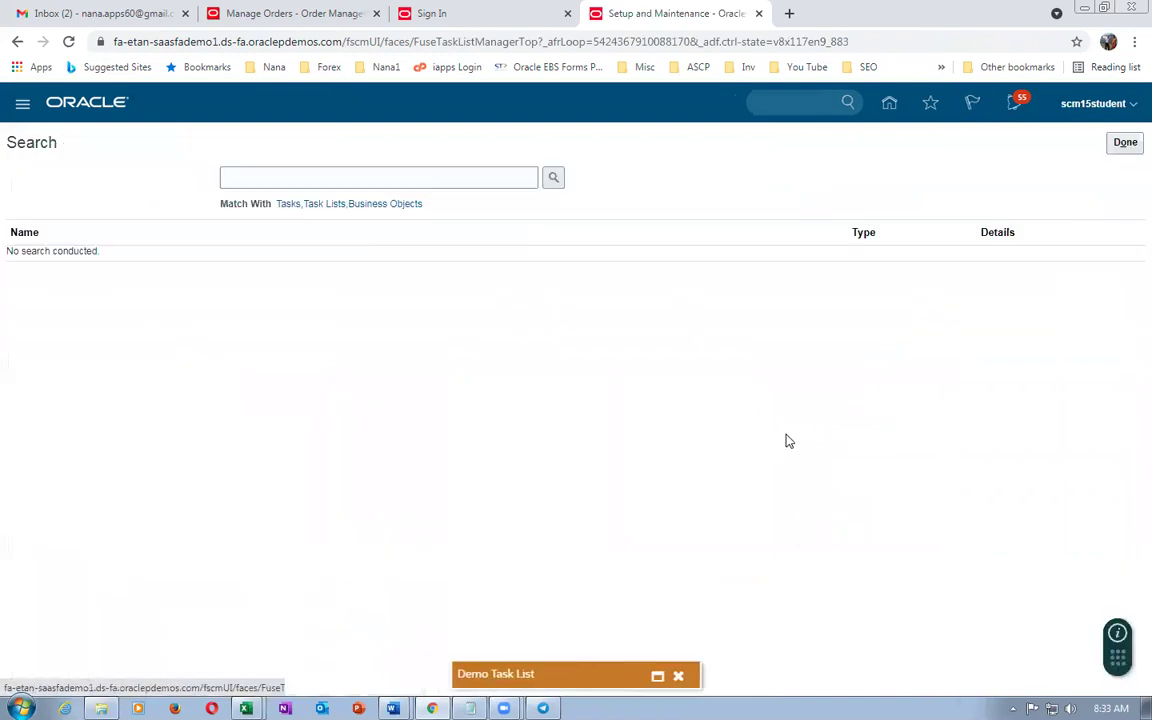
Search the setup tasks for man%item%class%, open Manage Item Classes and expand the Root Item Class.
click(369, 182)
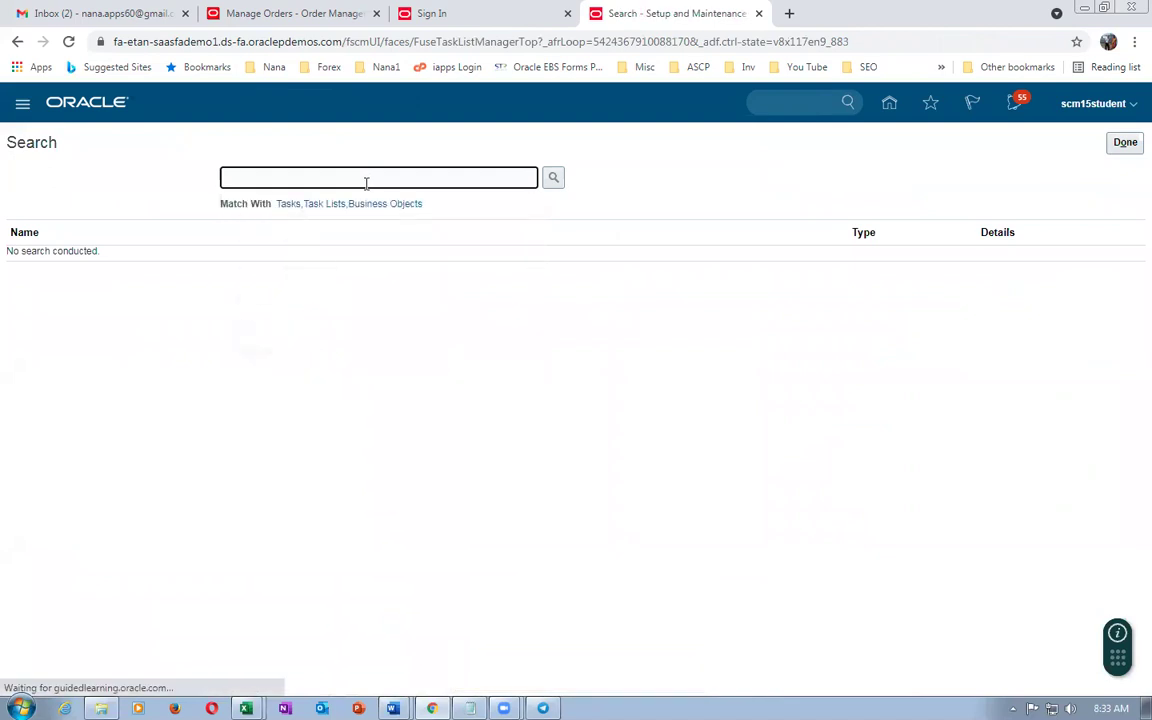
text(man)
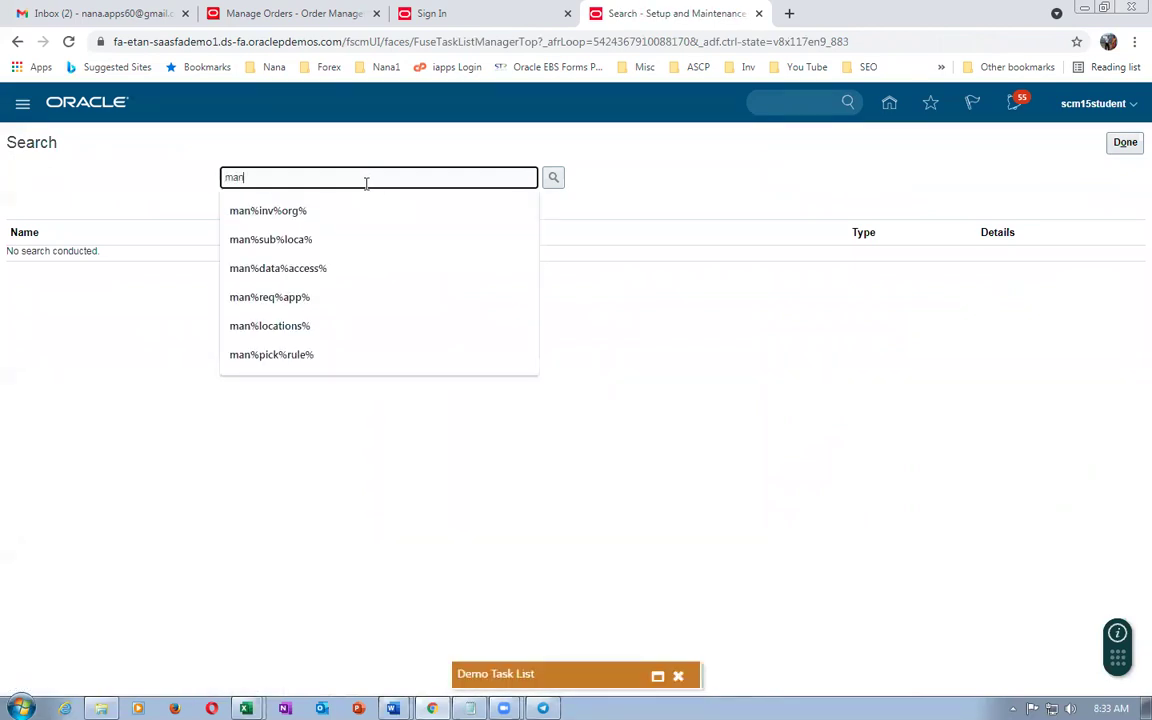
text(%ite)
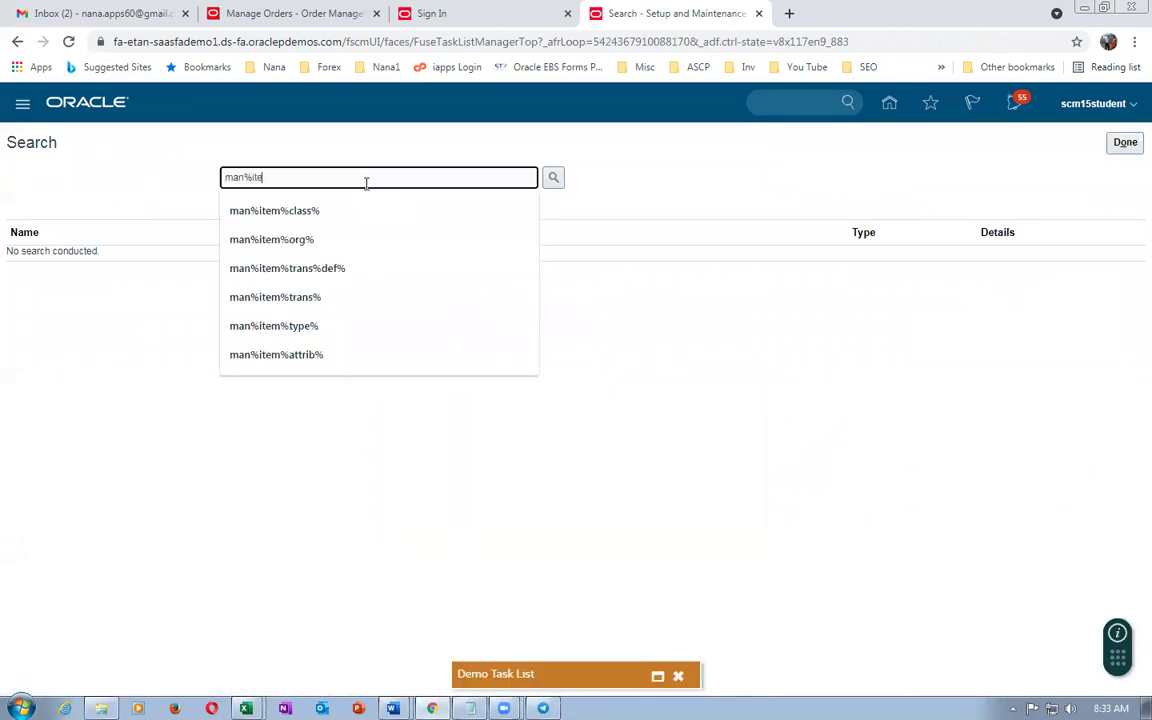
text(m%class%)
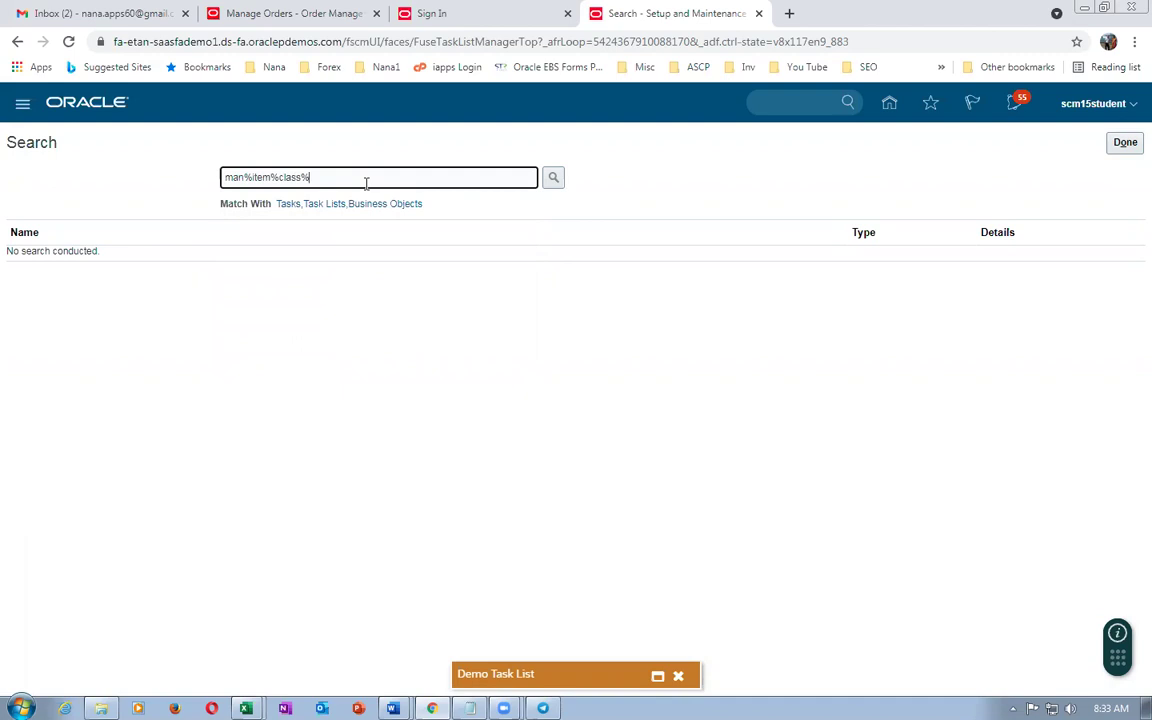
key(Return)
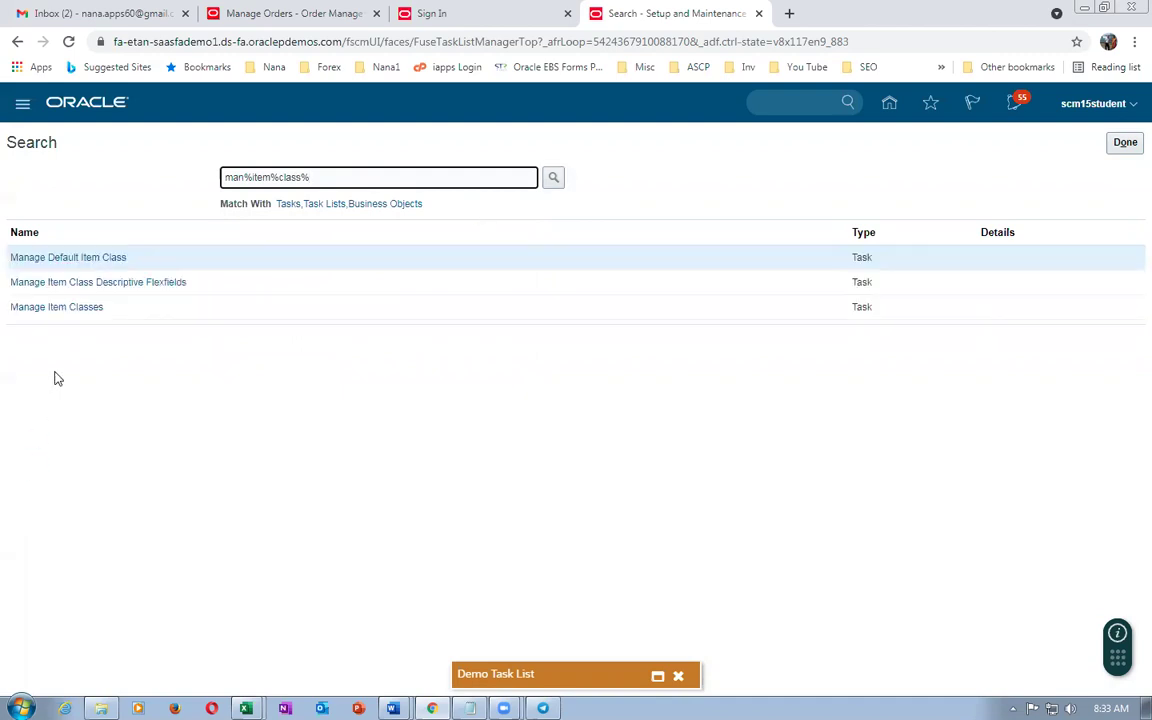
click(66, 307)
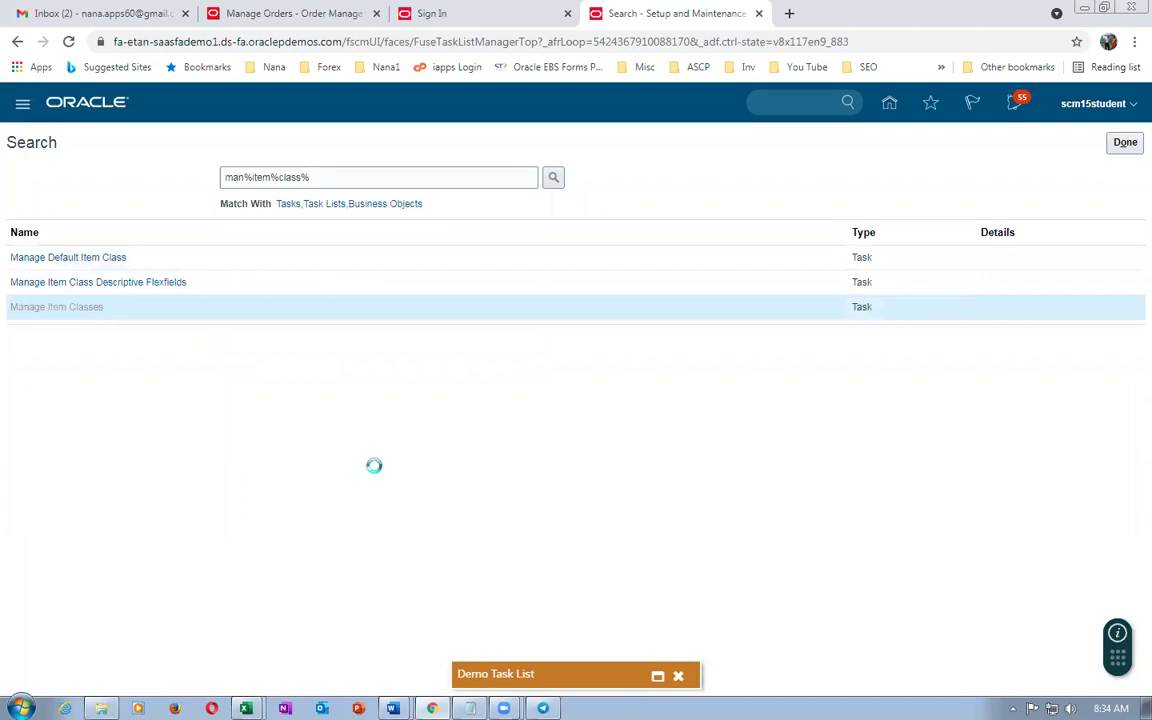
click(38, 456)
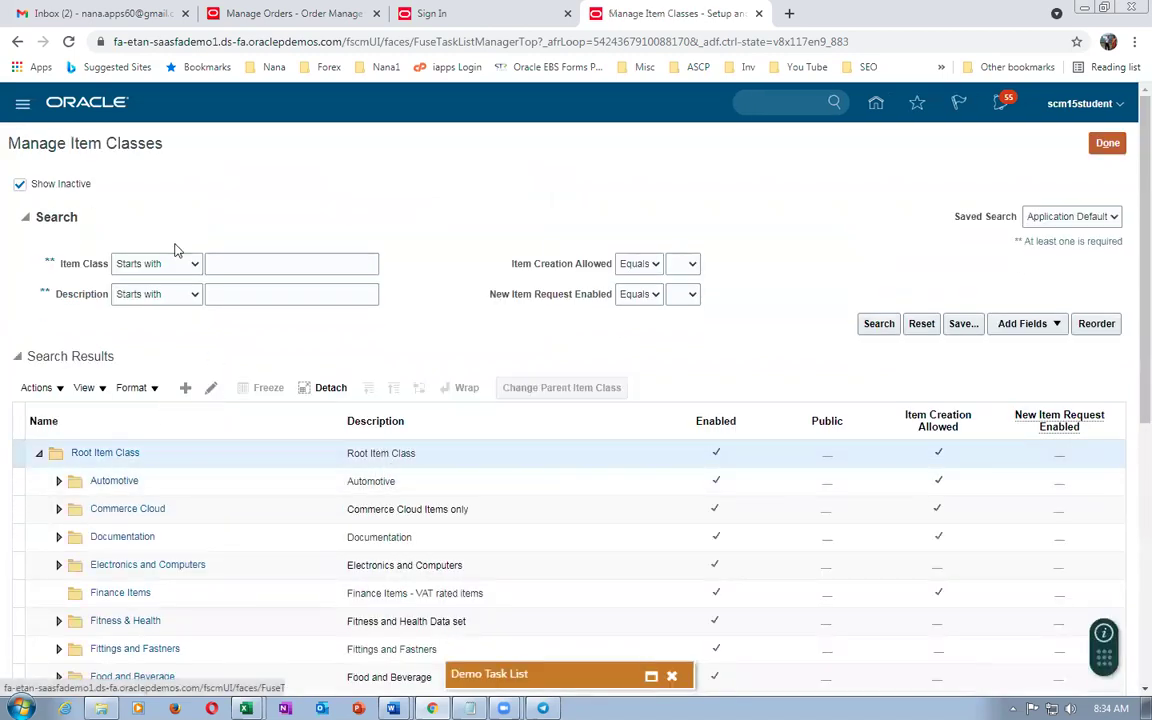
Open the Root Item Class for editing and look through its security assignments.
click(211, 388)
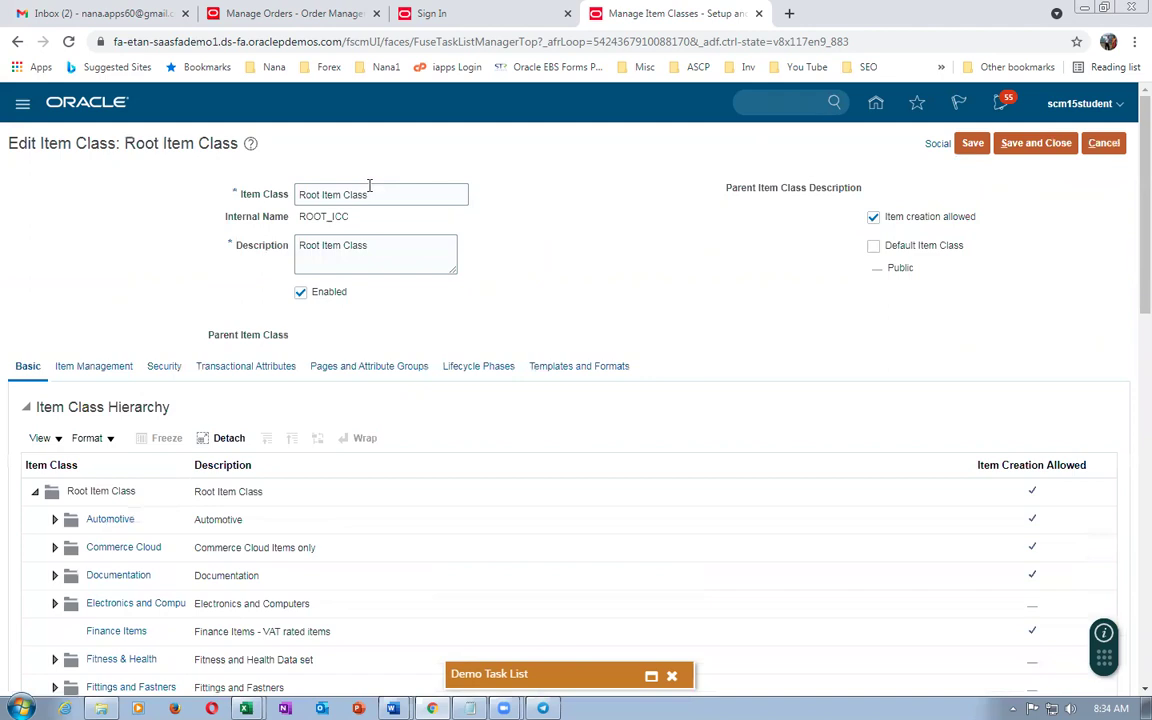
click(160, 366)
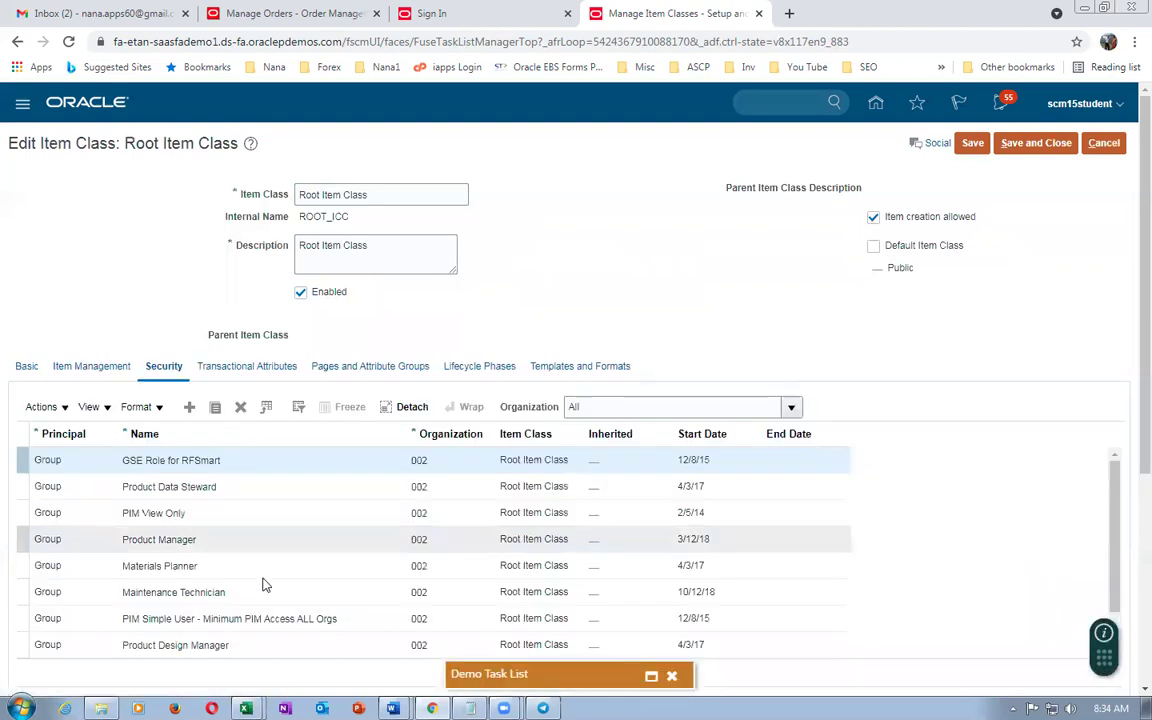
scroll(257, 586, down, 3)
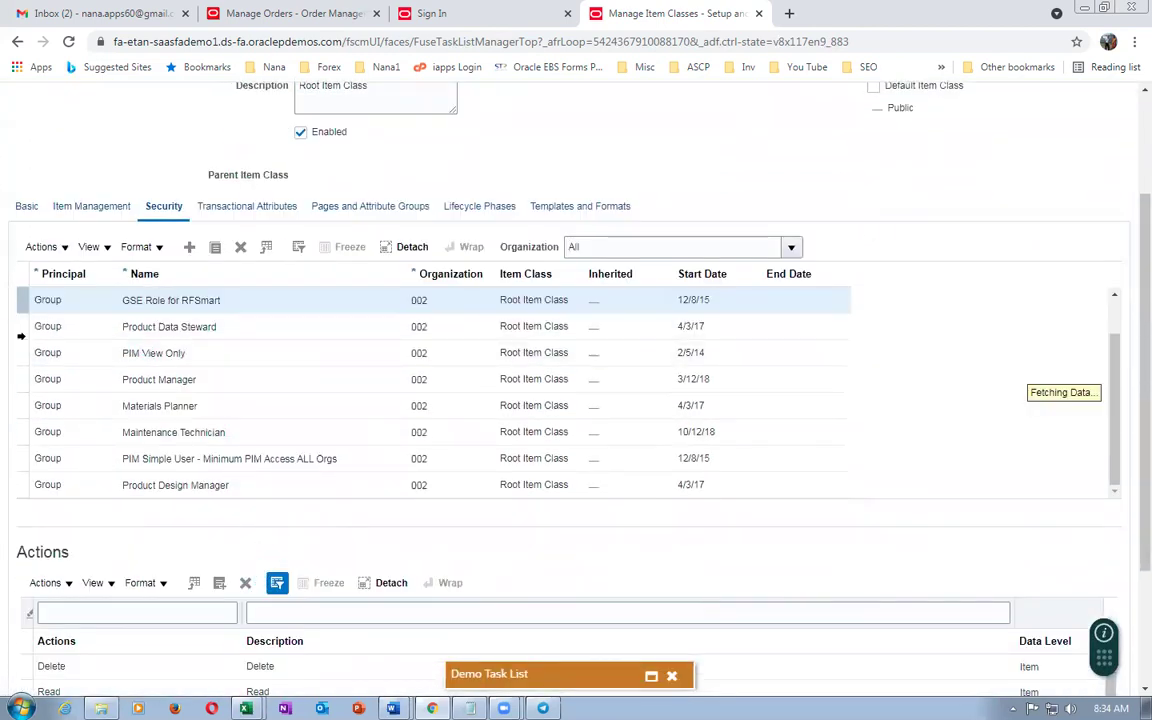
scroll(180, 255, down, 1)
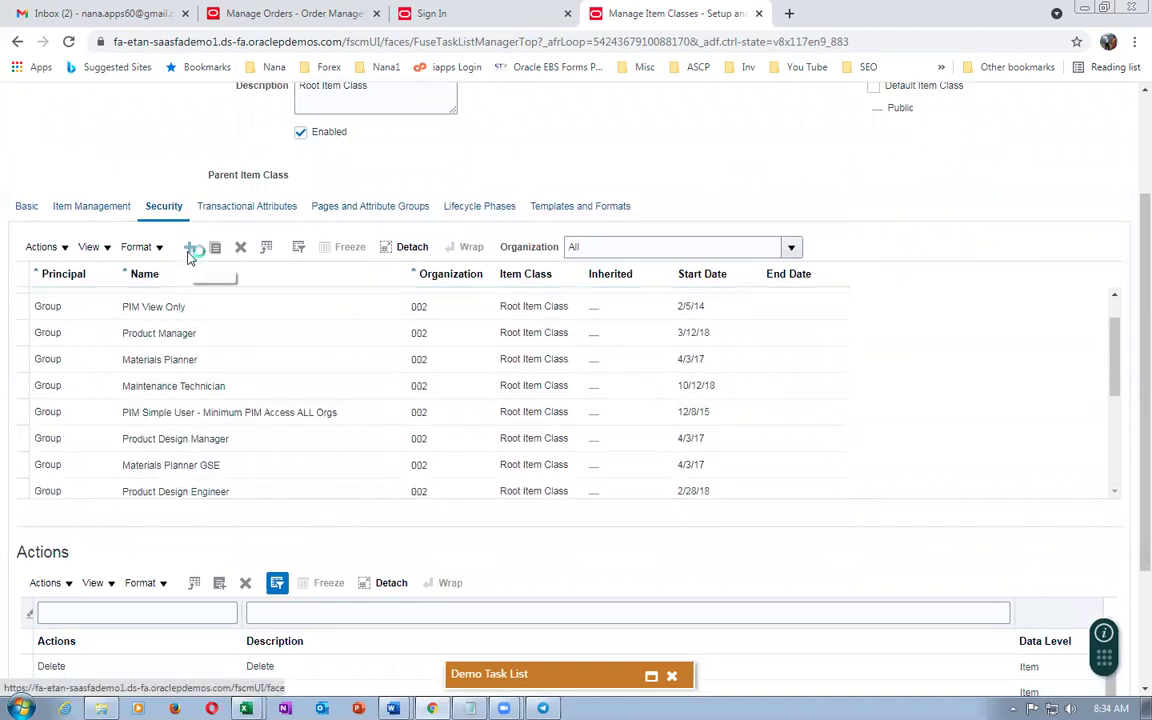
Add a security entry for the group Product Data Steward, choosing the role whose code starts with ORA_EGI_PRODUCT_DATA_STEW.
click(189, 248)
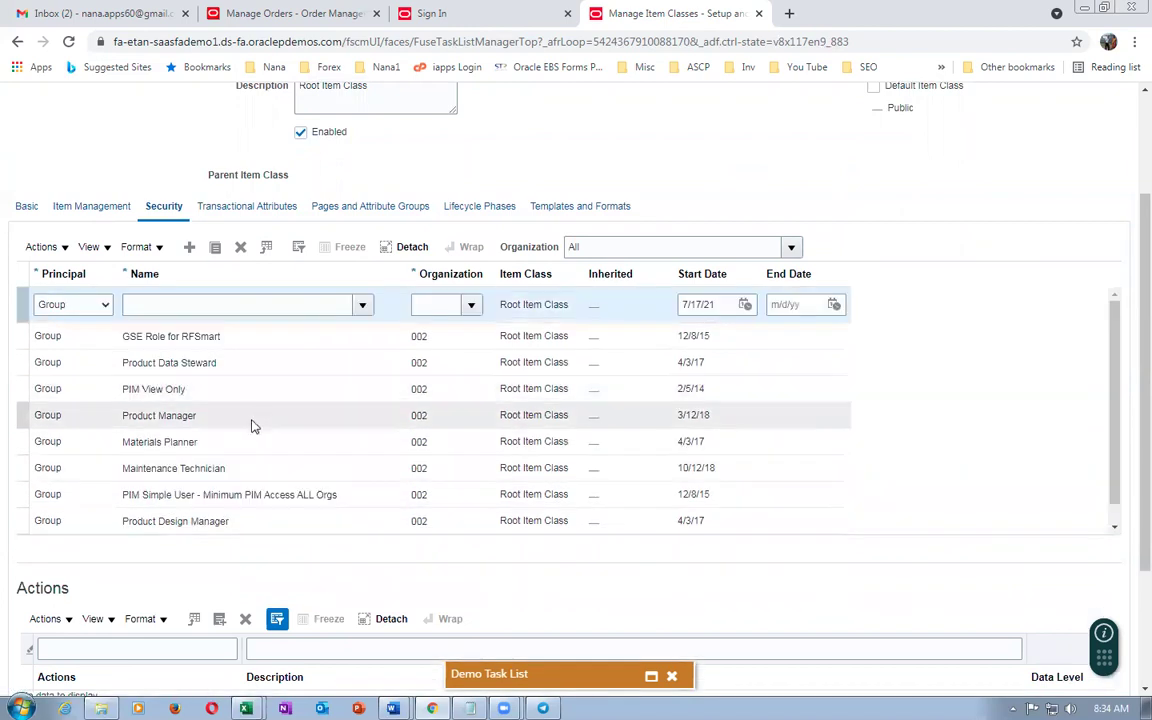
click(164, 306)
text(Pro)
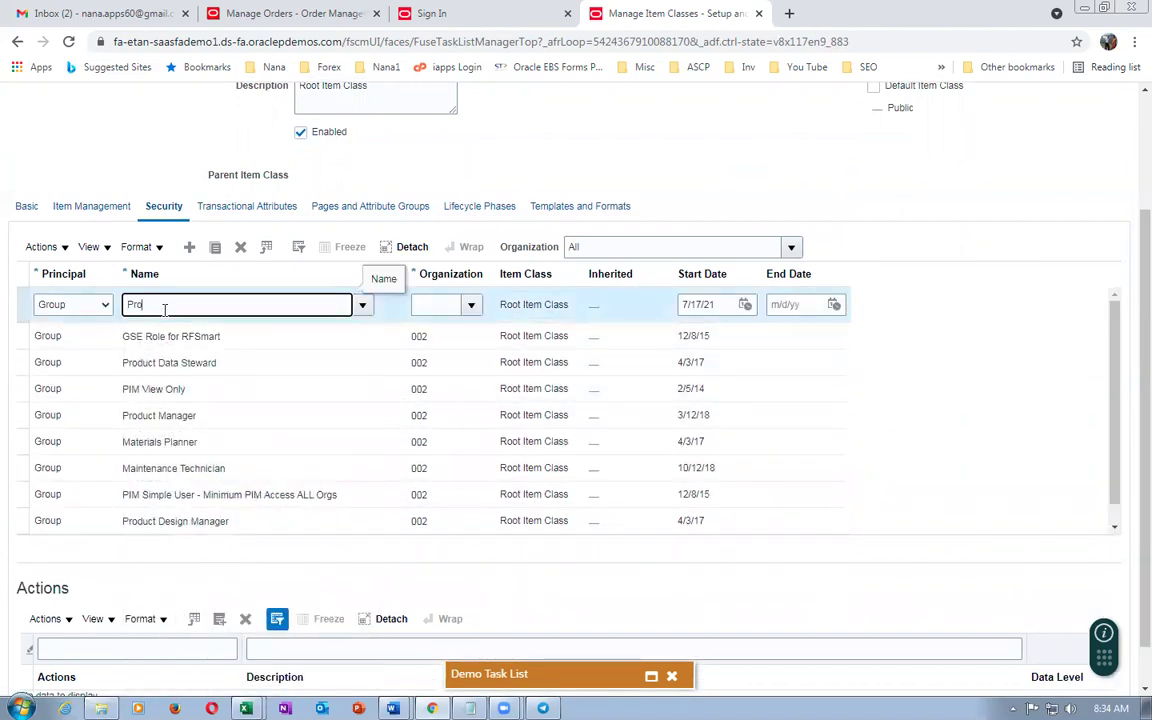
text(duct Data Steward)
key(Tab)
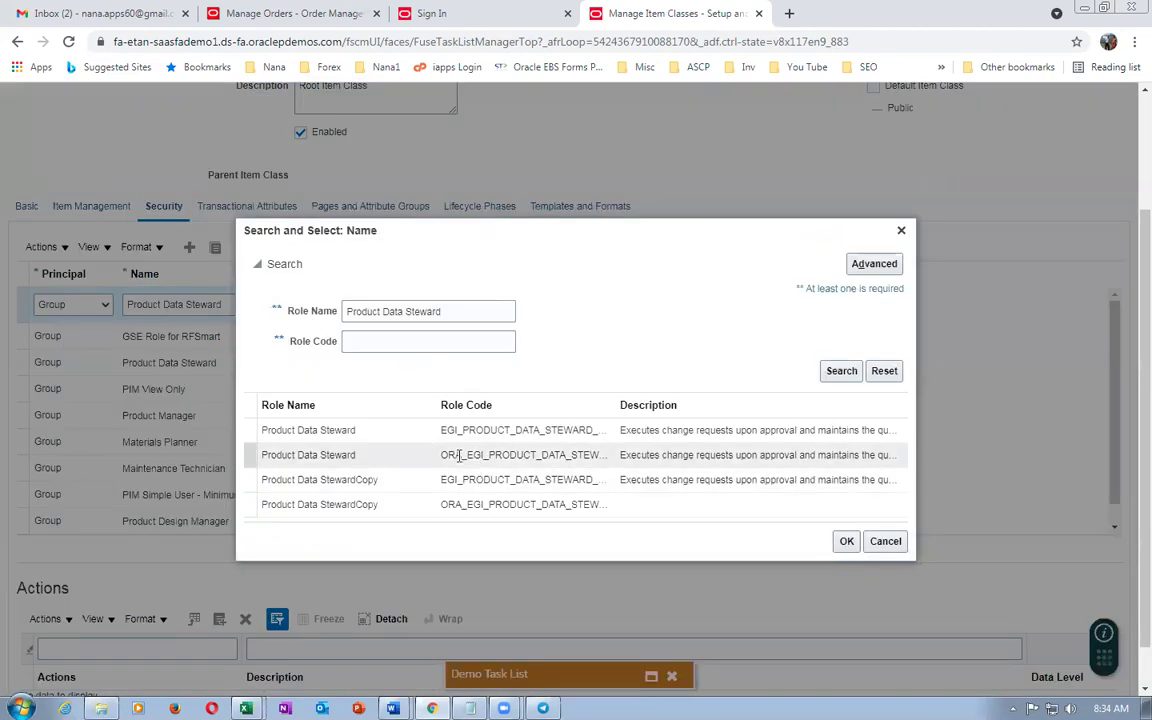
click(243, 453)
click(850, 543)
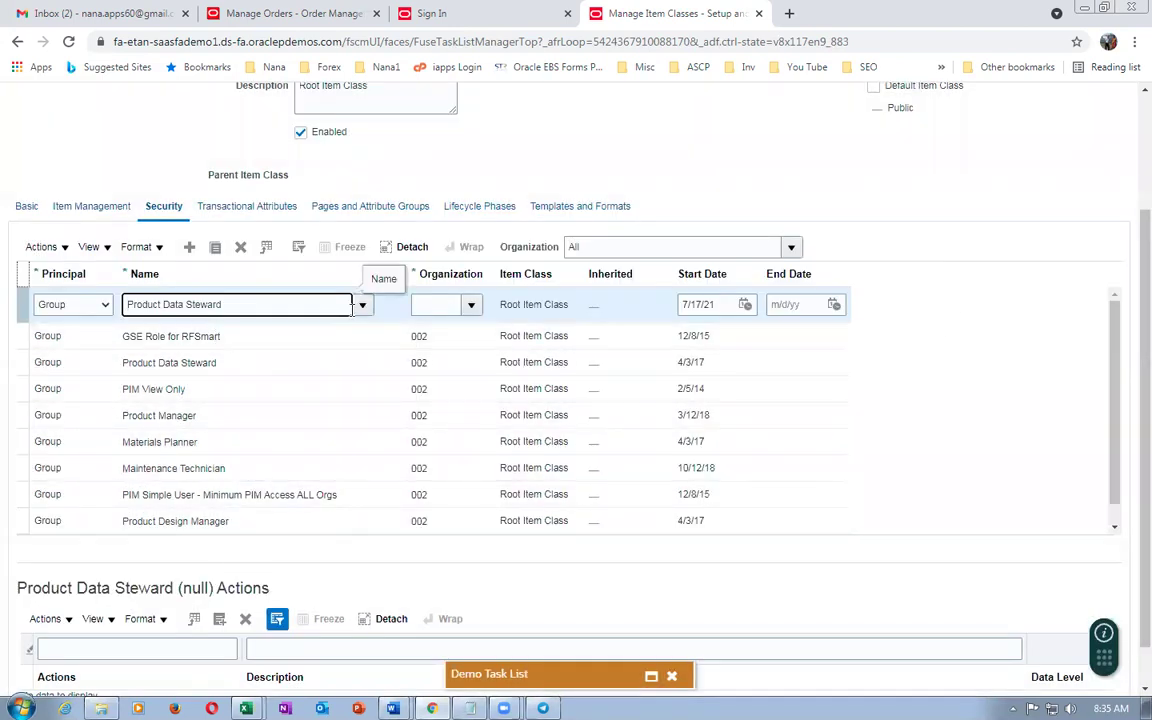
Set the new Product Data Steward entry's organization to C011 and save the Root Item Class.
click(436, 304)
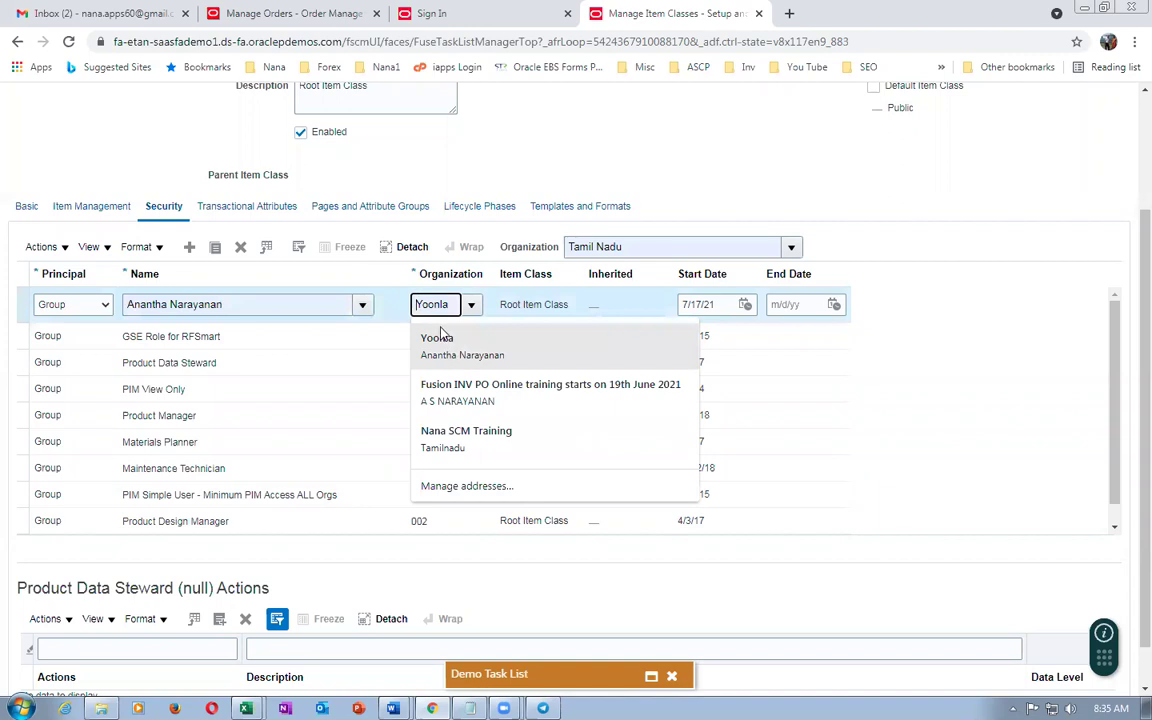
text(c011)
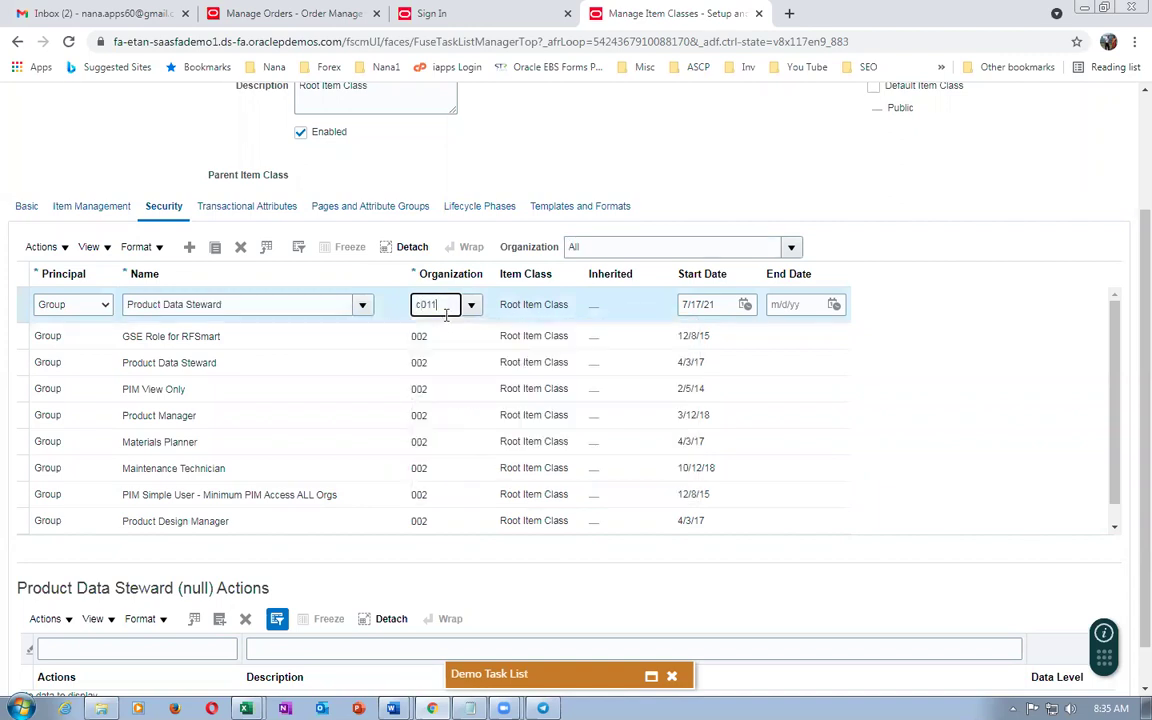
key(Tab)
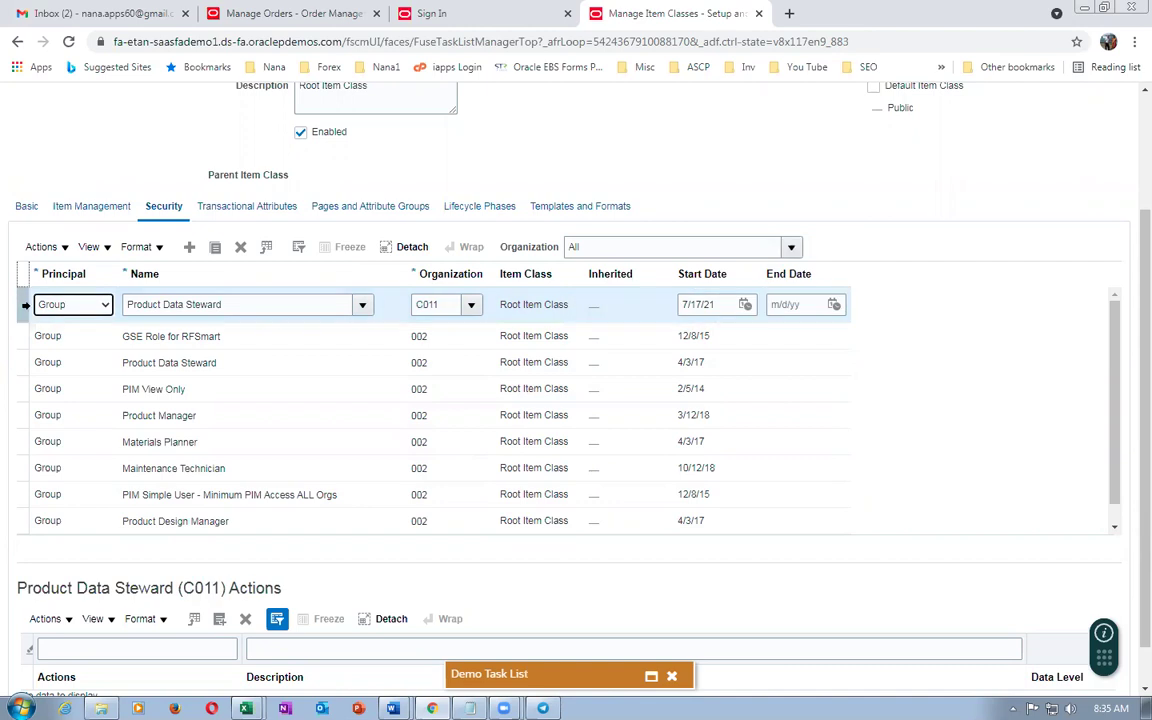
scroll(1126, 324, up, 3)
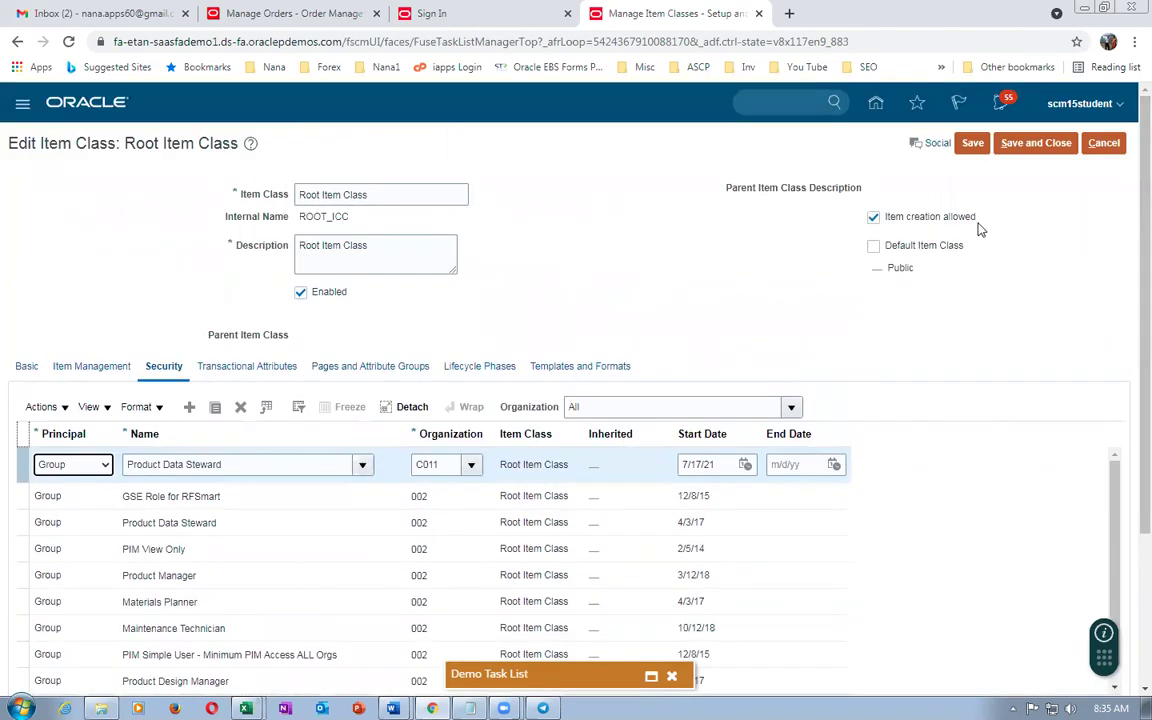
click(973, 144)
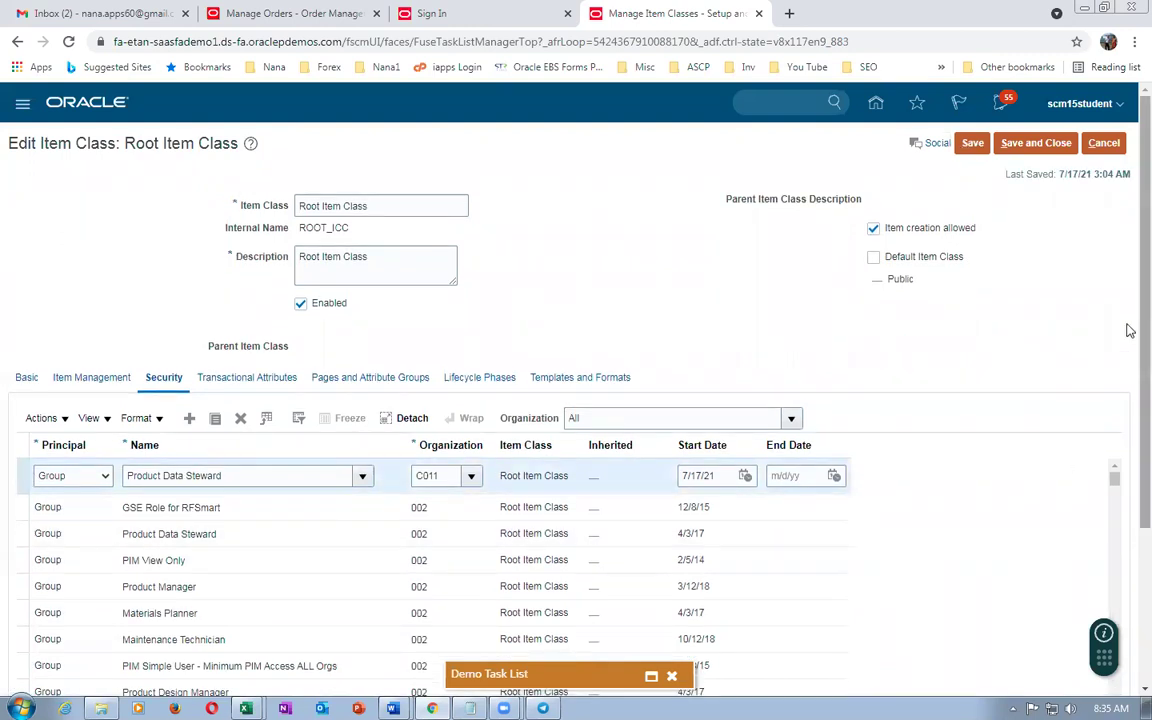
Examine the new Product Data Steward entry for C011, its role and organization fields, and the actions list below it.
scroll(1127, 360, down, 1)
scroll(1127, 373, down, 3)
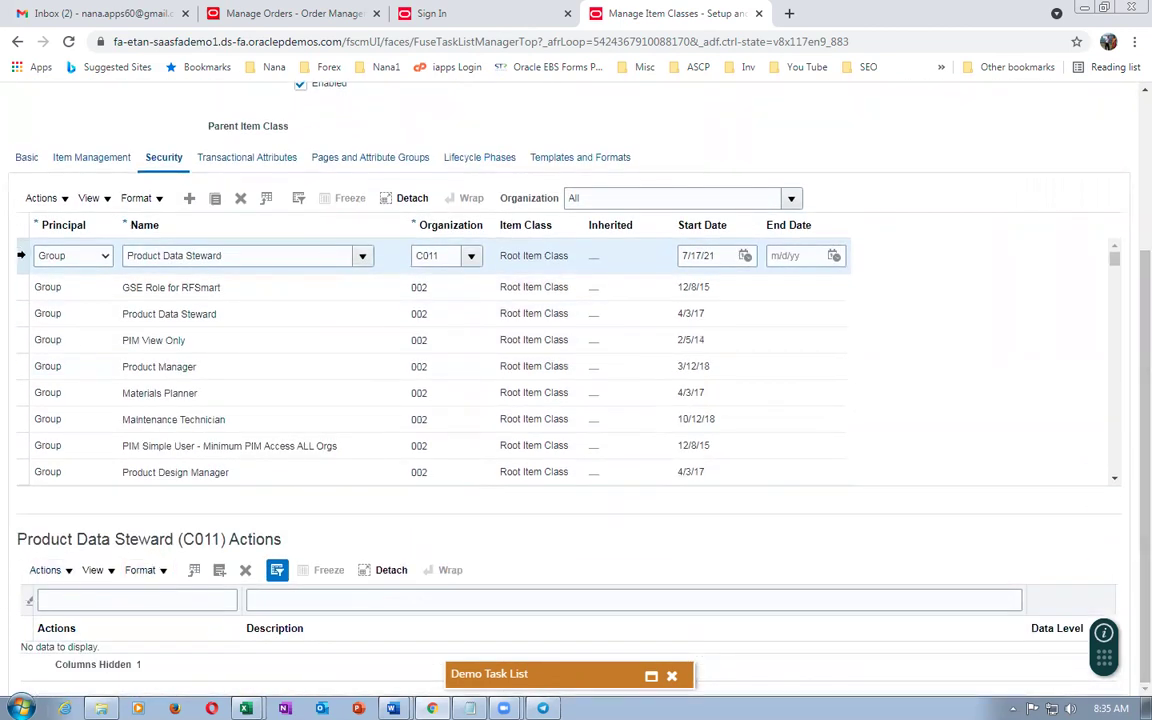
click(50, 570)
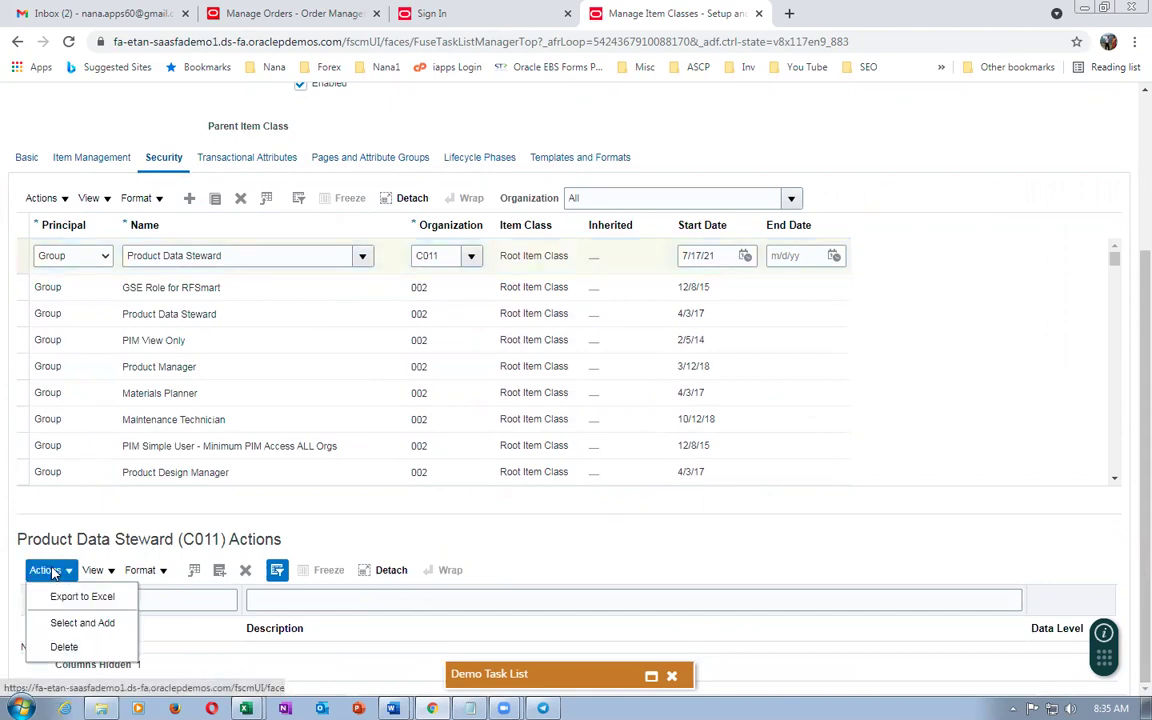
click(18, 248)
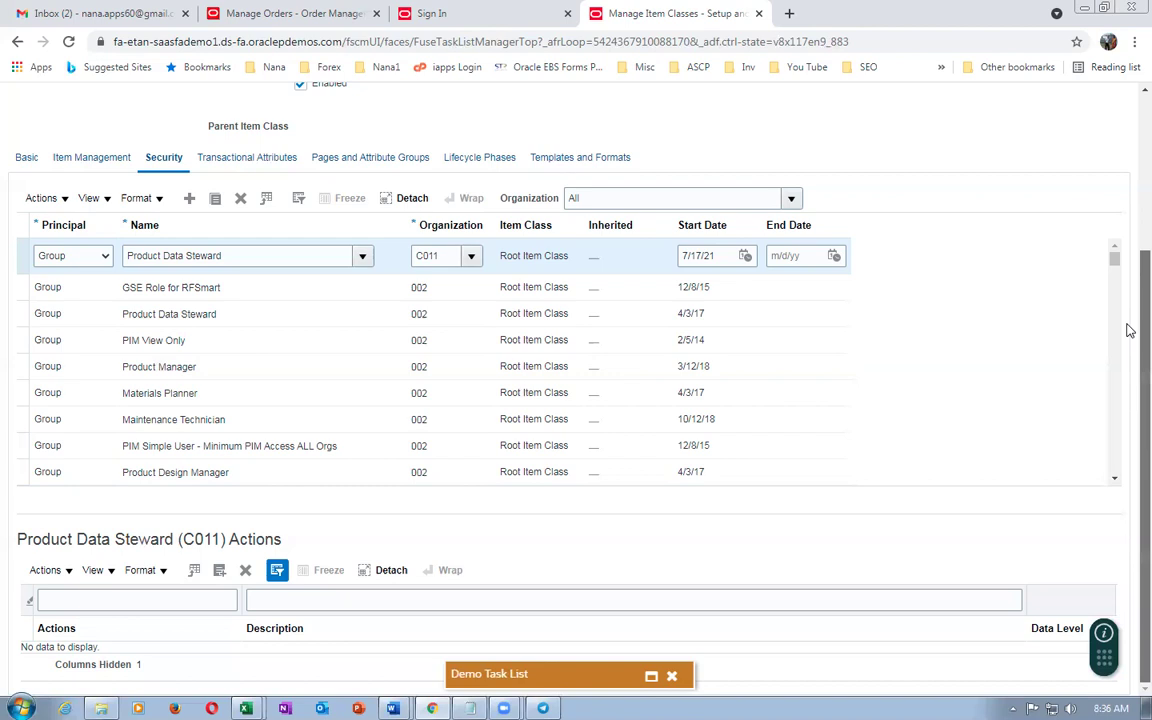
mouse_move(1131, 321)
mouse_down()
mouse_move(1129, 275)
mouse_move(1126, 337)
mouse_up()
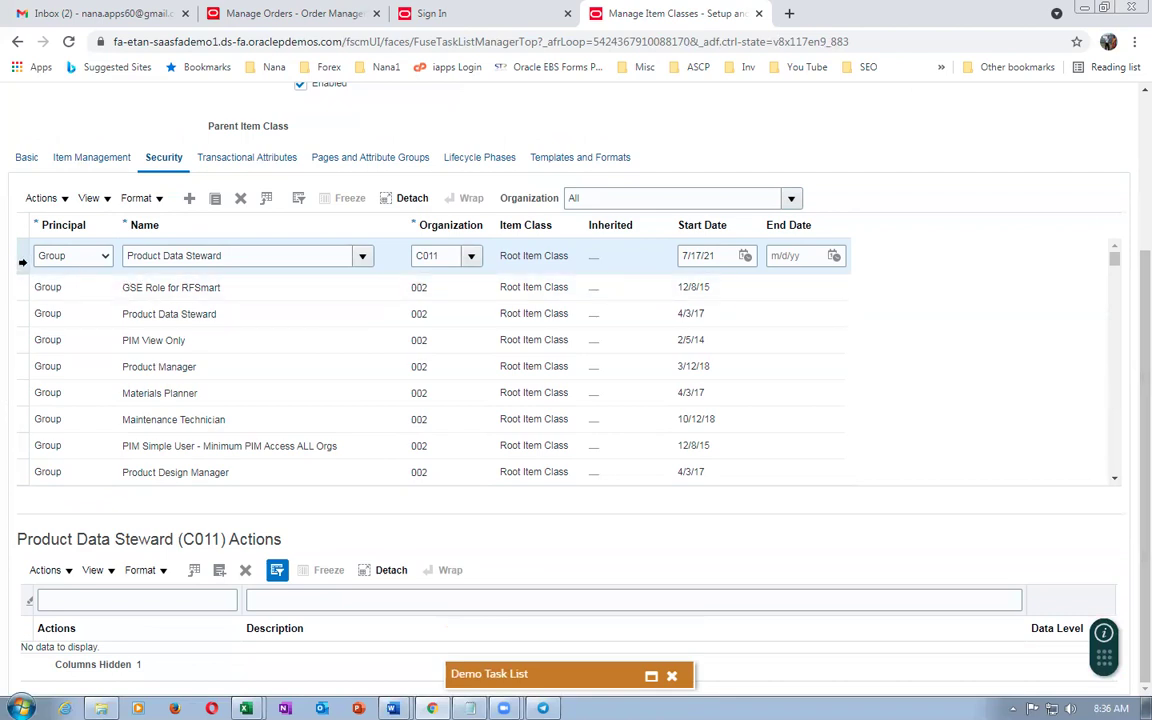
click(446, 255)
drag(446, 255, 419, 256)
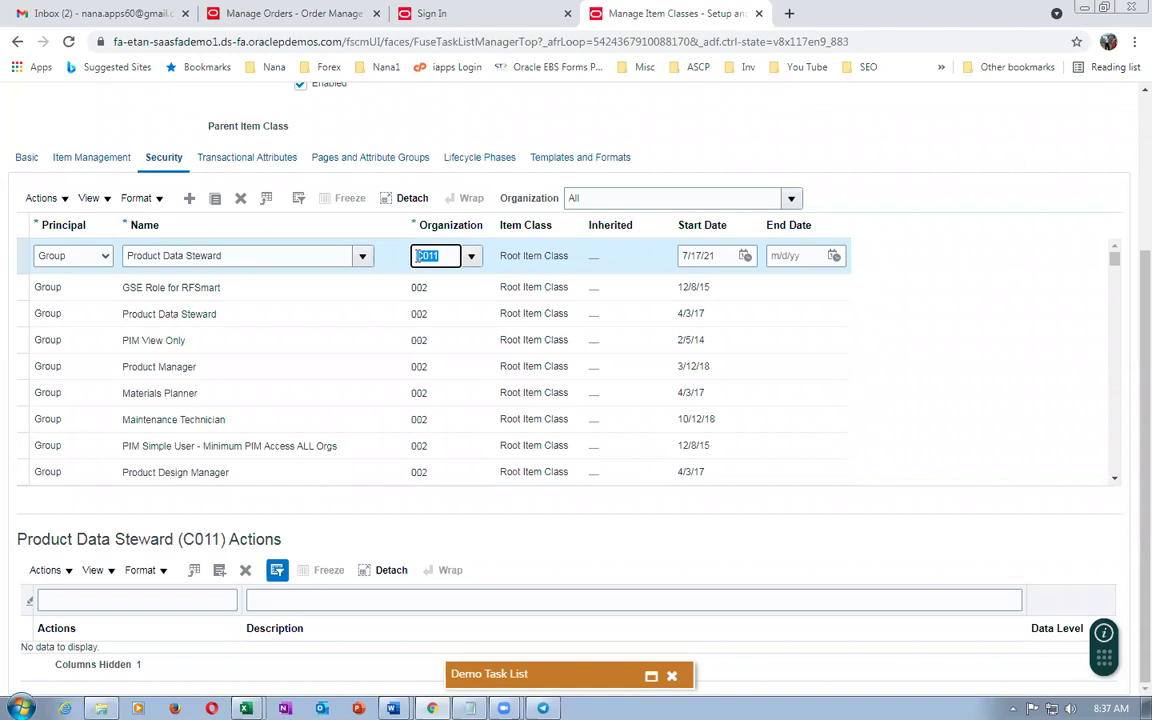
click(441, 257)
click(237, 256)
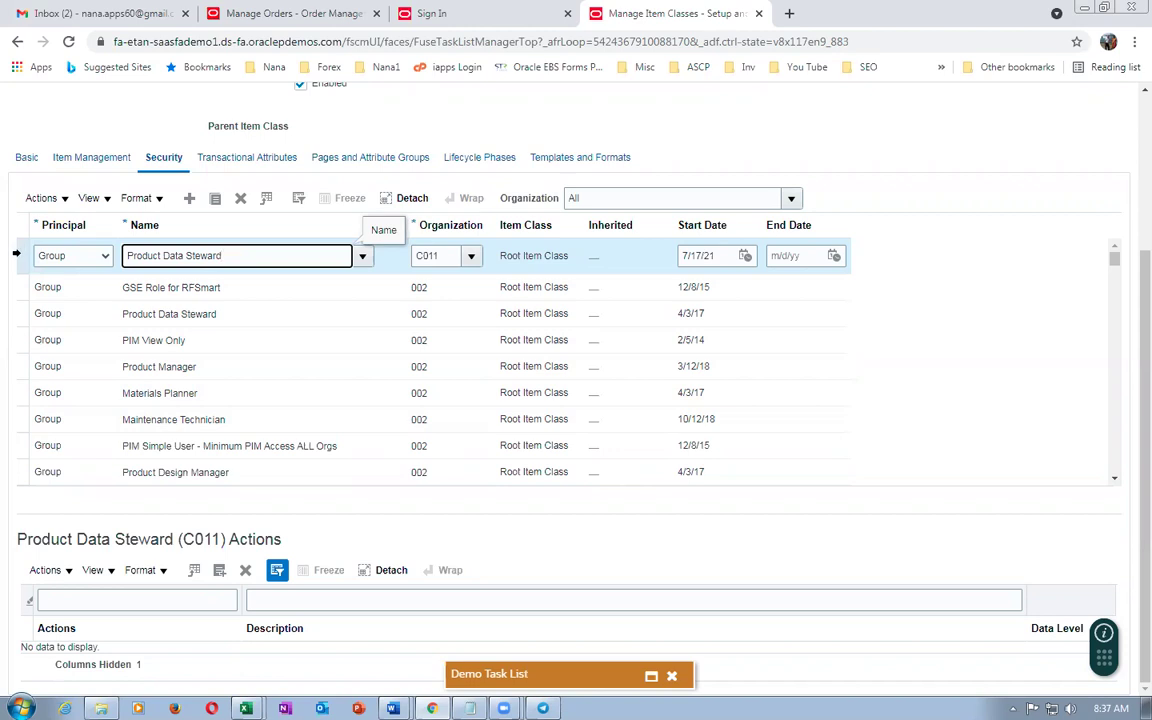
click(16, 227)
click(33, 258)
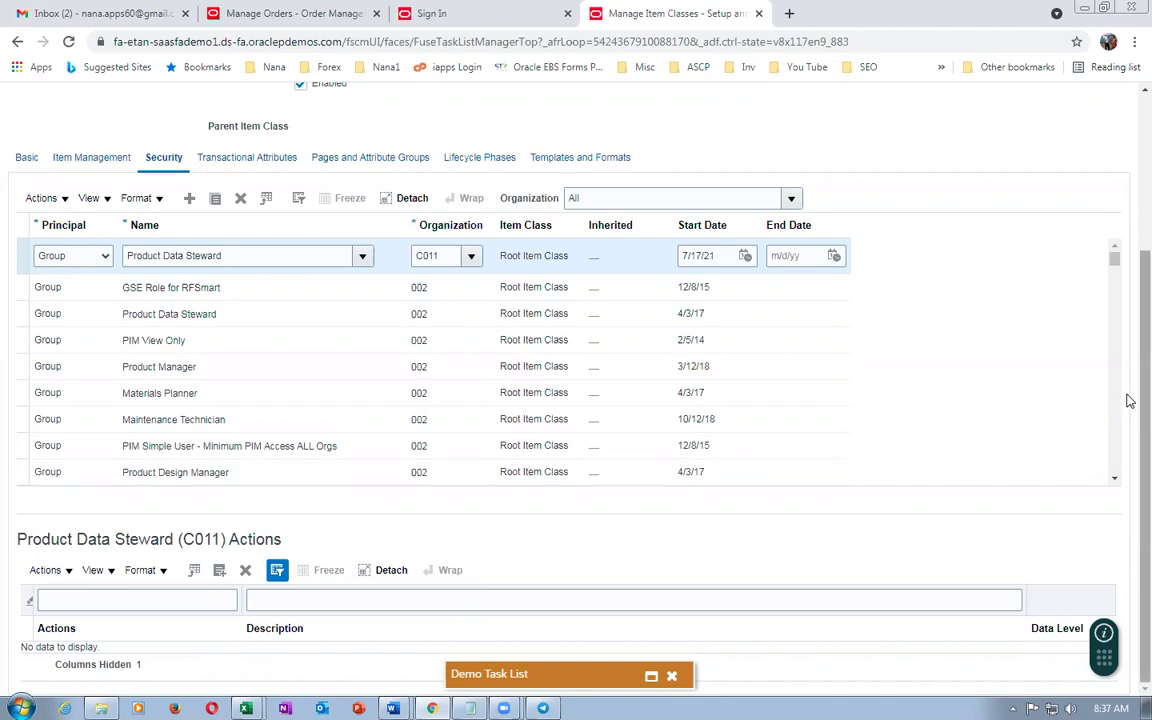
Run an unfiltered search of the available actions and add all of them to the Product Data Steward entry for C011.
click(45, 570)
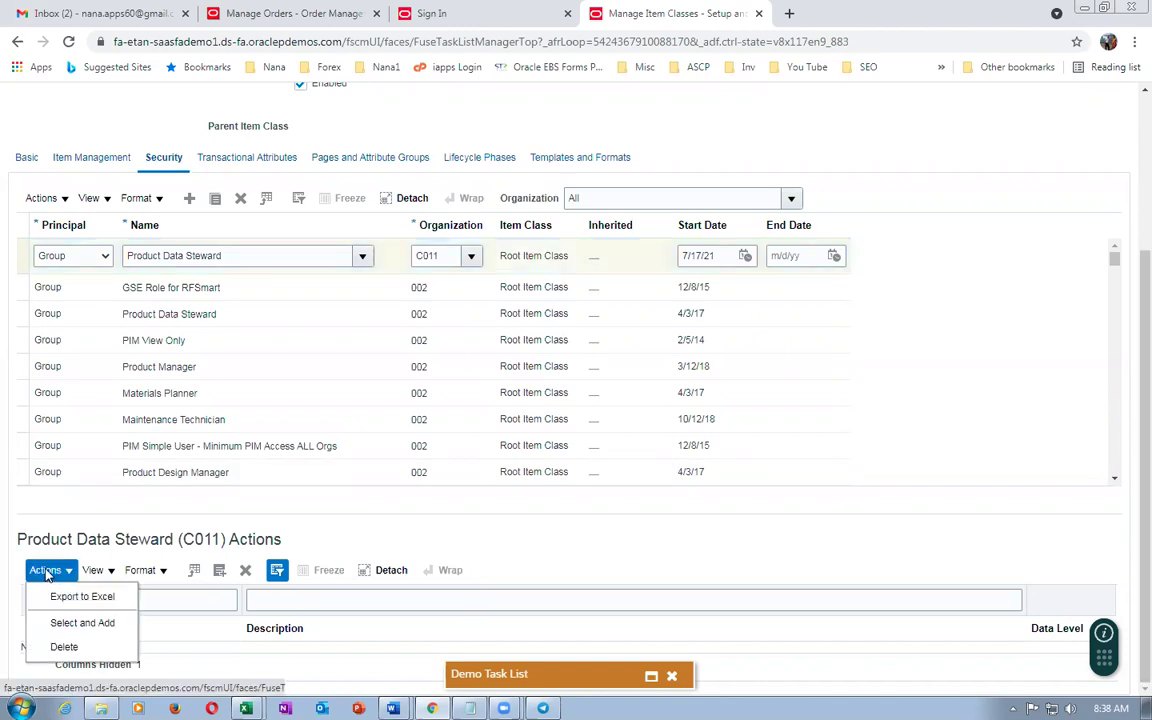
click(59, 624)
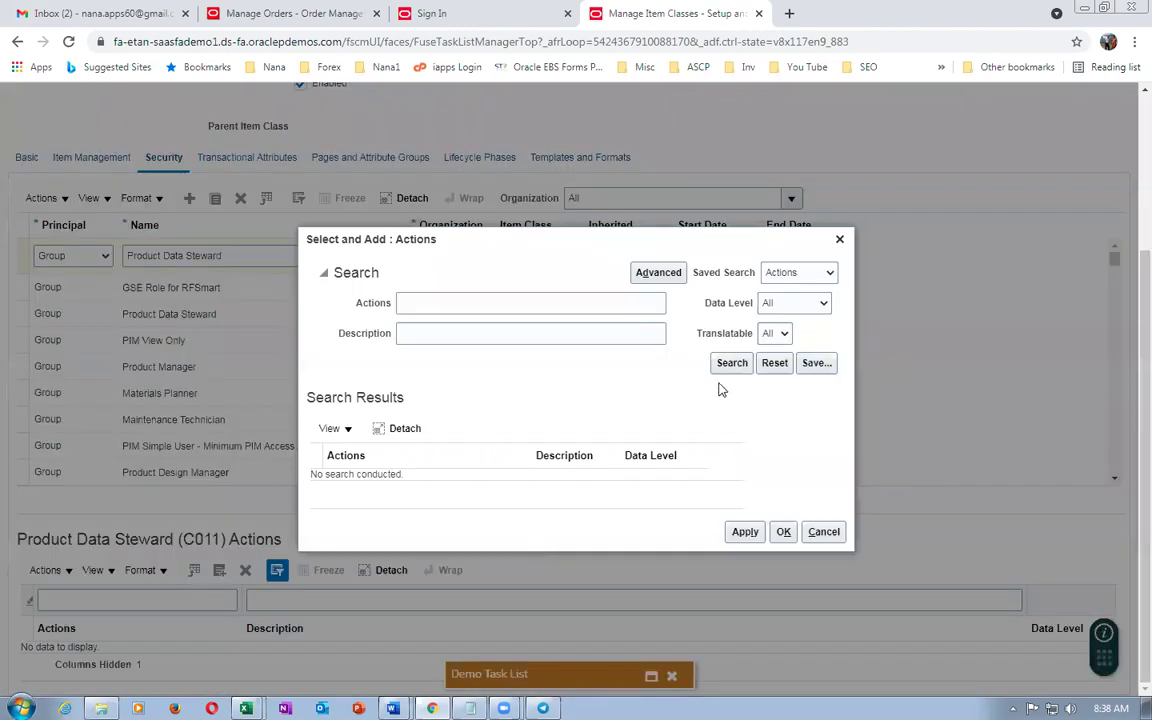
click(731, 368)
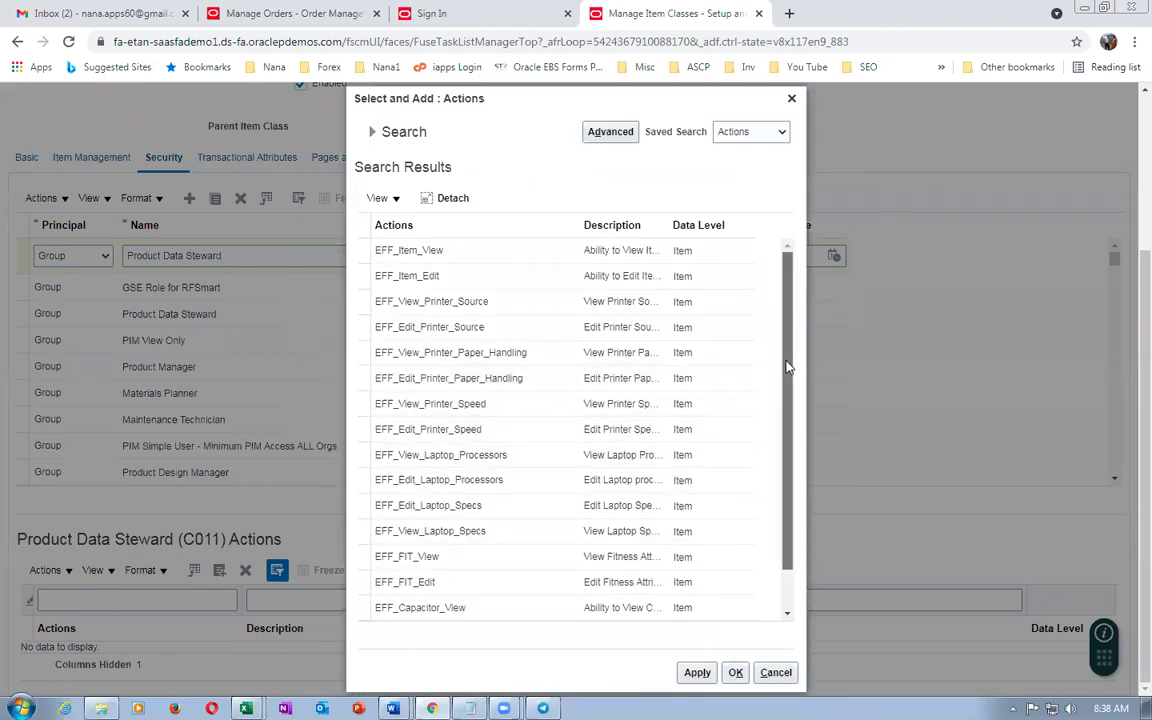
drag(789, 360, 797, 434)
drag(792, 388, 790, 572)
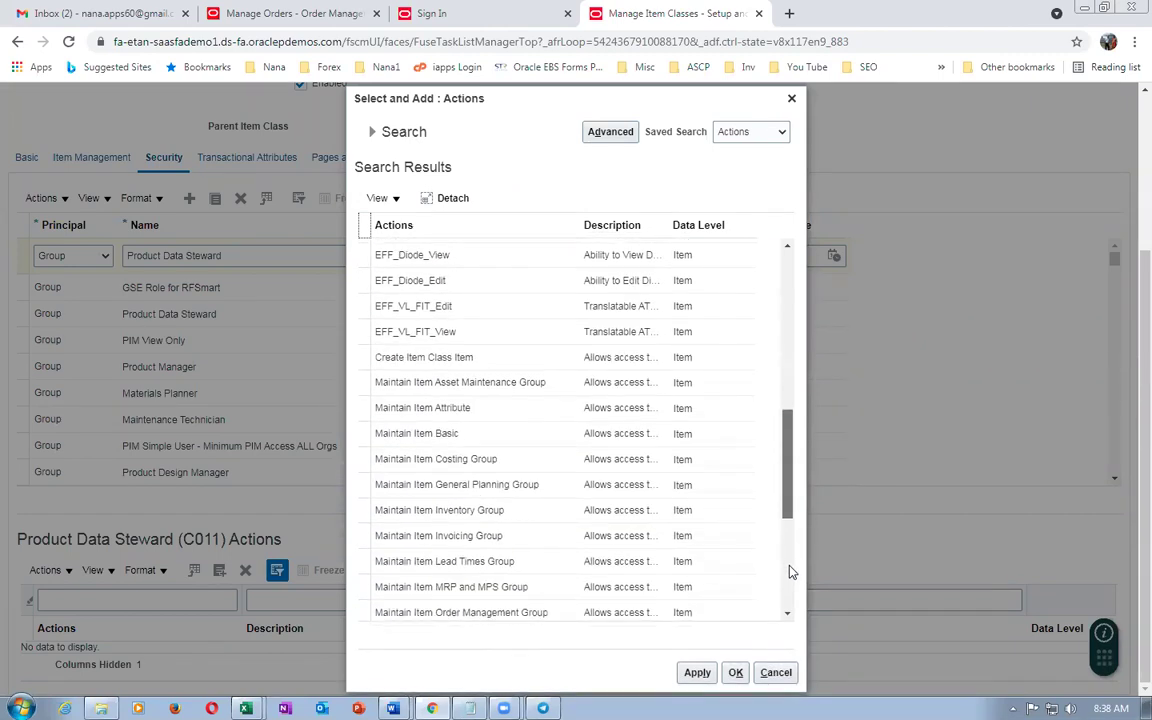
scroll(790, 572, up, 10)
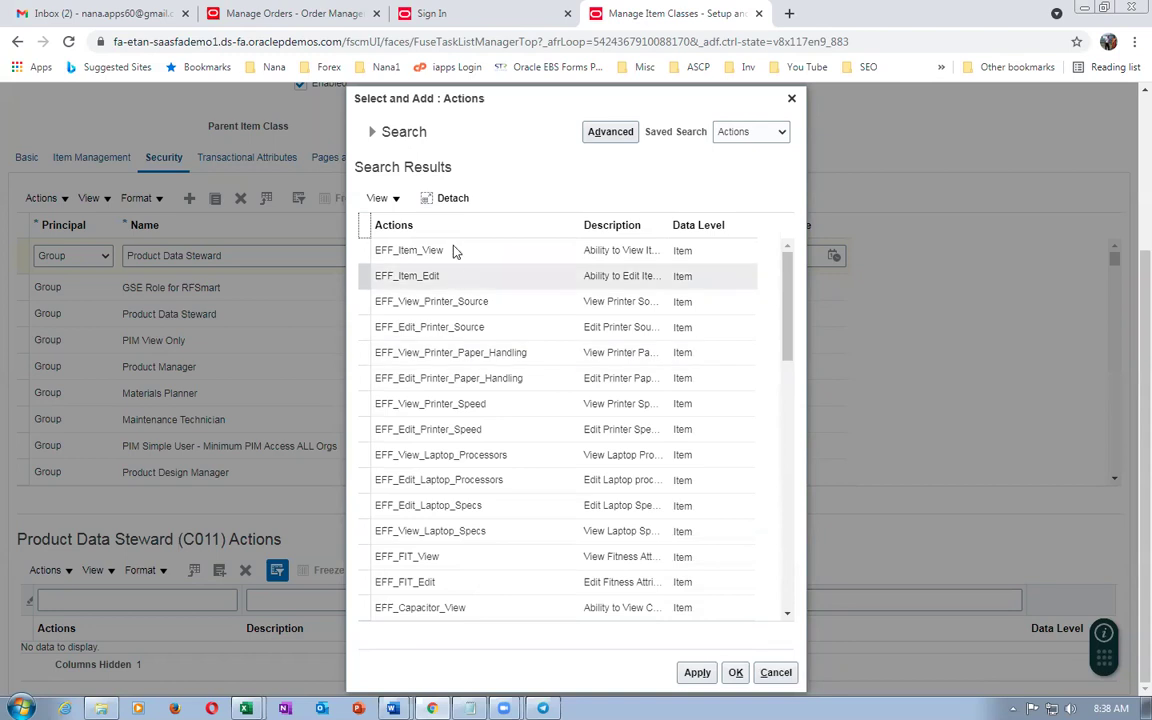
click(364, 230)
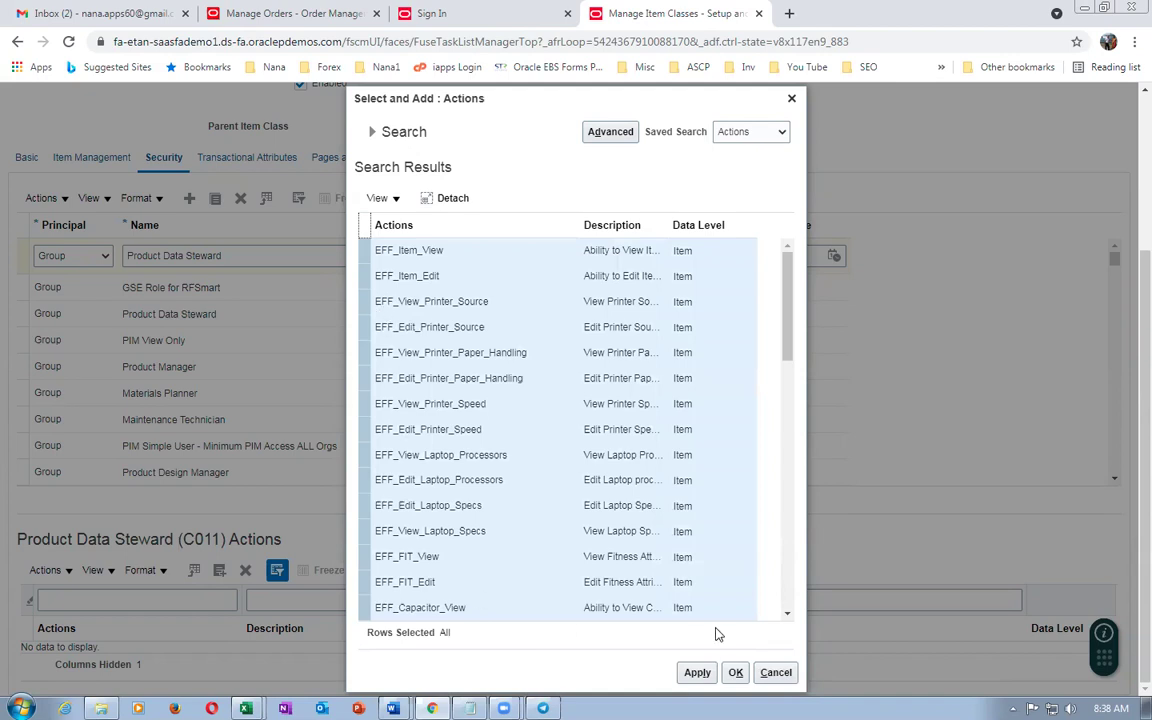
click(697, 672)
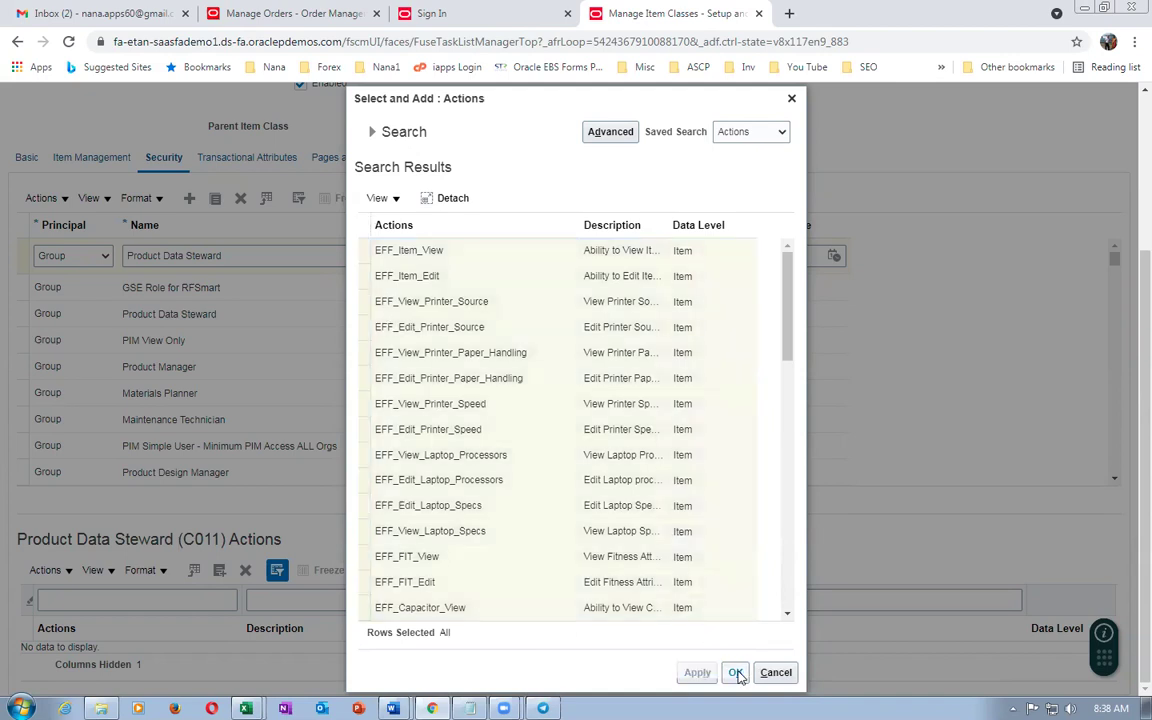
click(735, 672)
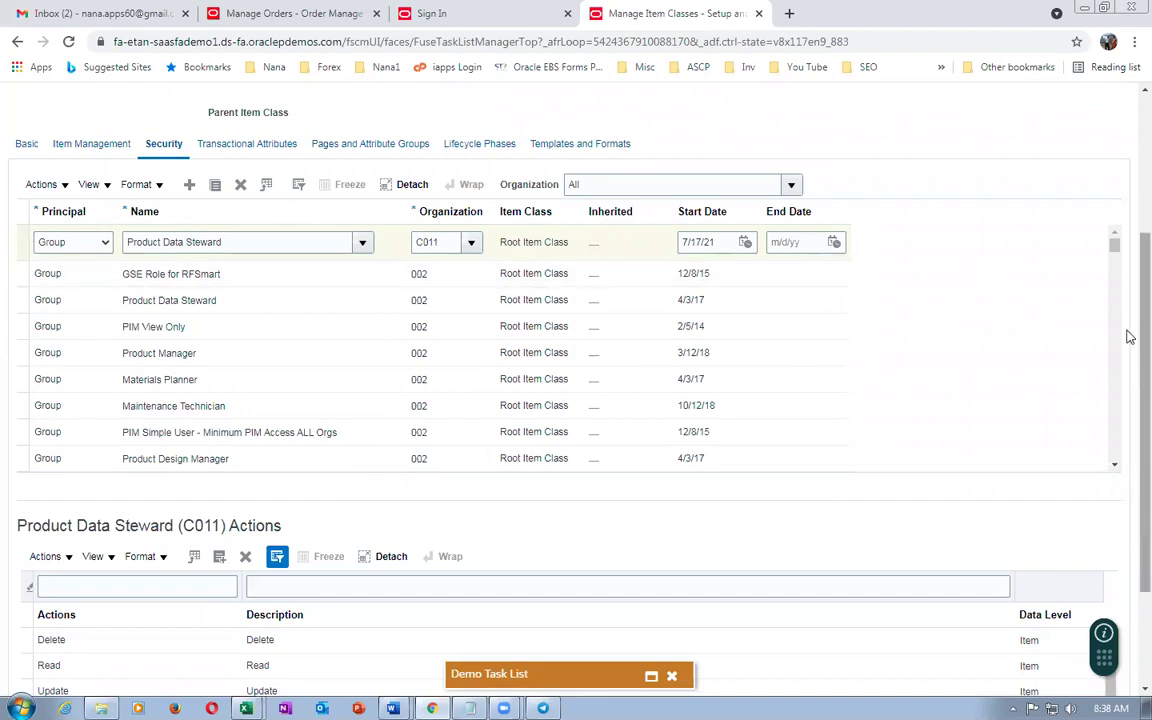
Review the actions granted to Product Data Steward for C011 against its entry in the Root Item Class security list.
scroll(1128, 400, down, 2)
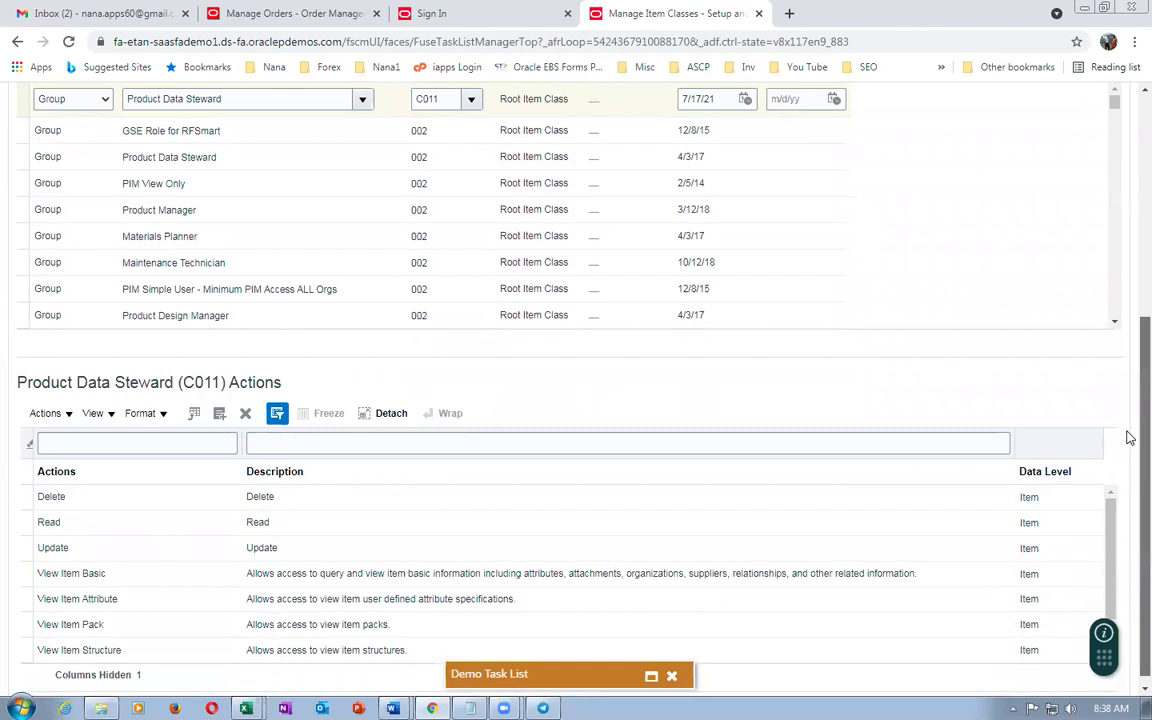
scroll(1127, 380, up, 3)
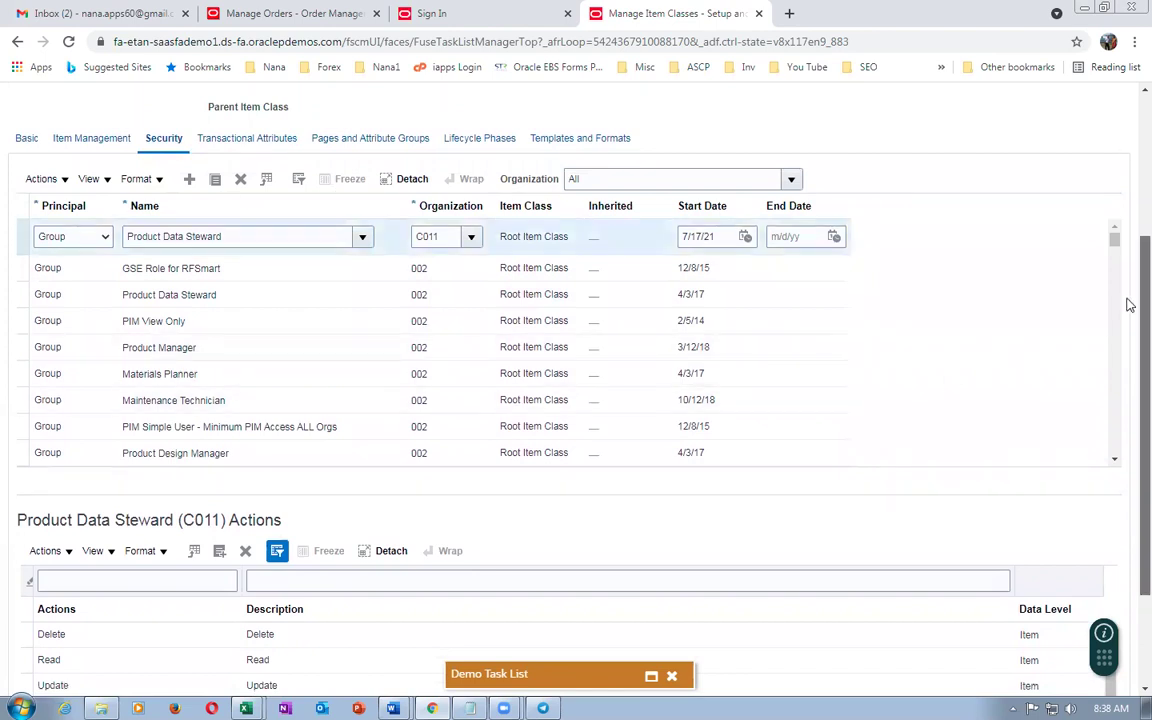
scroll(1128, 380, down, 3)
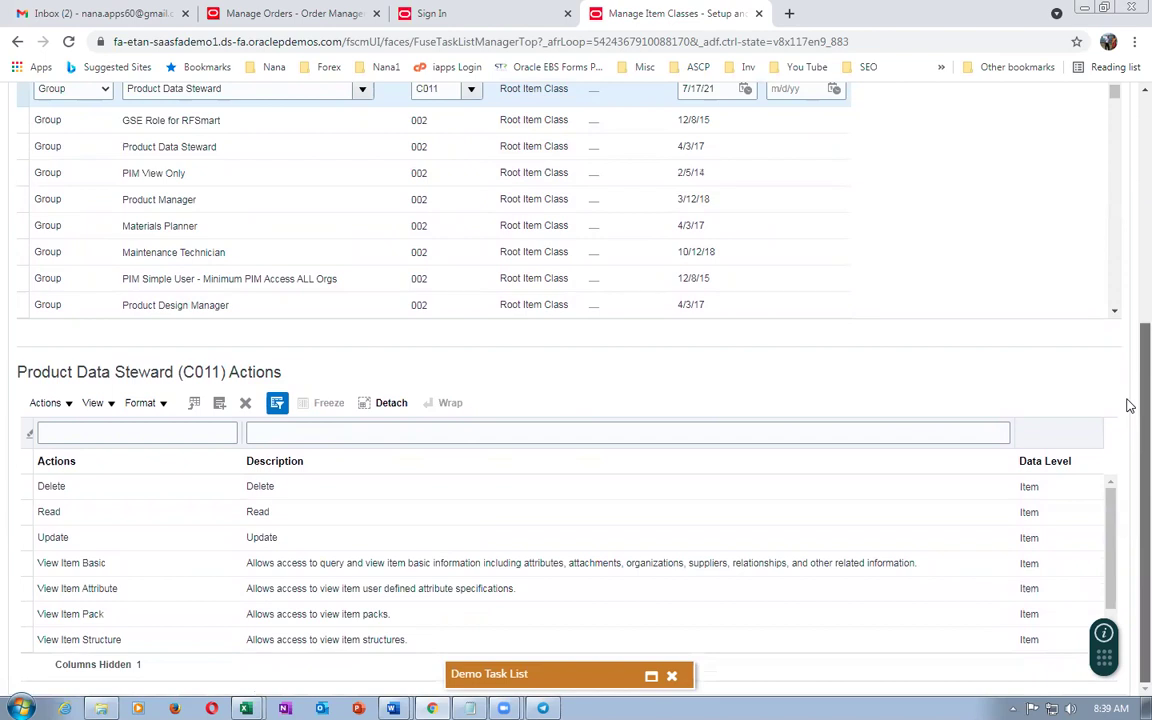
drag(1130, 405, 1130, 185)
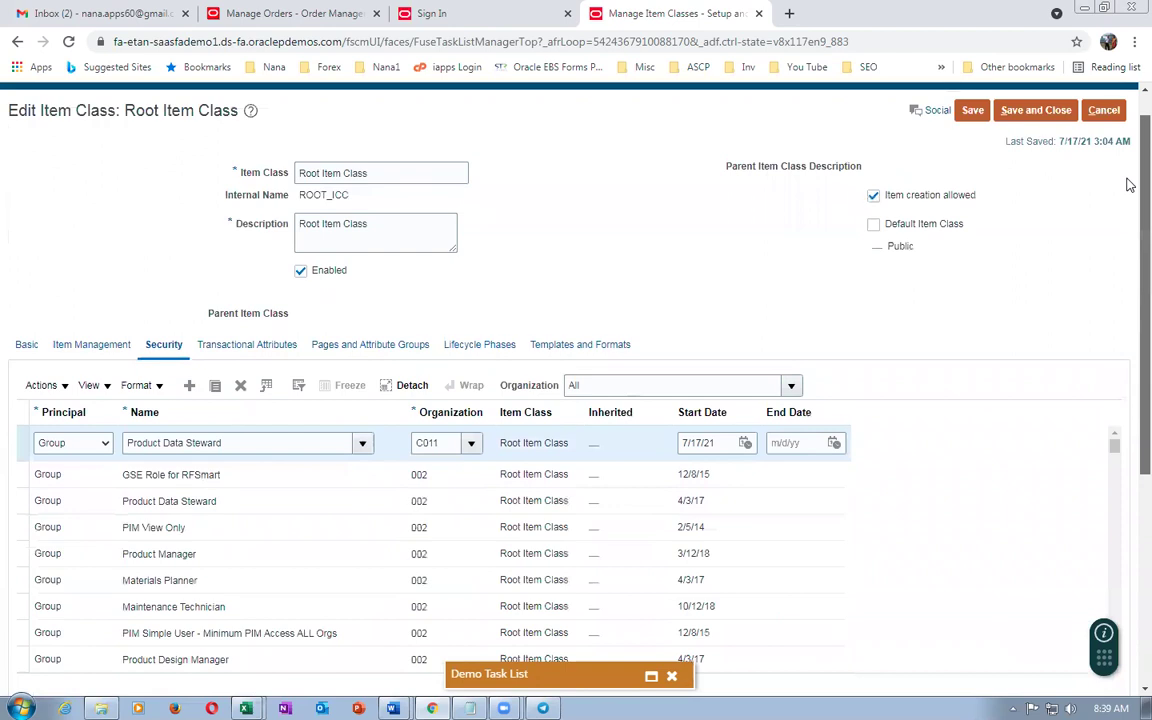
drag(1130, 316, 1126, 578)
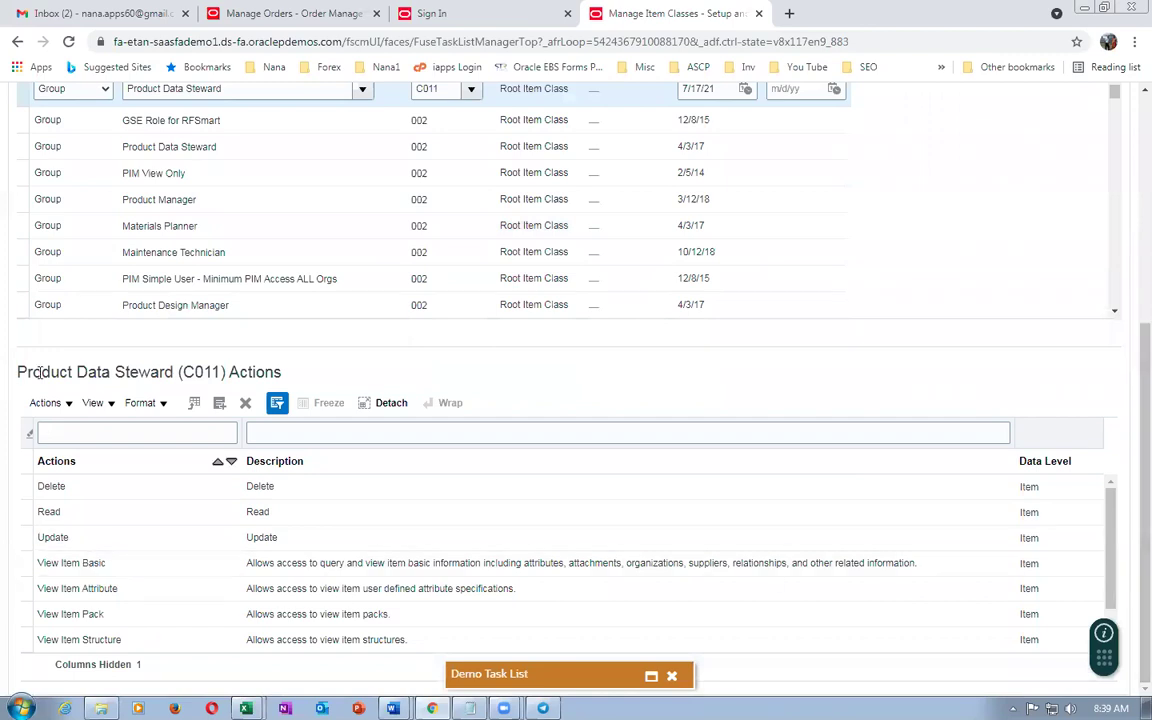
drag(18, 372, 25, 372)
drag(178, 360, 266, 372)
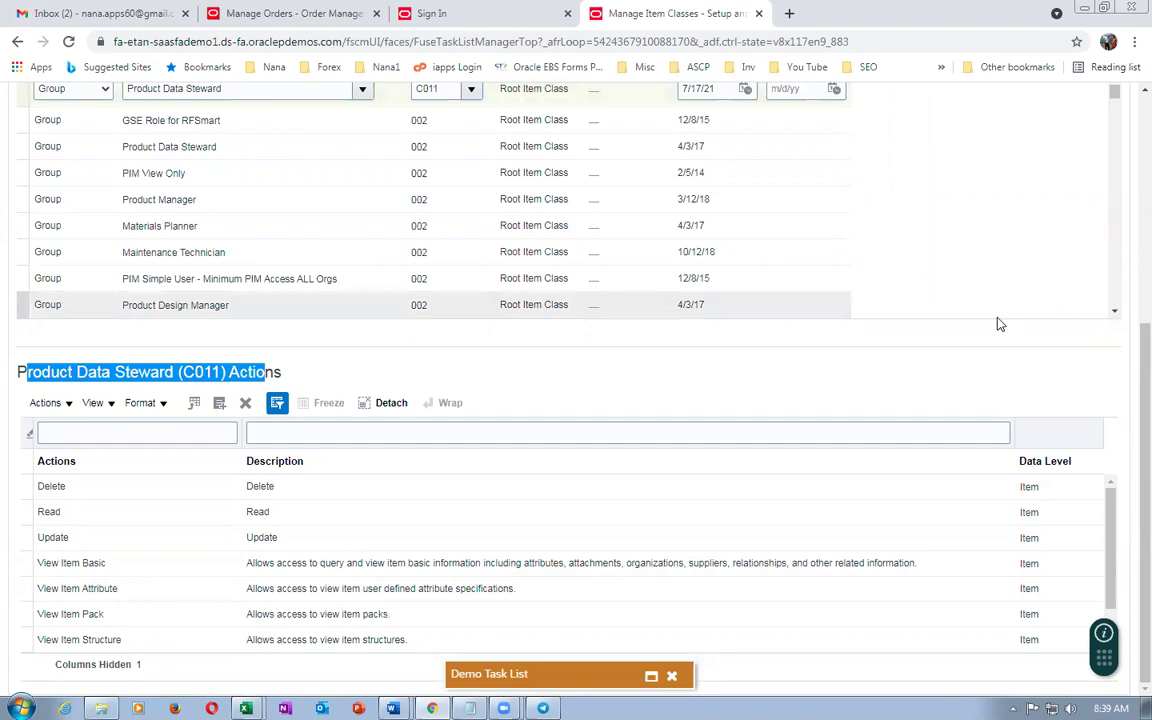
scroll(1126, 406, up, 5)
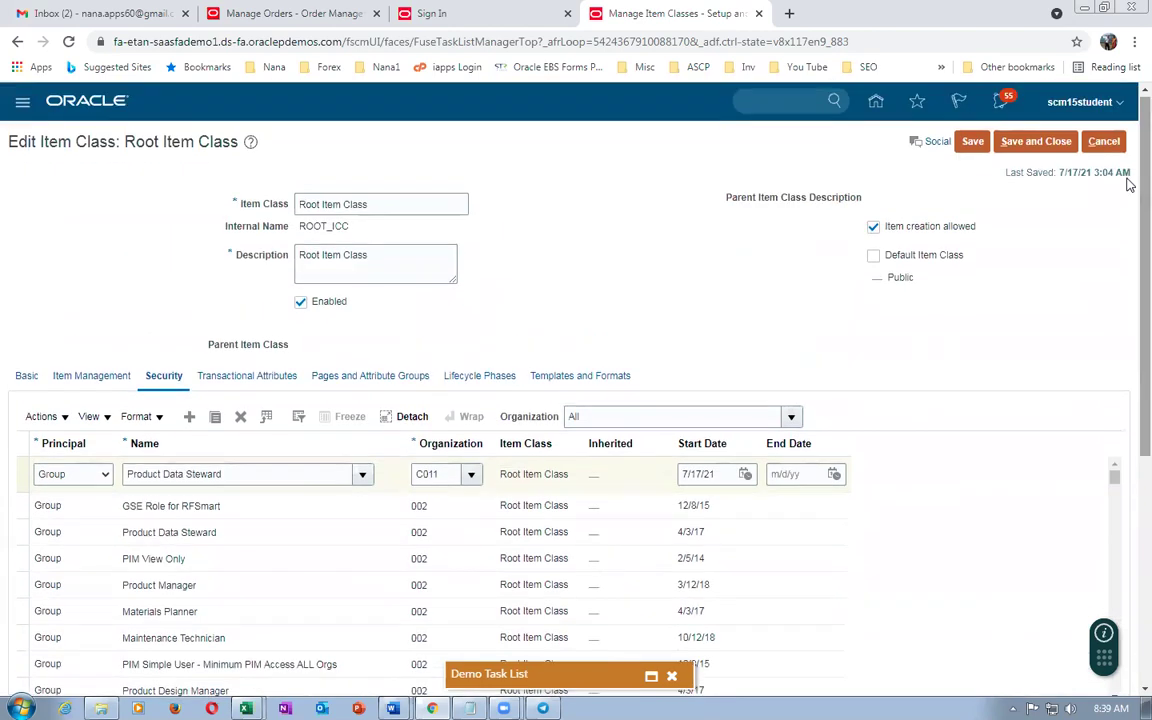
Save and close the Root Item Class, and finish the setup task search.
click(1037, 143)
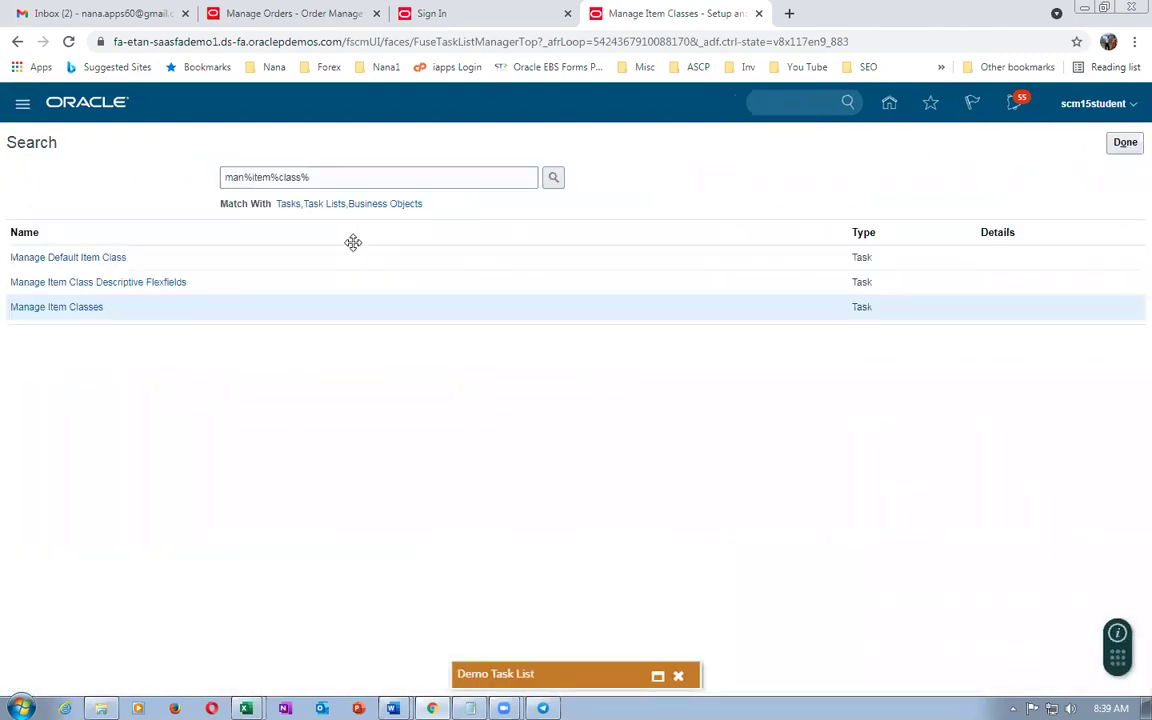
click(1123, 142)
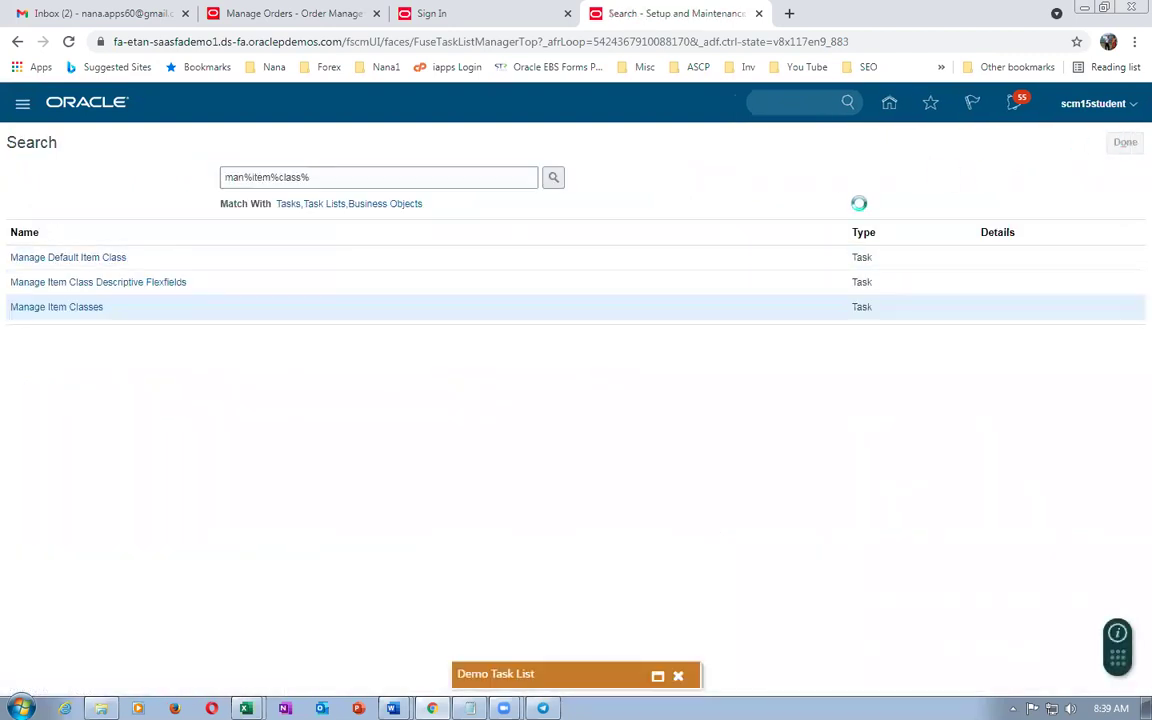
Switch to the Excel exercise workbook and examine a0502_DT_Mandatory_Option_Class_1 and the component items listed beneath it.
key(alt+Tab)
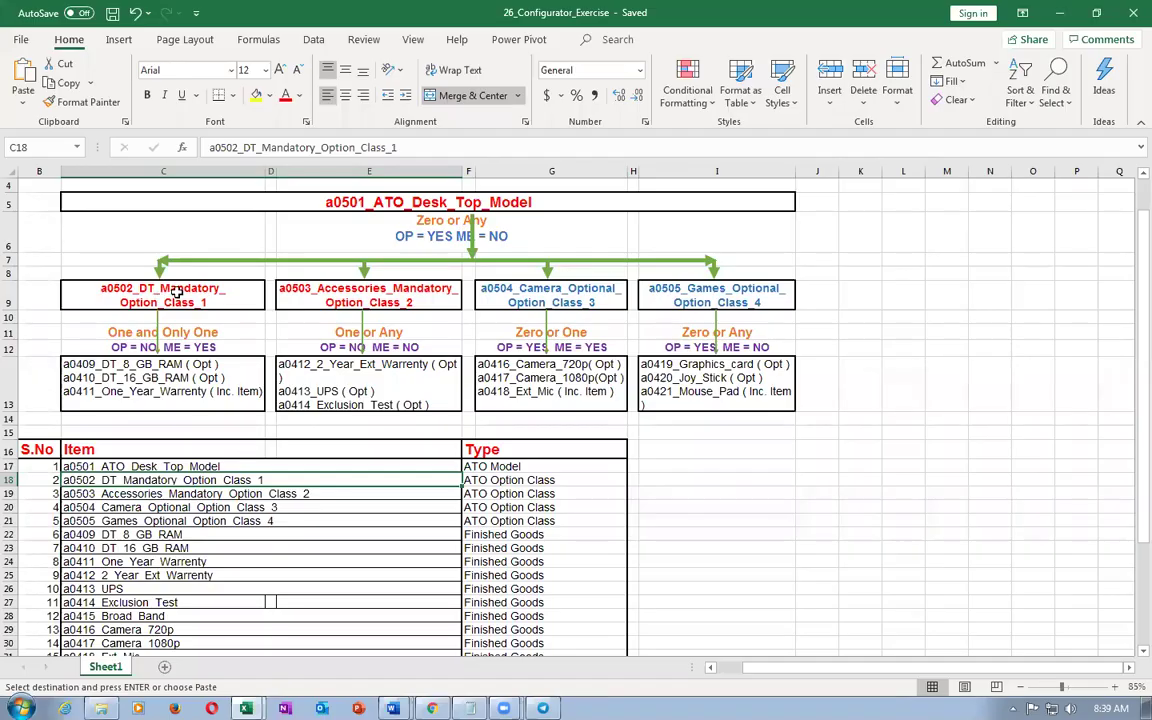
click(150, 366)
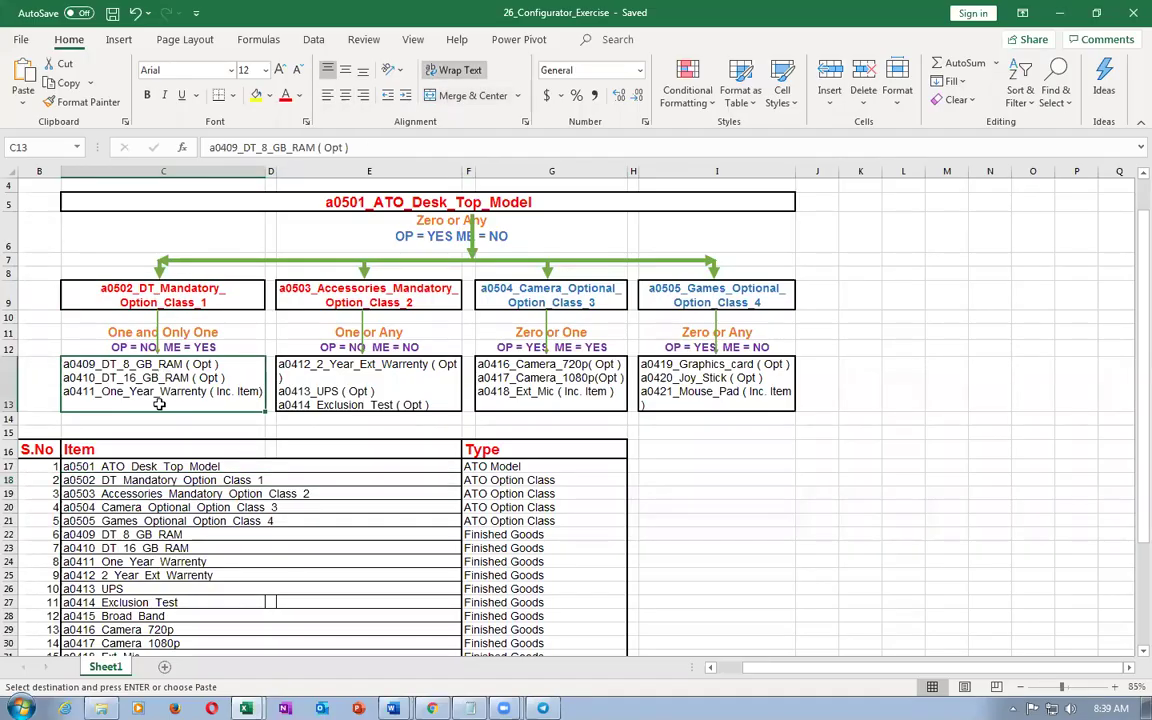
click(173, 295)
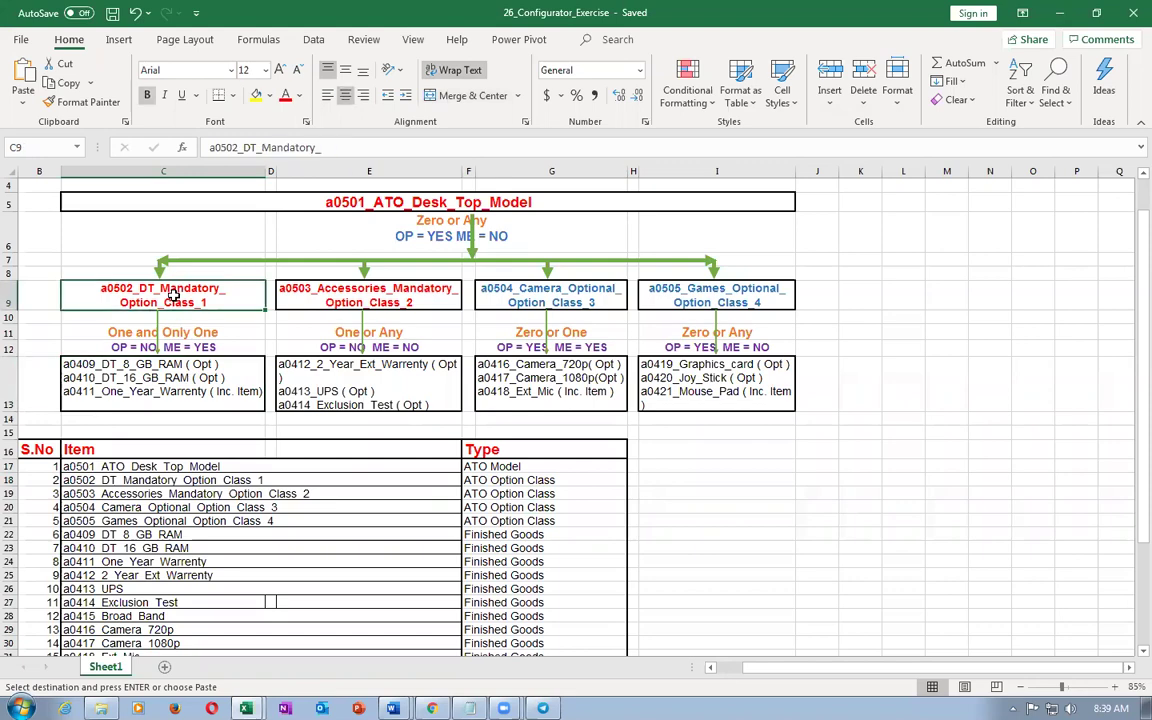
click(150, 362)
key(alt+Tab)
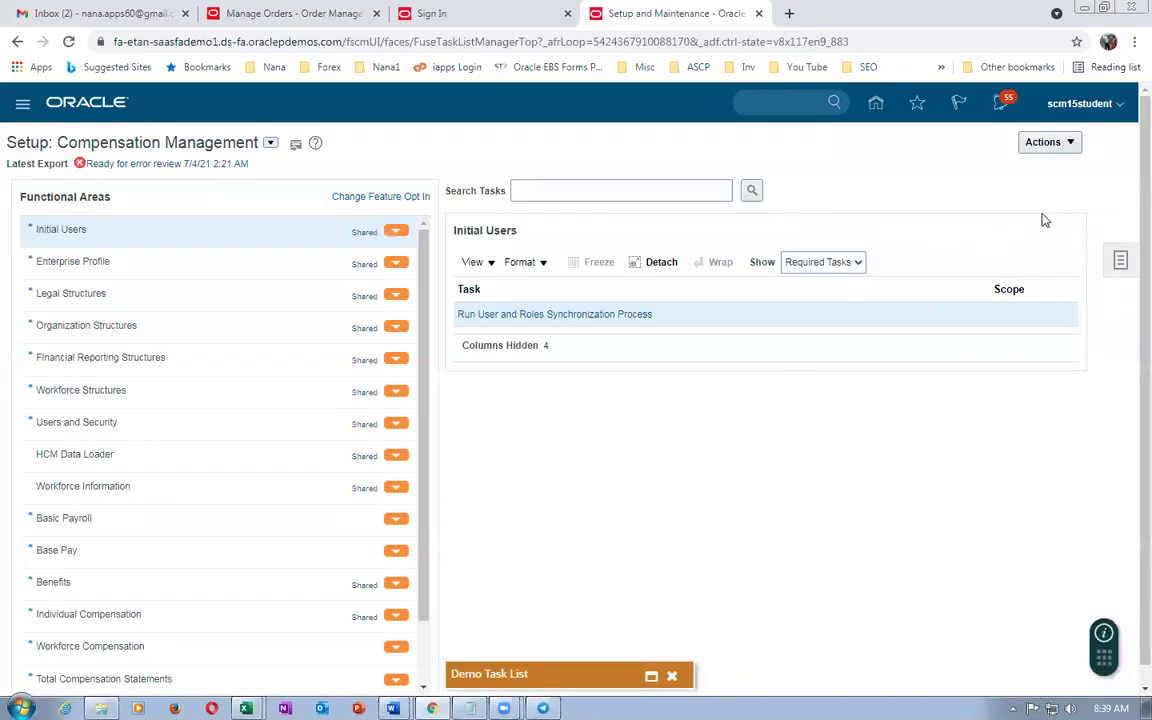
Open Browse Items in Product Information Management from the home page, postponing the welcome tour whenever it appears.
click(875, 103)
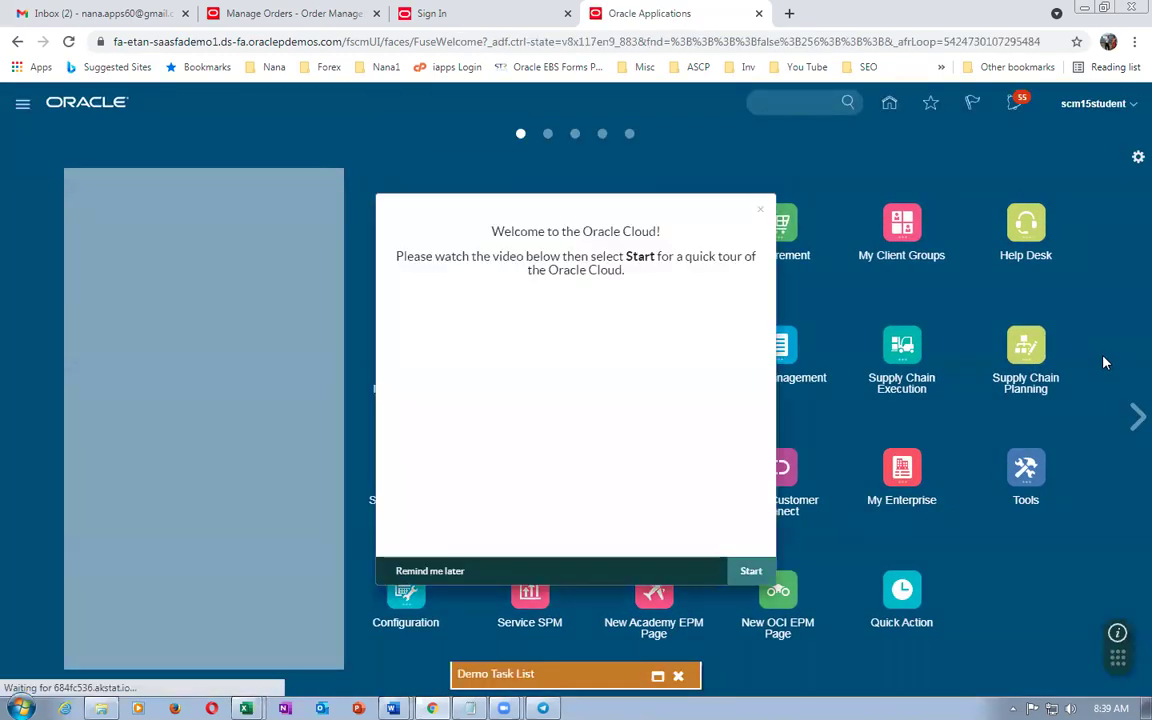
click(405, 573)
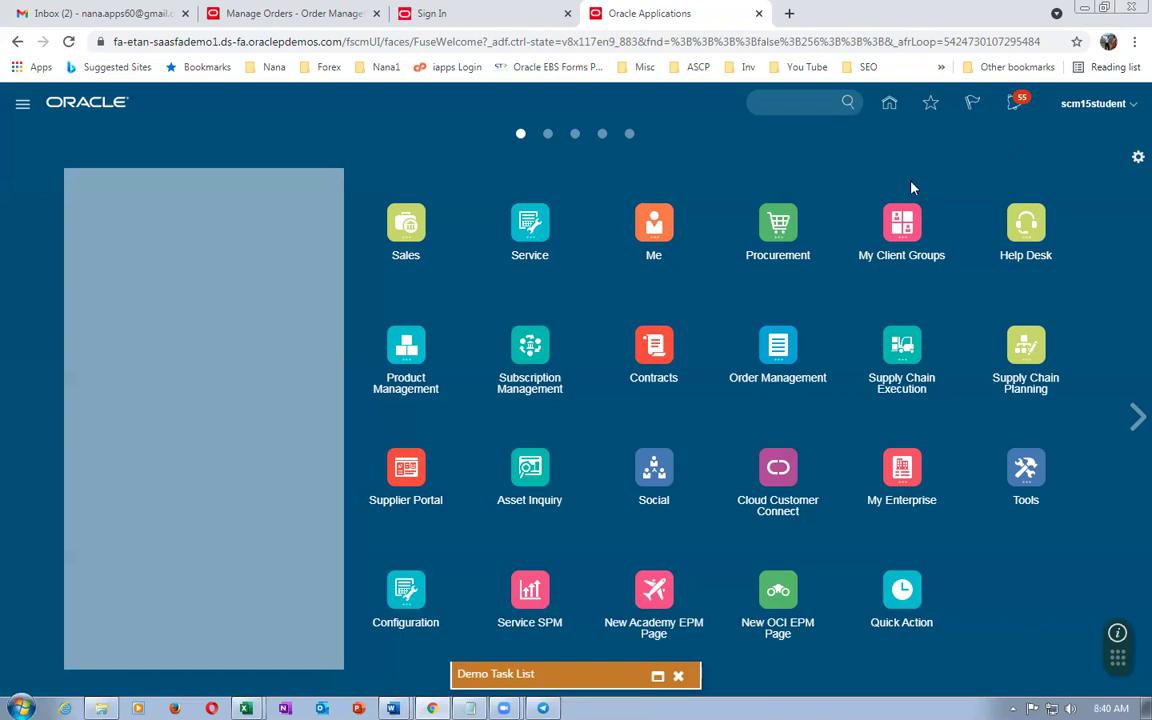
click(405, 347)
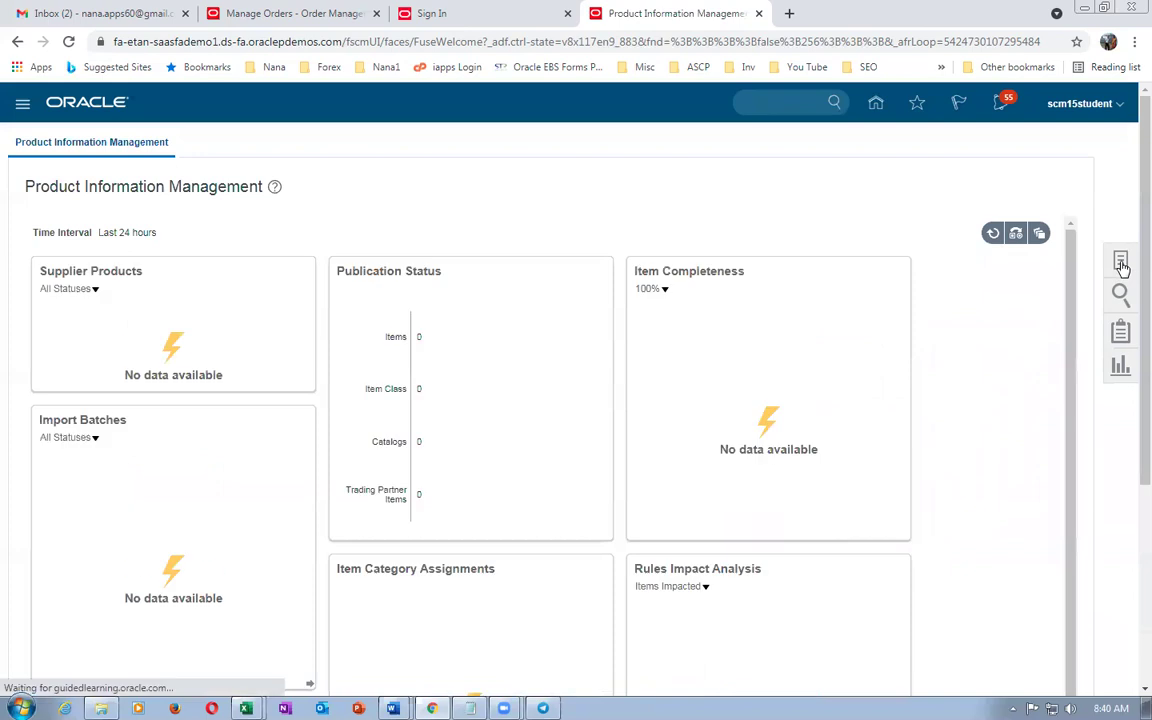
click(1120, 262)
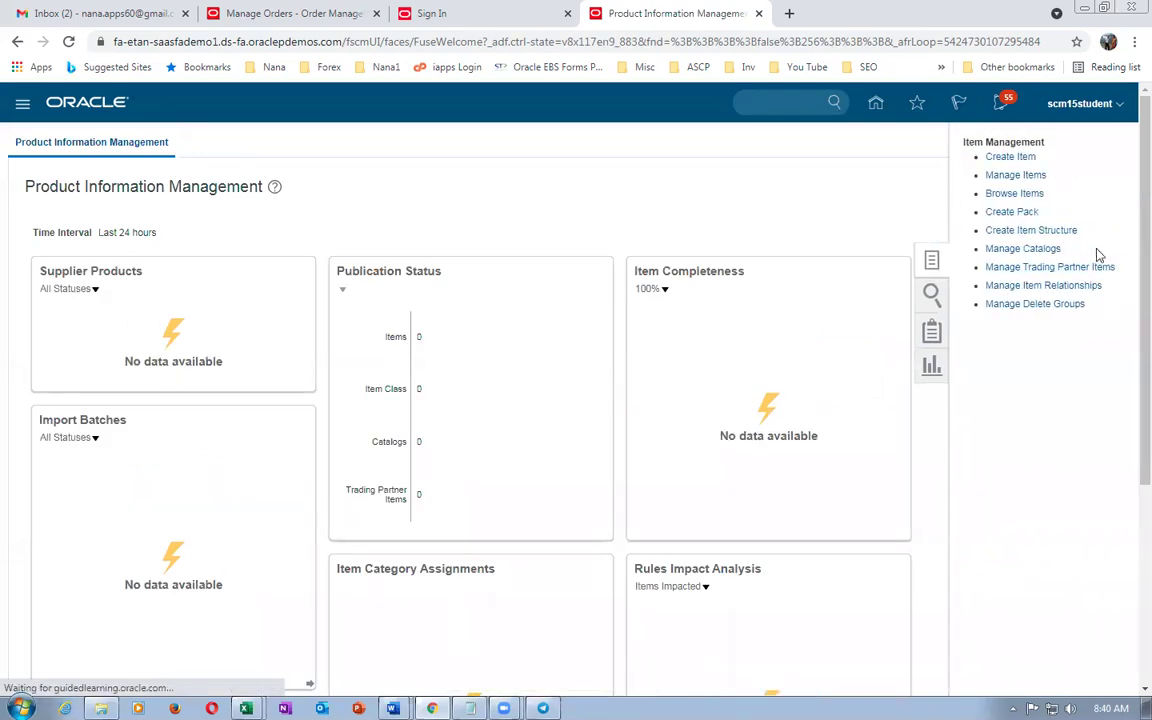
click(1018, 192)
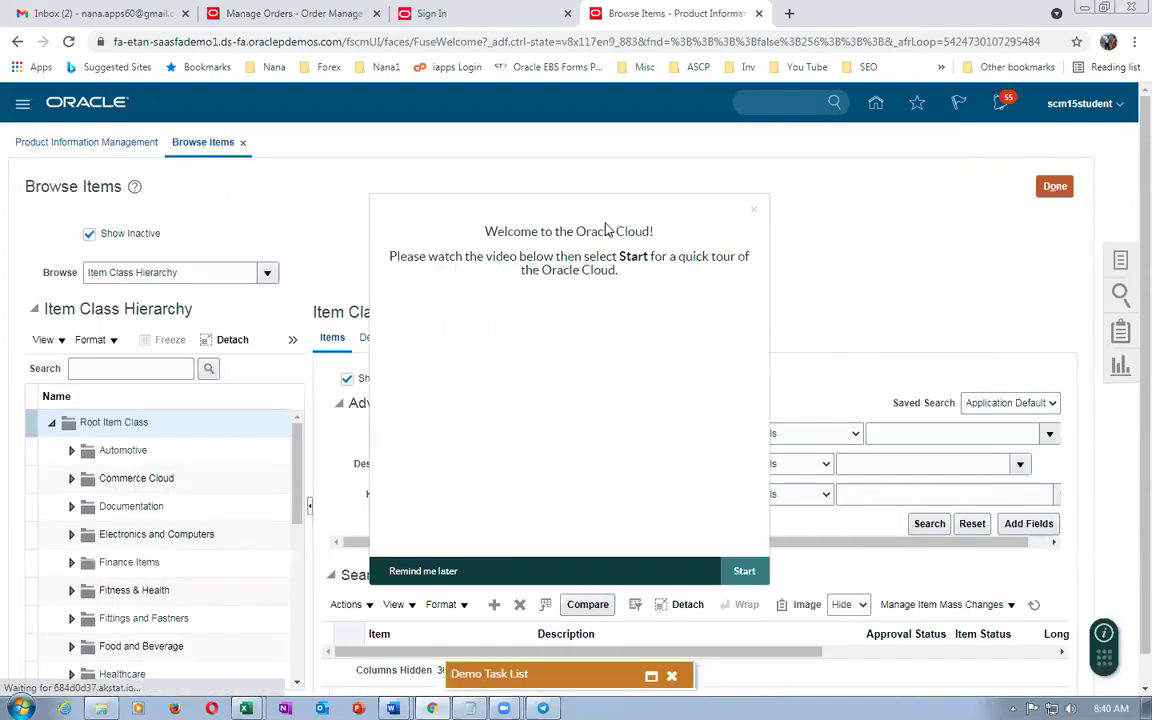
click(390, 570)
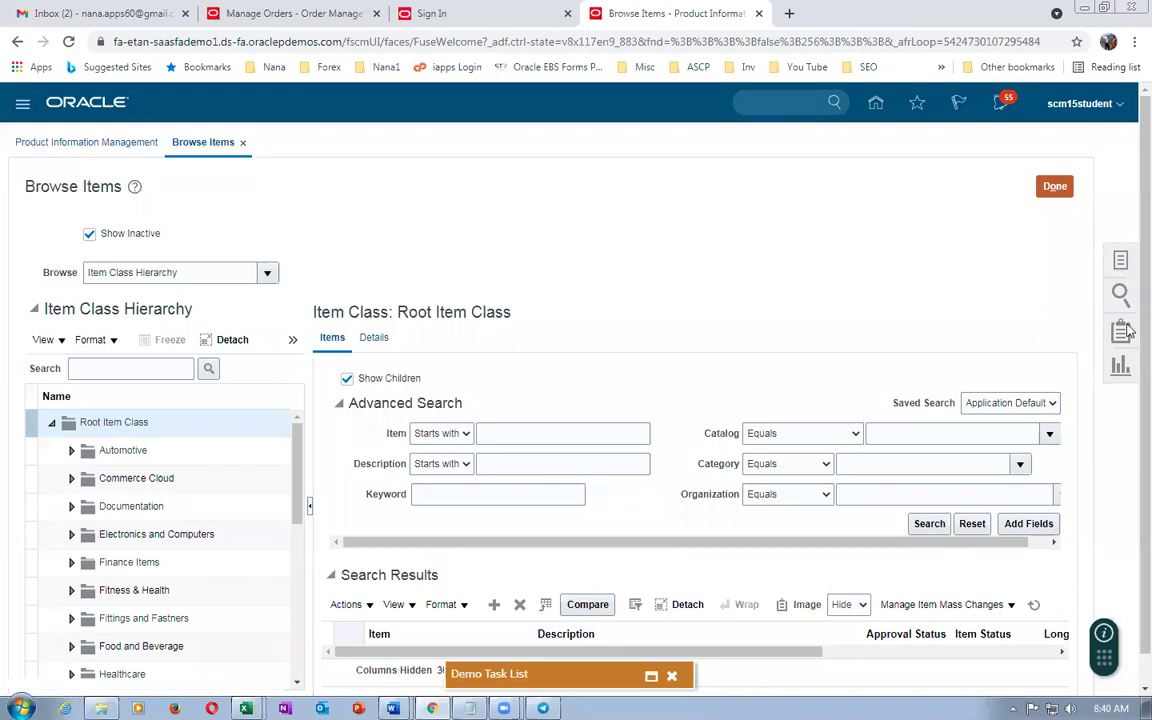
scroll(1130, 386, down, 1)
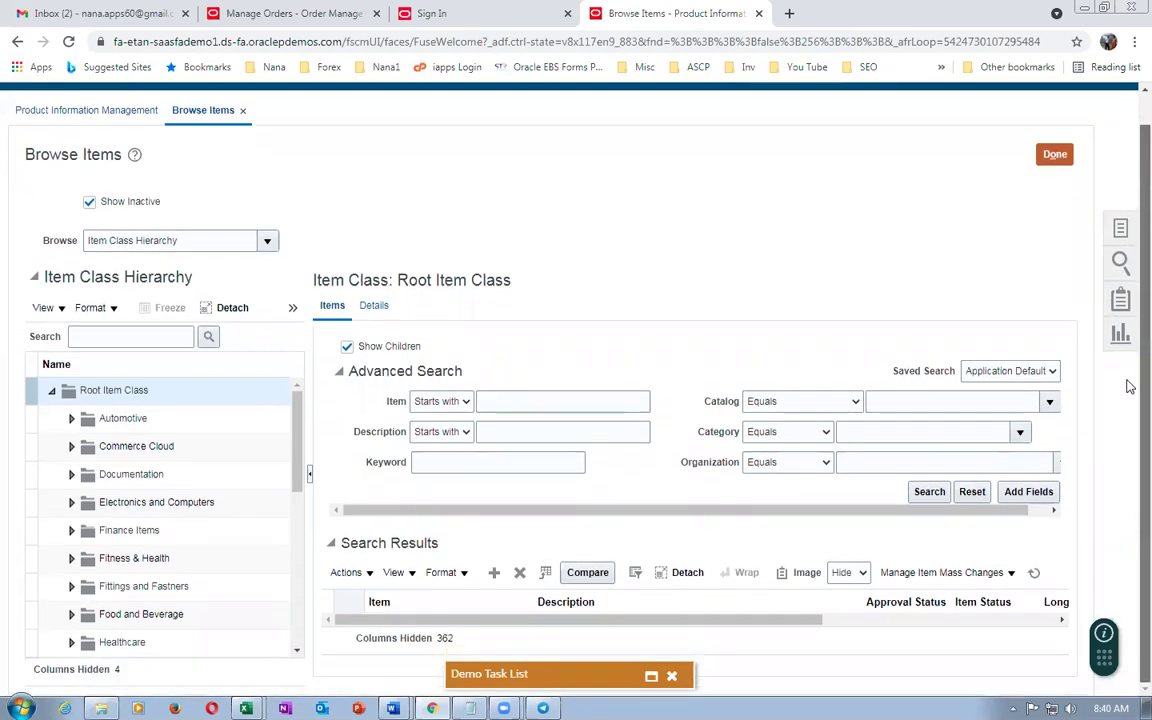
scroll(1130, 386, up, 1)
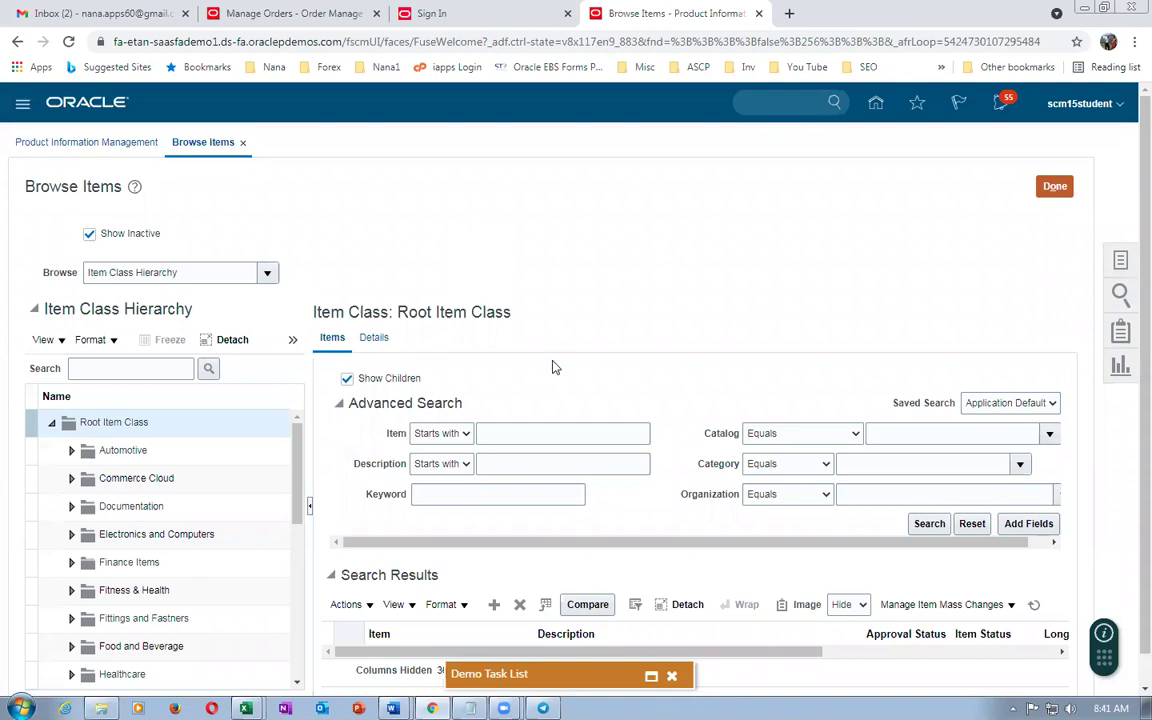
click(515, 431)
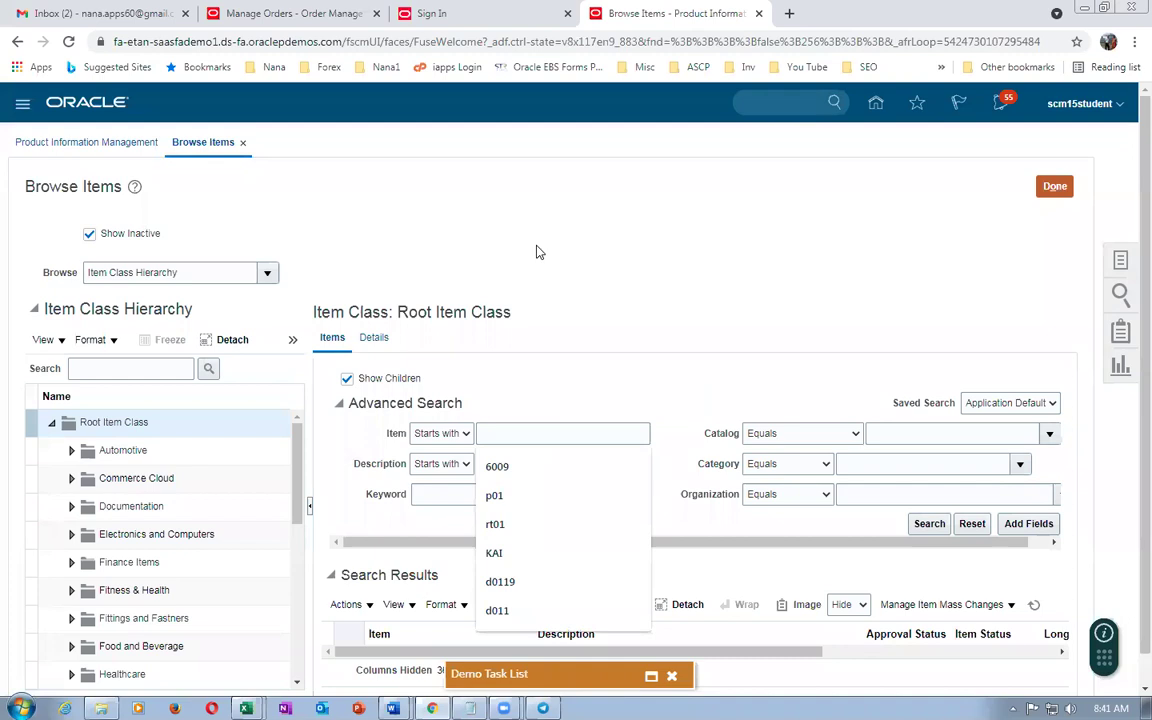
click(517, 432)
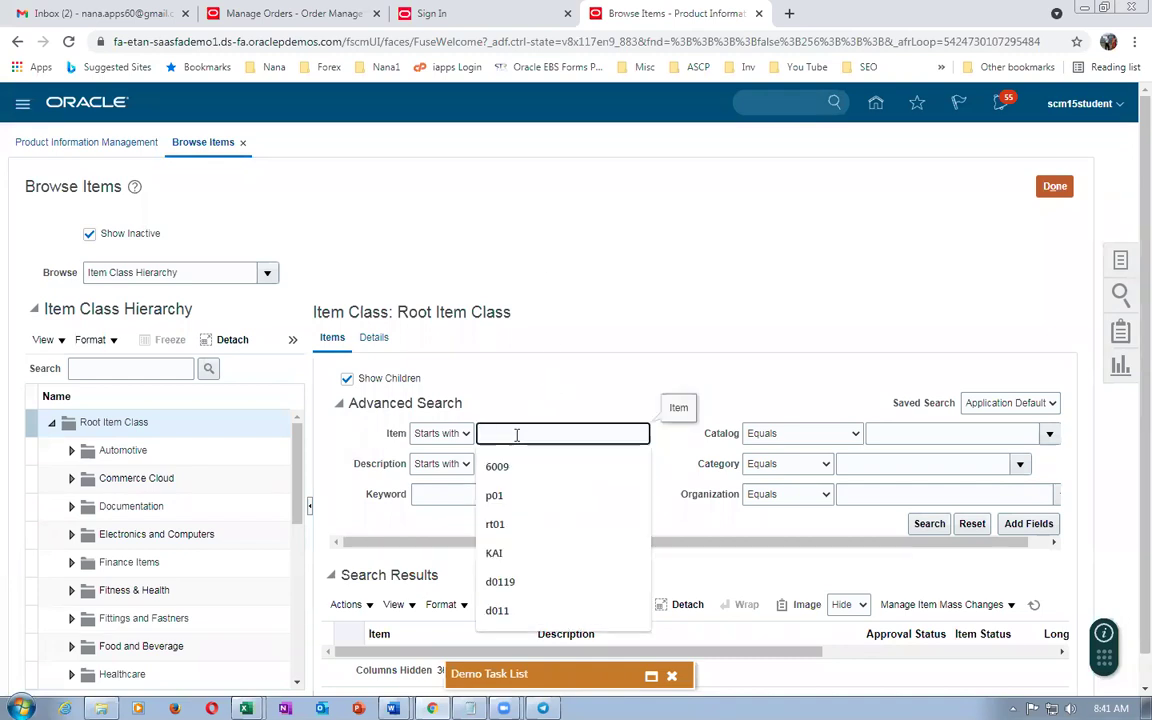
click(493, 259)
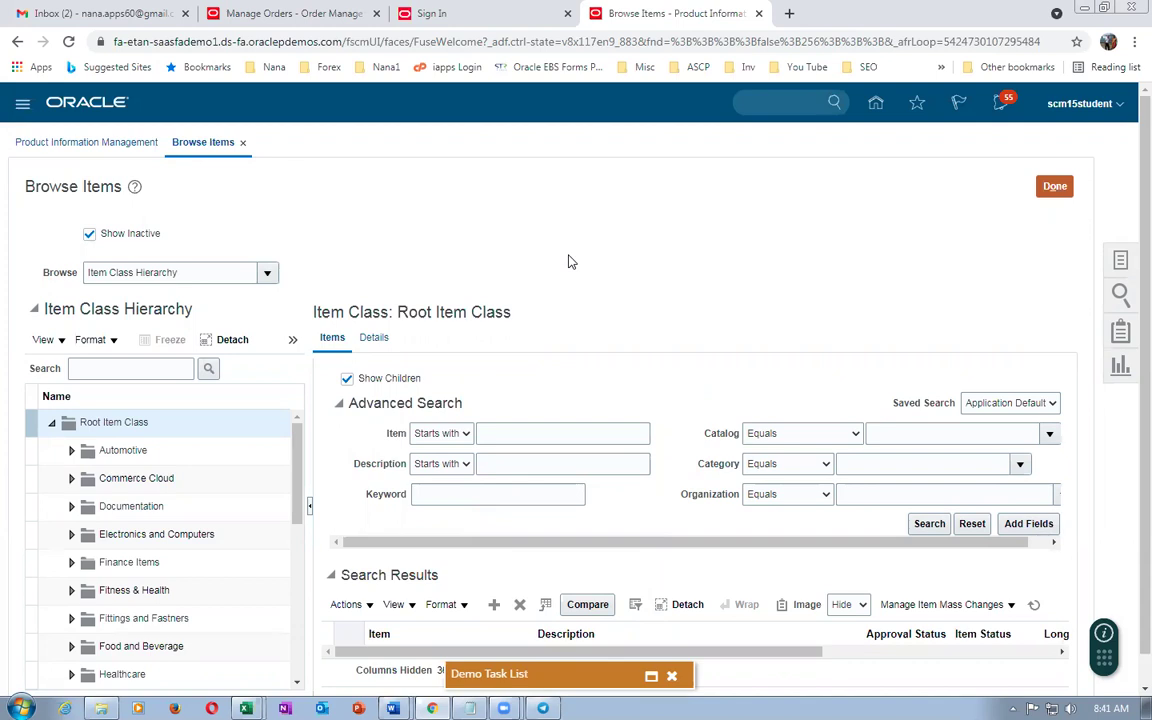
click(504, 433)
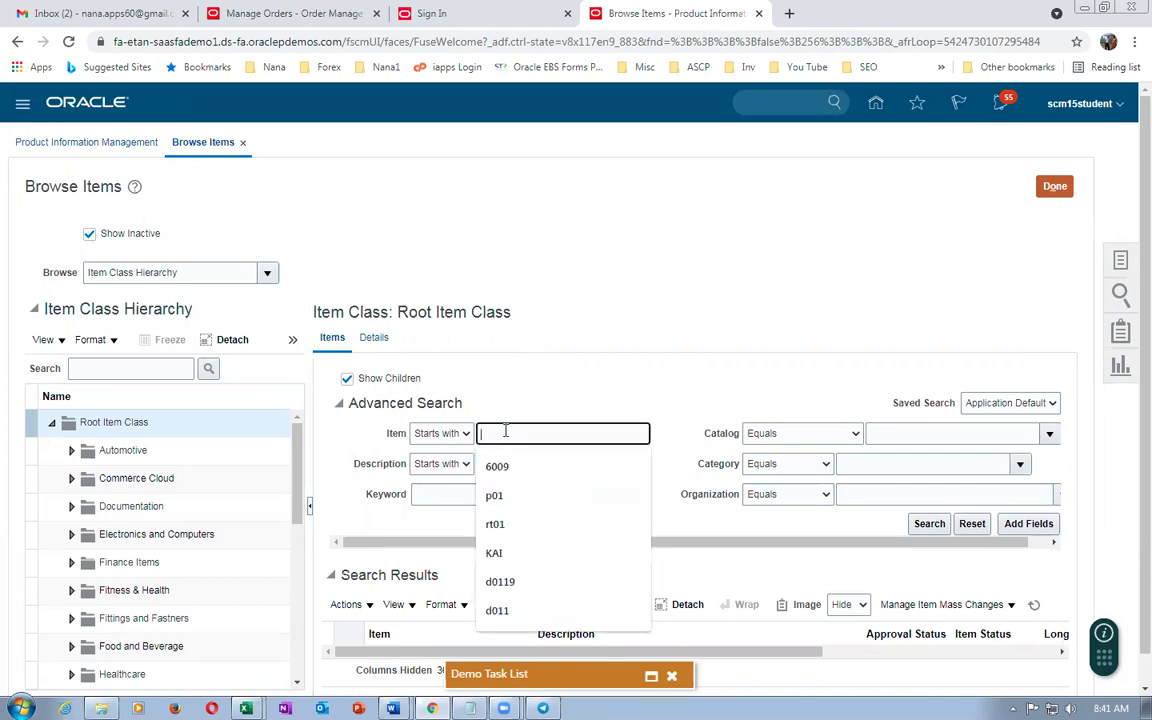
click(511, 266)
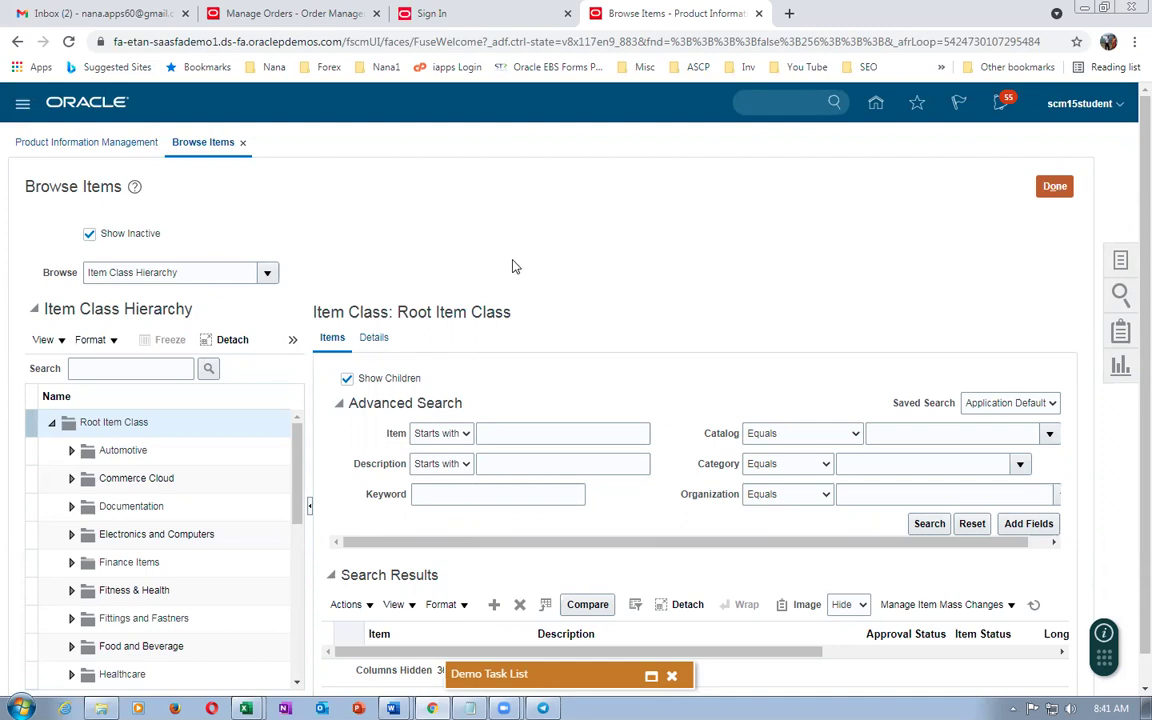
click(488, 433)
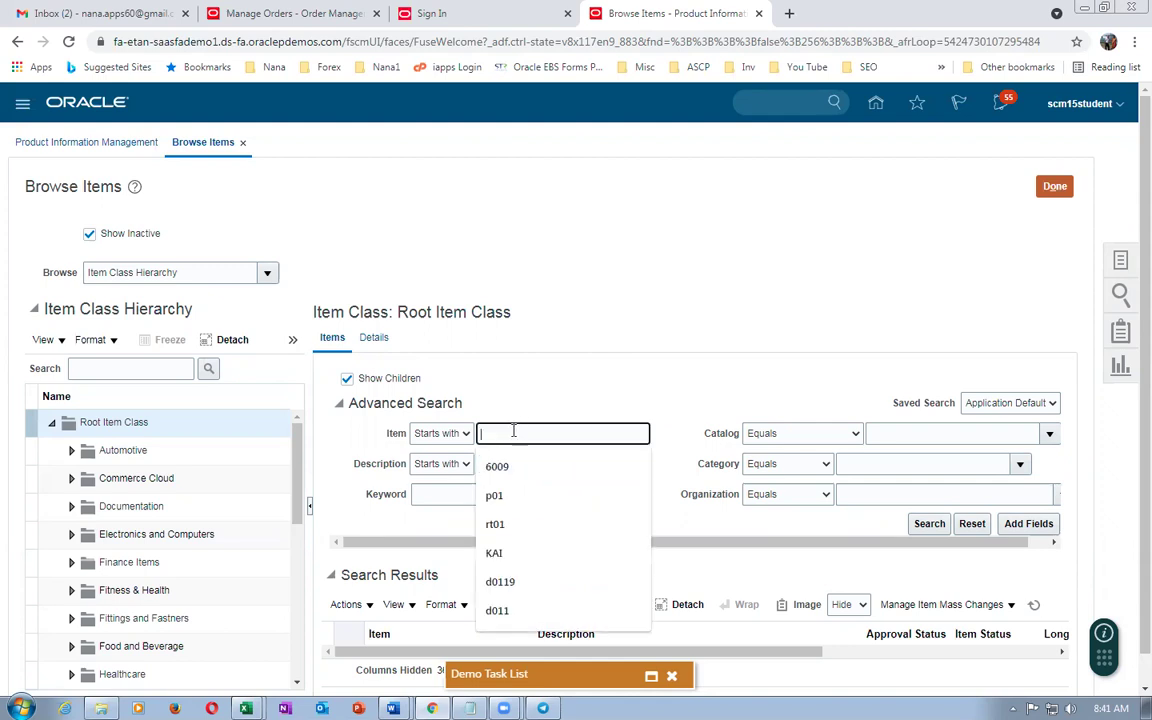
click(553, 303)
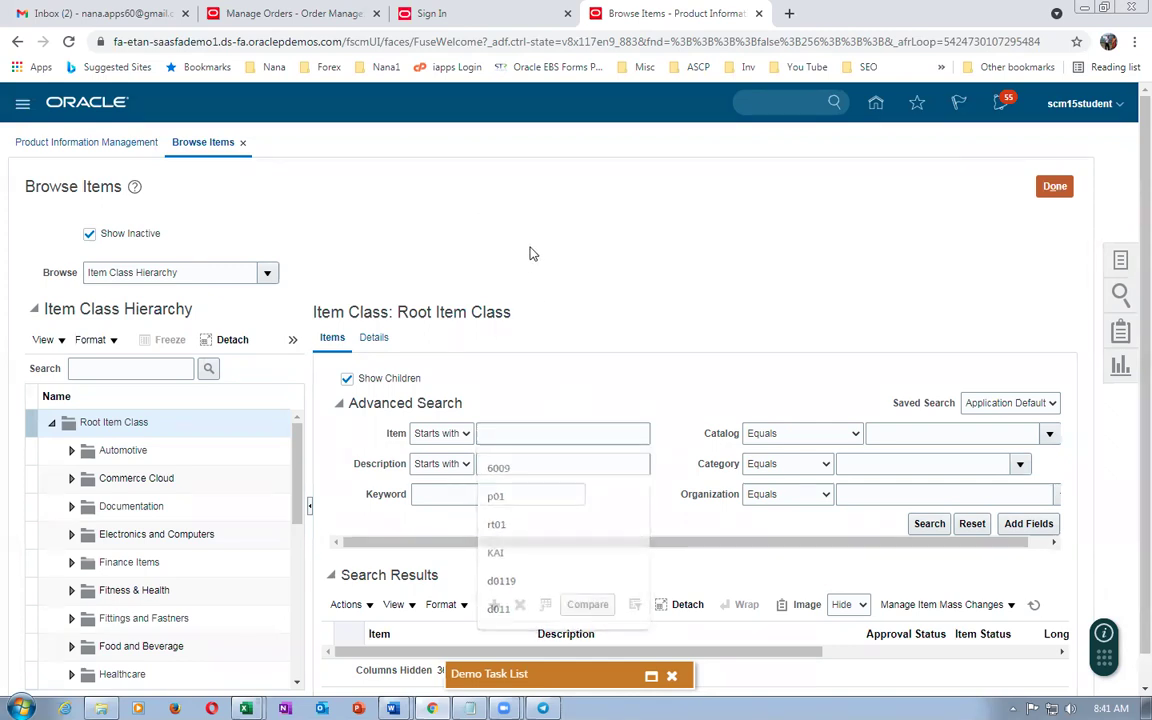
click(517, 432)
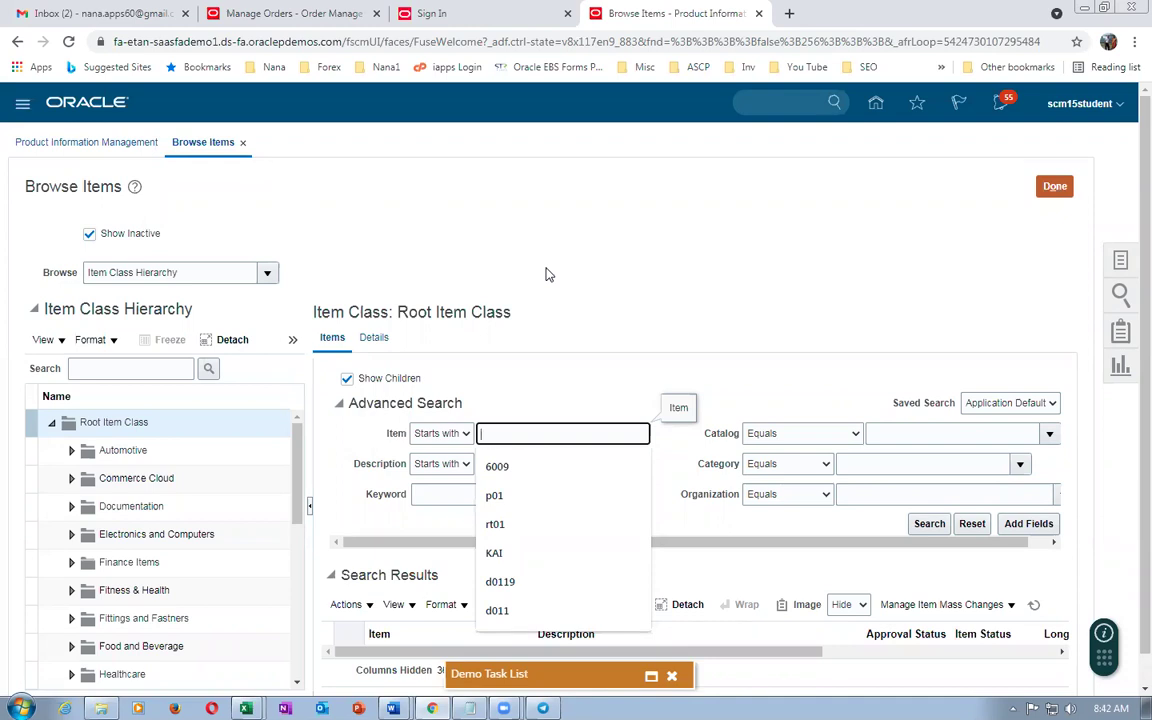
click(546, 276)
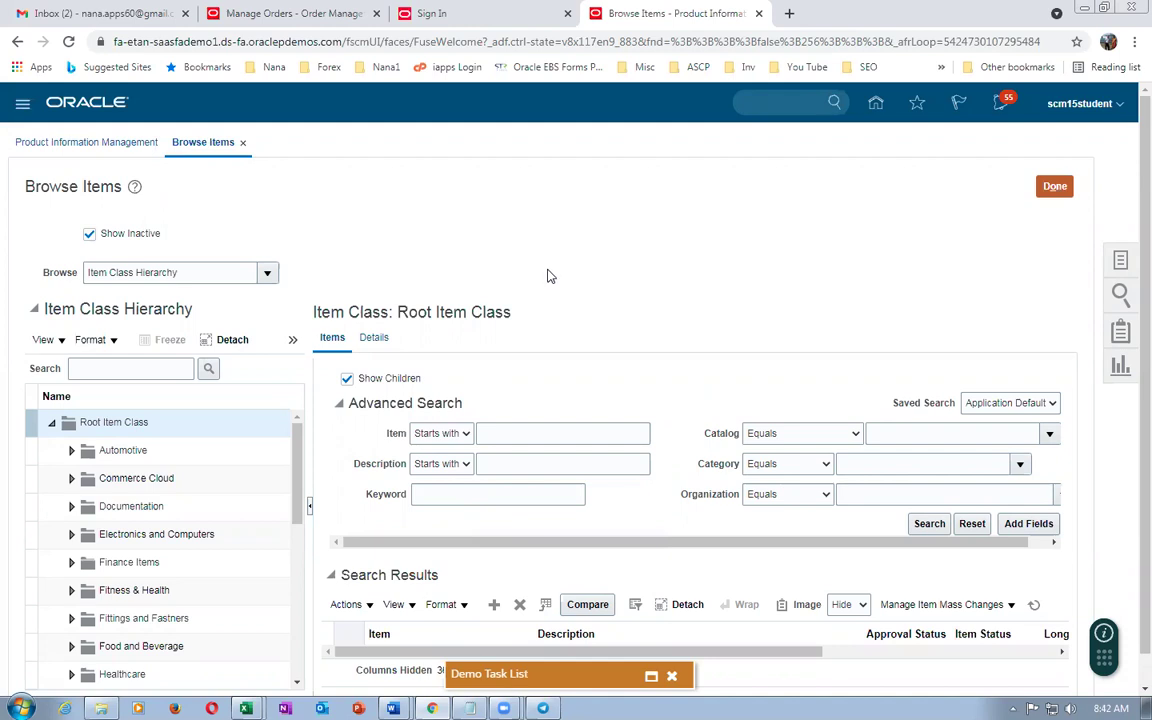
click(490, 433)
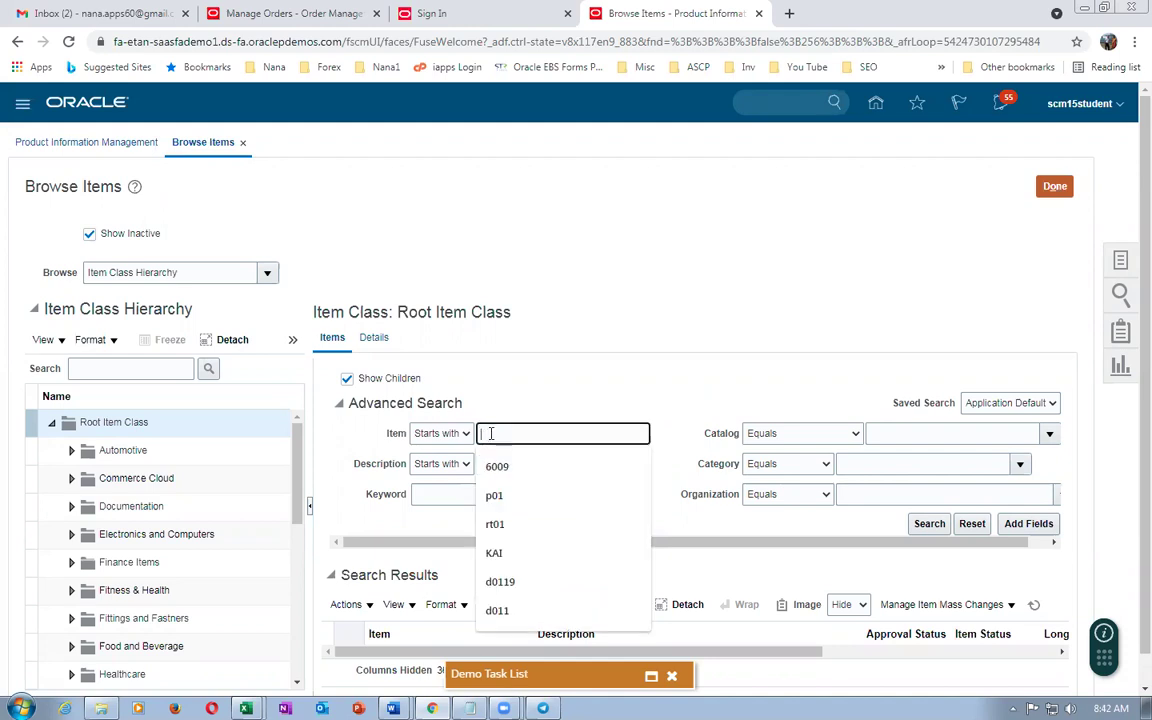
click(540, 275)
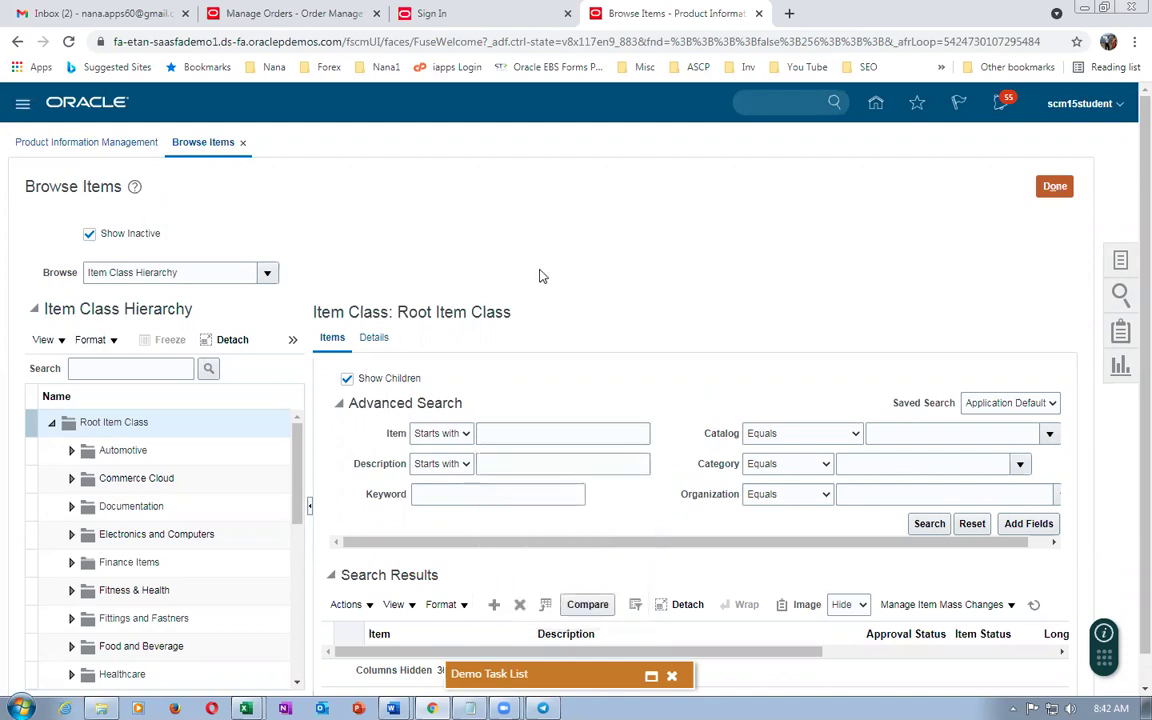
click(507, 432)
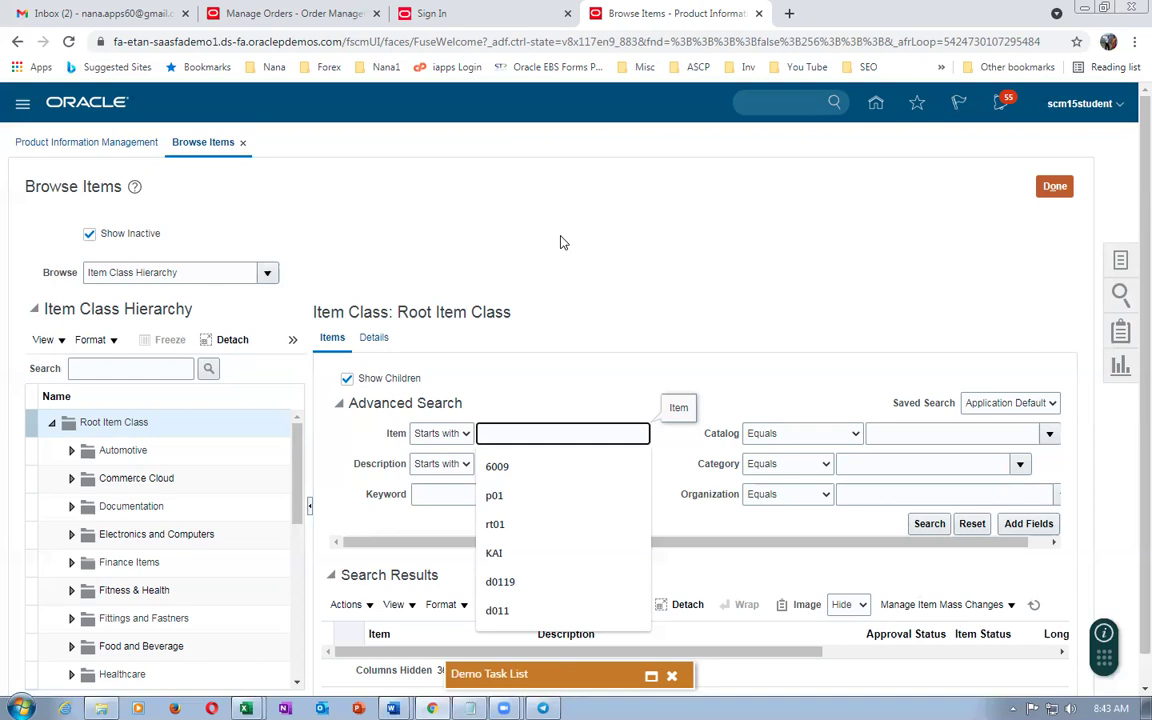
click(571, 303)
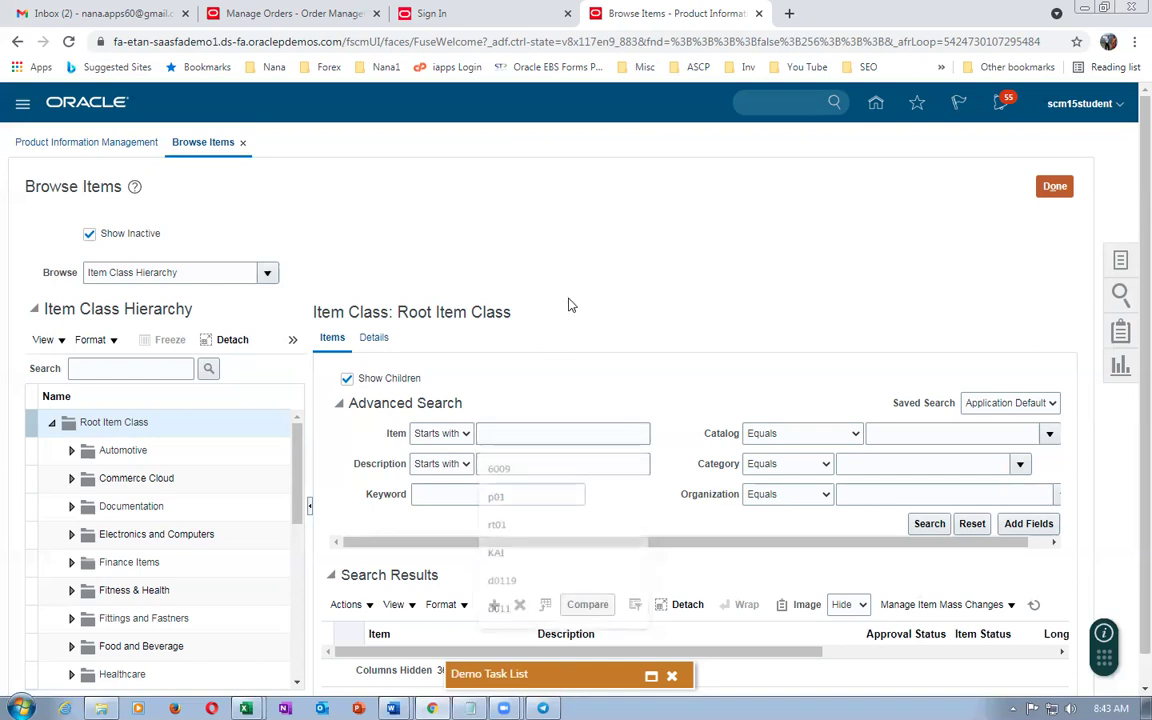
click(517, 434)
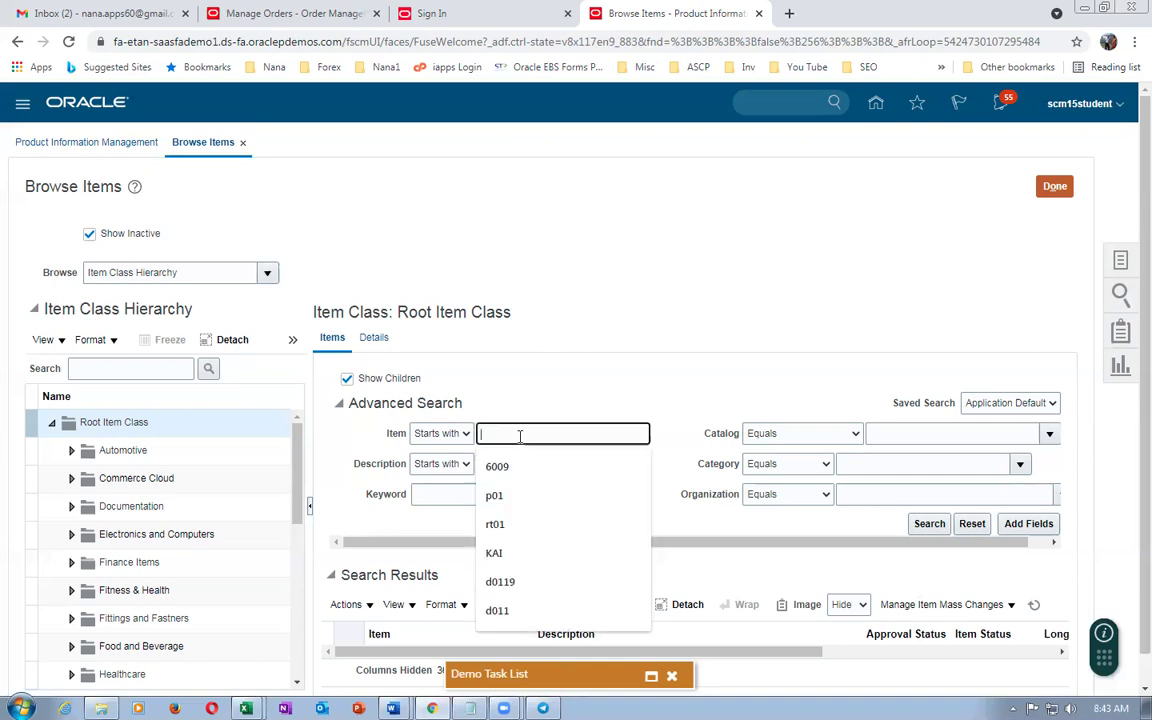
click(450, 266)
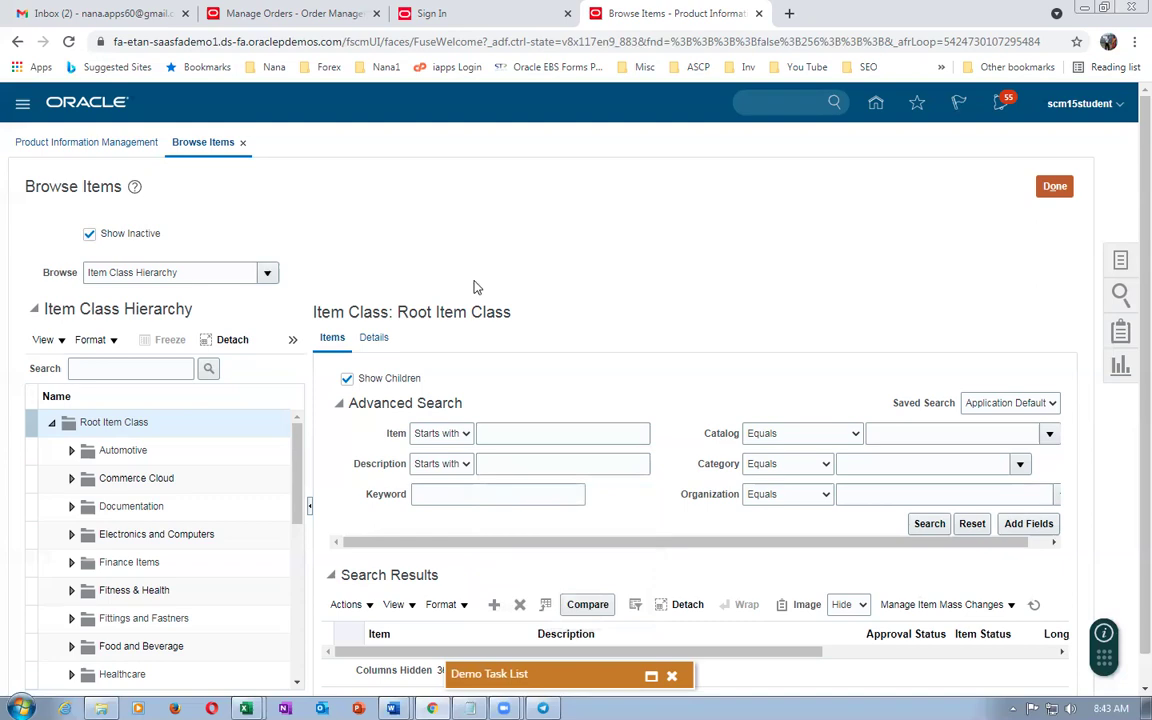
Check the option class number in the Excel workbook, search for items starting with a0502, and open the first a0502_DT_Mandatory_Option_Class_1 match.
key(alt+Tab)
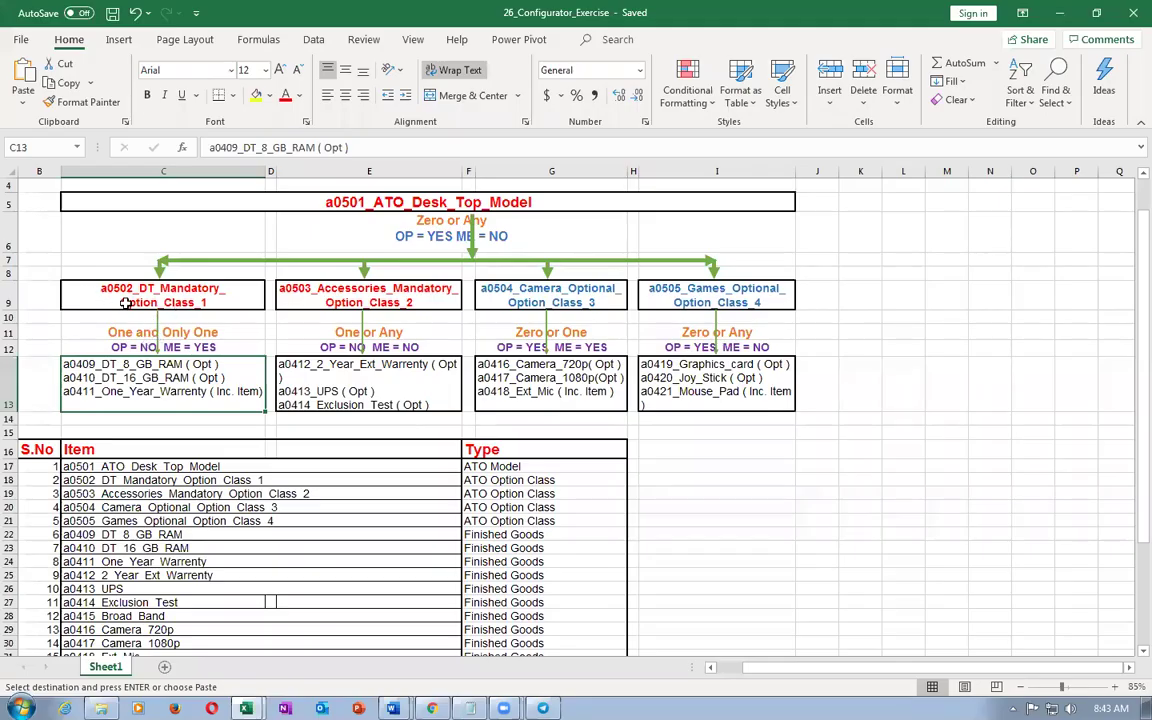
key(alt+Tab)
click(586, 438)
text(a0502)
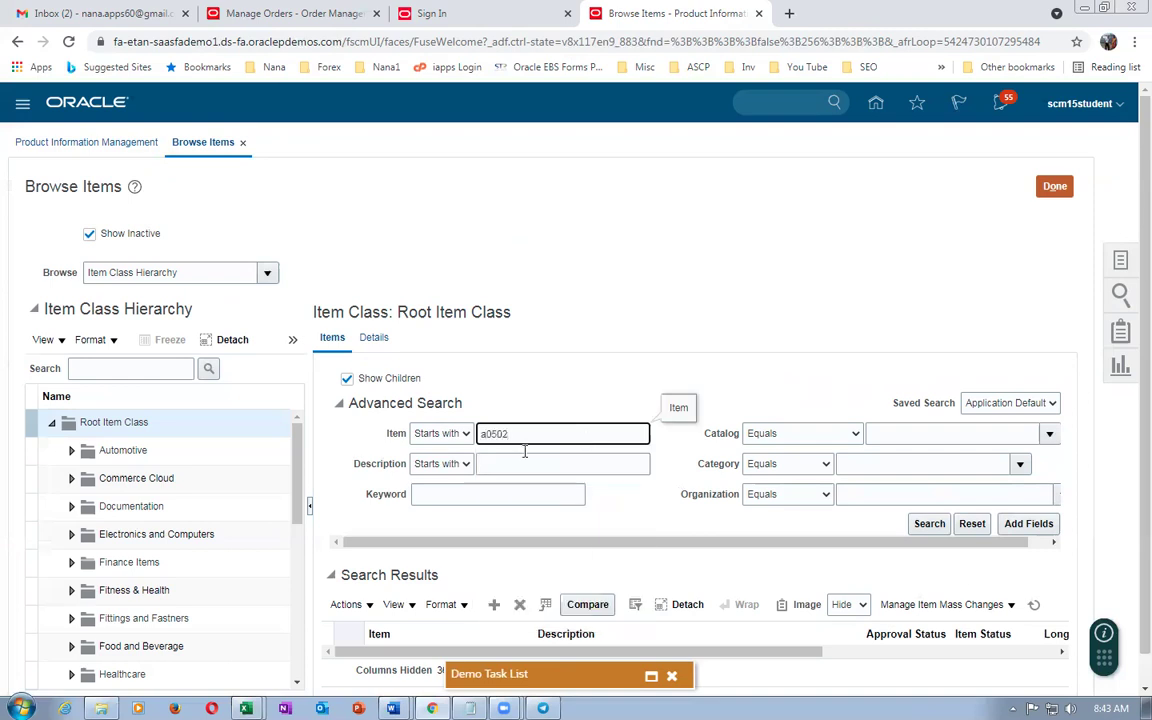
key(Return)
drag(470, 591, 370, 650)
click(412, 532)
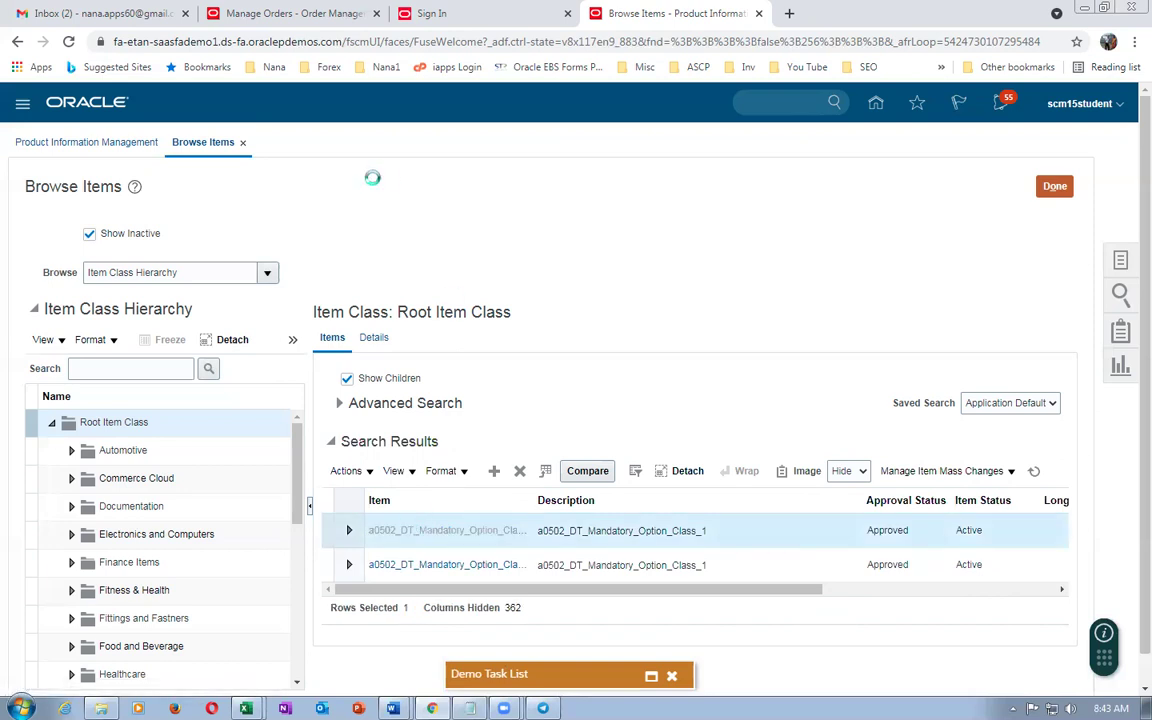
Create a new item structure for a0502_DT_Mandatory_Option_Class_1 with name and description Primary and Date effectivity control, and continue to its details.
scroll(345, 396, down, 3)
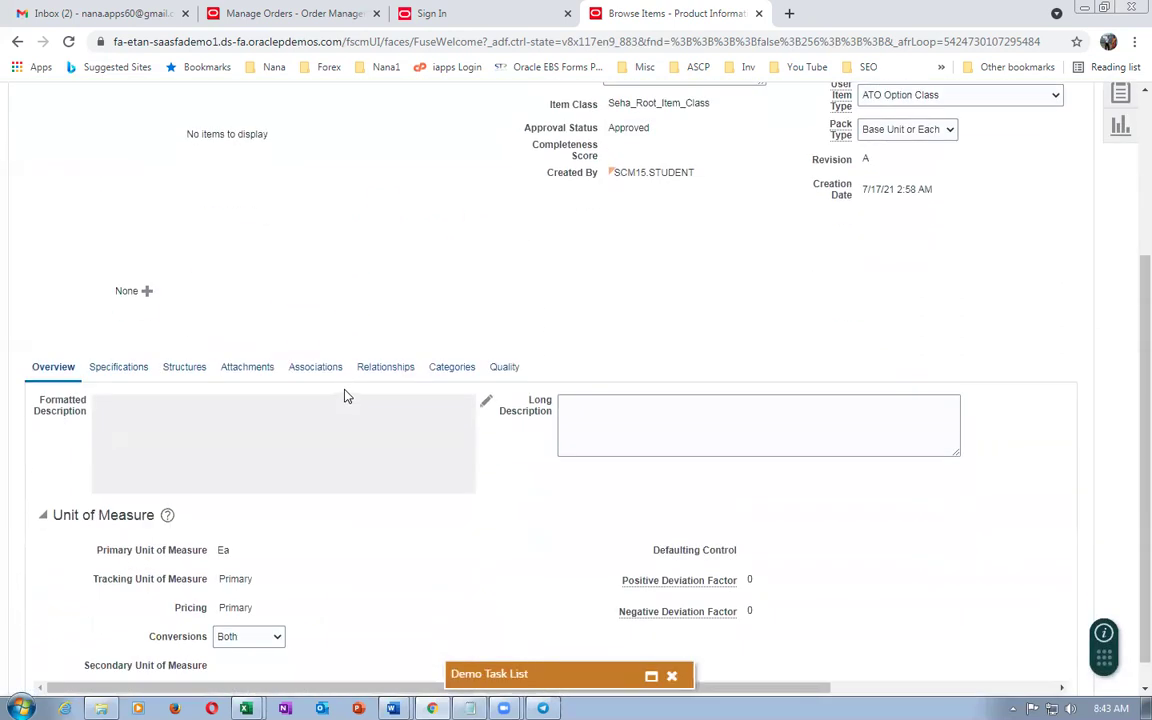
click(184, 368)
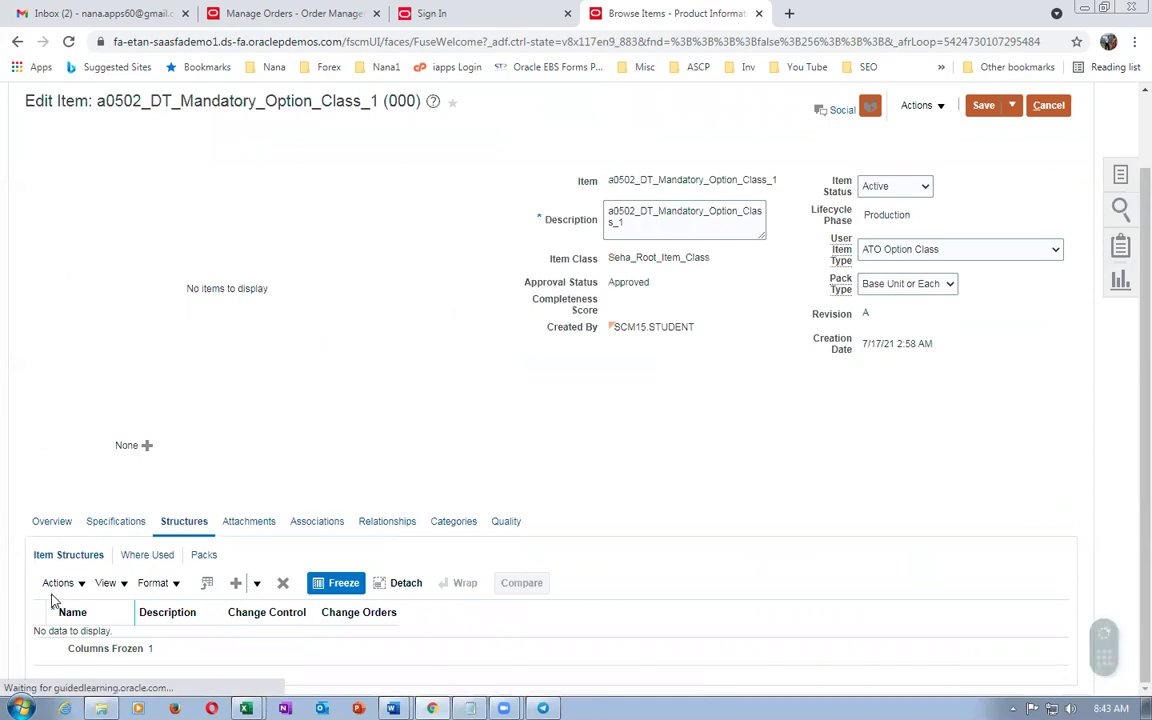
click(55, 588)
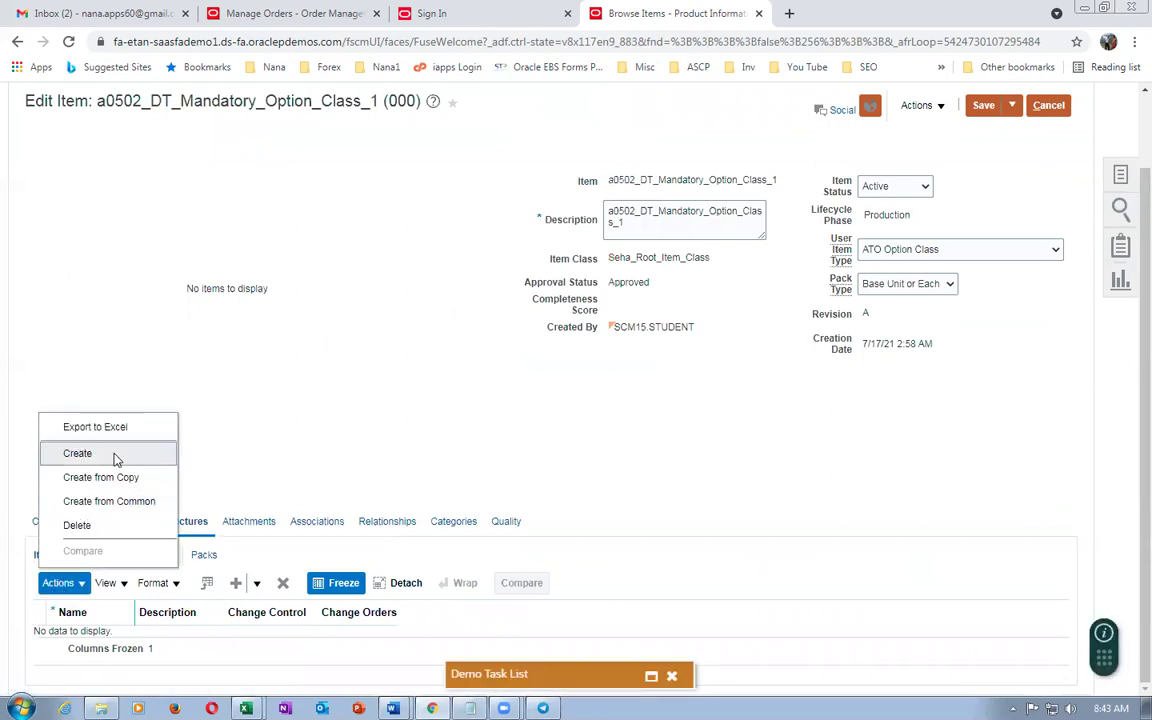
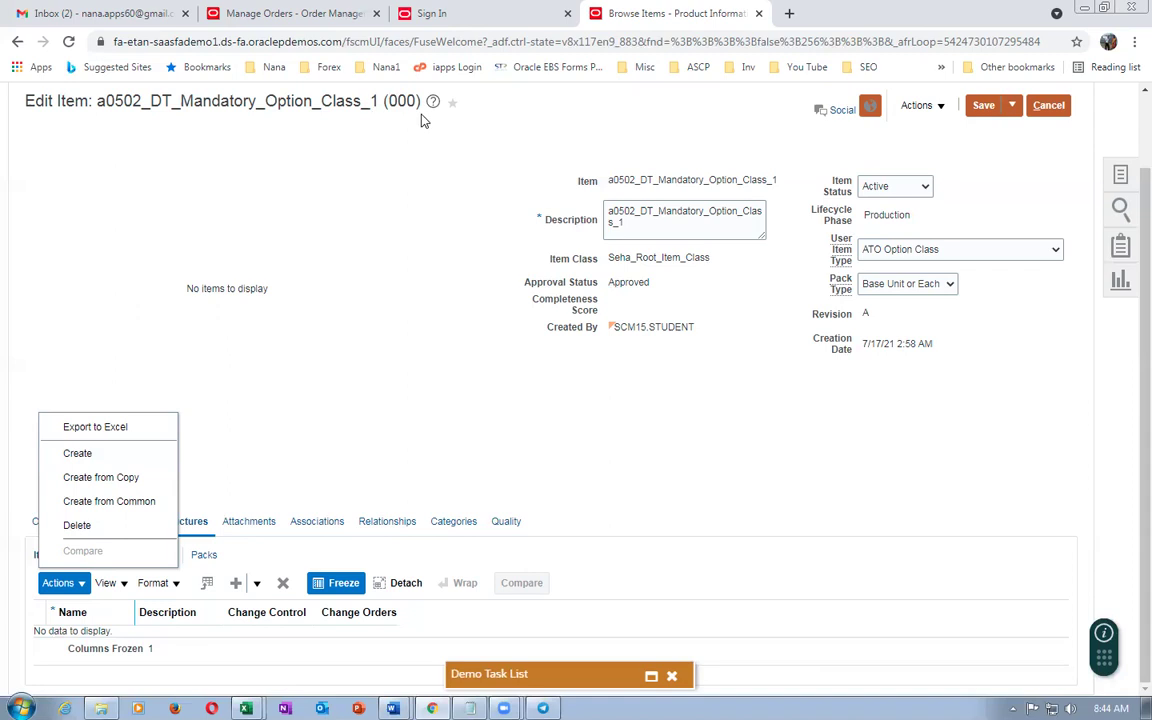
click(100, 457)
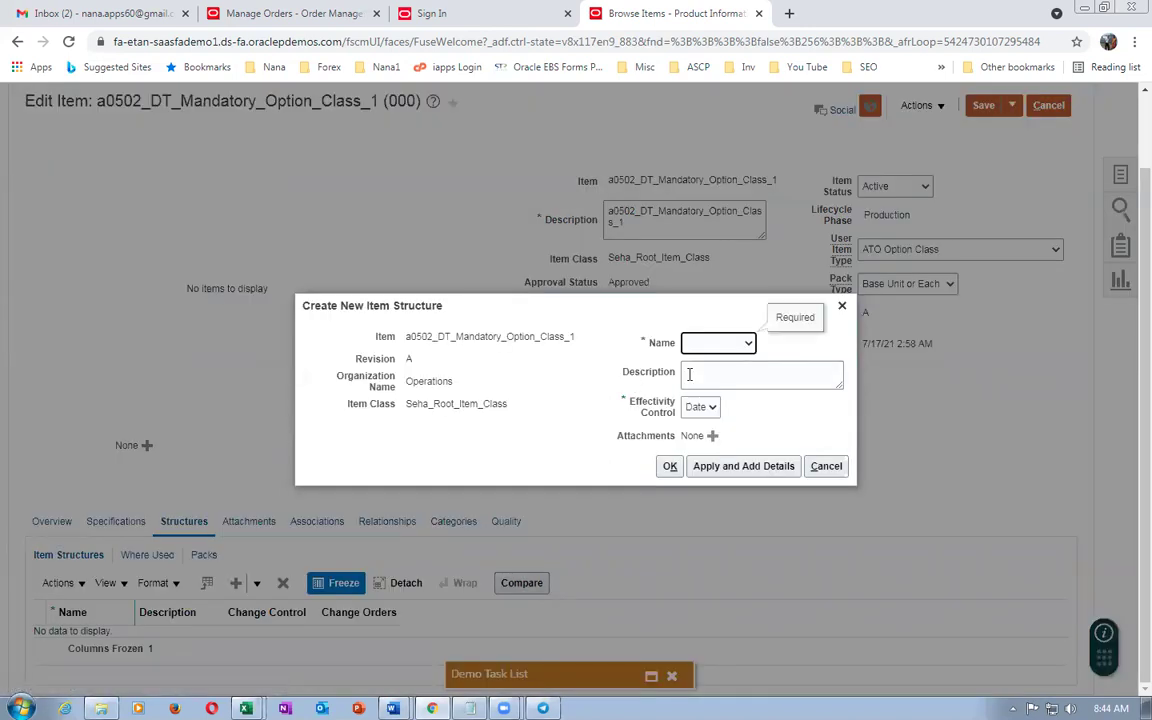
click(702, 346)
click(702, 410)
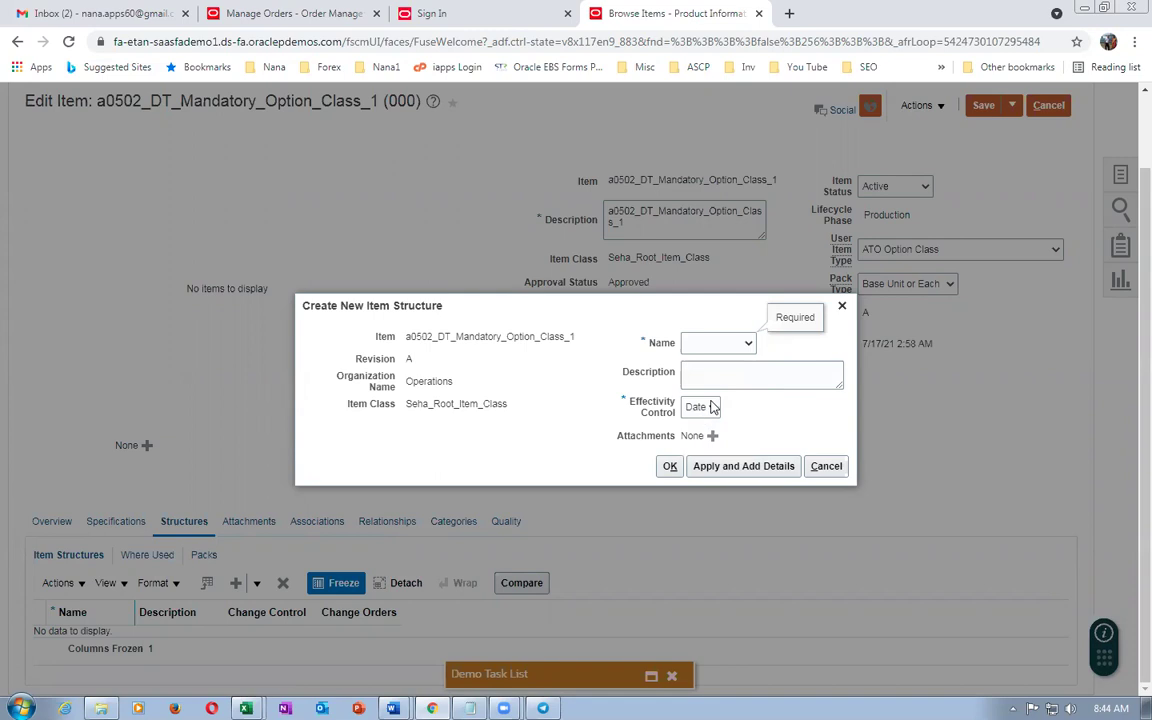
click(716, 375)
text(Primary)
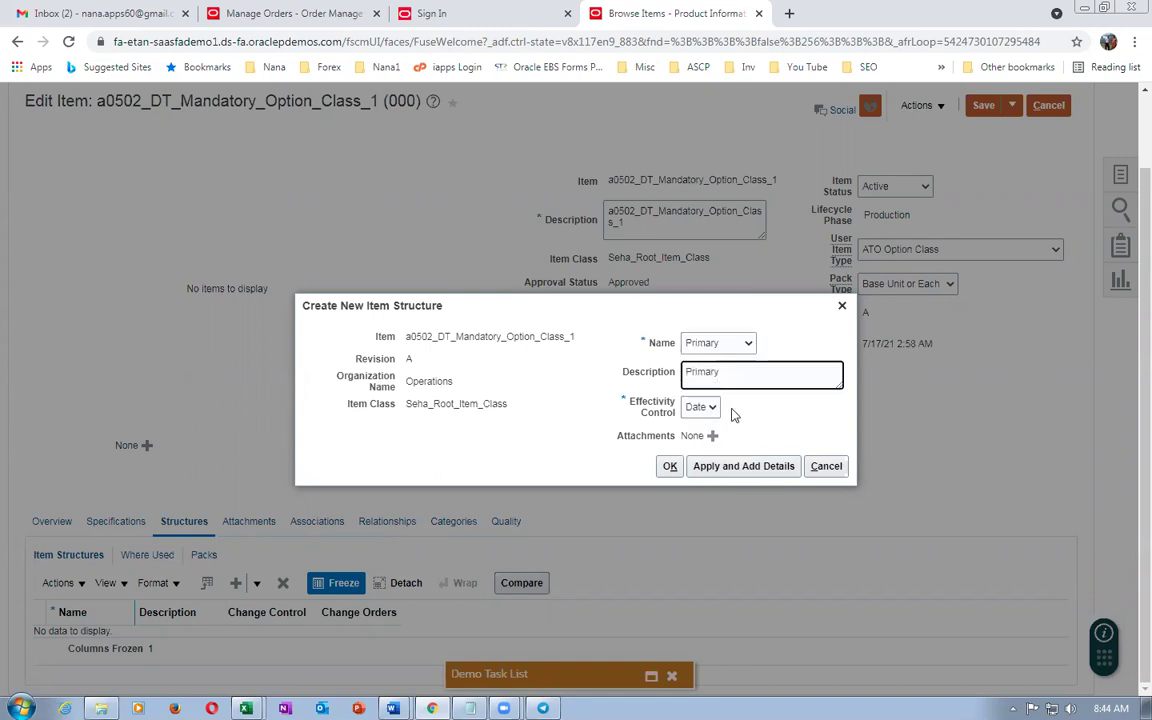
click(742, 467)
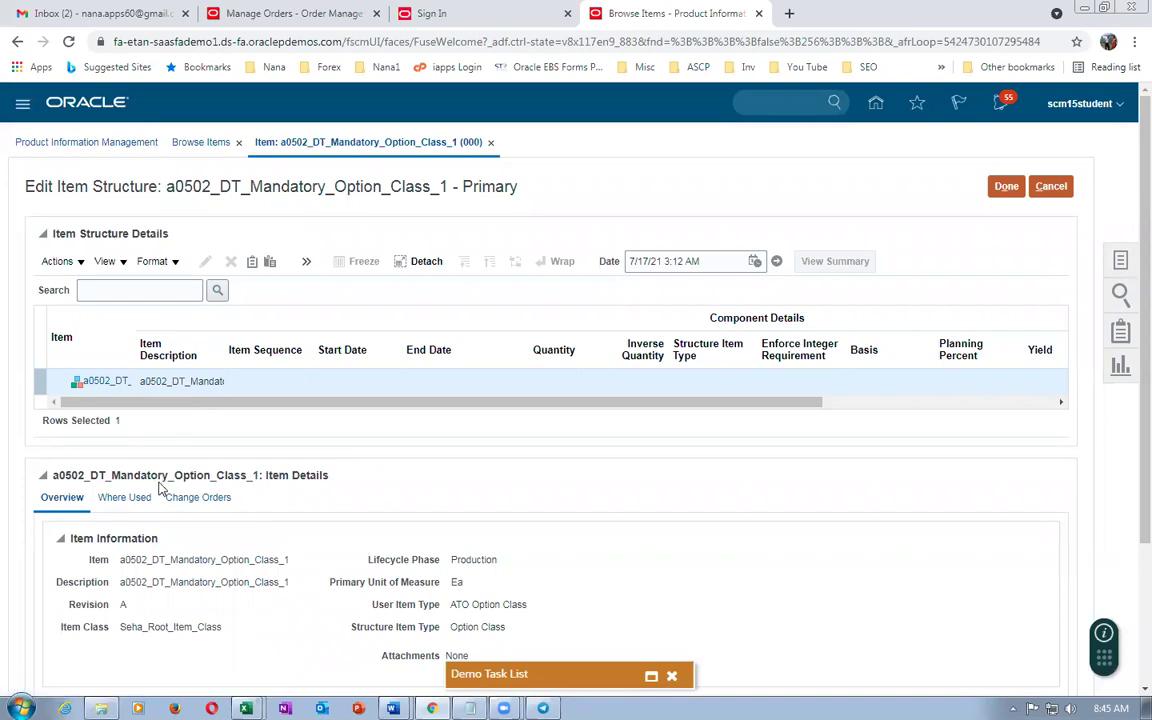
Check the option class components in the Excel workbook, and search for these component items to add to the Primary structure.
key(alt+Tab)
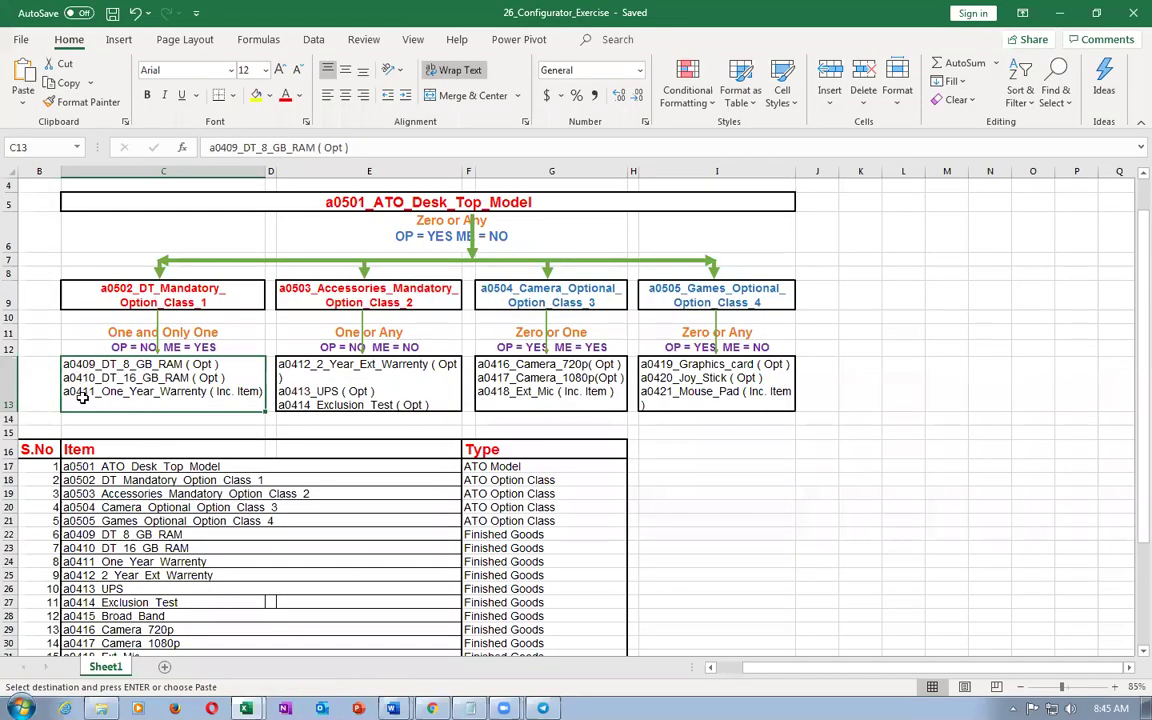
key(alt+Tab)
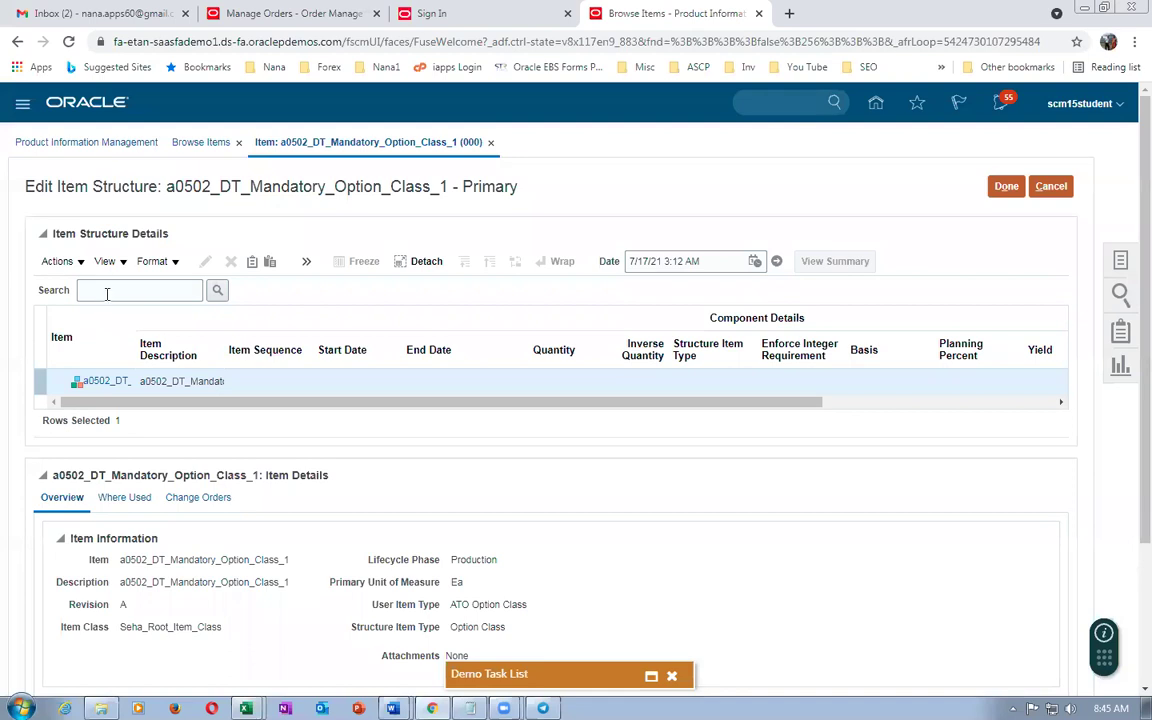
click(57, 261)
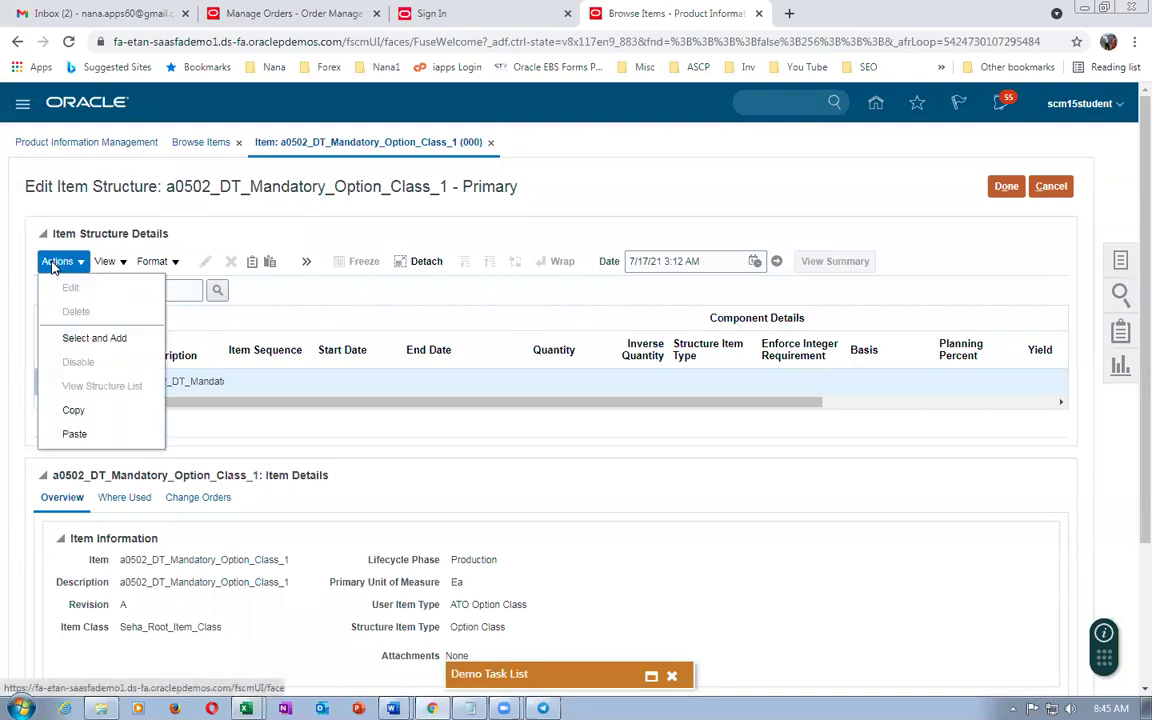
click(80, 337)
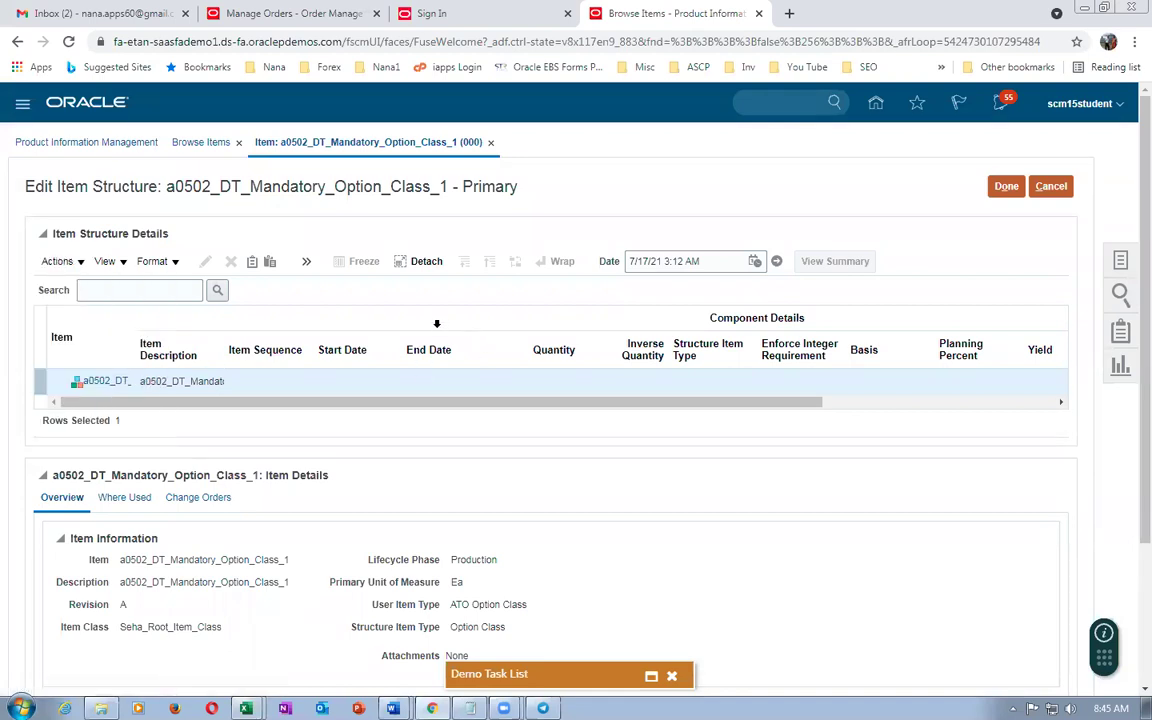
key(alt+Tab)
key(alt+Tab)
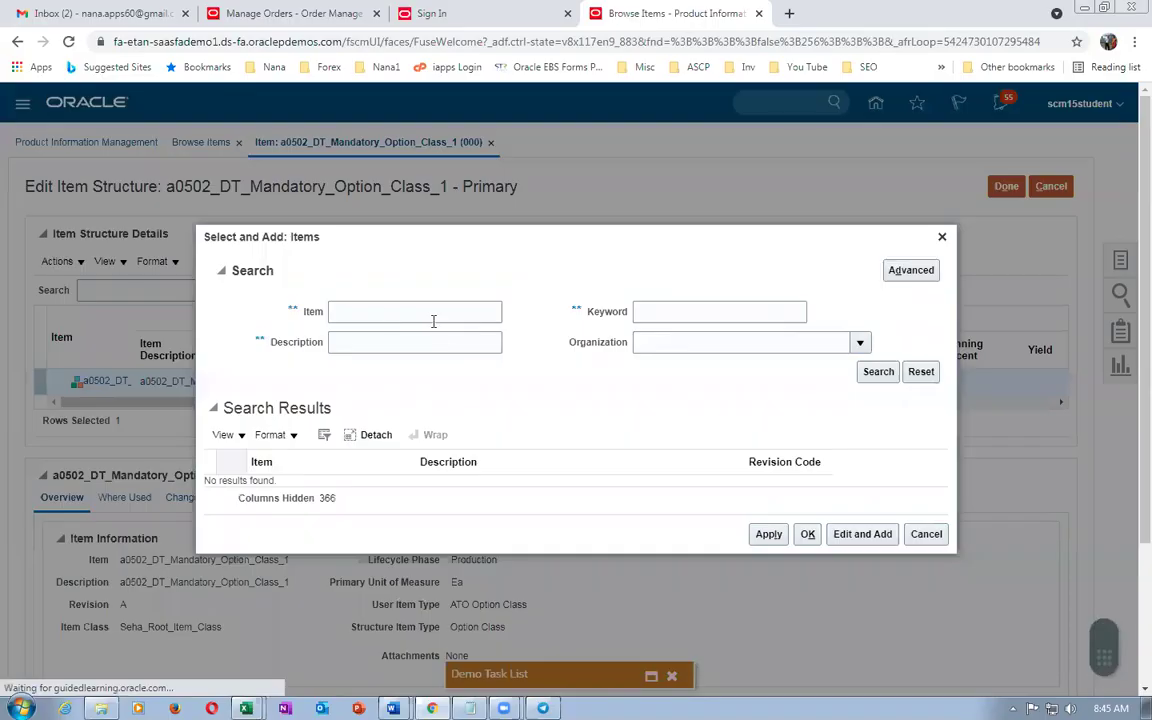
click(375, 311)
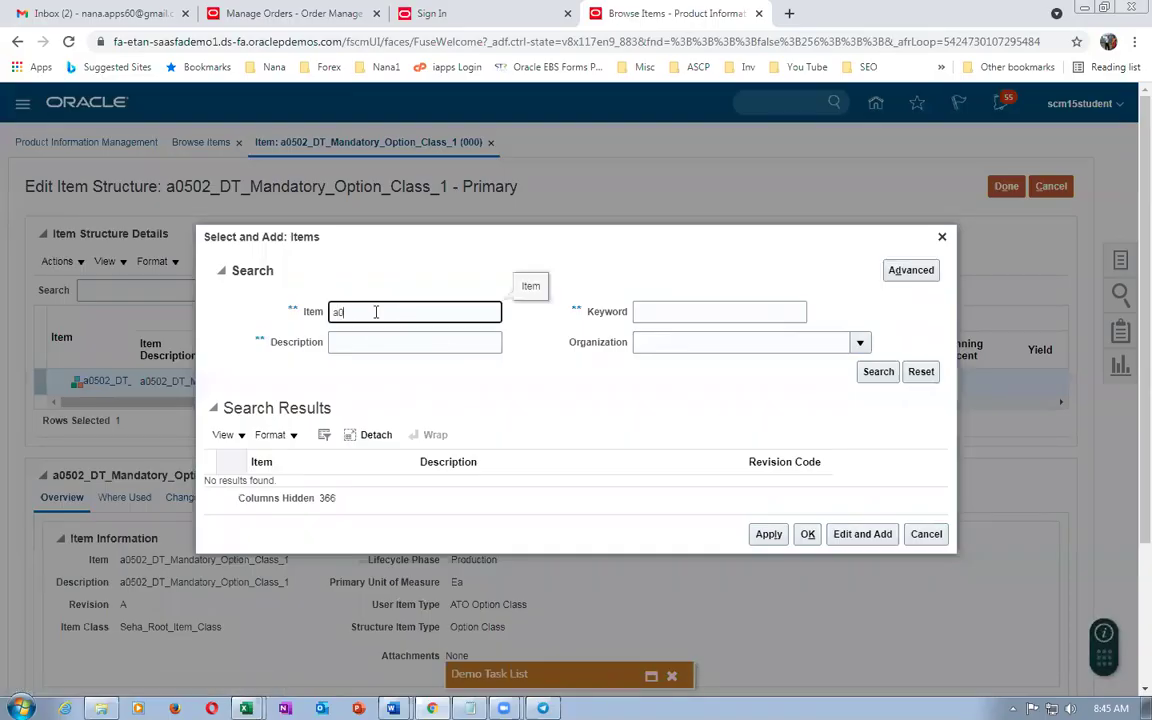
key(Return)
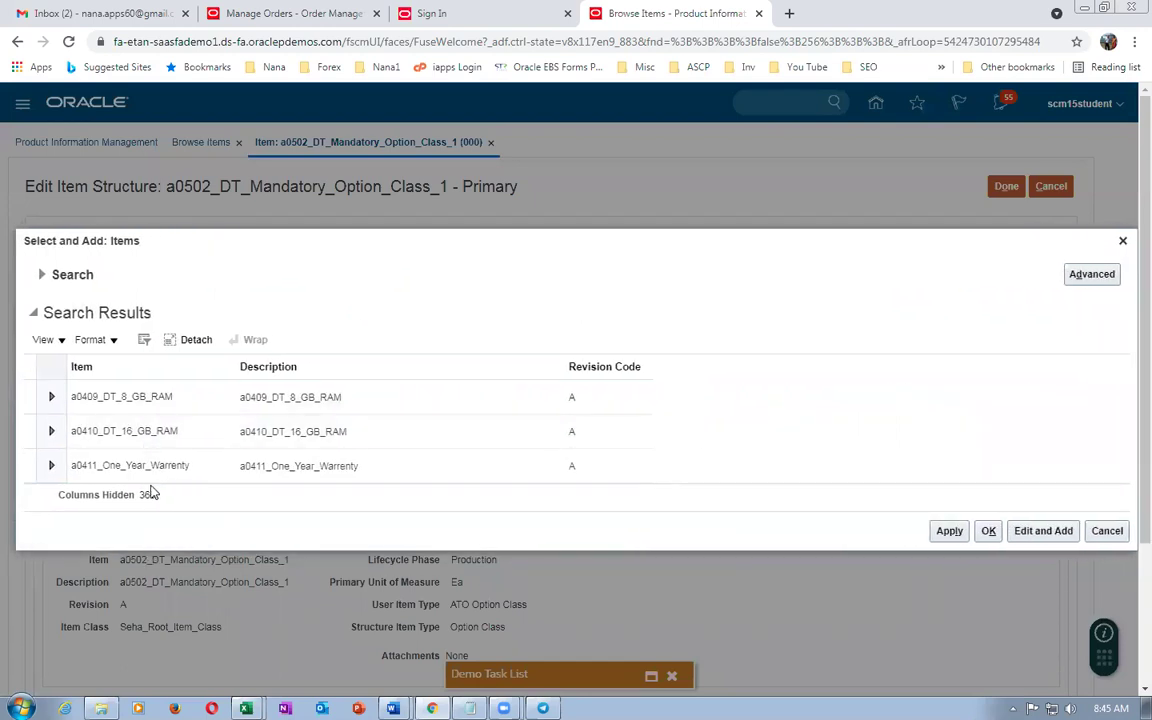
Compare the found items with the Excel workbook and add a0409_DT_8_GB_RAM, a0410_DT_16_GB_RAM and a0411_One_Year_Warrenty to the structure.
key(alt+Tab)
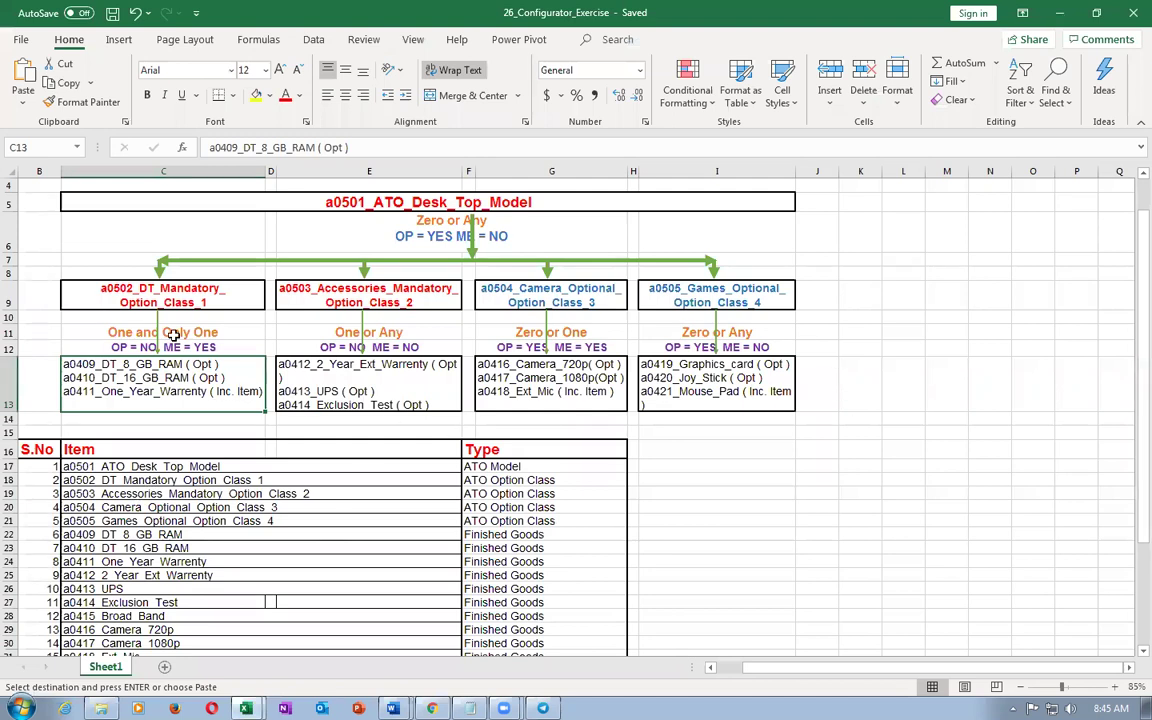
scroll(187, 606, down, 2)
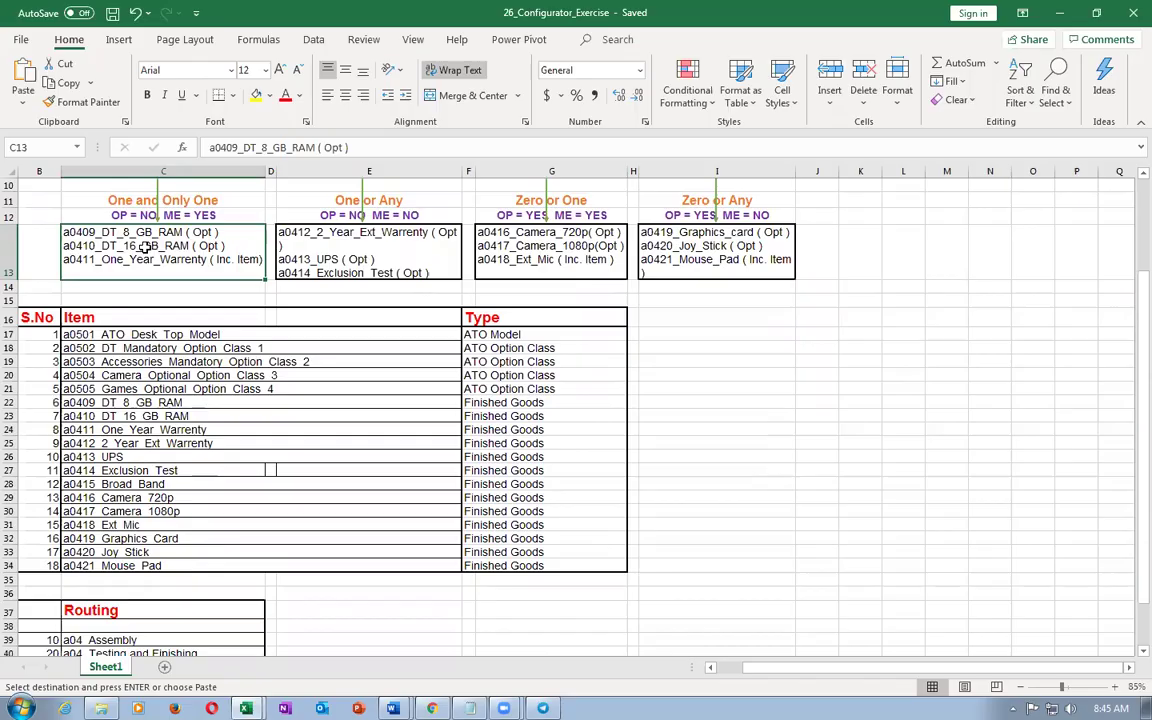
key(alt+Tab)
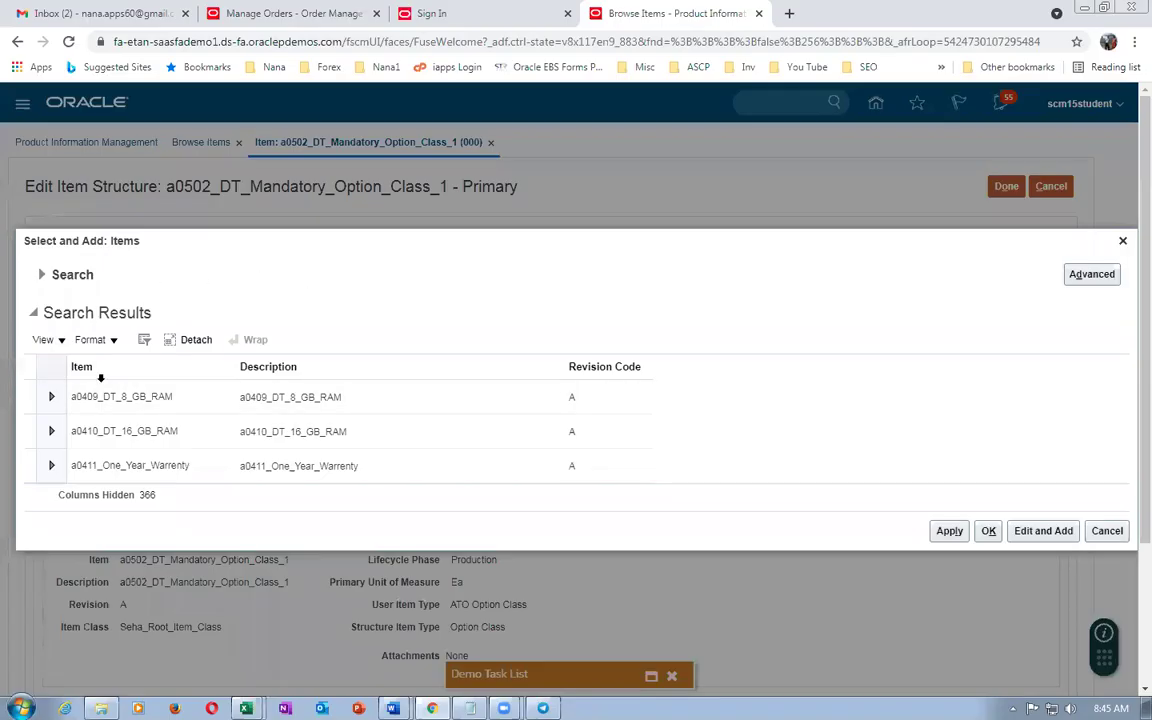
click(28, 398)
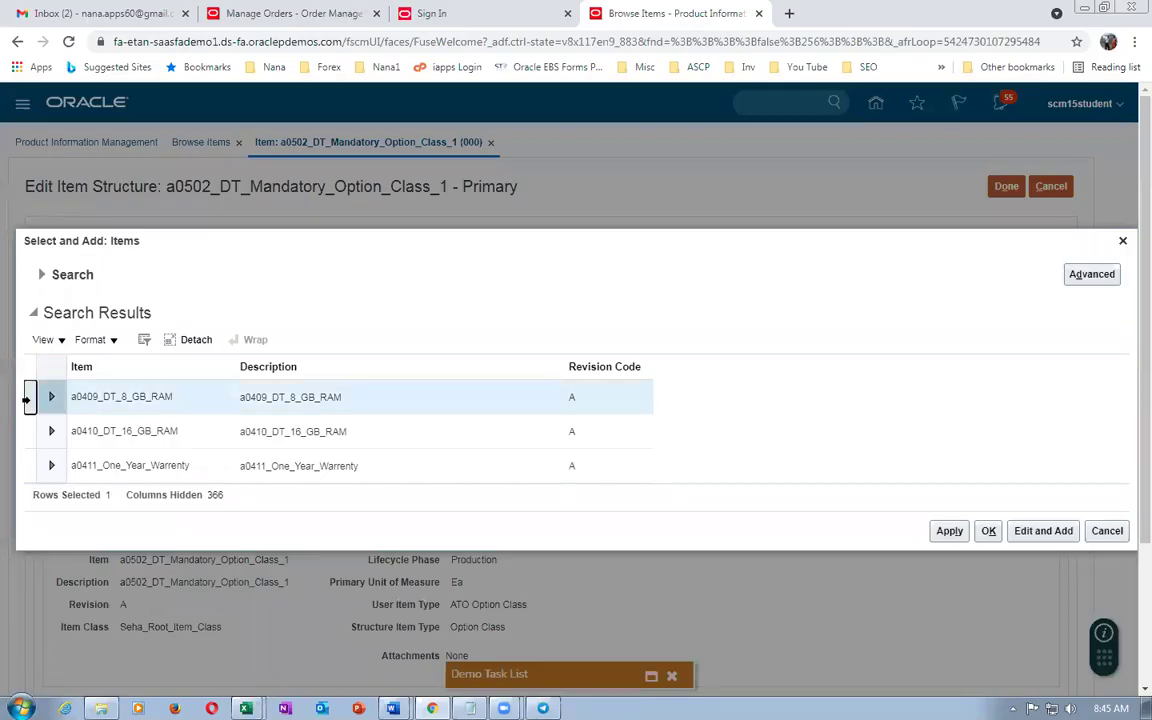
ctrl+click(28, 431)
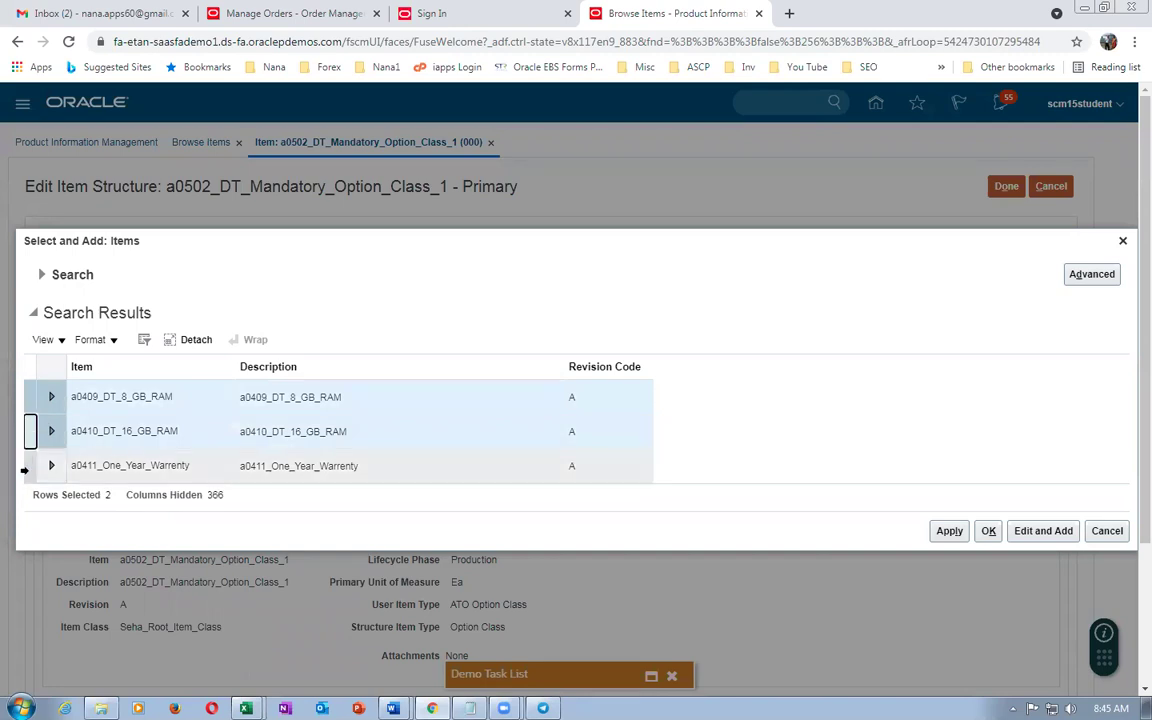
ctrl+click(28, 466)
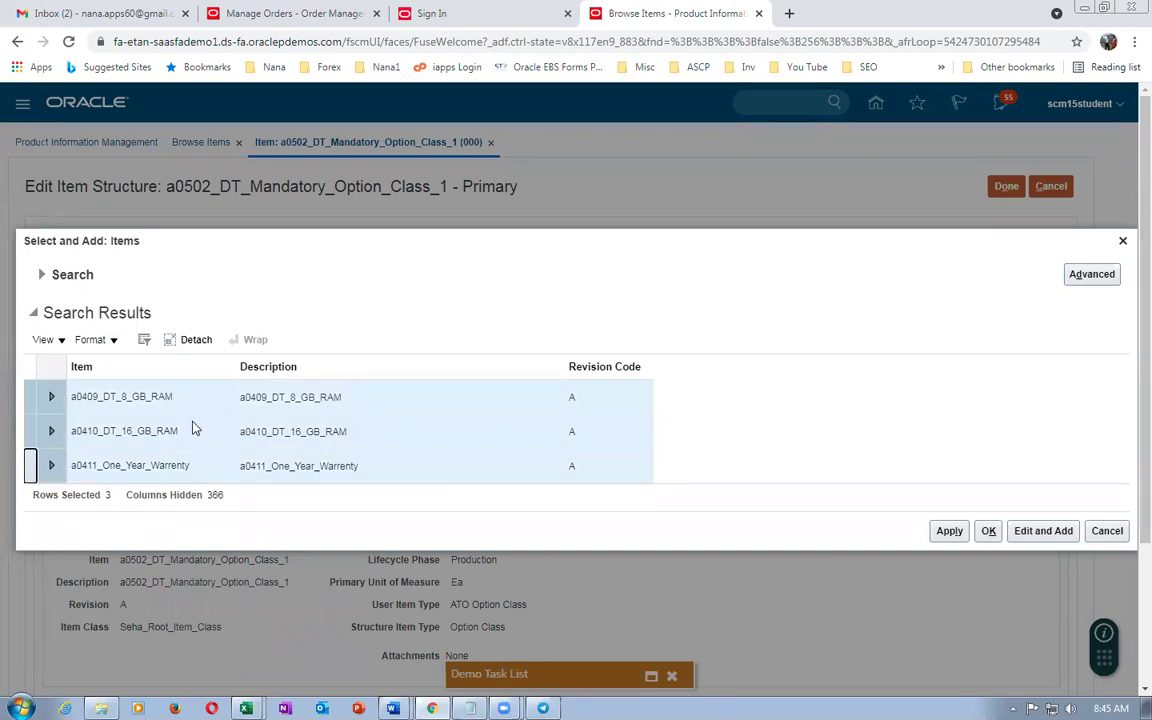
click(956, 537)
click(988, 532)
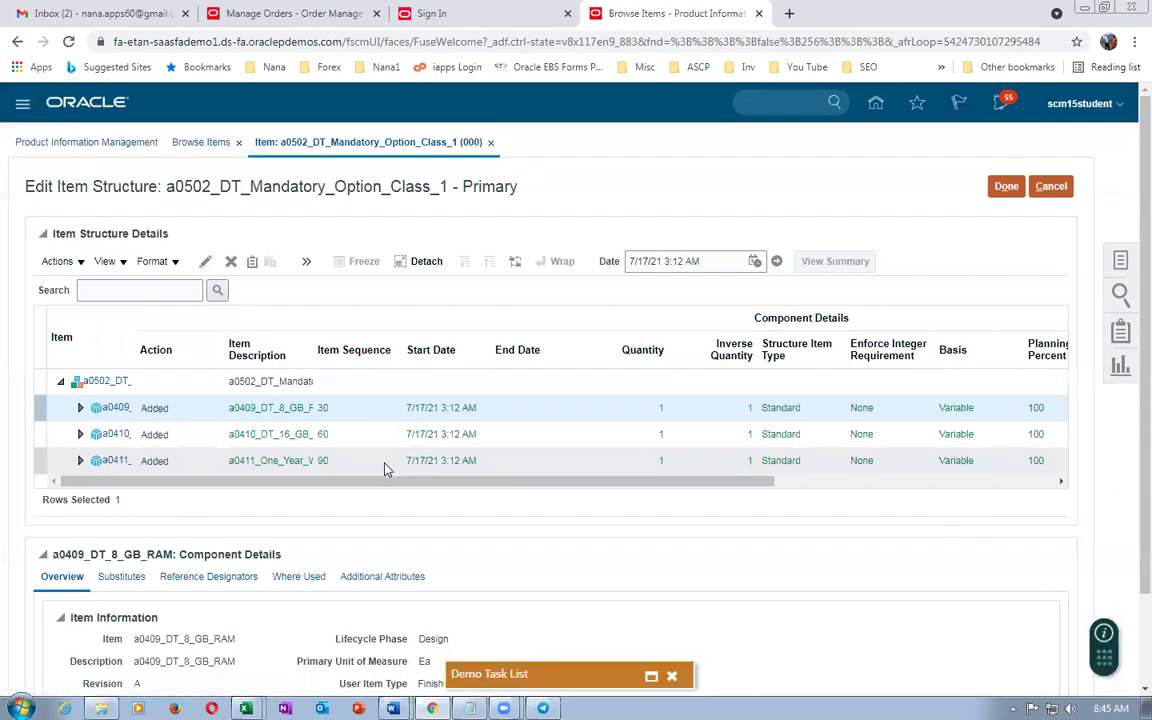
Display the Component Order Management attributes in the item structure details and bring the Mutually Exclusive and Optional columns into view.
drag(400, 484, 760, 530)
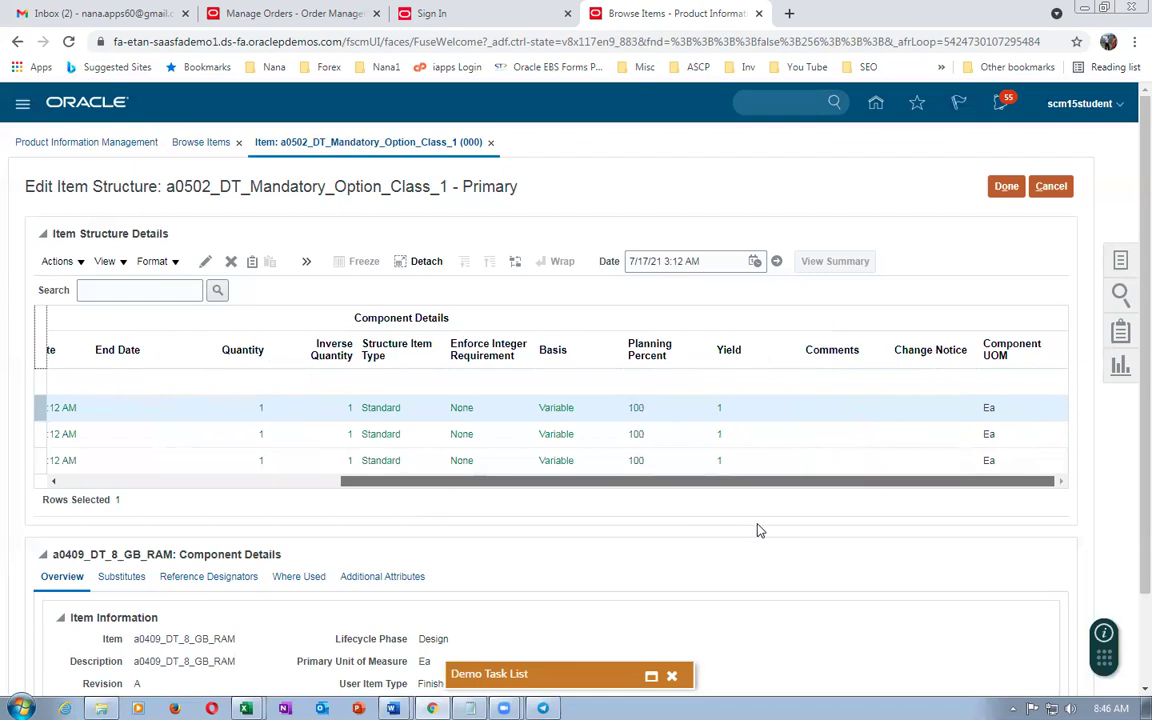
drag(700, 481, 400, 481)
click(105, 262)
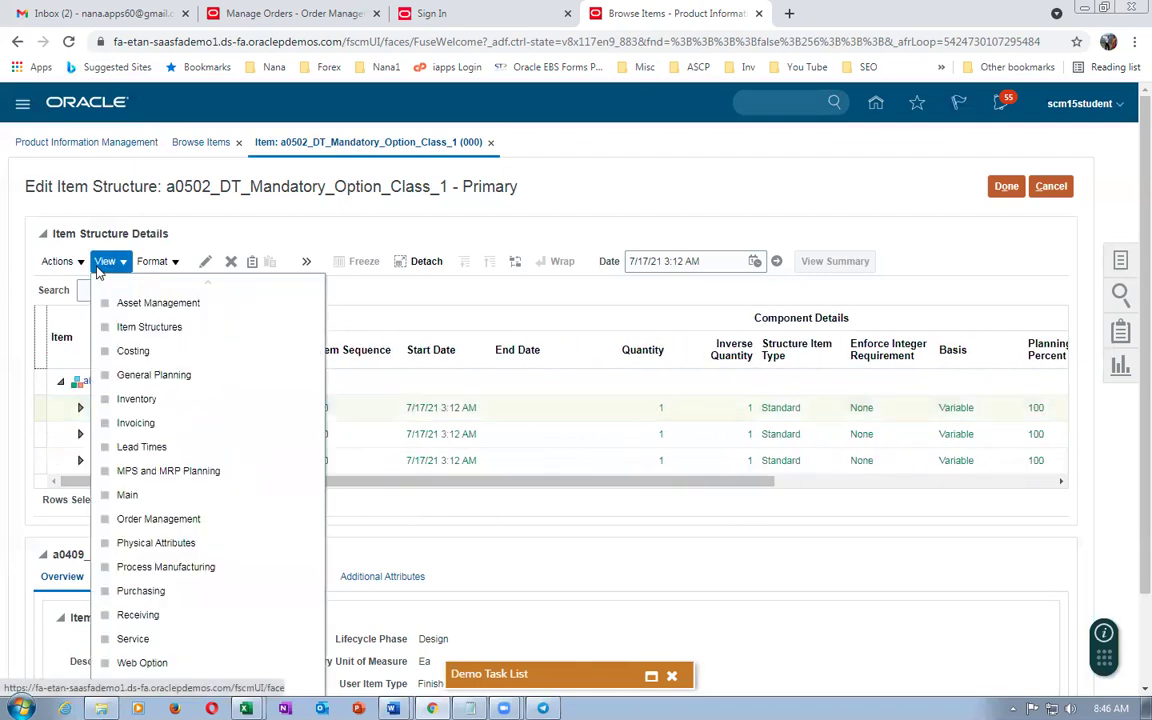
scroll(168, 600, down, 3)
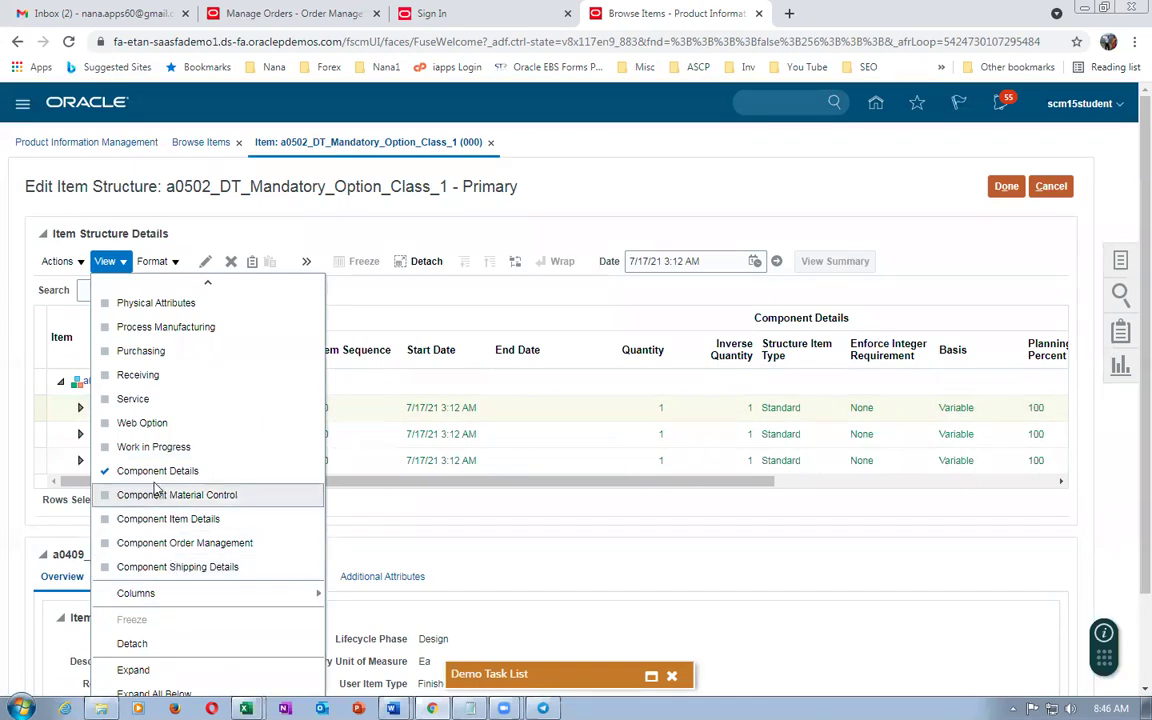
scroll(157, 470, up, 2)
scroll(178, 404, up, 1)
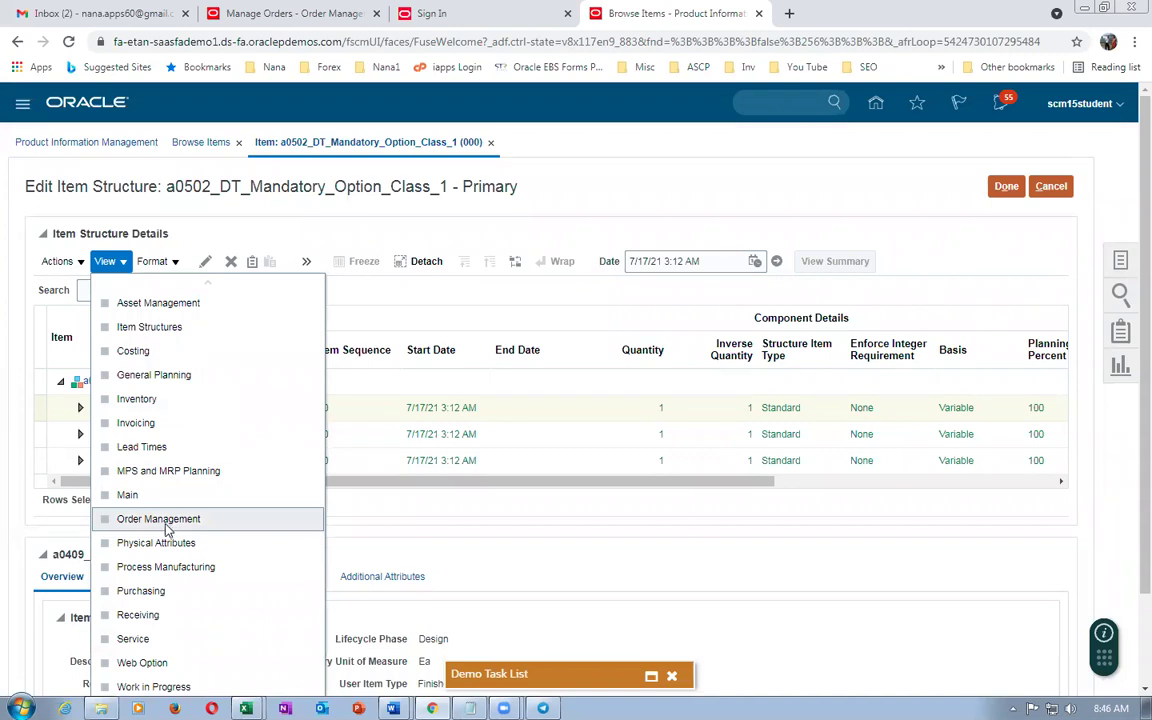
scroll(168, 527, down, 4)
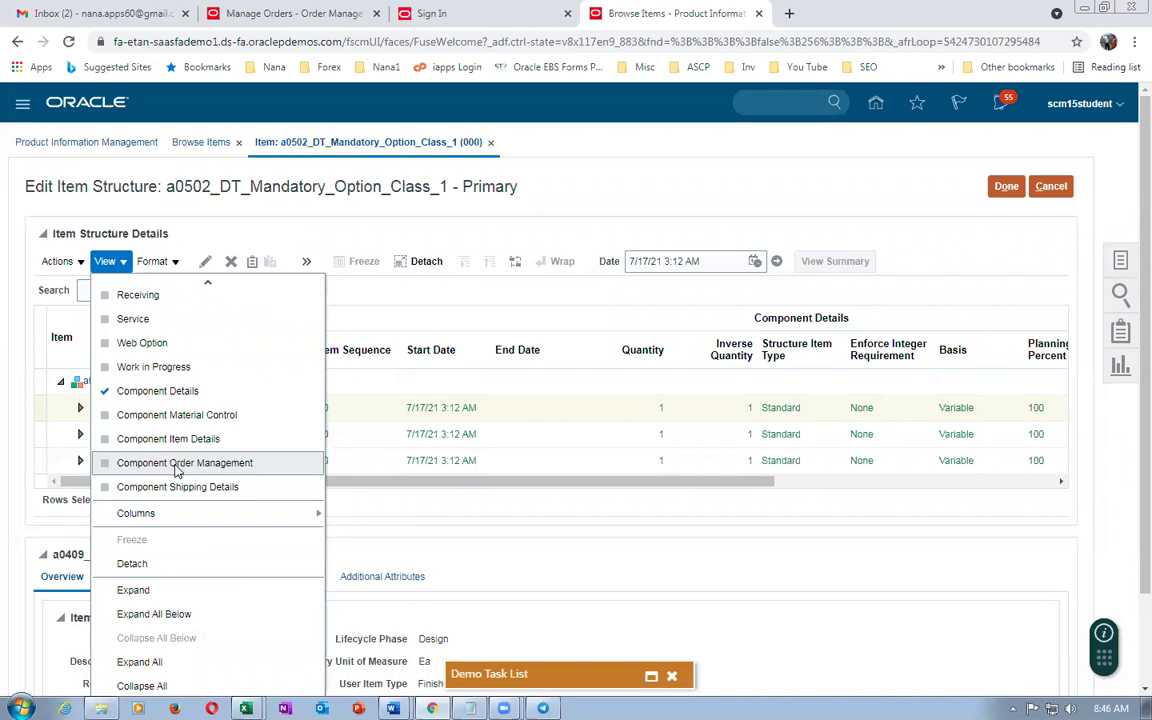
click(178, 466)
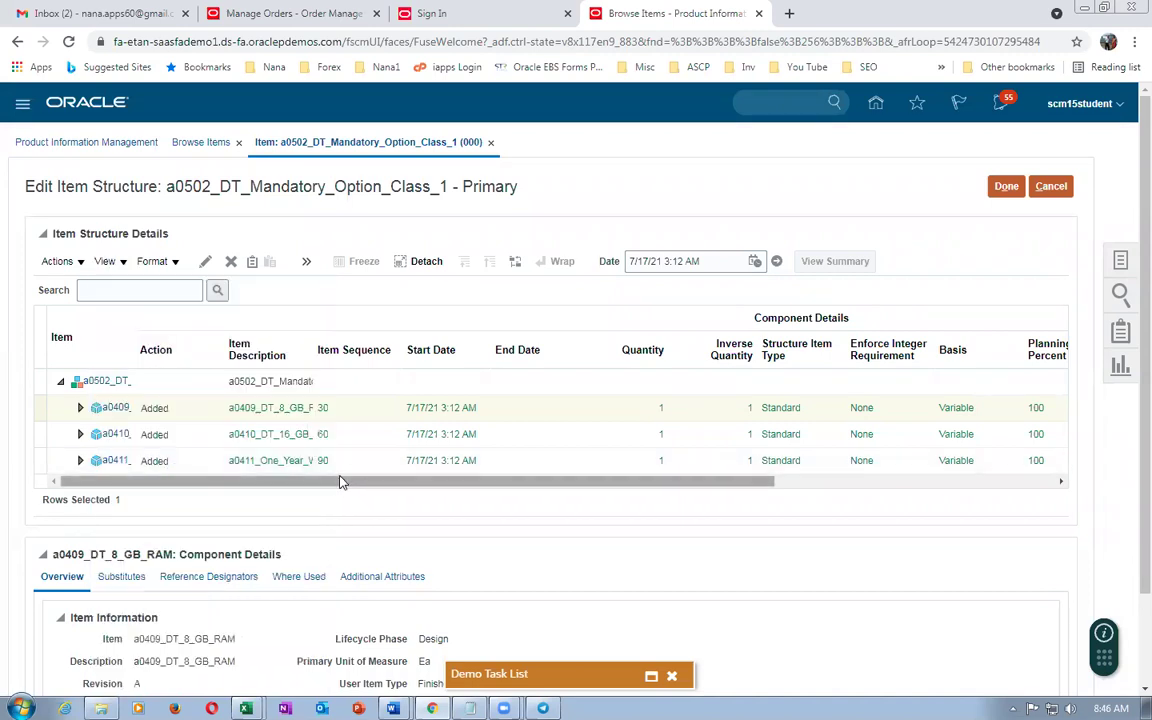
drag(327, 481, 740, 512)
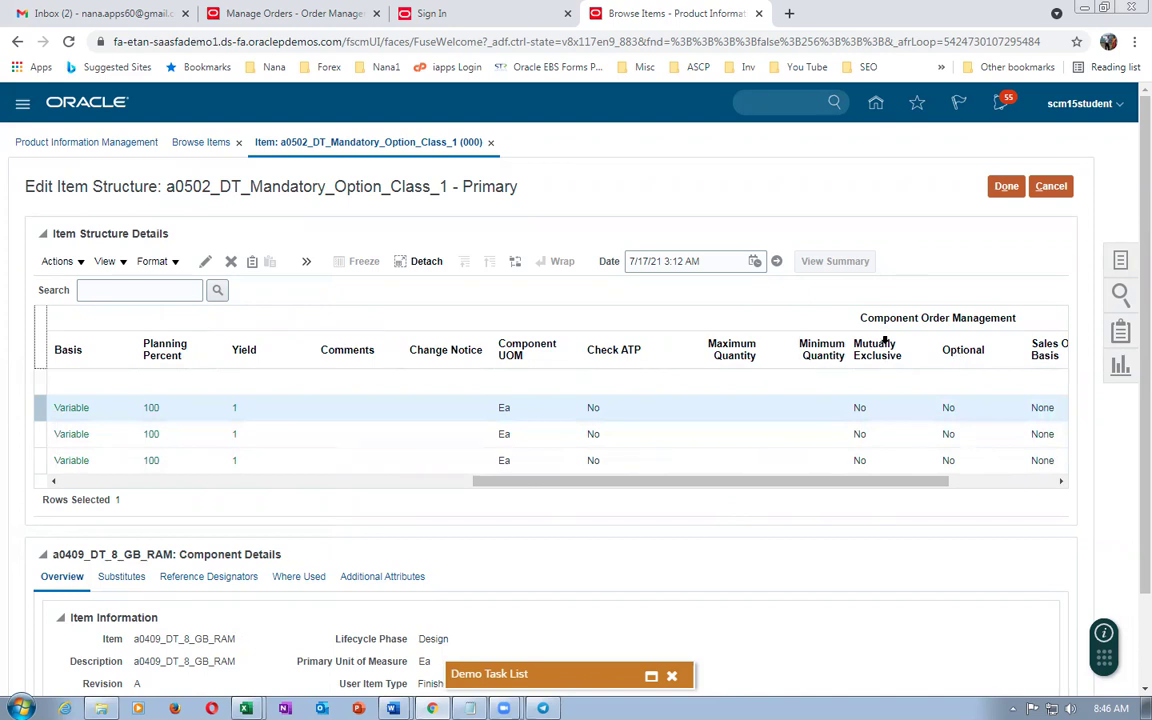
Check the Excel workbook for optional components, and make a0409_DT_8_GB_RAM optional with minimum quantity 1 and maximum quantity 2.
key(alt+Tab)
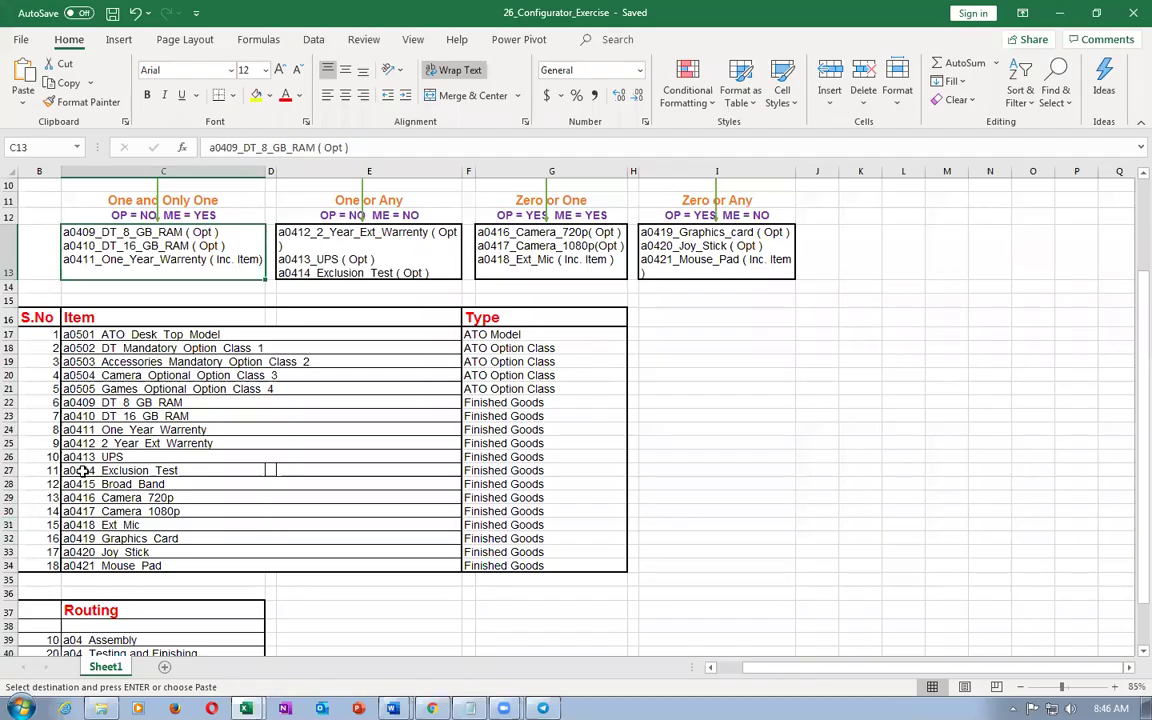
scroll(100, 473, up, 2)
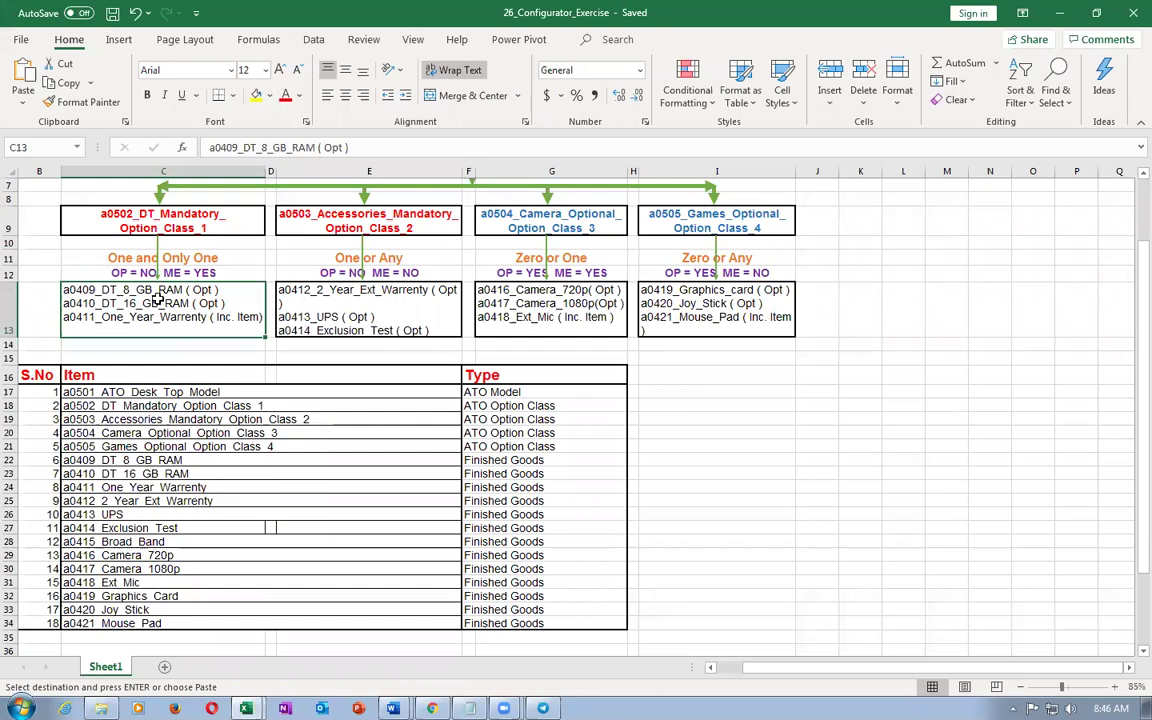
key(alt+Tab)
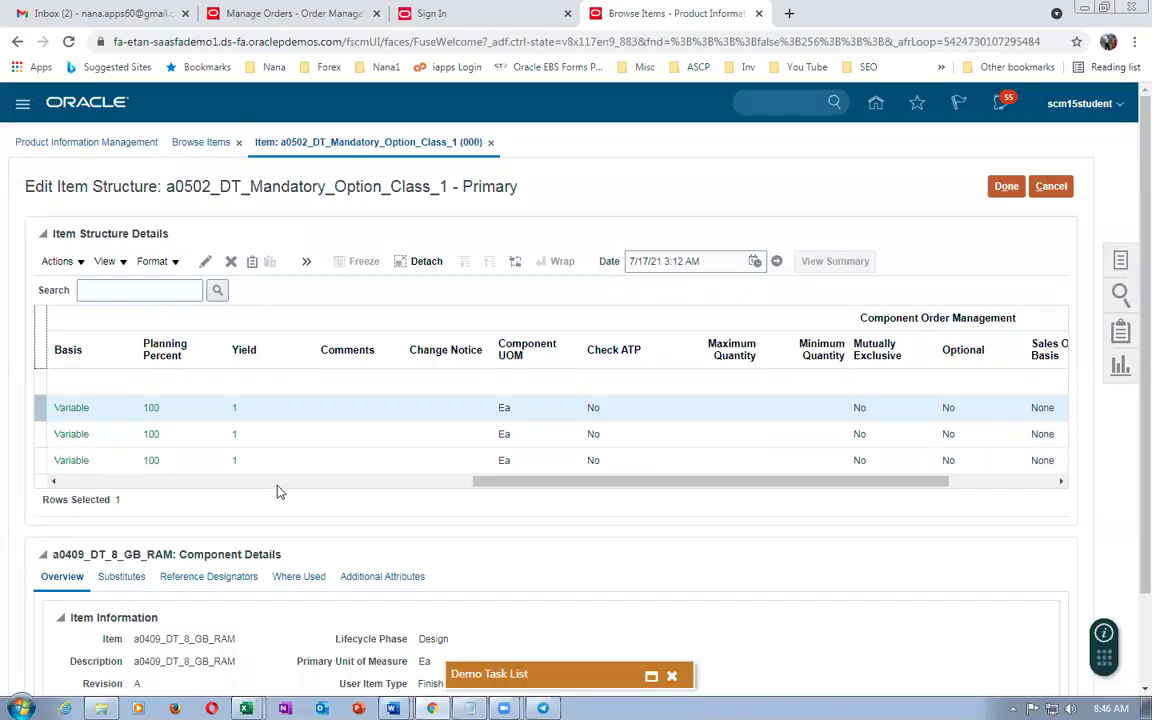
drag(527, 482, 107, 482)
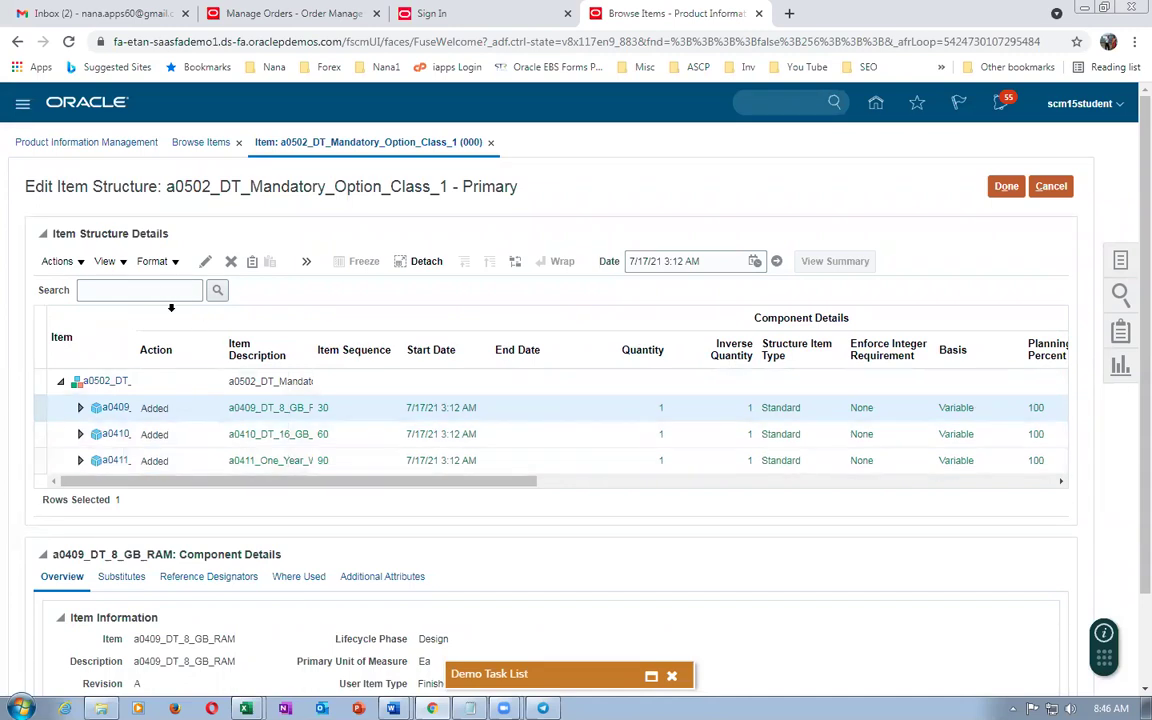
click(205, 262)
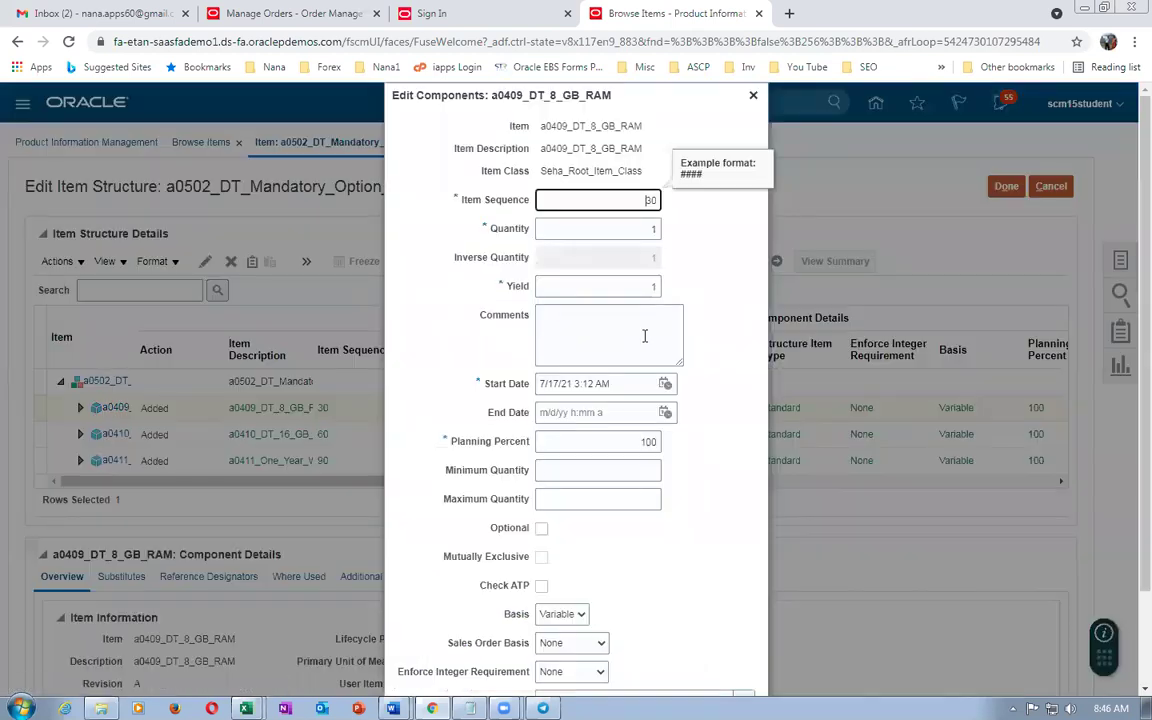
scroll(640, 358, down, 2)
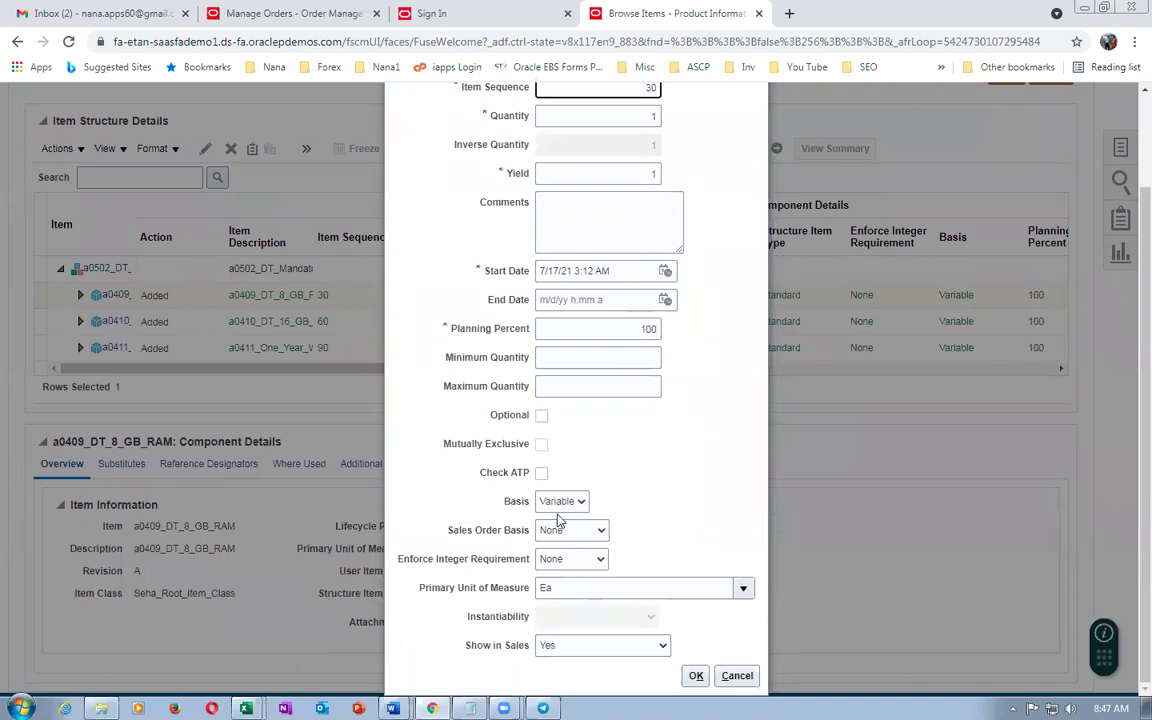
click(540, 418)
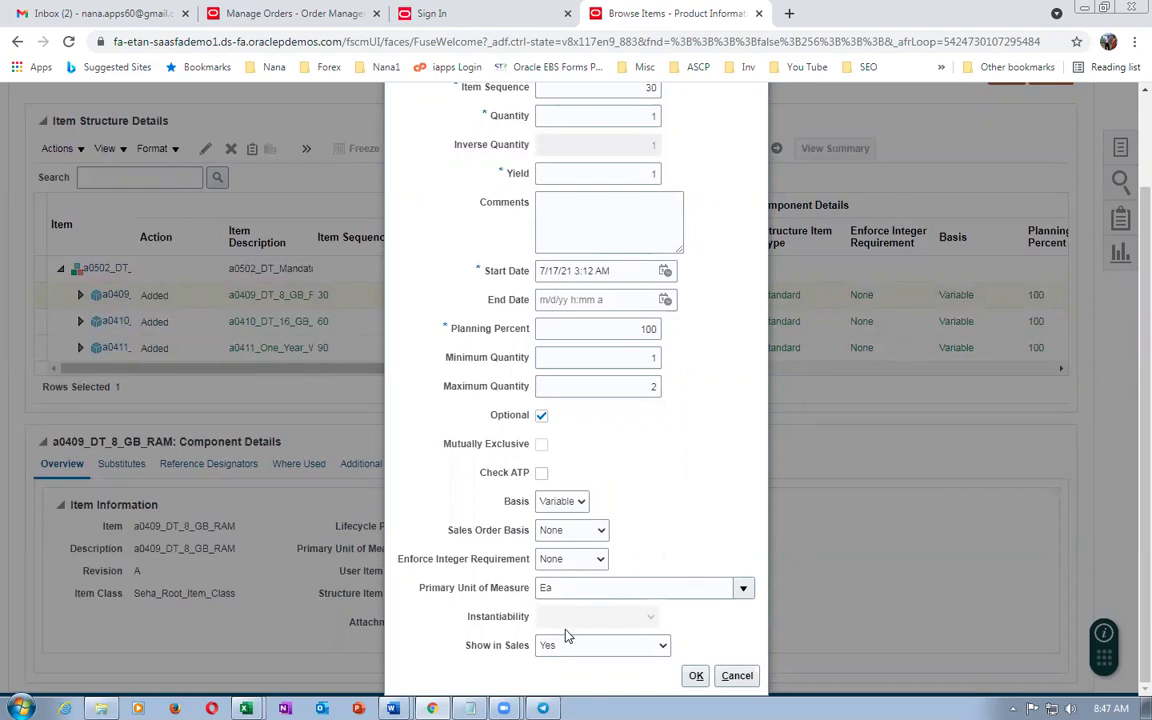
click(696, 675)
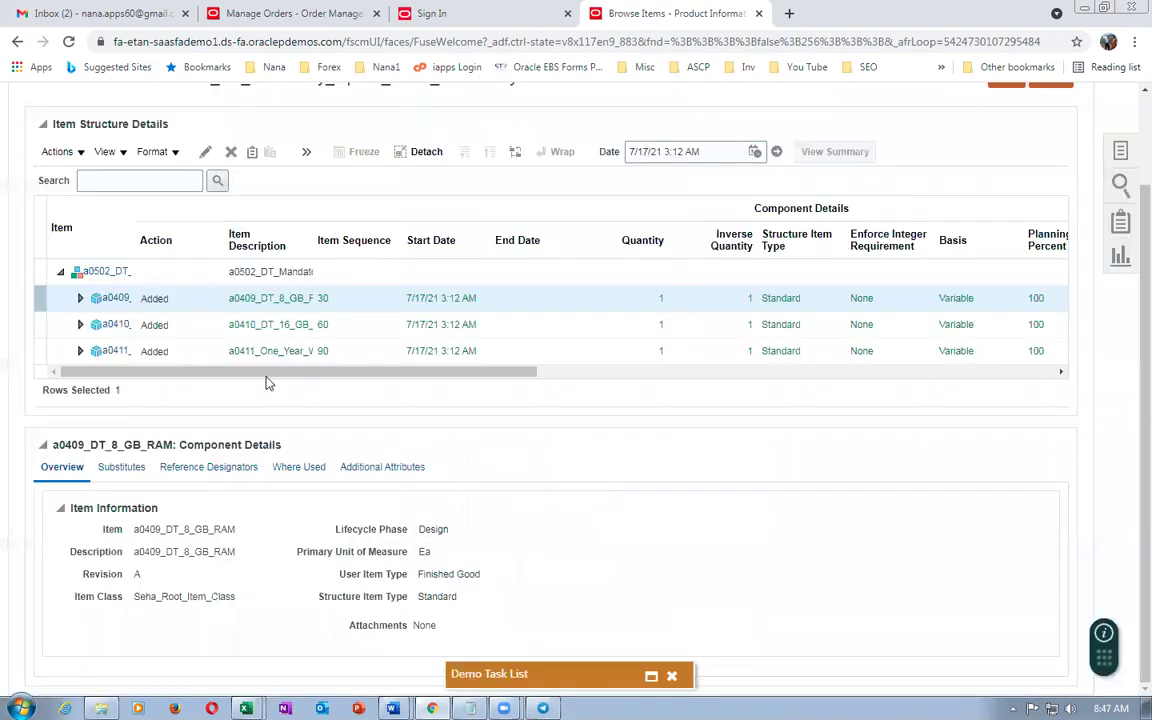
Edit the a0410_DT_16_GB_RAM component to be optional with minimum quantity 1 and maximum quantity 2.
click(37, 323)
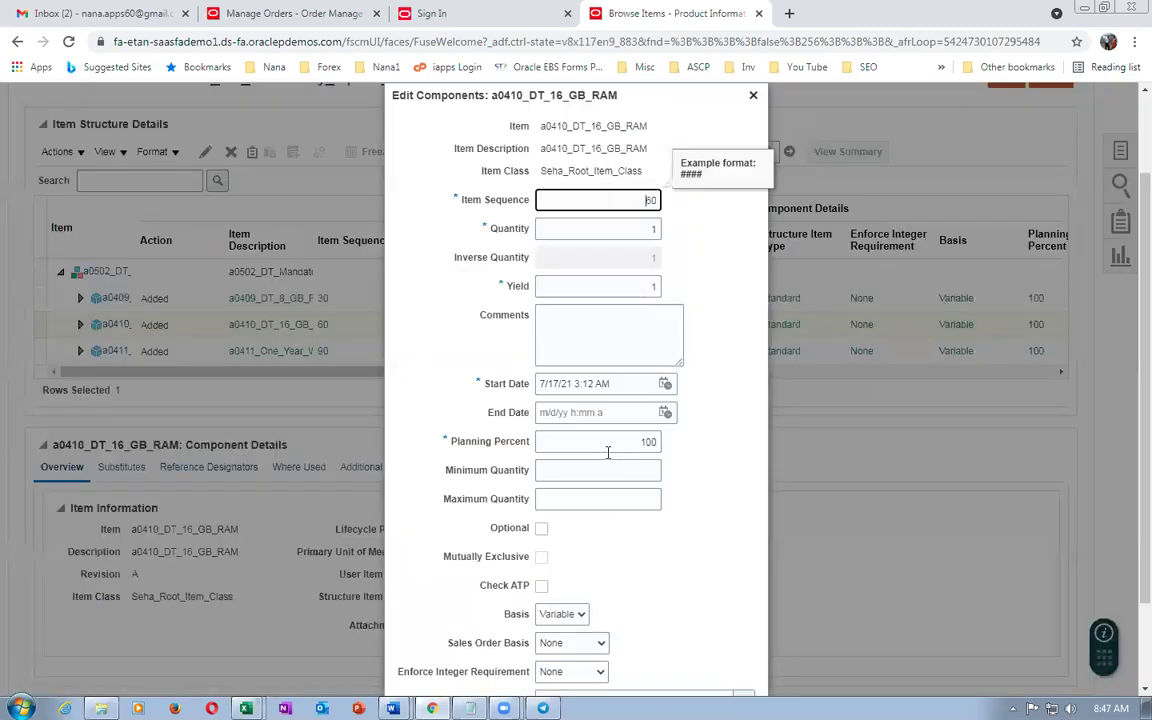
click(556, 566)
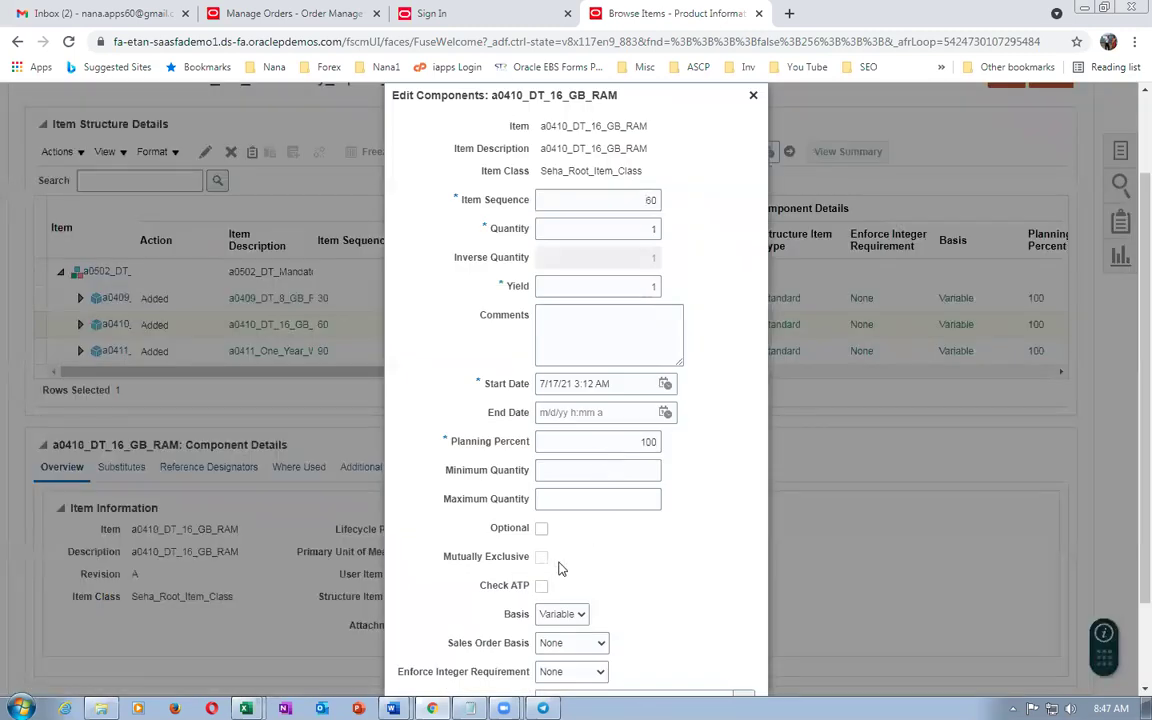
click(541, 528)
scroll(640, 565, down, 2)
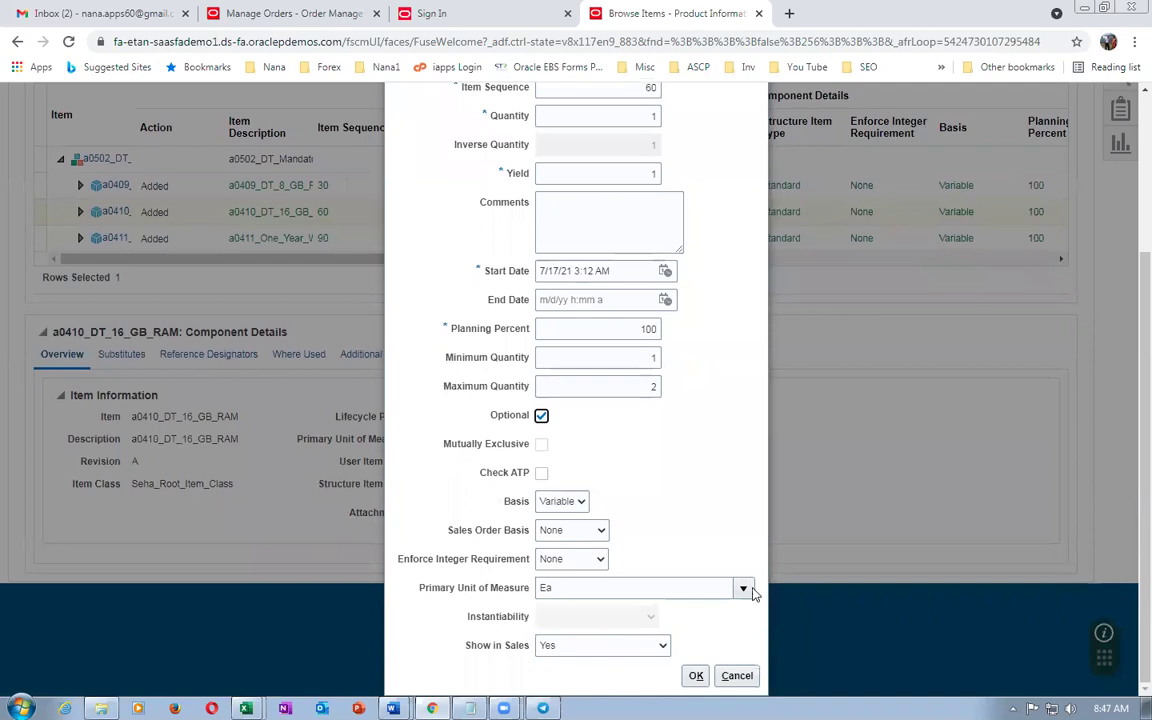
Accept the edited component details of a0410_DT_16_GB_RAM.
click(697, 676)
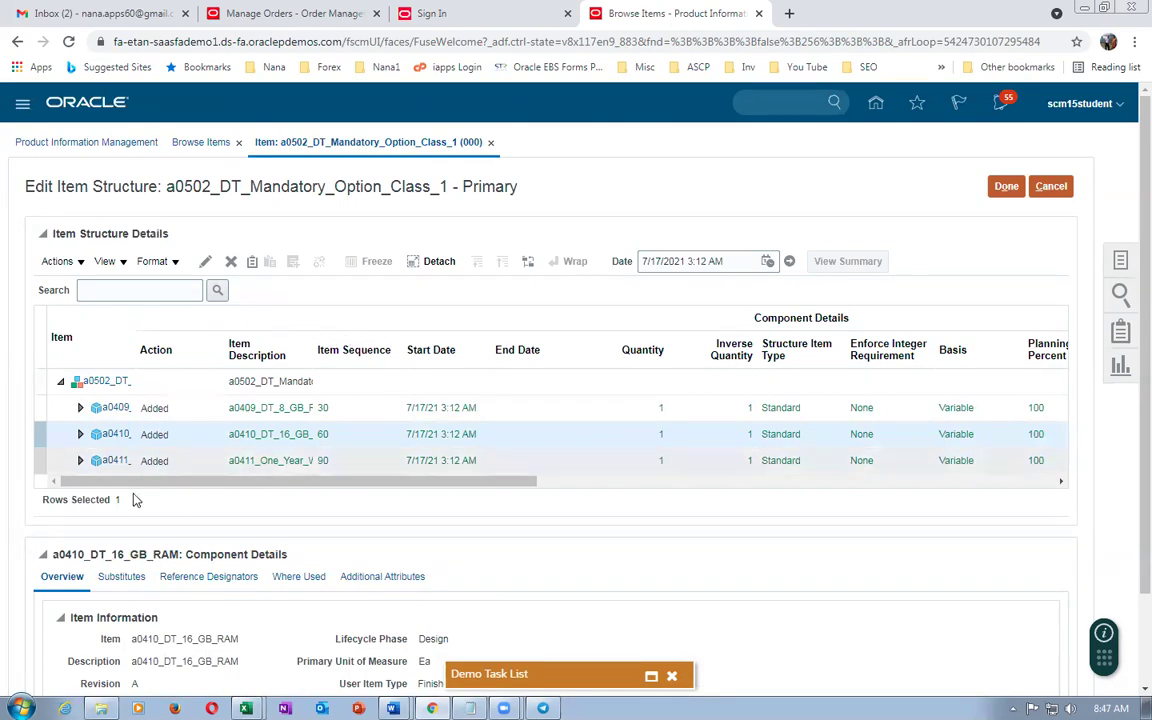
Check the a0411_One_Year_Warrenty component's details without changing them, and review the order management columns of all three components.
click(38, 458)
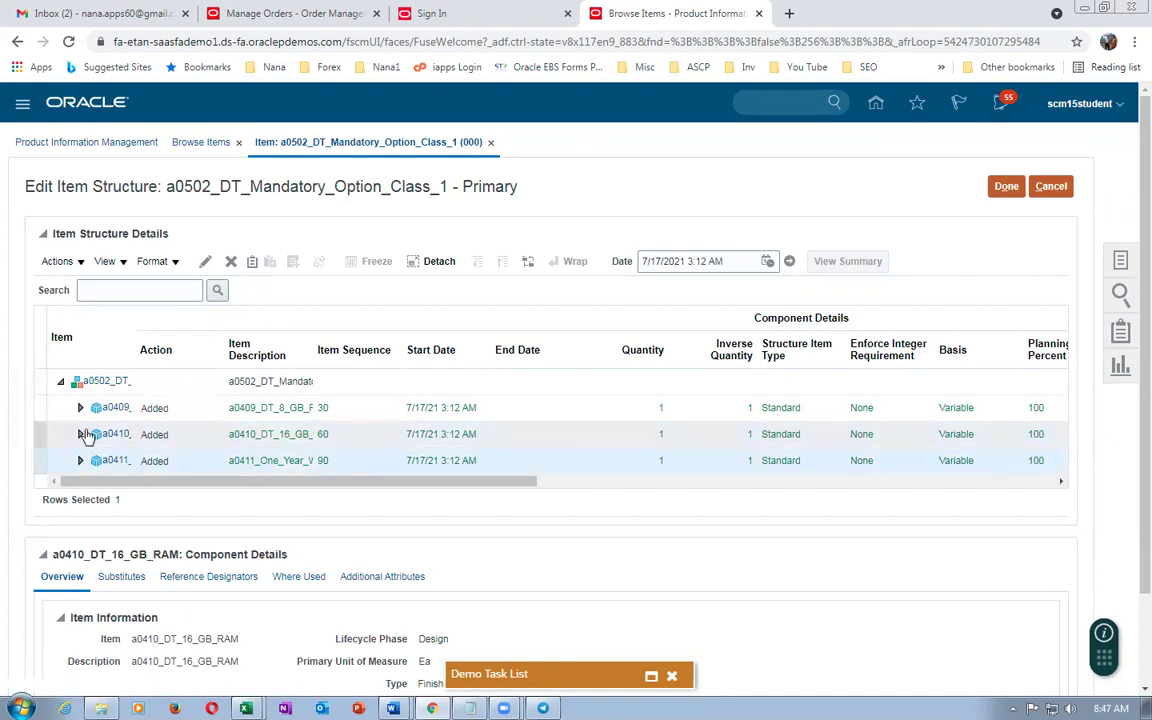
click(204, 263)
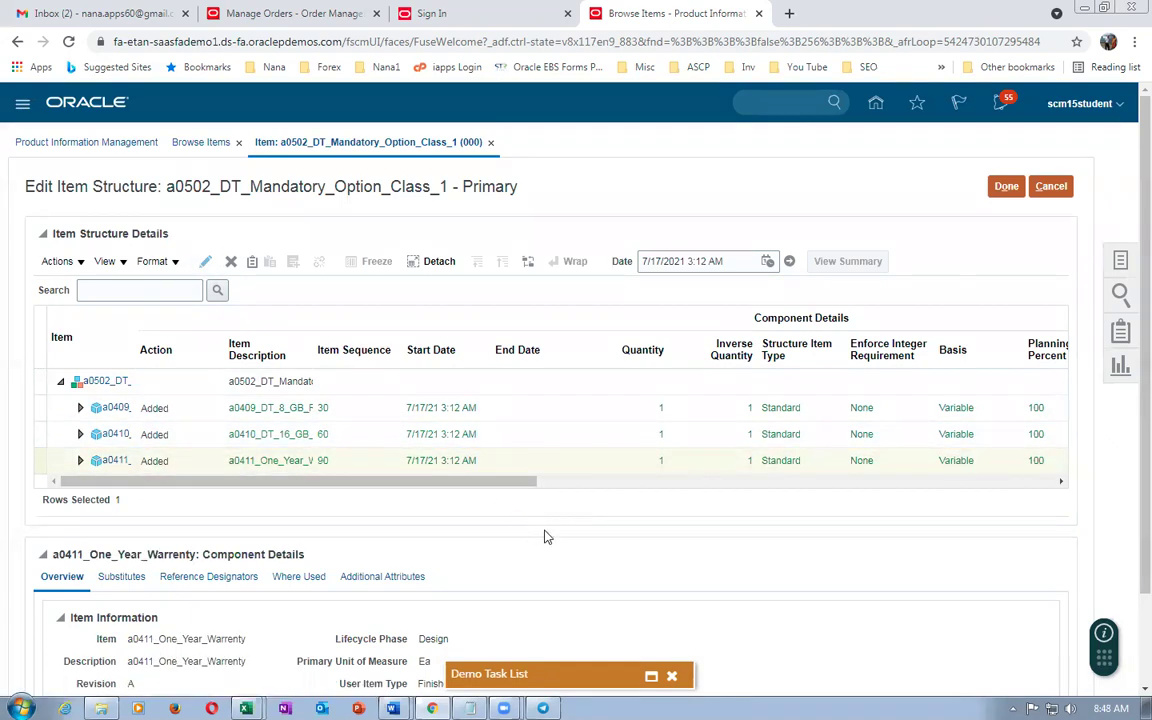
scroll(548, 533, down, 2)
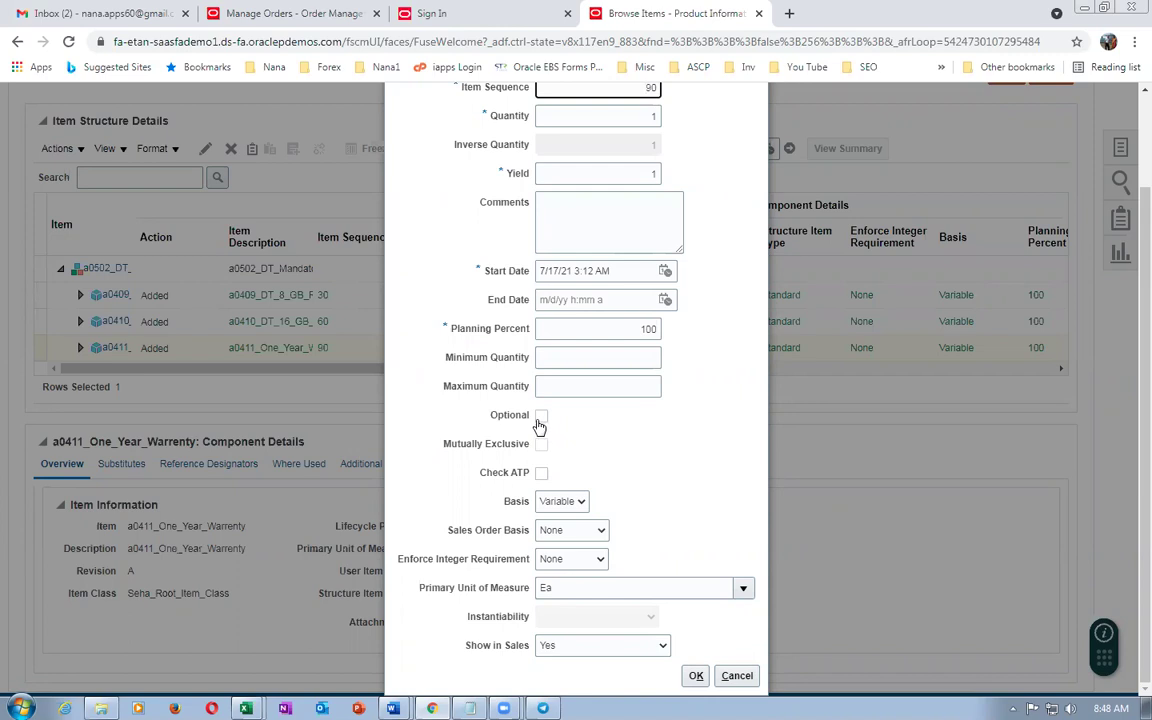
click(737, 675)
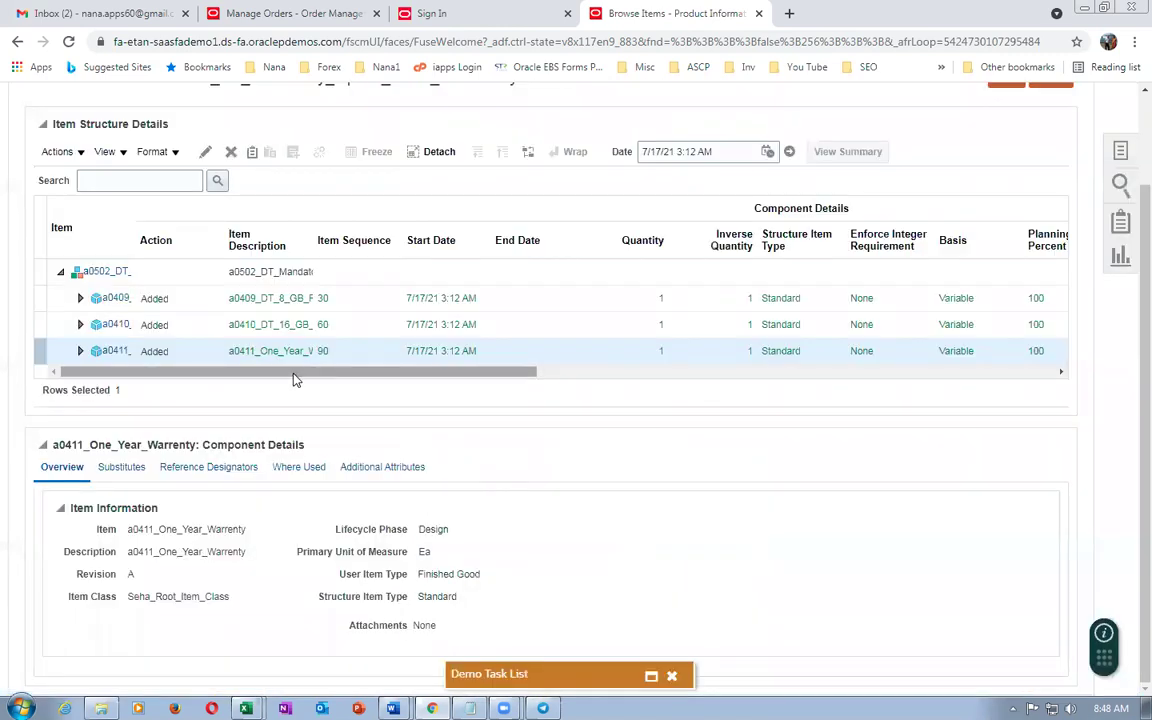
drag(293, 376, 830, 413)
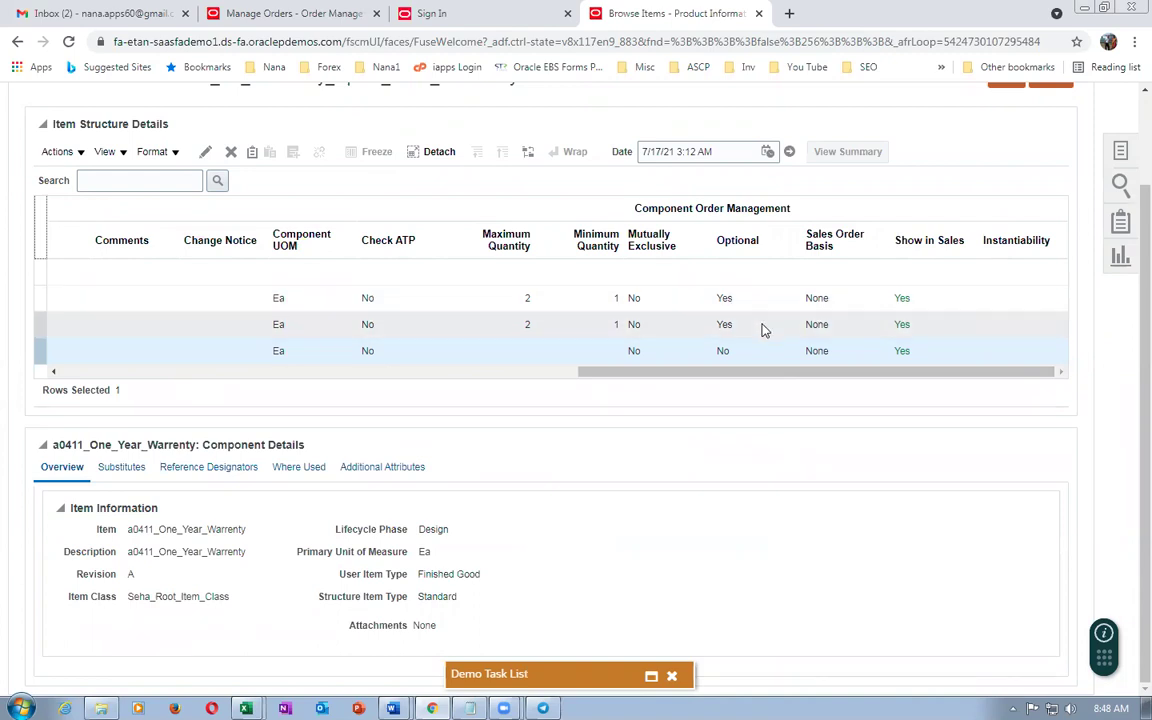
drag(753, 374, 685, 449)
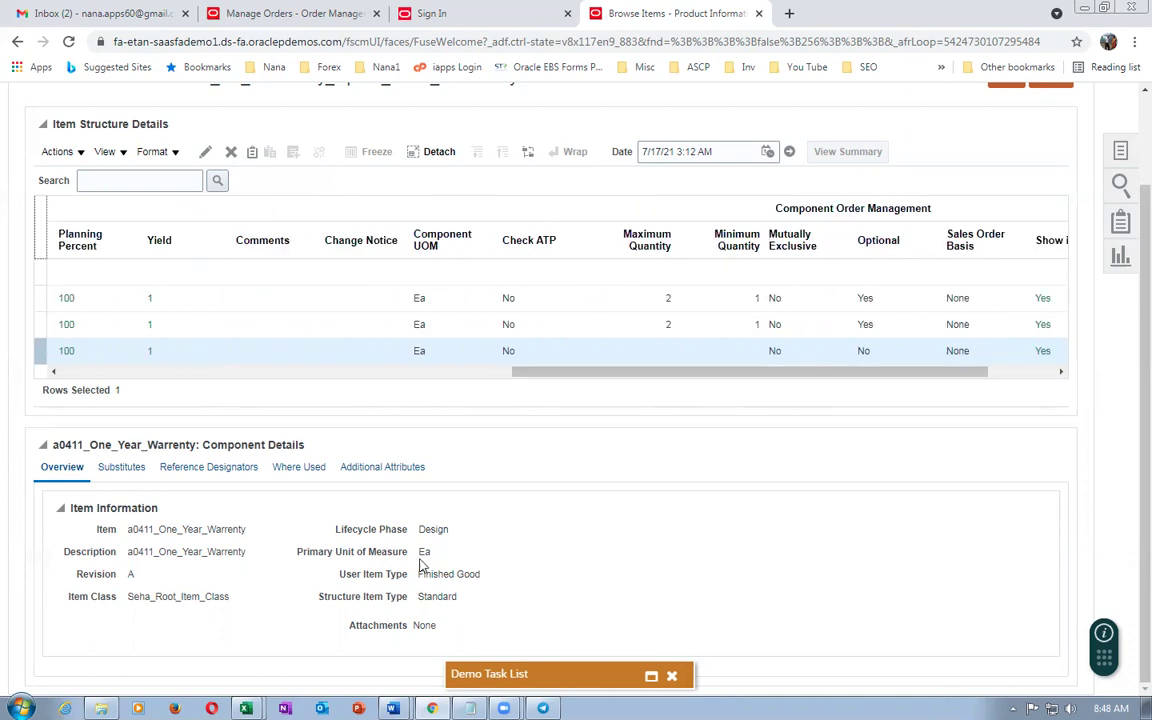
Switch to the 26_Configurator_Exercise workbook and examine the four option classes under a0501_ATO_Desk_Top_Model.
mouse_move(246, 706)
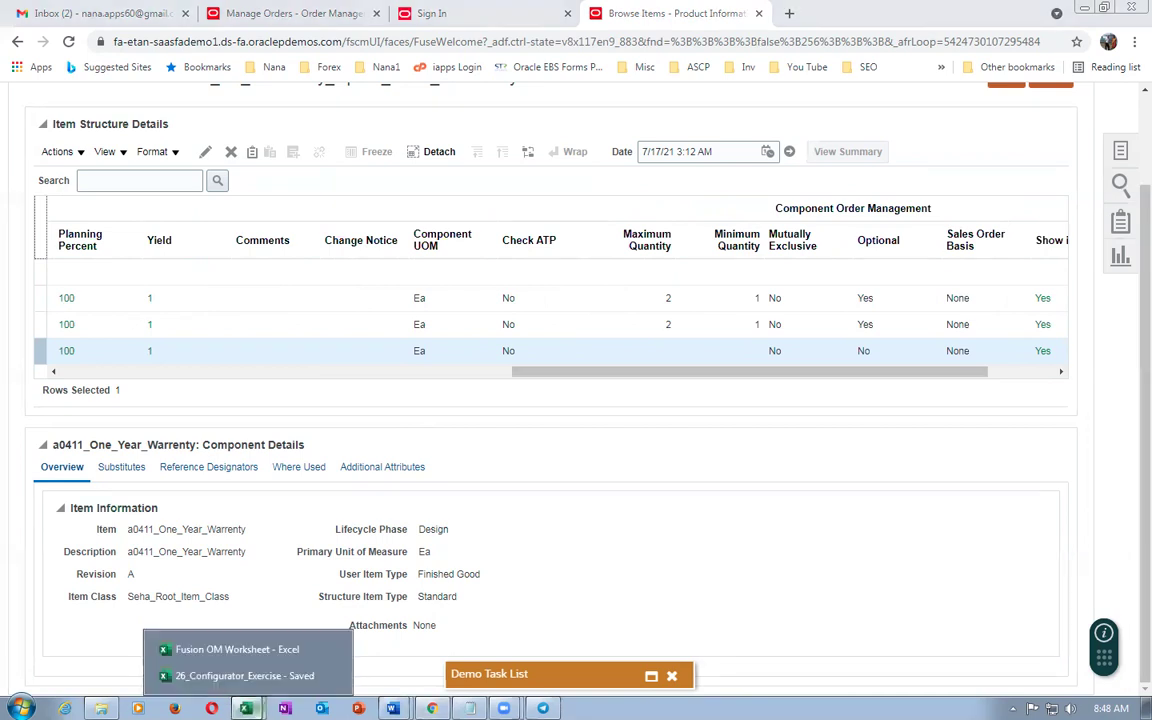
click(240, 676)
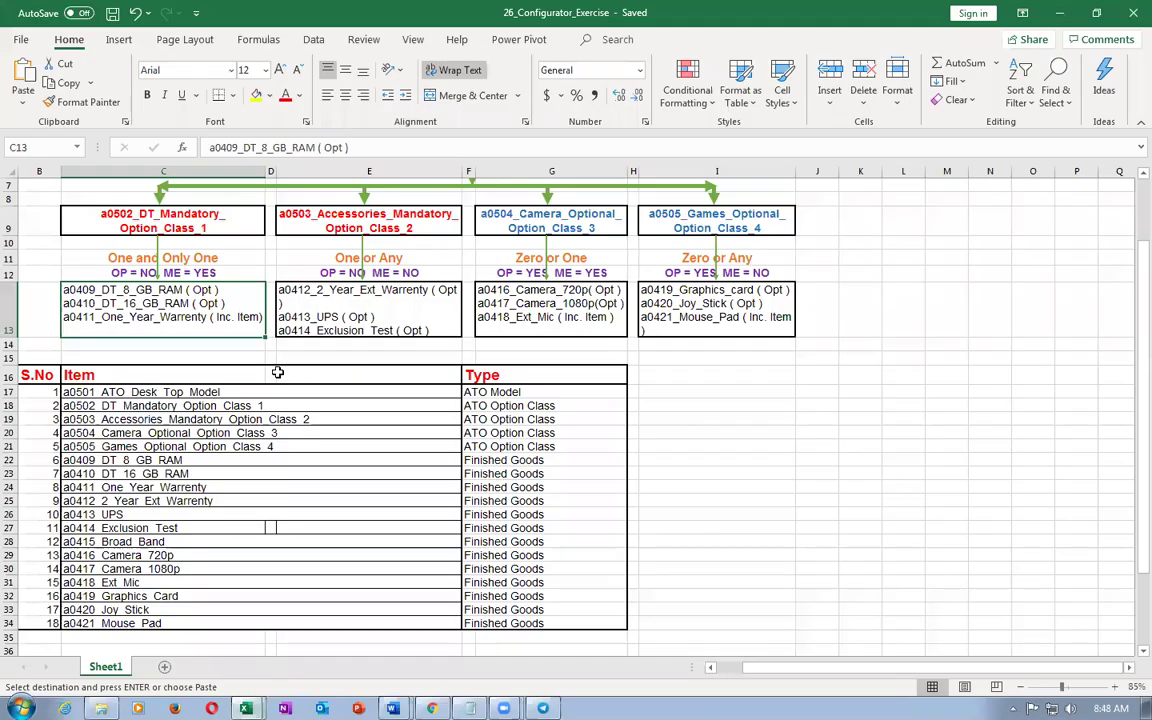
click(204, 218)
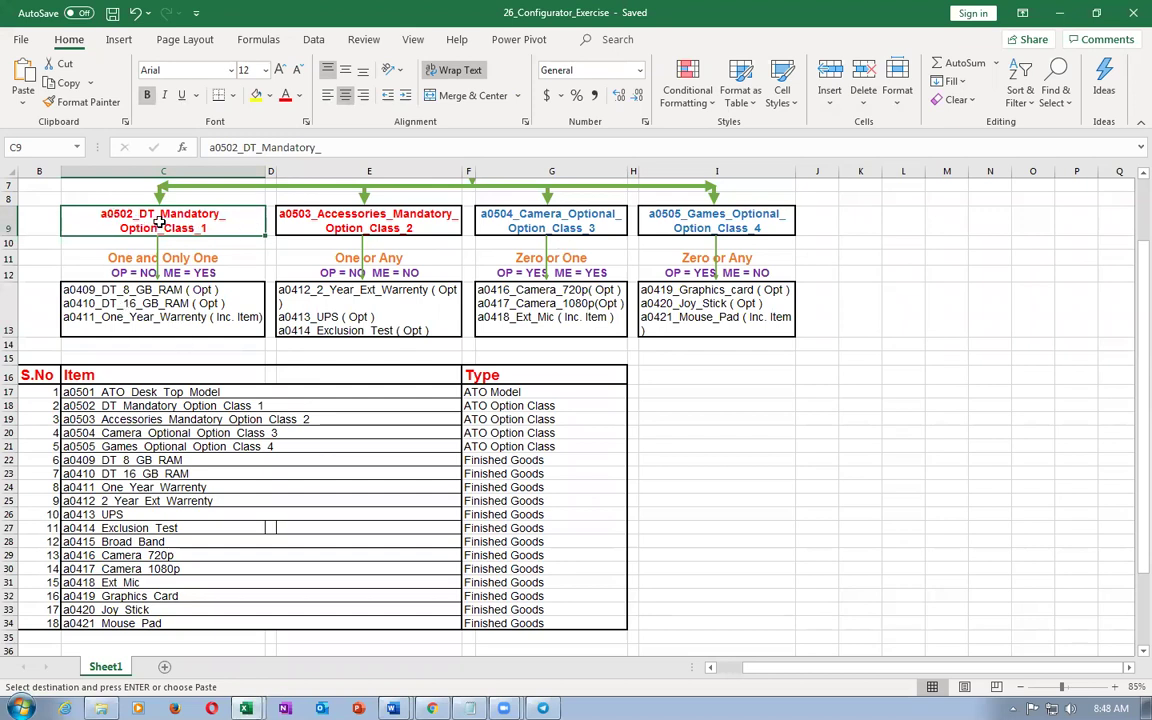
click(287, 205)
click(530, 222)
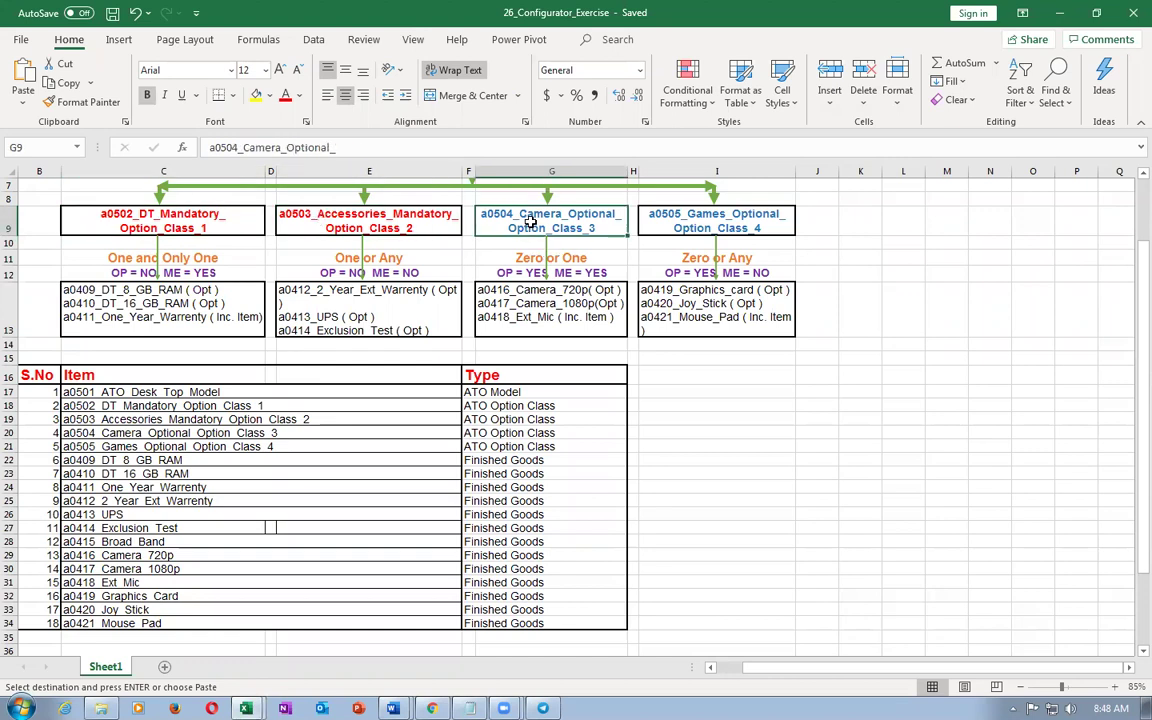
key(Right)
key(Right)
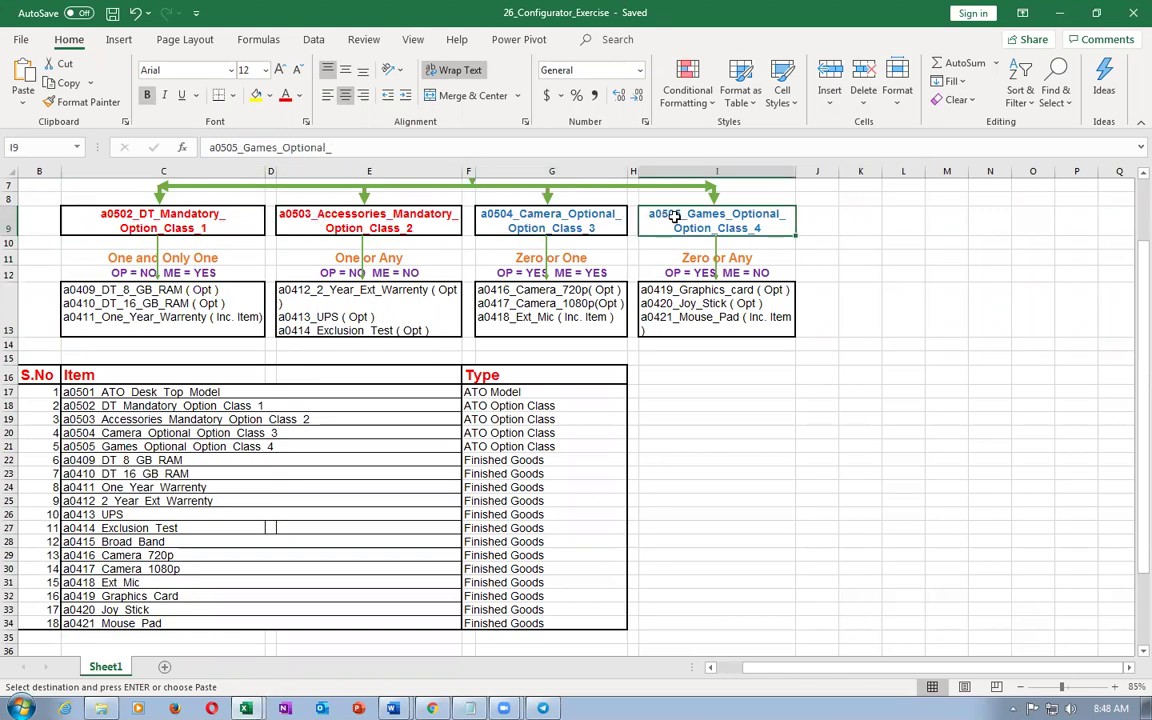
click(183, 227)
click(355, 200)
click(520, 208)
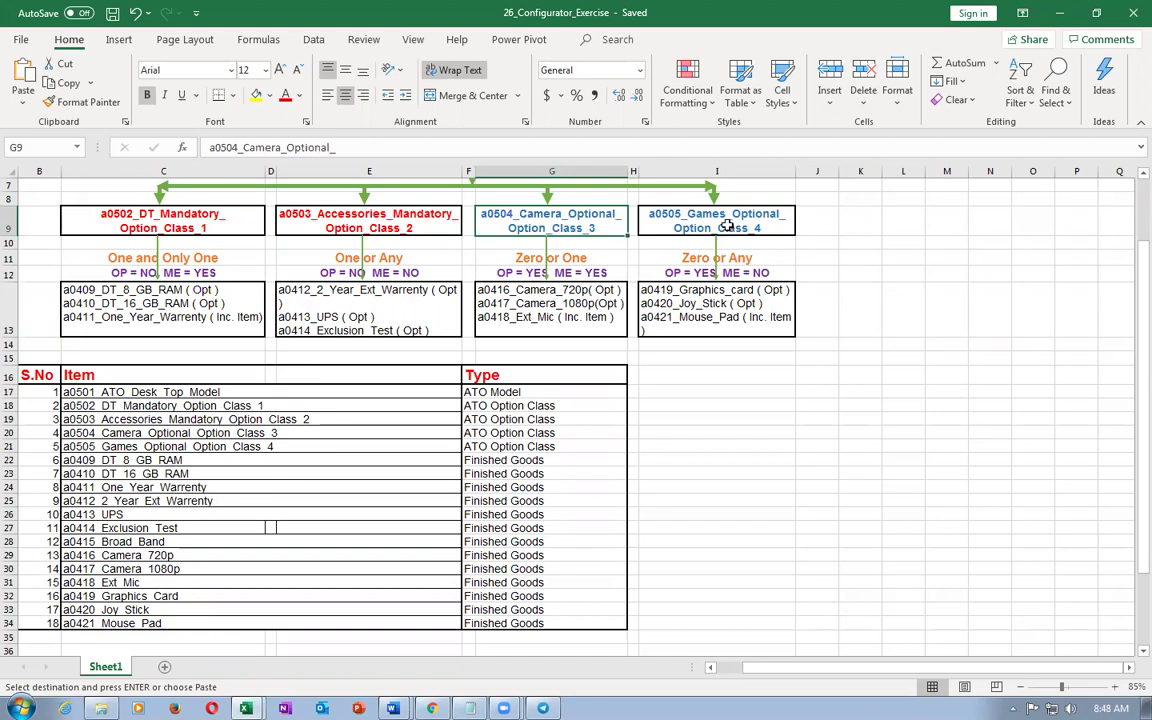
click(728, 226)
scroll(720, 285, up, 1)
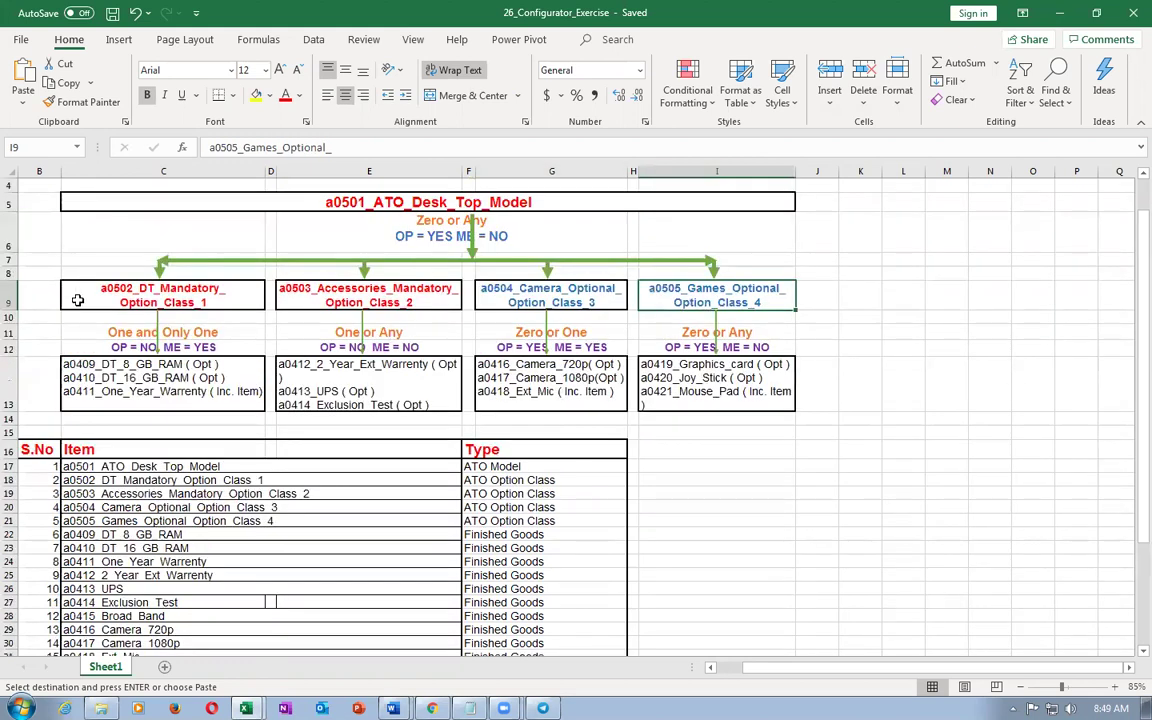
click(112, 292)
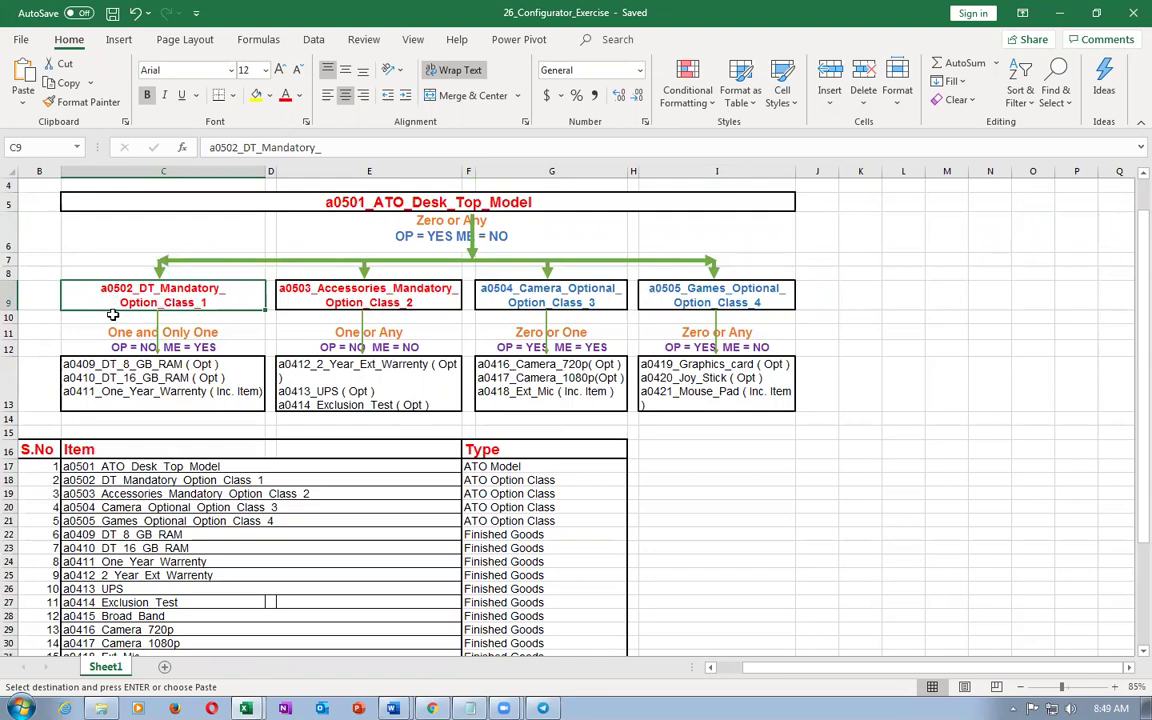
Compare the component attributes in the browser's a0502_DT_Mandatory_Option_Class_1 structure with the option rules in the Excel workbook.
key(alt+Tab)
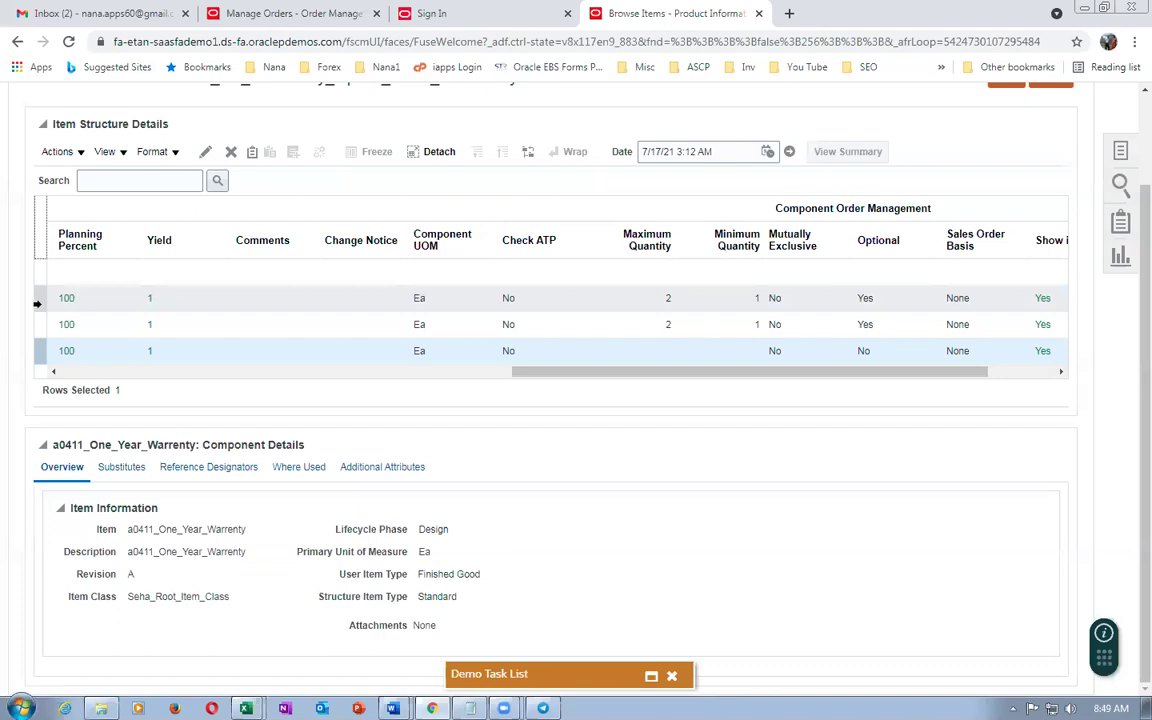
click(35, 300)
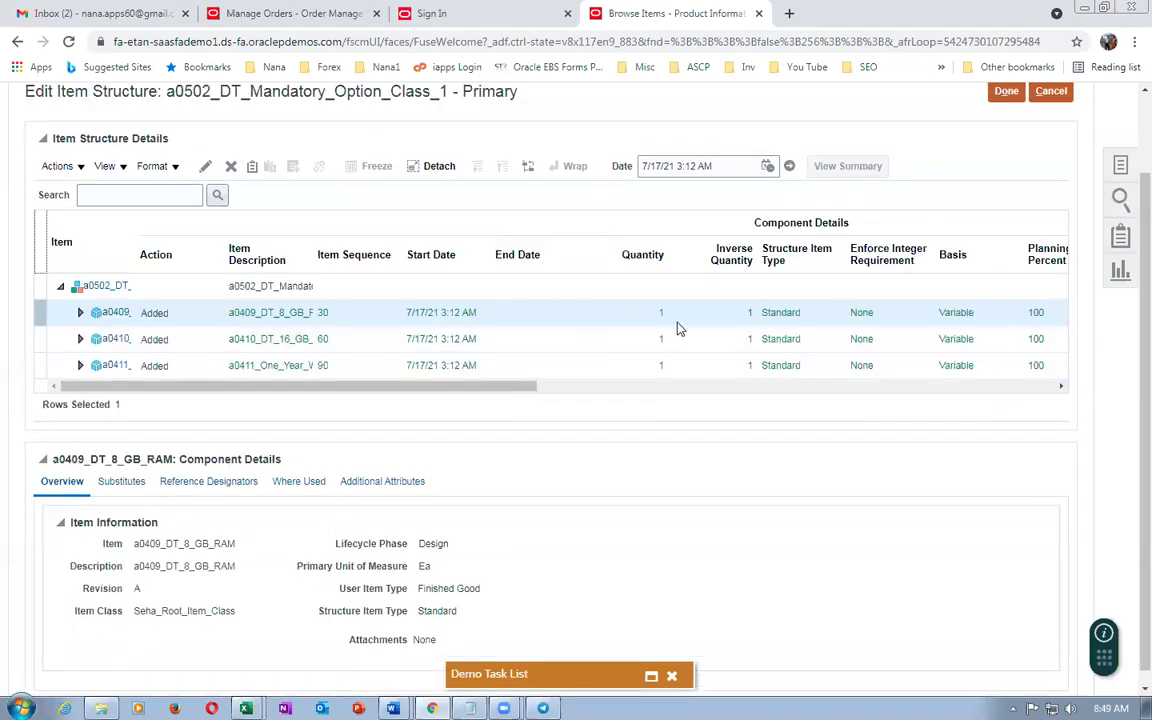
drag(399, 392, 841, 404)
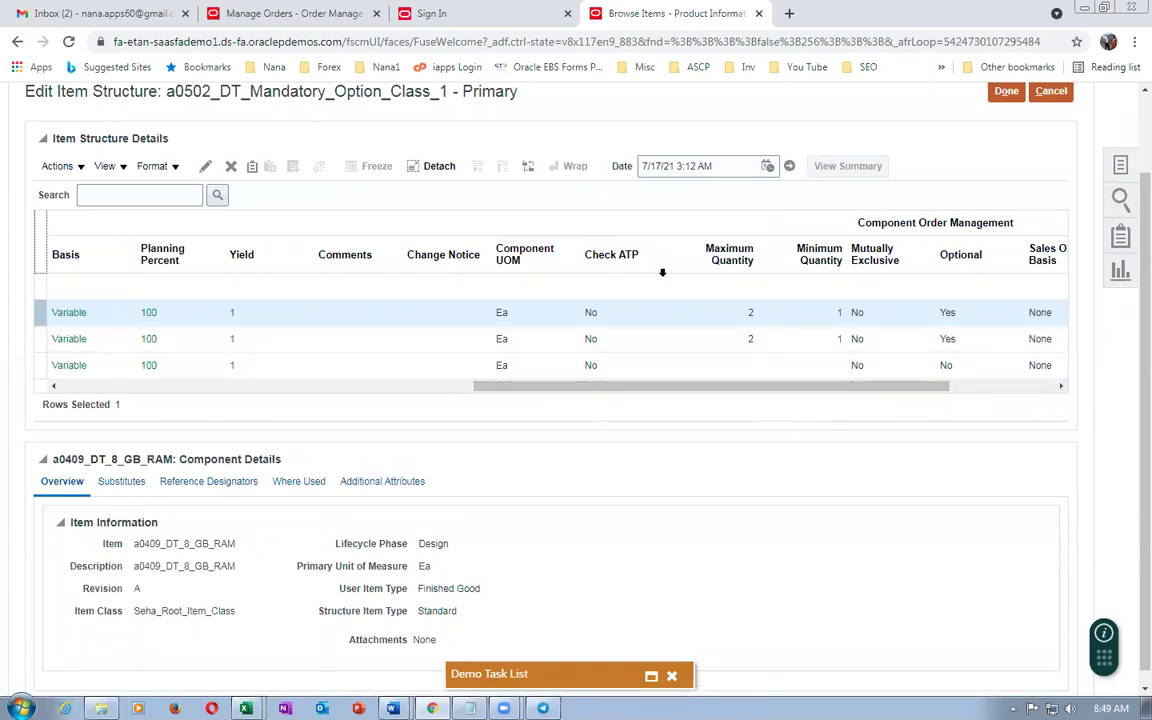
key(alt+Tab)
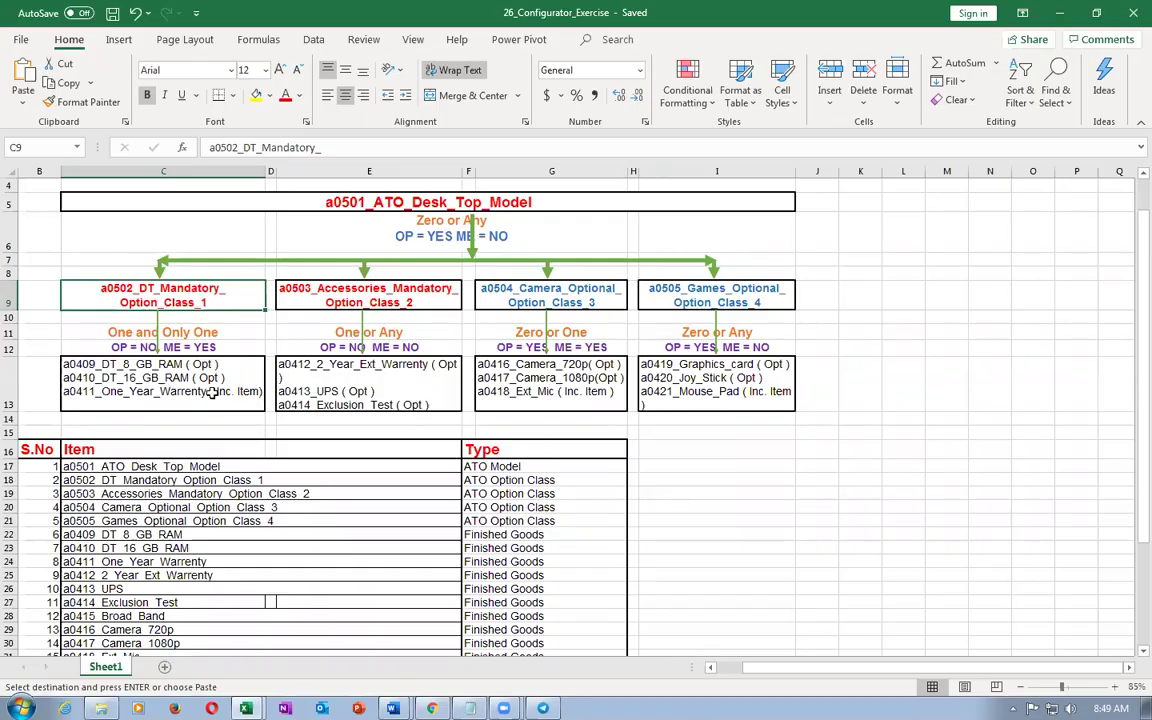
key(alt+Tab)
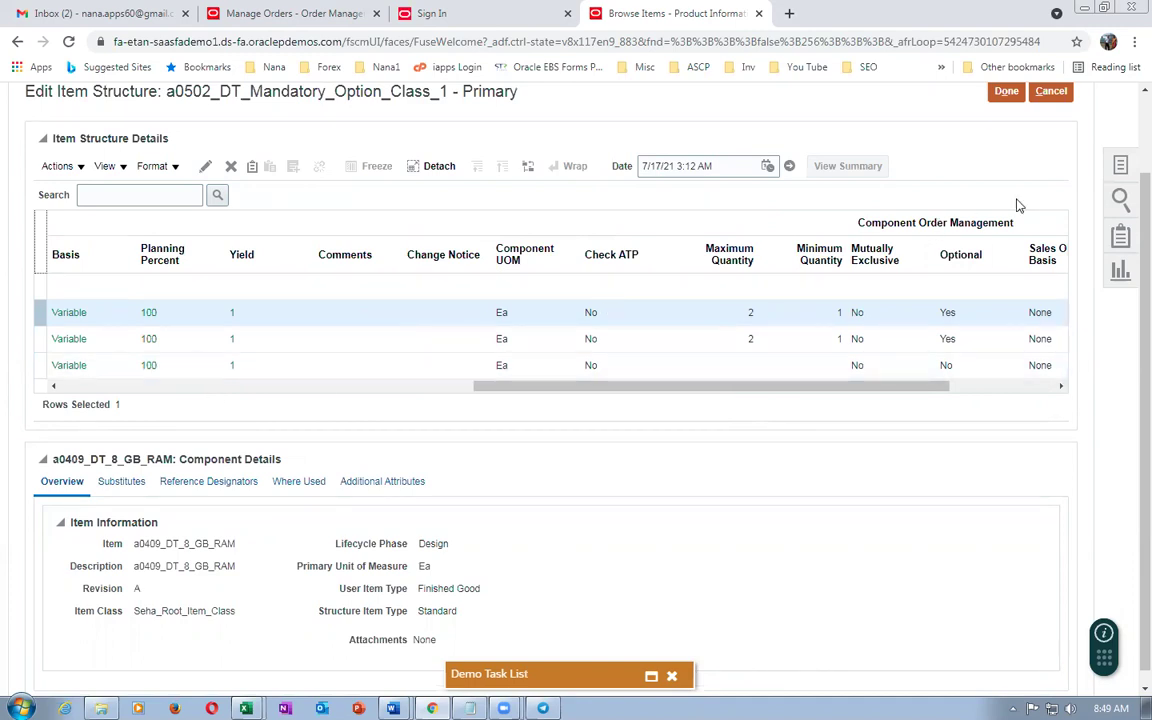
scroll(1020, 215, up, 2)
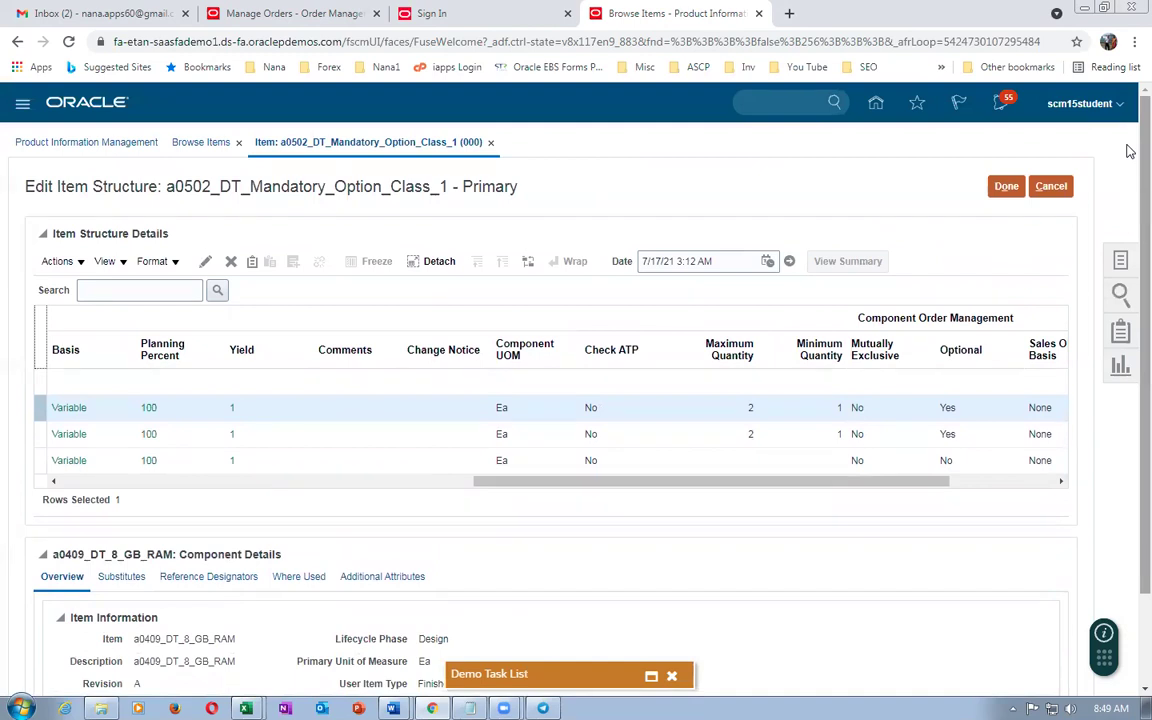
key(alt+Tab)
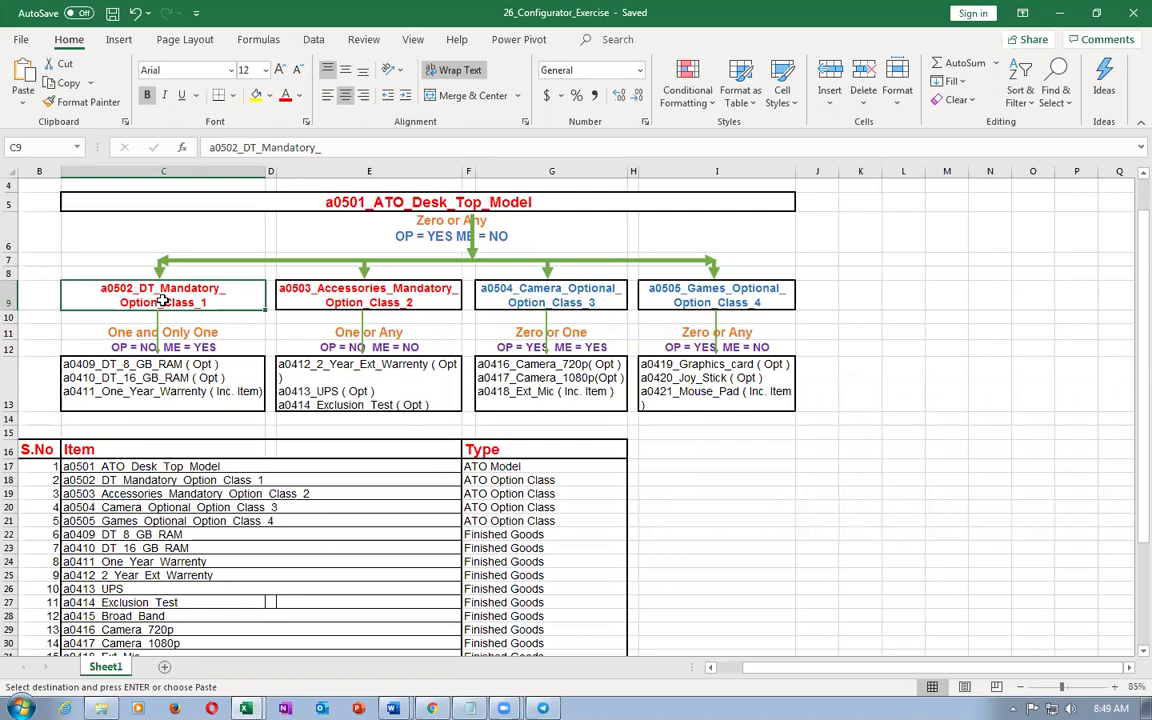
click(168, 377)
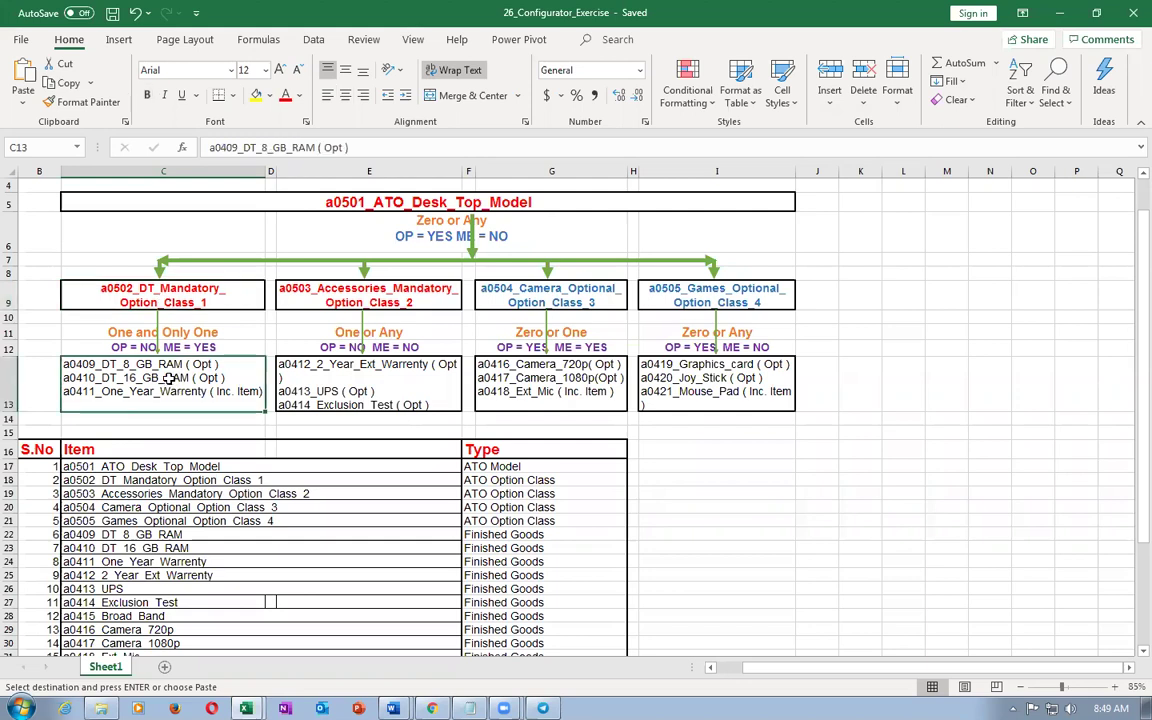
key(alt+Tab)
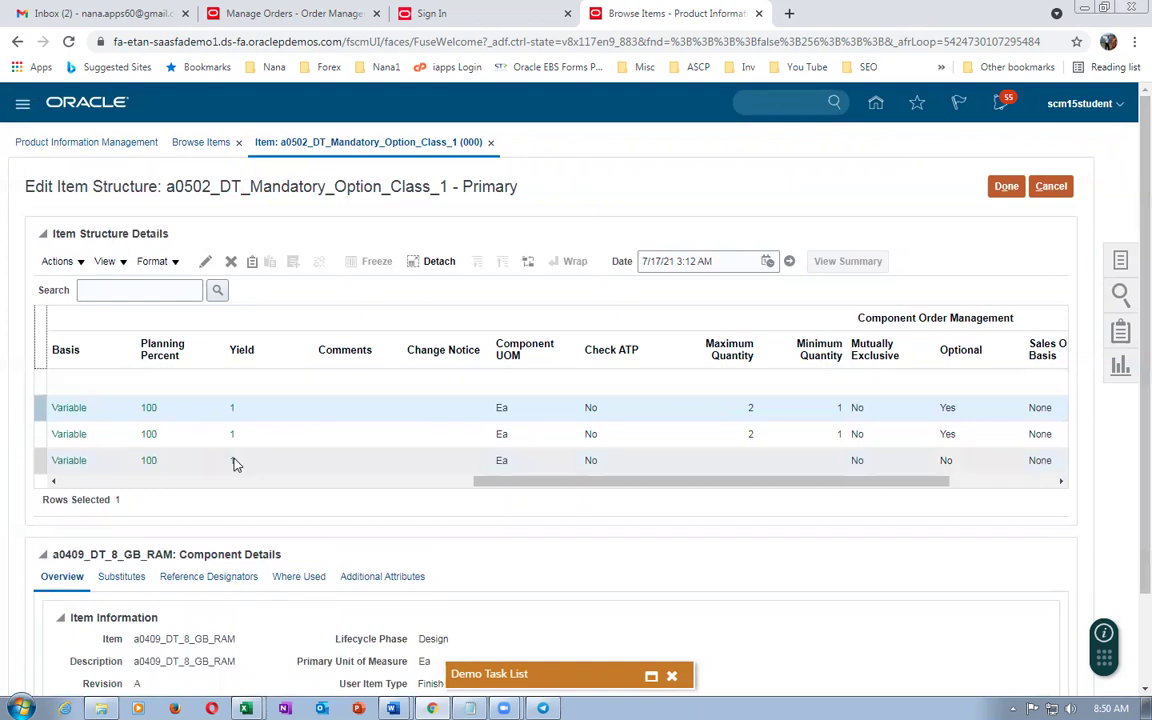
Widen the Item column of the structure table so the component names can be read in full.
drag(563, 483, 62, 492)
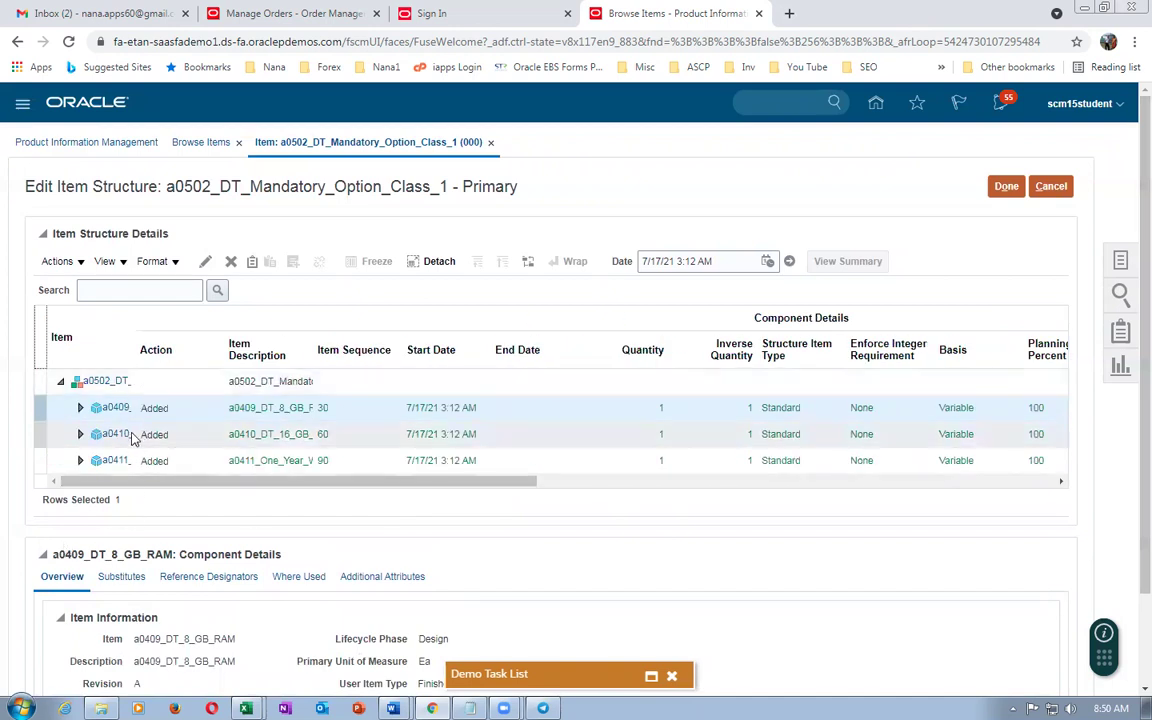
drag(134, 362, 198, 362)
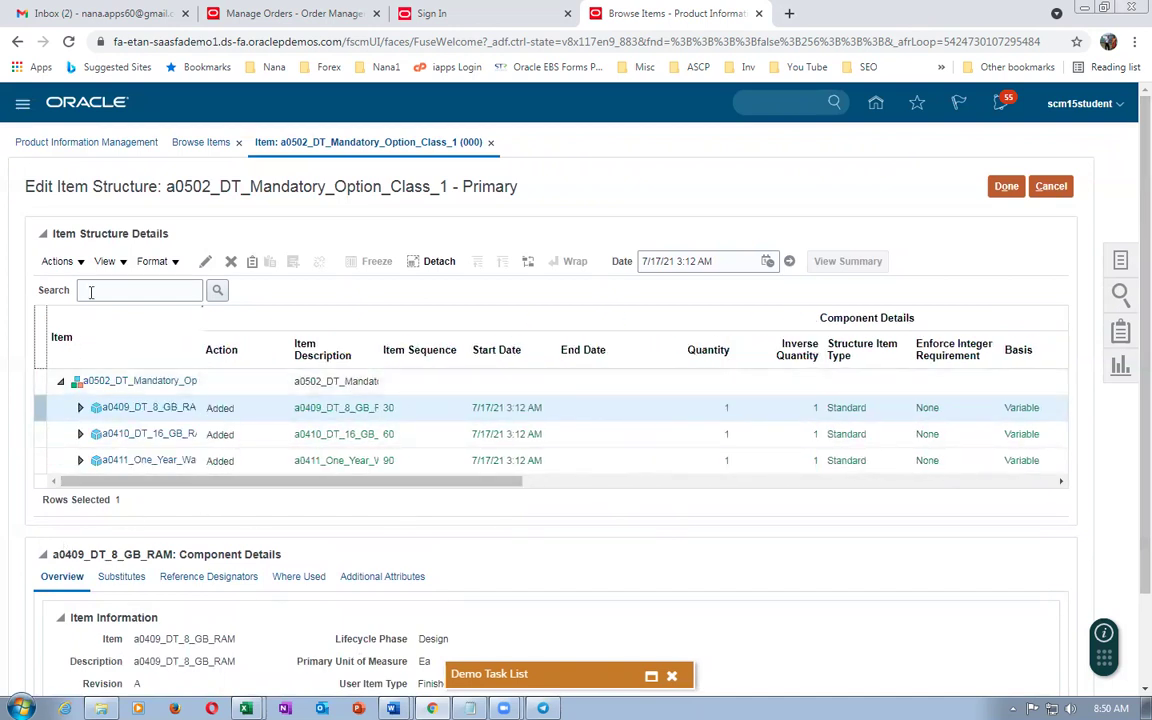
click(58, 261)
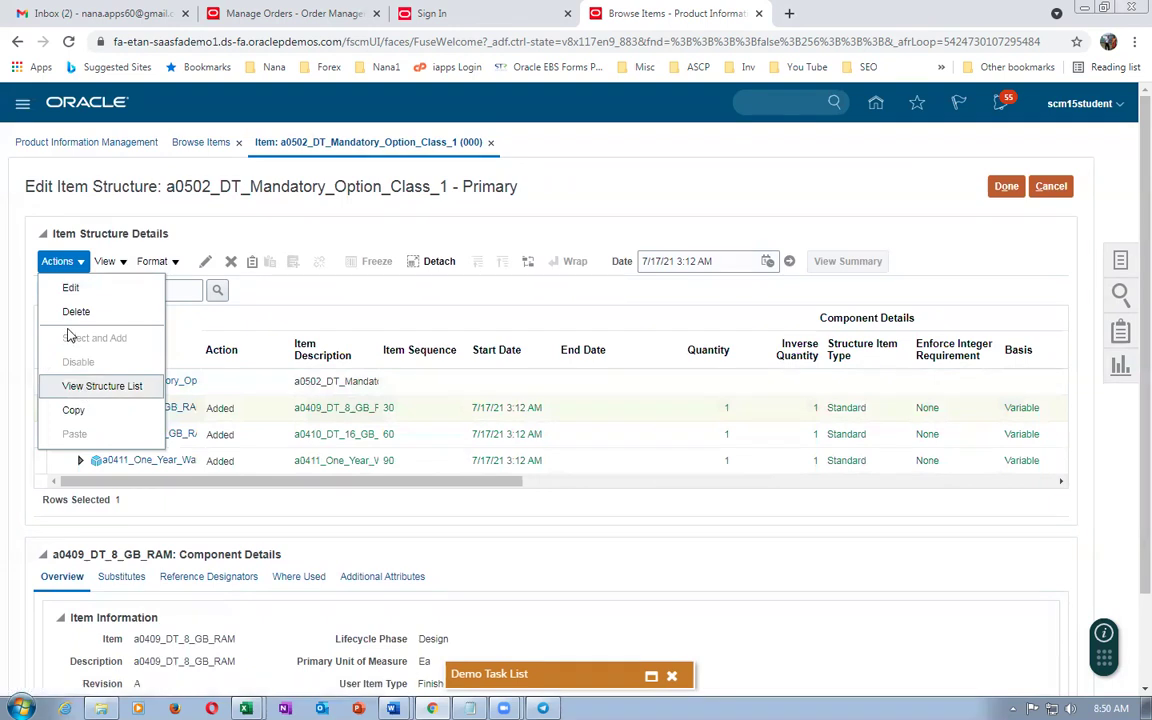
click(408, 558)
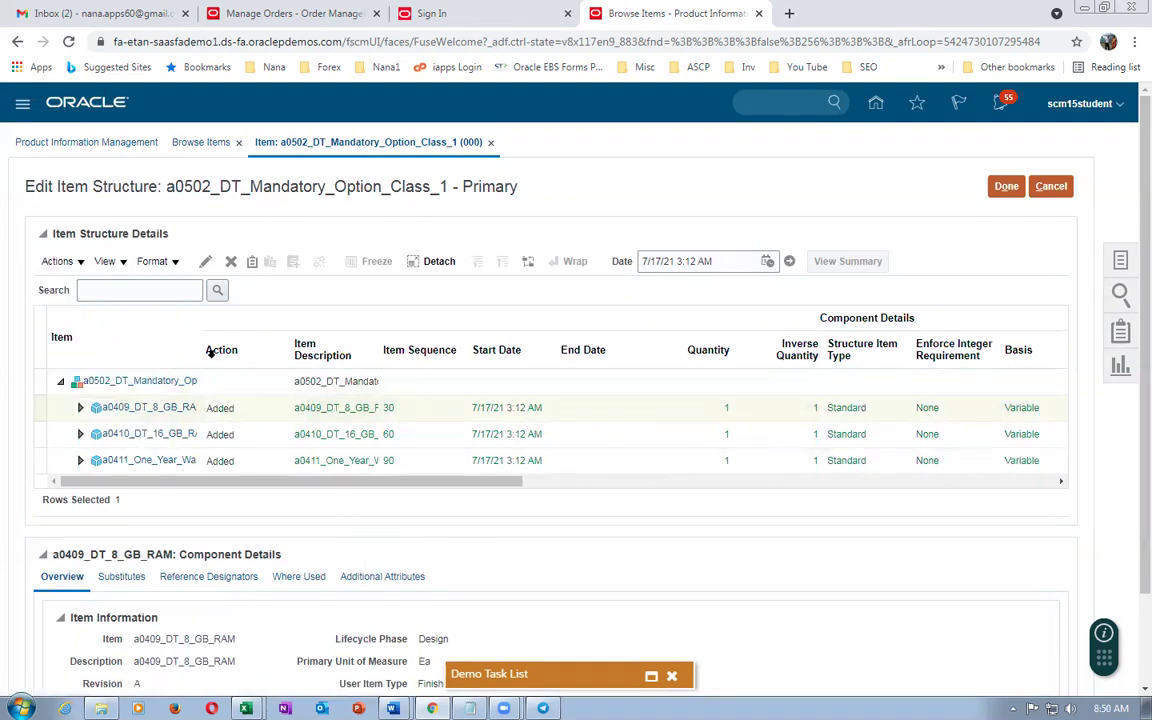
drag(197, 354, 220, 355)
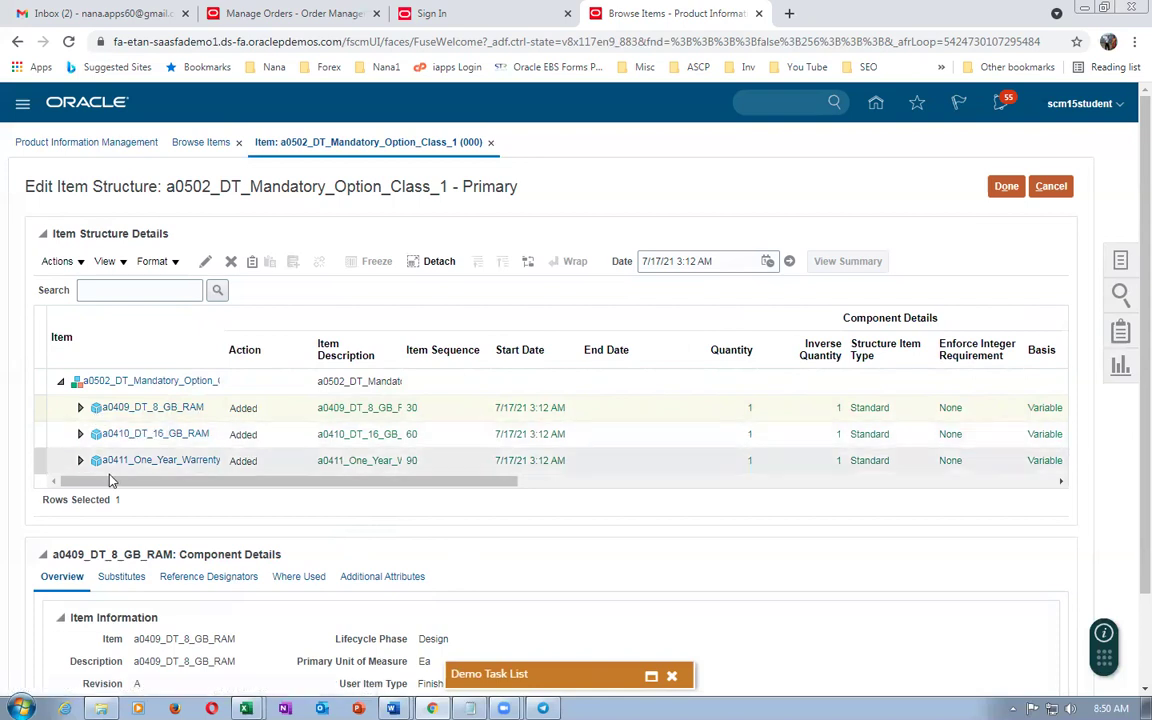
Finish editing the item structure, then reopen the Primary structure of a0502_DT_Mandatory_Option_Class_1 from the item page.
click(1006, 187)
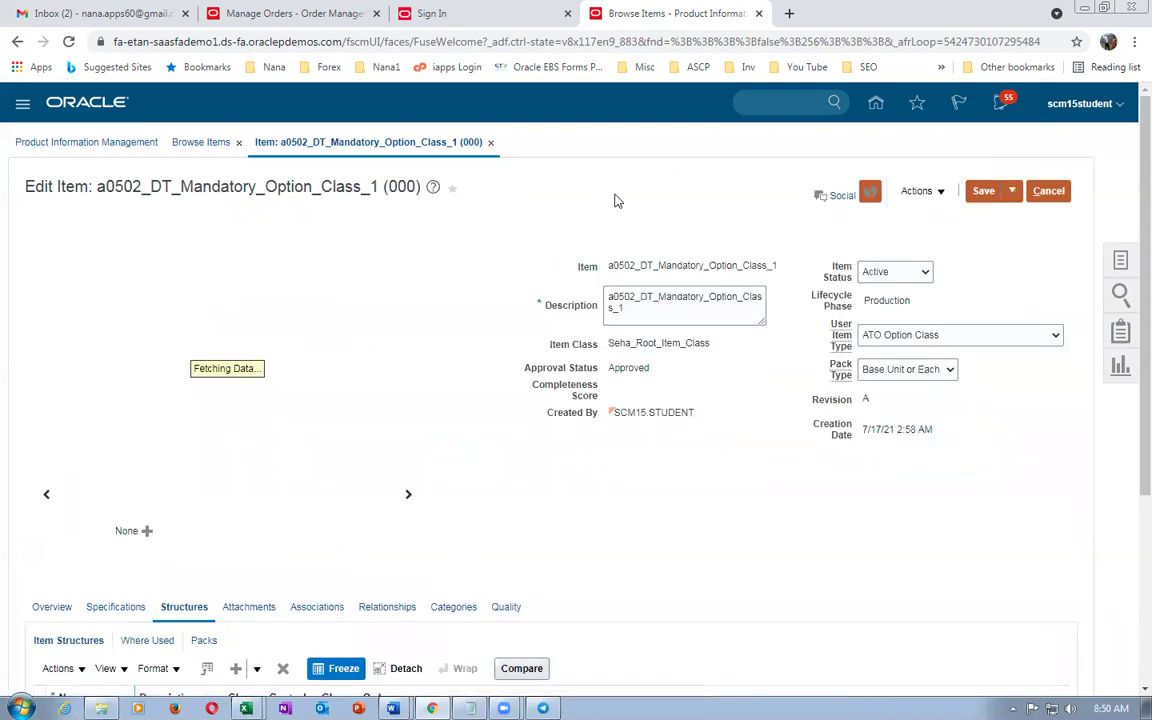
drag(256, 188, 419, 196)
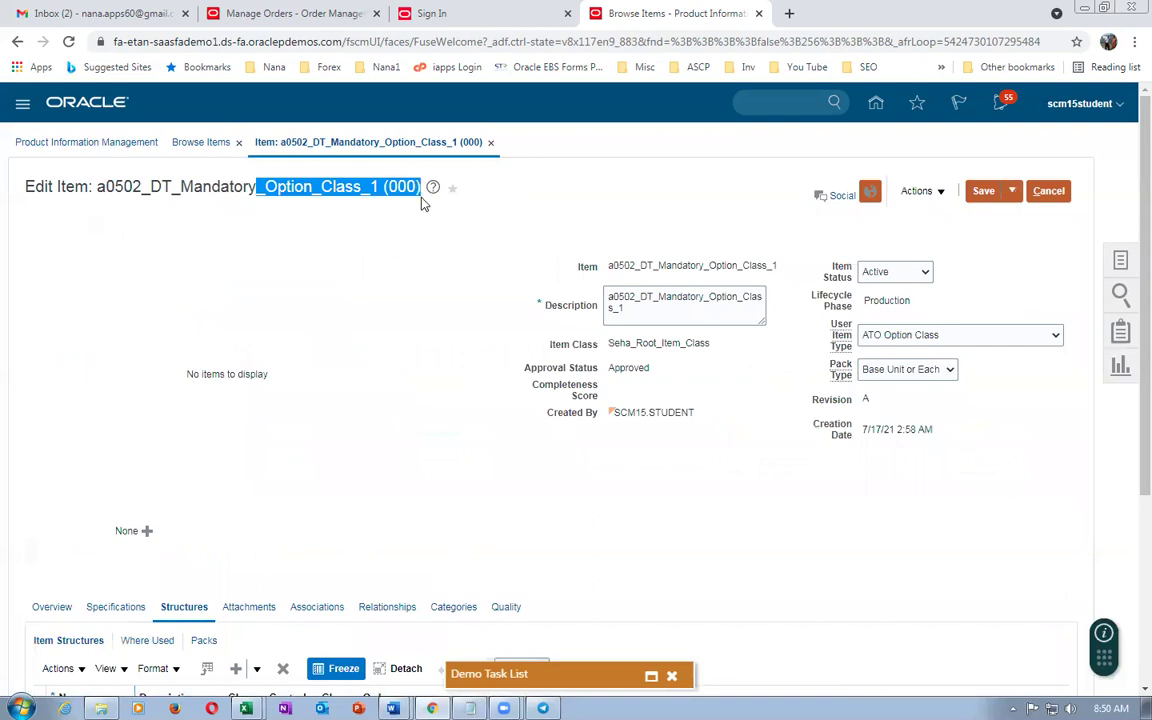
scroll(383, 406, down, 3)
click(66, 563)
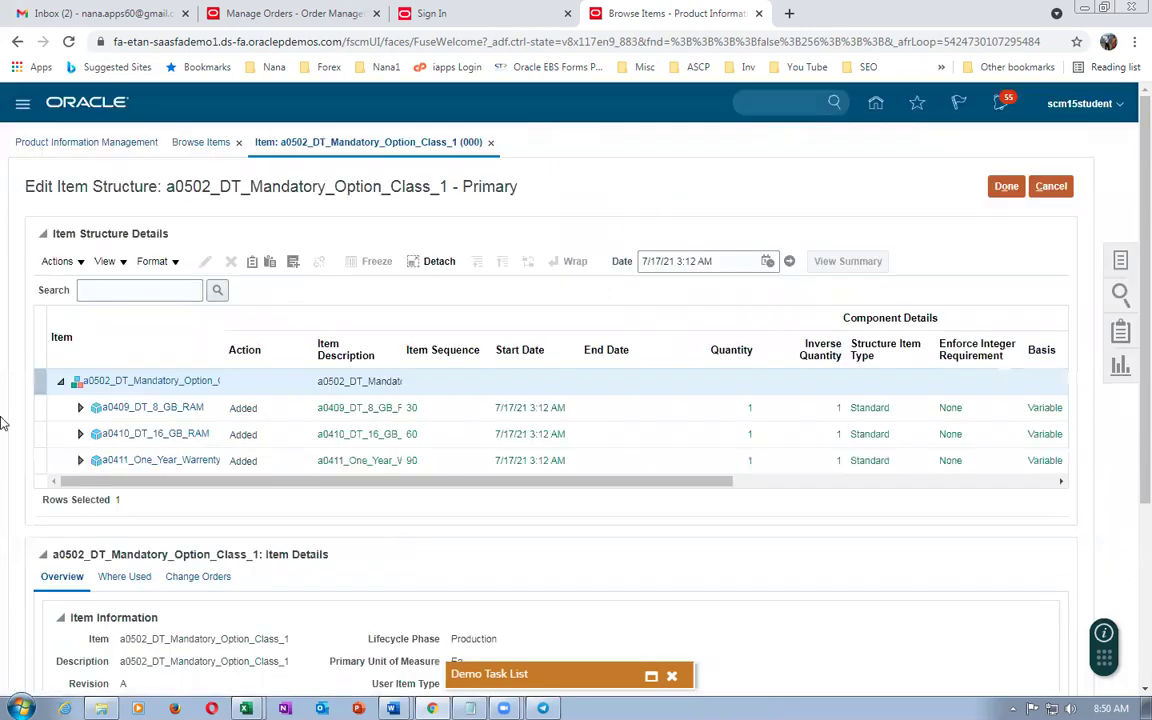
Examine the component attributes of a0409_DT_8_GB_RAM in its edit dialog, and close it without changes.
click(36, 406)
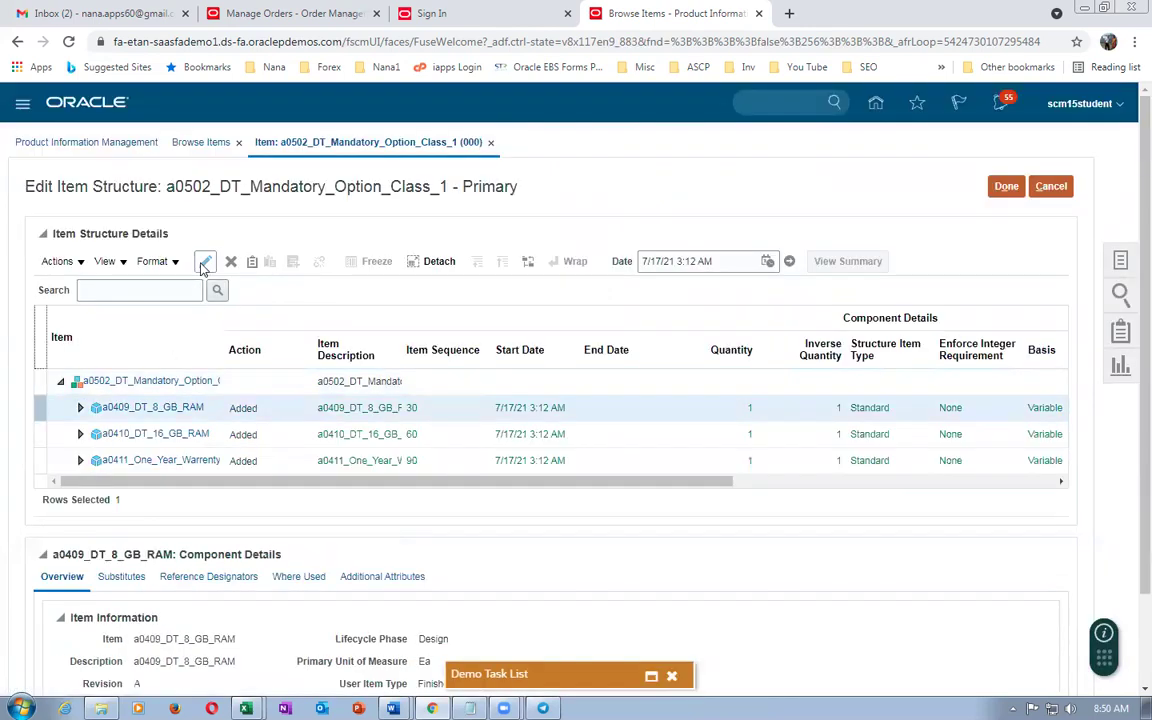
click(478, 262)
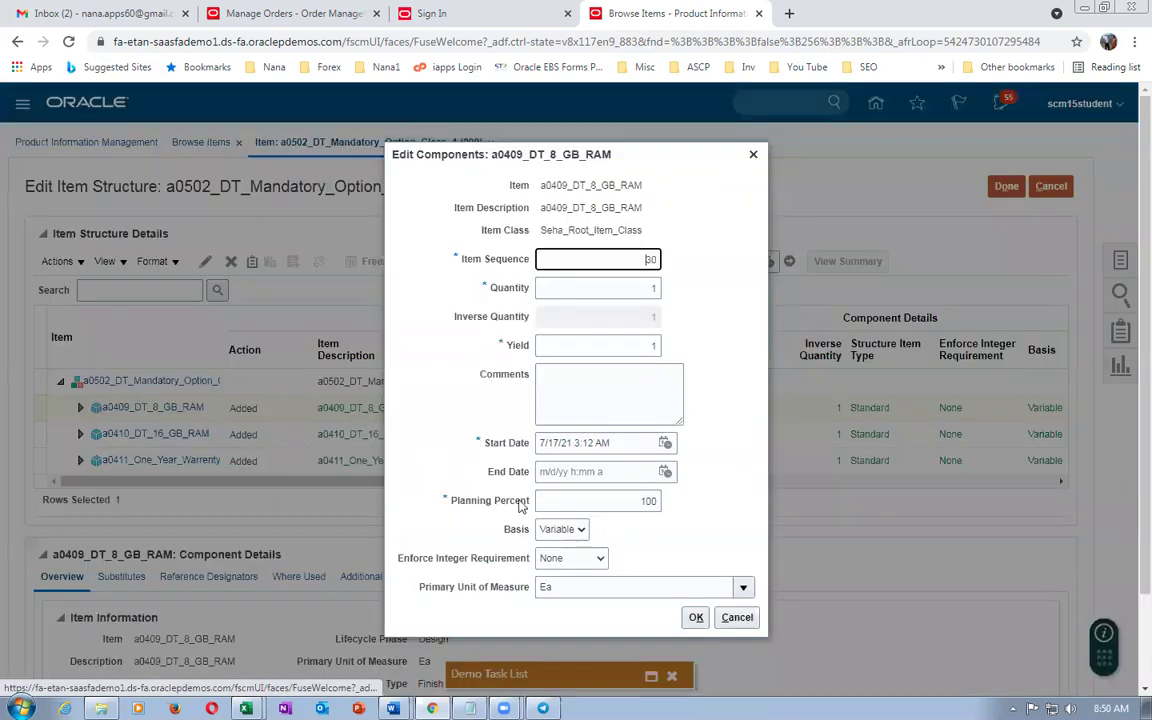
scroll(700, 496, down, 1)
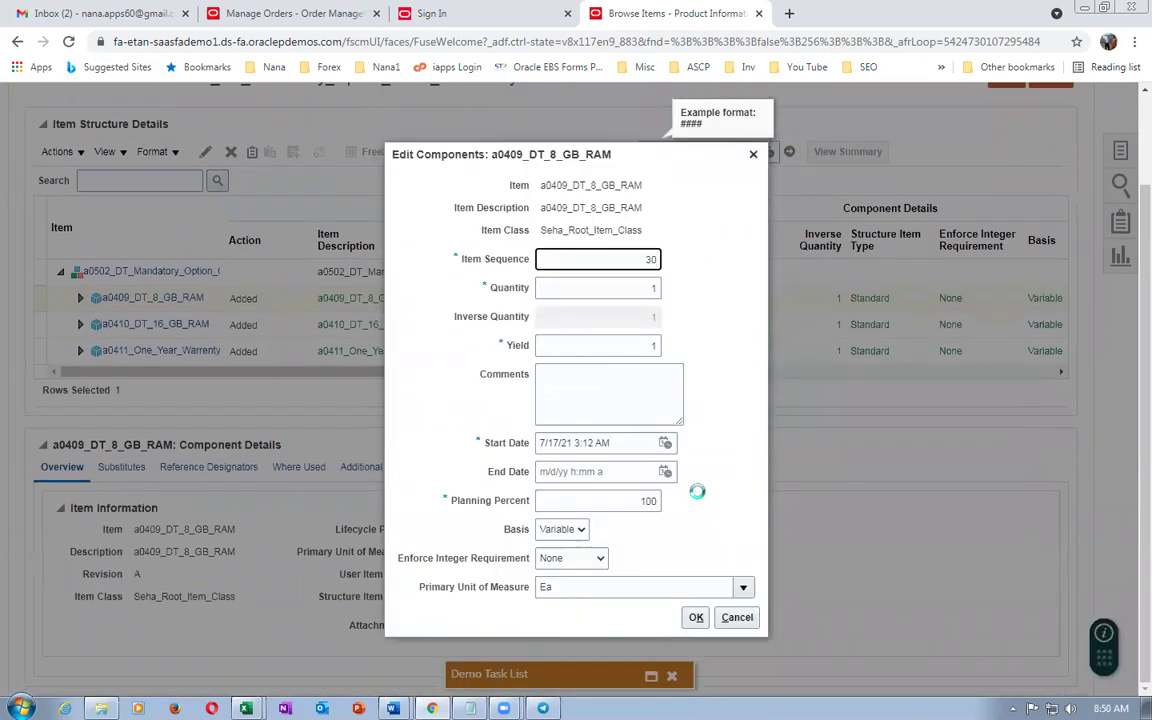
click(737, 619)
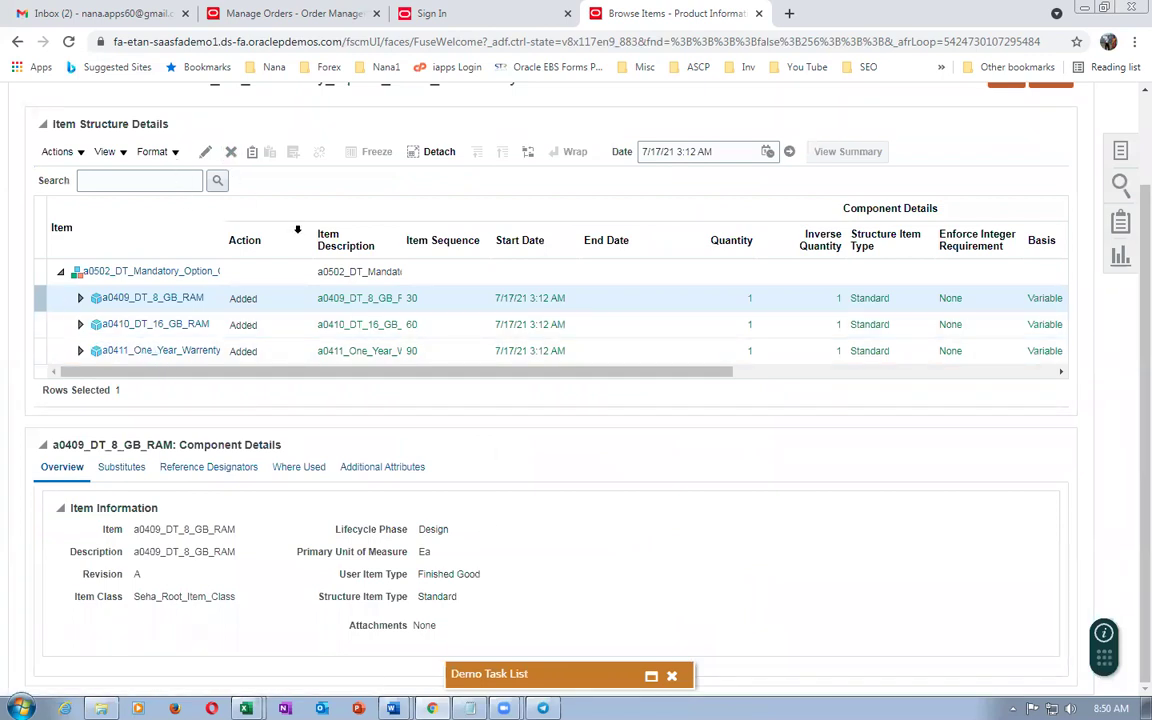
Review the components and option rules of a0502_DT_Mandatory_Option_Class_1 in the Excel workbook, and return to the browser.
key(alt+Tab)
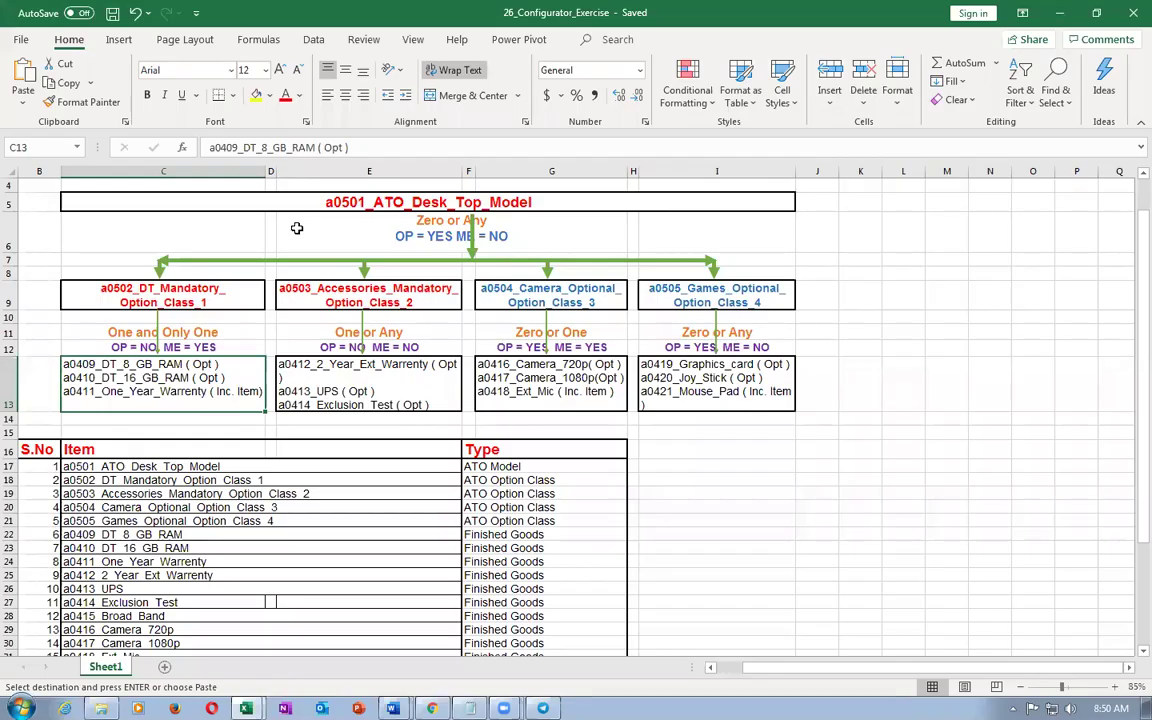
click(141, 297)
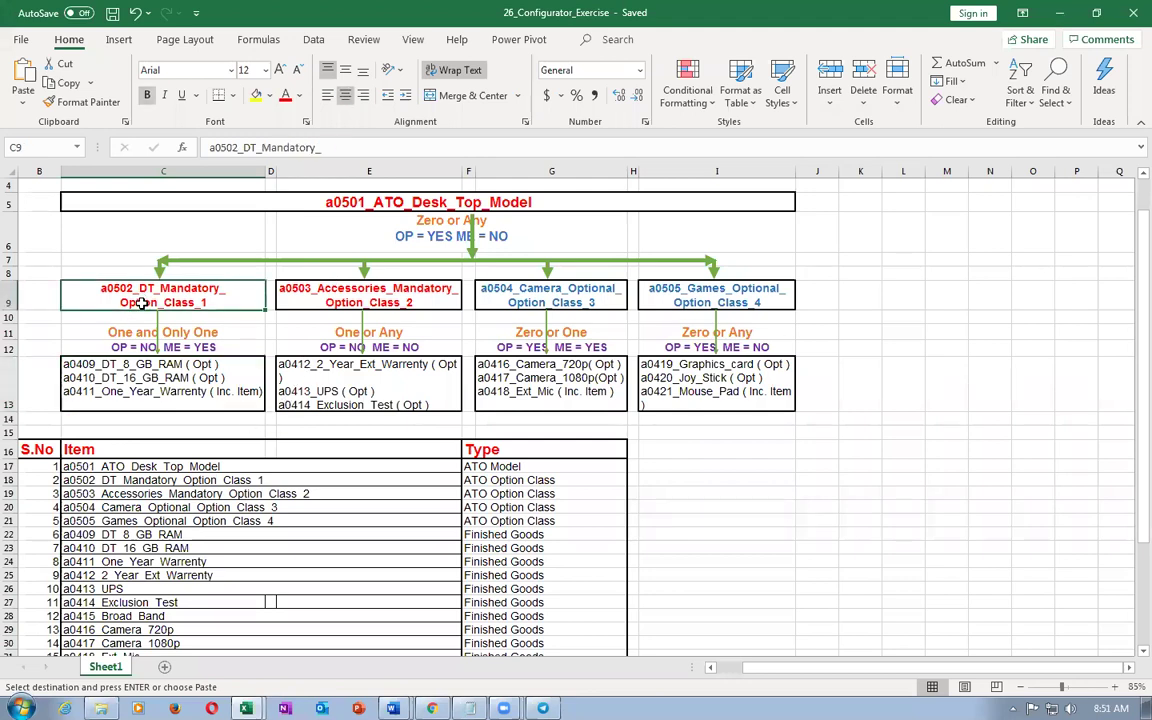
click(155, 388)
click(160, 295)
key(alt+Tab)
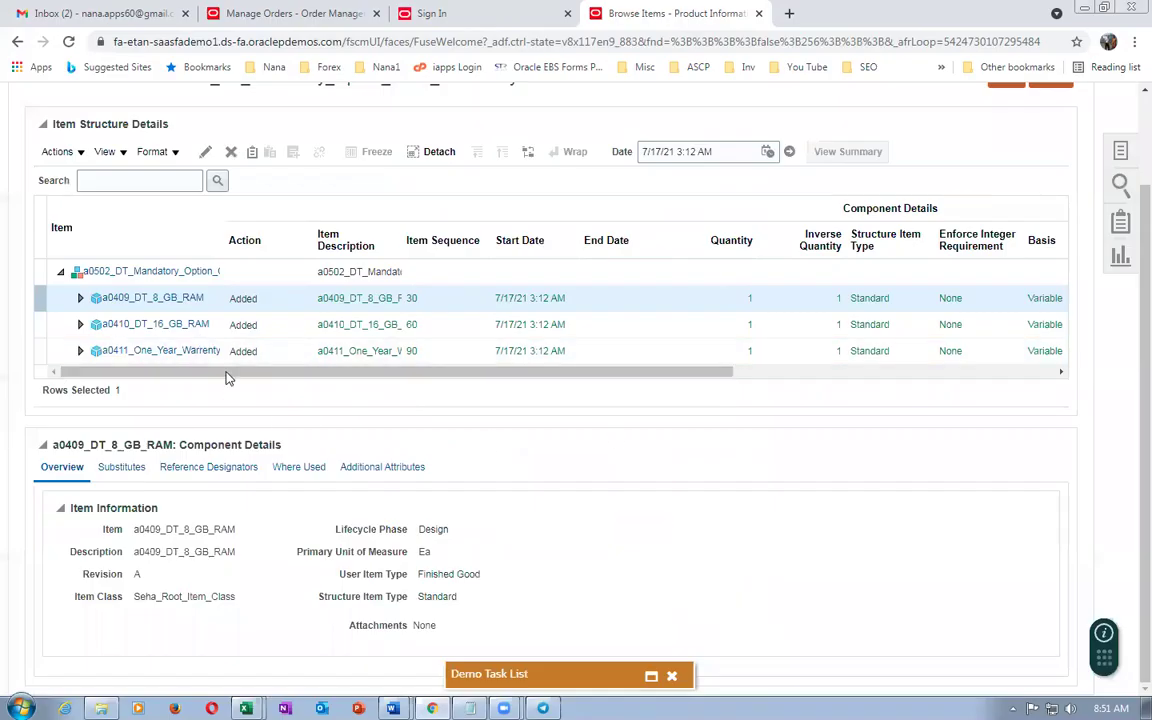
Leave the structure editor without changes, and save and close the a0502_DT_Mandatory_Option_Class_1 item of organization 000.
scroll(1126, 298, up, 2)
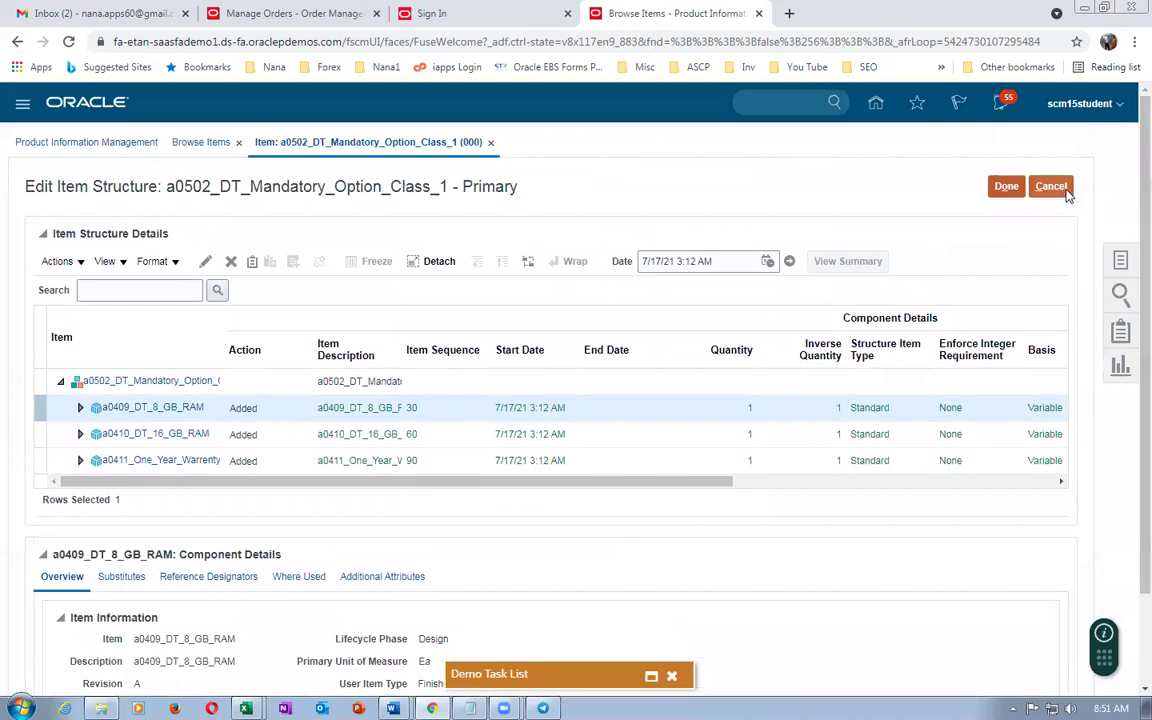
click(1055, 188)
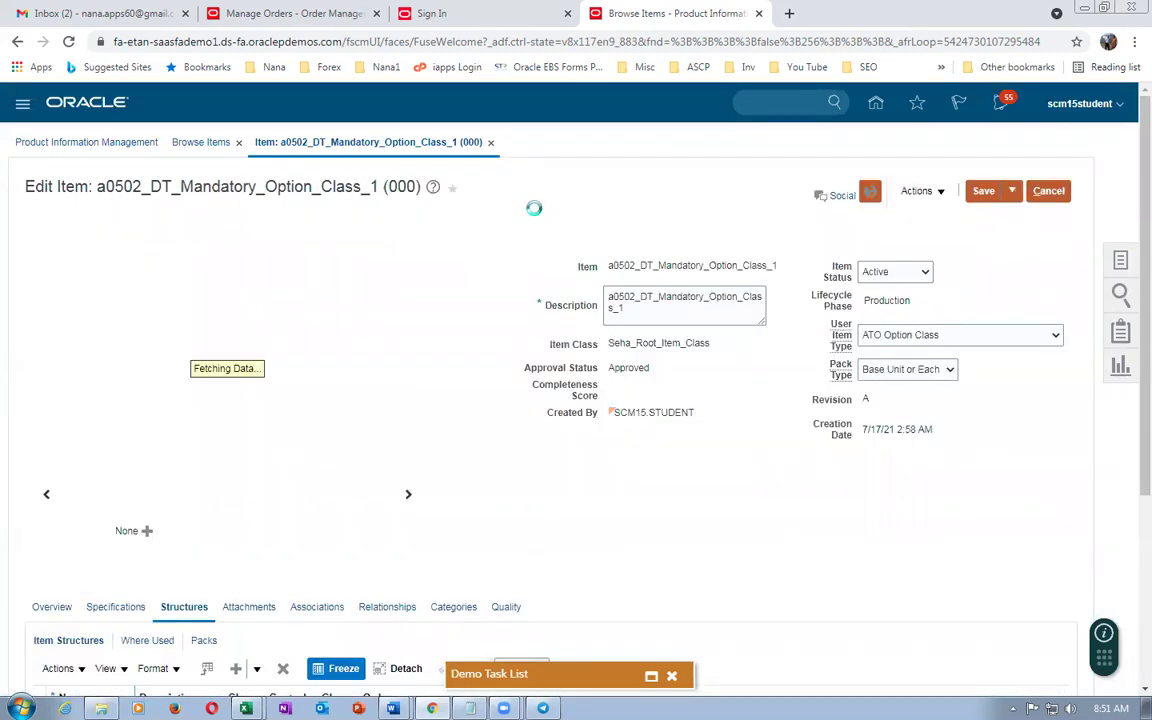
click(1009, 195)
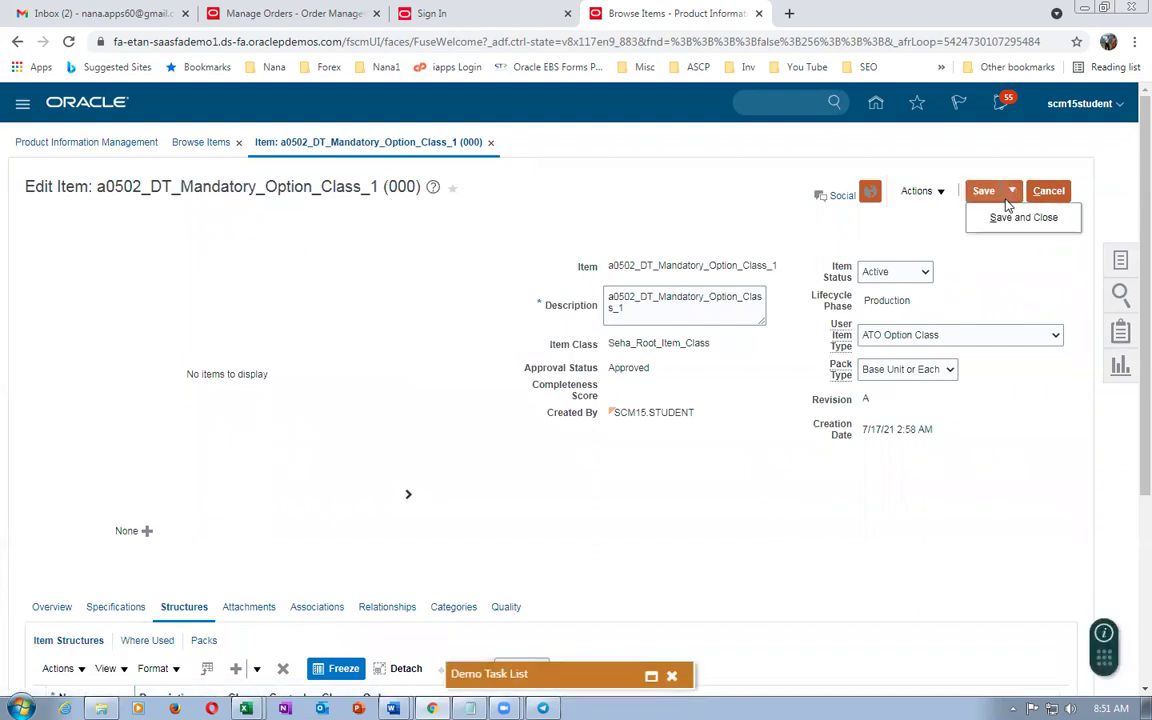
click(998, 216)
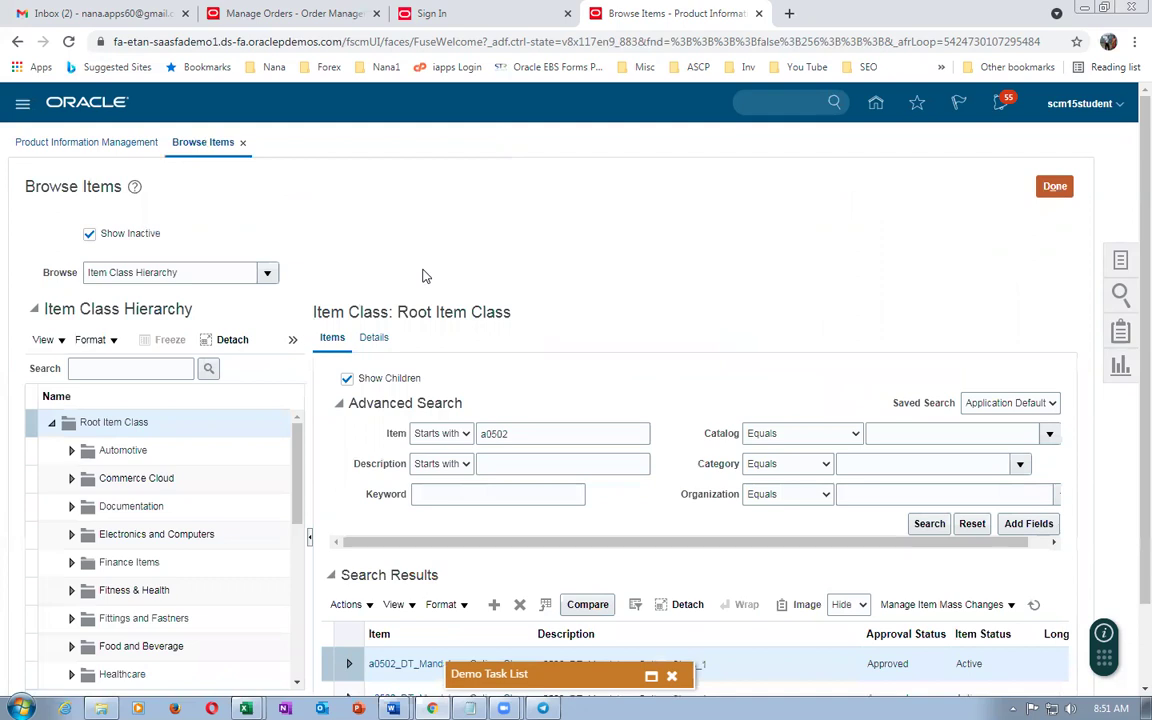
Dismiss the welcome message and open a0502_DT_Mandatory_Option_Class_1 for organization 001 from the search results.
scroll(423, 276, down, 1)
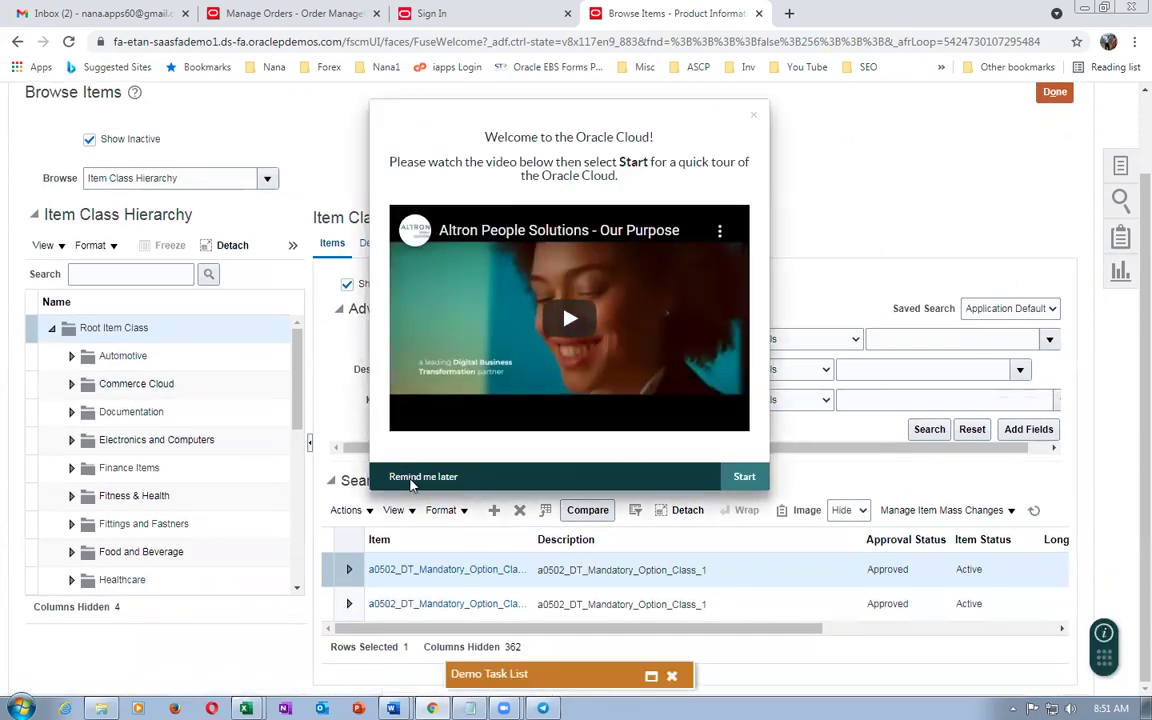
click(410, 480)
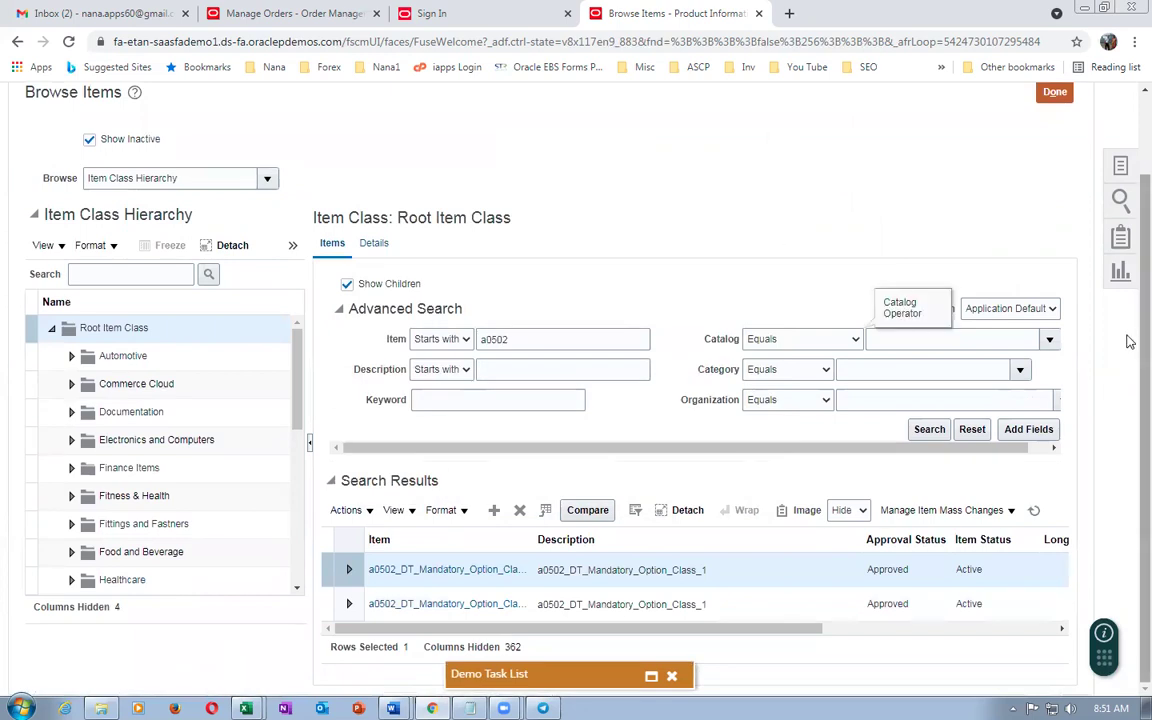
scroll(1128, 192, up, 1)
scroll(1128, 410, down, 1)
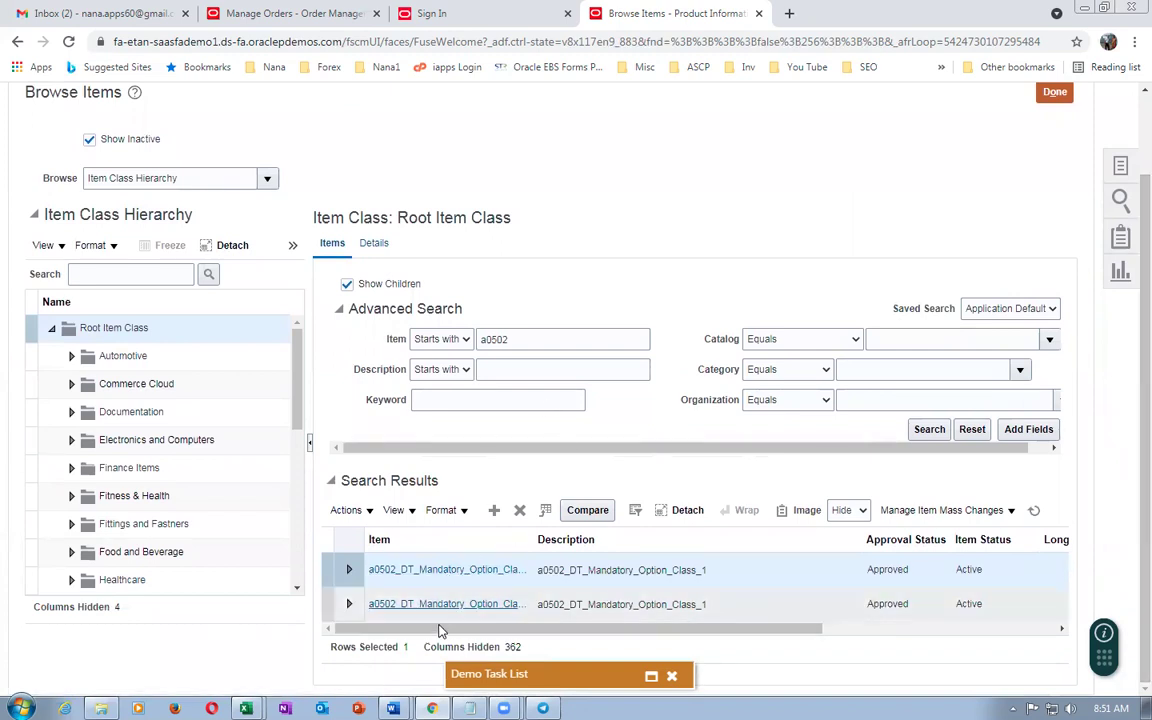
drag(439, 630, 683, 638)
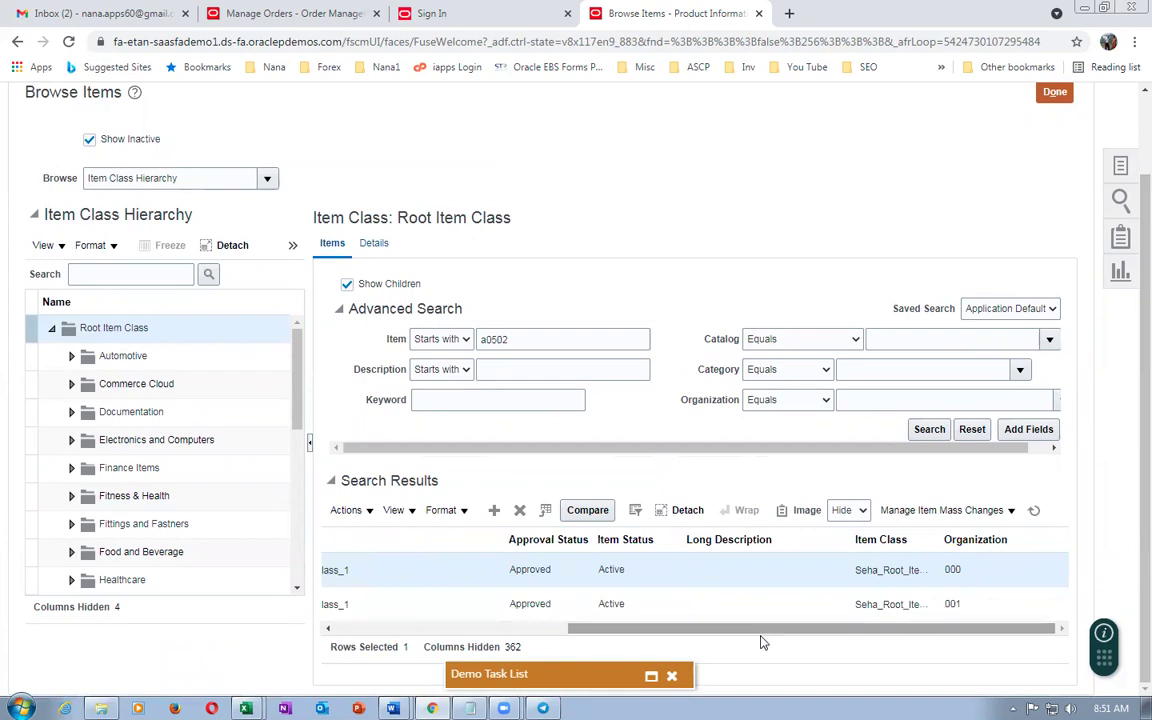
drag(751, 636, 340, 637)
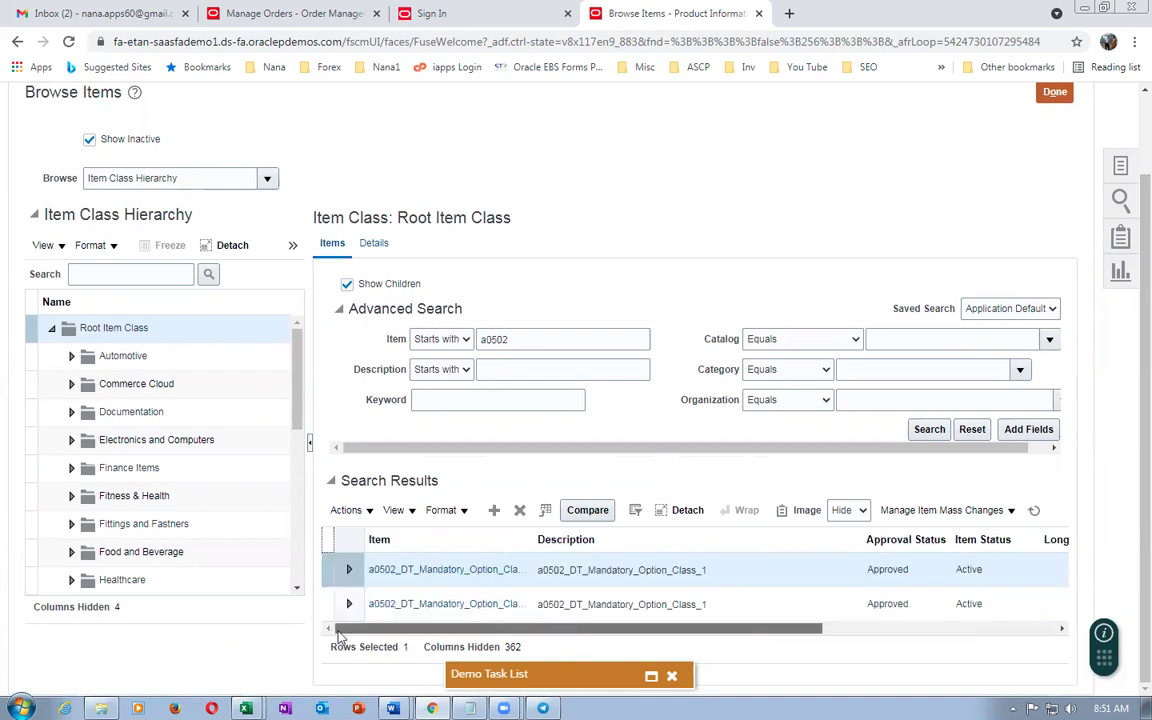
click(400, 604)
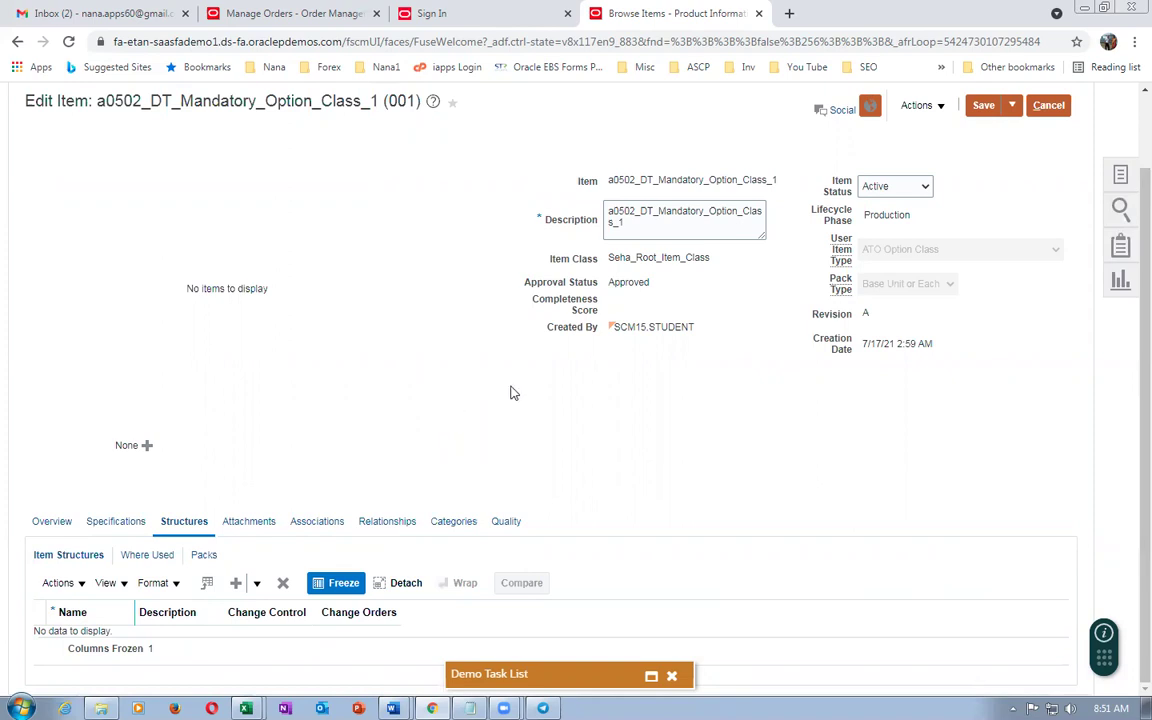
Start creating an item structure from common, with Operations as the existing structure's organization.
click(44, 588)
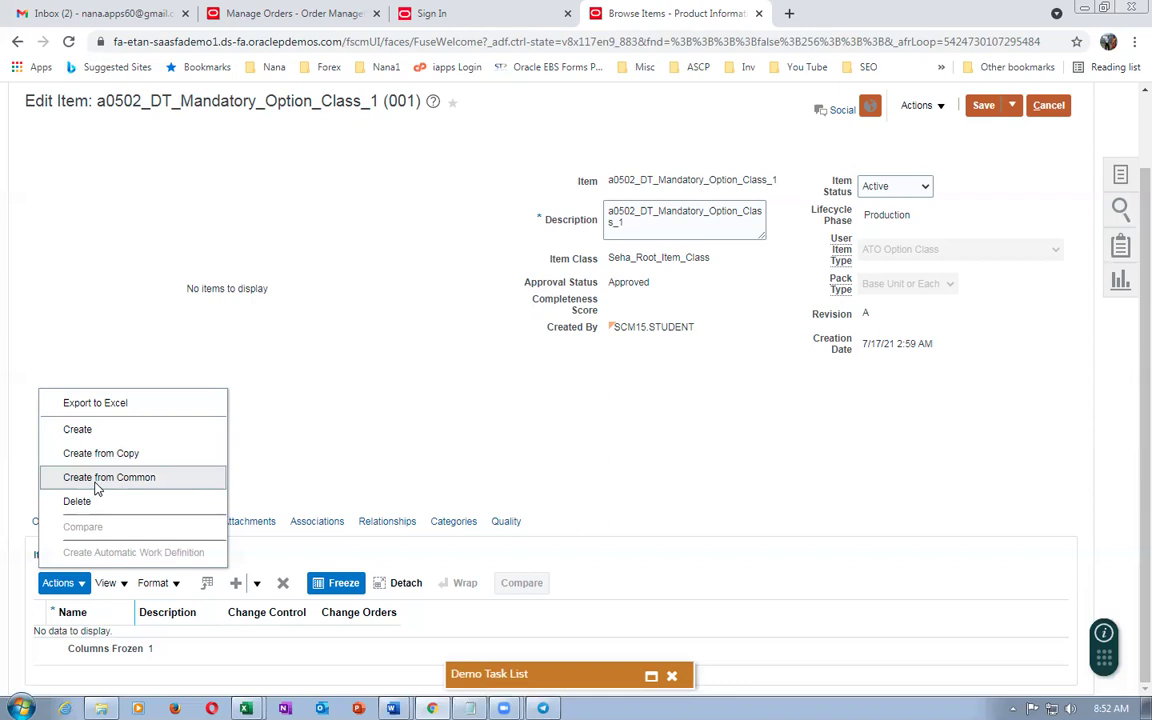
click(97, 486)
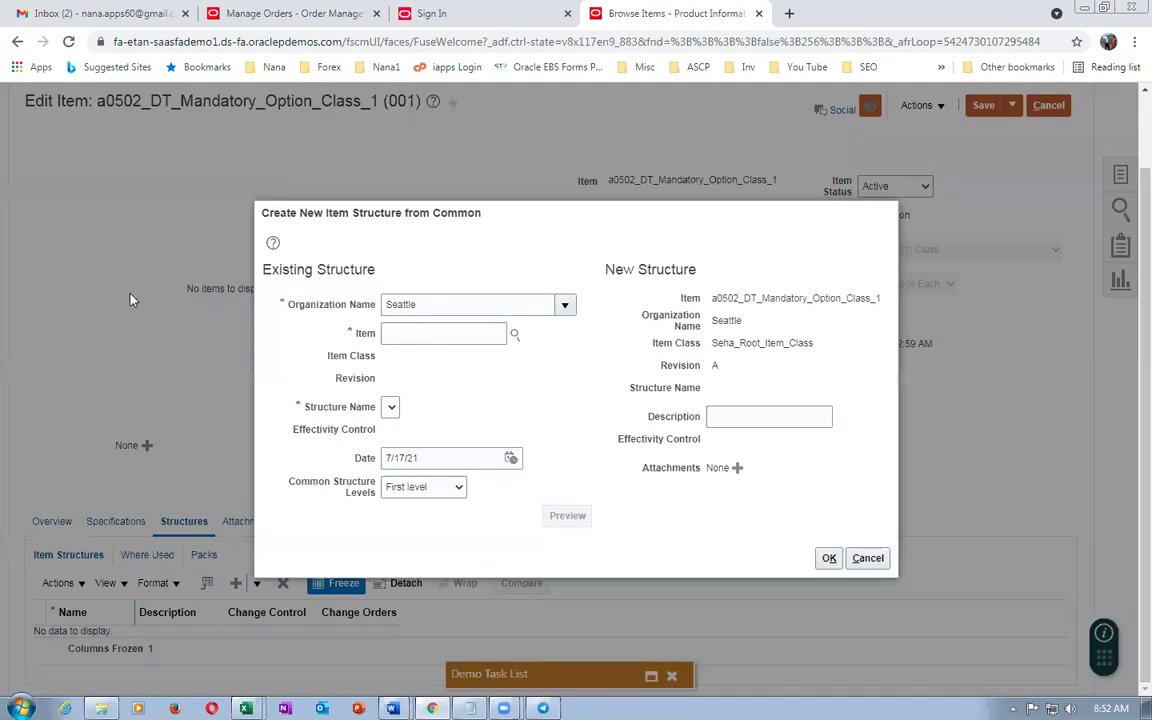
click(446, 305)
text(Operations)
key(Tab)
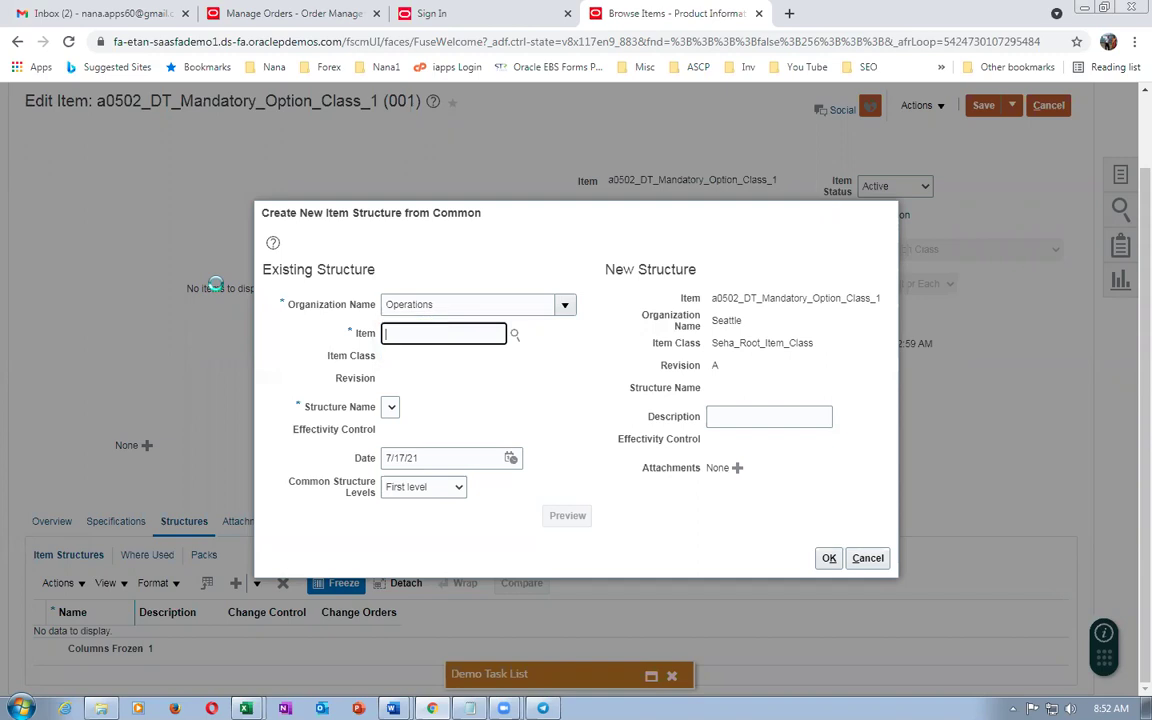
Use the Primary structure of a0502_DT_Mandatory_Option_Class_1 as the common source and submit the new structure.
key(alt+Tab)
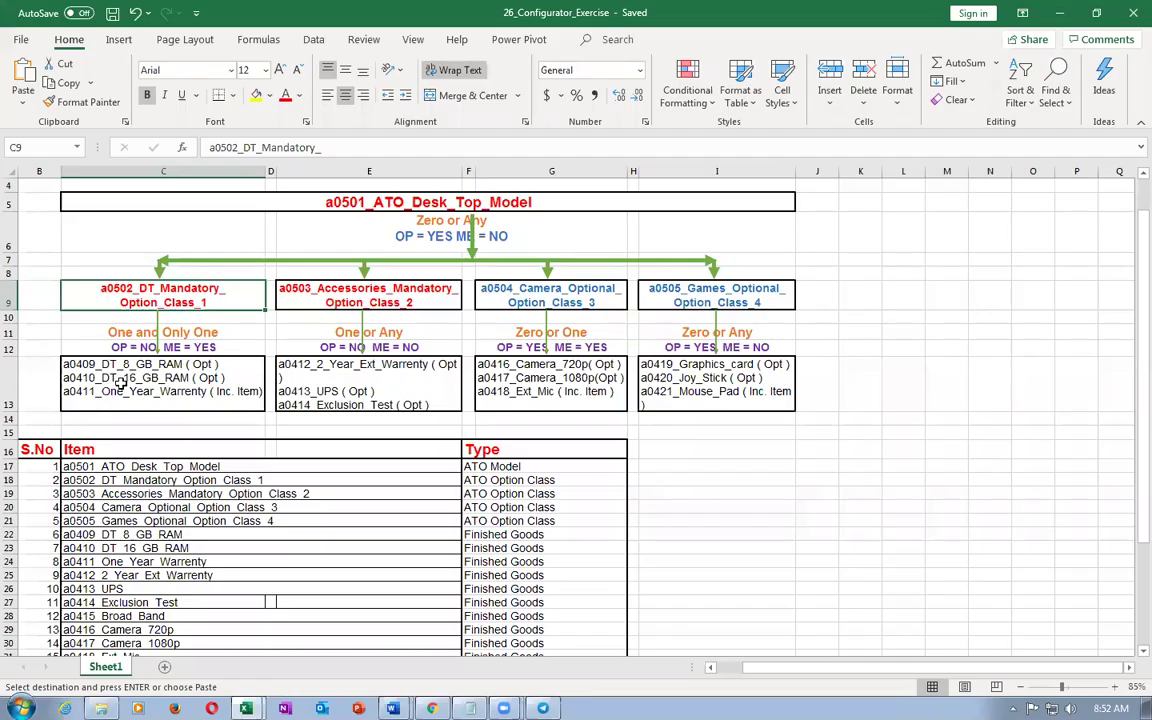
key(alt+Tab)
text(a05)
key(Tab)
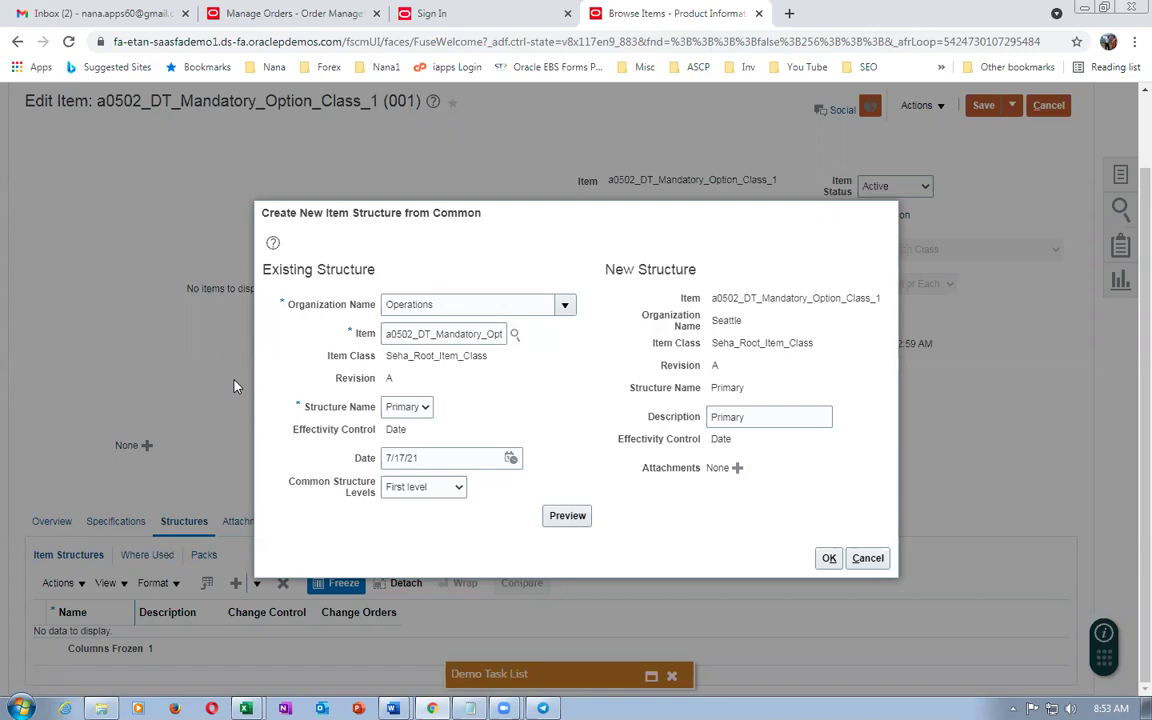
click(829, 558)
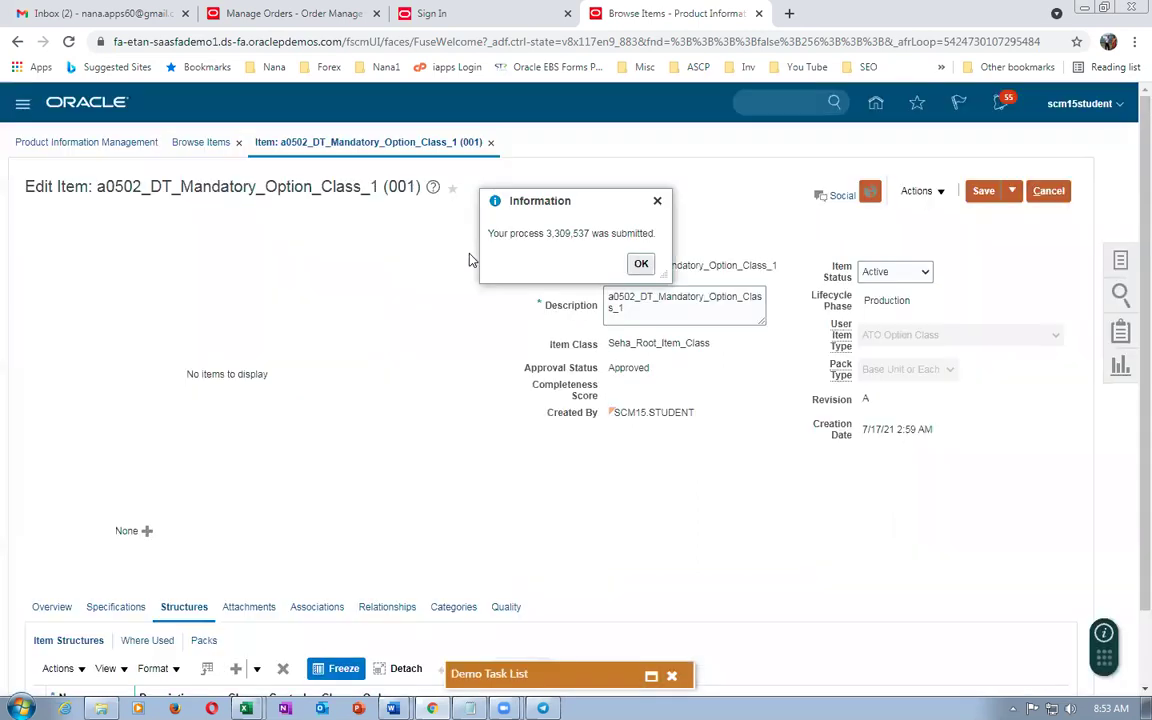
click(628, 262)
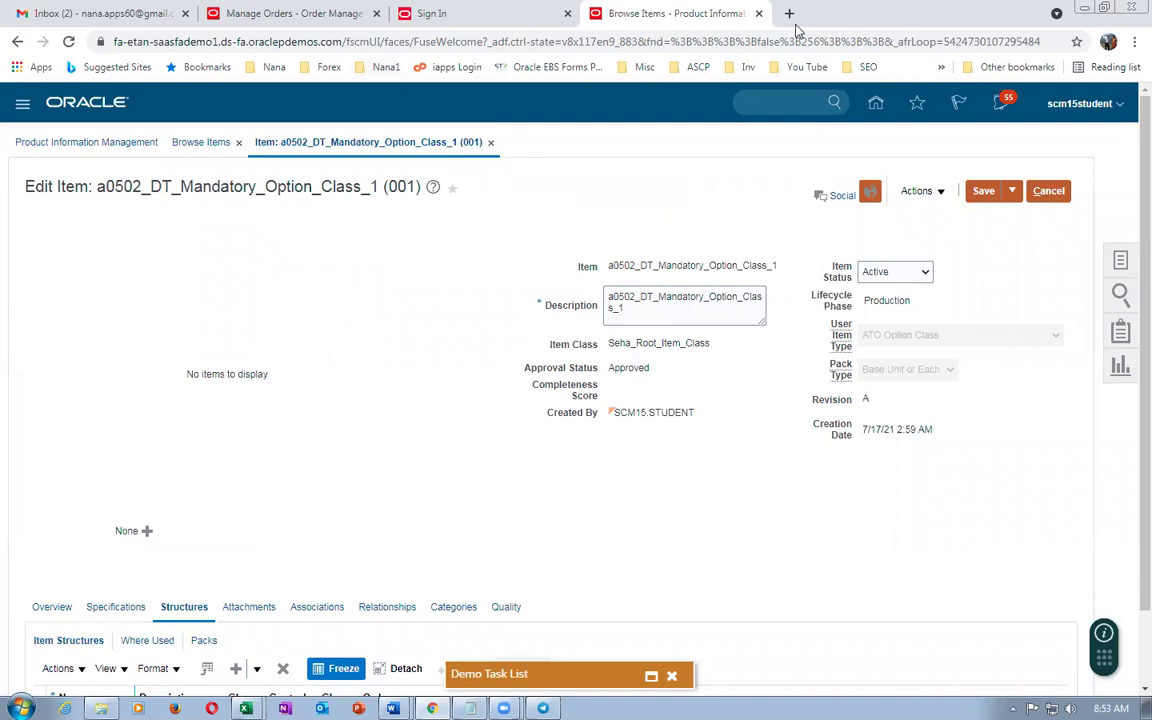
Duplicate the browser tab, dismiss the welcome message there, and open Scheduled Processes.
right_click(690, 16)
click(722, 128)
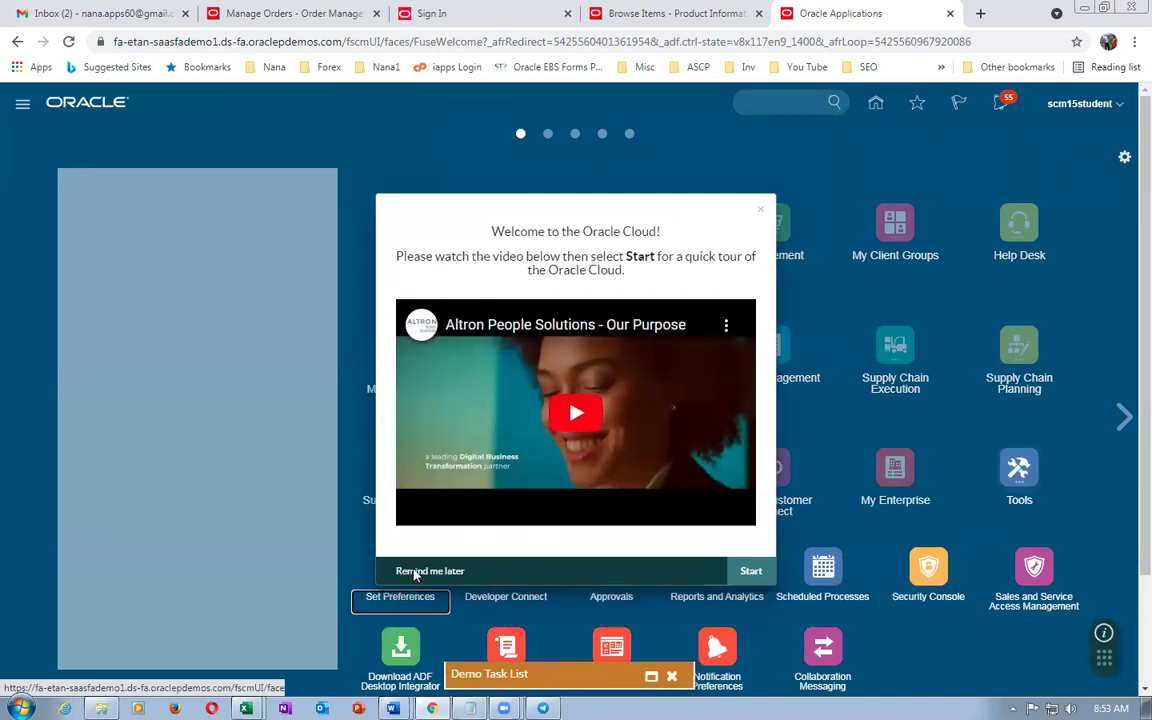
click(413, 574)
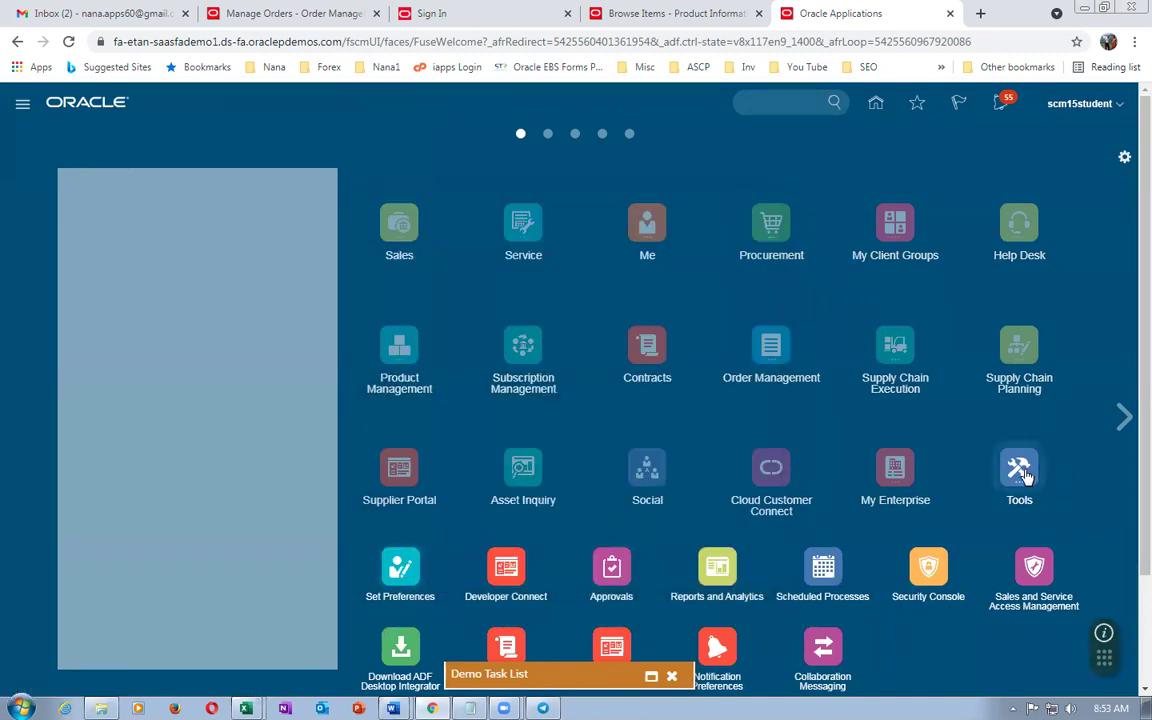
click(835, 580)
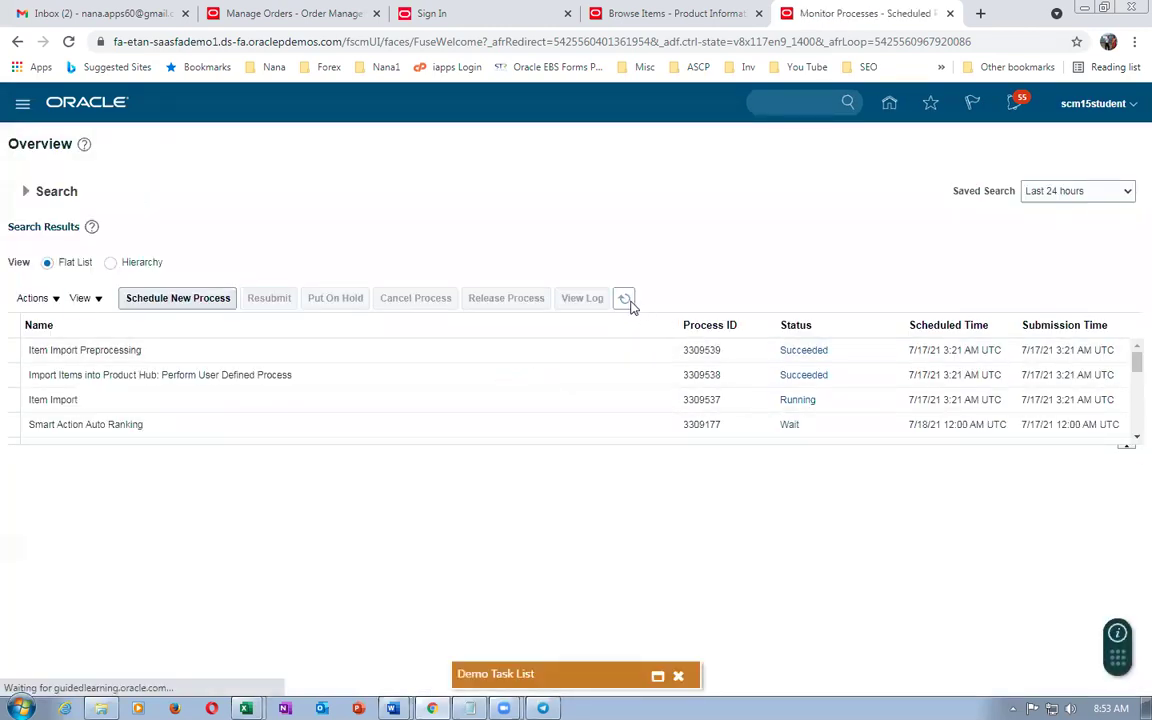
Enlarge the scheduled process list and refresh it repeatedly until the Item Import run and its related processes finish.
click(627, 301)
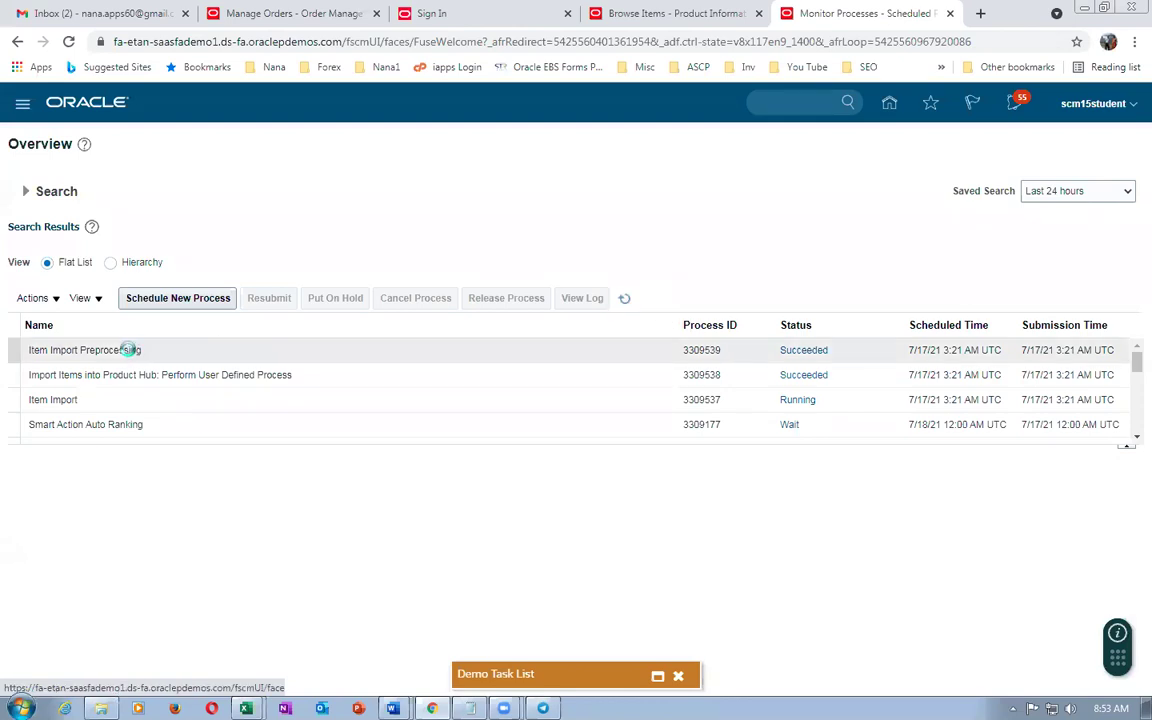
drag(285, 452, 390, 588)
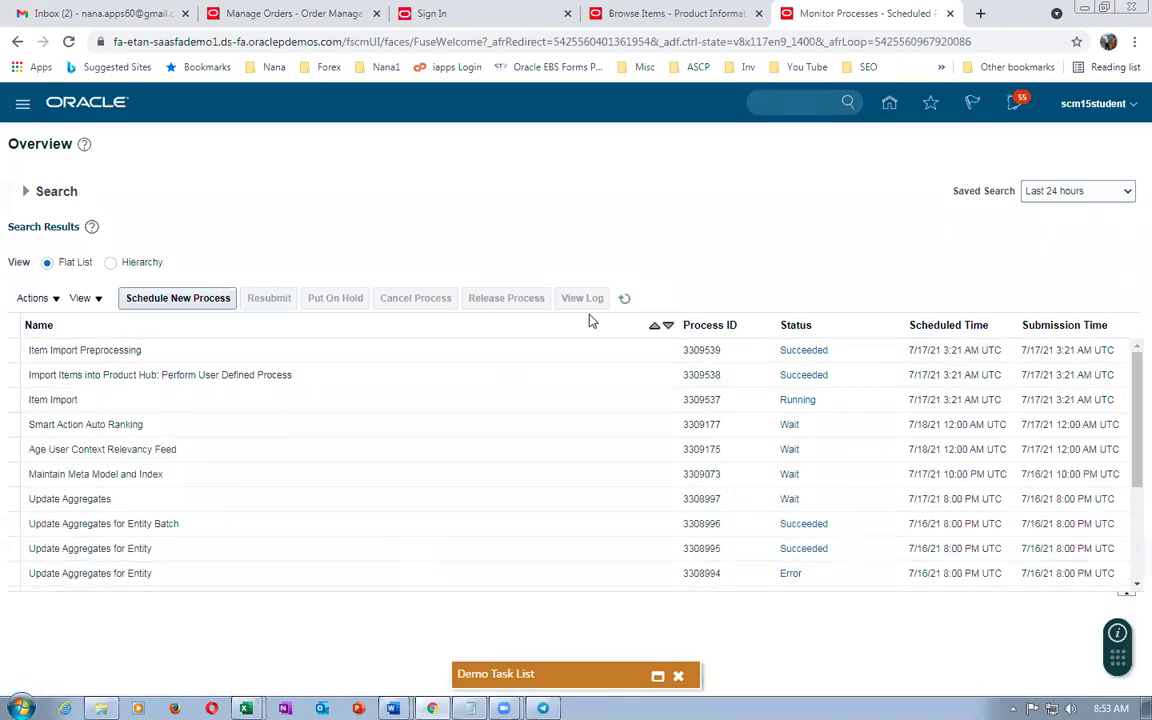
click(624, 299)
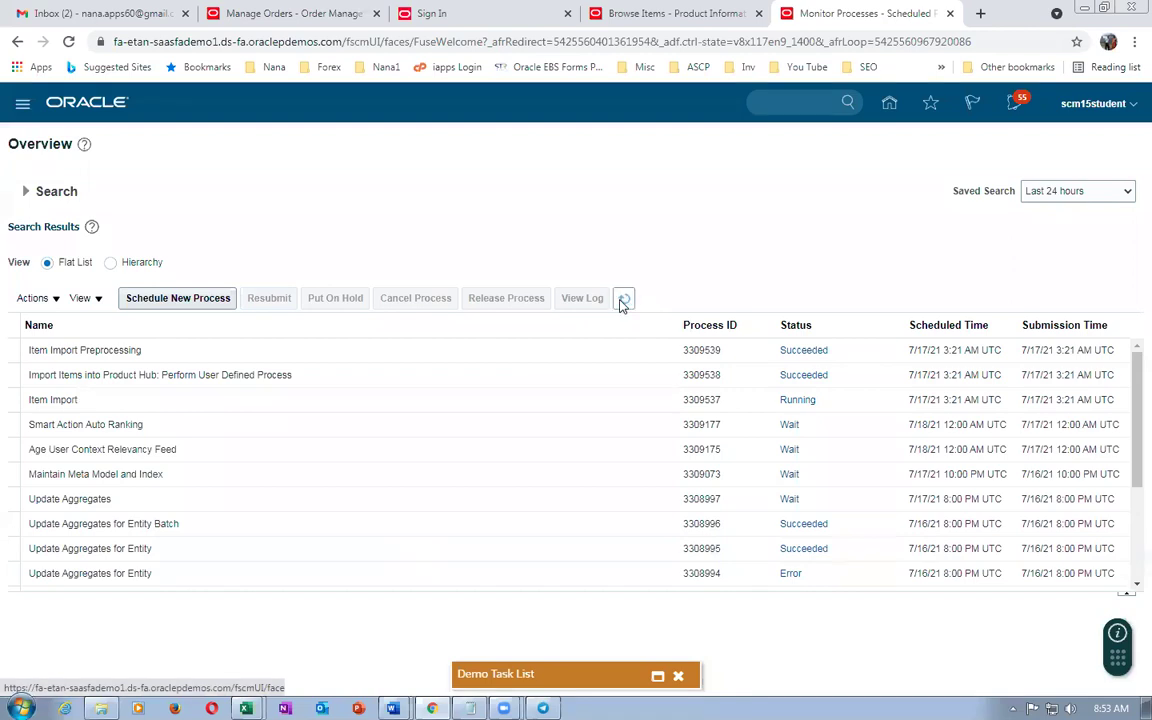
click(623, 300)
click(624, 299)
click(623, 300)
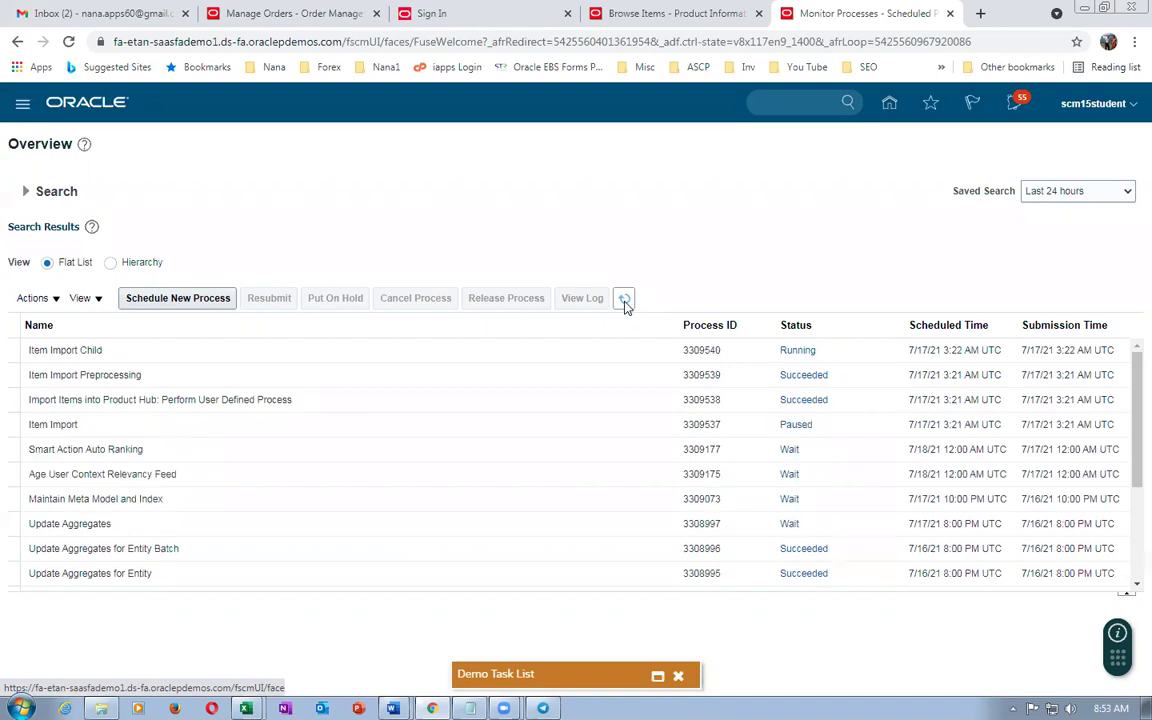
click(623, 300)
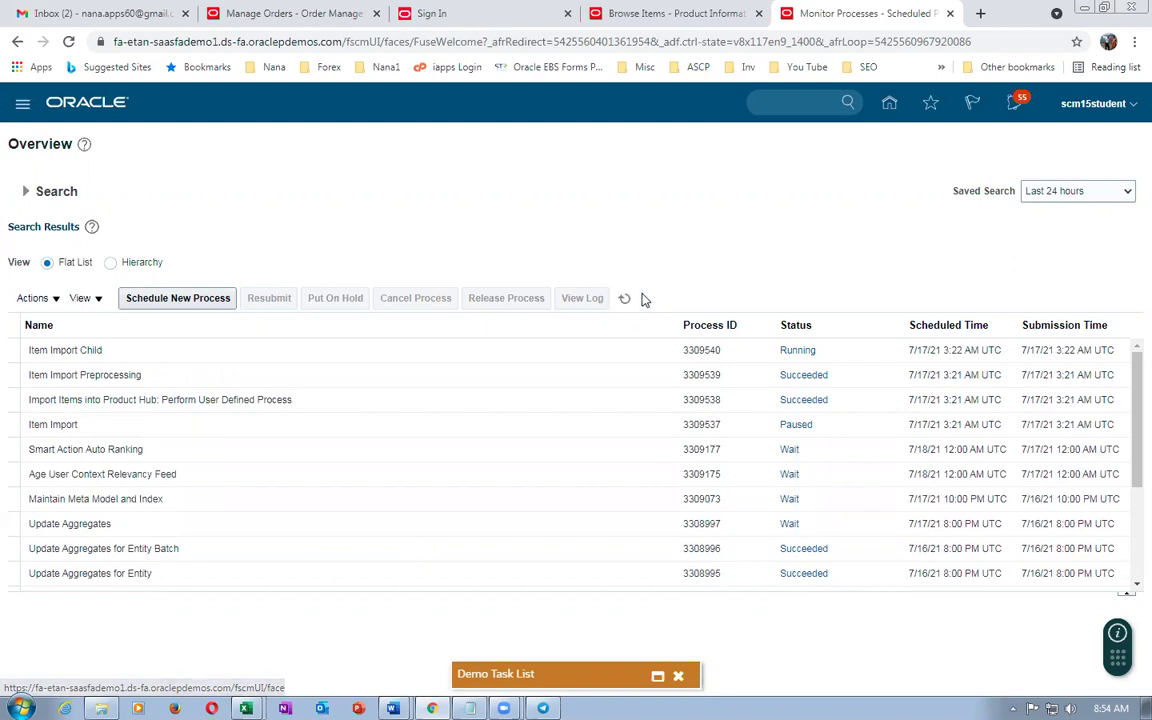
click(627, 301)
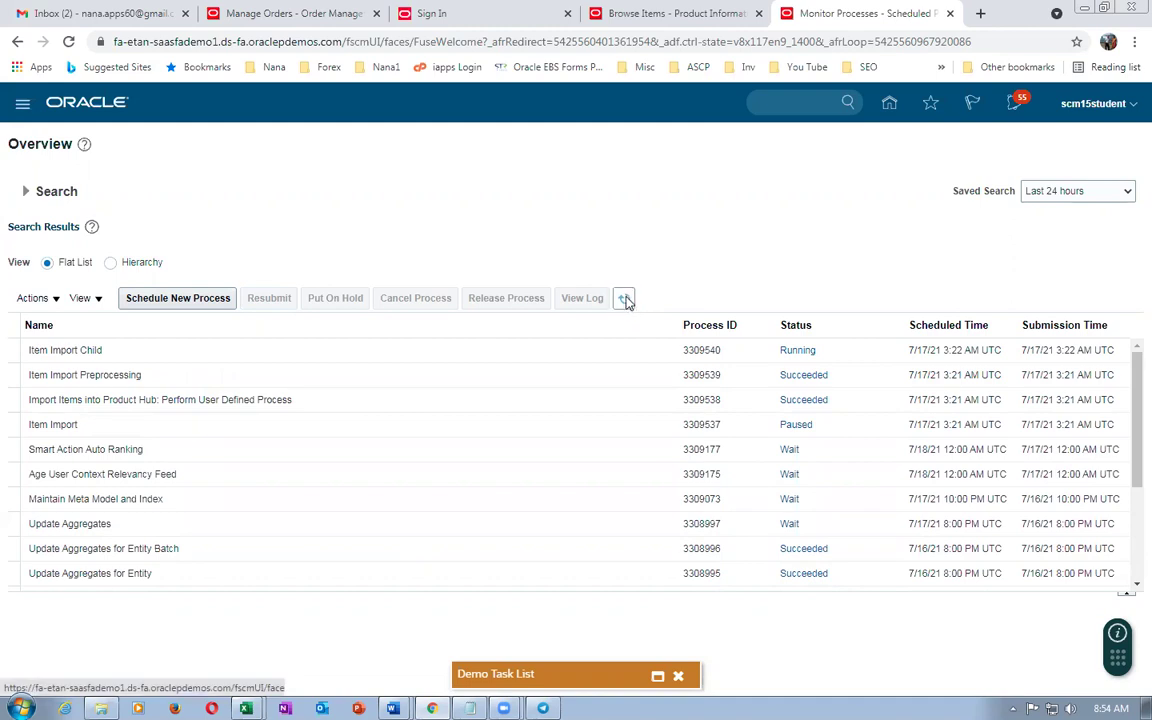
click(626, 302)
click(624, 299)
click(624, 299)
click(624, 299)
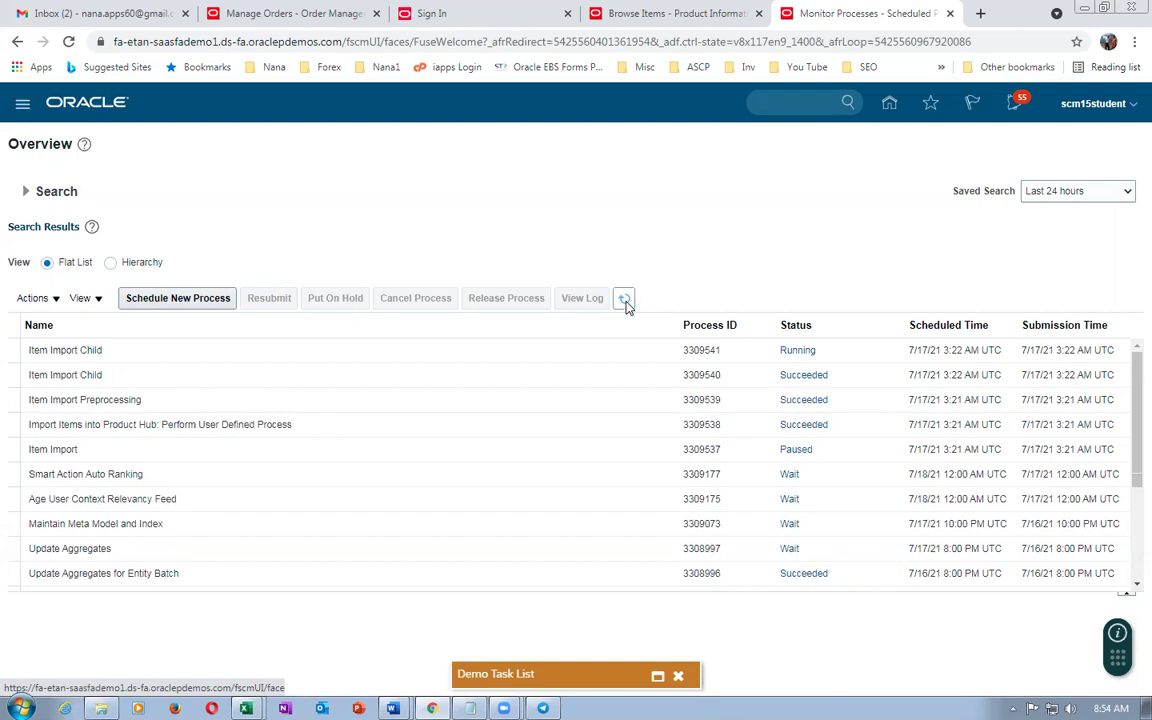
click(625, 303)
click(624, 303)
click(625, 304)
click(624, 303)
click(625, 303)
click(625, 303)
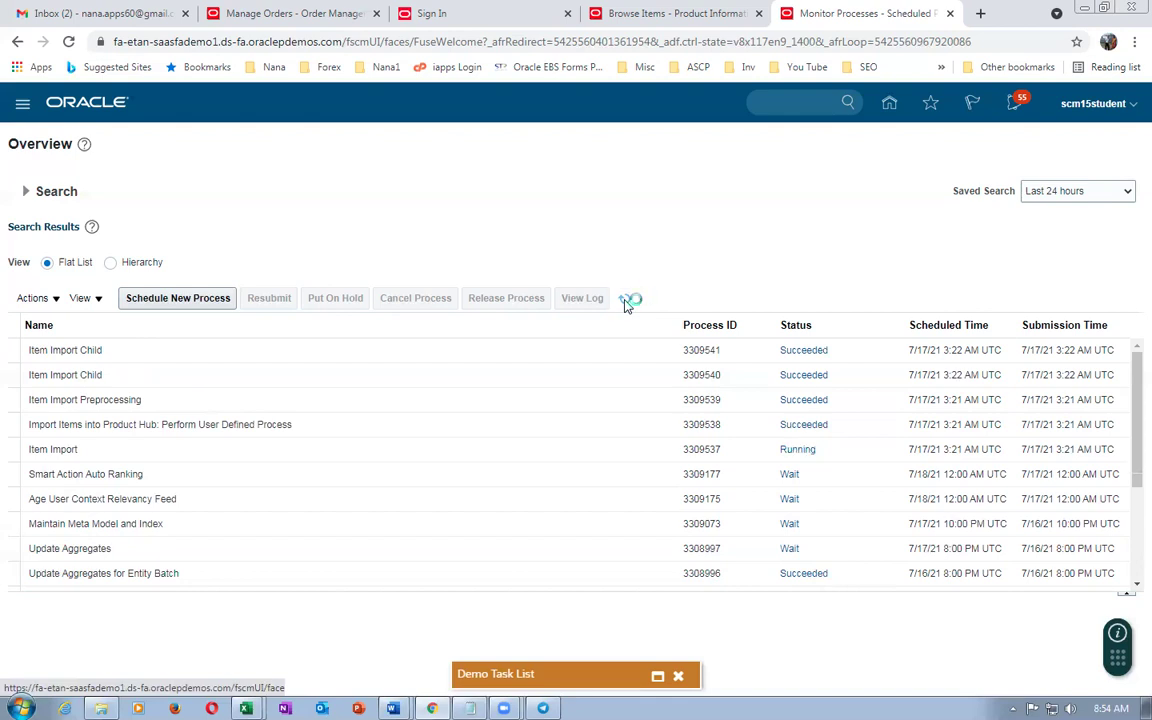
click(625, 303)
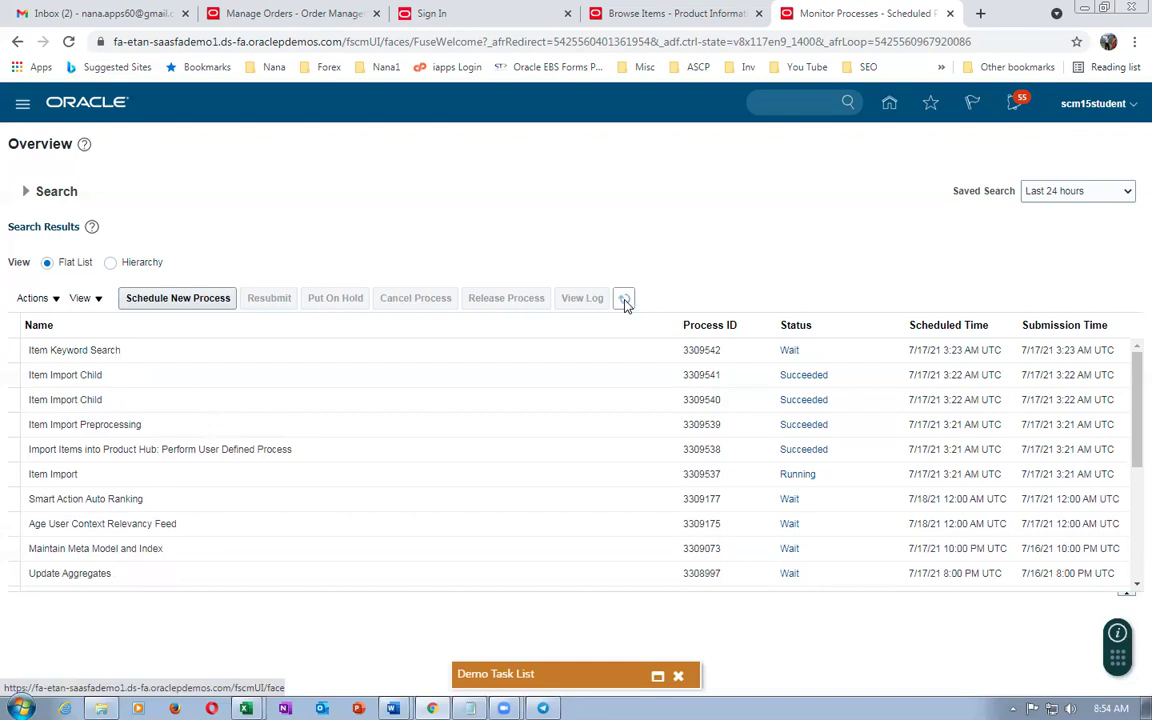
click(625, 303)
click(625, 303)
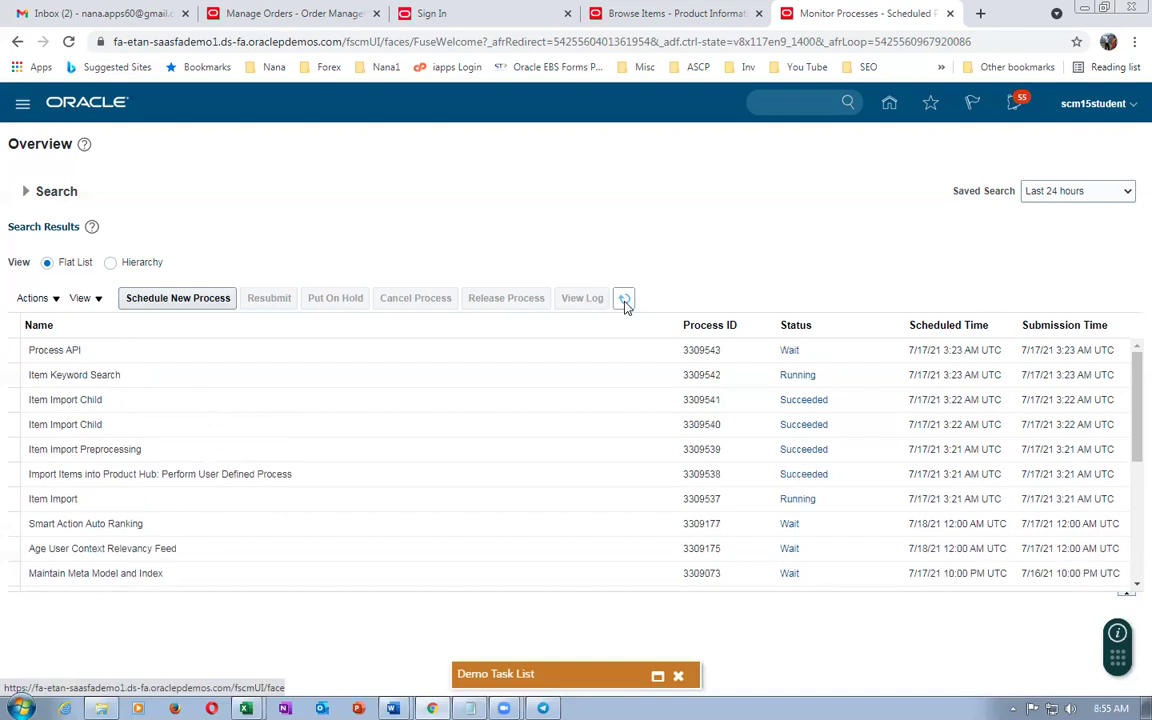
click(625, 303)
click(625, 303)
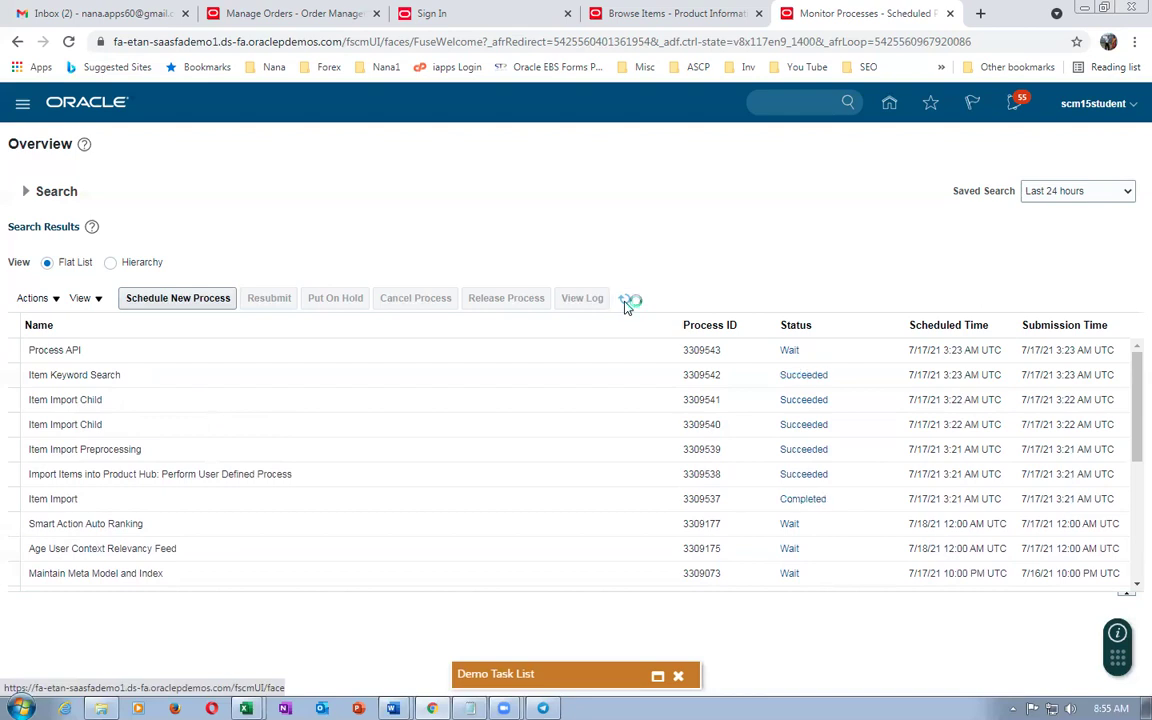
click(625, 303)
click(625, 303)
click(625, 303)
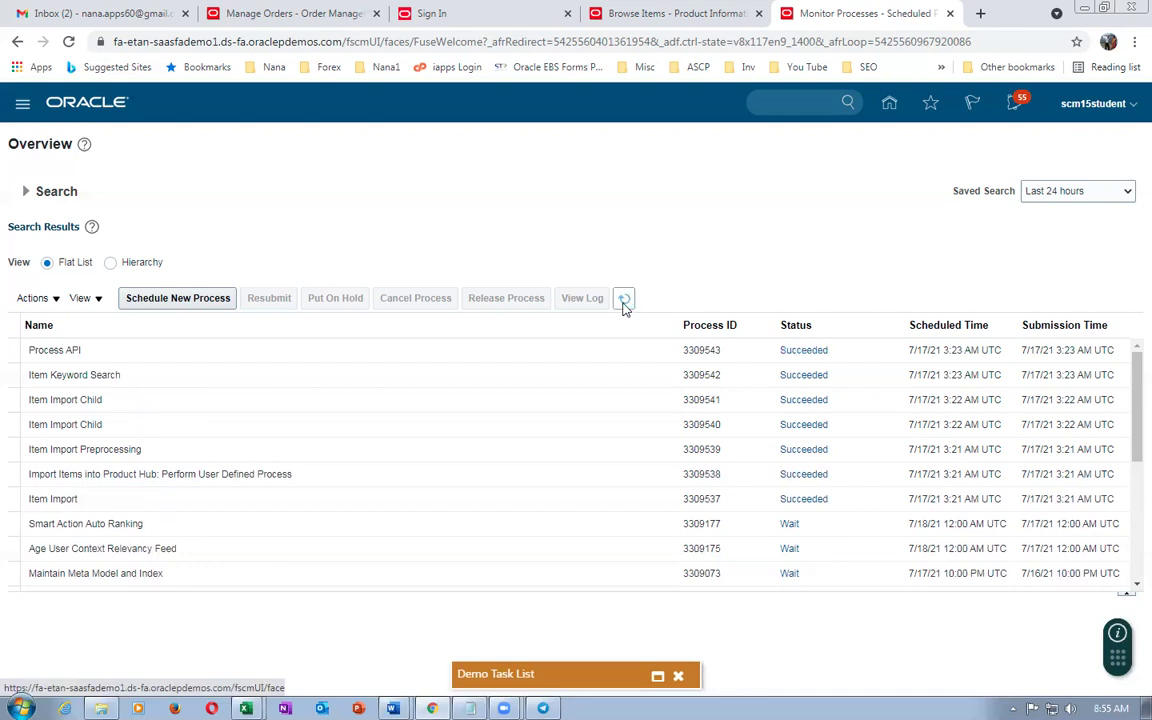
click(625, 305)
click(625, 305)
click(624, 306)
Return to the item browsing tab and save and close a0502_DT_Mandatory_Option_Class_1 (001).
click(650, 14)
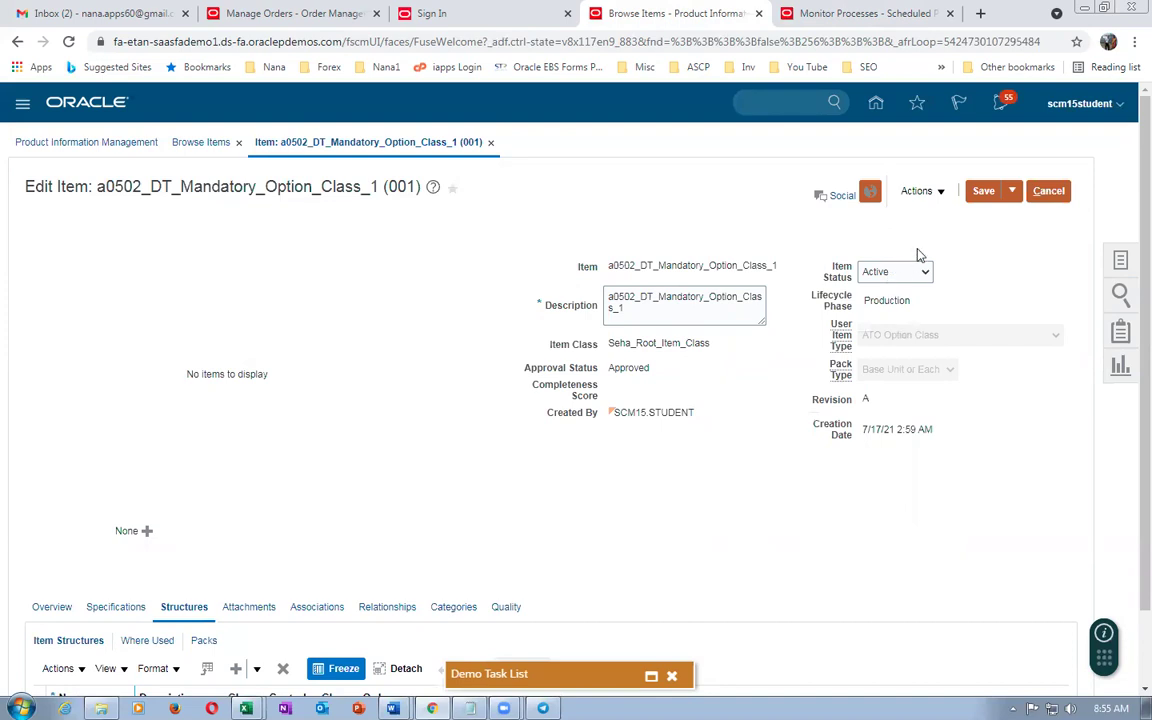
click(1011, 195)
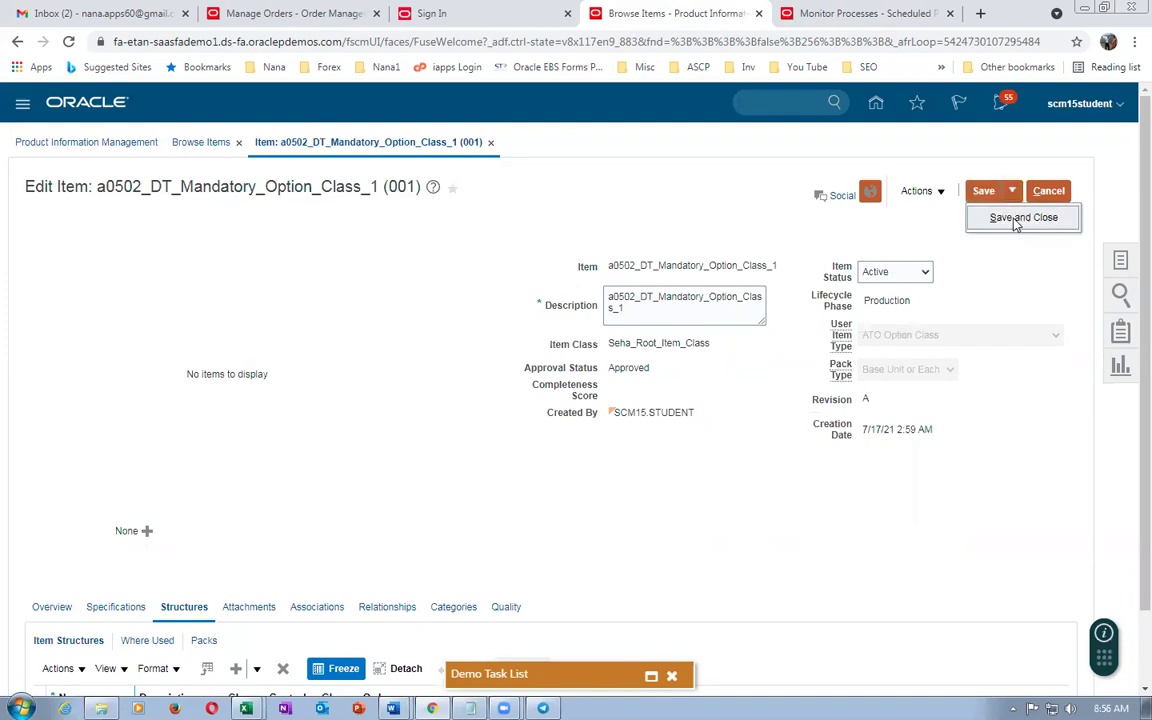
click(1015, 220)
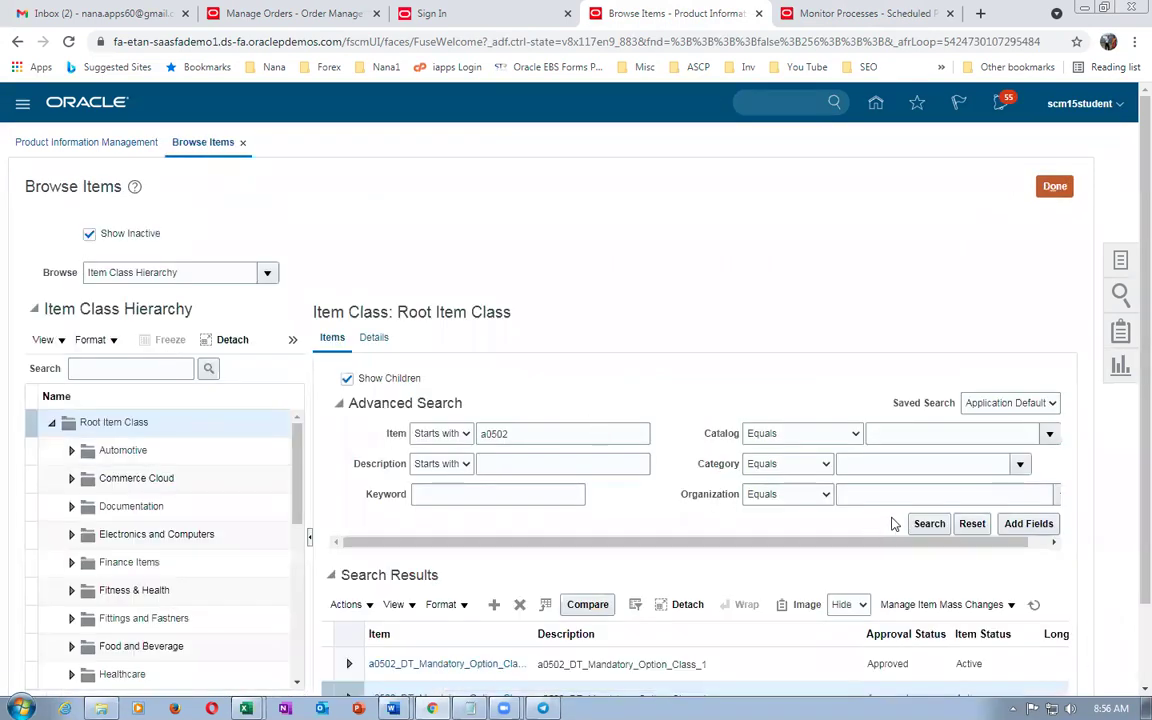
Rerun the a0502 item search, dismiss the welcome message, and open the Primary structure of the organization 001 item.
click(921, 528)
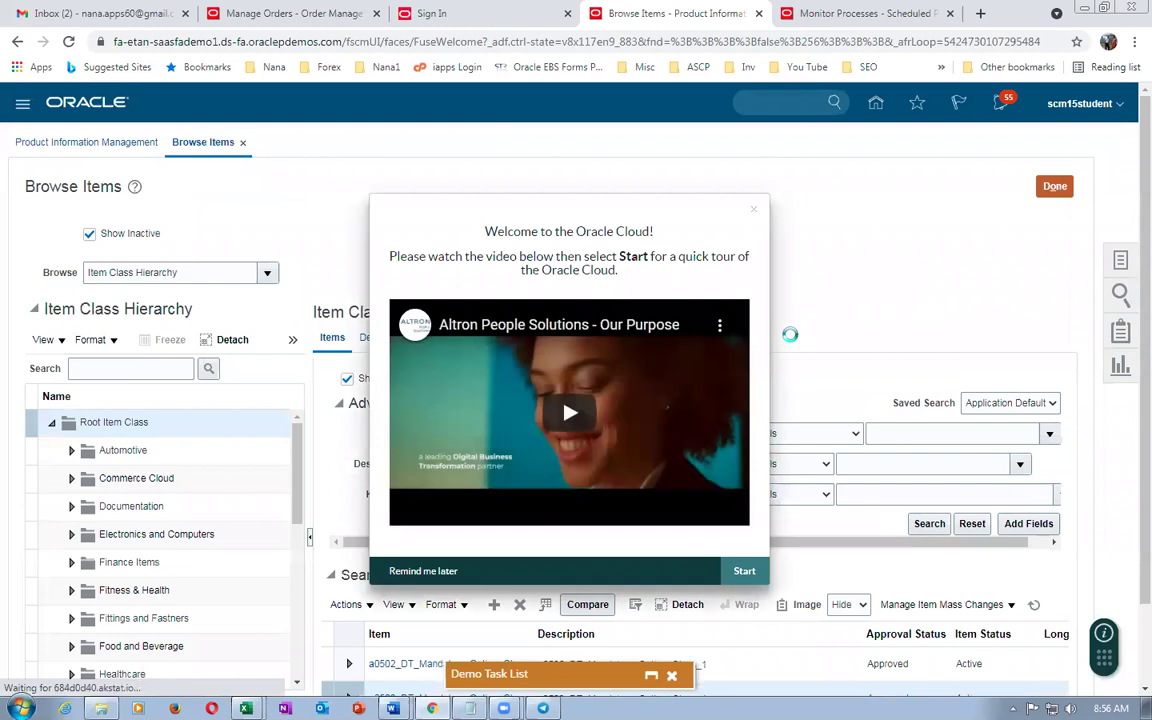
click(404, 572)
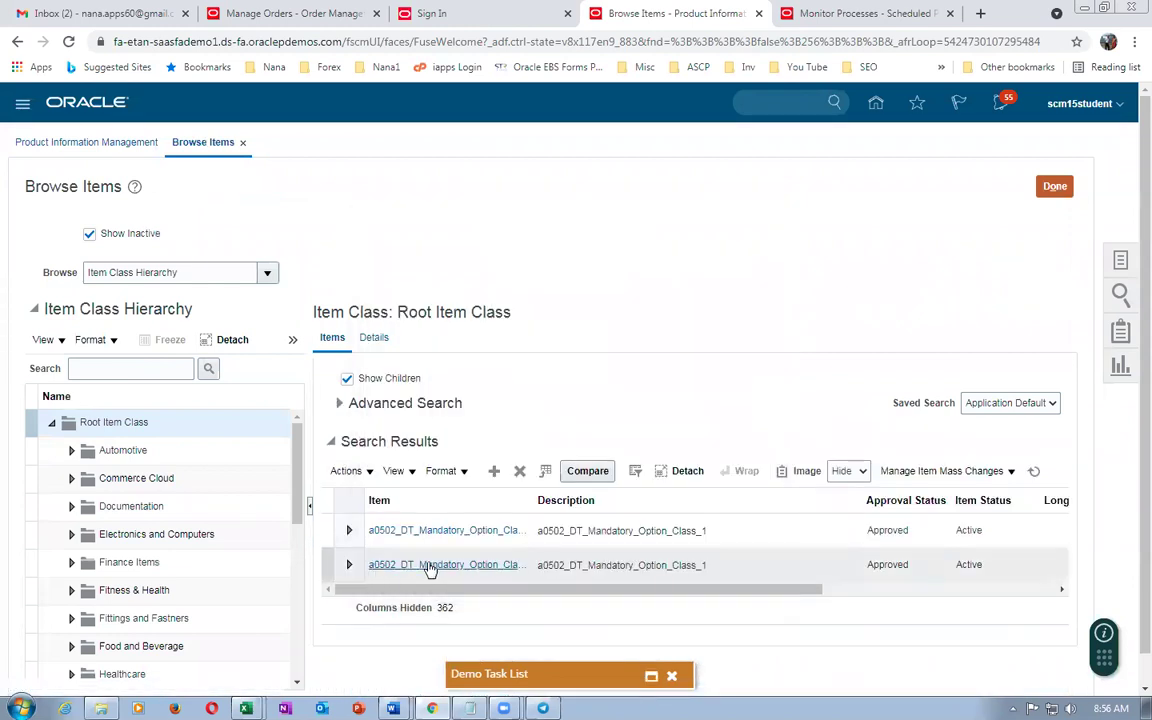
click(430, 566)
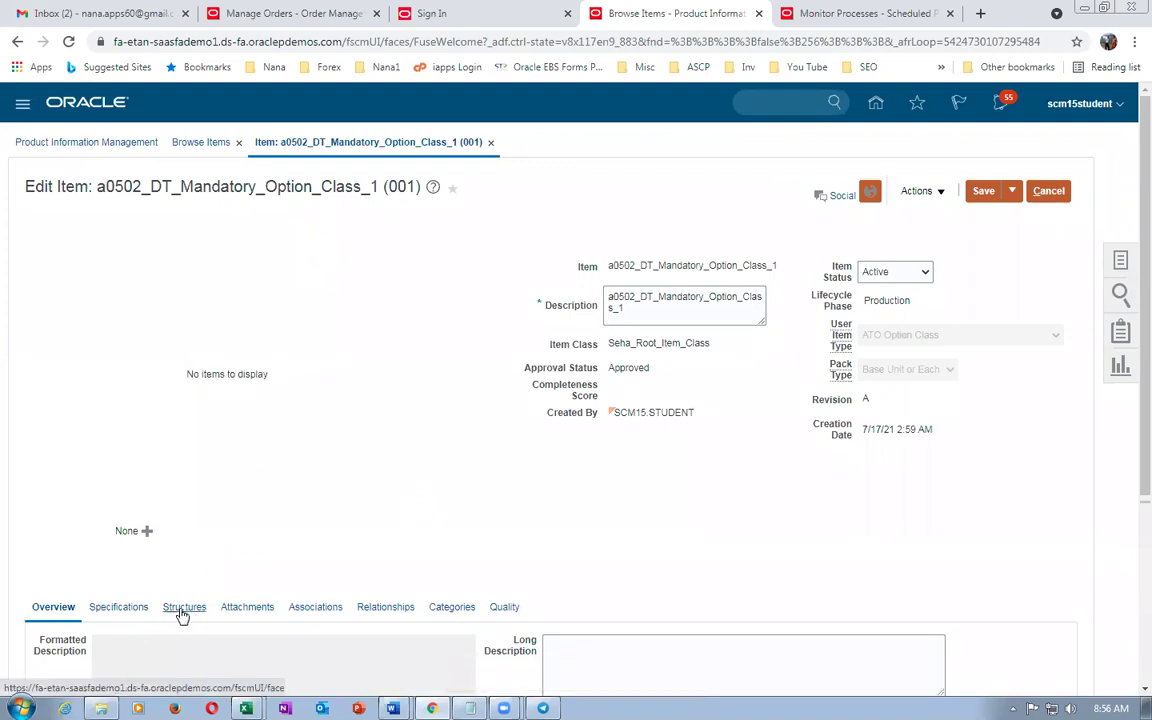
click(183, 607)
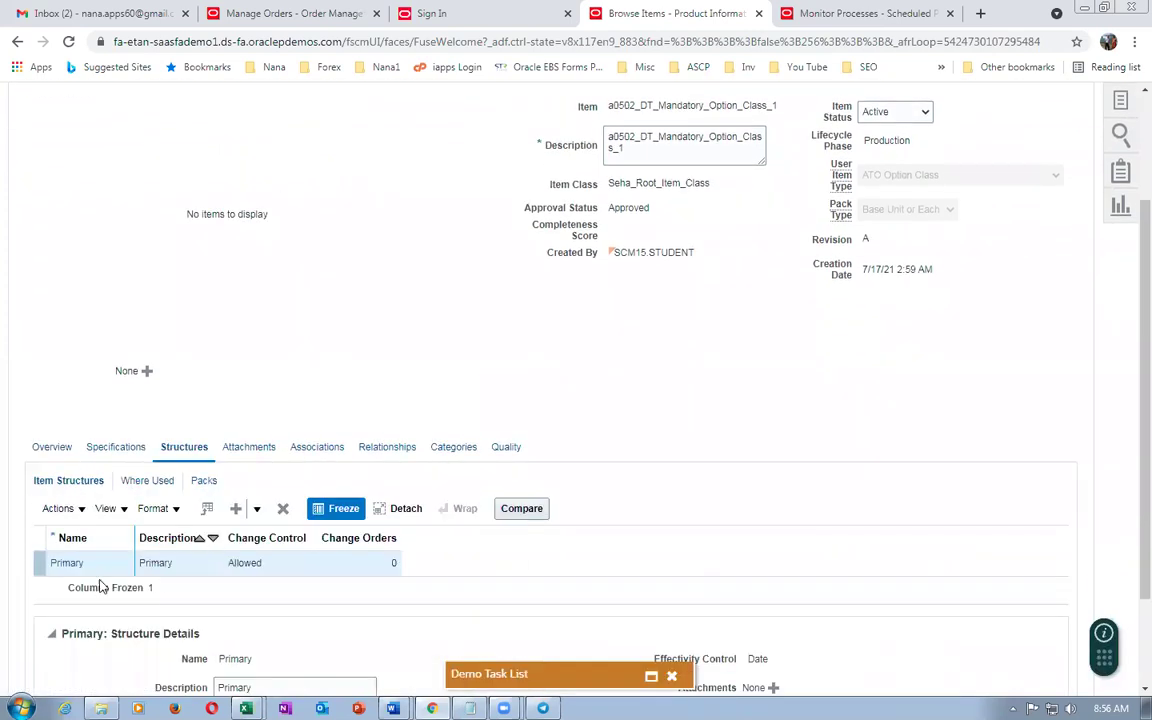
click(67, 563)
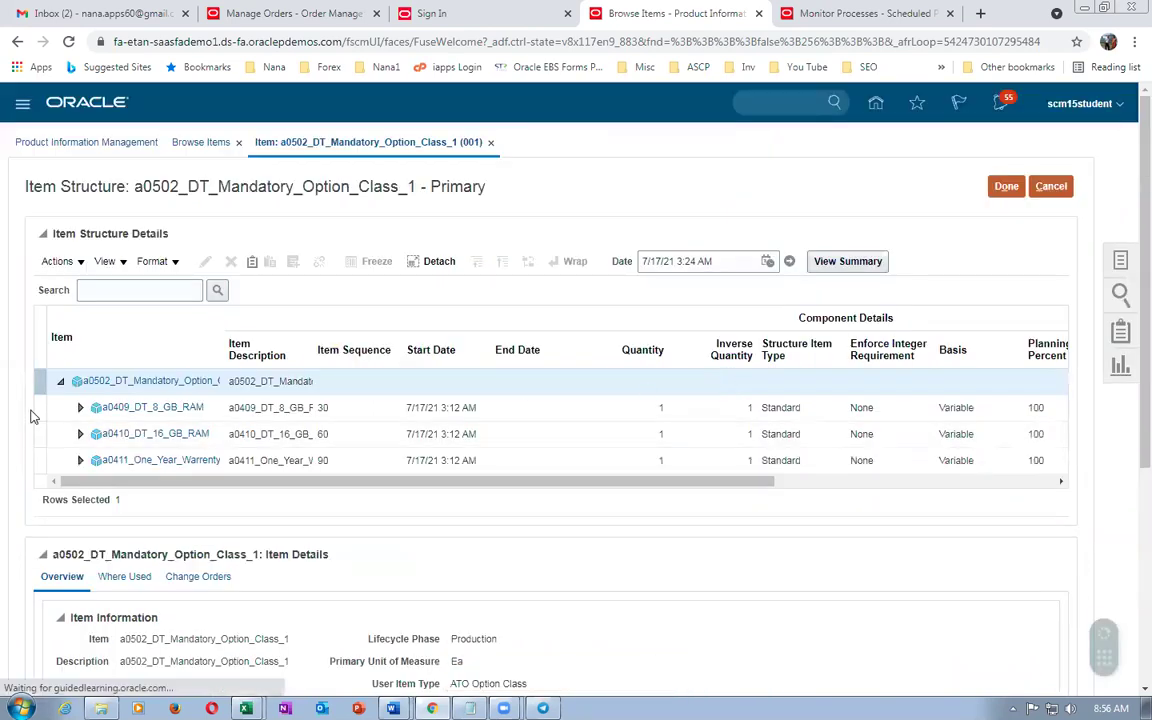
Examine the a0409_DT_8_GB_RAM and a0410_DT_16_GB_RAM components in the common structure, then leave it without making changes.
click(33, 407)
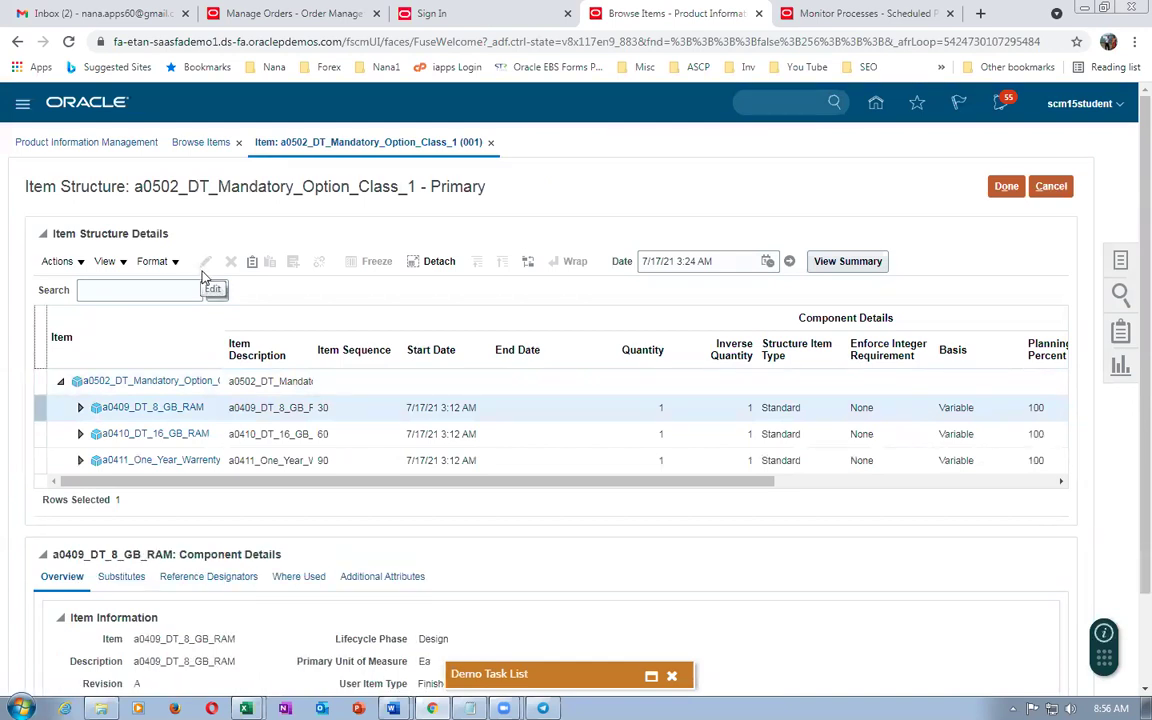
mouse_move(257, 487)
mouse_down()
mouse_move(565, 495)
mouse_move(239, 491)
mouse_up()
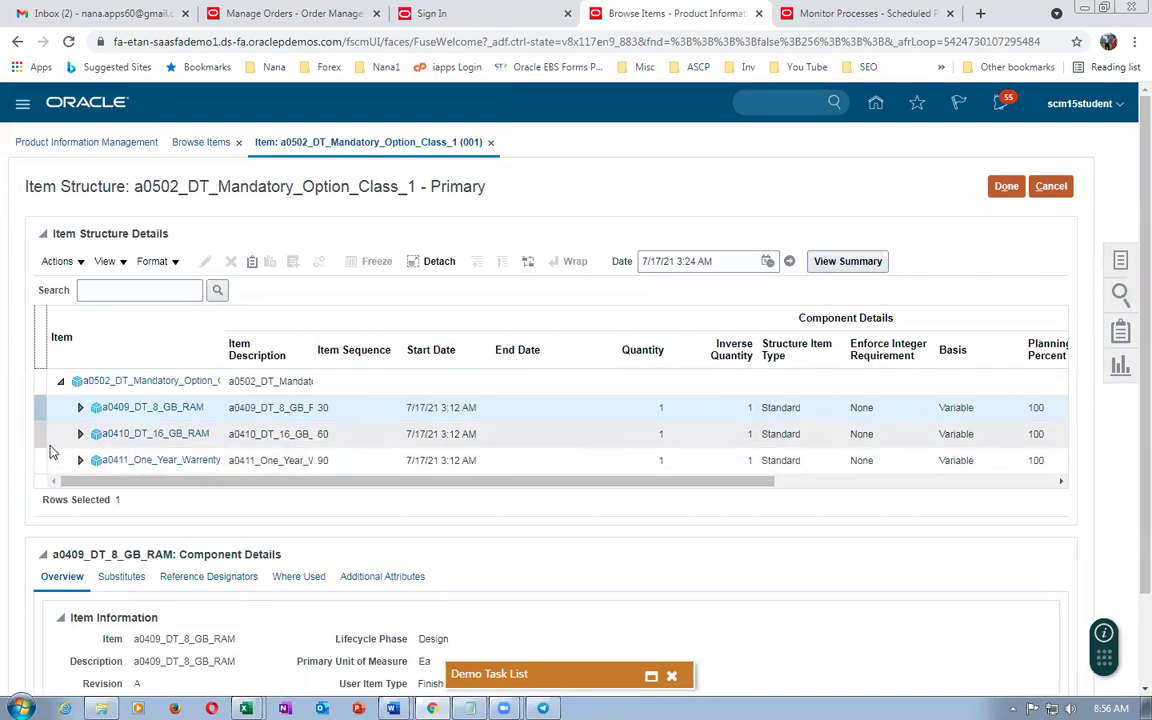
click(42, 434)
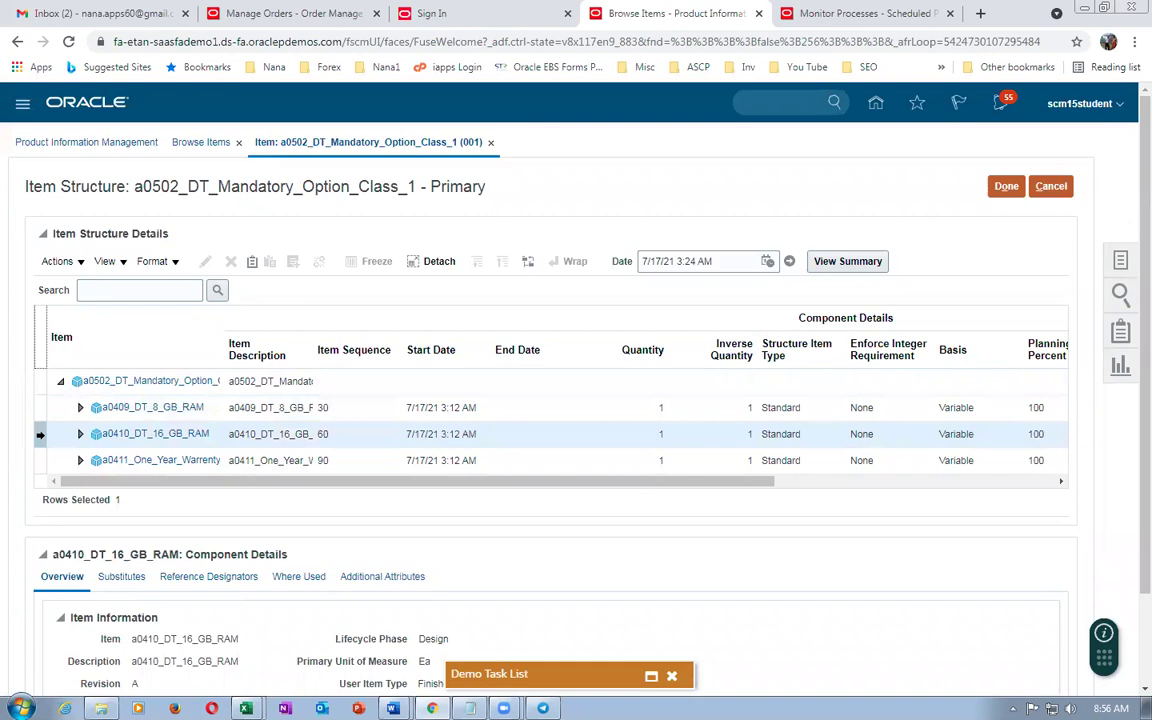
click(1051, 187)
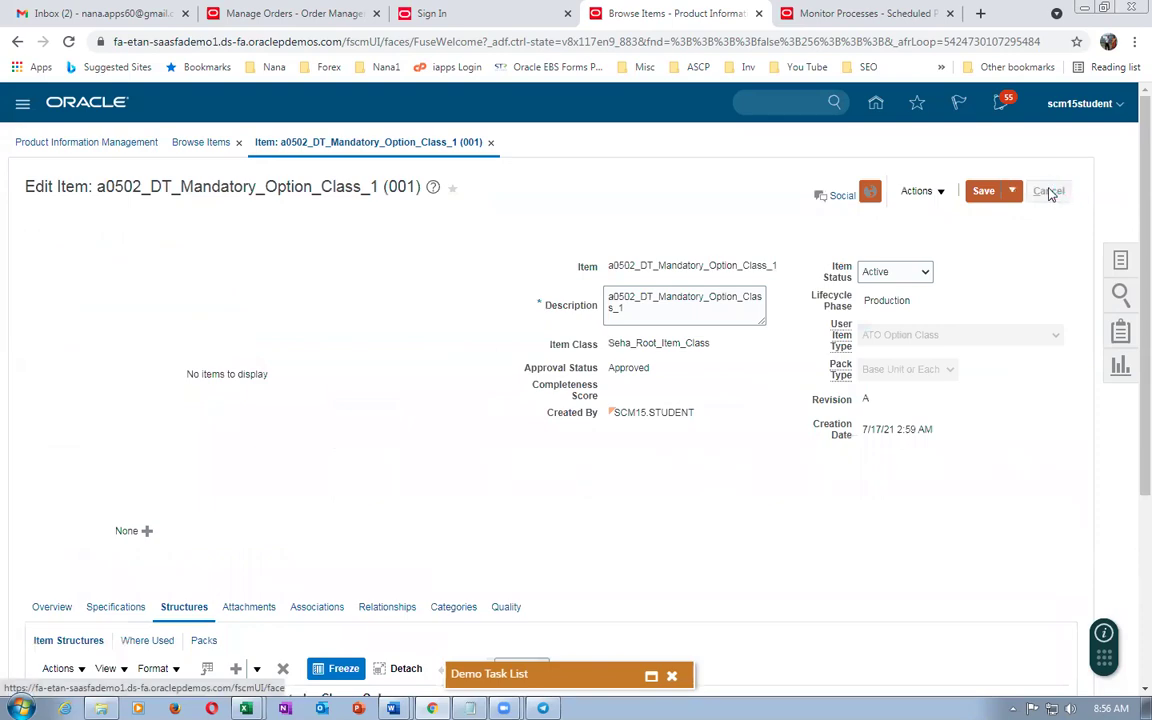
Switch to the 26_Configurator_Exercise workbook in Excel, copy the a0501_ATO_Desk_Top_Model cell, and return to the browser.
key(alt+Tab)
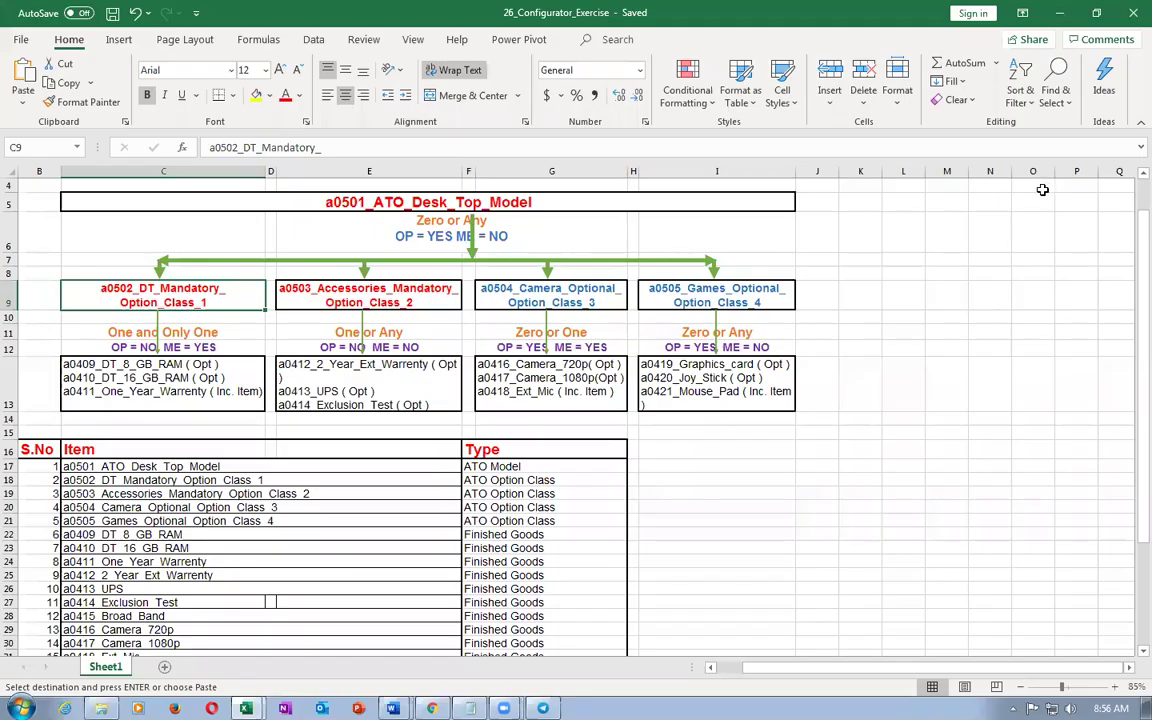
click(420, 202)
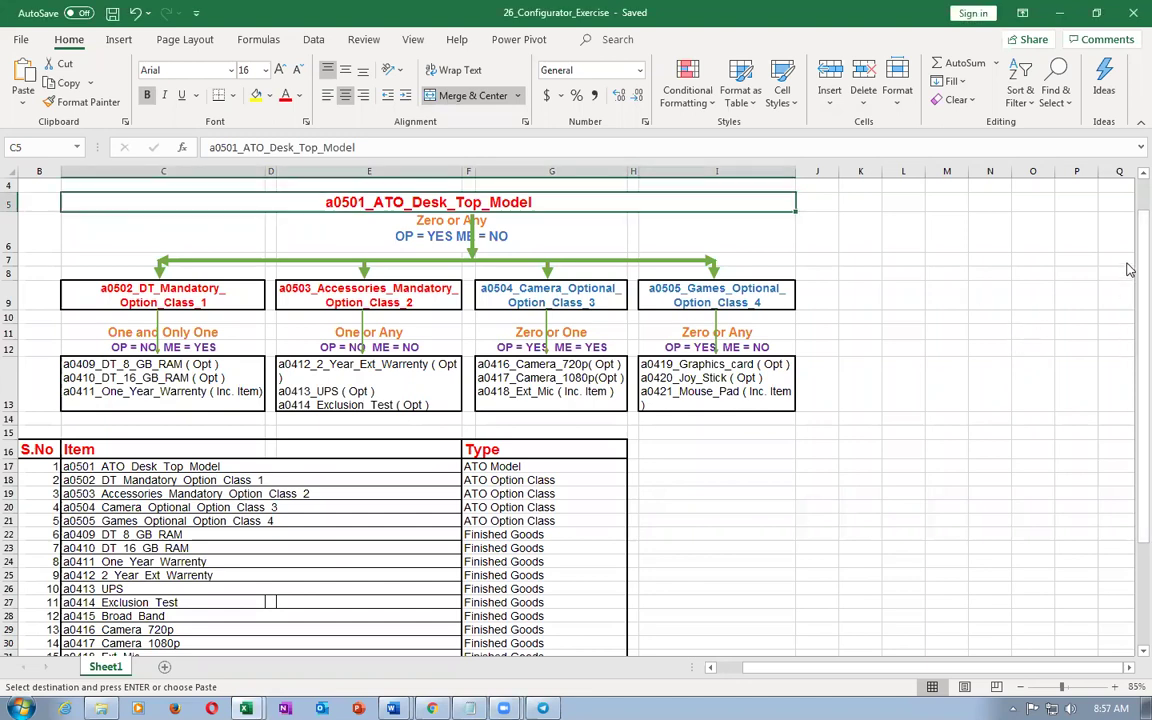
scroll(1128, 255, up, 1)
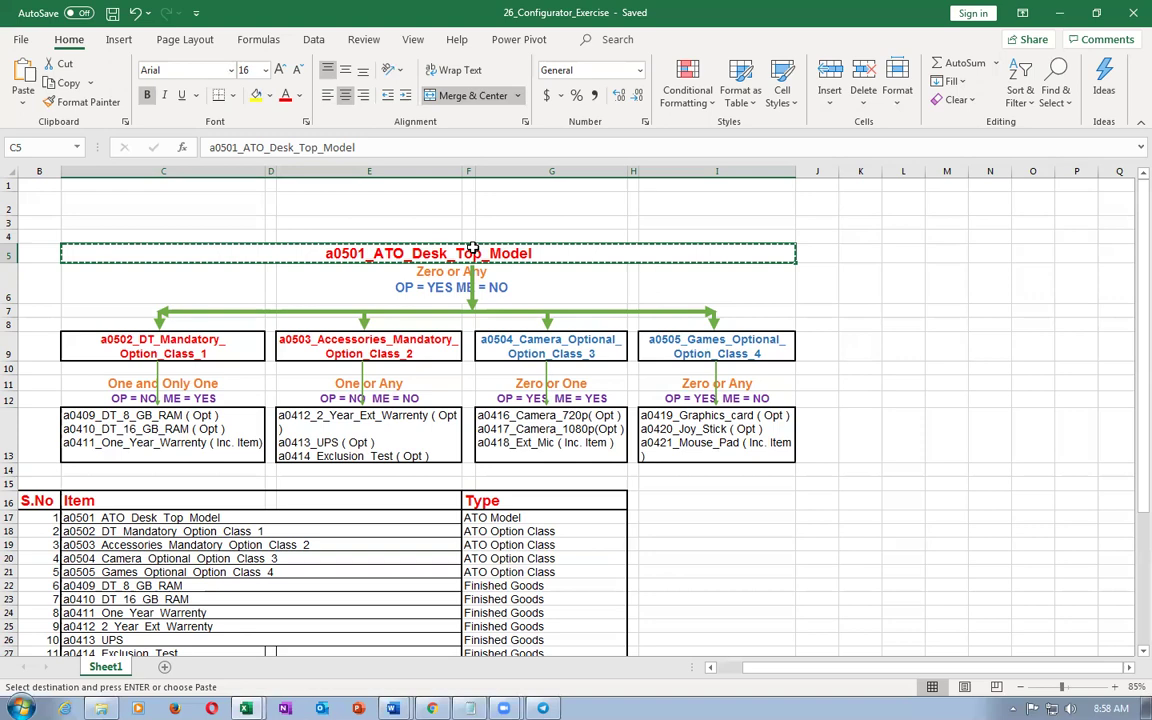
key(alt+Tab)
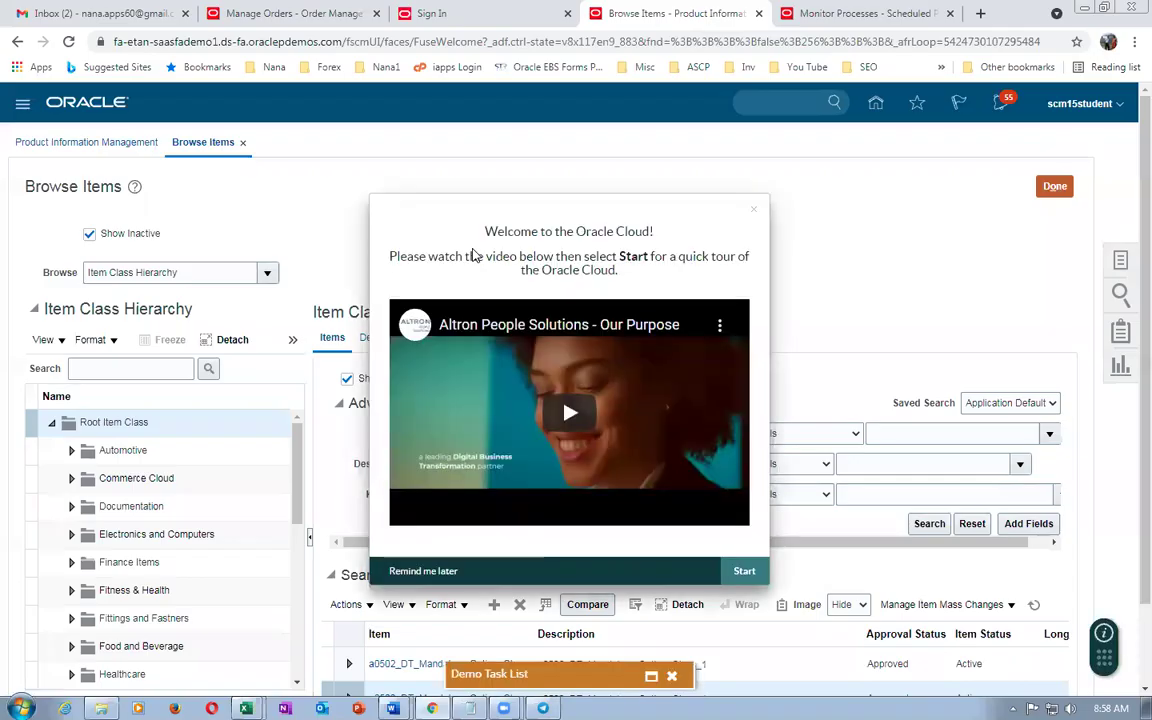
Dismiss the welcome message and finish browsing items to return to the Product Information Management overview.
click(418, 572)
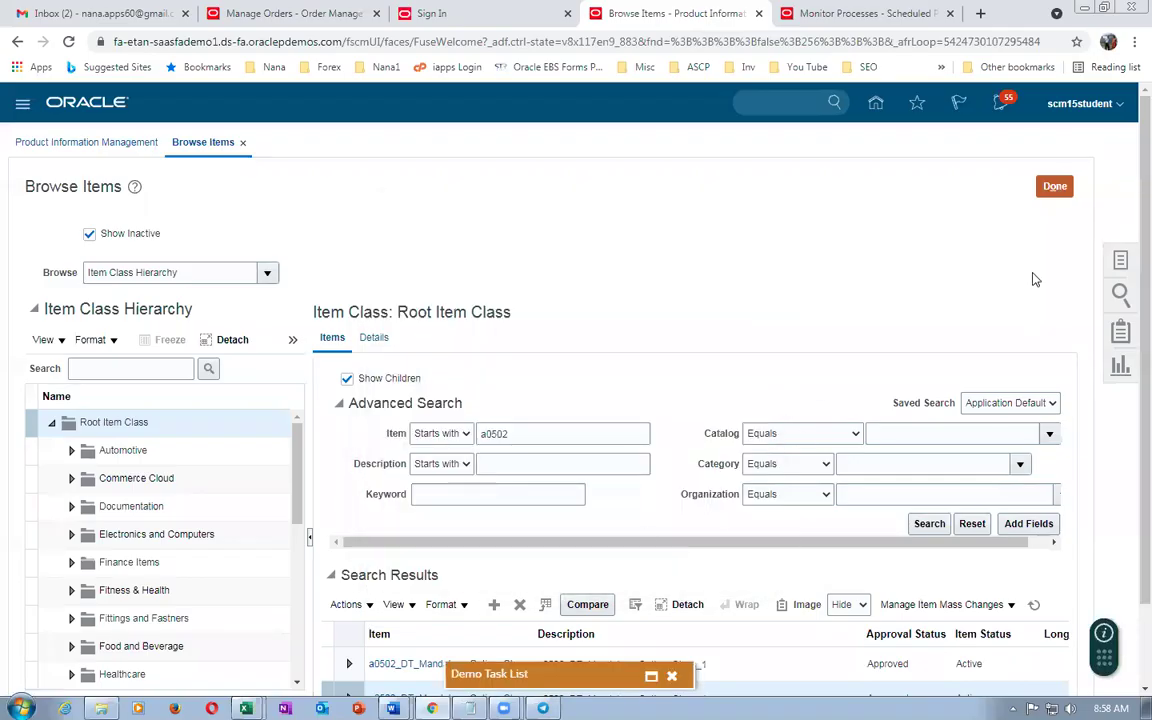
click(1056, 186)
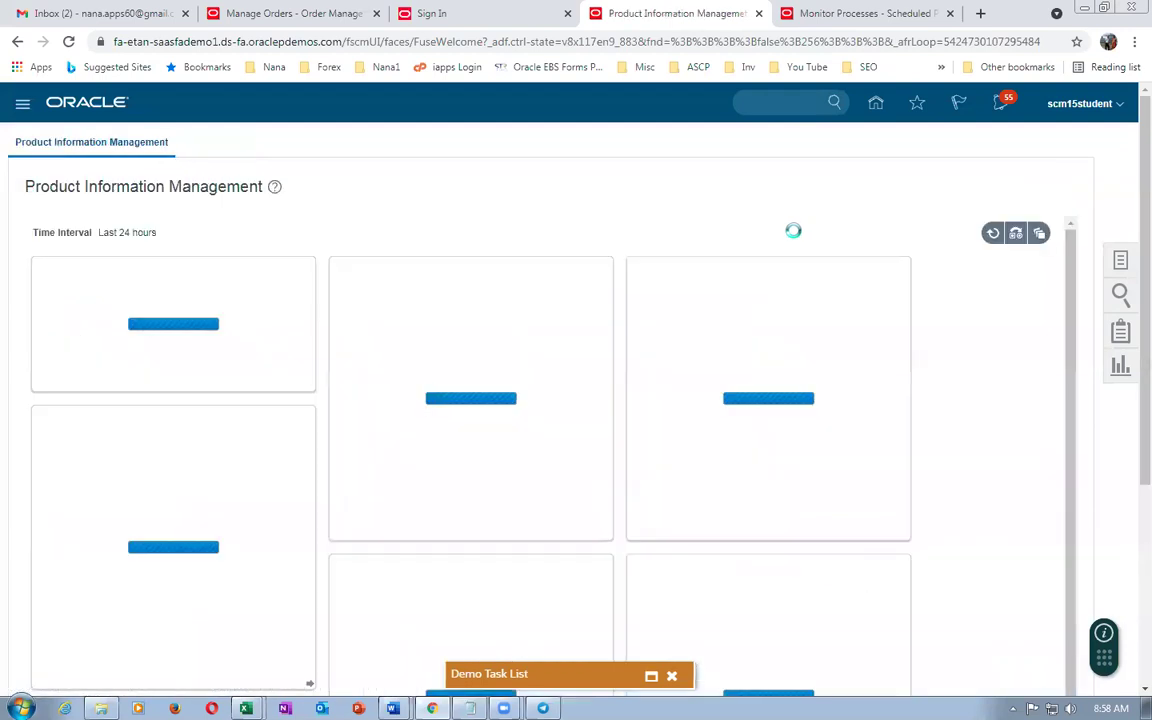
key(alt+Tab)
key(alt+Tab)
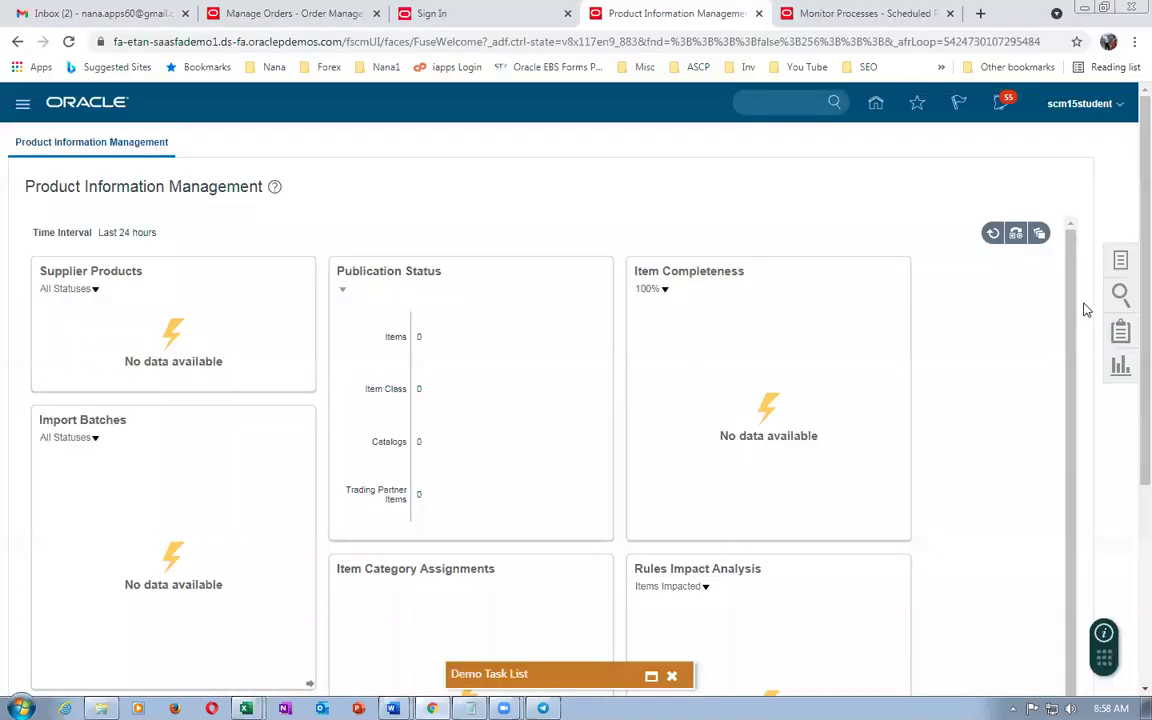
click(1121, 260)
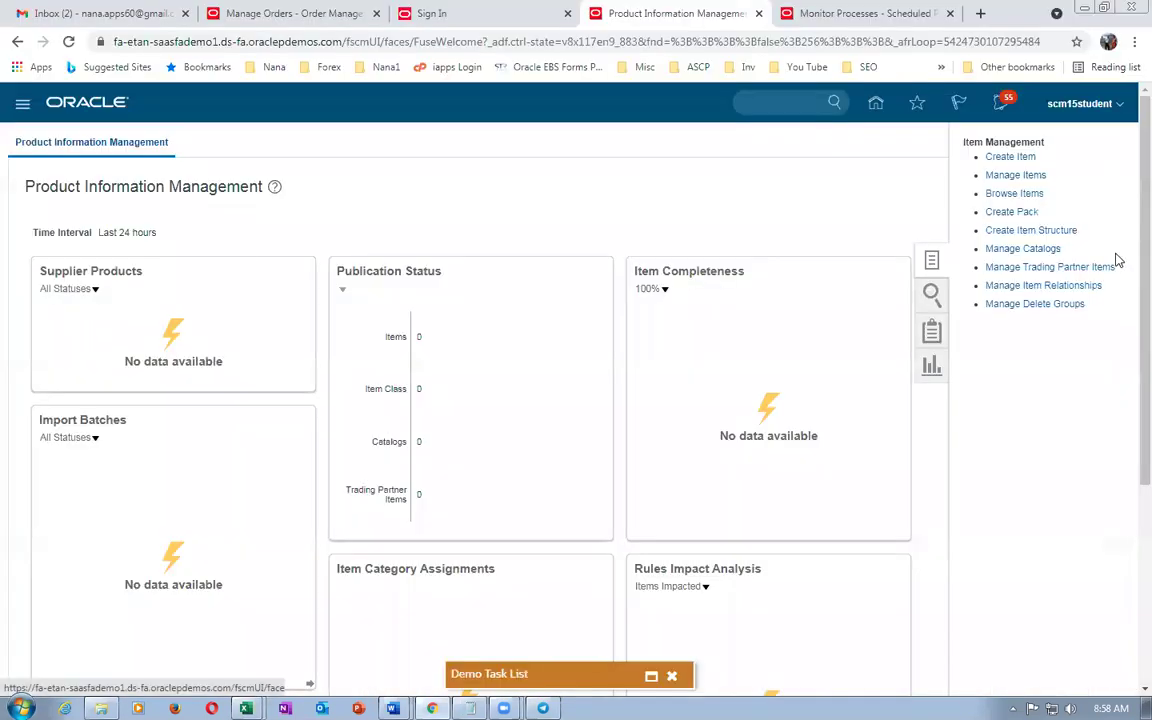
click(1010, 160)
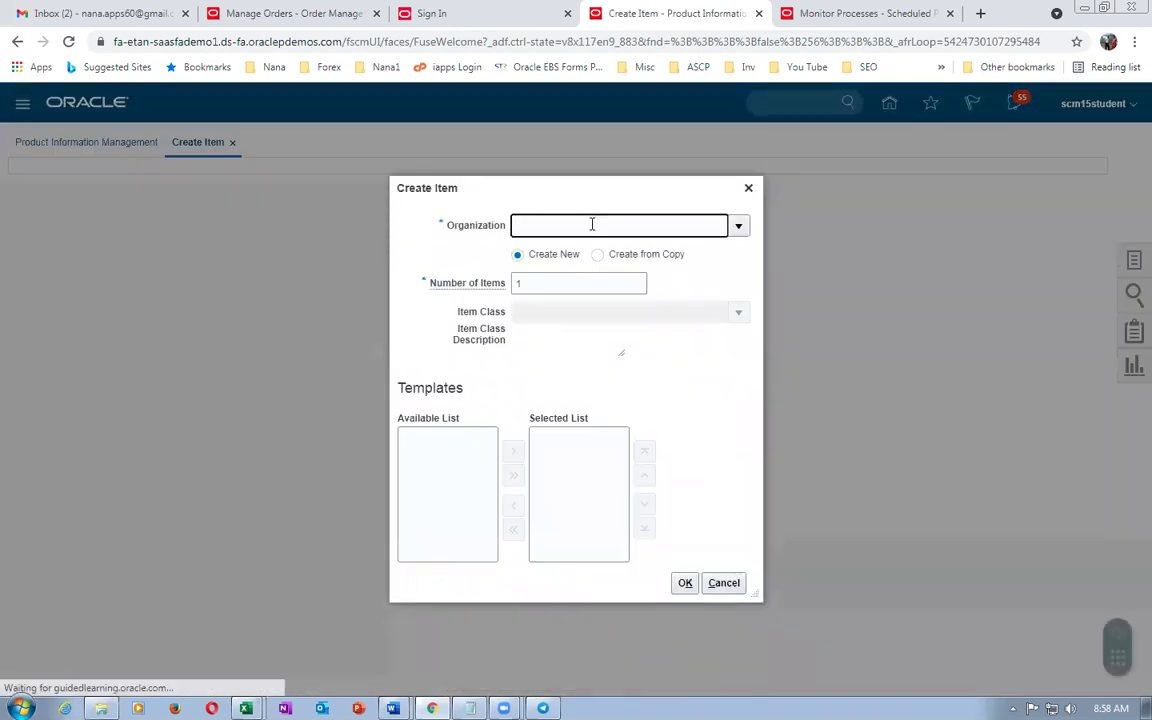
text(000)
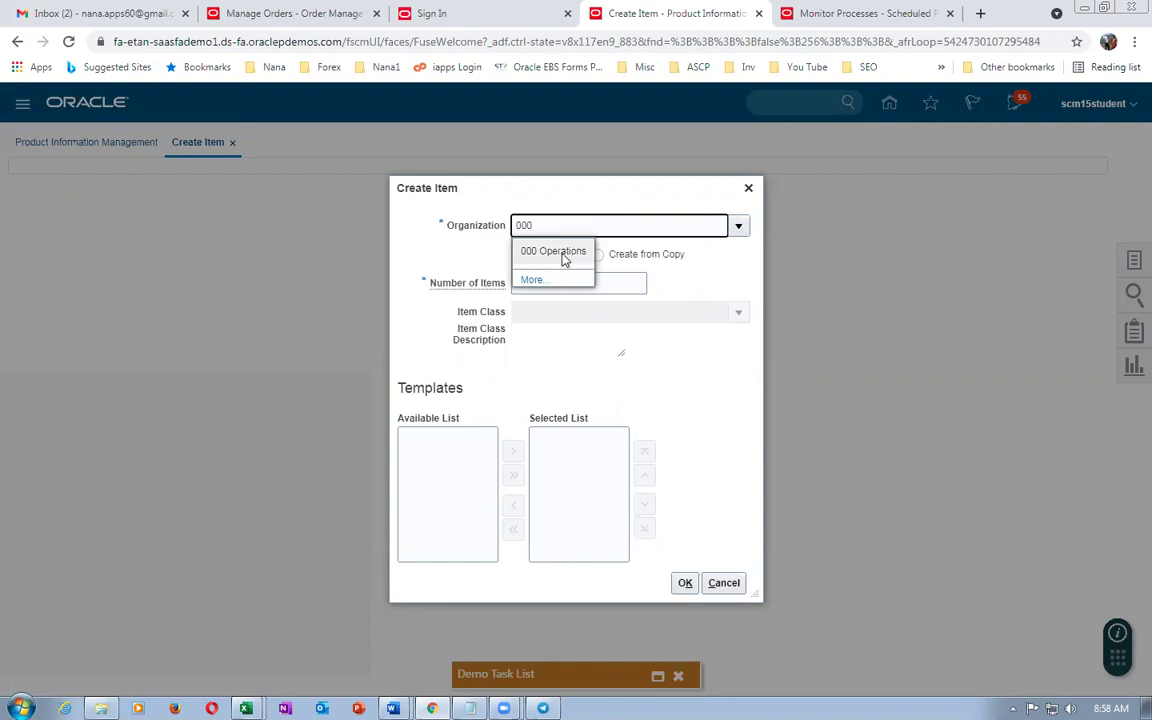
click(556, 252)
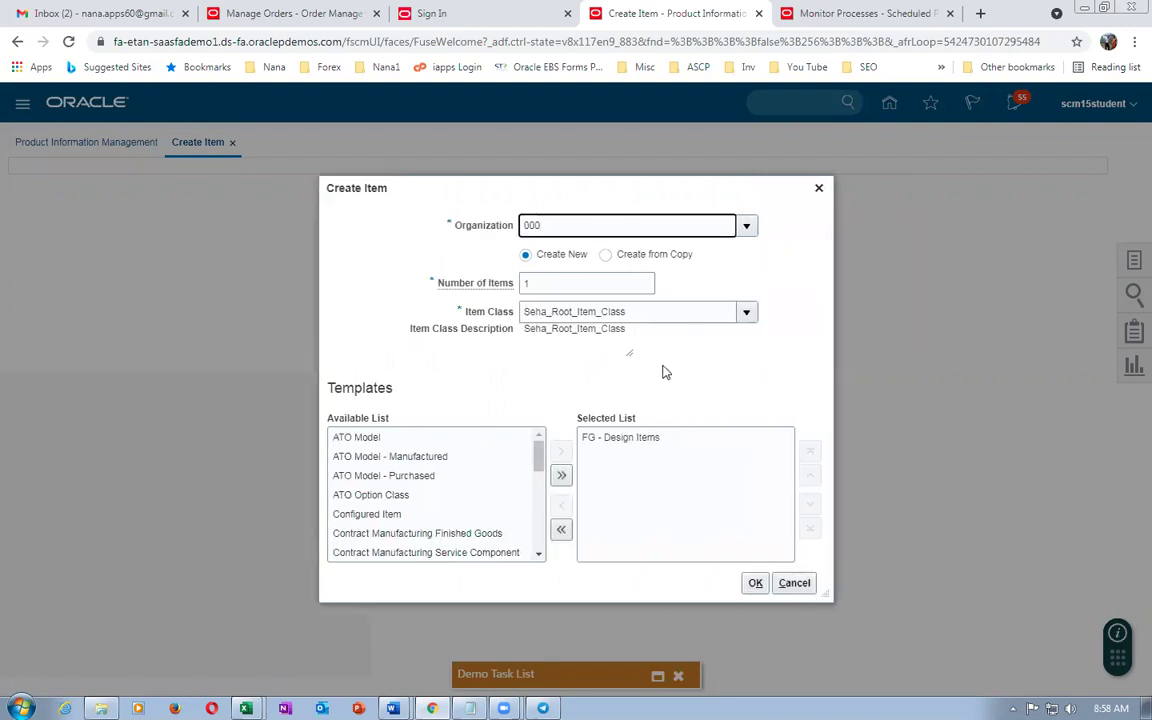
click(640, 438)
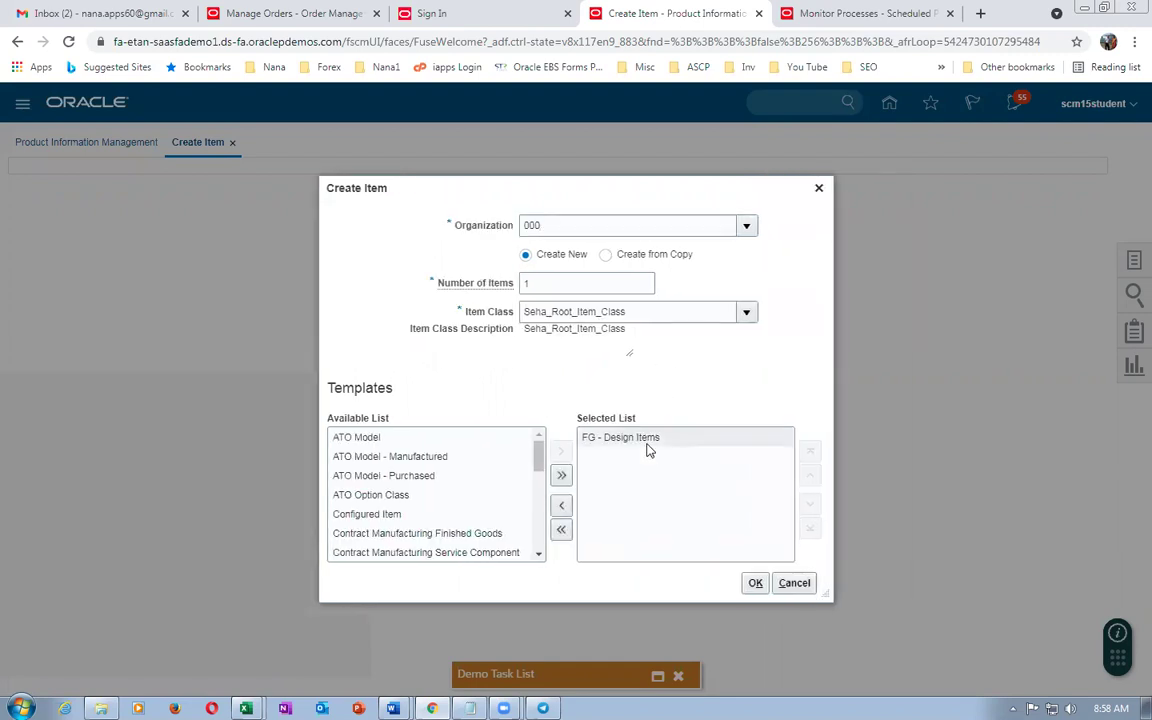
click(561, 505)
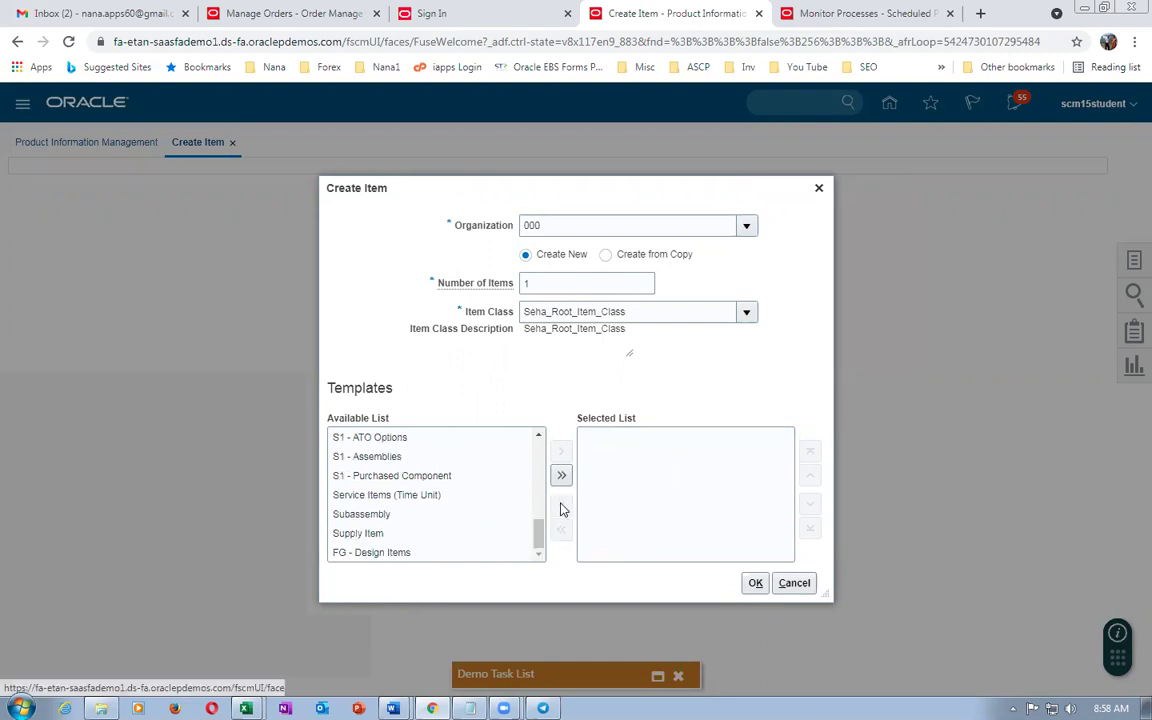
drag(539, 532, 548, 458)
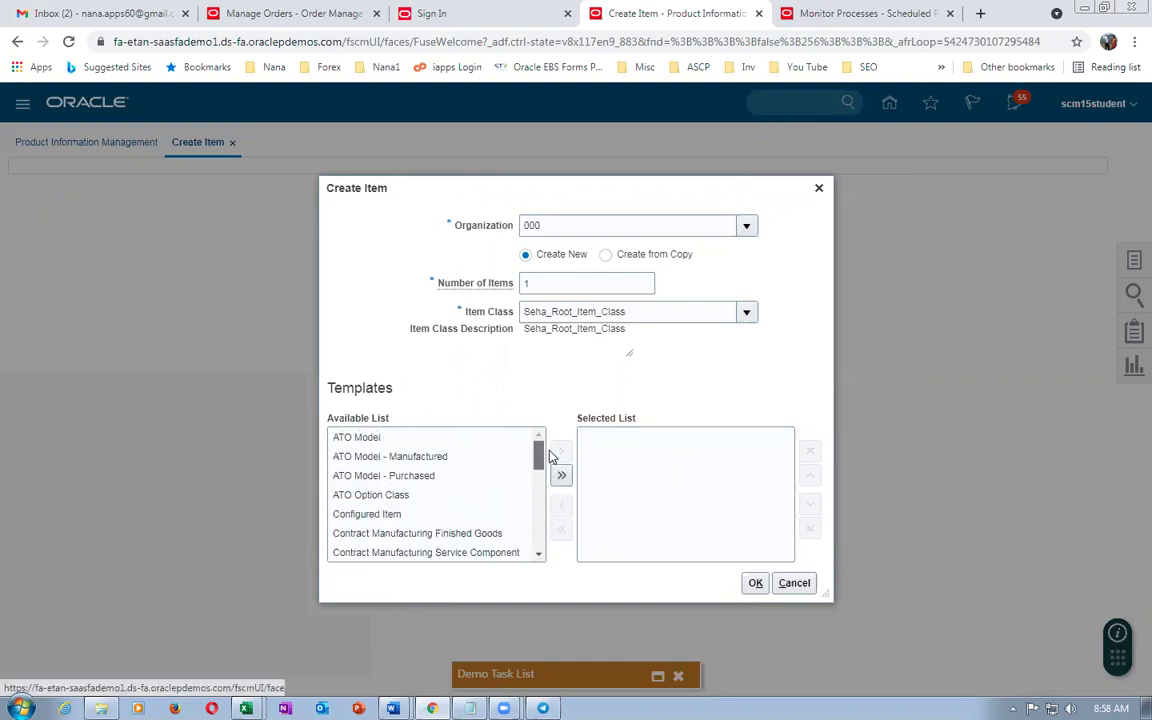
click(373, 445)
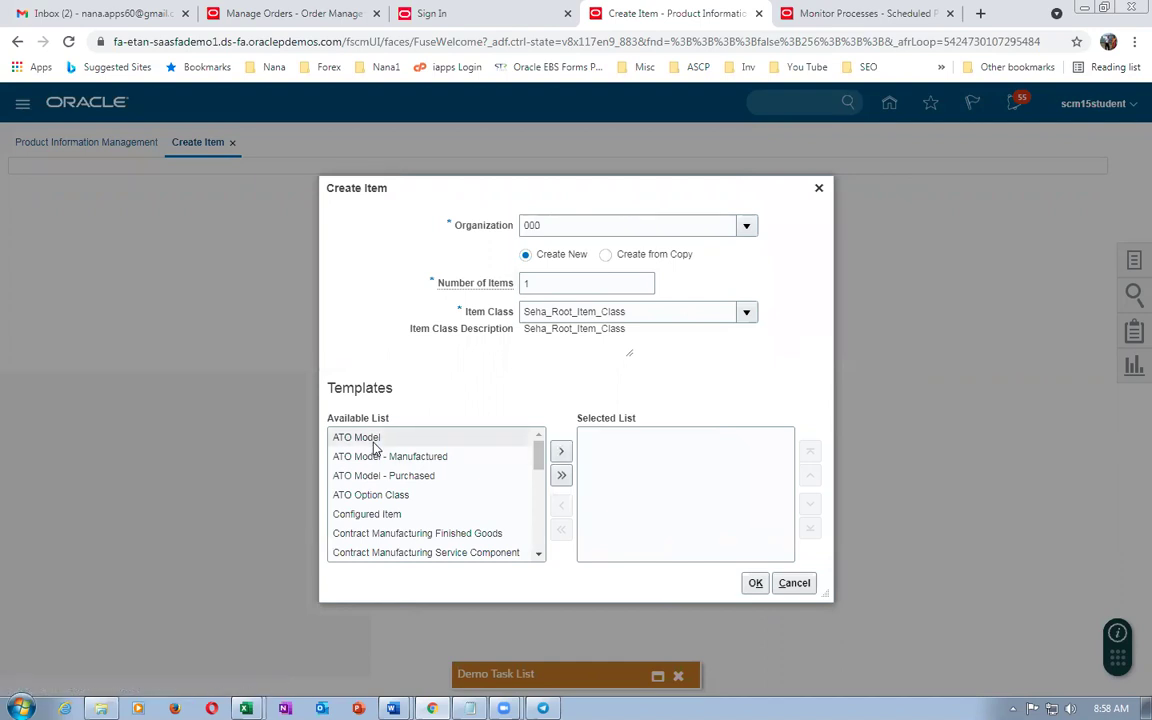
click(561, 451)
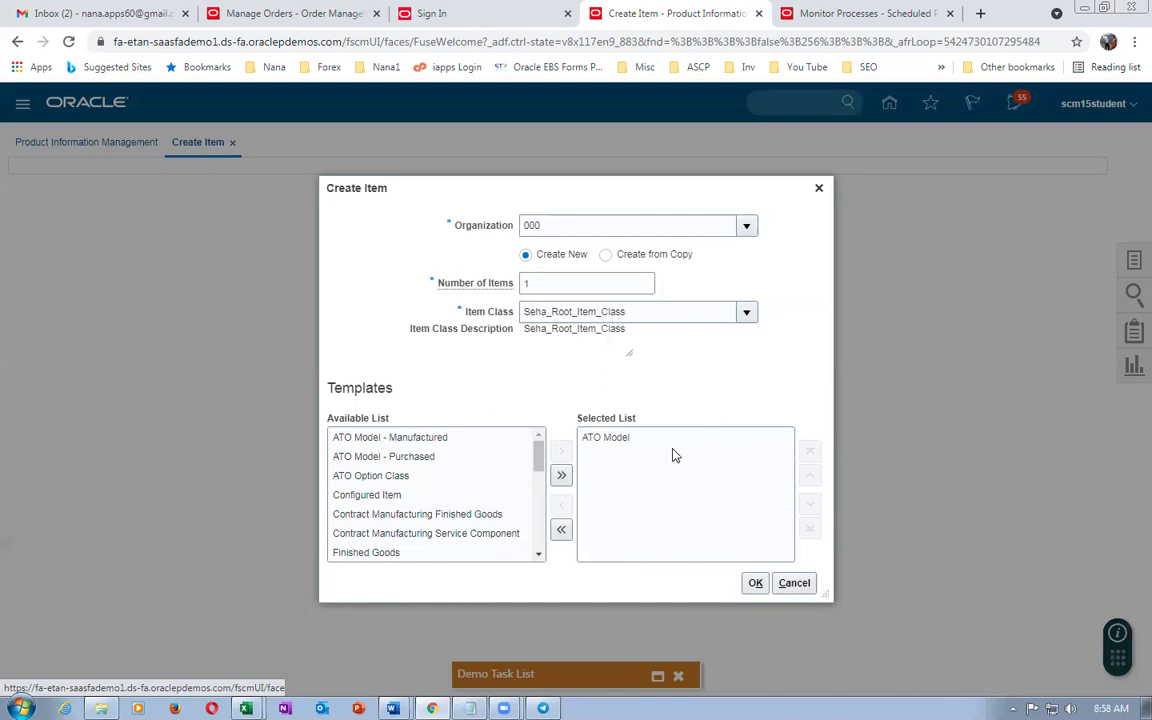
Copy a0501_ATO_Desk_Top_Model from the item list in the Excel workbook, then return to the browser and cancel the item creation.
key(alt+Tab)
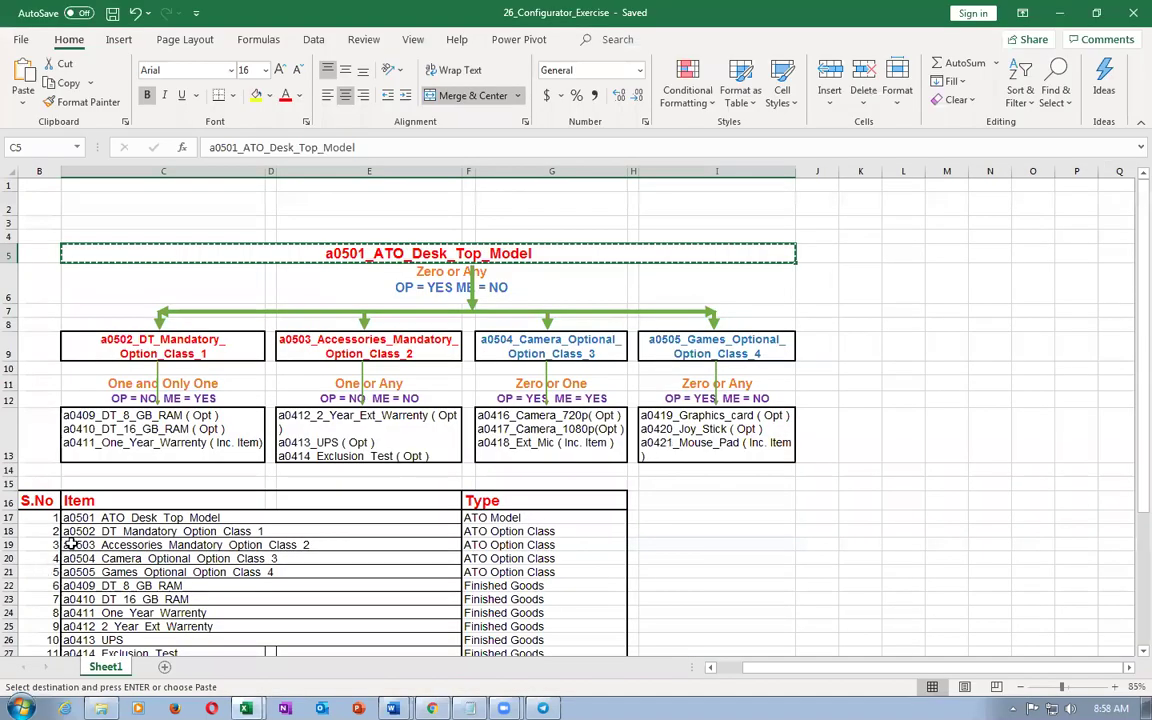
click(89, 520)
key(ctrl+c)
key(alt+Tab)
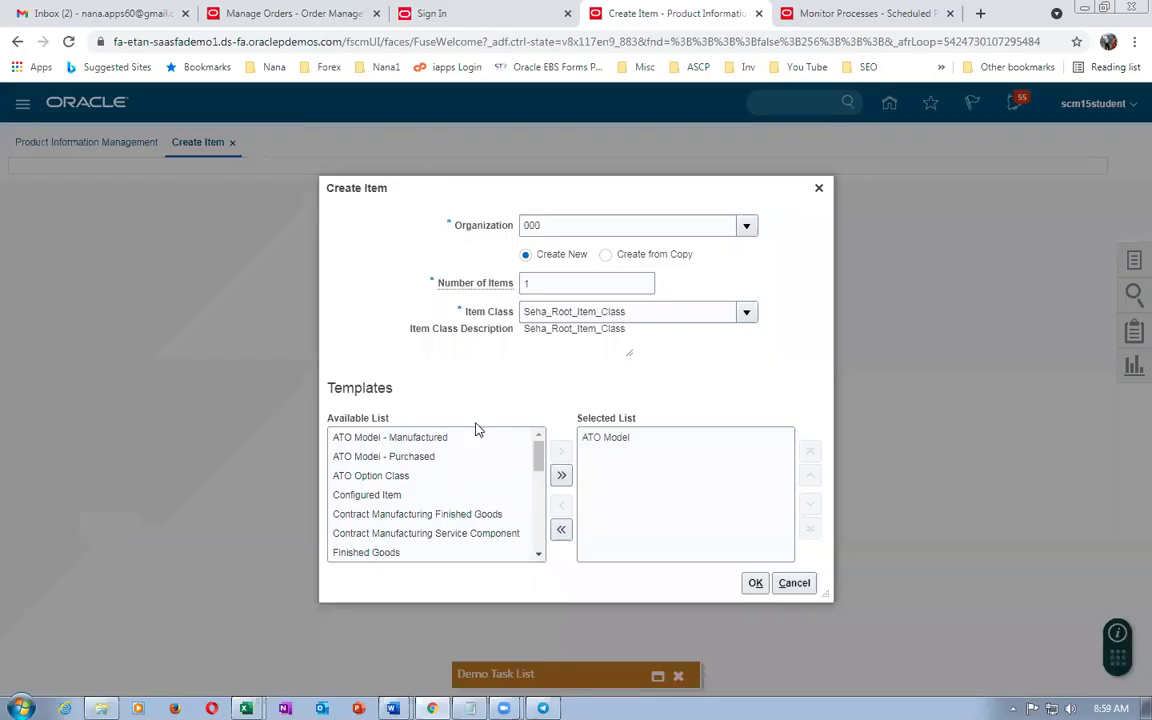
click(806, 583)
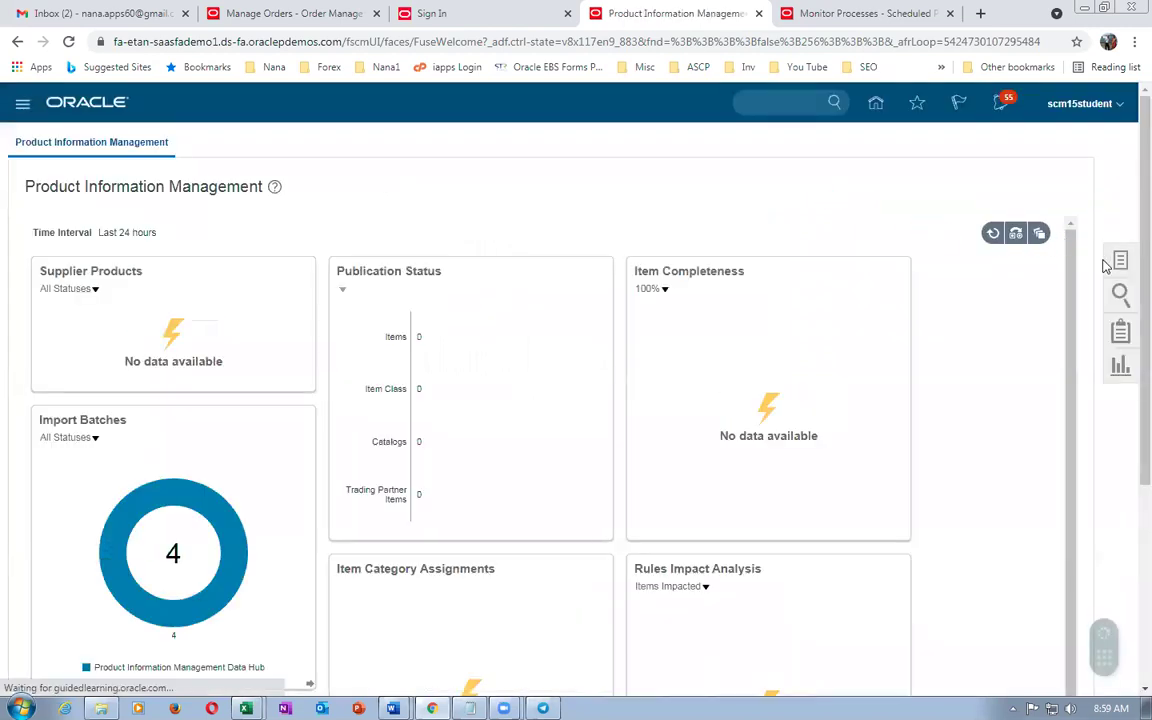
Open Browse Items, dismiss the welcome message, and search for items starting with a0501_ATO_Desk_Top_Model.
click(1119, 262)
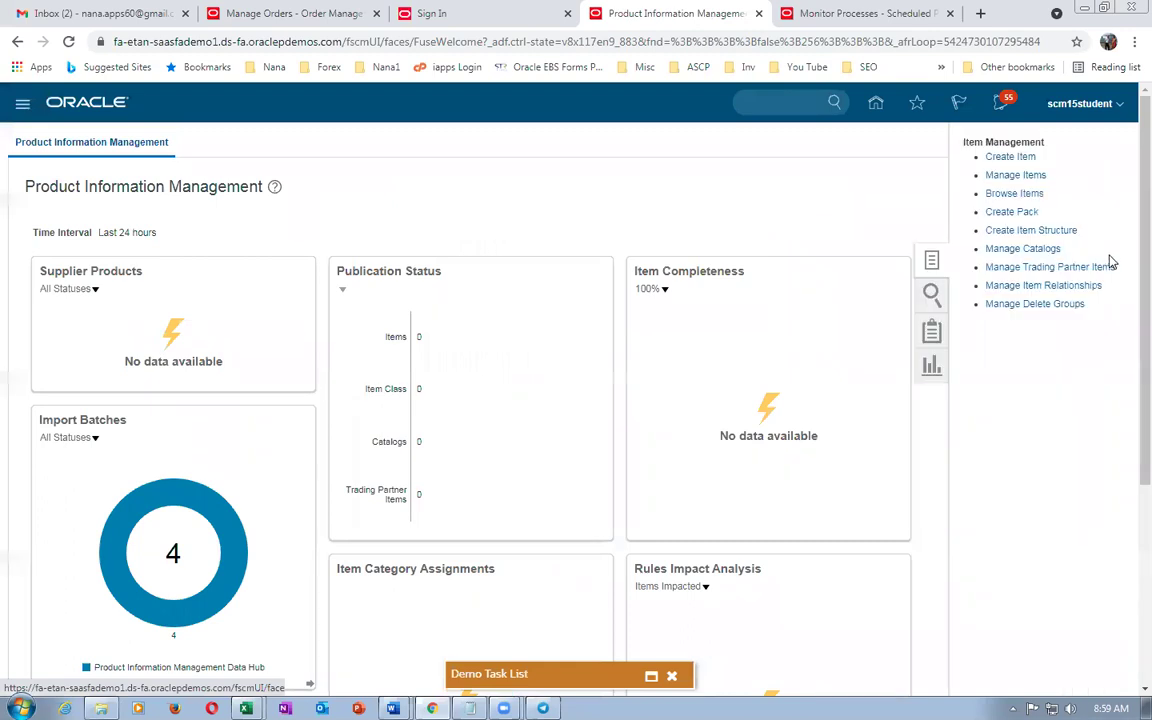
click(1014, 193)
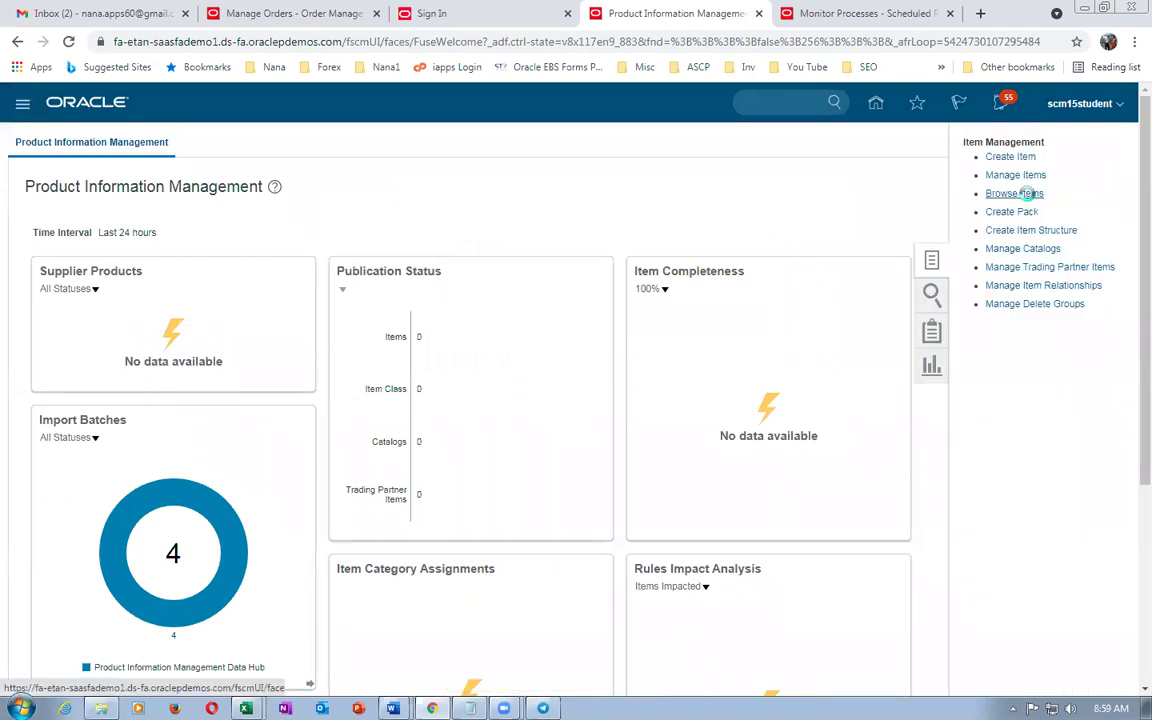
click(508, 433)
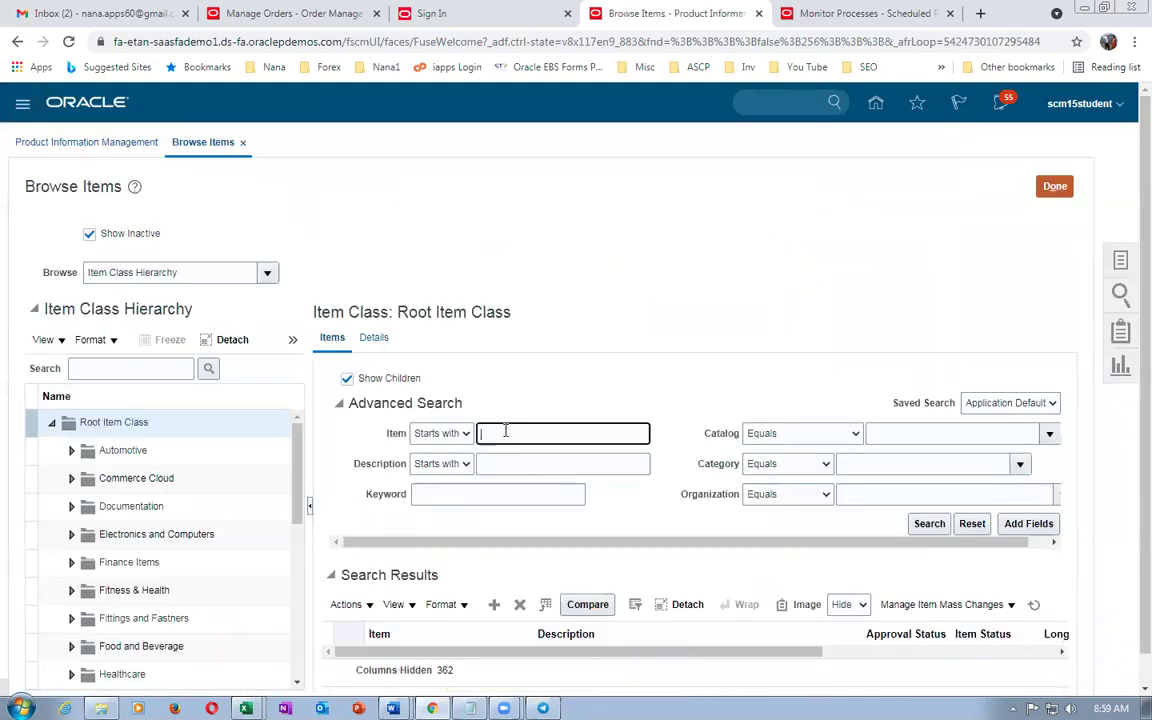
key(ctrl+v)
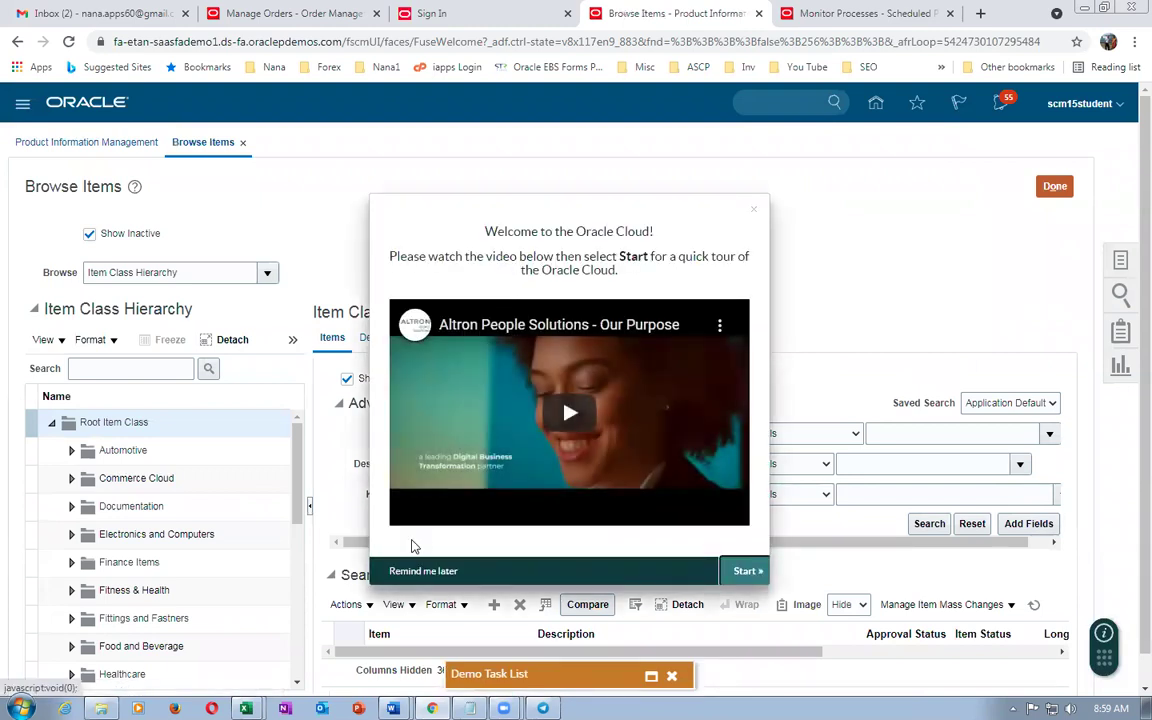
click(393, 571)
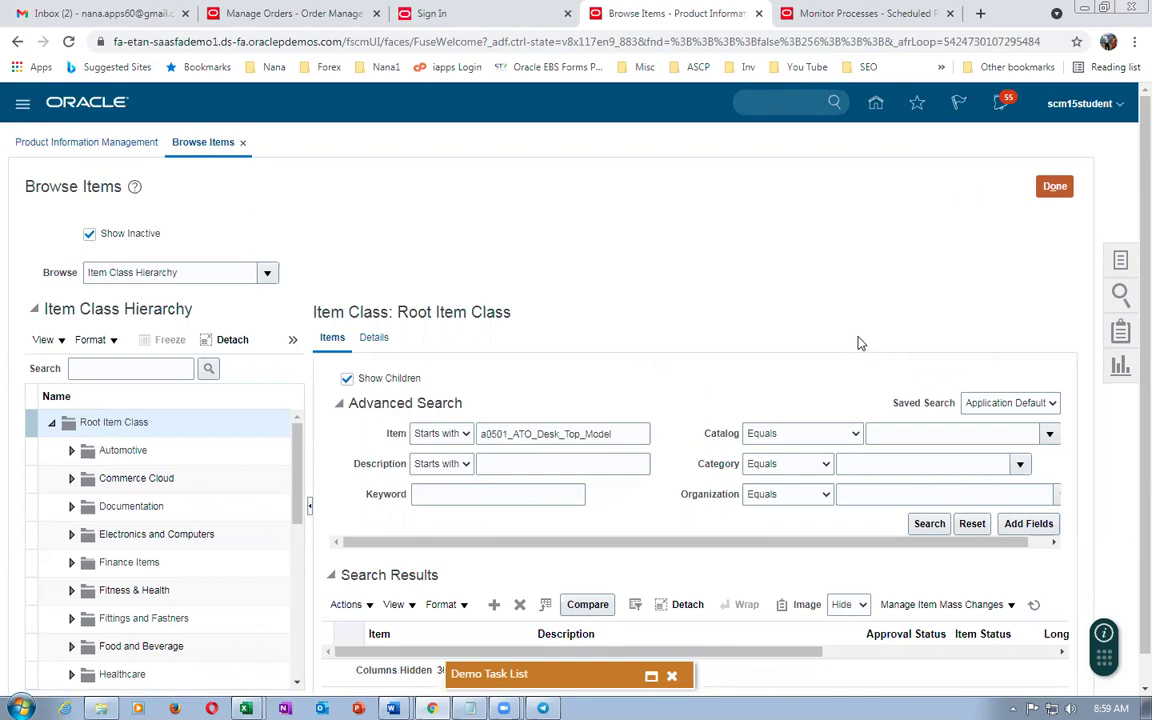
click(929, 524)
scroll(686, 352, down, 1)
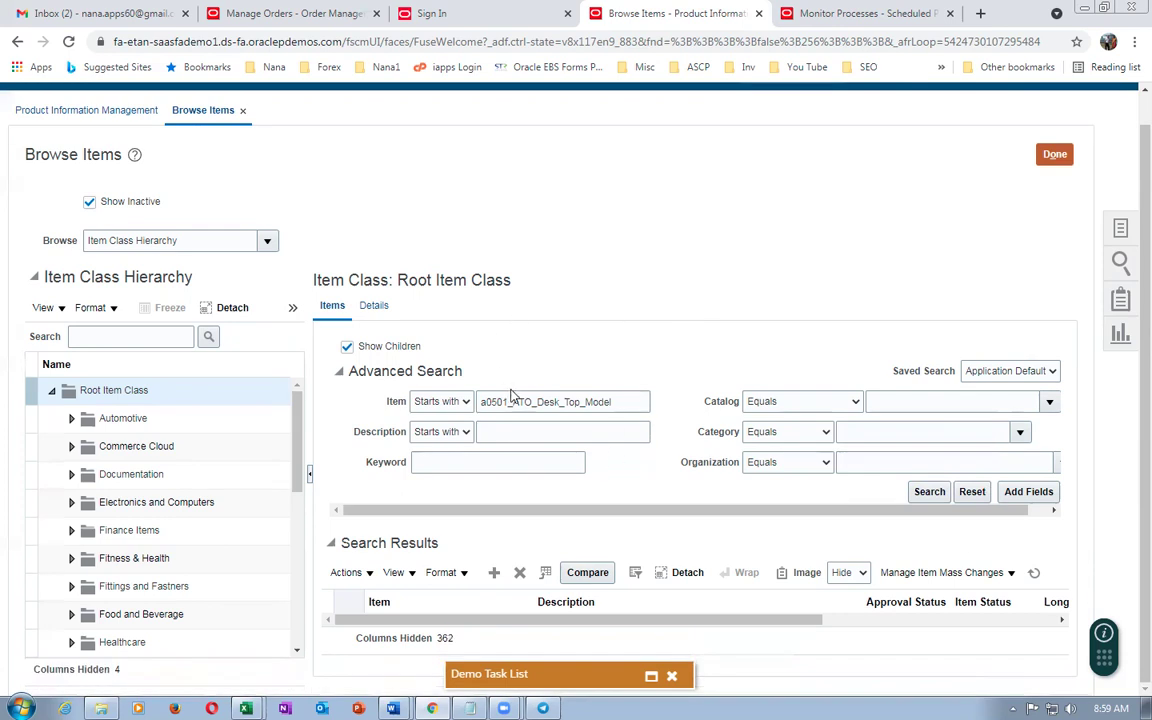
click(616, 401)
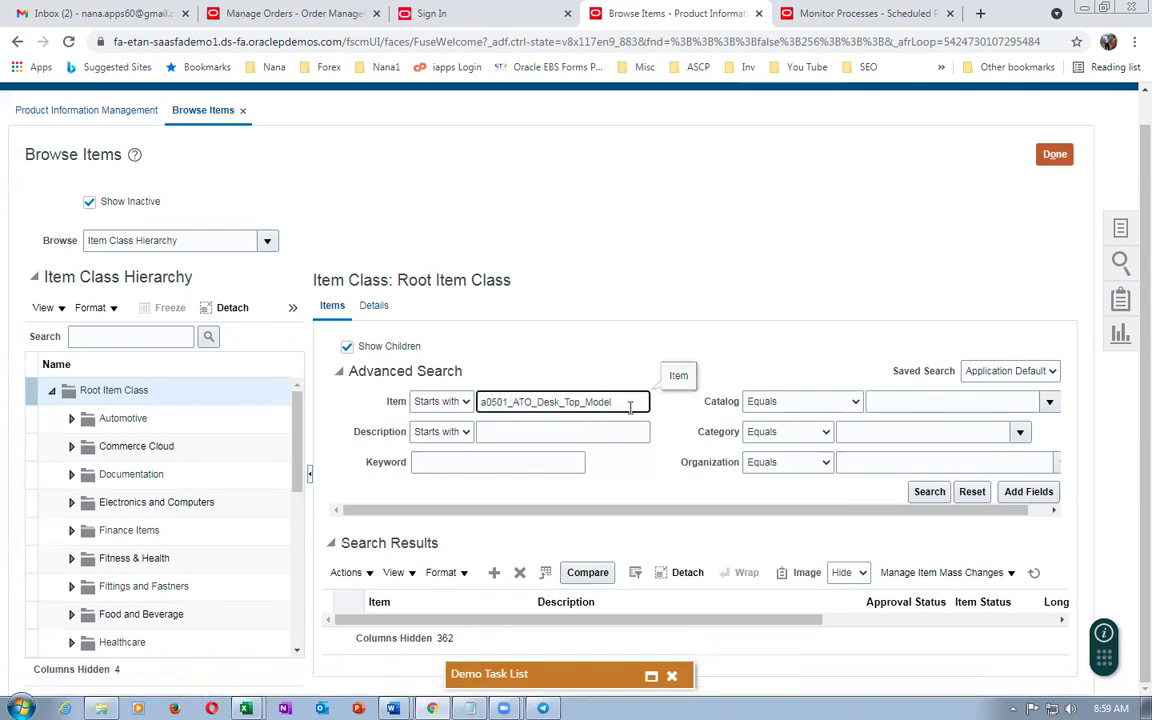
click(925, 492)
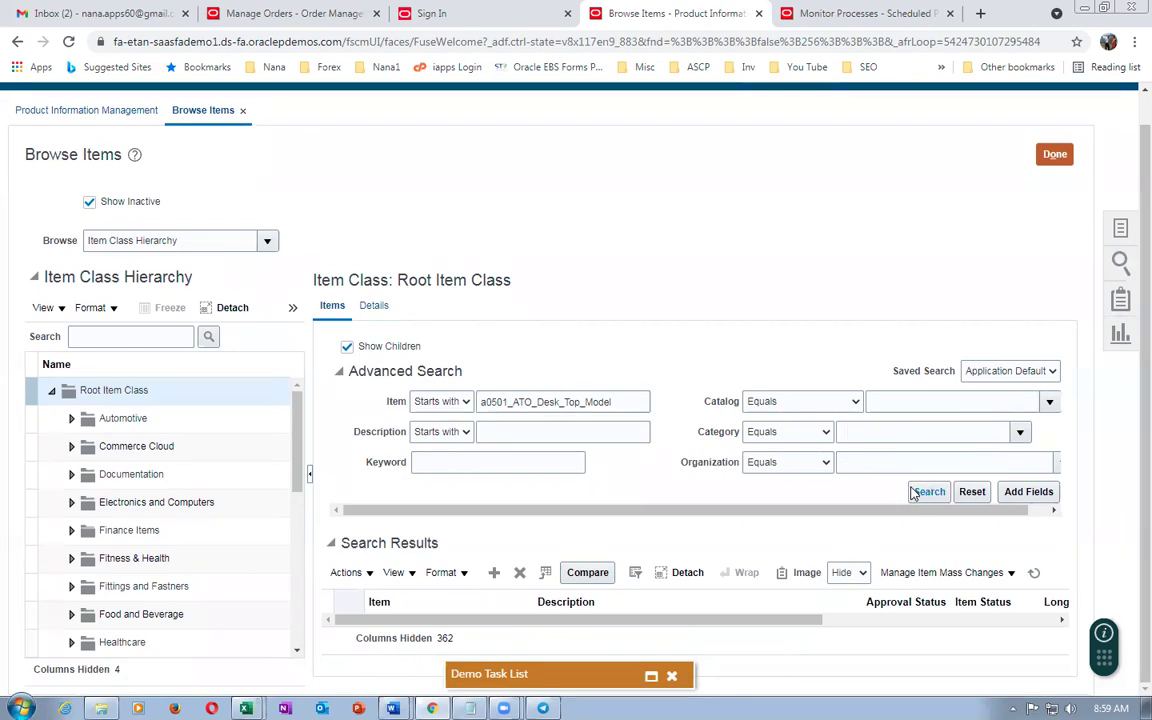
Copy the a0501_ATO_Desk_Top_Model name from the Excel workbook again and paste it as the item search value in the browser.
click(584, 401)
drag(622, 402, 481, 401)
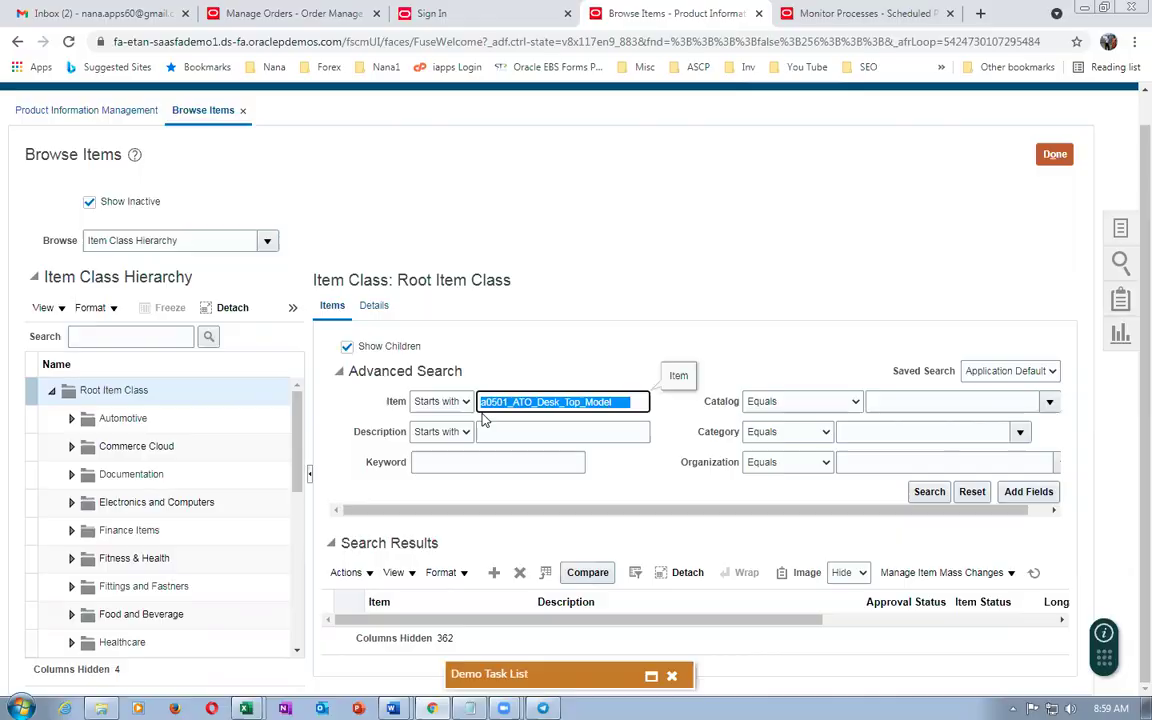
key(alt+Tab)
click(158, 532)
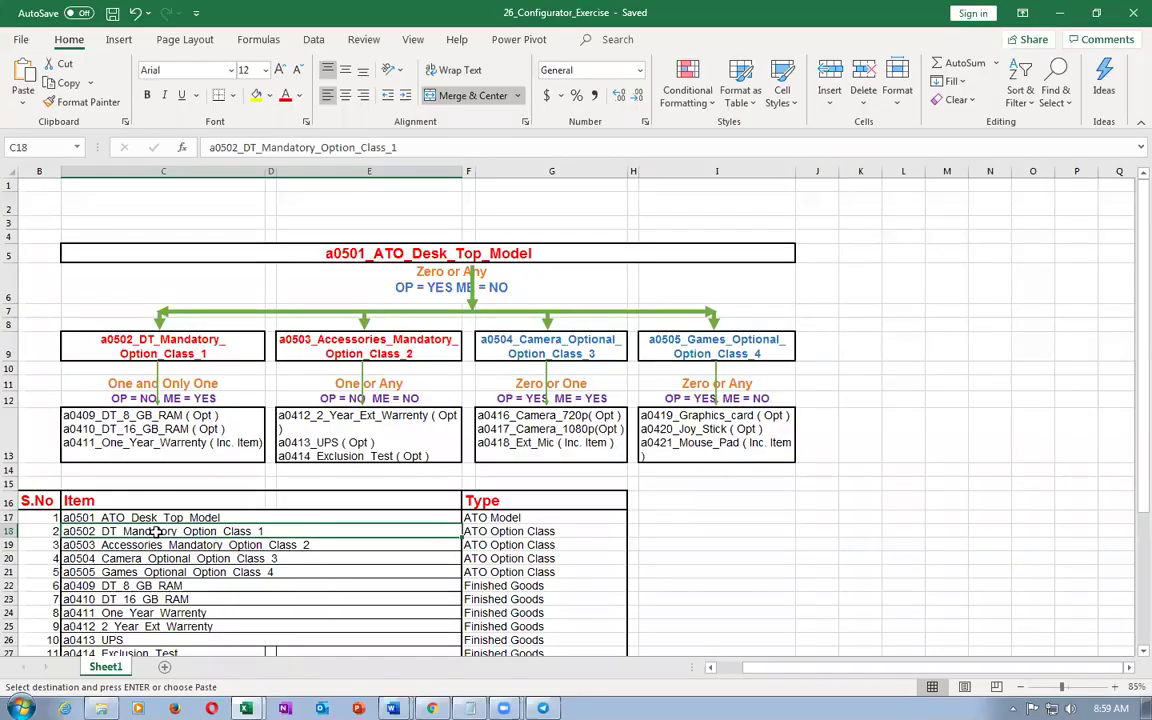
click(168, 517)
key(ctrl+c)
key(alt+Tab)
double_click(649, 401)
key(ctrl+v)
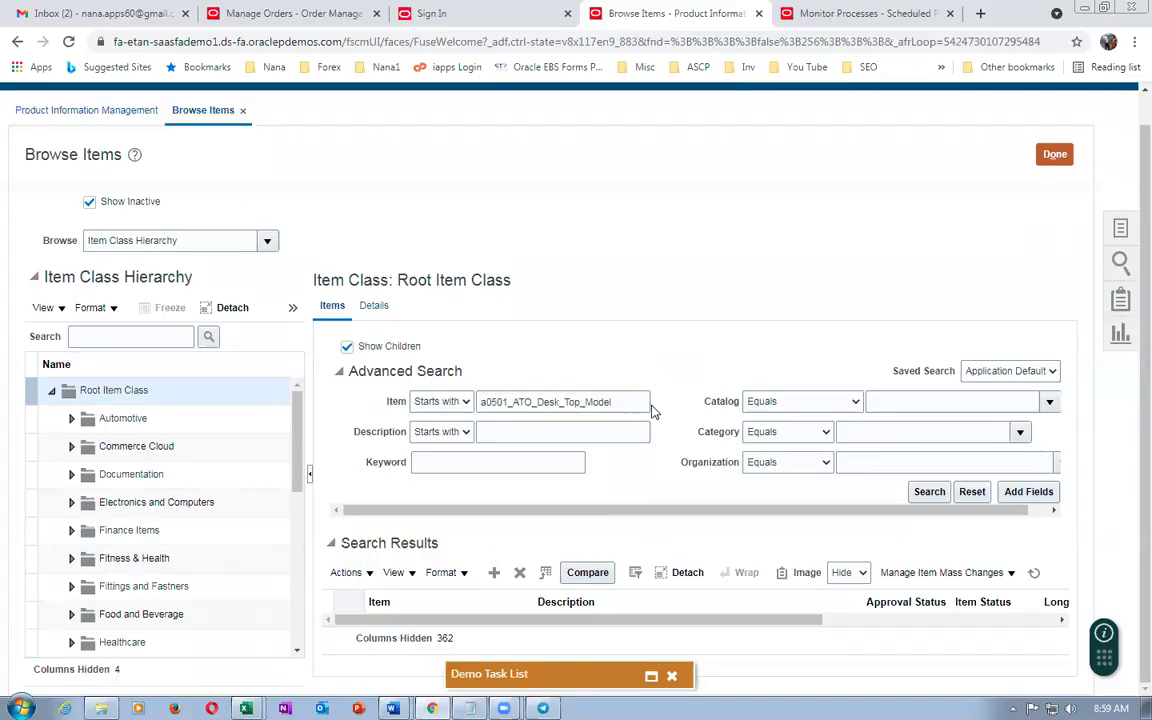
Shorten the item search value to a0501 and run the search.
drag(630, 401, 513, 399)
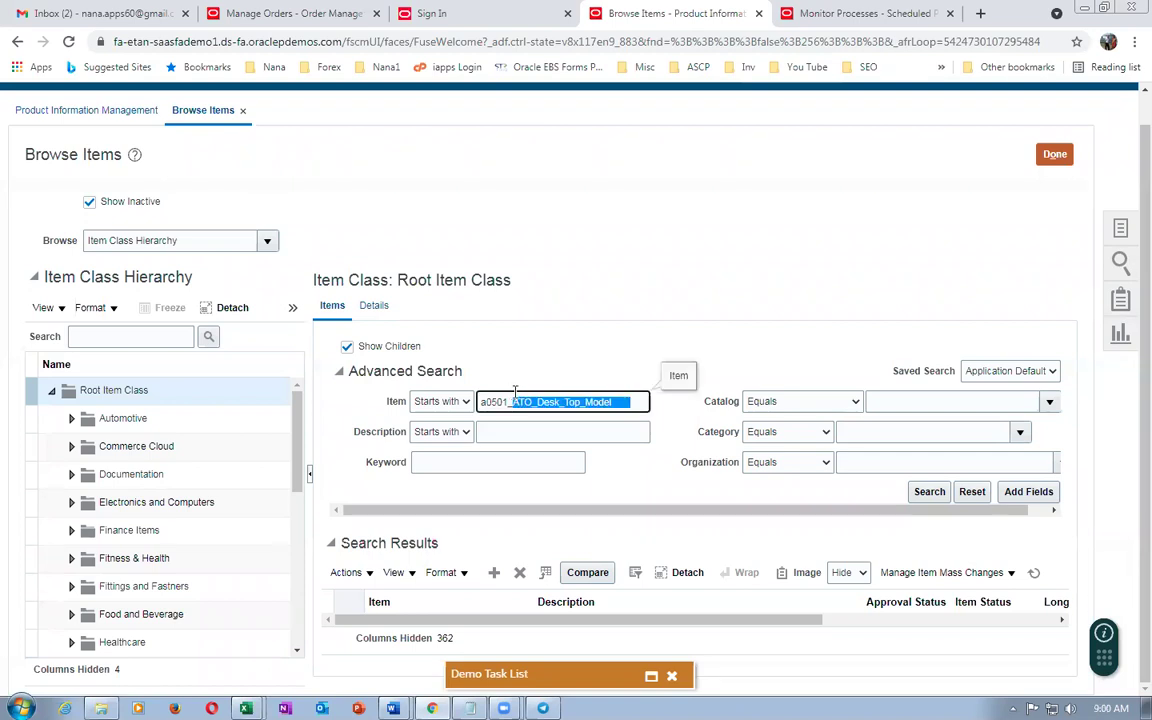
key(BackSpace)
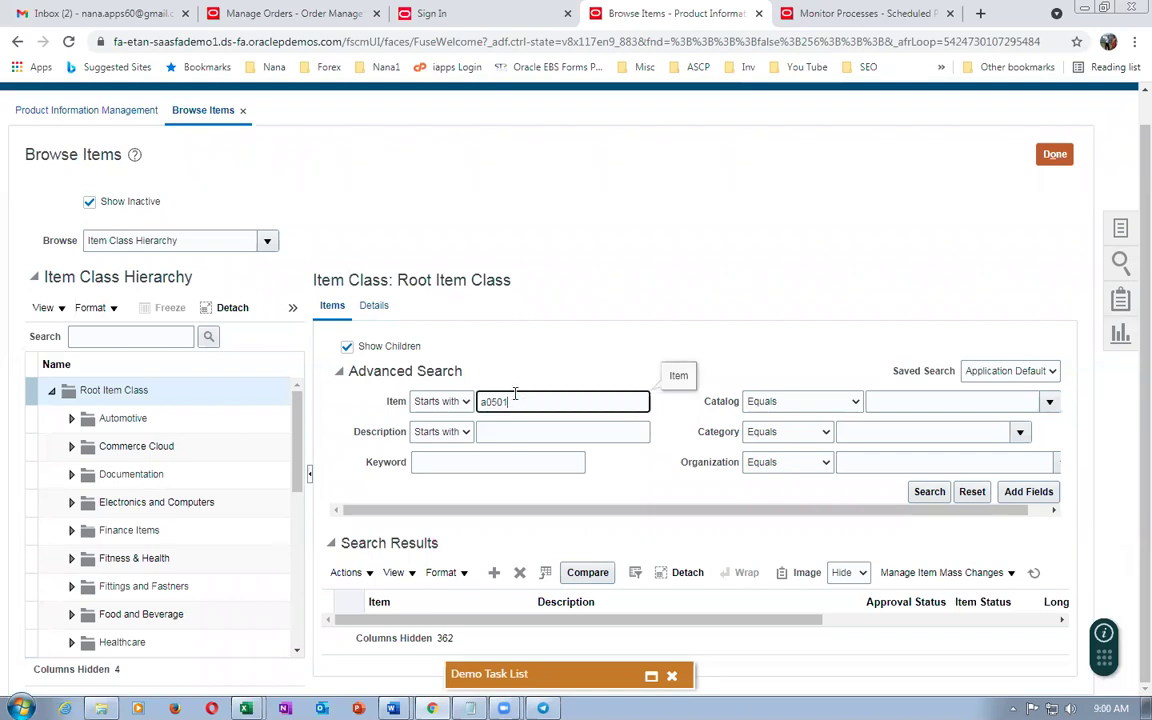
click(927, 490)
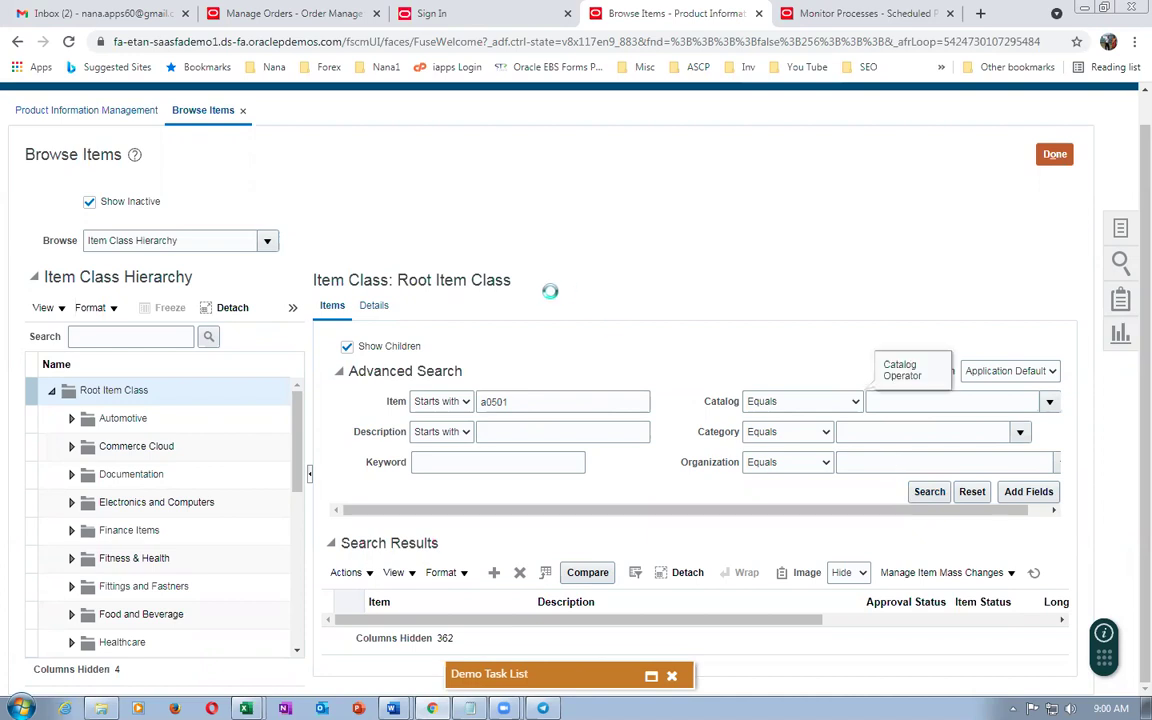
click(528, 402)
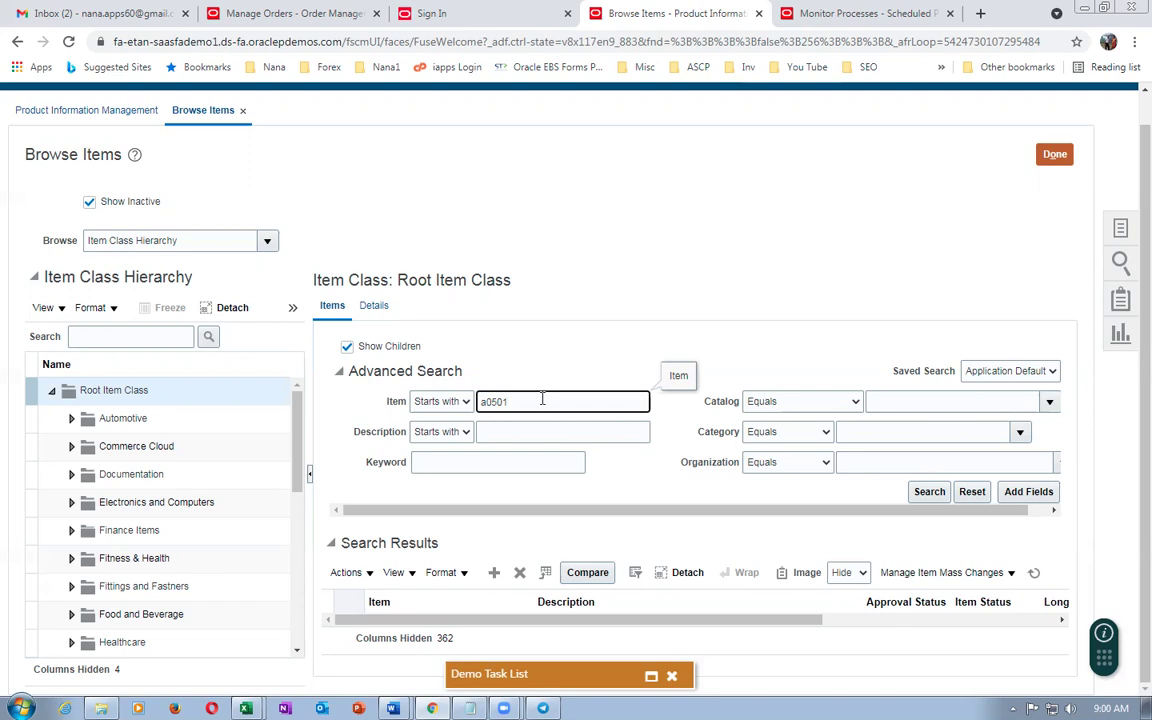
click(928, 492)
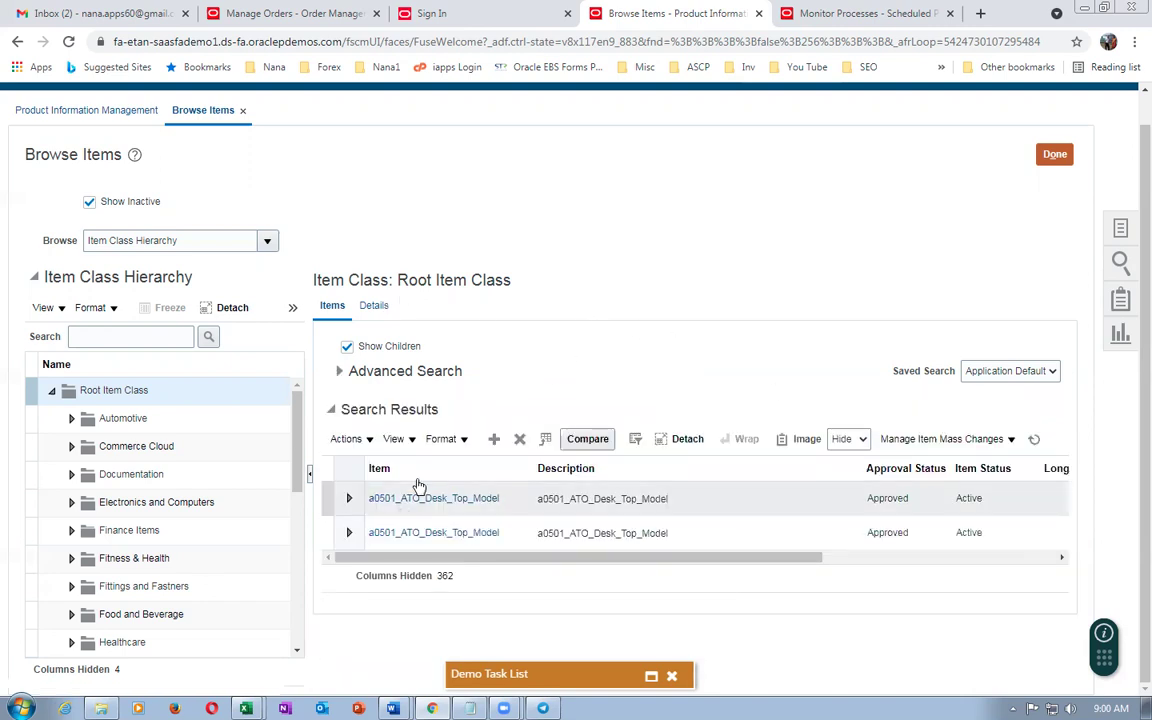
Open the a0501_ATO_Desk_Top_Model item of organization 000 from the search results and show its item structures.
drag(395, 560, 394, 591)
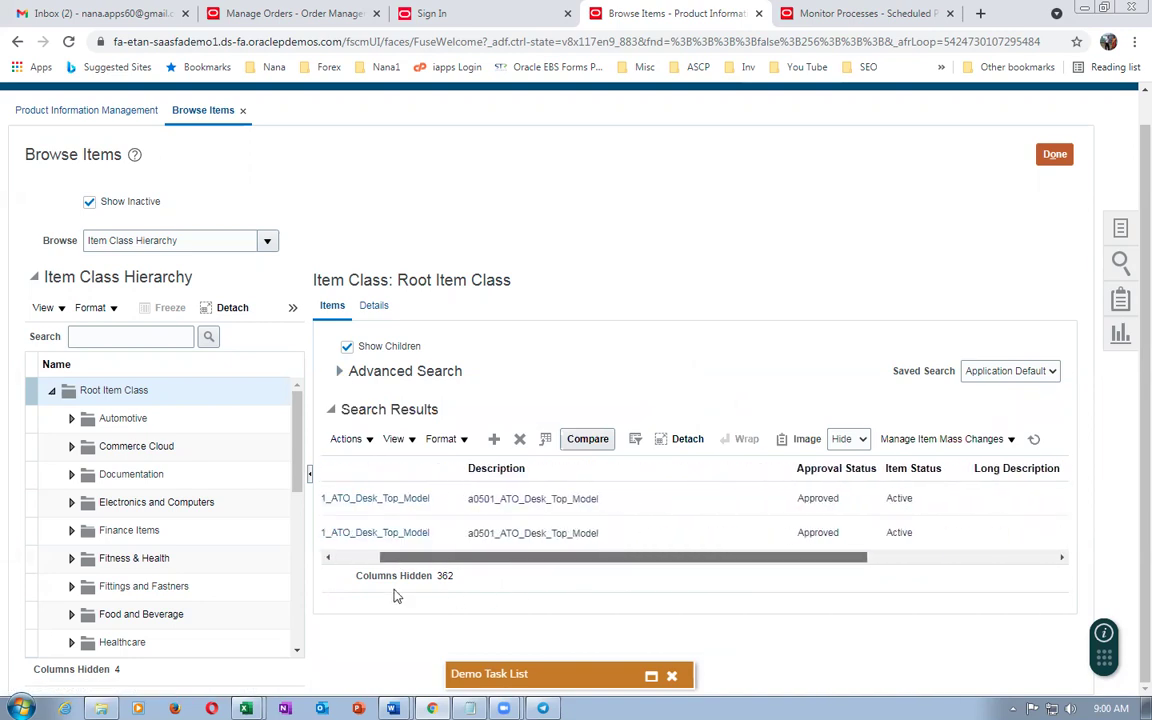
click(400, 503)
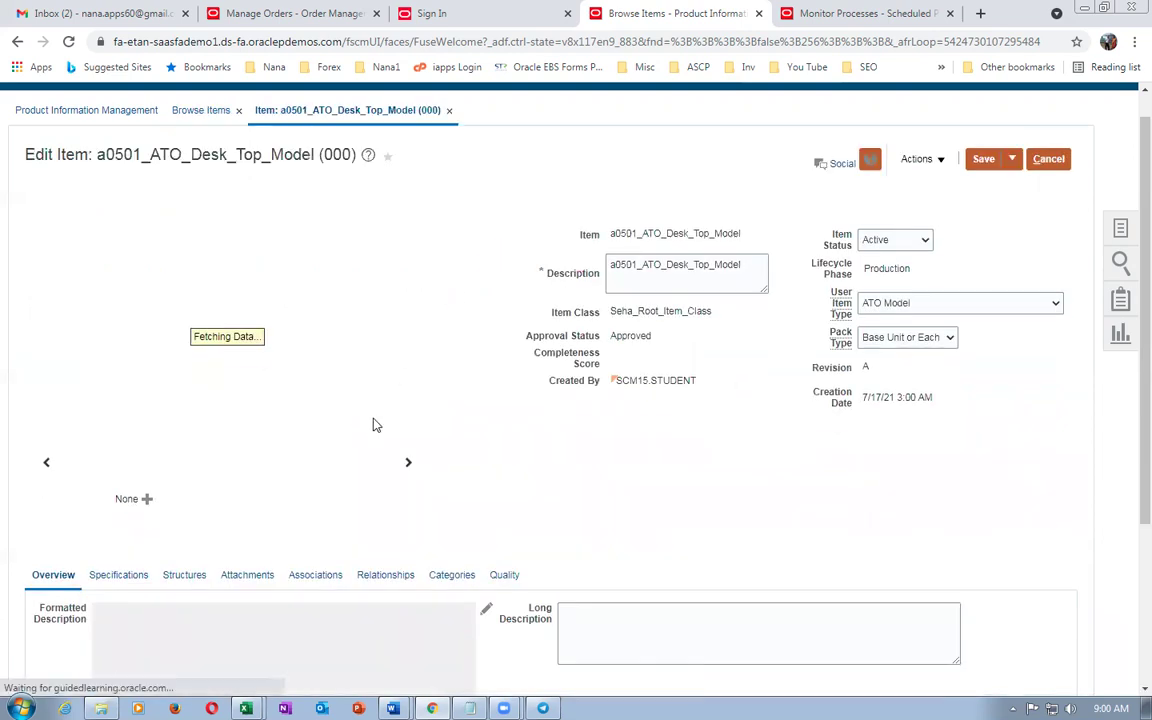
scroll(373, 424, down, 3)
click(184, 337)
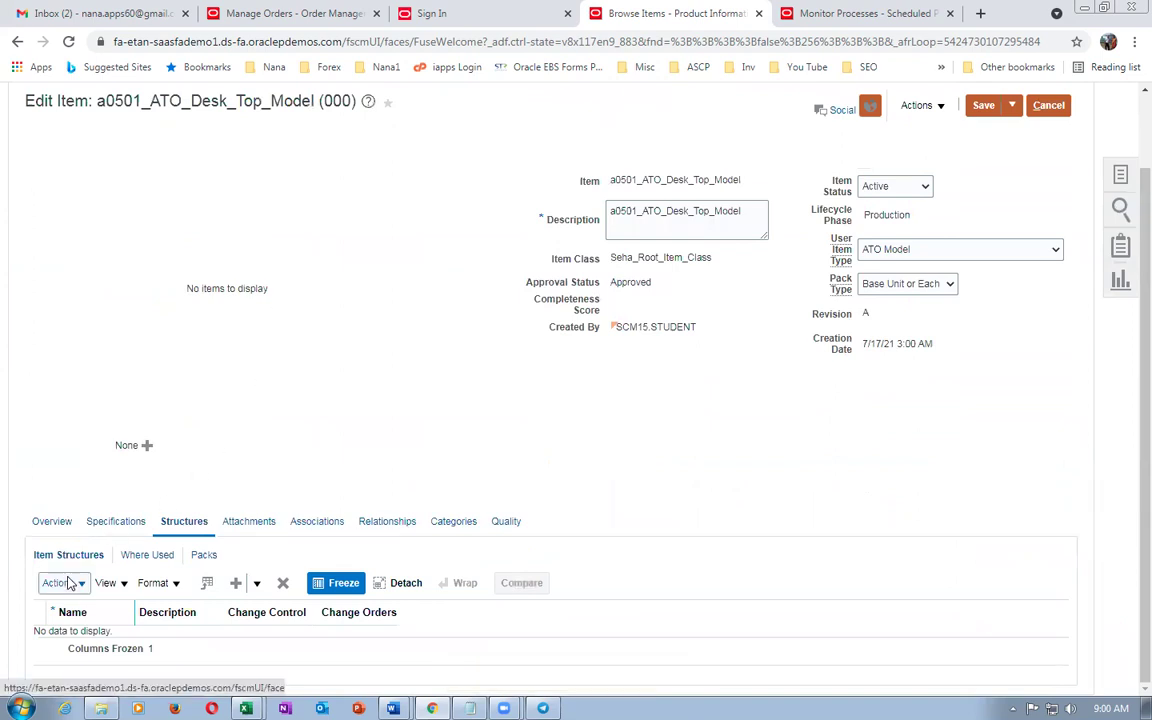
Create a Primary item structure for a0501_ATO_Desk_Top_Model with the description Primary, and apply it to add details.
click(60, 582)
click(103, 478)
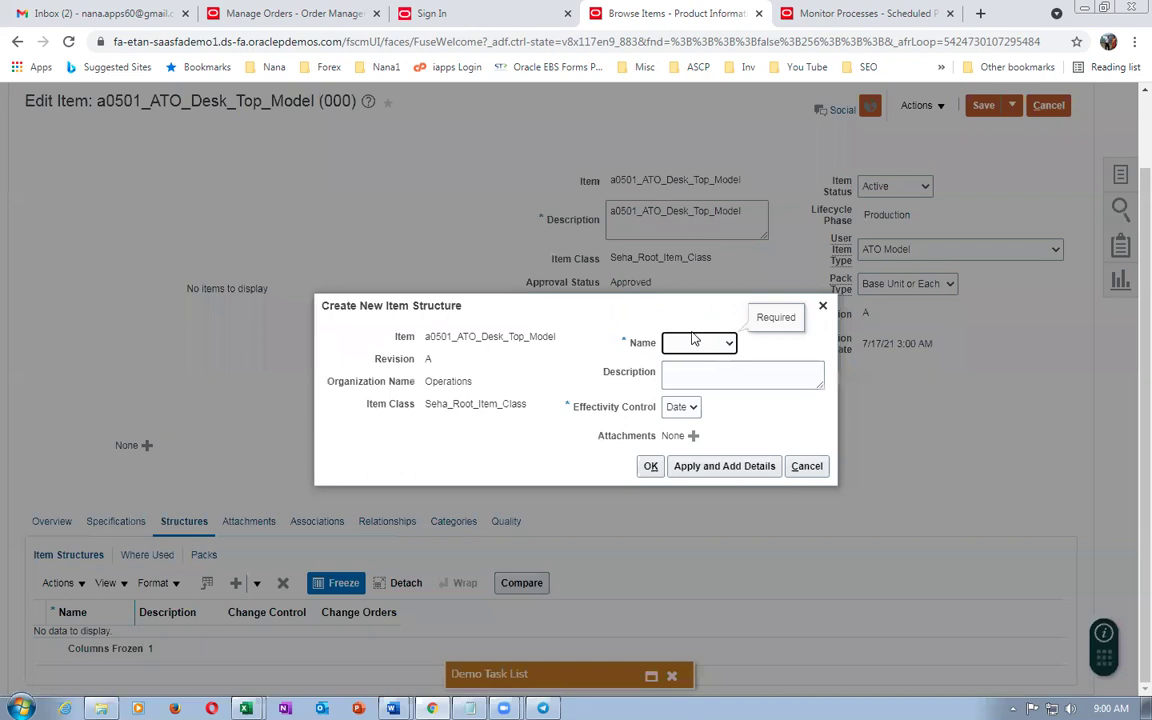
click(697, 343)
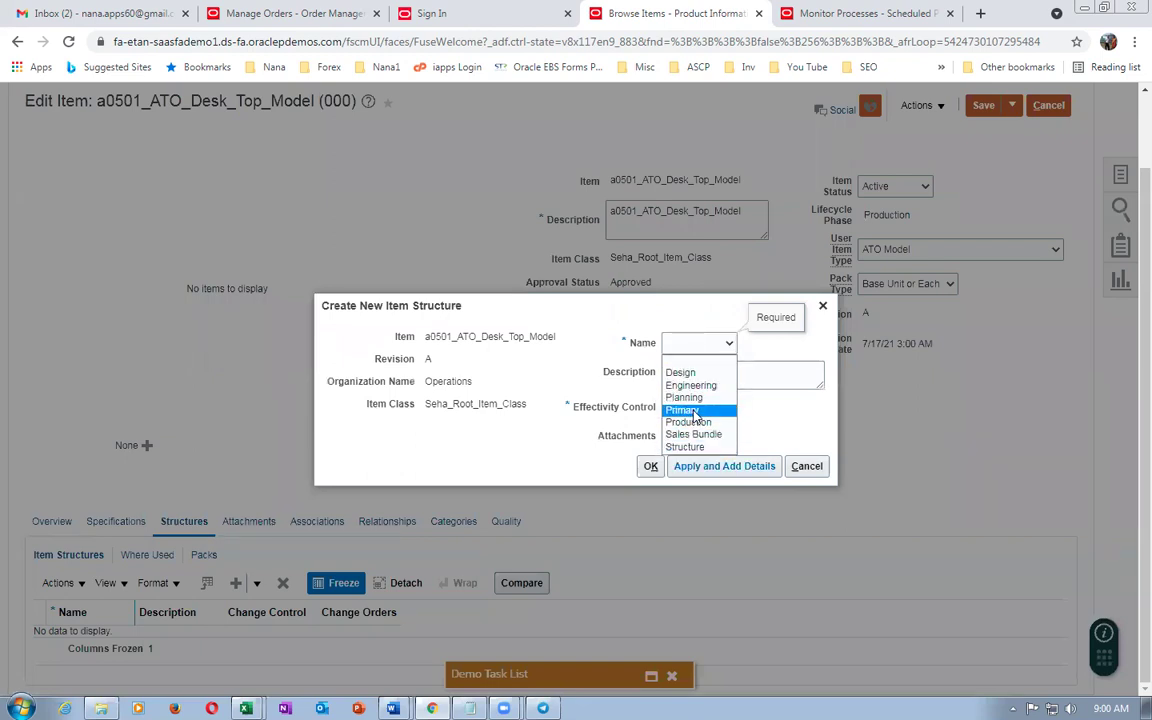
click(684, 410)
click(689, 373)
text(Primary)
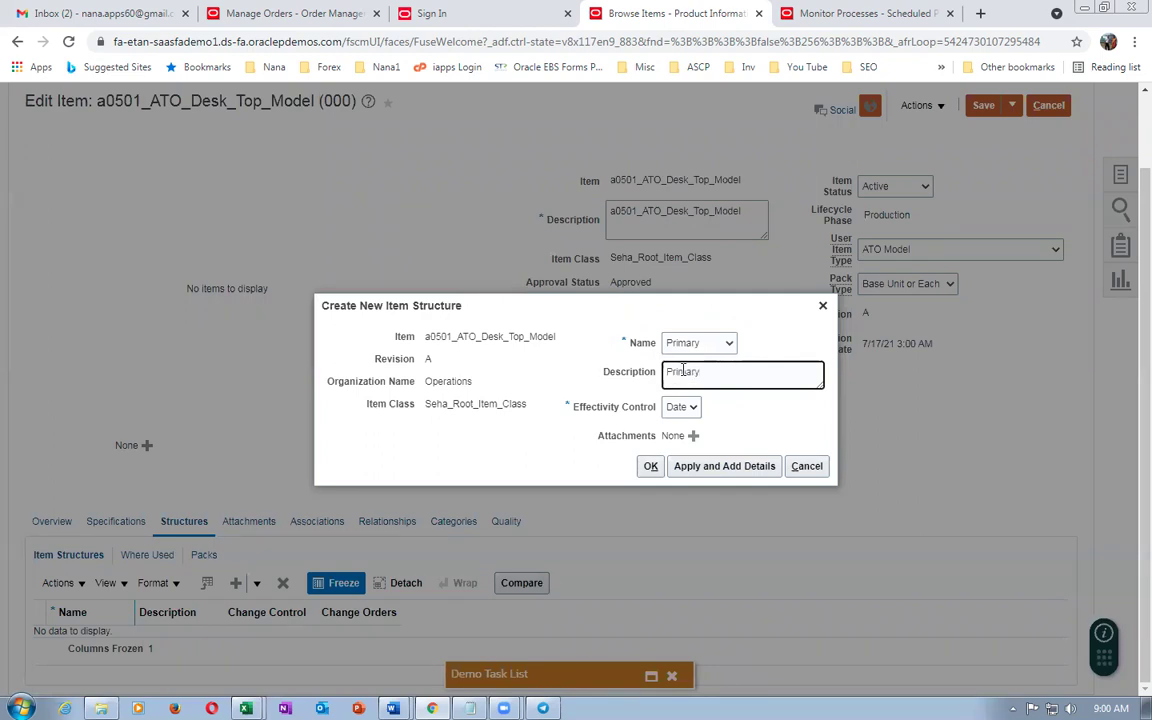
click(739, 469)
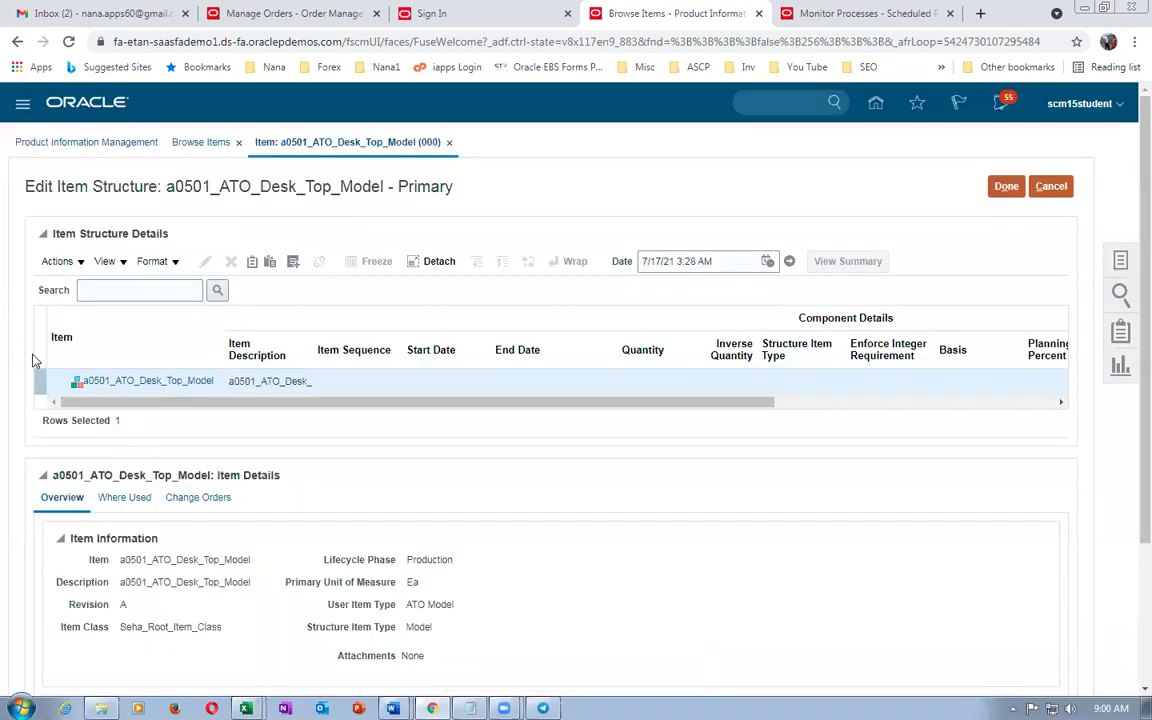
Search the items for a0502 and add a0502_DT_Mandatory_Option_Class_1 as a component of the a0501_ATO_Desk_Top_Model structure.
click(57, 261)
key(alt+Tab)
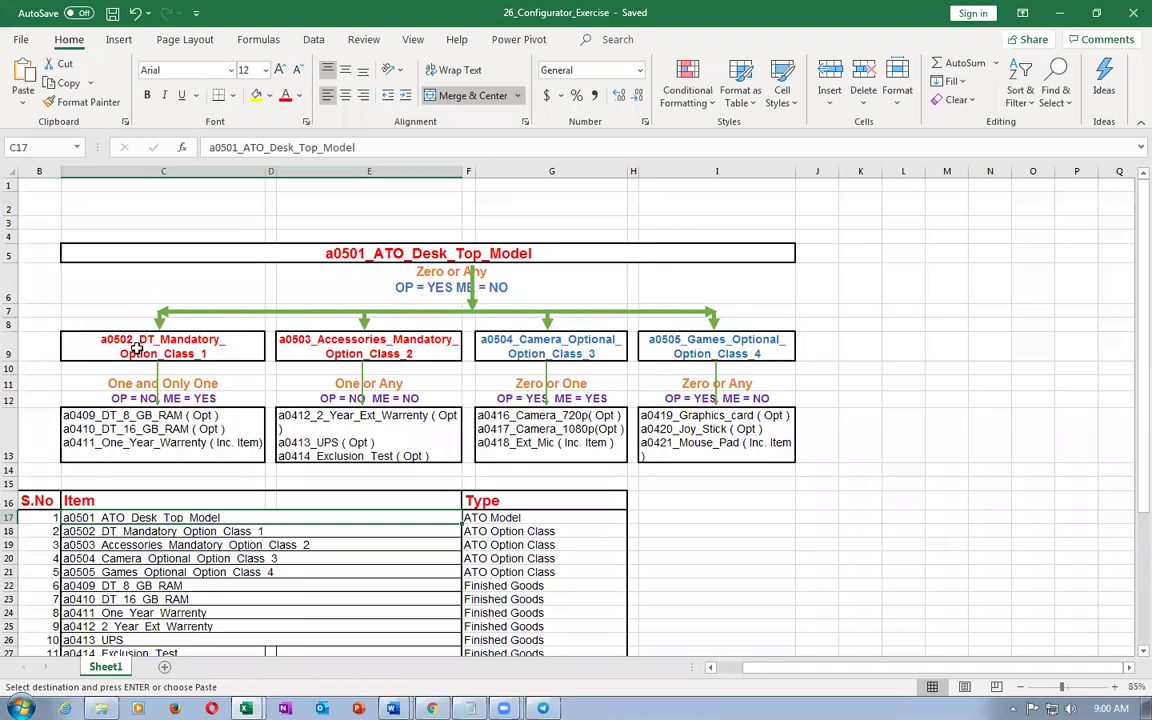
key(alt+Tab)
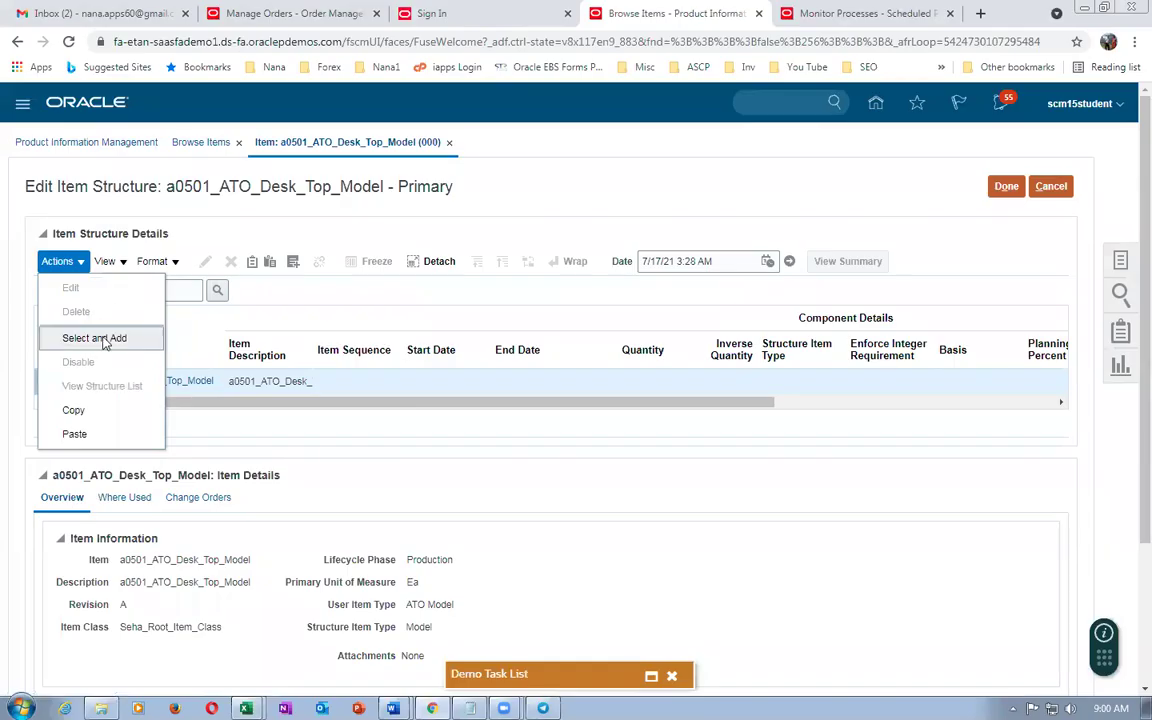
click(92, 338)
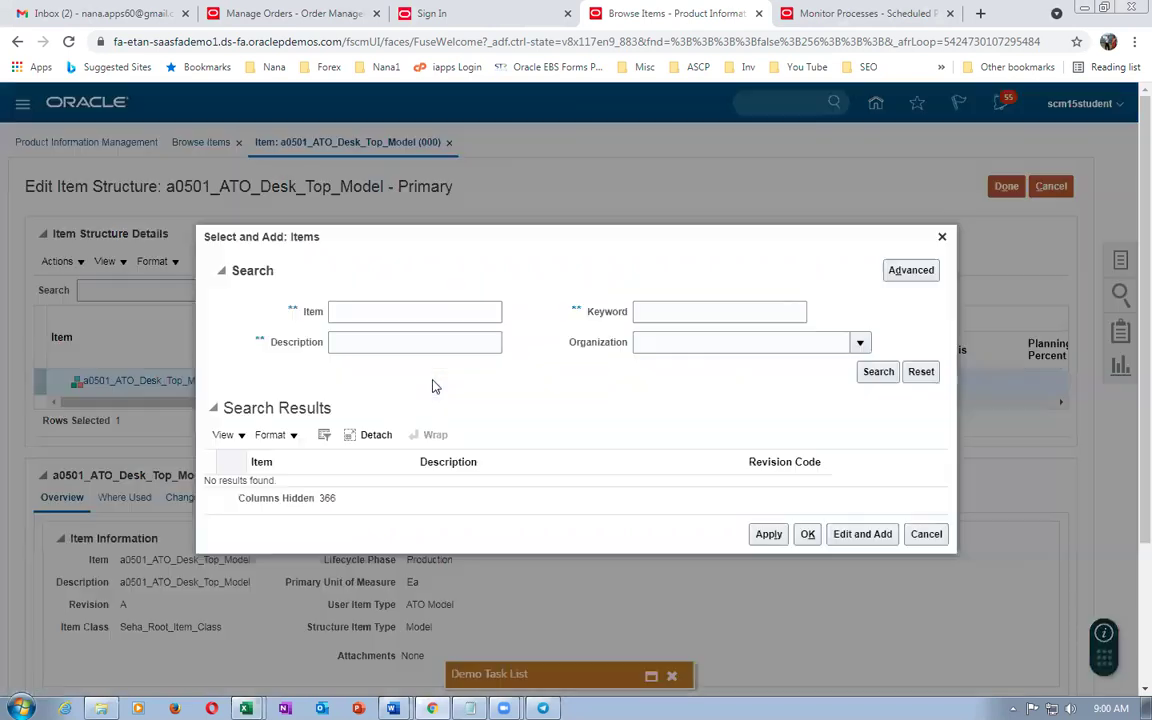
text(a)
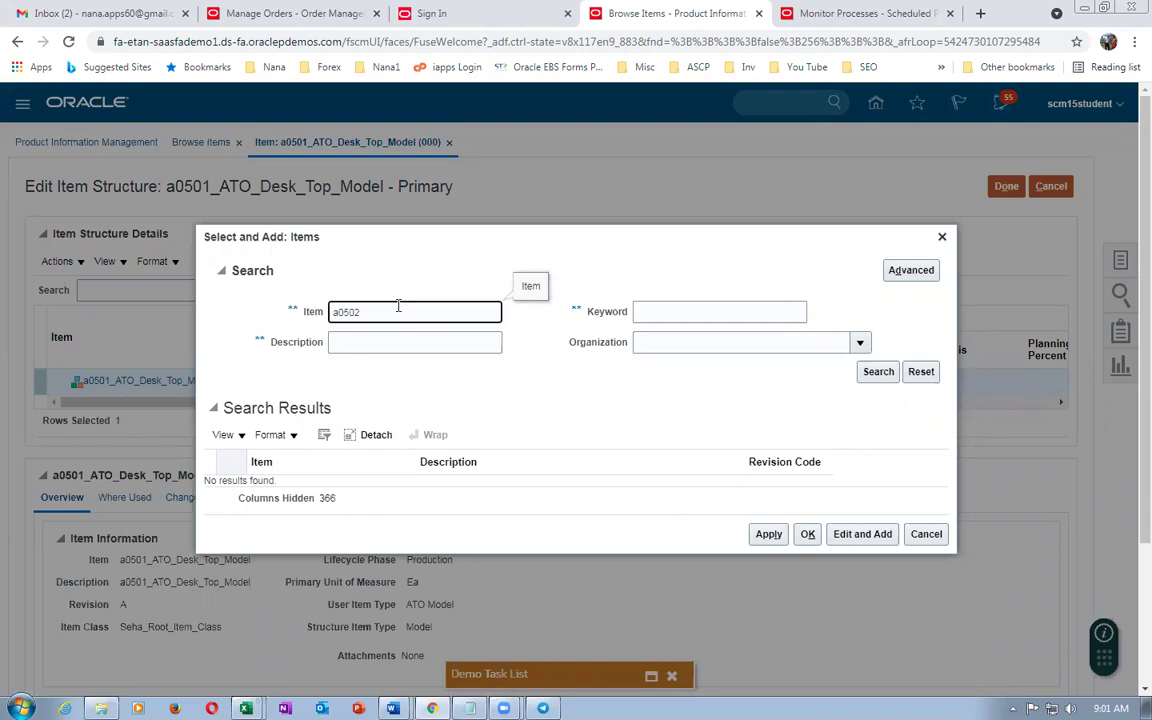
text(0502)
key(Return)
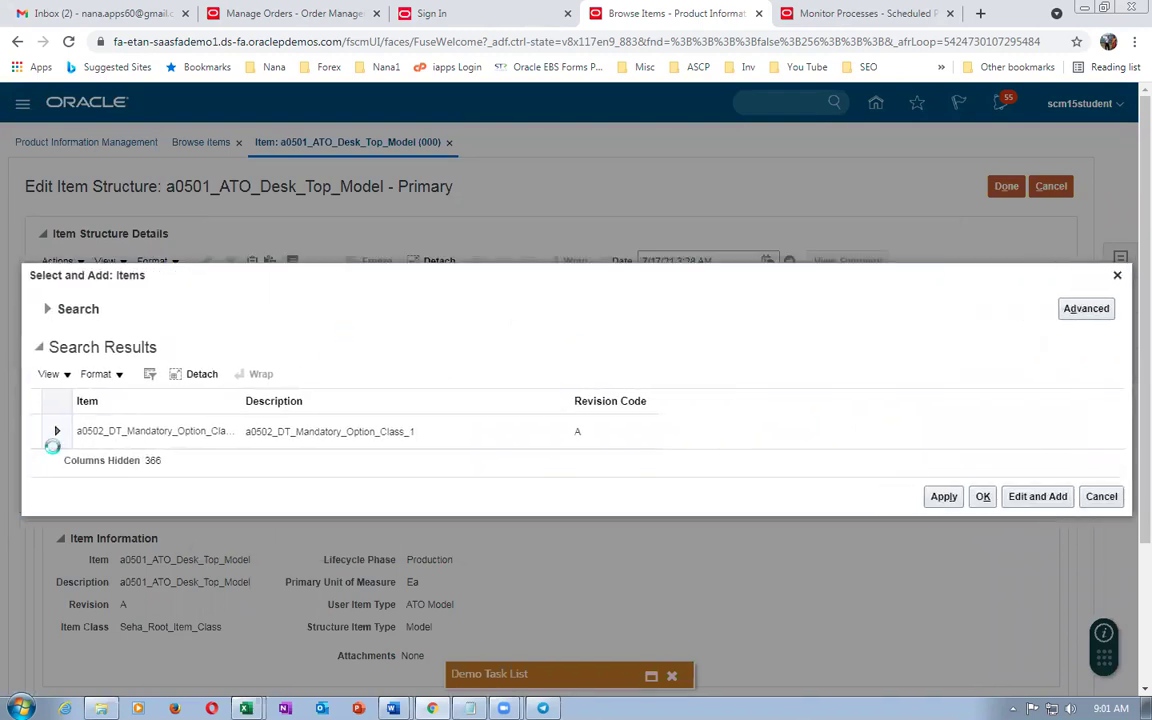
click(112, 431)
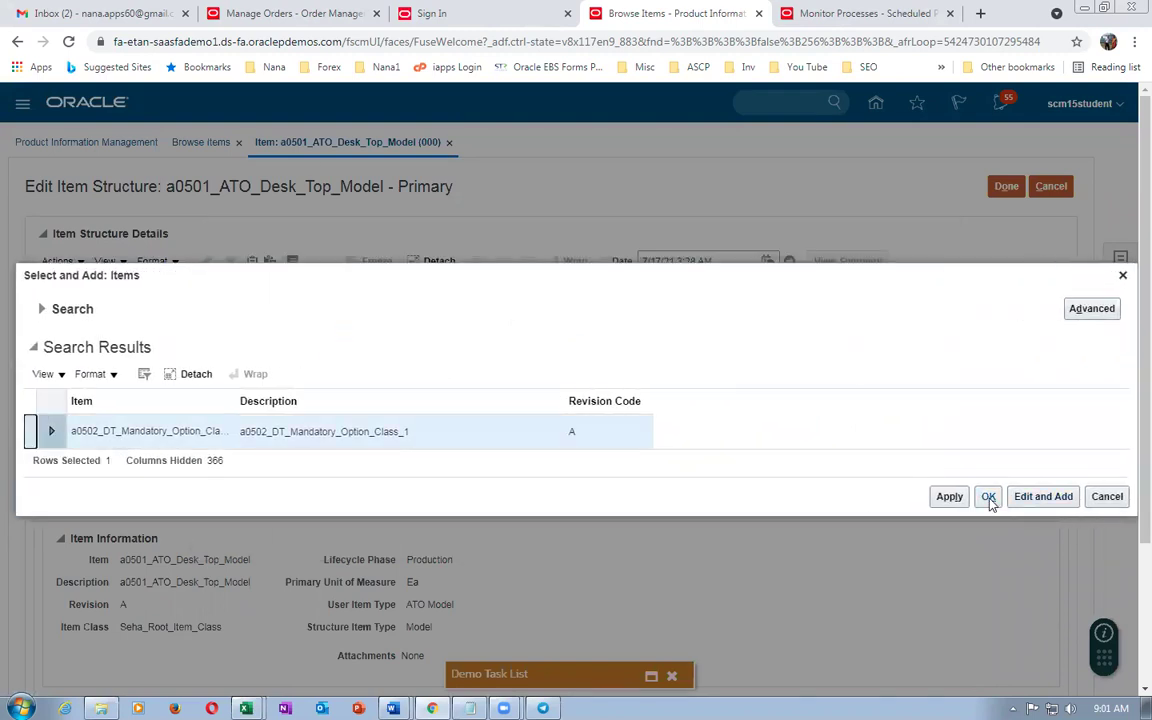
click(949, 496)
click(980, 498)
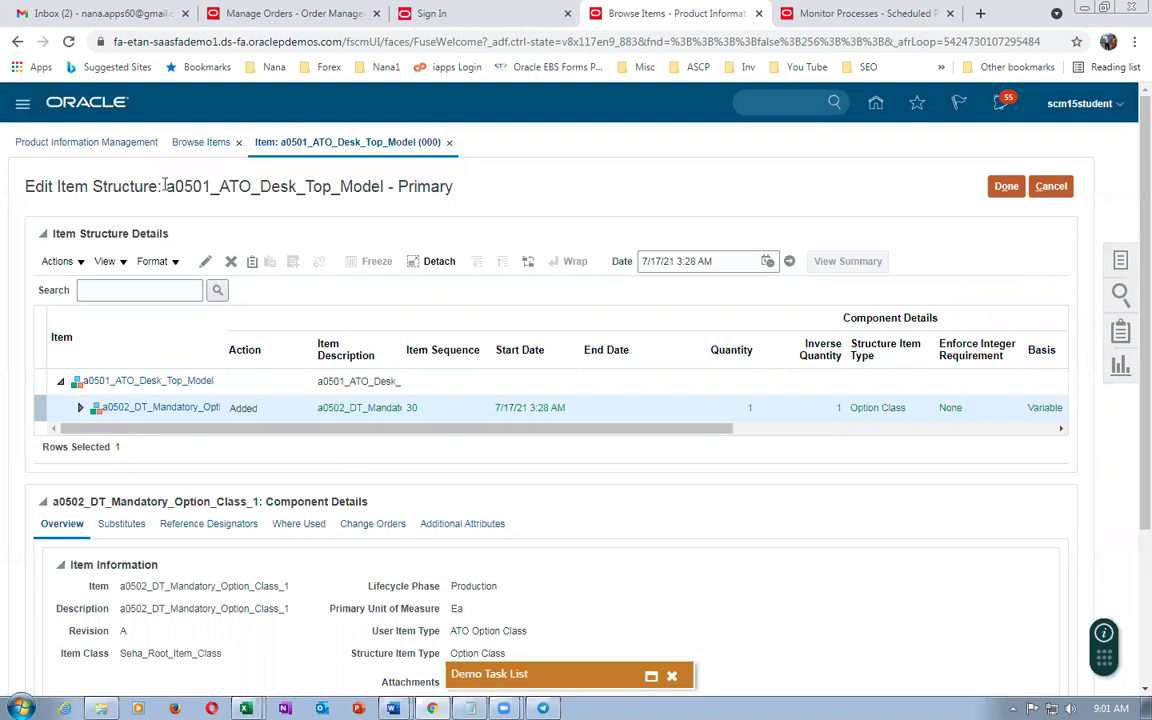
Show the Component Order Management columns in the structure table and review them for the added a0502_DT_Mandatory_Option_Class_1 component.
click(117, 261)
scroll(165, 612, down, 4)
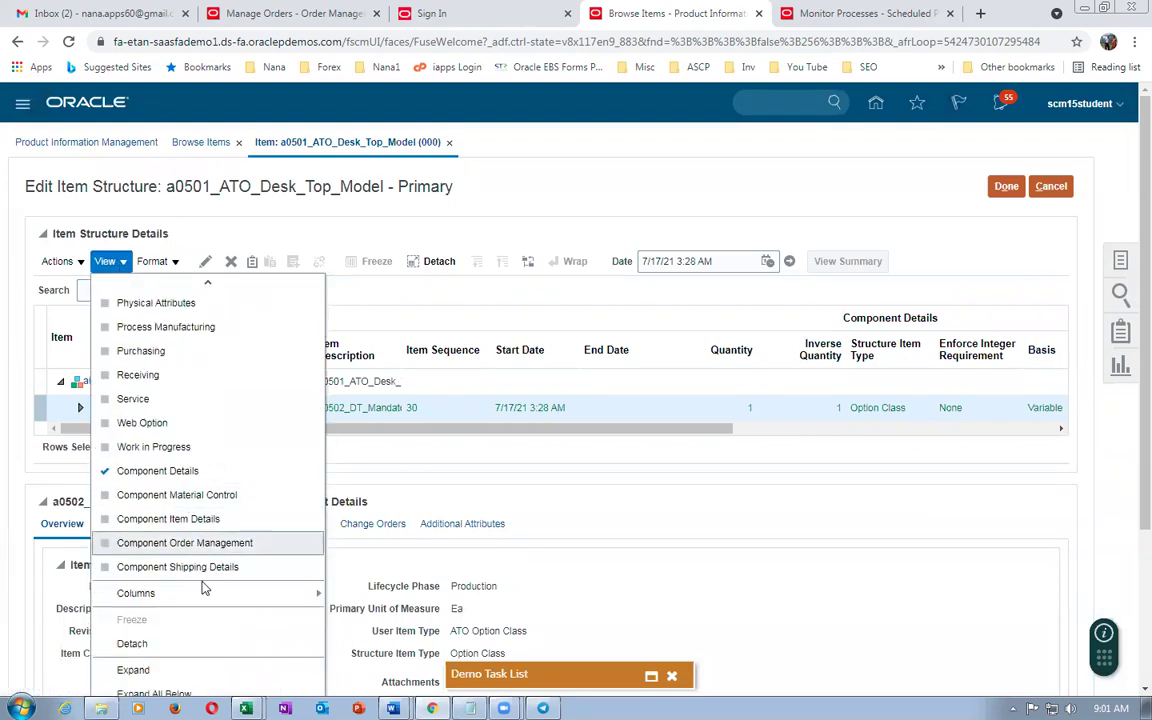
click(208, 542)
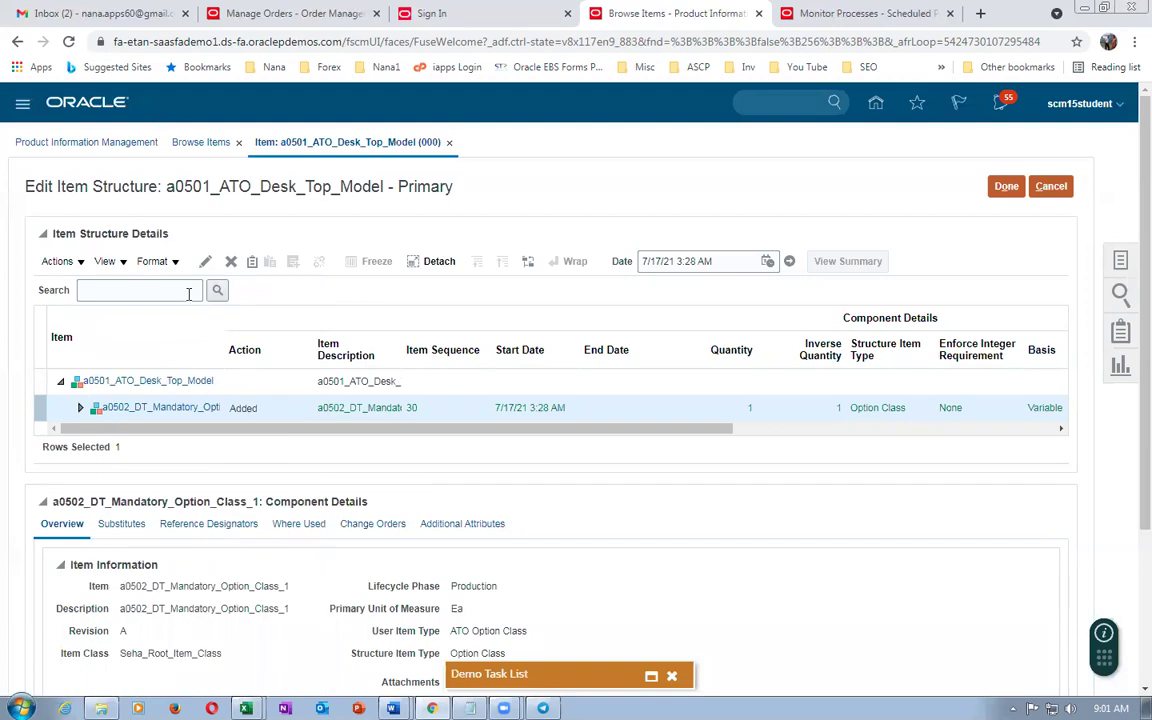
drag(442, 429, 1031, 442)
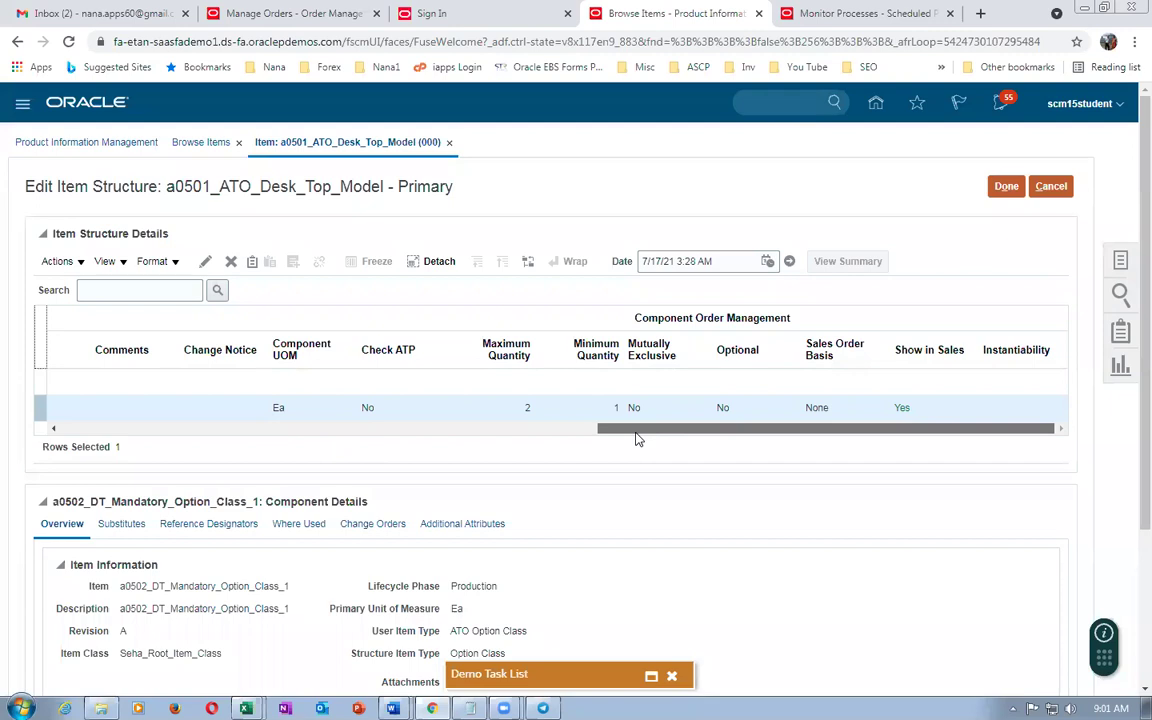
drag(637, 438, 704, 469)
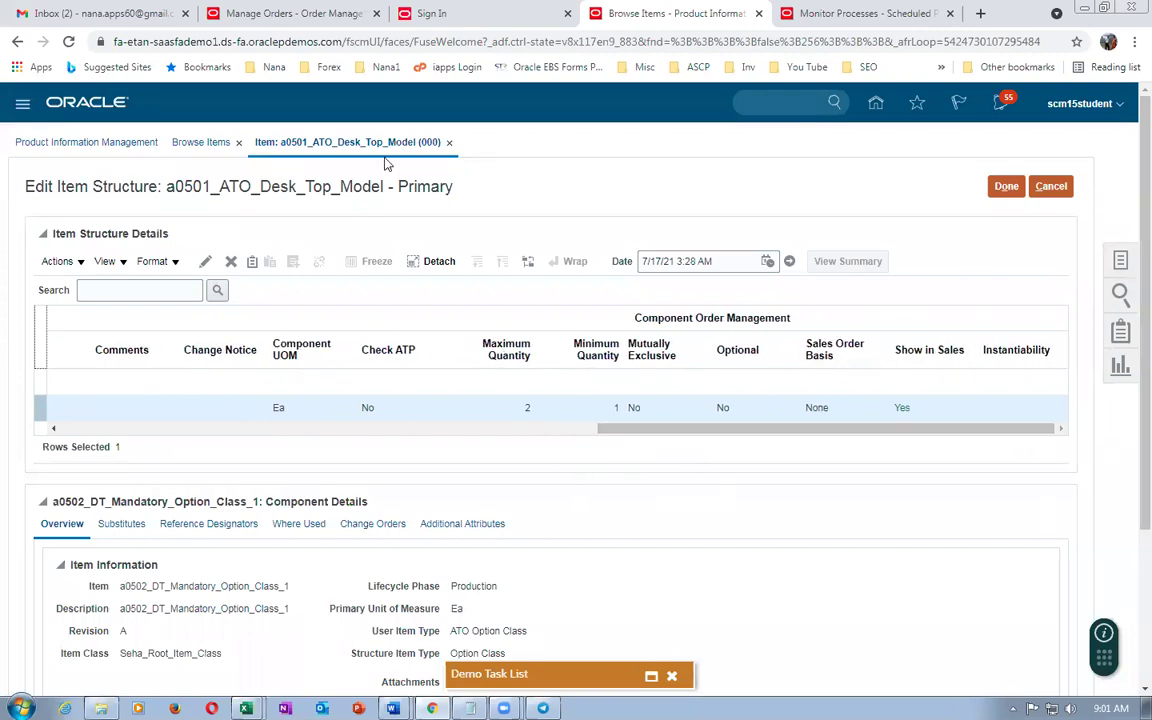
drag(208, 186, 322, 188)
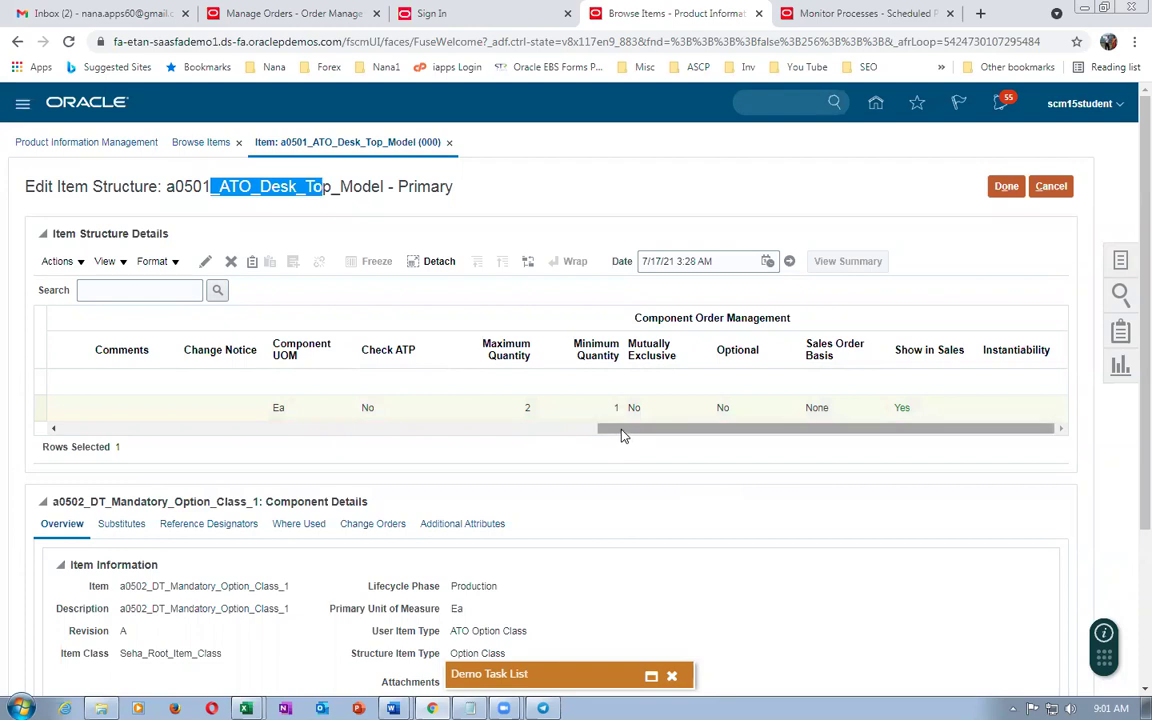
drag(622, 435, 1, 466)
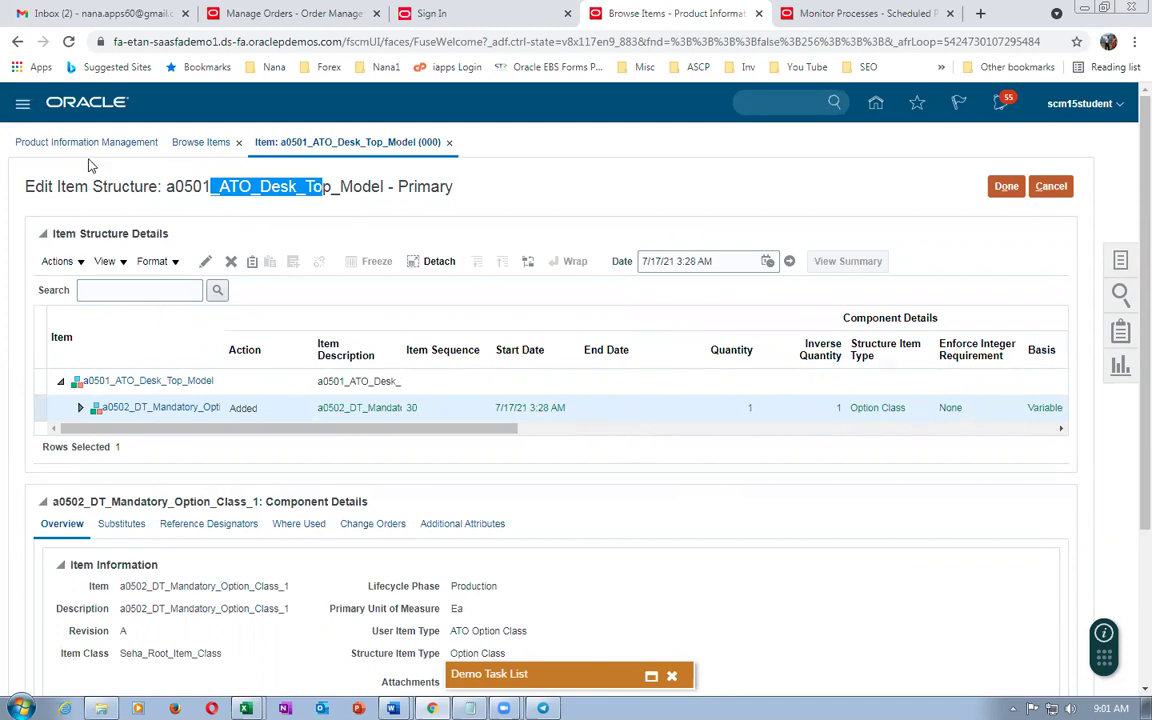
Edit the a0502_DT_Mandatory_Option_Class_1 component, check its OP and ME rule in the Excel workbook, and mark it Mutually Exclusive in the browser.
click(204, 264)
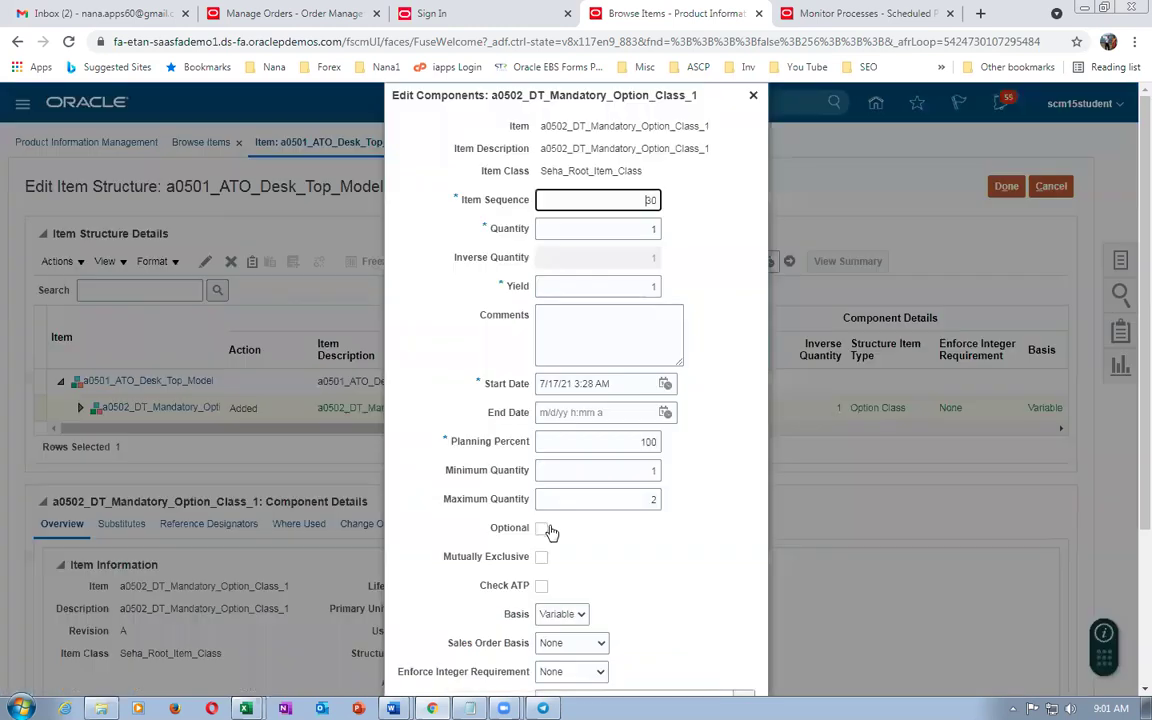
scroll(586, 463, down, 3)
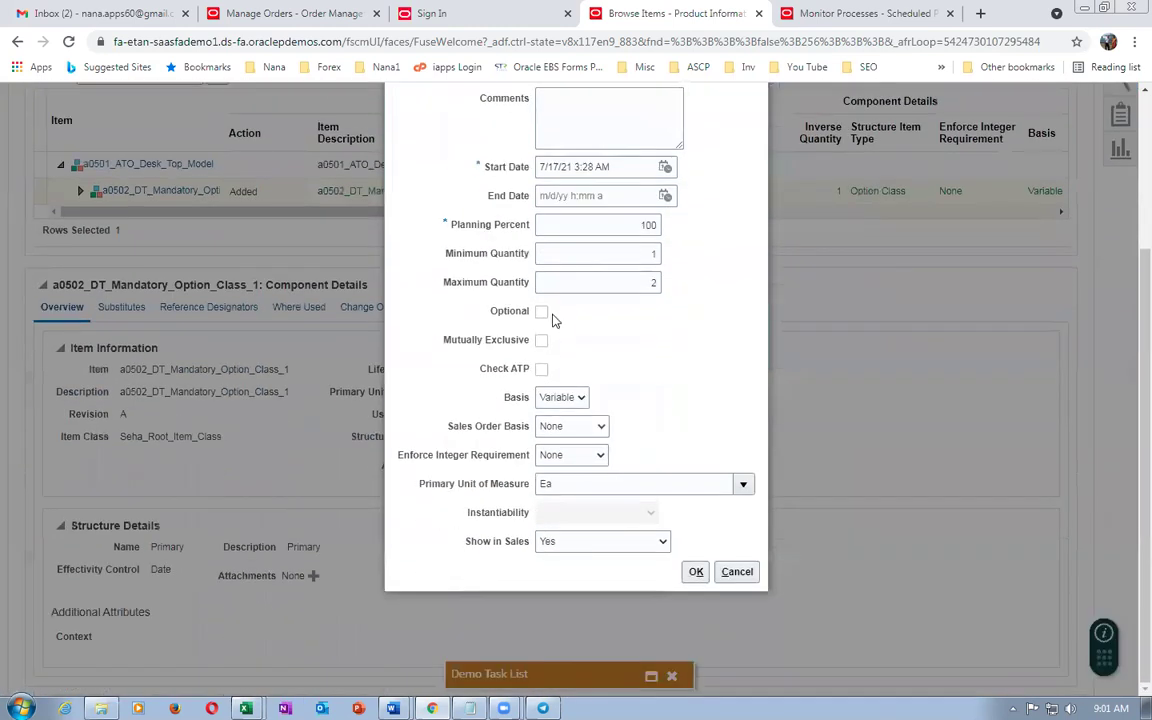
key(alt+Tab)
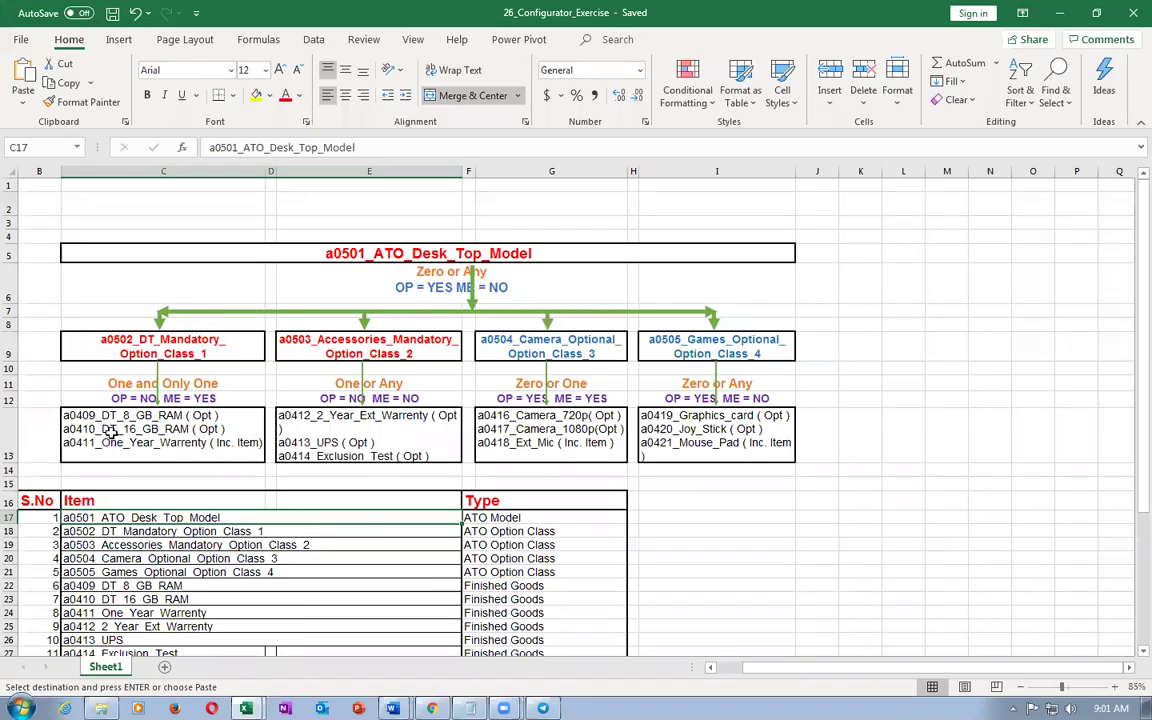
click(158, 349)
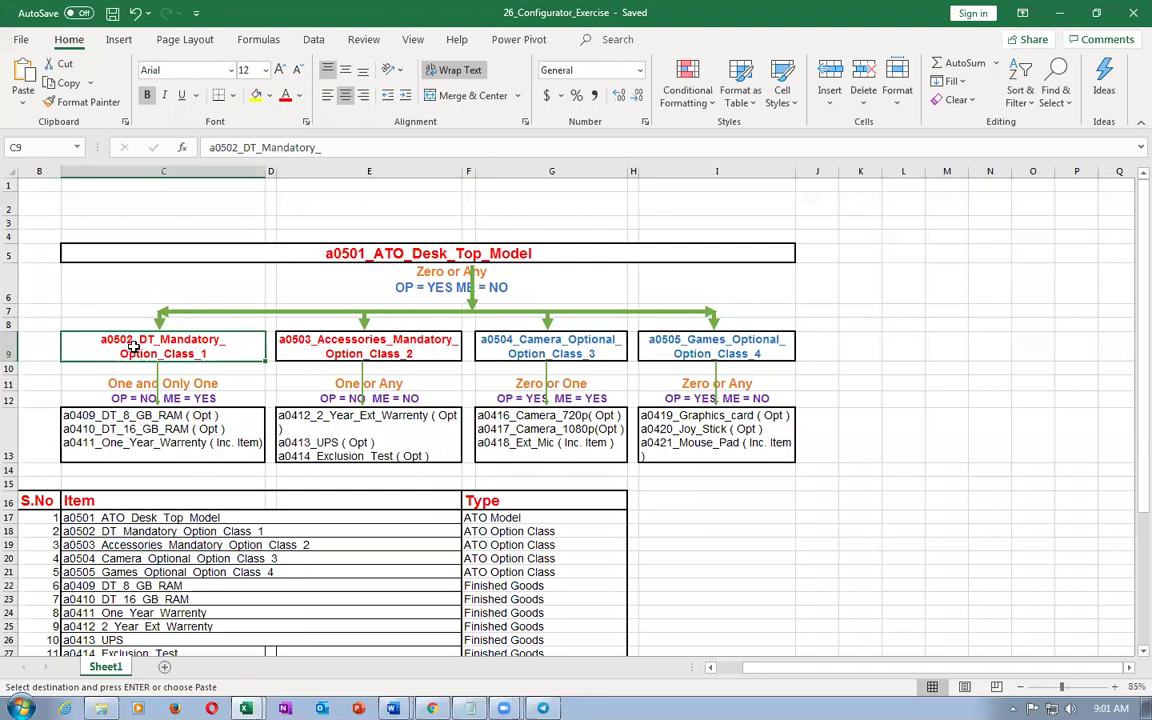
key(alt+Tab)
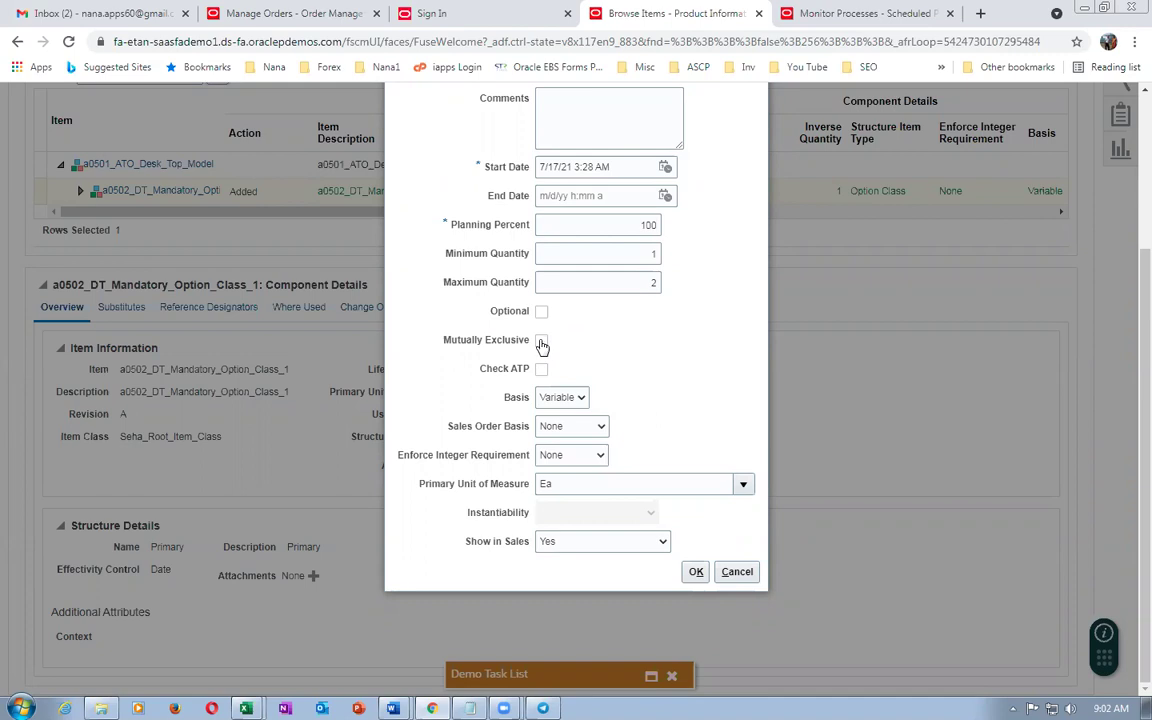
key(alt+Tab)
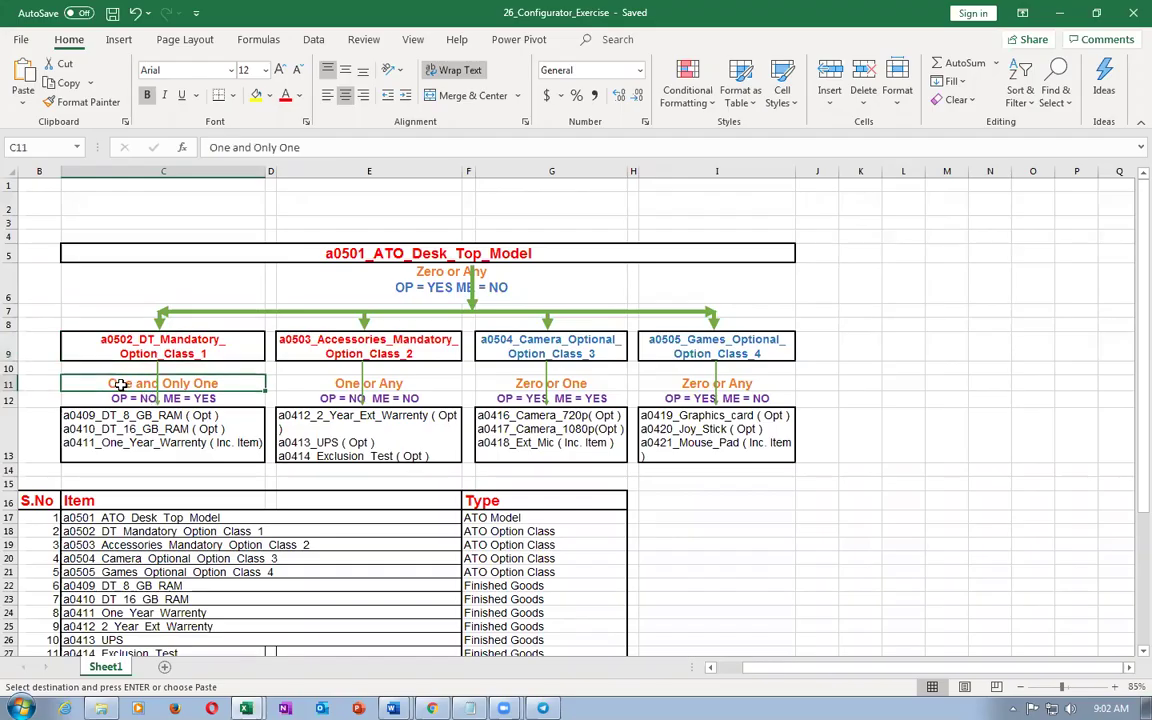
key(alt+Tab)
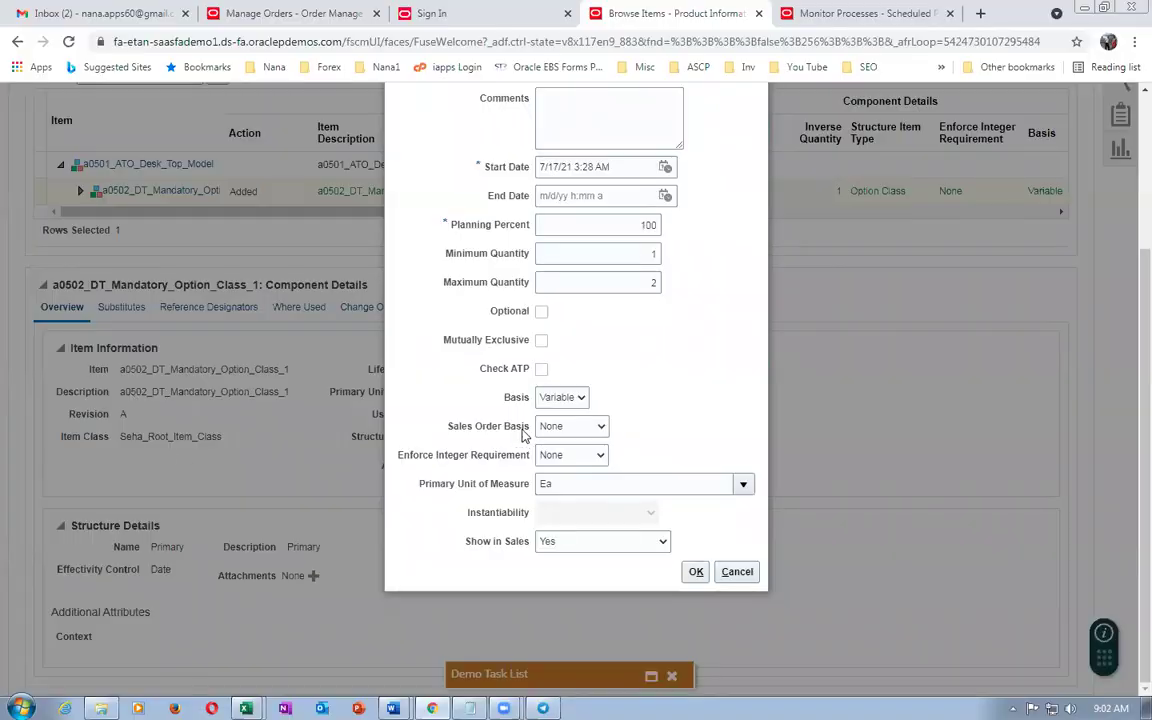
click(541, 341)
Switch to the Excel exercise workbook and review the selection rule and component items of a0502_DT_Mandatory_Option_Class_1 under a0501_ATO_Desk_Top_Model.
key(alt+Tab)
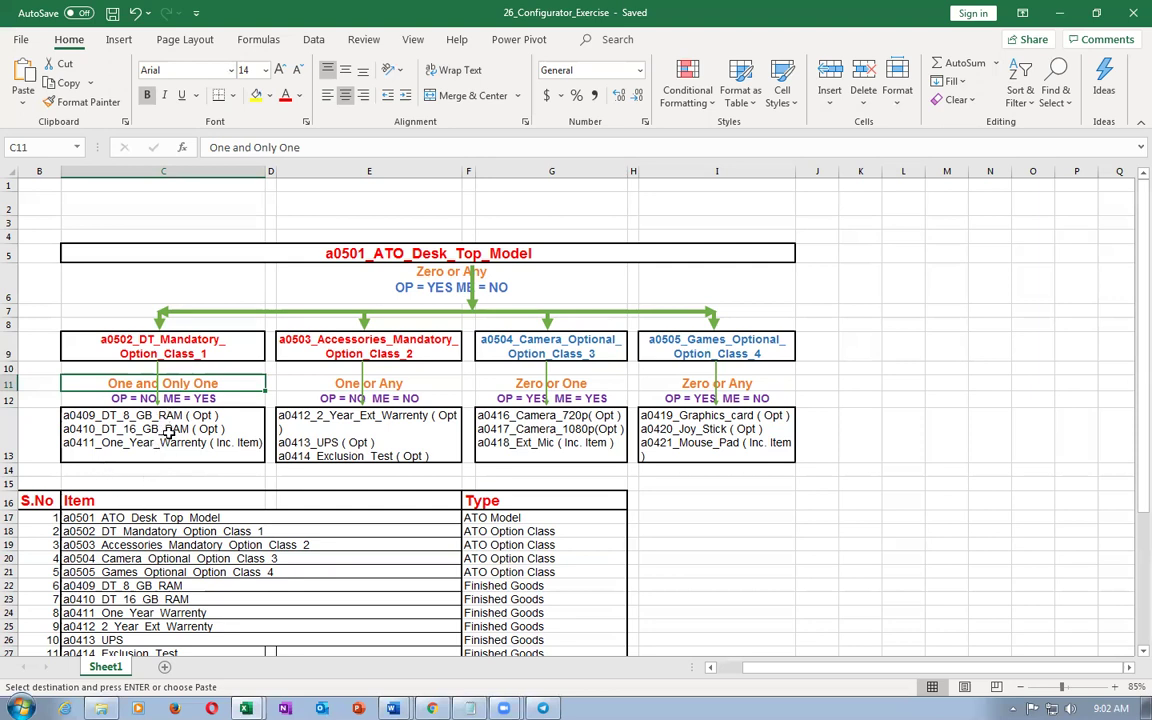
click(406, 254)
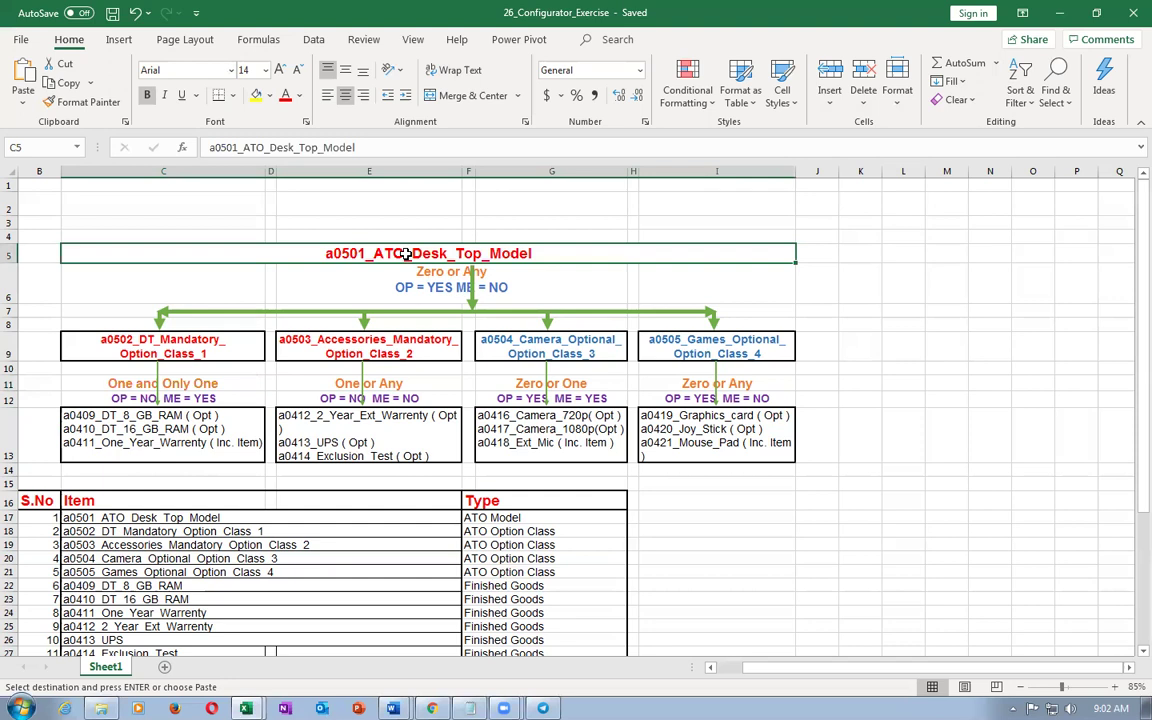
click(173, 442)
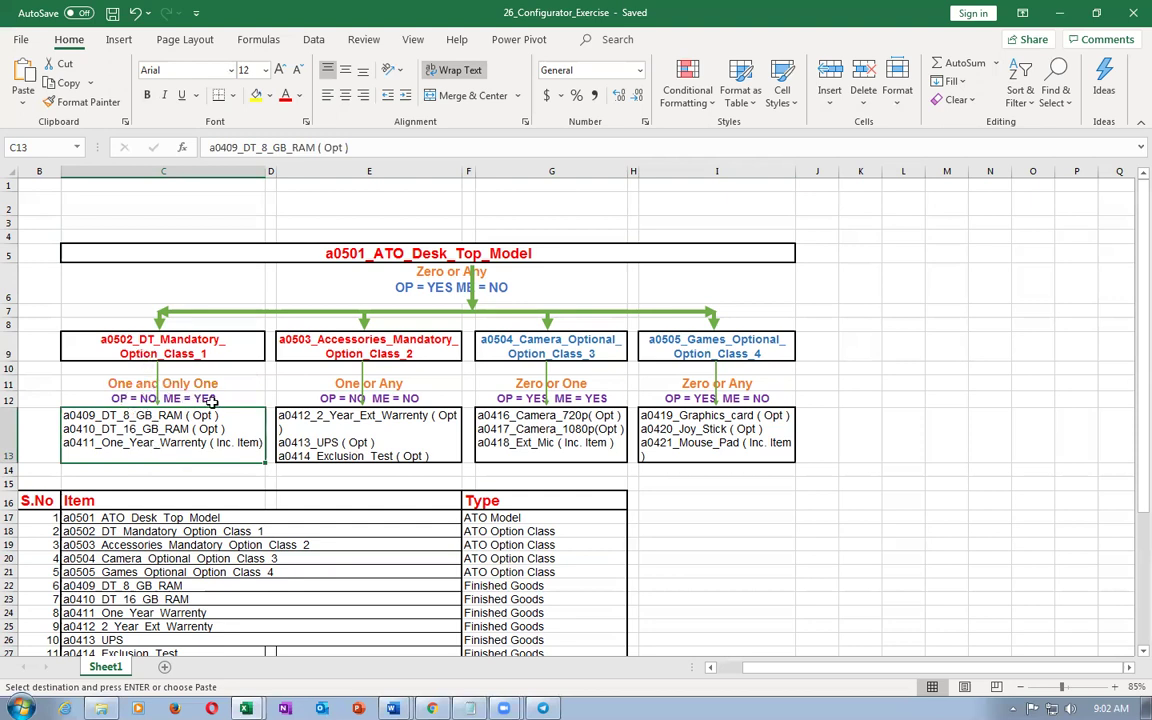
click(117, 386)
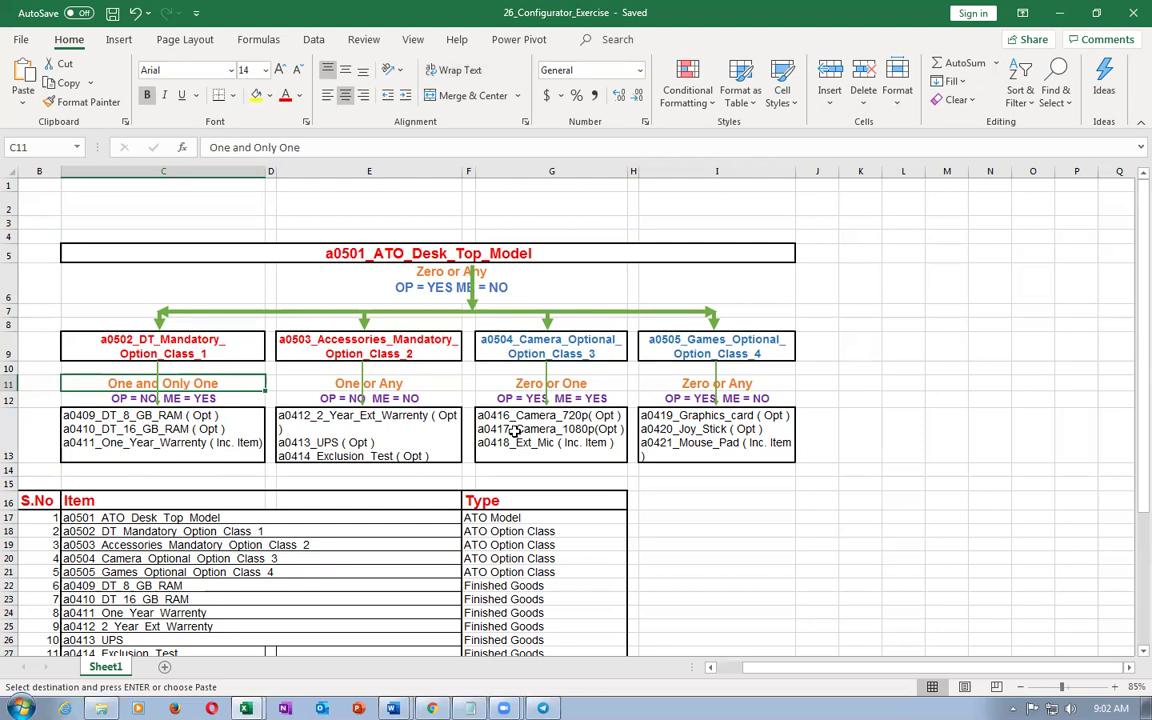
Examine the selection rule, OP and ME values and items of a0503_Accessories_Mandatory_Option_Class_2, comparing them with the component settings in the browser.
click(336, 400)
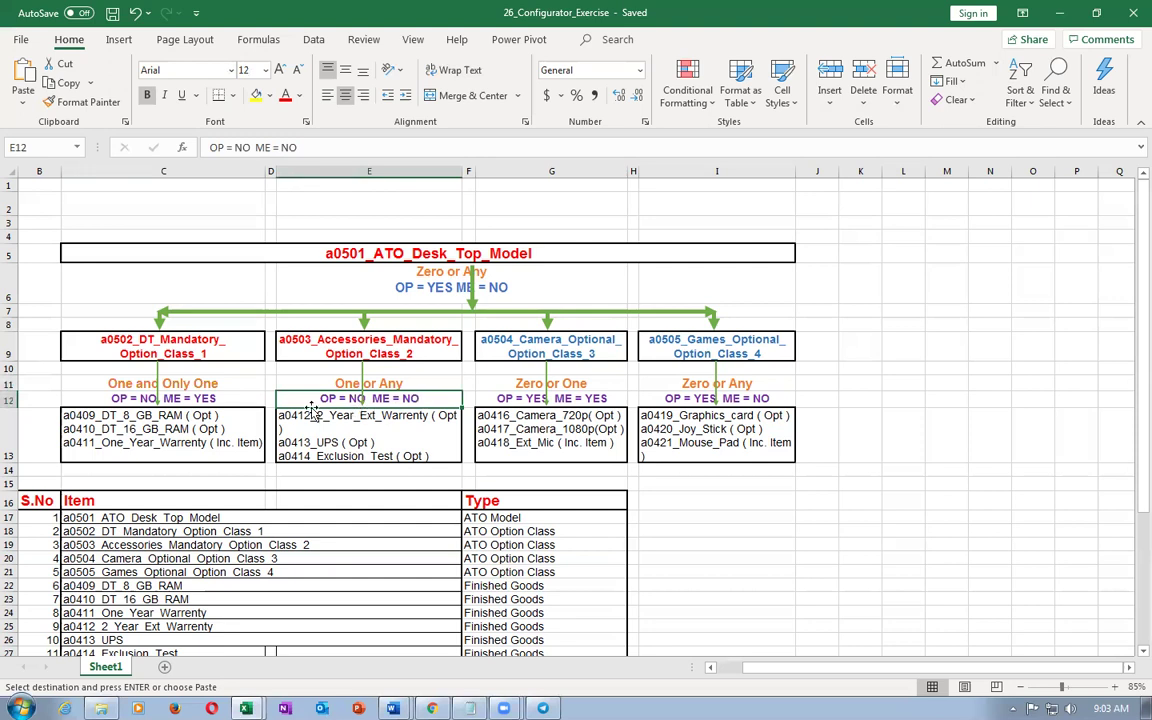
key(alt+Tab)
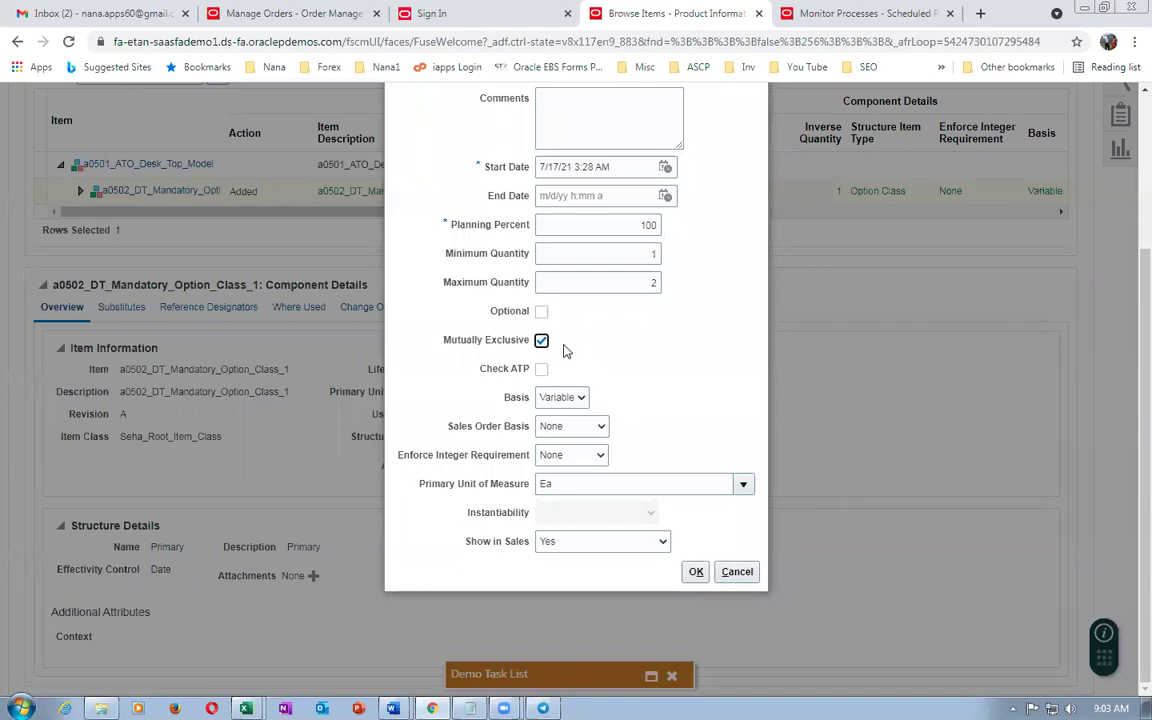
key(alt+Tab)
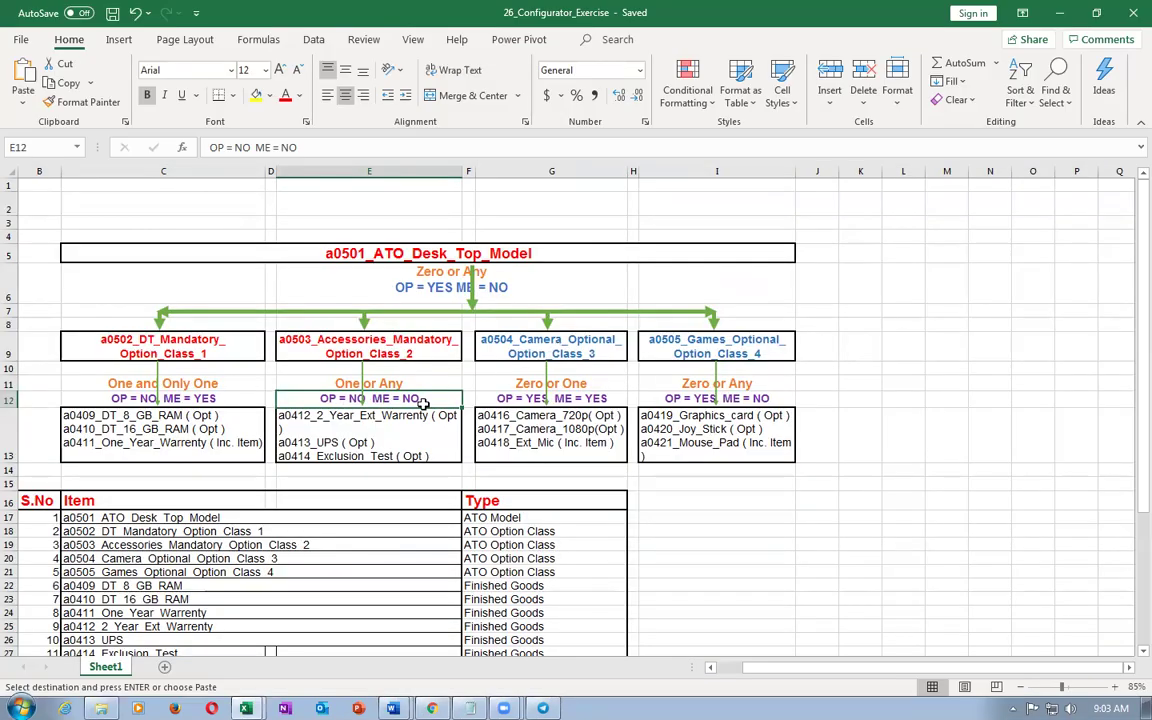
click(326, 384)
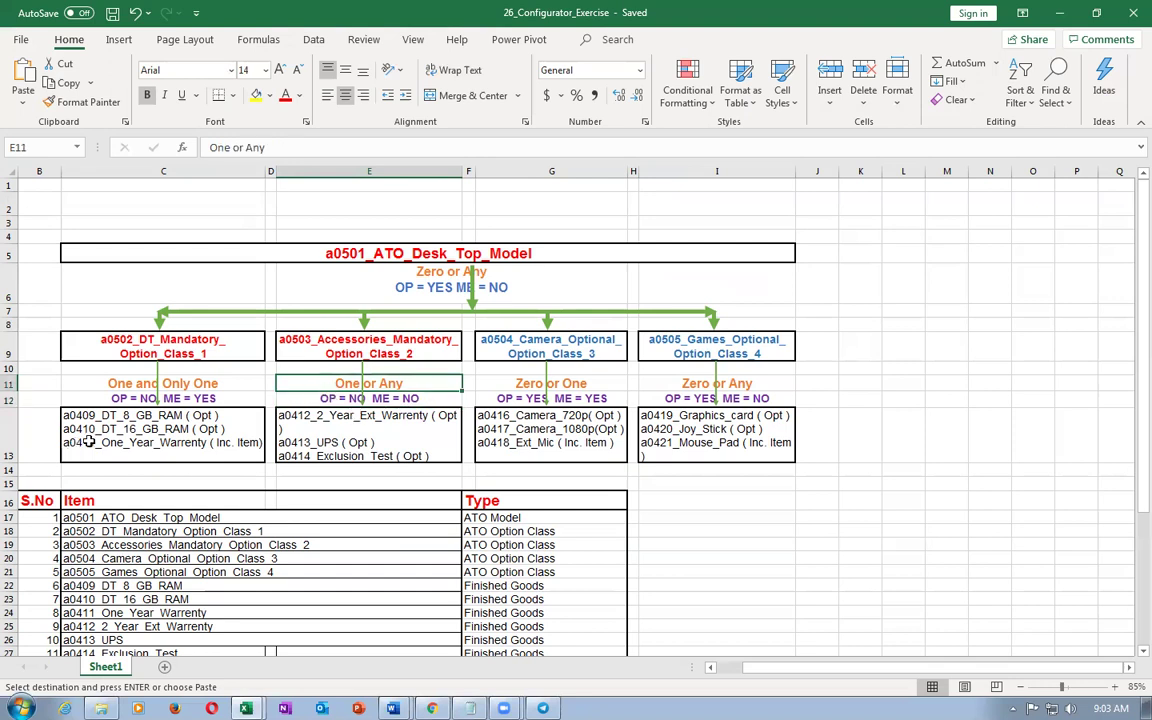
click(340, 440)
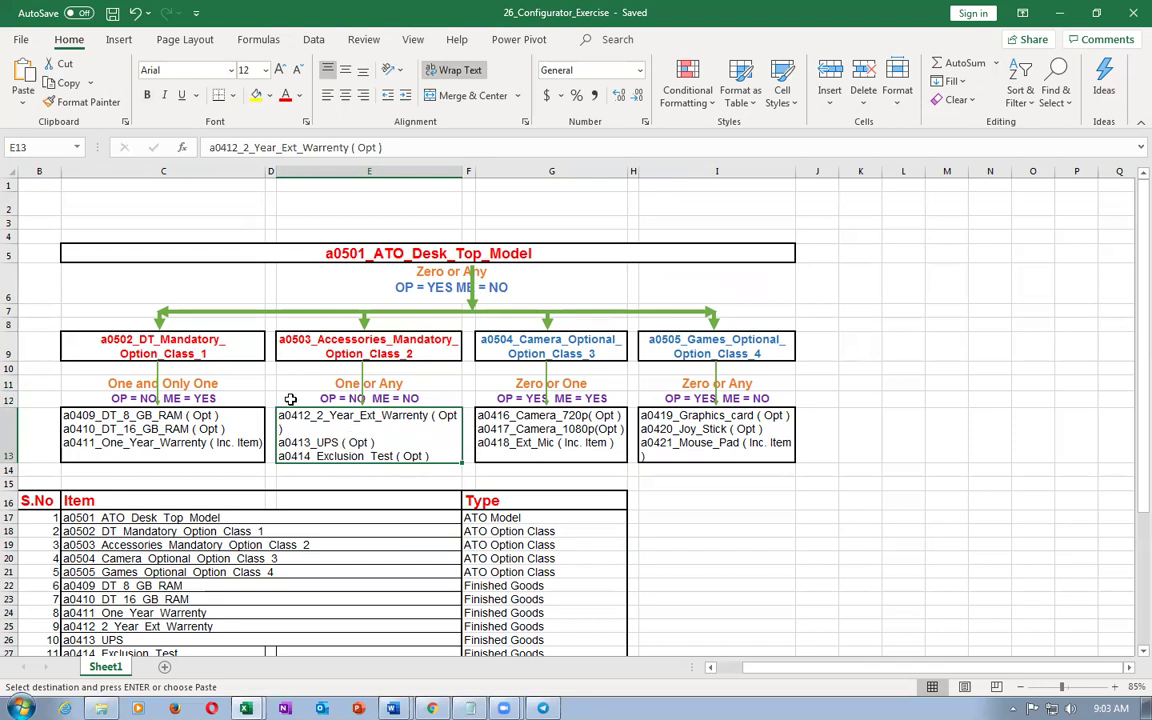
click(378, 399)
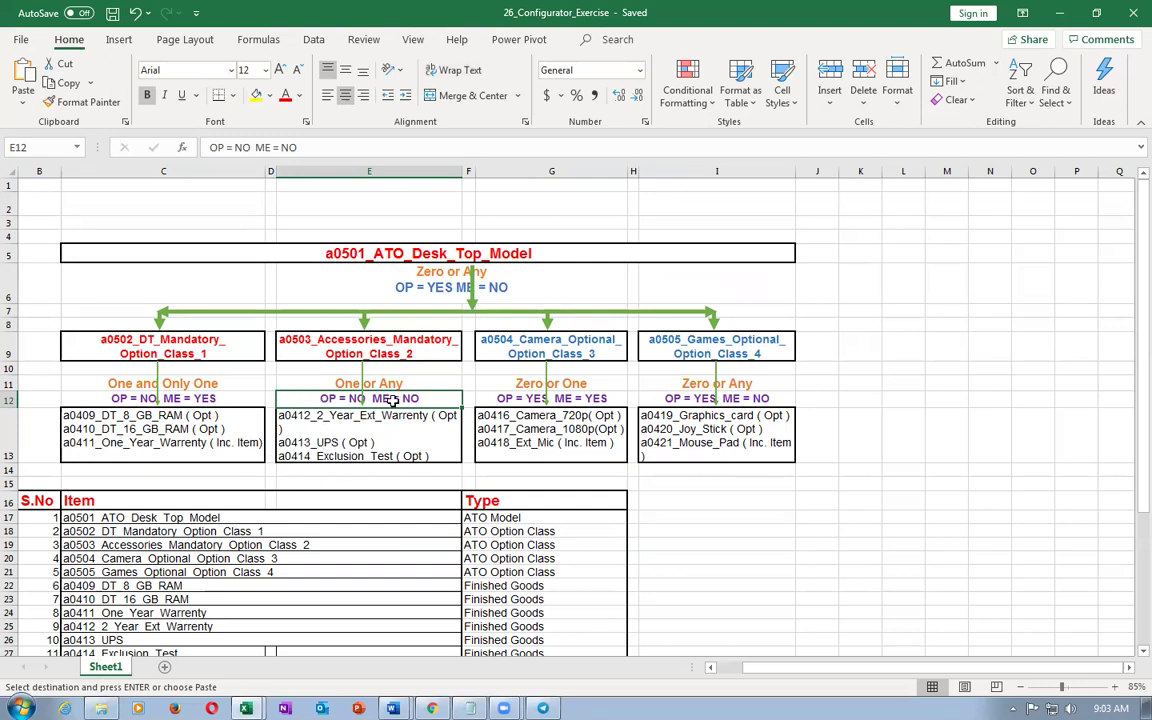
click(319, 382)
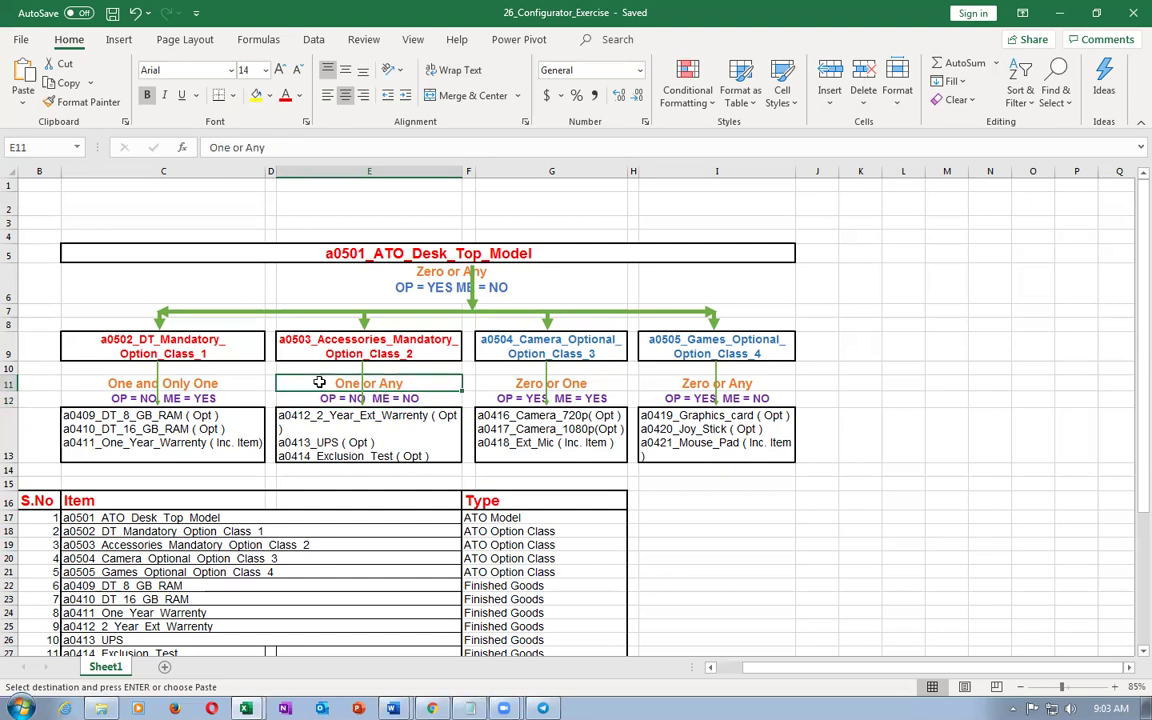
click(333, 342)
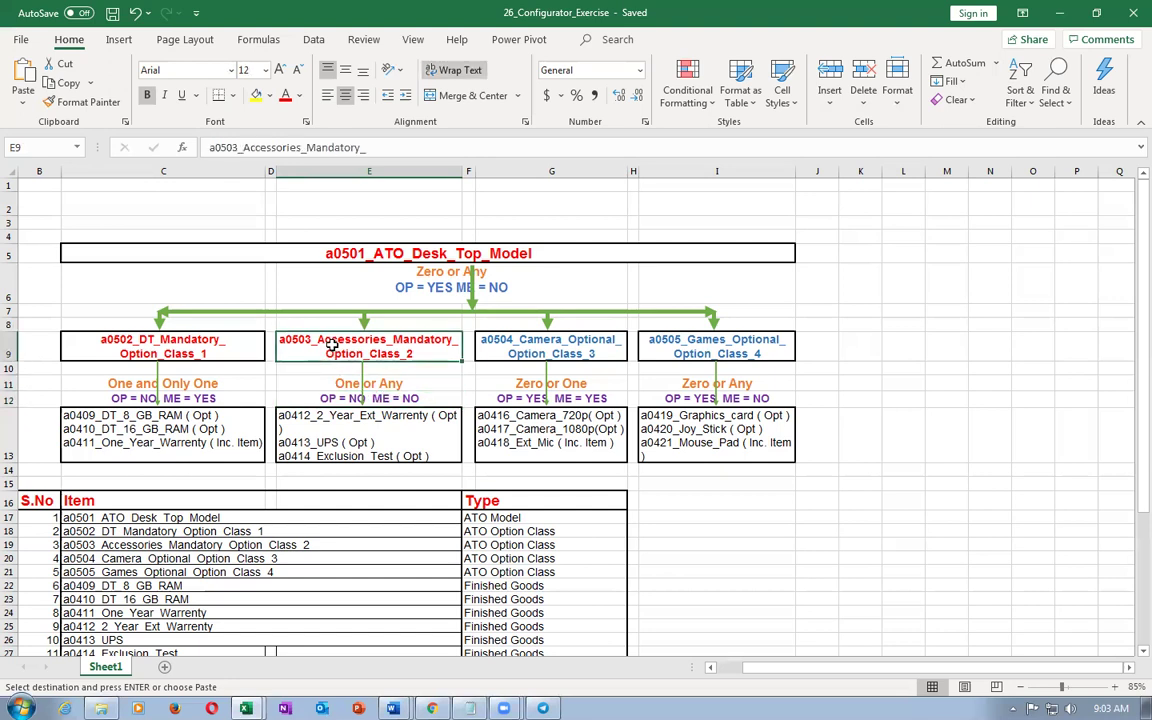
key(alt+Tab)
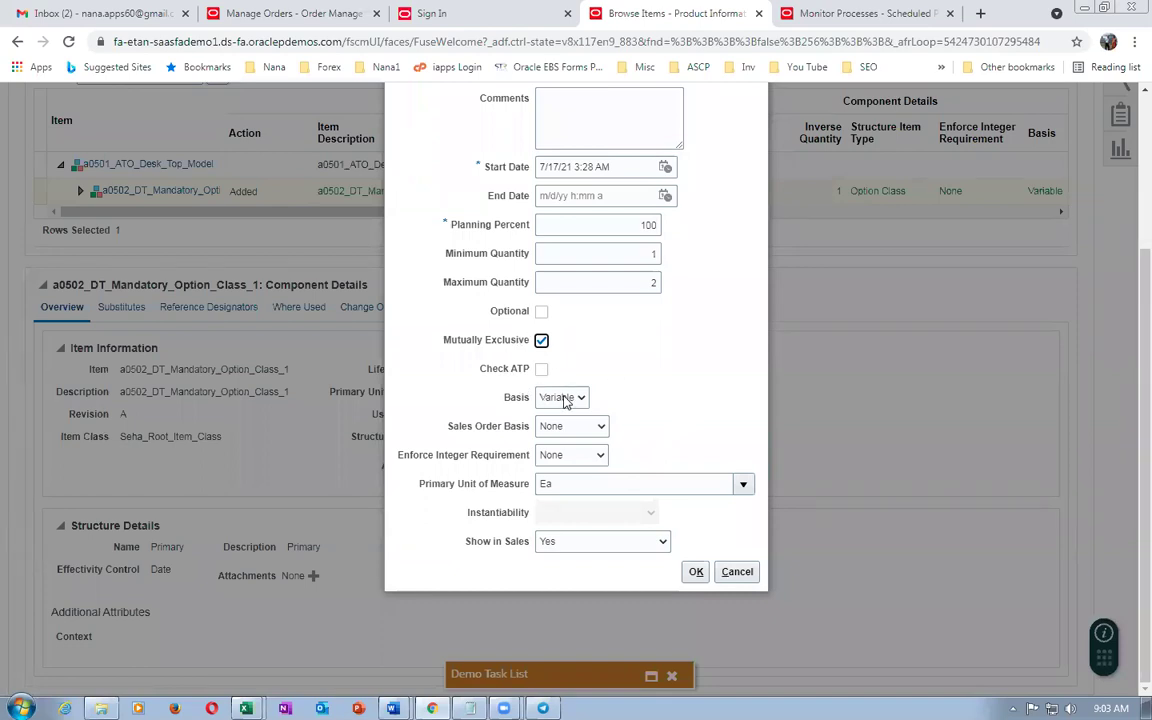
Return to the Excel workbook and check the OP and ME values and selection rule of a0504_Camera_Optional_Option_Class_3.
key(alt+Tab)
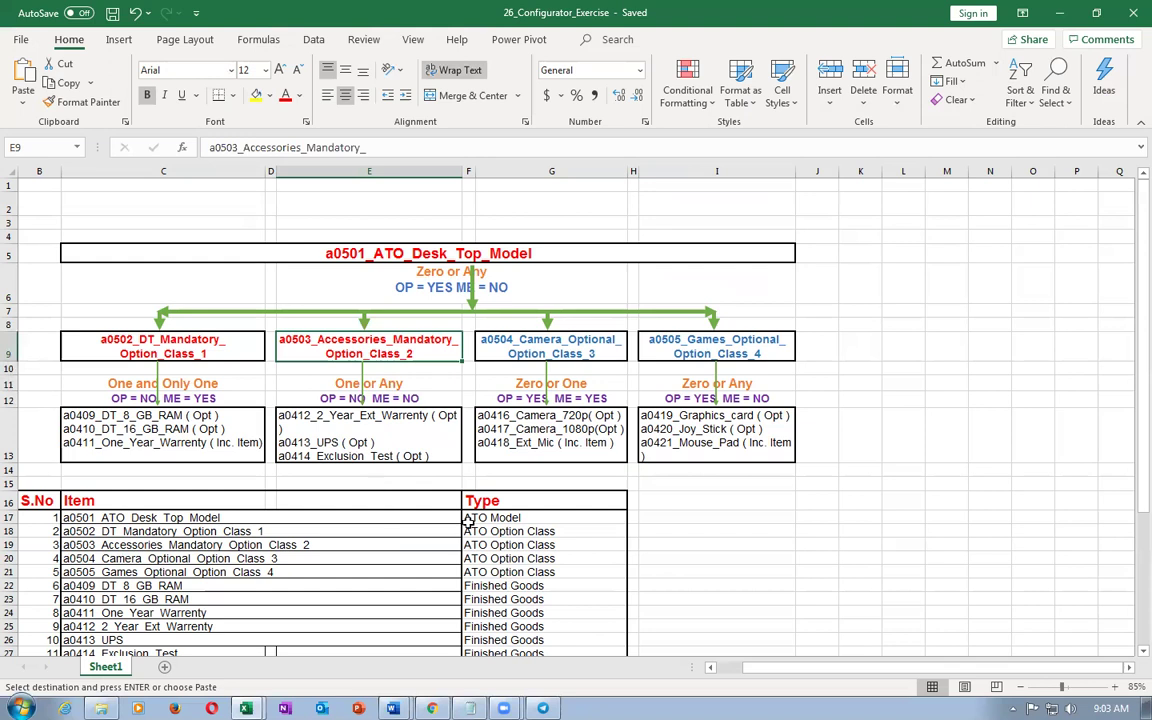
click(529, 400)
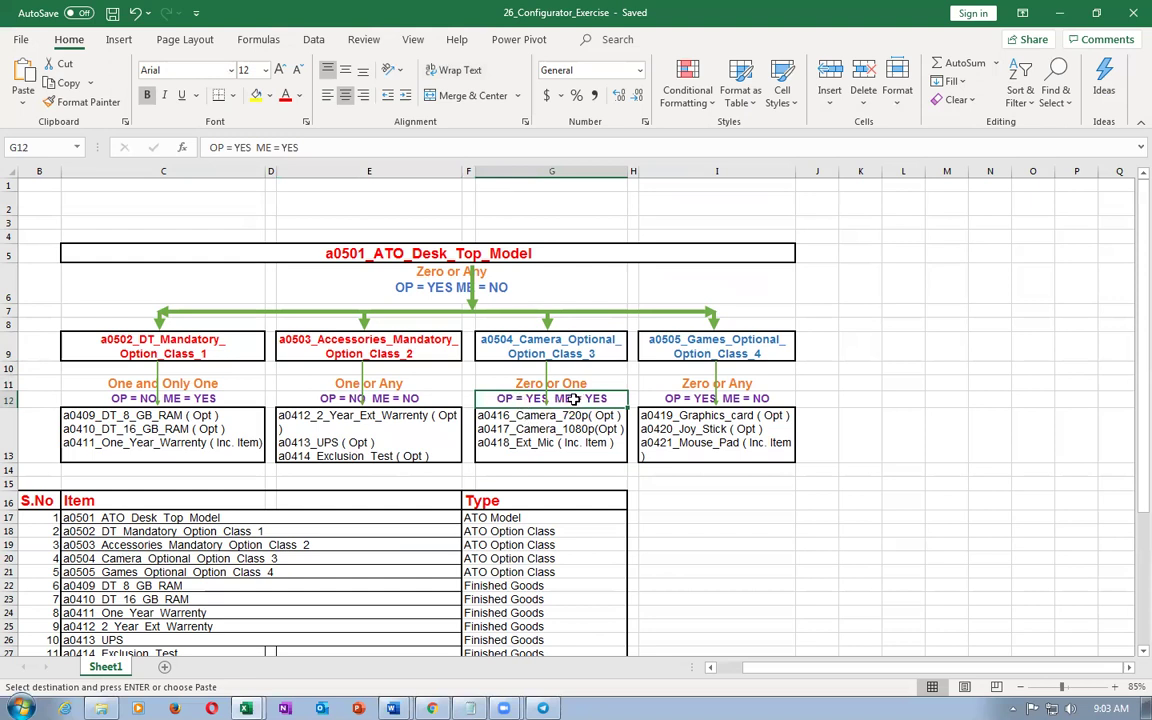
click(543, 352)
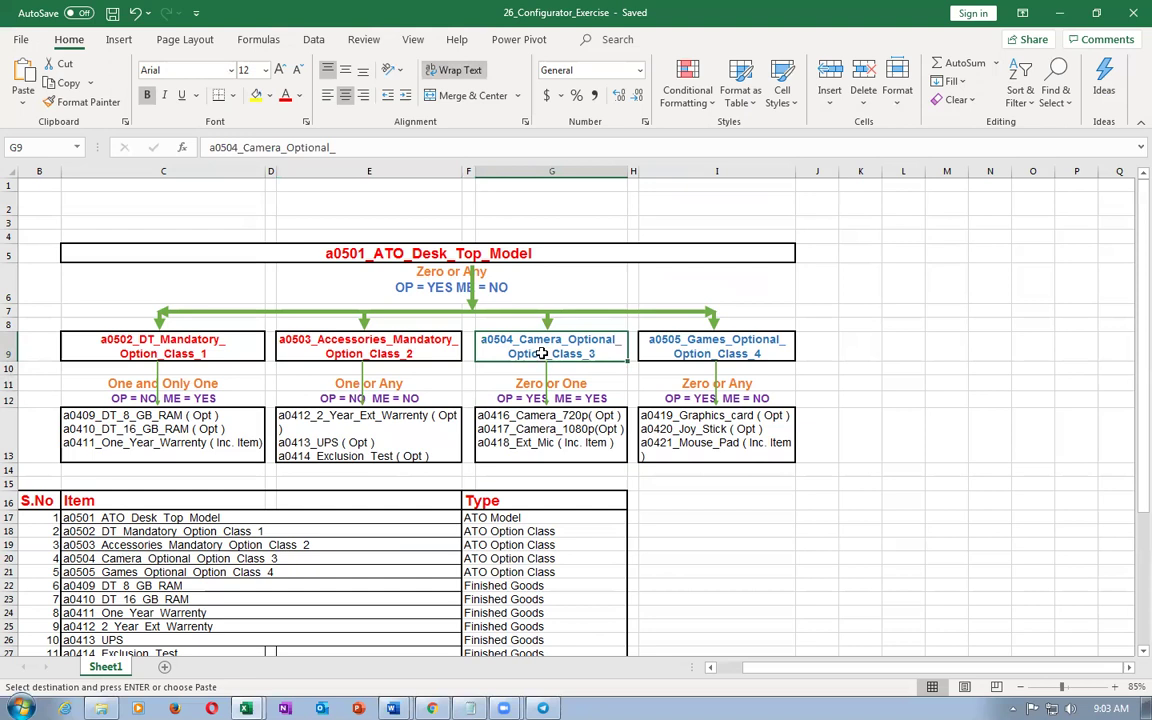
click(567, 399)
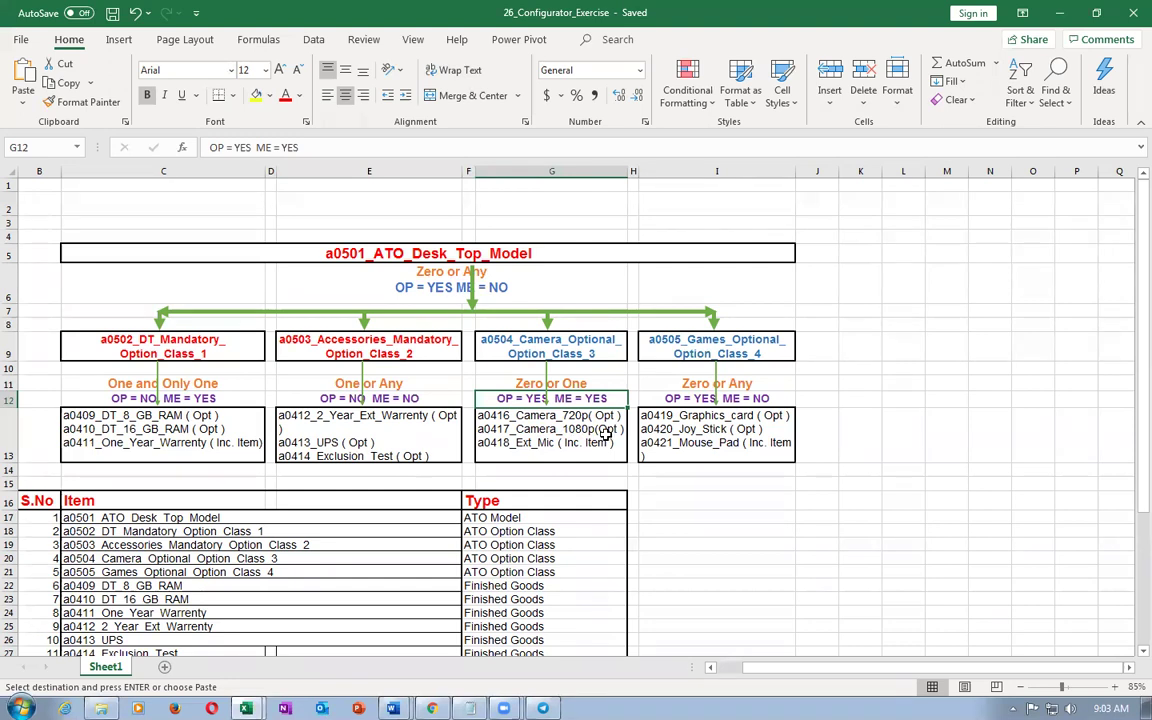
click(522, 385)
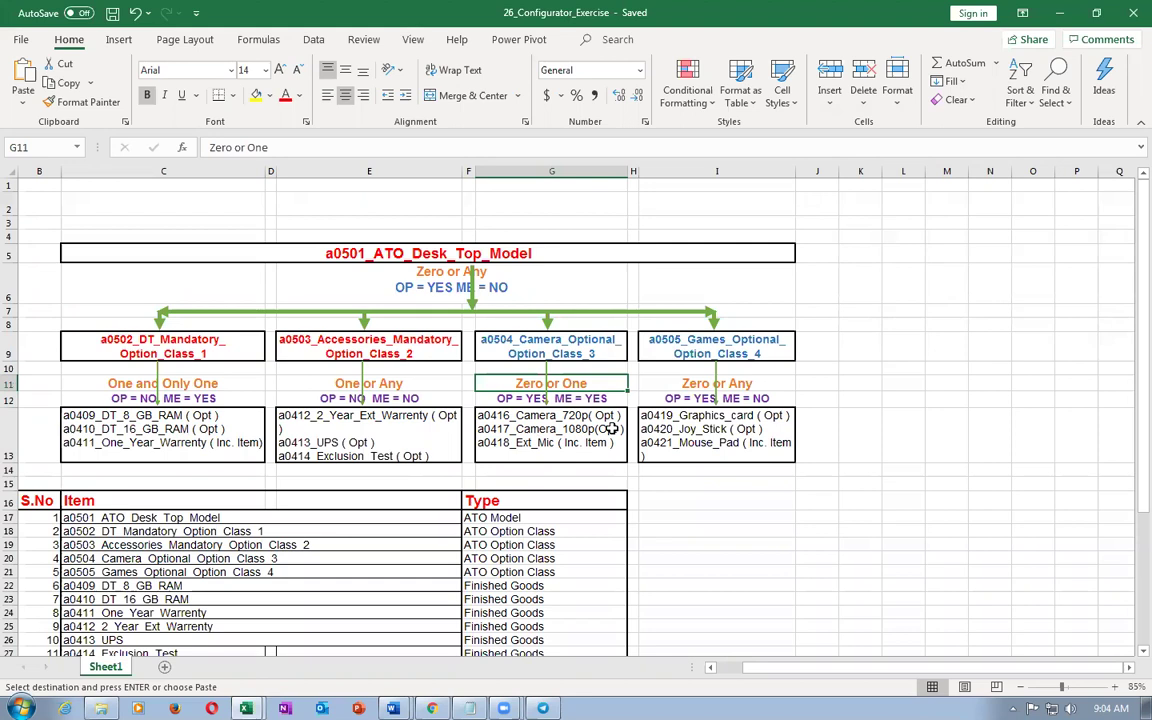
Check the selection rule of a0505_Games_Optional_Option_Class_4 and compare it with the rules of the other three option classes.
click(662, 340)
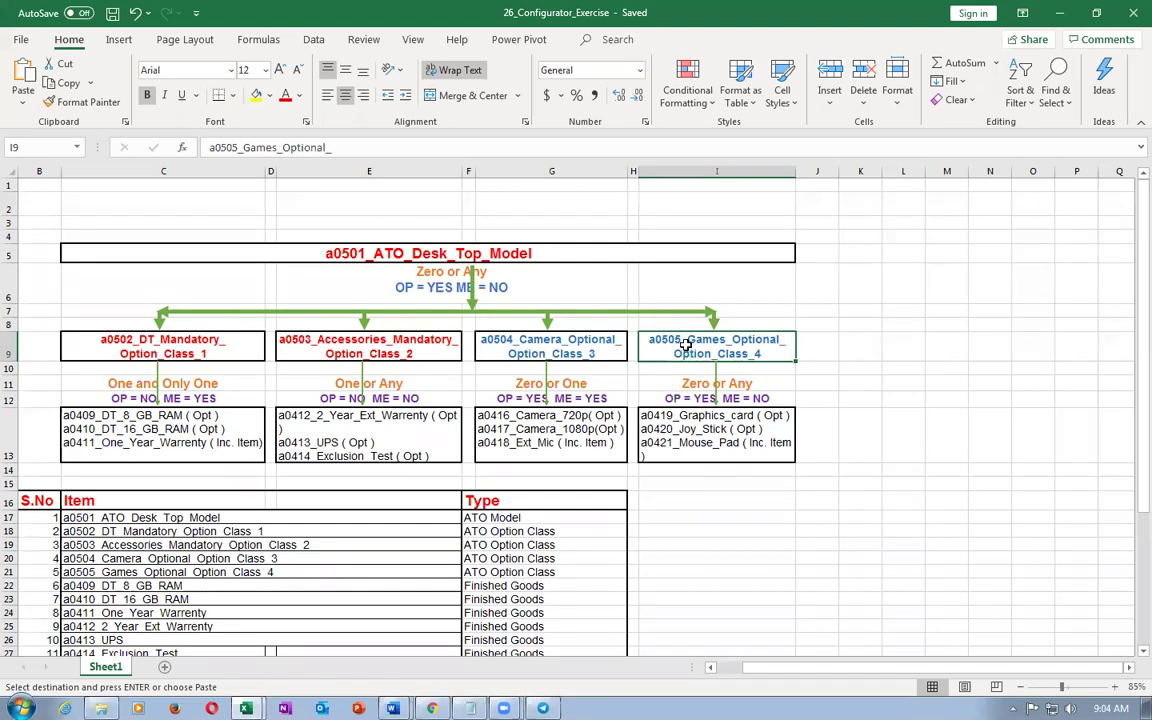
click(685, 385)
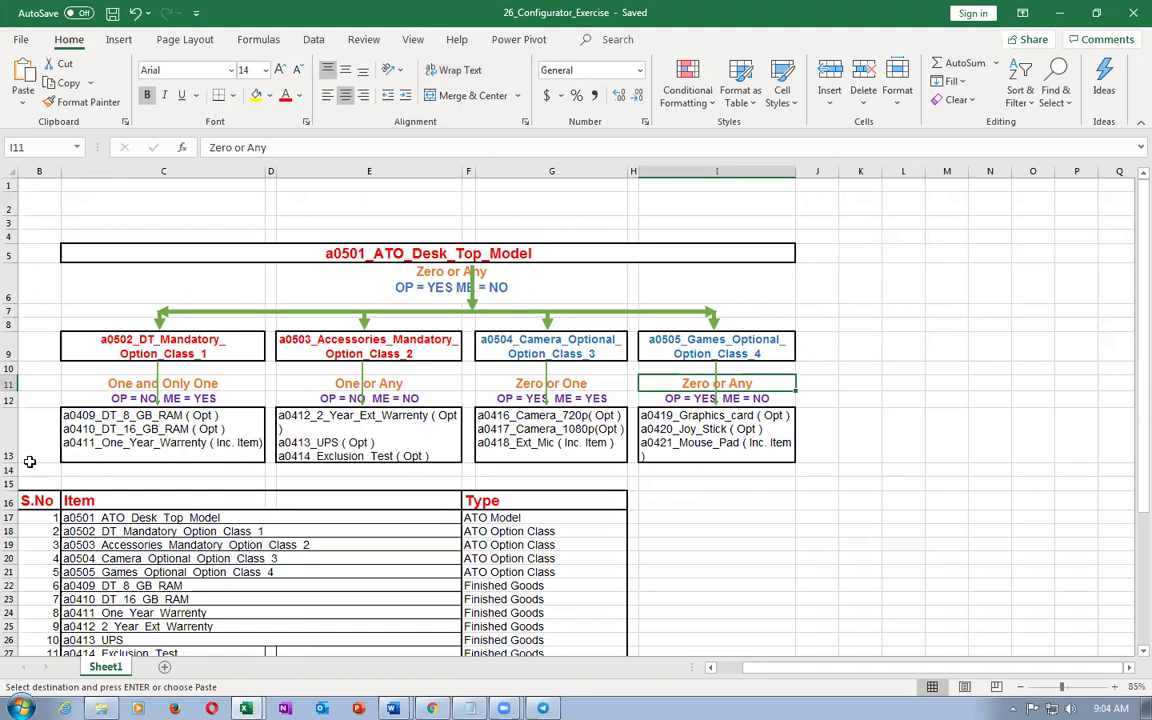
click(118, 388)
click(312, 385)
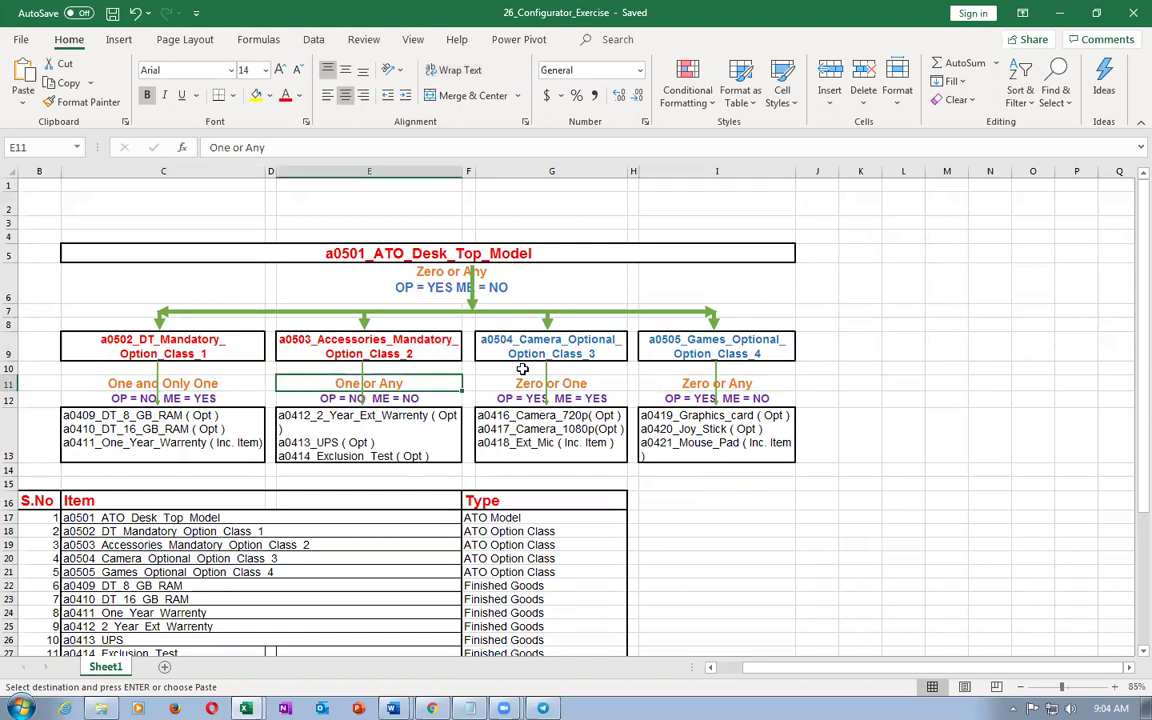
click(525, 383)
click(684, 384)
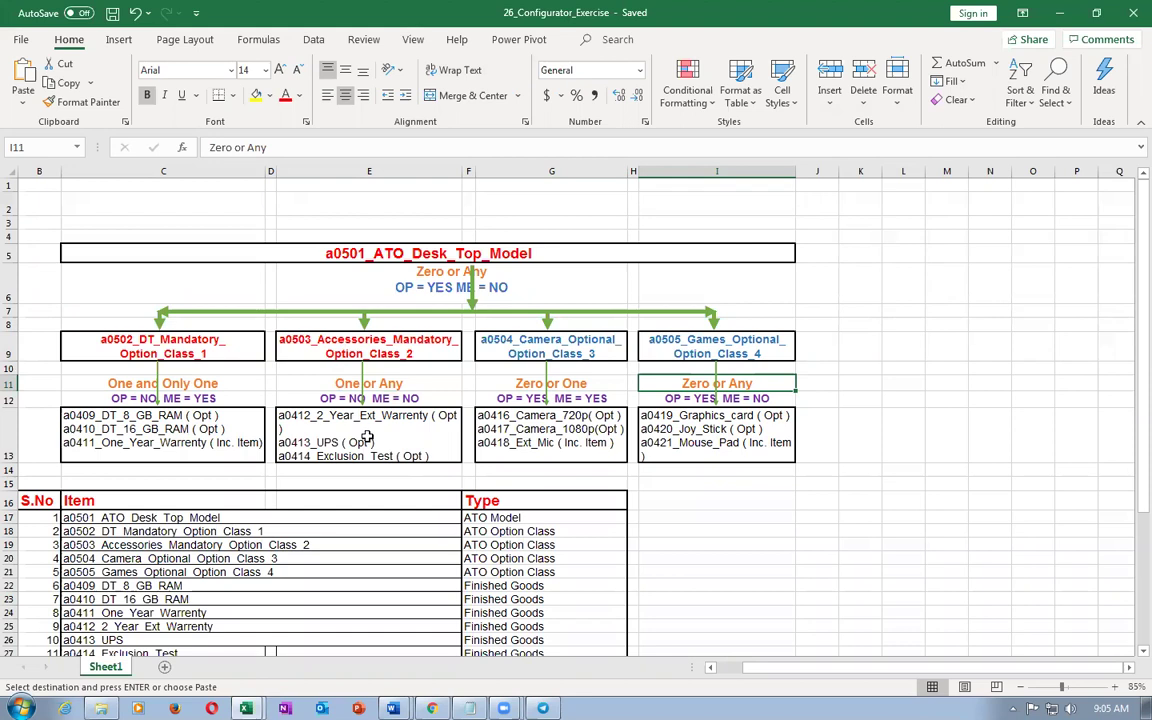
click(126, 382)
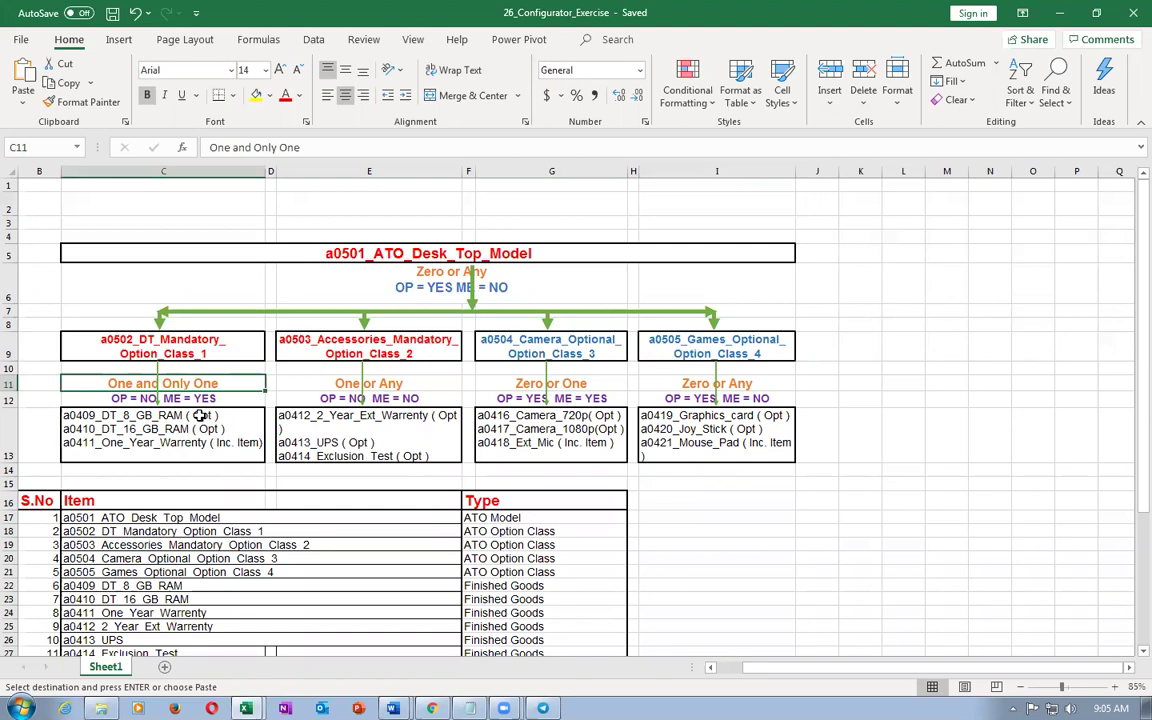
click(687, 382)
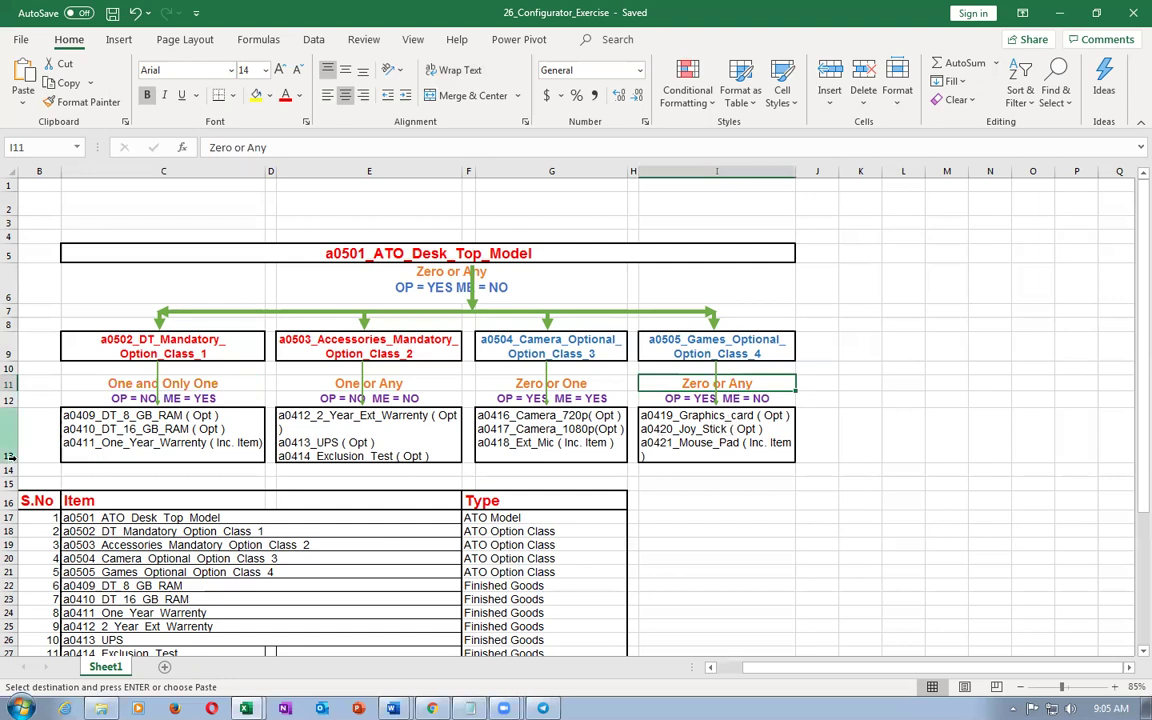
Compare the optional and included items listed under each of the four option classes in the workbook.
click(153, 447)
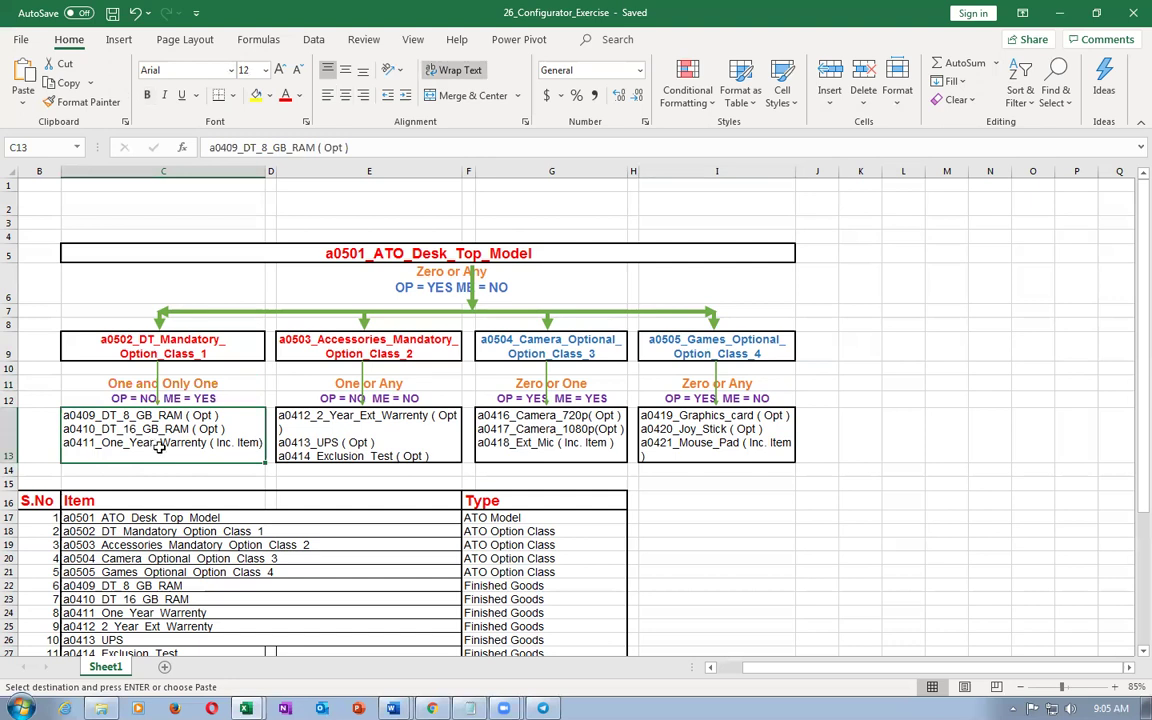
click(747, 431)
click(170, 432)
click(726, 442)
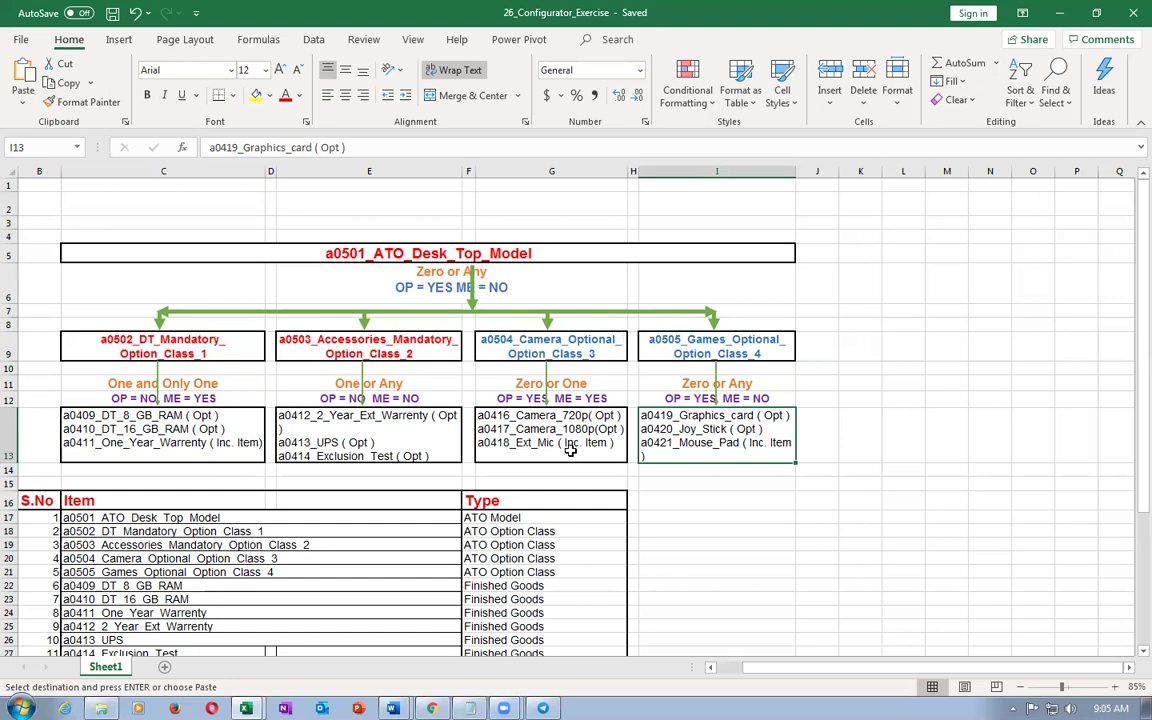
click(515, 411)
click(338, 412)
click(140, 447)
click(372, 434)
click(548, 435)
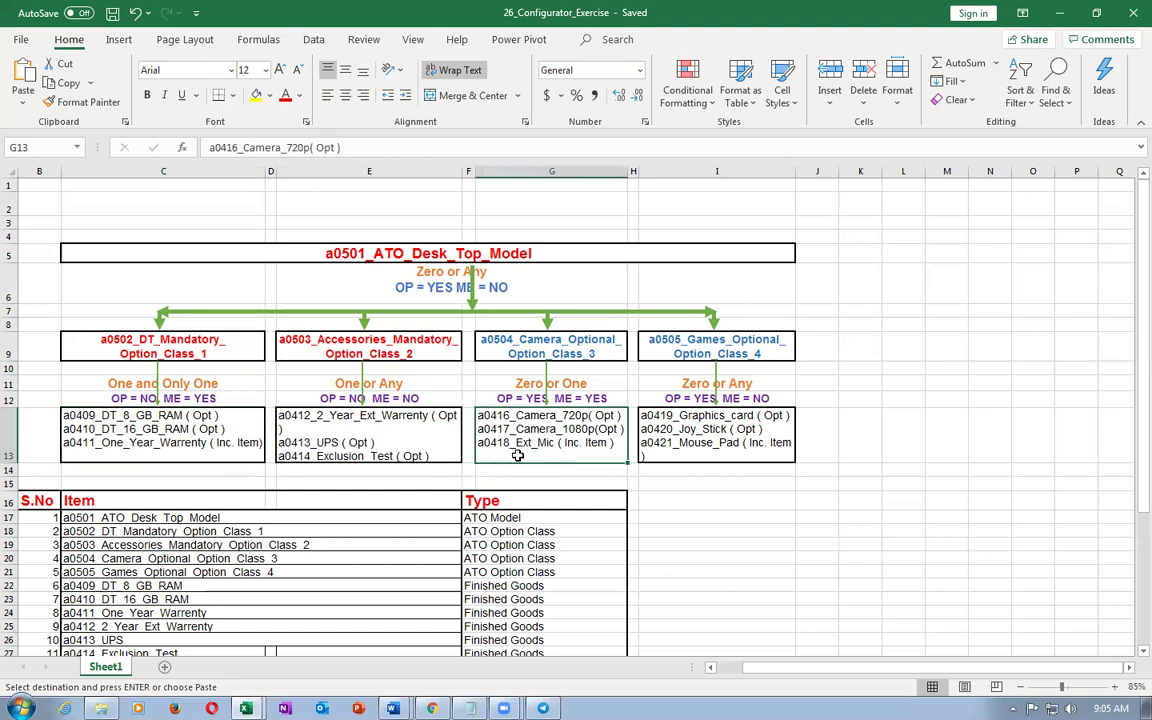
click(703, 437)
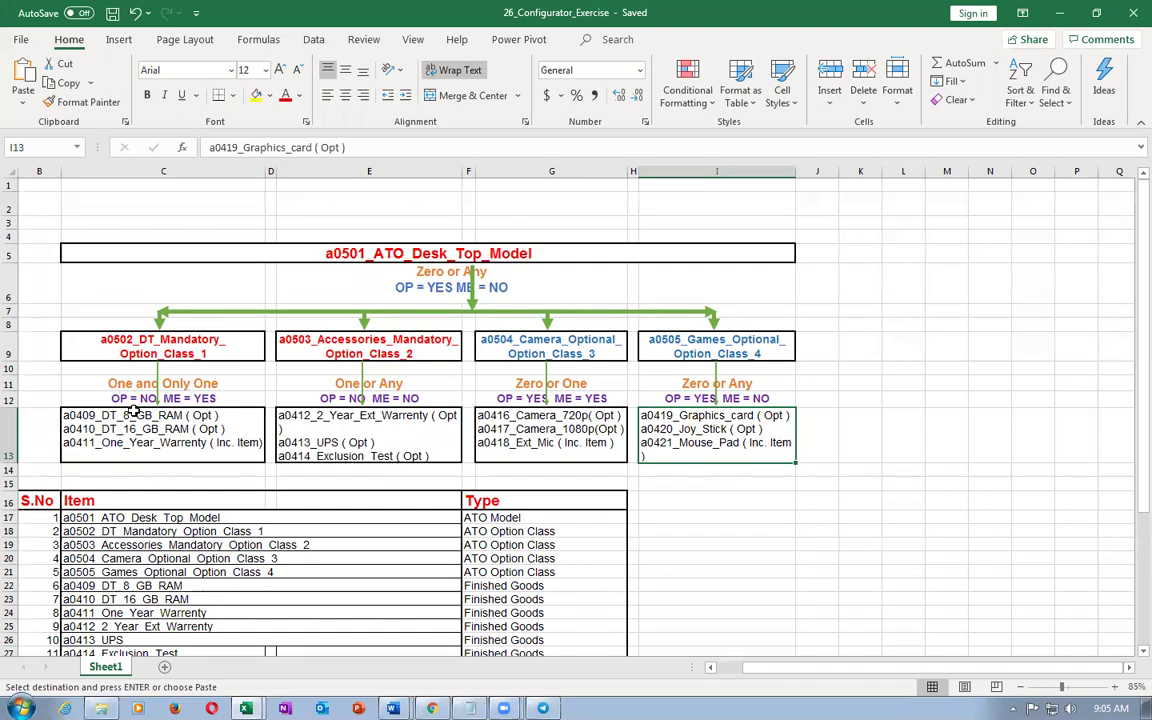
click(585, 437)
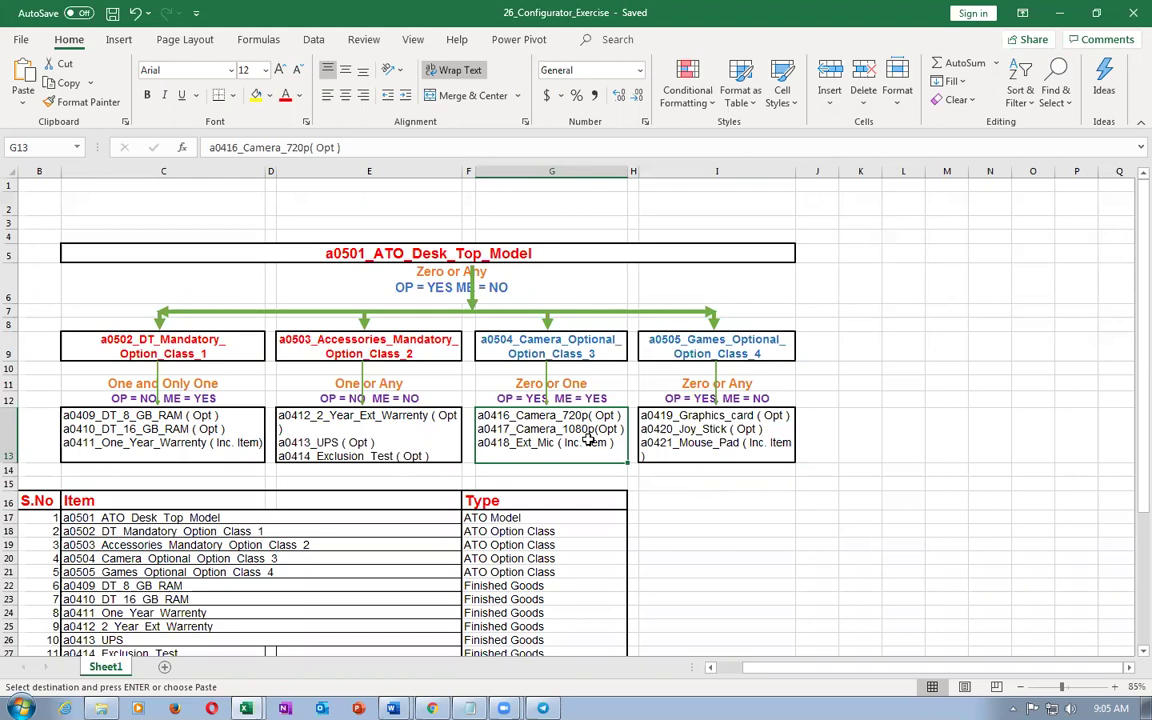
click(113, 446)
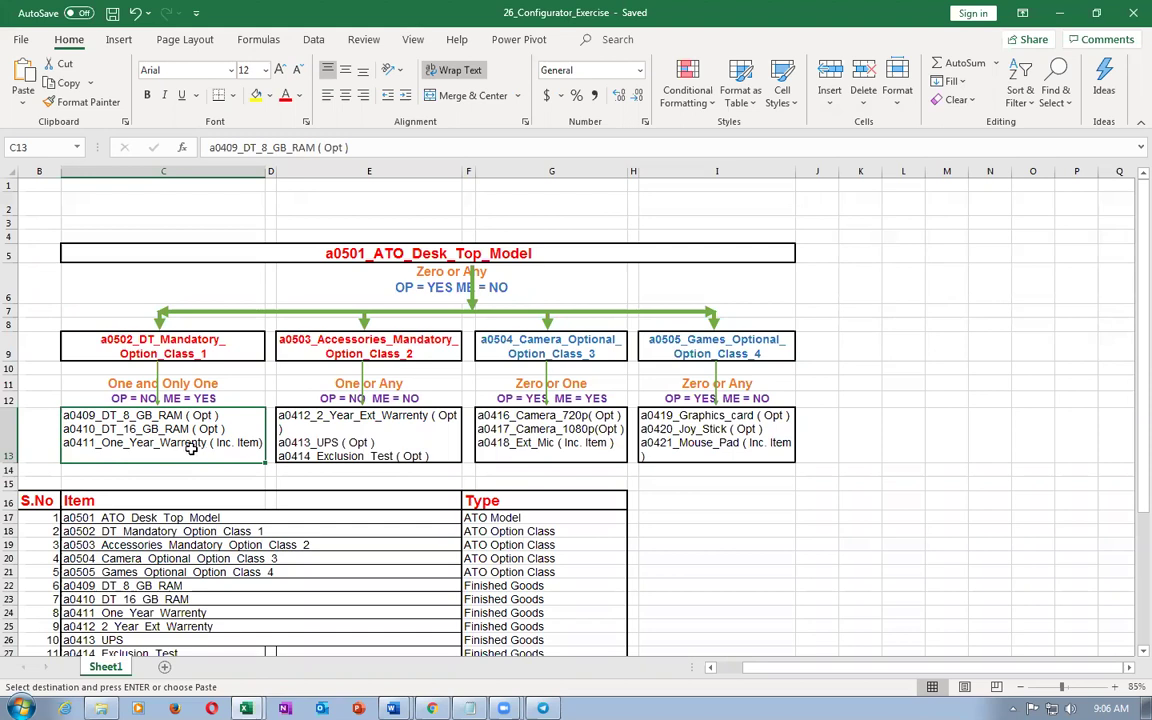
click(428, 424)
click(538, 427)
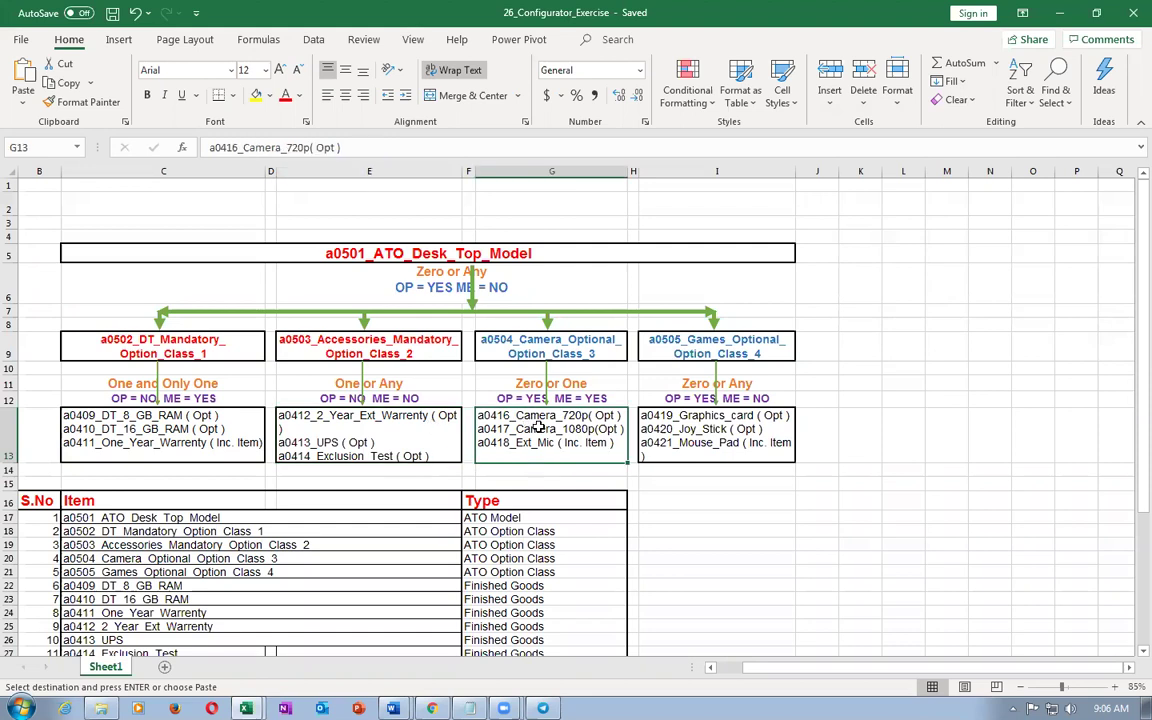
click(675, 428)
click(583, 431)
click(356, 424)
click(157, 428)
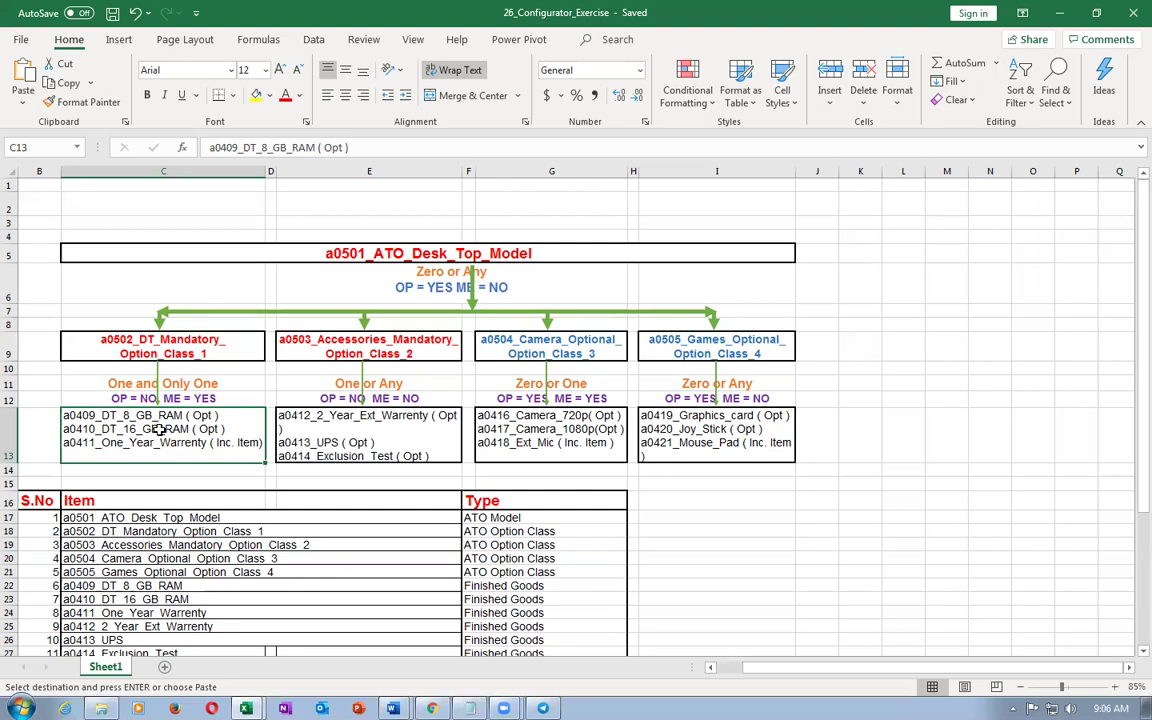
Compare the selection rules of the four option classes in the workbook, starting with a0502_DT_Mandatory_Option_Class_1.
key(Up)
key(Up)
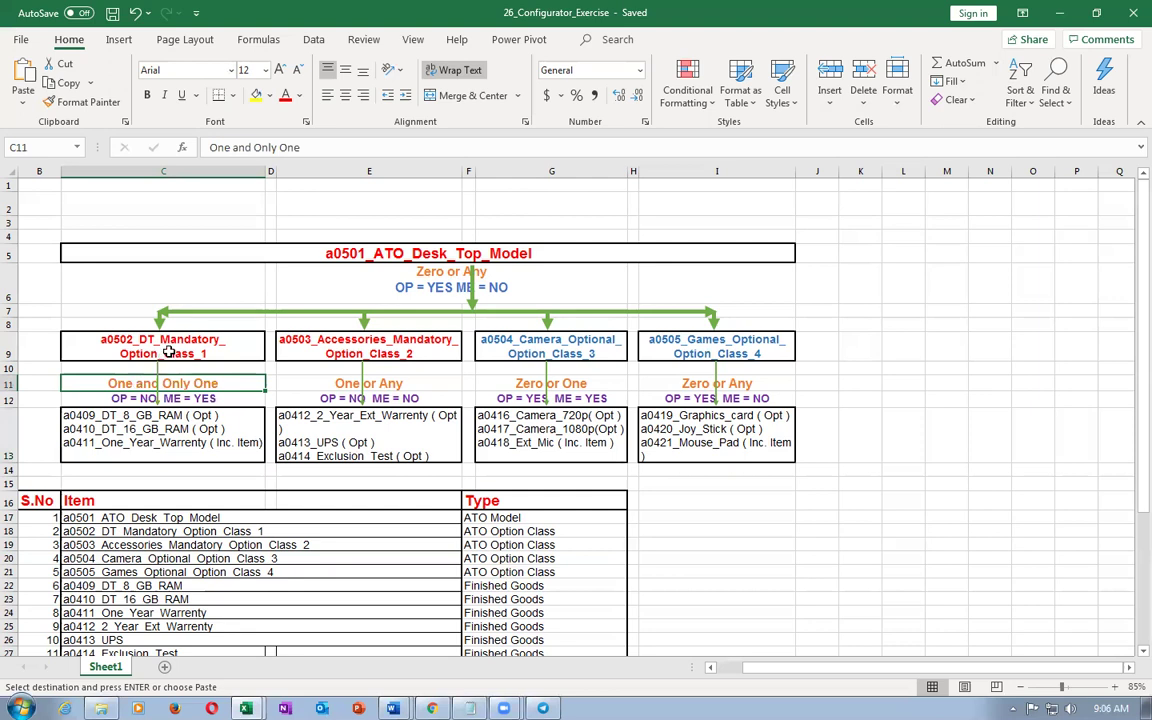
click(168, 349)
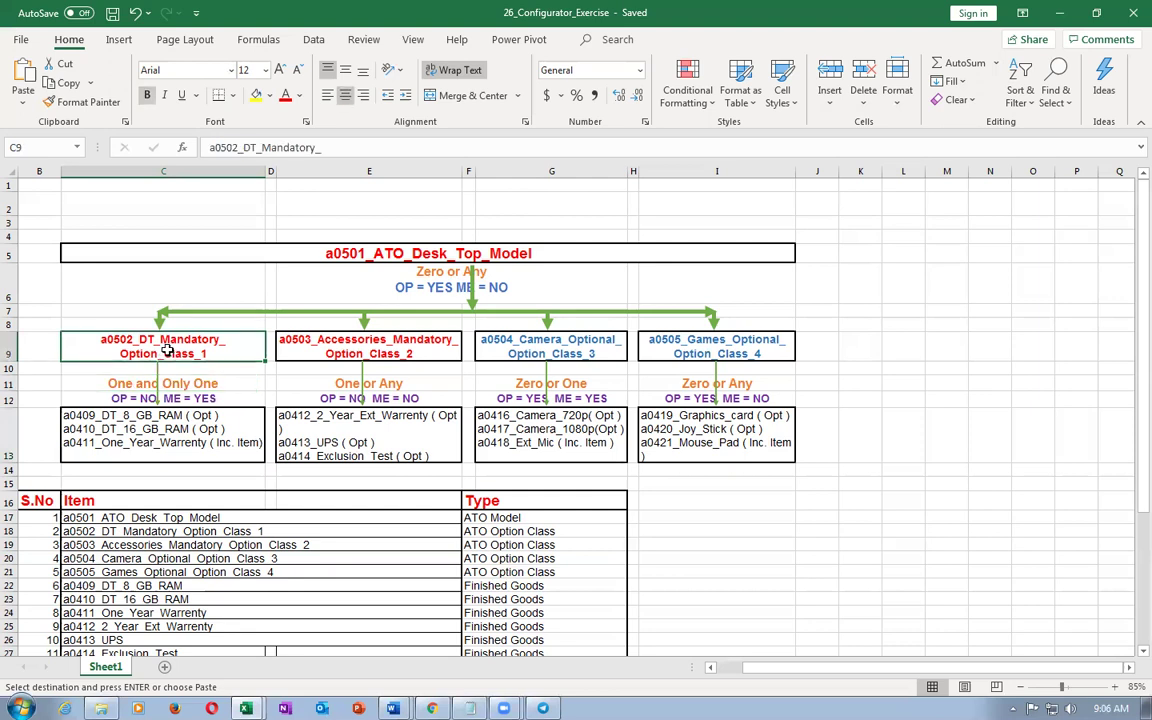
click(121, 381)
click(345, 383)
click(570, 388)
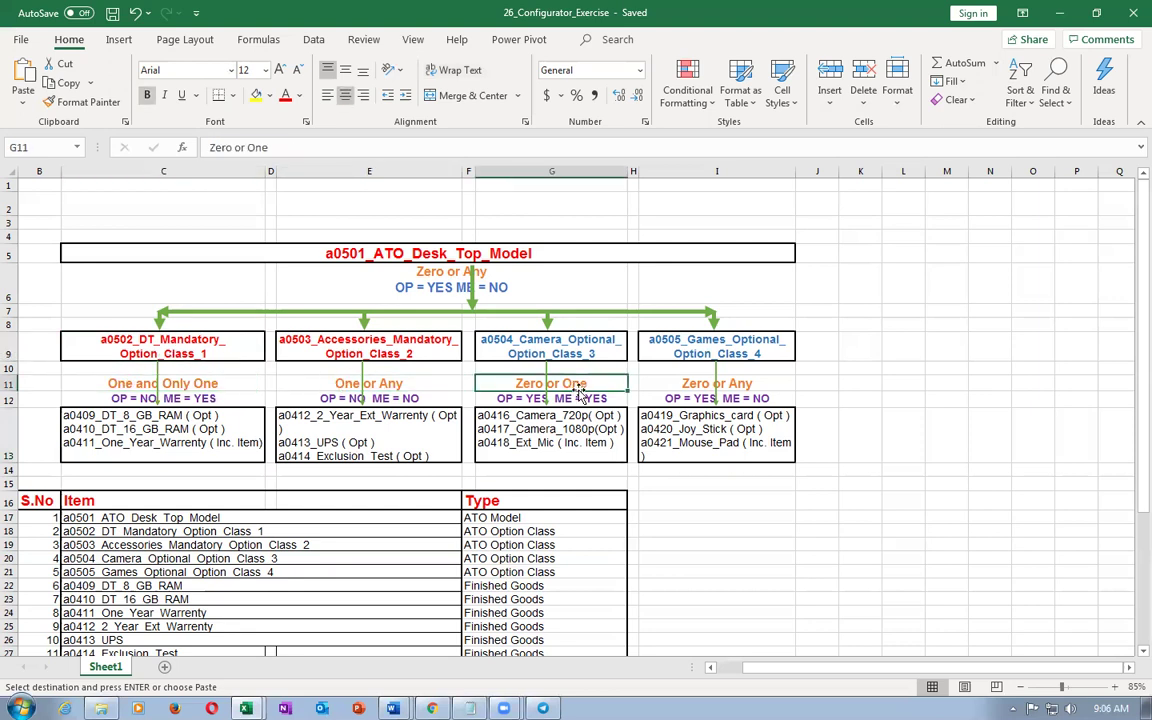
click(690, 384)
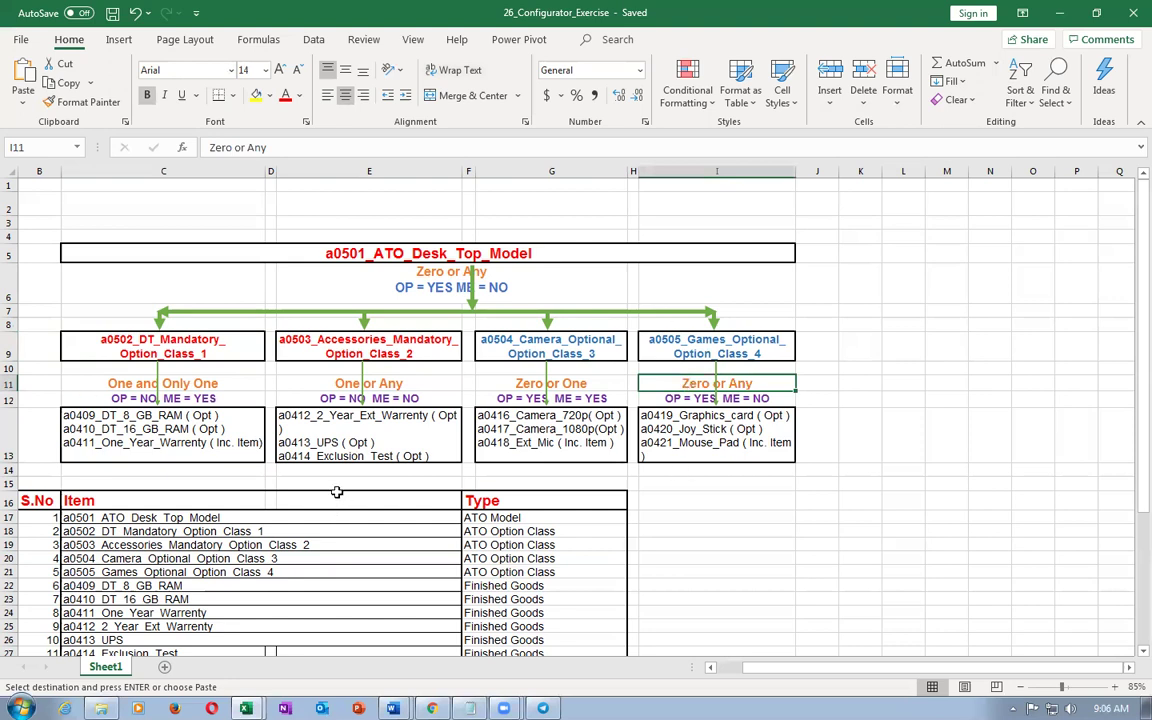
Compare the items listed under a0502_DT_Mandatory_Option_Class_1 and a0504_Camera_Optional_Option_Class_3, and locate their parent model a0501_ATO_Desk_Top_Model.
click(560, 437)
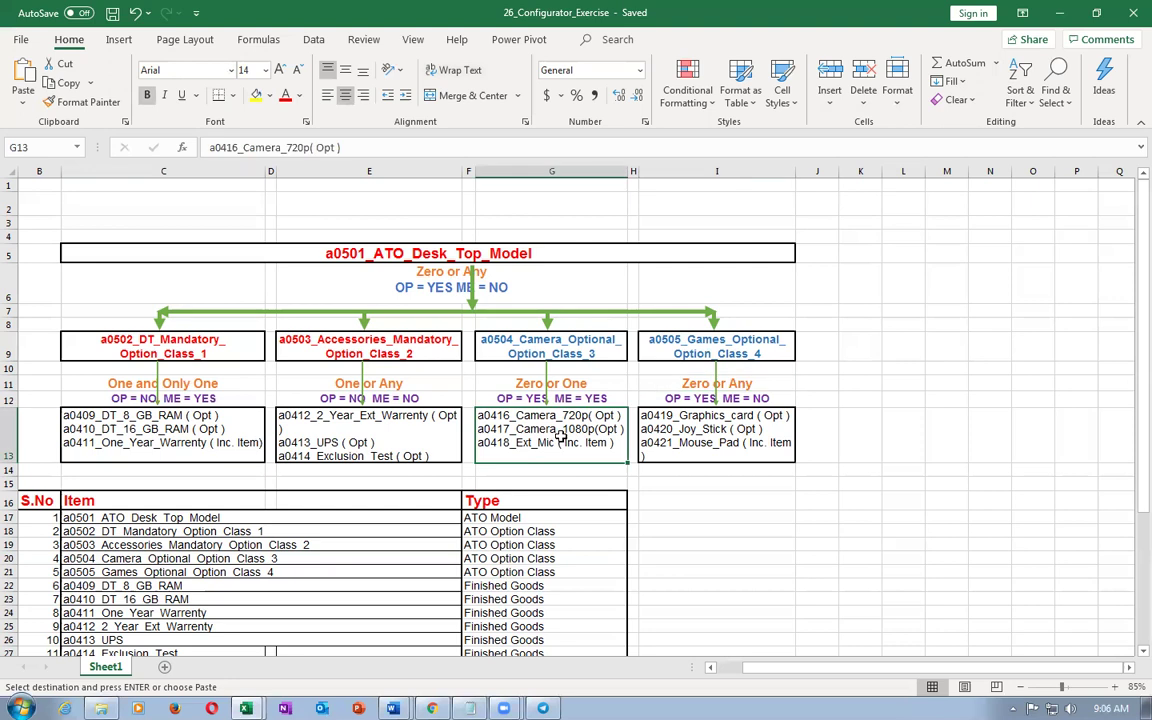
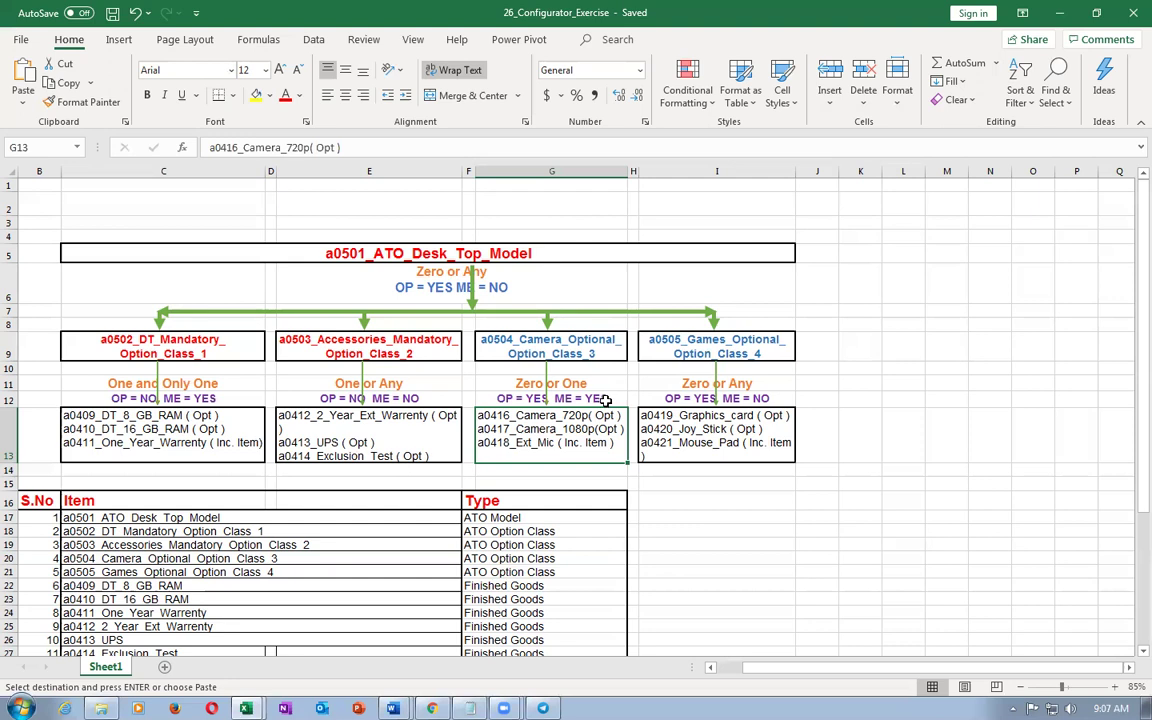
click(220, 430)
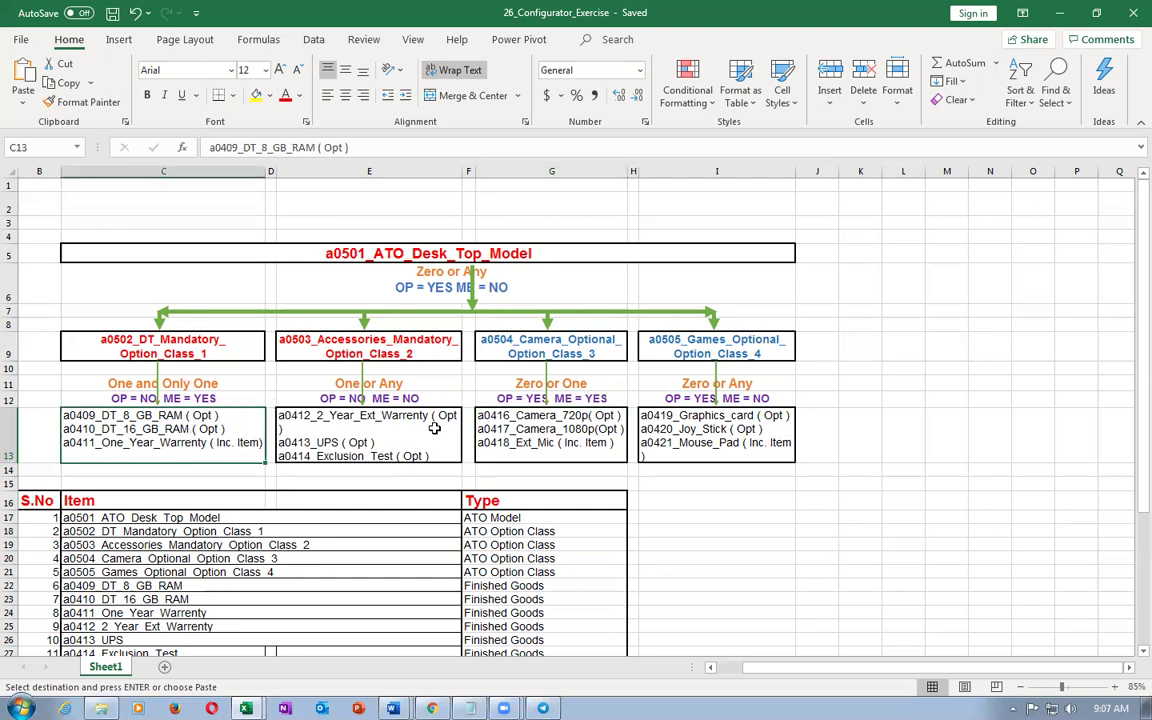
click(556, 421)
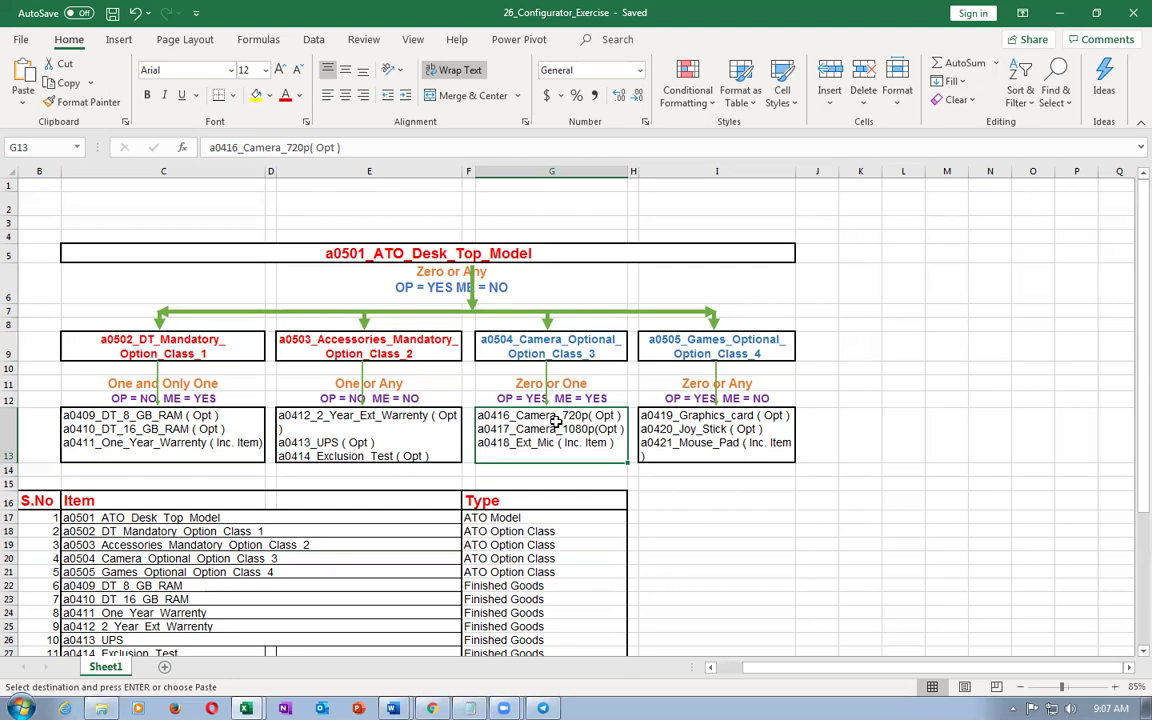
click(226, 432)
click(530, 441)
click(388, 254)
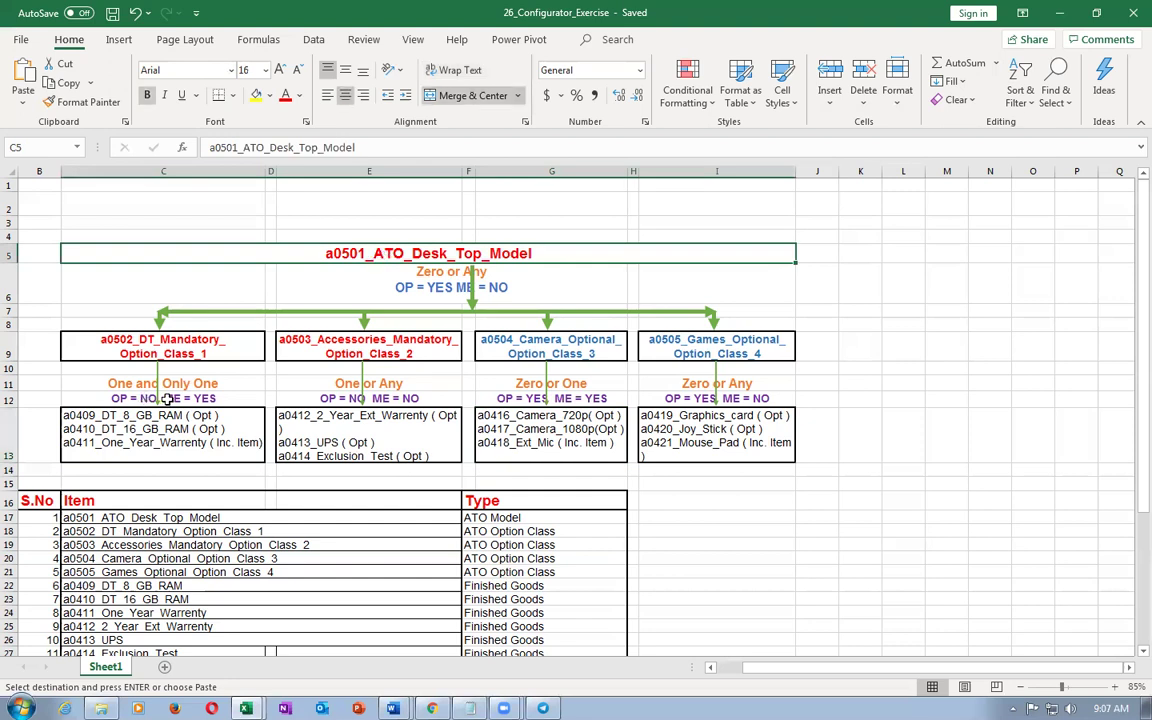
Switch to the browser, accept the a0502_DT_Mandatory_Option_Class_1 component settings, finish the structure edit, and save and close a0501_ATO_Desk_Top_Model.
key(alt+Tab)
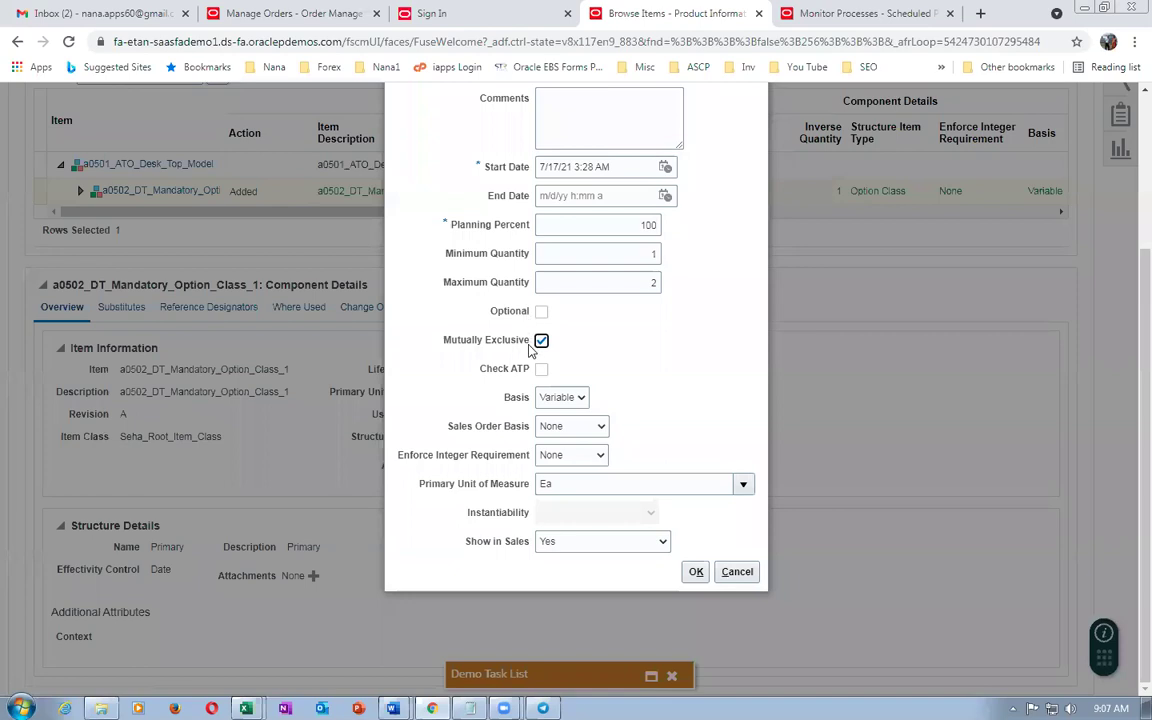
click(695, 572)
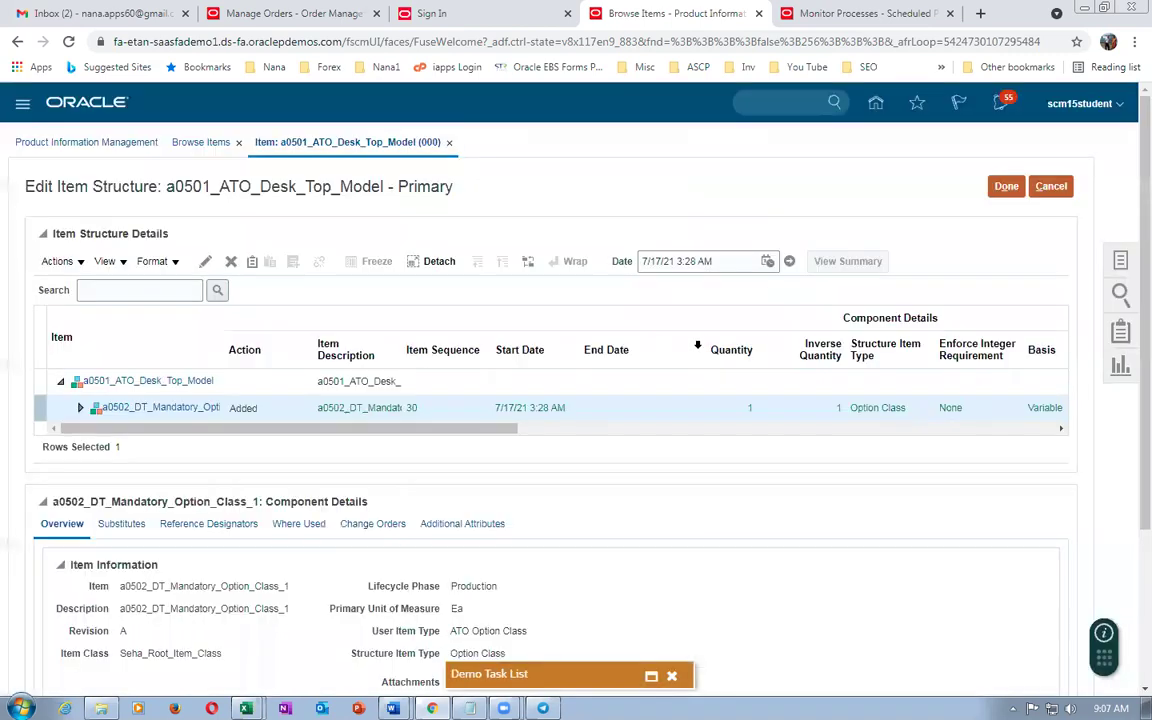
click(1005, 188)
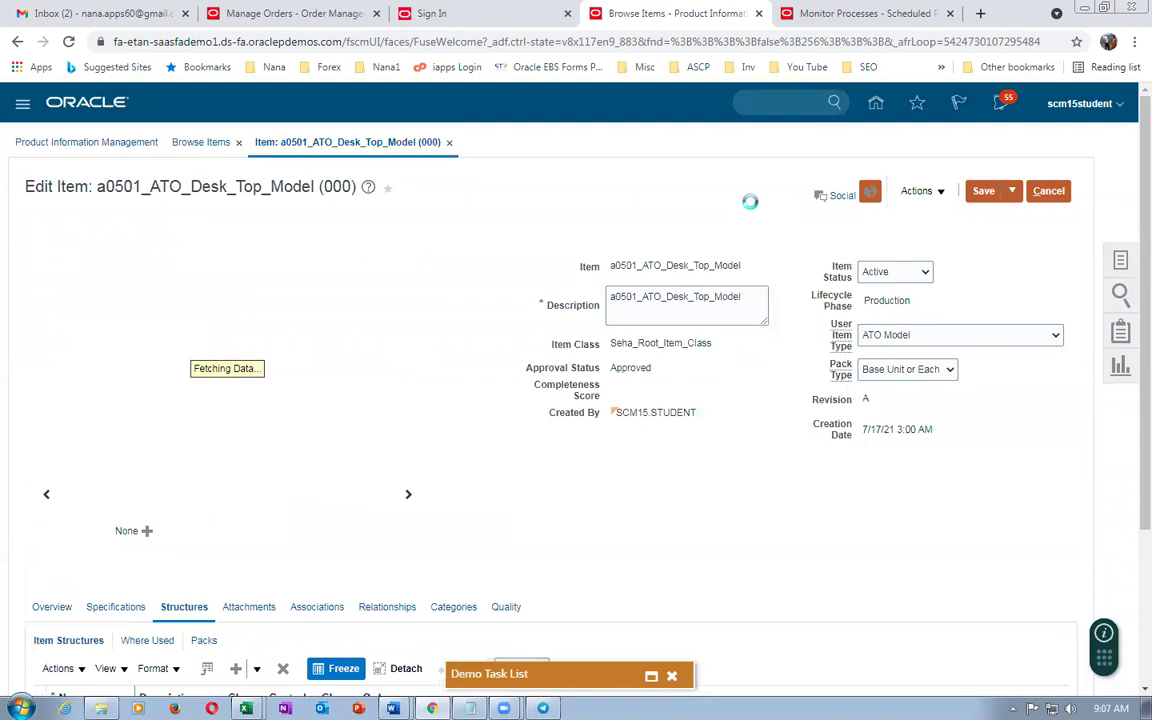
click(1012, 191)
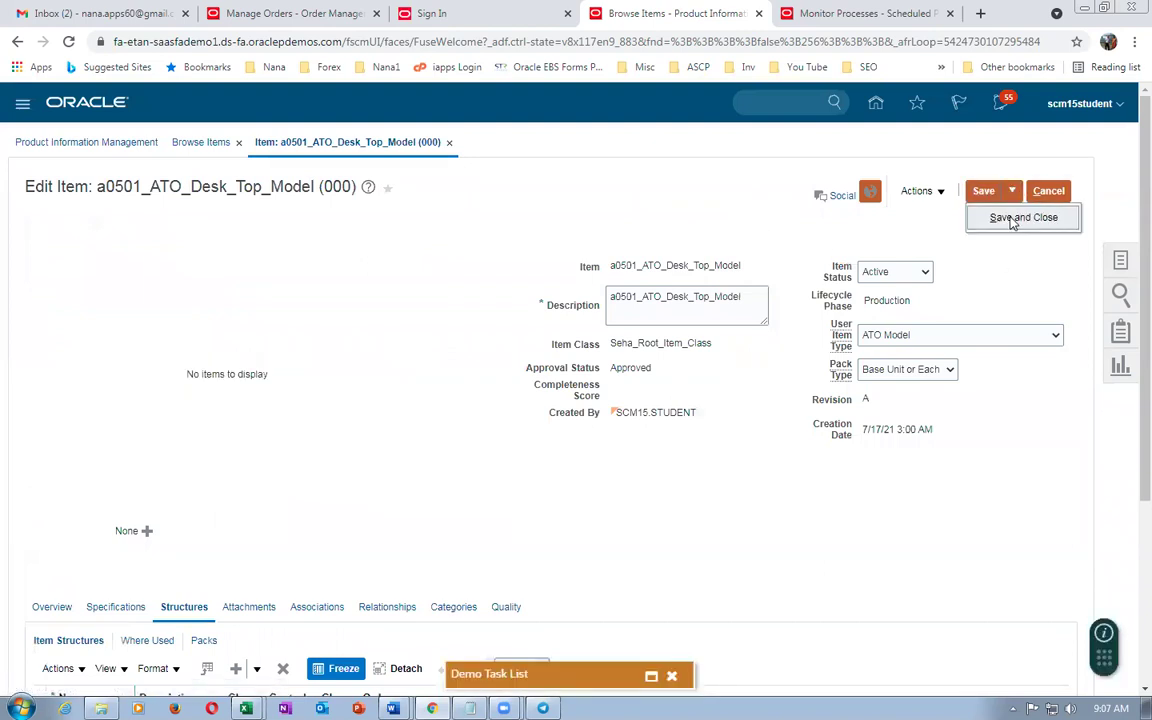
click(1012, 219)
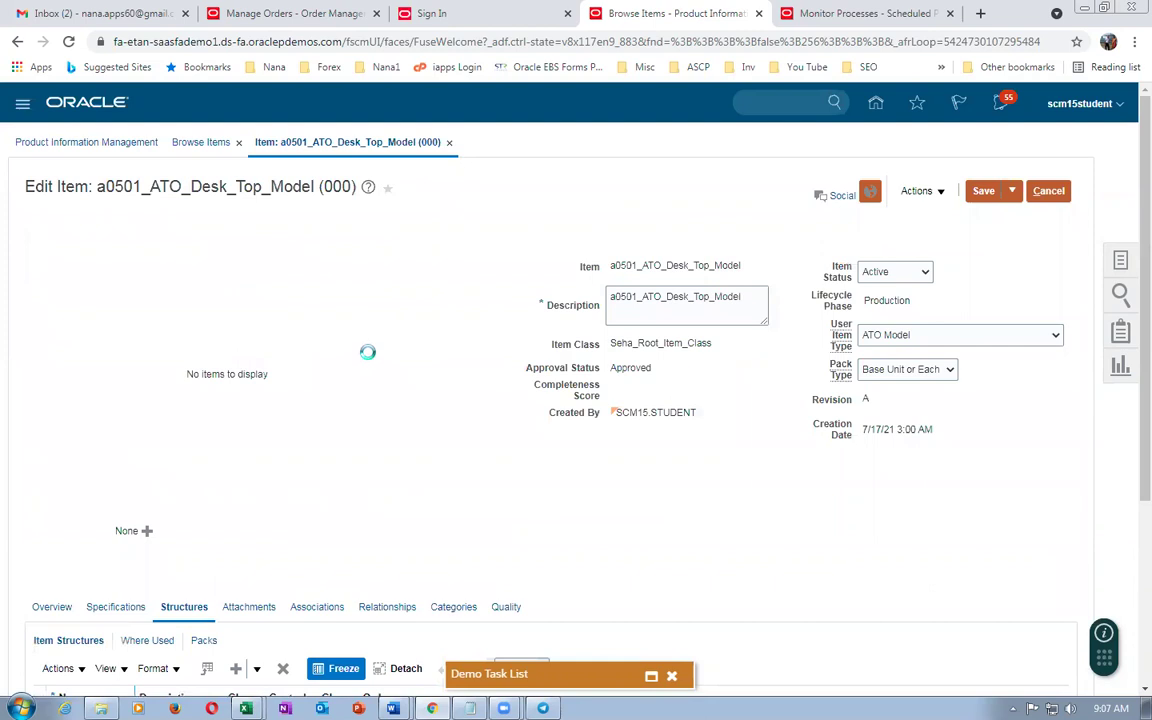
Go back to the Excel workbook and review the four option classes that belong under a0501_ATO_Desk_Top_Model.
key(alt+Tab)
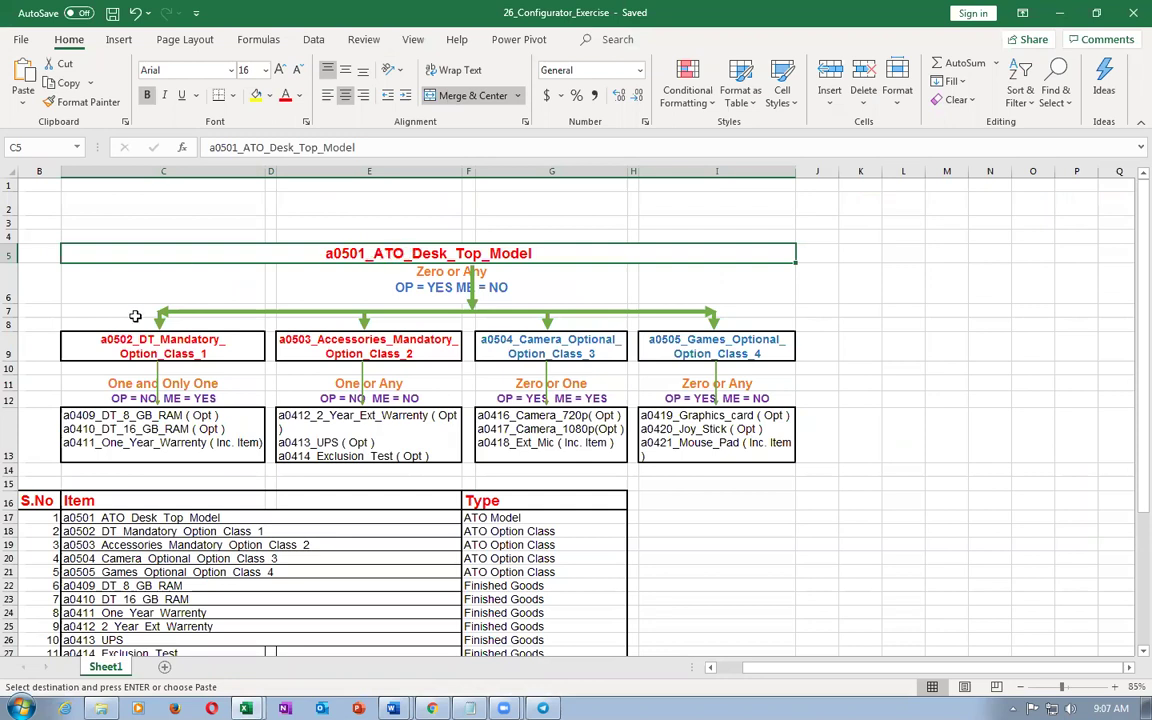
click(118, 345)
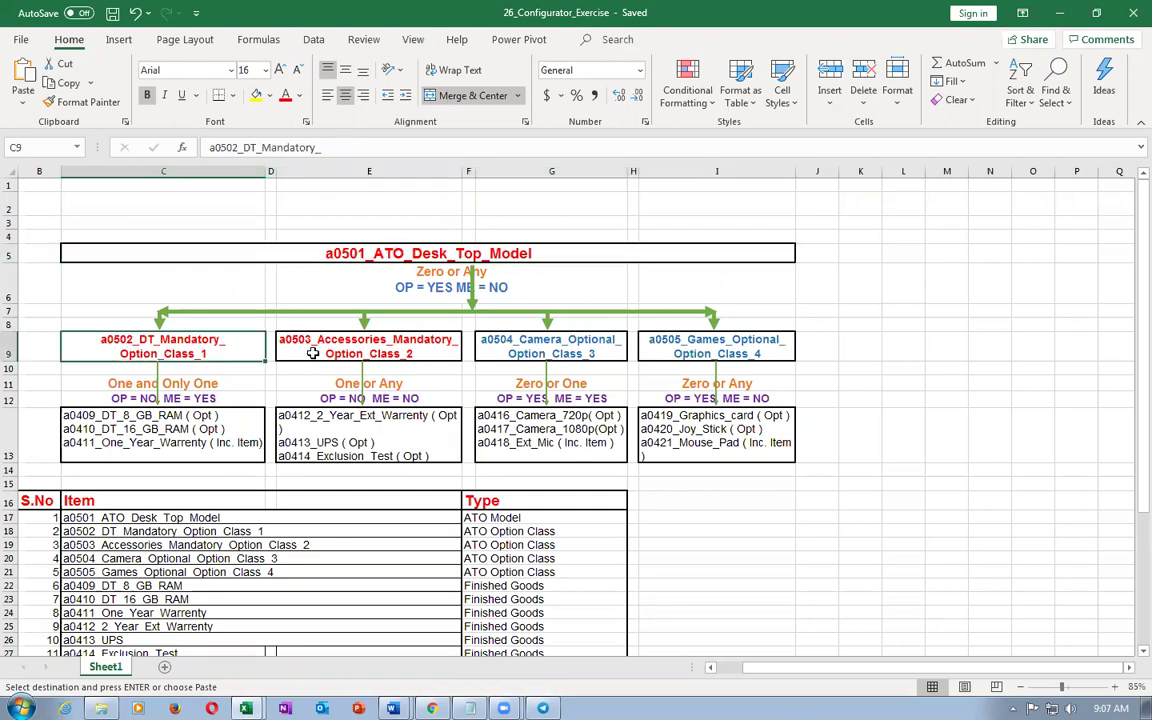
click(385, 345)
click(540, 353)
click(720, 356)
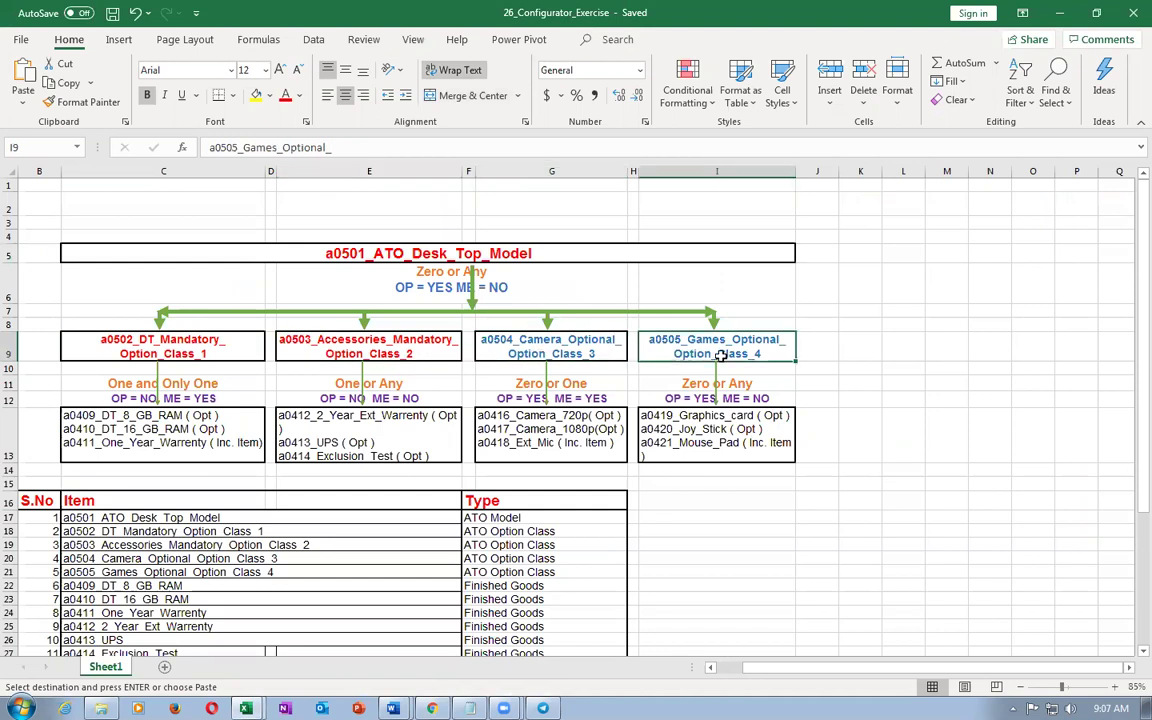
click(418, 253)
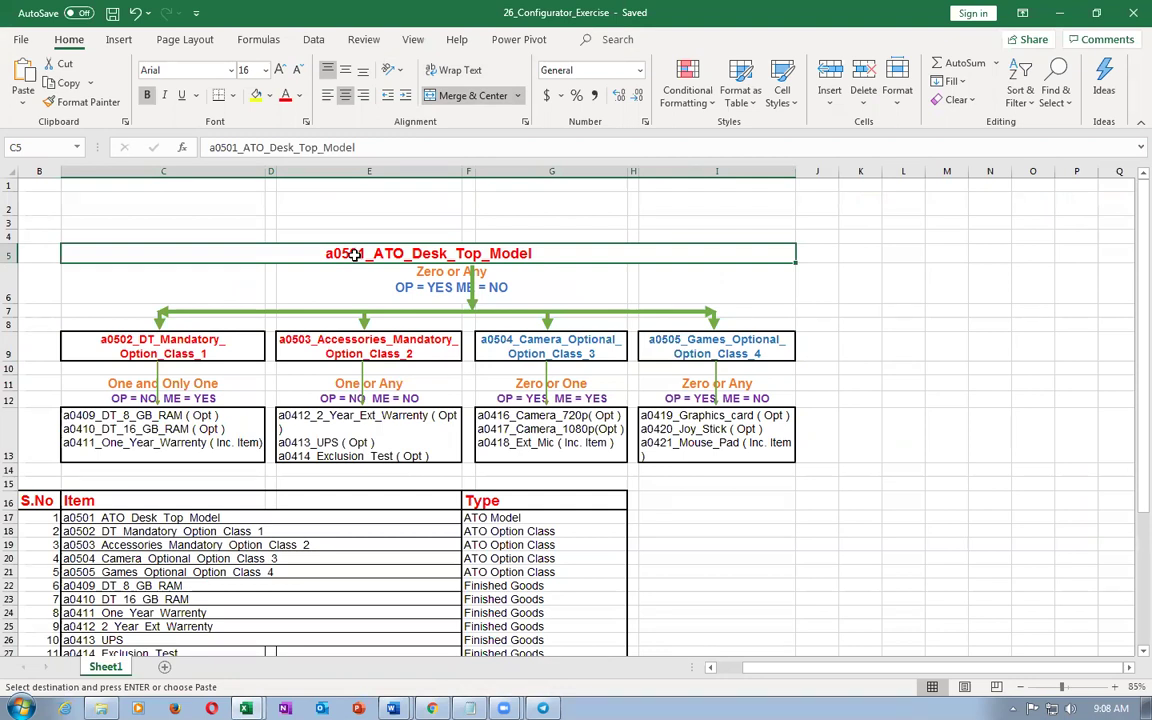
In the browser, dismiss the welcome tour, rerun the a0501 item search and open the structures of a0501_ATO_Desk_Top_Model in organization 001.
key(alt+Tab)
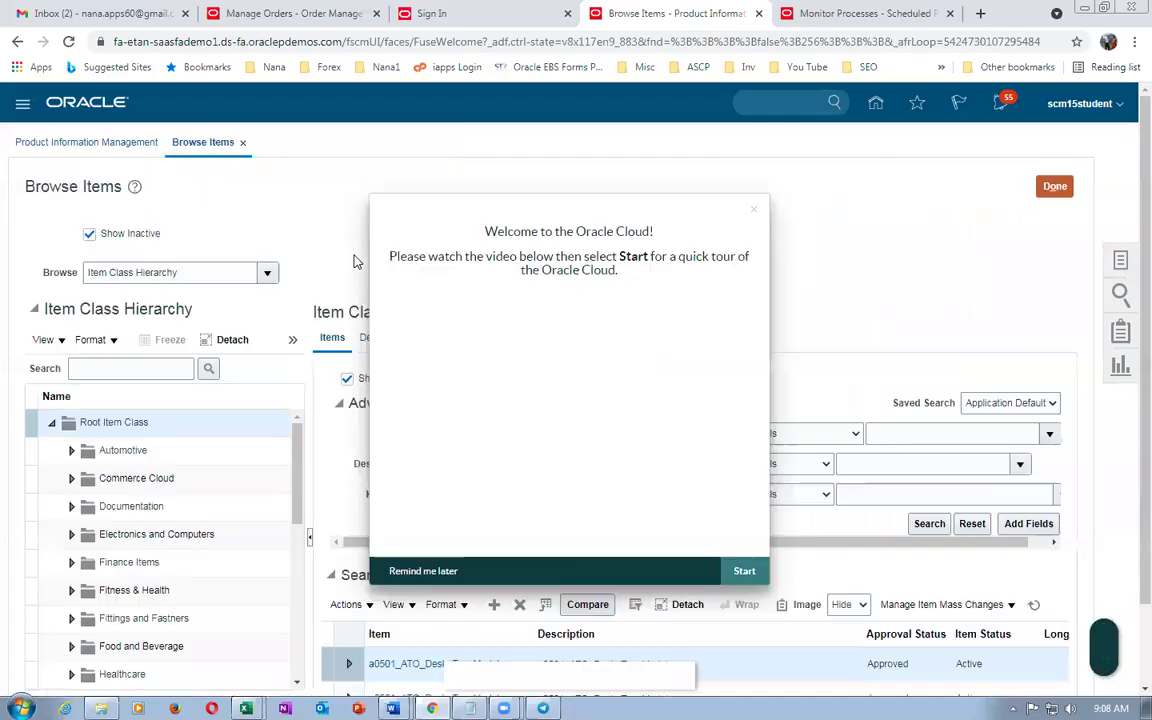
click(422, 571)
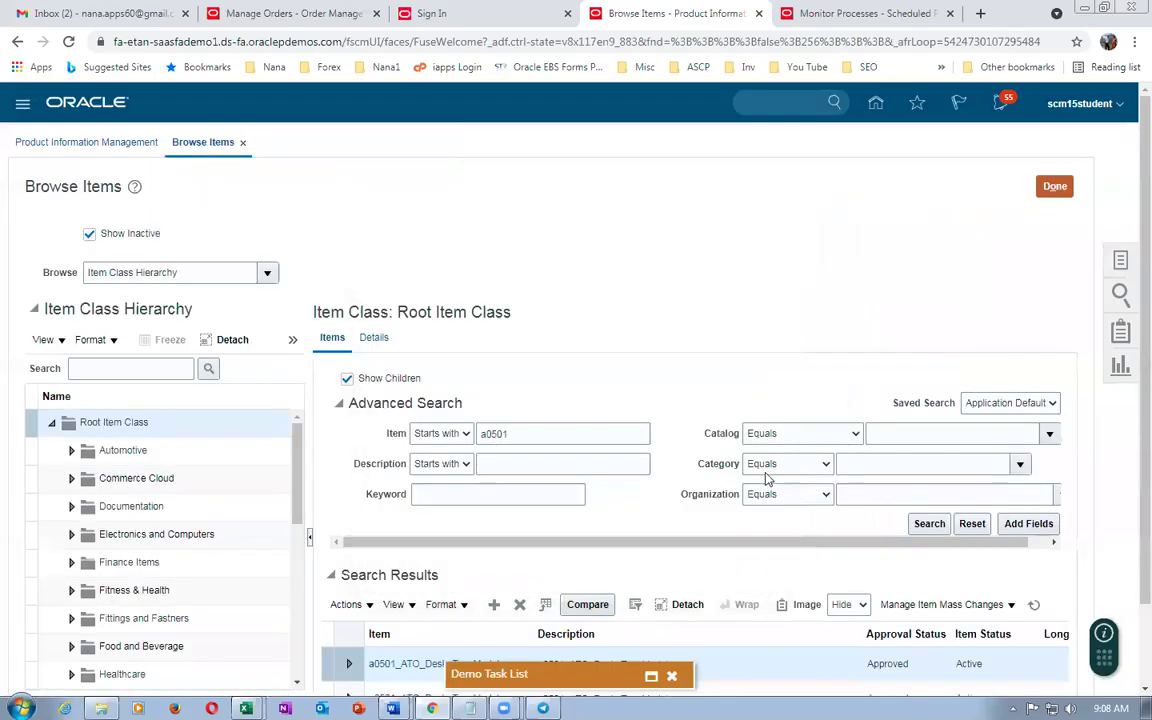
click(929, 525)
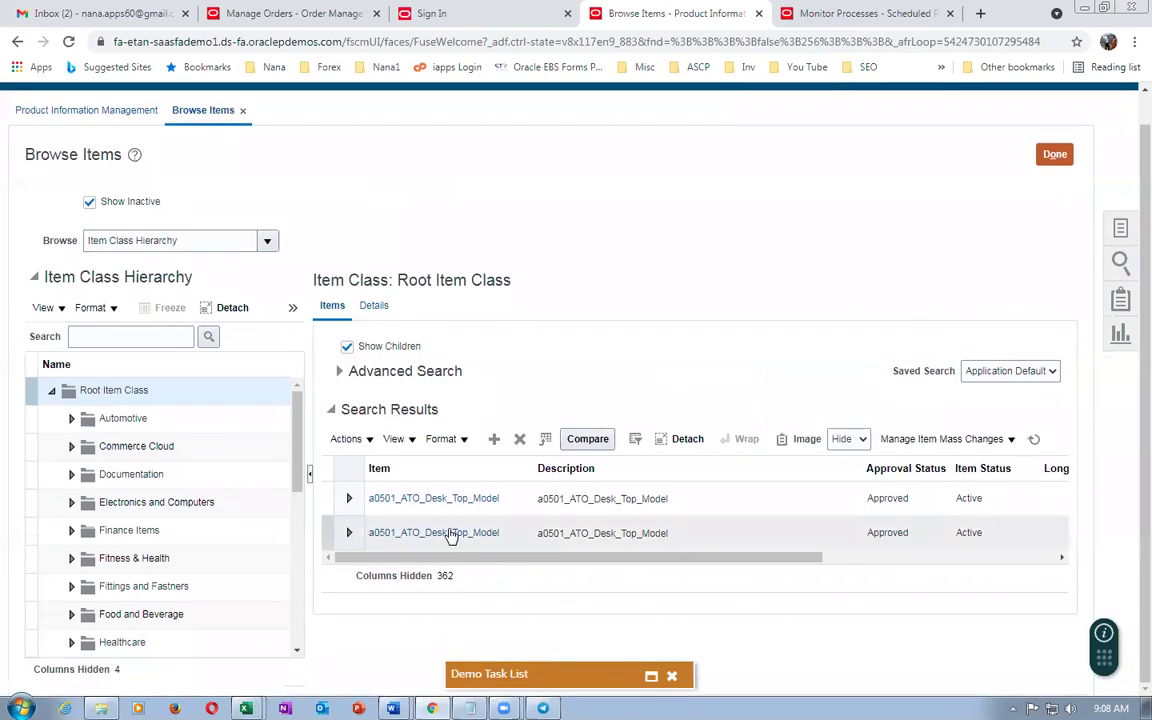
click(450, 533)
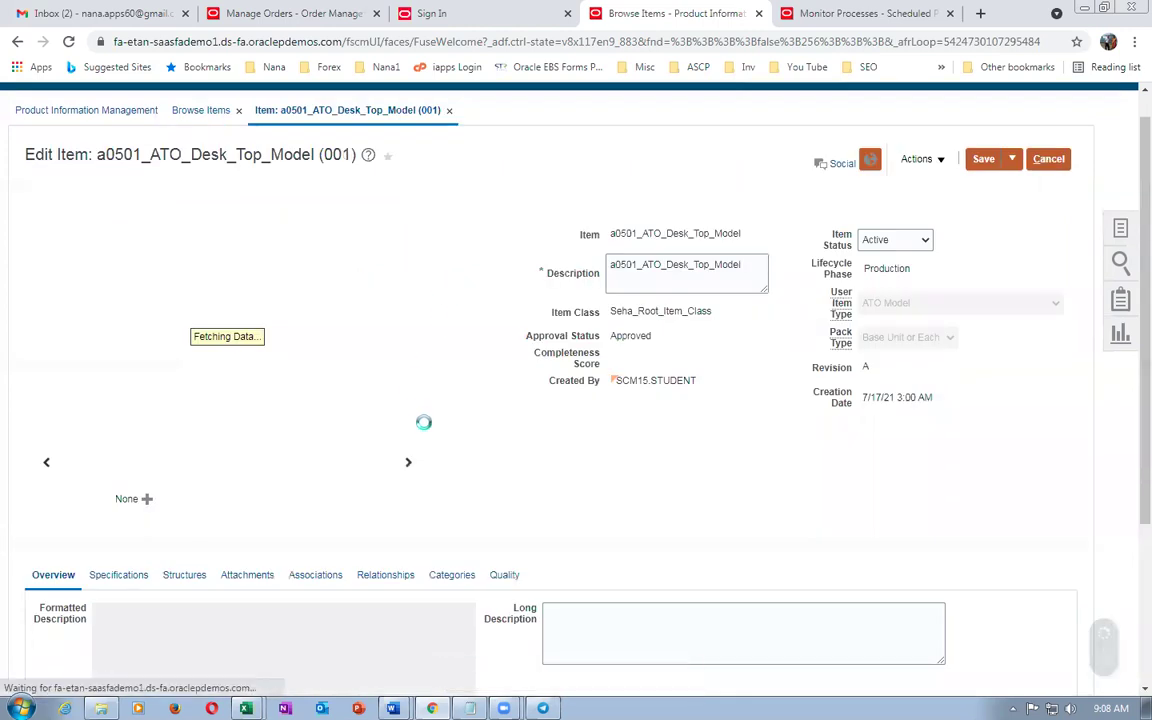
click(196, 578)
scroll(213, 532, down, 1)
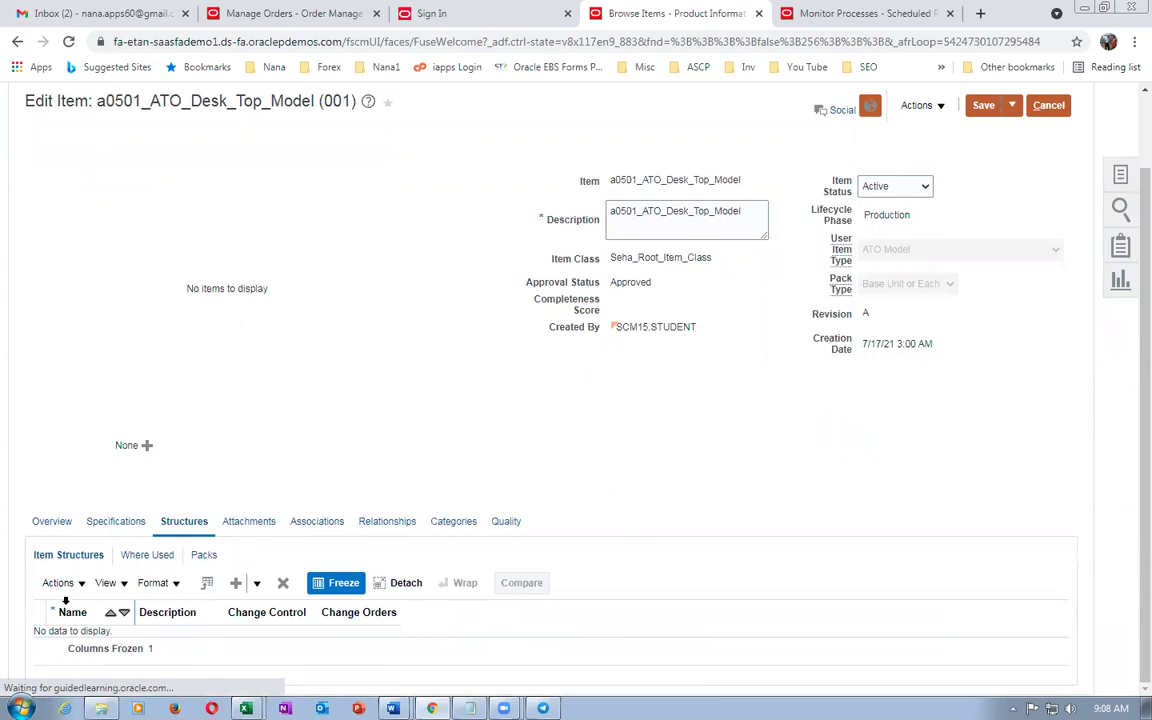
Create the item structure from common, using the Operations organization, item a0501_ATO_Desk_Top_Model and its Primary structure at first level.
click(60, 583)
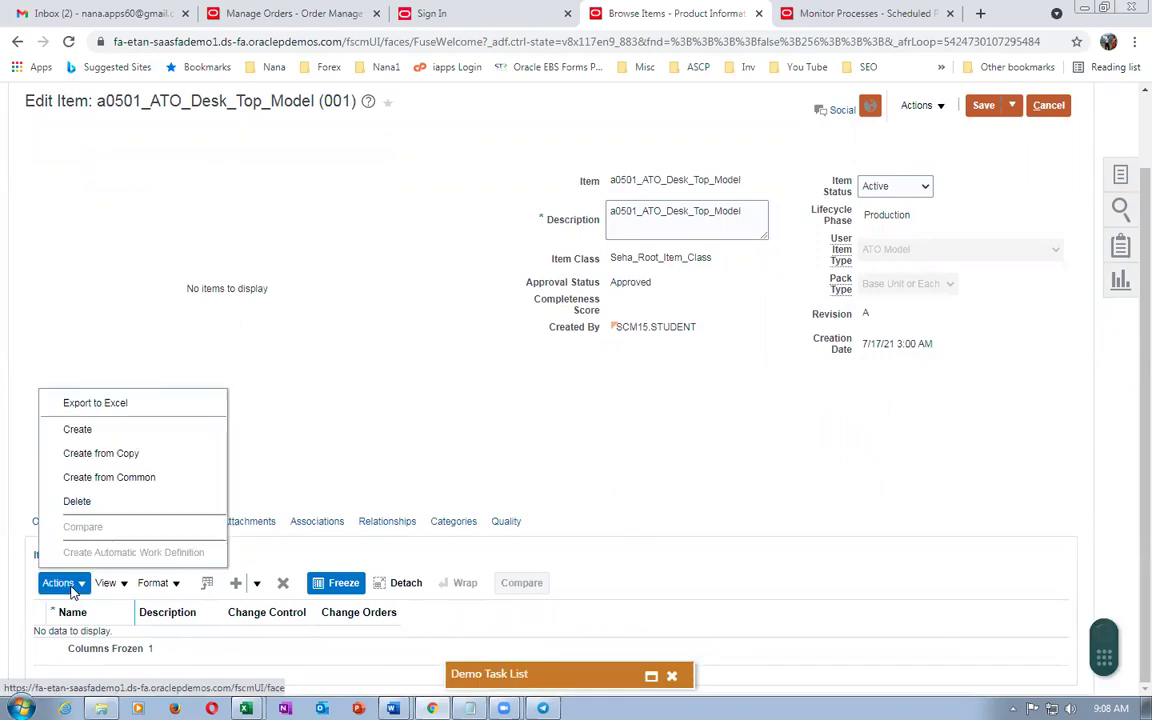
click(89, 478)
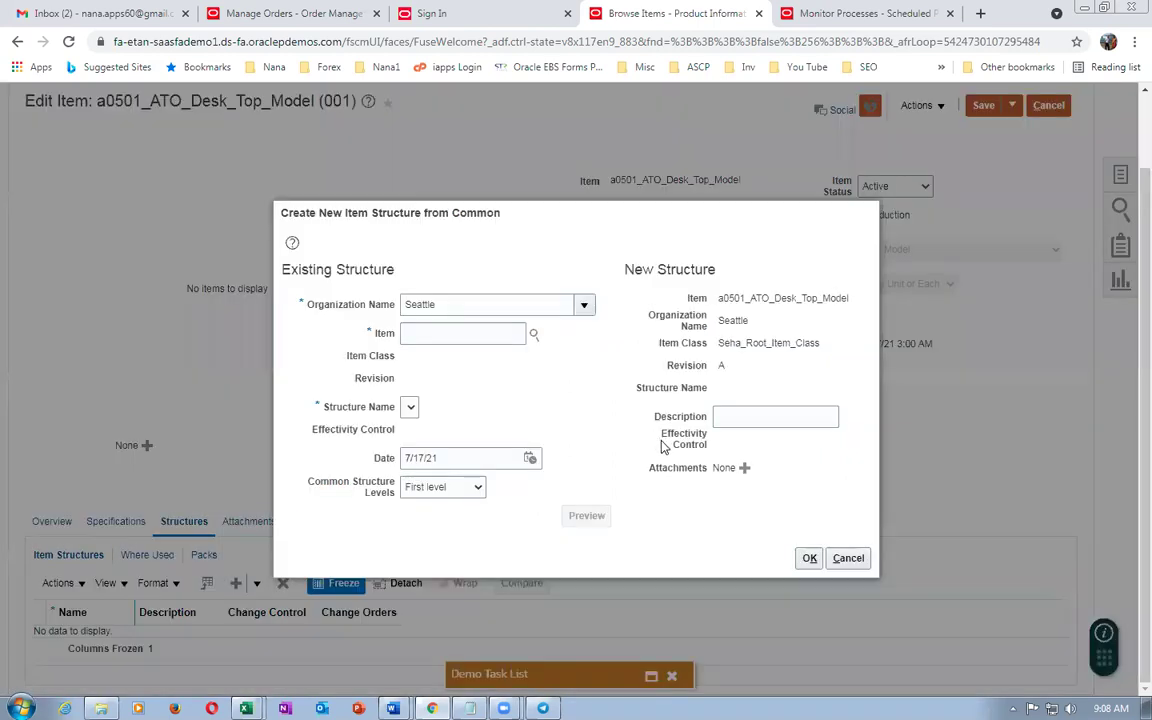
text(Operations)
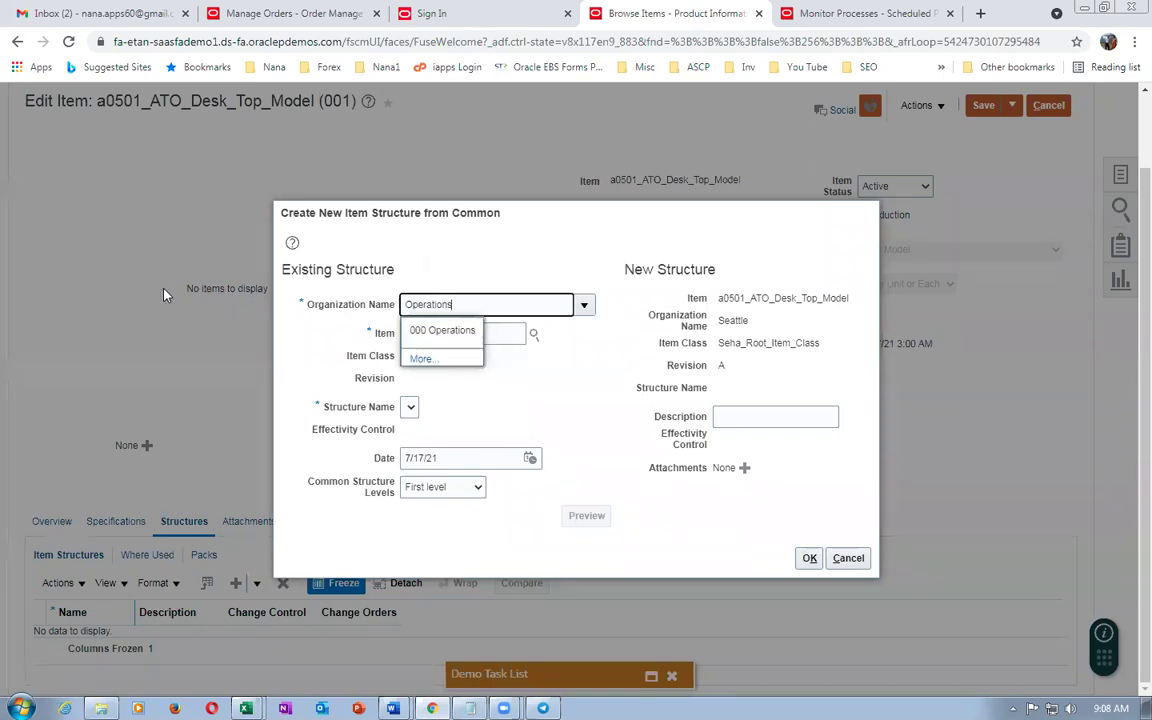
click(415, 330)
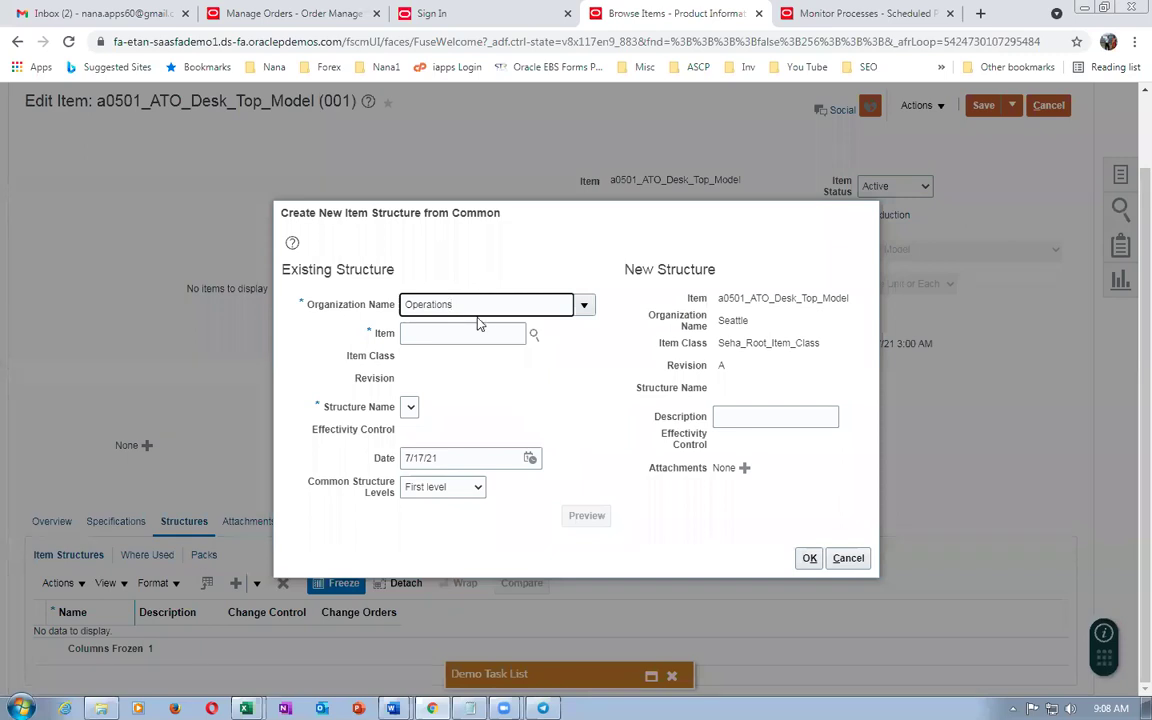
click(435, 334)
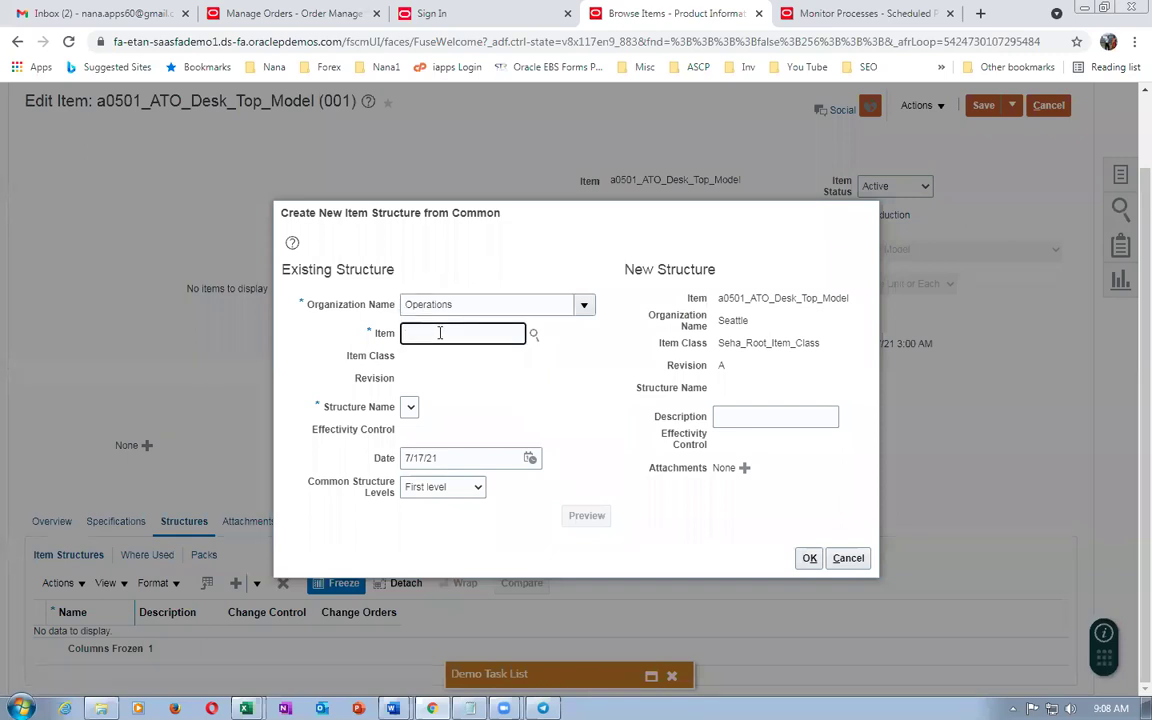
key(alt+Tab)
key(alt+Tab)
key(Tab)
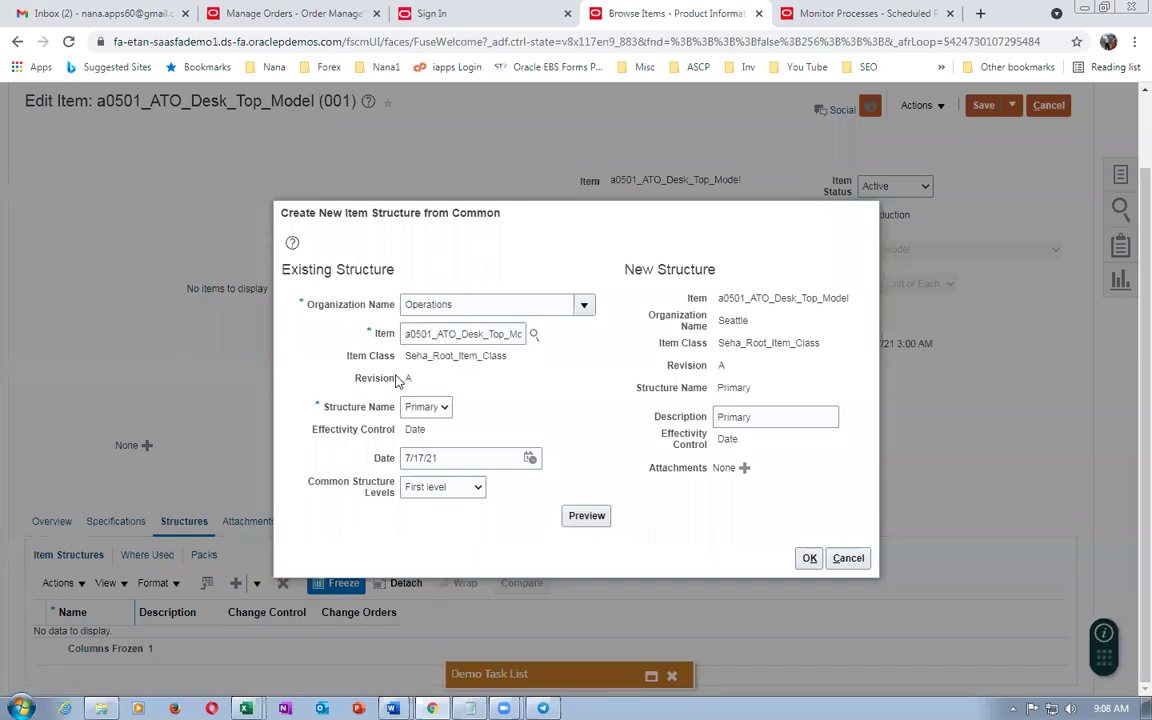
click(808, 558)
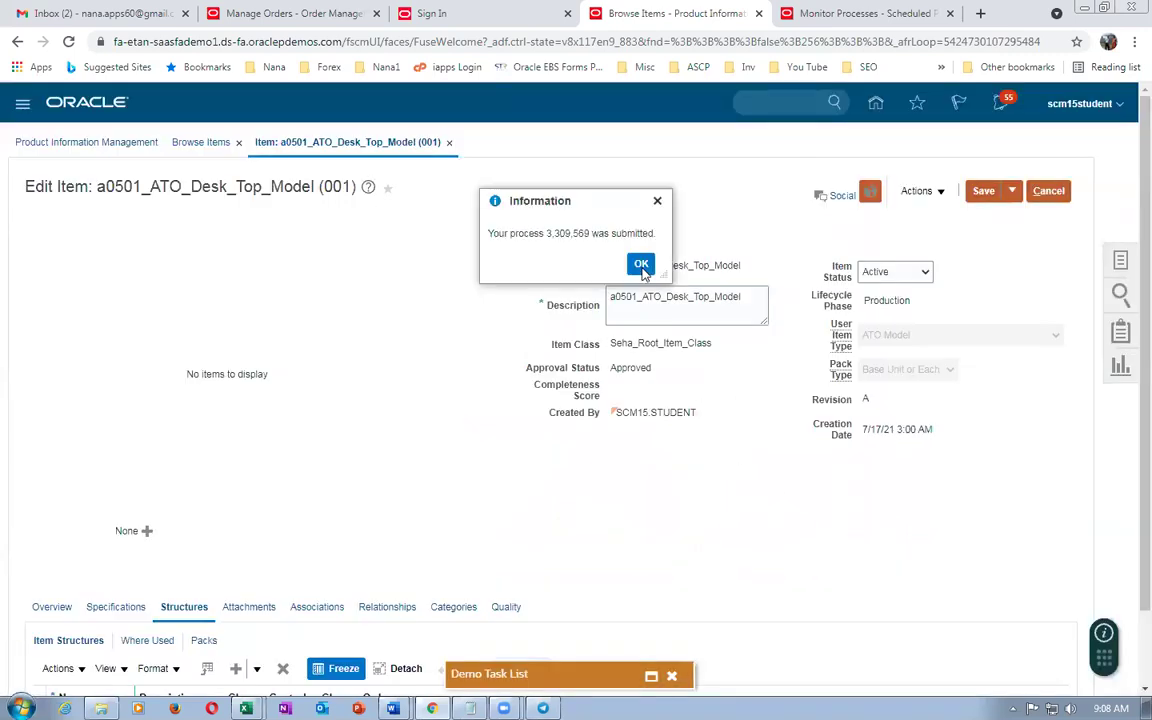
click(641, 262)
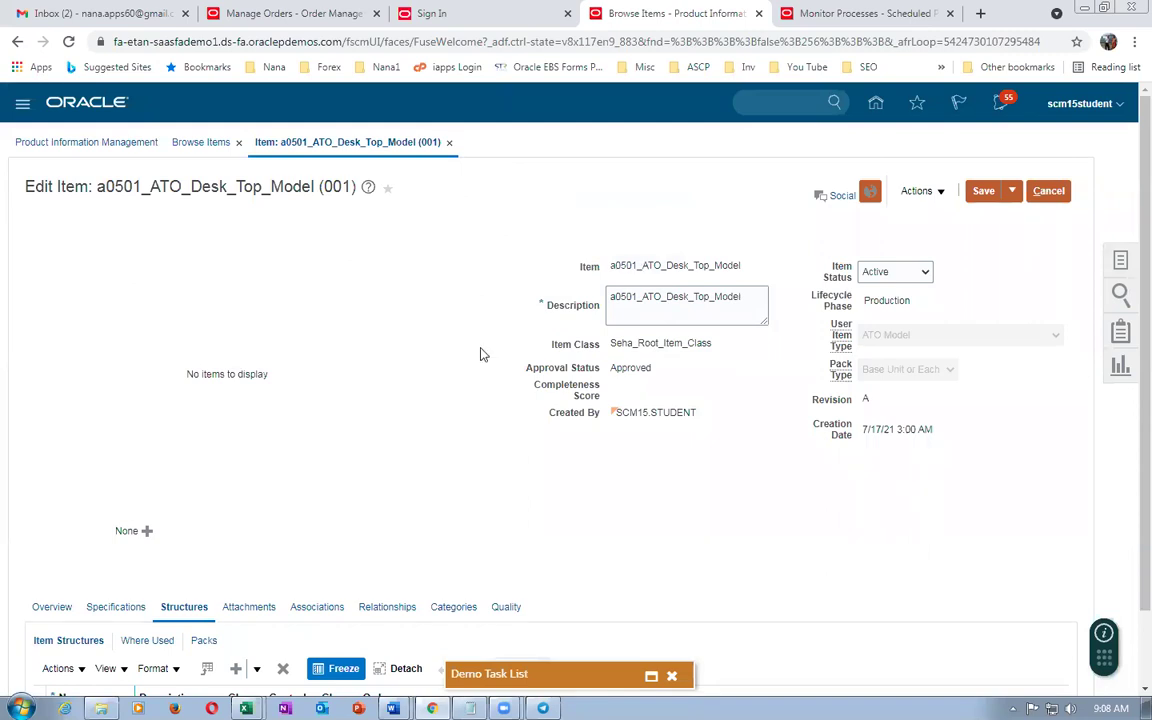
Check the progress of the Item Import run in the scheduled processes list, refreshing it repeatedly.
click(866, 14)
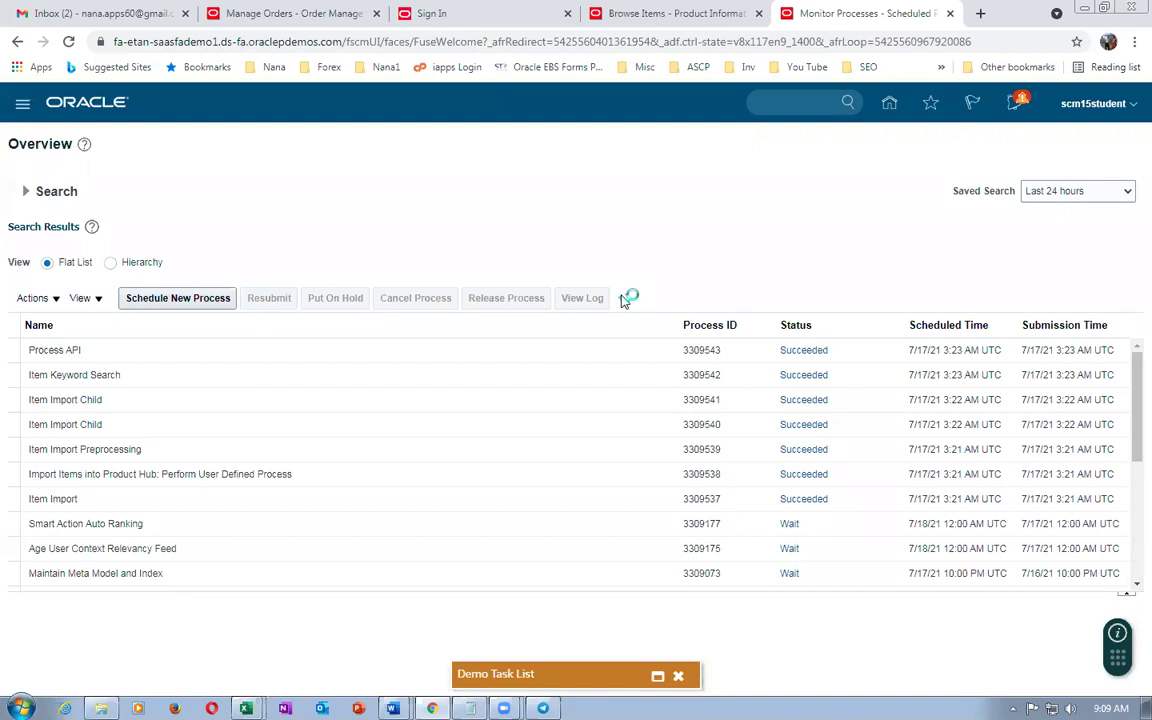
click(628, 299)
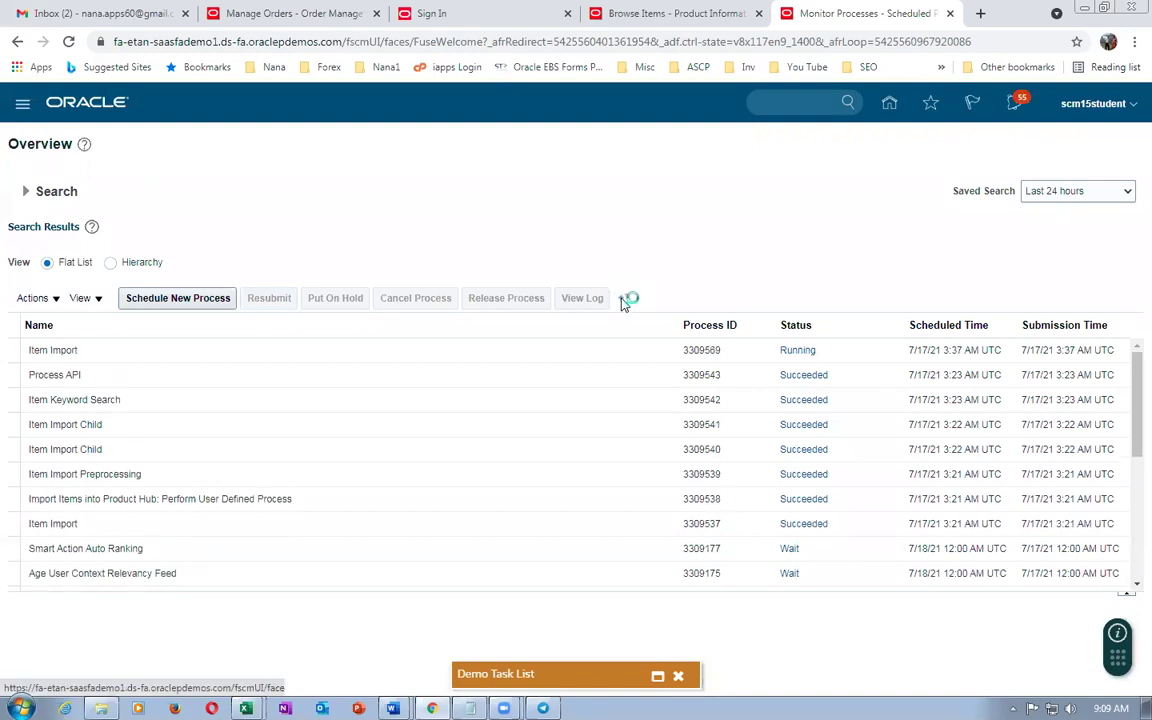
click(628, 299)
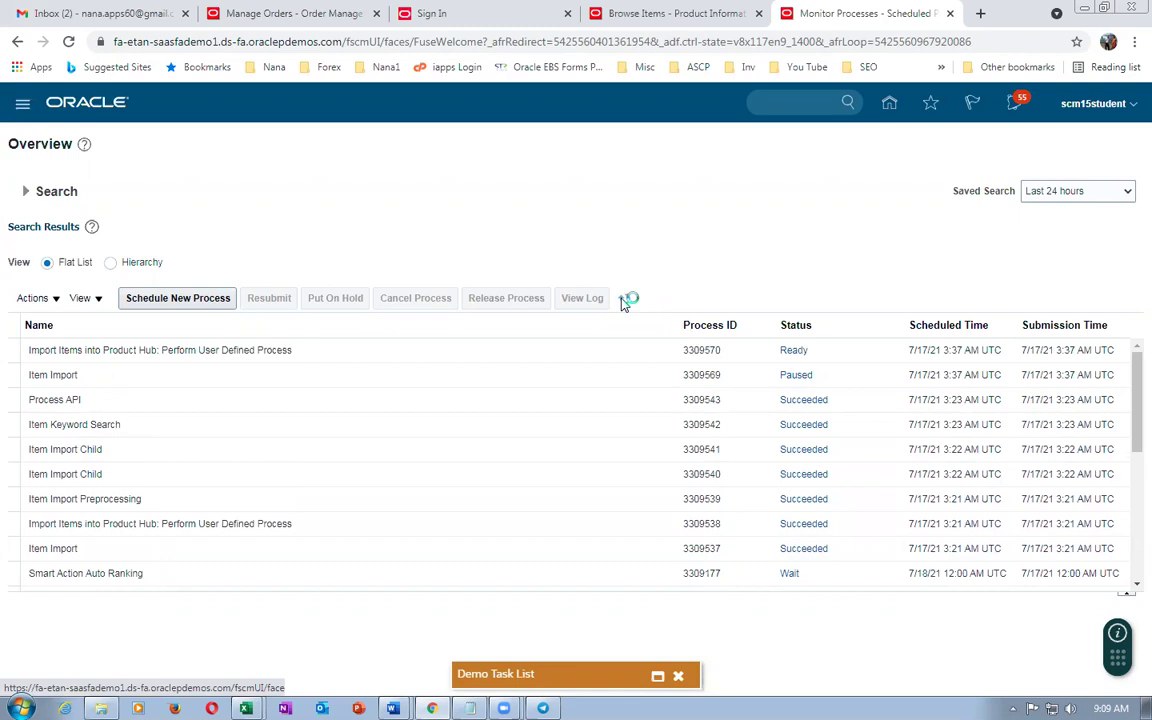
click(628, 299)
click(626, 300)
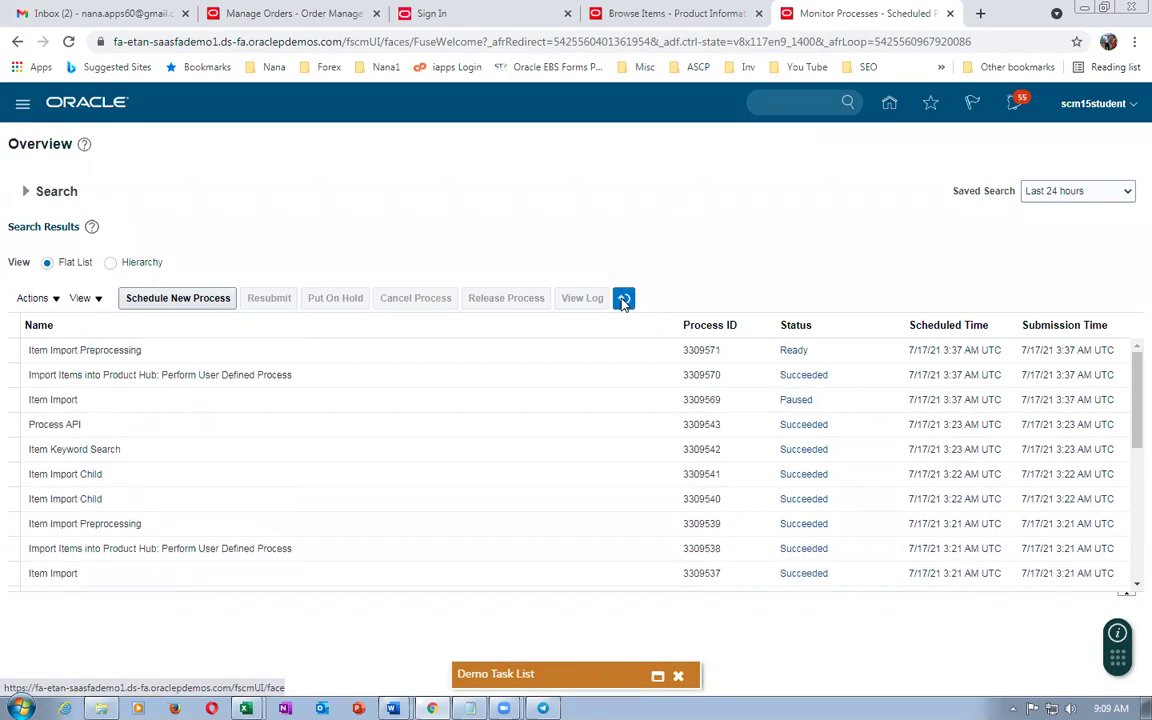
click(627, 300)
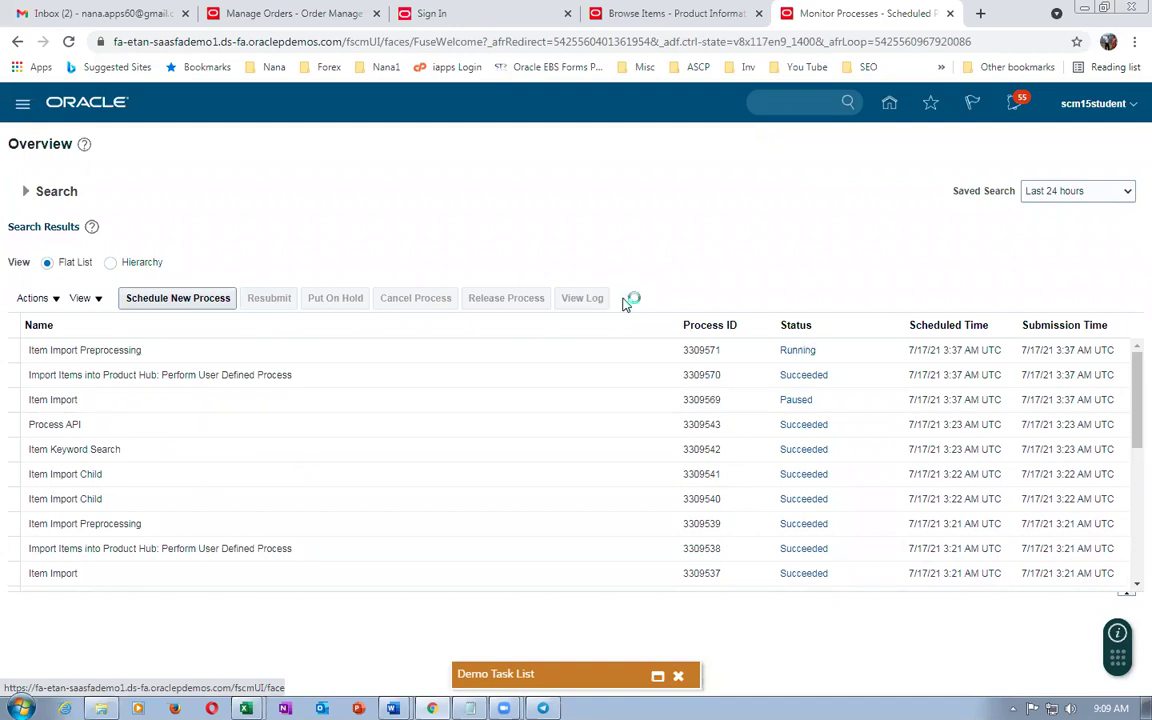
click(626, 300)
click(624, 300)
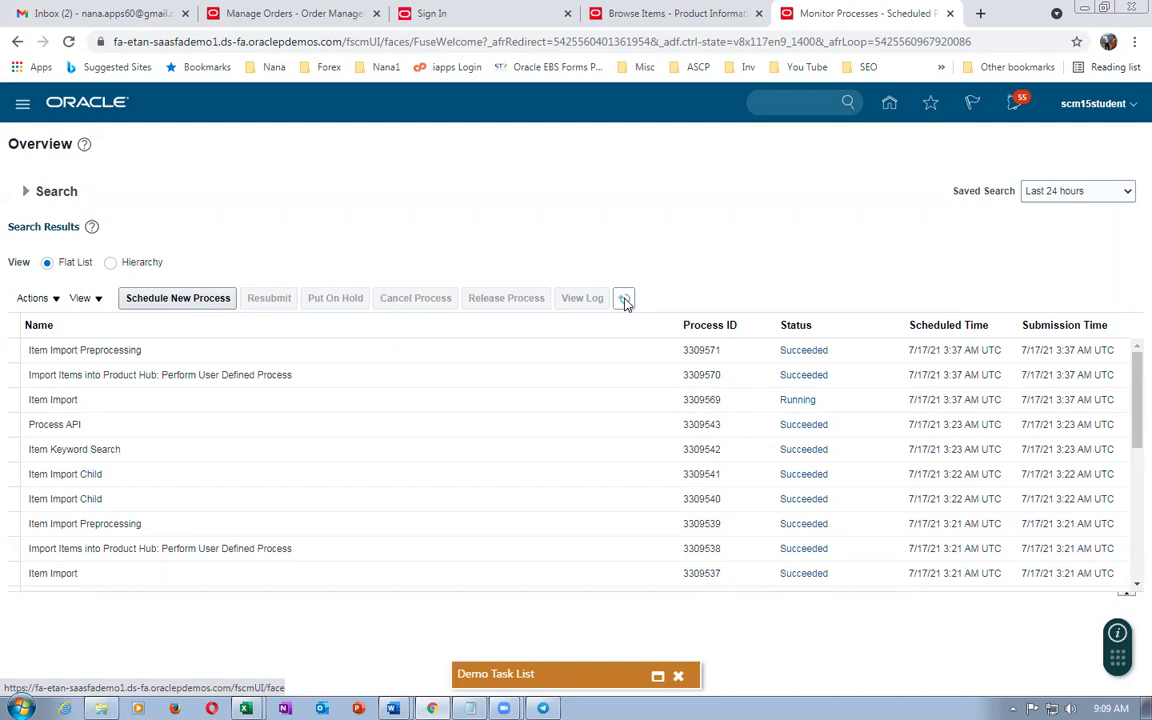
click(625, 300)
click(624, 299)
click(624, 299)
click(624, 299)
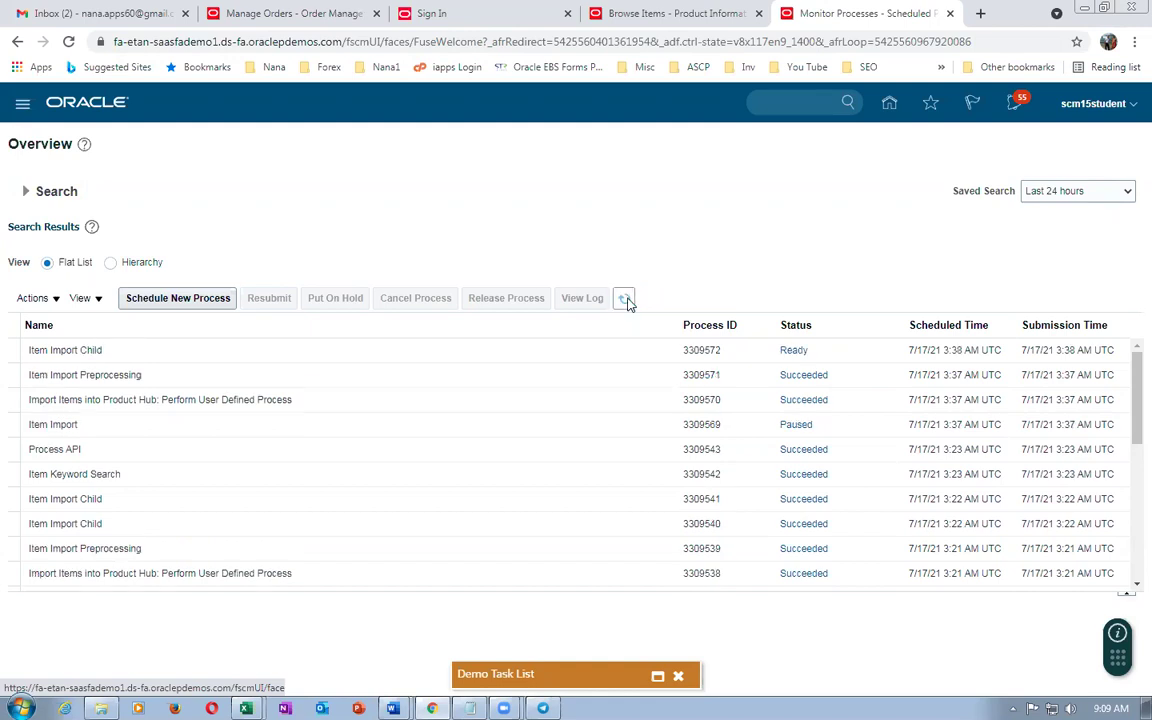
click(626, 302)
Open Pricing Administration in a duplicate browser tab, postpone the welcome tour, and go to Manage Price Lists.
right_click(855, 20)
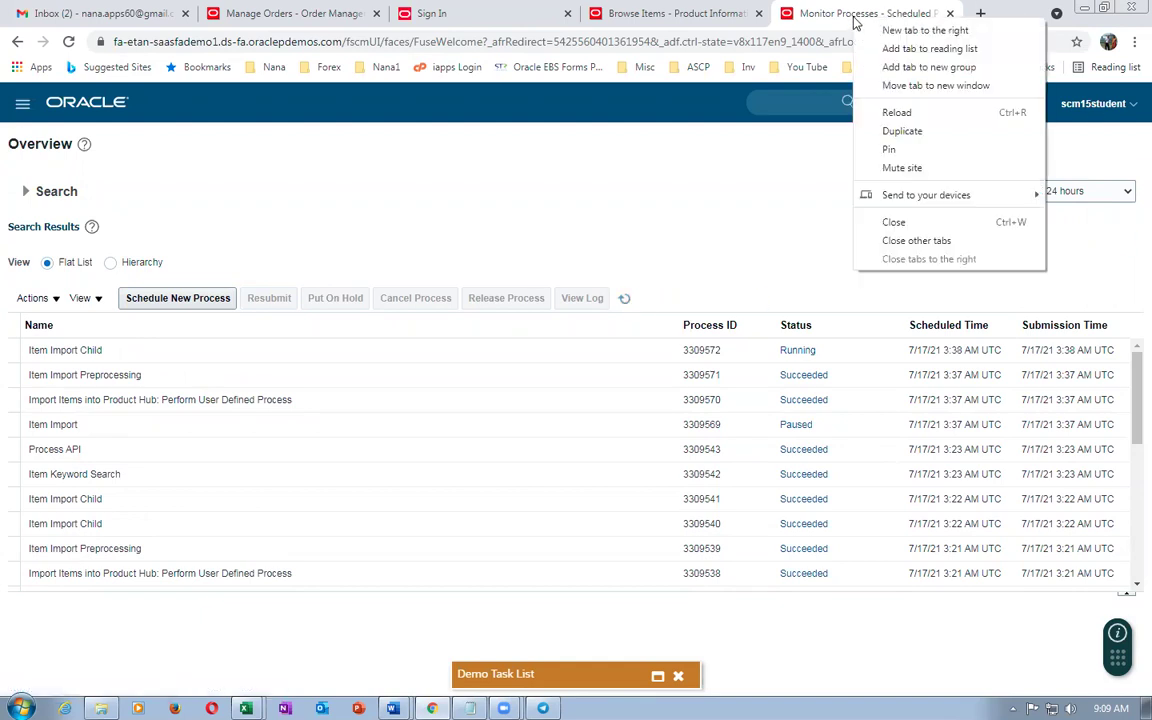
click(895, 131)
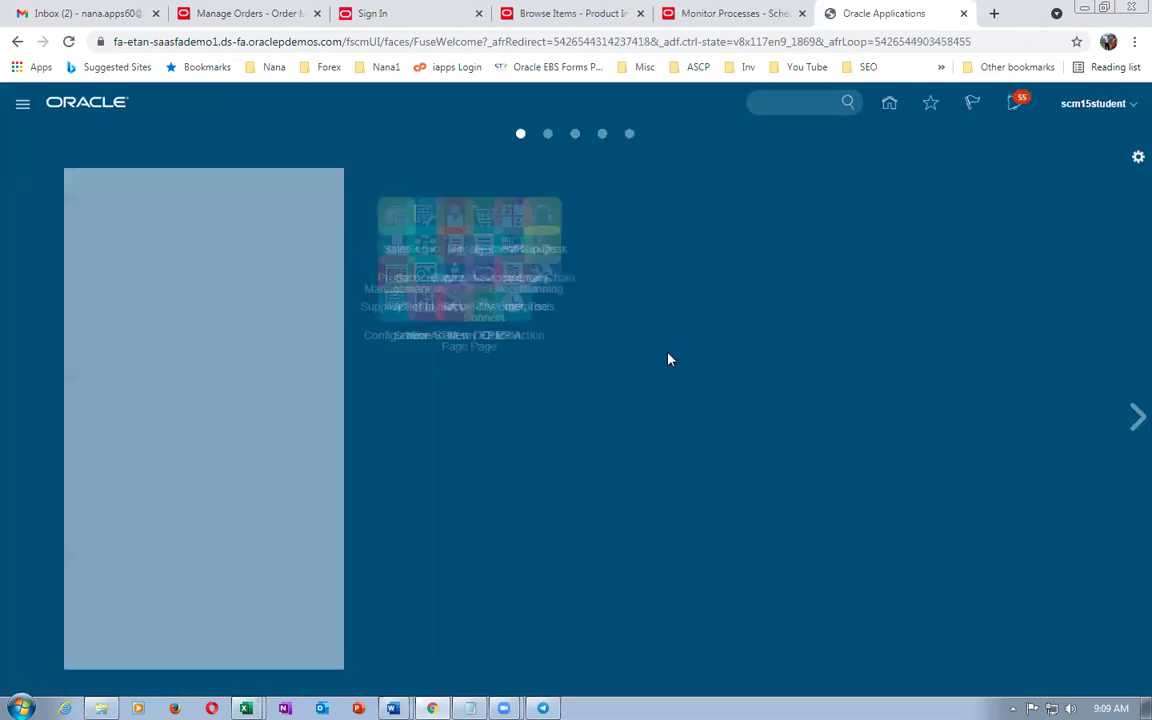
click(775, 347)
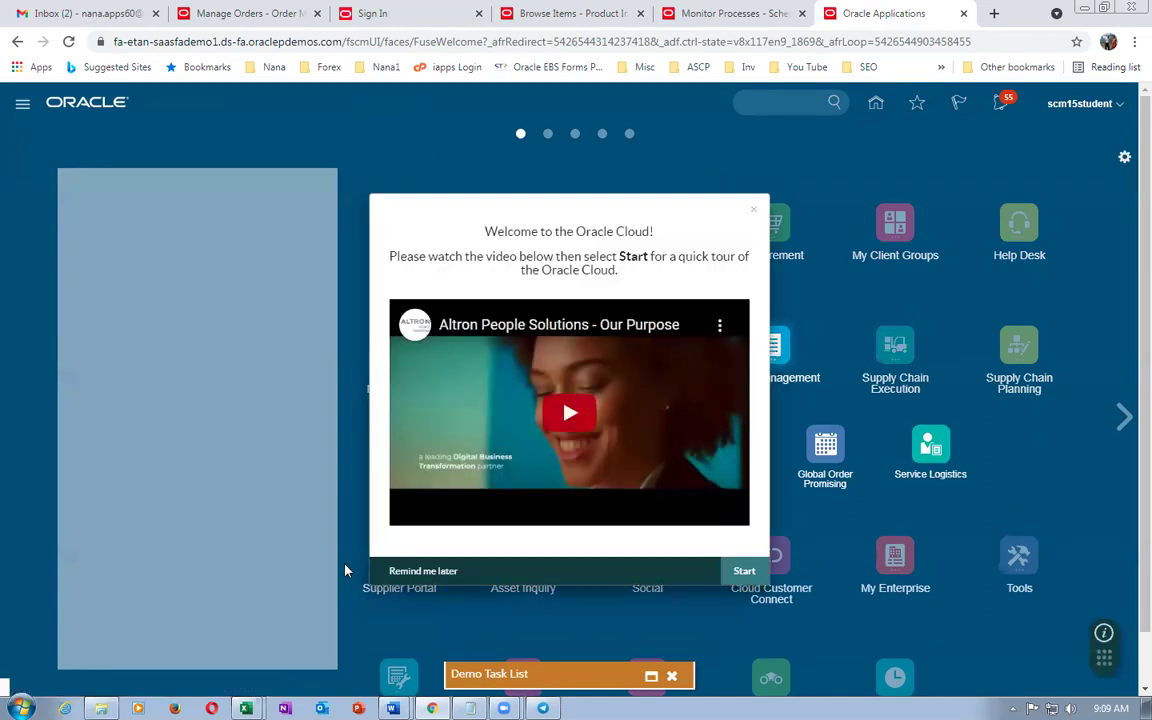
click(415, 571)
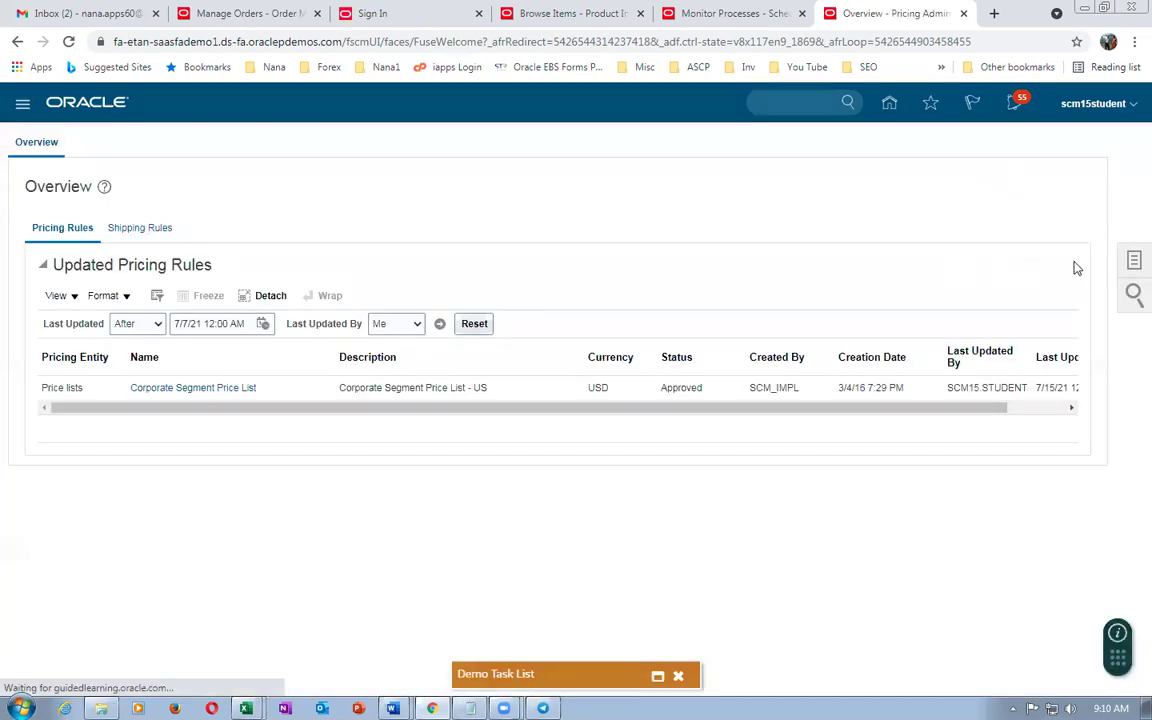
click(1133, 262)
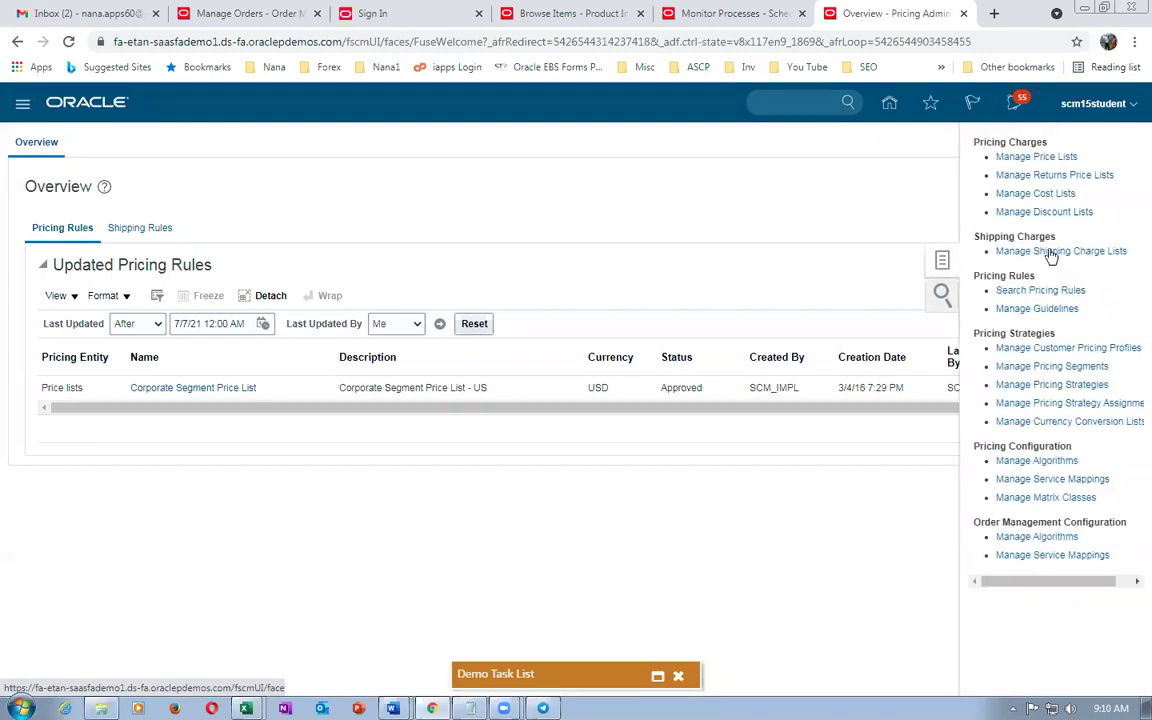
click(1037, 157)
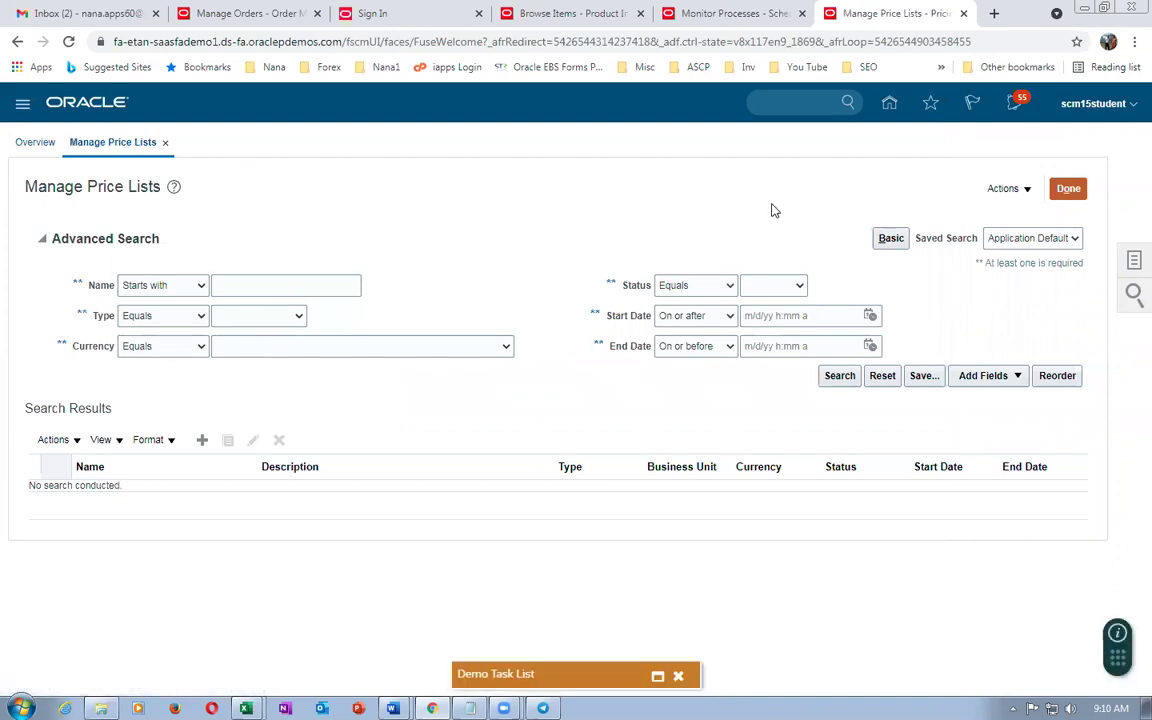
Search for price lists whose name starts with Corp and open the Corporate Segment Price List.
click(228, 284)
text(Corp)
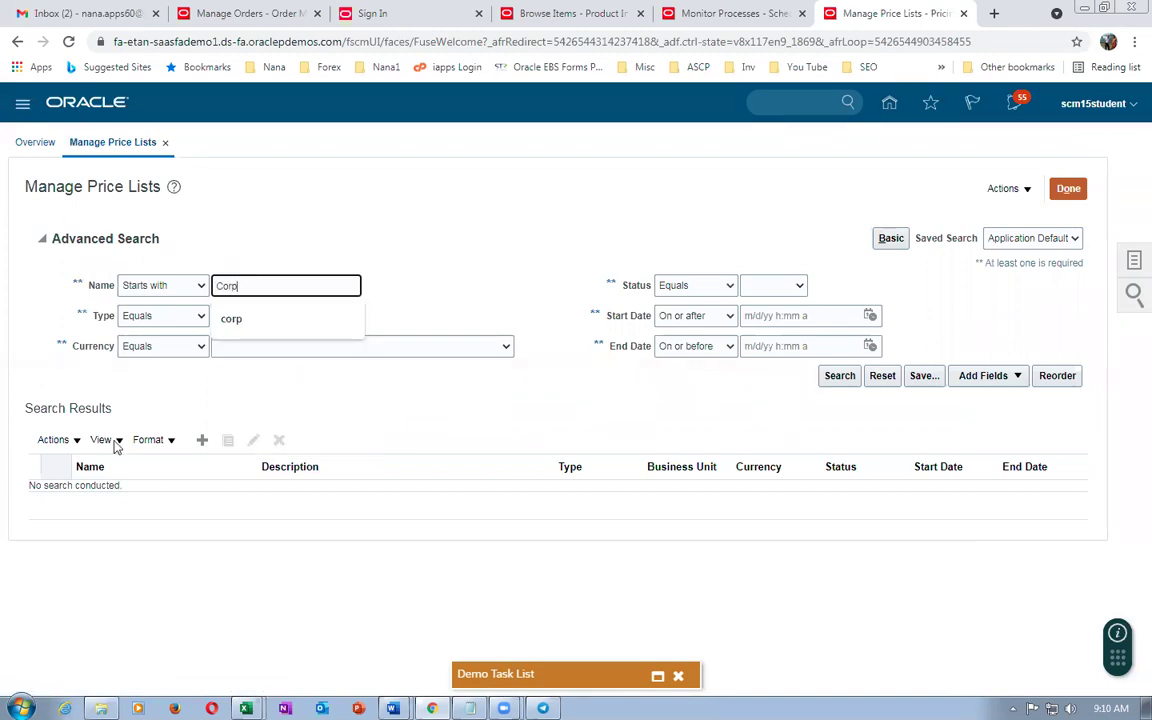
key(Return)
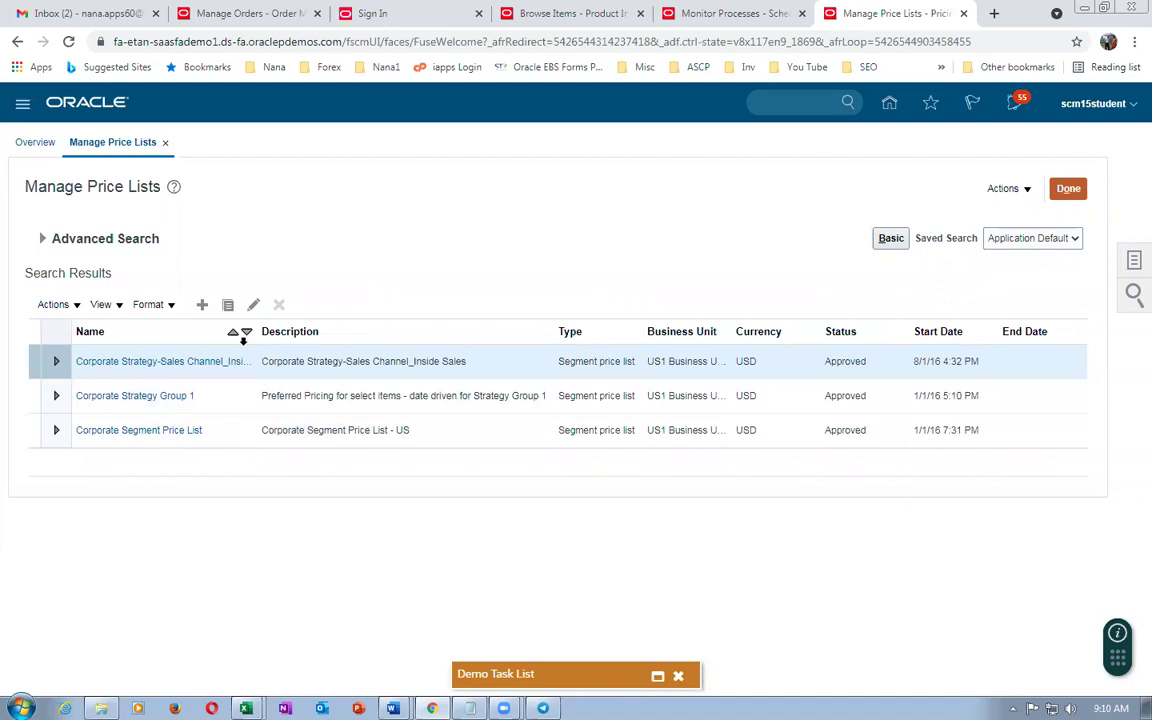
drag(256, 336, 290, 334)
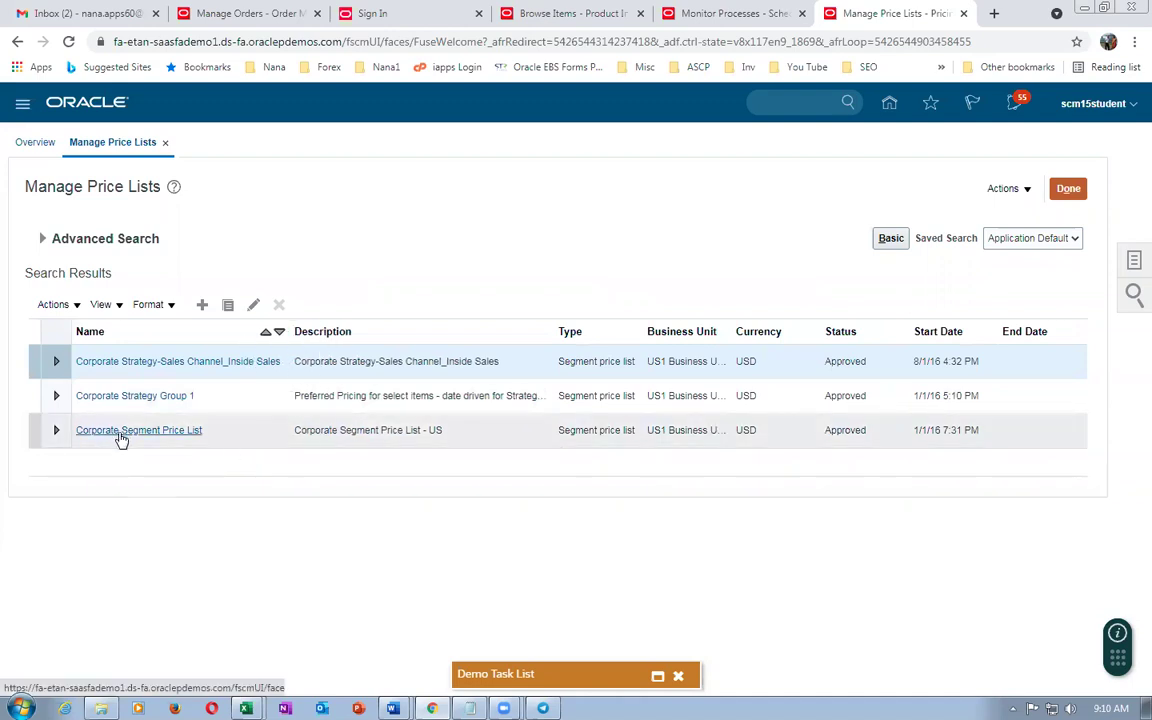
click(118, 432)
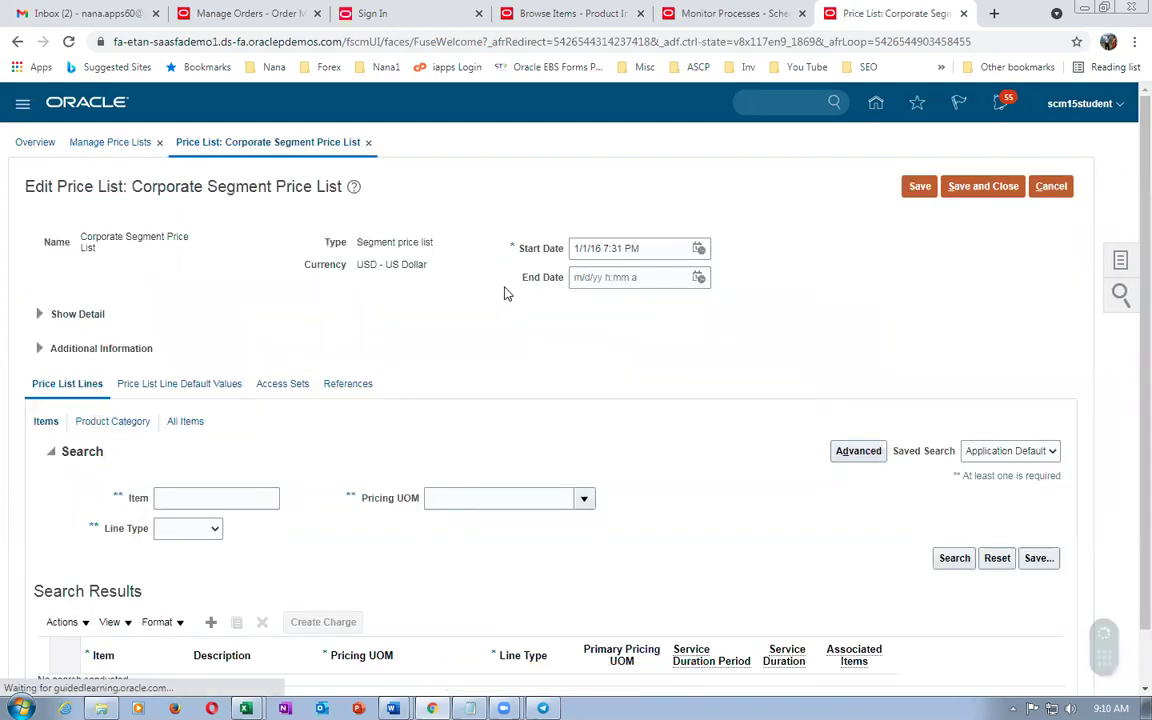
Check the unit of measure in the overview of item a0501_ATO_Desk_Top_Model, and return to the Corporate Segment Price List.
click(540, 14)
scroll(265, 585, down, 2)
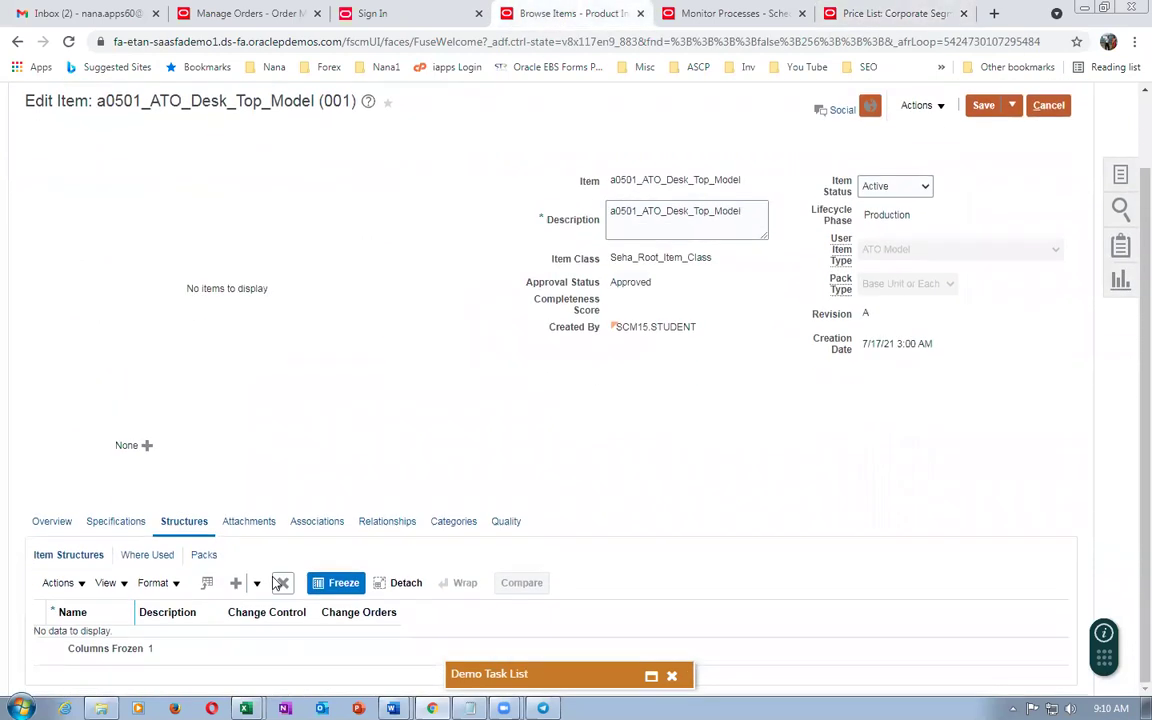
click(52, 523)
scroll(180, 515, down, 4)
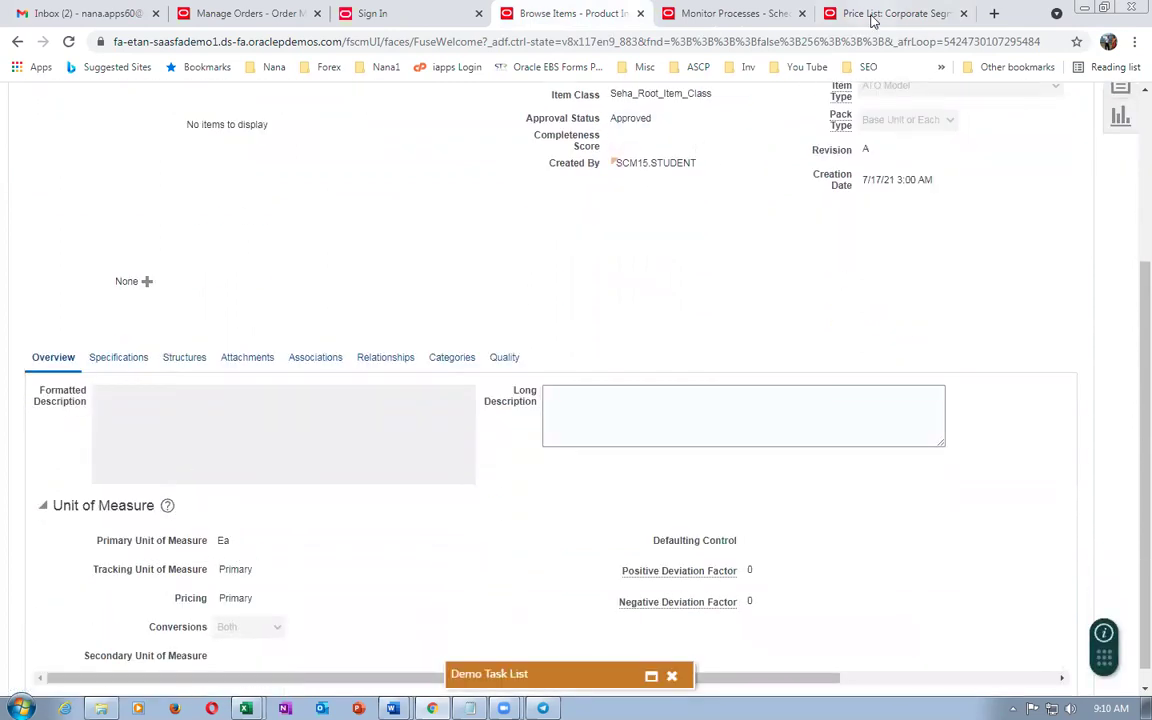
click(905, 14)
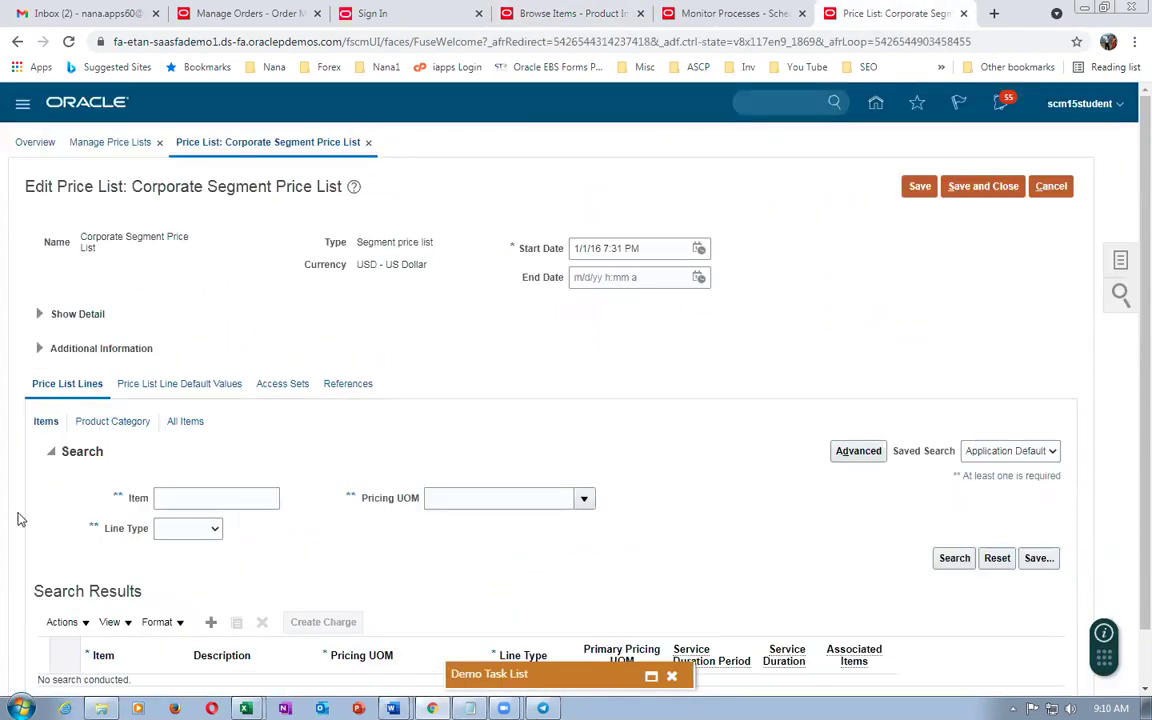
Search the All Items price list lines for line type Buy and pricing UOM Ea, and review the line's charge details.
click(174, 422)
click(213, 508)
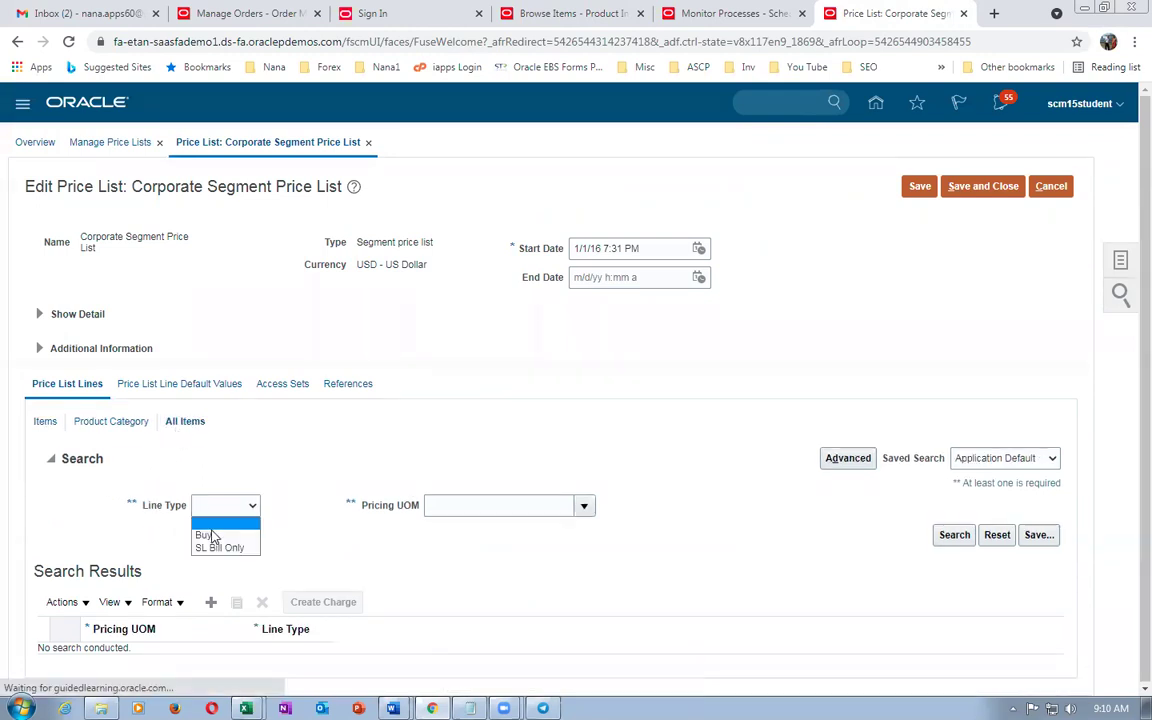
click(211, 537)
click(481, 503)
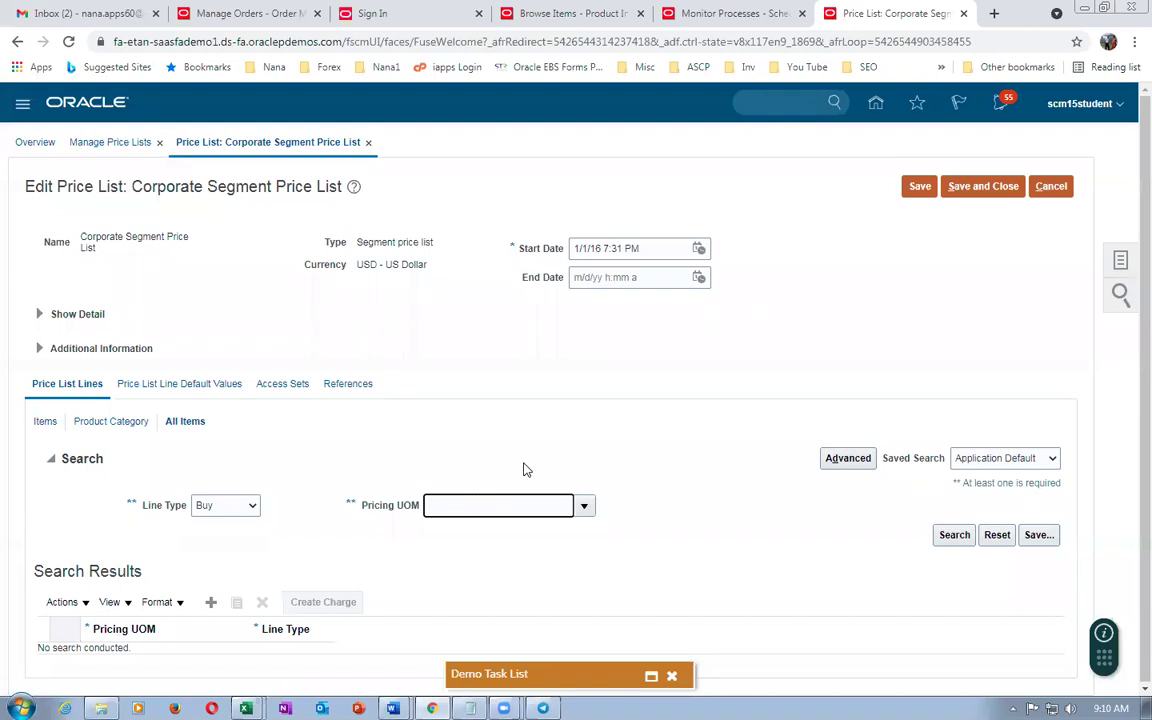
text(Ea)
key(Tab)
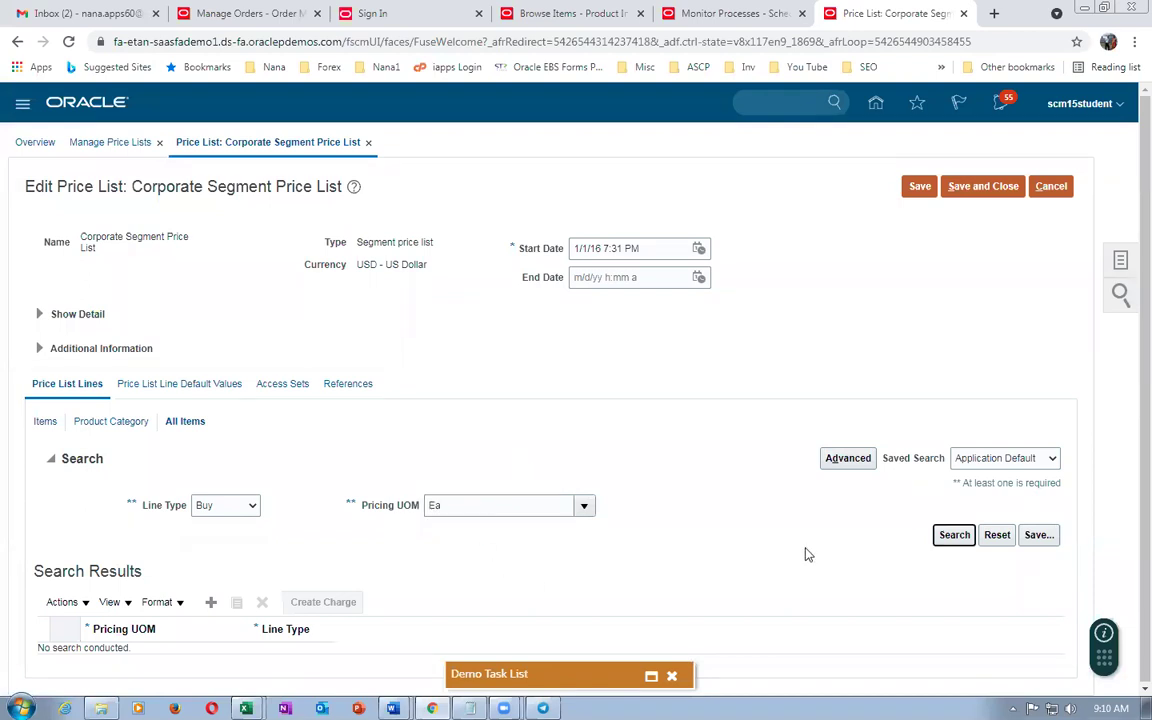
click(953, 535)
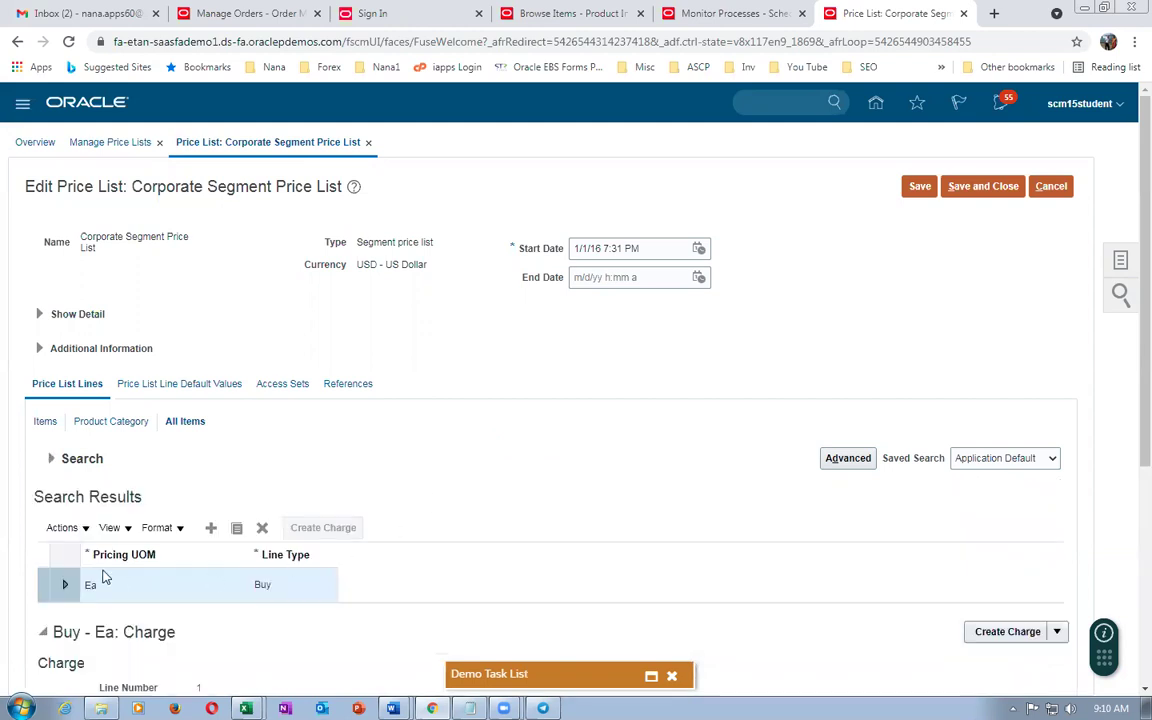
scroll(275, 597, down, 4)
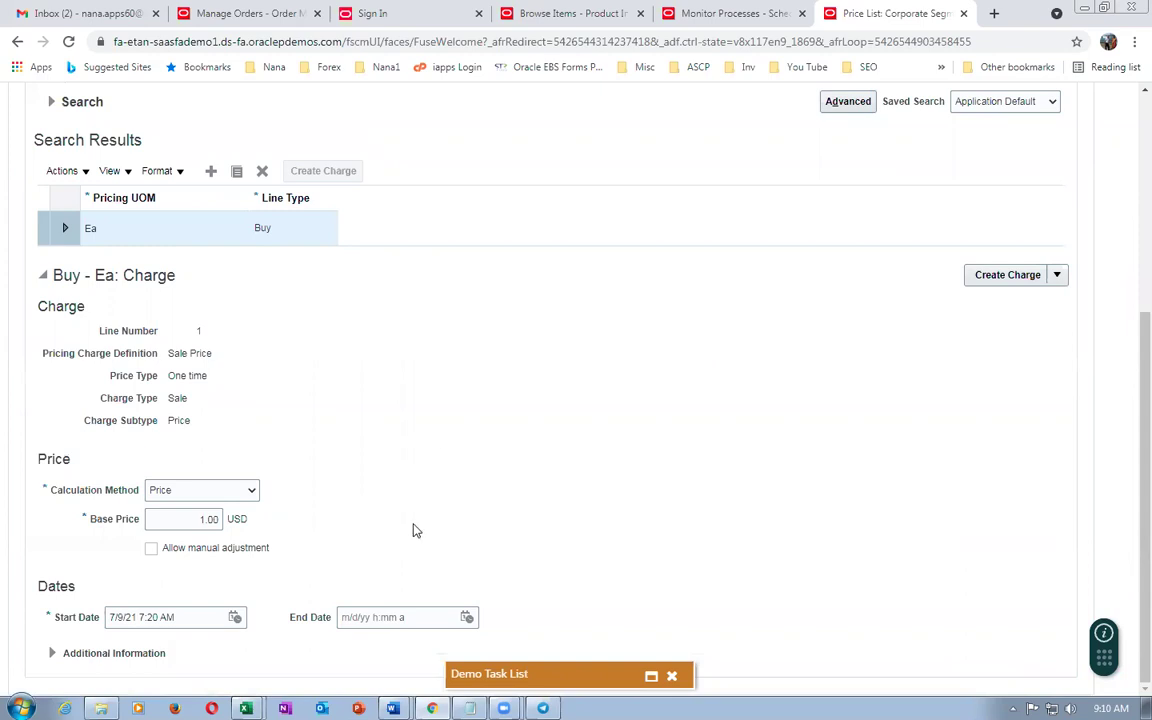
scroll(427, 553, up, 3)
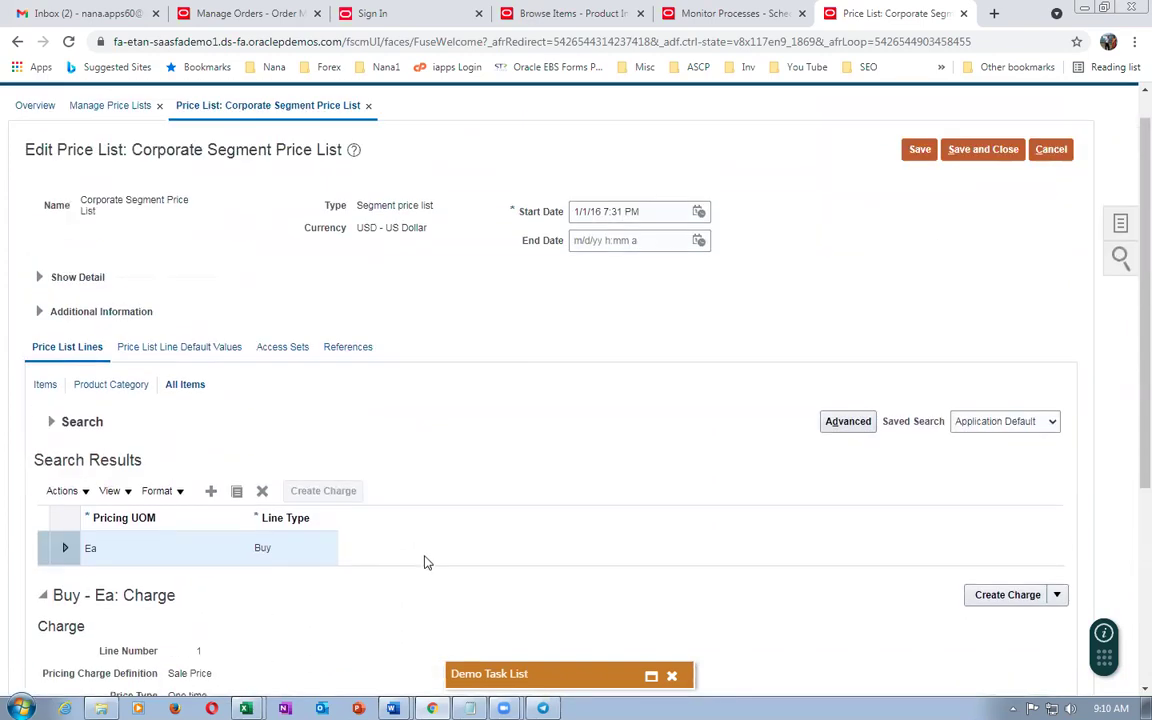
scroll(426, 560, down, 3)
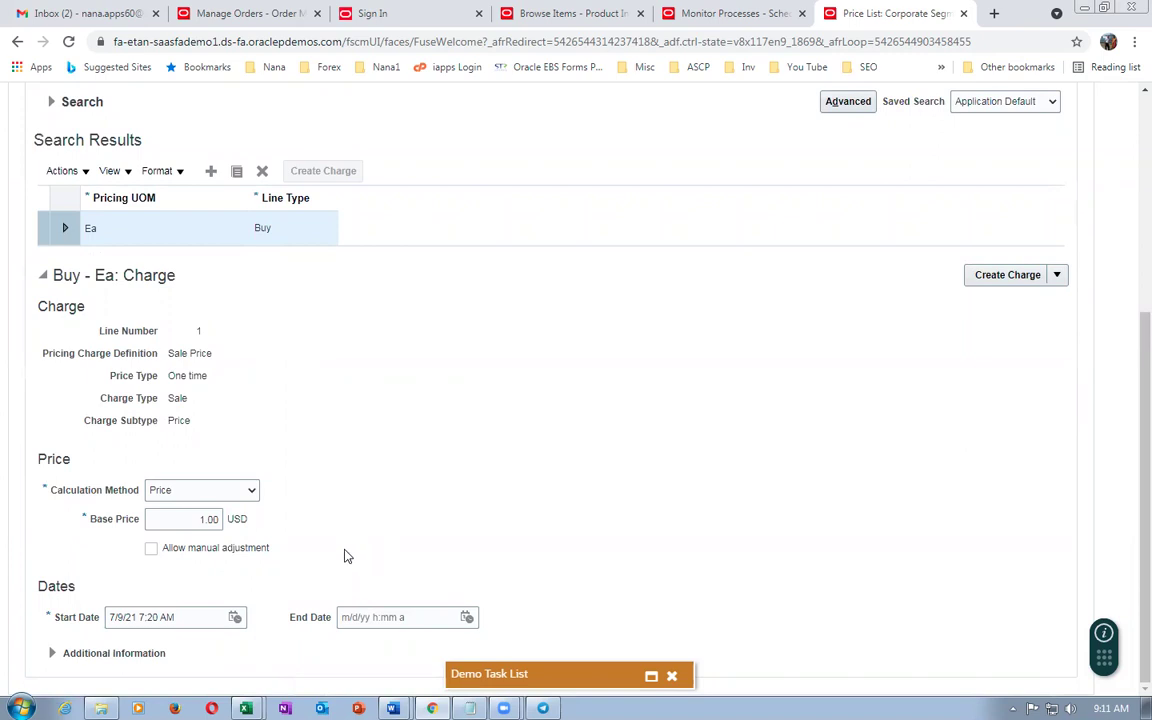
scroll(346, 555, up, 2)
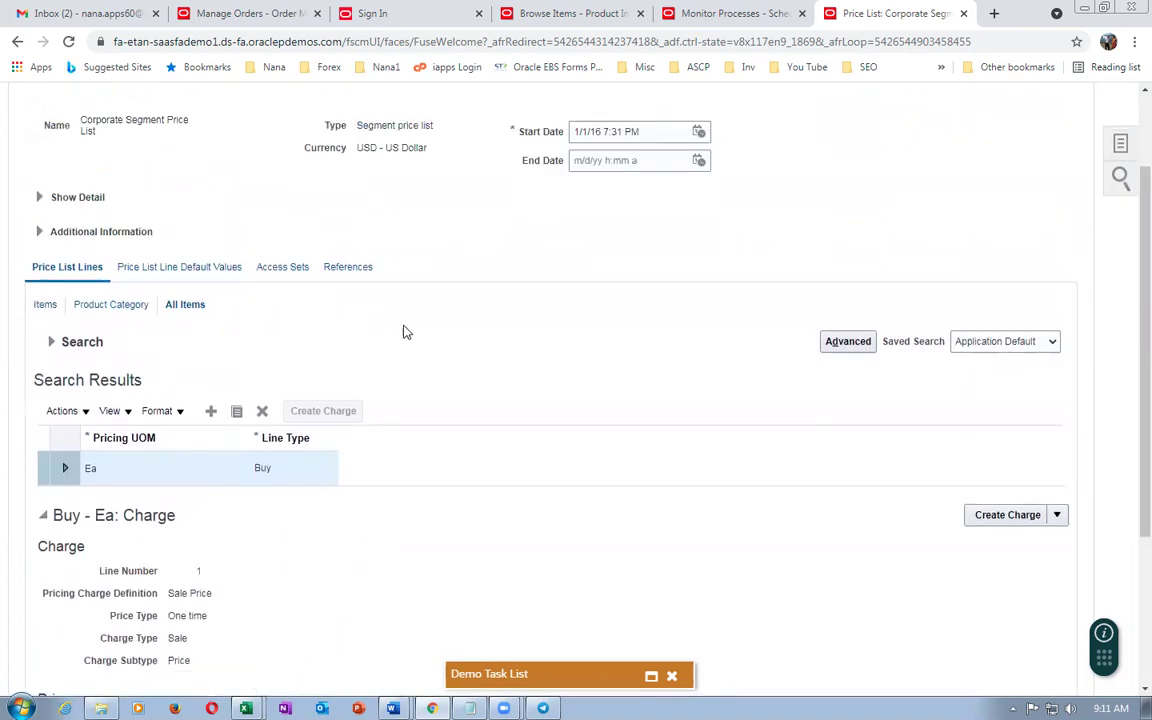
Add an item line for a0501_ATO_Desk_Top_Model to the Corporate Segment Price List and open a new charge for it.
click(42, 306)
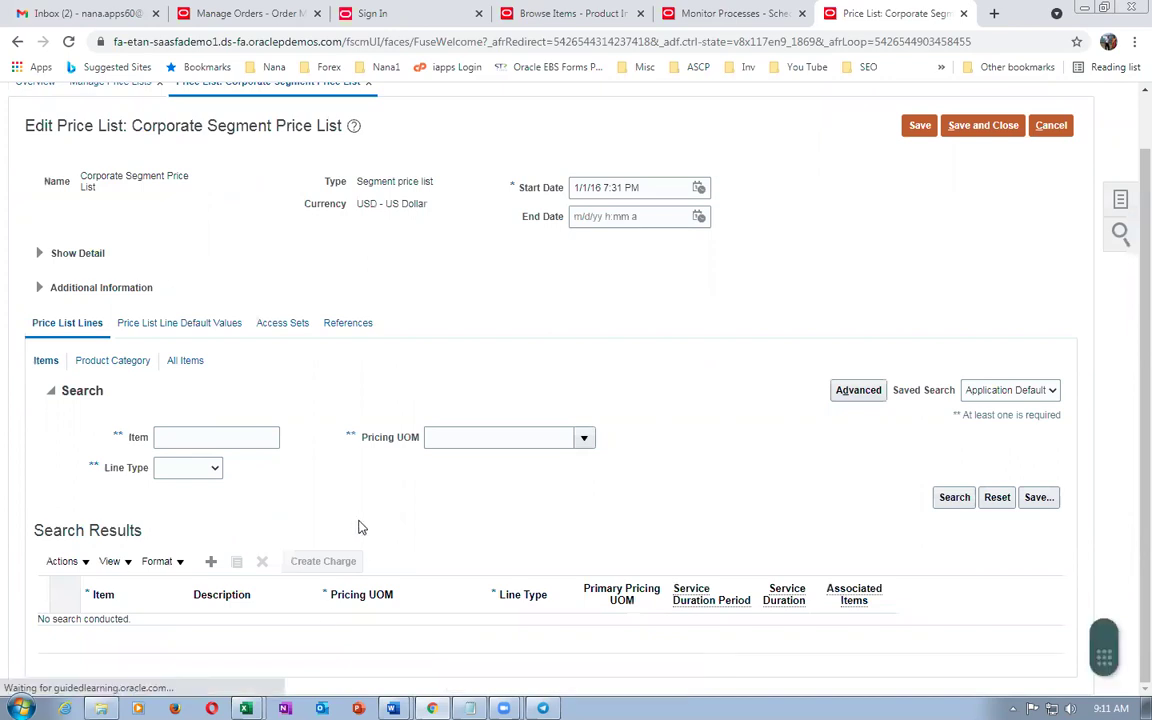
click(210, 563)
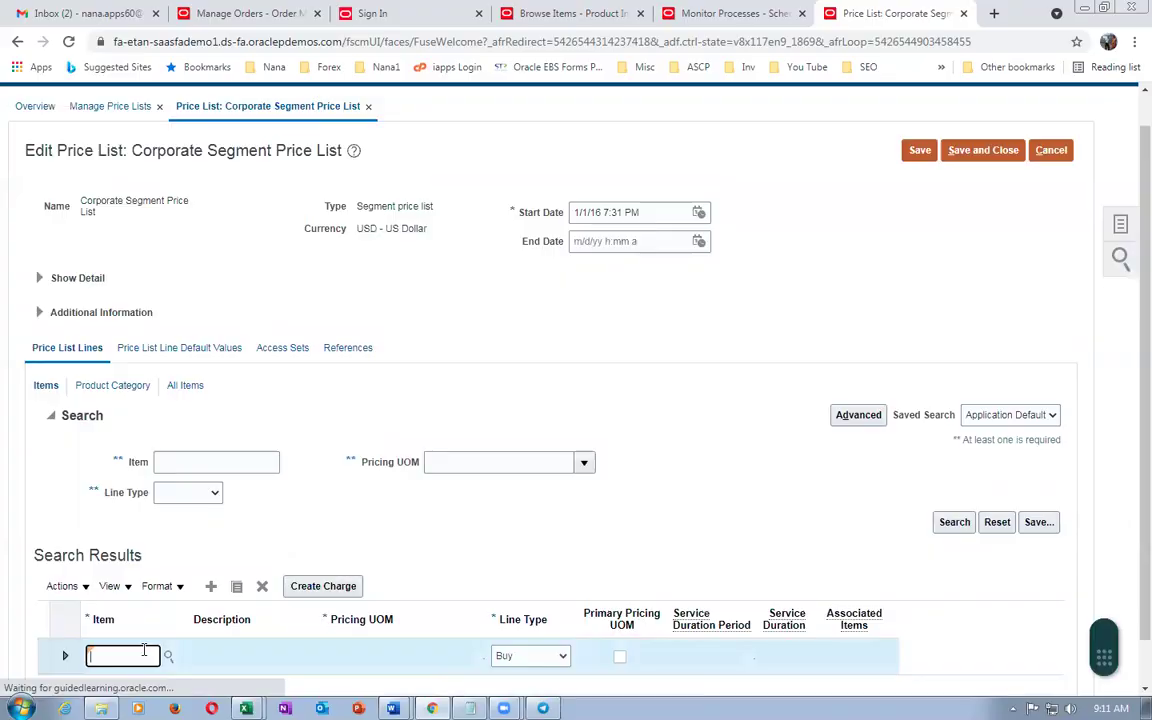
key(alt+Tab)
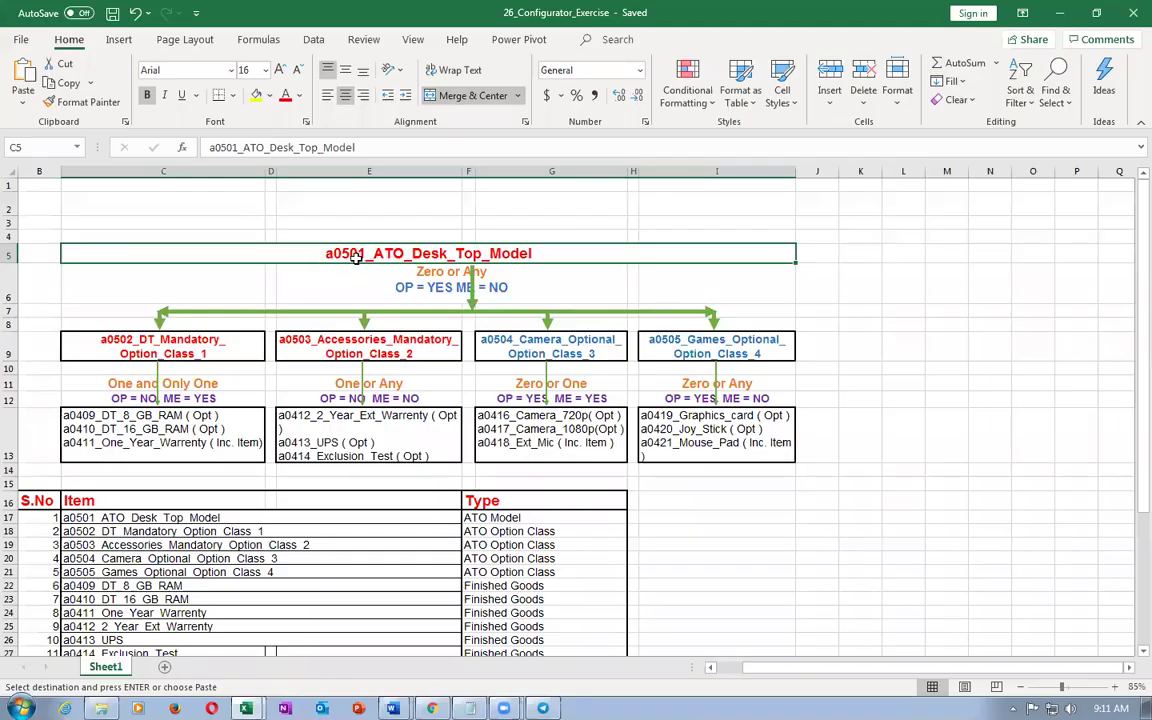
key(alt+Tab)
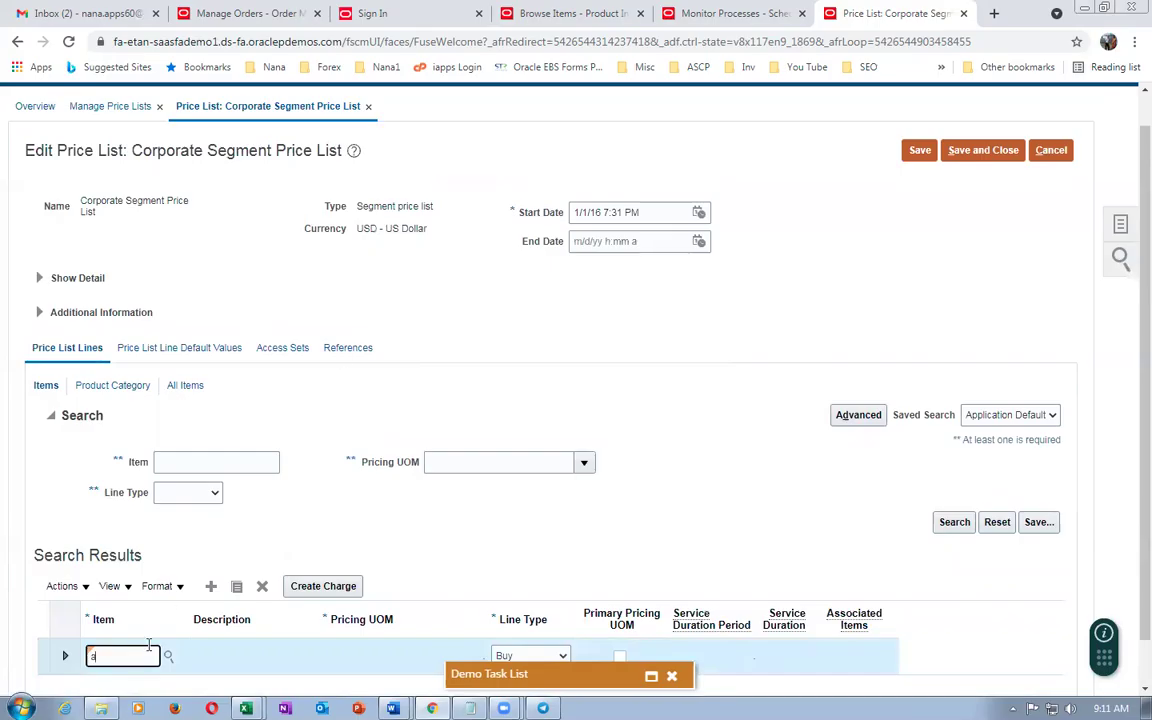
text(a0501)
key(Tab)
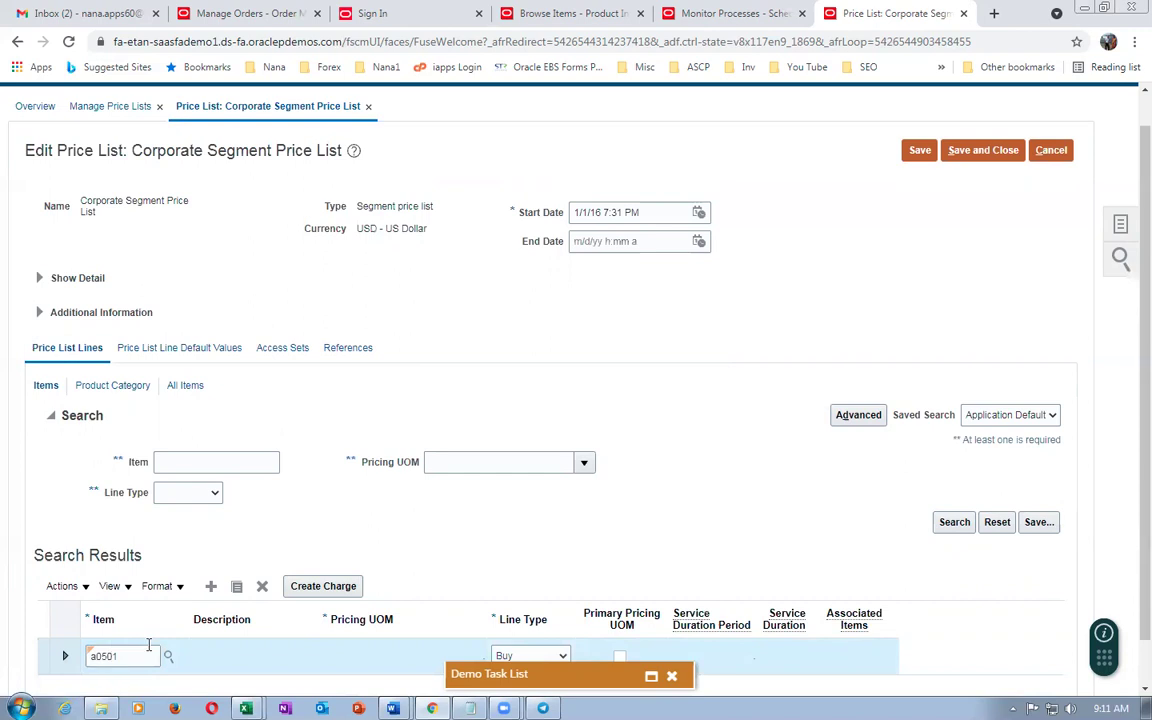
scroll(416, 530, down, 1)
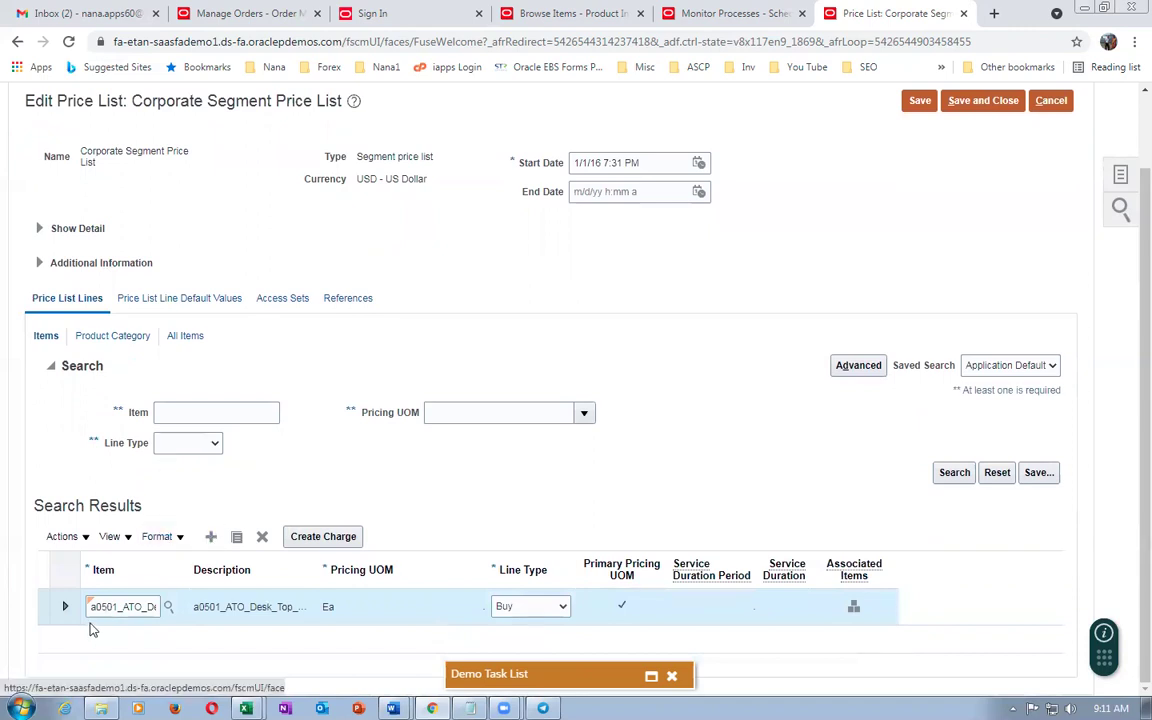
click(333, 539)
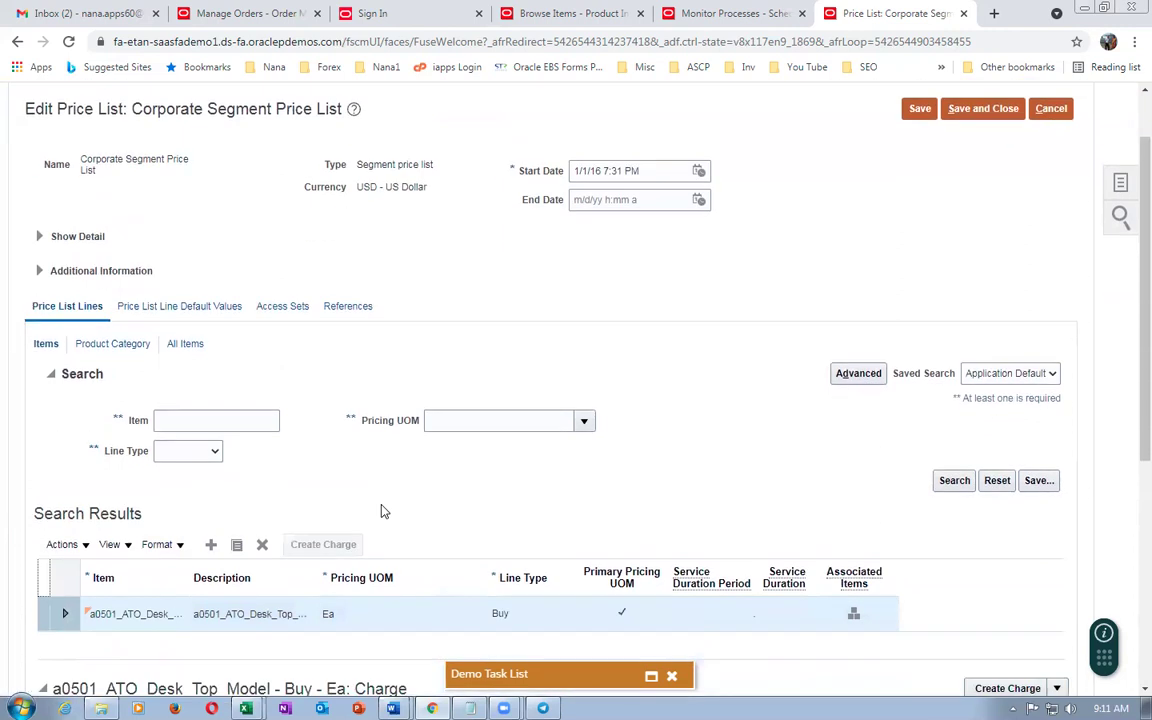
Set the charge's base price to 100.00 USD, allow manual adjustment, set the start date to 7/17/21 3:40 AM, and save the price list.
scroll(382, 508, down, 5)
click(193, 520)
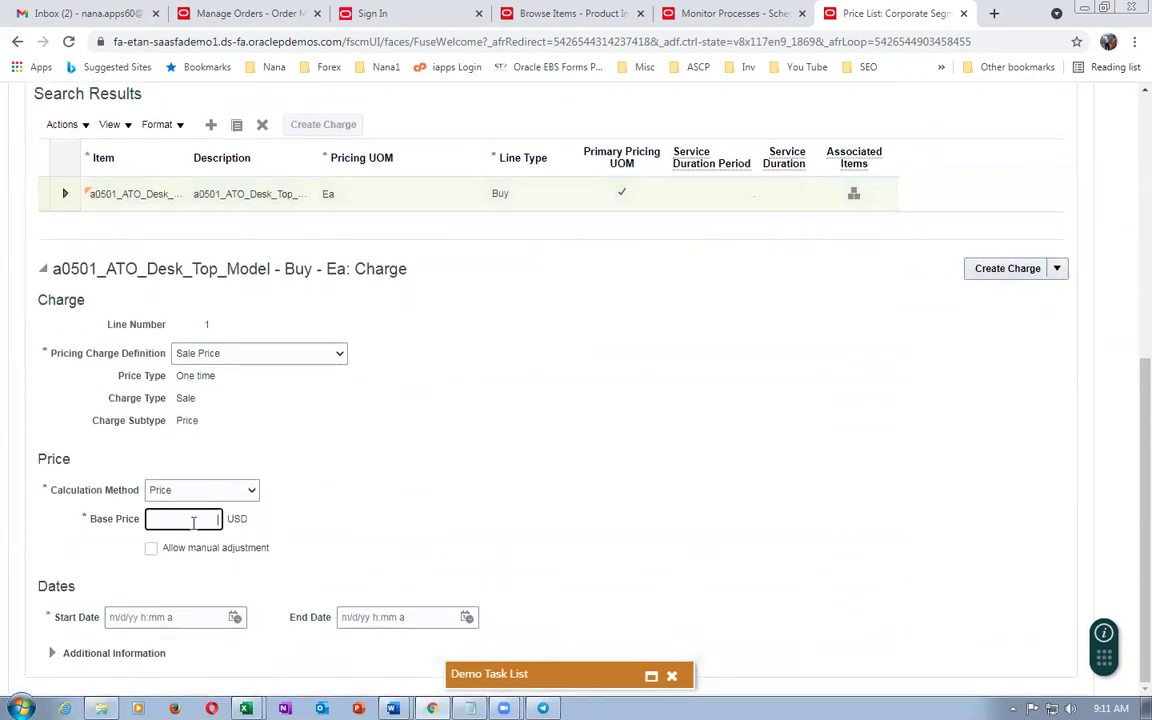
text(100.00)
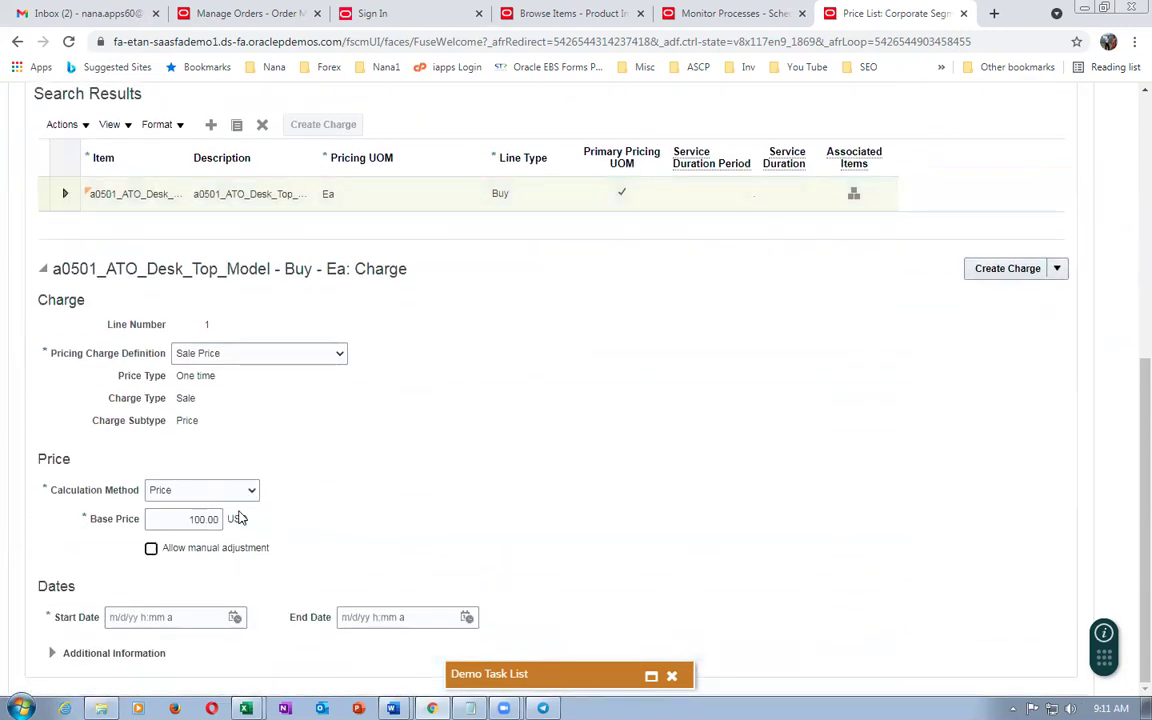
click(151, 549)
click(234, 617)
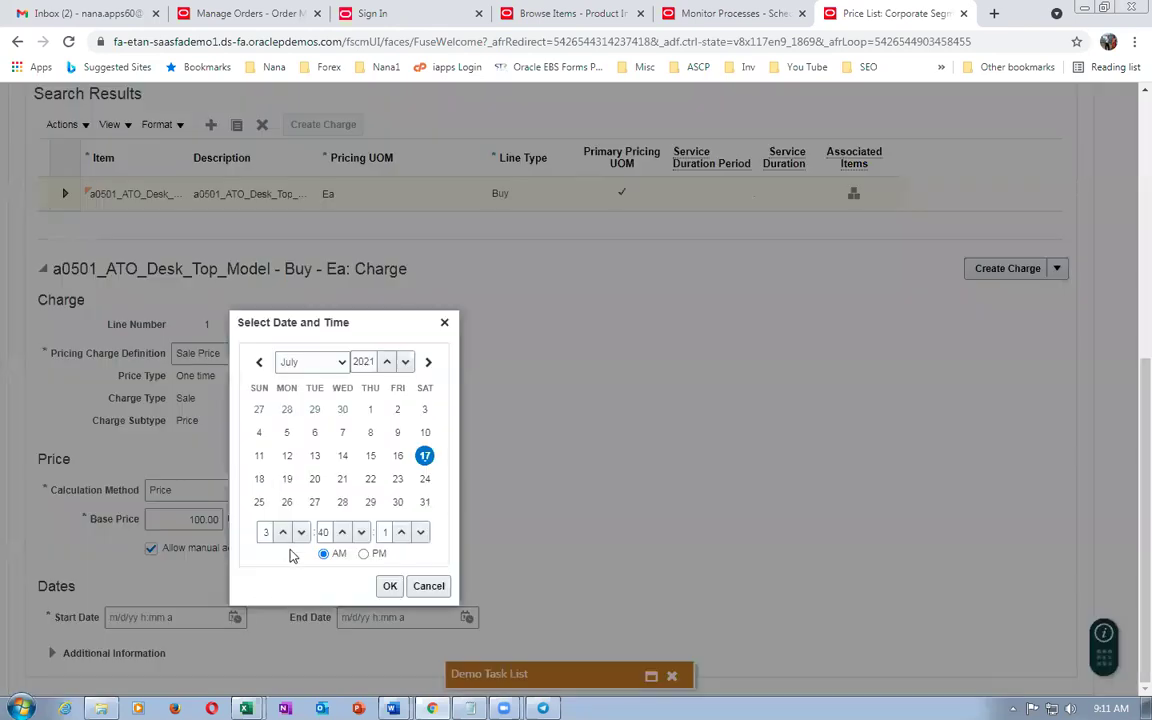
click(390, 586)
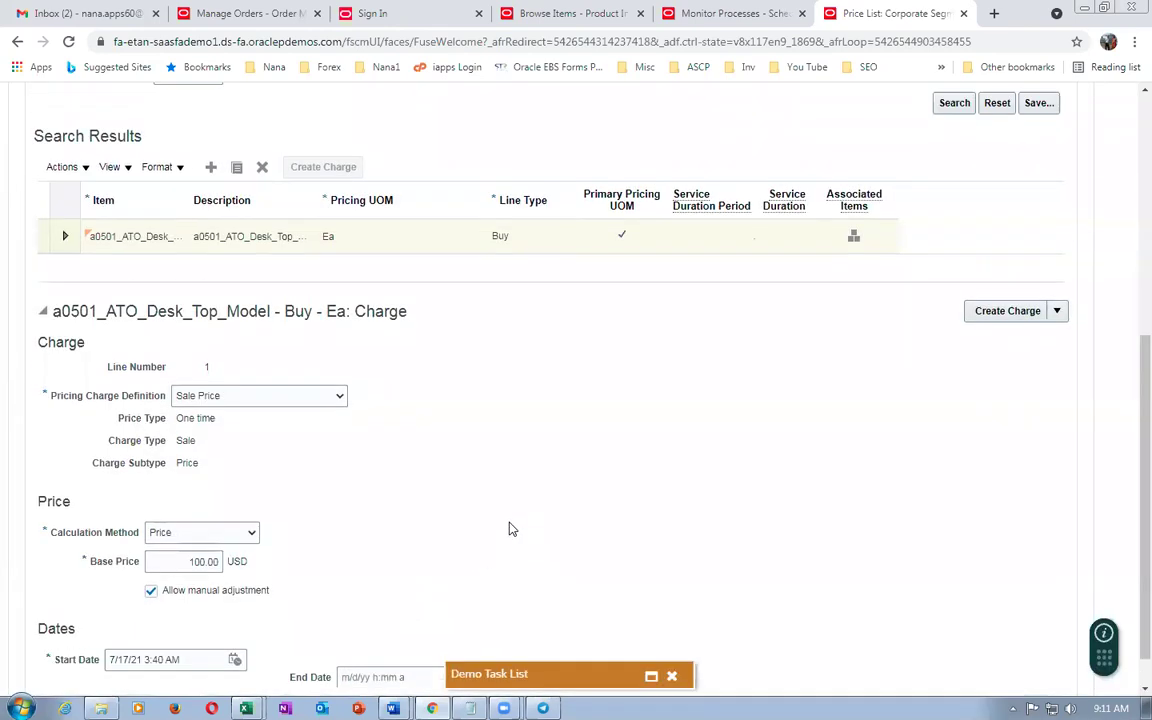
scroll(508, 529, up, 5)
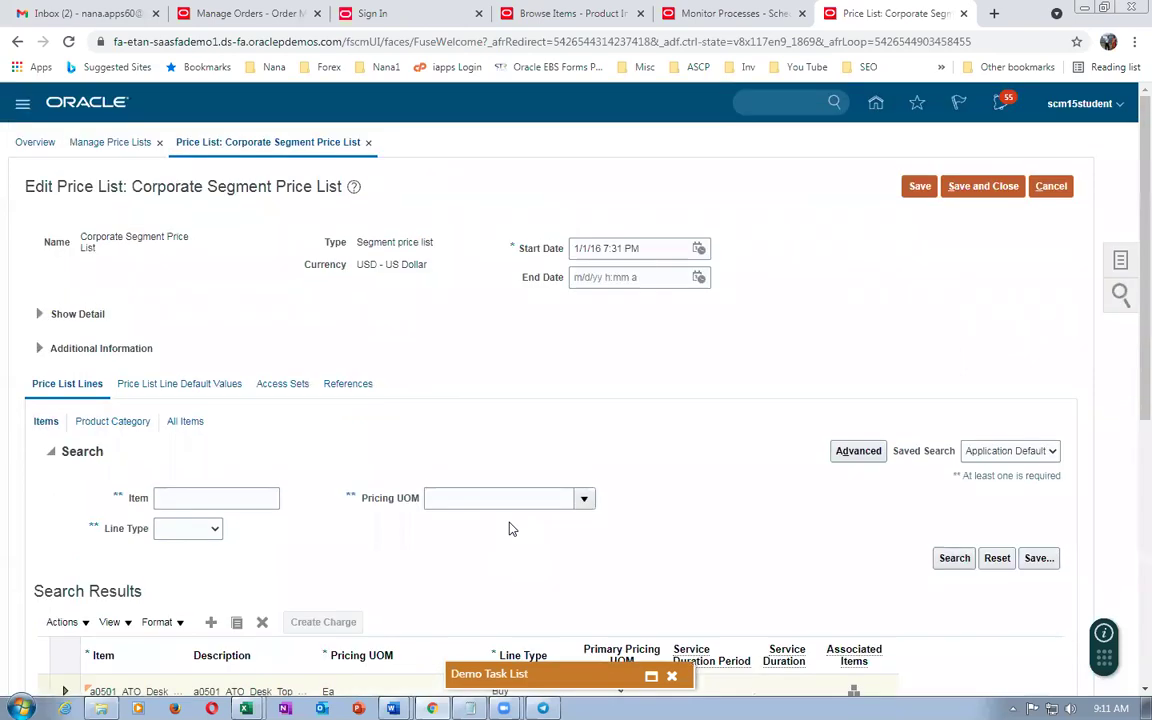
click(916, 187)
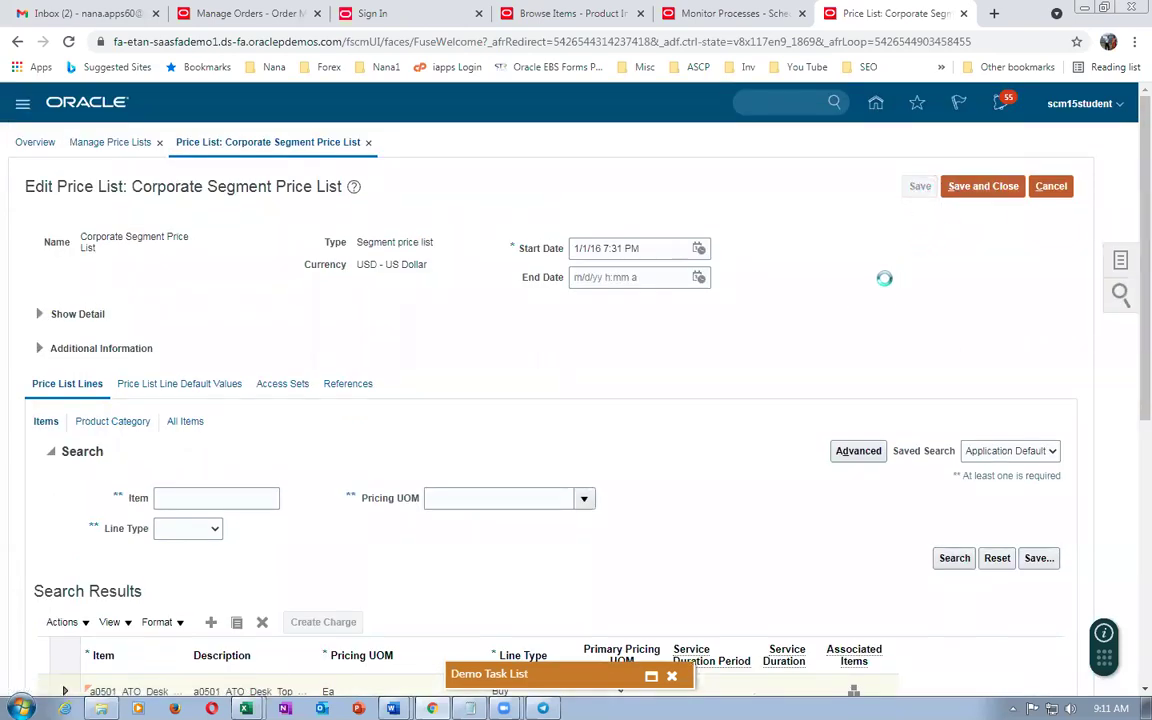
Try to add an item line for option class a0502 to the Corporate Segment Price List, and delete the unfinished line.
scroll(215, 452, down, 3)
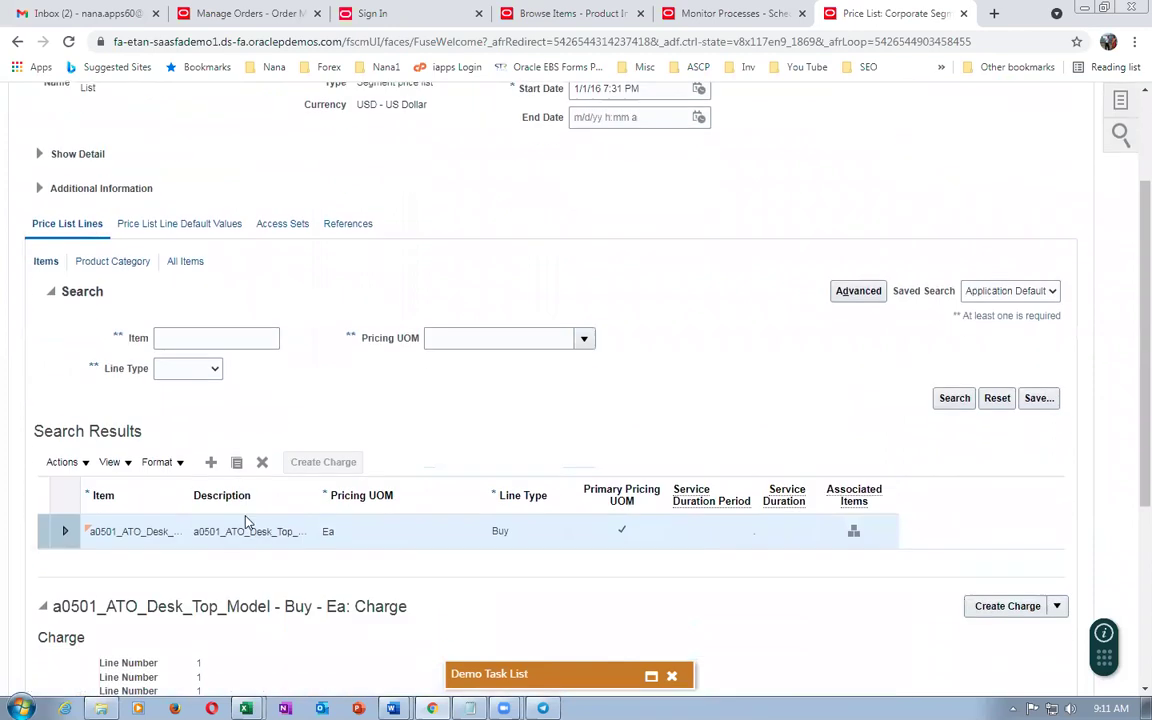
click(212, 463)
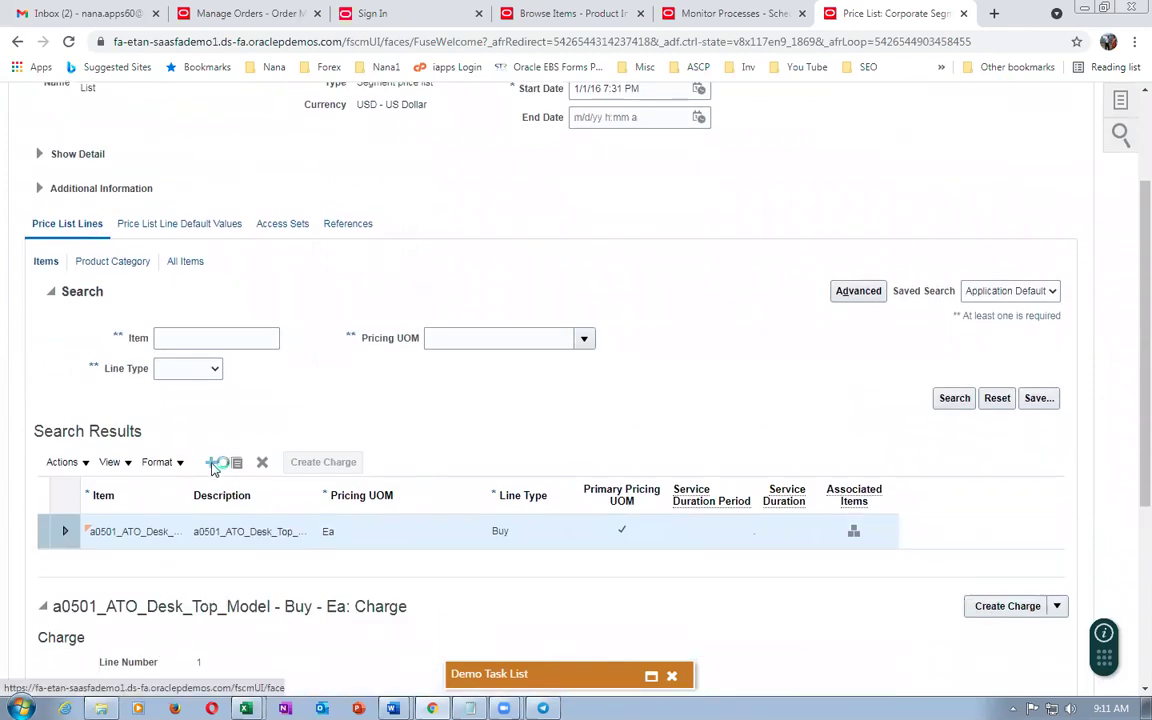
key(alt+Tab)
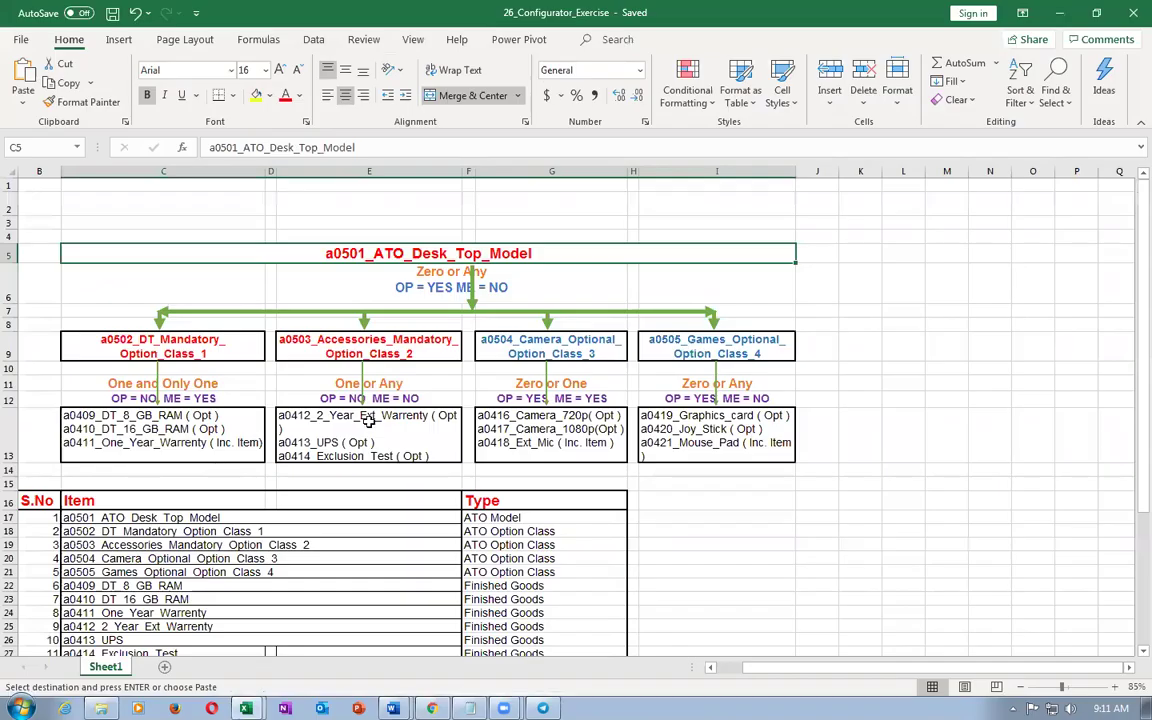
click(166, 341)
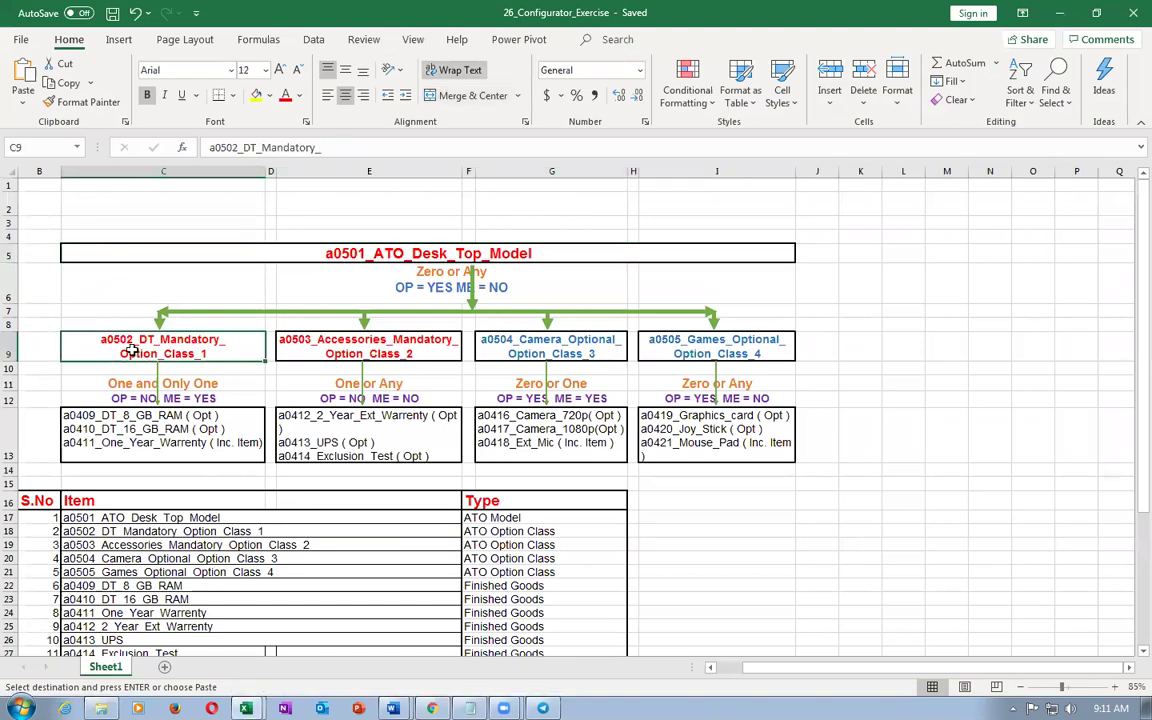
key(alt+Tab)
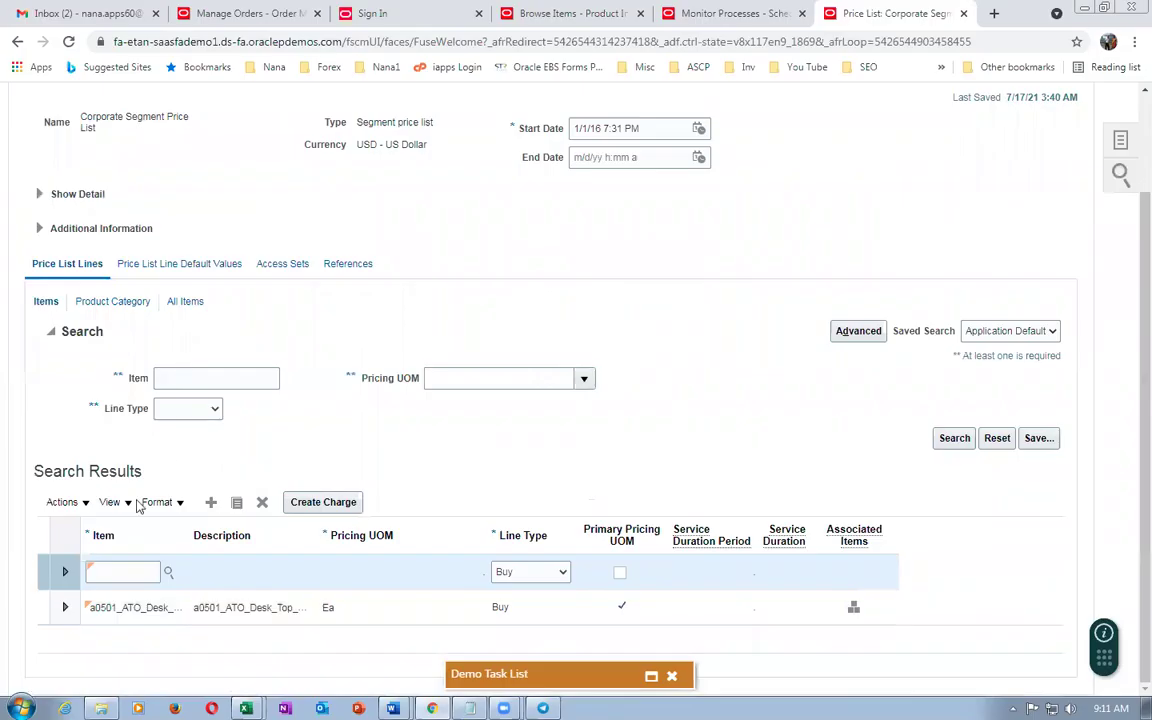
click(107, 572)
text(a0502)
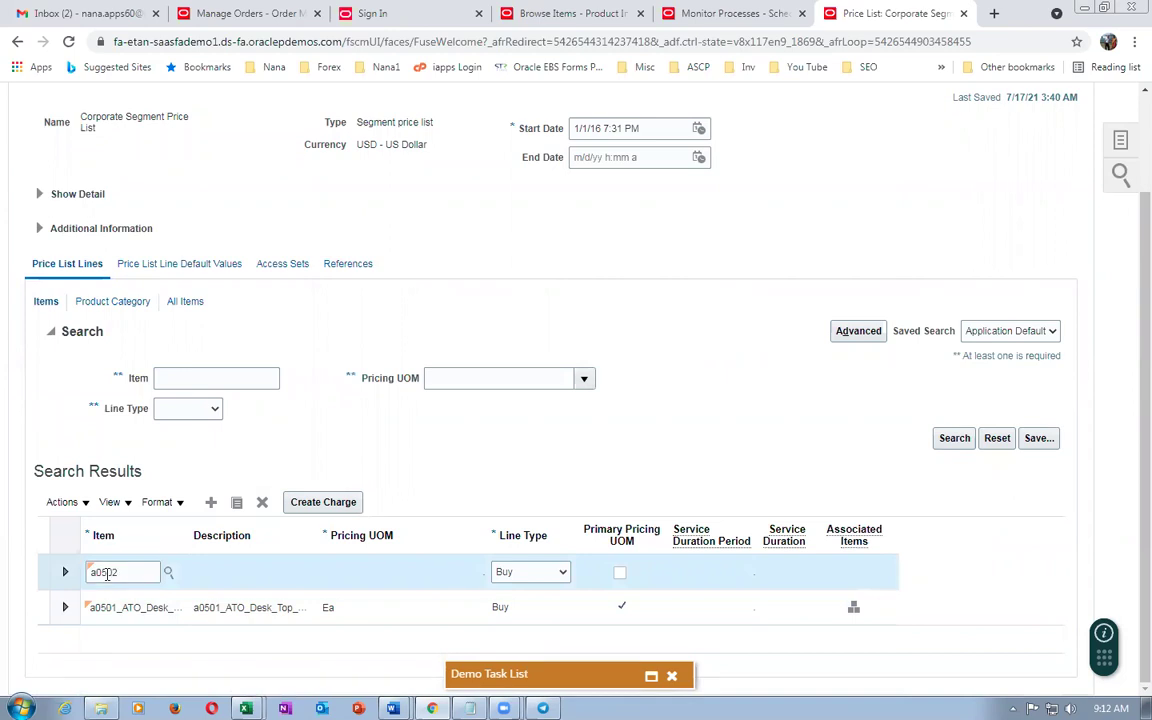
click(320, 501)
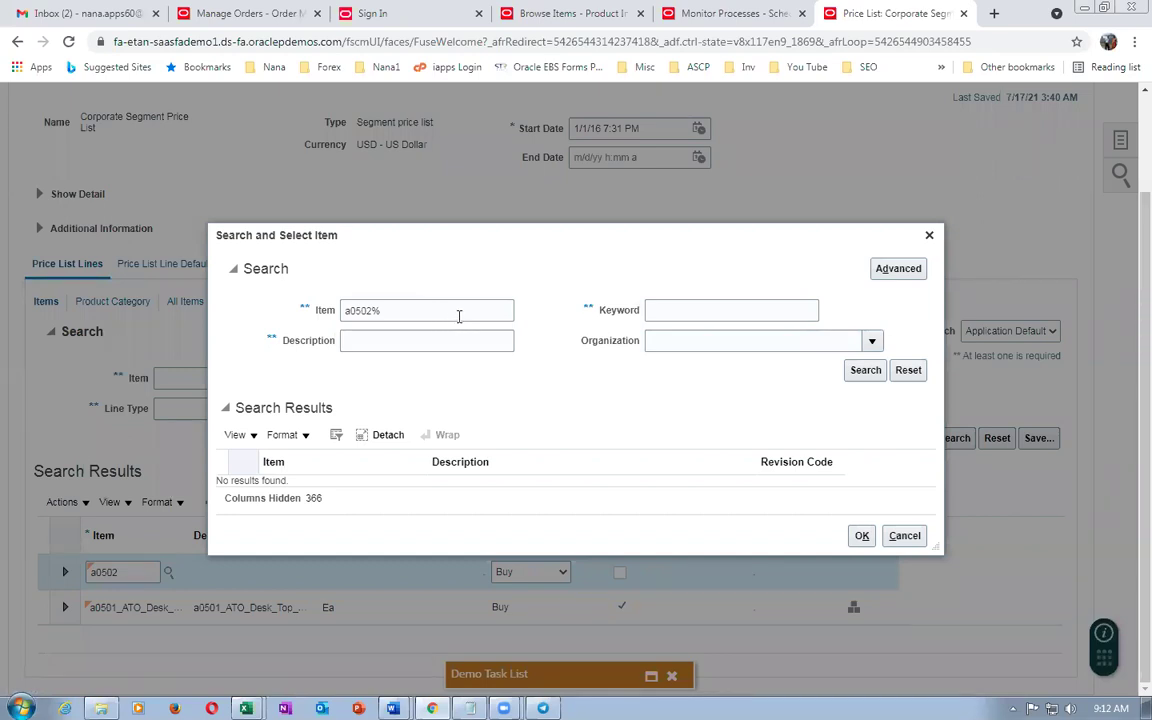
click(893, 536)
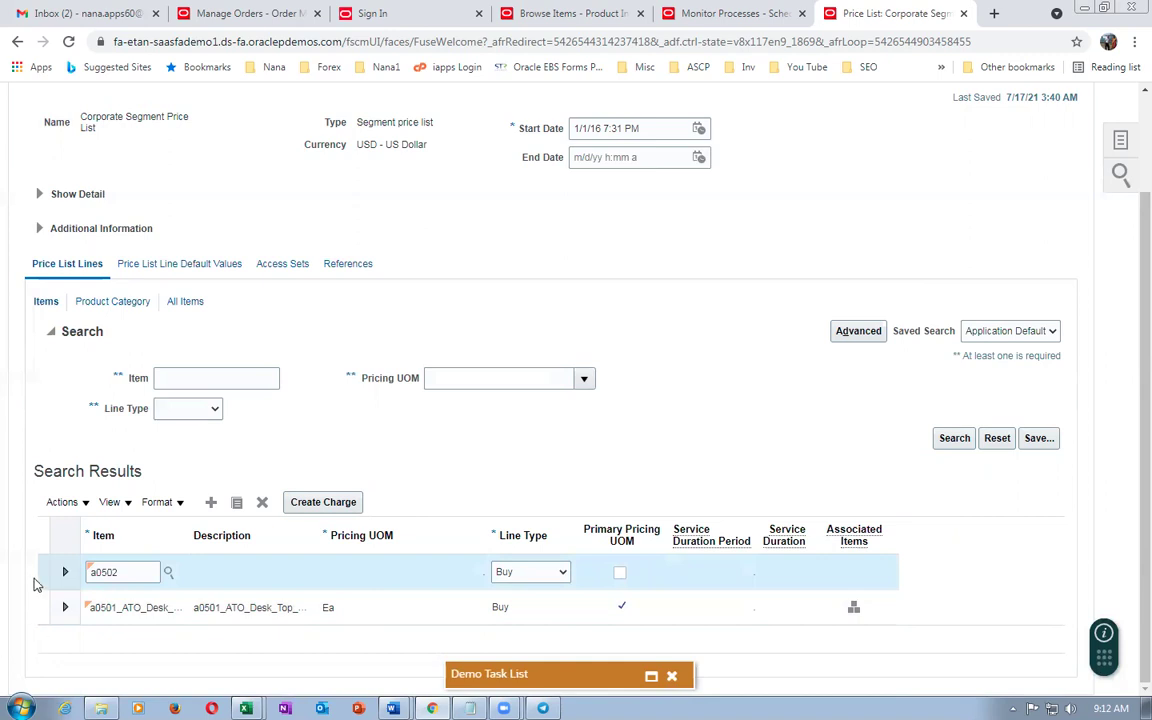
click(264, 507)
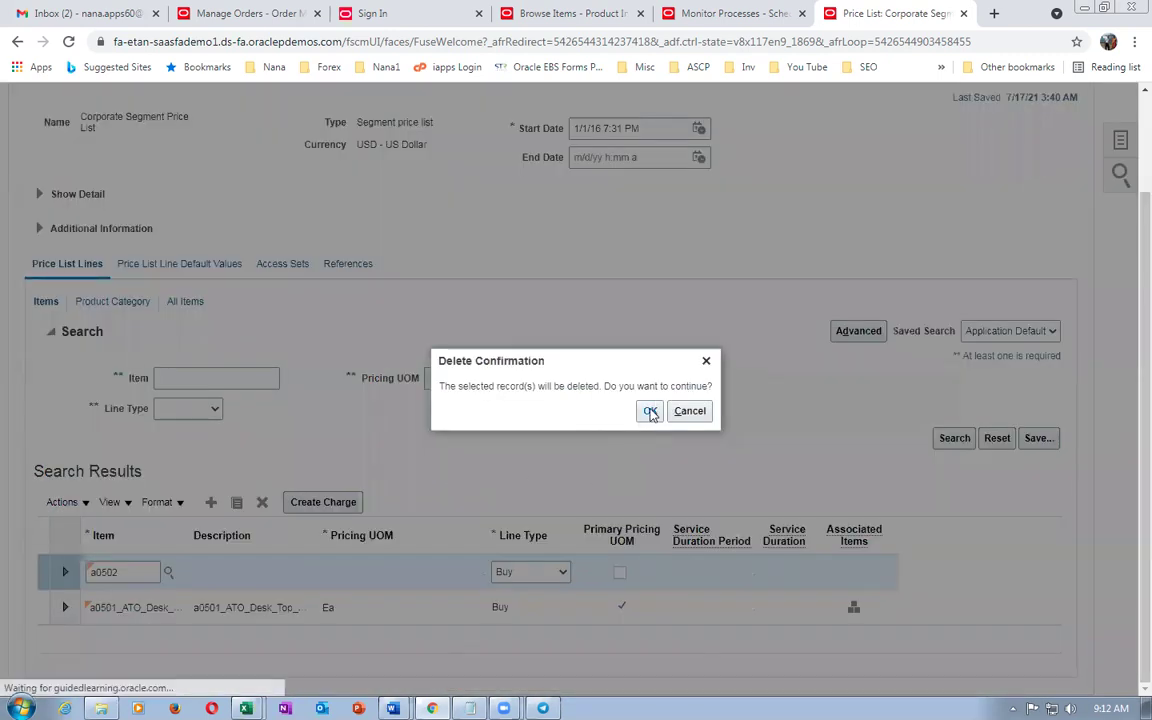
click(650, 411)
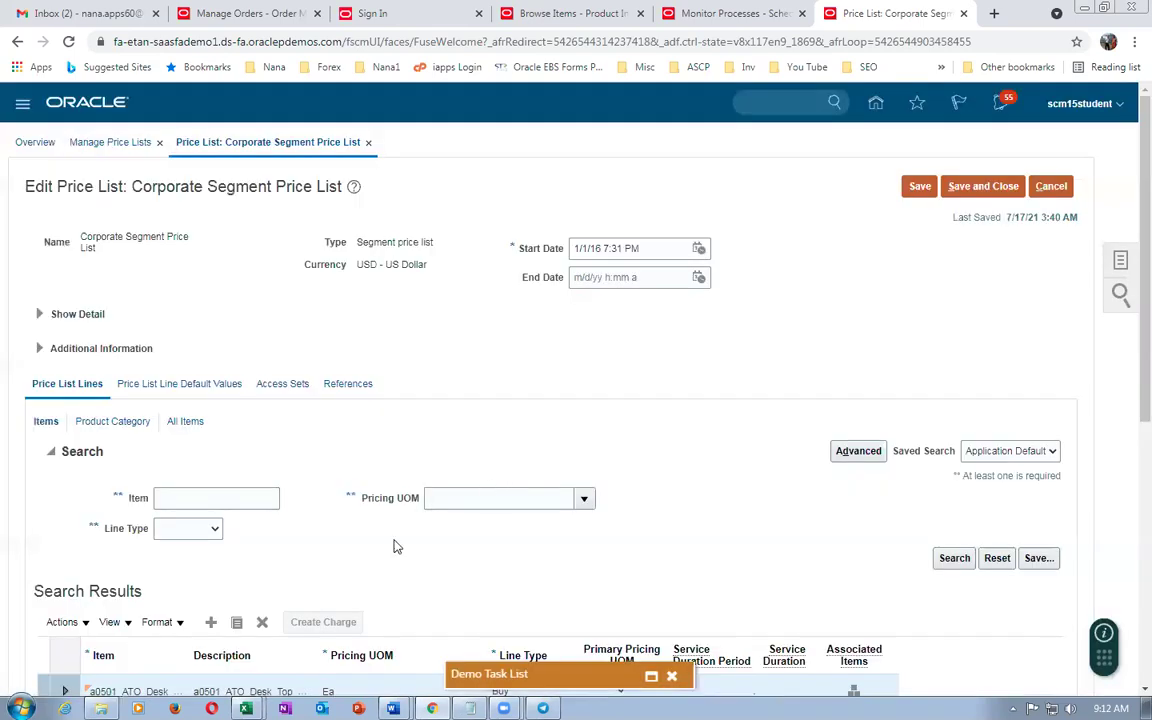
Review the saved a0501_ATO_Desk_Top_Model line and its charge, price and date details in the Corporate Segment Price List.
scroll(387, 562, down, 3)
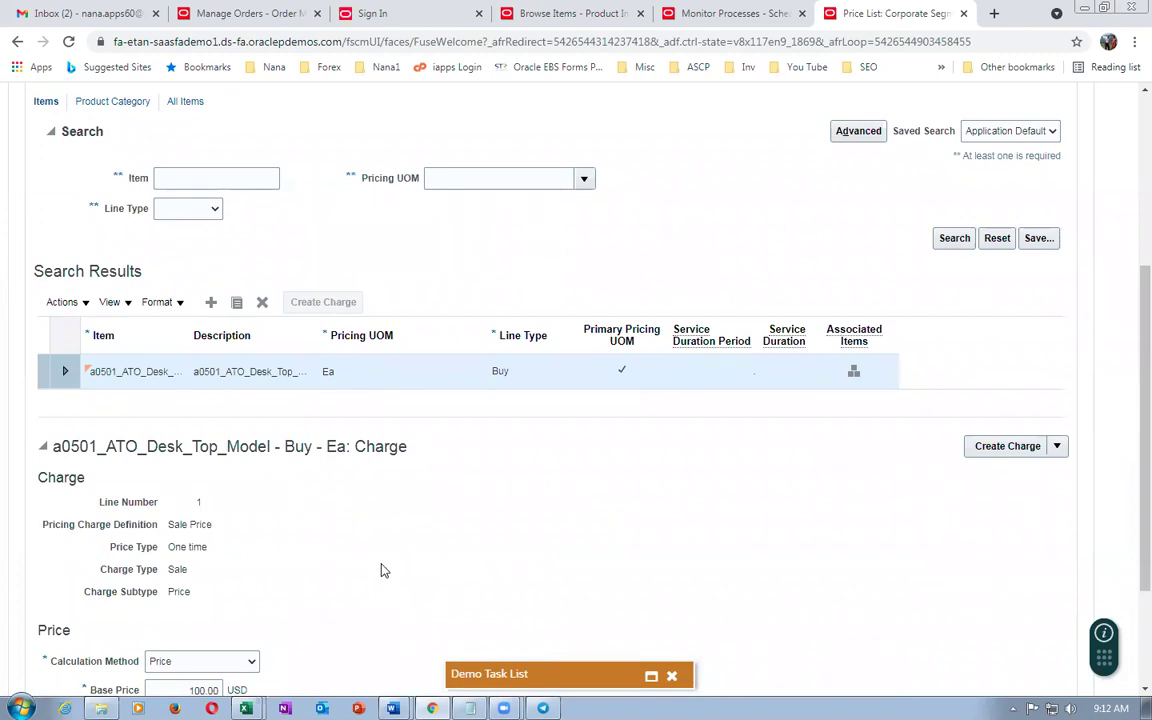
scroll(380, 570, down, 3)
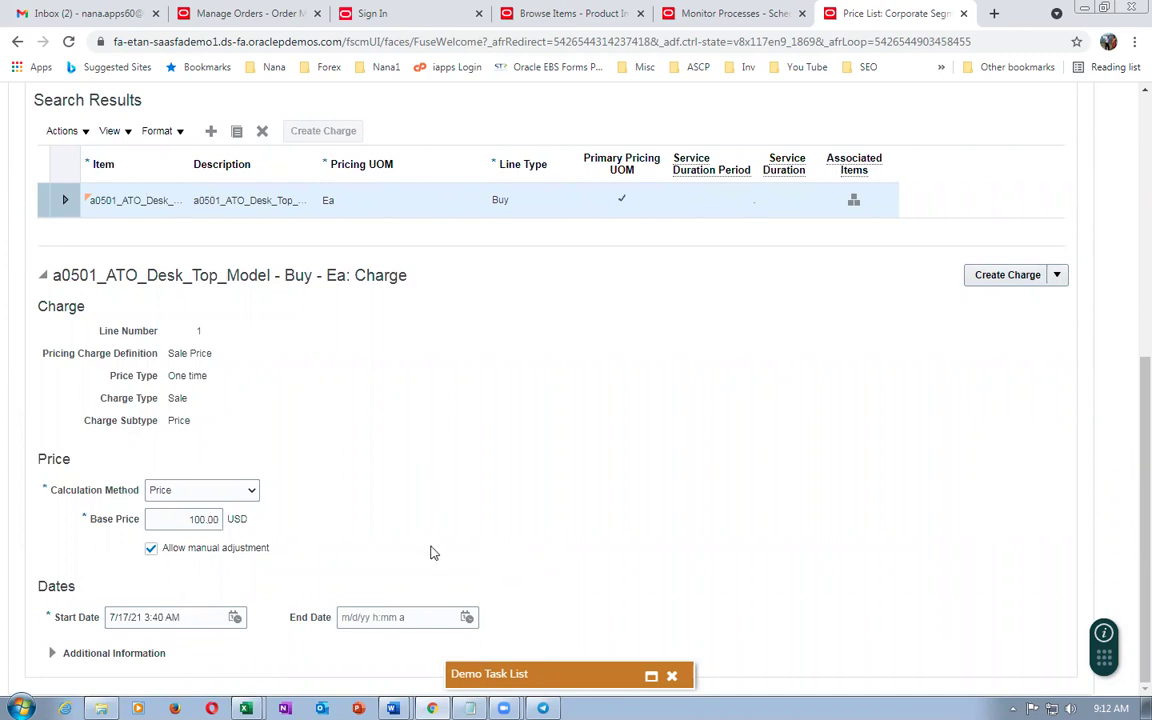
scroll(432, 553, up, 2)
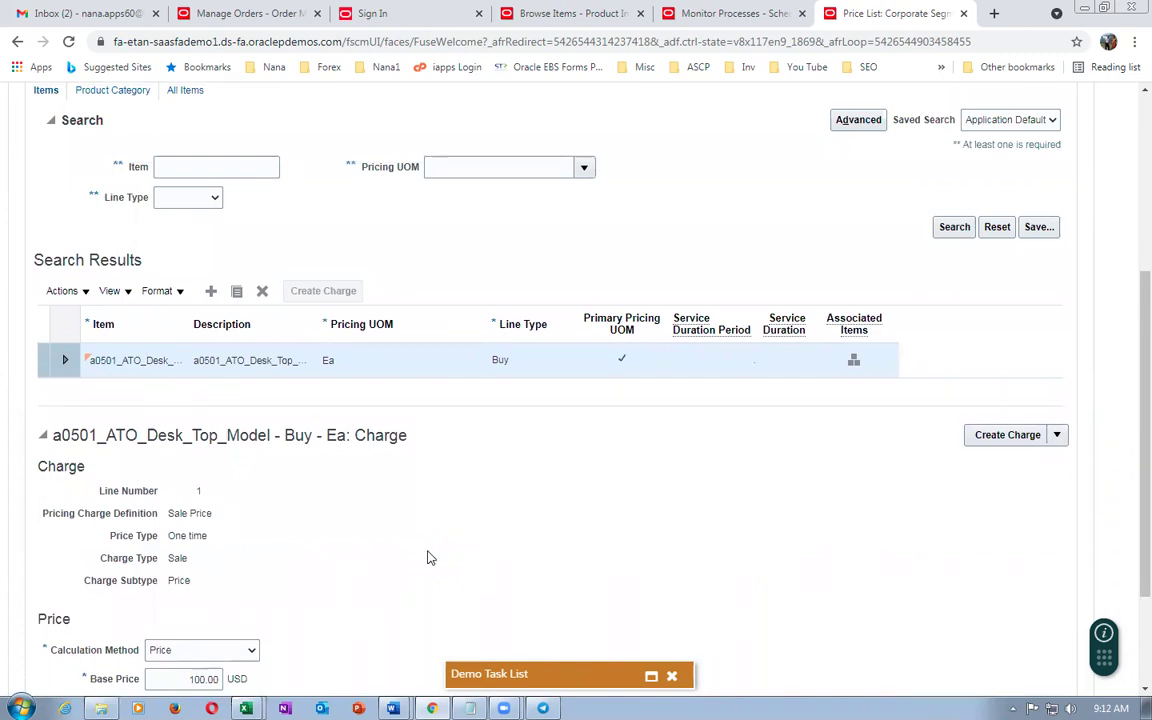
scroll(425, 559, up, 4)
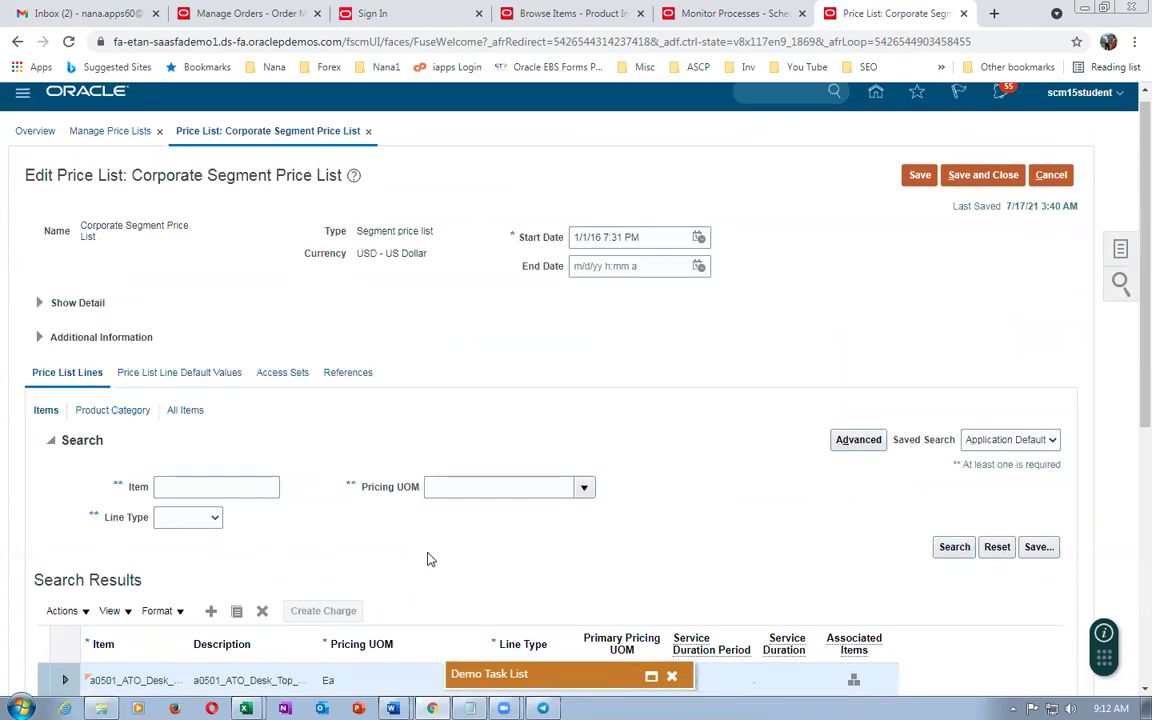
scroll(430, 557, down, 4)
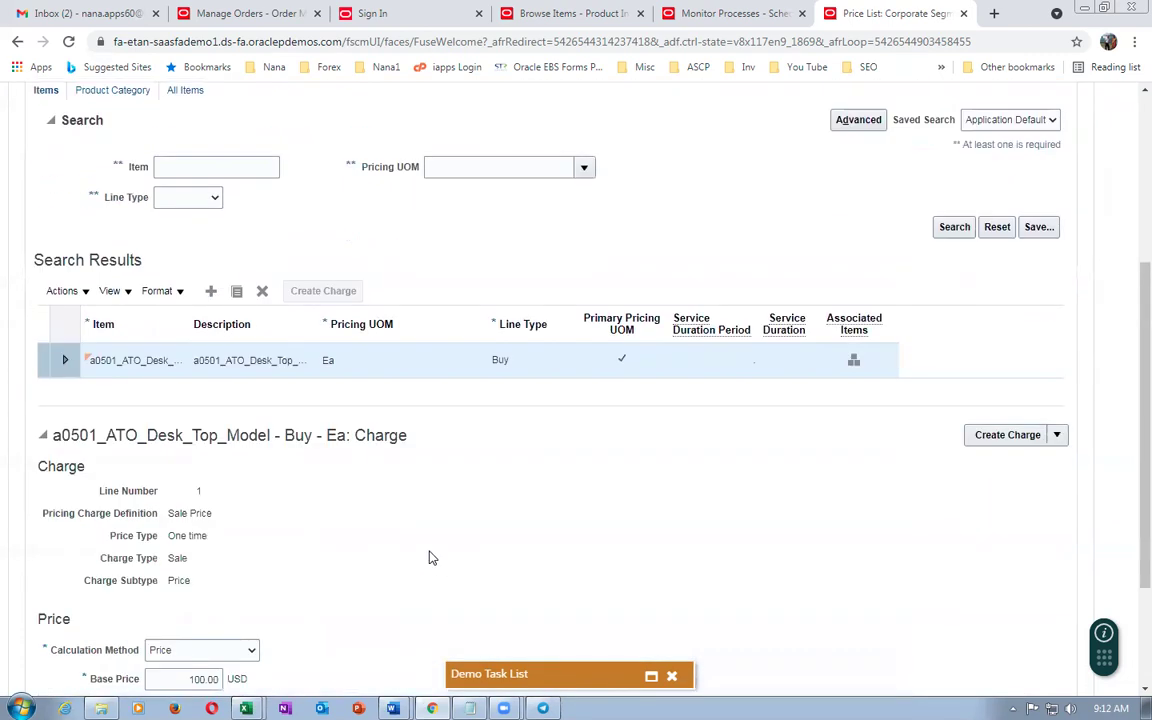
scroll(430, 557, up, 4)
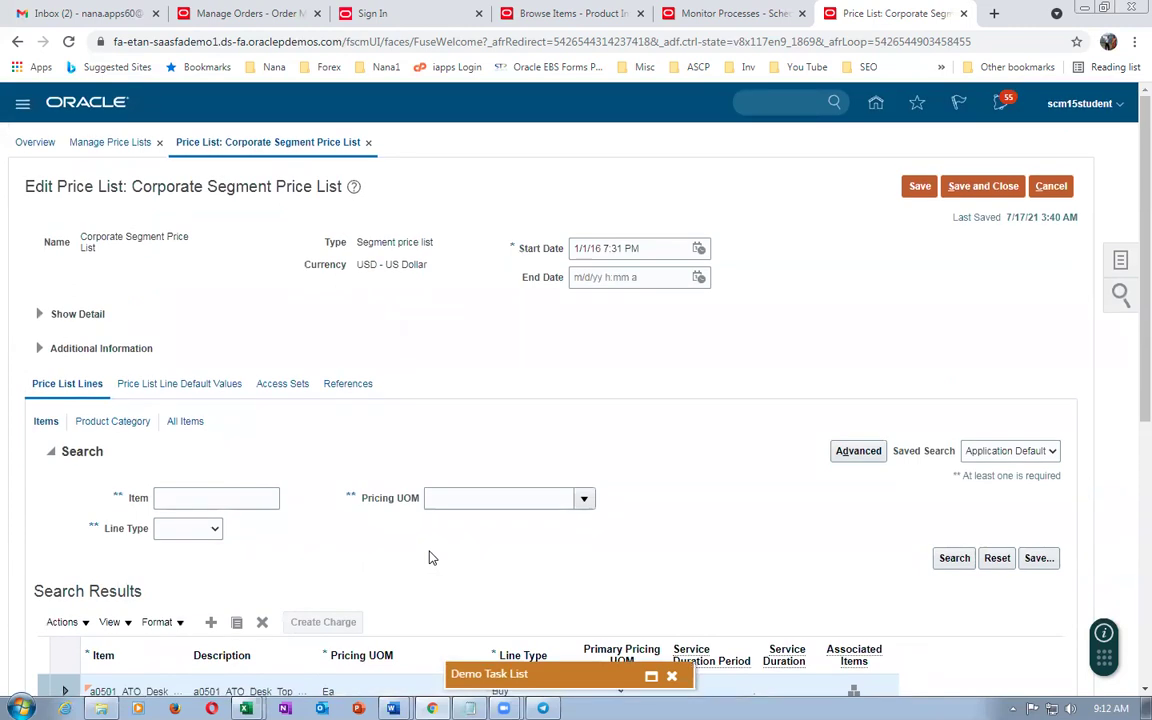
scroll(430, 557, down, 3)
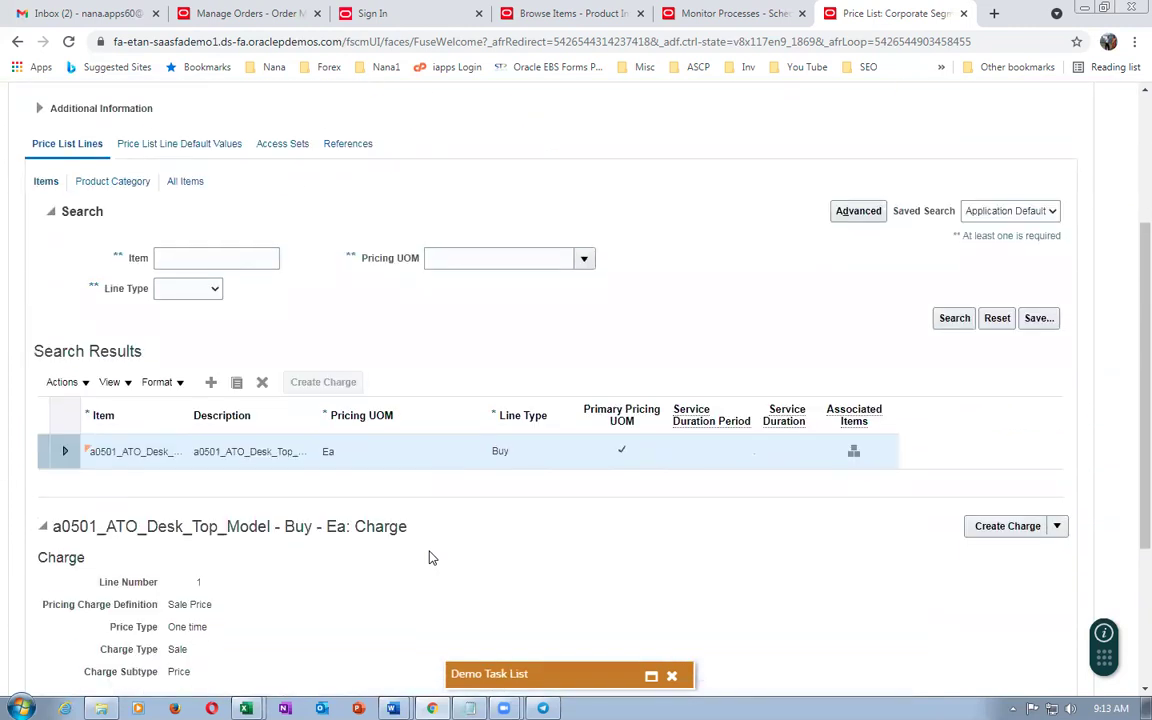
scroll(430, 557, up, 3)
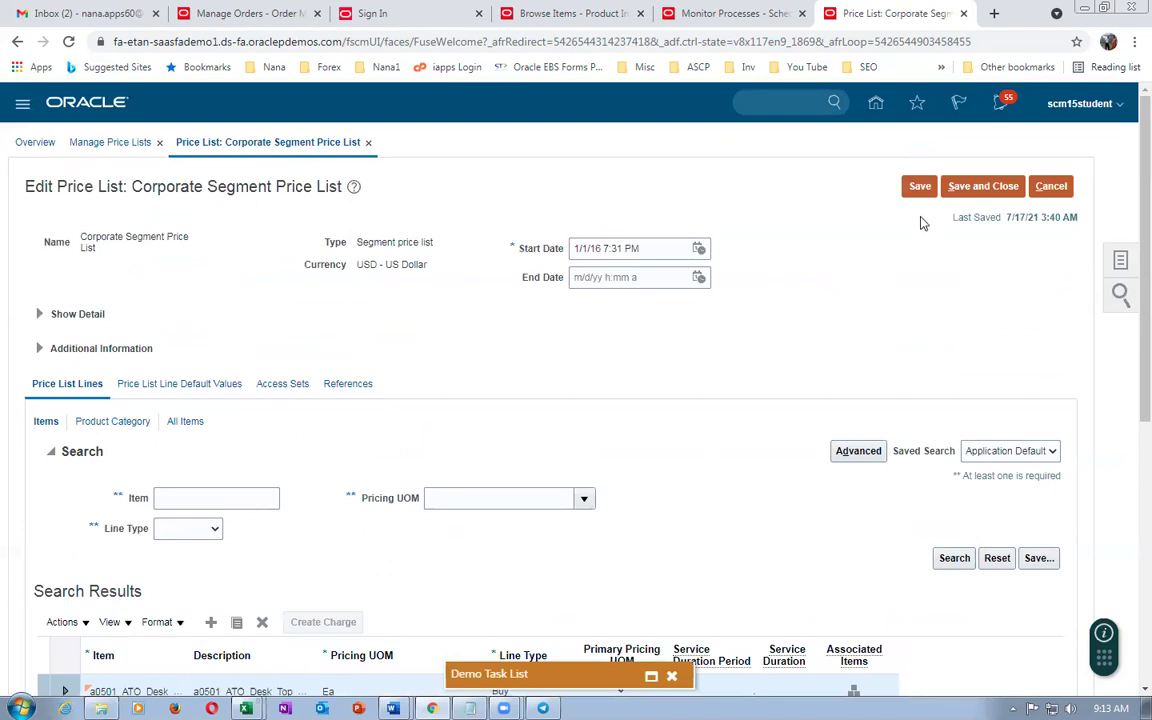
Save and close the Corporate Segment Price List, finish managing price lists, and go to the Order Management overview.
click(983, 186)
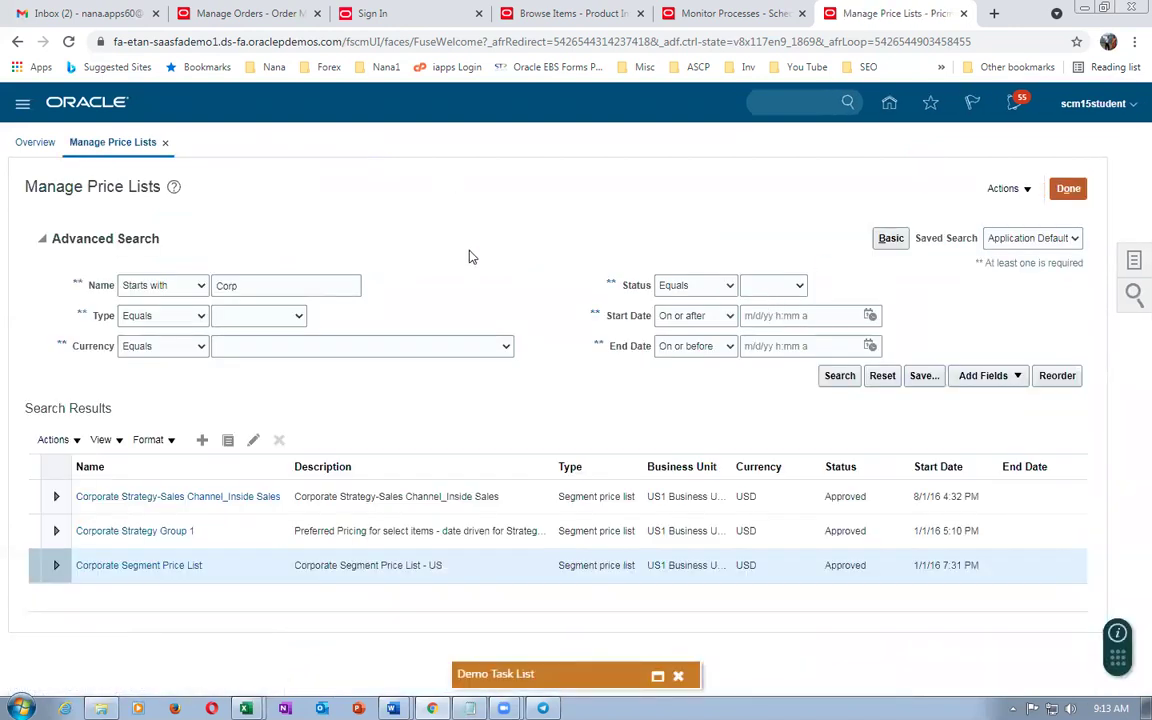
click(1068, 188)
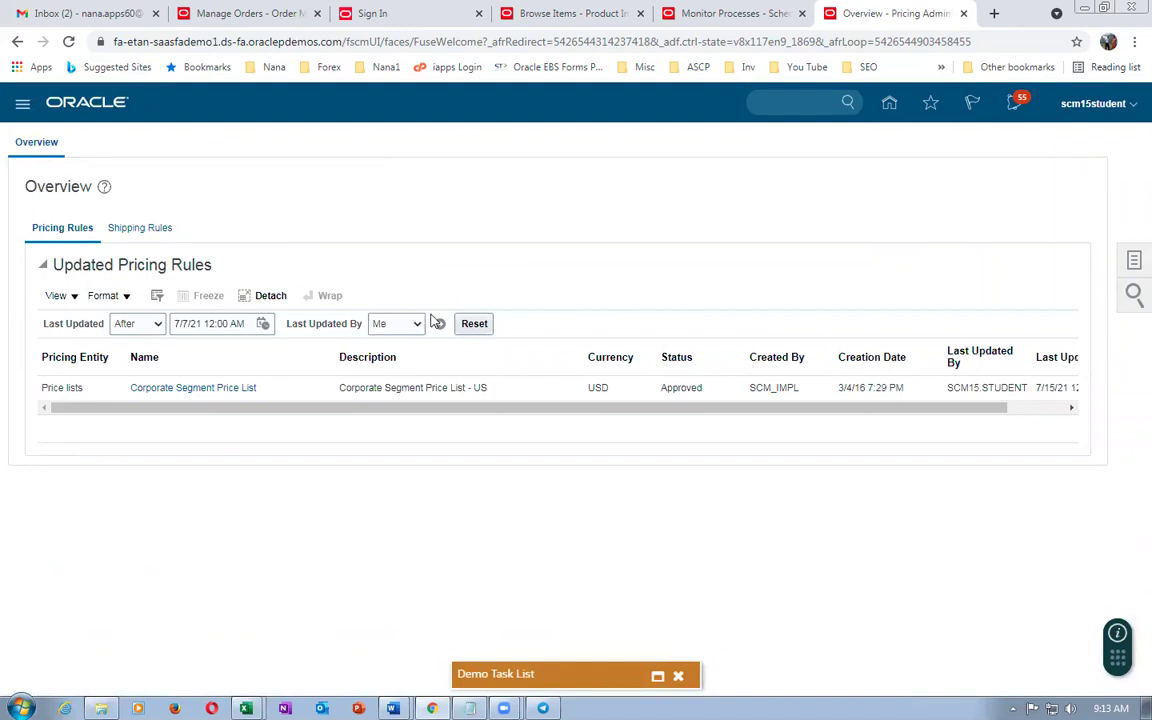
click(890, 108)
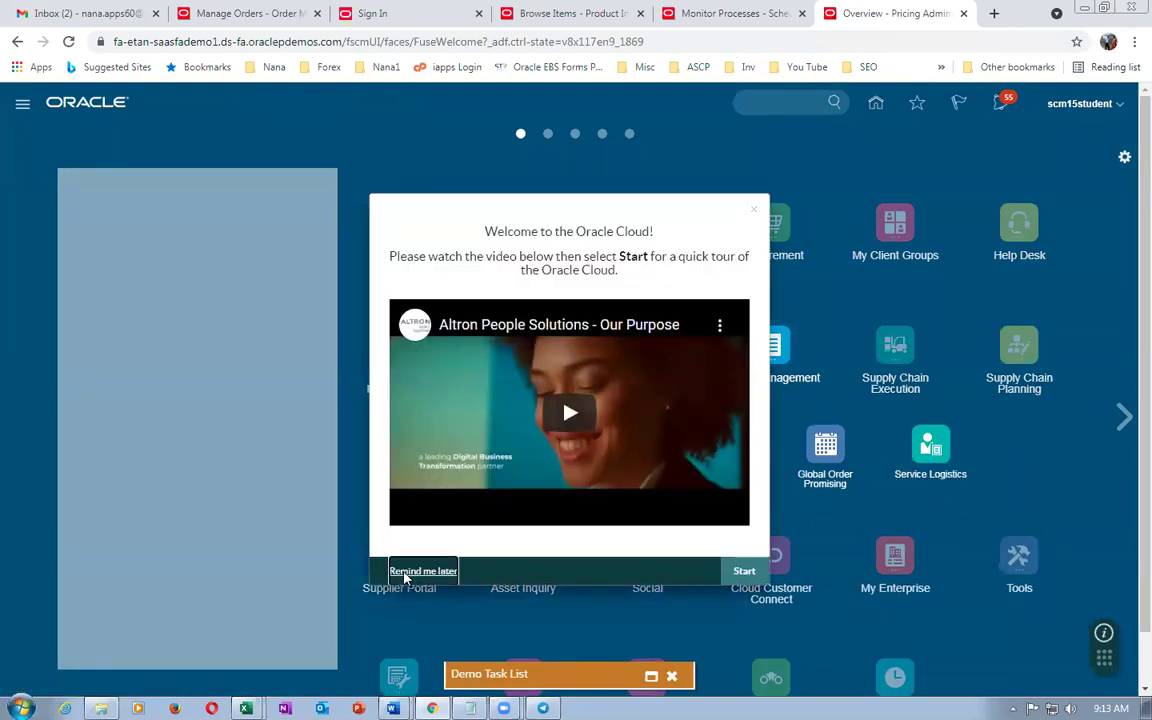
click(392, 569)
click(681, 485)
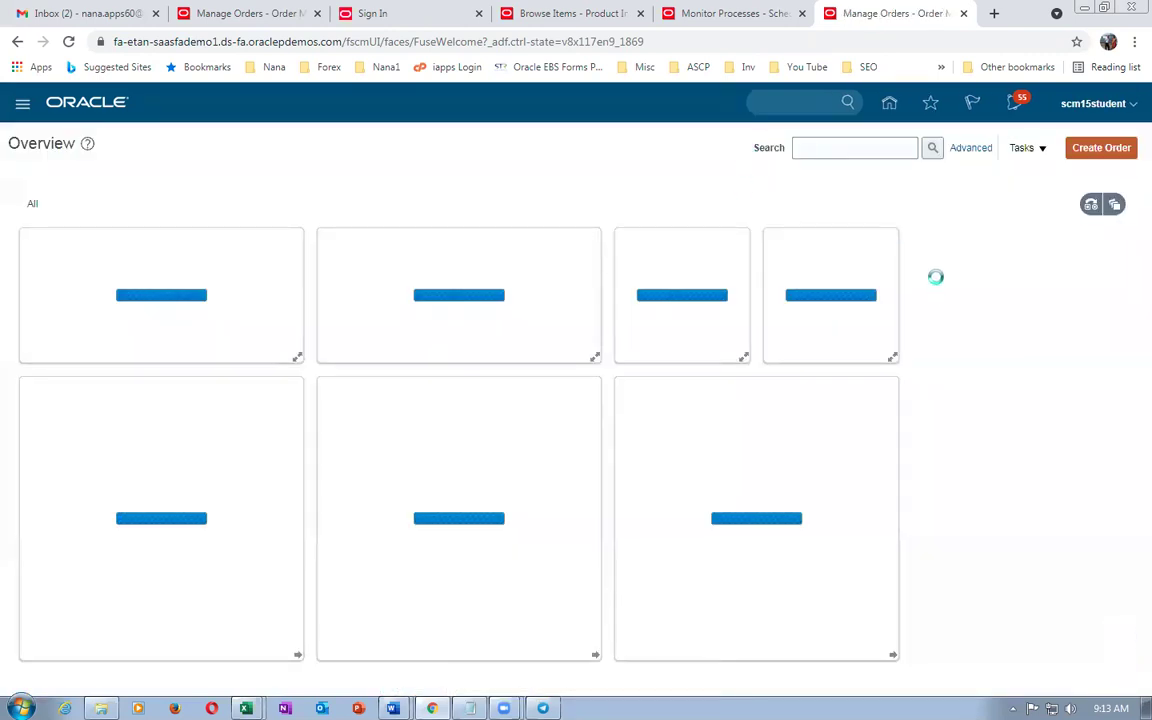
Create an order in the US1 Business Unit for the customer Computer Service and Rentals.
click(1104, 148)
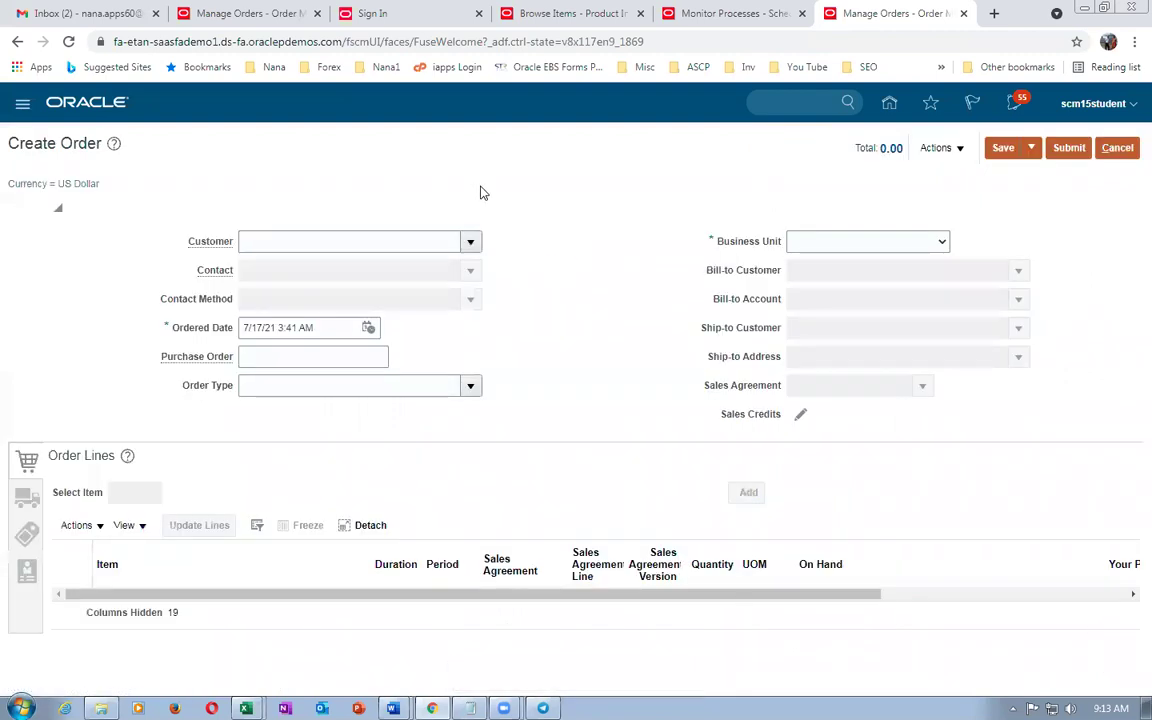
click(883, 244)
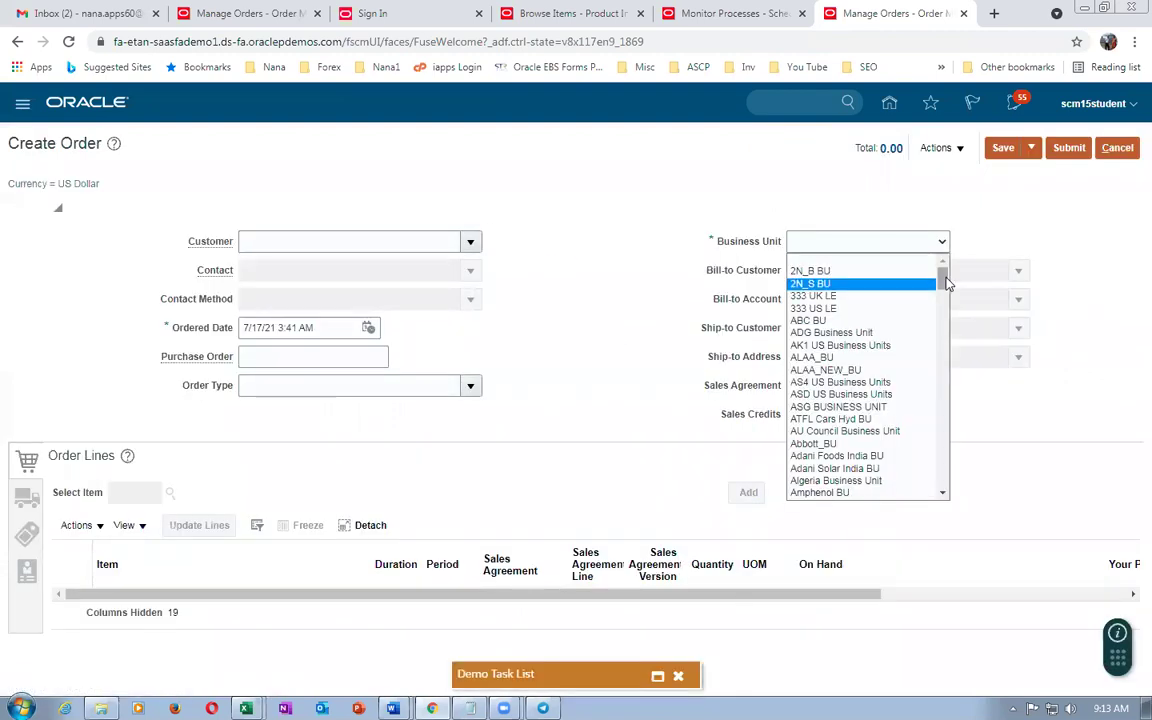
drag(940, 283, 944, 465)
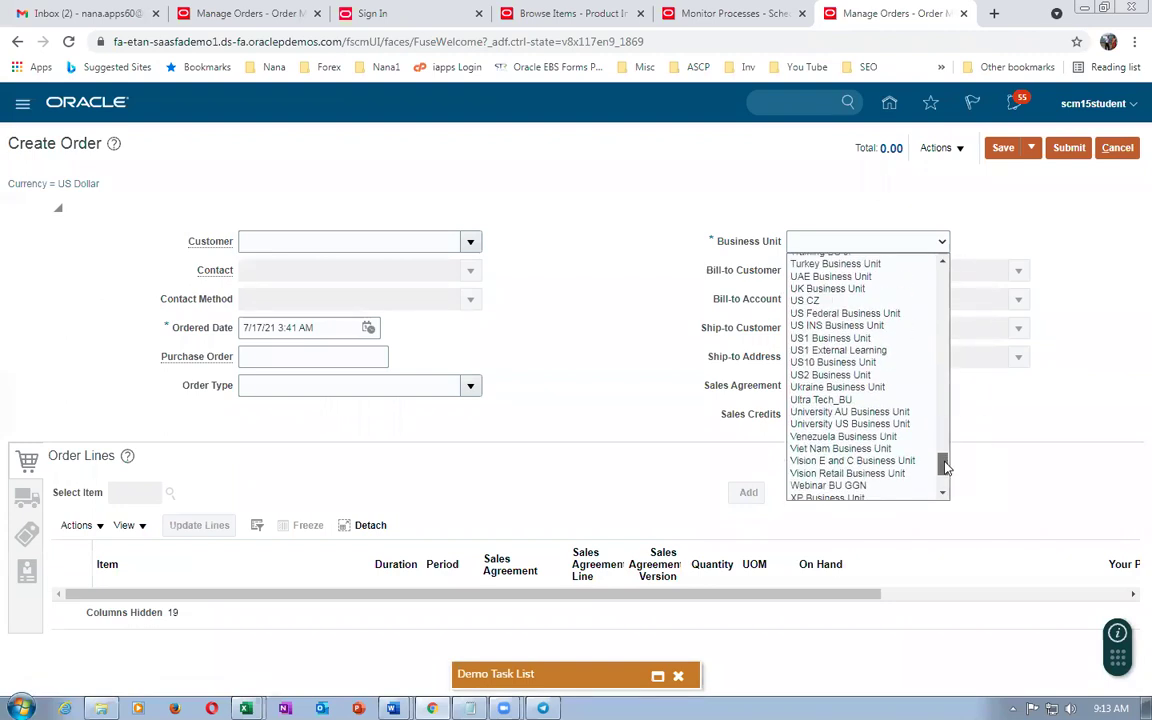
click(864, 334)
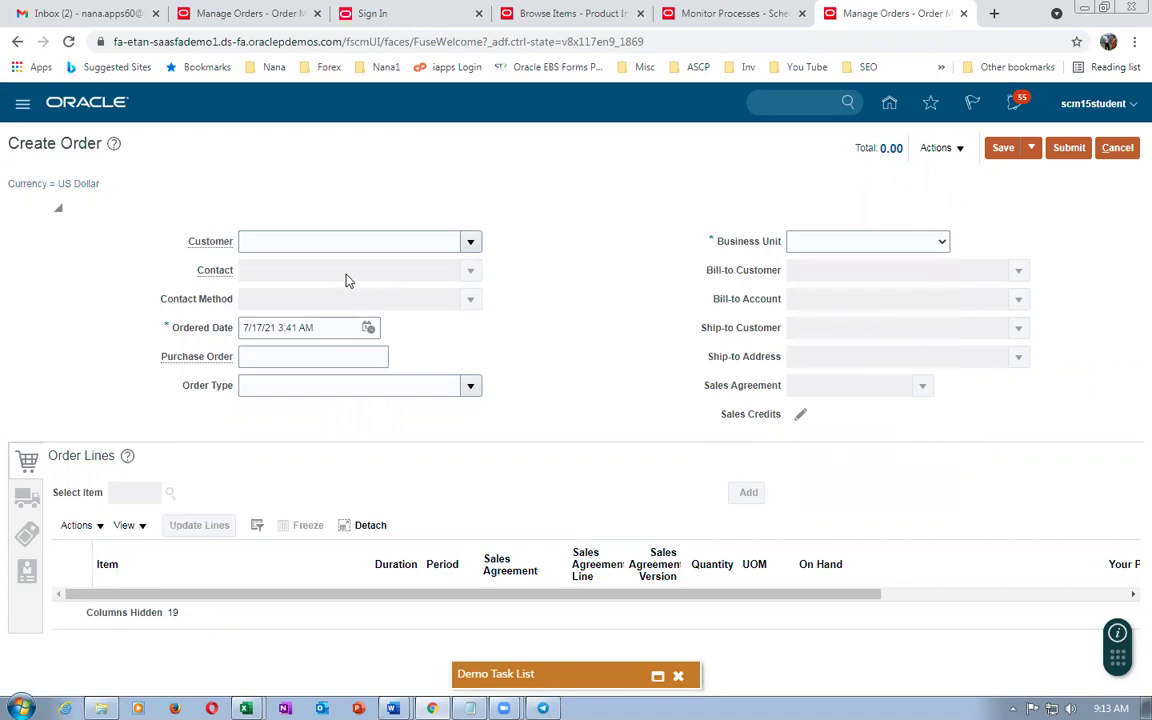
click(342, 241)
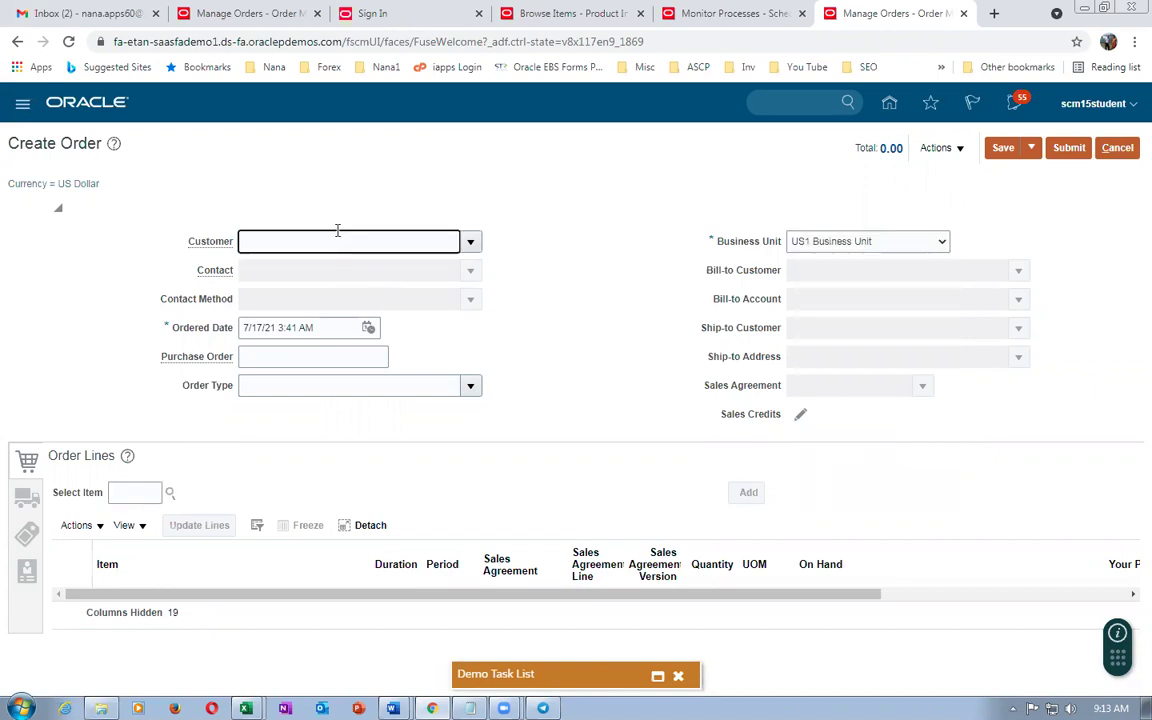
text(comp)
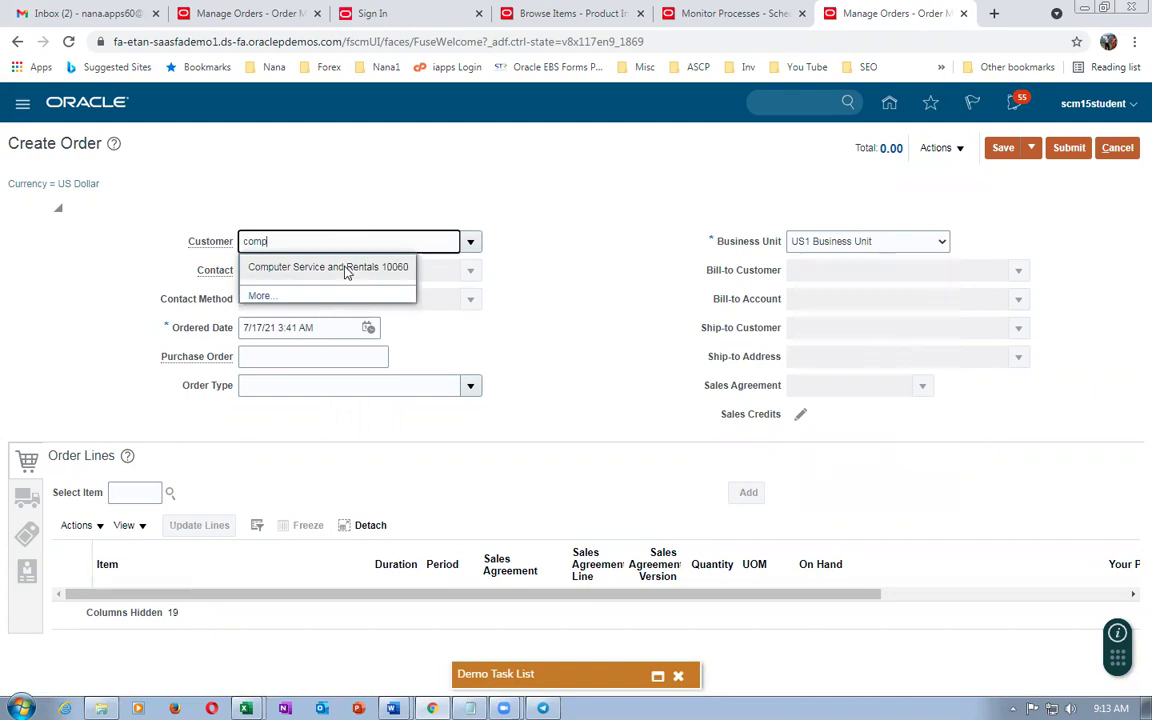
click(346, 268)
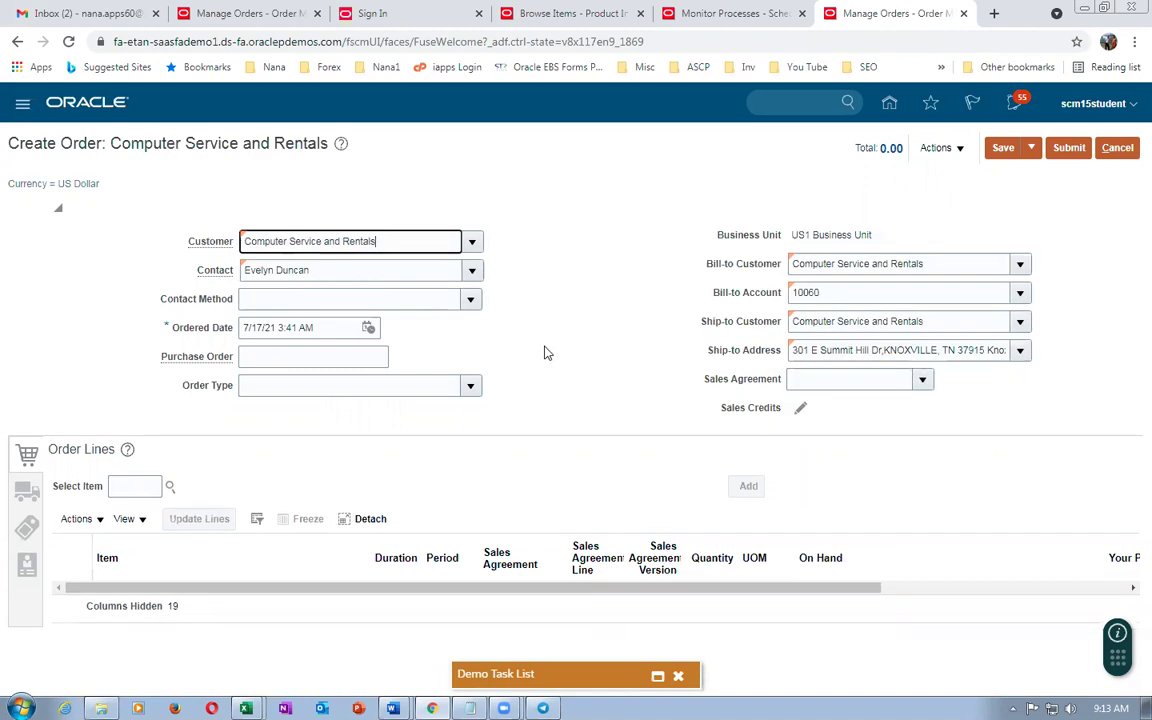
Select item a0501 for the order lines and start configuring a0501_ATO_Desk_Top_Model with quantity 1.
click(140, 486)
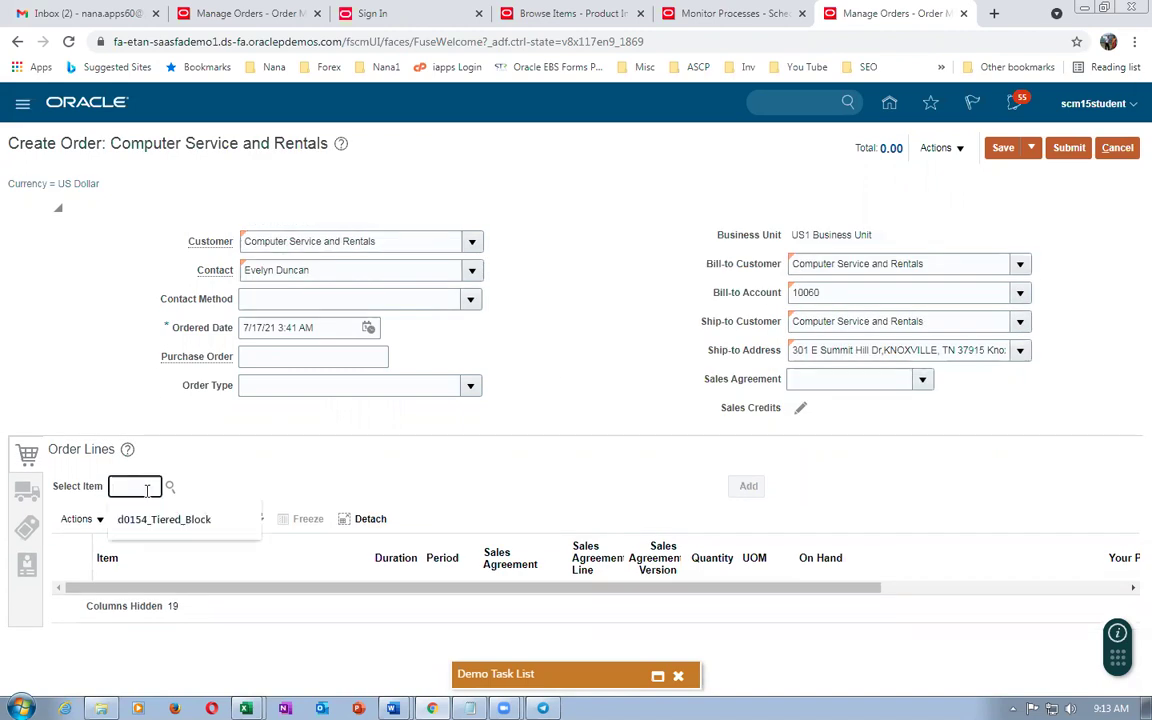
key(alt+Tab)
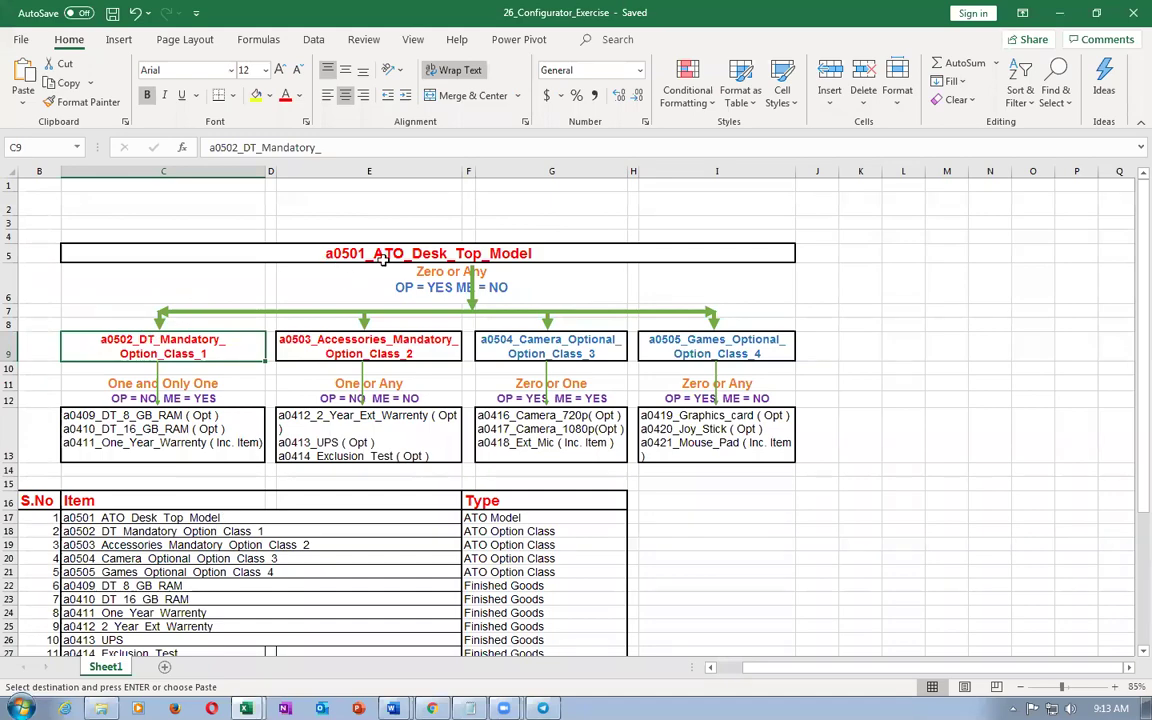
key(alt+Tab)
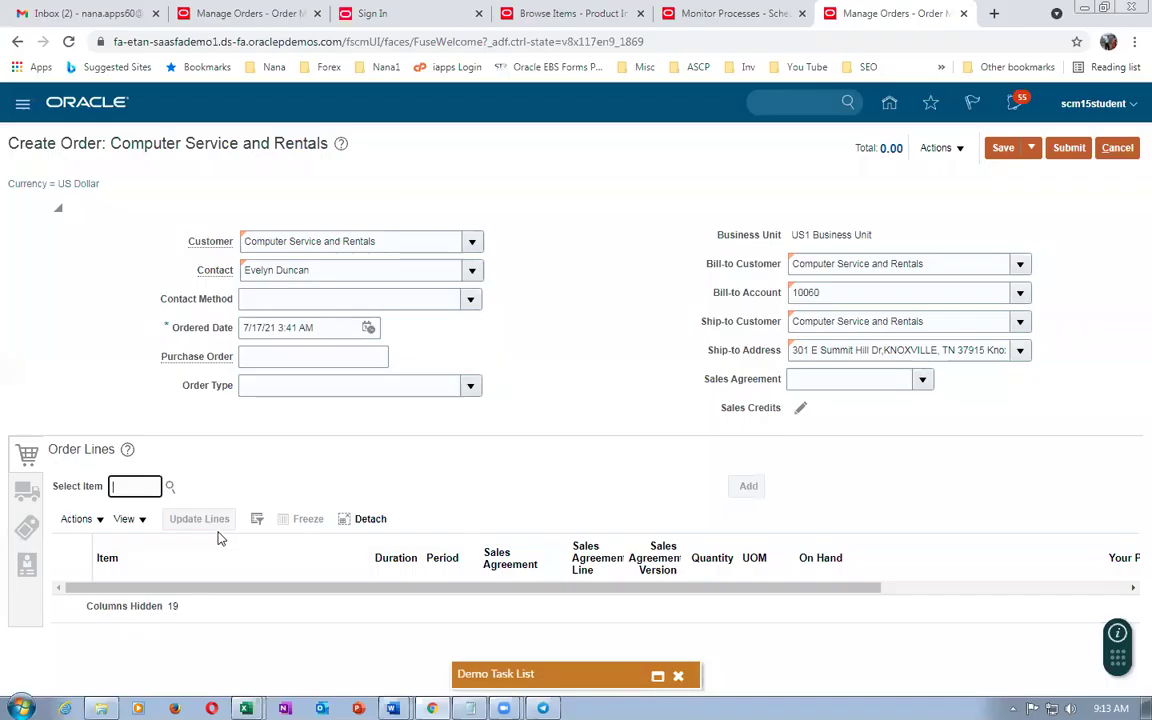
text(a0501)
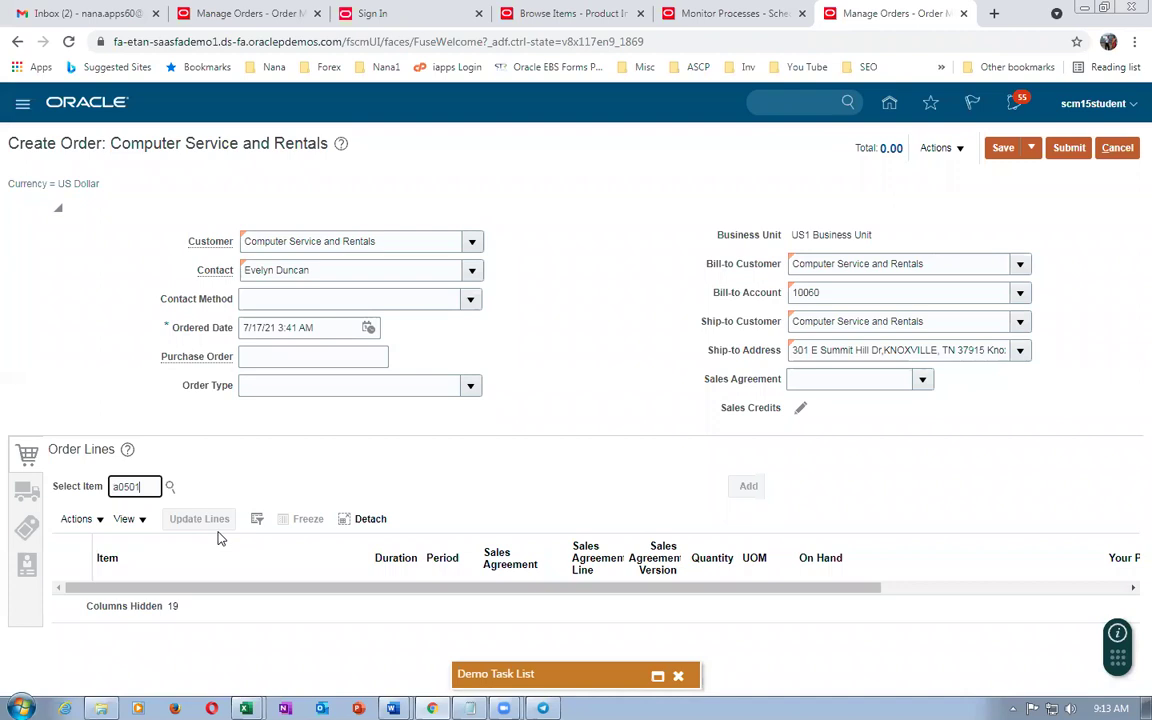
key(Tab)
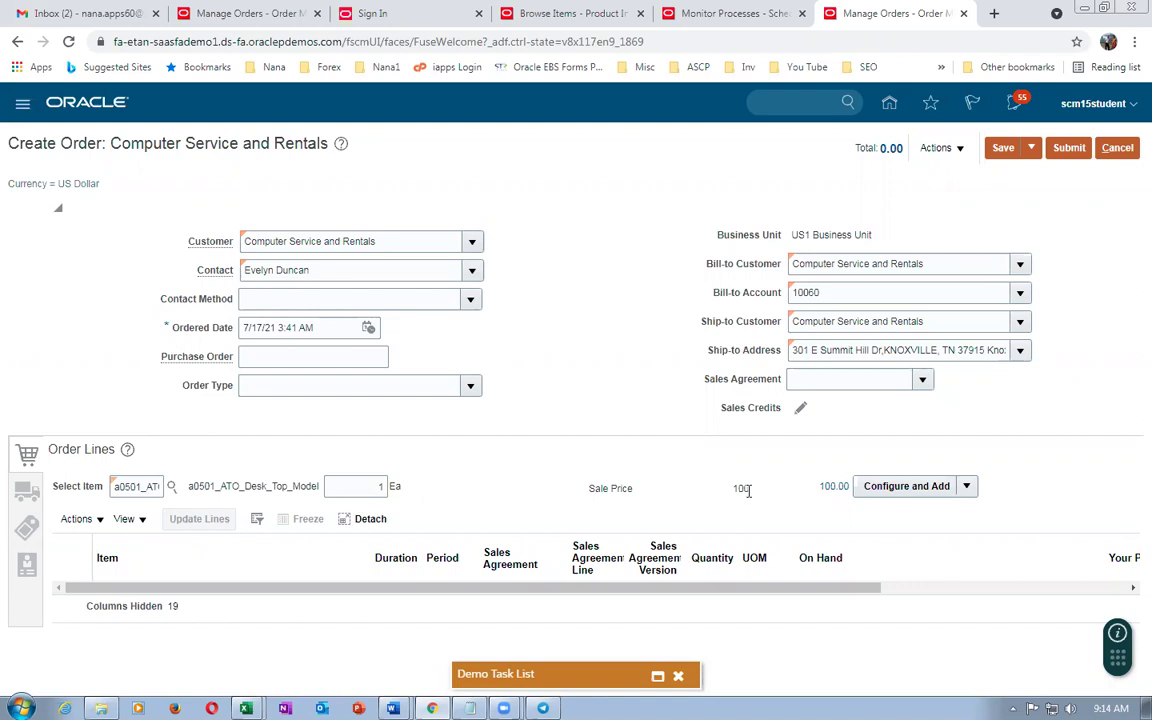
click(899, 488)
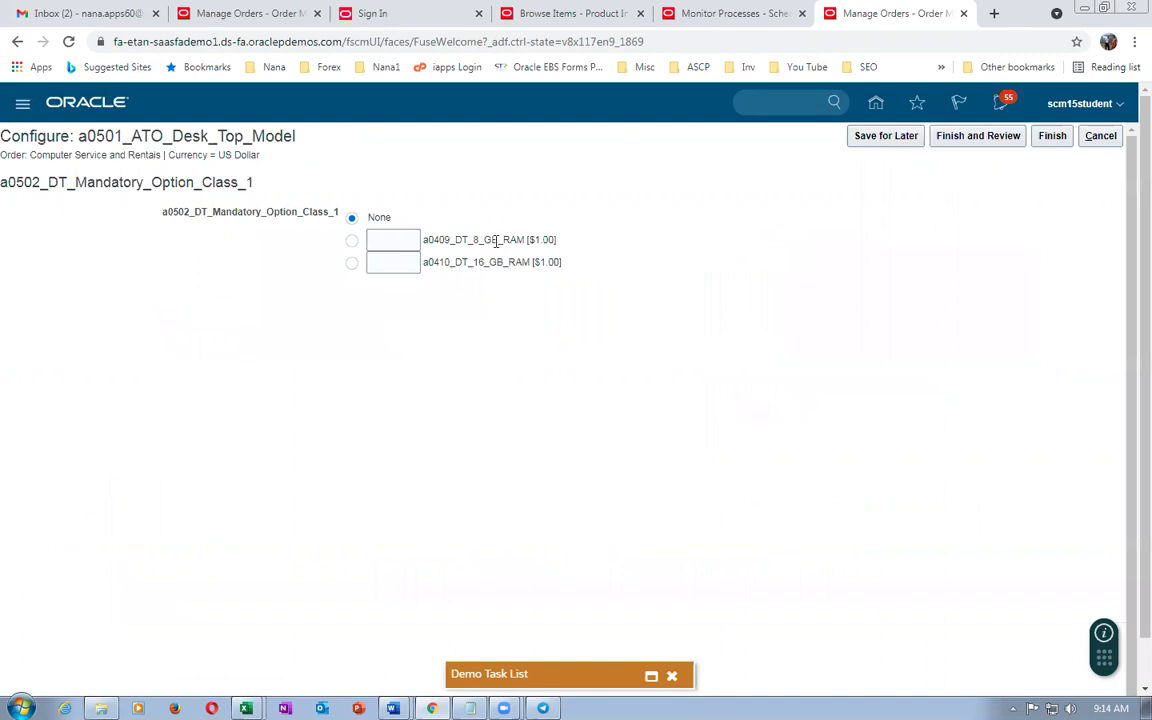
Choose a0409_DT_8_GB_RAM for a0502_DT_Mandatory_Option_Class_1 and finish the configuration to add the model to the order.
key(alt+Tab)
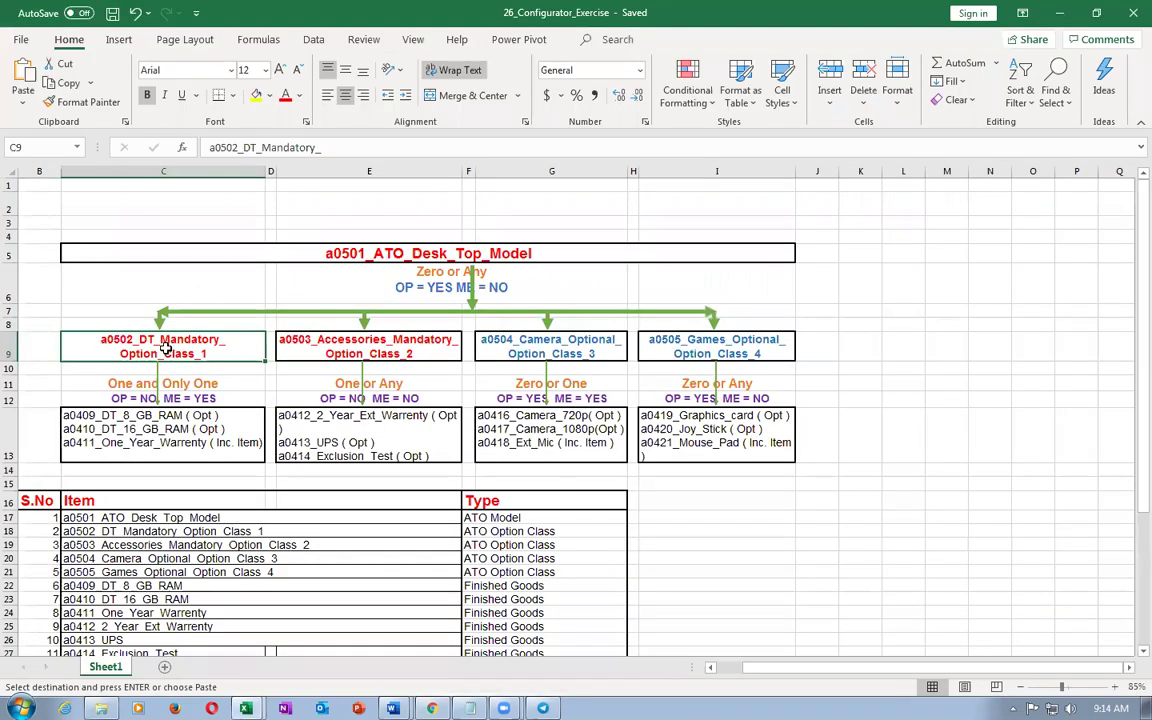
click(398, 254)
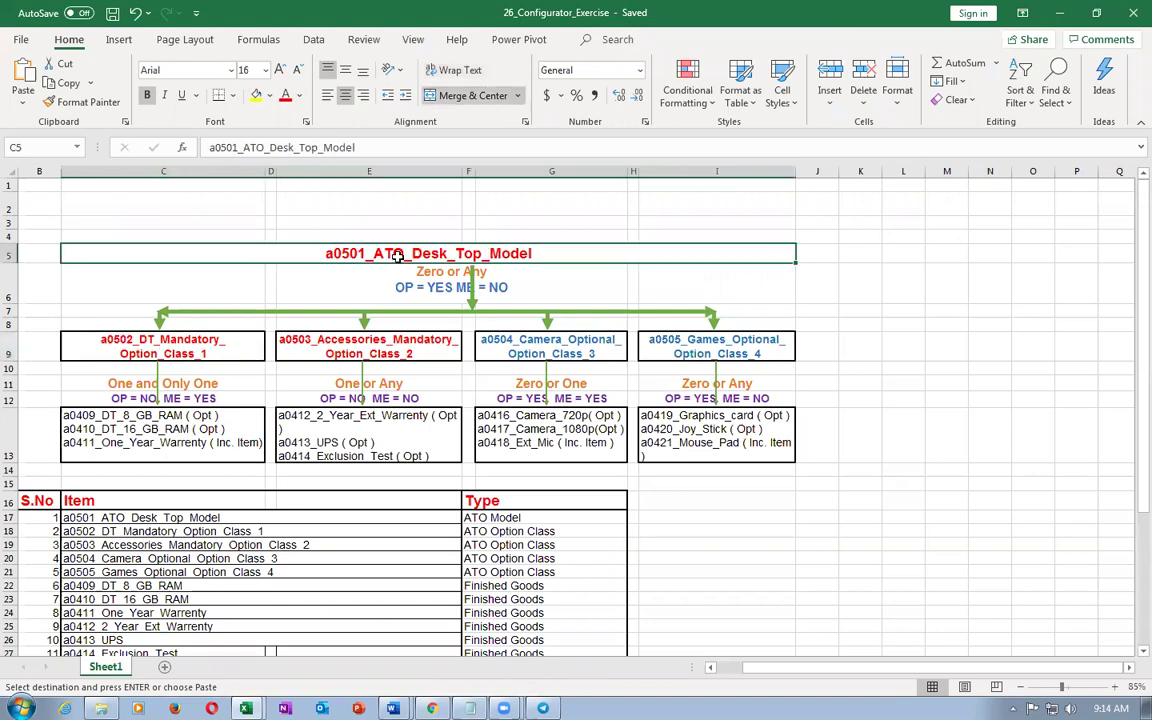
key(alt+Tab)
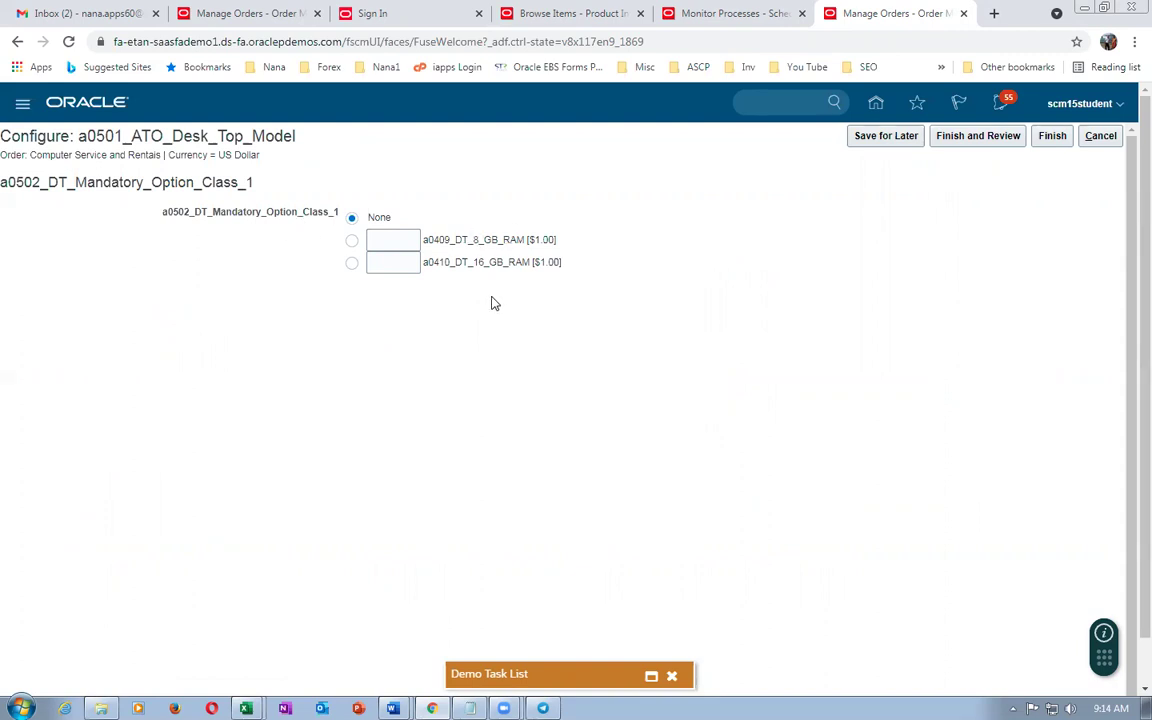
click(352, 243)
click(352, 265)
click(352, 241)
click(352, 219)
drag(435, 243, 548, 237)
click(565, 283)
drag(436, 240, 539, 244)
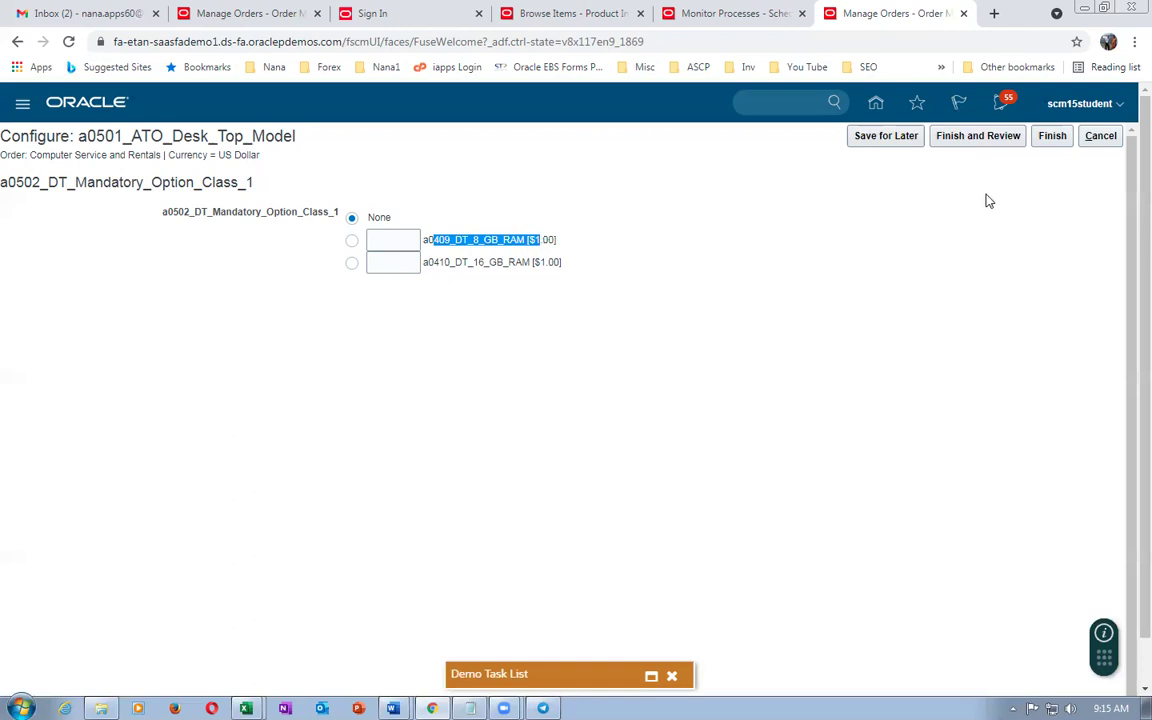
click(1008, 222)
click(1052, 137)
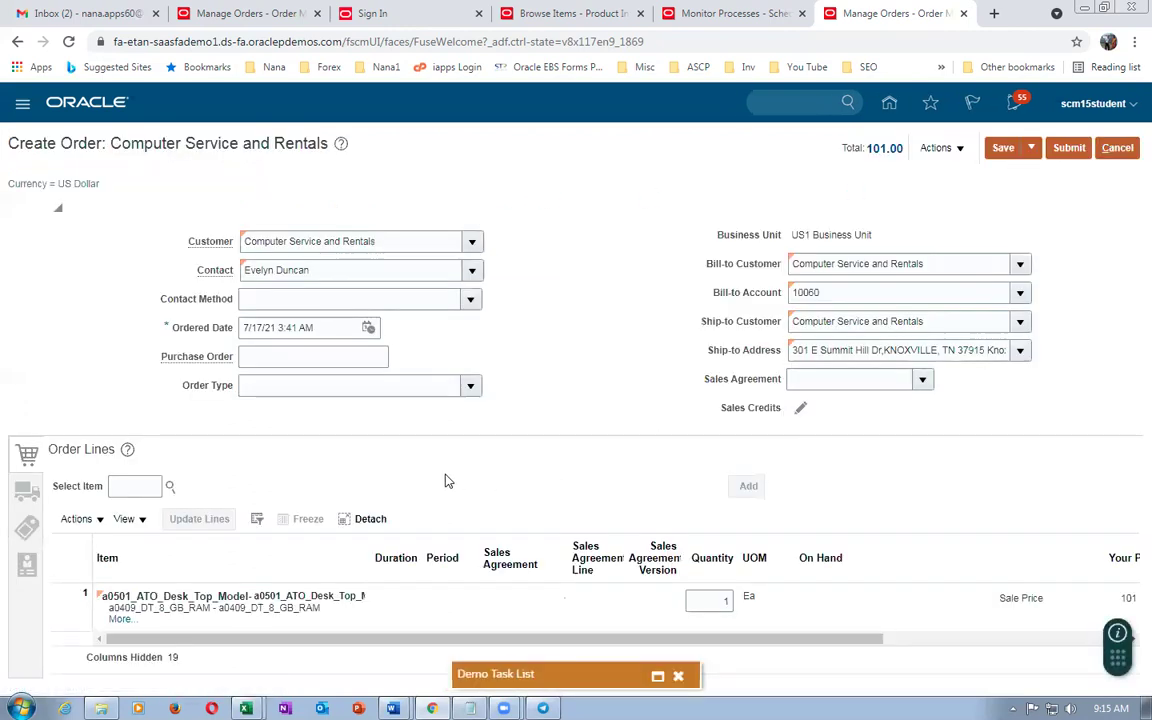
Open the full component list of the a0501_ATO_Desk_Top_Model order line and examine each component's quantity, price and amount.
click(113, 625)
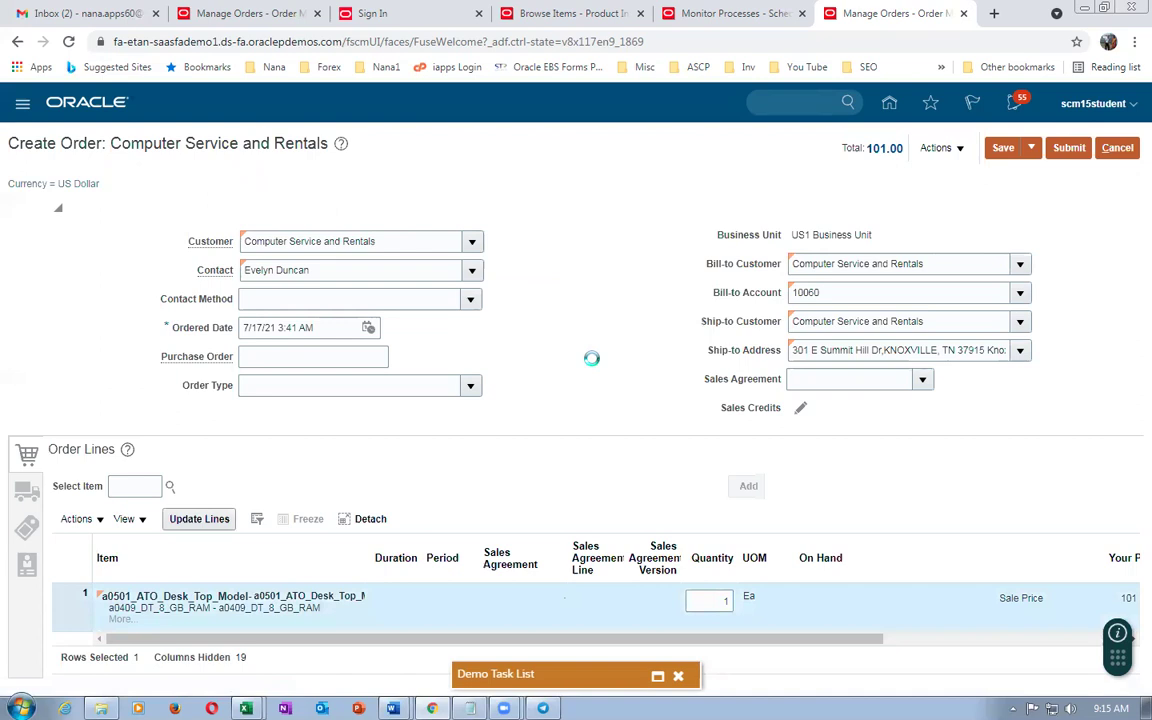
drag(535, 368, 805, 366)
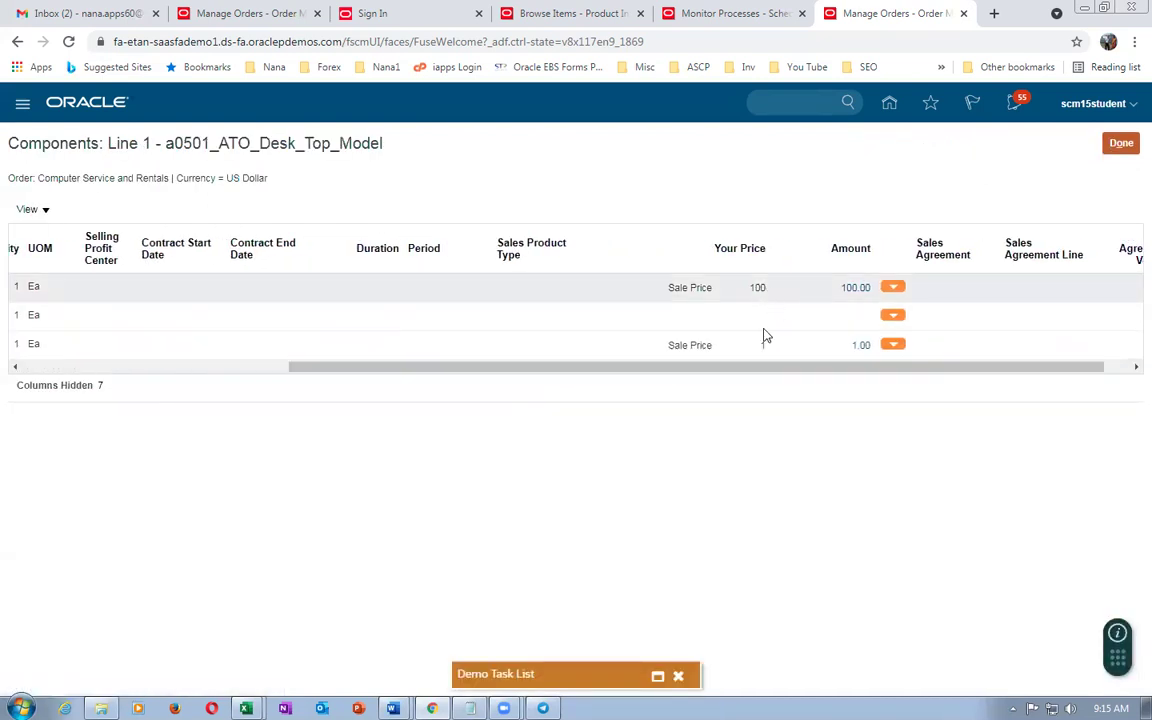
drag(334, 368, 100, 385)
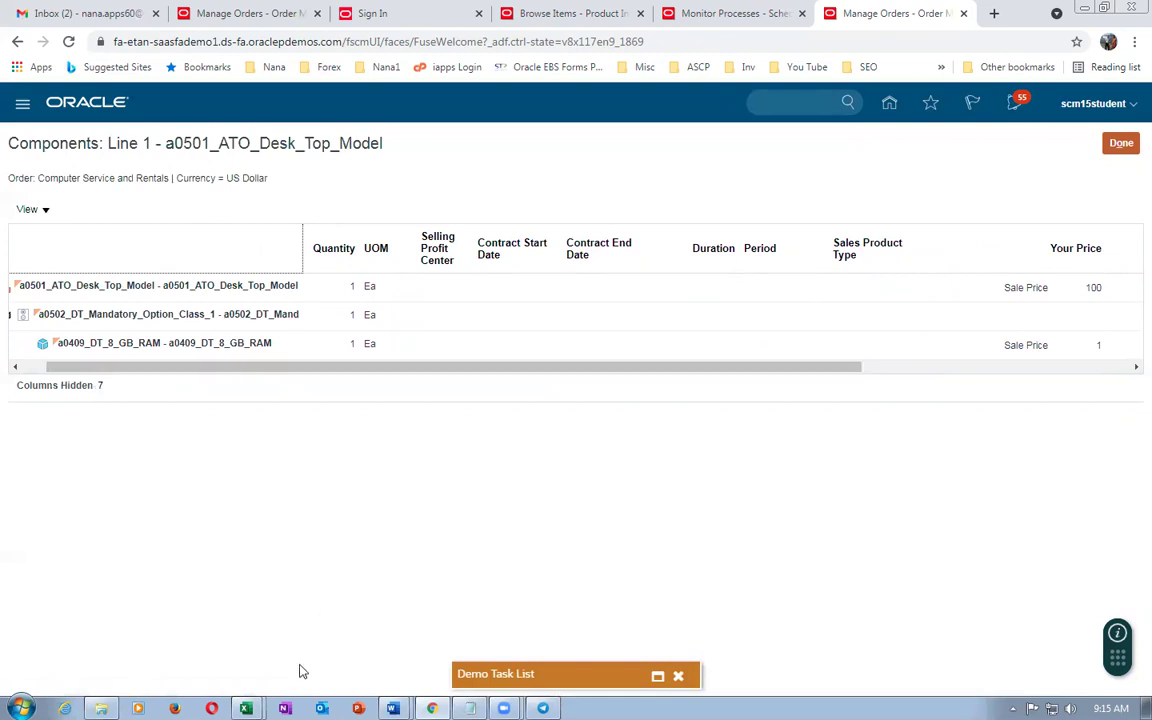
Compare the option class items in the 26_Configurator_Exercise workbook with the components and prices on the order line.
mouse_move(245, 706)
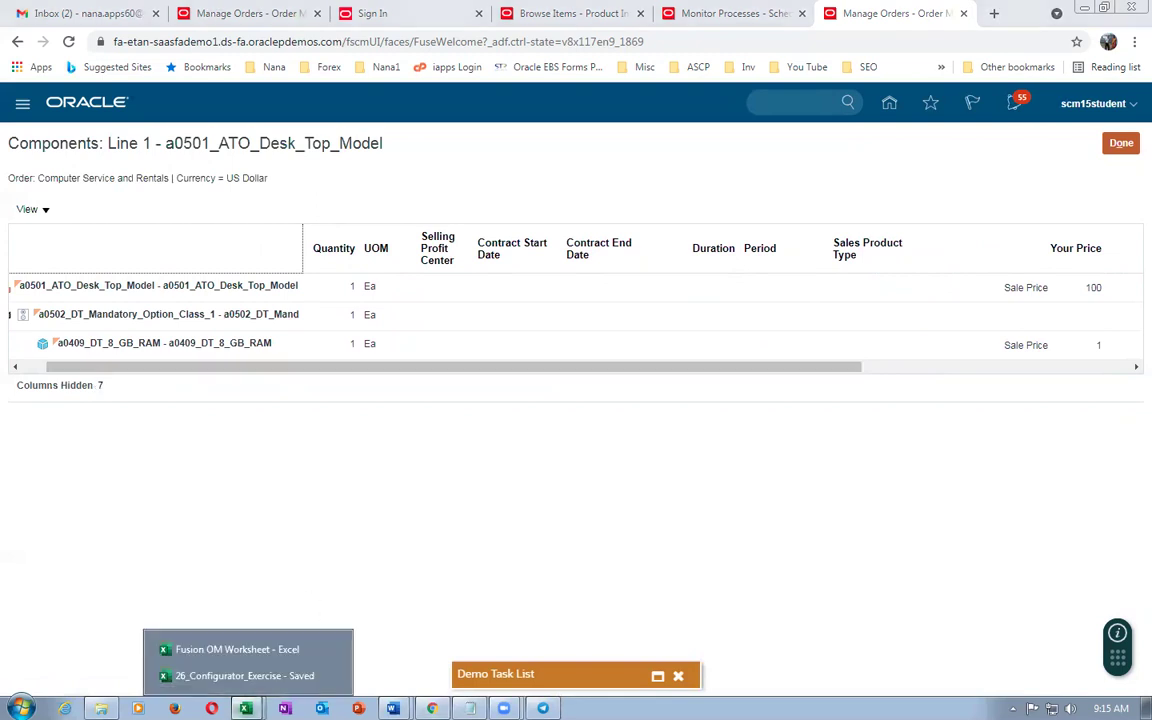
click(235, 676)
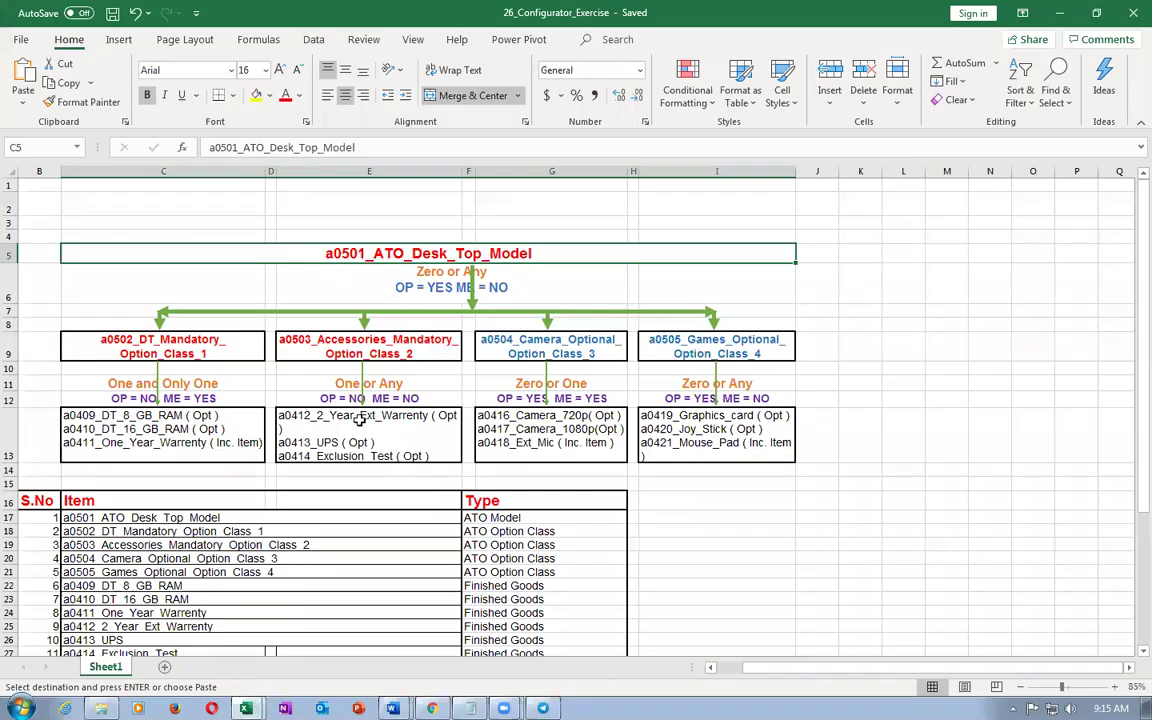
click(330, 412)
click(527, 428)
click(681, 430)
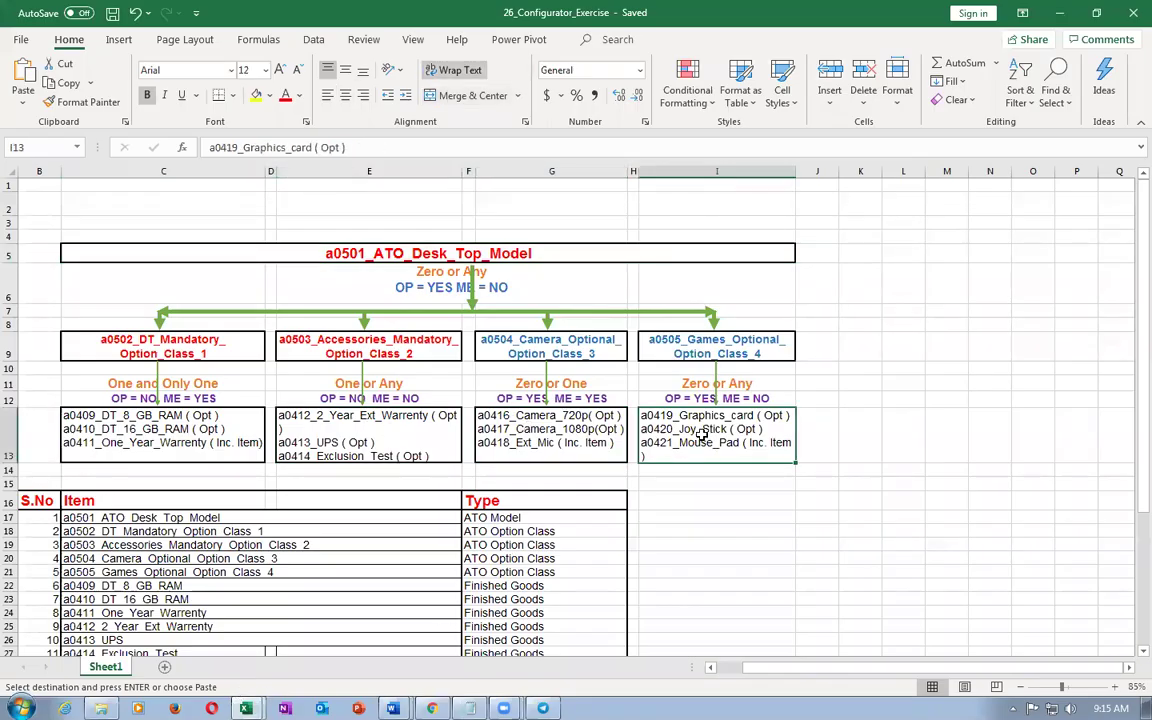
click(408, 255)
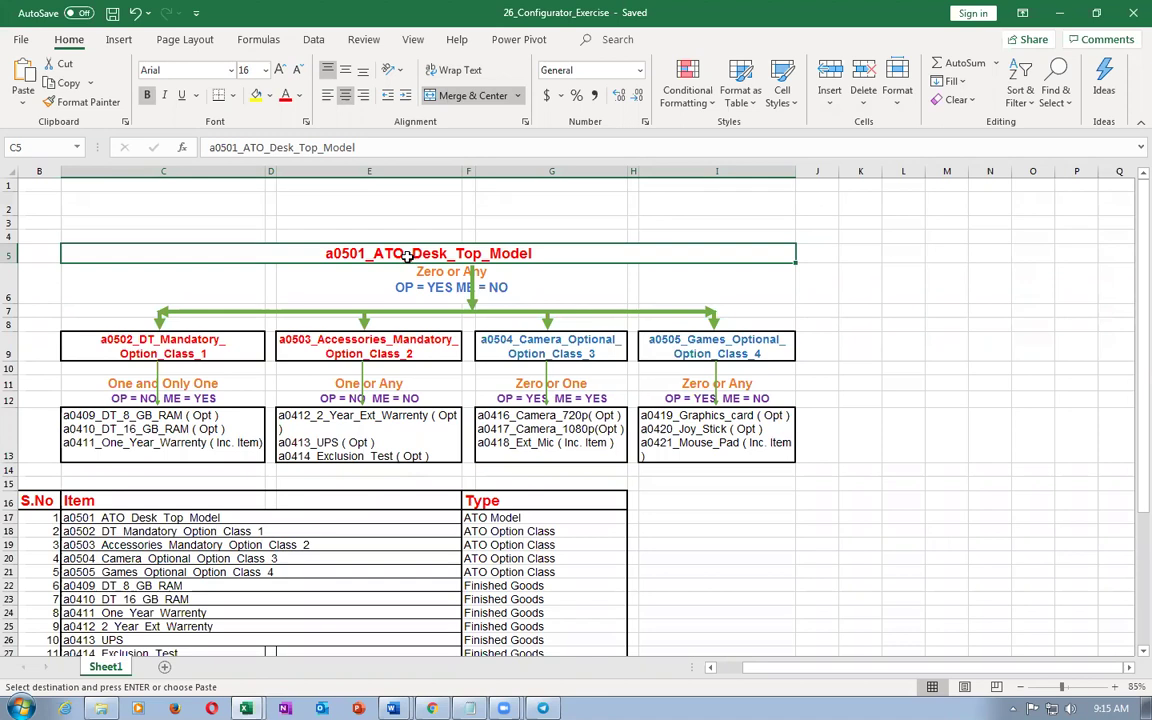
key(alt+Tab)
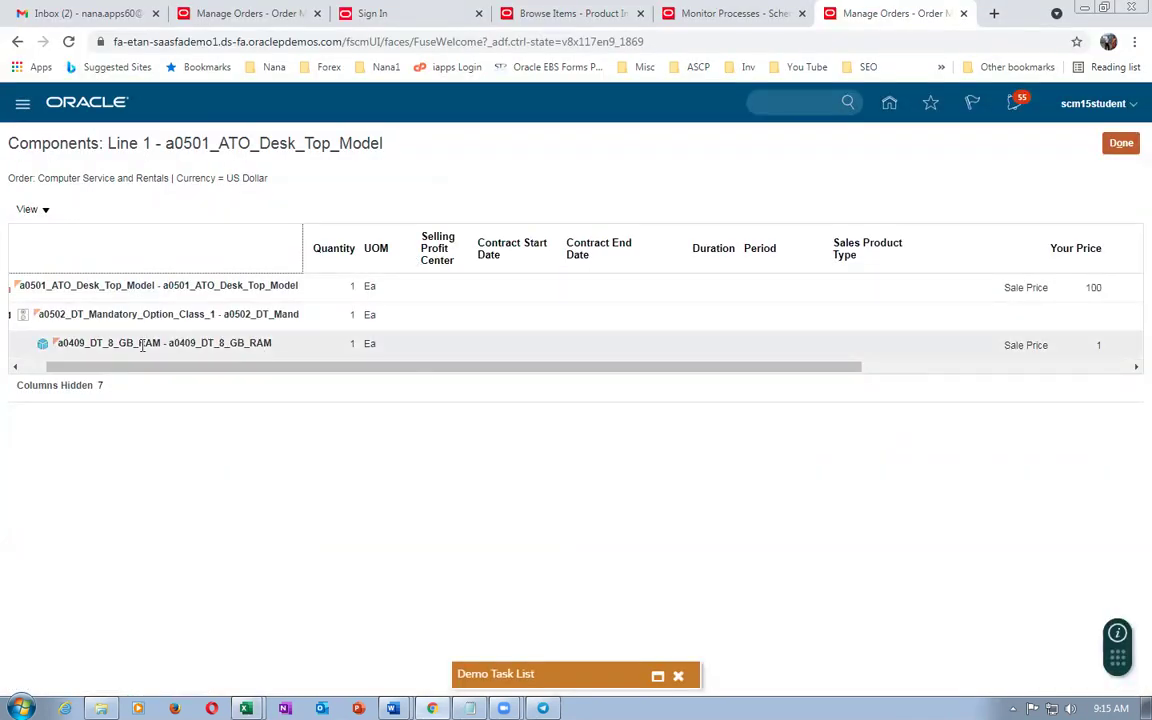
drag(247, 370, 473, 404)
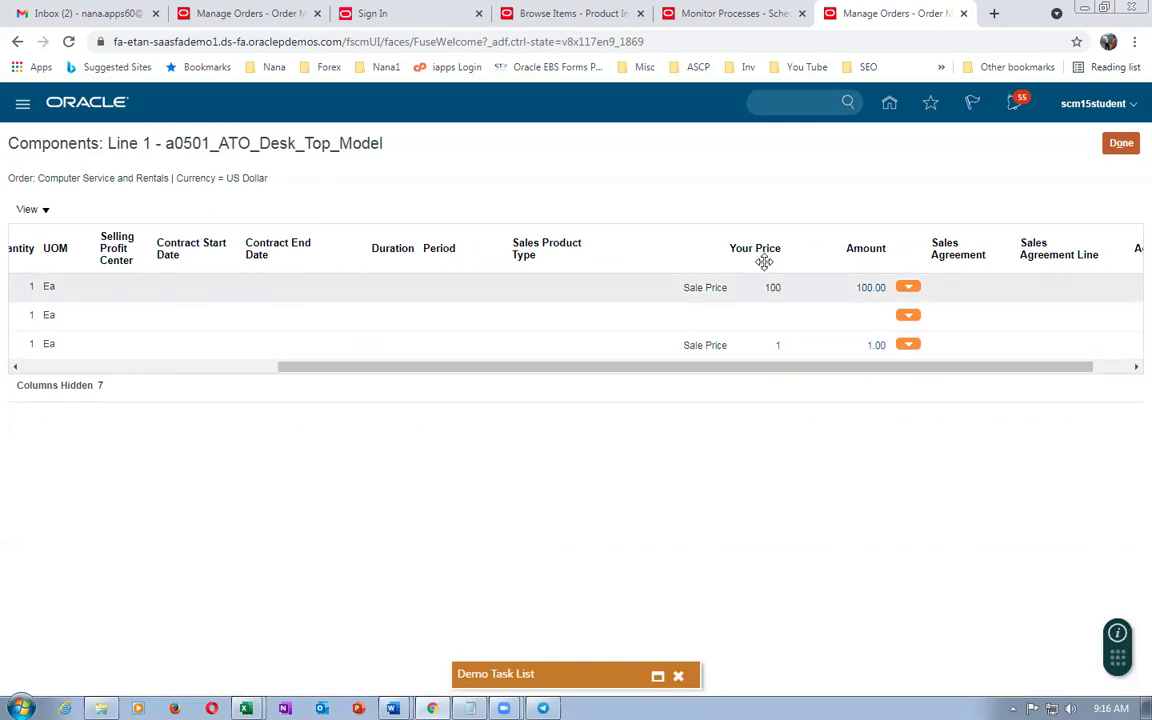
drag(593, 370, 298, 362)
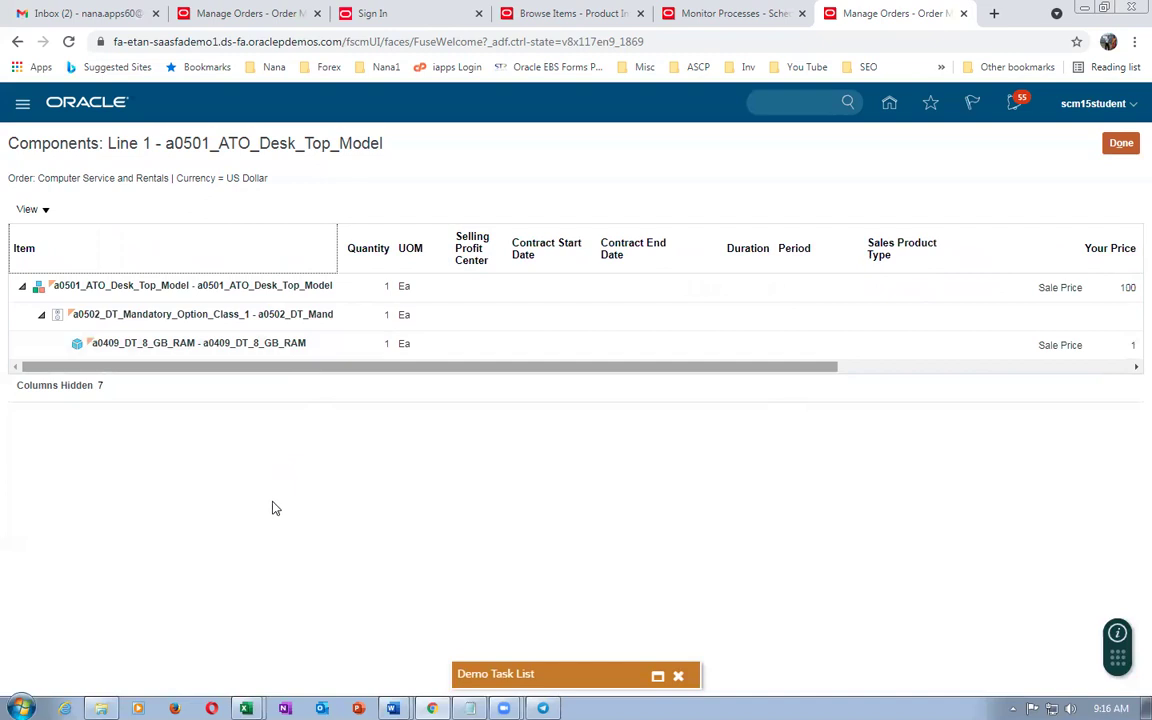
Switch to the 26_Configurator_Exercise workbook and review the optional and included items under all four option classes.
key(alt+Tab)
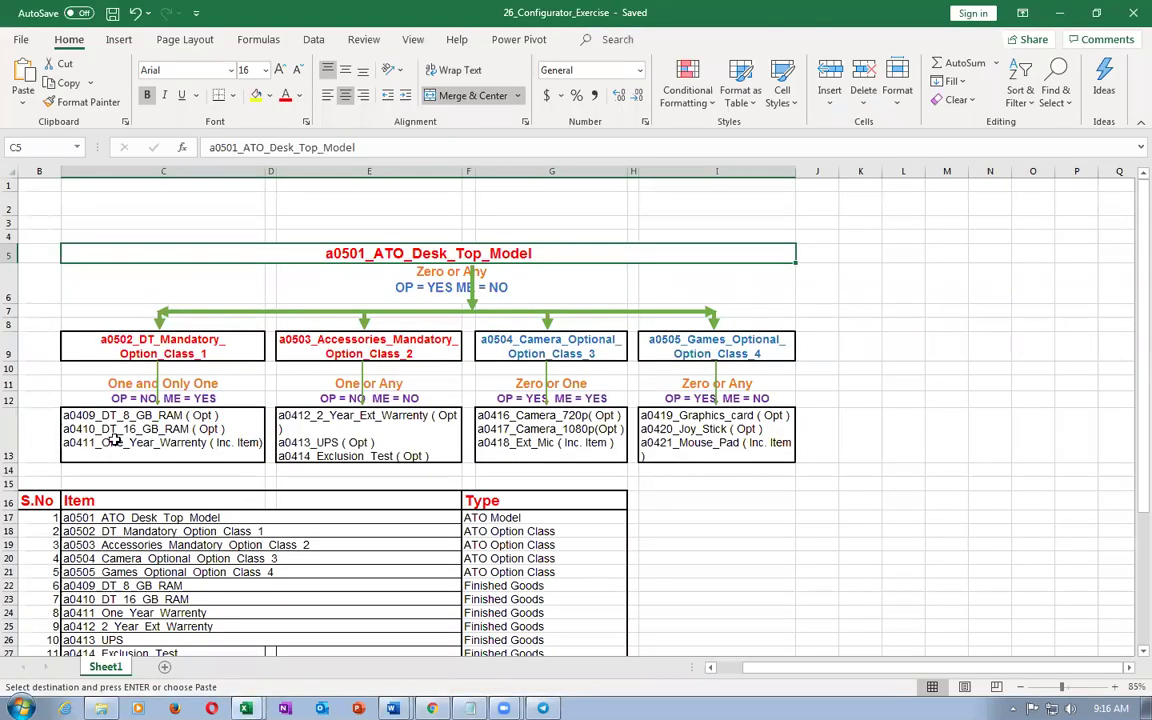
click(150, 435)
click(405, 440)
click(548, 432)
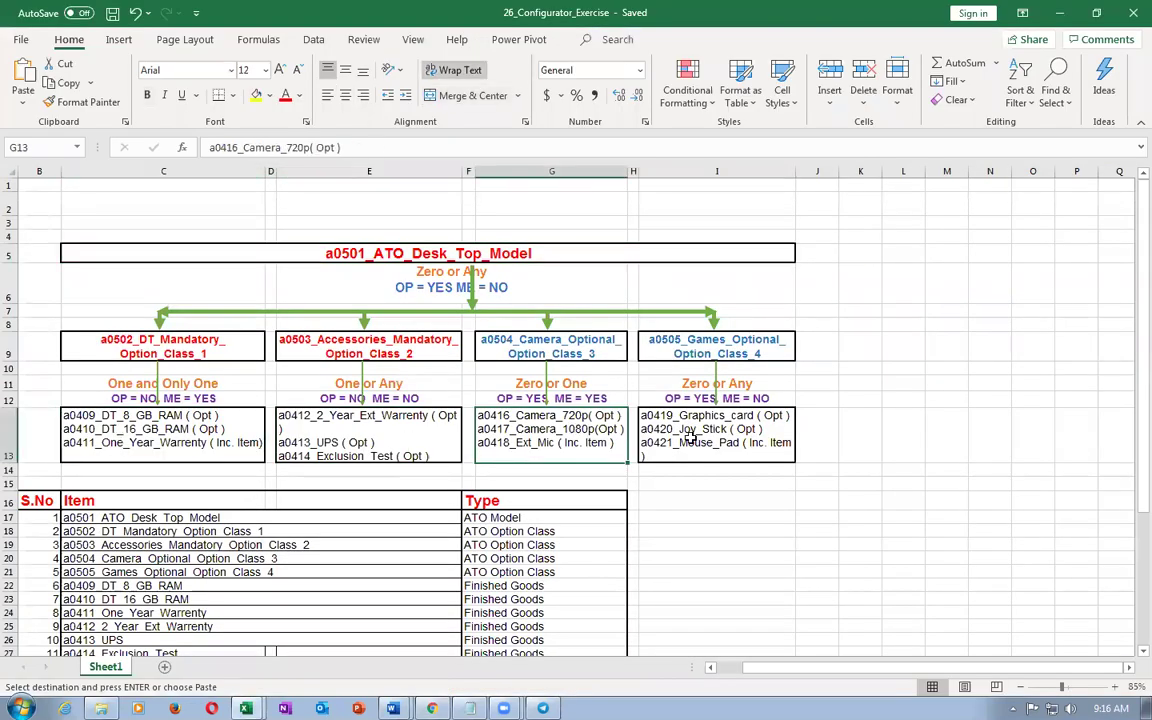
click(689, 440)
click(573, 428)
click(378, 432)
click(166, 416)
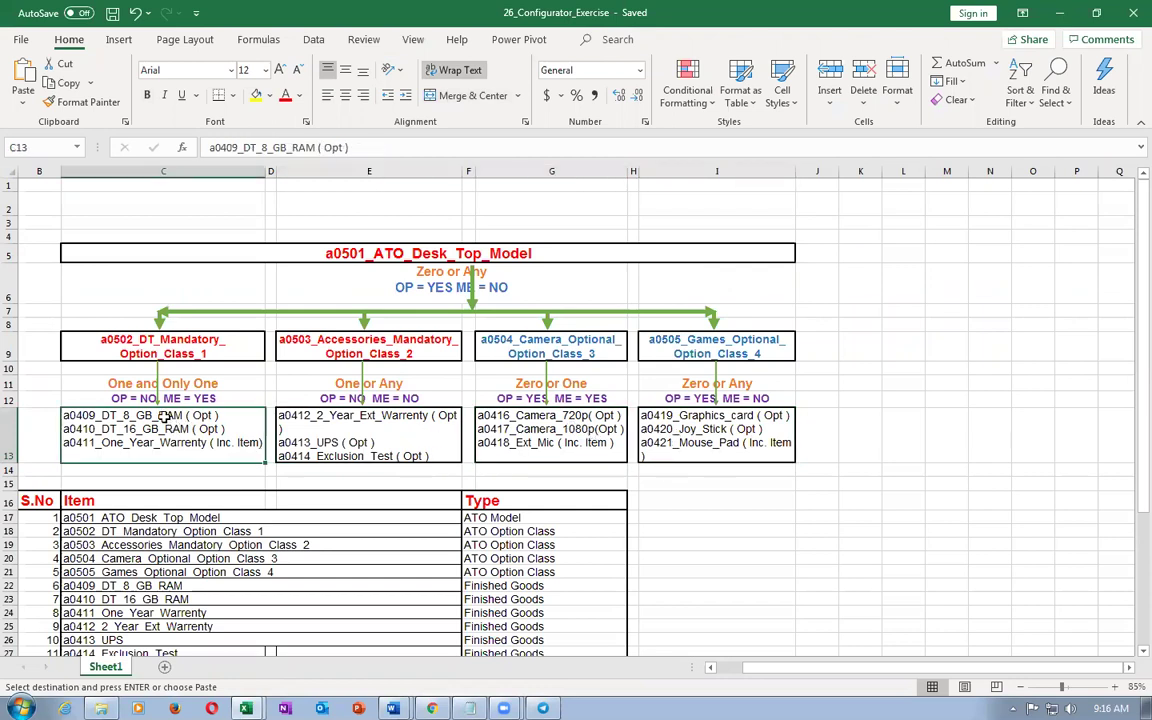
click(330, 420)
click(535, 420)
click(660, 432)
click(512, 430)
click(347, 435)
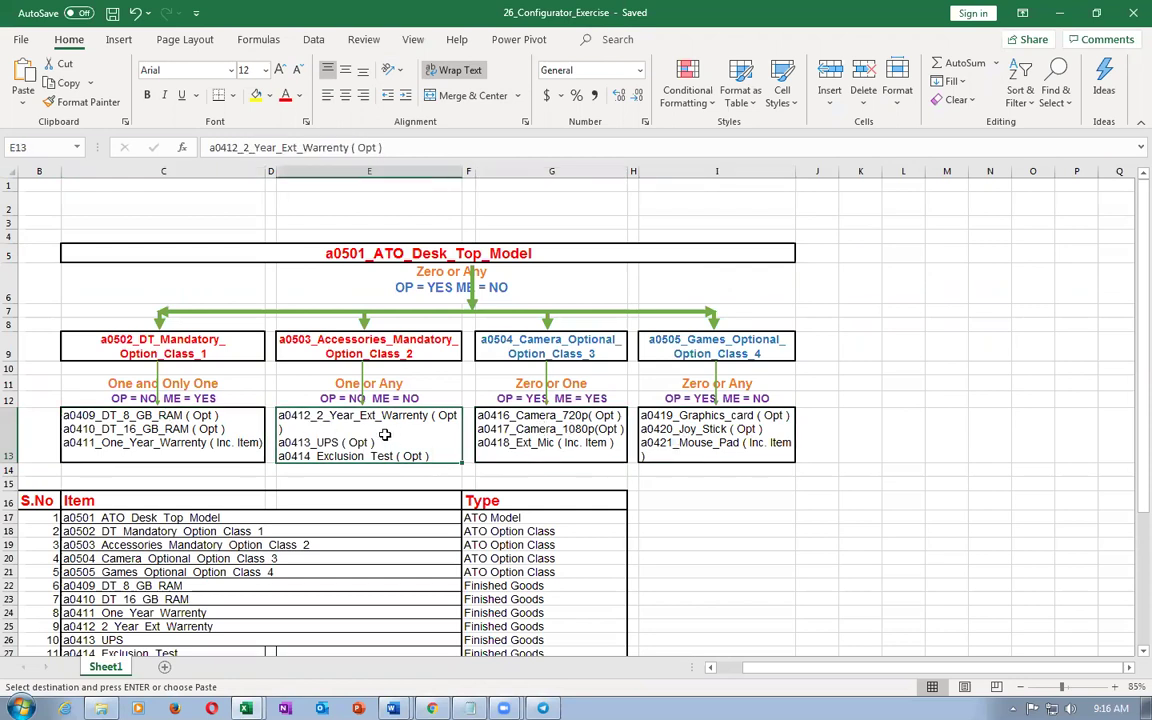
click(112, 406)
click(320, 410)
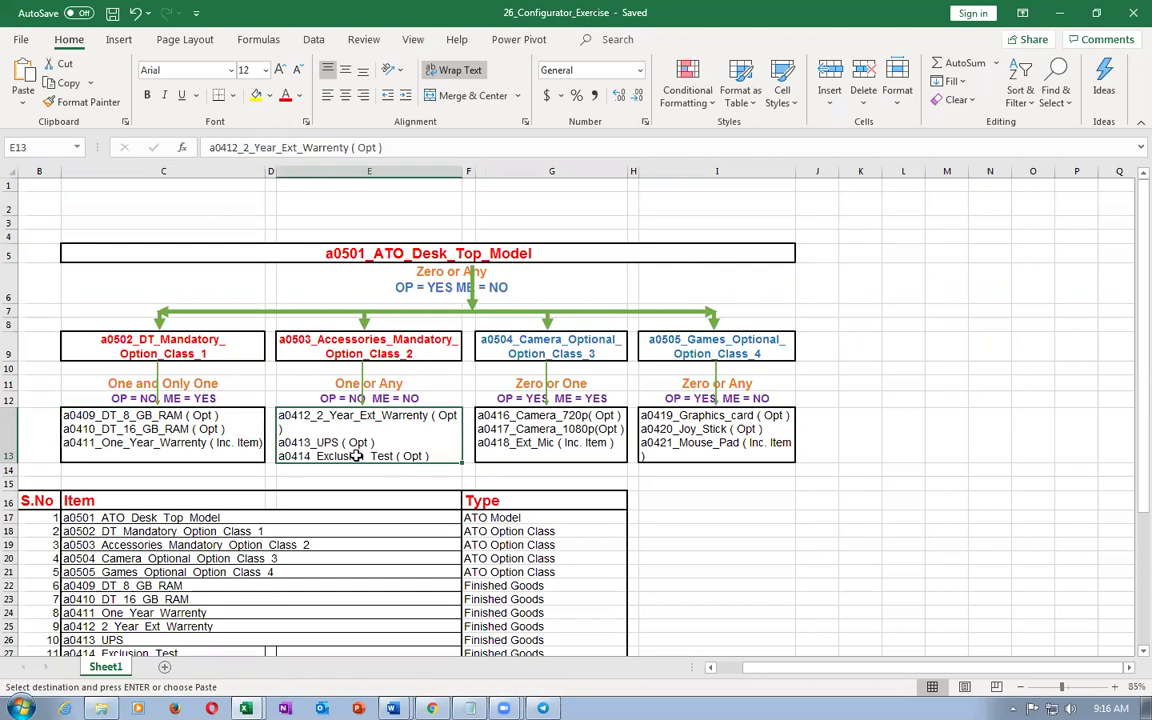
click(520, 422)
click(675, 436)
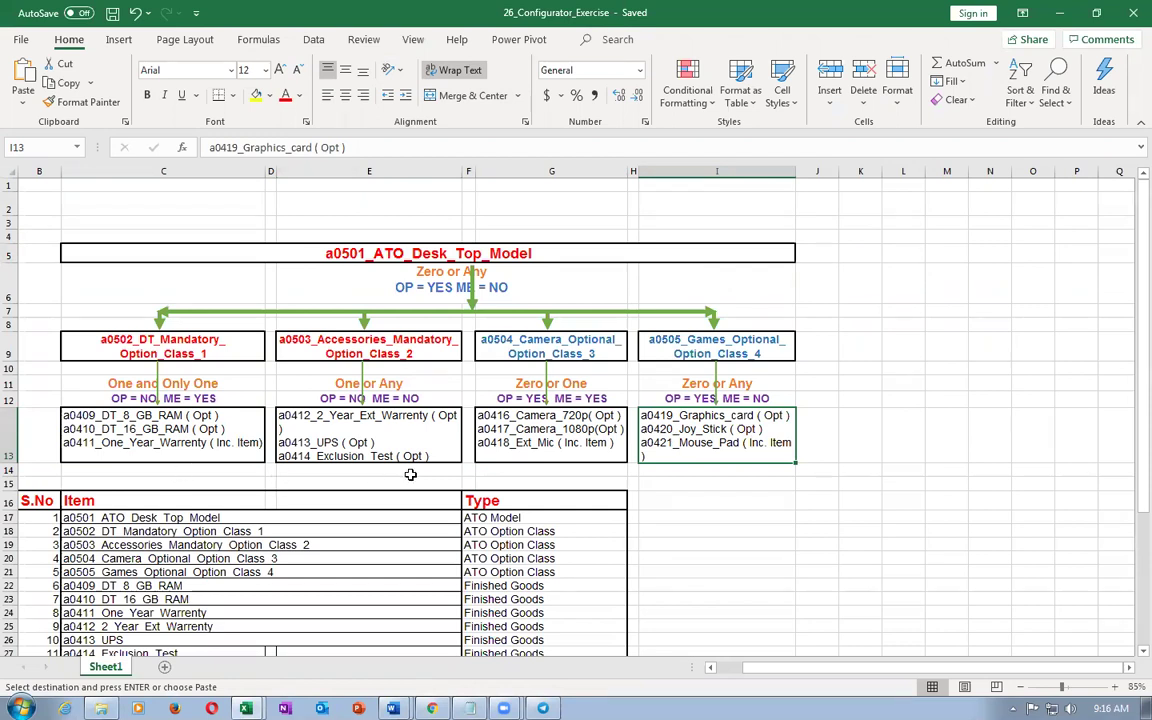
click(503, 434)
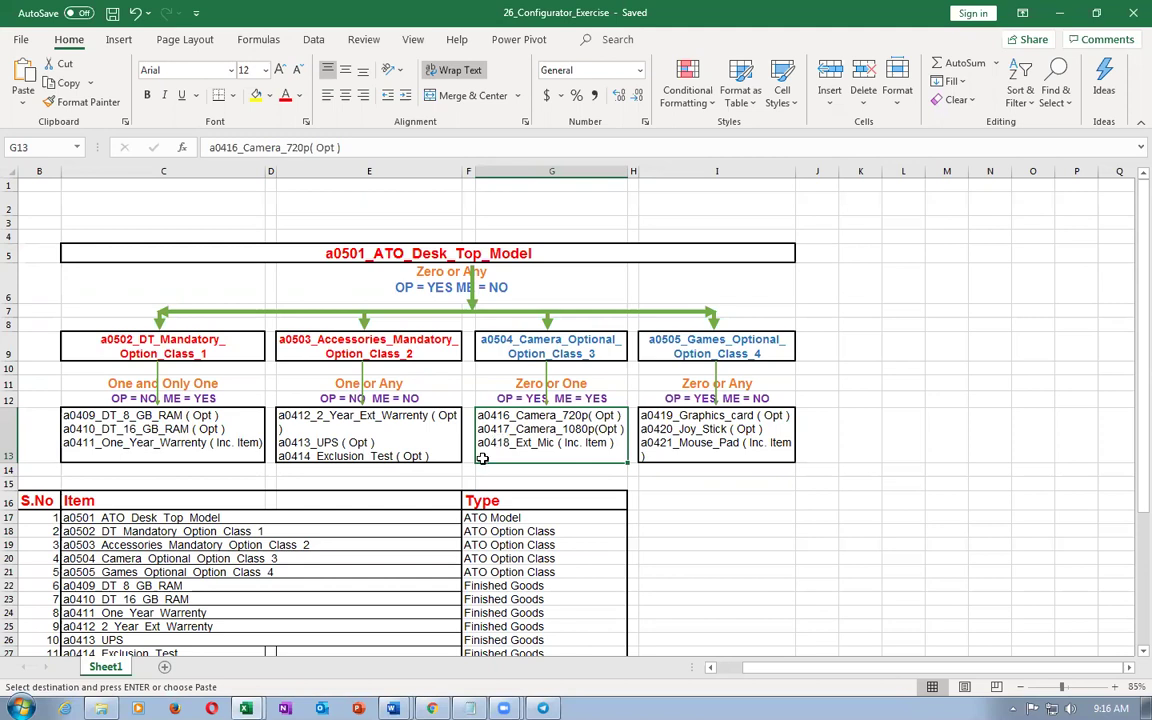
click(165, 440)
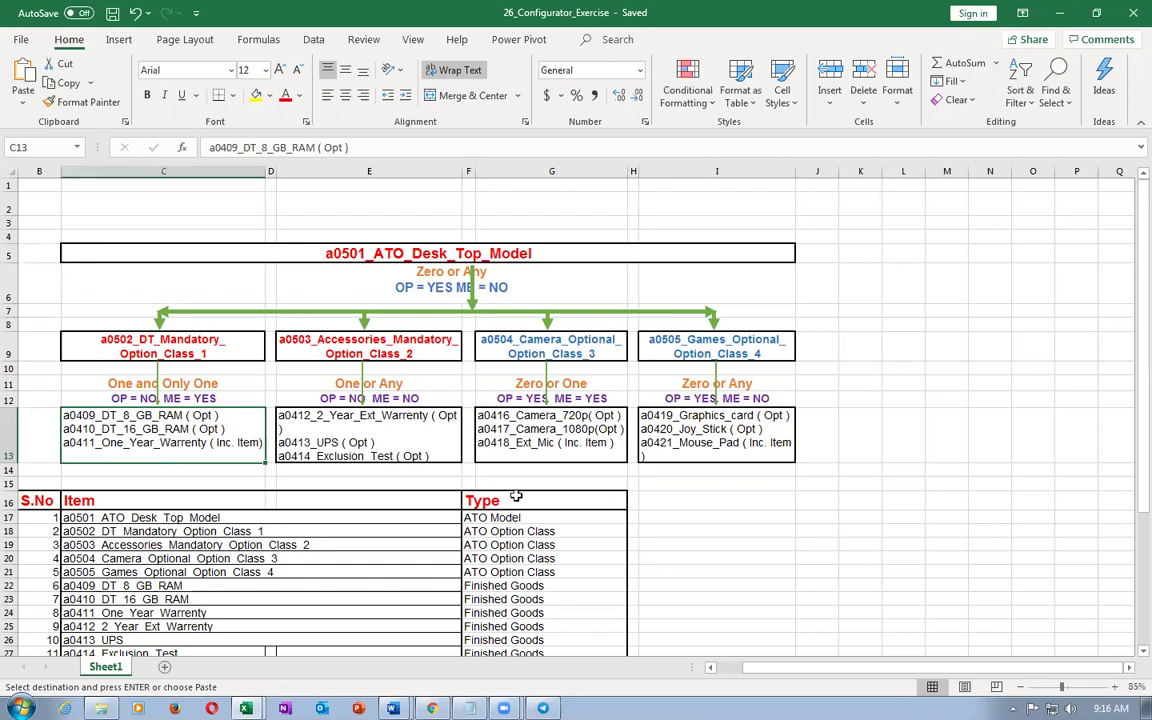
click(530, 442)
click(310, 437)
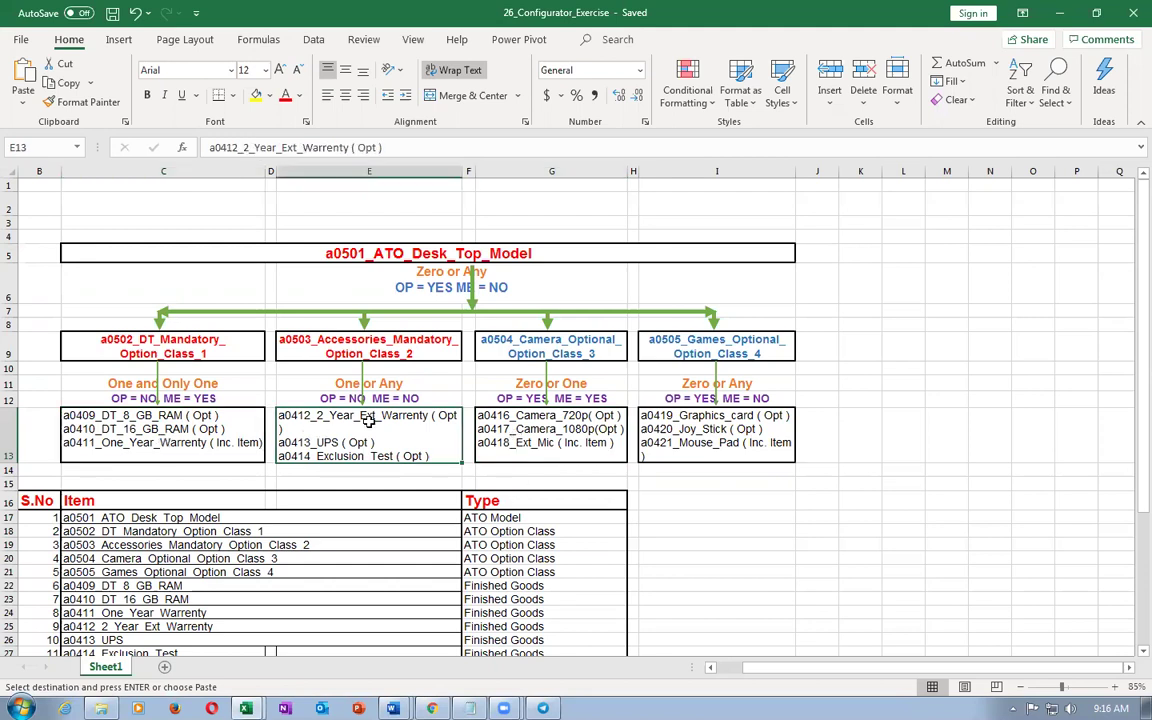
click(423, 253)
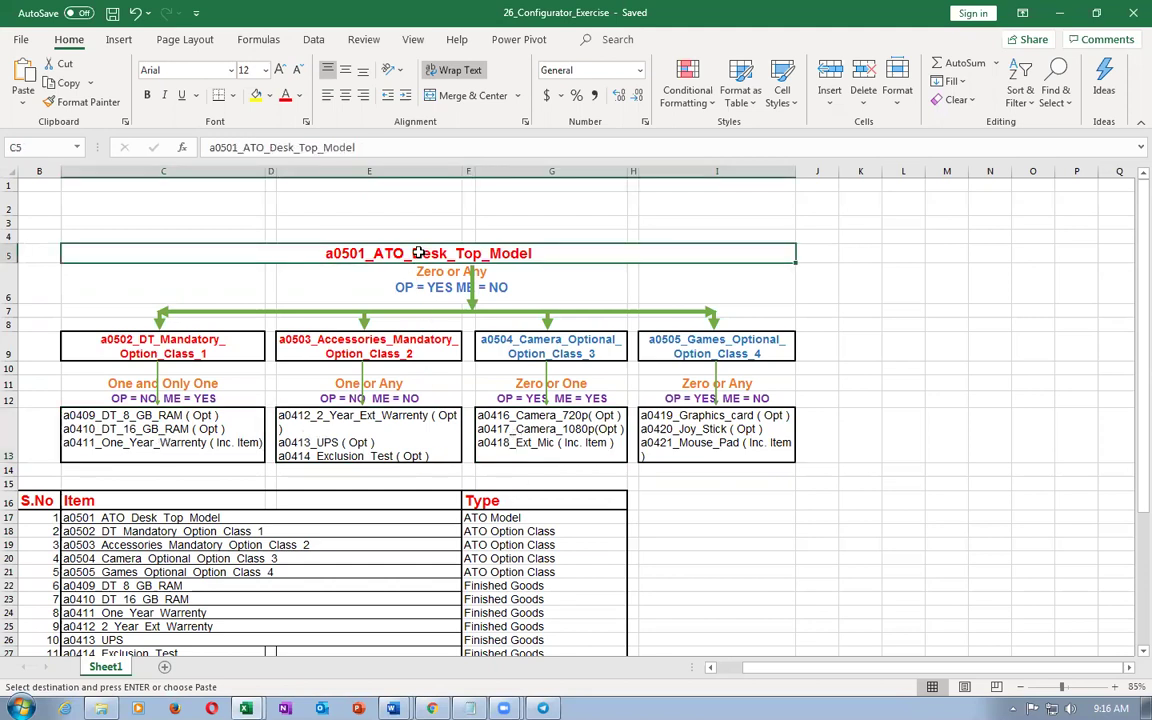
click(150, 415)
click(360, 415)
click(530, 415)
click(691, 429)
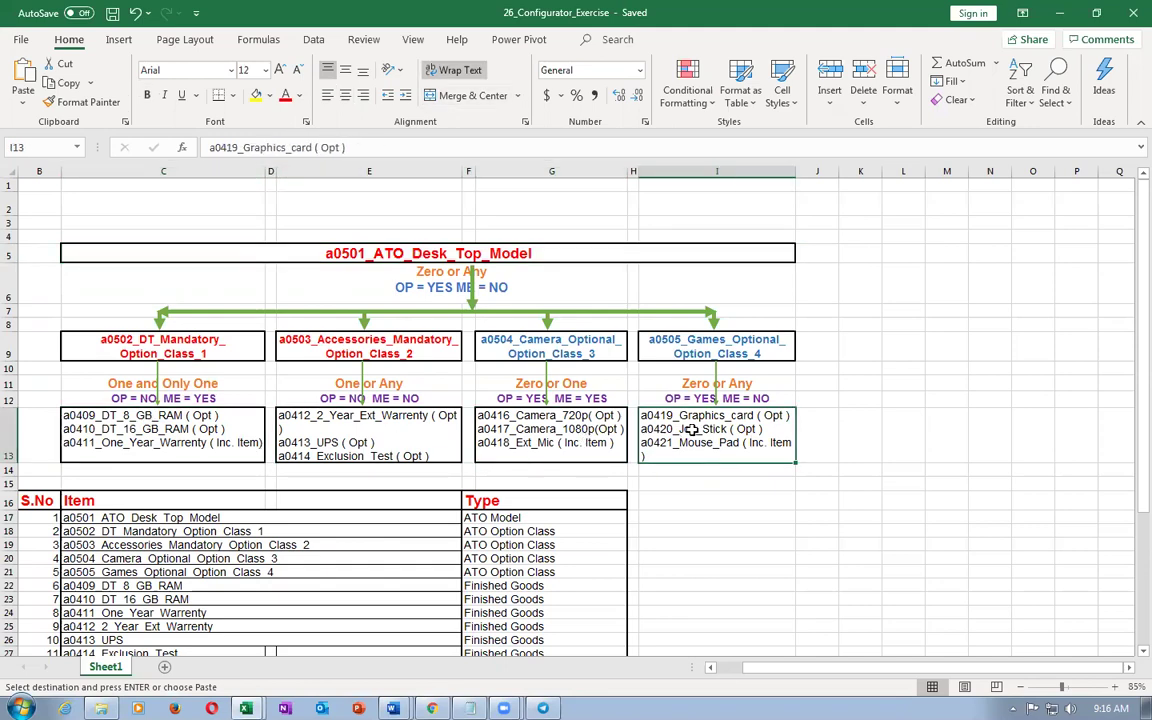
Return to the order line's component list and recheck the component names against their price and amount columns.
key(alt+Tab)
drag(720, 367, 907, 388)
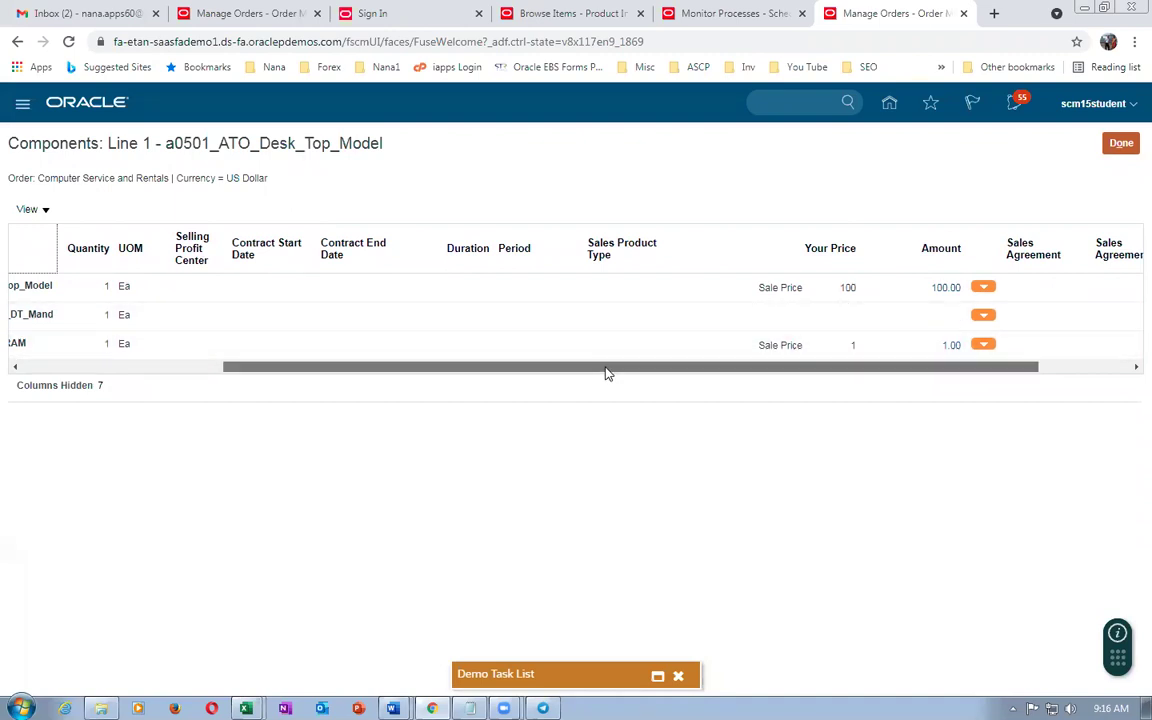
drag(607, 373, 147, 337)
drag(348, 374, 830, 337)
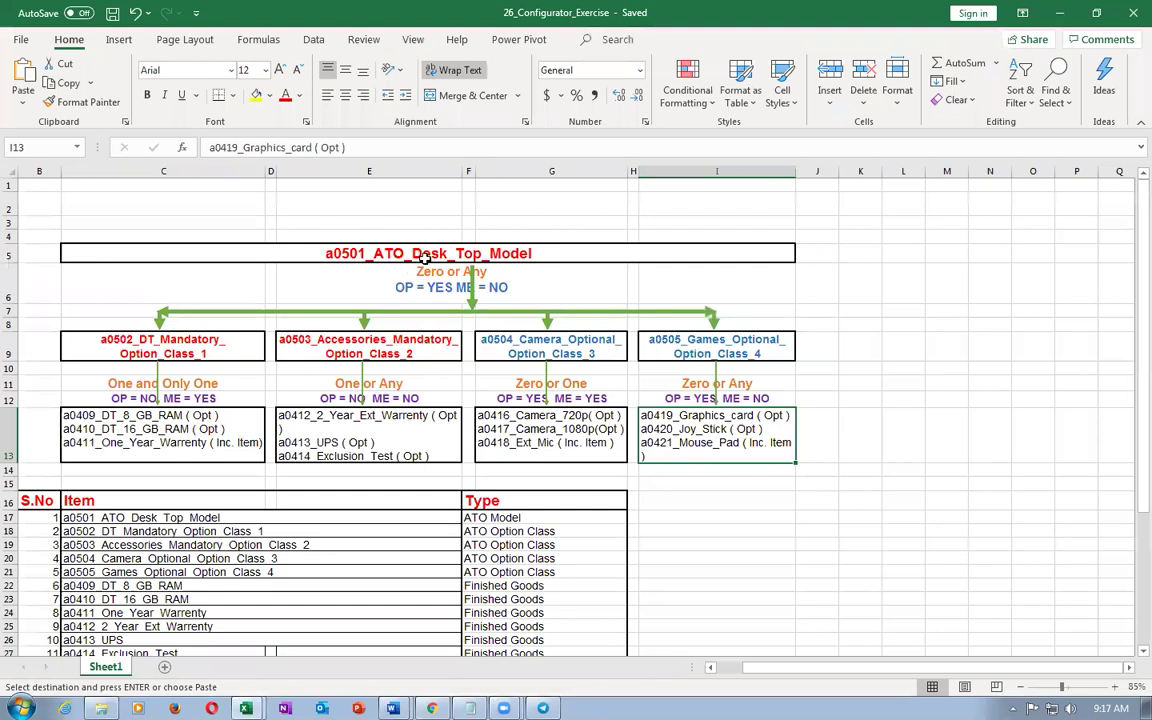
Go through a0501_ATO_Desk_Top_Model and the item list of each option class in the exercise workbook again.
click(427, 256)
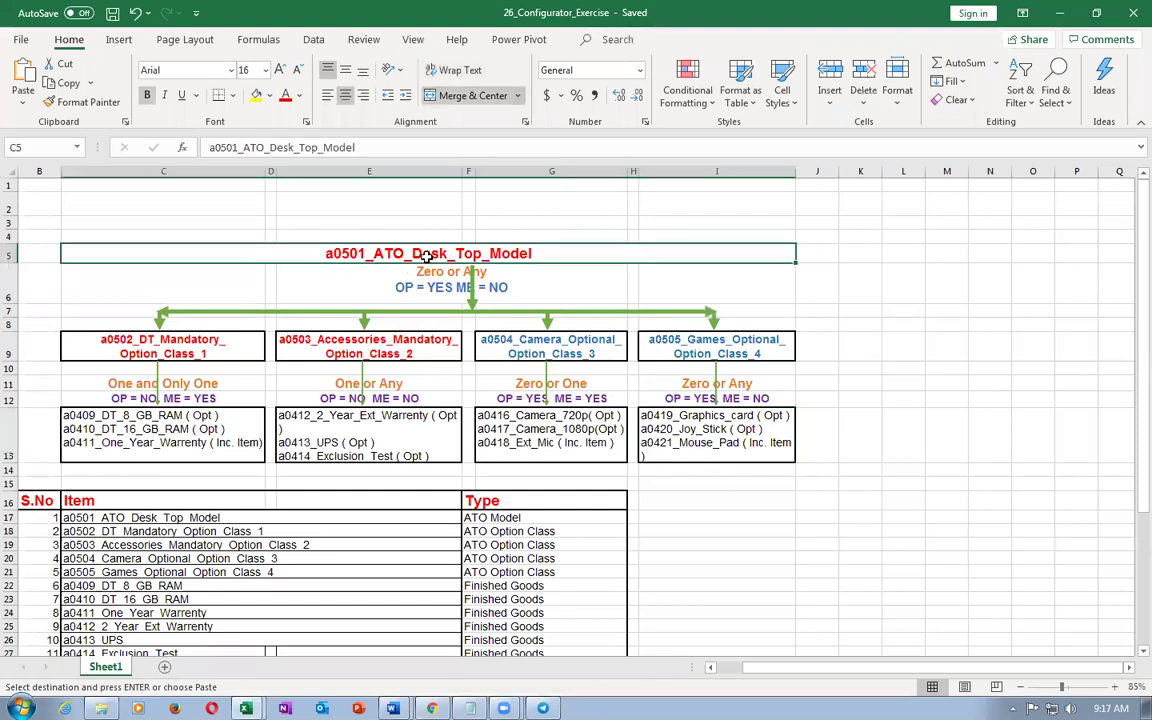
click(140, 413)
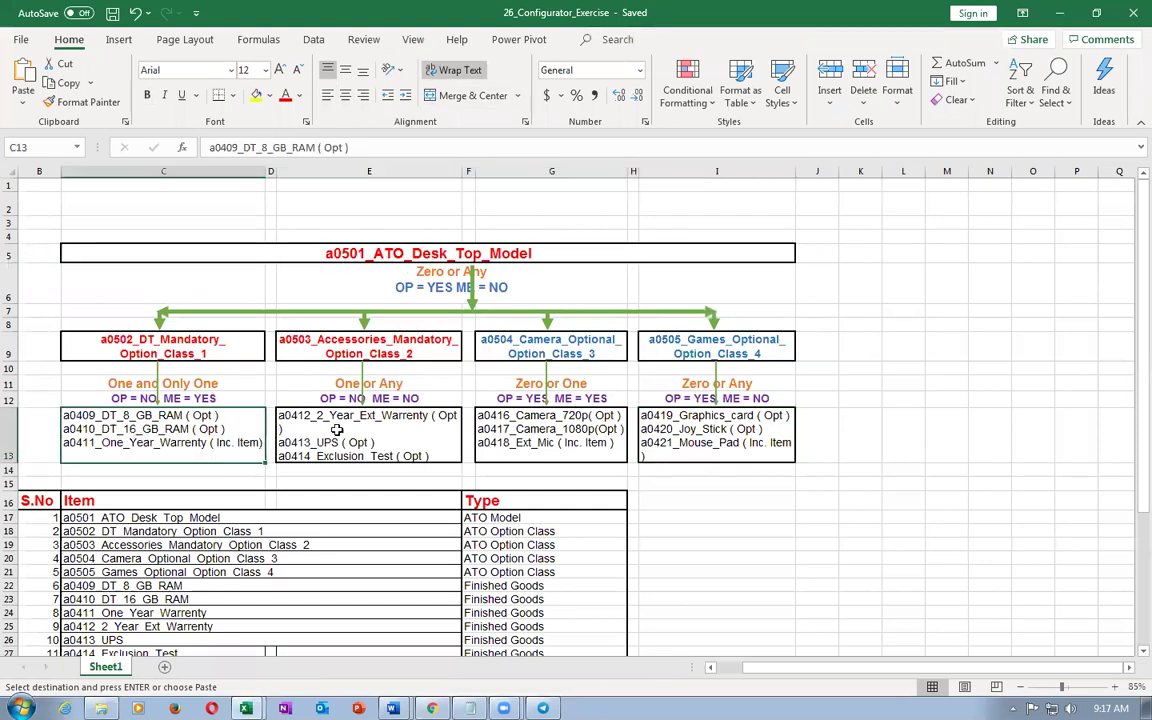
click(337, 430)
click(540, 428)
click(686, 443)
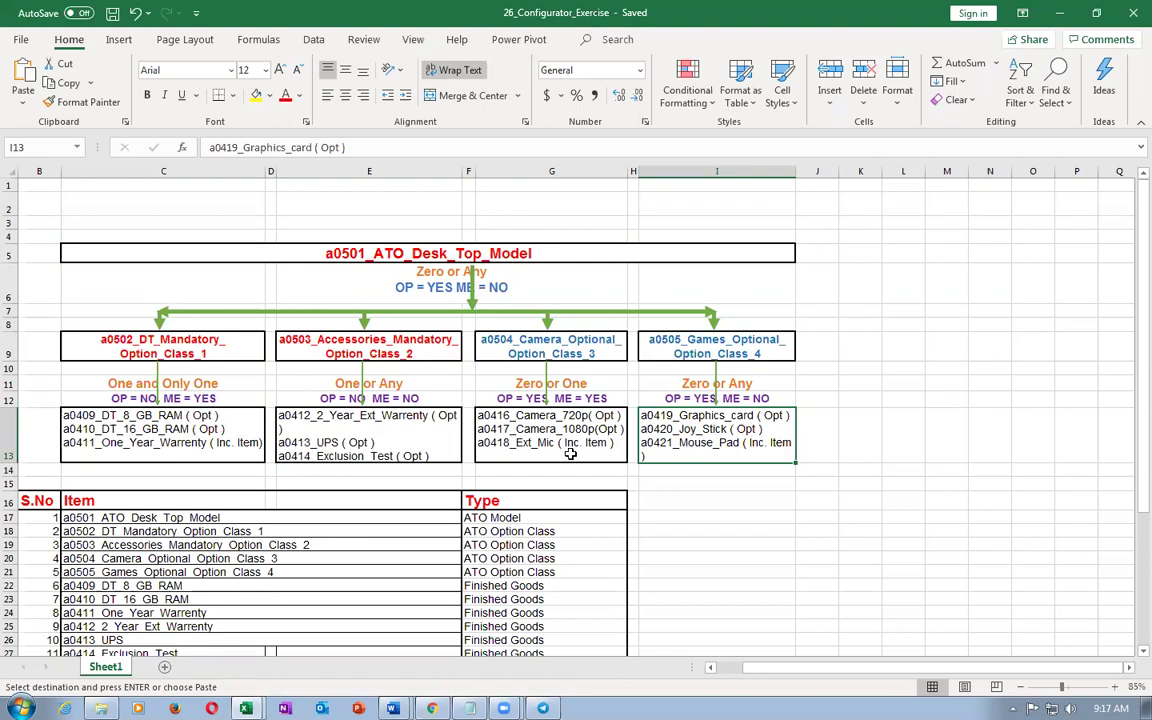
Examine the option class component lists under a0501_ATO_Desk_Top_Model in the configurator exercise worksheet.
click(511, 410)
click(311, 412)
click(113, 424)
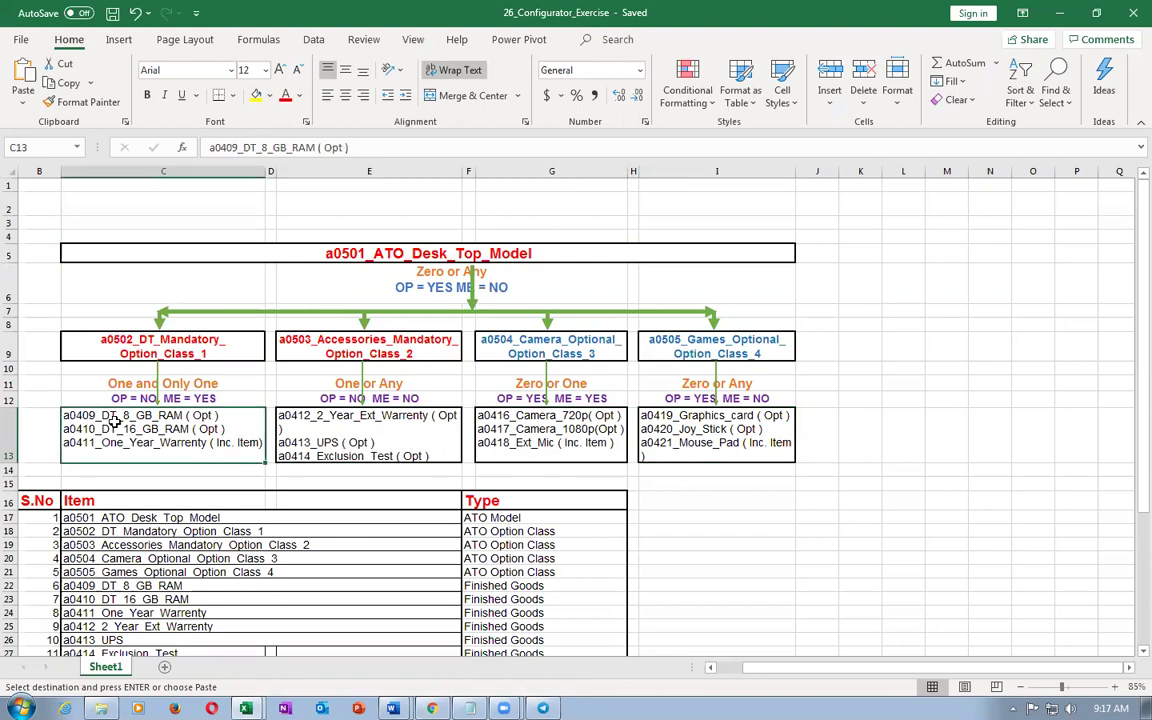
click(352, 250)
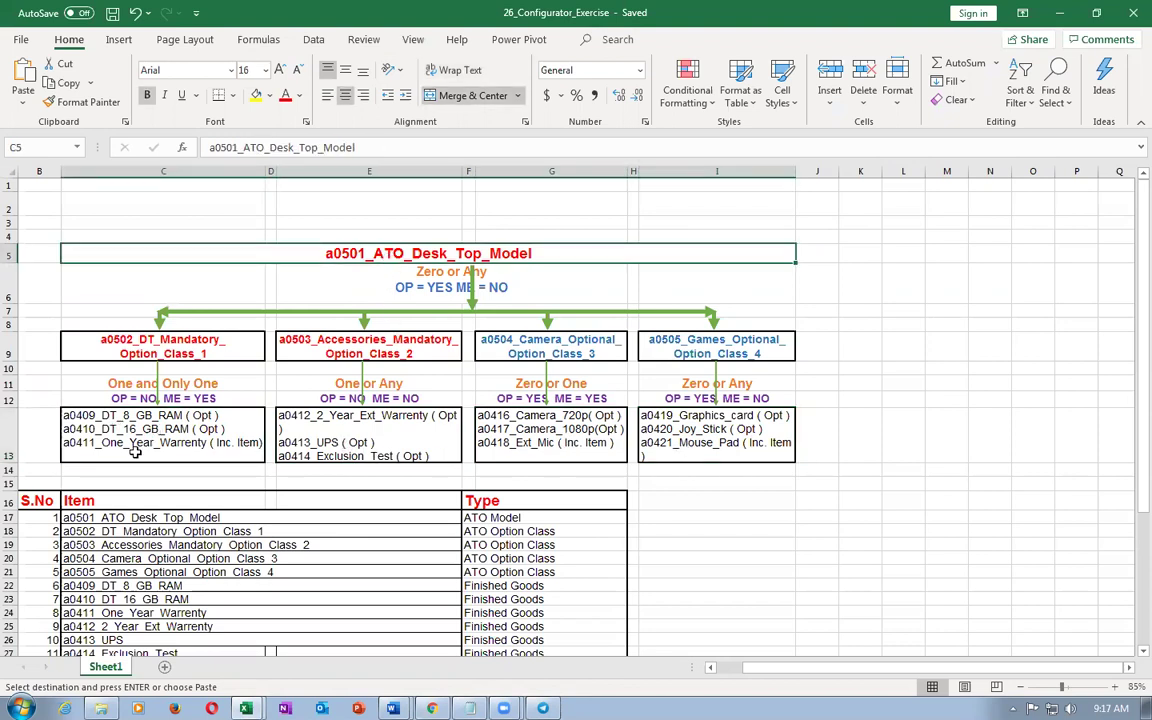
click(118, 410)
click(326, 408)
click(528, 441)
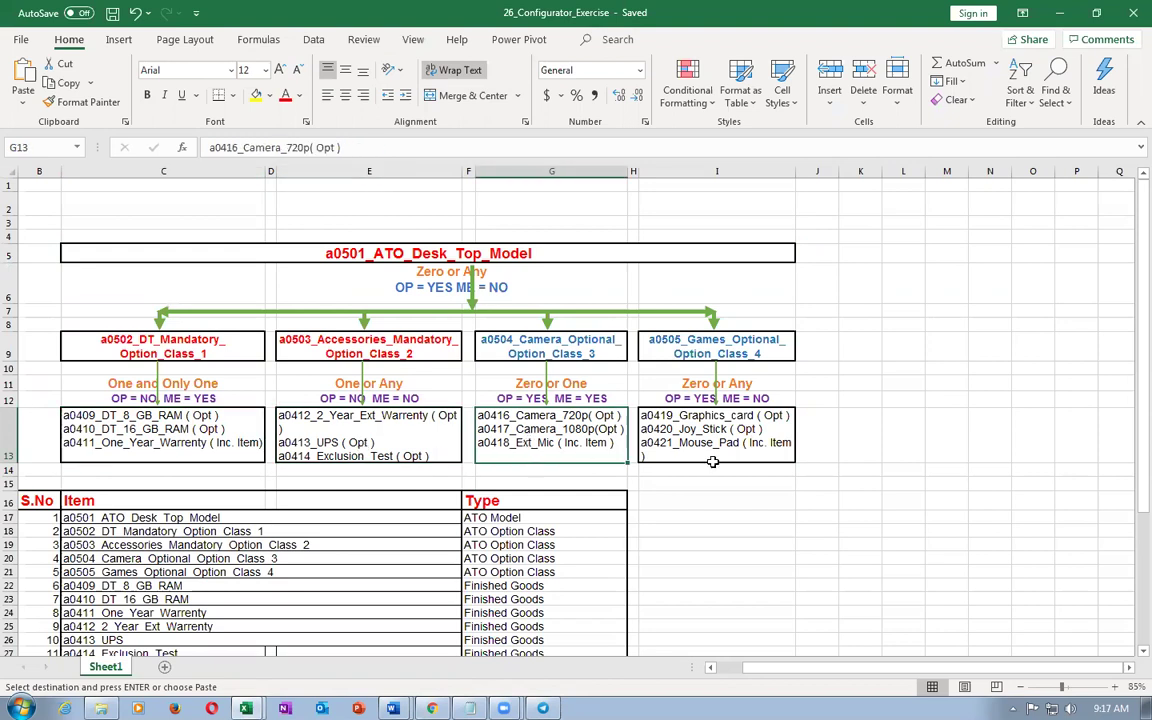
click(705, 441)
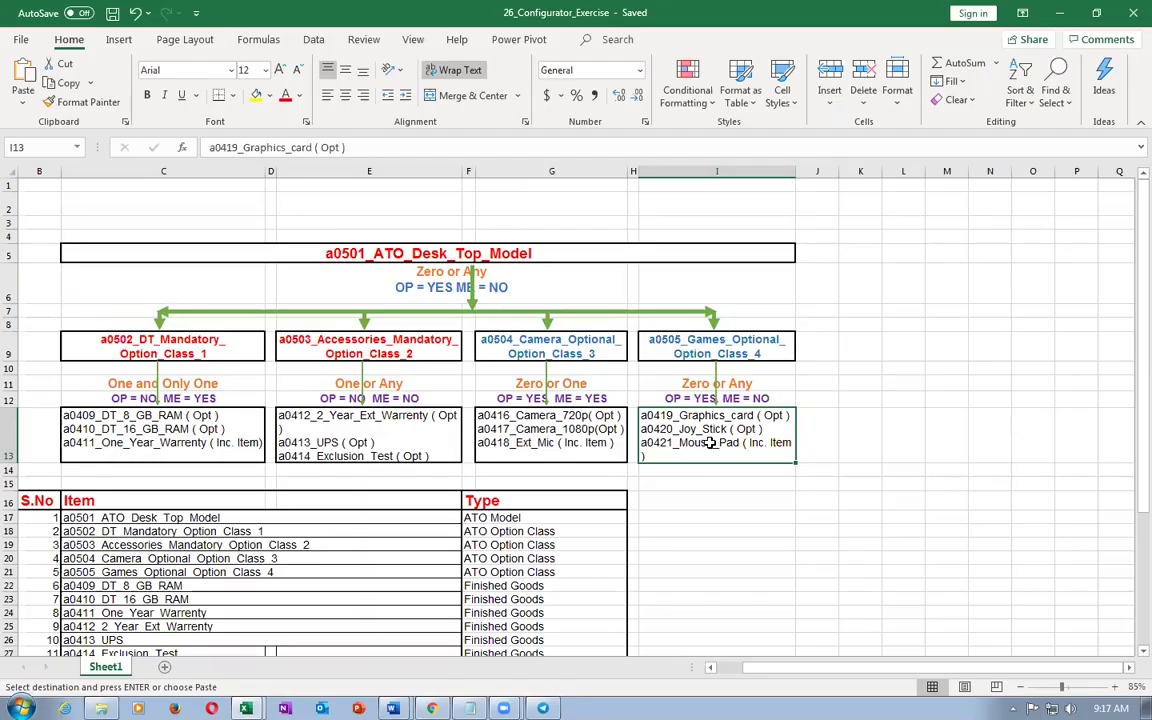
Switch to Oracle Order Management in the browser, review the Line 1 component quantities and prices, and return to the order.
key(alt+Tab)
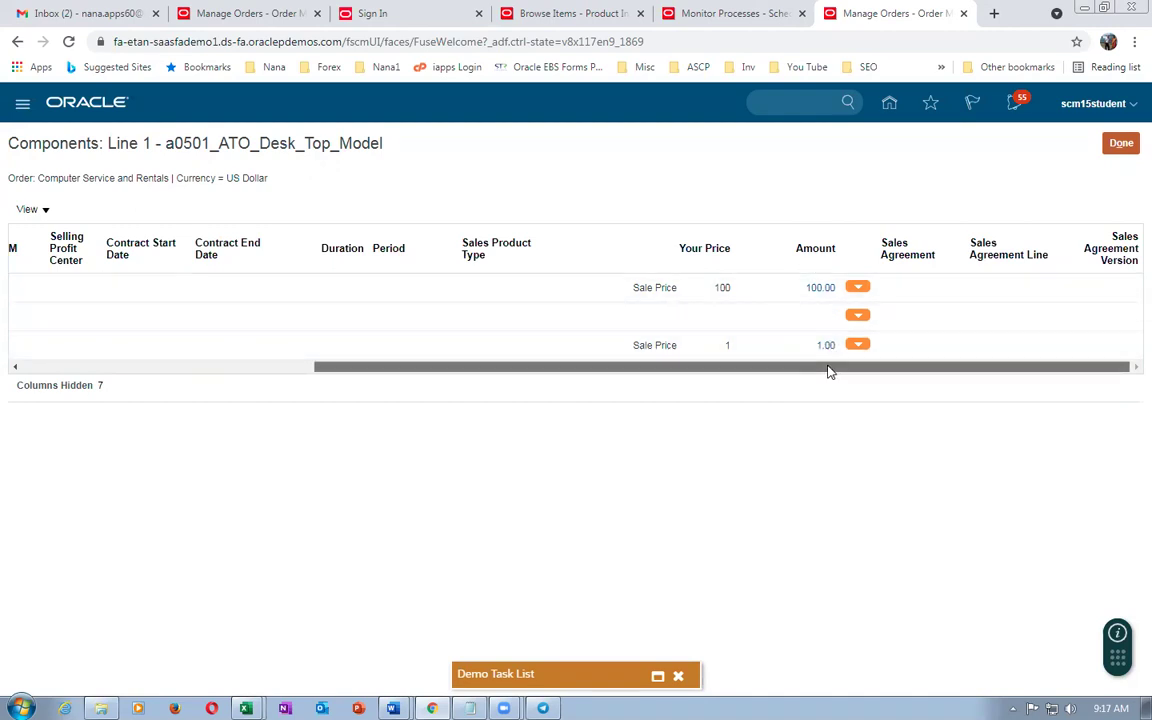
drag(846, 375, 457, 364)
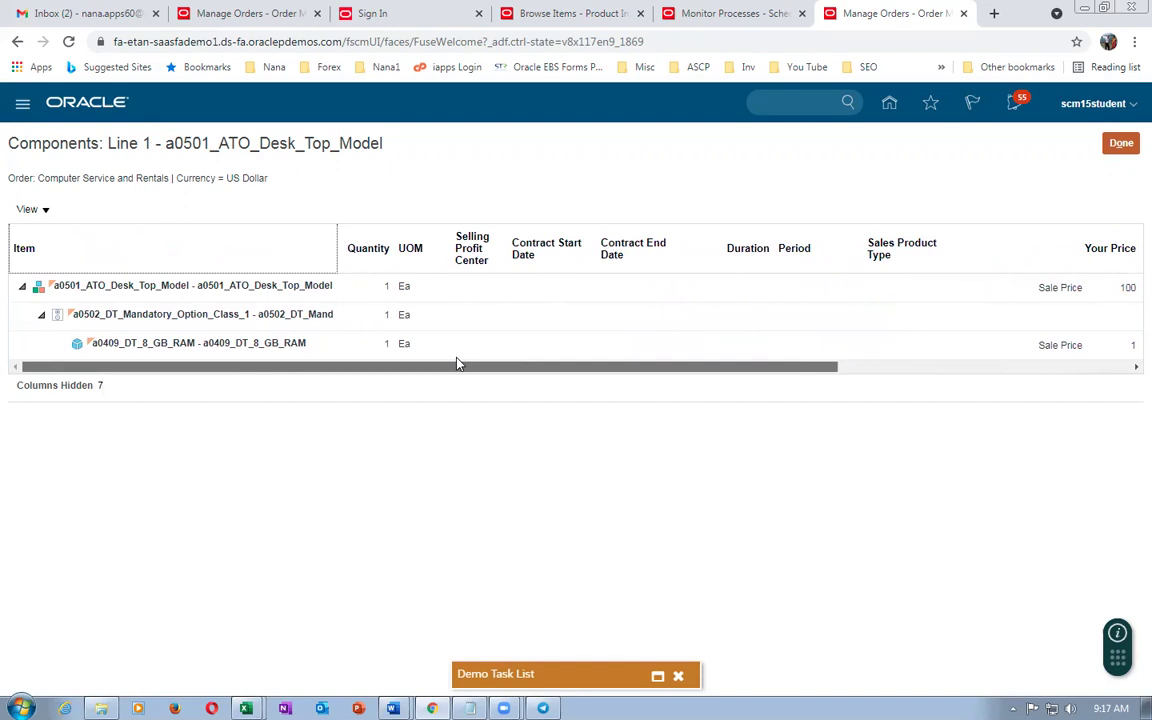
drag(545, 367, 787, 399)
click(1121, 143)
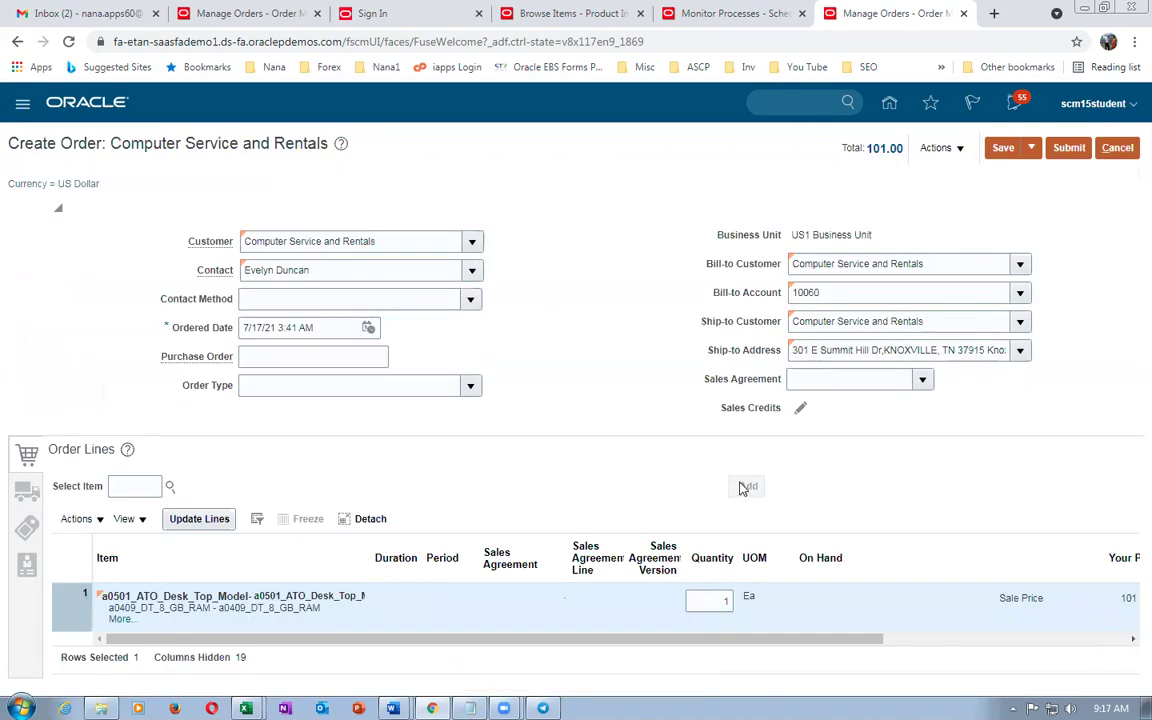
Apply a 10 discount percent adjustment on the list price to order line 1, with the reason Sales negotiation.
drag(650, 640, 790, 638)
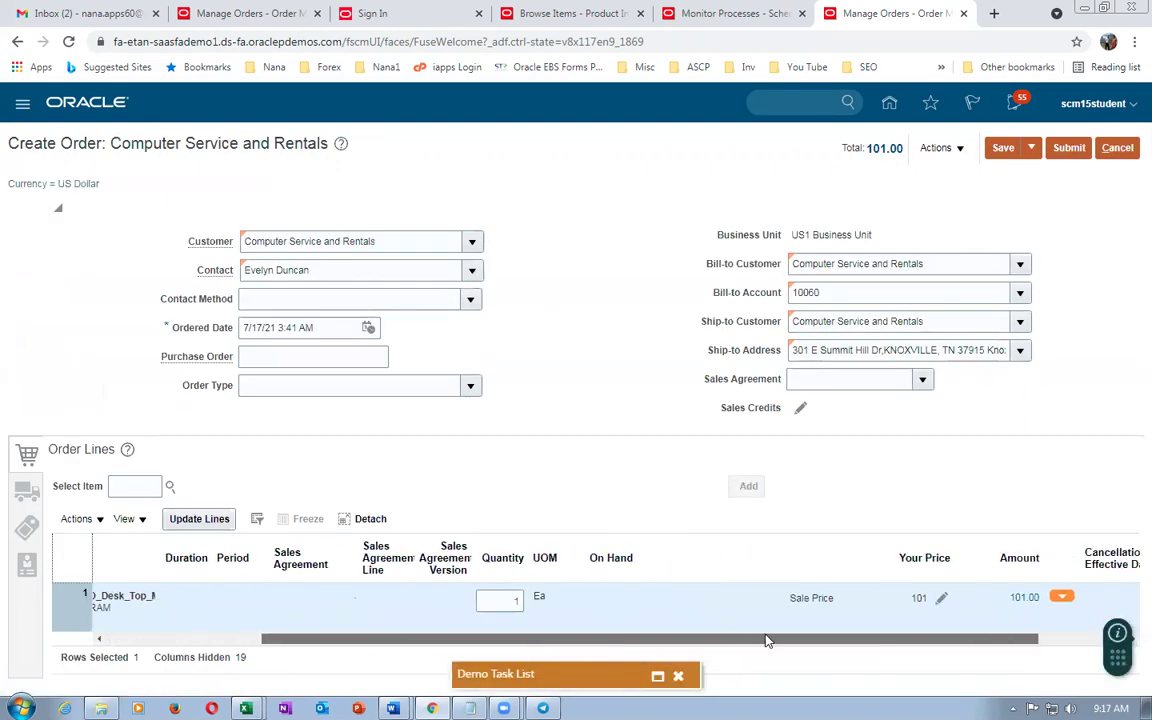
click(936, 598)
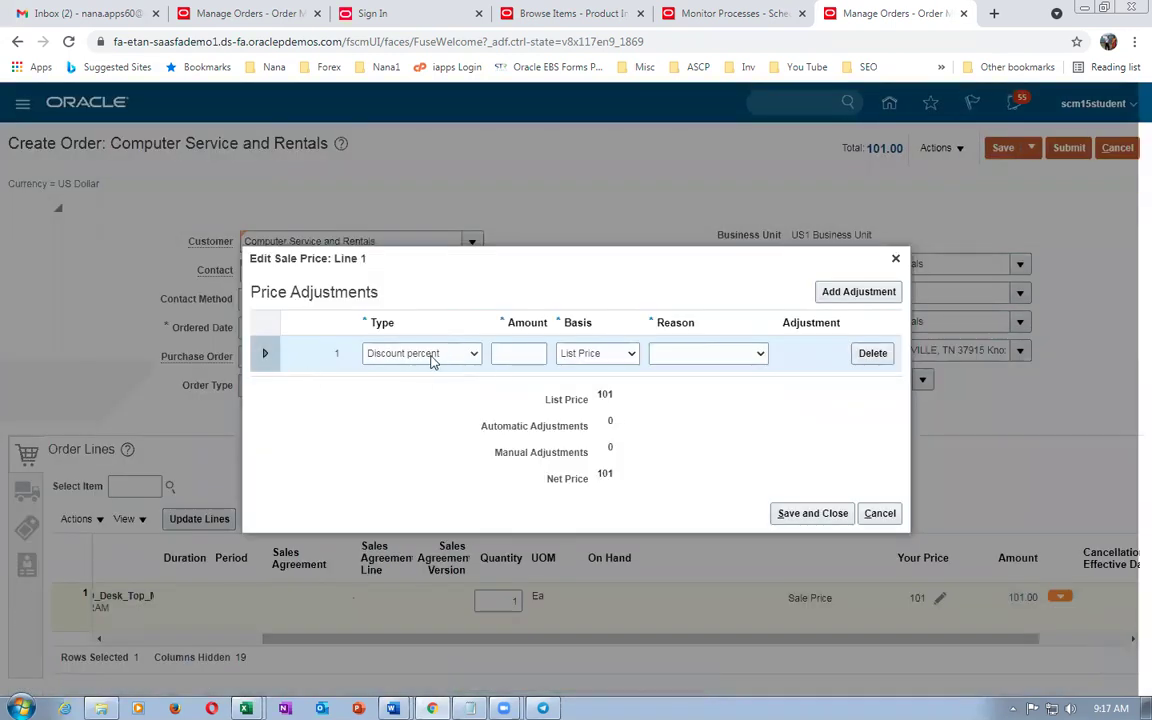
click(430, 358)
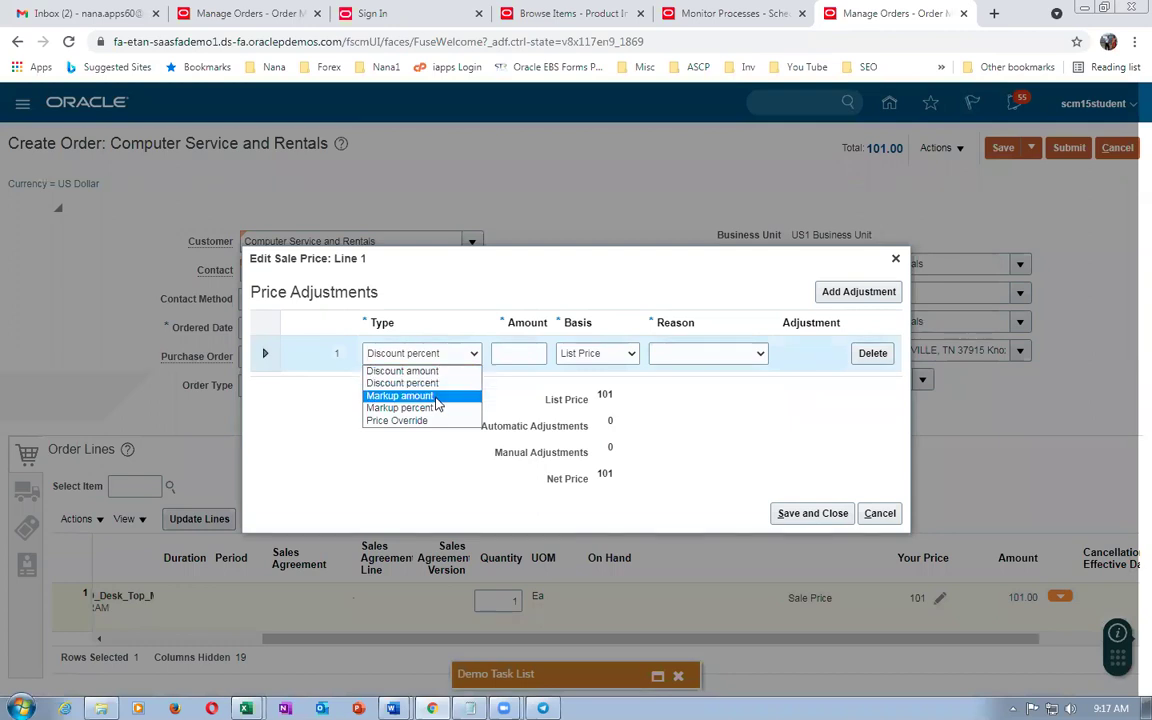
click(440, 358)
click(510, 353)
text(10)
key(Tab)
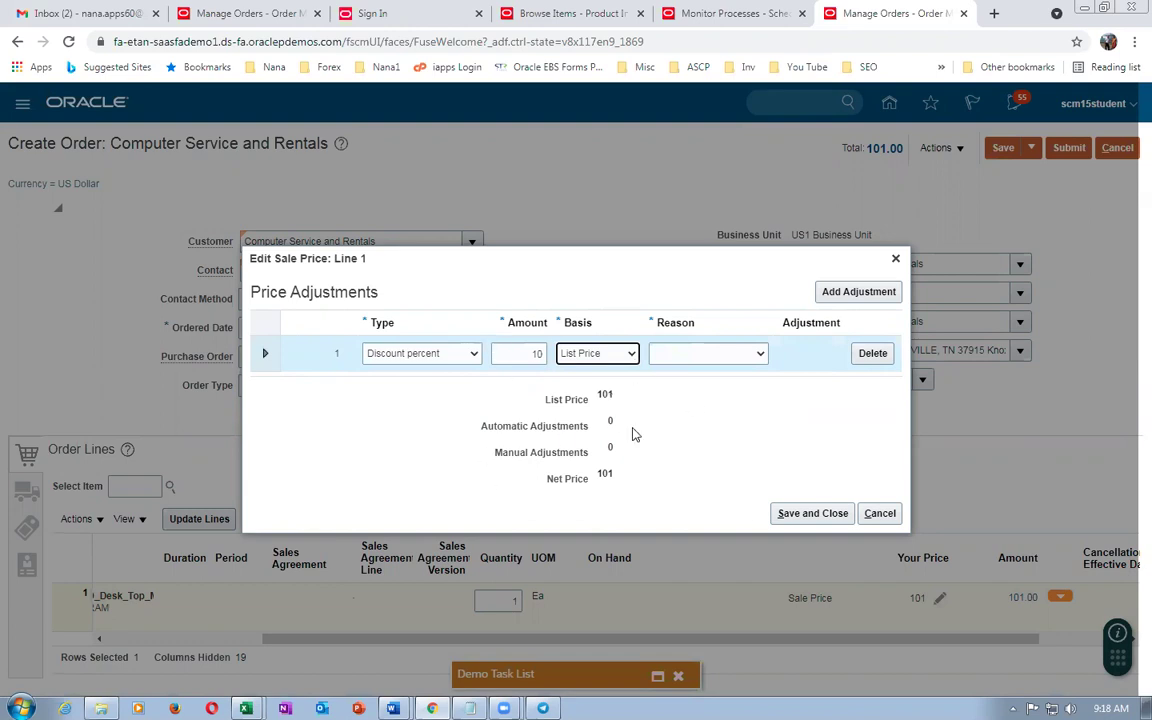
key(Tab)
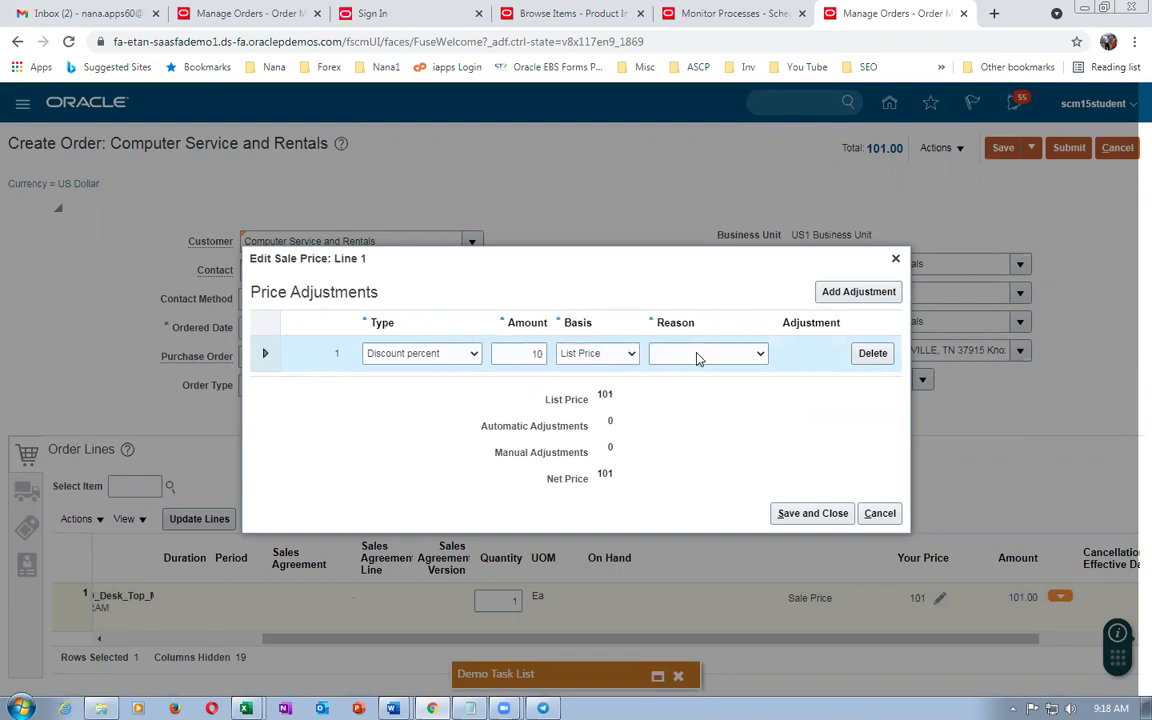
click(698, 353)
click(718, 407)
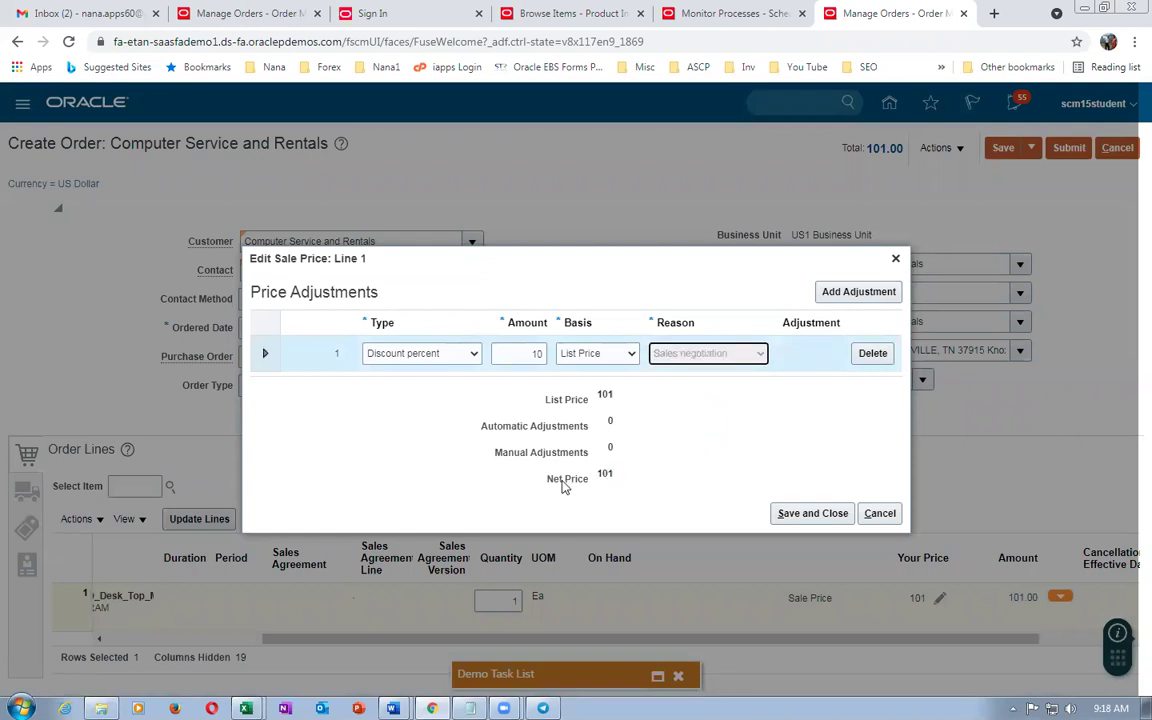
click(799, 516)
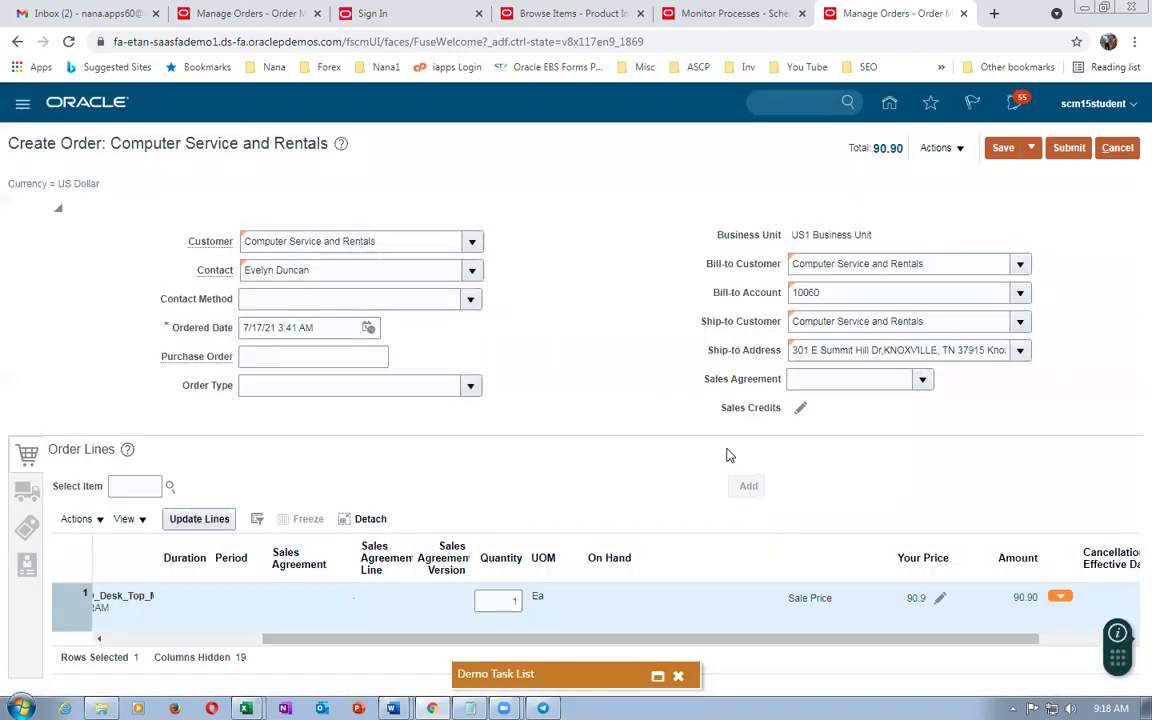
Review the discounted component prices of a0501_ATO_Desk_Top_Model on line 1 and return to the order.
drag(383, 642, 468, 642)
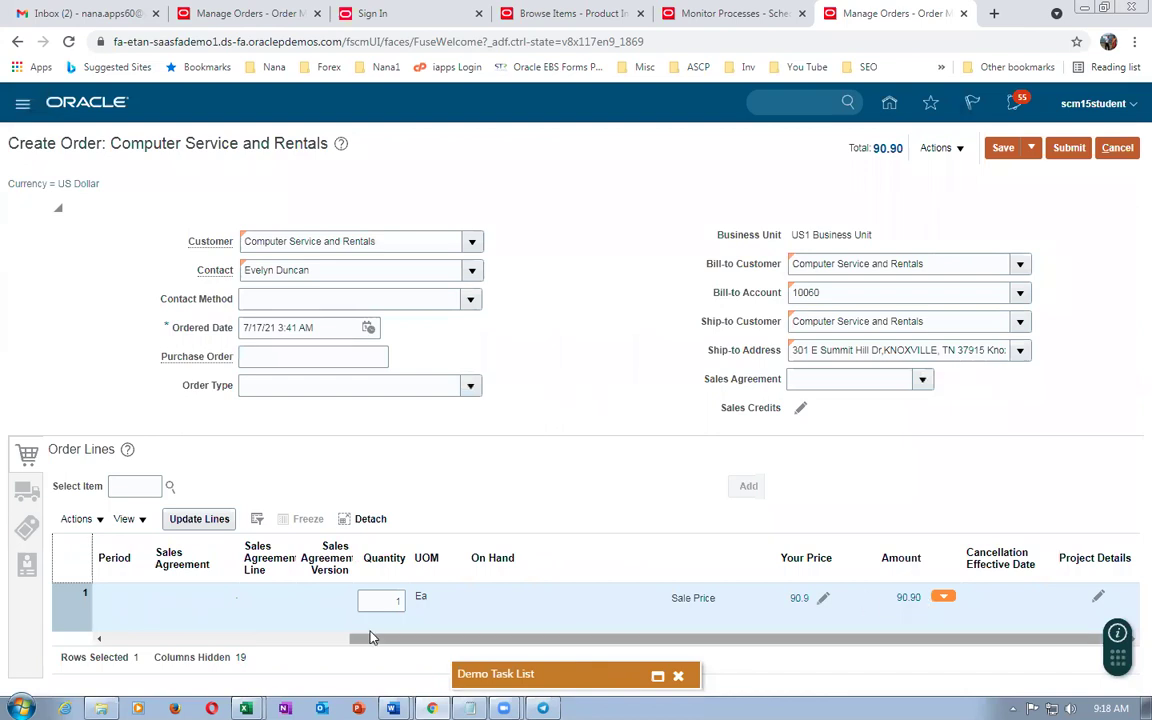
click(150, 639)
click(114, 620)
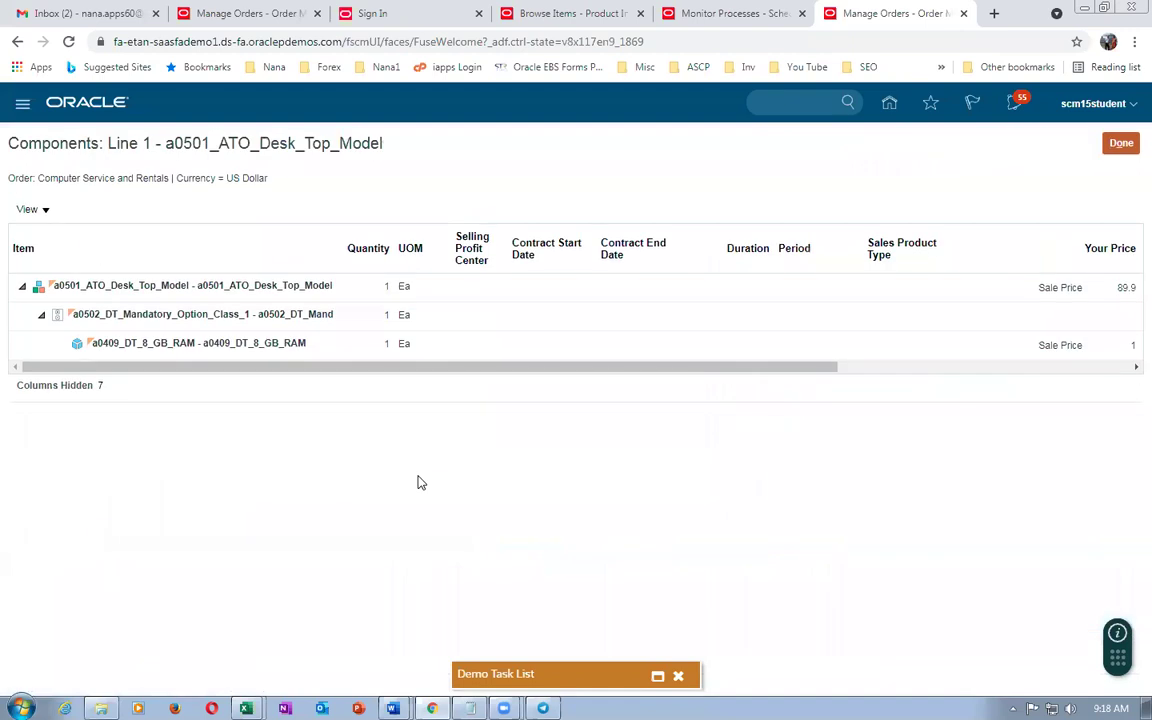
drag(602, 368, 937, 385)
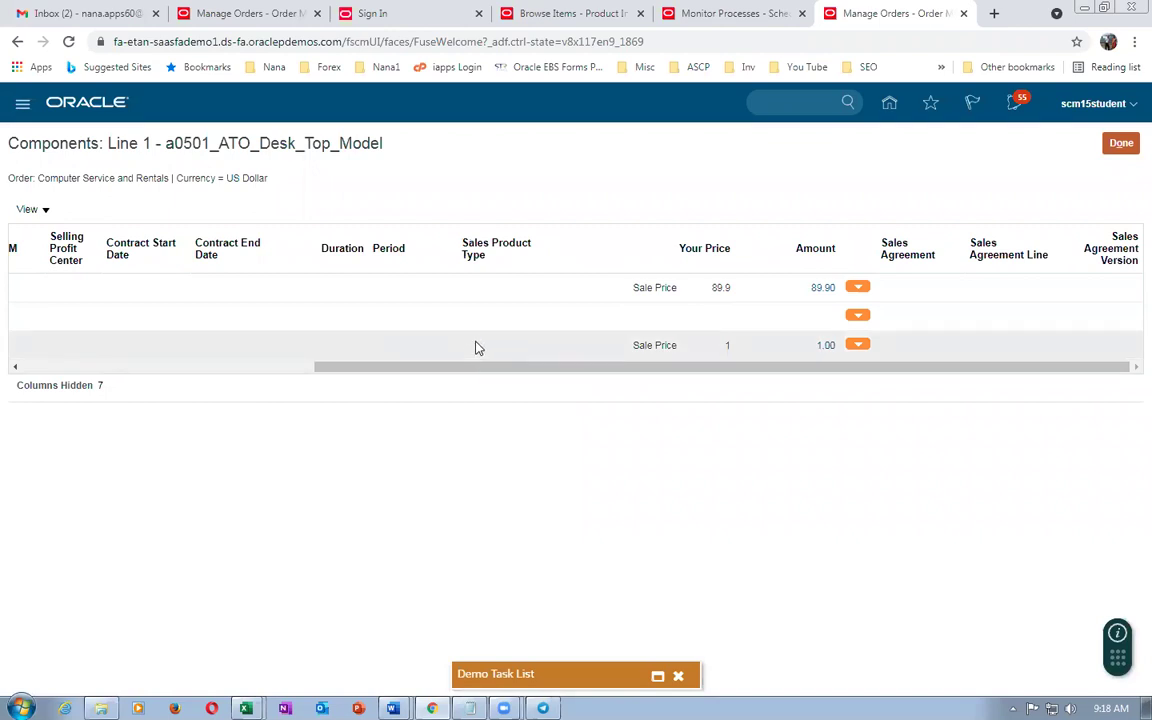
click(1122, 145)
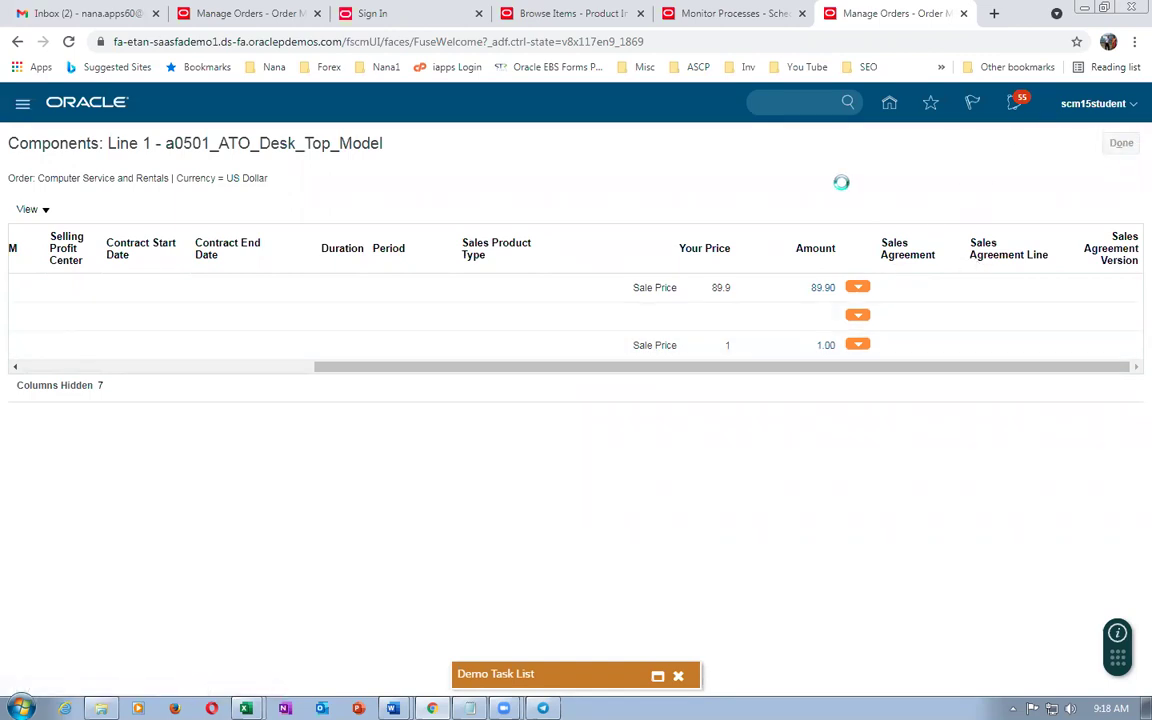
Save the Computer Service and Rentals sales order, submit it and acknowledge the submission.
click(1004, 149)
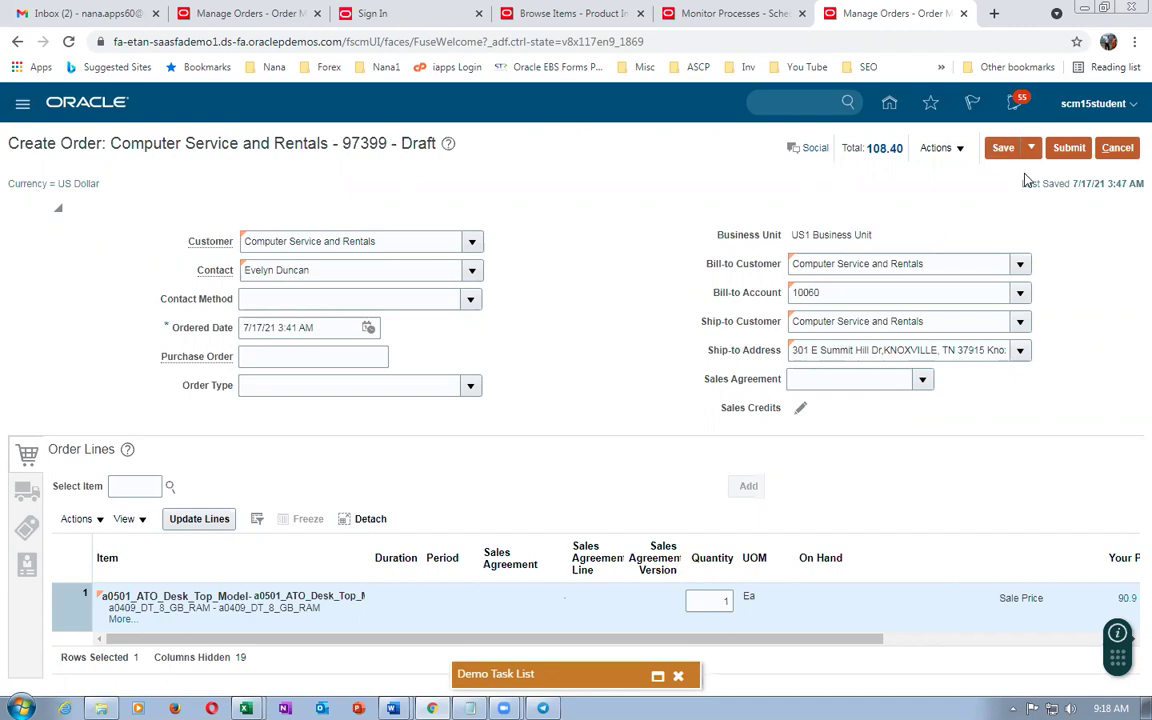
click(1068, 147)
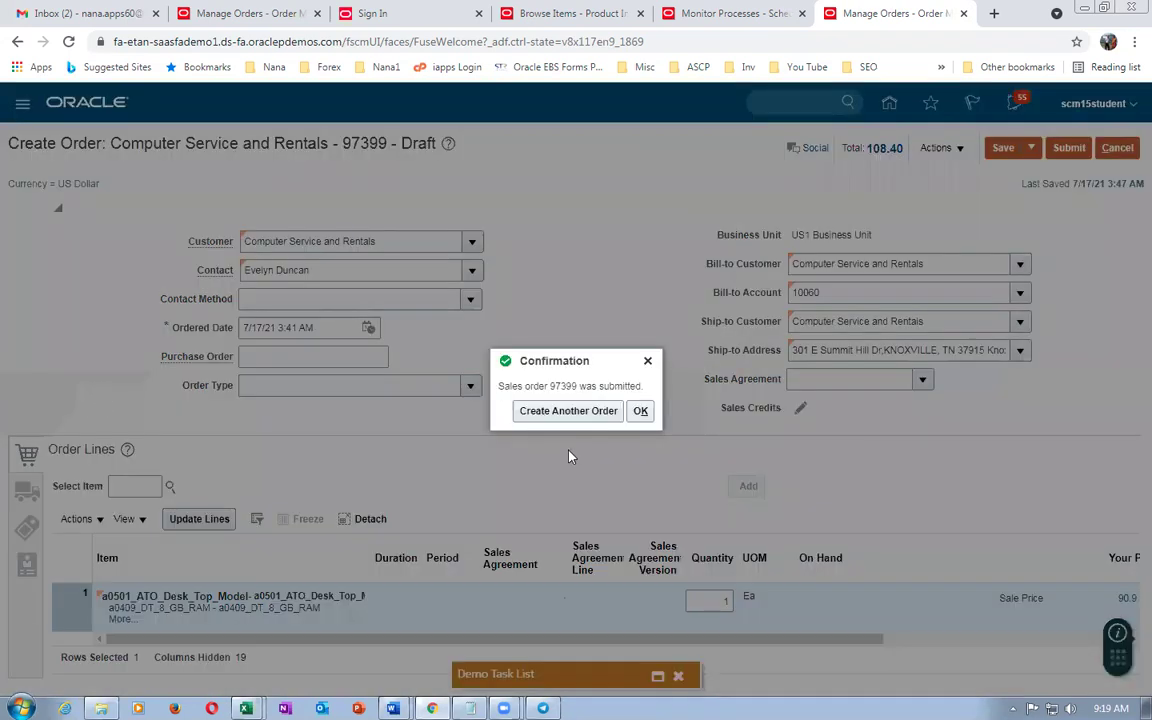
click(642, 412)
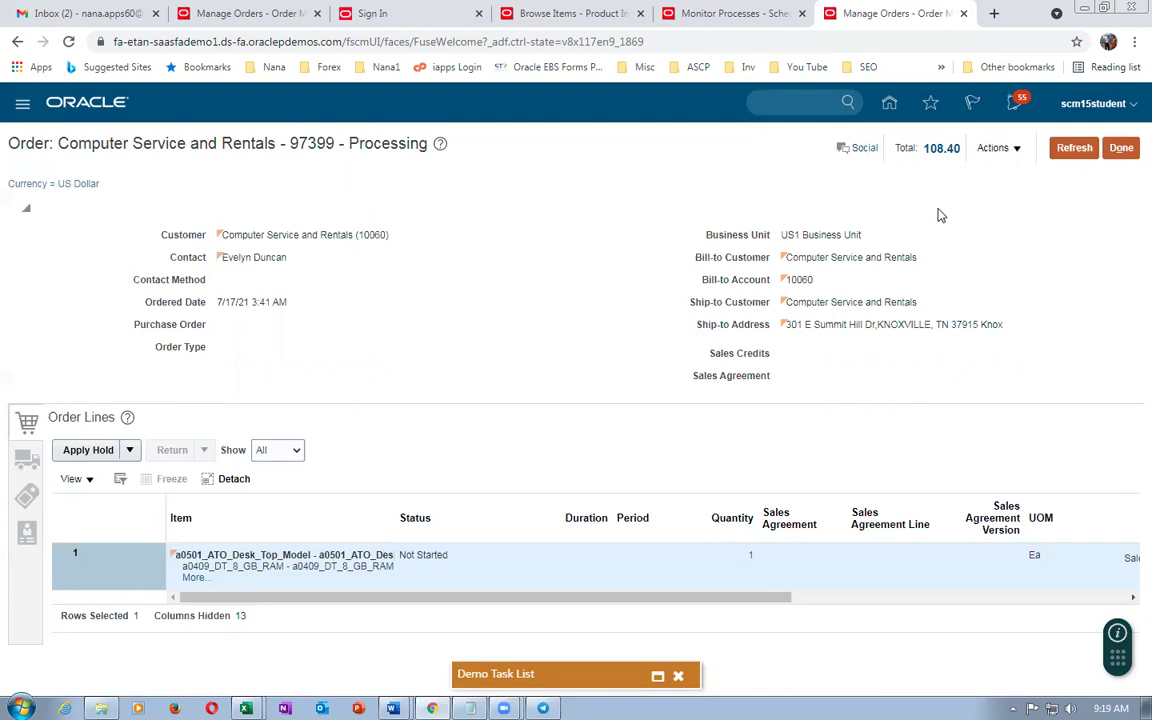
Refresh the submitted order and switch it to the fulfillment view.
click(1076, 149)
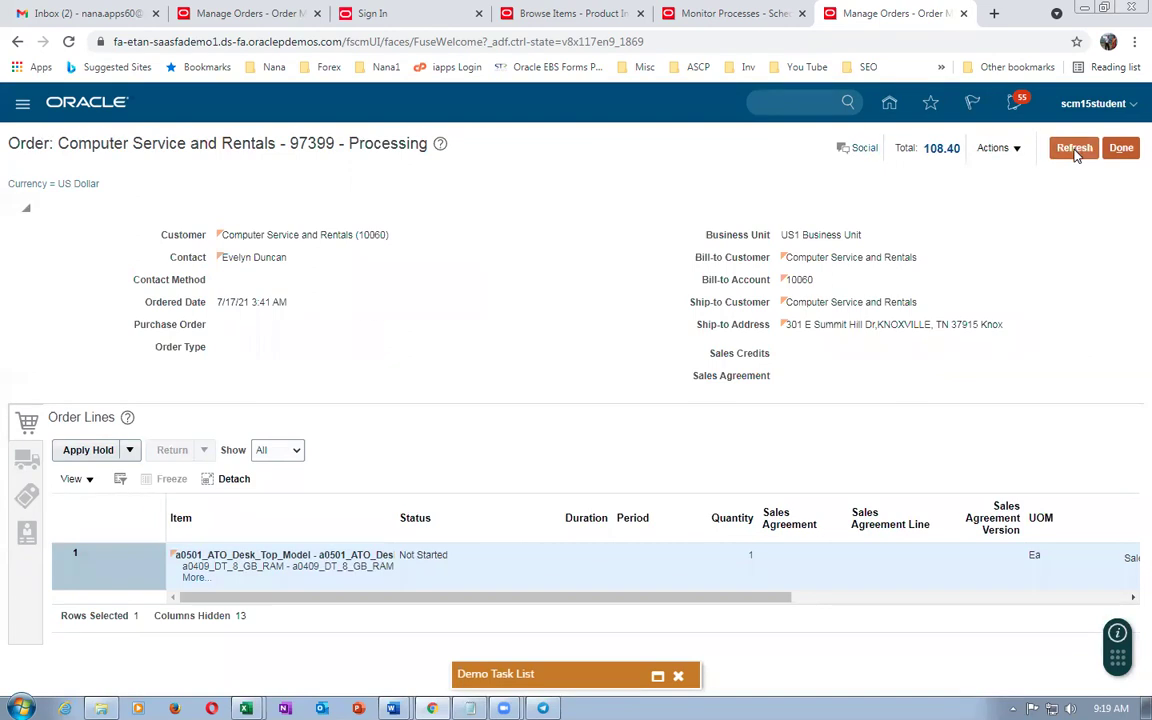
click(1076, 150)
click(1077, 152)
click(990, 152)
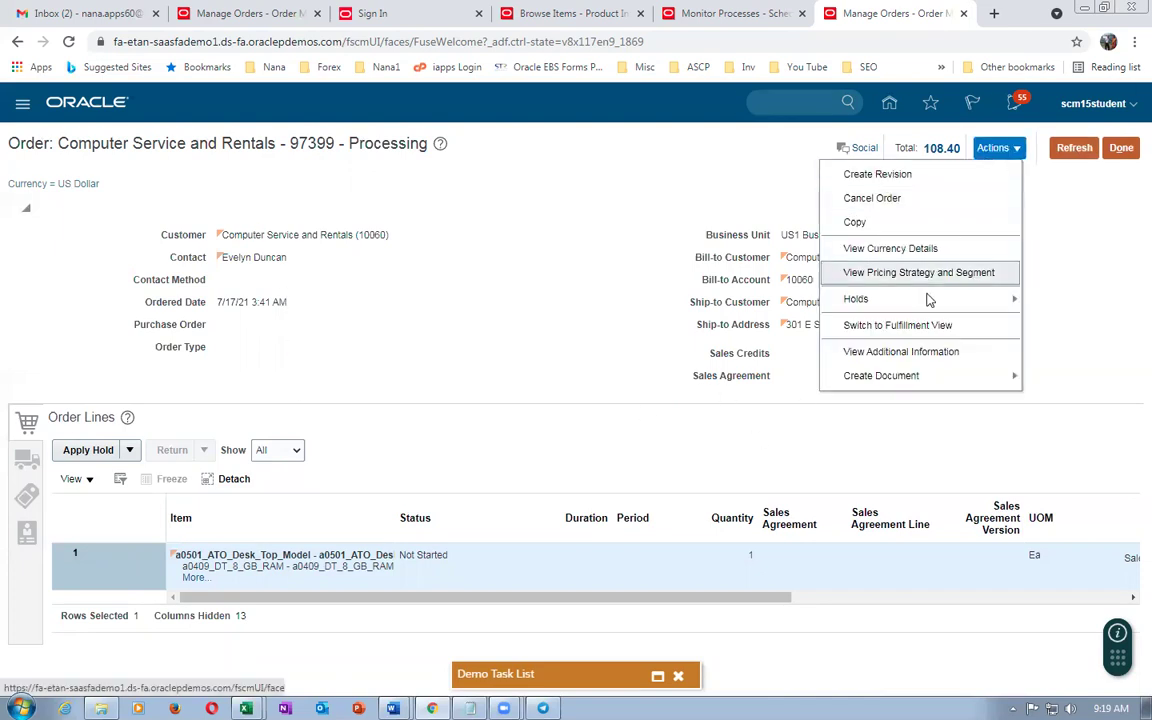
click(845, 325)
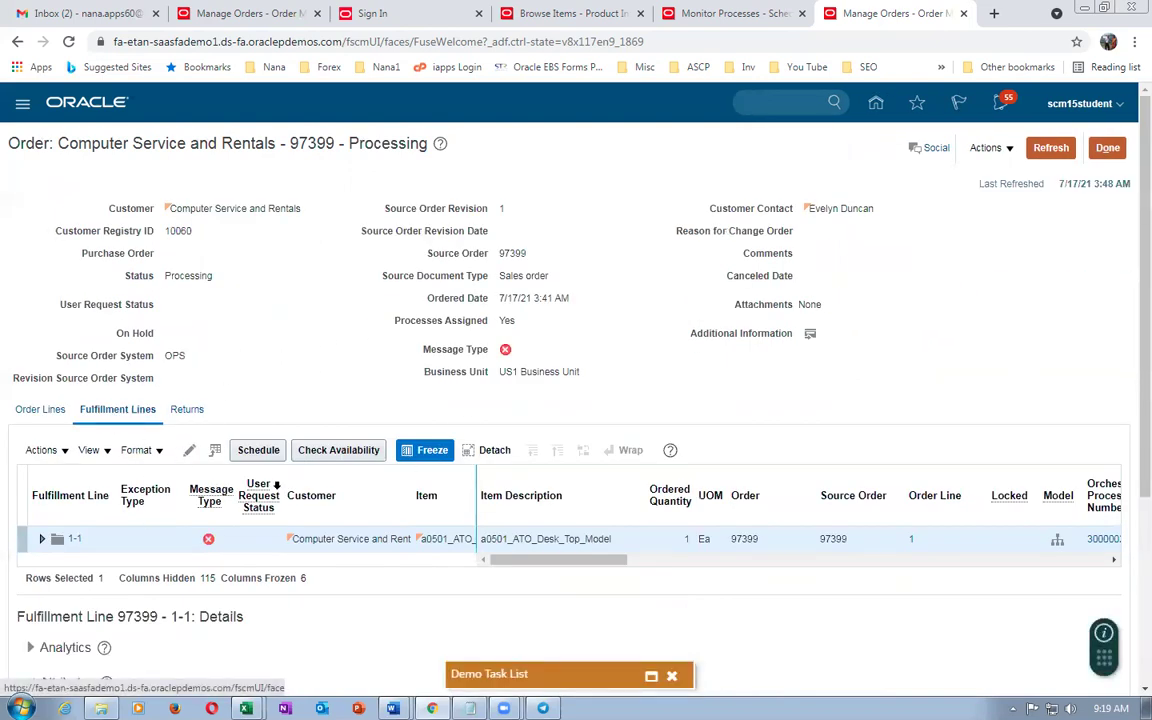
Open the orchestration process of fulfillment line 1-1 and check which process is assigned.
drag(558, 568, 599, 566)
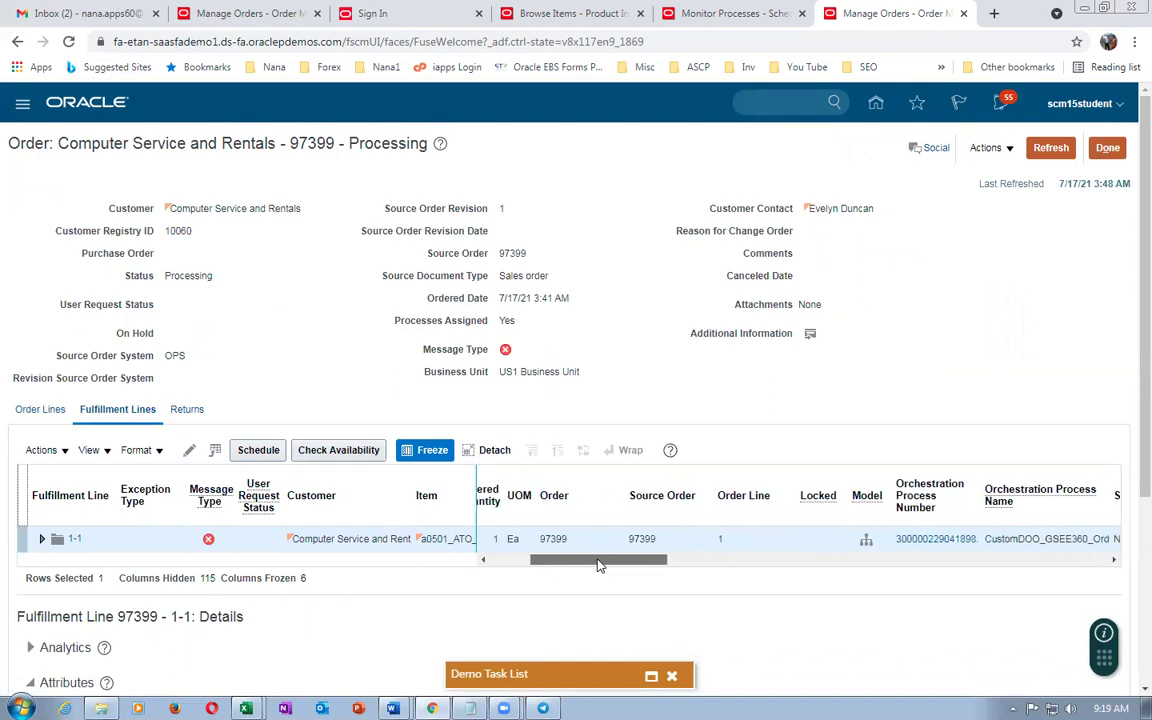
click(935, 538)
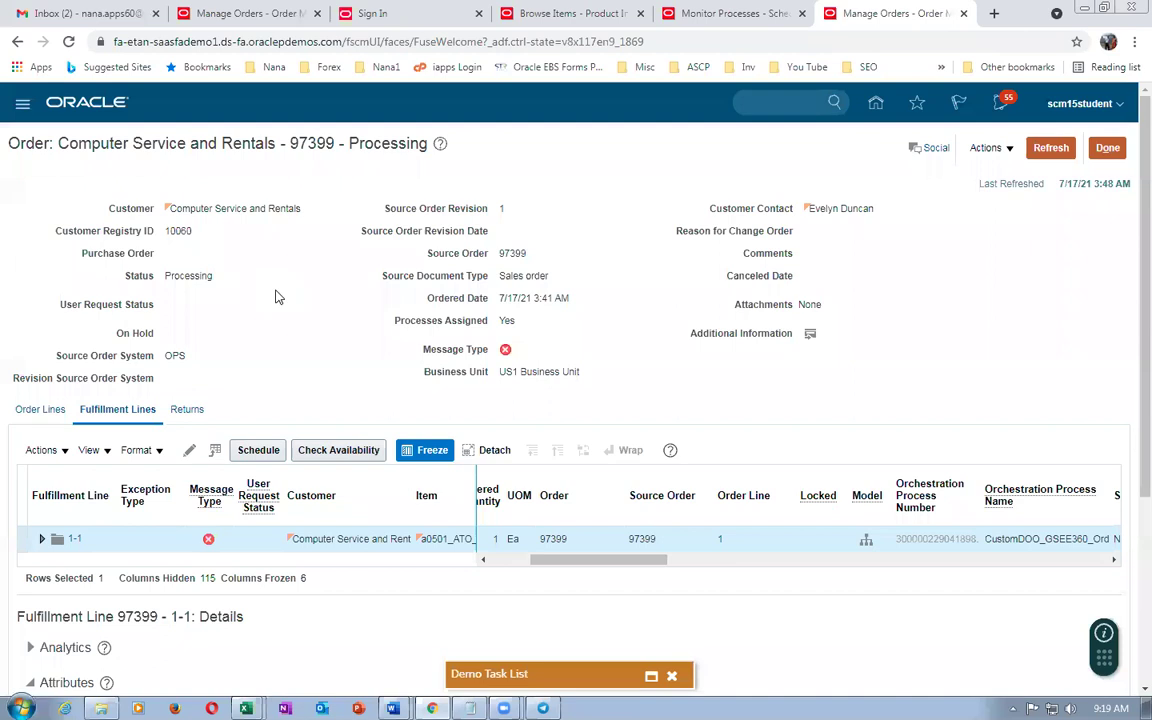
drag(175, 140, 529, 159)
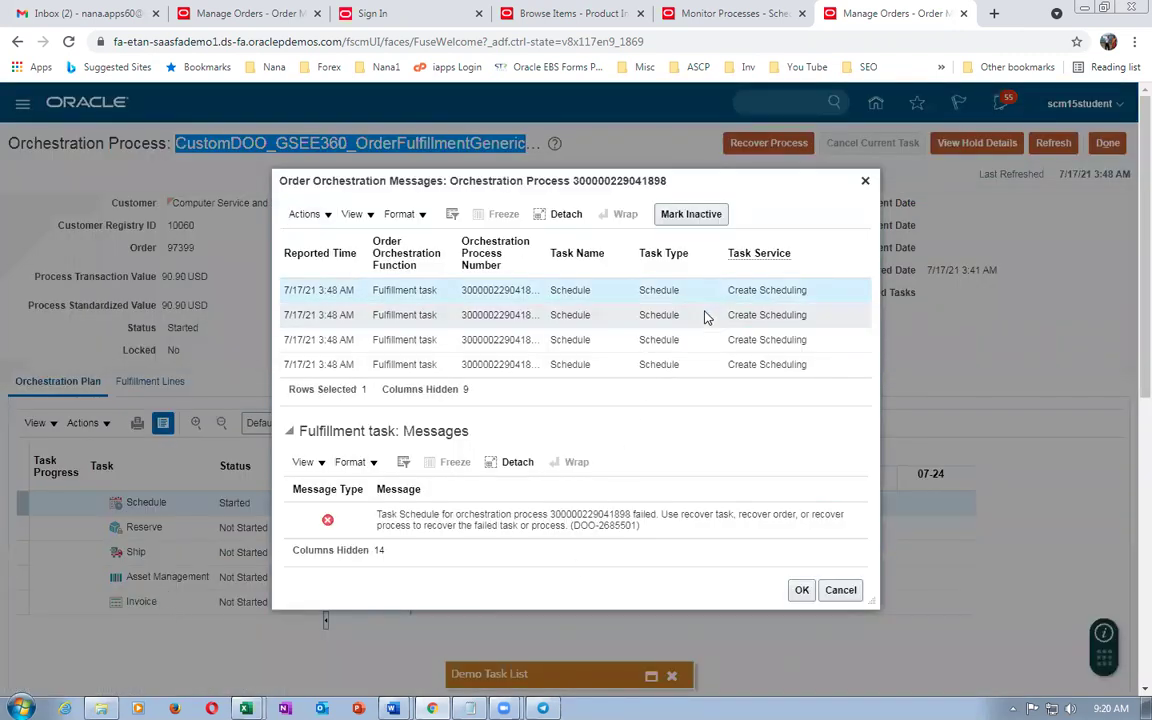
Read the orchestration messages for each failed Schedule task entry and close the message list.
click(704, 316)
click(702, 350)
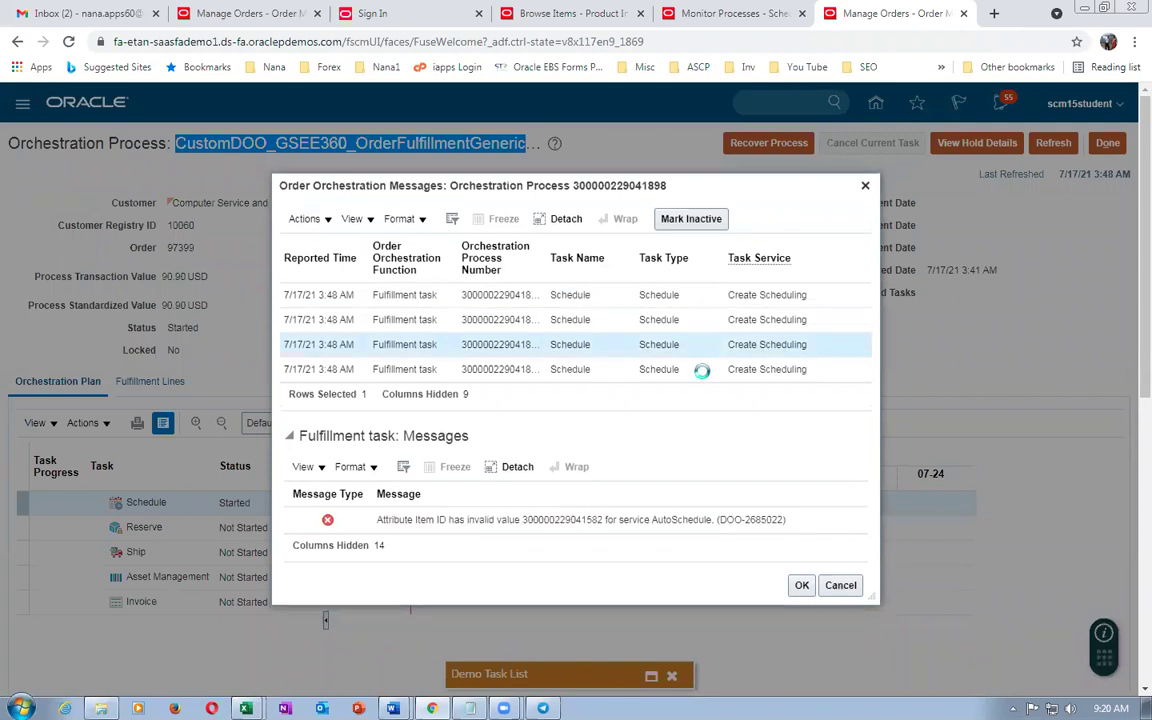
click(698, 370)
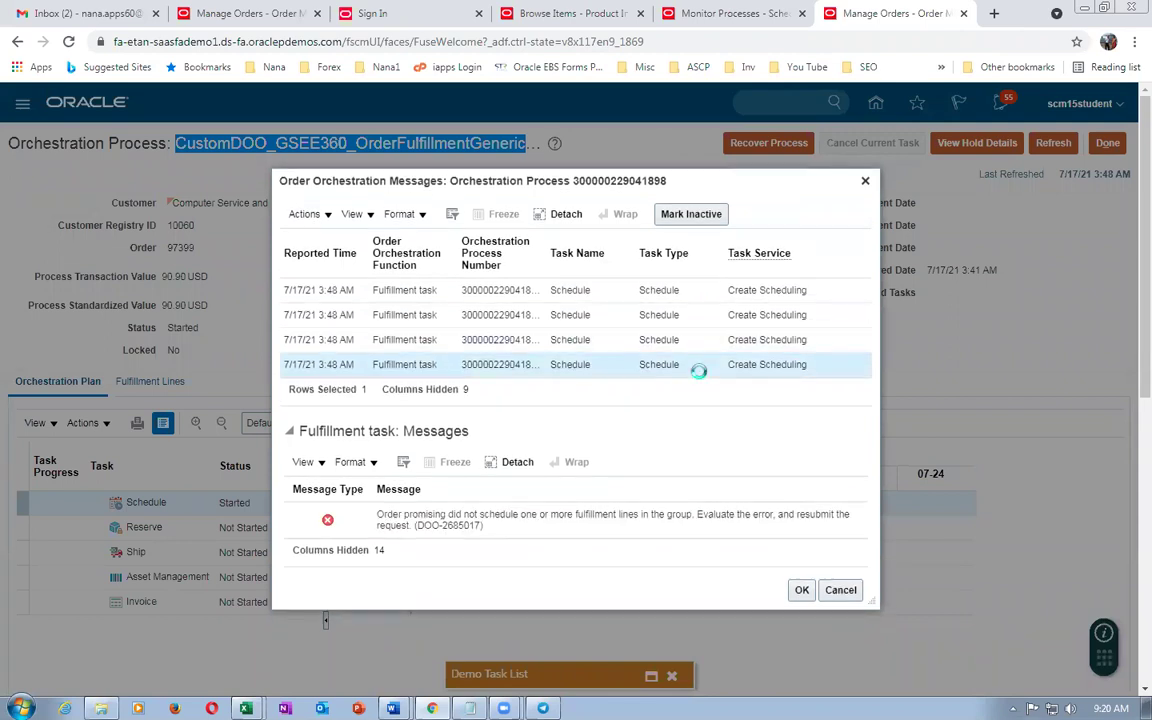
click(826, 590)
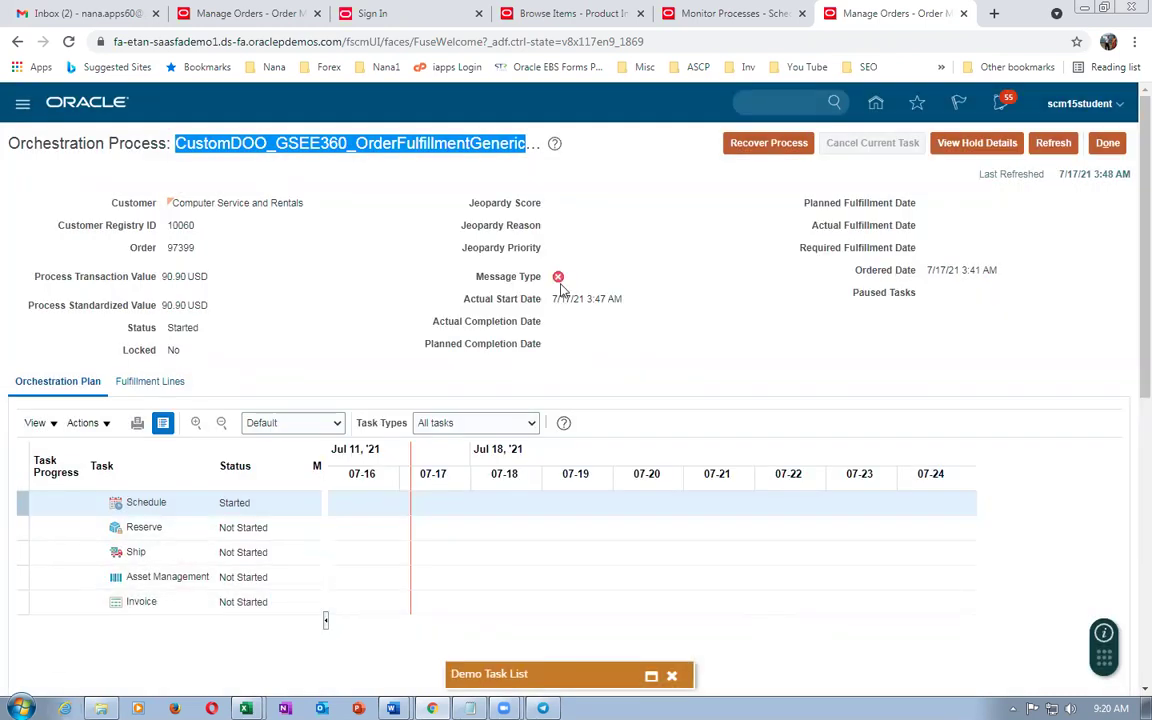
Check the orchestration process name and start date, and return to the order's fulfillment lines.
click(360, 261)
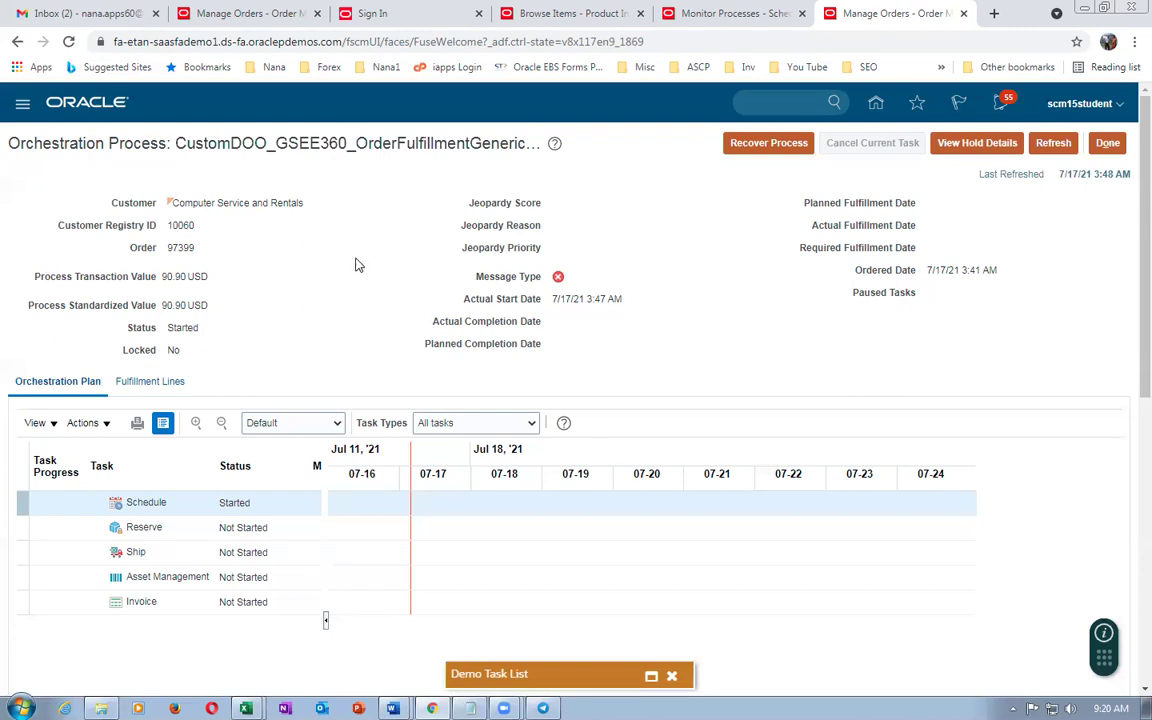
drag(163, 128, 527, 147)
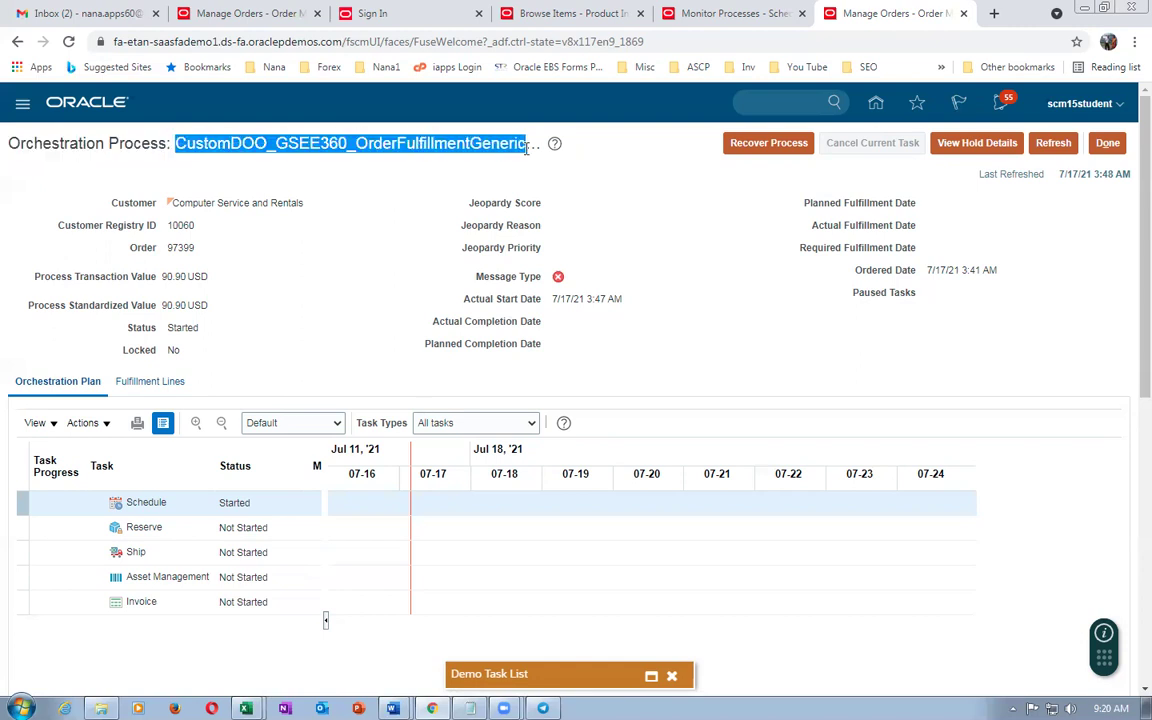
drag(603, 267, 630, 302)
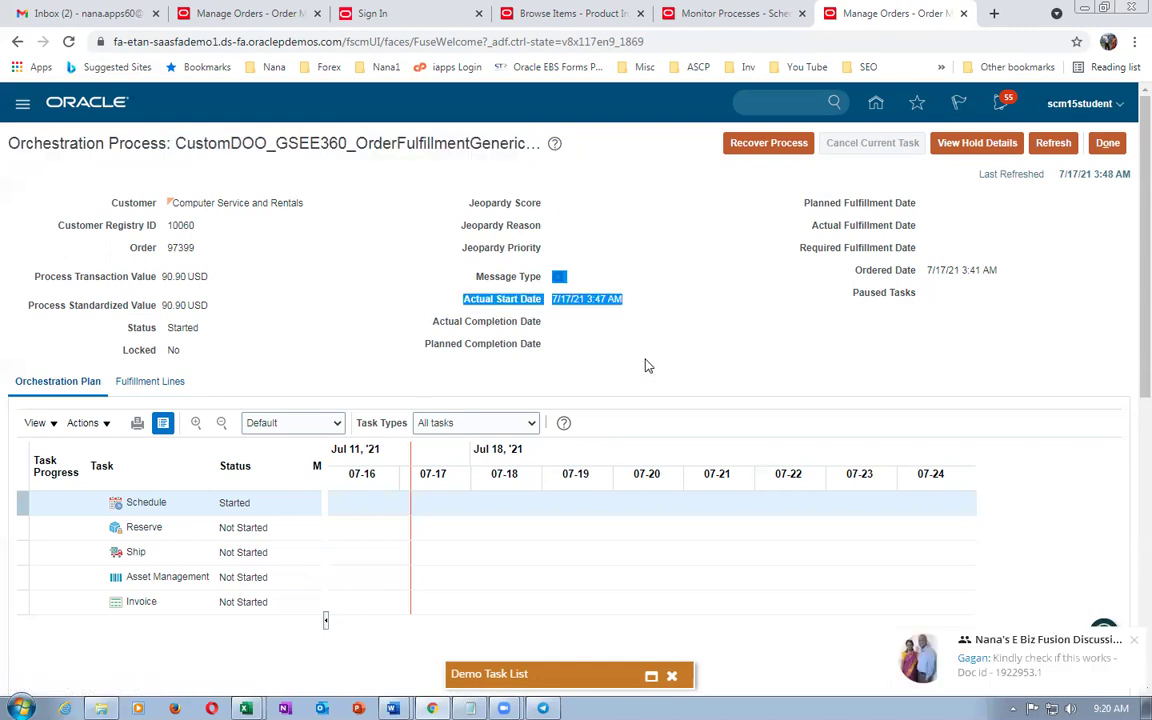
click(425, 390)
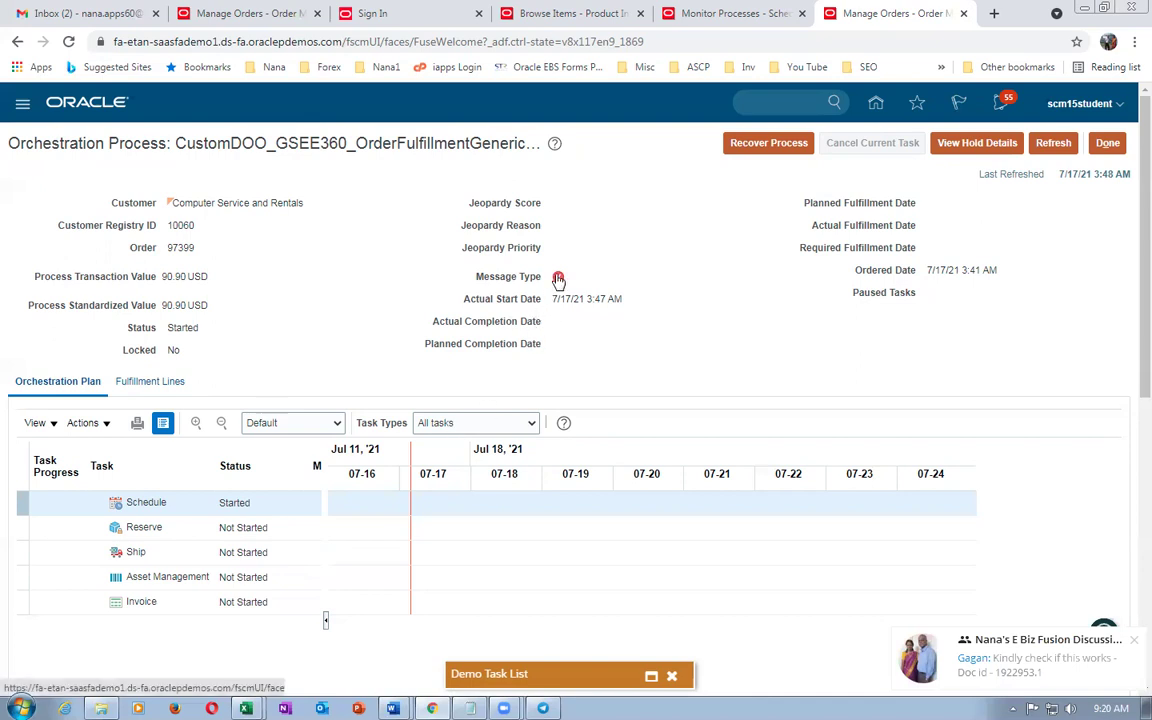
click(1107, 143)
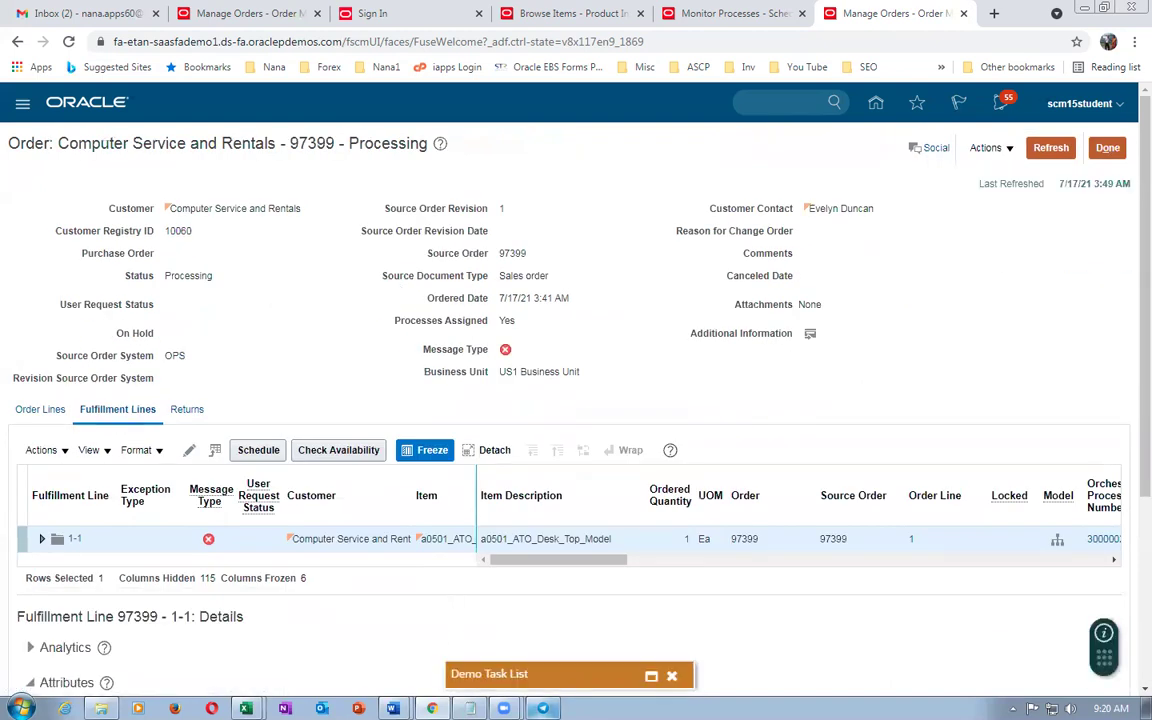
Look up the item number AS5841150 in the Notepad note and close the open order.
mouse_move(543, 708)
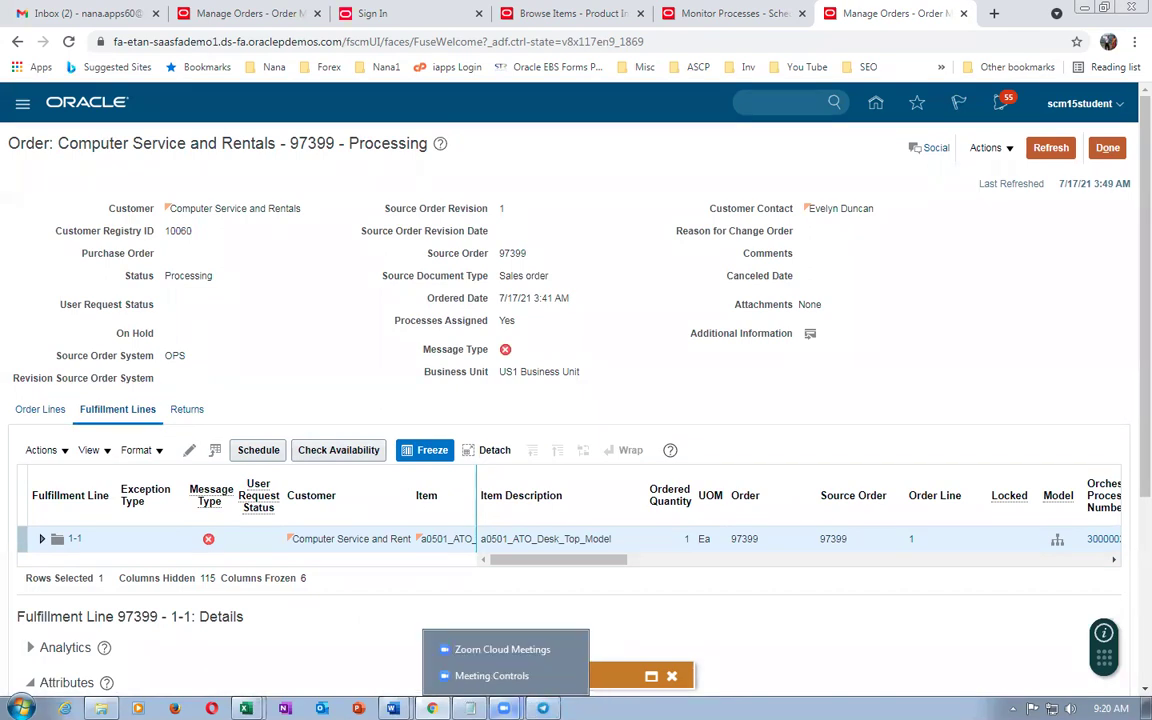
click(469, 708)
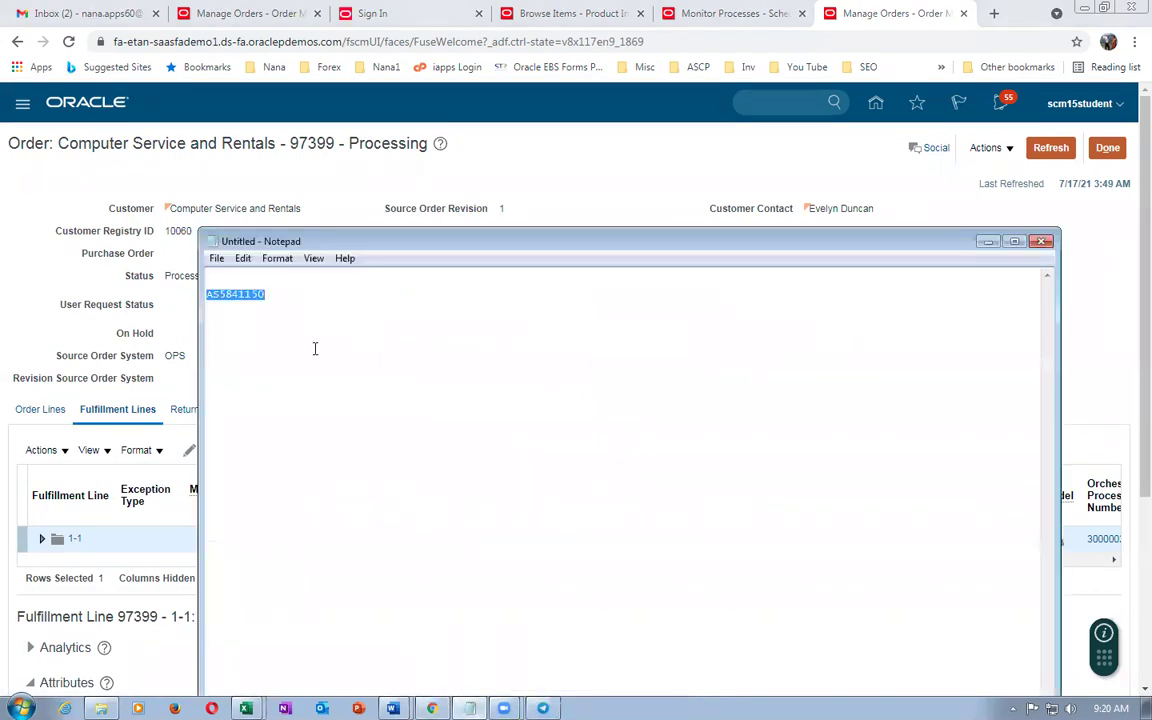
click(24, 194)
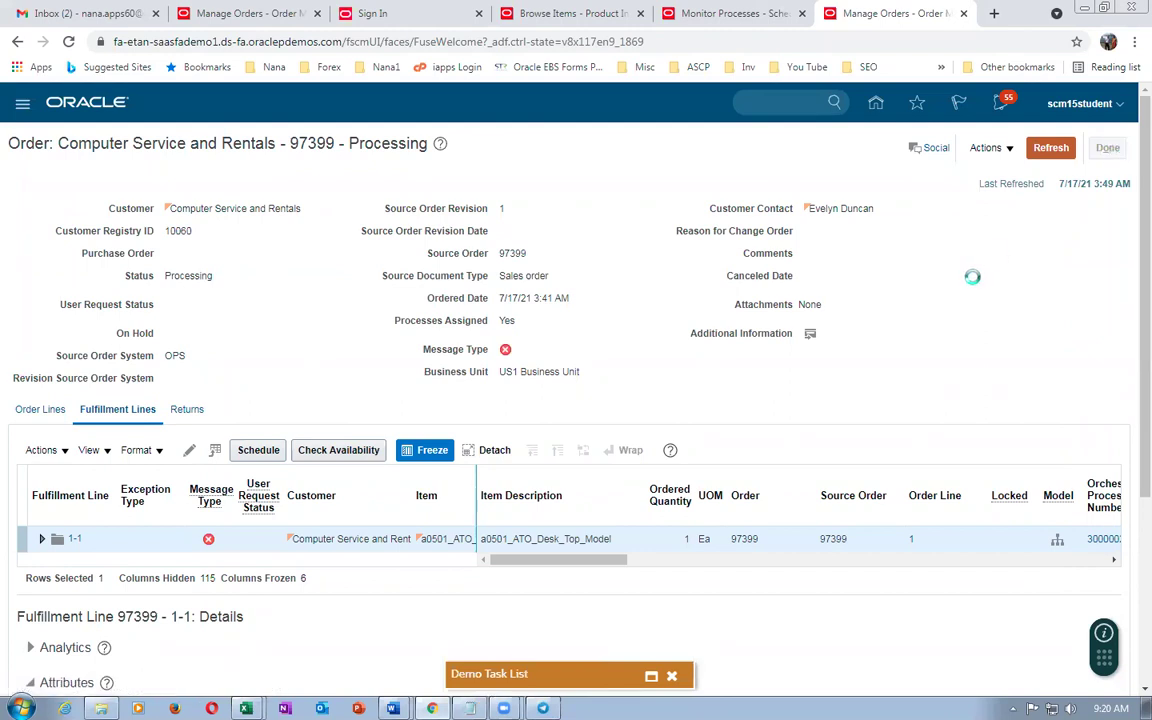
click(1118, 149)
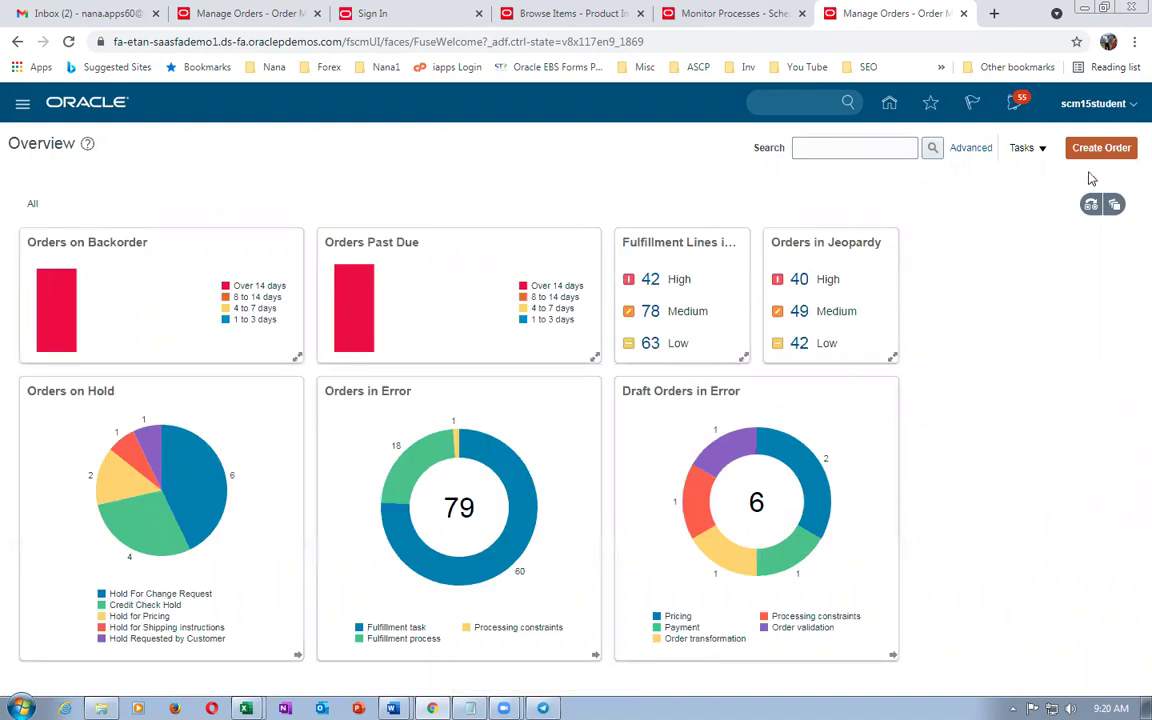
Create a new sales order for US1 Business Unit with Computer Service and Rentals as the customer.
click(1101, 147)
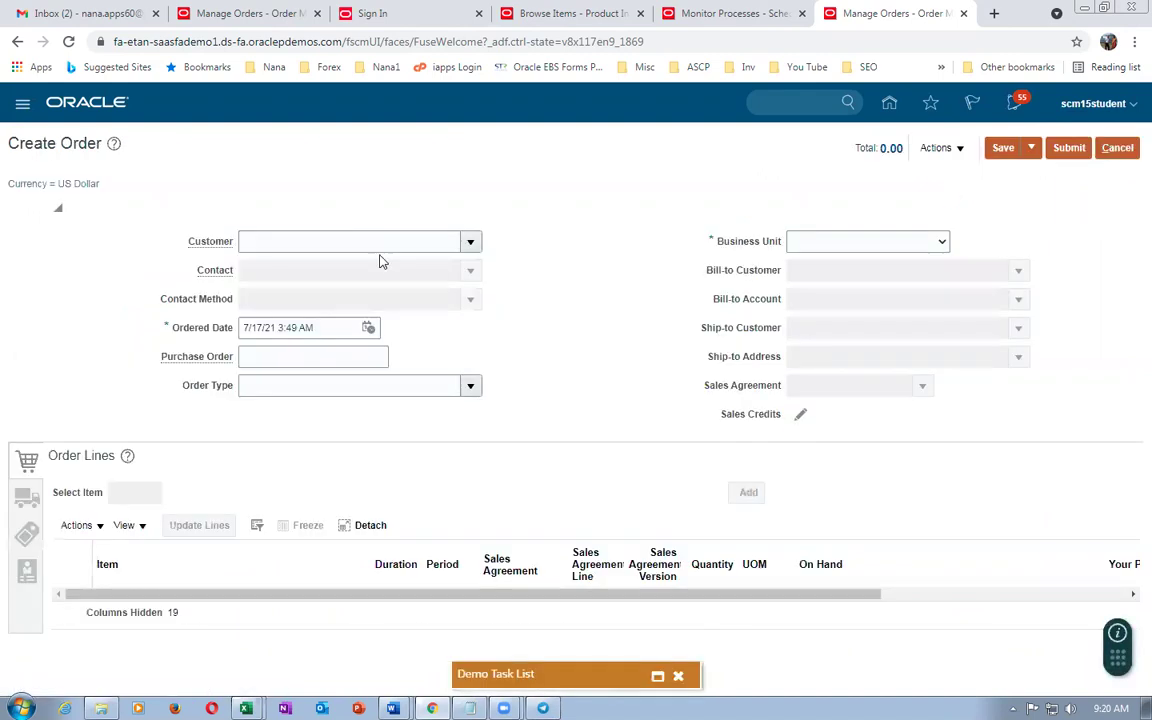
click(856, 246)
drag(943, 279, 947, 500)
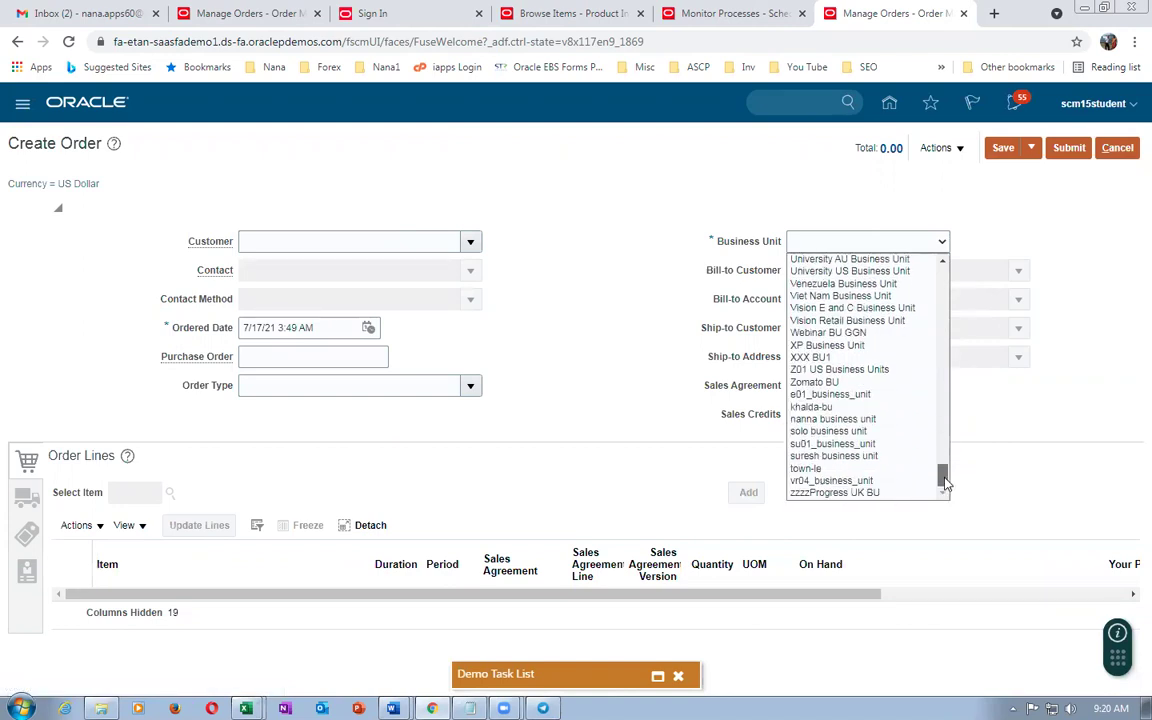
drag(945, 483, 953, 466)
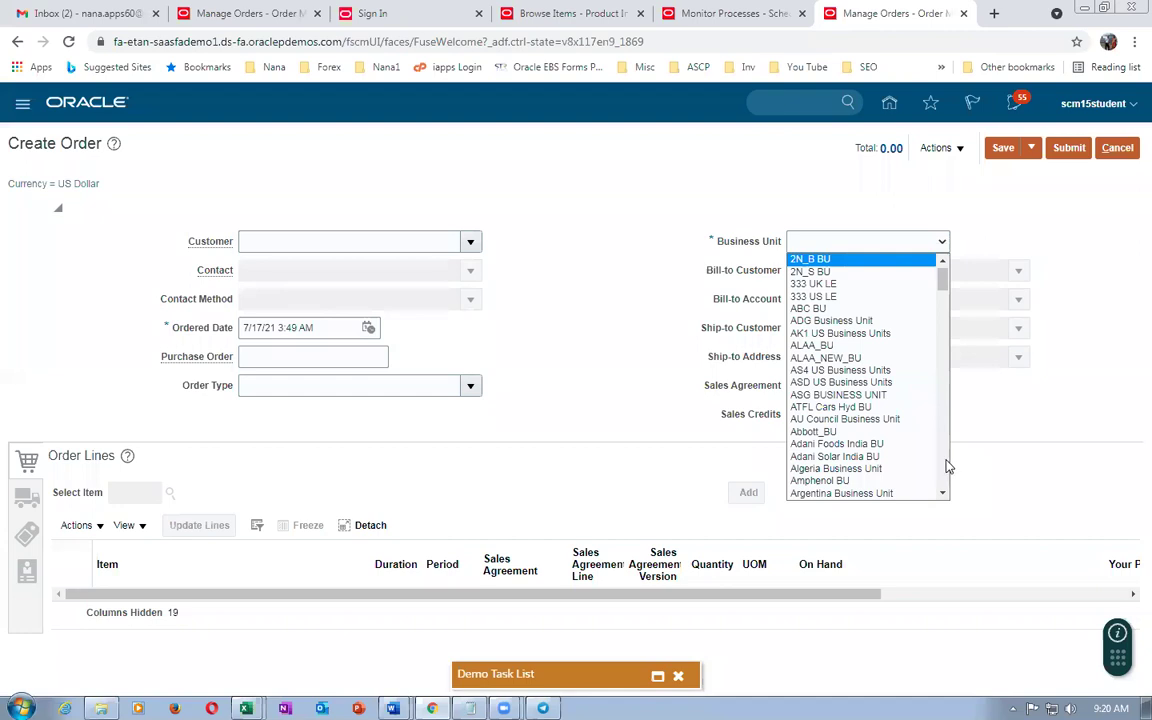
drag(942, 283, 940, 466)
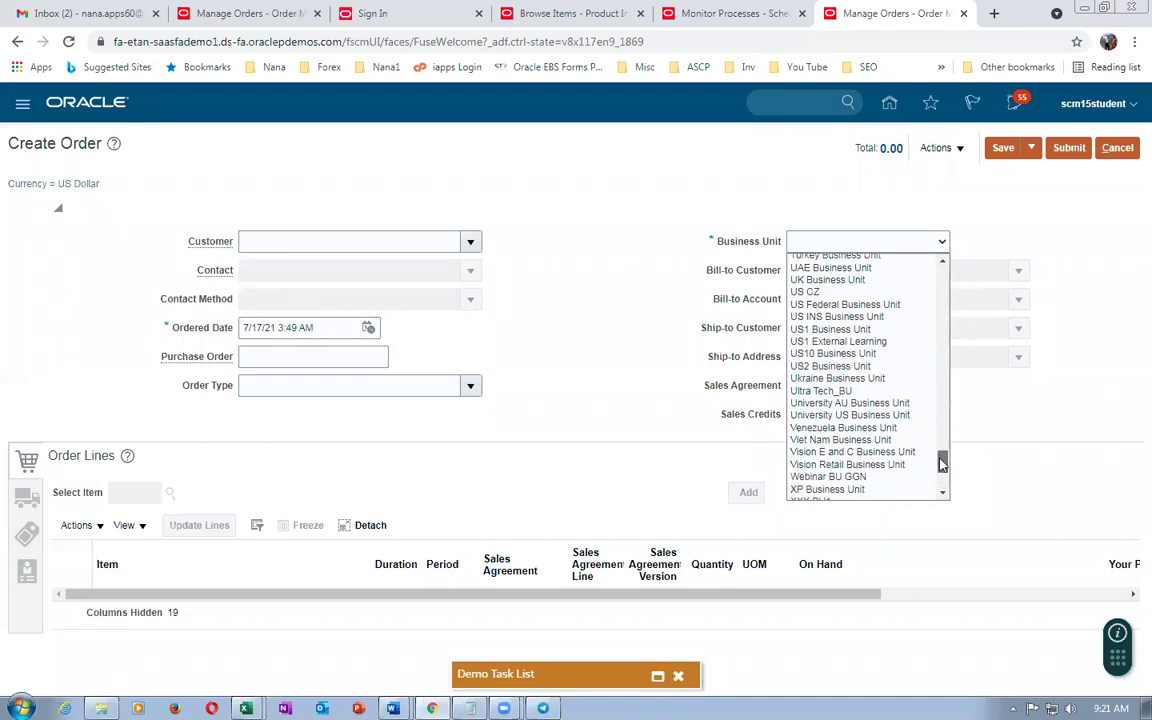
click(817, 330)
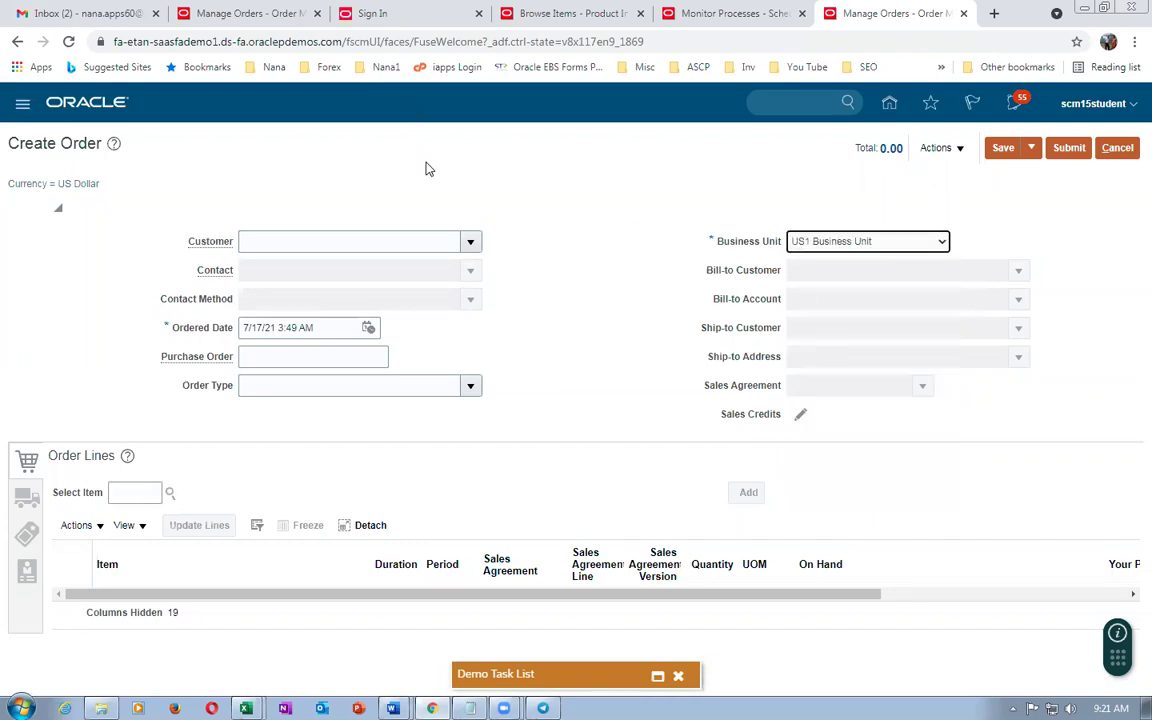
click(325, 243)
text(comp)
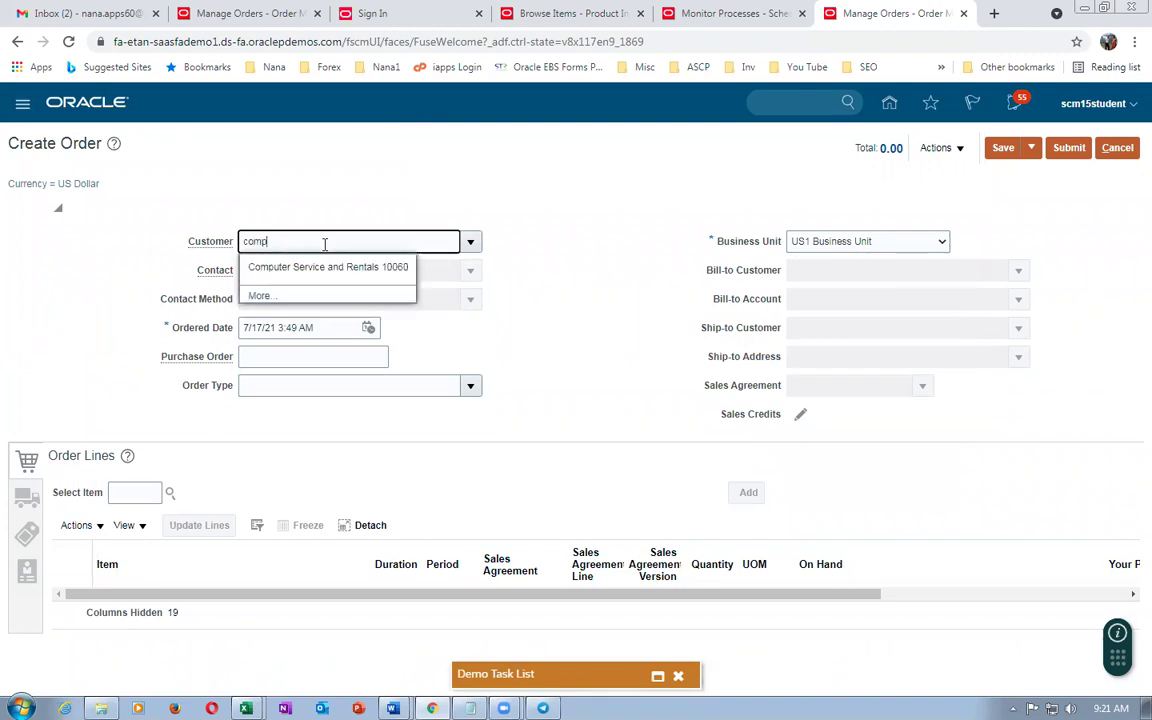
click(352, 265)
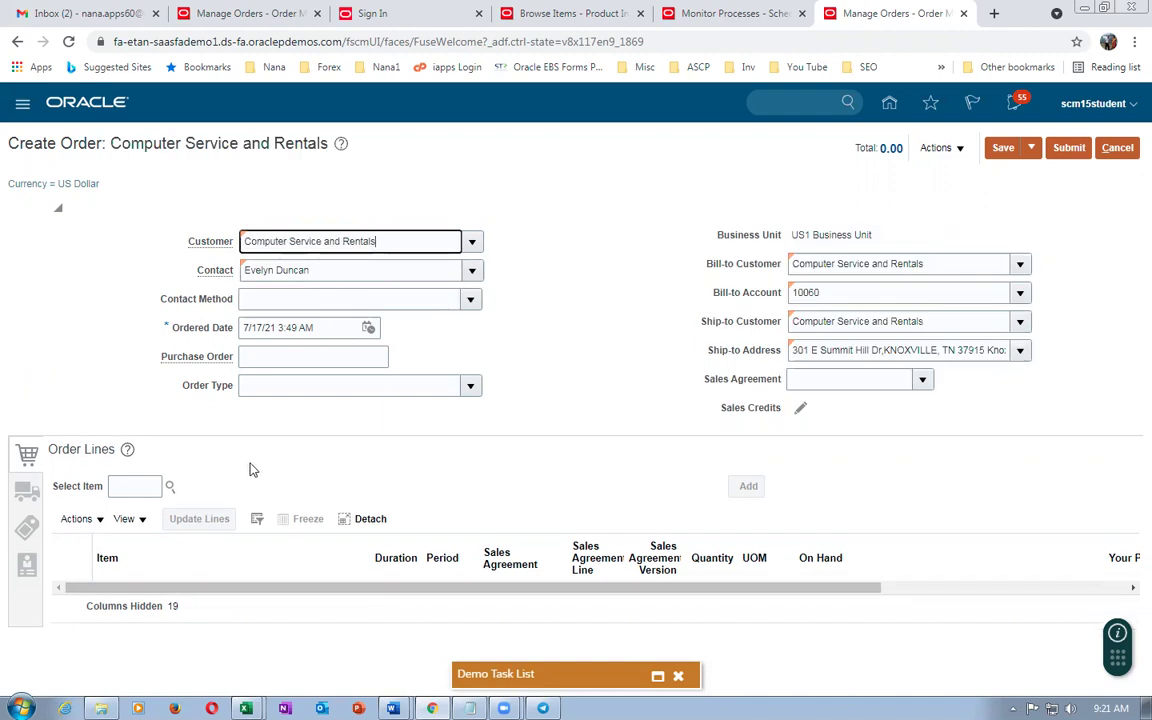
Add one unit of item AS5841150 to the order lines.
click(144, 487)
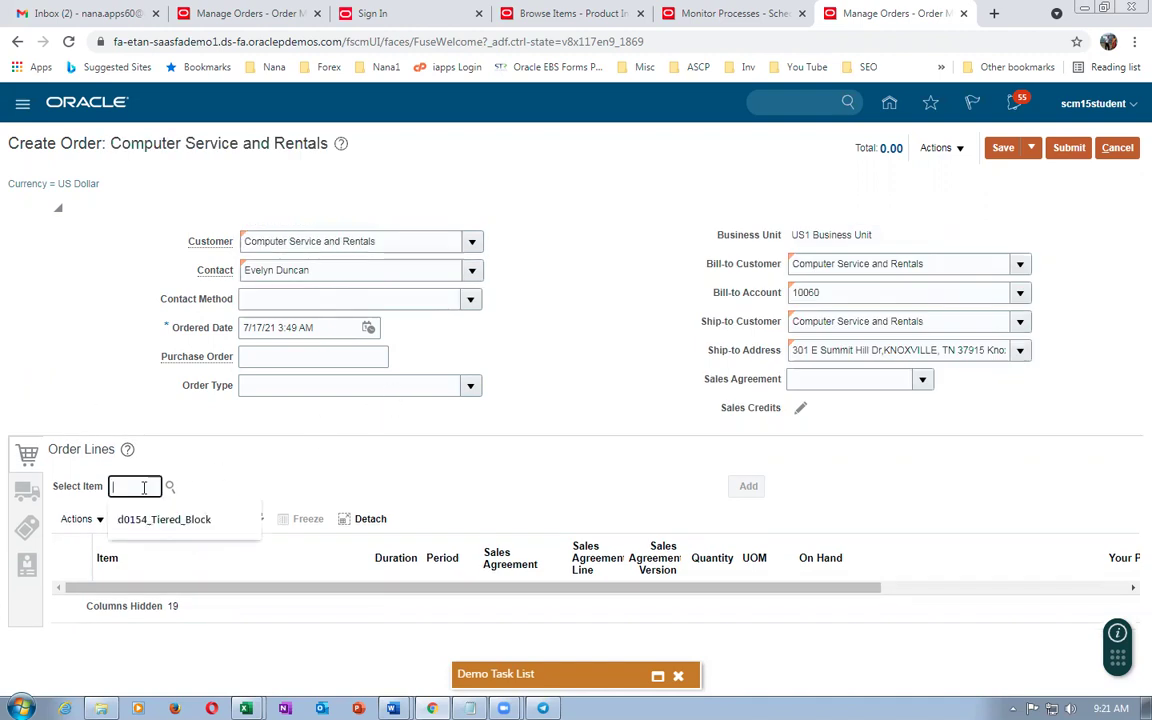
key(ctrl+v)
key(Tab)
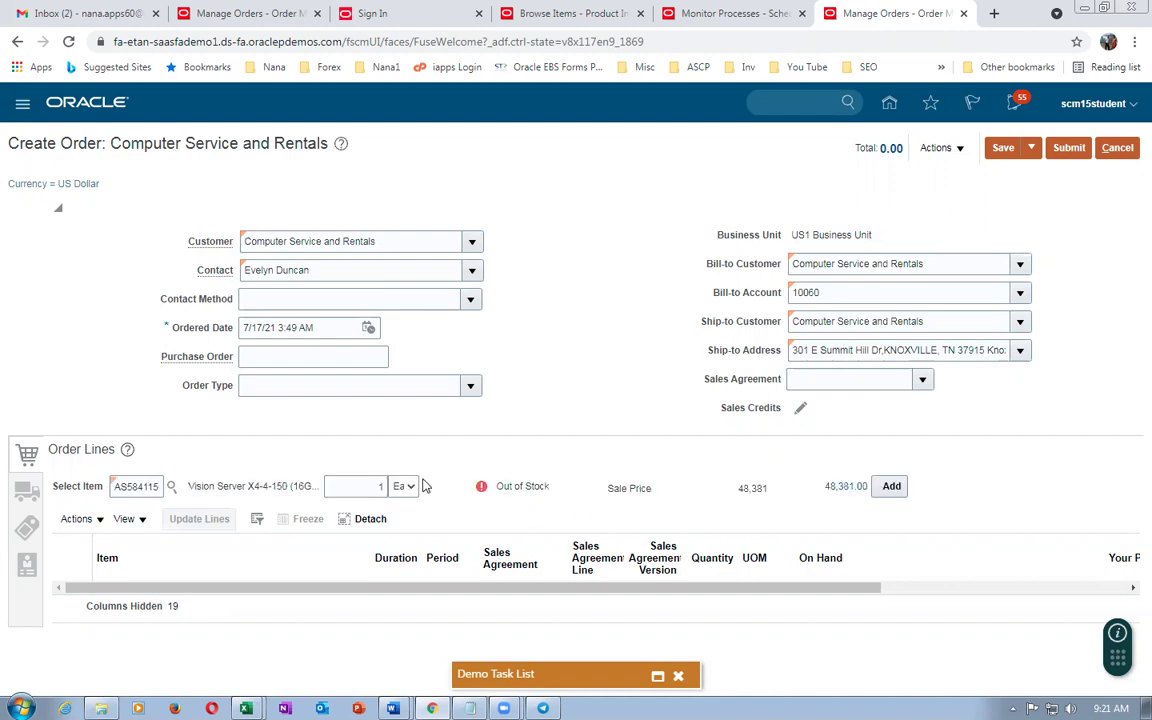
click(882, 489)
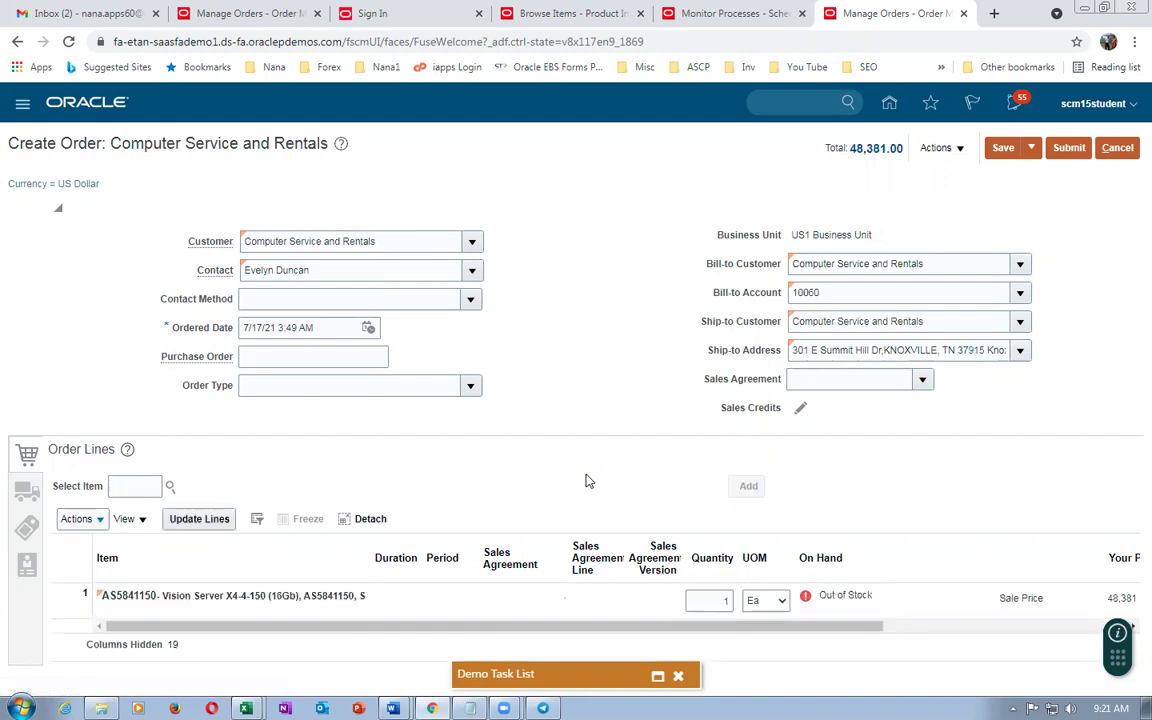
Set the supply warehouse in the order's shipment details to 051 - Shenzhen.
click(27, 496)
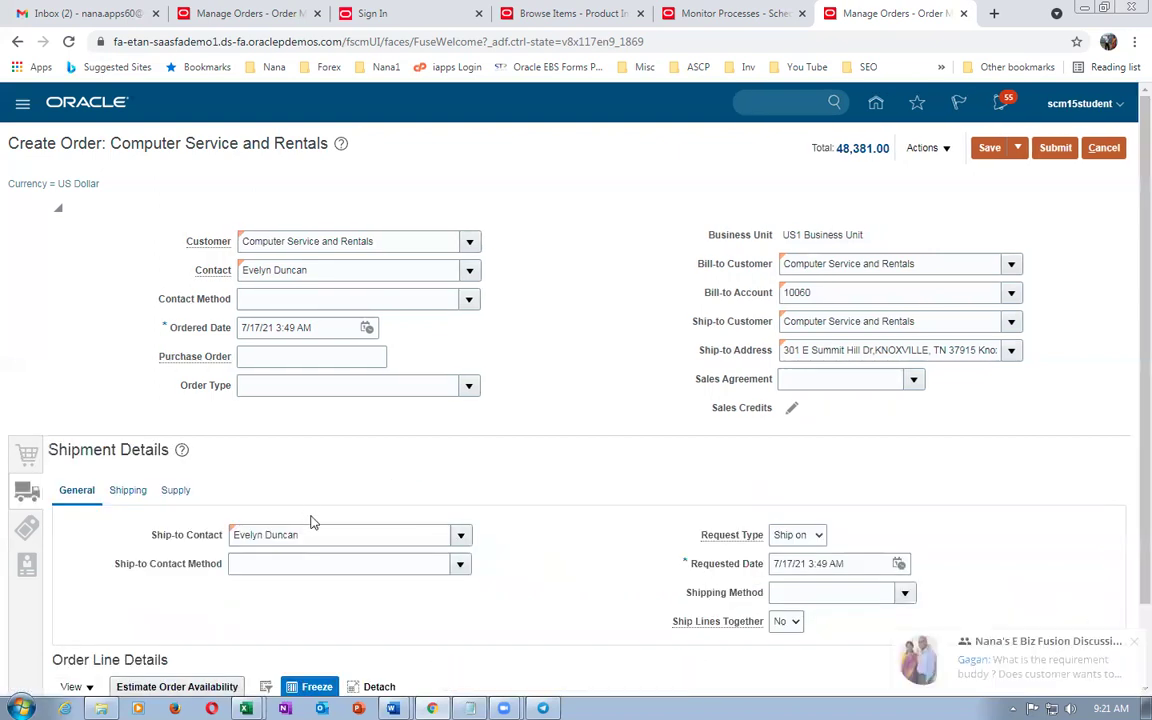
click(175, 490)
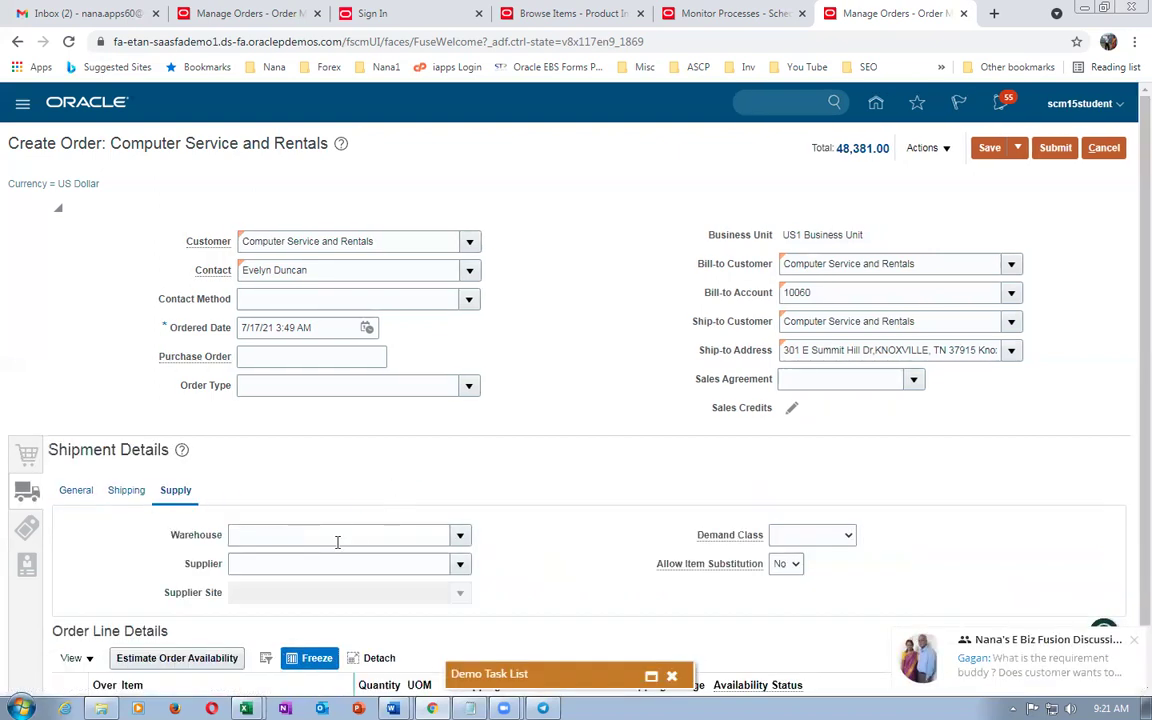
click(339, 542)
text(051)
key(Tab)
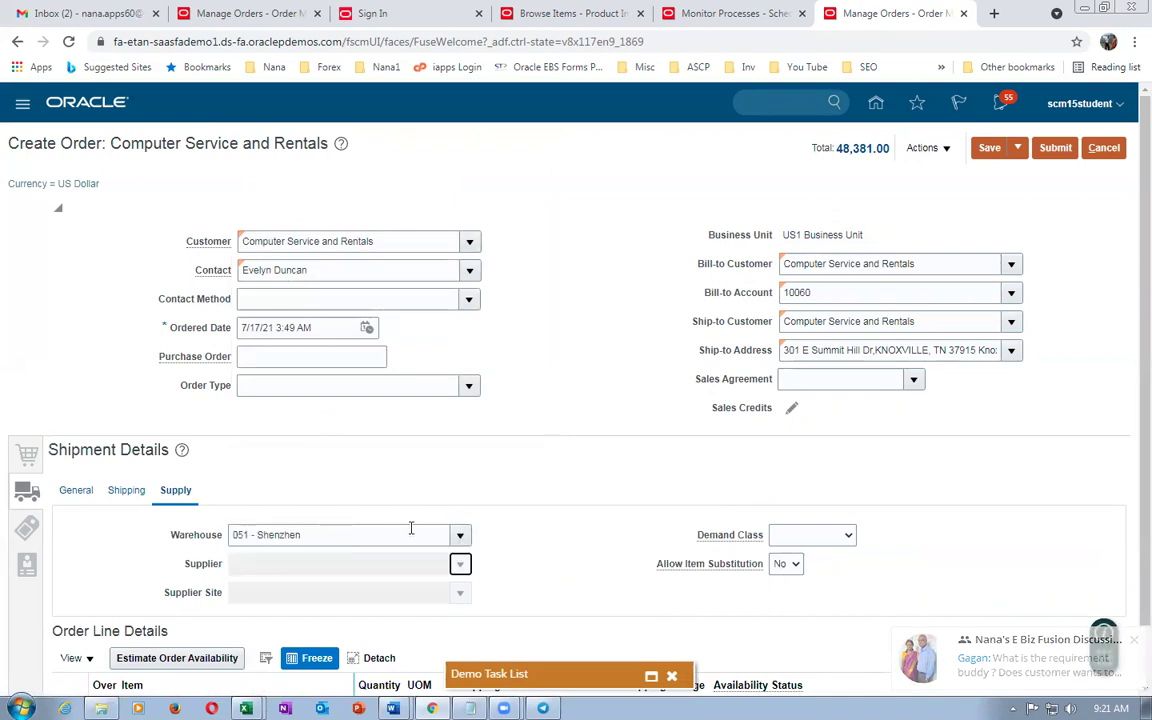
Save the Vision Server order as a draft, submit it and acknowledge the confirmation.
click(989, 149)
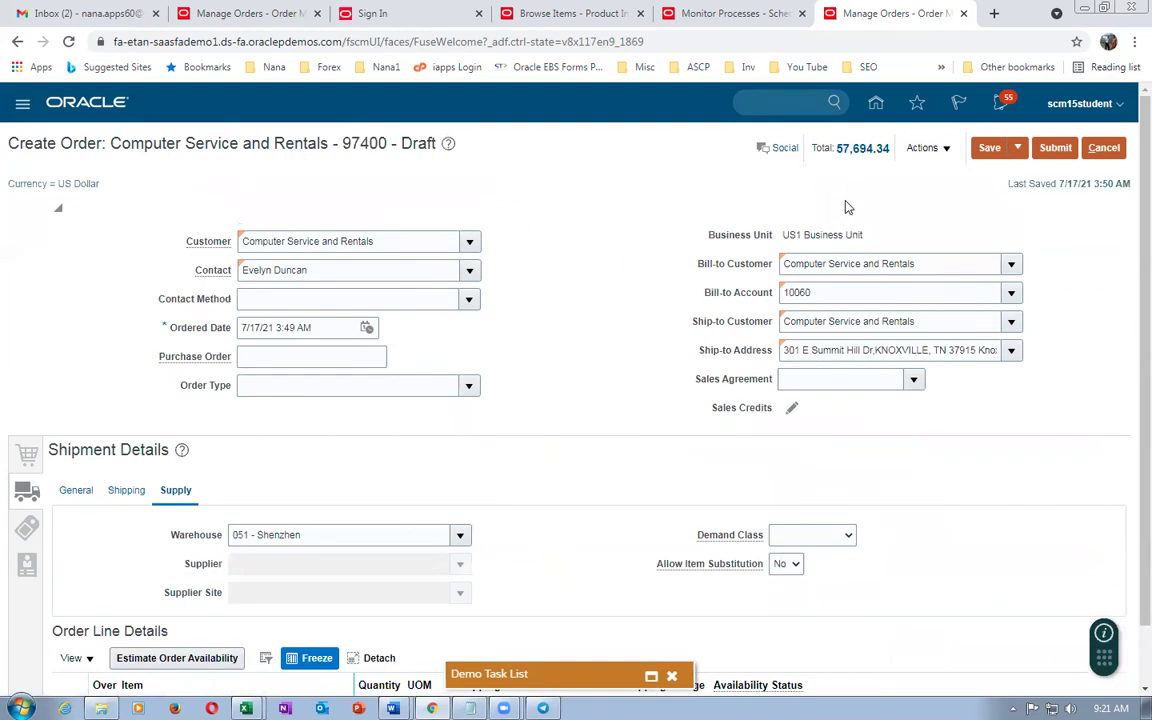
click(1060, 149)
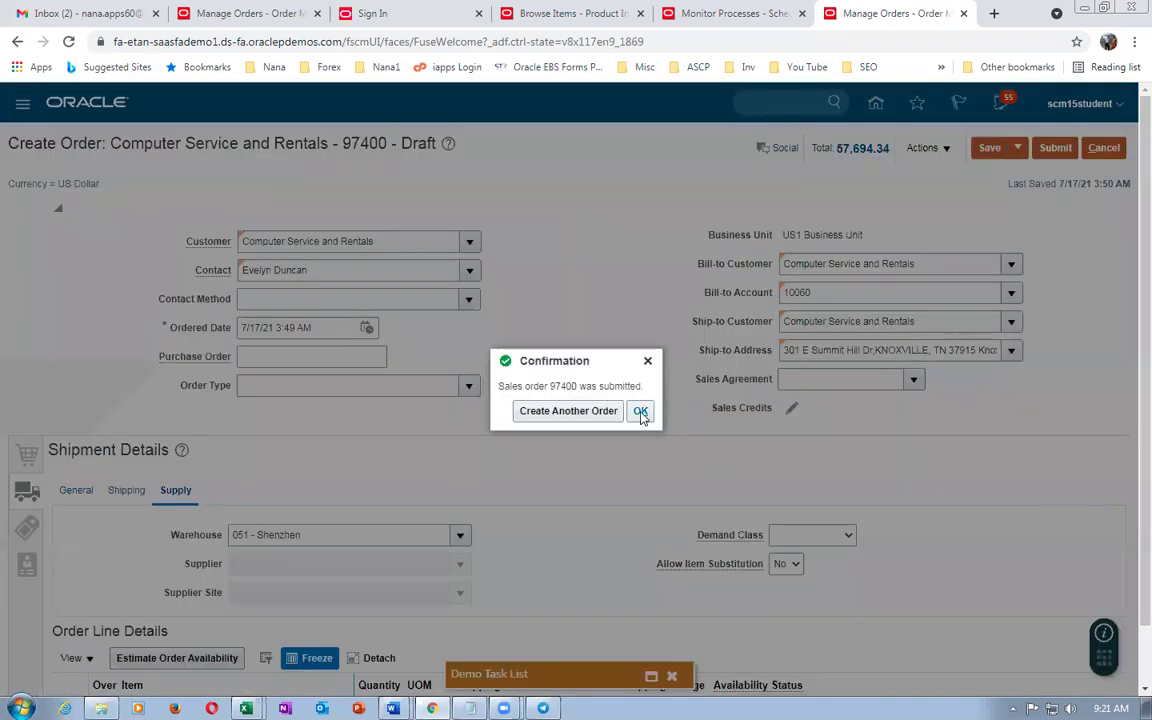
click(640, 412)
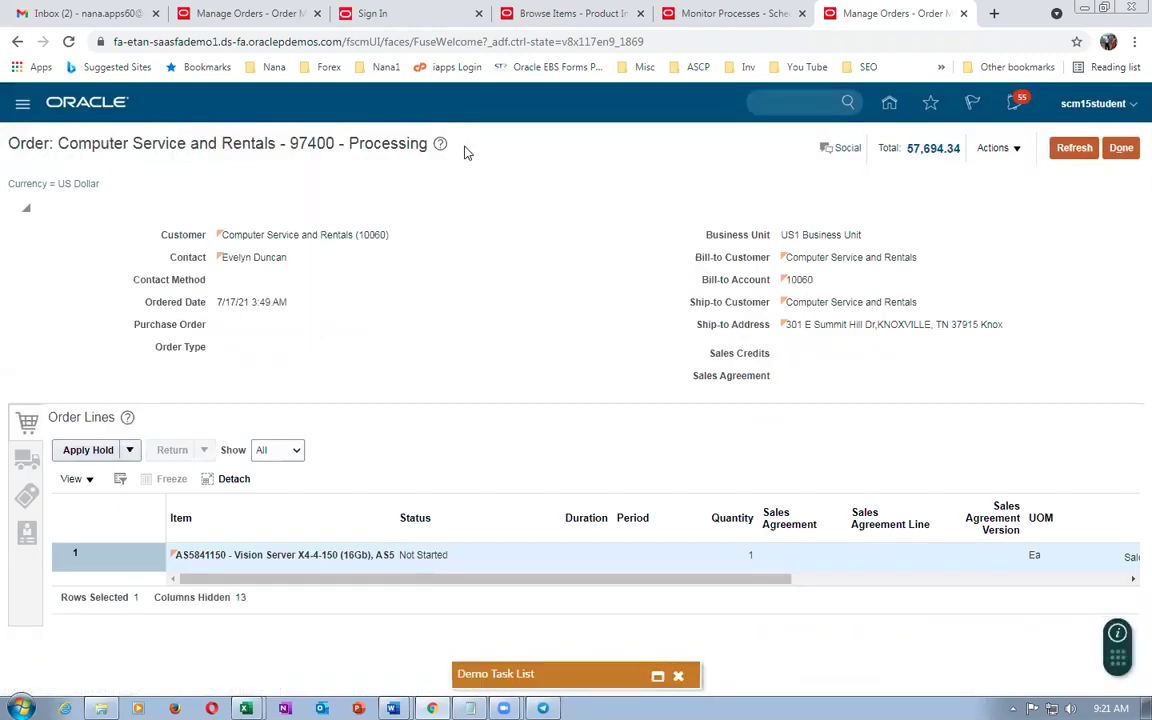
Refresh the newly submitted Vision Server order and switch it to the fulfillment view.
click(1074, 147)
click(993, 147)
click(993, 147)
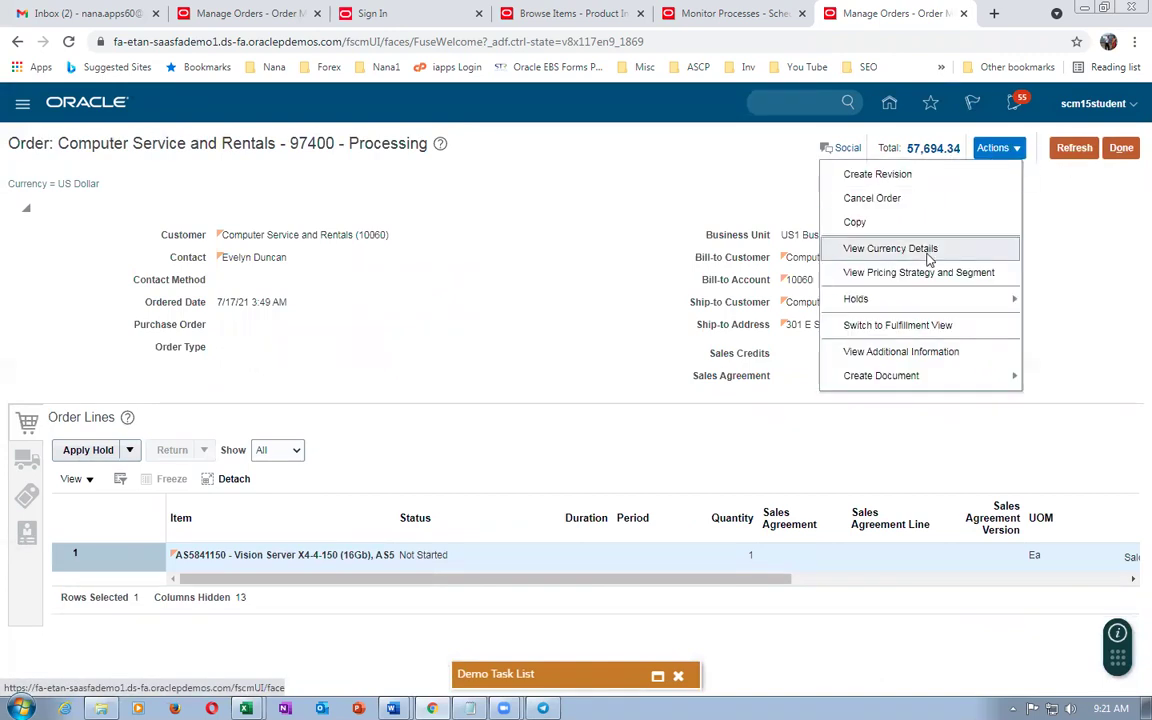
click(891, 325)
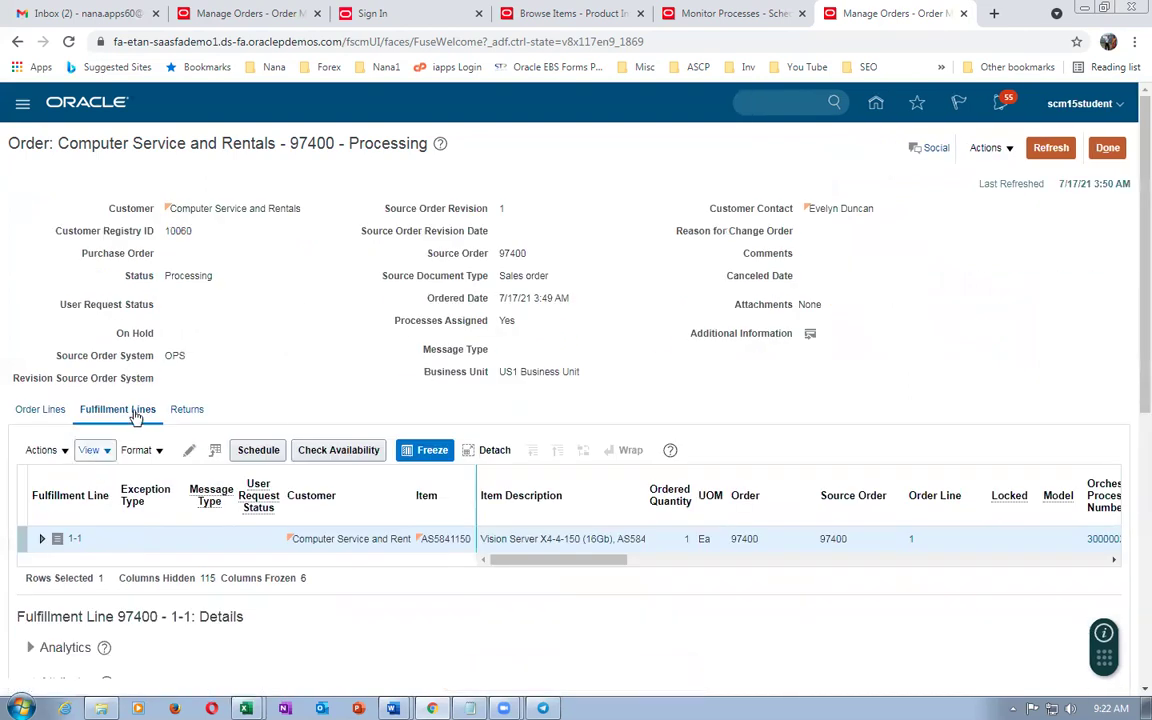
Open the orchestration process of fulfillment line 1-1, refresh its plan and widen the Task column to read the full task names.
drag(522, 558, 573, 559)
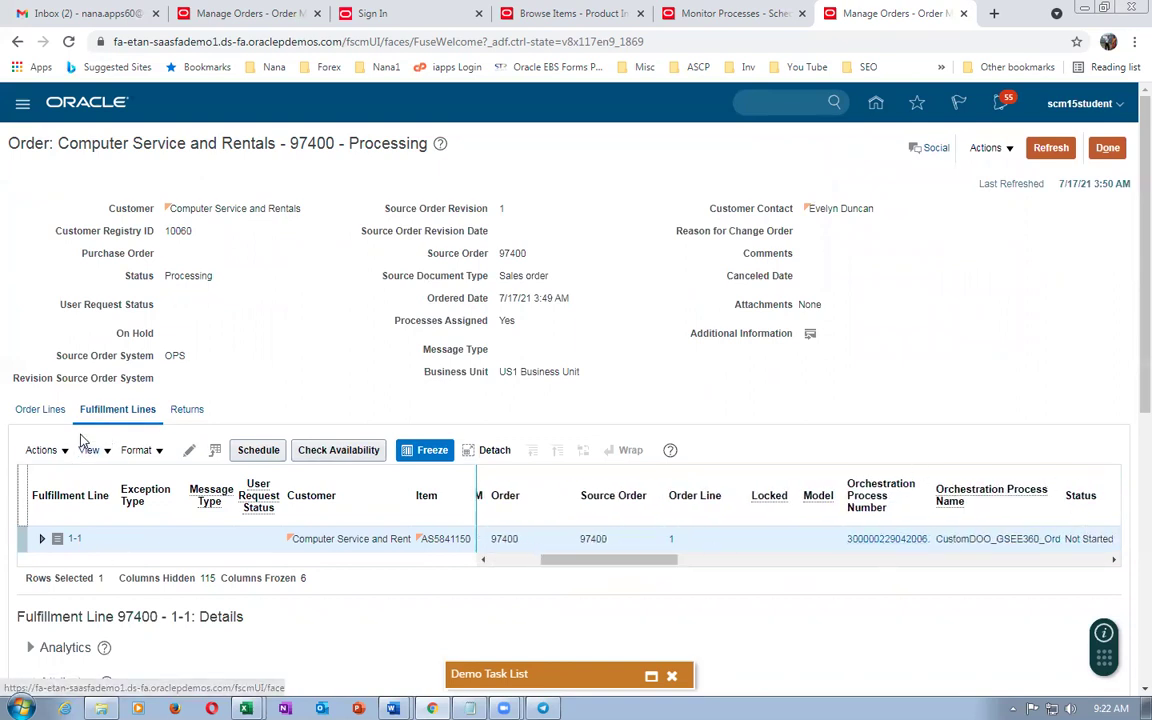
click(862, 539)
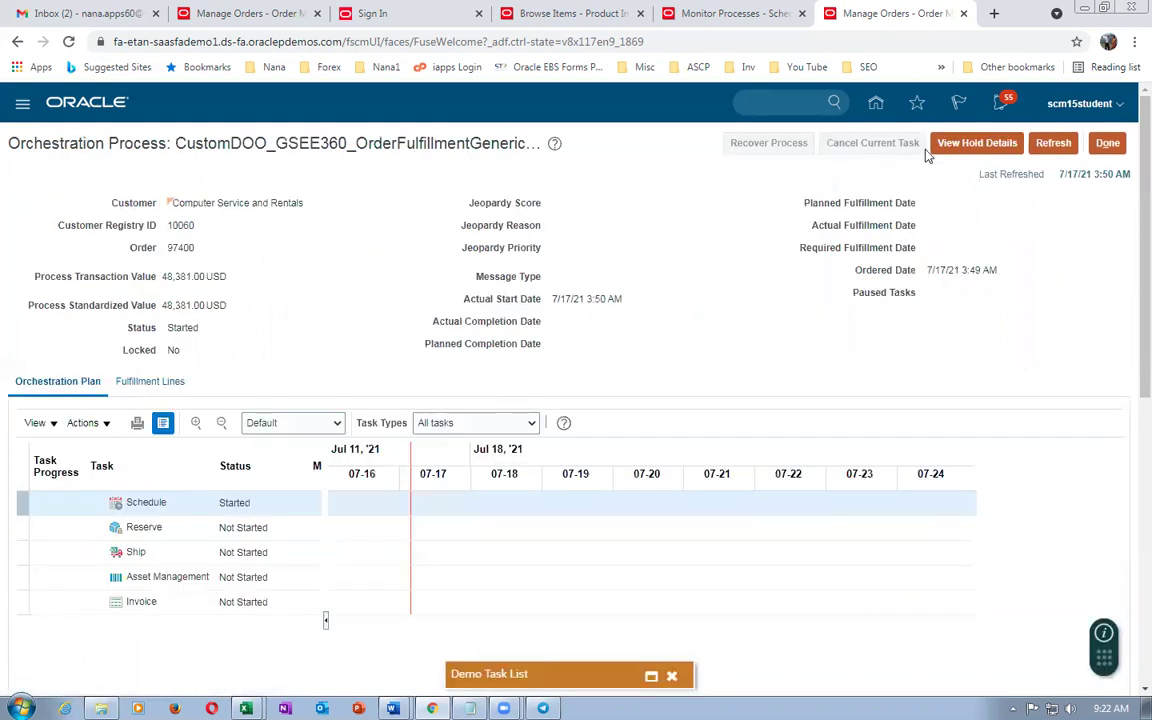
click(1053, 143)
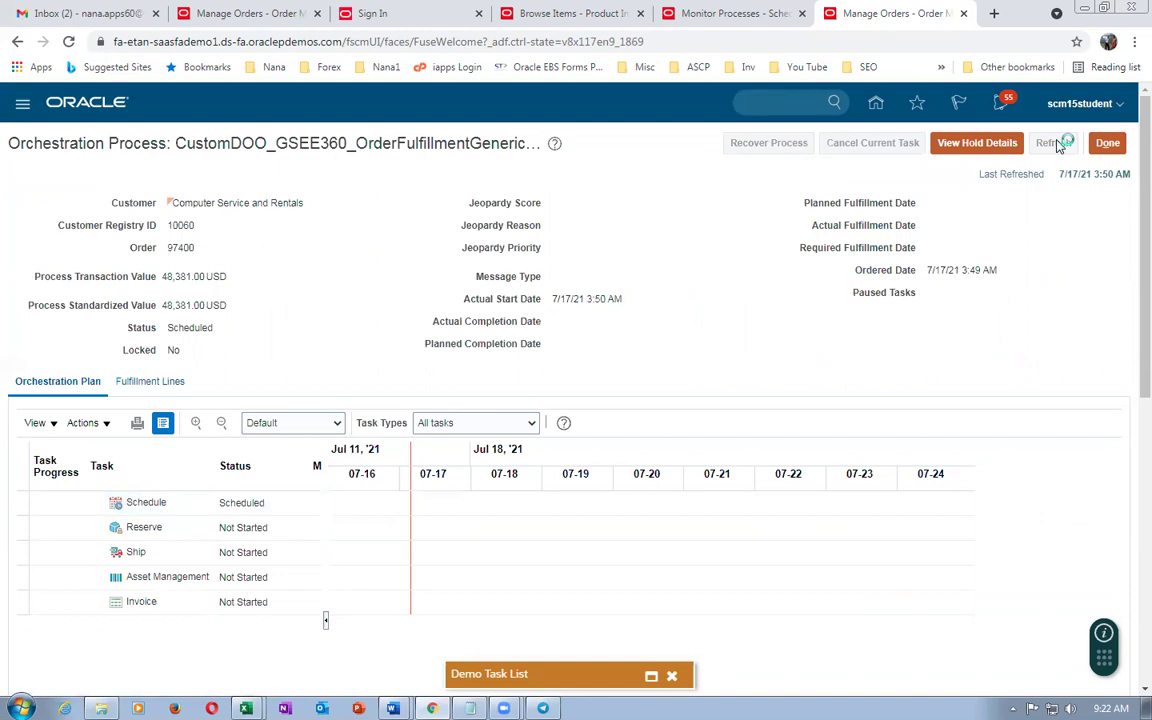
click(1058, 146)
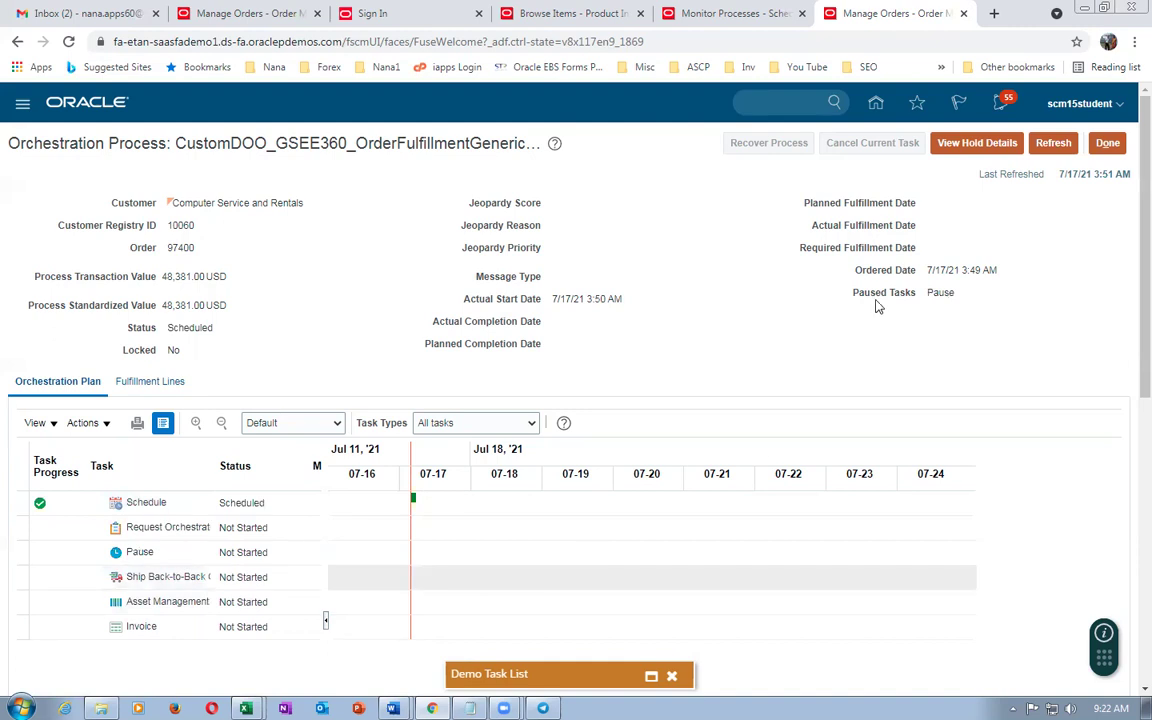
click(1066, 145)
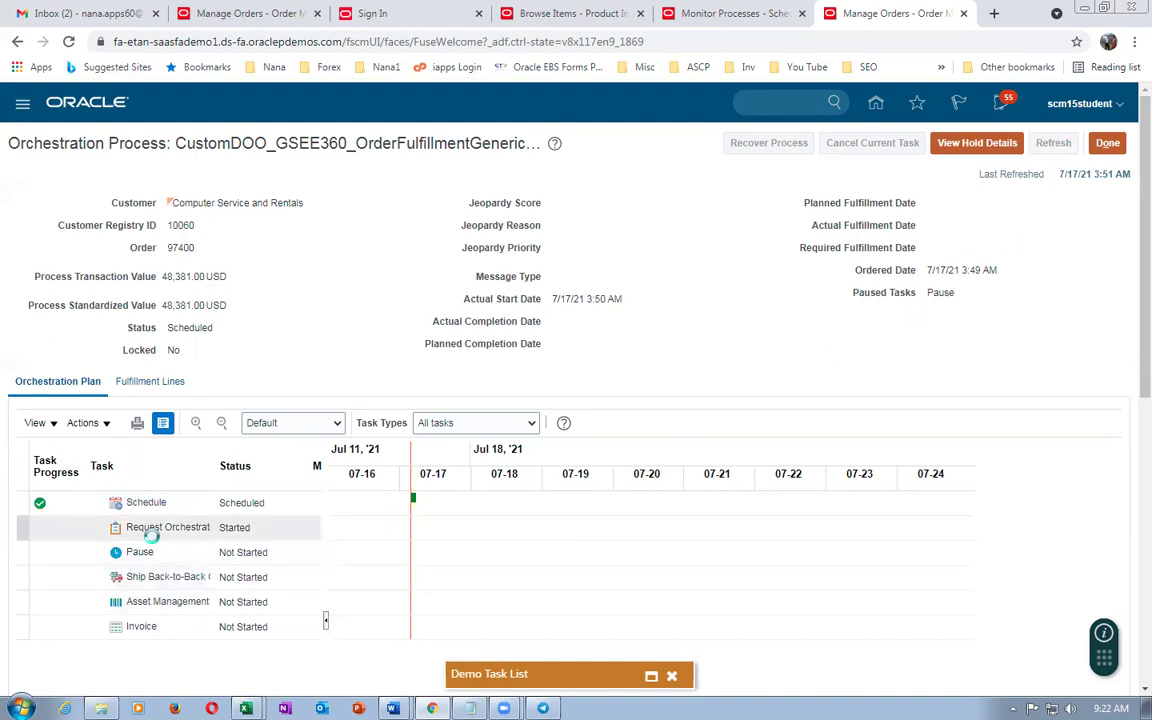
drag(213, 468, 270, 474)
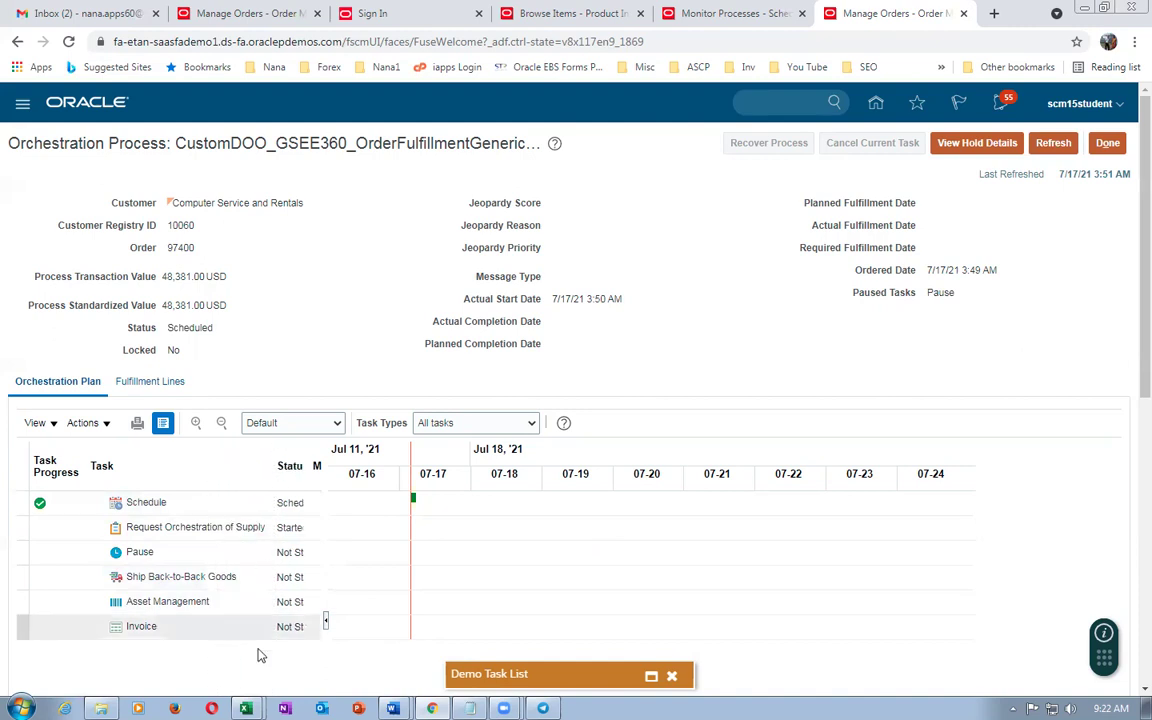
Refresh the orchestration plan repeatedly to follow the progress of the supply request, Pause and Ship Back-to-Back Goods tasks.
click(1052, 145)
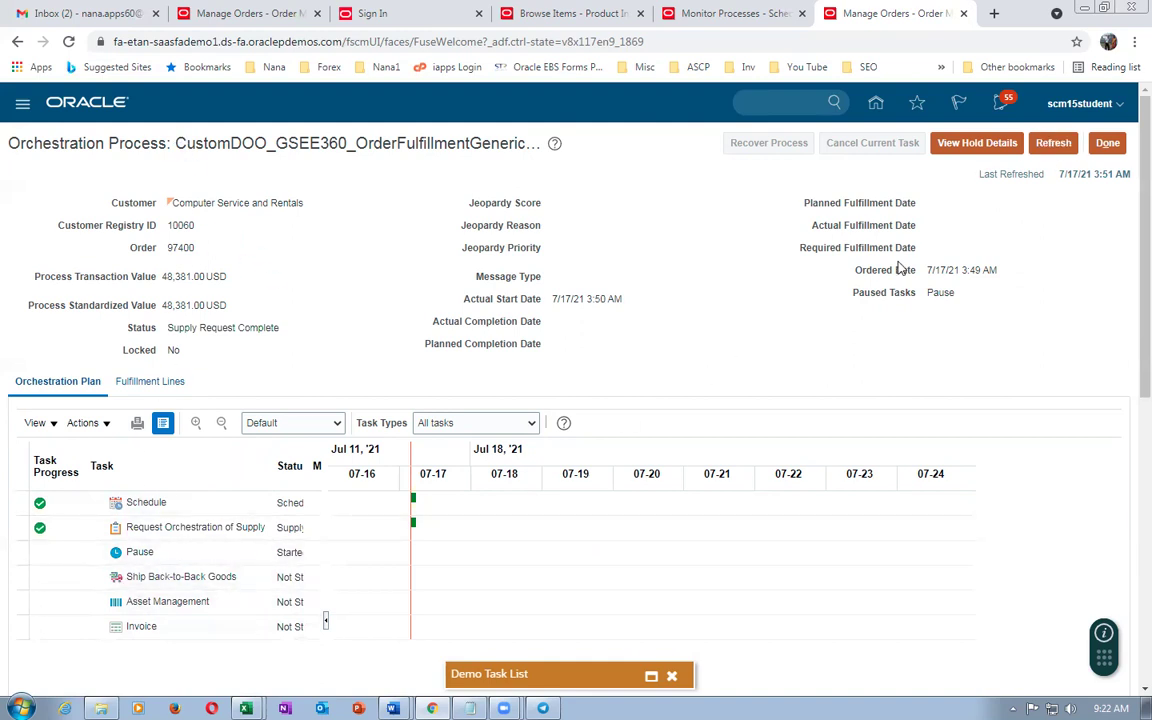
click(1052, 143)
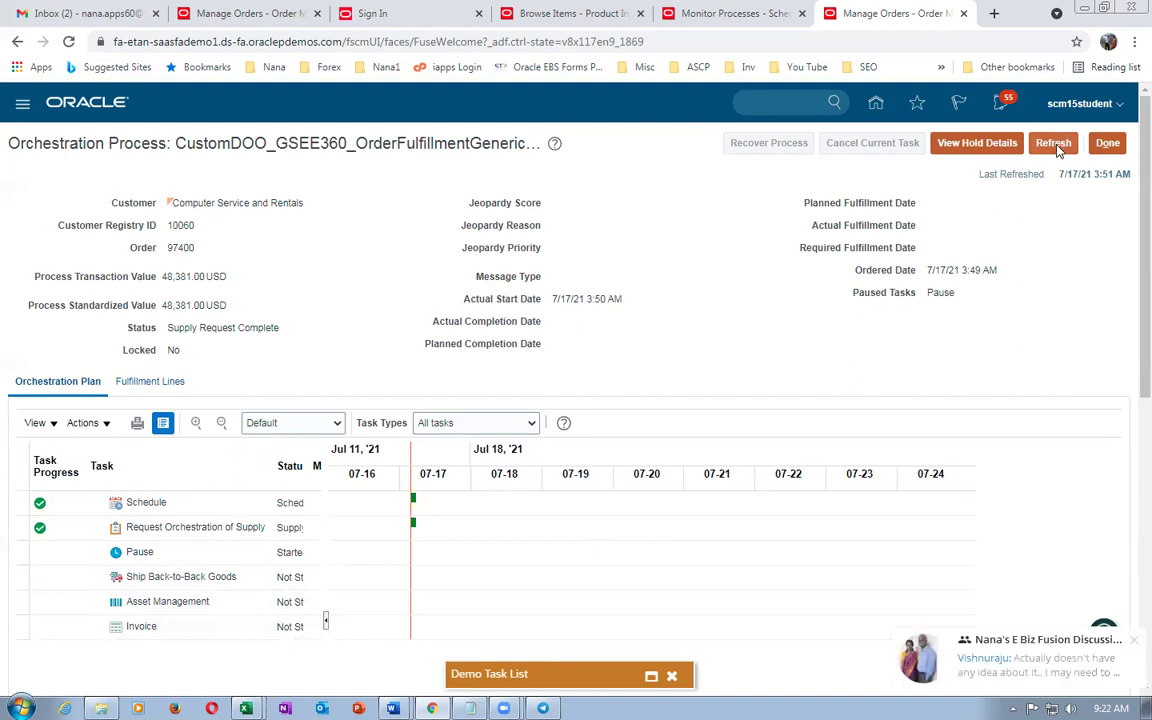
click(1055, 144)
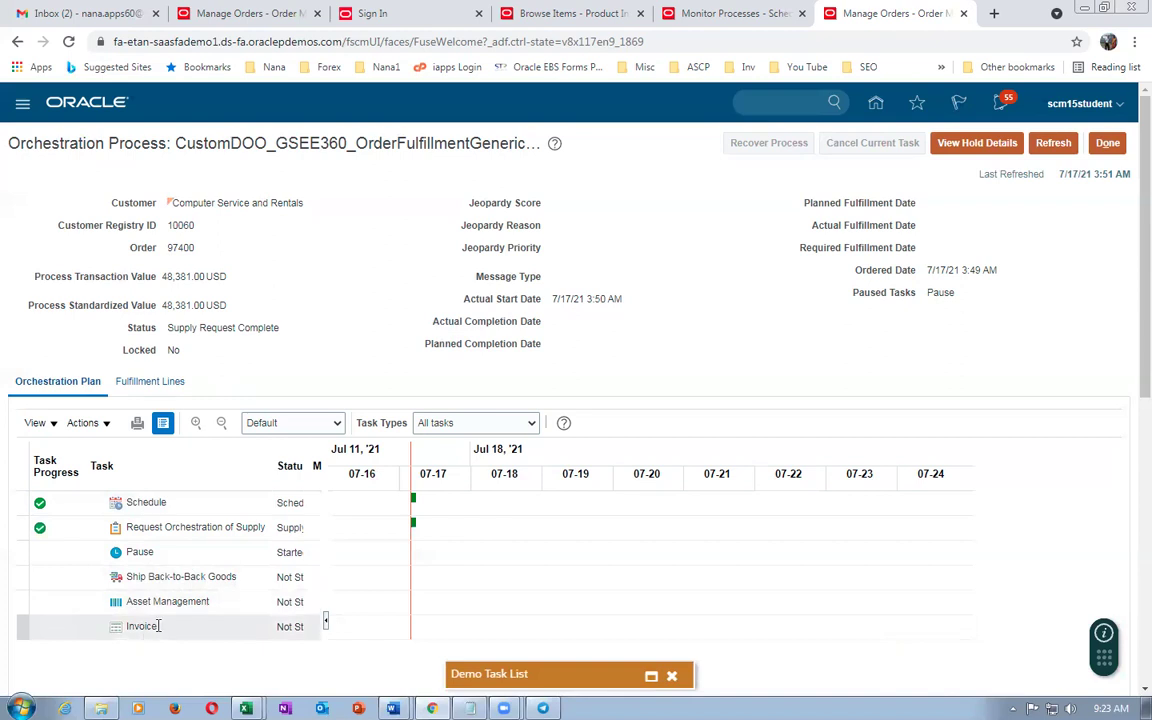
click(1053, 143)
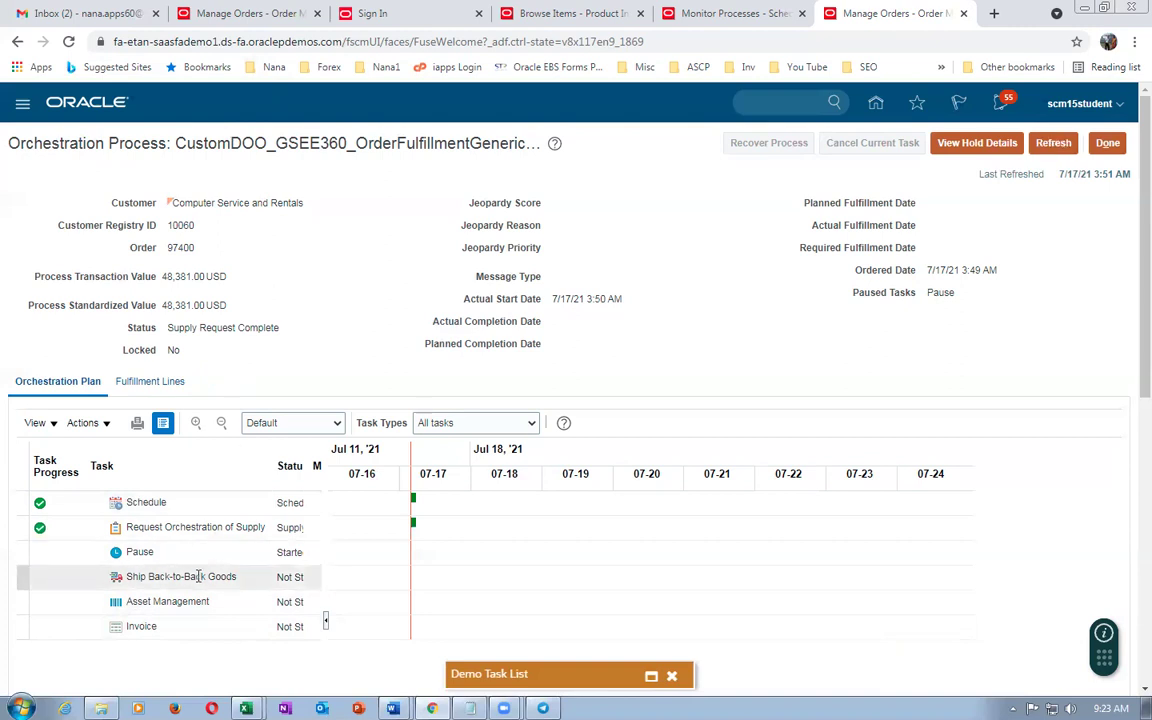
click(1050, 143)
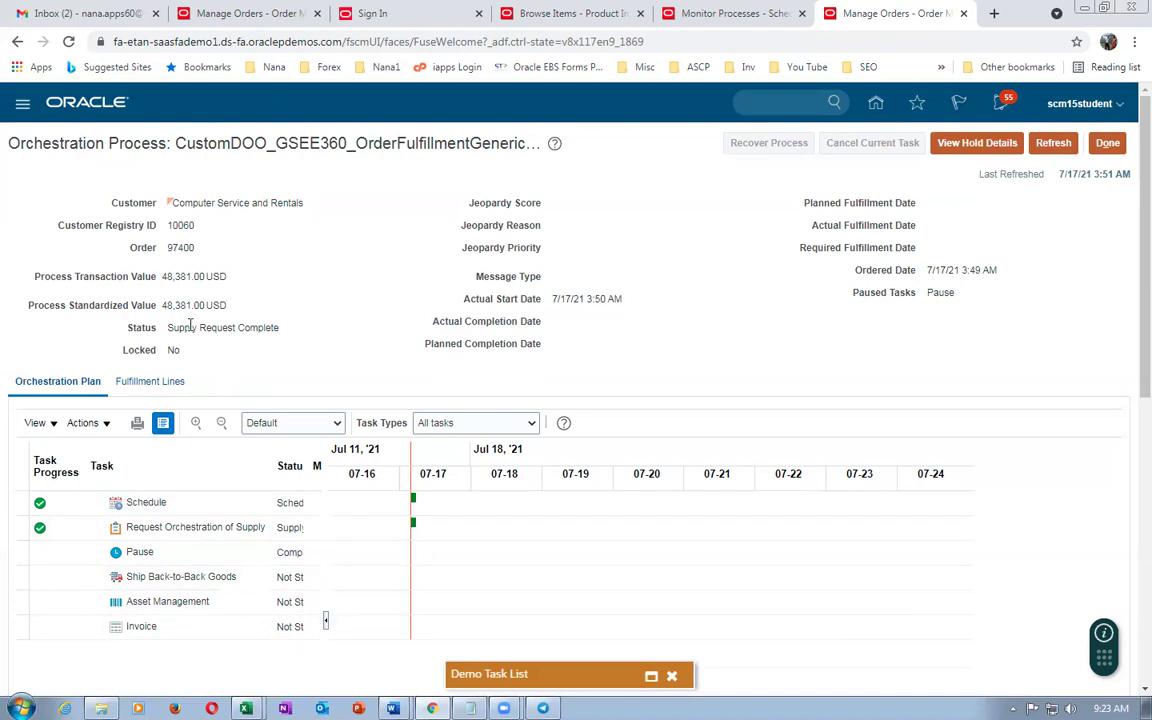
click(1066, 145)
click(1073, 147)
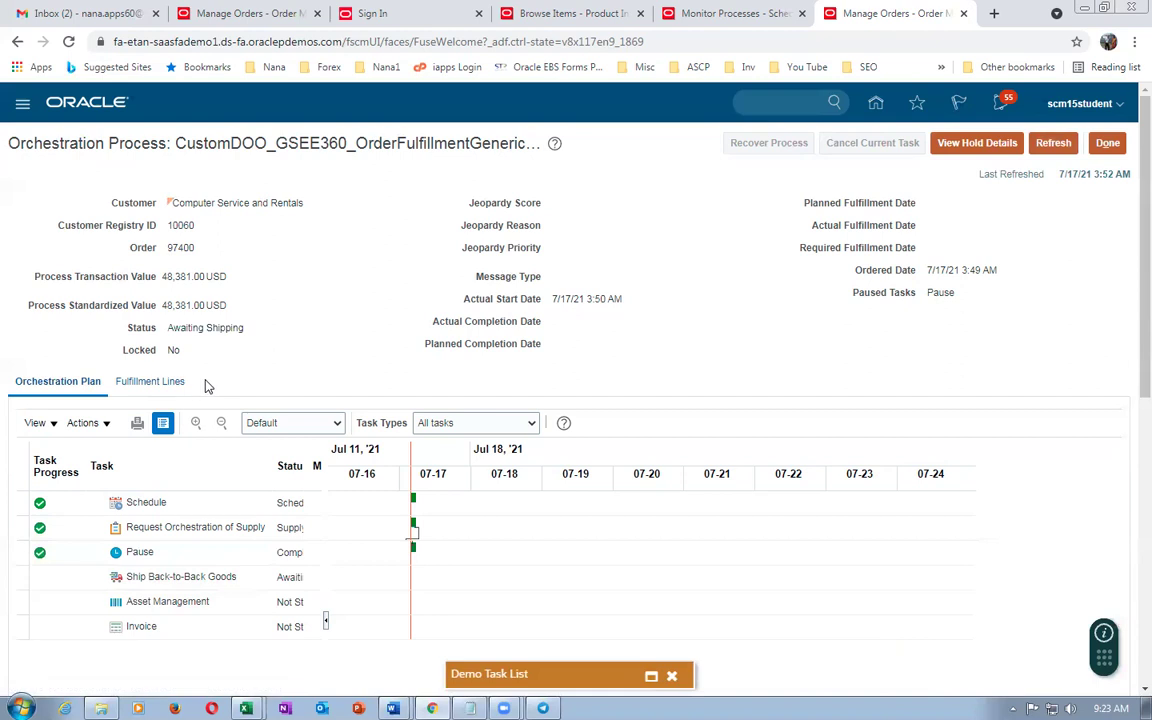
Open the process's fulfillment lines and check the supply details for a back-to-back supply order number and status.
click(155, 383)
scroll(243, 376, down, 5)
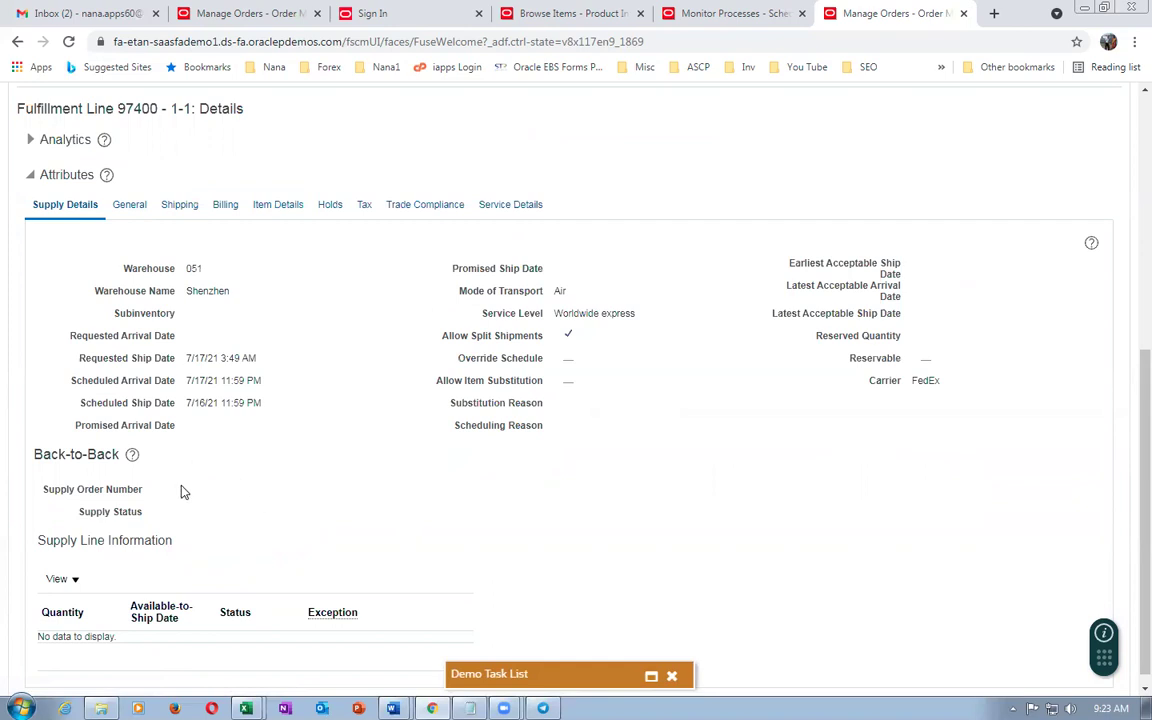
Refresh the orchestration process twice and recheck the back-to-back supply order number and supply status after each refresh.
scroll(985, 360, up, 5)
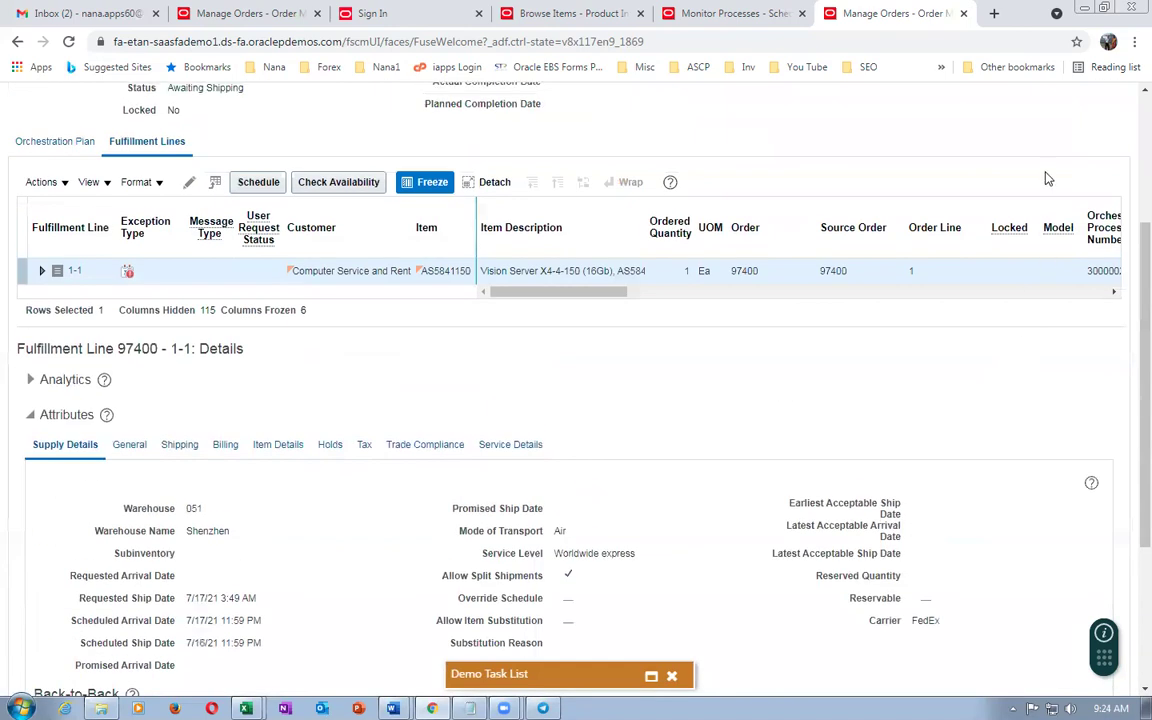
click(1050, 146)
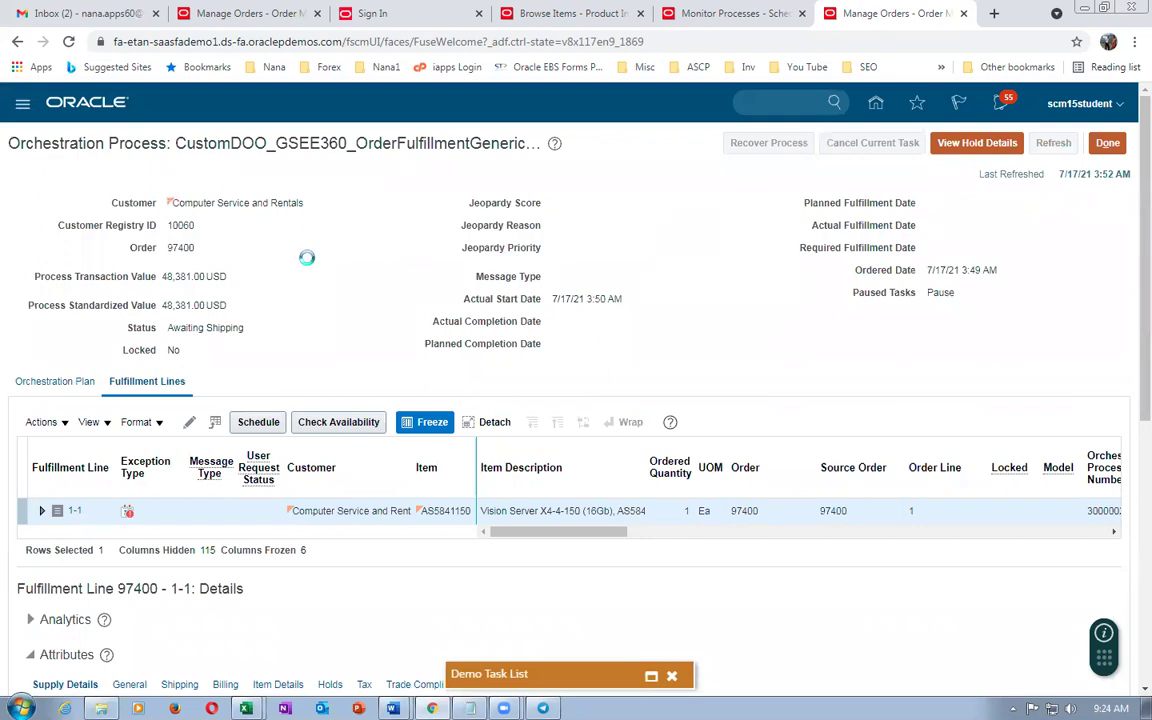
scroll(310, 265, down, 5)
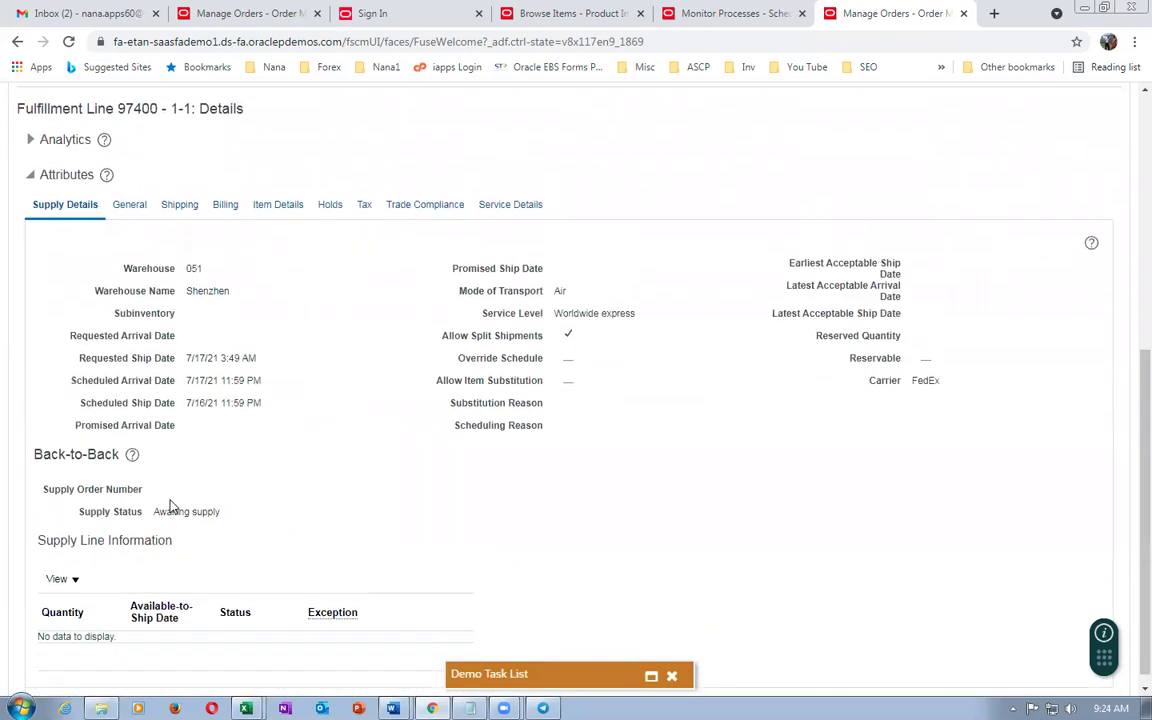
scroll(1065, 252, up, 5)
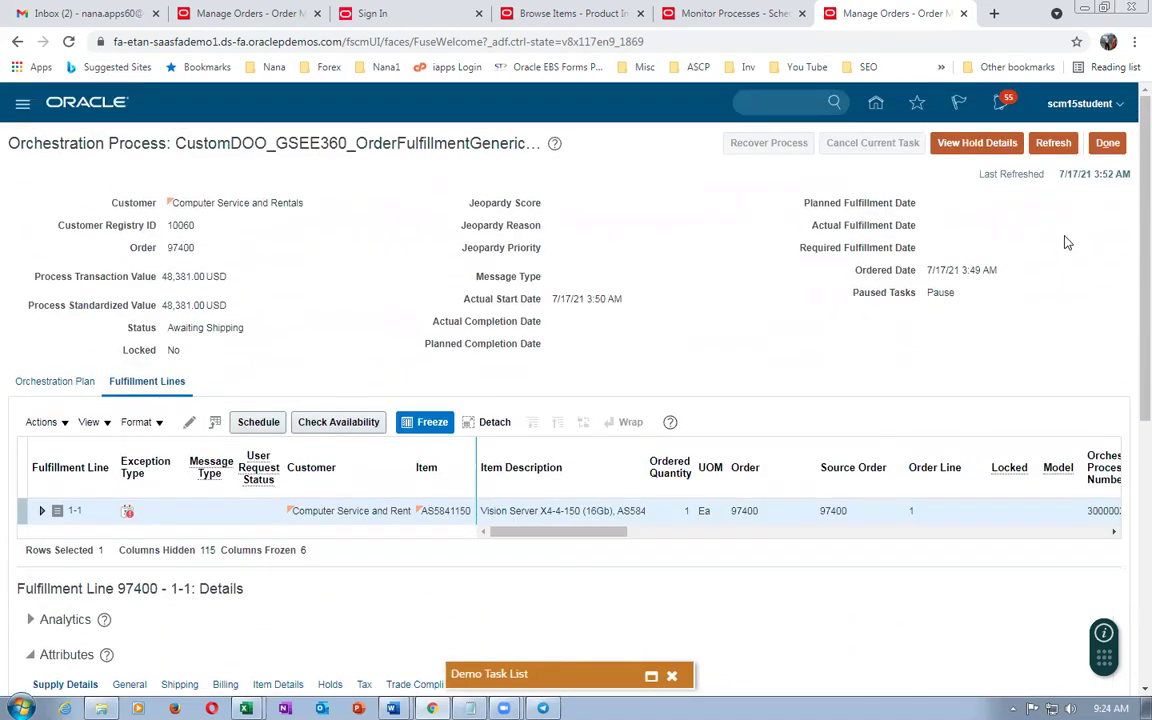
click(1053, 143)
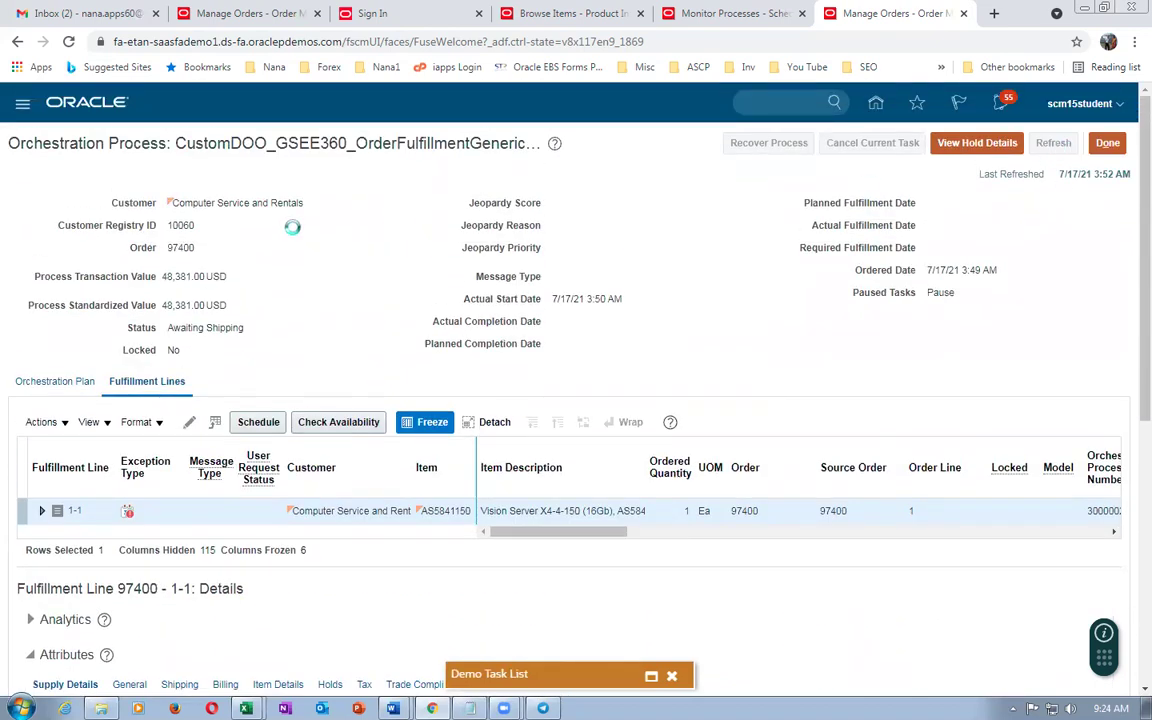
scroll(293, 235, down, 5)
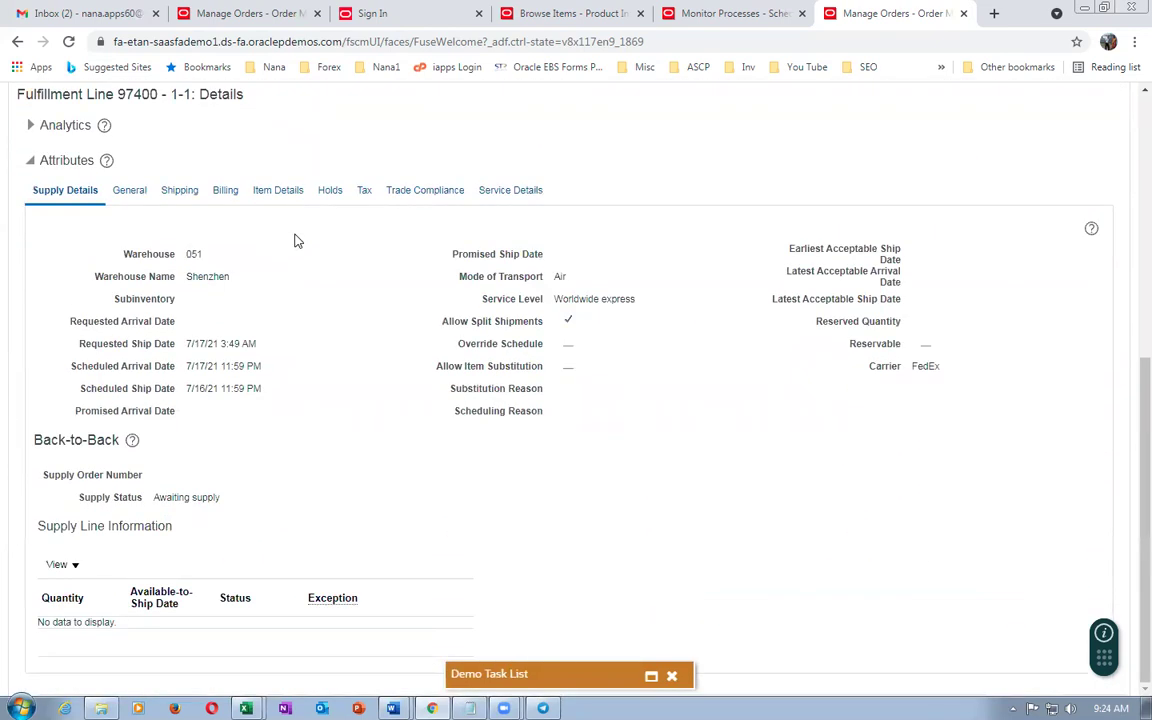
Review the process header and the fulfillment line's warehouse and supply details, and refresh again to check for a supply order number.
scroll(785, 257, up, 3)
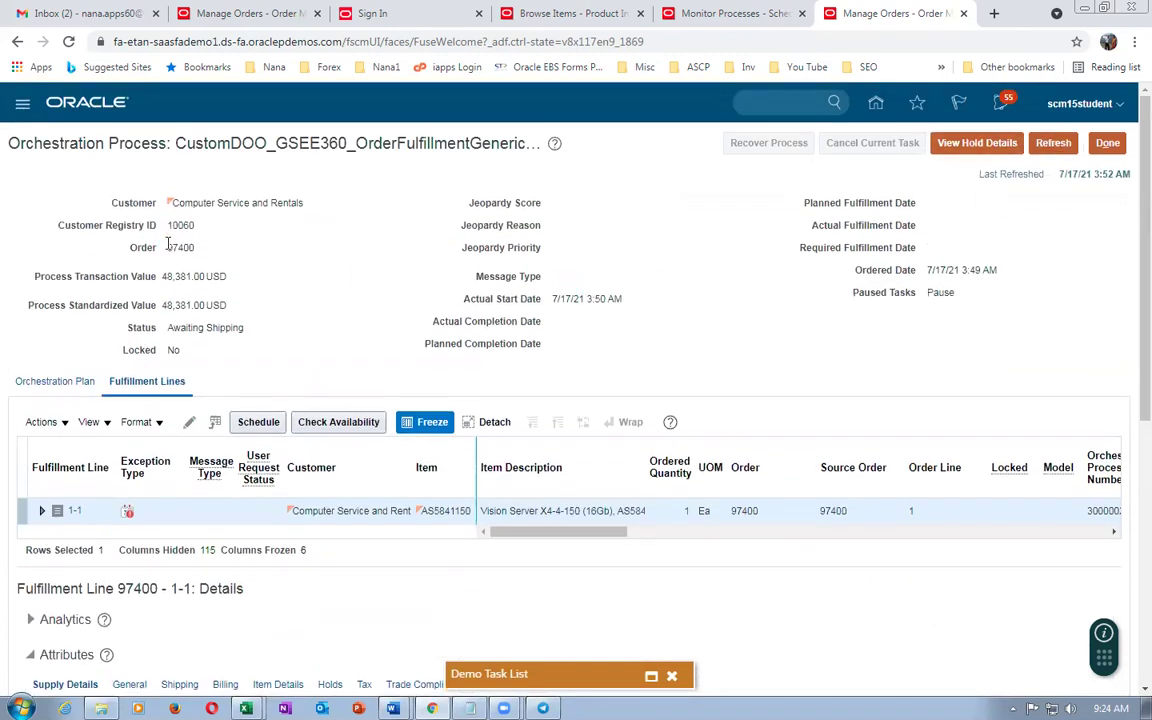
scroll(168, 245, down, 5)
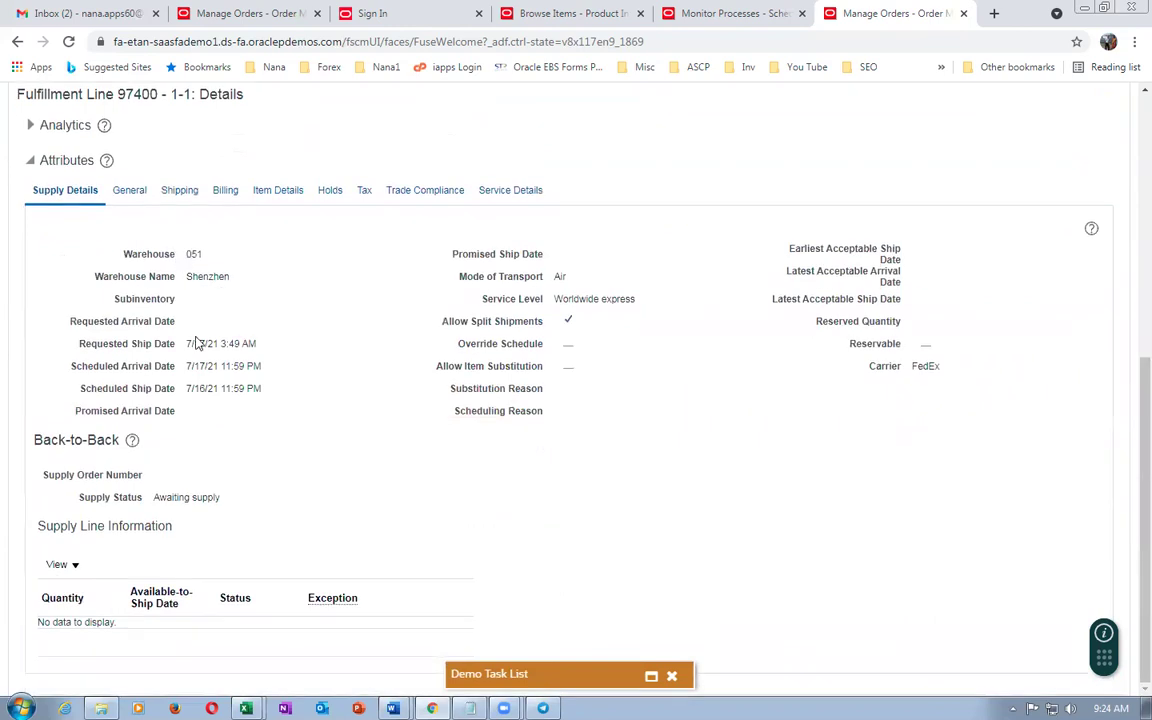
scroll(786, 229, up, 5)
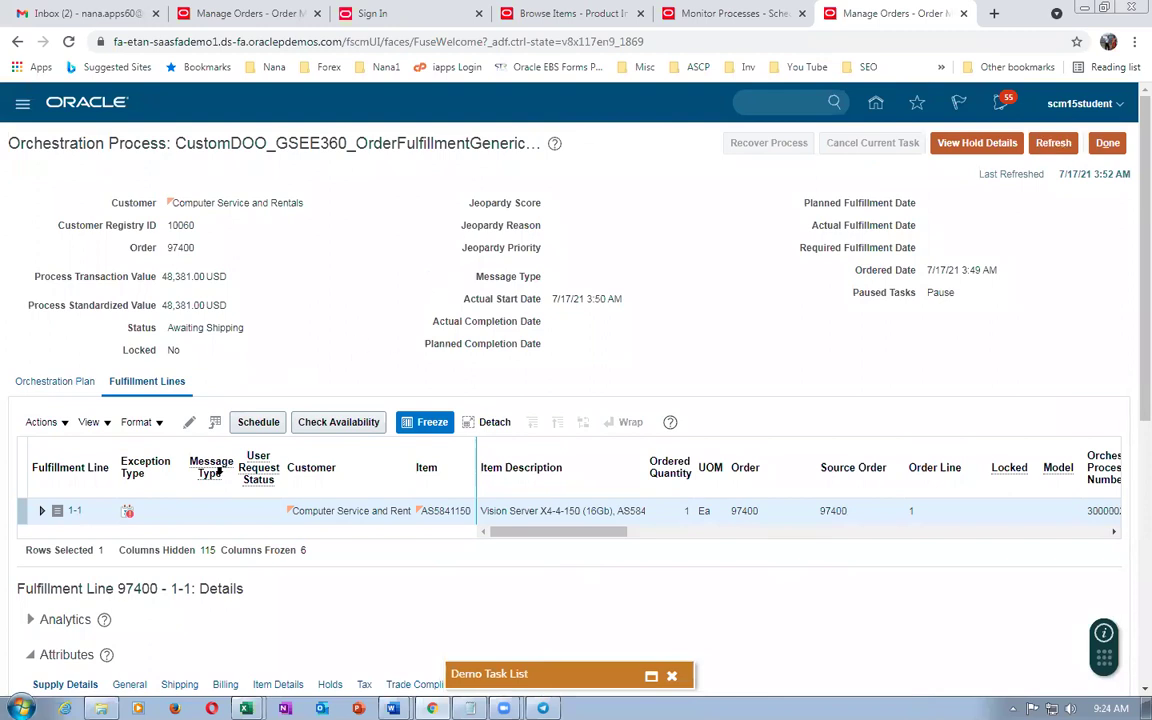
scroll(230, 480, down, 3)
scroll(230, 480, down, 2)
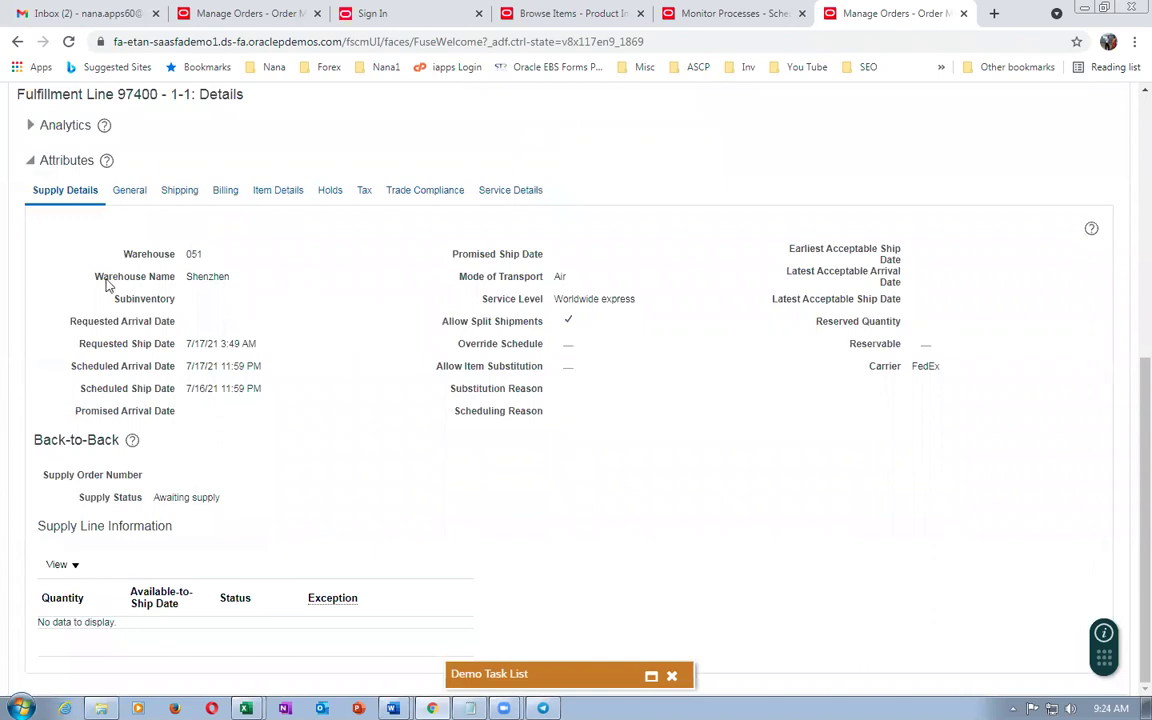
double_click(192, 253)
click(229, 311)
scroll(237, 340, up, 5)
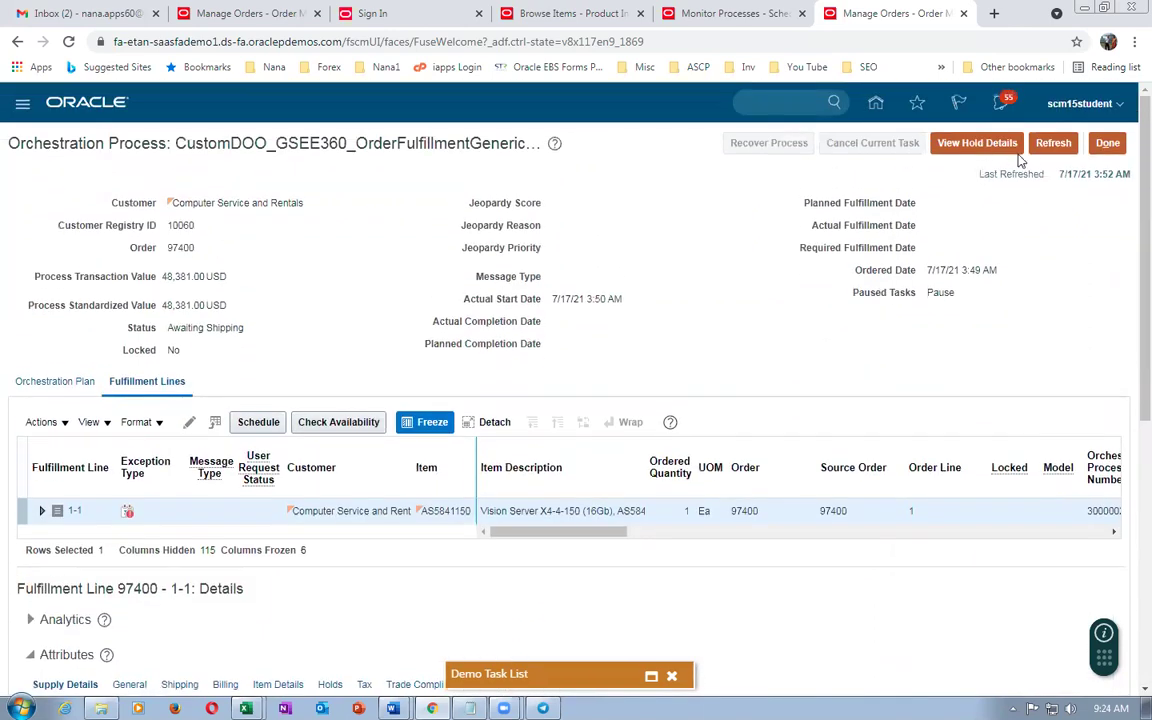
click(1055, 143)
scroll(168, 538, down, 5)
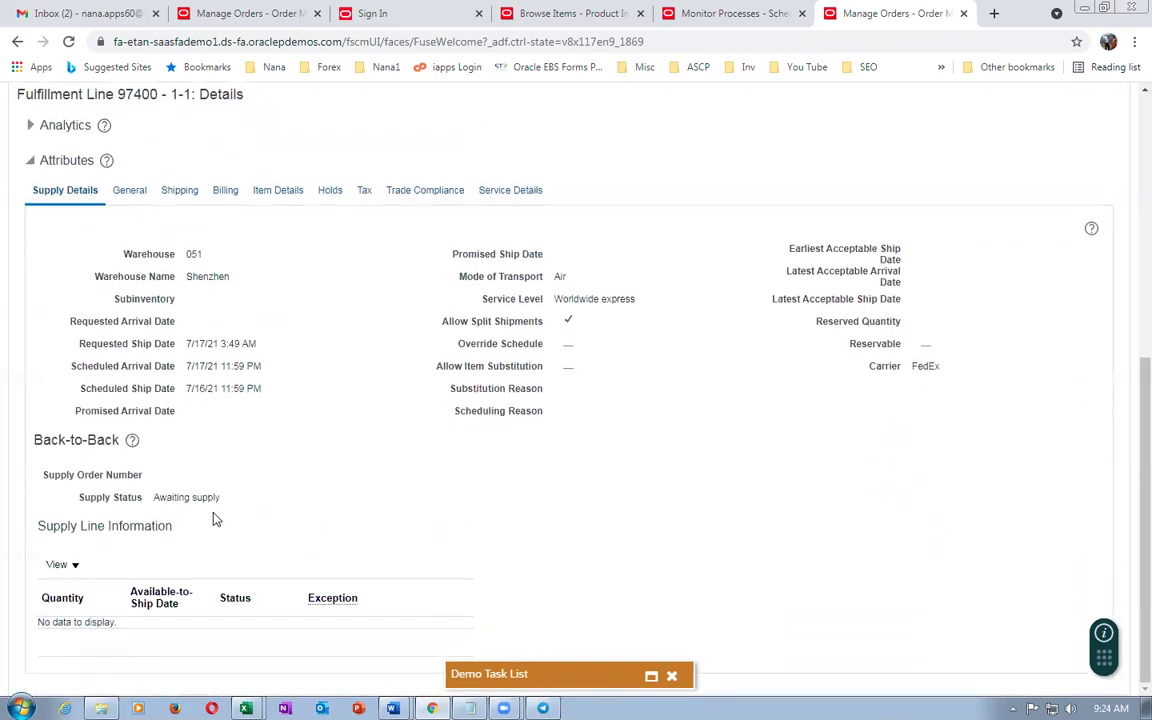
Switch to the scheduled processes page and start a new Process Supply Chain Orchestration Interface job.
click(733, 14)
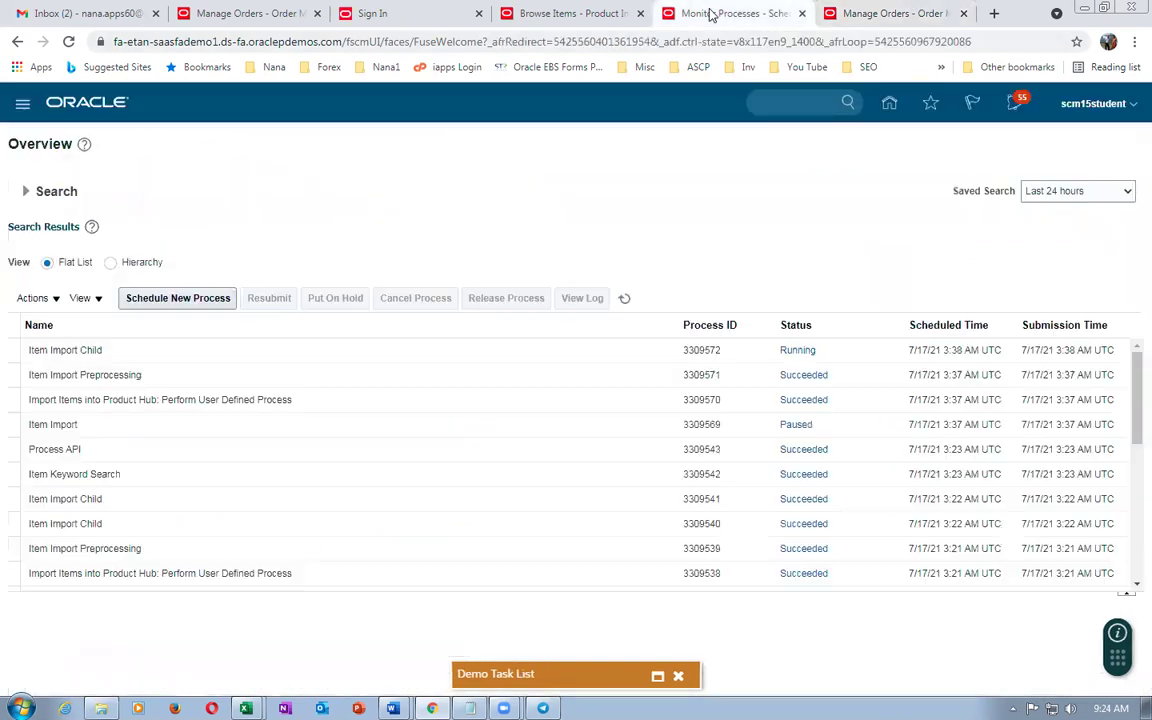
click(174, 299)
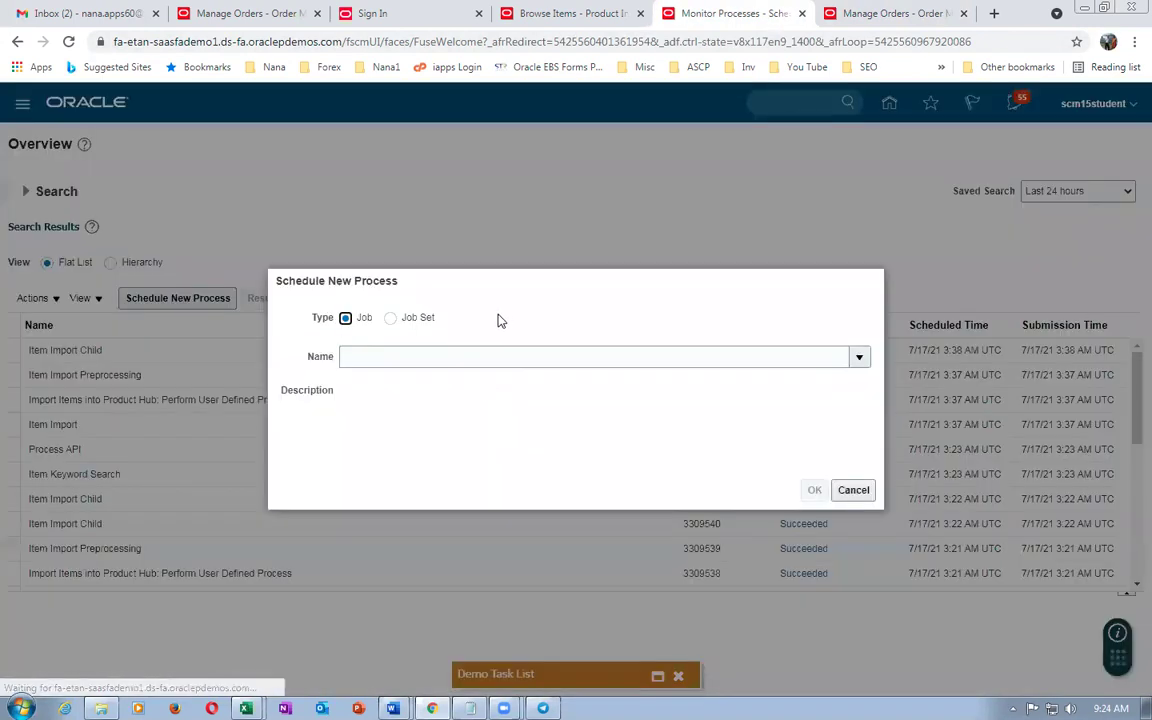
click(467, 354)
text(process supply)
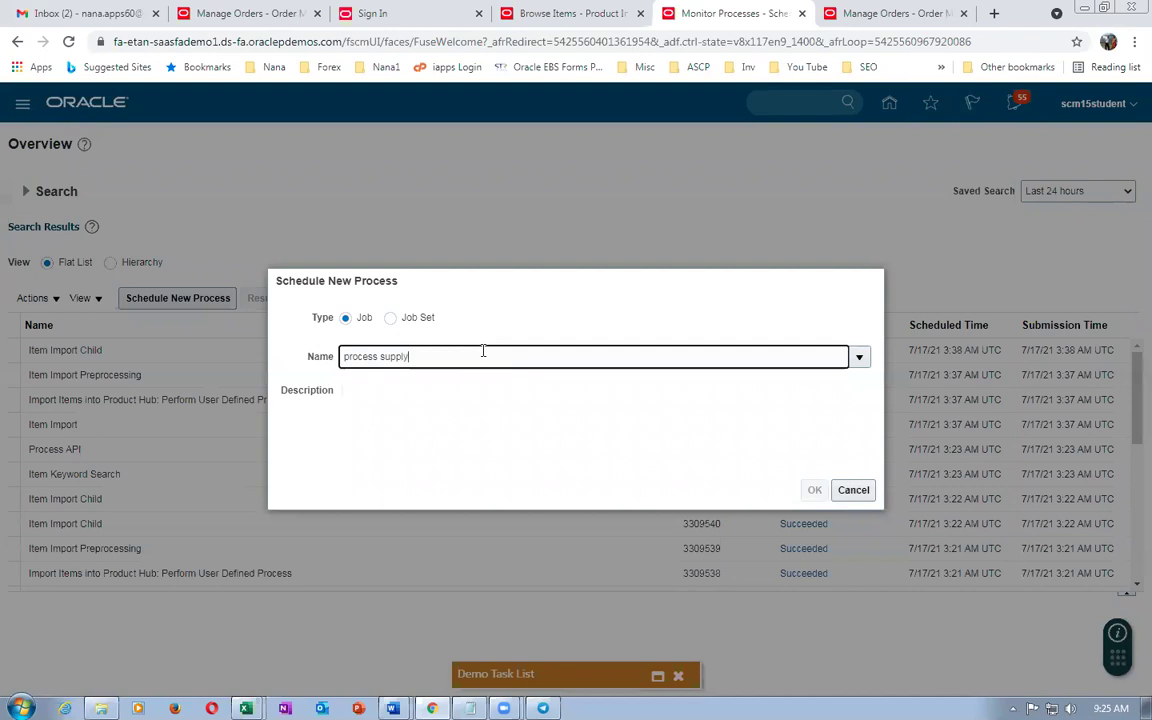
key(Tab)
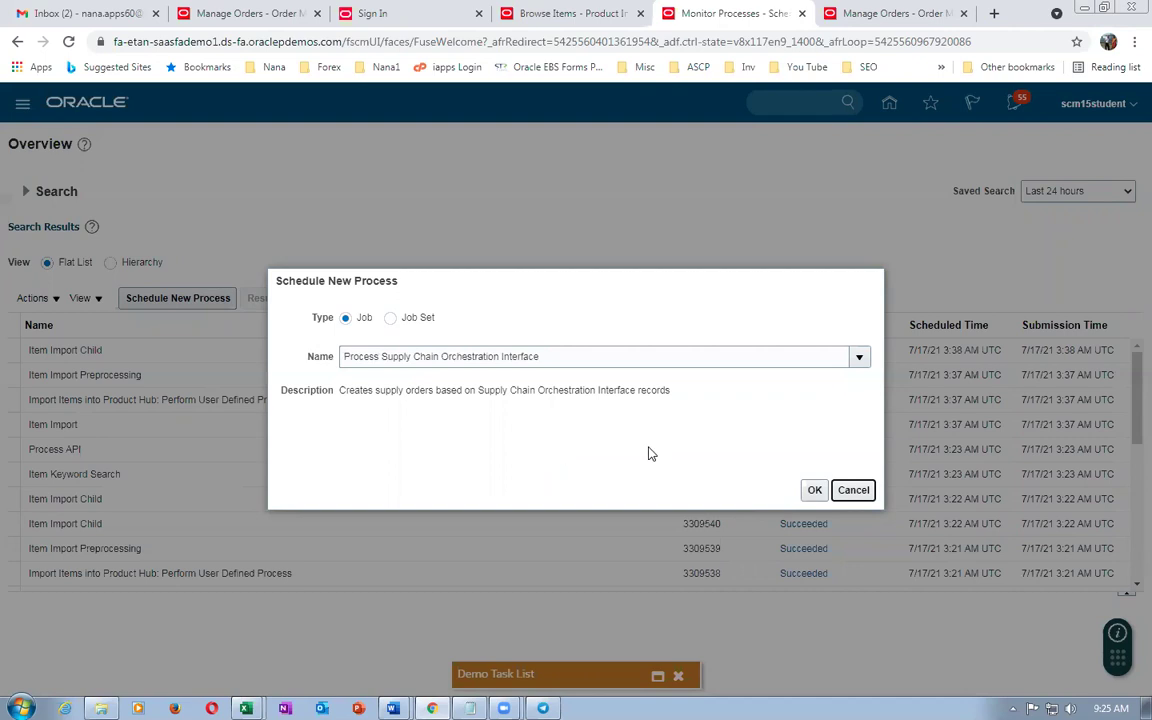
click(813, 492)
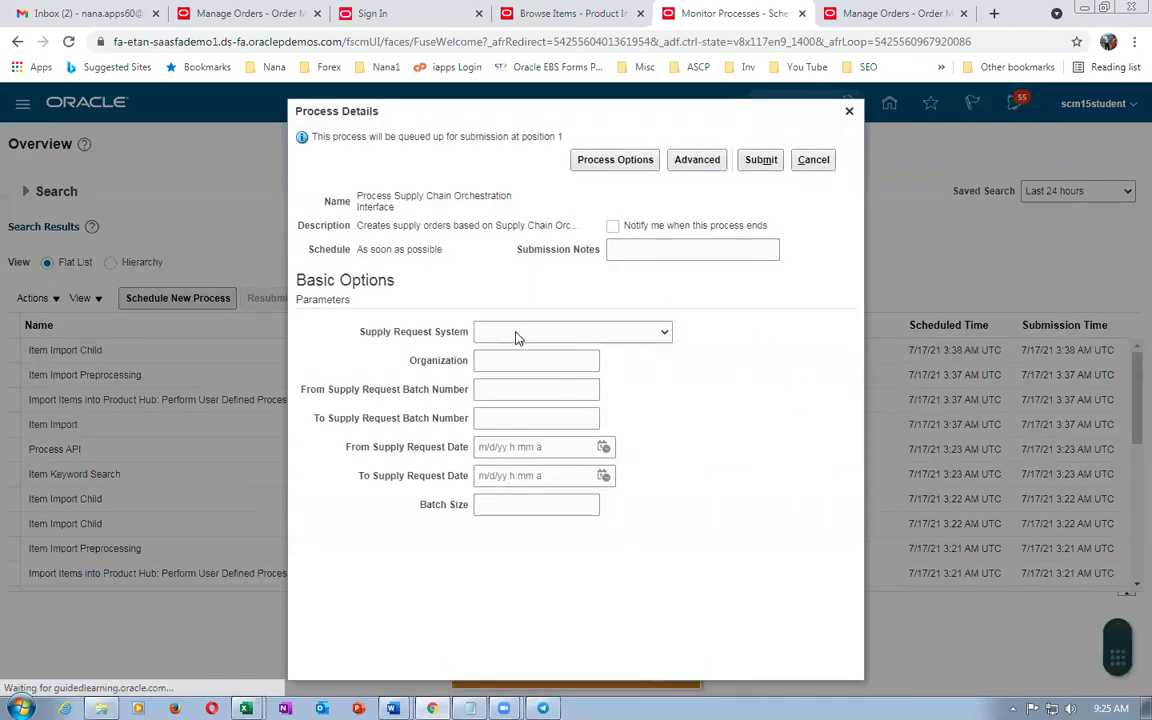
Submit the job with Oracle Fusion Order Management as the supply request system, and refresh the process list to follow its status.
click(516, 338)
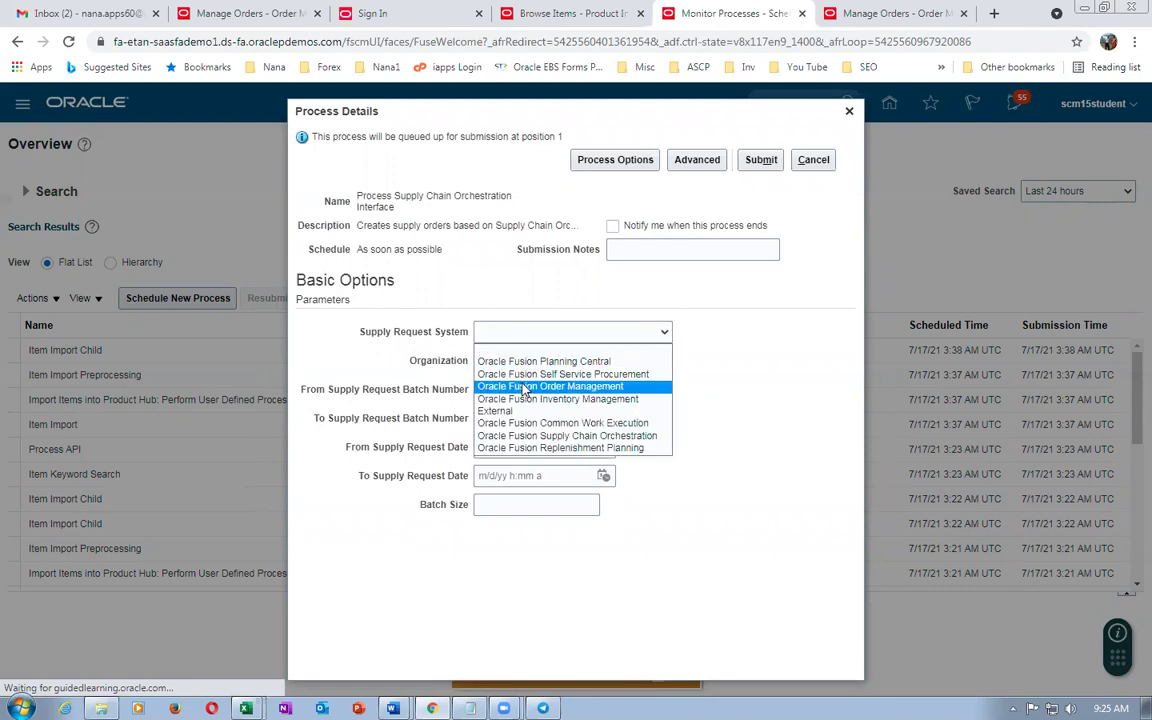
click(513, 444)
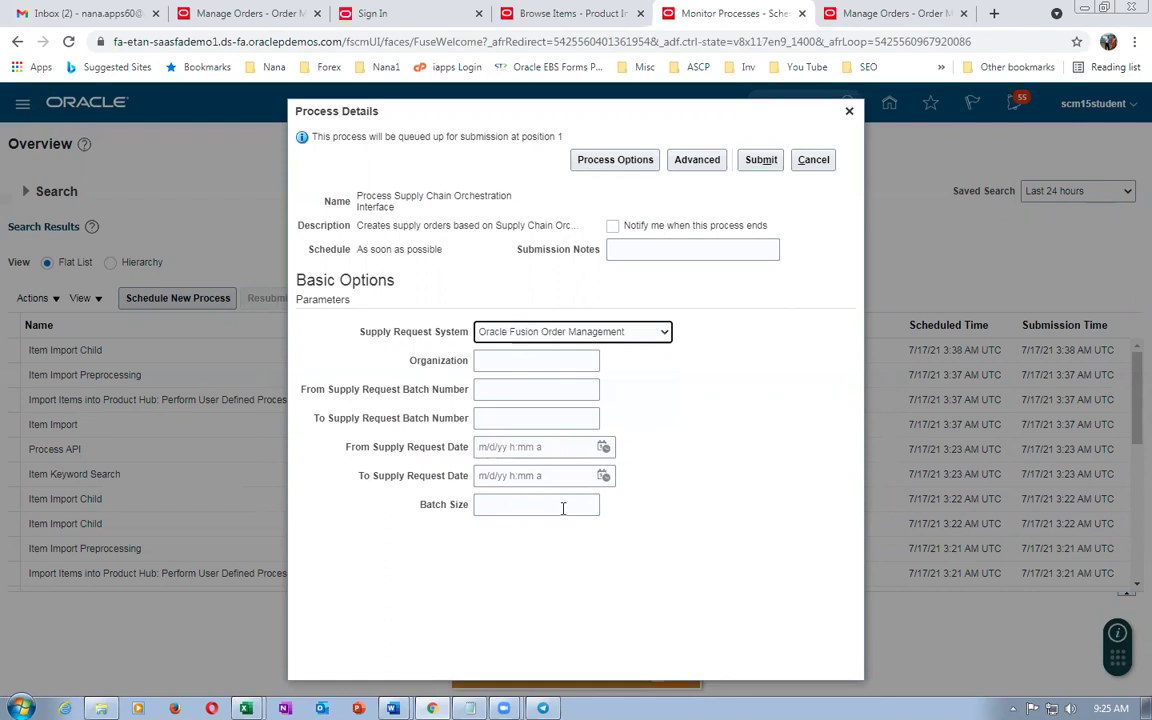
click(544, 336)
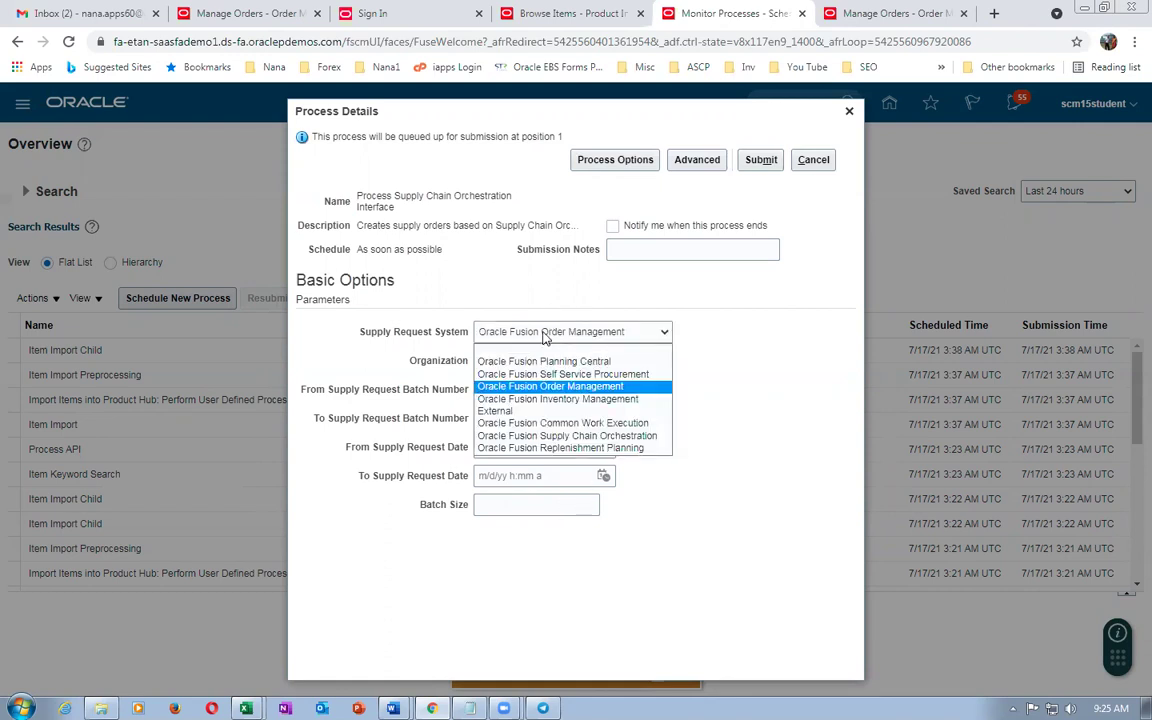
click(544, 337)
click(757, 165)
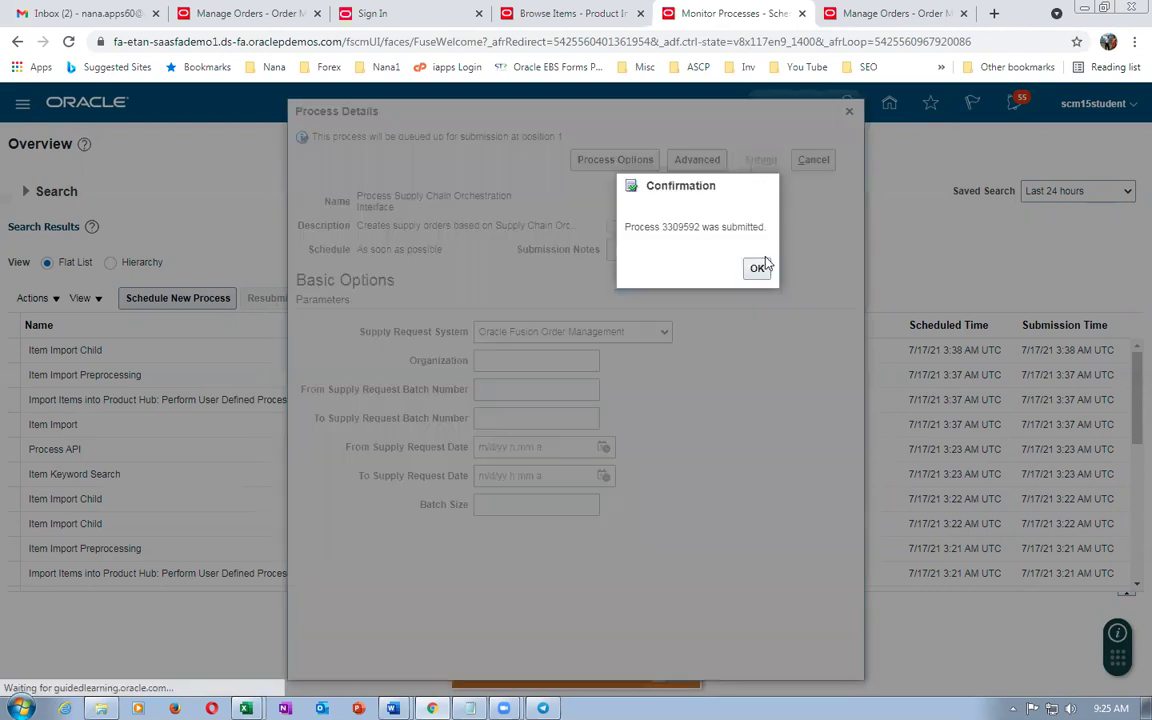
click(756, 267)
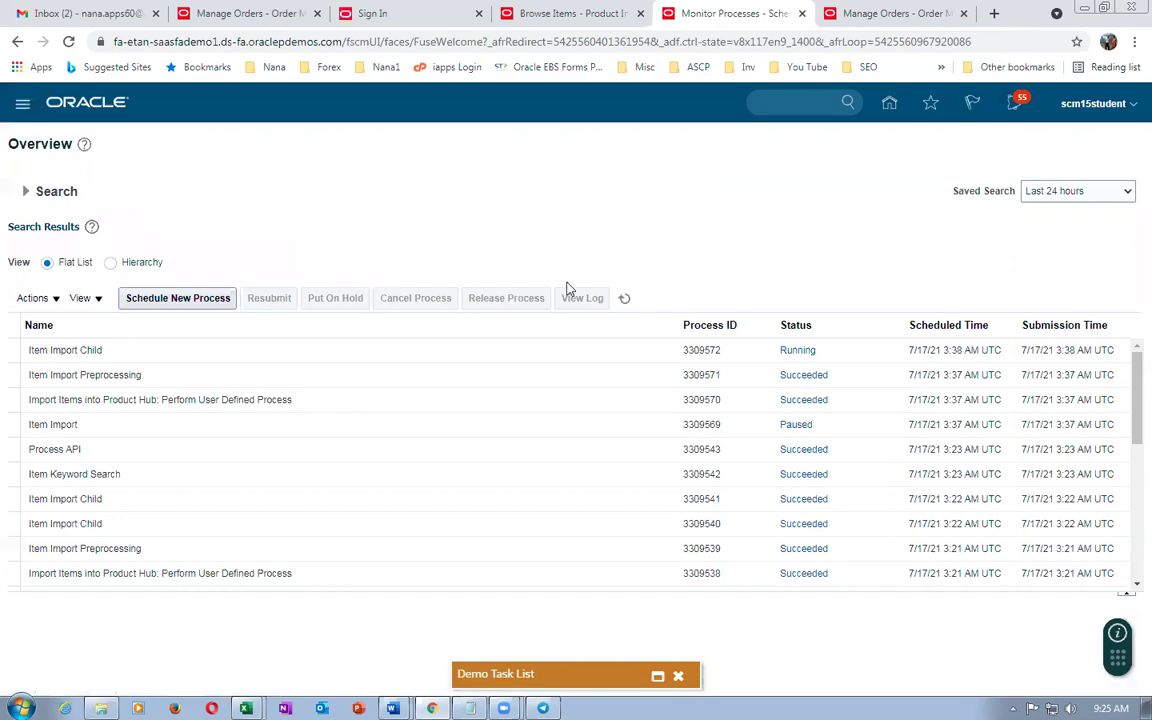
click(626, 301)
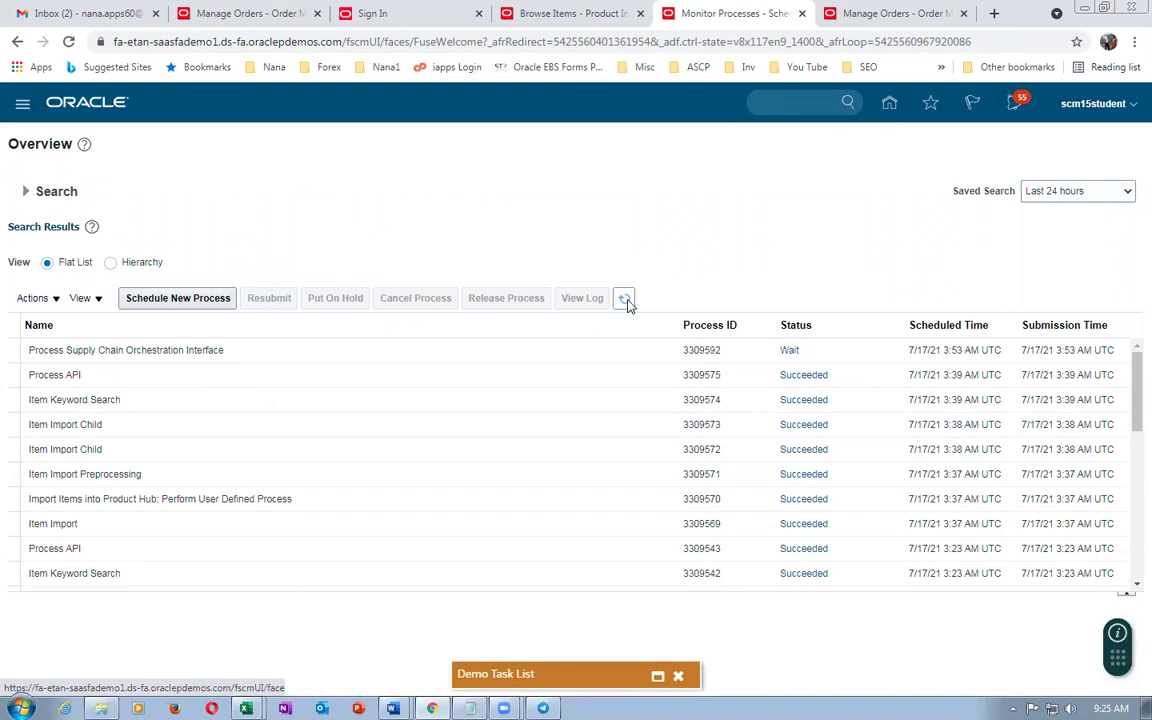
click(628, 301)
Return to the order's orchestration process, refresh it and check the fulfillment line's back-to-back supply order number and status.
click(820, 18)
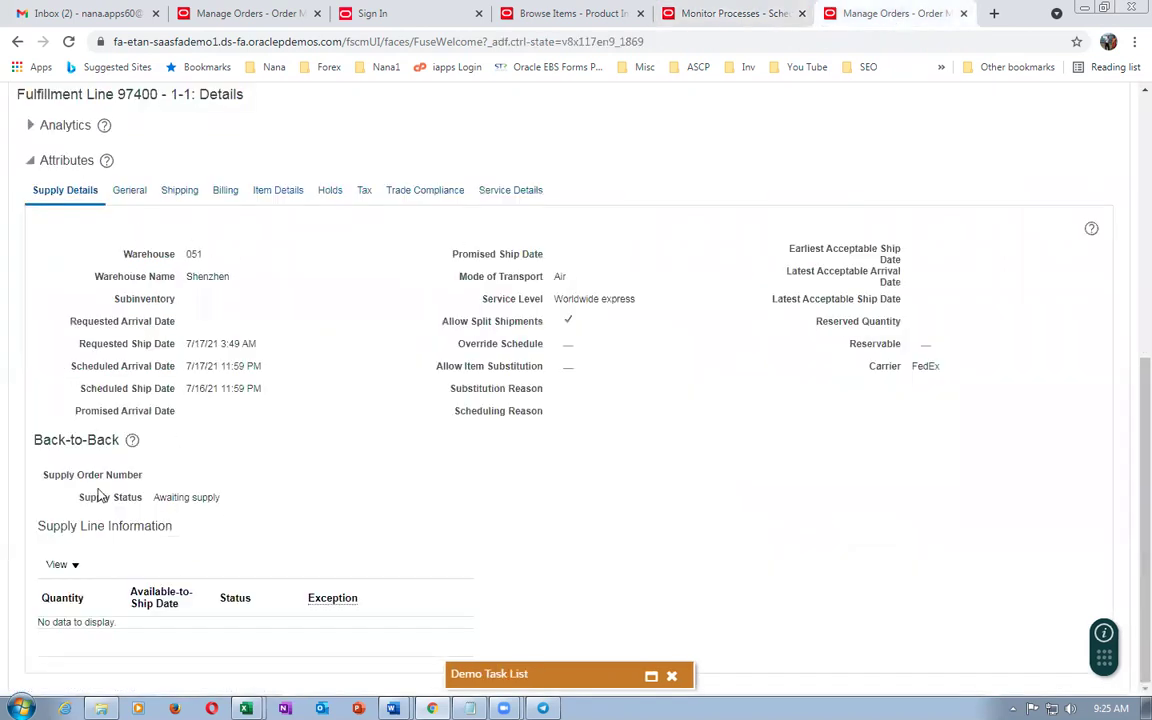
scroll(248, 531, up, 3)
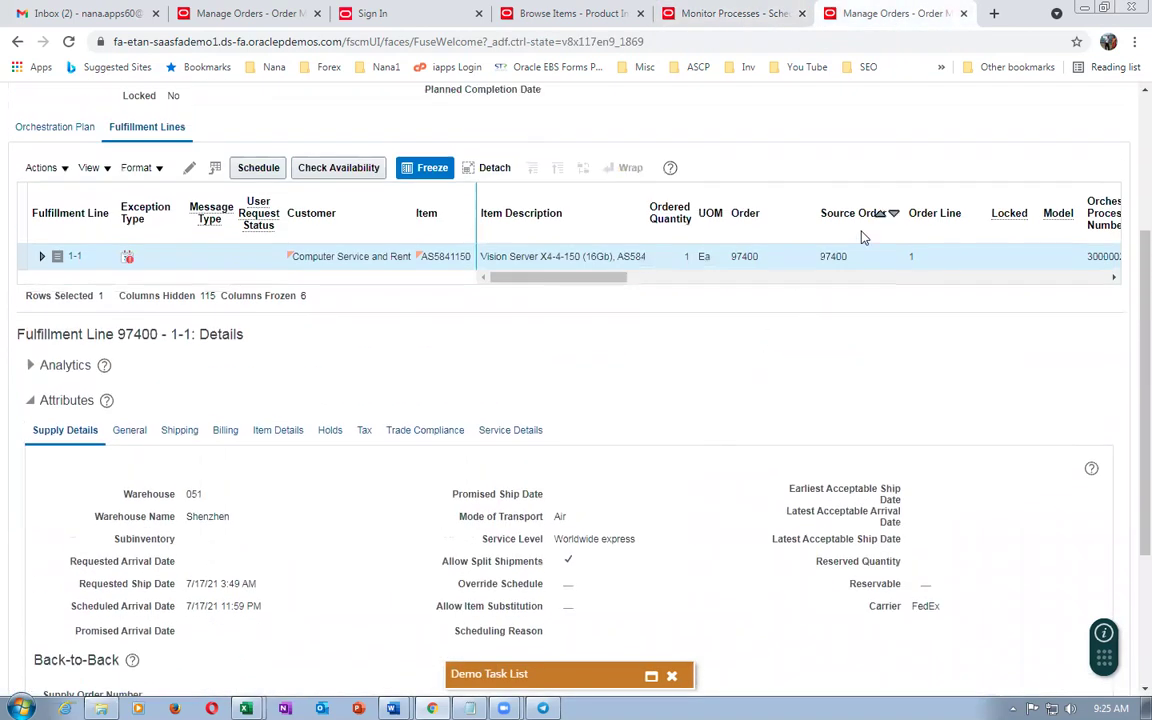
scroll(864, 226, up, 3)
click(1053, 128)
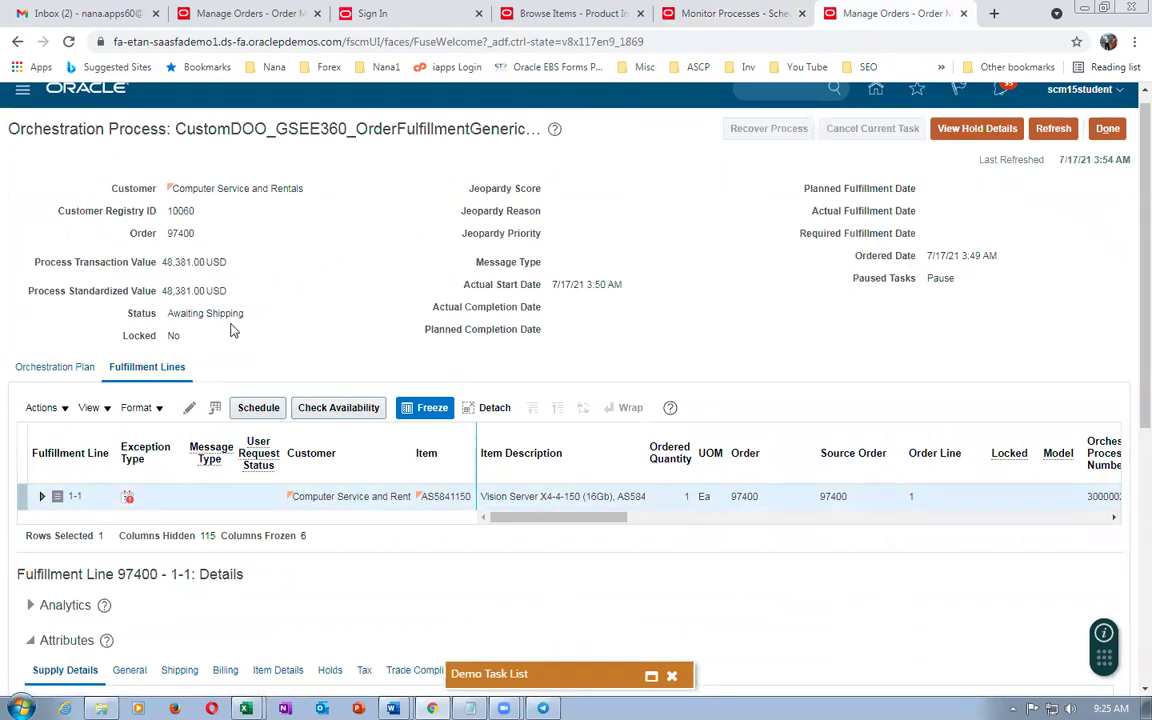
scroll(222, 326, down, 2)
scroll(195, 338, down, 3)
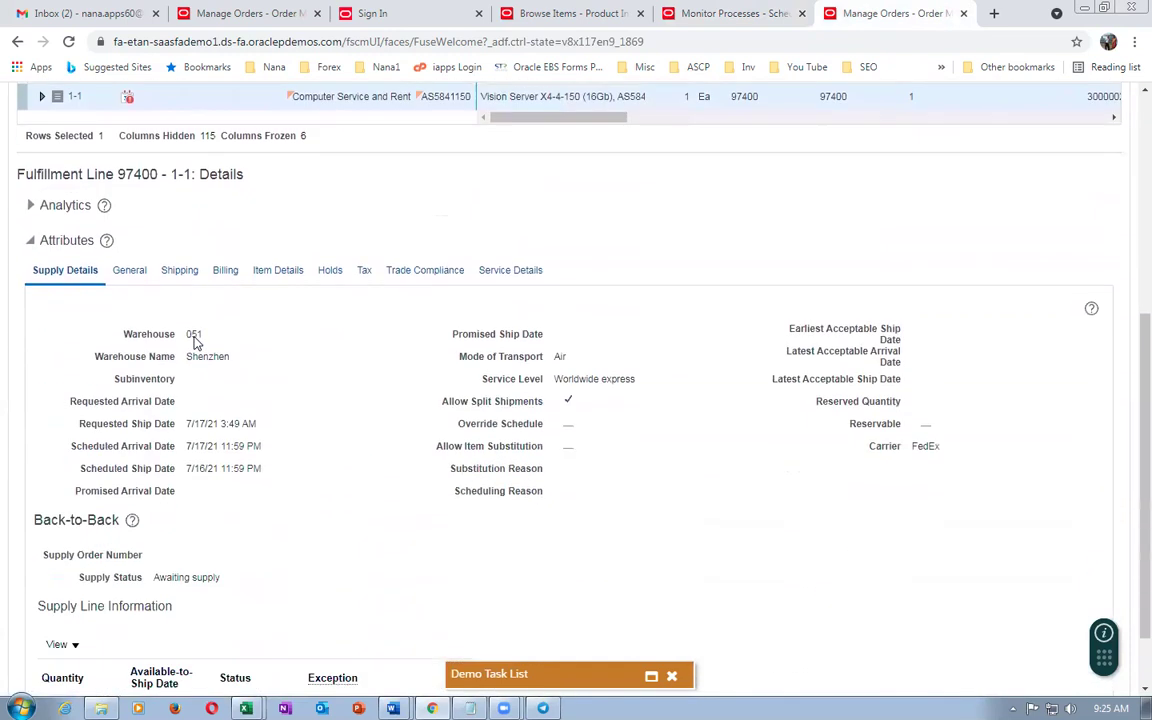
scroll(249, 360, down, 2)
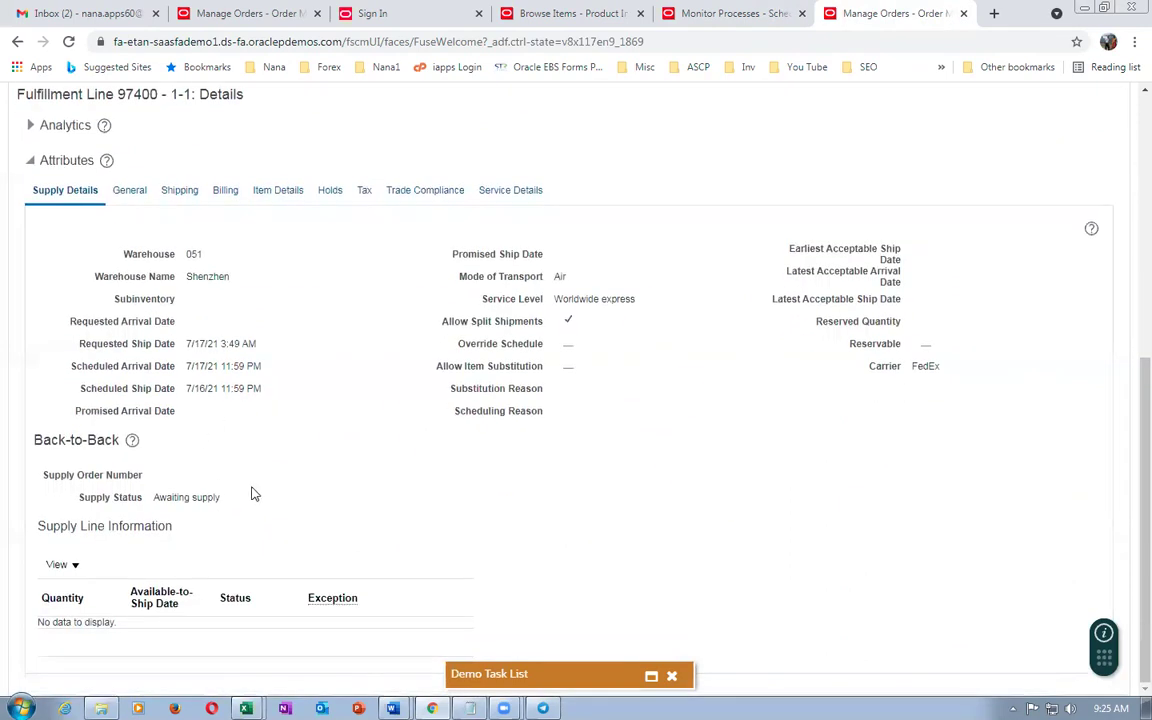
scroll(604, 365, up, 5)
scroll(975, 120, up, 2)
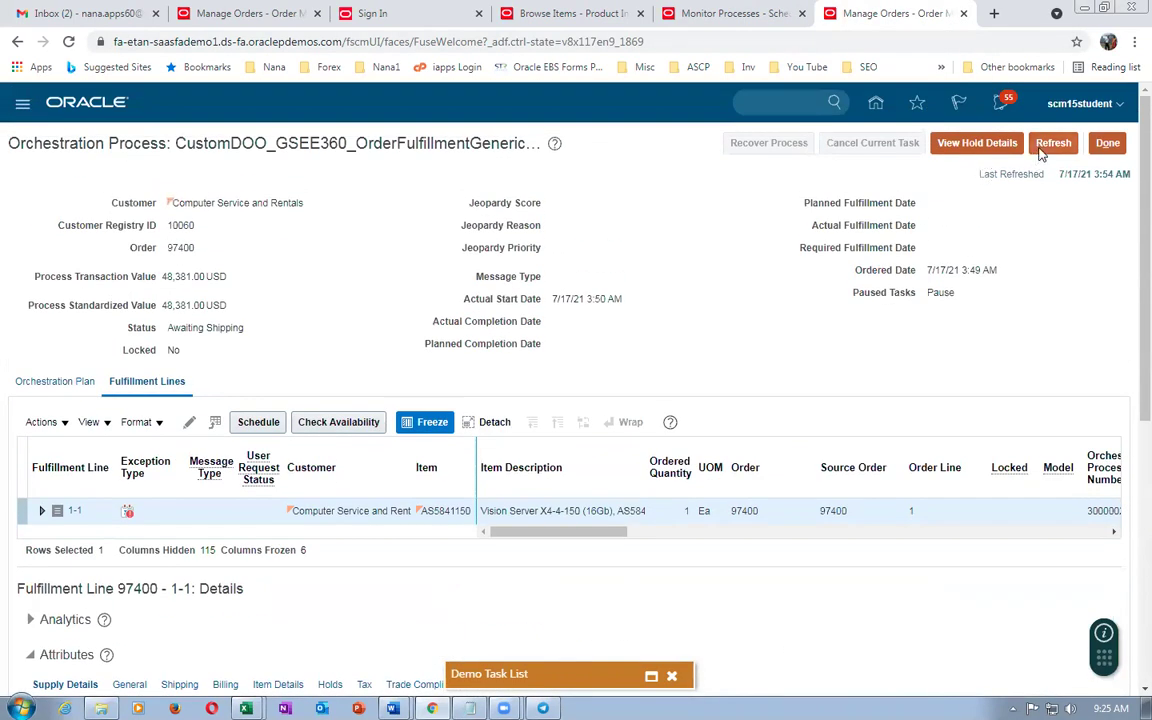
Go back to the scheduled processes and refresh the list to check the completion status of the Process Supply Chain Orchestration Interface job.
click(730, 13)
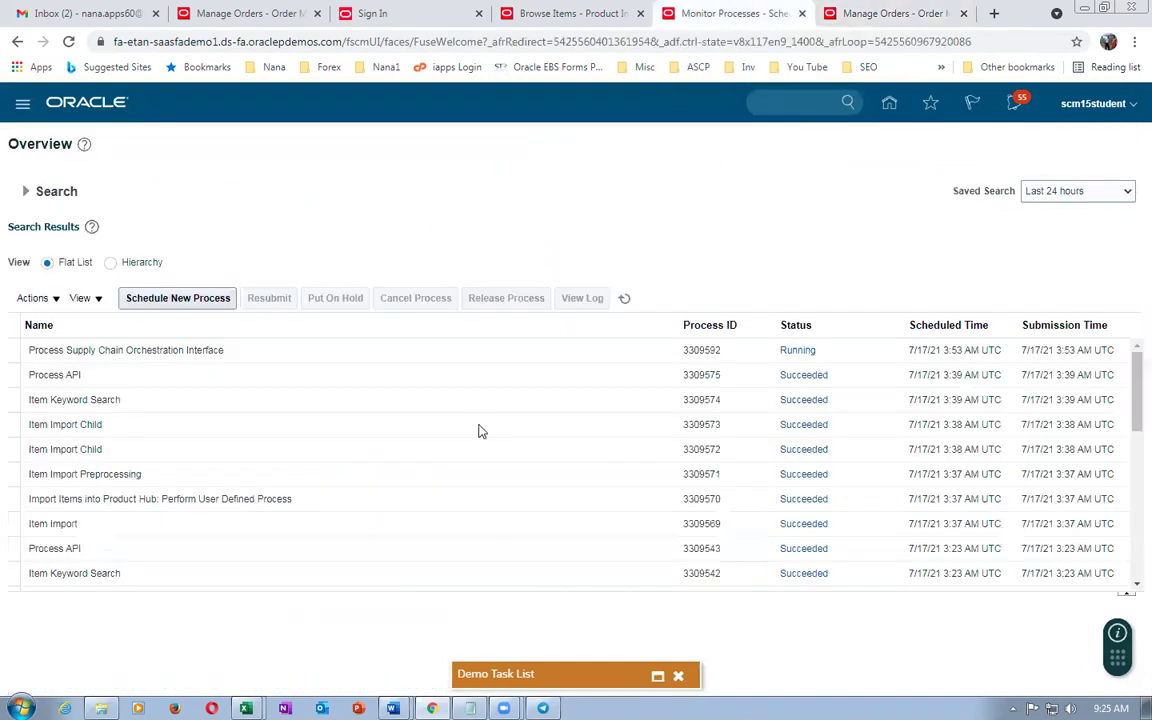
click(620, 309)
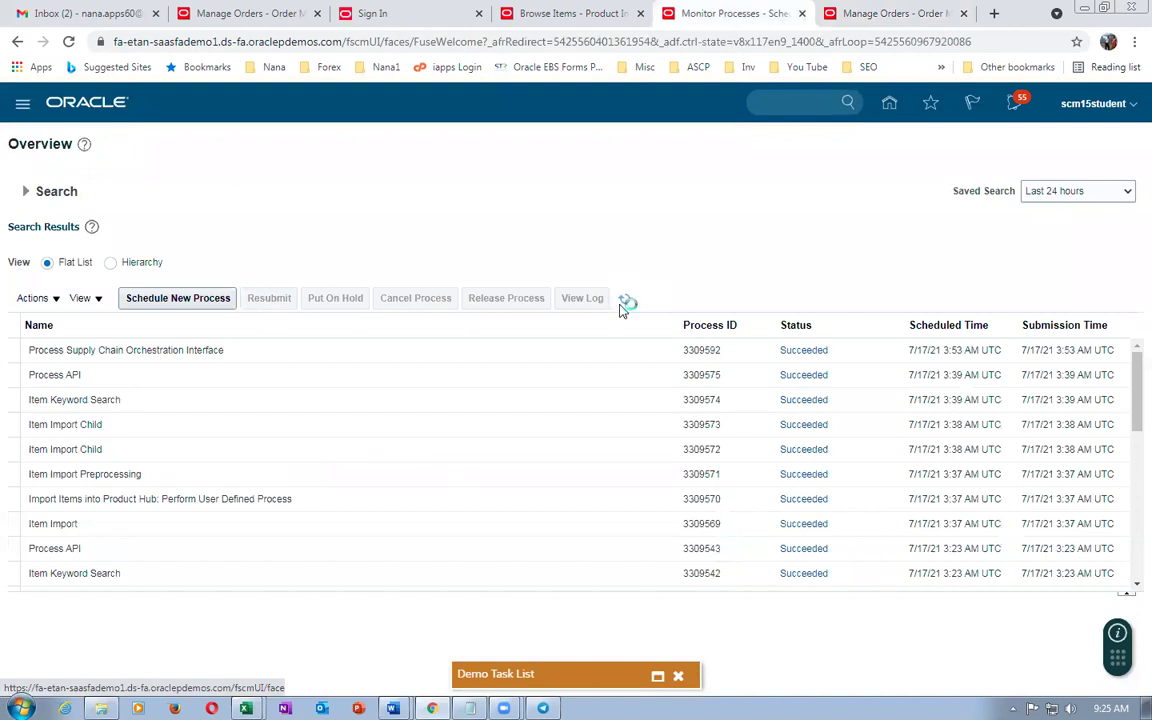
click(622, 303)
Return to the order's orchestration process, refresh it and check the back-to-back supply details of fulfillment line 1-1.
click(900, 16)
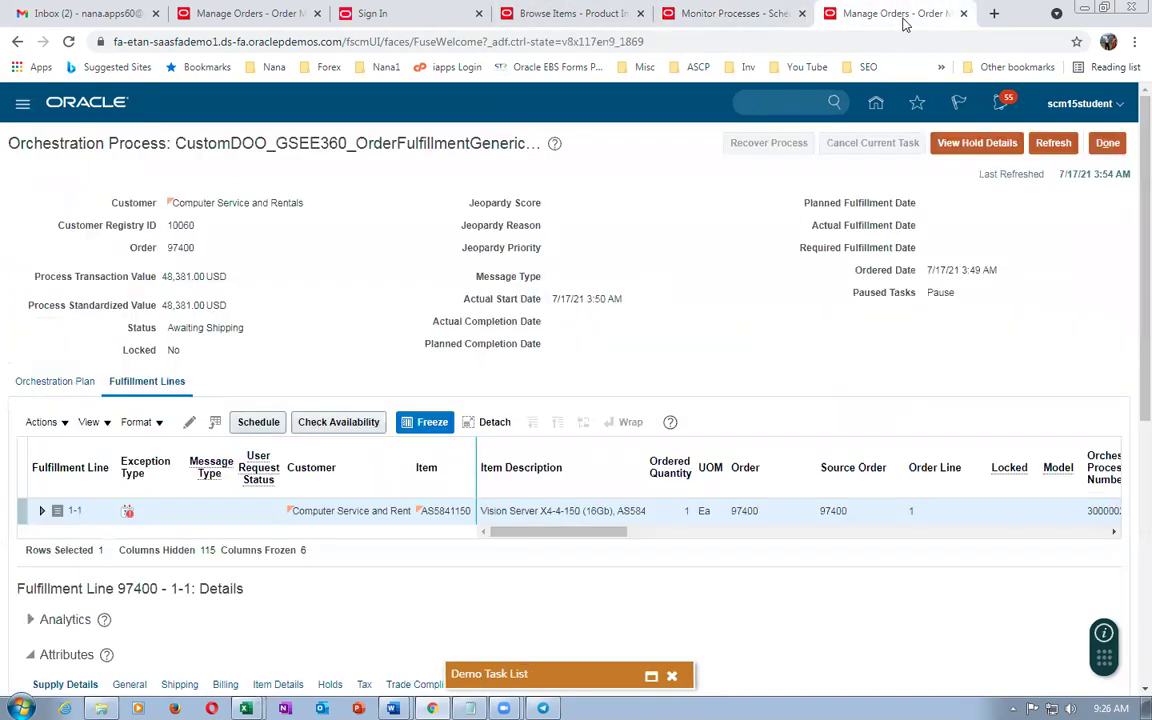
scroll(308, 638, down, 3)
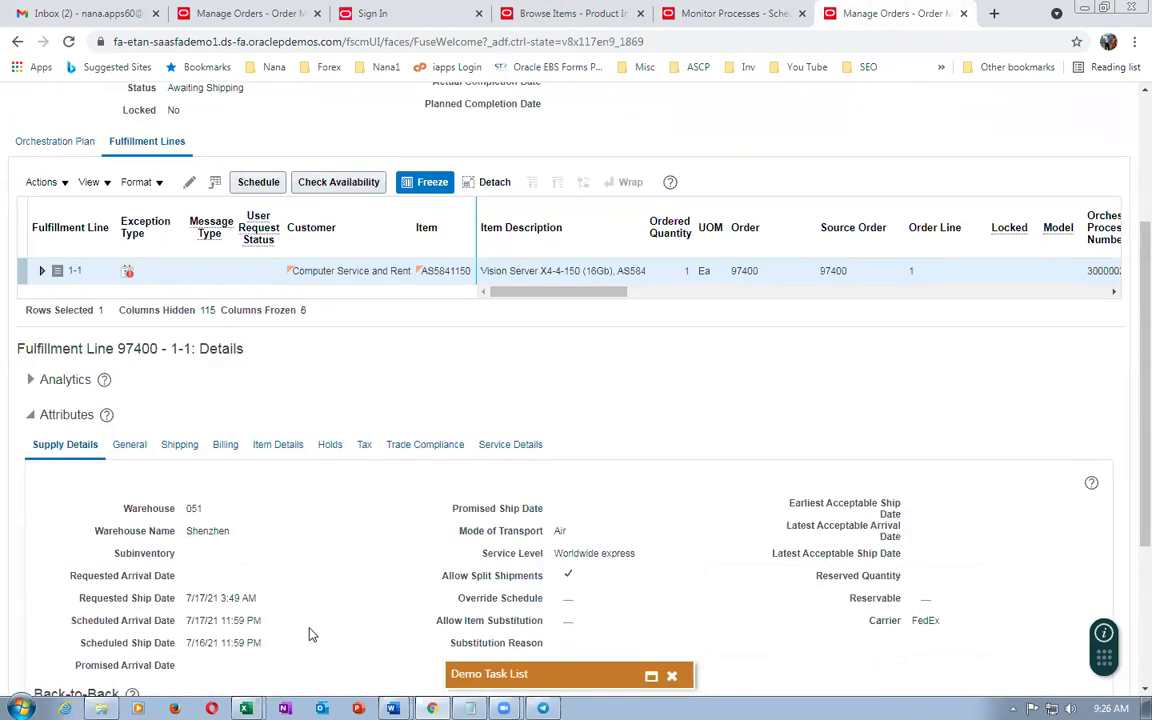
scroll(313, 629, down, 3)
scroll(1080, 329, up, 5)
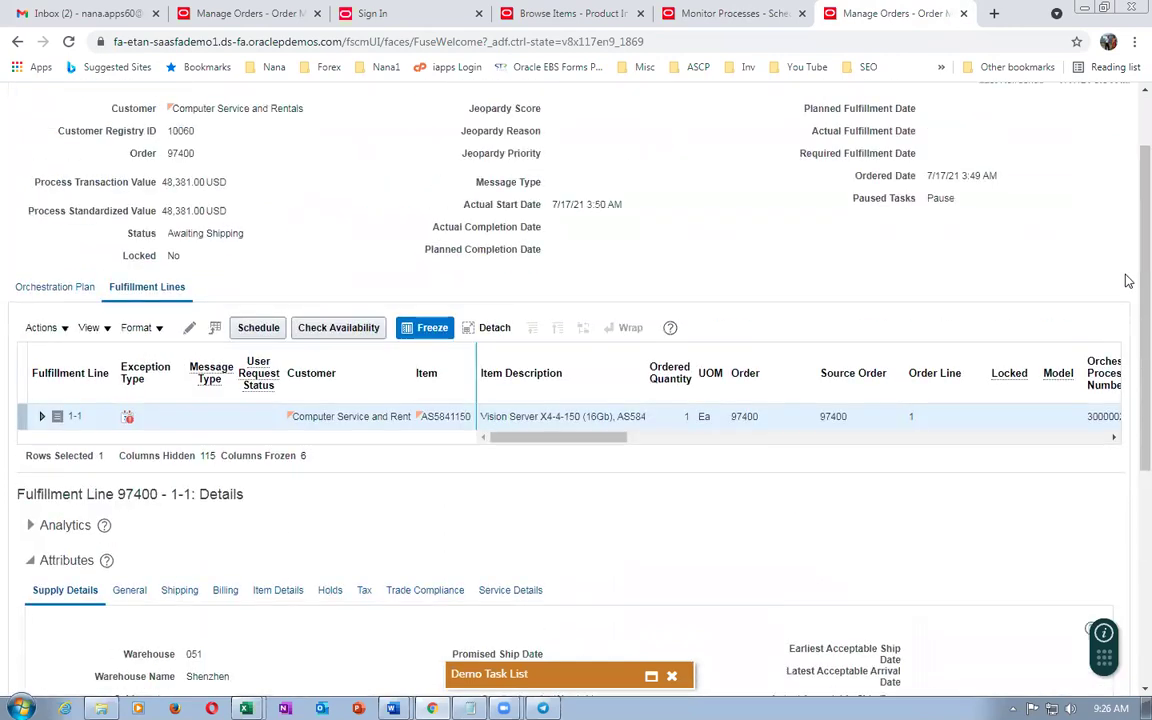
click(1052, 143)
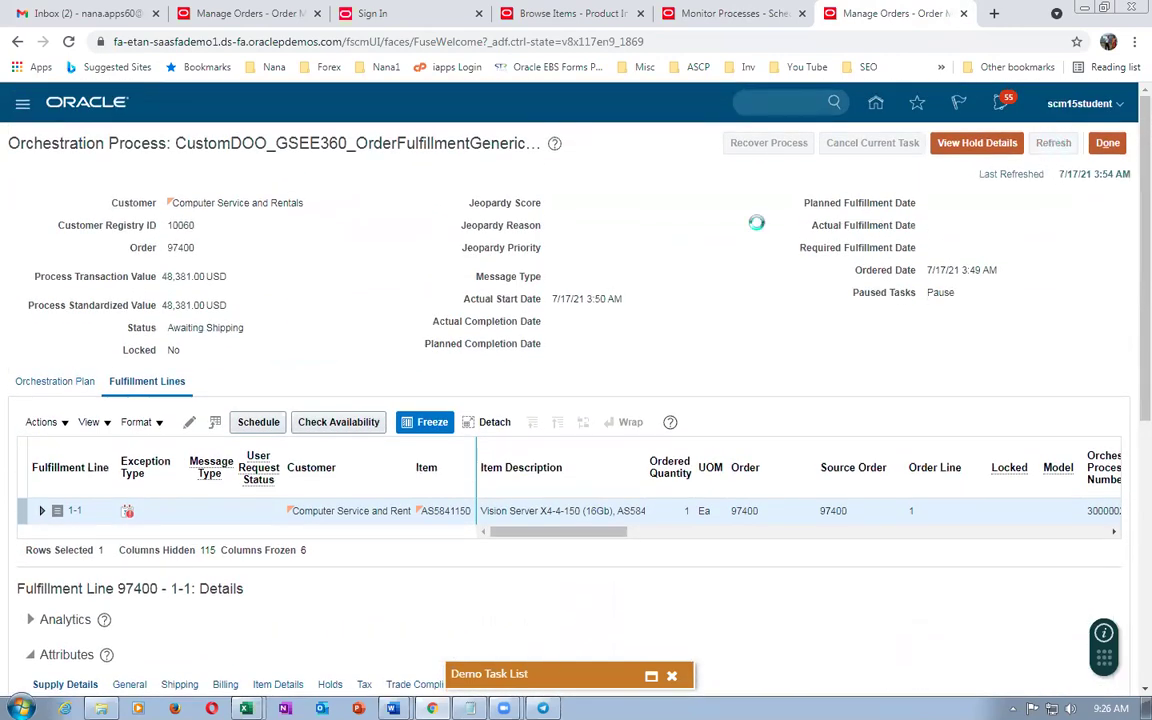
scroll(320, 315, down, 6)
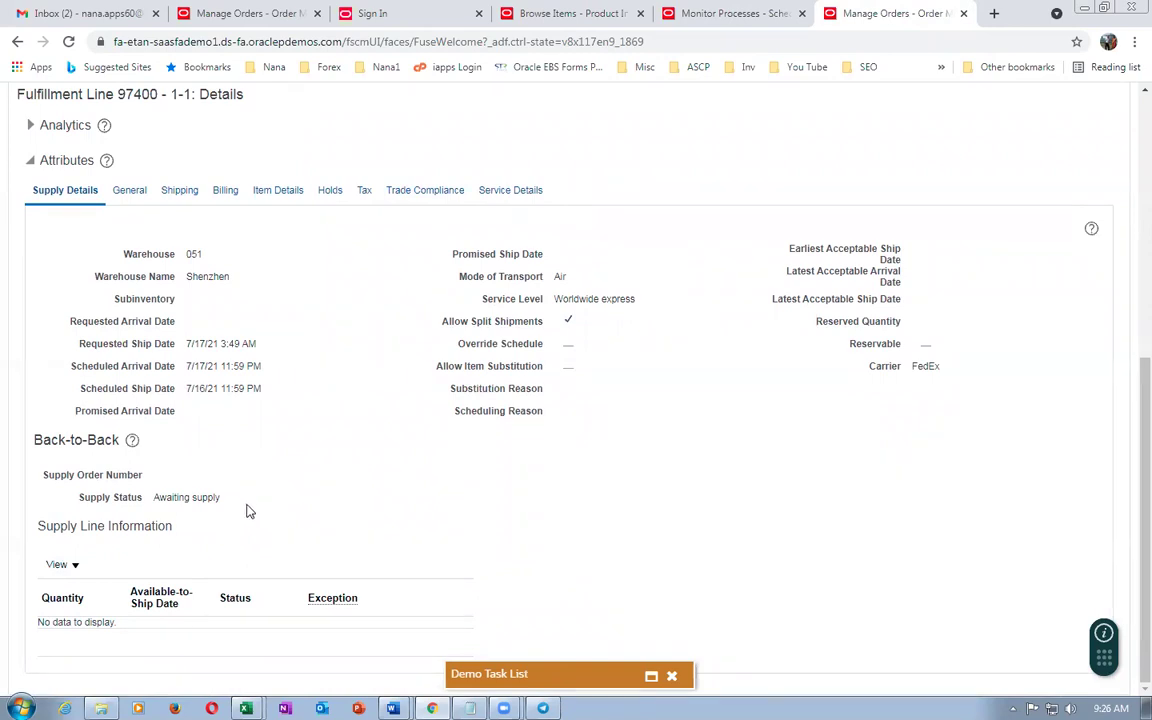
Refresh the orchestration process again and recheck the fulfillment line's supply order number and supply status.
scroll(257, 519, up, 6)
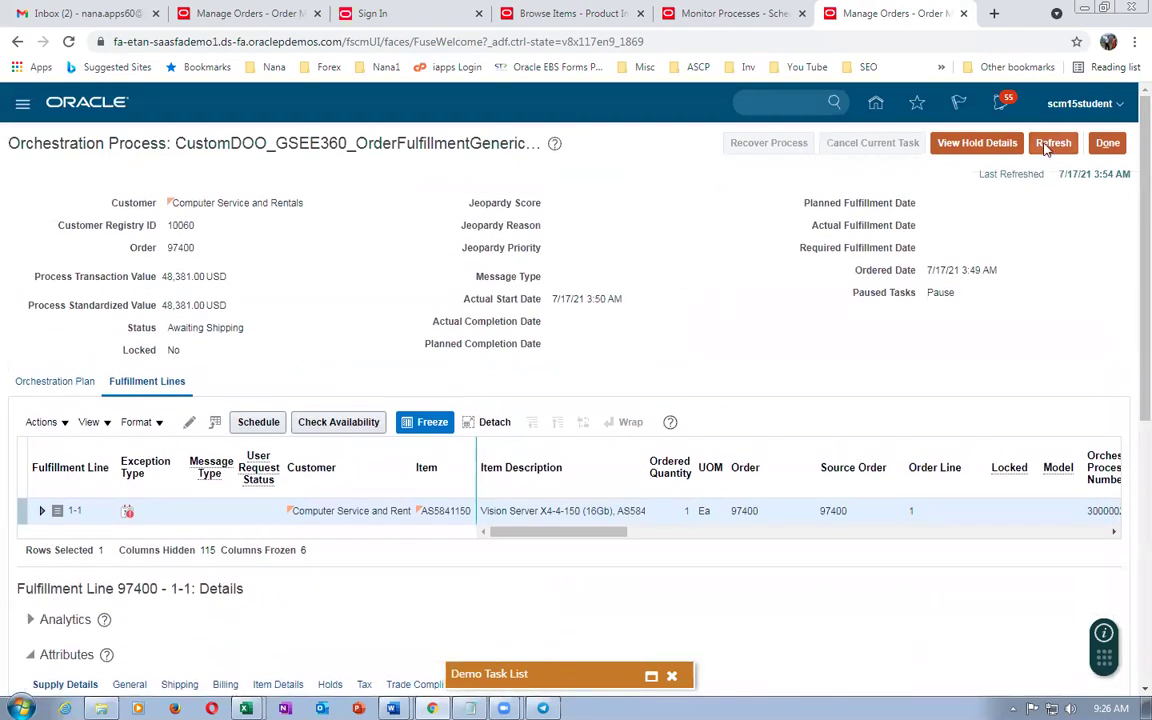
click(1050, 143)
click(1050, 143)
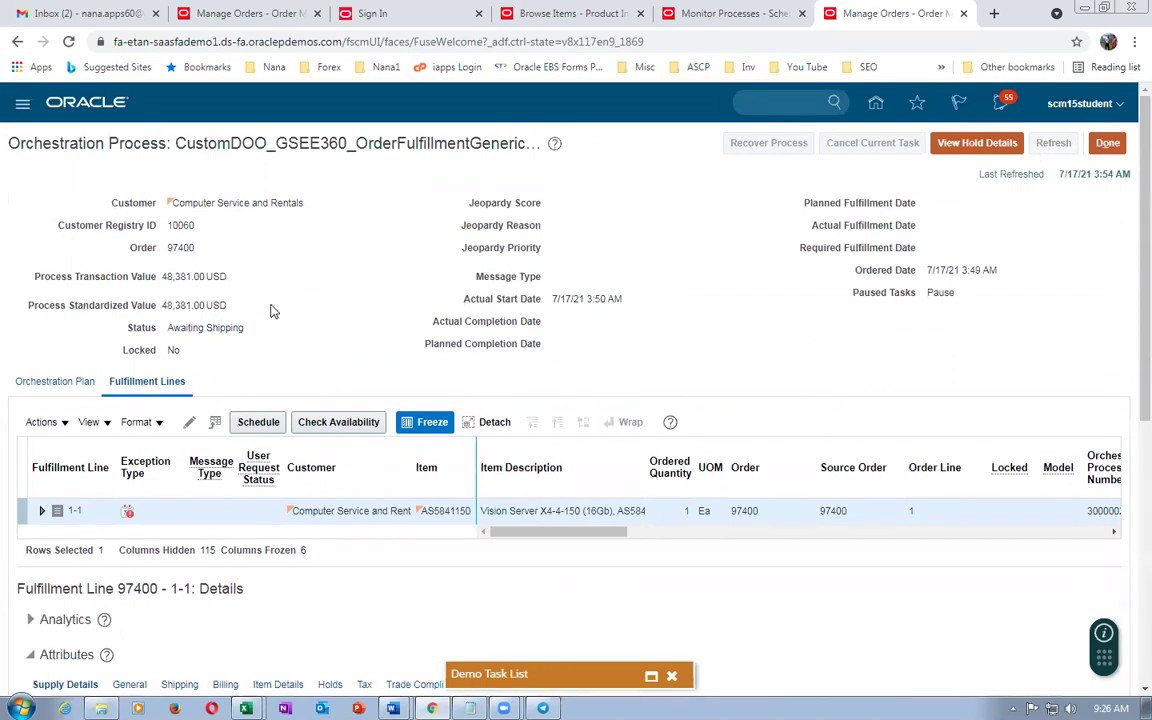
scroll(270, 311, down, 1)
scroll(172, 418, down, 3)
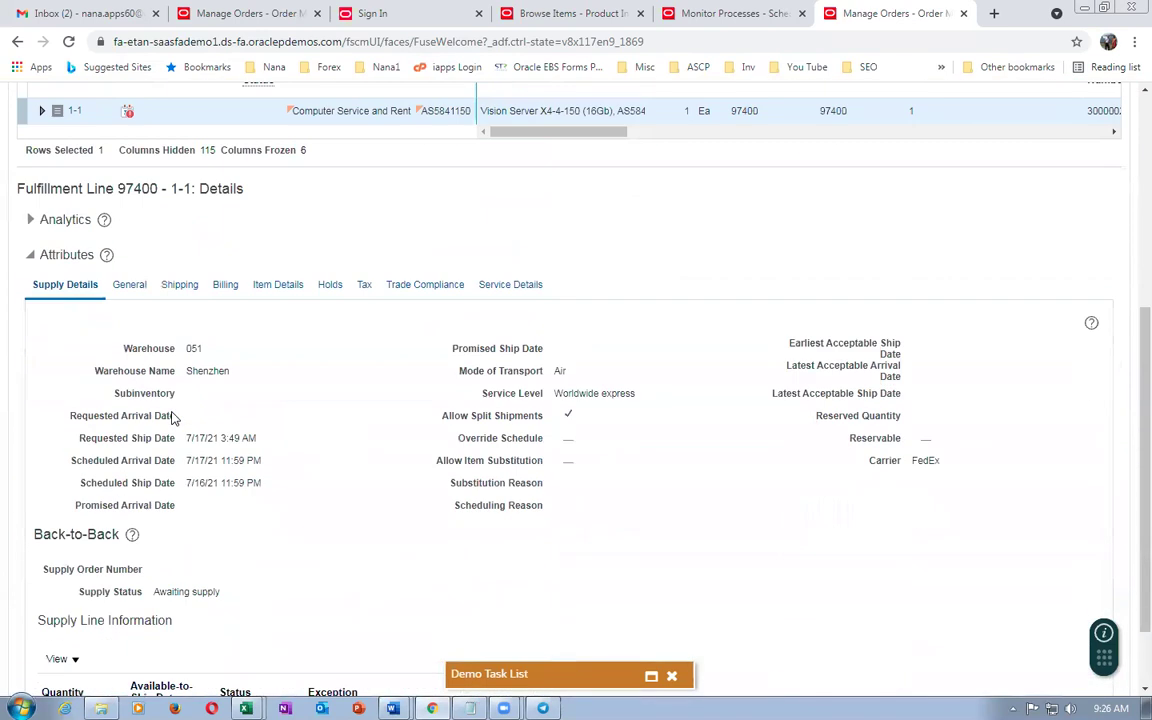
scroll(172, 418, up, 4)
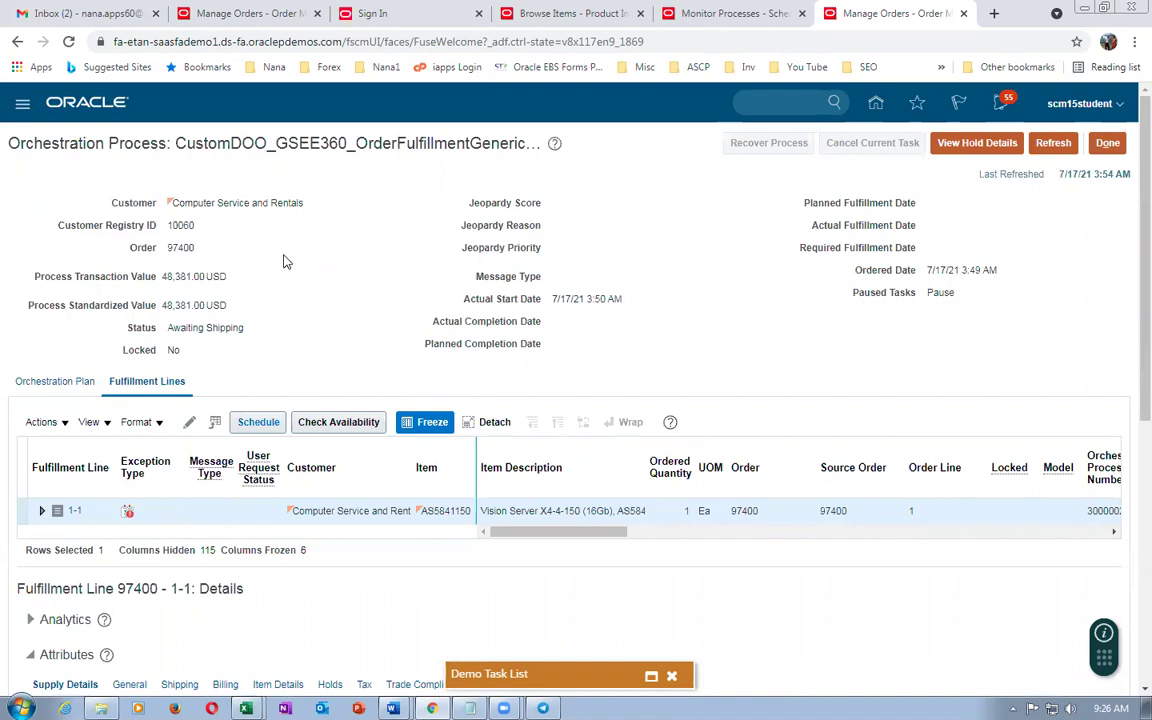
Duplicate the browser tab, load the Oracle home page there, postpone the welcome tour and open the Supply Orchestration work area.
right_click(852, 13)
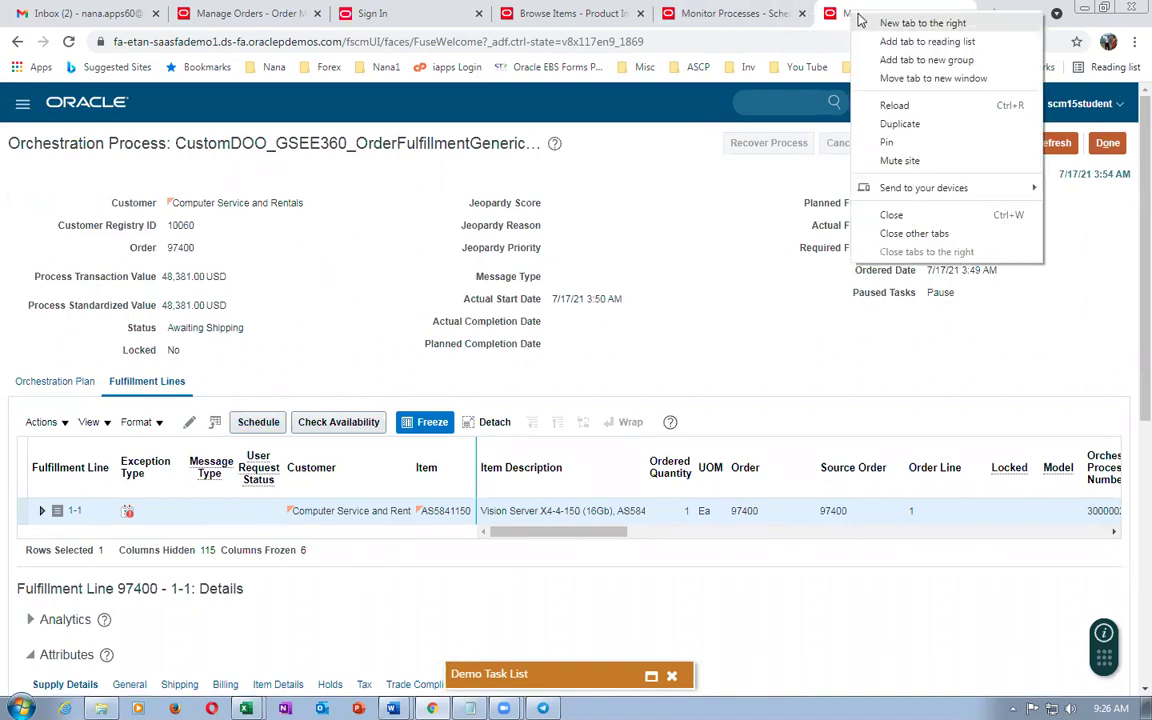
click(897, 124)
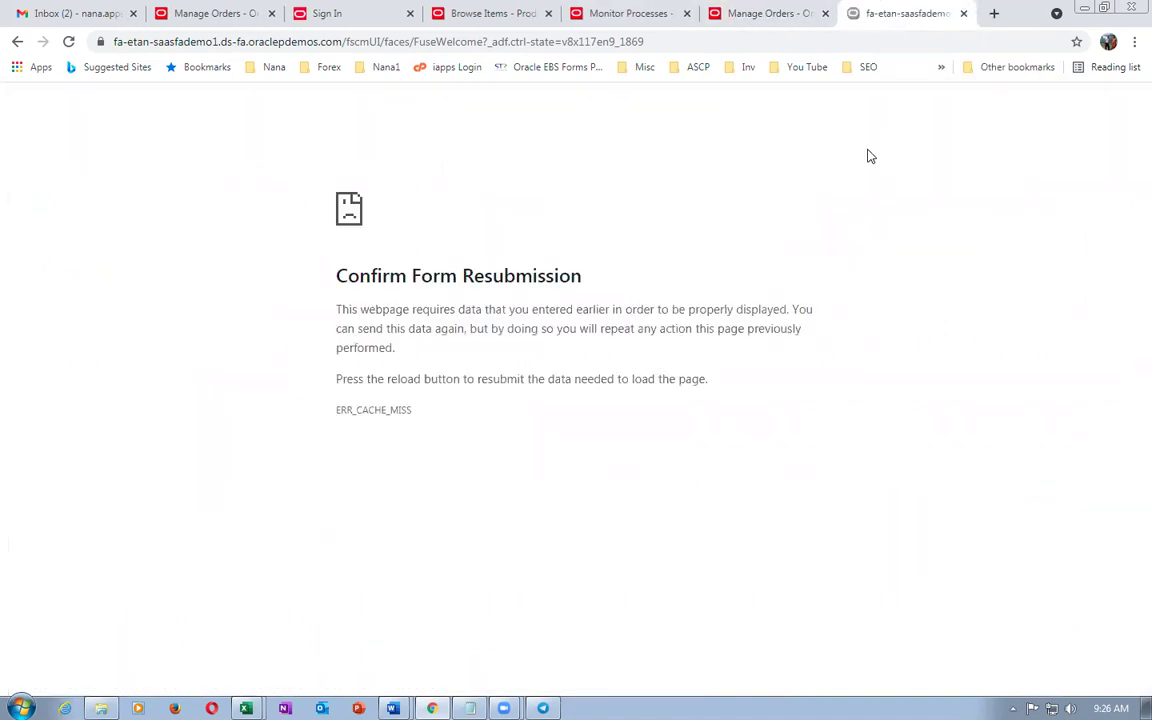
click(468, 42)
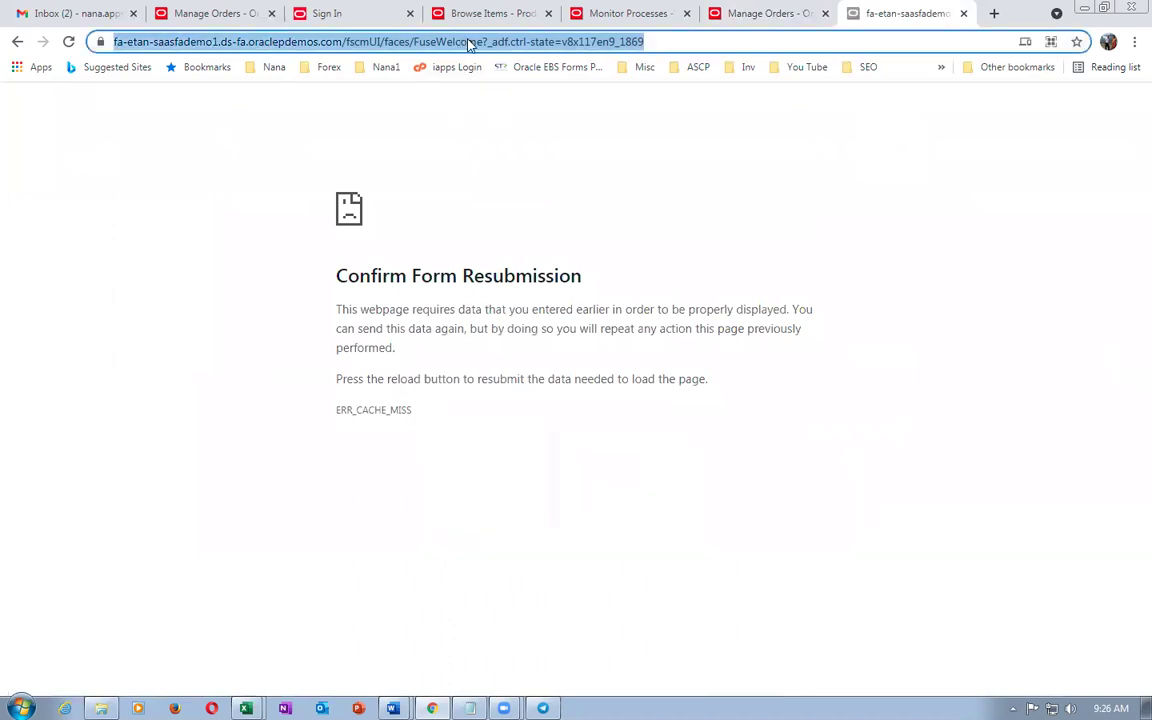
key(Return)
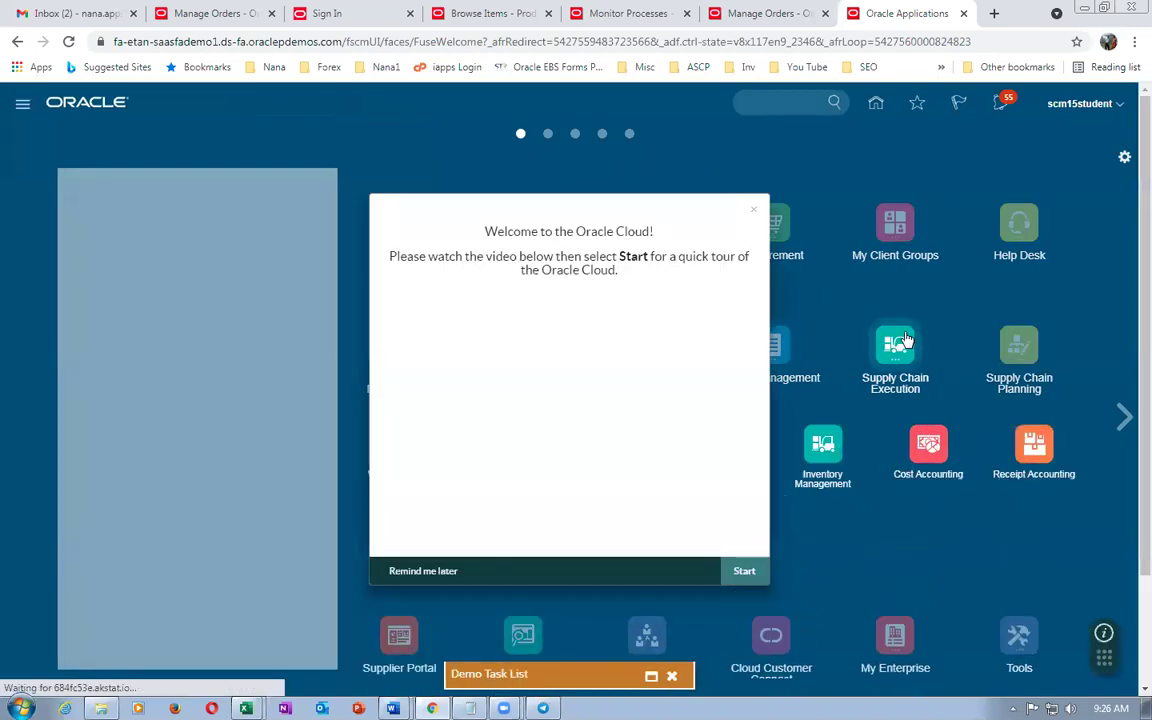
click(419, 572)
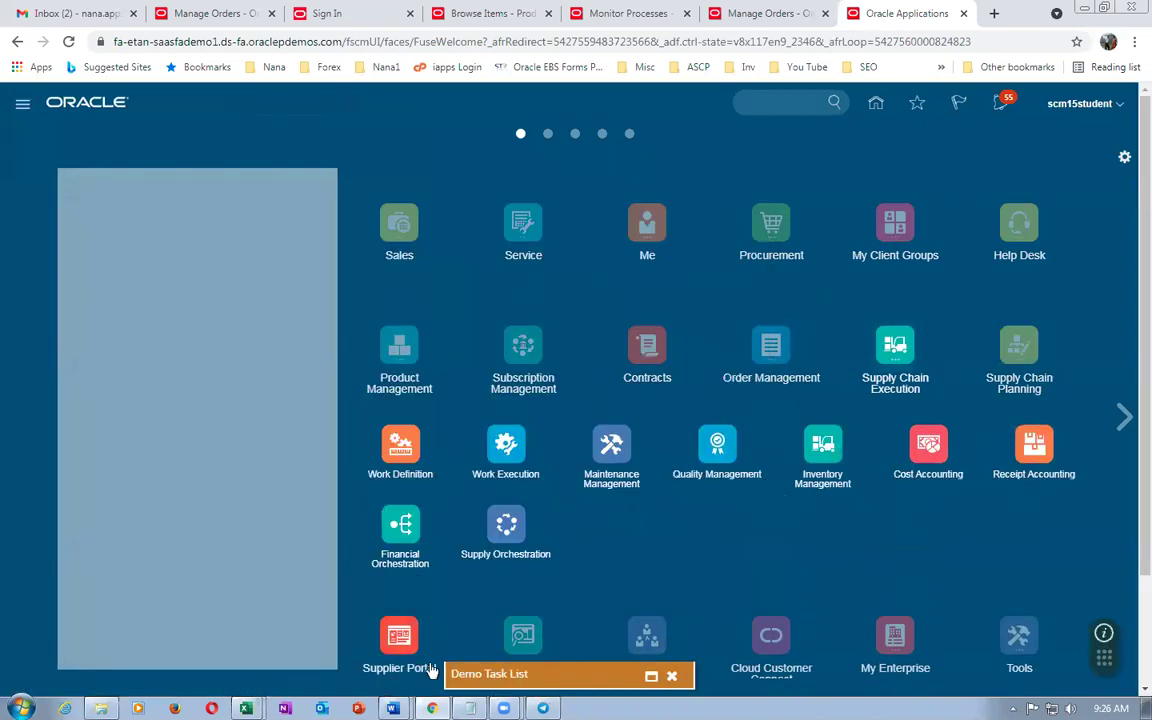
click(498, 522)
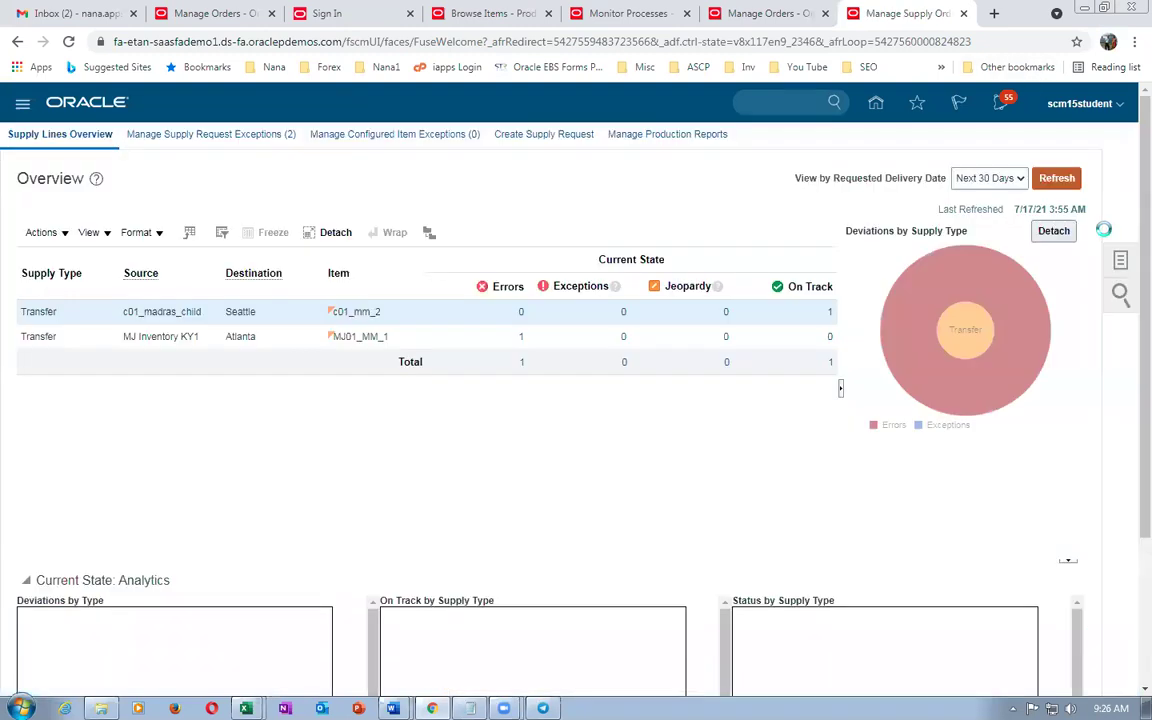
Open Manage Supply Lines, search for item AS5841150 and review the document numbers and line statuses of the matching supply lines.
click(1119, 263)
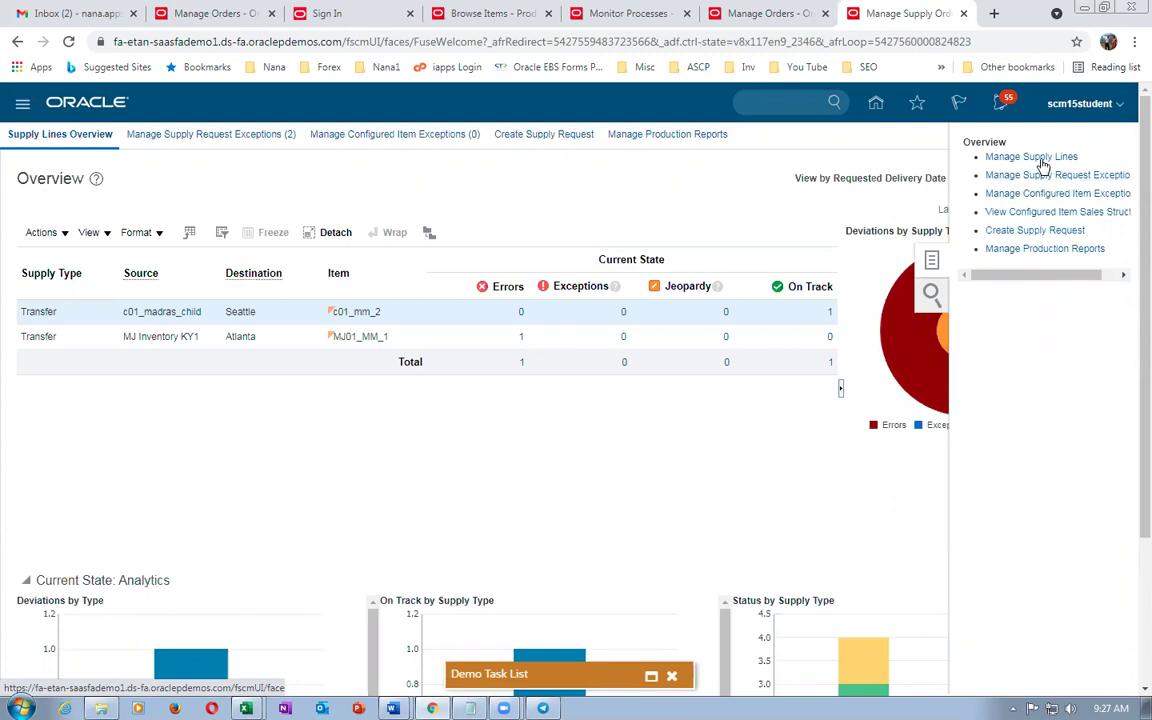
click(1036, 158)
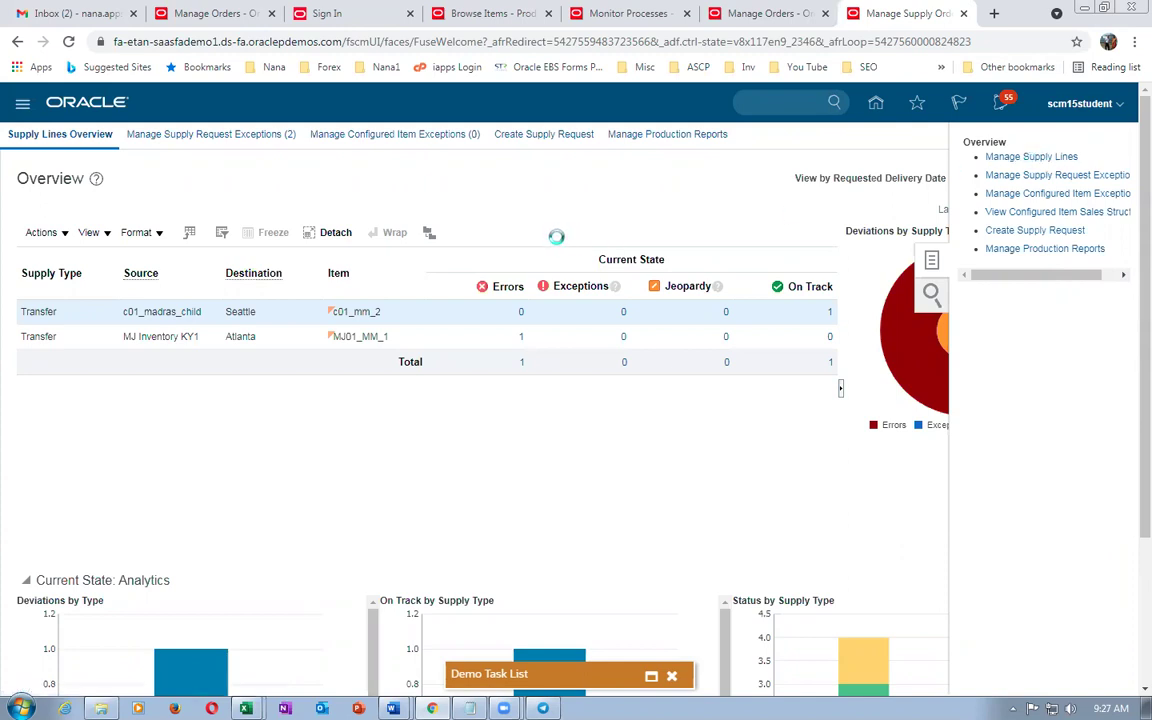
click(713, 289)
click(469, 708)
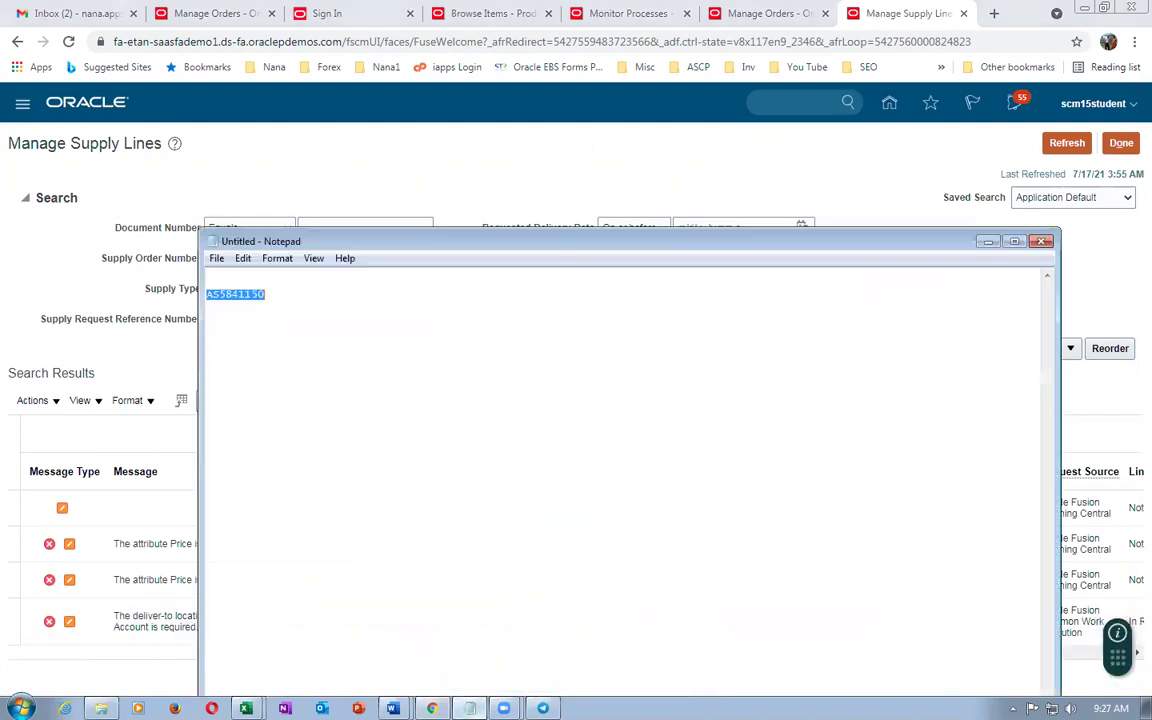
key(alt+Tab)
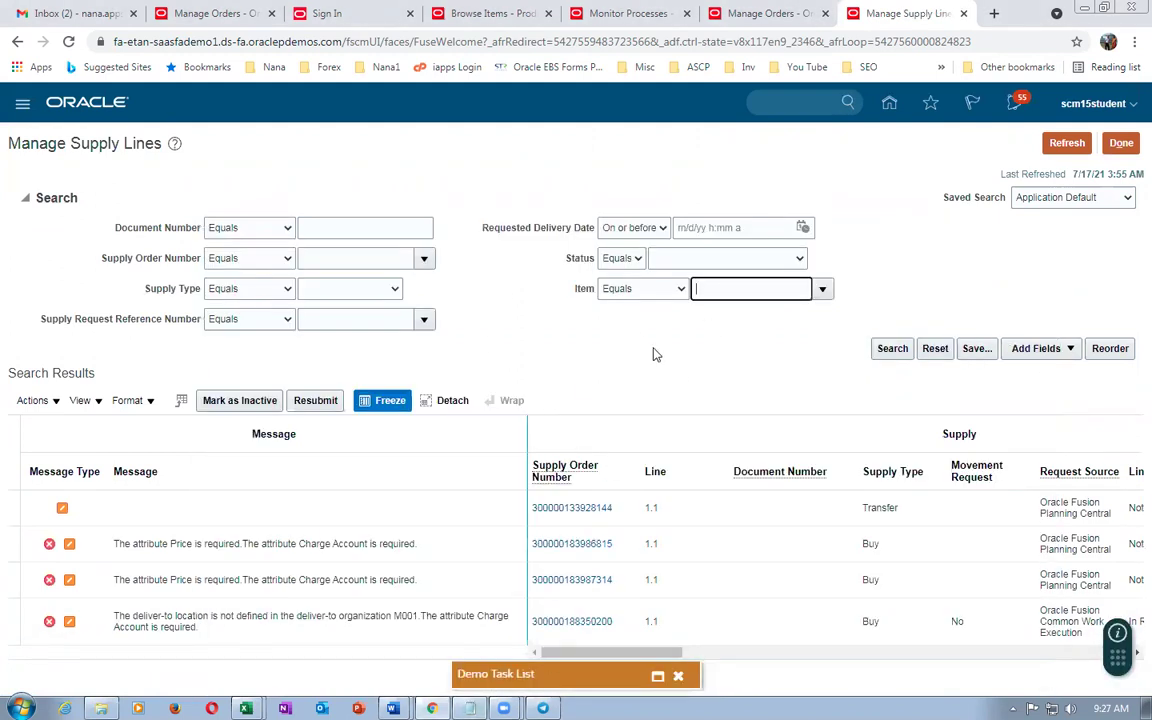
text(AS58411S0)
key(Return)
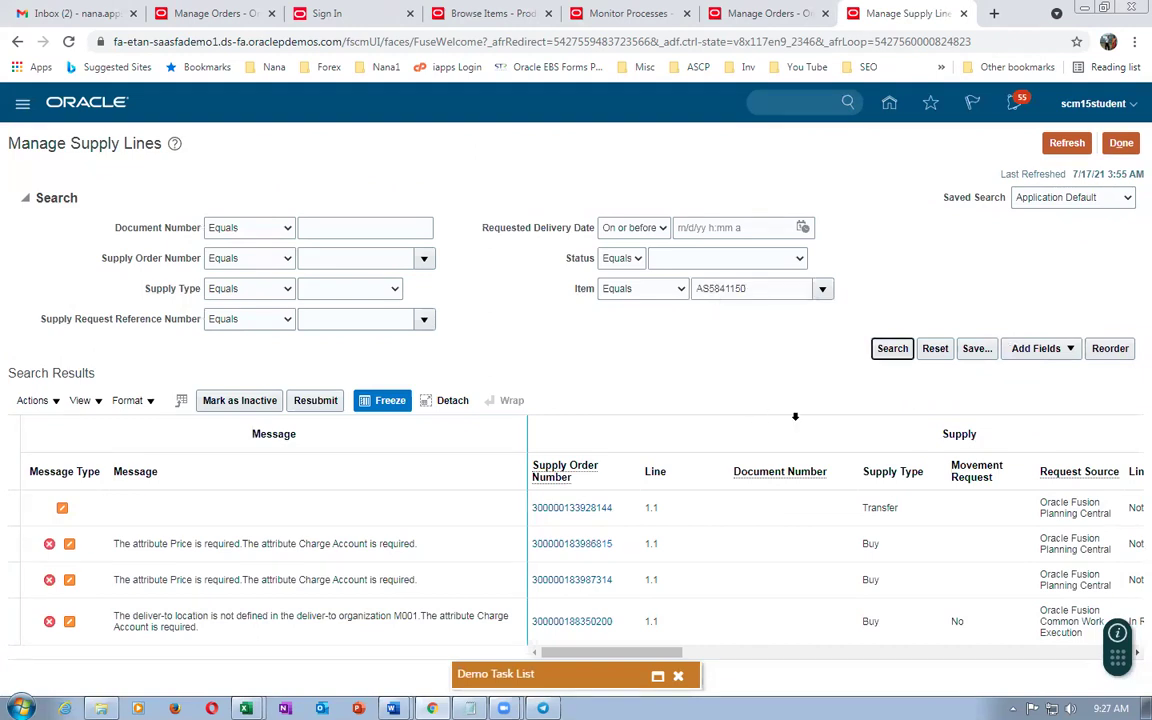
click(886, 354)
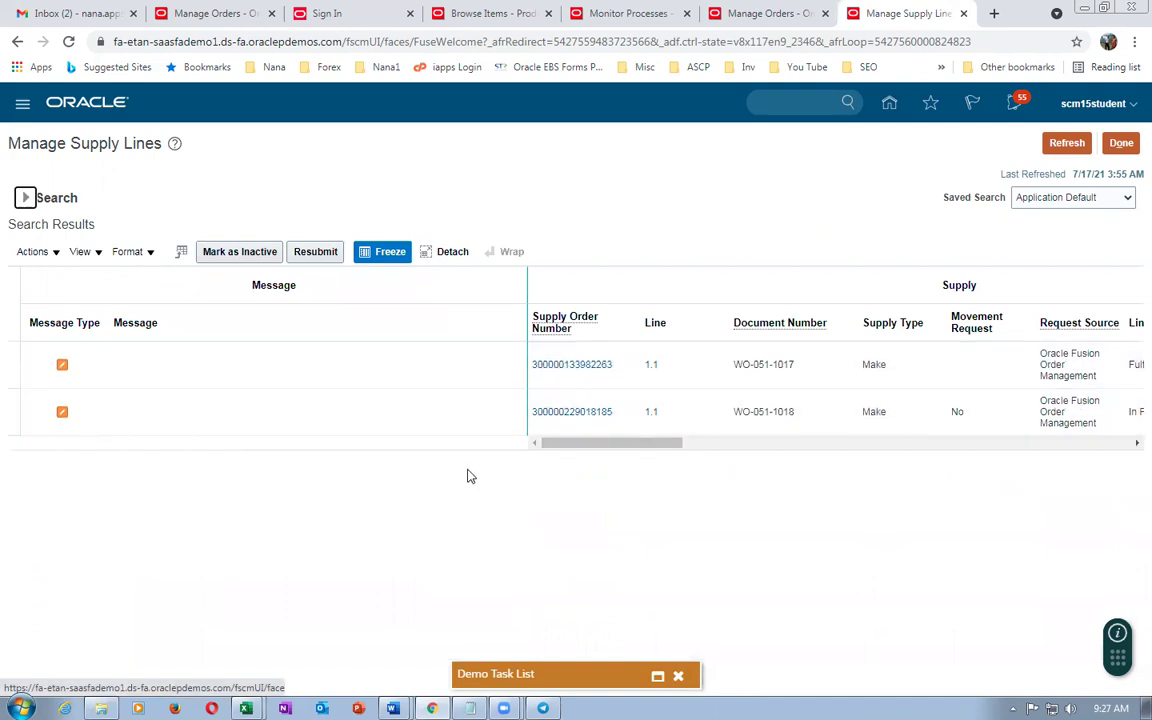
drag(607, 445, 626, 449)
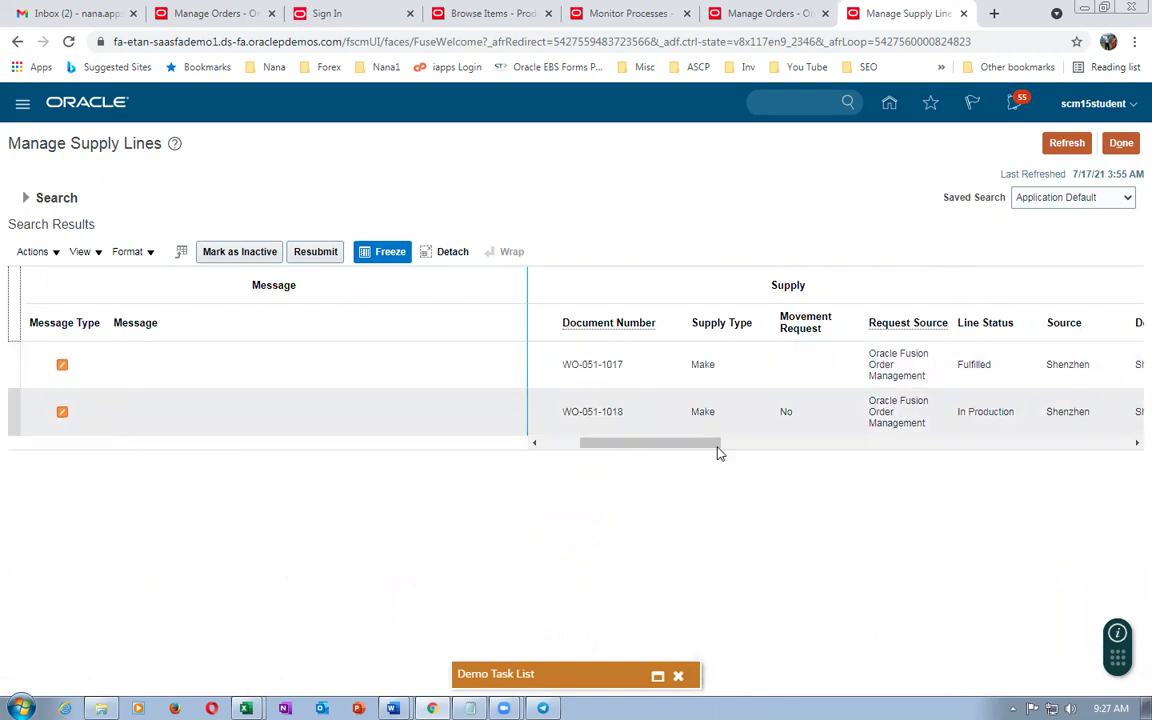
drag(640, 443, 553, 450)
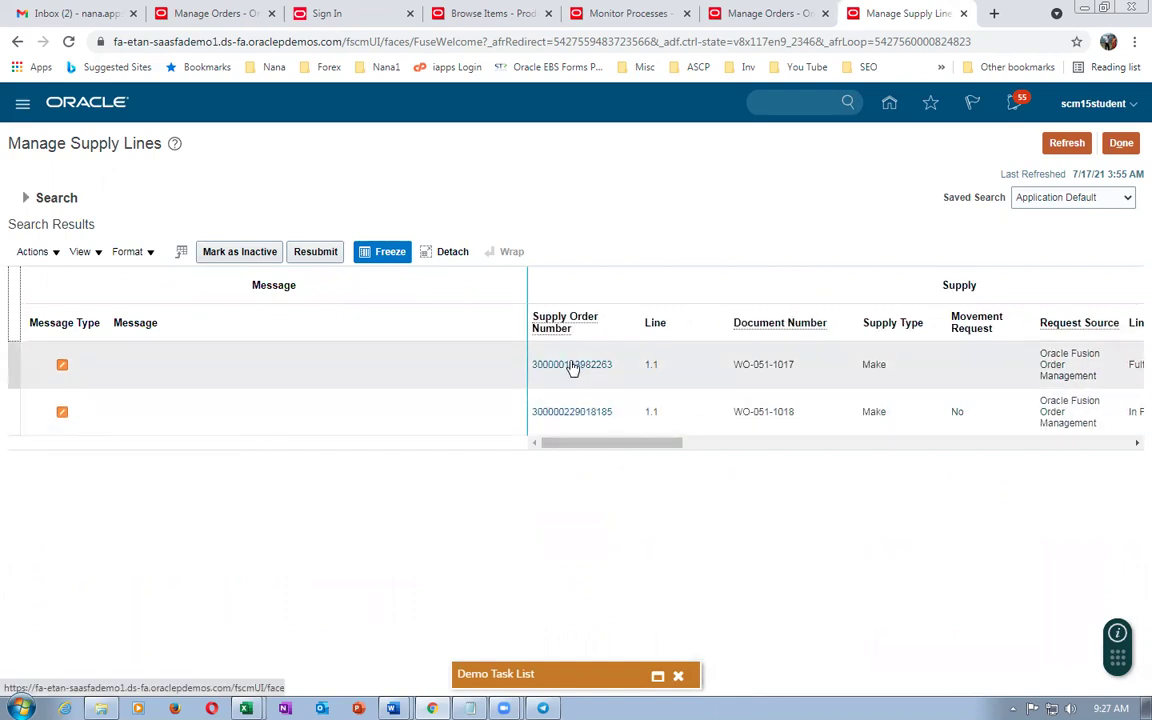
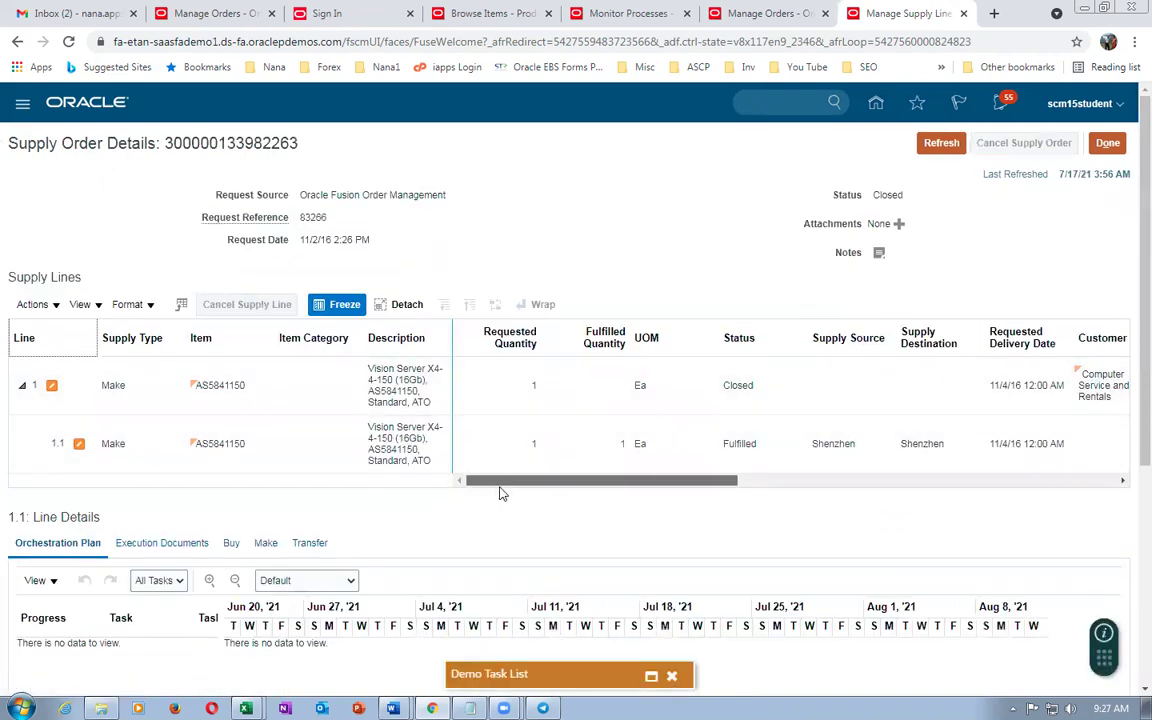
Open the first supply order found and examine its supply lines, including the Make details of line 1.1.
scroll(500, 491, right, 1)
scroll(546, 497, right, 10)
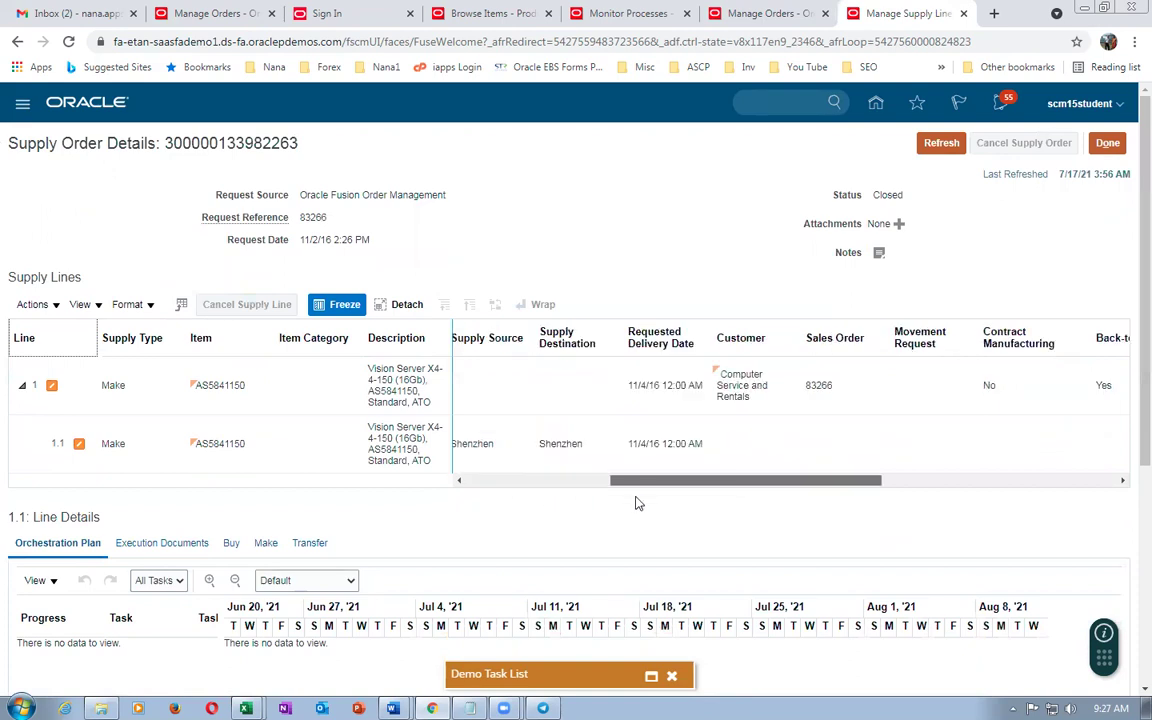
scroll(651, 501, left, 11)
click(251, 410)
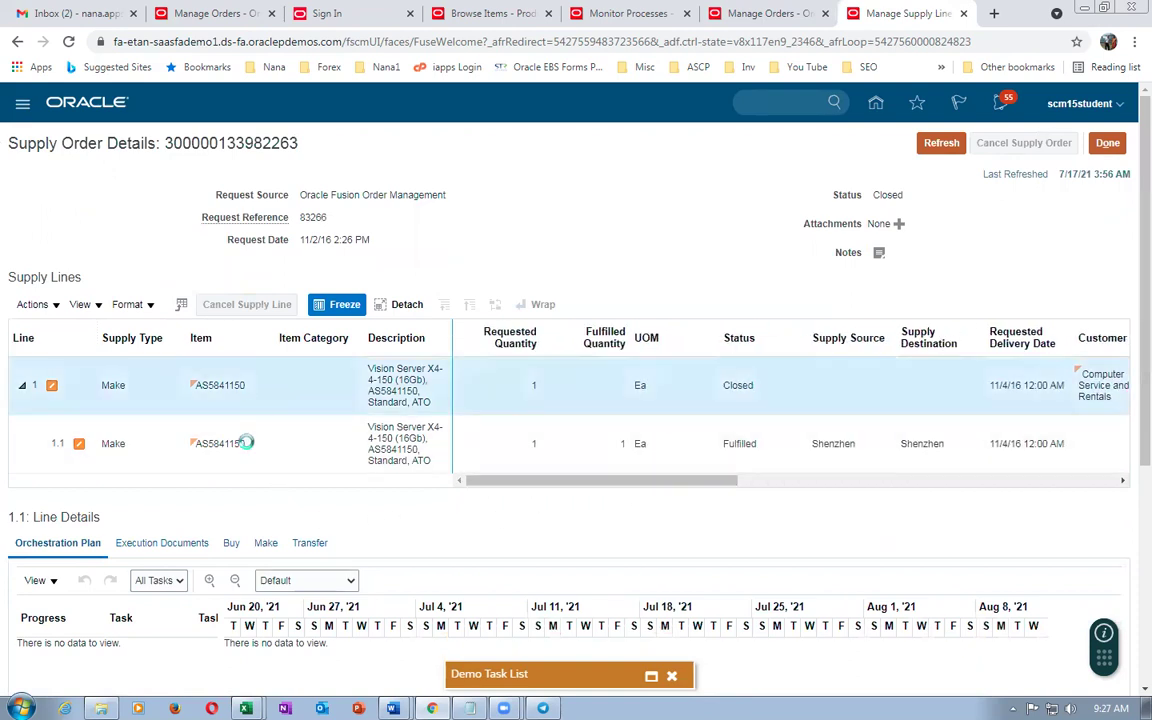
scroll(247, 489, down, 3)
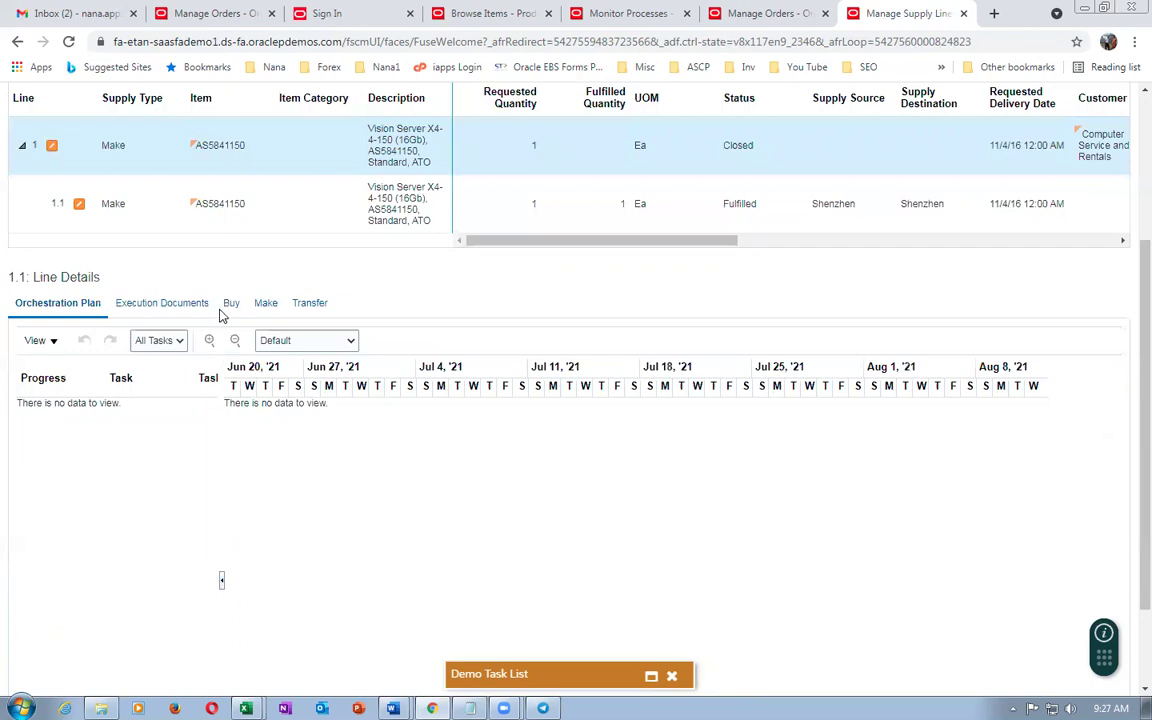
click(265, 304)
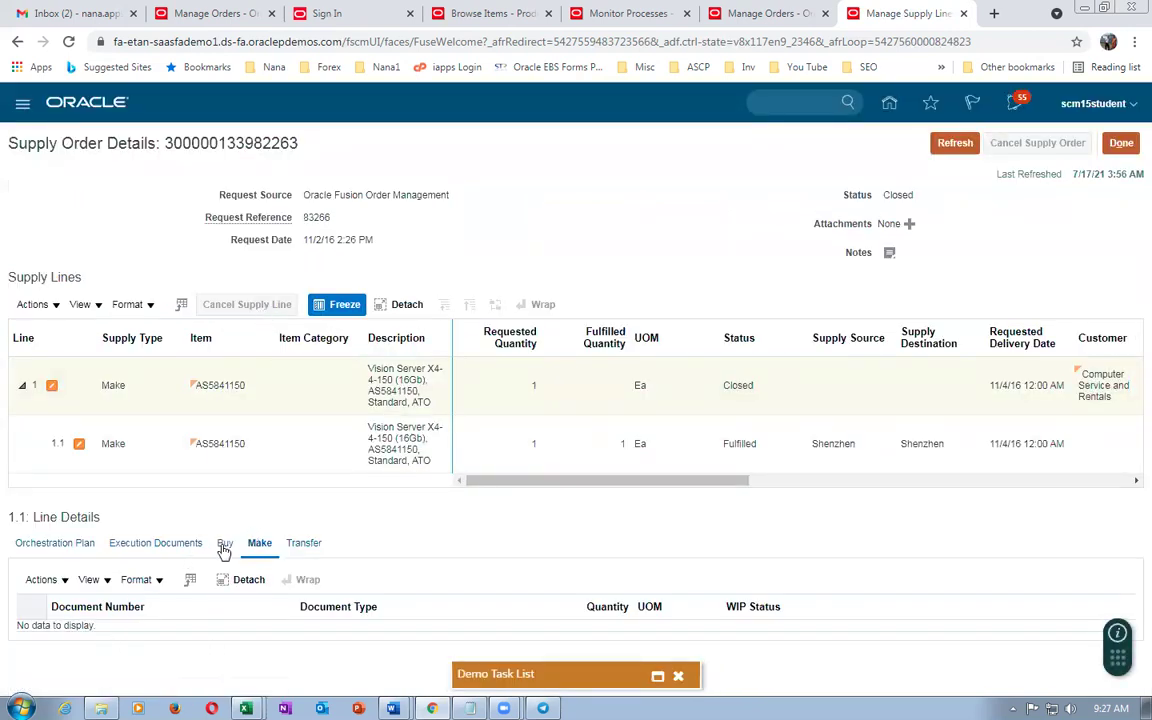
click(302, 403)
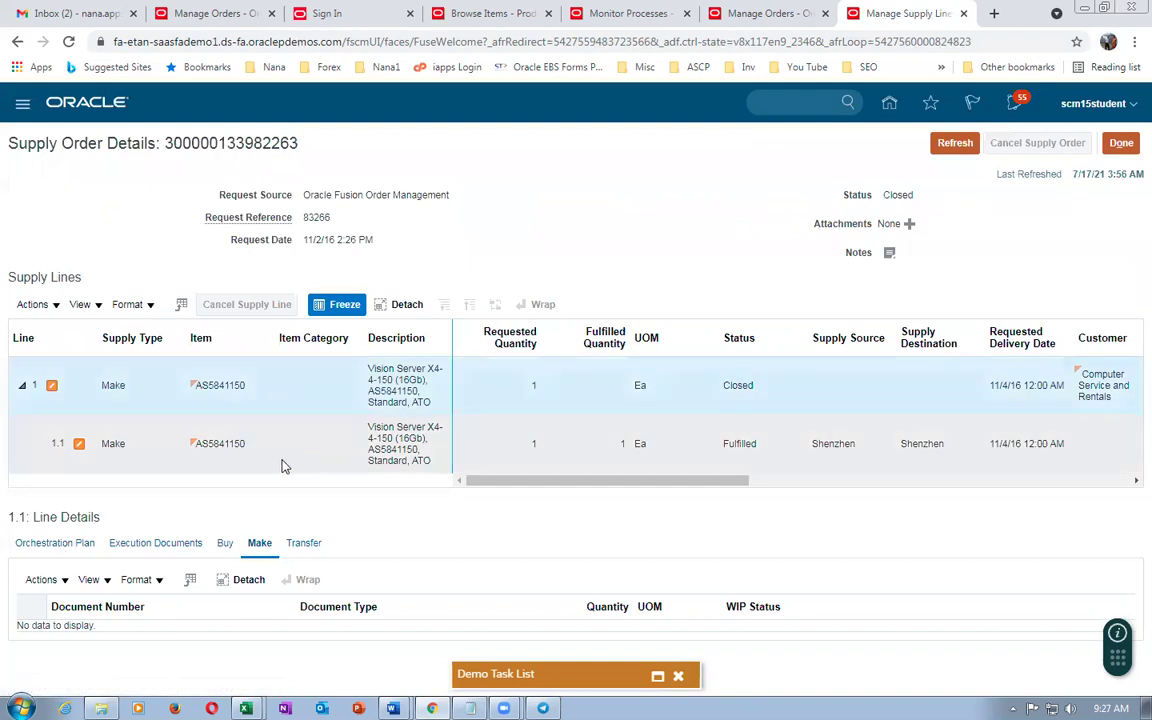
click(278, 446)
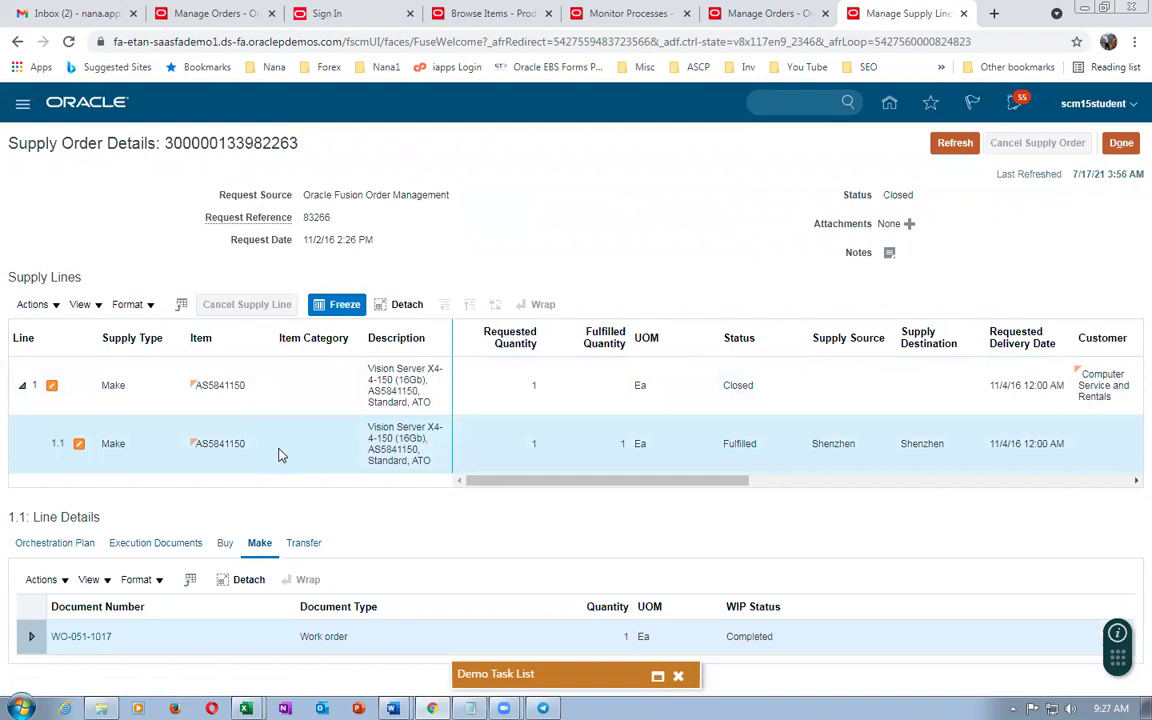
Go back to the order's orchestration process and check its orchestration plan and the fulfillment line's back-to-back supply details.
click(765, 10)
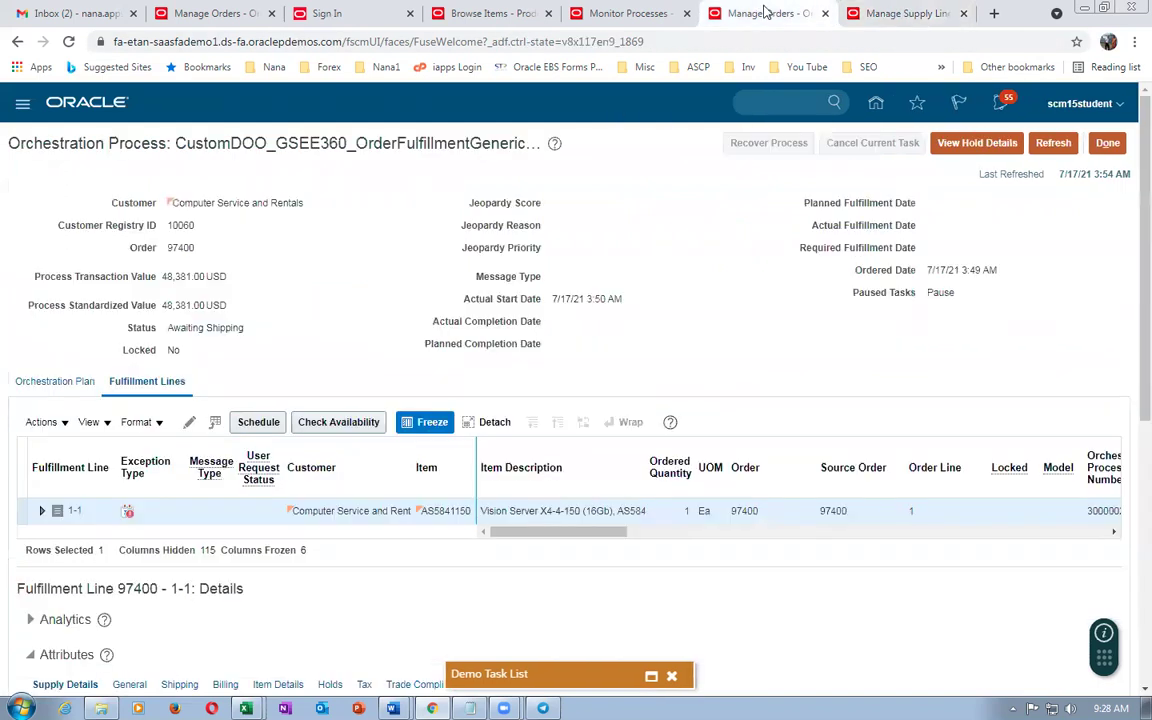
click(40, 384)
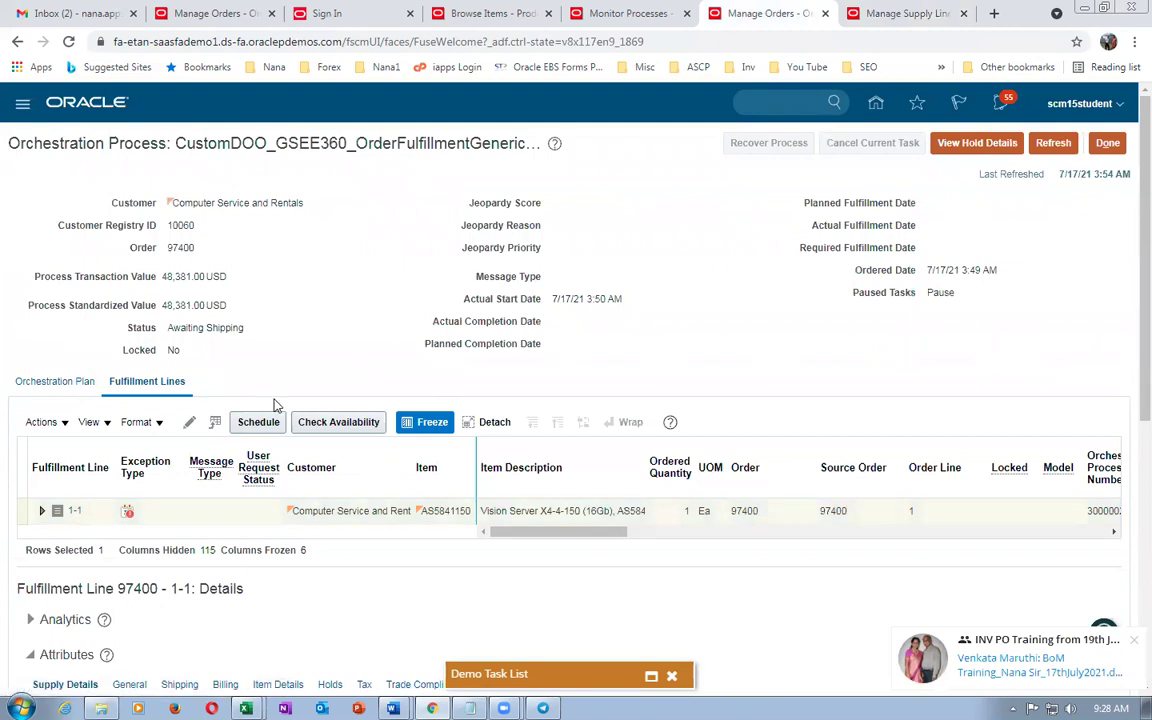
scroll(275, 406, down, 1)
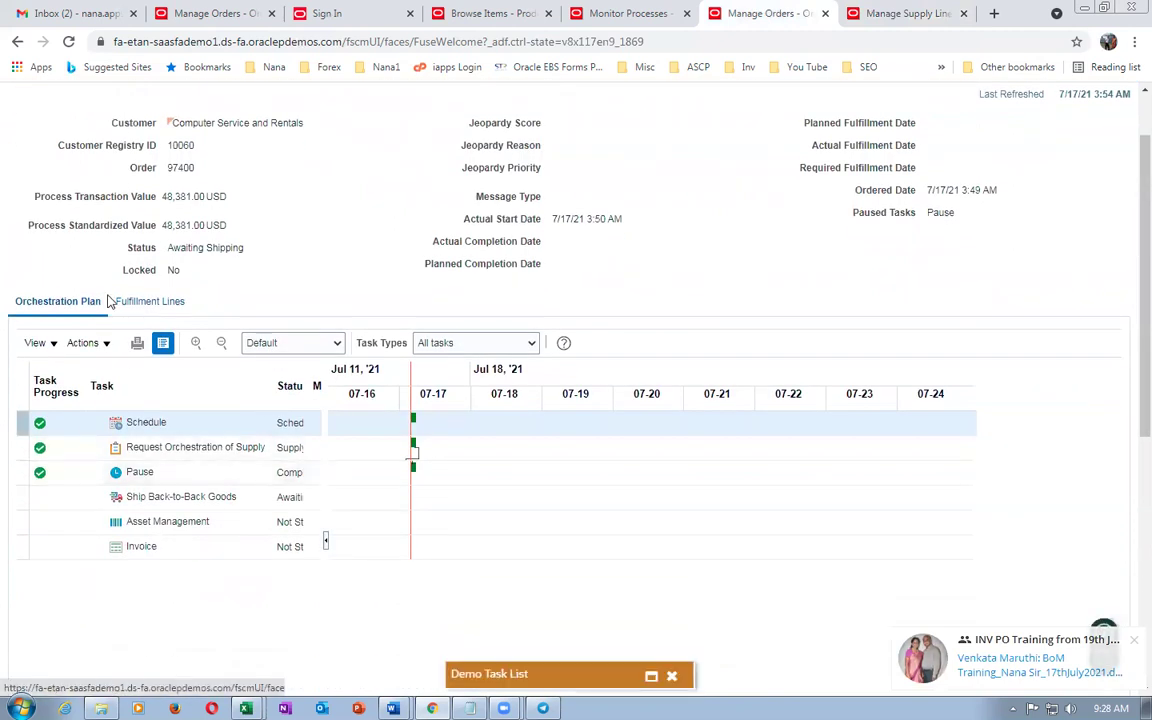
click(145, 301)
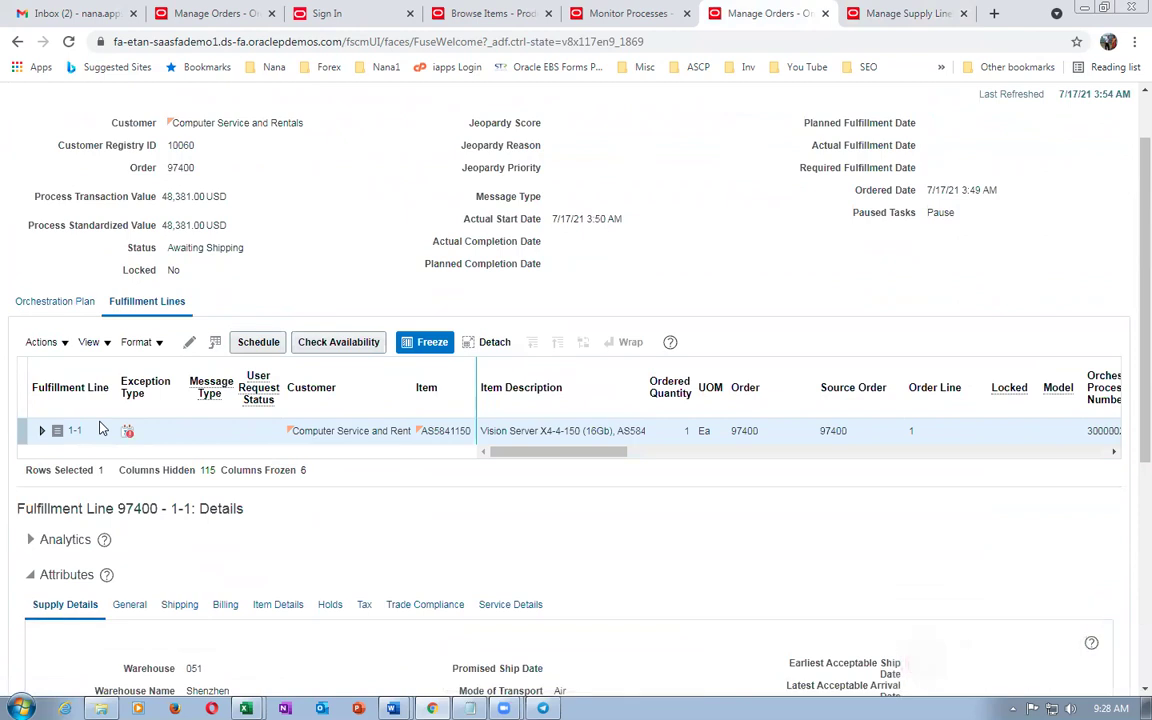
scroll(98, 442, down, 3)
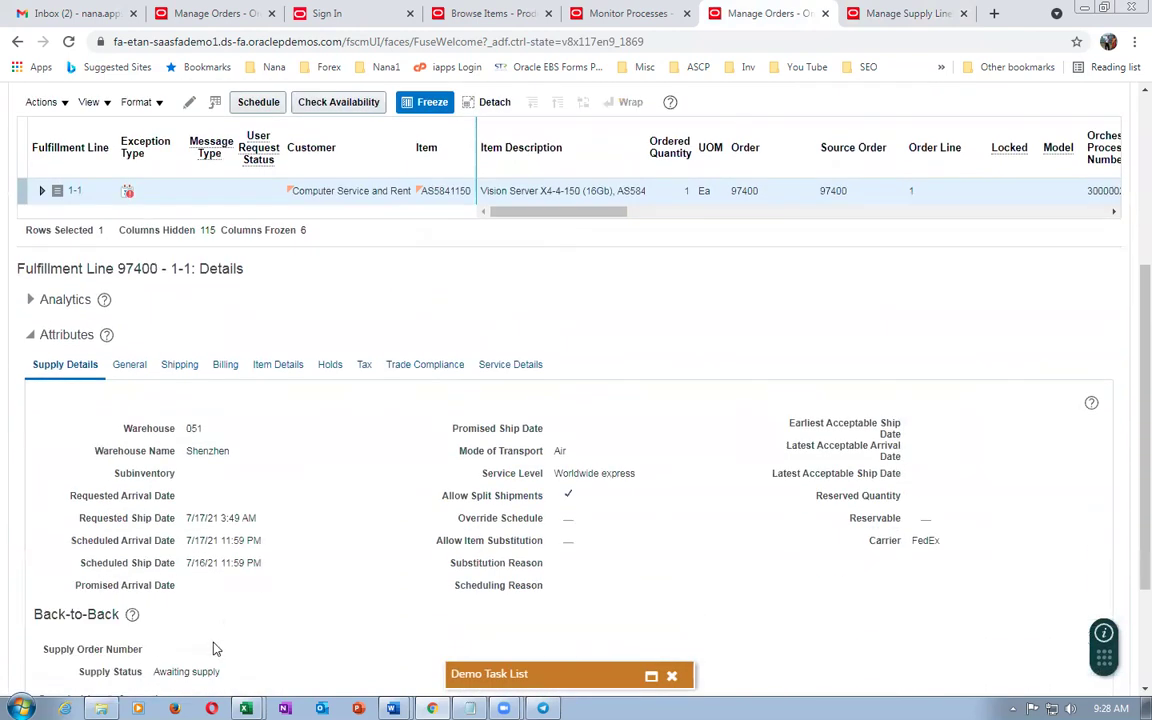
Duplicate the supply lines browser tab, load the Oracle home page there, postpone the welcome tour and open the Work Execution work area.
click(890, 14)
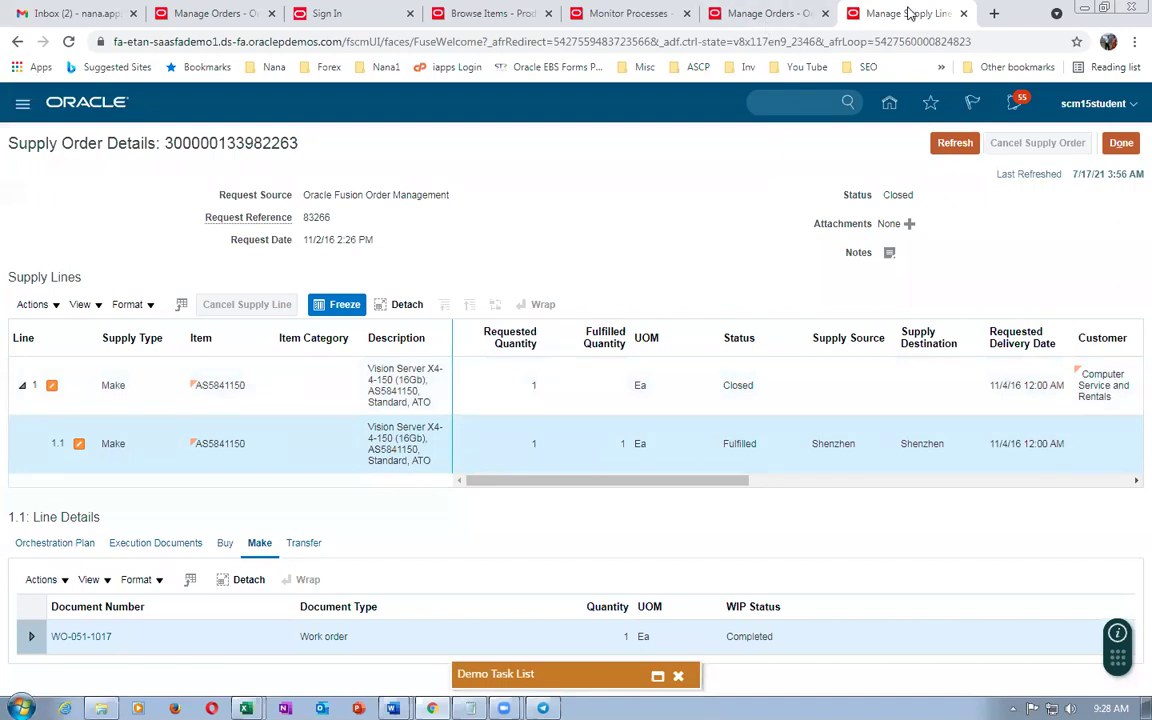
right_click(905, 13)
click(940, 121)
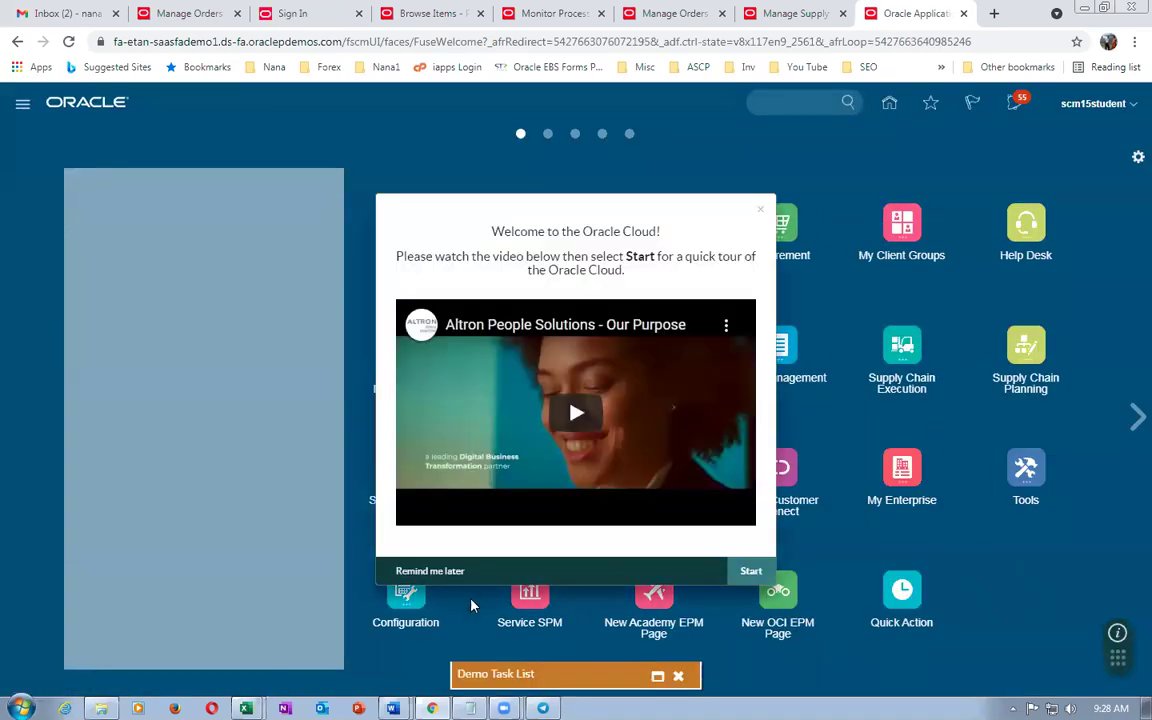
click(458, 573)
click(901, 355)
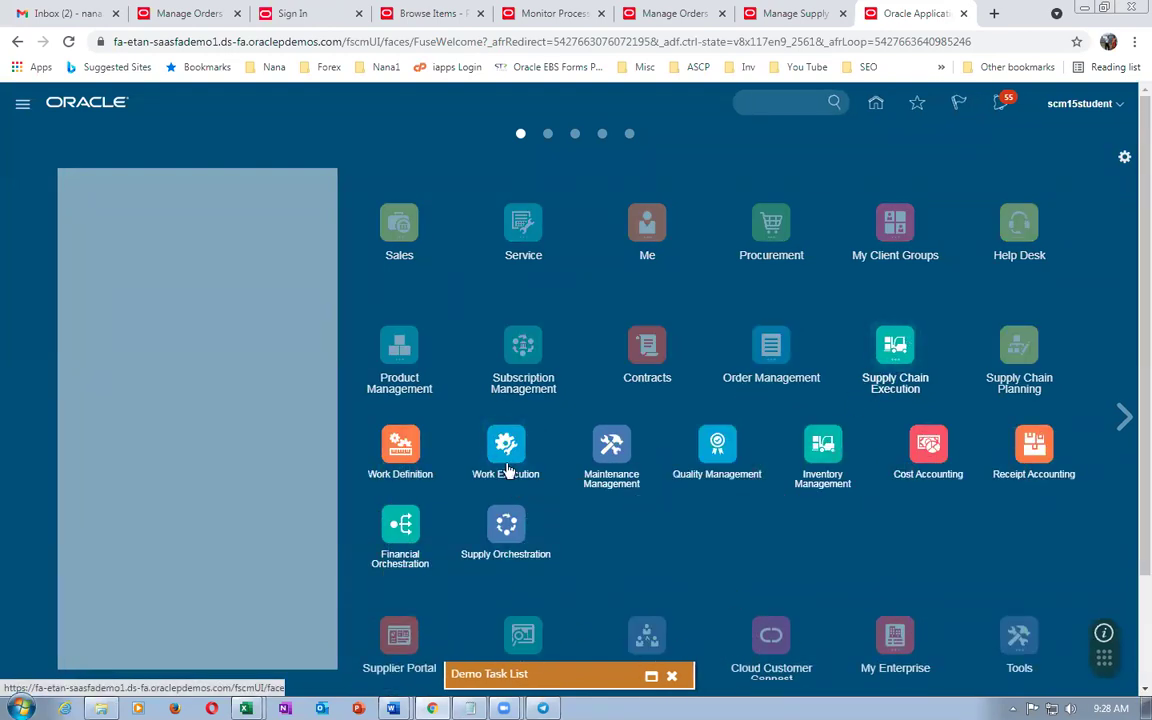
click(507, 468)
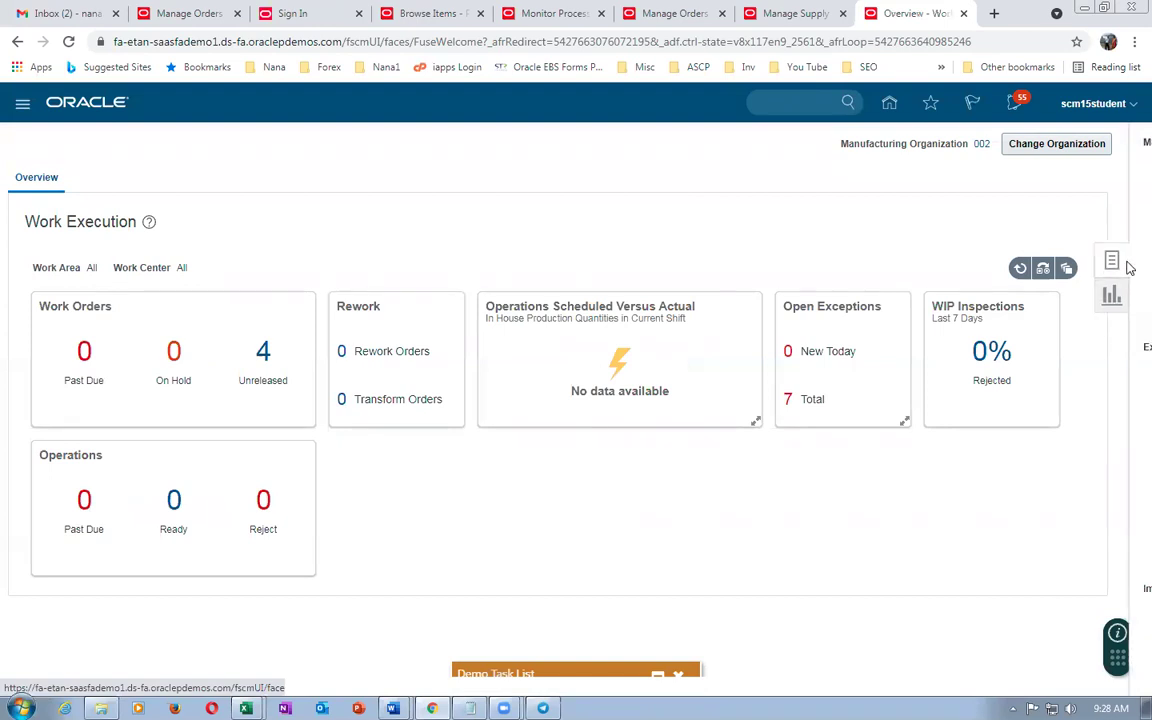
Open Review Dispatch List and search for the work order number given in the Make details of supply line 1.1.
click(1133, 262)
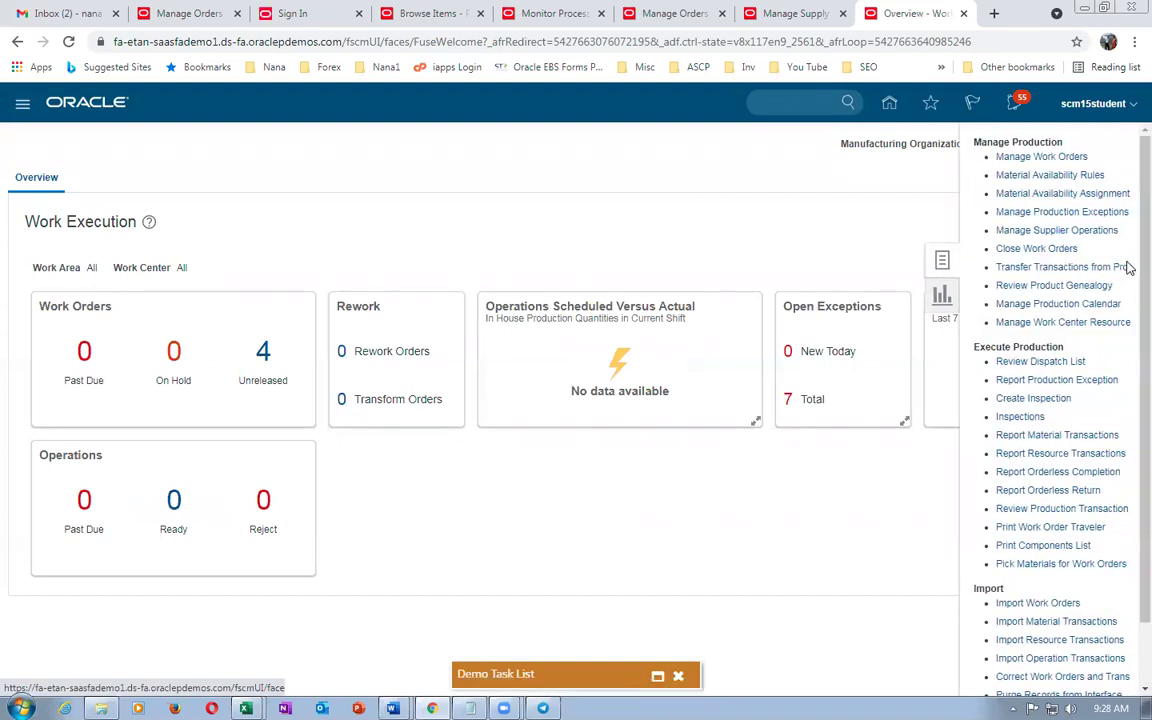
click(1039, 363)
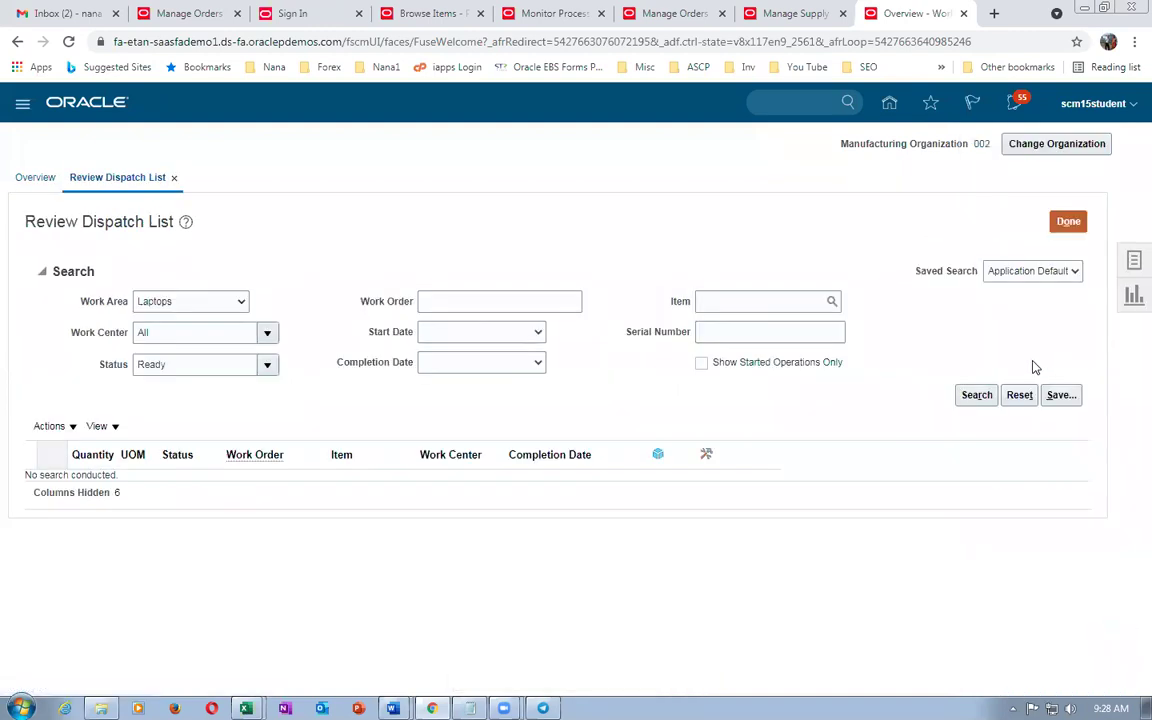
click(460, 301)
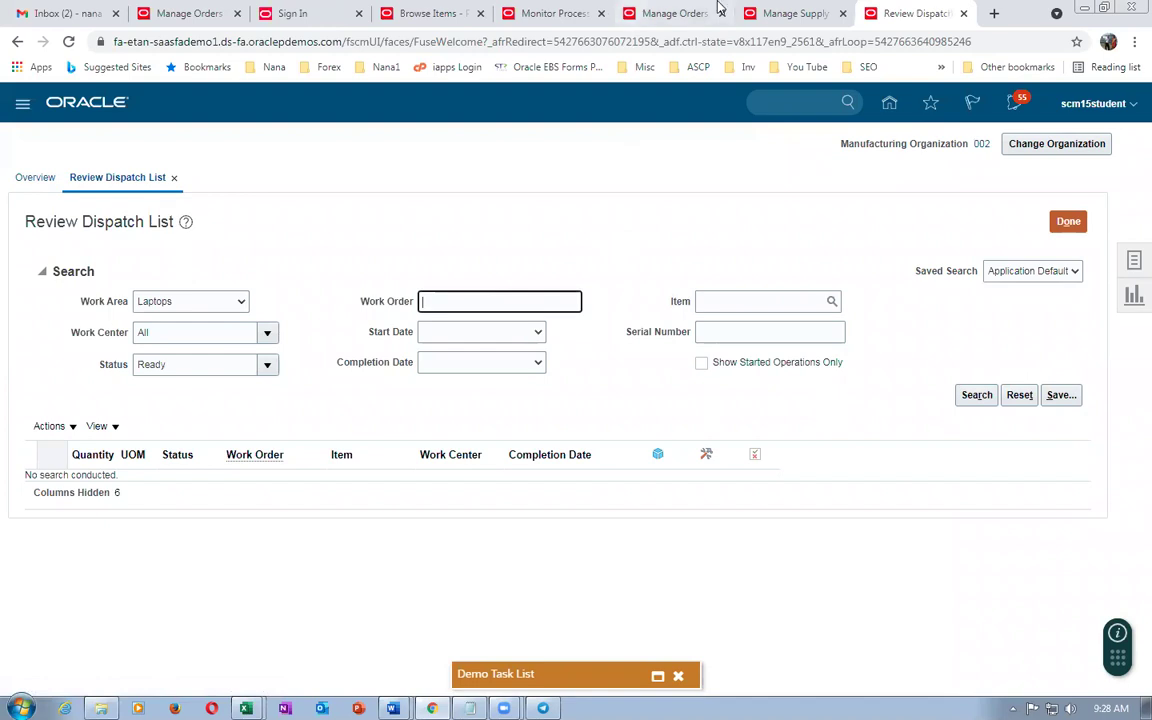
click(650, 12)
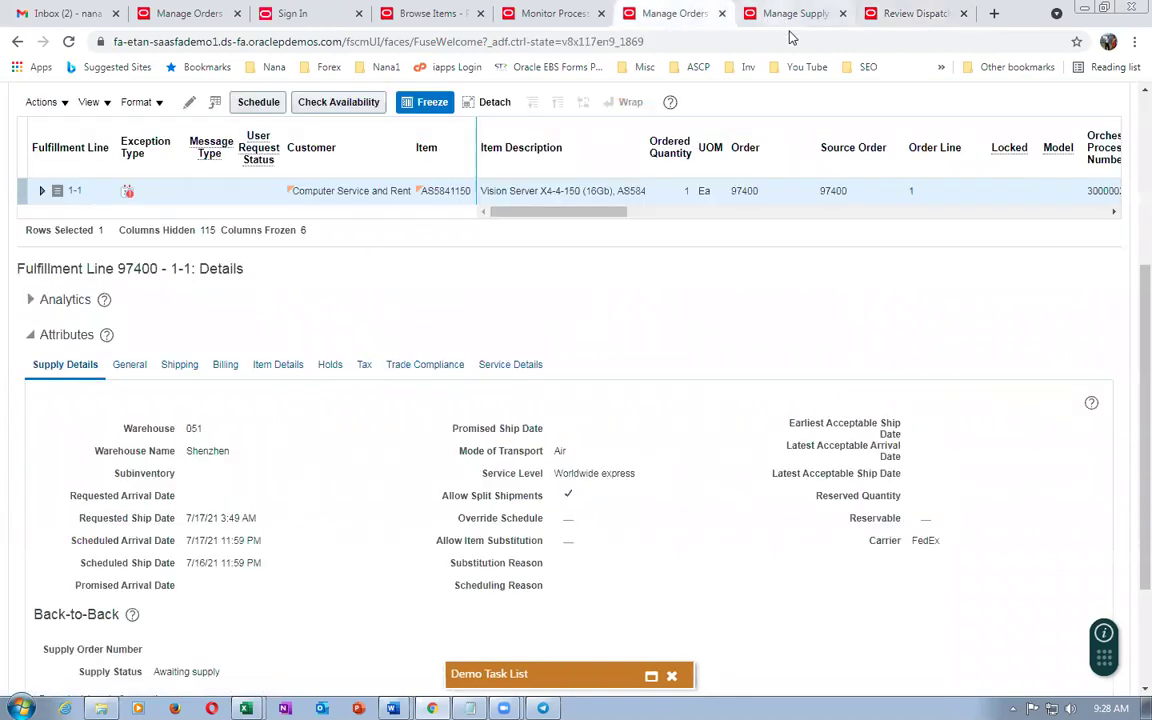
click(785, 14)
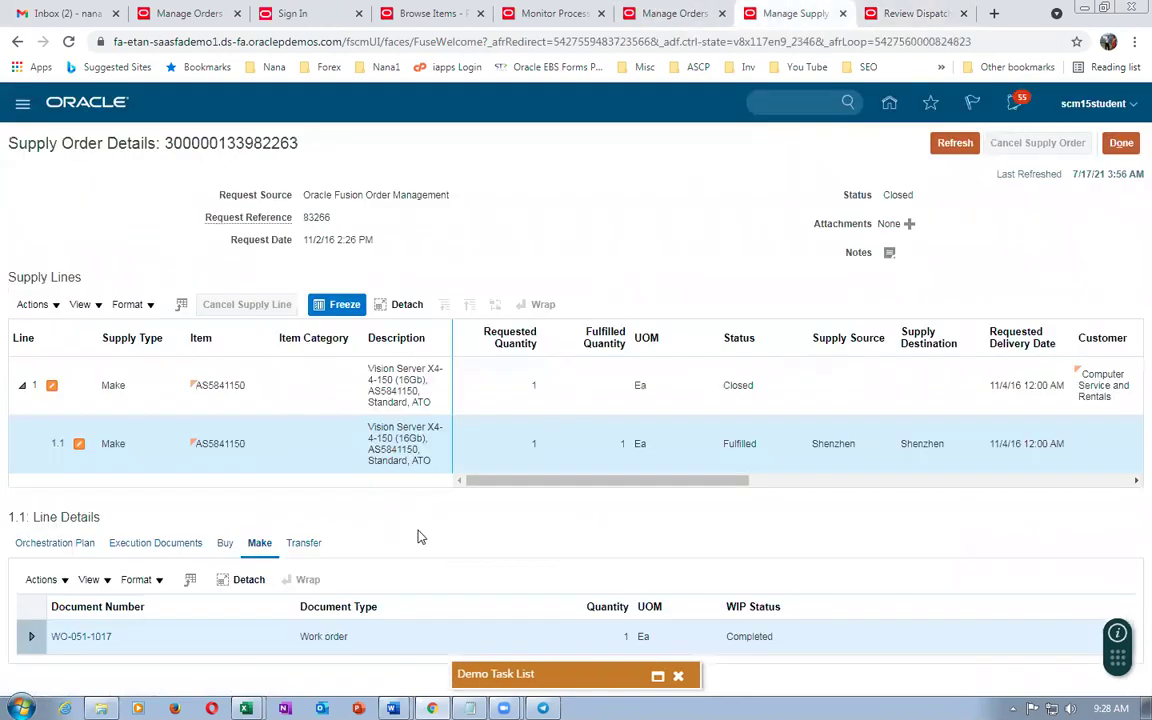
click(918, 14)
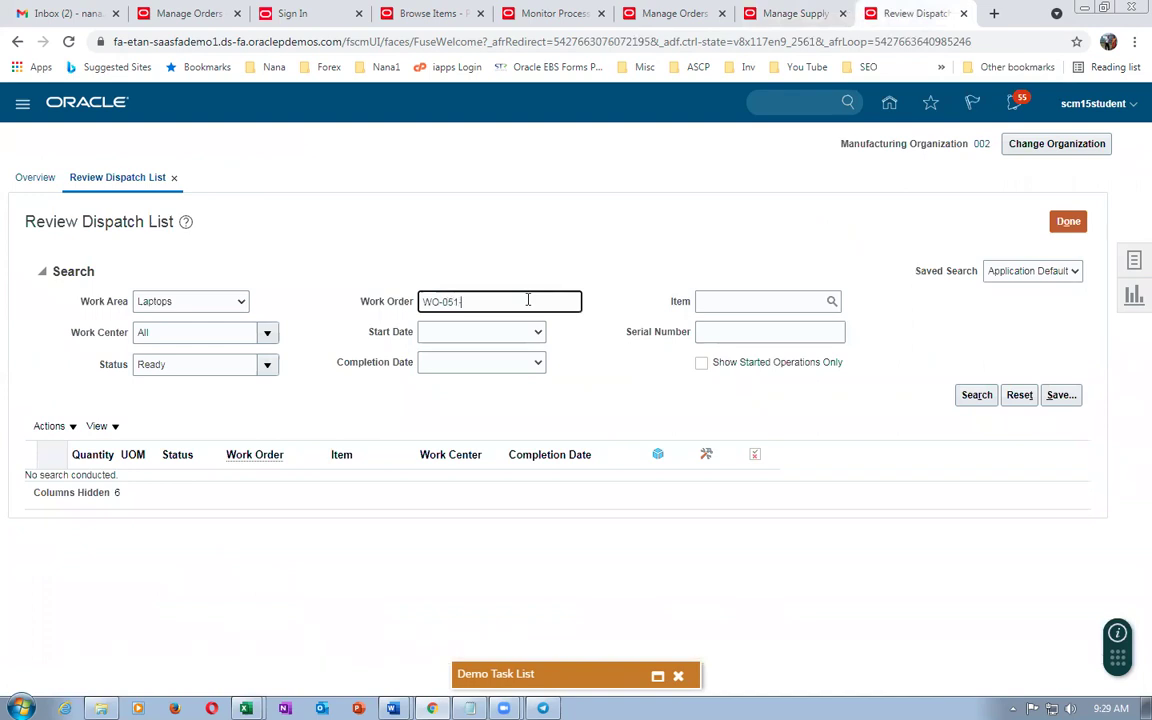
click(528, 301)
text(WO-051-1017)
key(Tab)
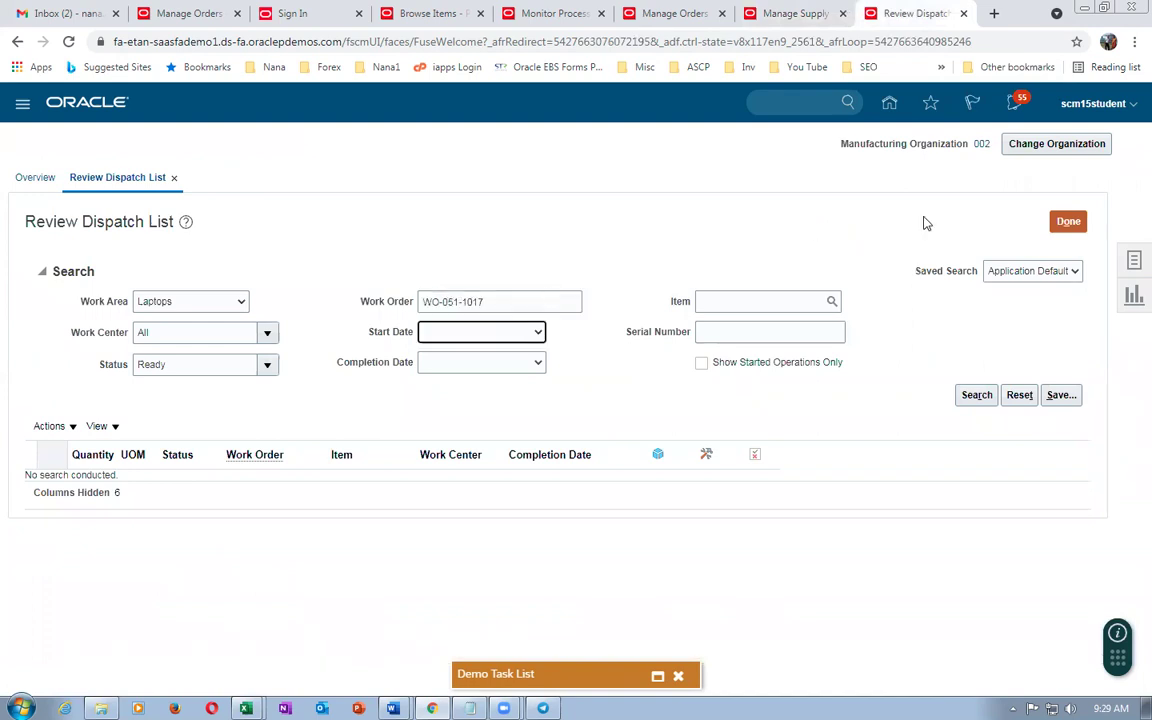
click(970, 396)
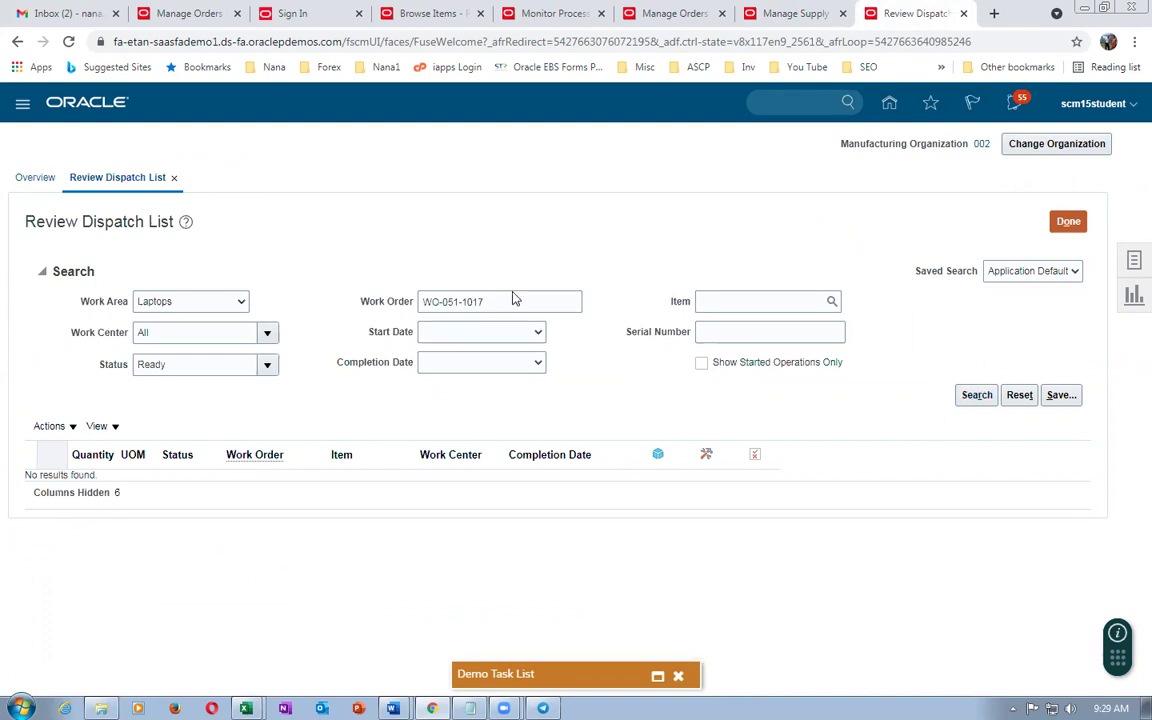
Widen the dispatch list search criteria to work area All and status All, and copy the work order number.
click(150, 301)
click(140, 318)
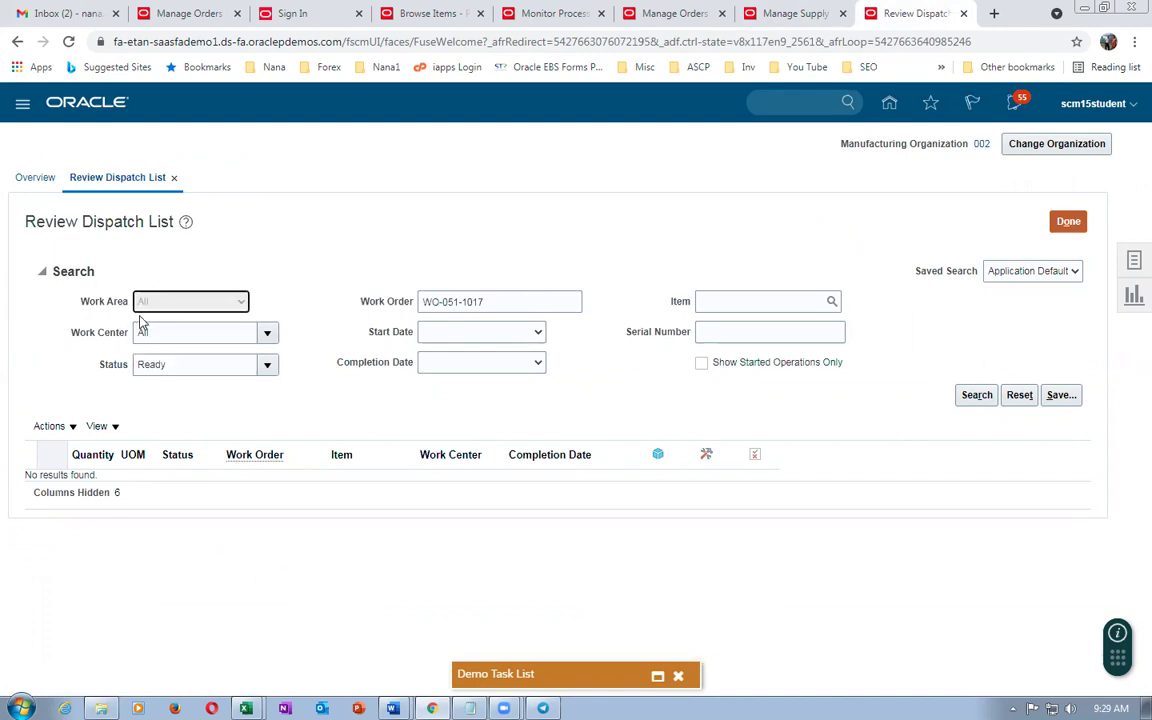
click(978, 398)
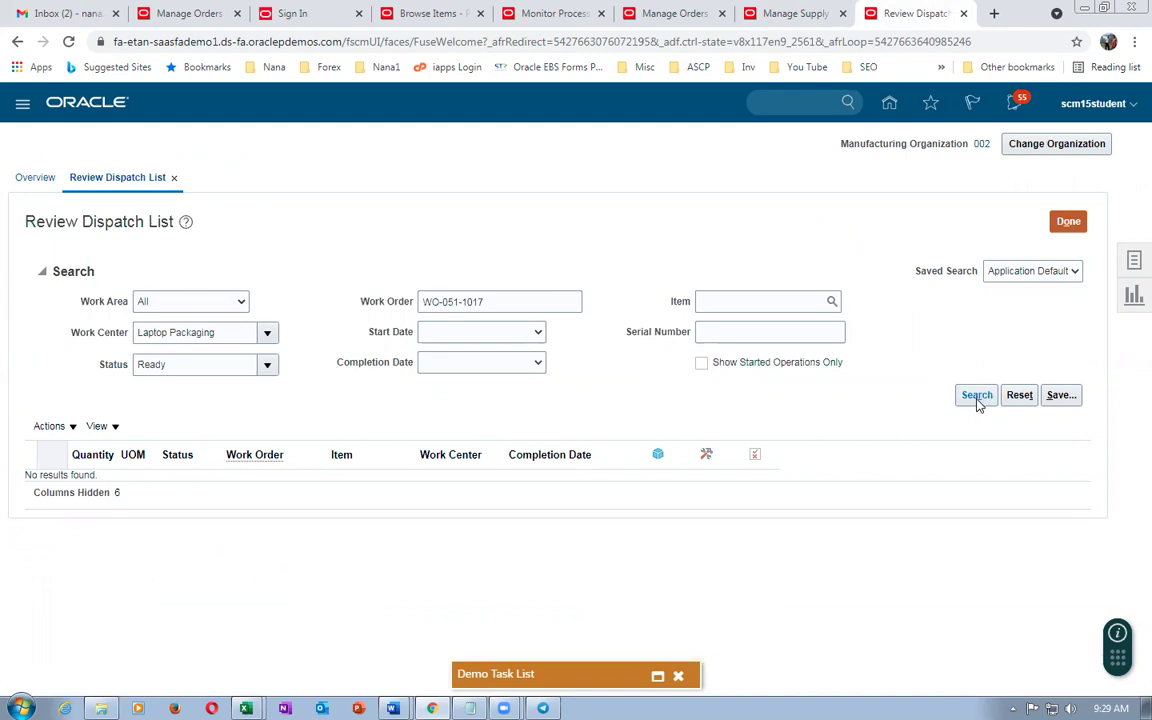
click(492, 302)
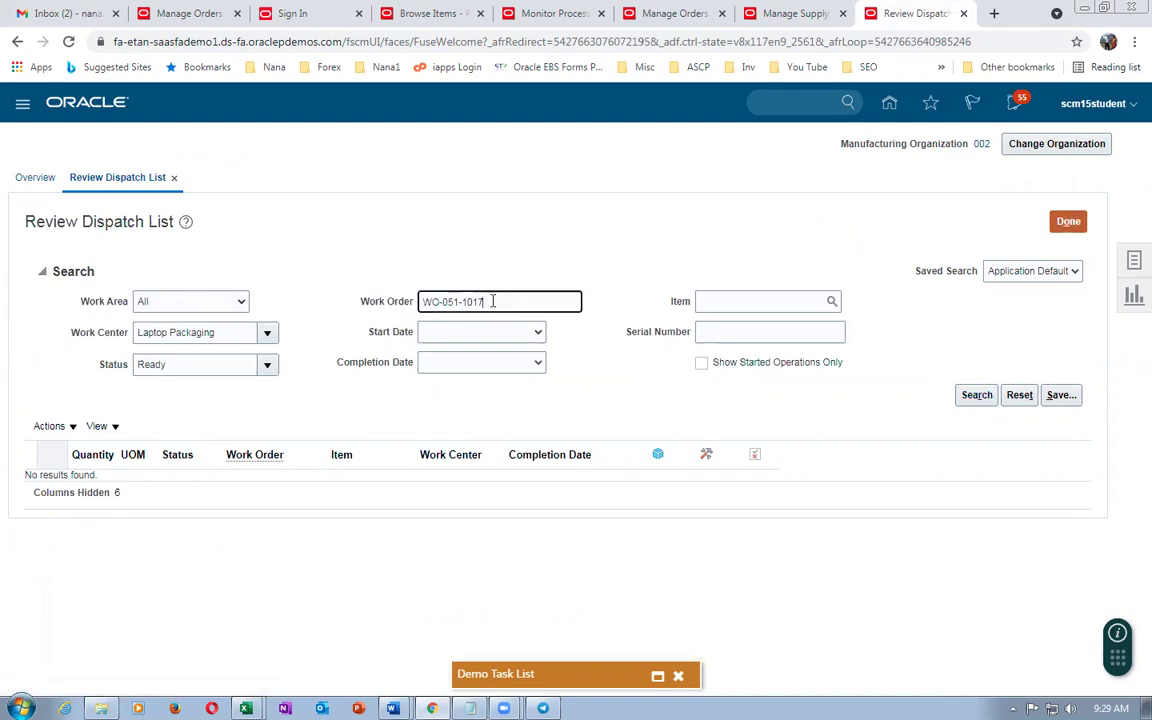
drag(492, 302, 344, 301)
key(ctrl+c)
click(949, 224)
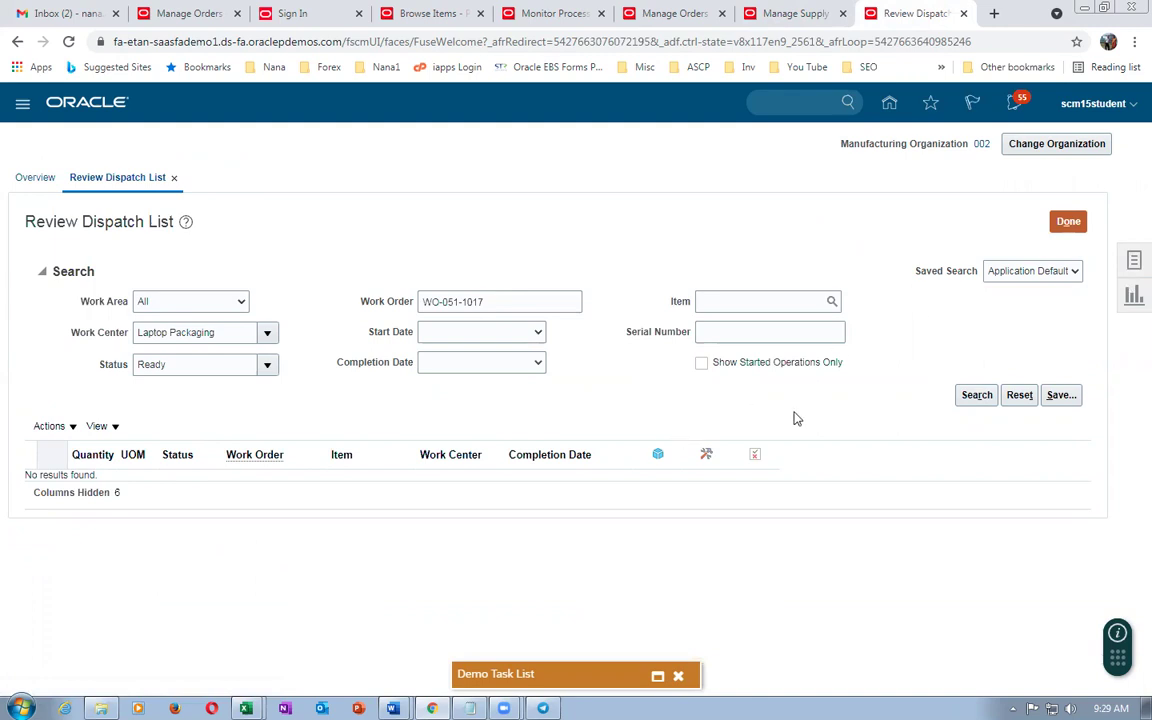
click(214, 366)
click(174, 392)
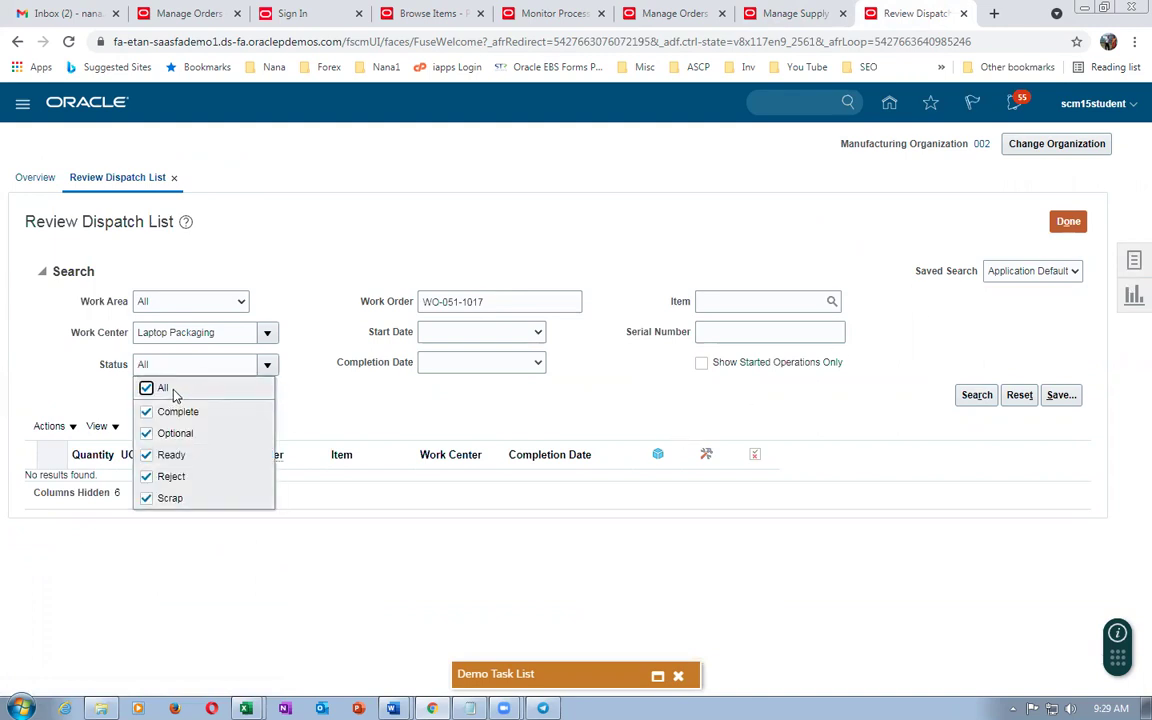
click(303, 417)
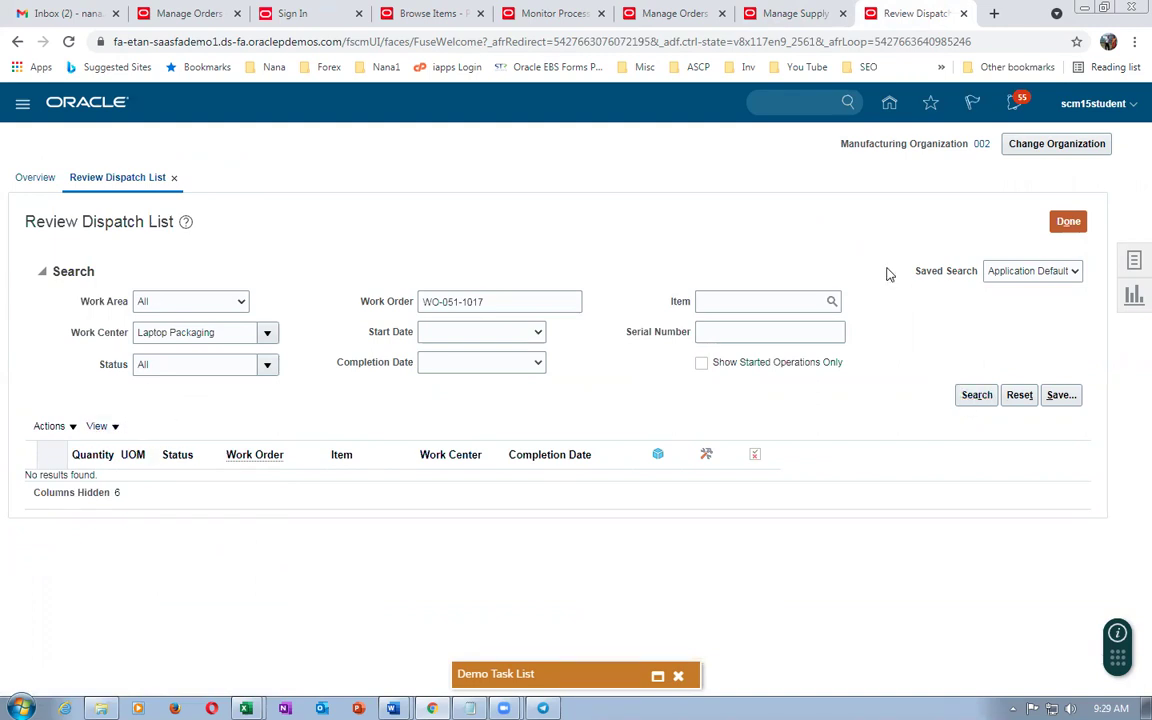
Close the dispatch list, open Manage Work Orders and search for the copied work order number.
click(1069, 221)
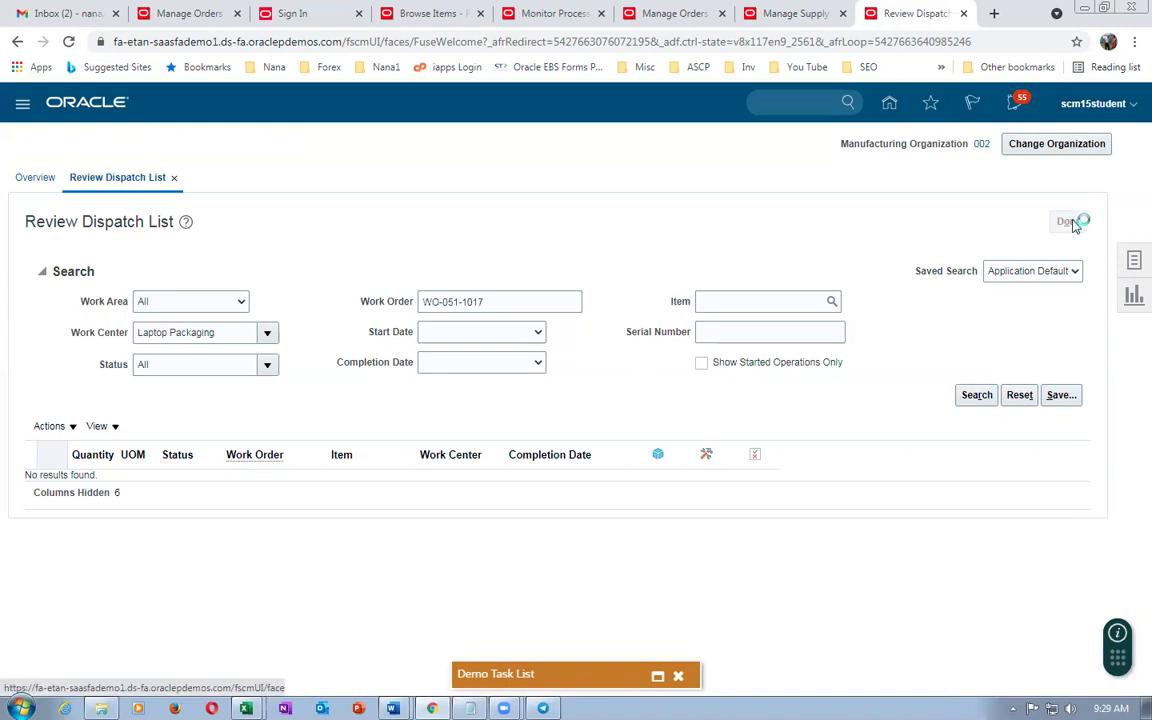
click(1131, 262)
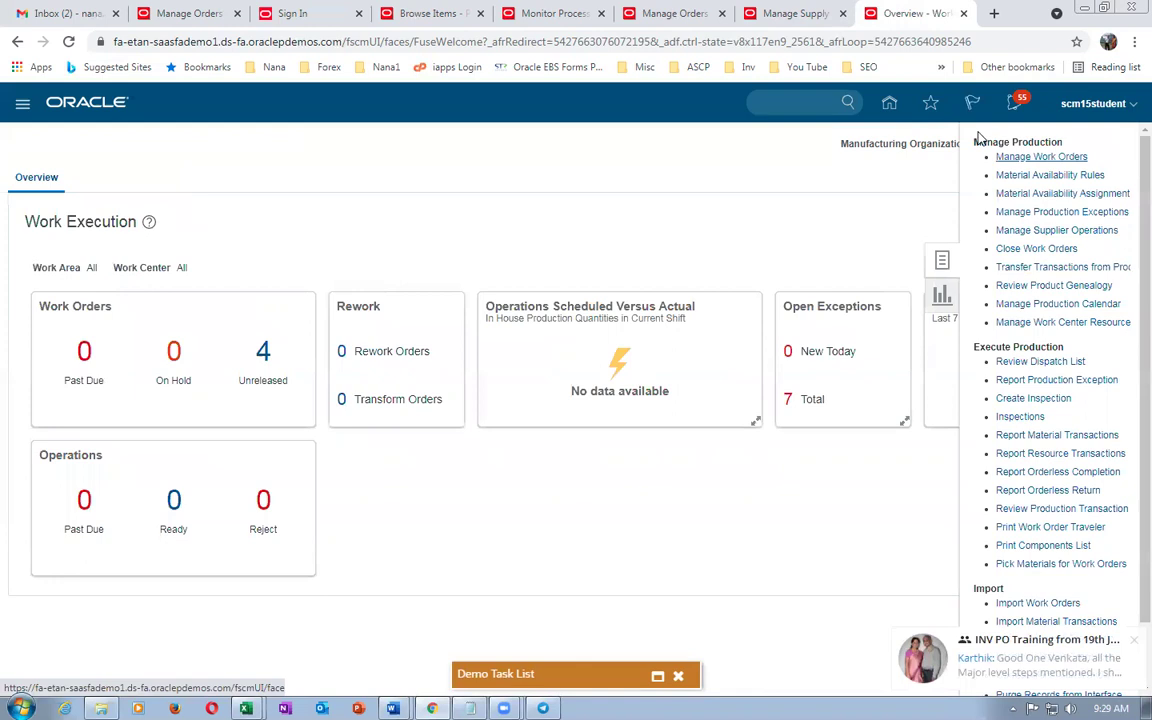
click(1010, 157)
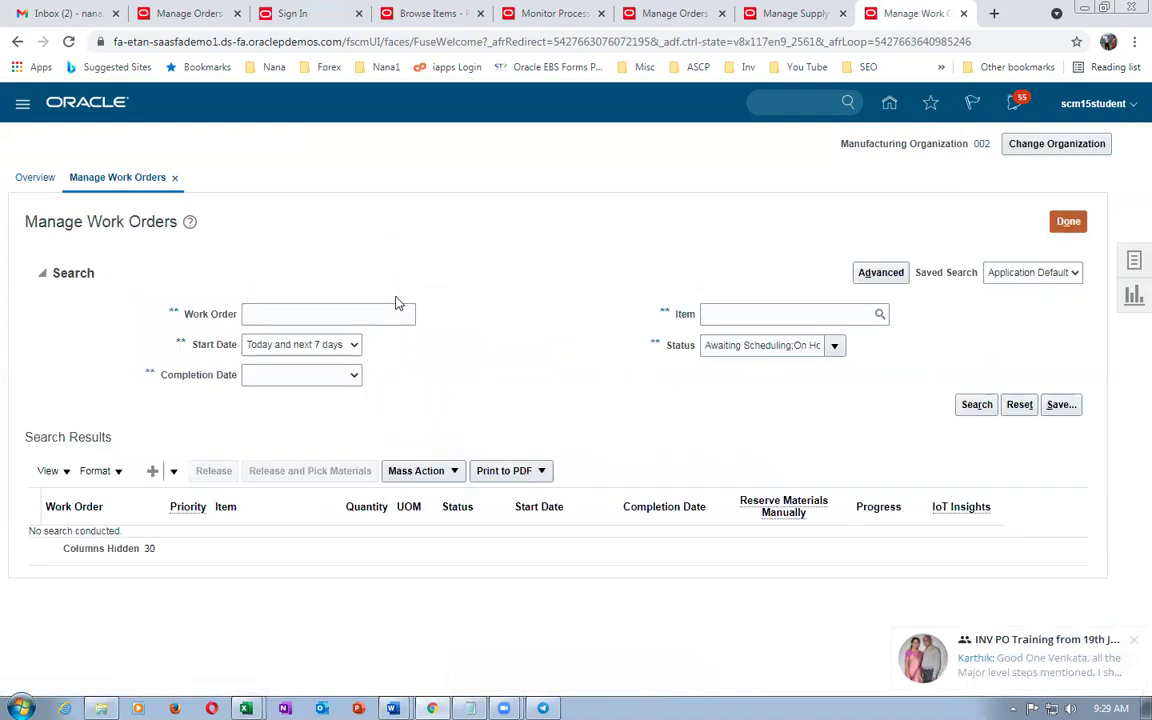
click(337, 318)
key(ctrl+v)
key(Tab)
click(977, 405)
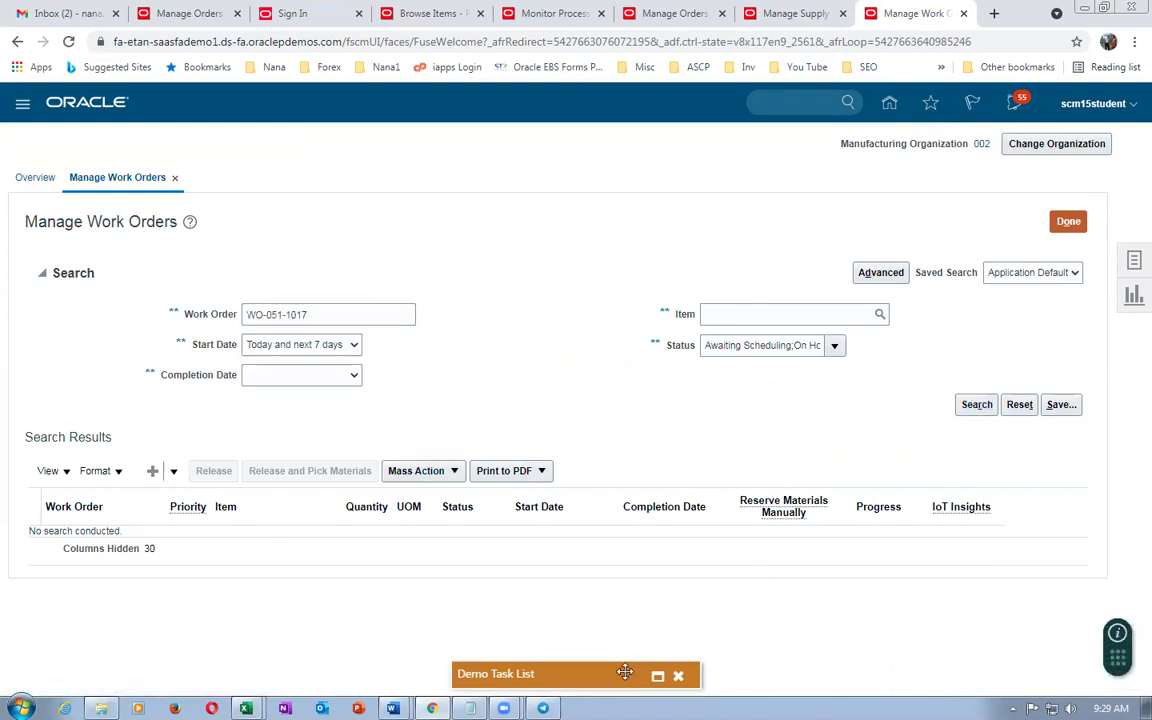
click(978, 406)
Repeat the work order search with the start date filter cleared, and close Manage Work Orders.
click(300, 345)
click(313, 363)
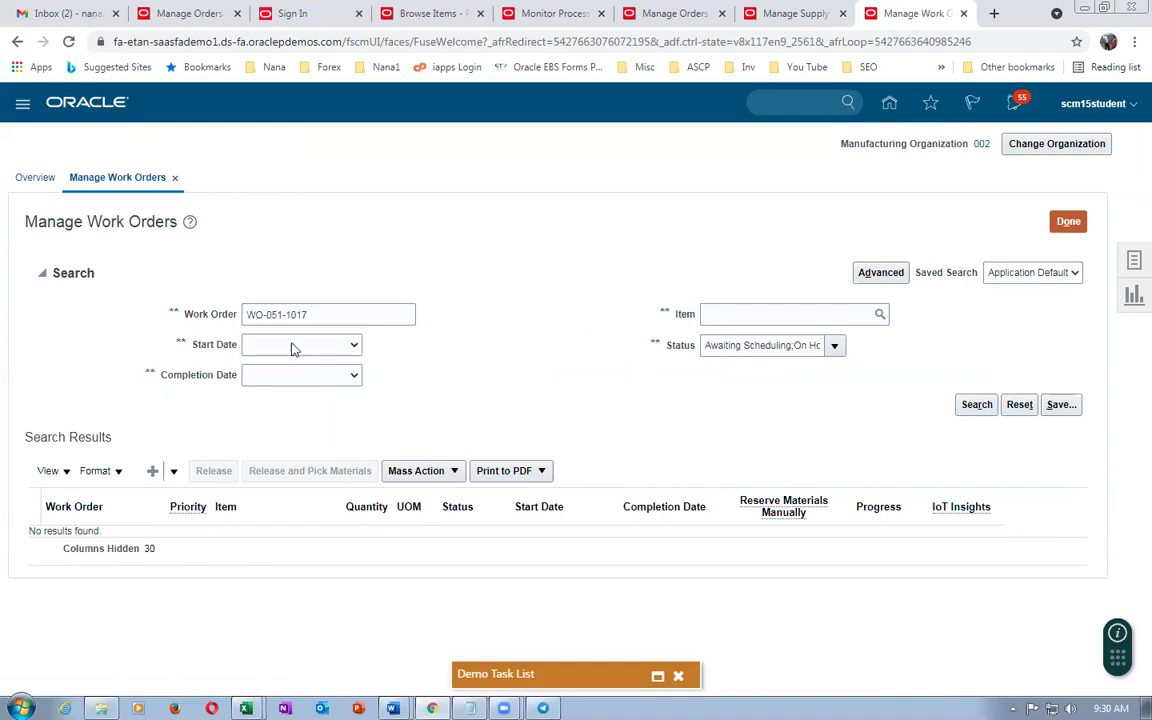
click(966, 406)
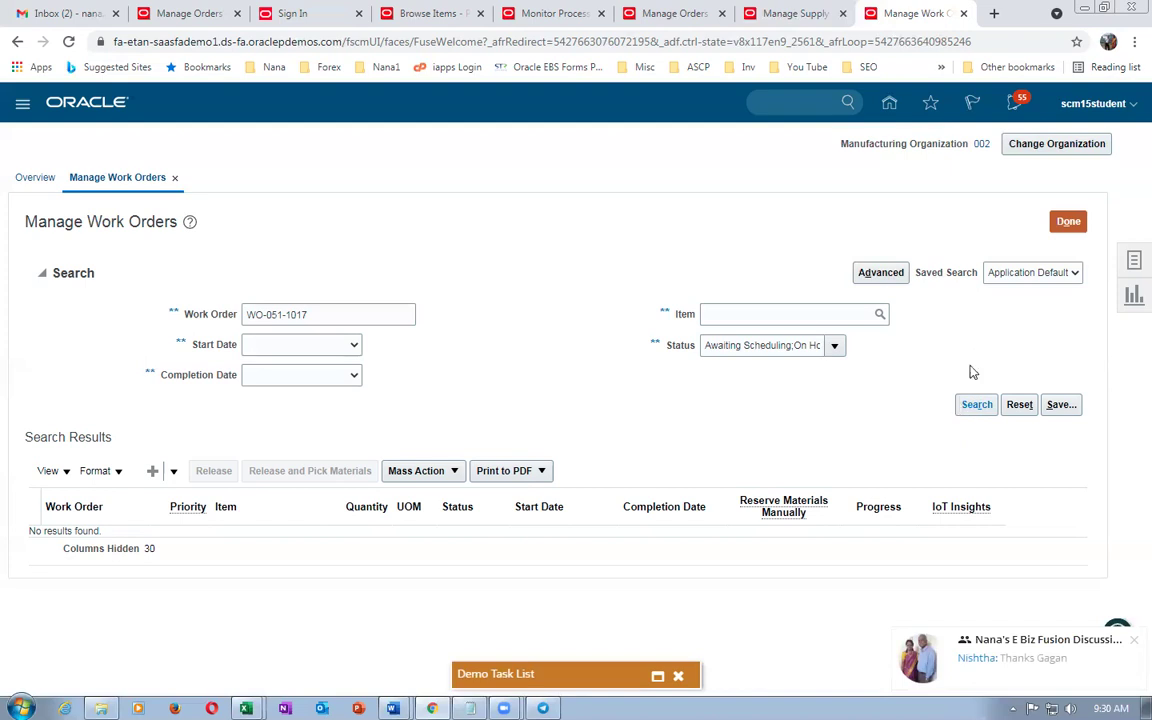
click(1068, 222)
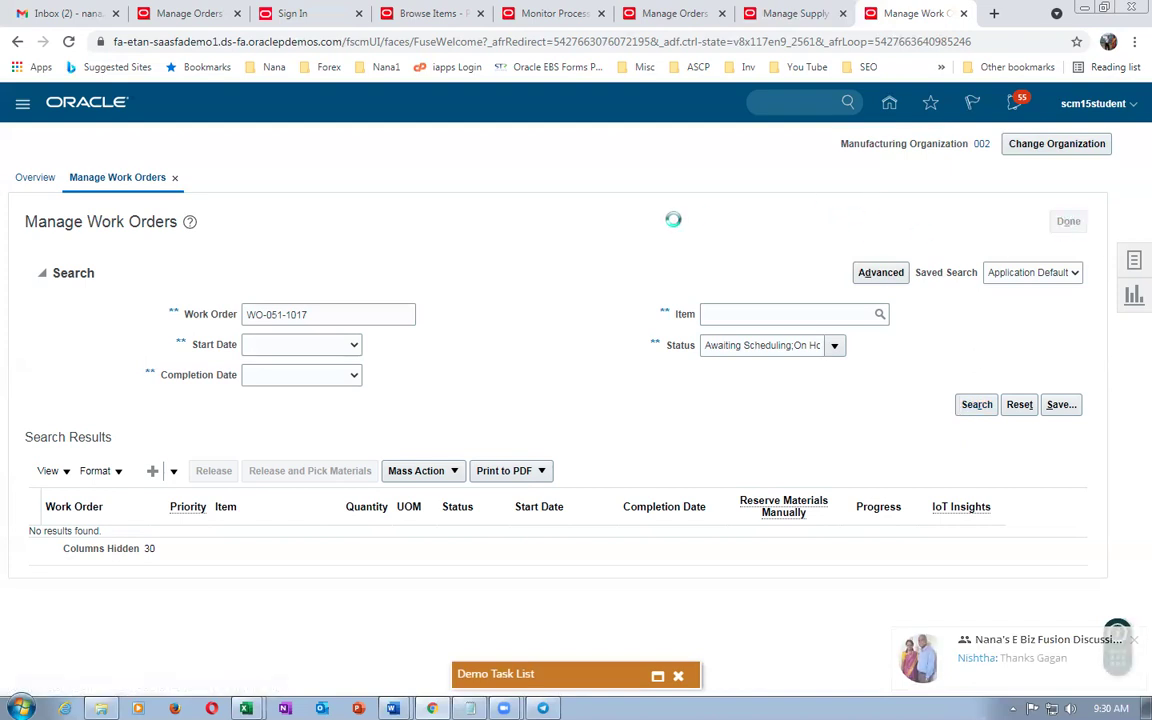
Duplicate the browser tab, load the Oracle home page there, postpone the welcome tour and open the Security Console.
right_click(896, 15)
click(912, 128)
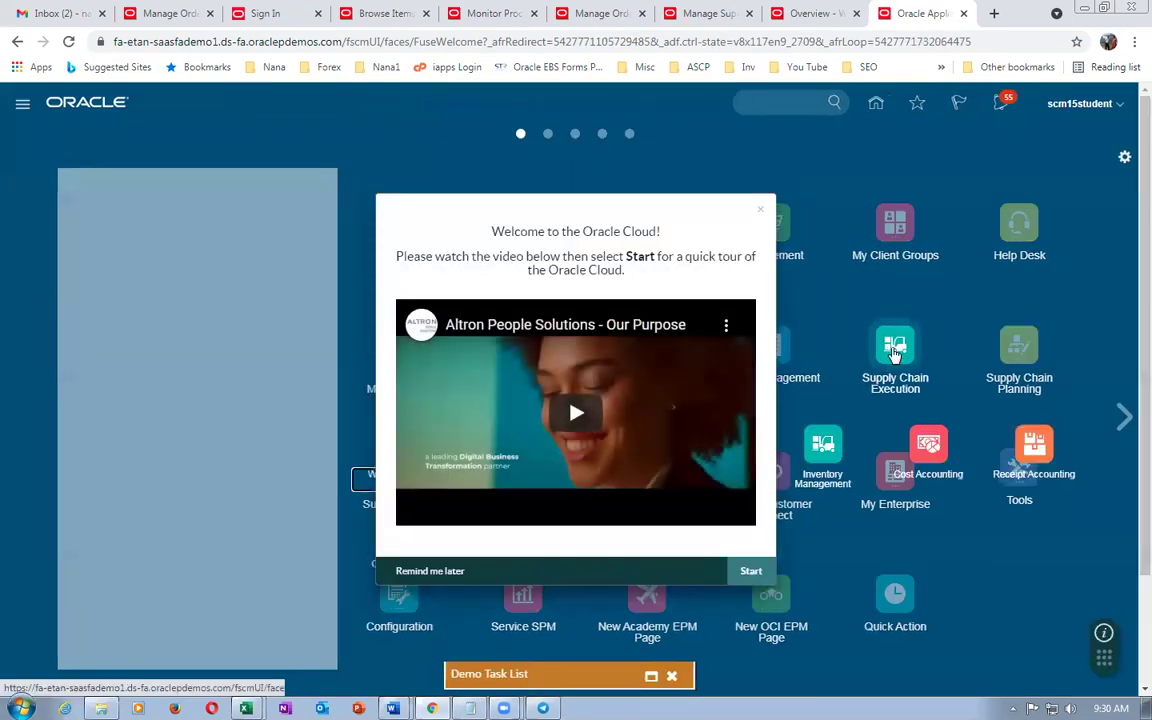
click(430, 572)
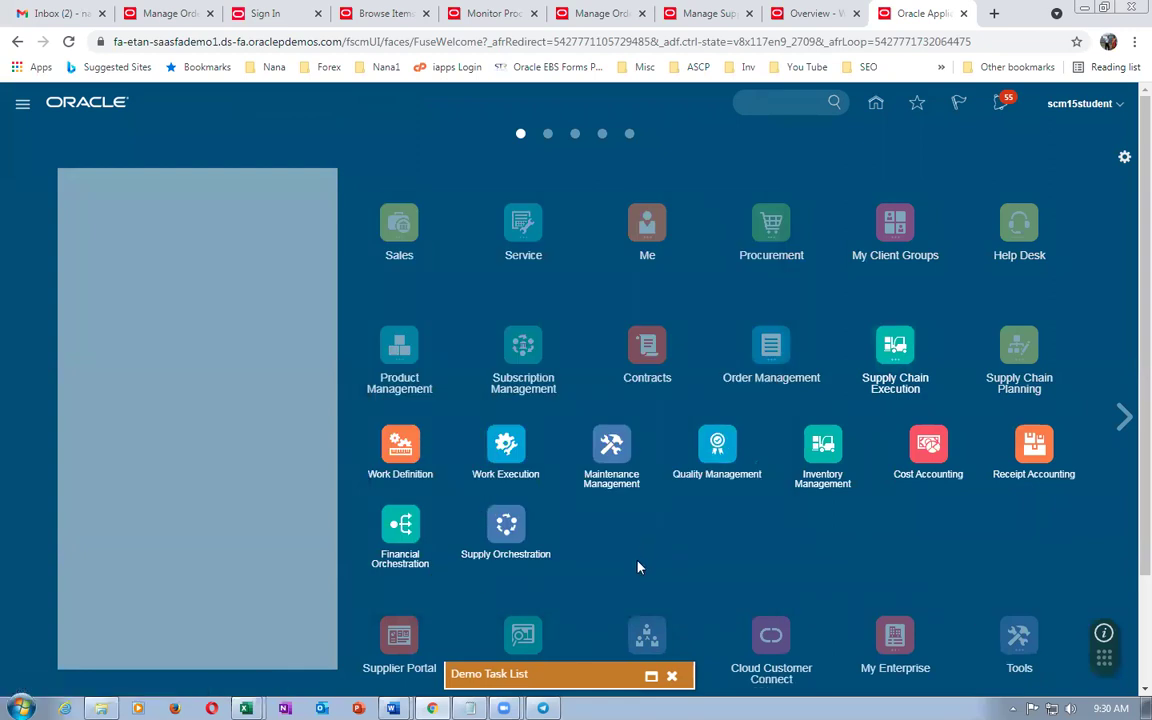
scroll(967, 525, down, 2)
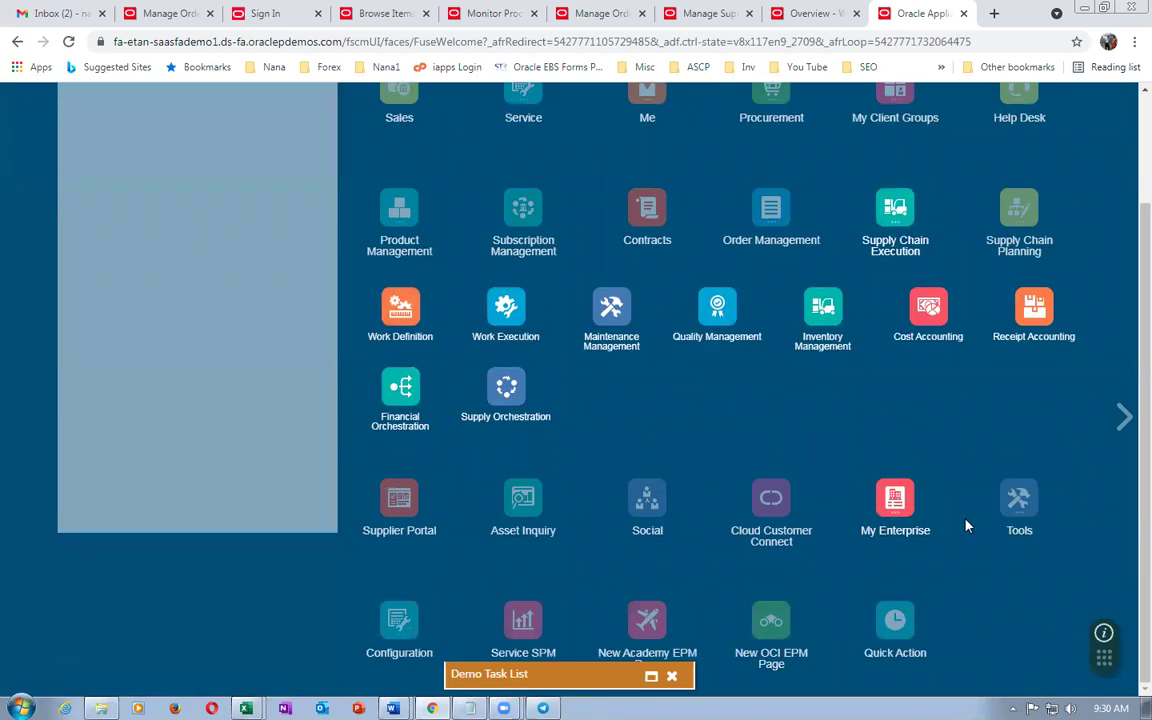
click(1016, 506)
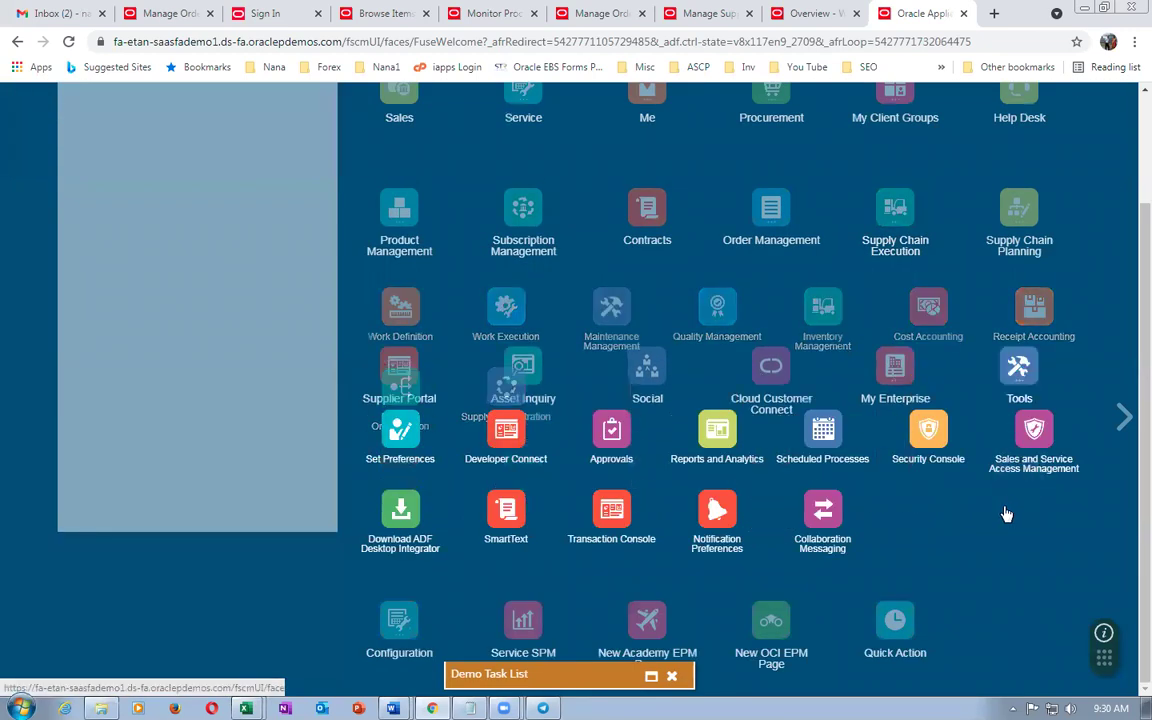
click(930, 459)
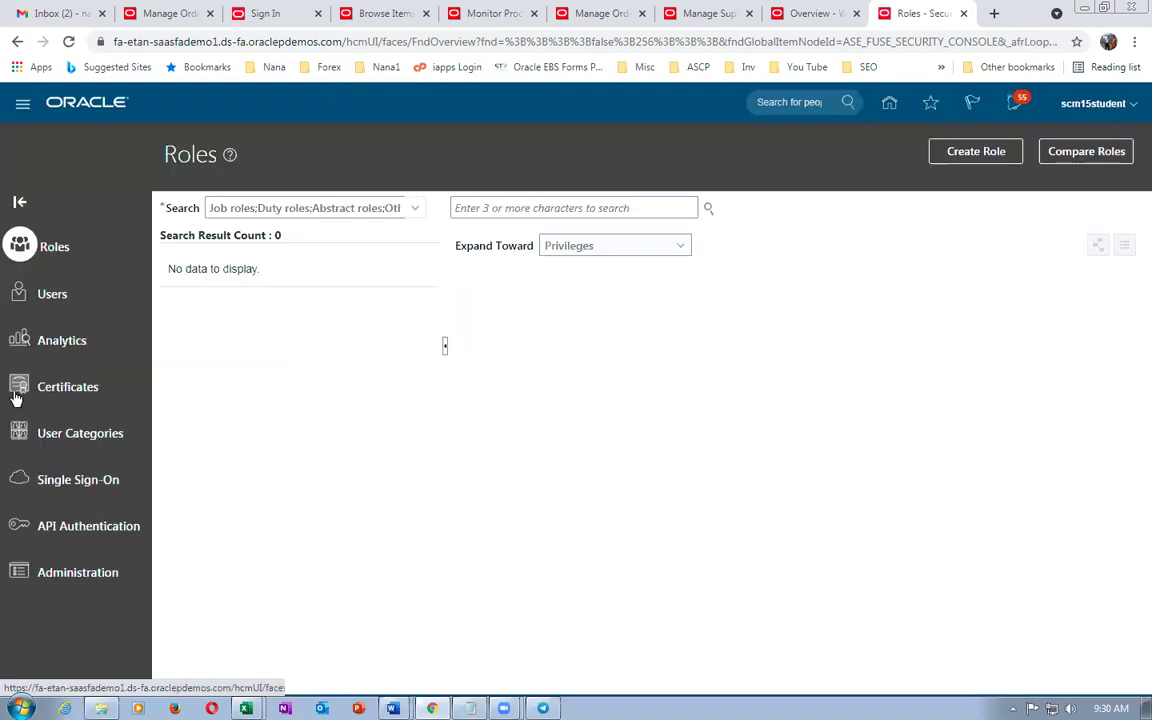
Find the scm15 user account under Users and open it for editing with the dialog for adding role membership.
click(46, 296)
click(485, 207)
text(scm15)
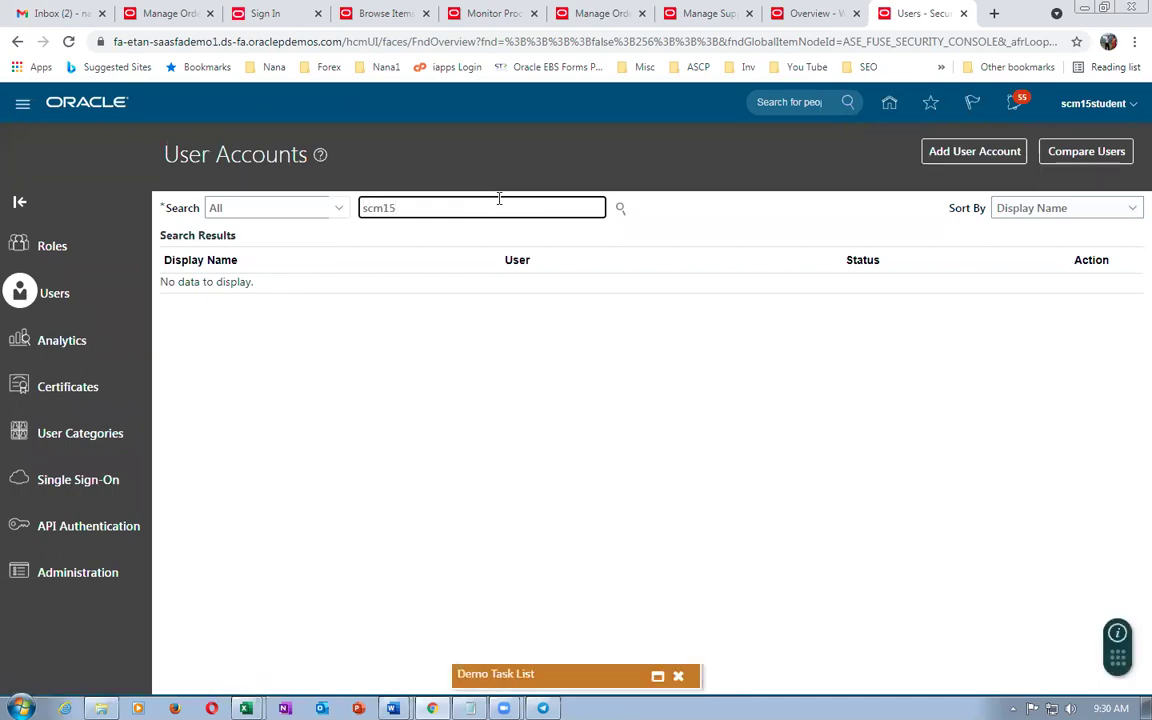
key(Return)
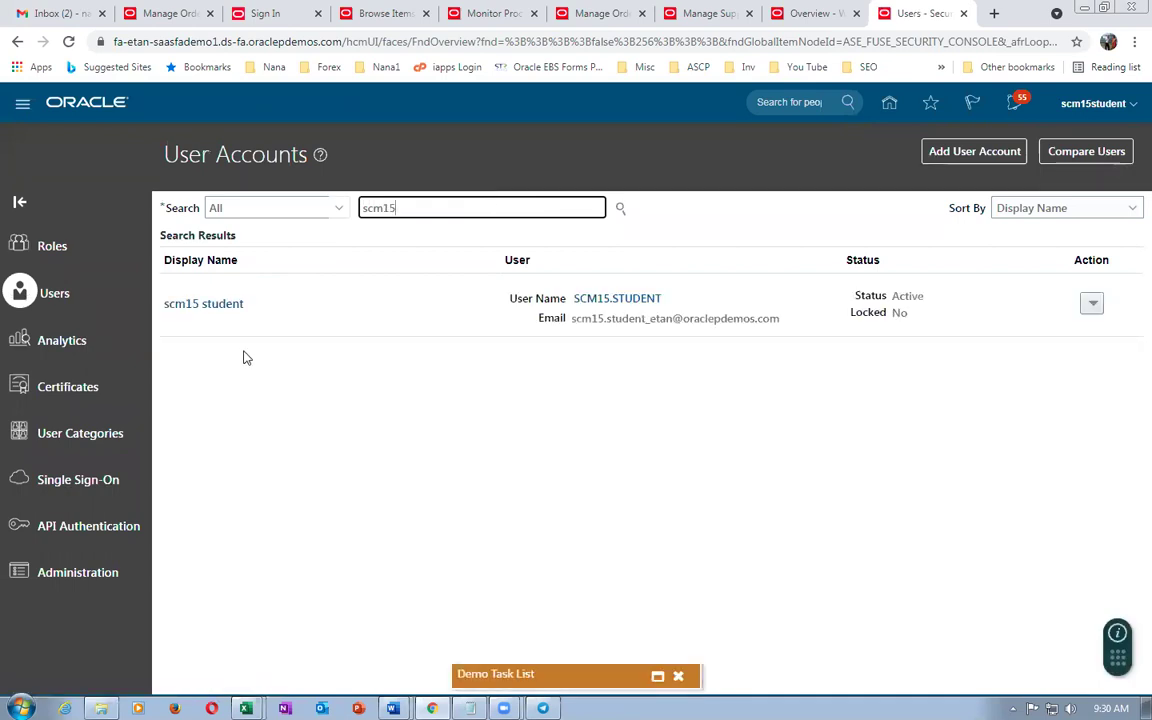
click(203, 303)
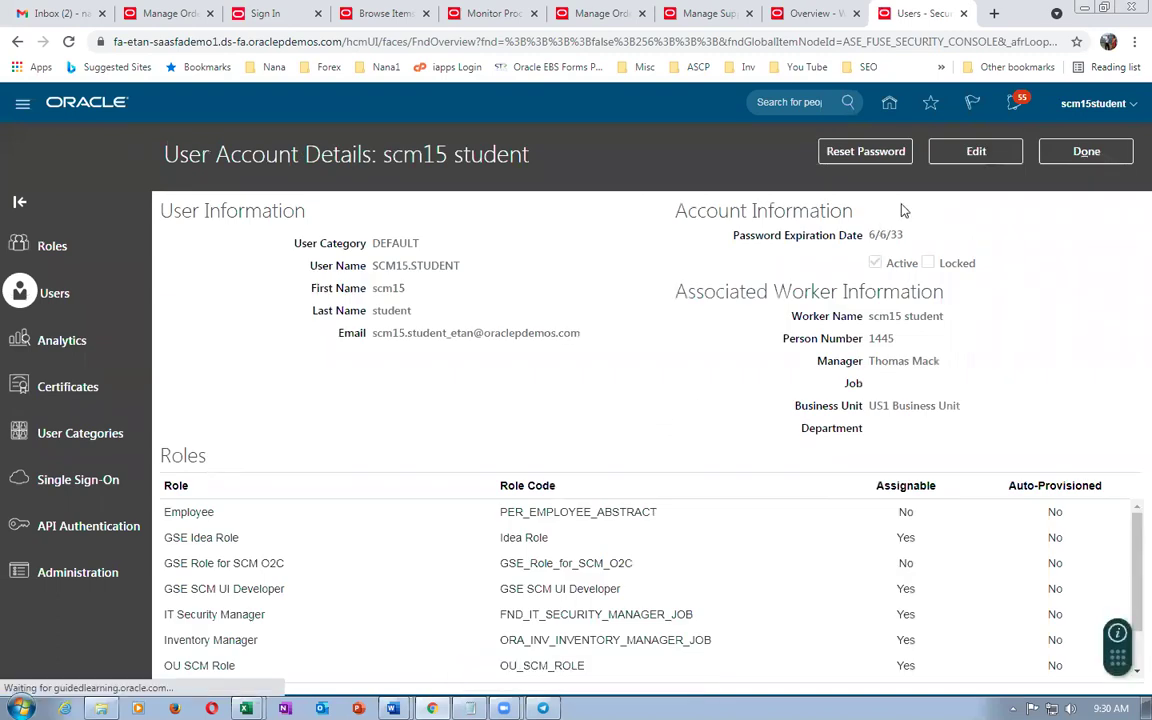
click(976, 151)
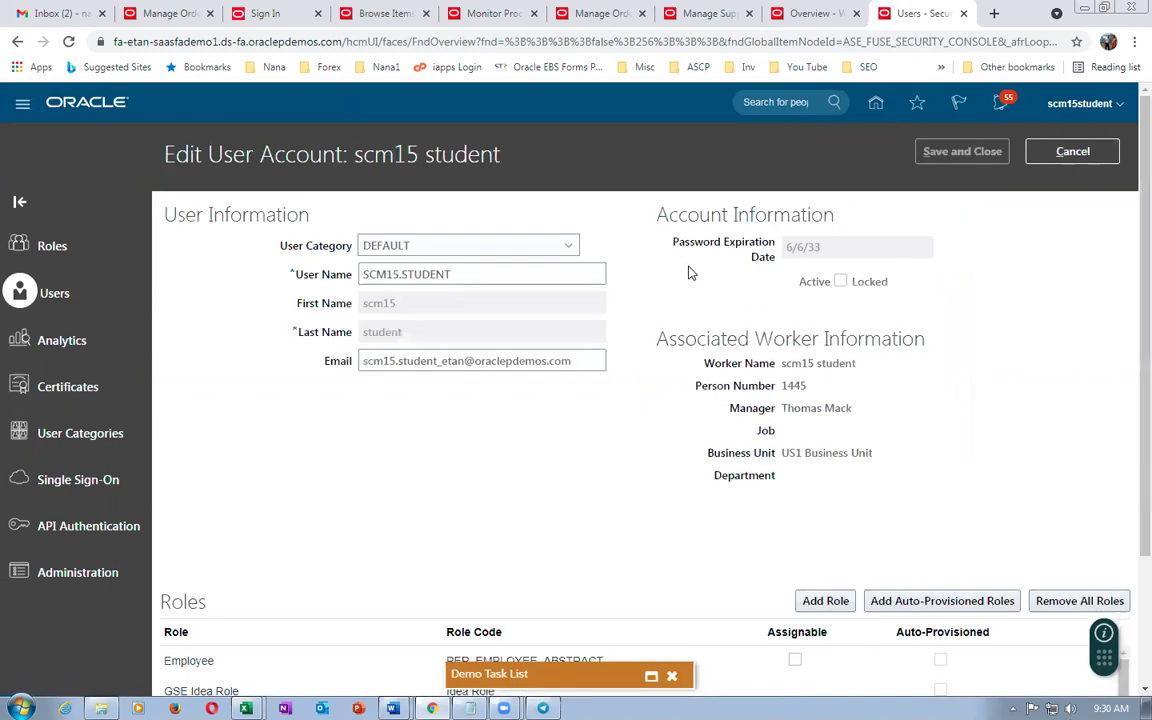
scroll(716, 342, down, 2)
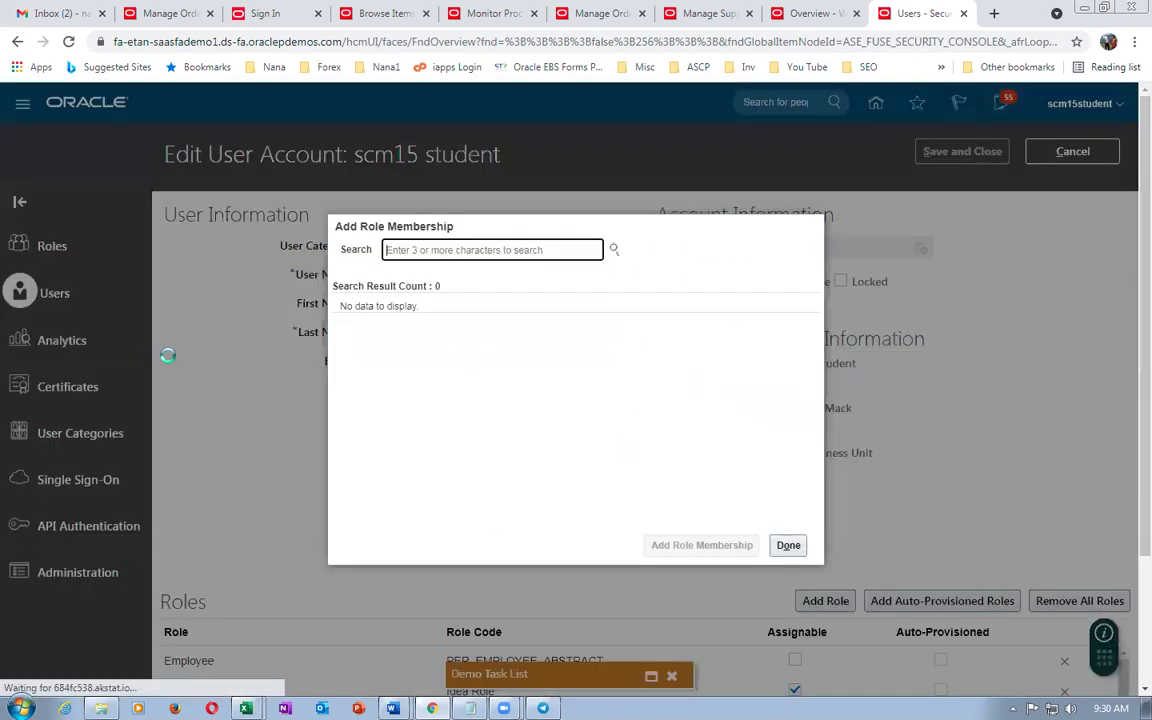
Find the Manufacturing Engineer 001 role by searching for manu and add it to the user account.
text(manu)
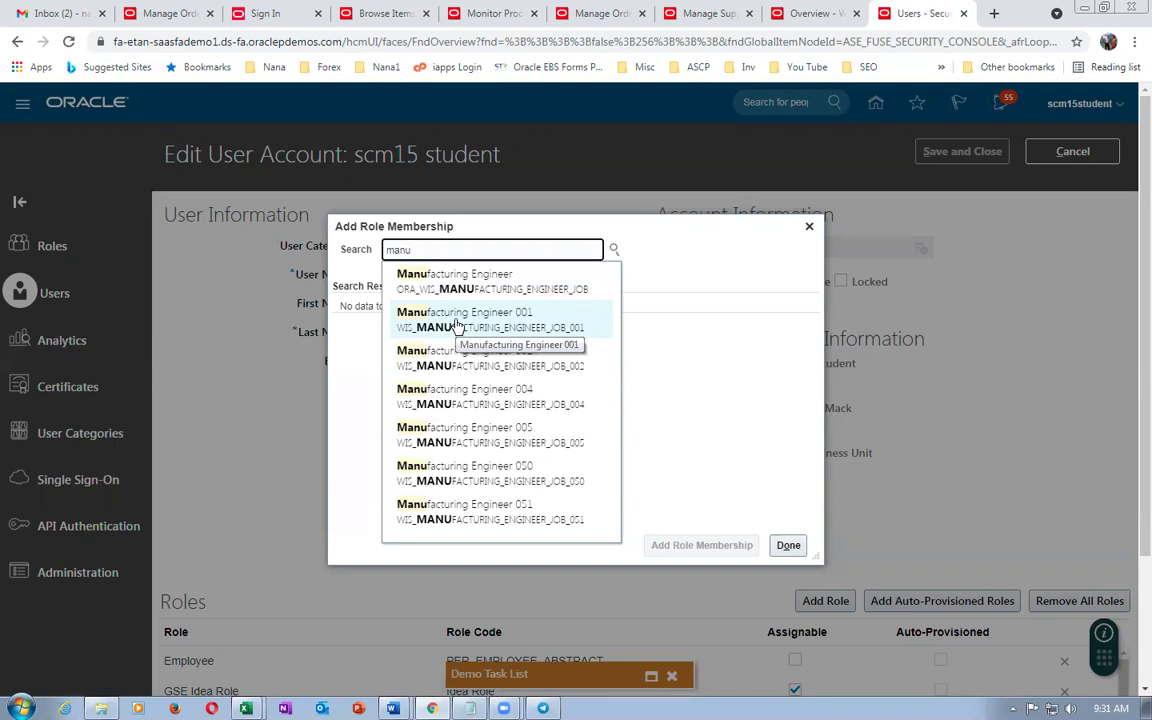
click(456, 320)
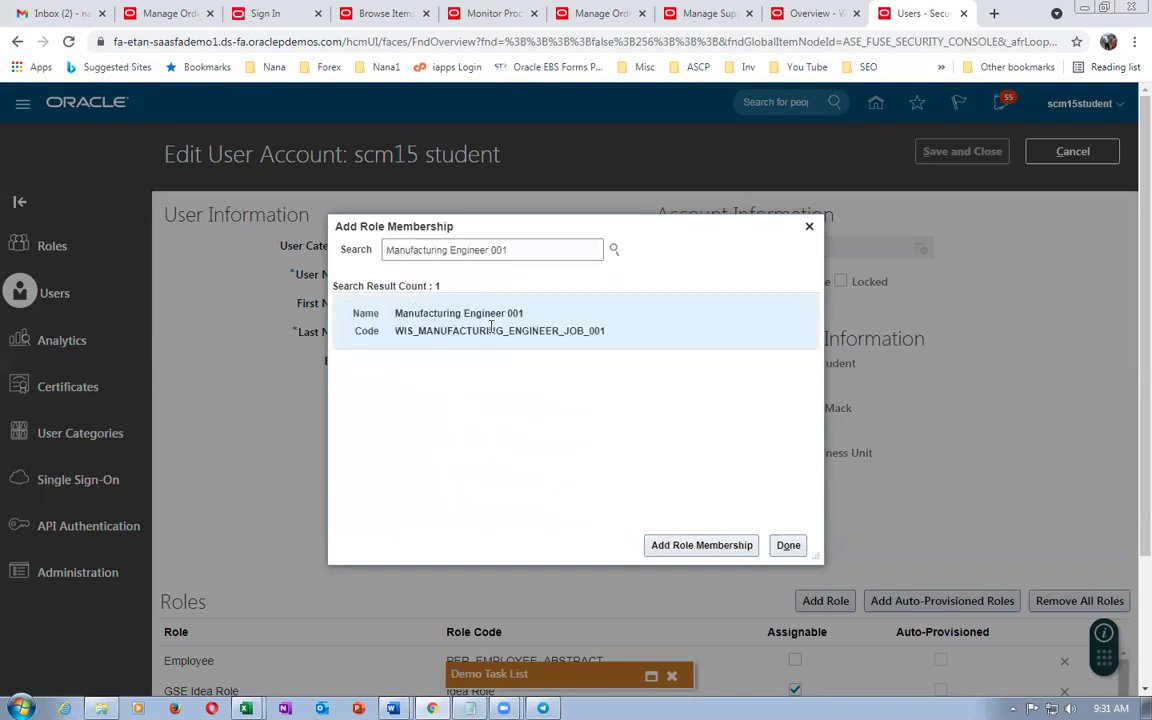
click(699, 548)
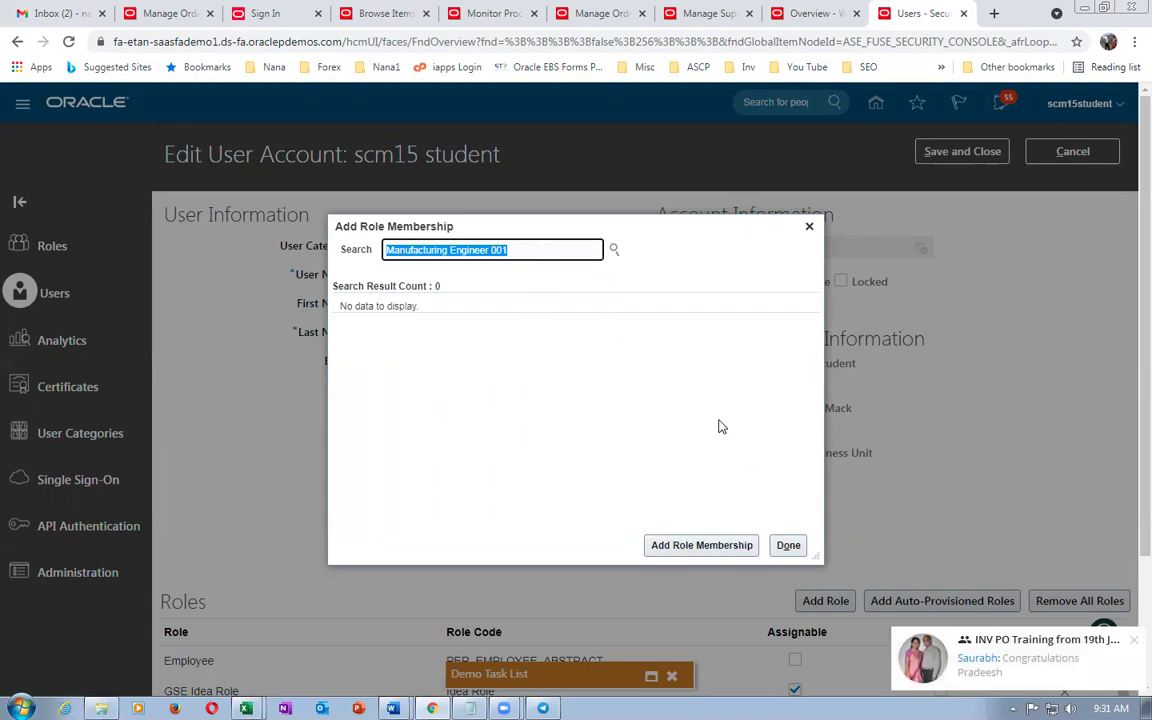
Change the role search to Manufacturing Engineer and add that role with code ORA_WIS_MANUFACTURING_ENGINEER_JOB to the account.
click(530, 247)
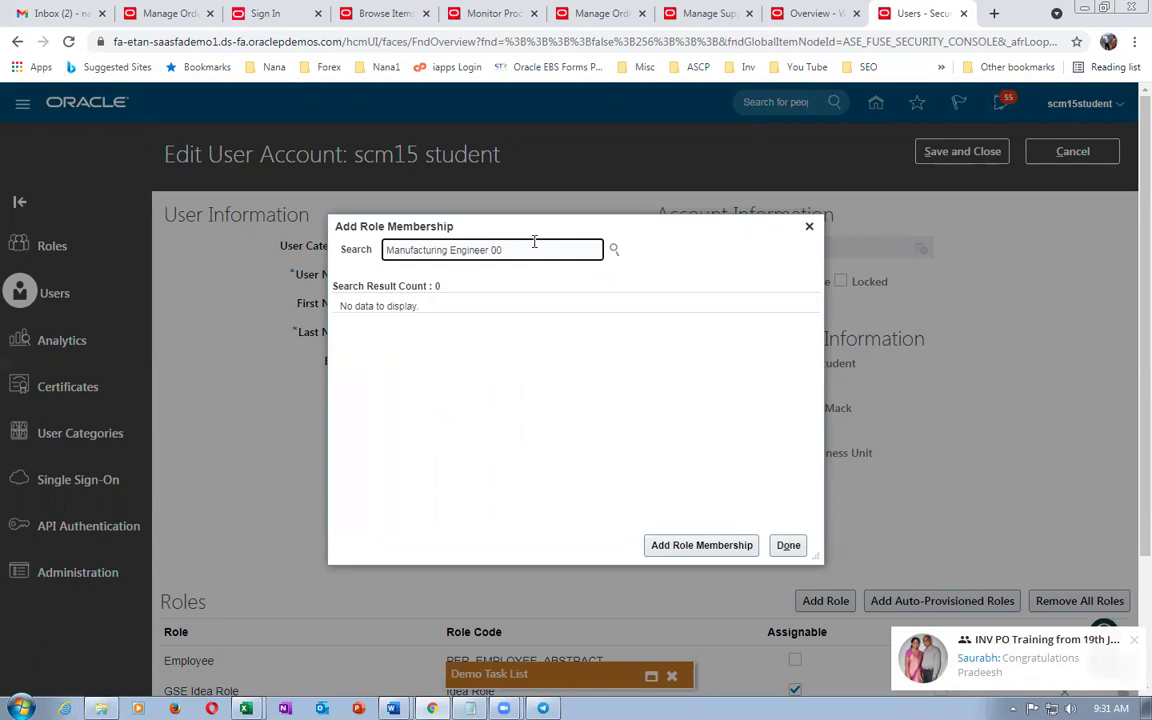
key(BackSpace)
key(BackSpace)
key(BackSpace)
key(BackSpace)
key(BackSpace)
key(BackSpace)
key(BackSpace)
key(BackSpace)
key(BackSpace)
key(BackSpace)
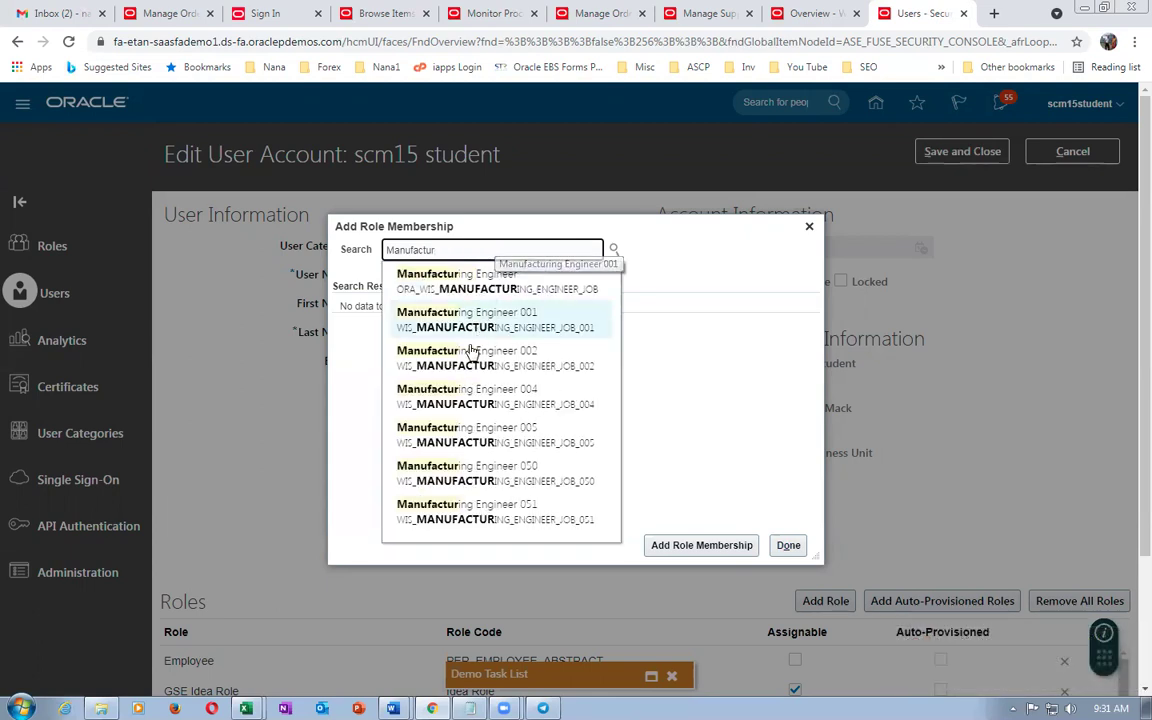
click(445, 285)
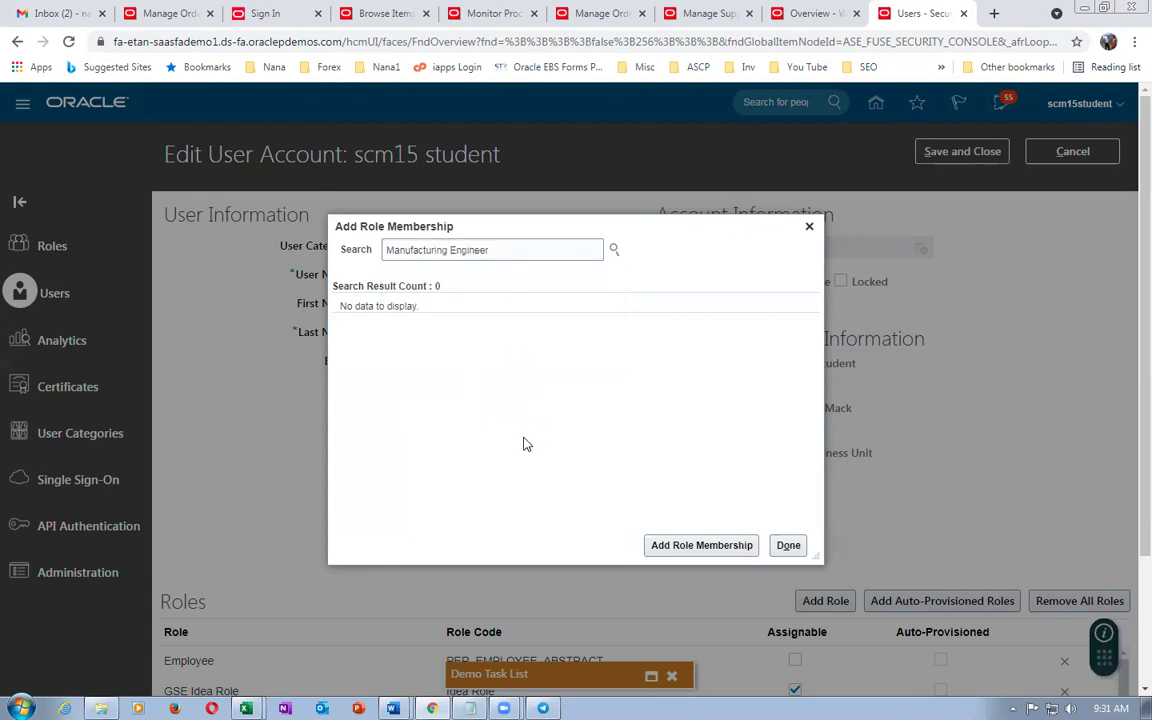
click(688, 545)
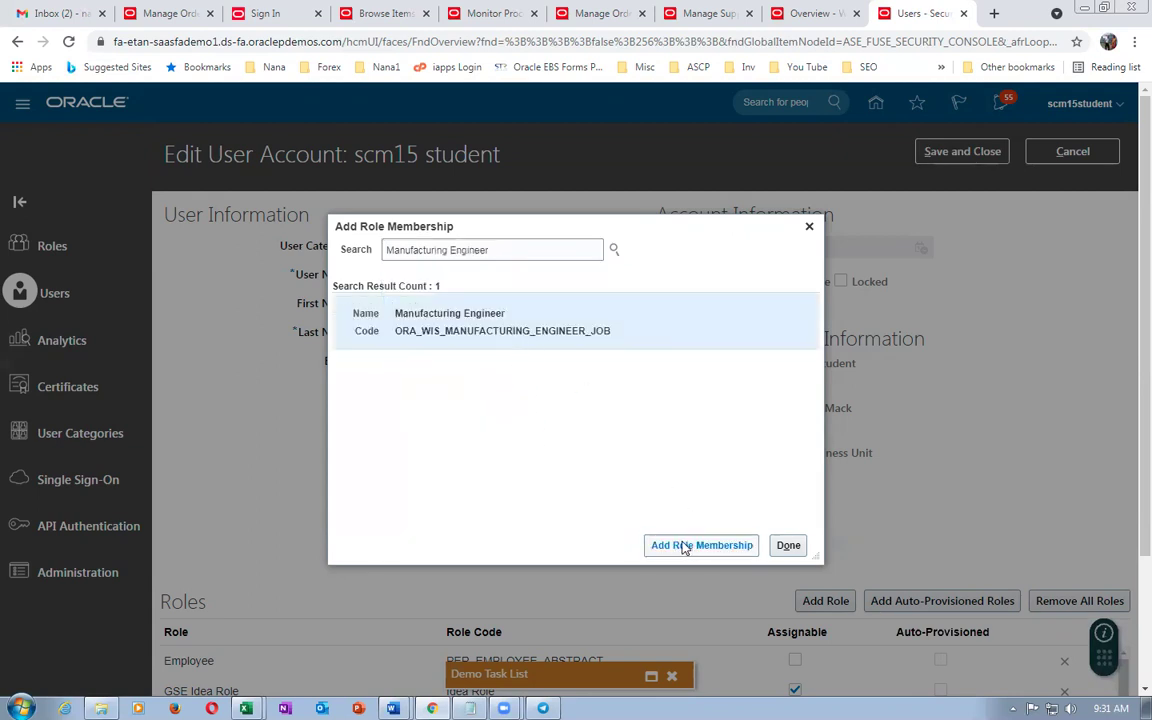
Search for production roles, add the Production Supervisor role to the account and finish adding role memberships.
triple_click(516, 252)
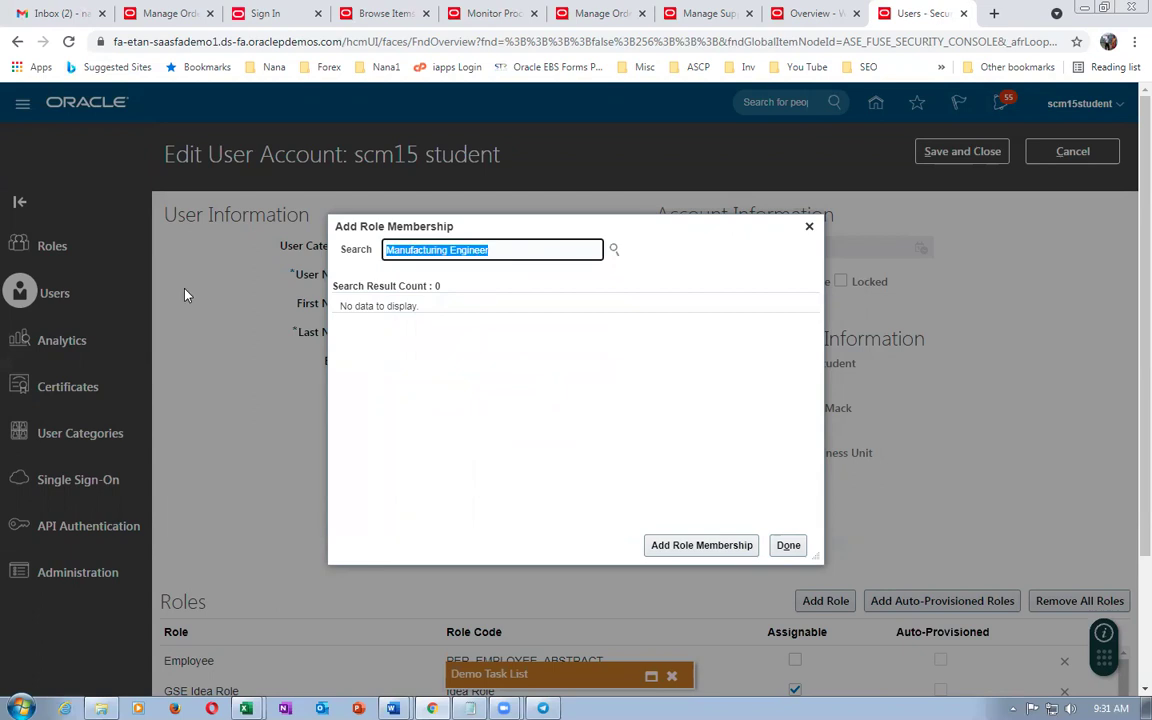
text(production)
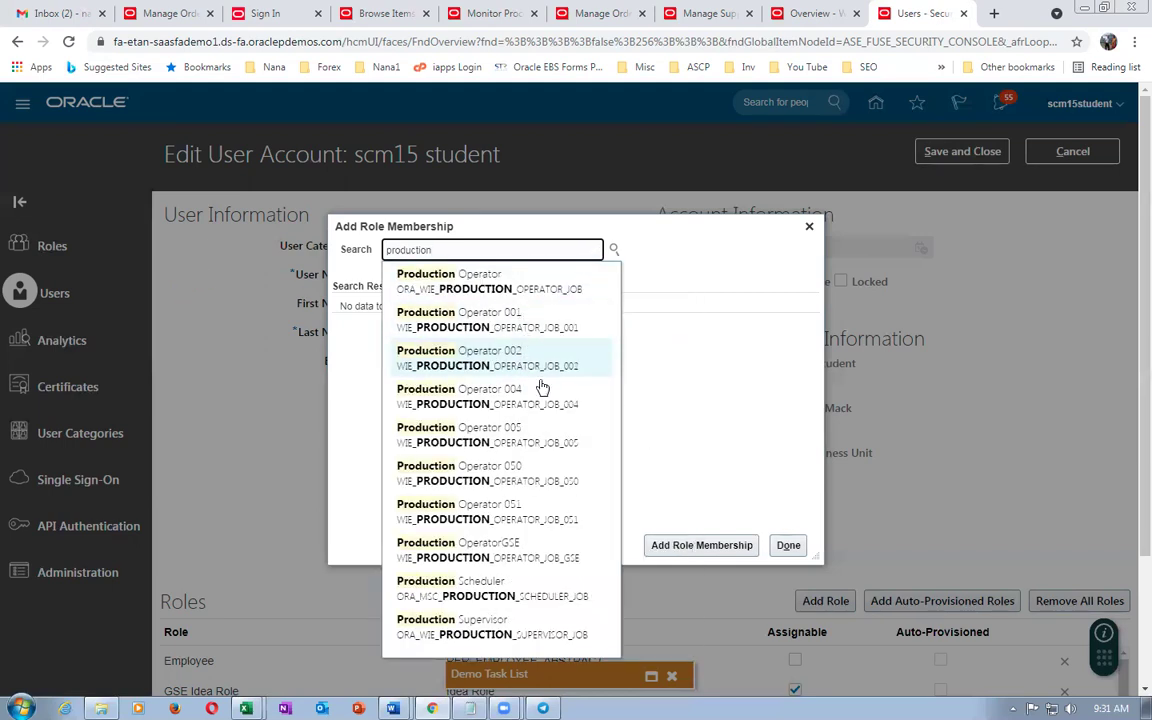
click(468, 626)
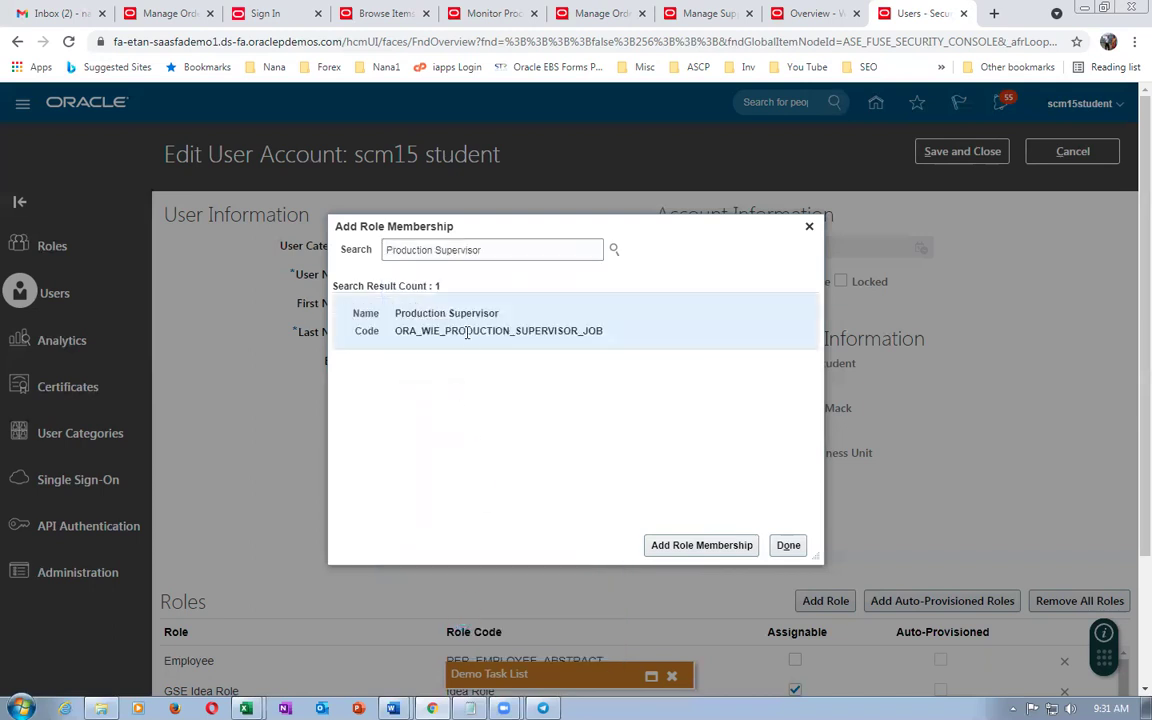
click(690, 548)
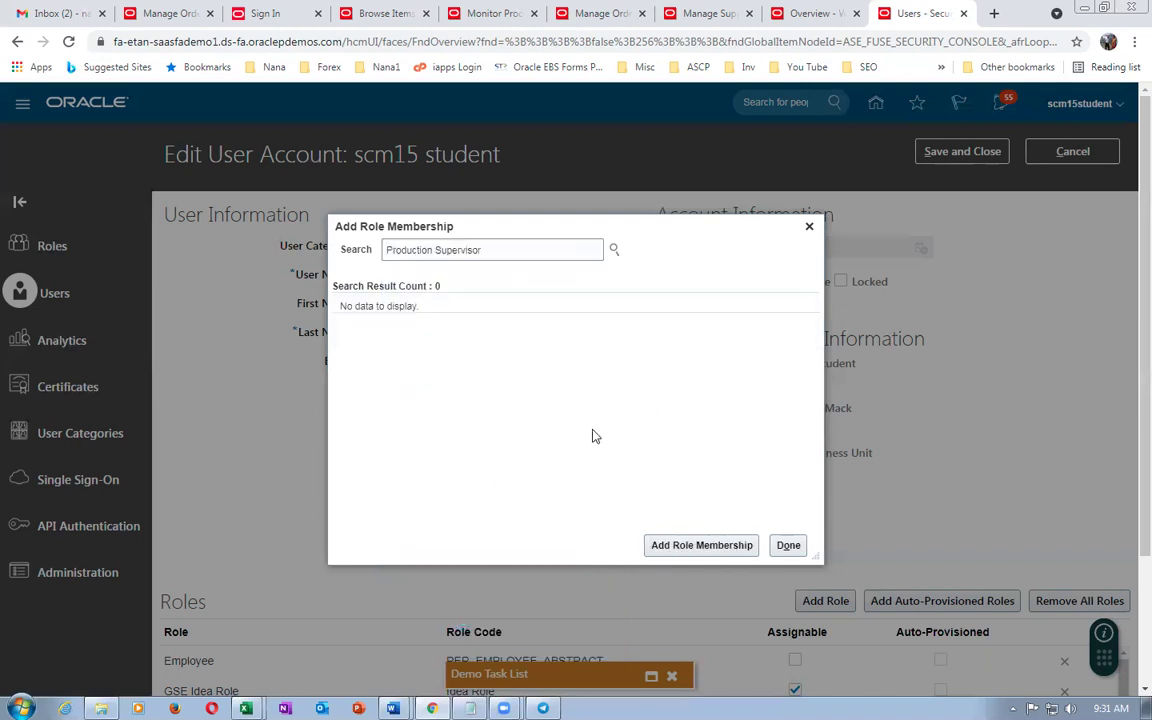
click(789, 545)
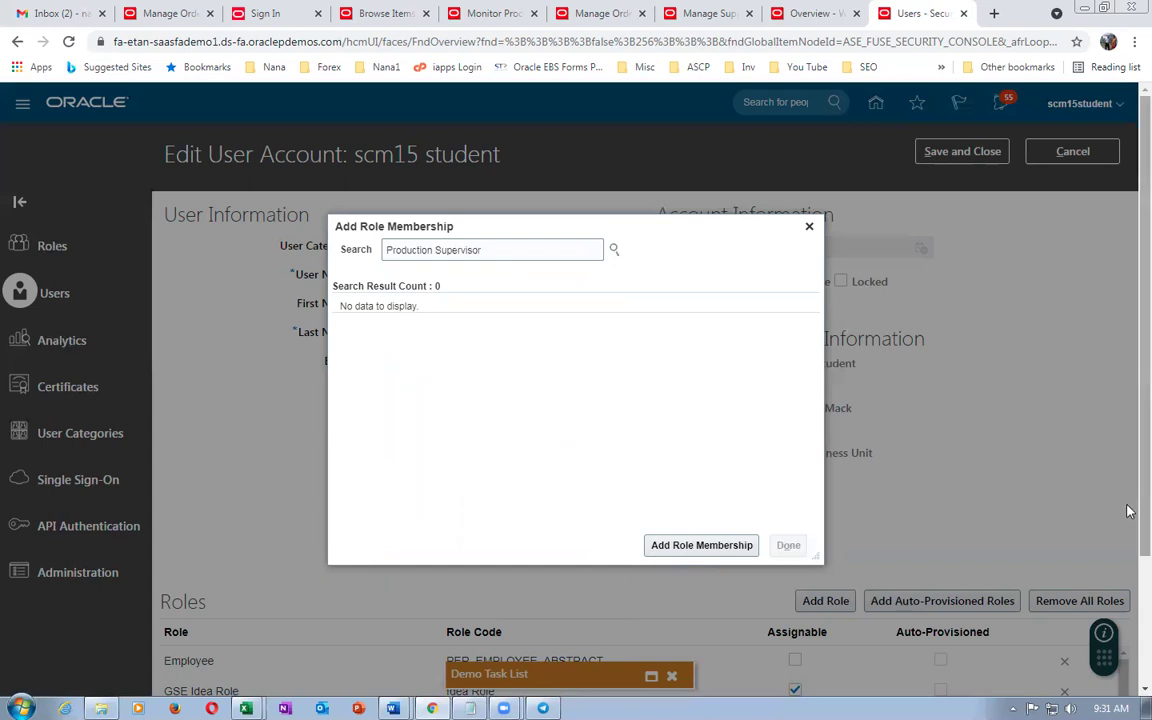
Save the scm15 user account with its added roles and return to the user accounts list.
scroll(1128, 512, down, 3)
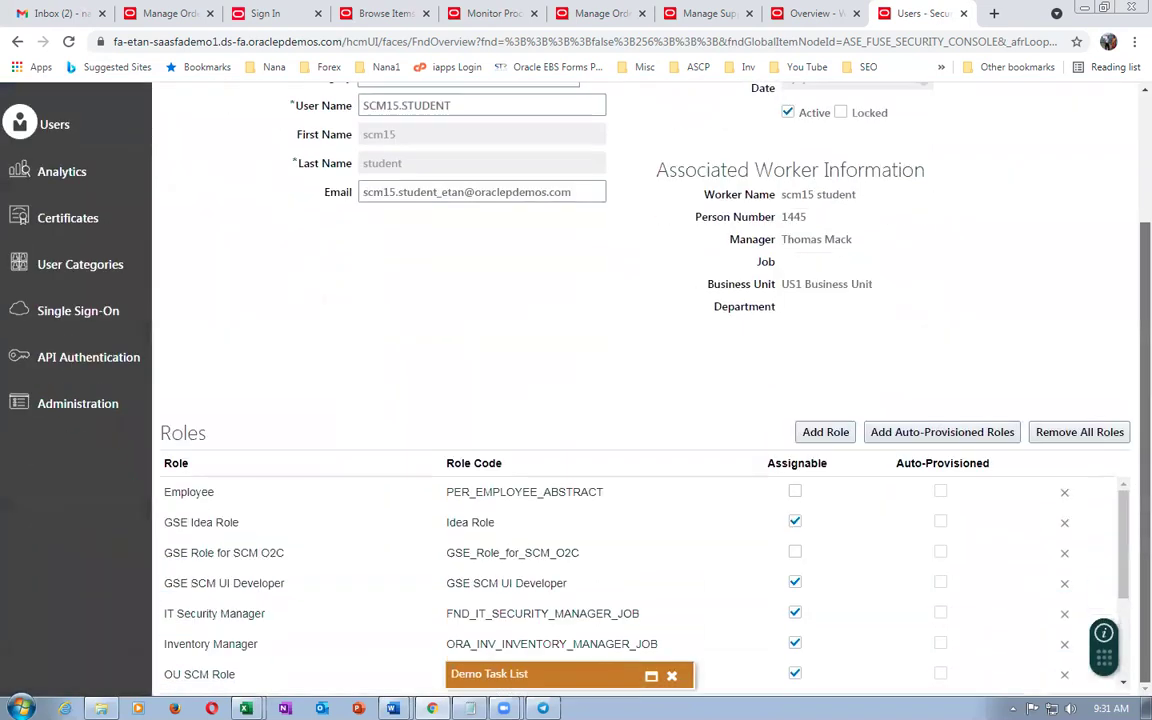
scroll(1018, 384, up, 3)
click(985, 149)
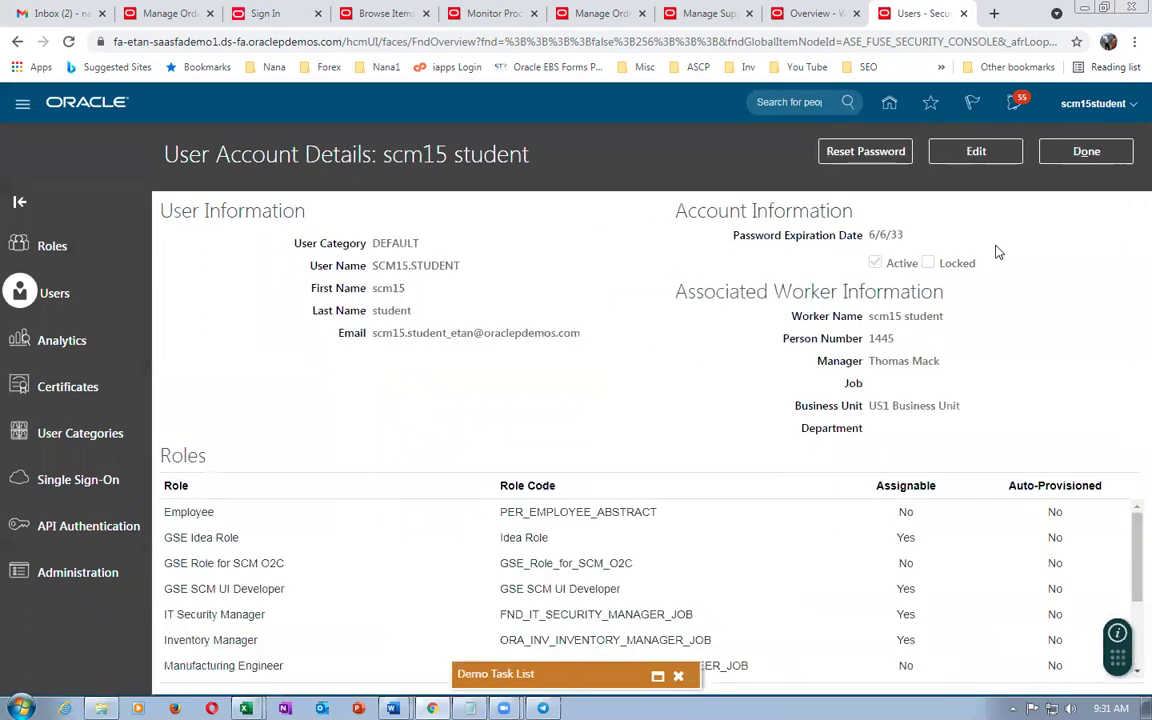
click(1086, 151)
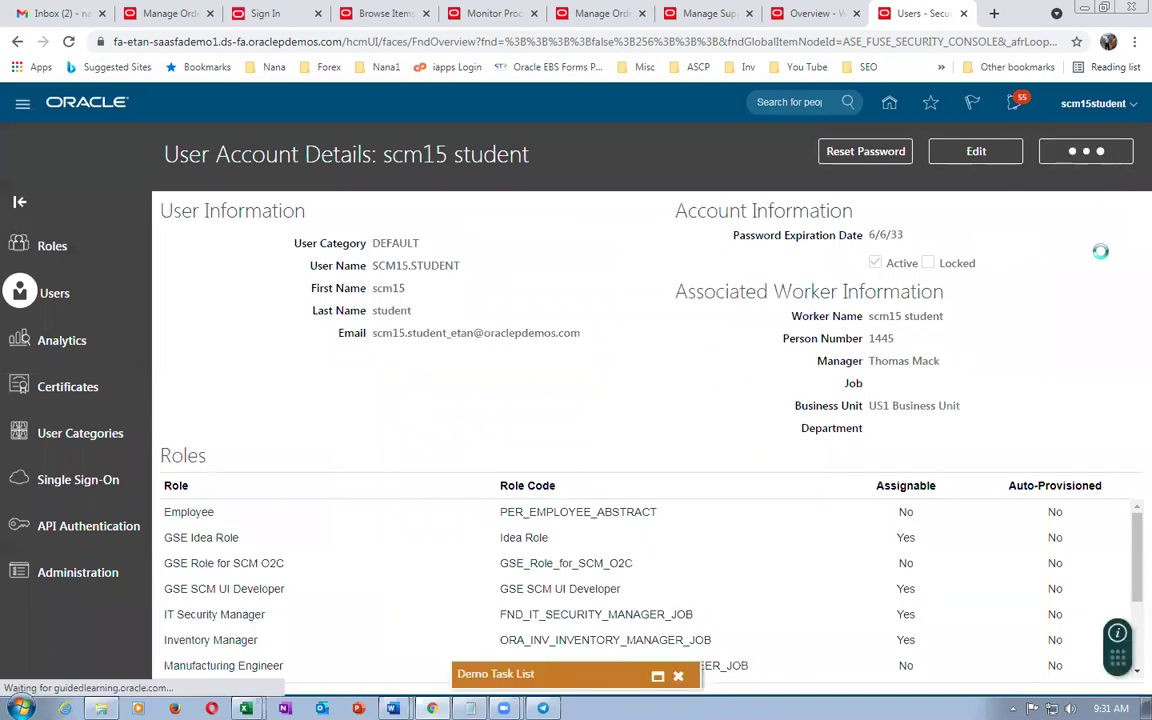
Go to Setup and Maintenance and open its task search page.
click(1107, 113)
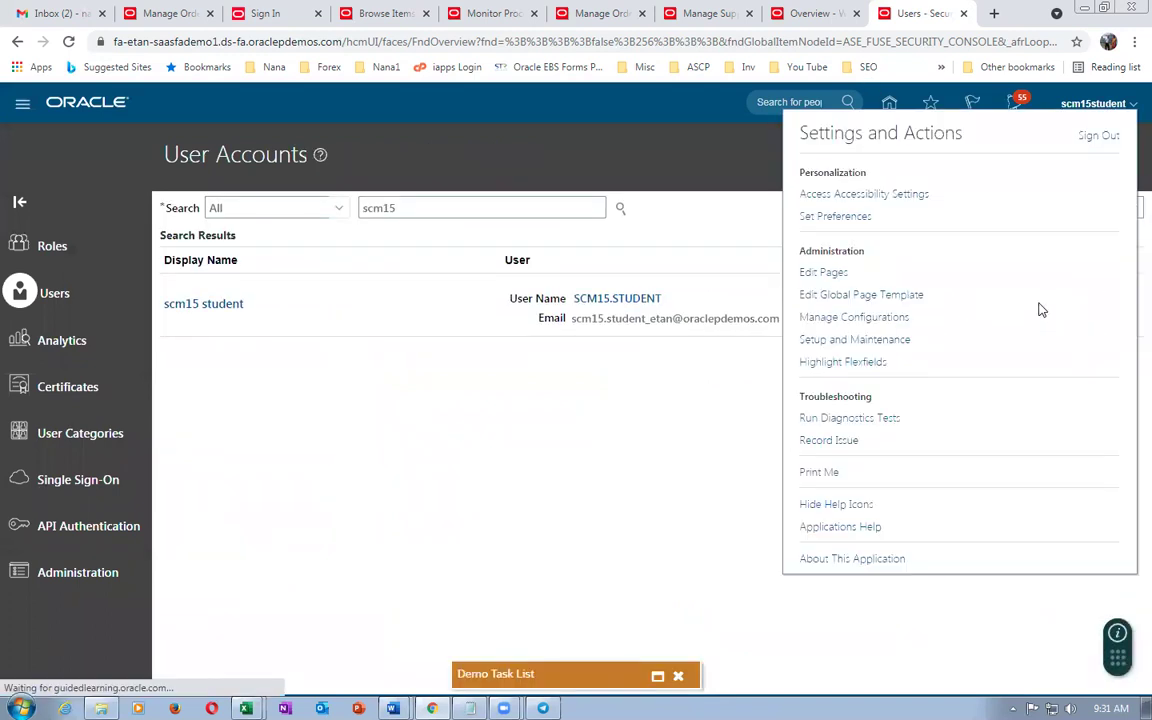
click(899, 342)
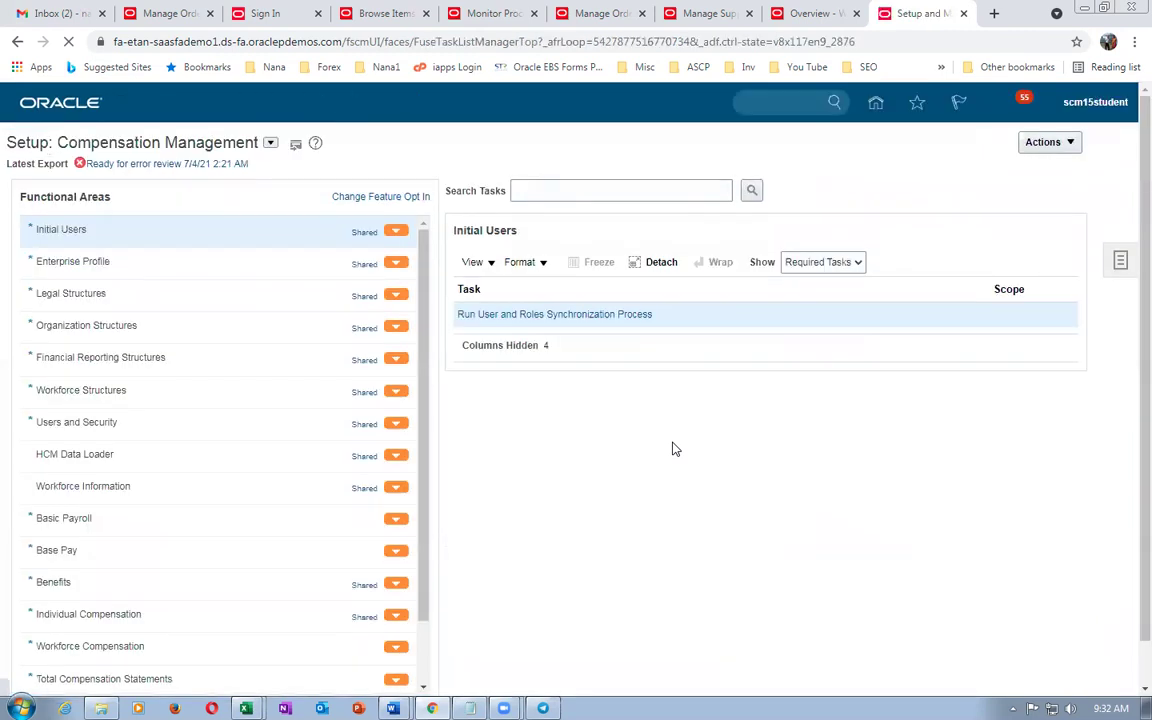
click(1120, 263)
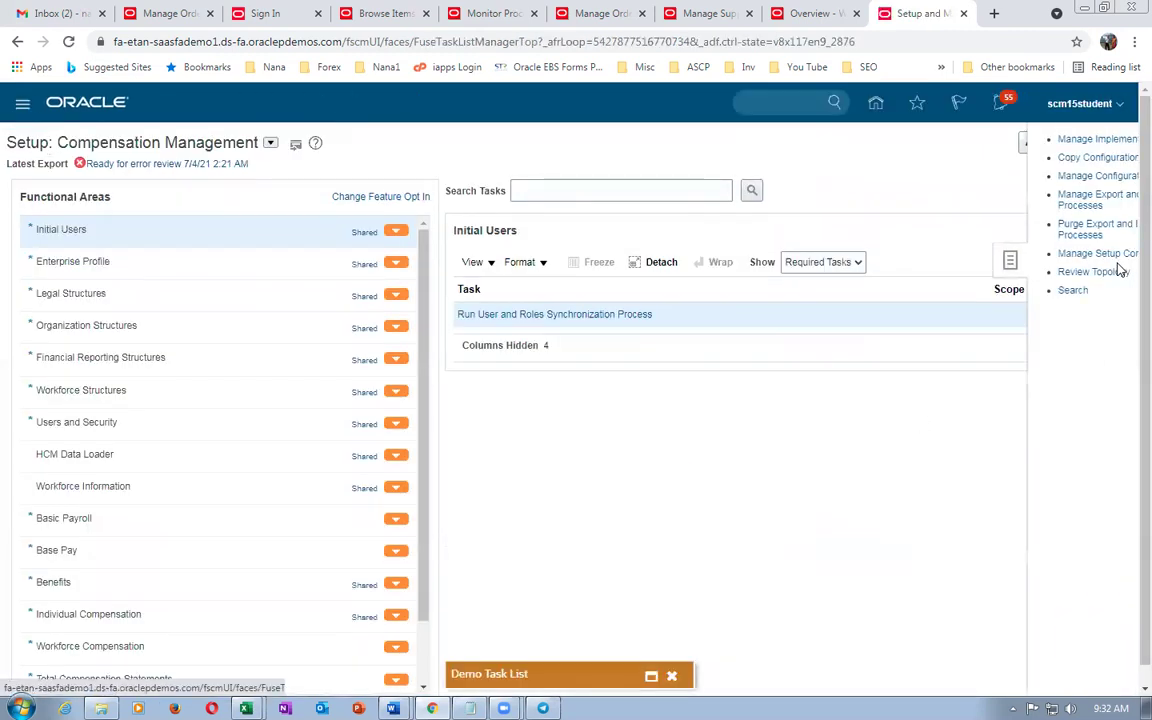
click(984, 296)
Search the setup tasks for man%data%access% and open Manage Data Access for Users.
click(417, 178)
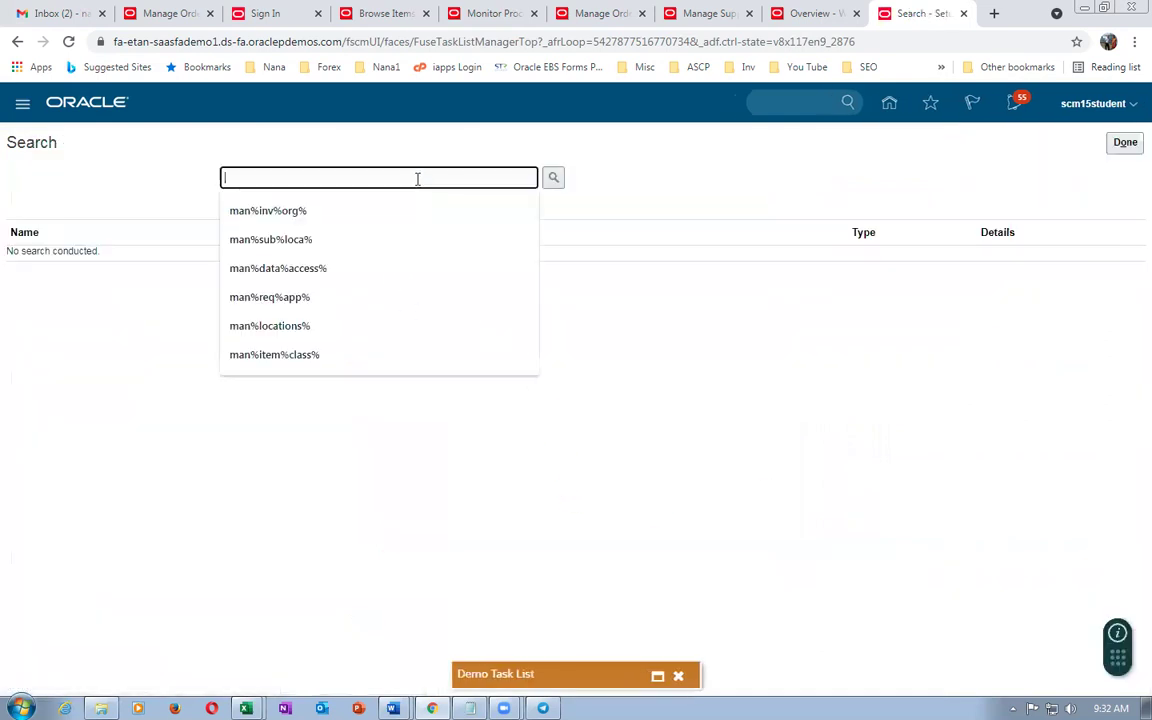
text(man%da)
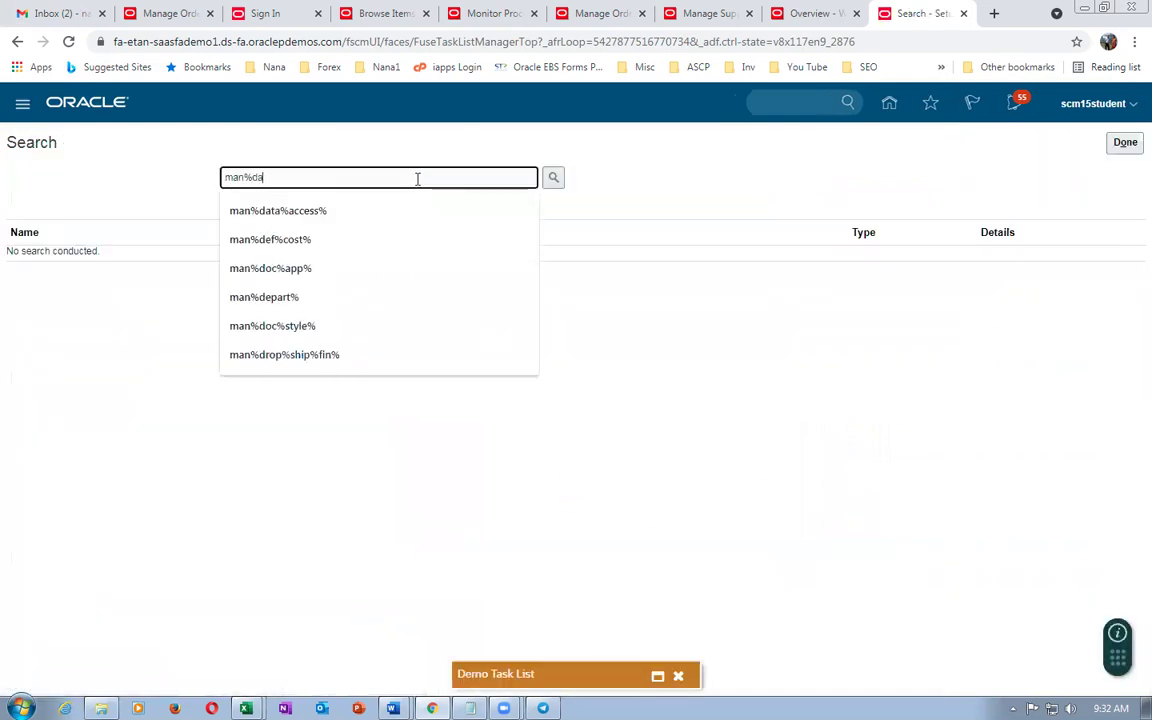
text(ta%access%)
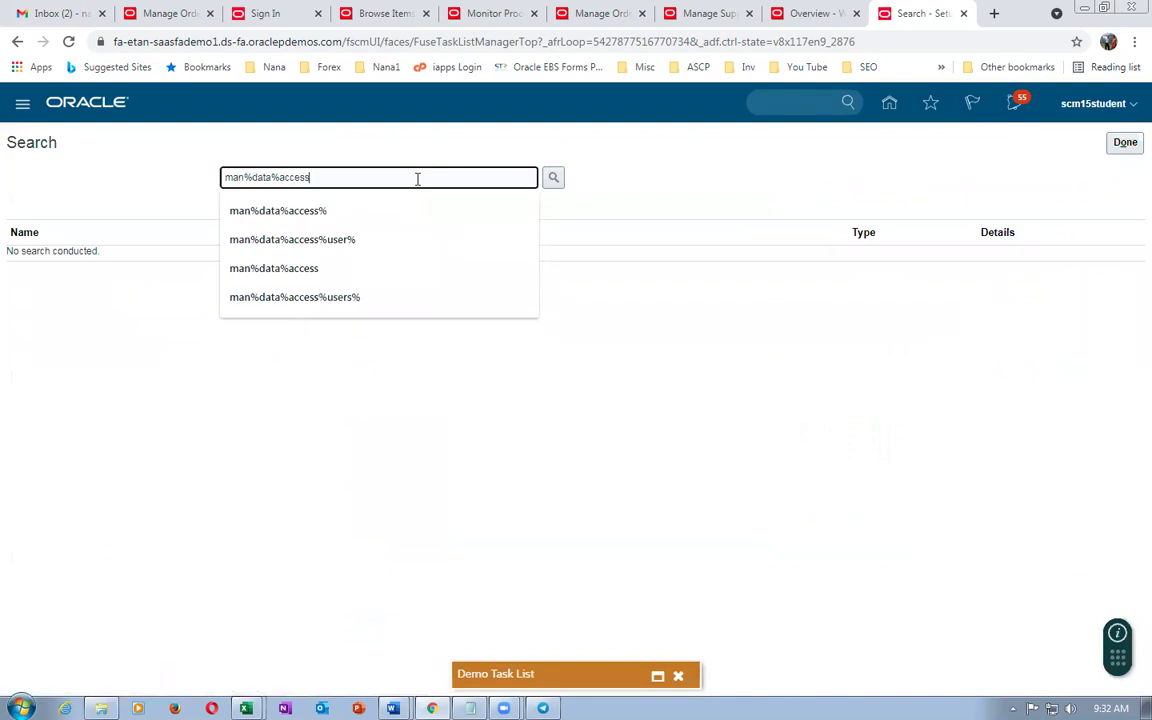
key(Return)
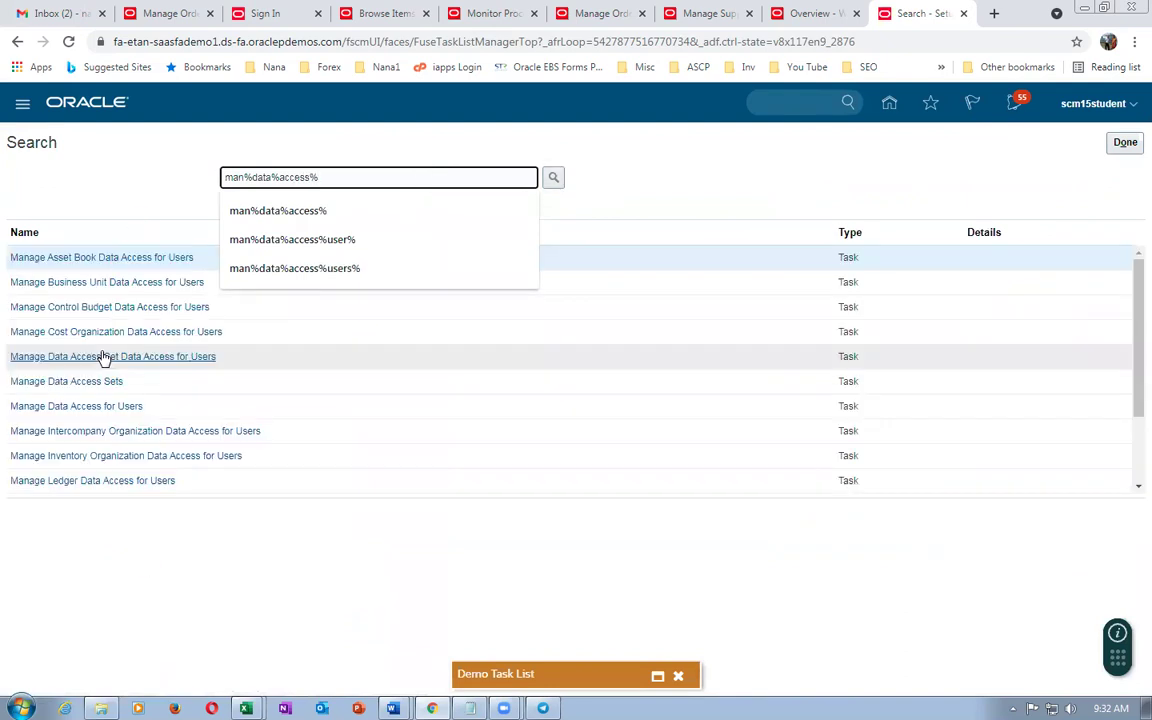
click(118, 408)
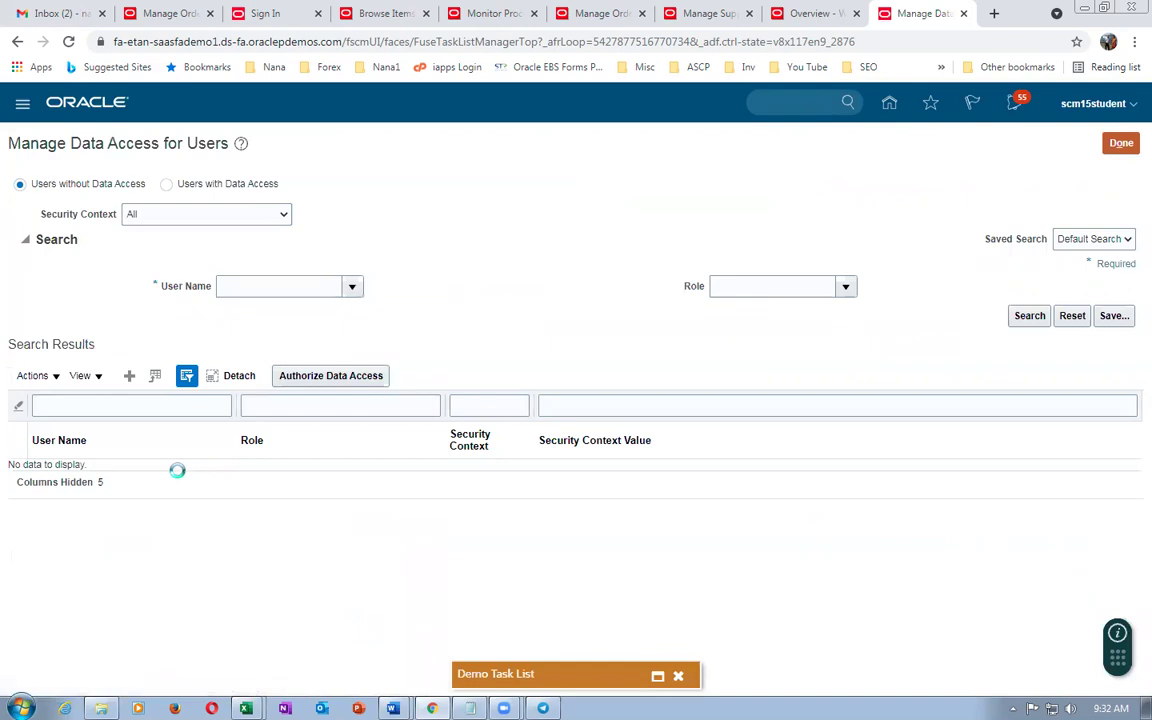
Create a data access row for user scm15.student with the manufacturing role matching manu.
click(129, 375)
click(284, 405)
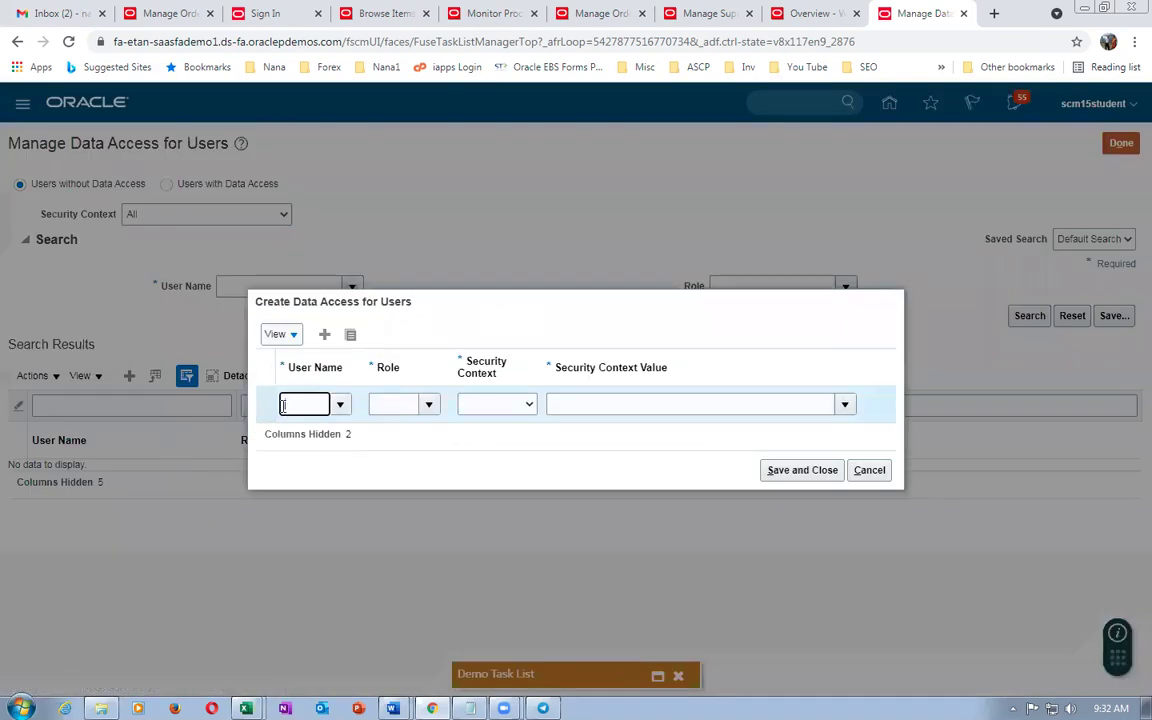
text(scm15.student)
key(Tab)
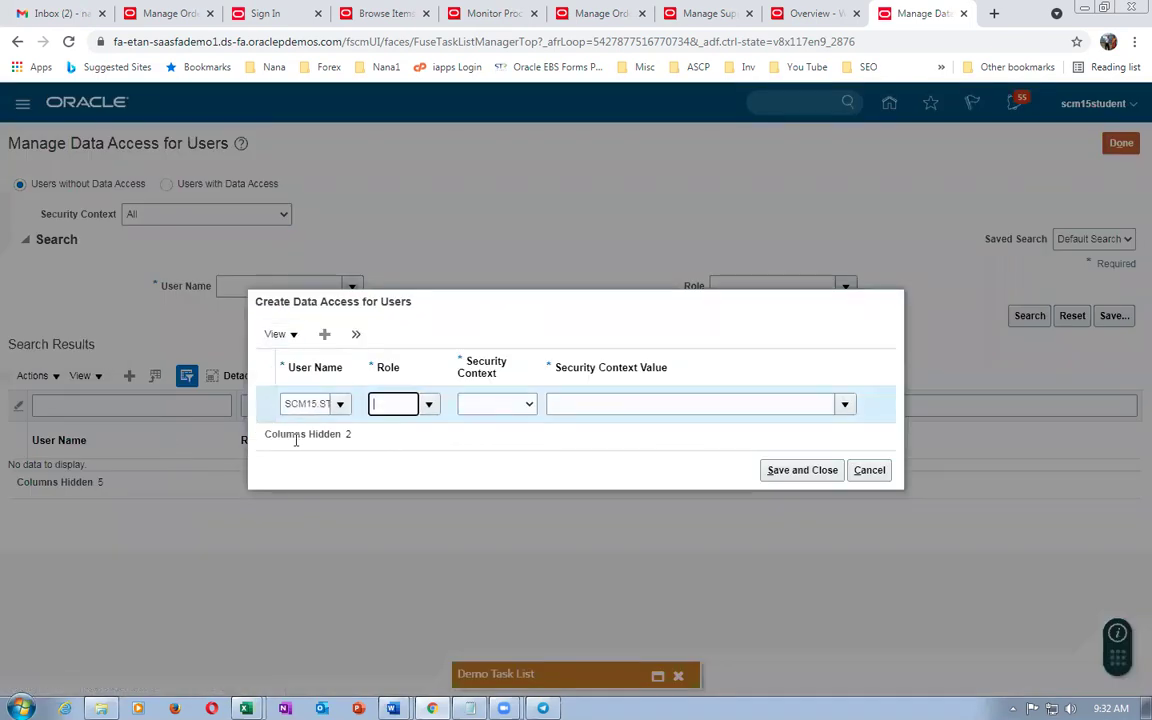
text(manu)
key(Tab)
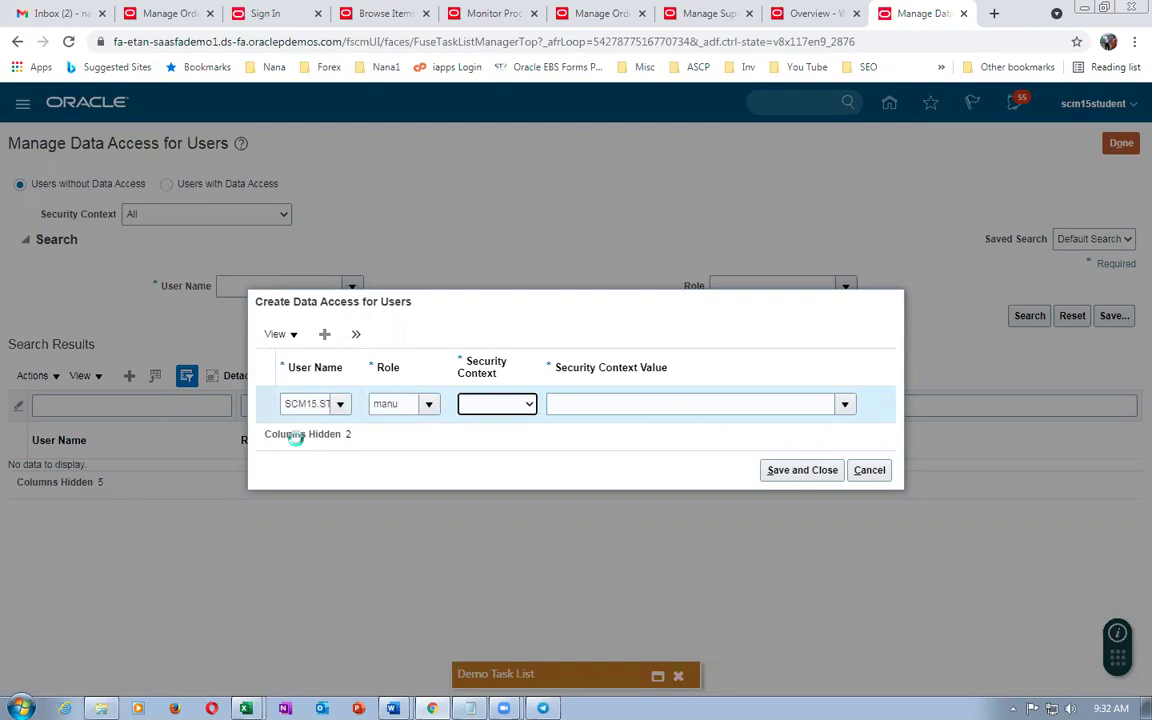
Set the row's security context to the manufacturing option and its security context value to 051.
click(504, 410)
click(504, 432)
click(592, 402)
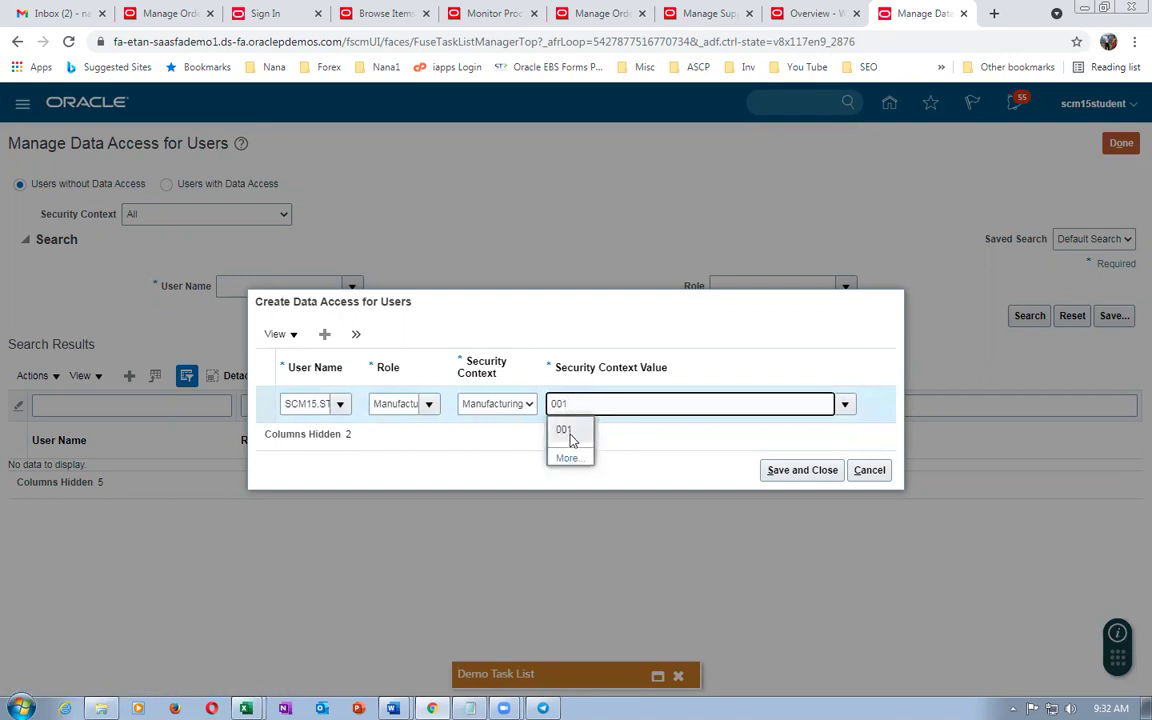
key(BackSpace)
key(BackSpace)
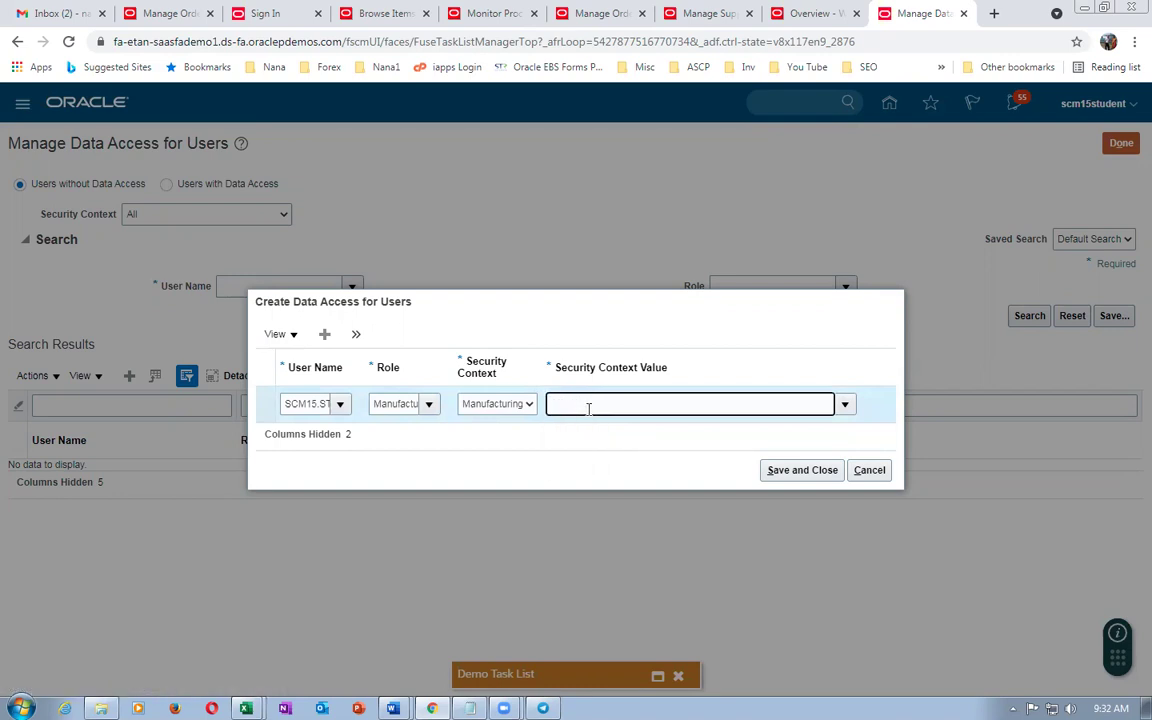
text(51)
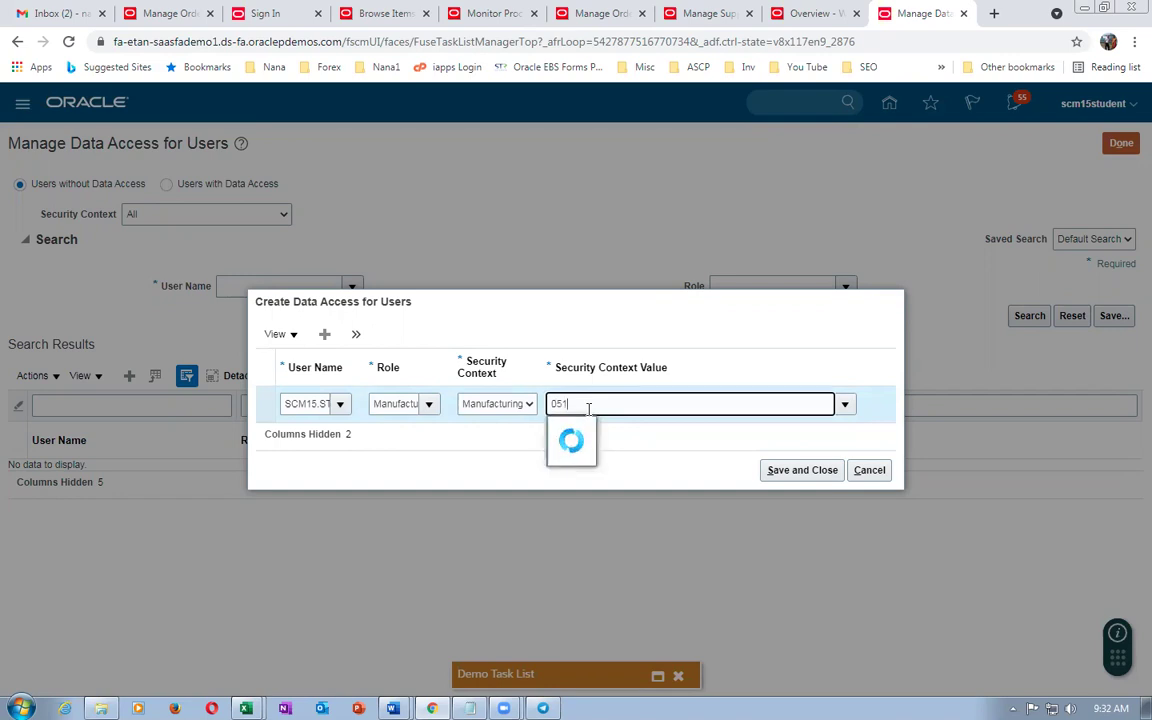
click(580, 434)
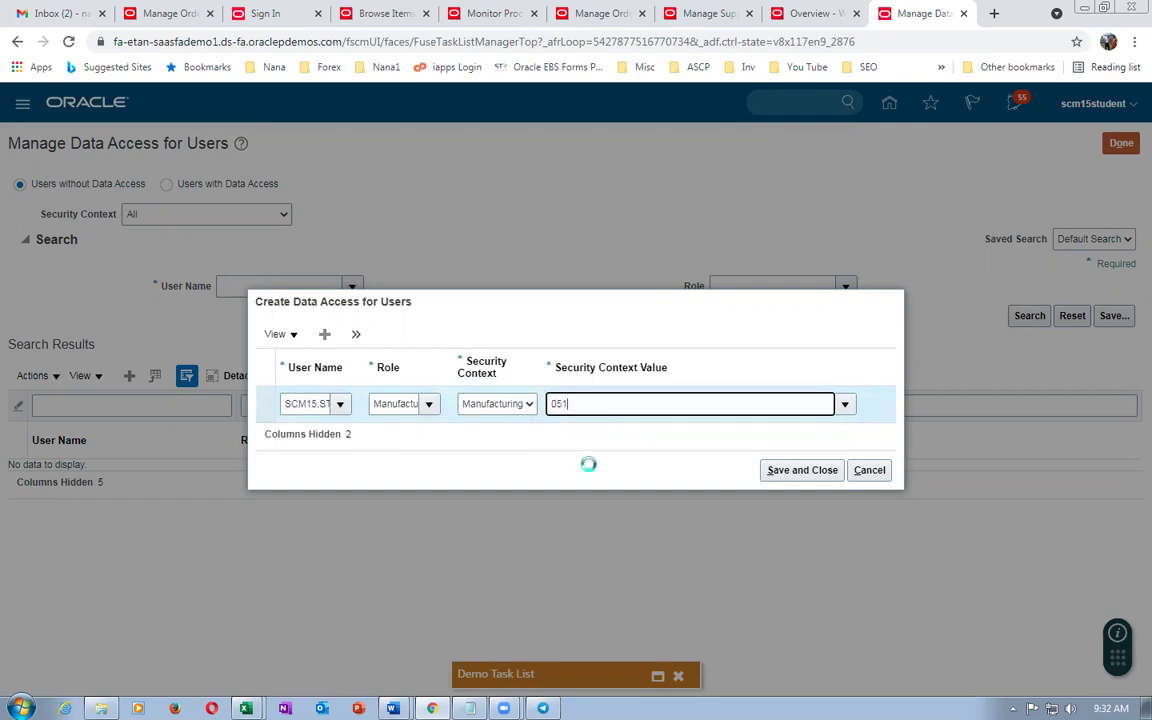
Add a second data access row for user scm15.student with the production role matching produ.
click(325, 336)
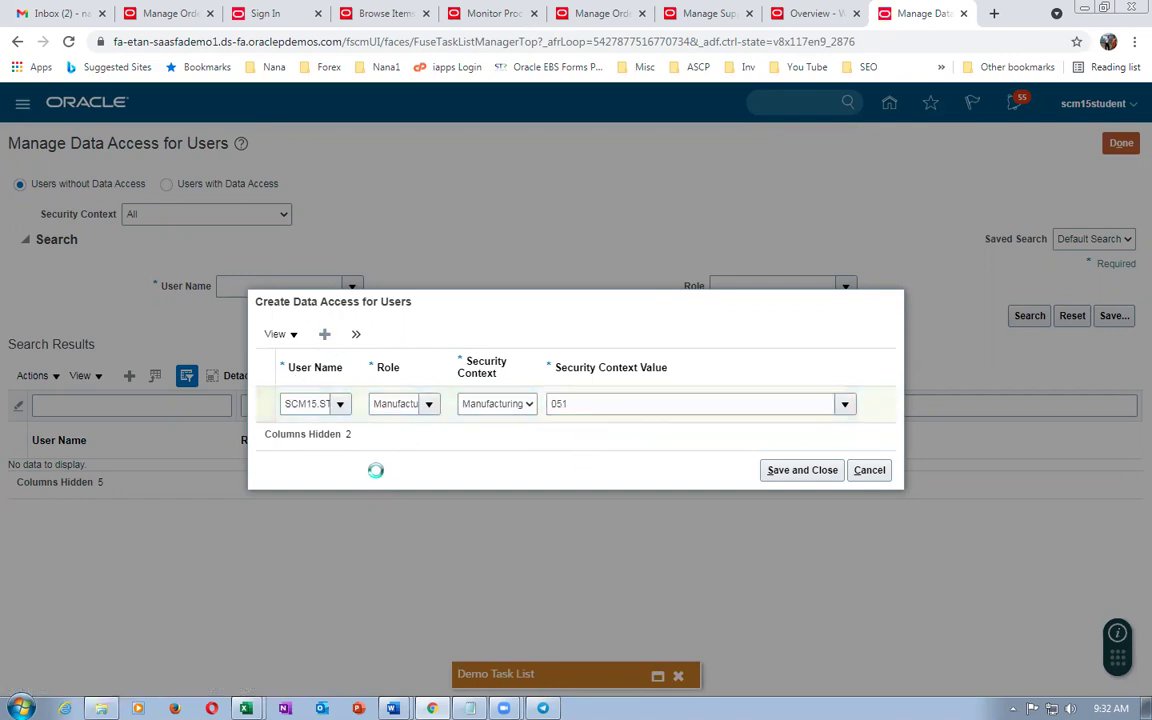
click(318, 384)
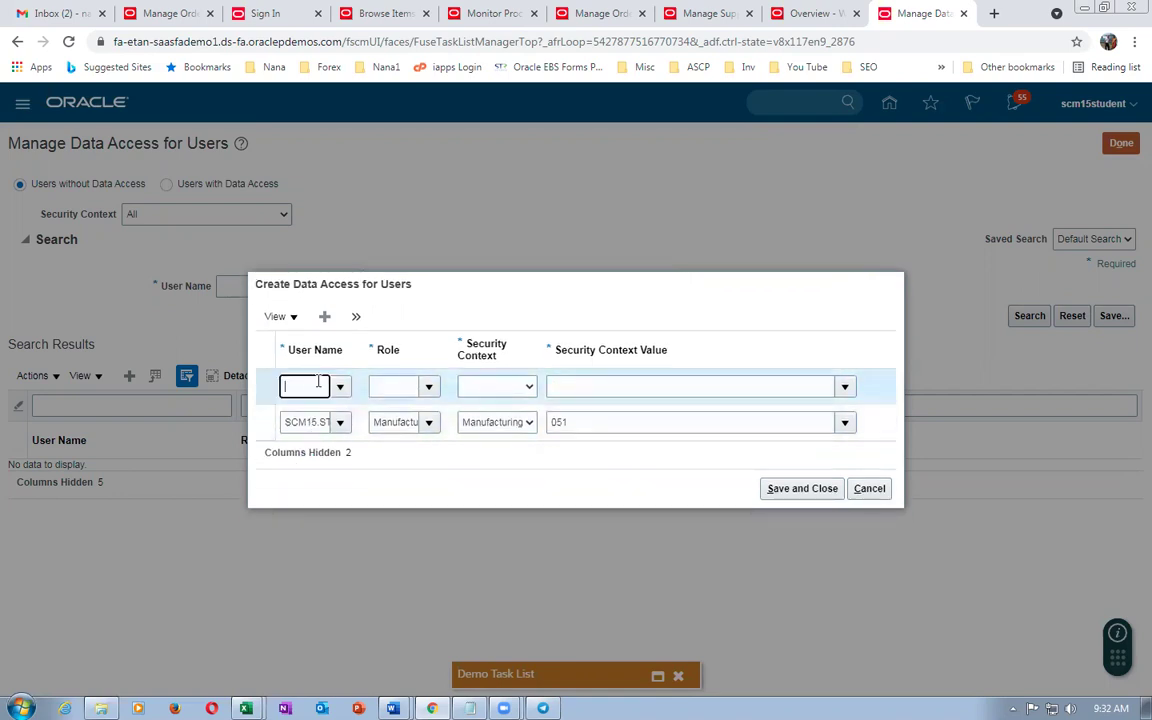
key(Tab)
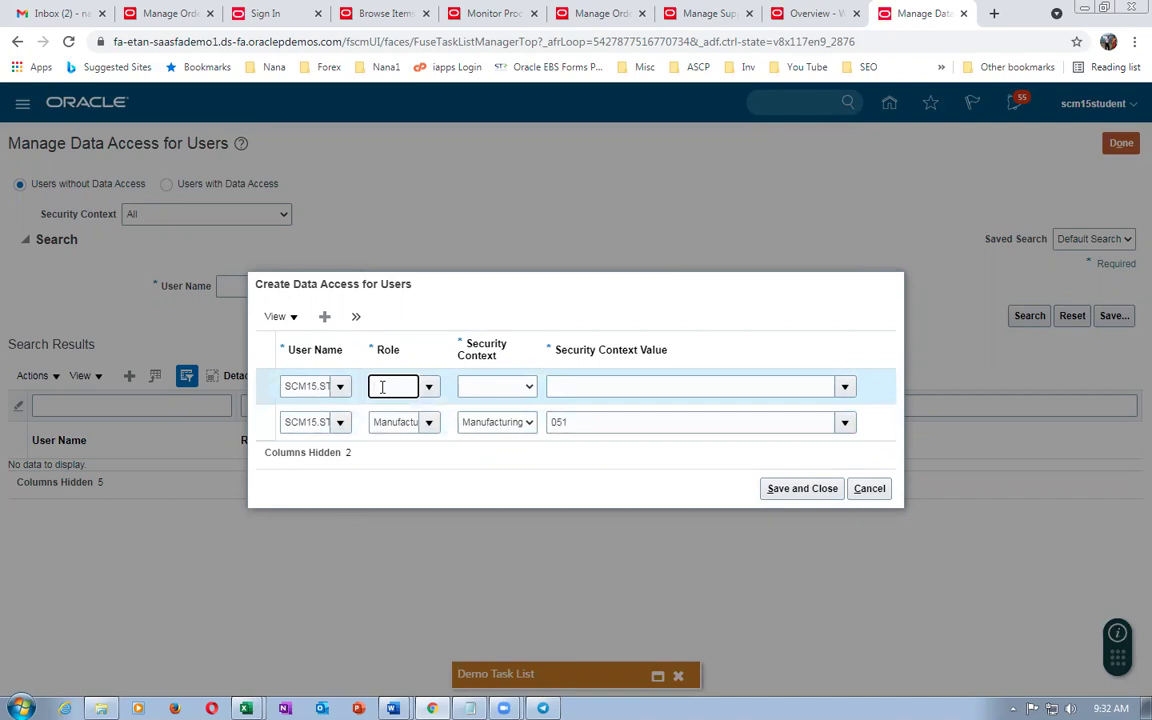
text(produ)
key(Tab)
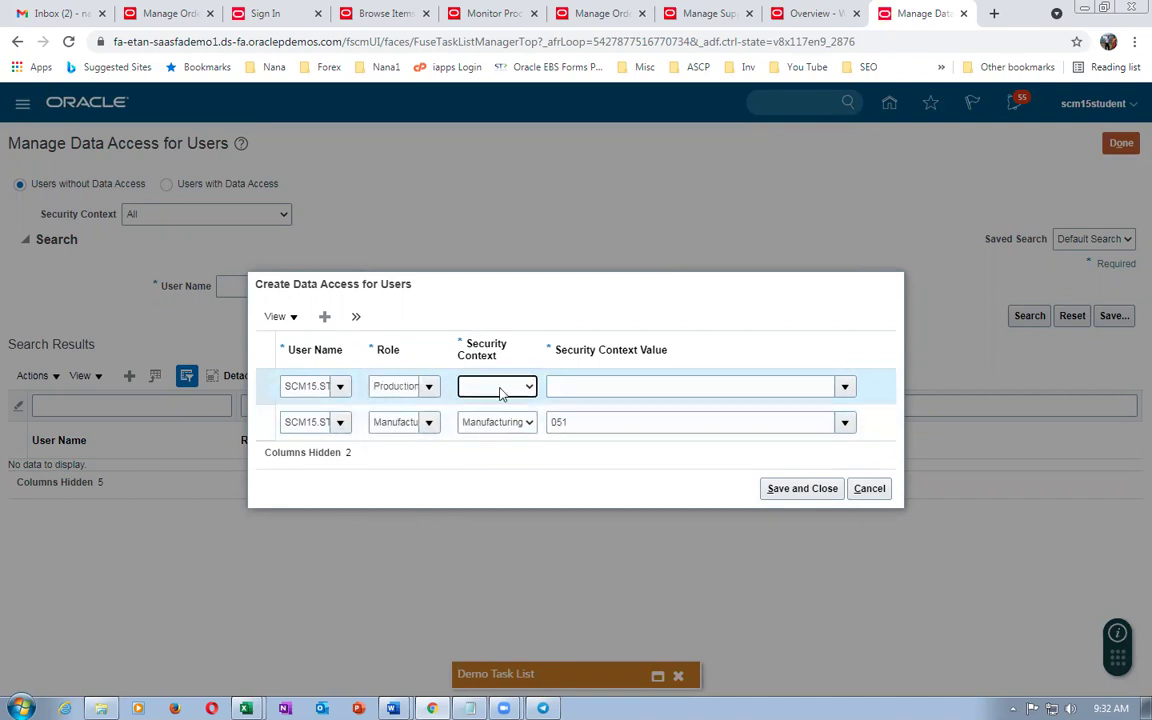
Set the production row's security context to the manufacturing option with value 051, and save the data access rows.
click(507, 388)
click(507, 418)
click(584, 394)
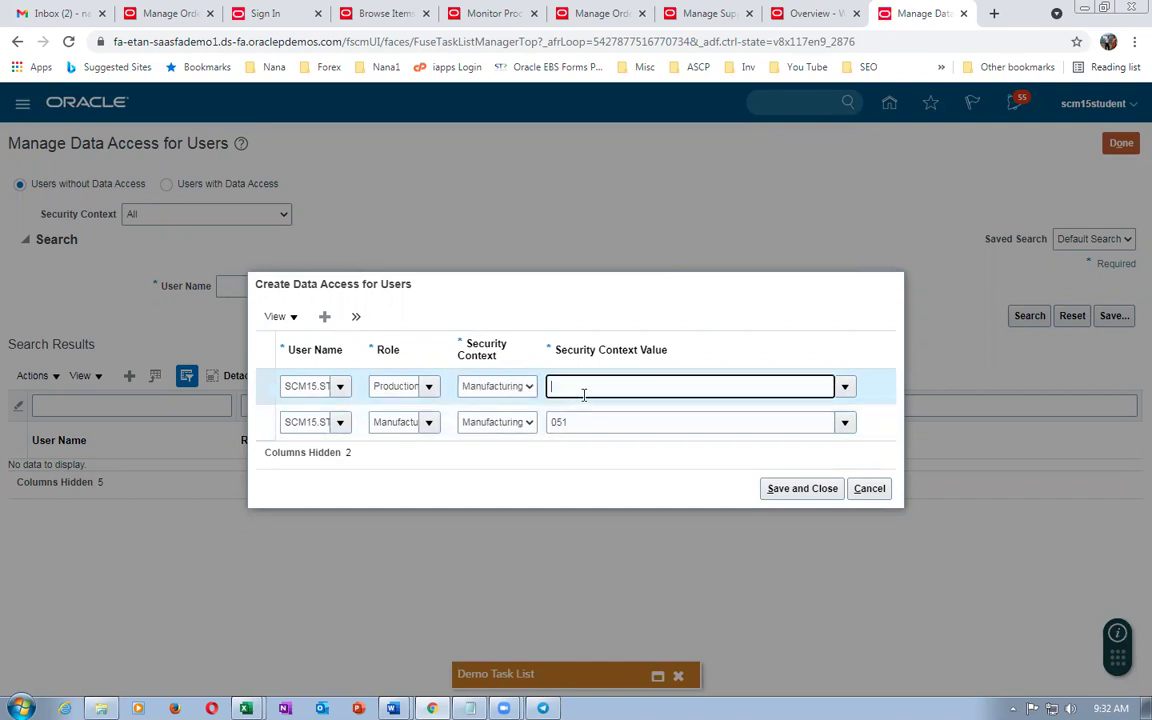
key(Tab)
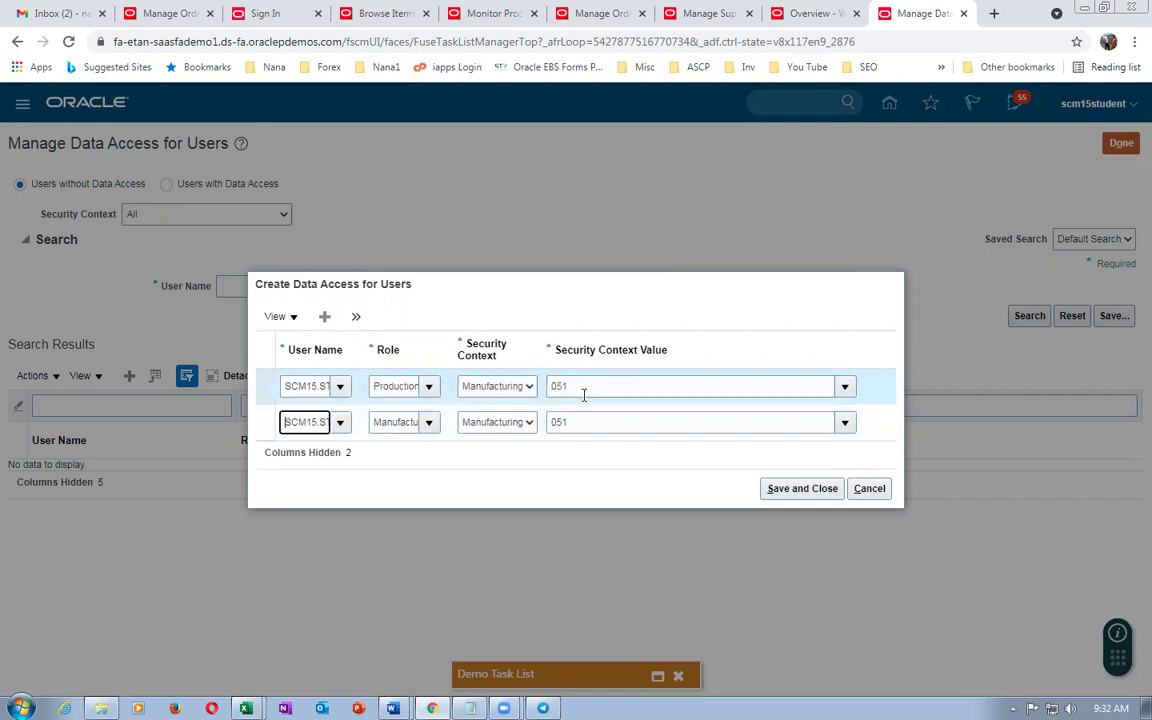
click(772, 489)
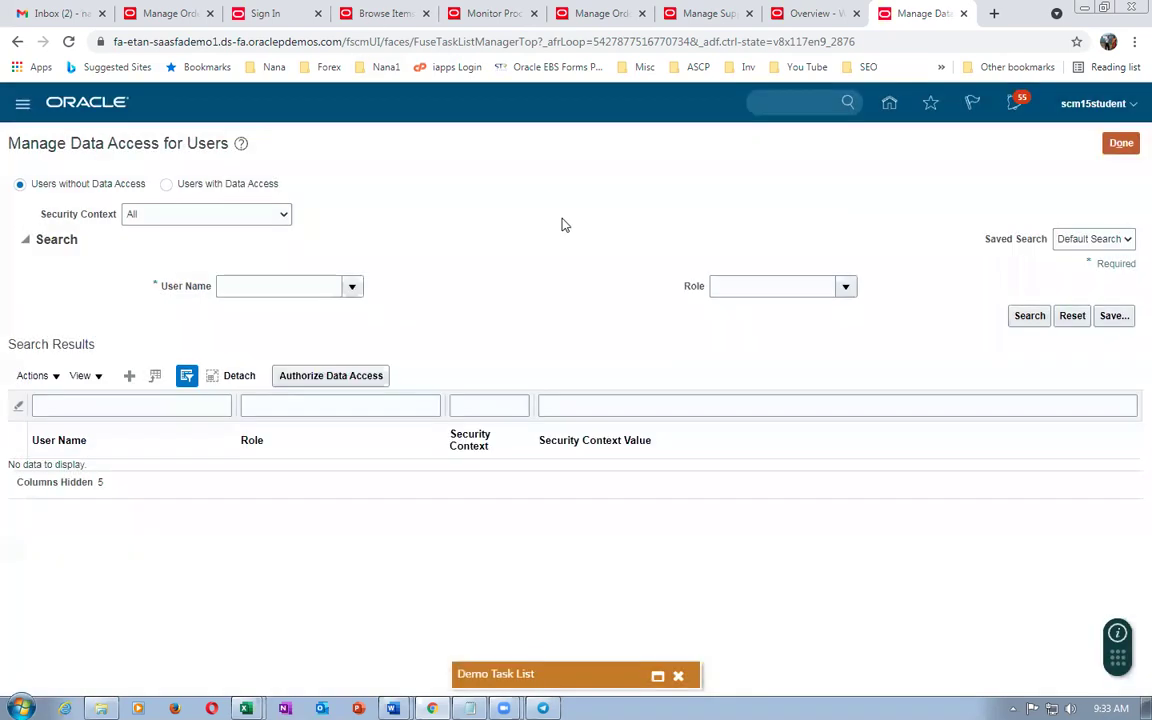
Copy the sales order's number from the orchestration process page into the Notepad notes below the item number, and return to the browser.
click(600, 13)
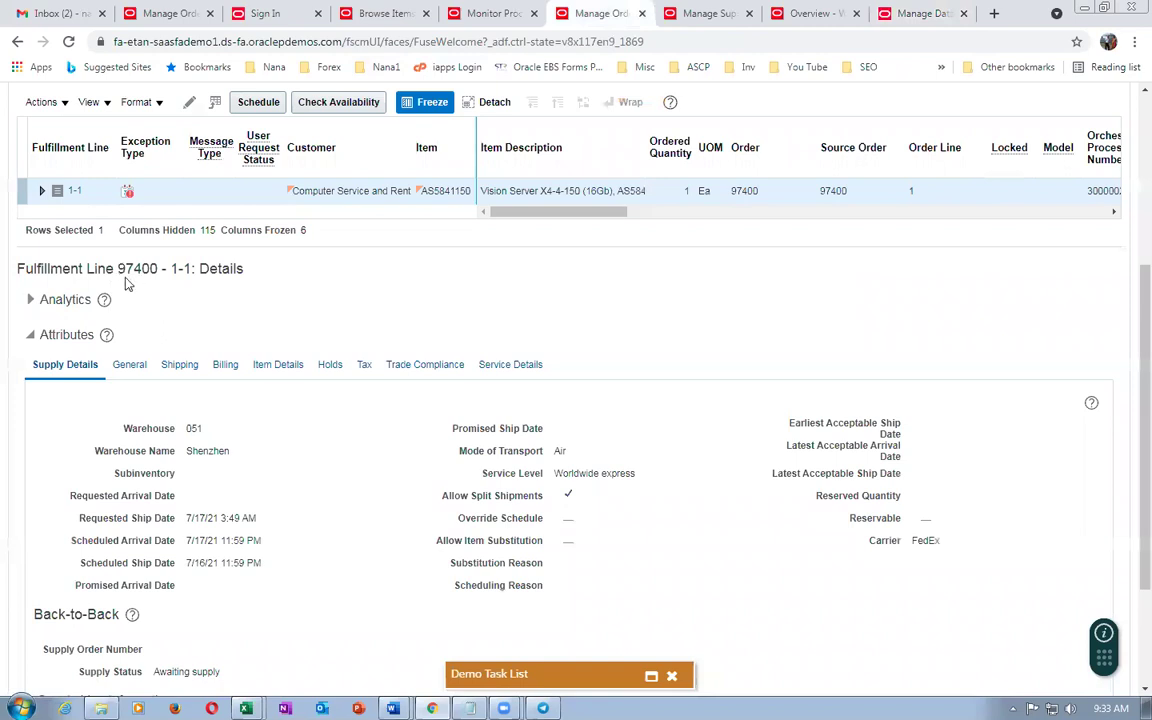
scroll(126, 284, up, 3)
double_click(171, 245)
click(169, 255)
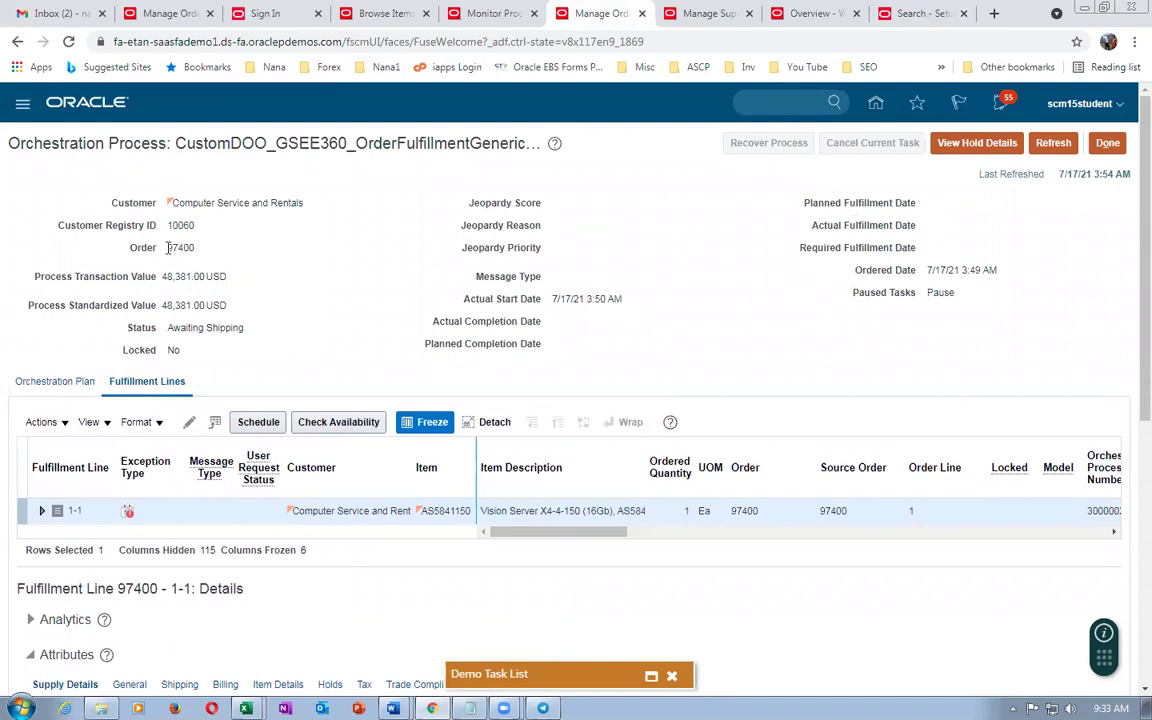
double_click(176, 248)
key(ctrl+c)
click(470, 708)
click(300, 352)
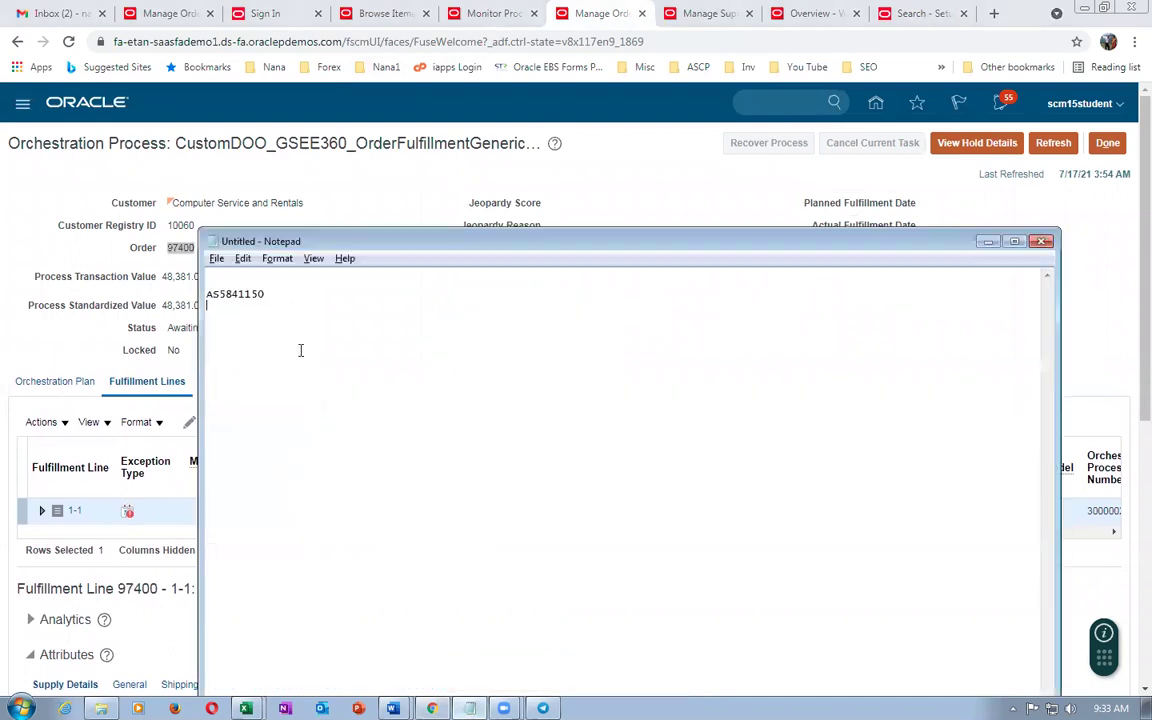
key(ctrl+v)
key(alt+Tab)
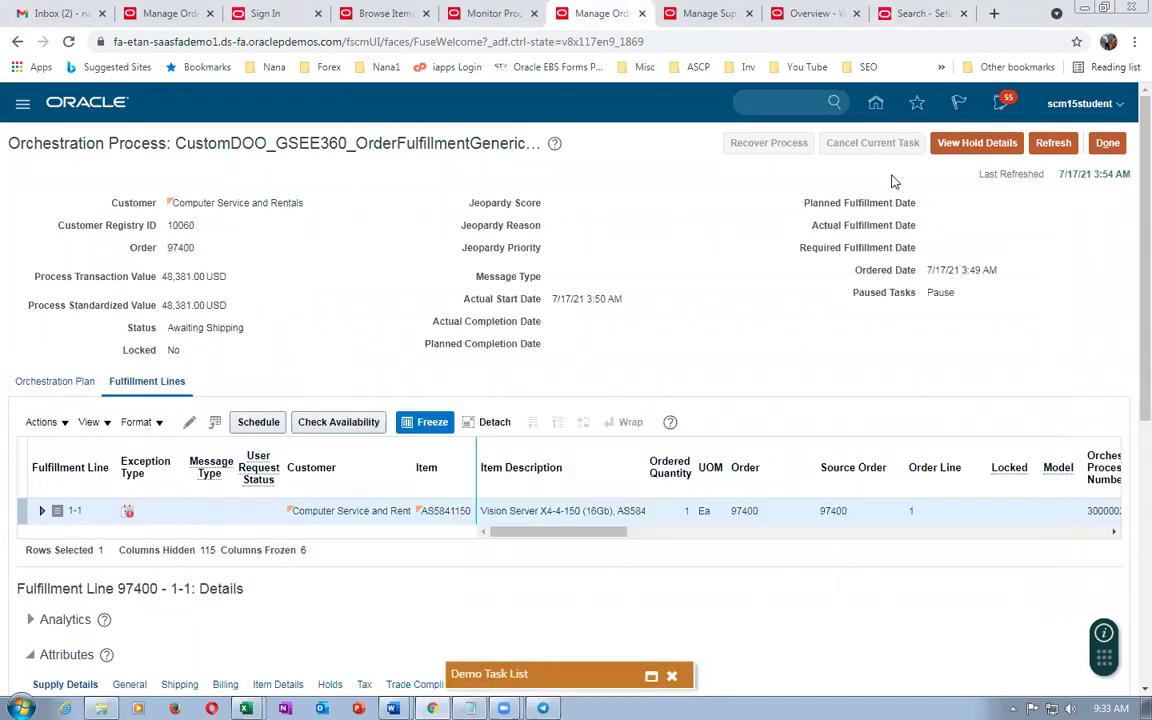
Close the orchestration process and order pages, and sign out of the scm15 account.
click(1107, 143)
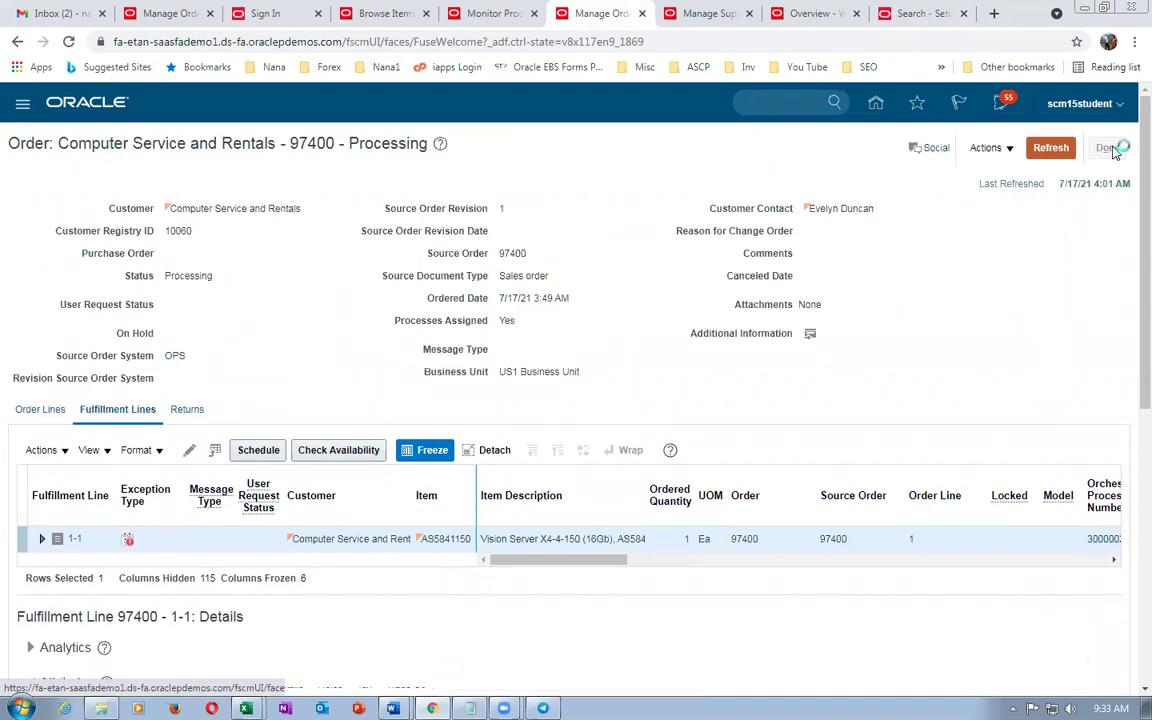
click(1115, 148)
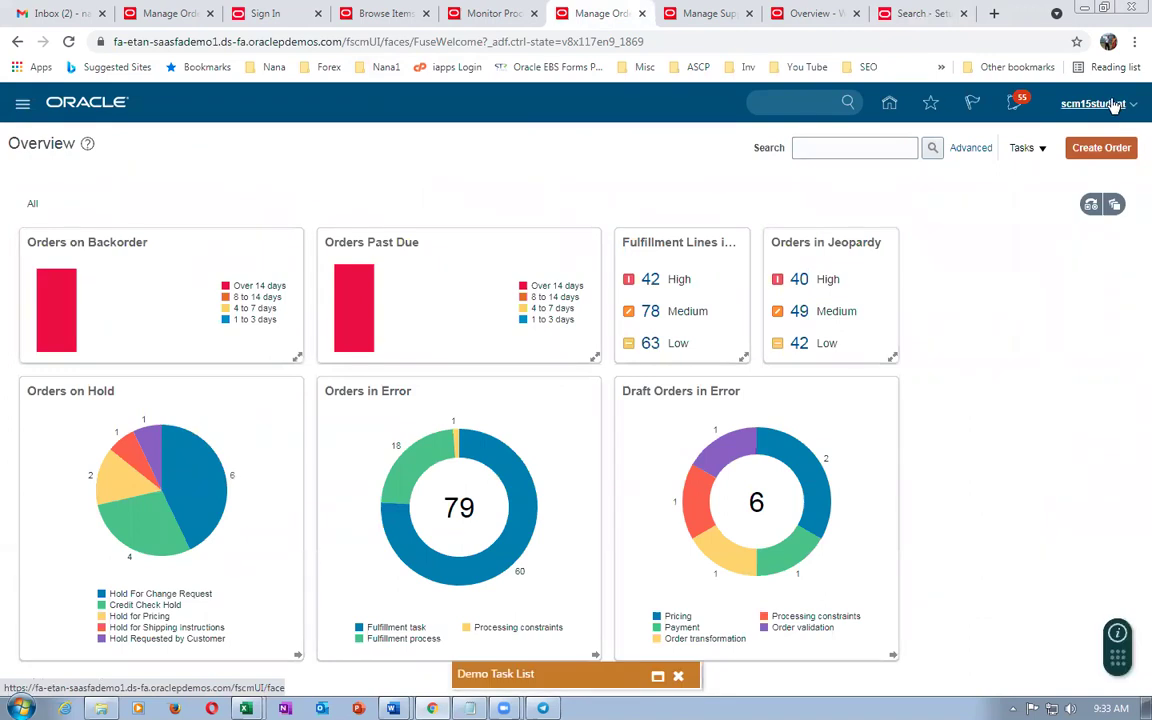
click(1112, 104)
click(1099, 135)
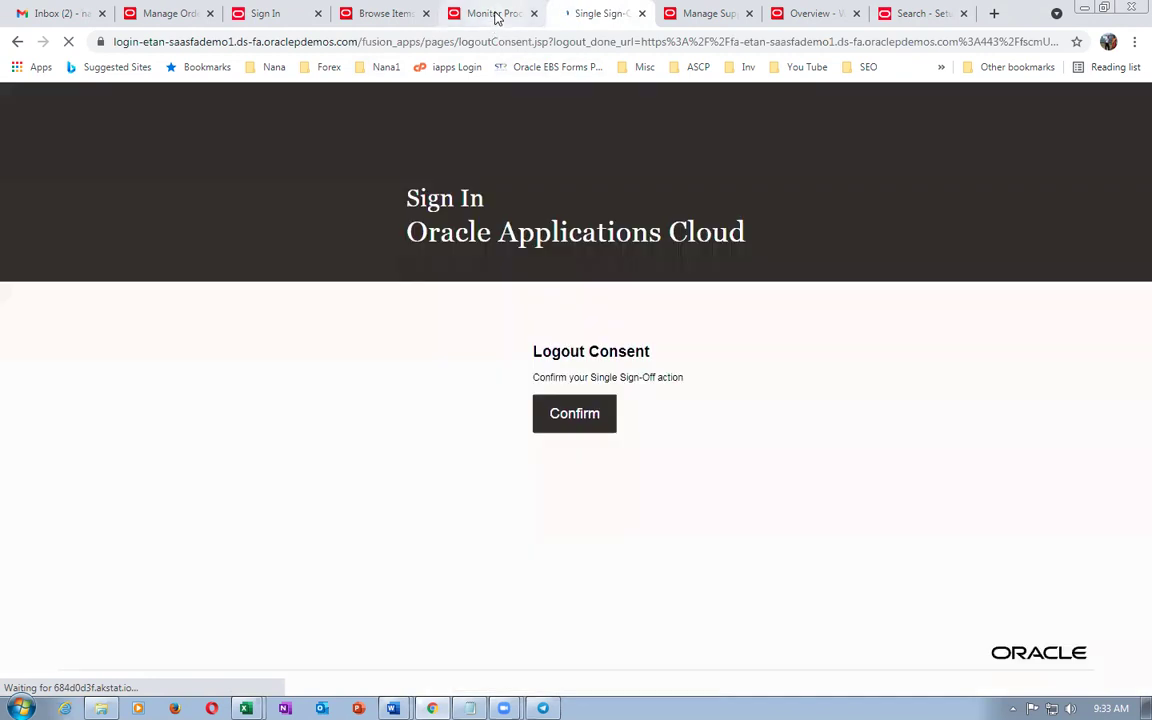
Close the leftover process monitoring, supply, Work Execution and setup search tabs, and confirm the single sign-off.
click(490, 13)
click(534, 13)
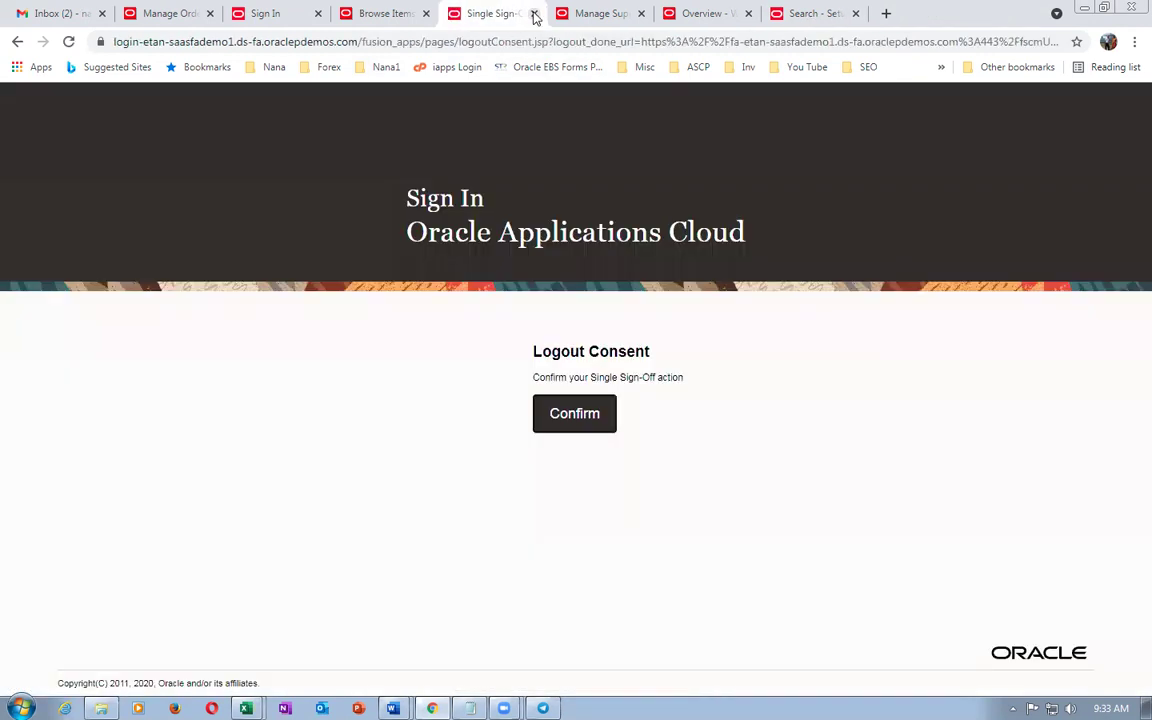
click(592, 14)
click(641, 13)
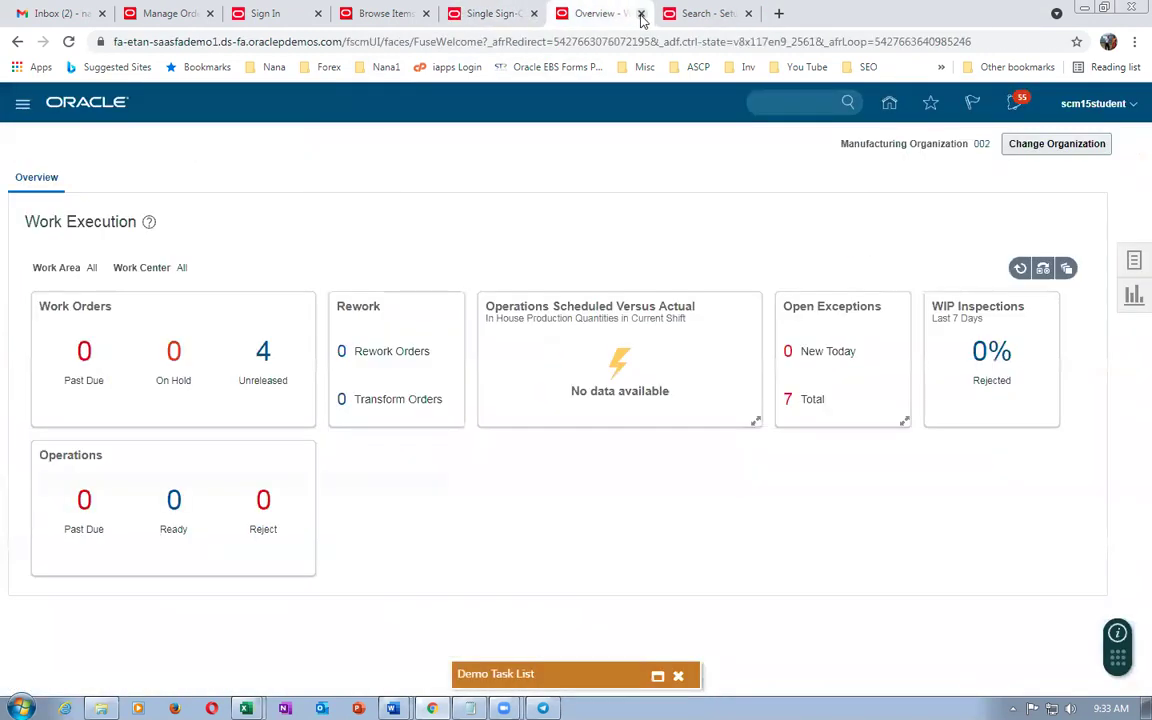
click(641, 14)
click(641, 14)
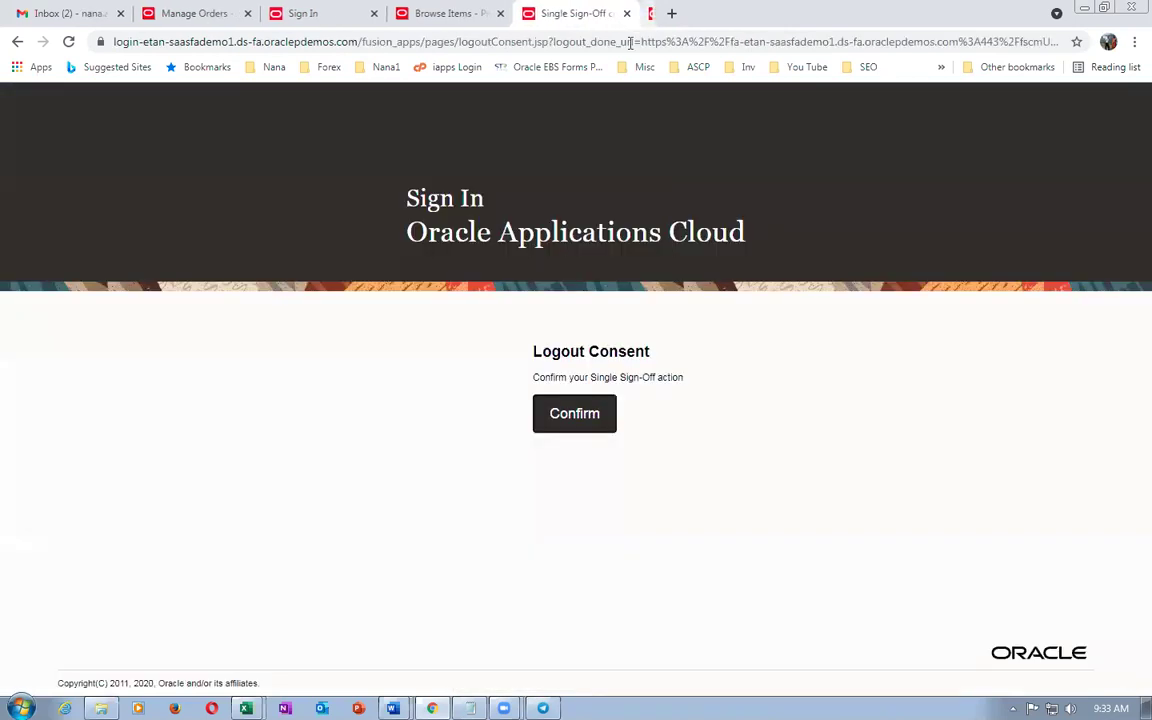
click(589, 424)
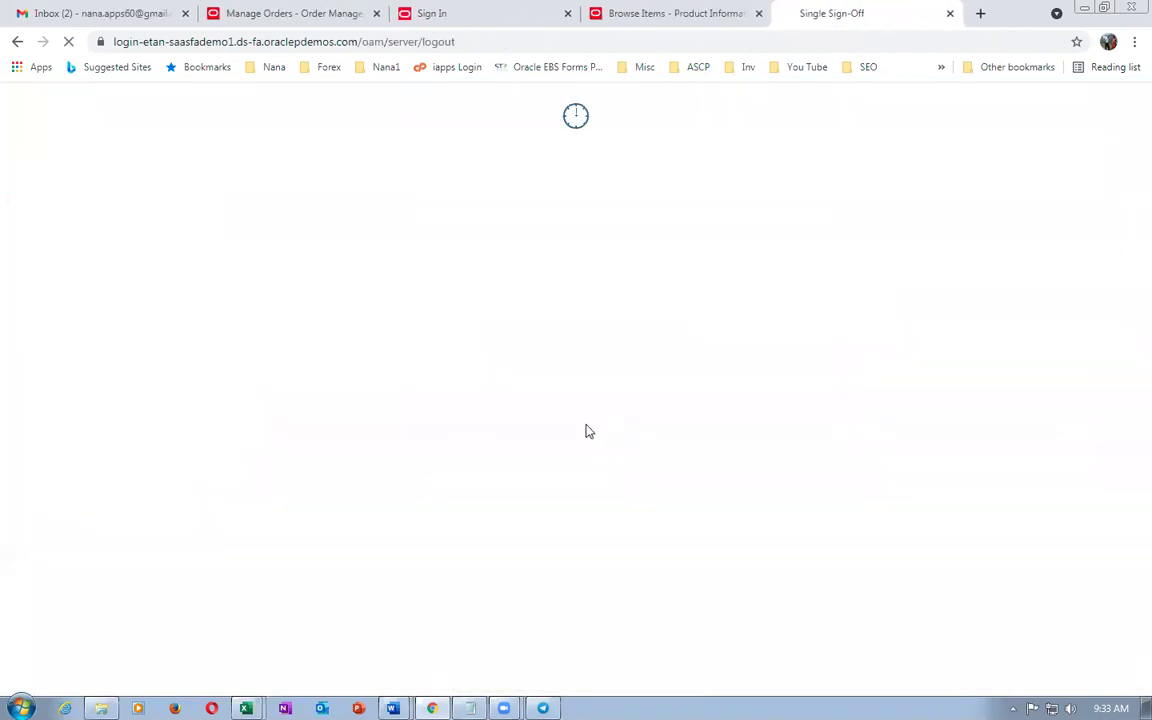
Sign back in and open Work Definition for organization 051.
click(513, 481)
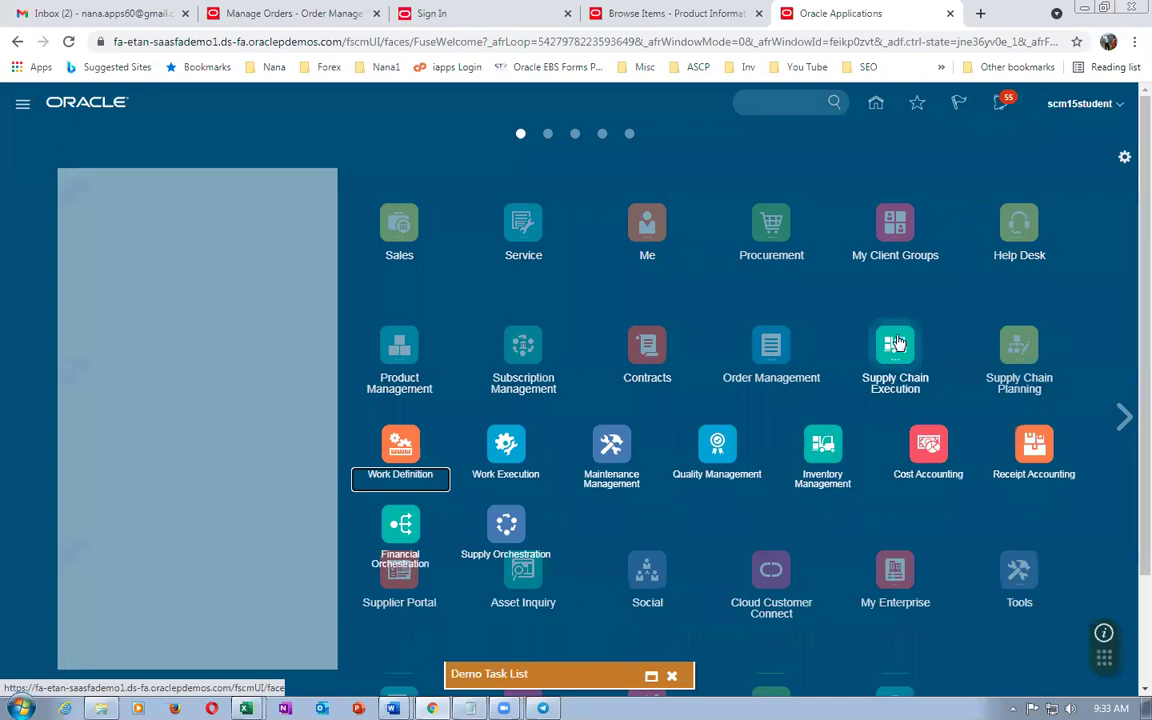
click(442, 571)
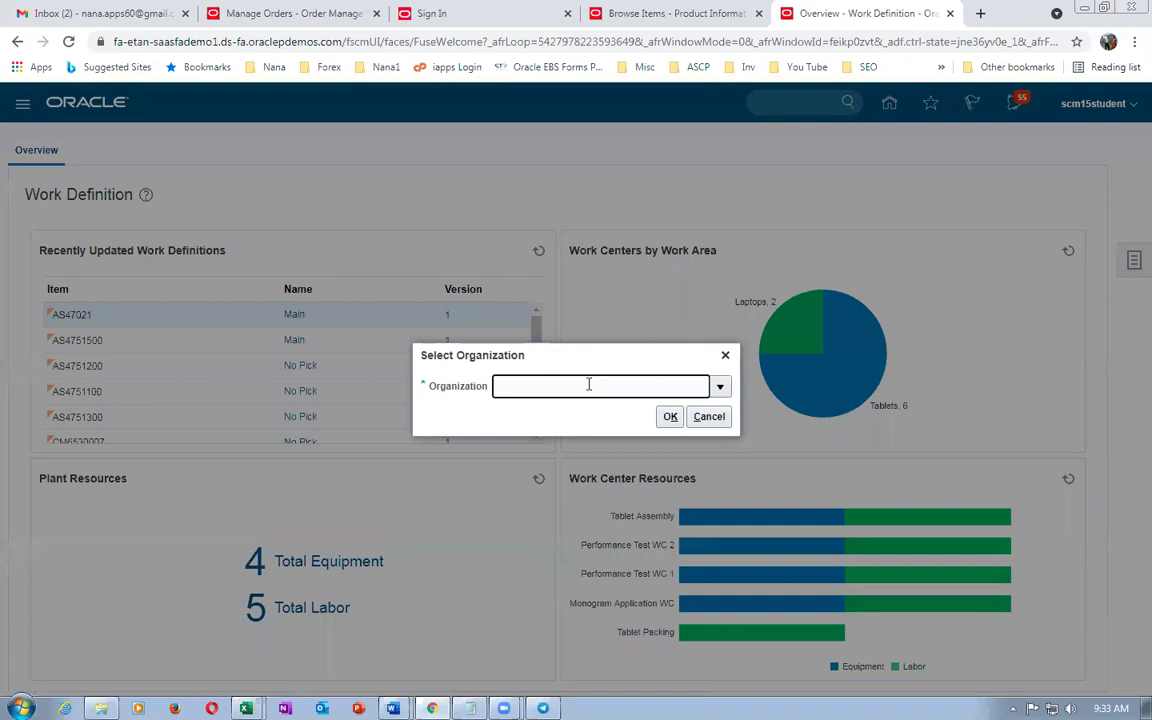
text(051)
key(Tab)
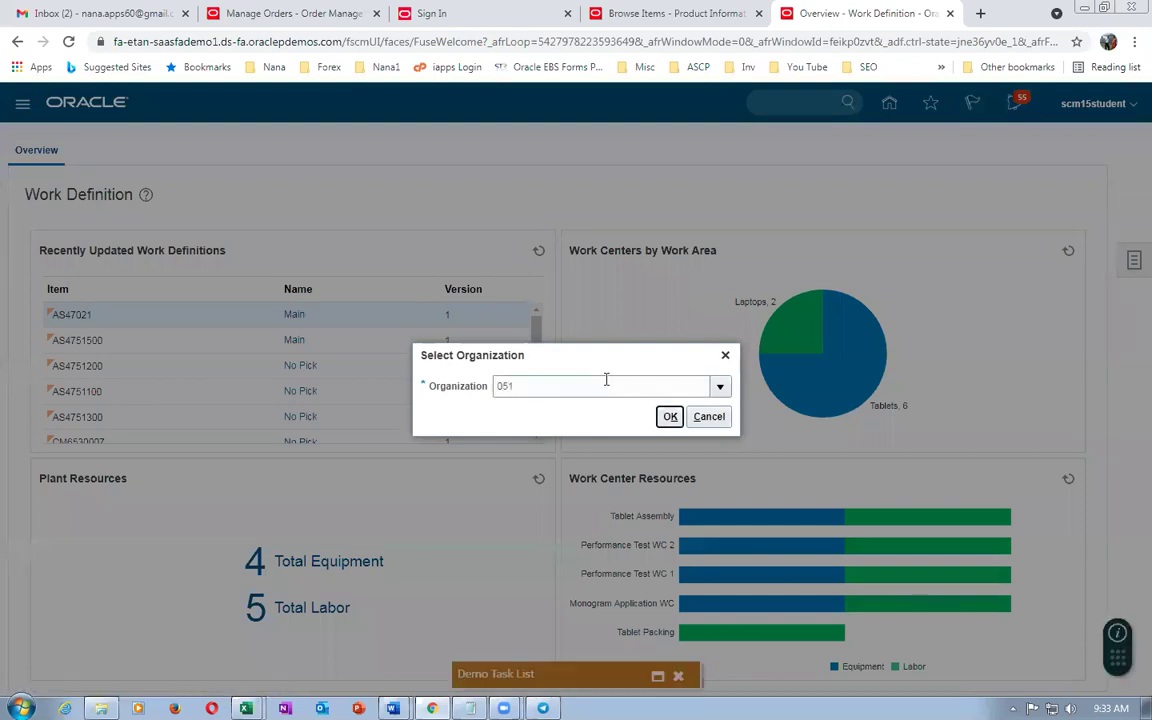
click(669, 416)
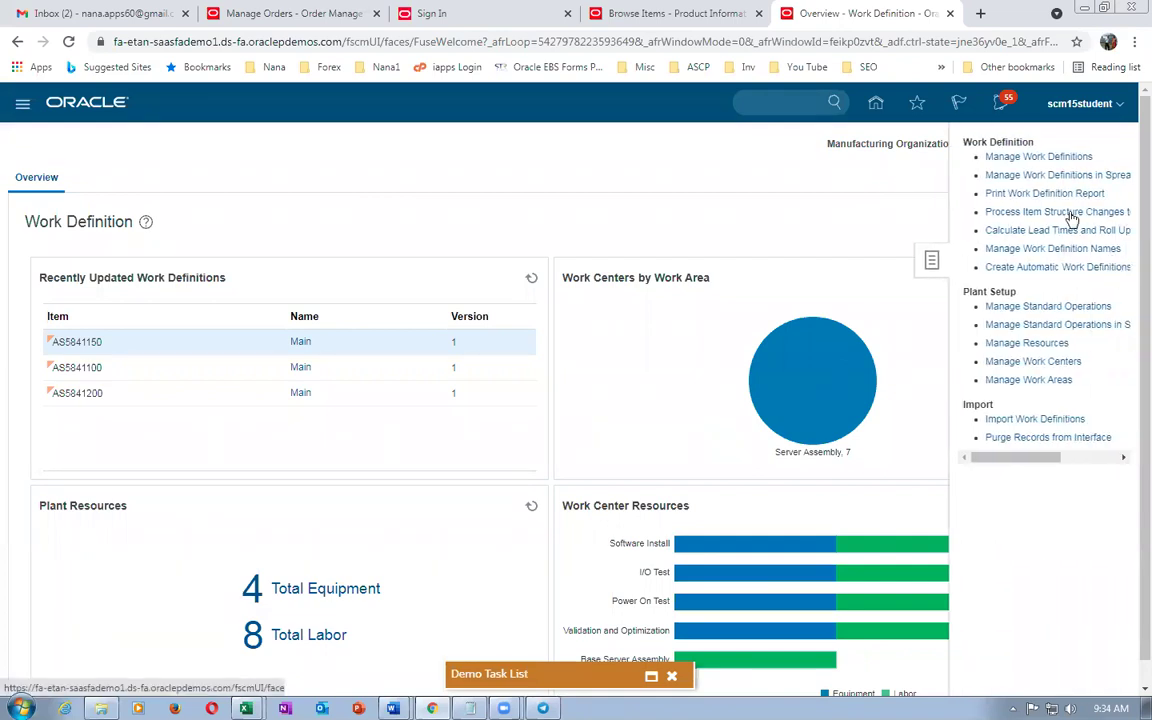
Open Manage Work Definitions and search for item AS5841150, copying the item number from the Notepad notes.
click(1035, 157)
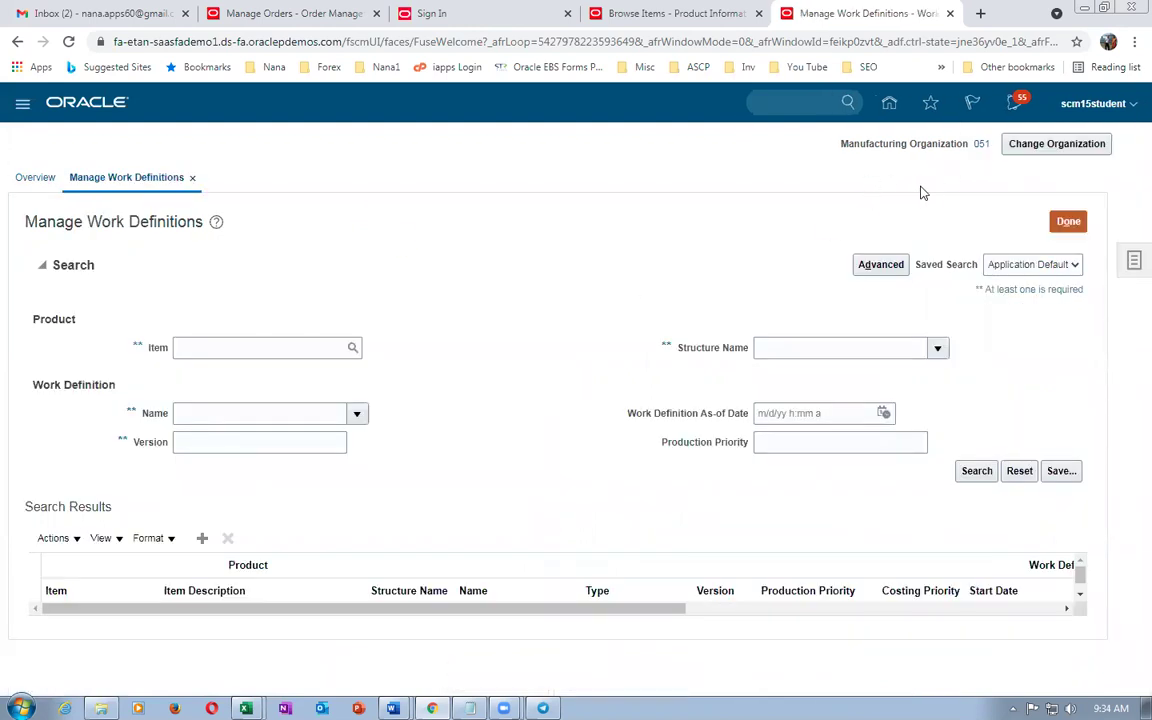
click(219, 347)
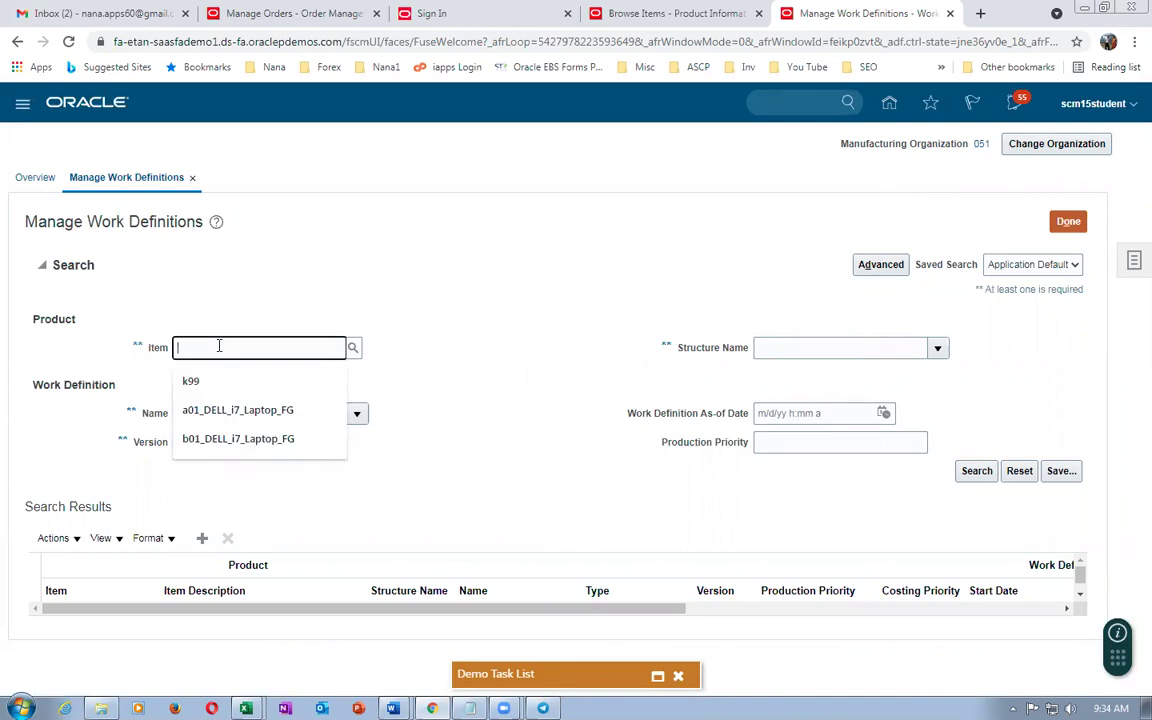
key(alt+Tab)
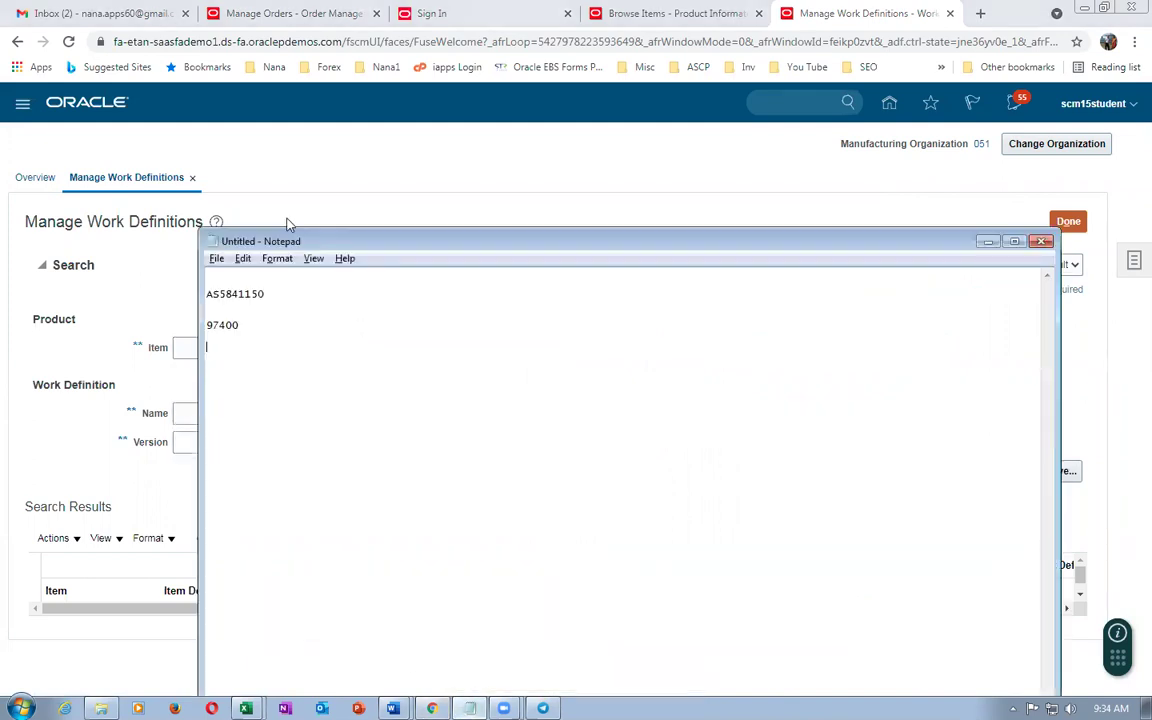
drag(271, 294, 186, 291)
key(ctrl+c)
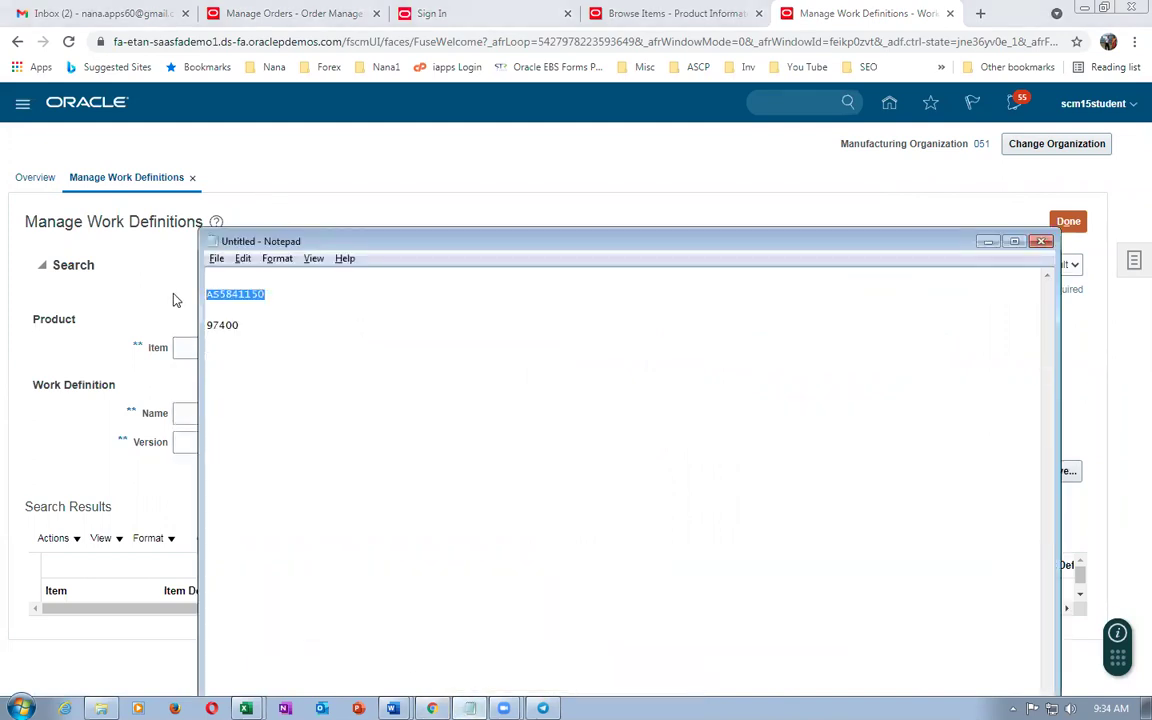
click(206, 345)
key(ctrl+v)
click(977, 471)
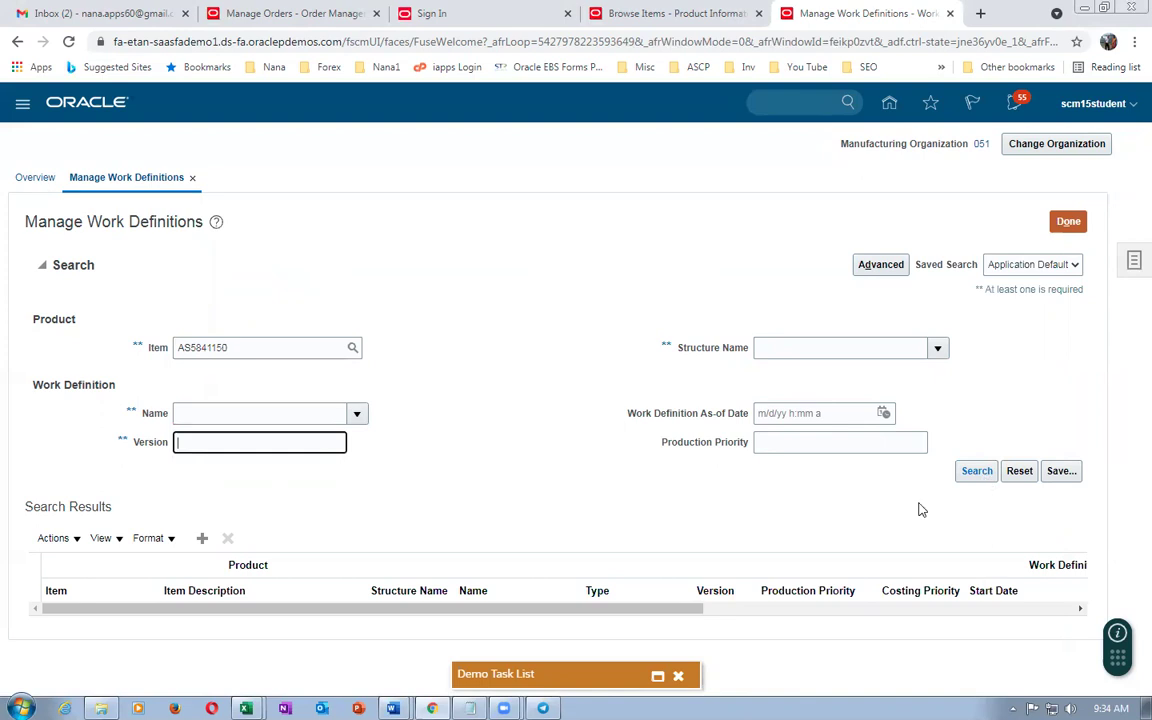
click(981, 472)
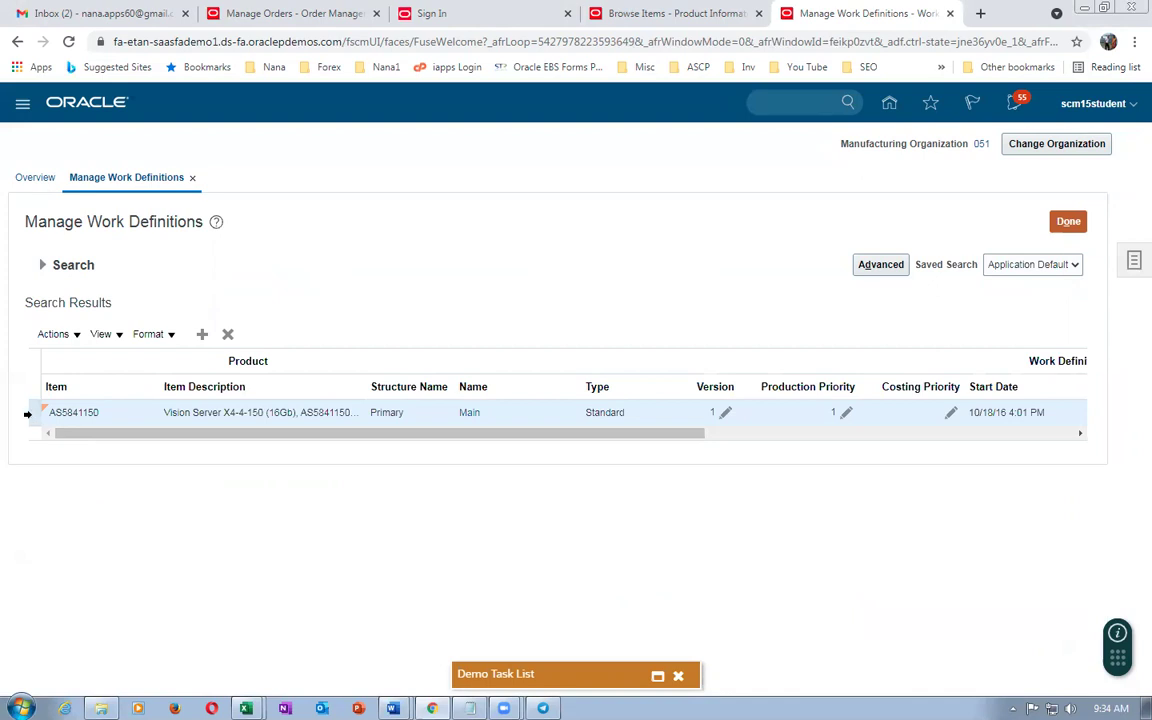
Open the Main work definition of item AS5841150 from the search results.
click(55, 337)
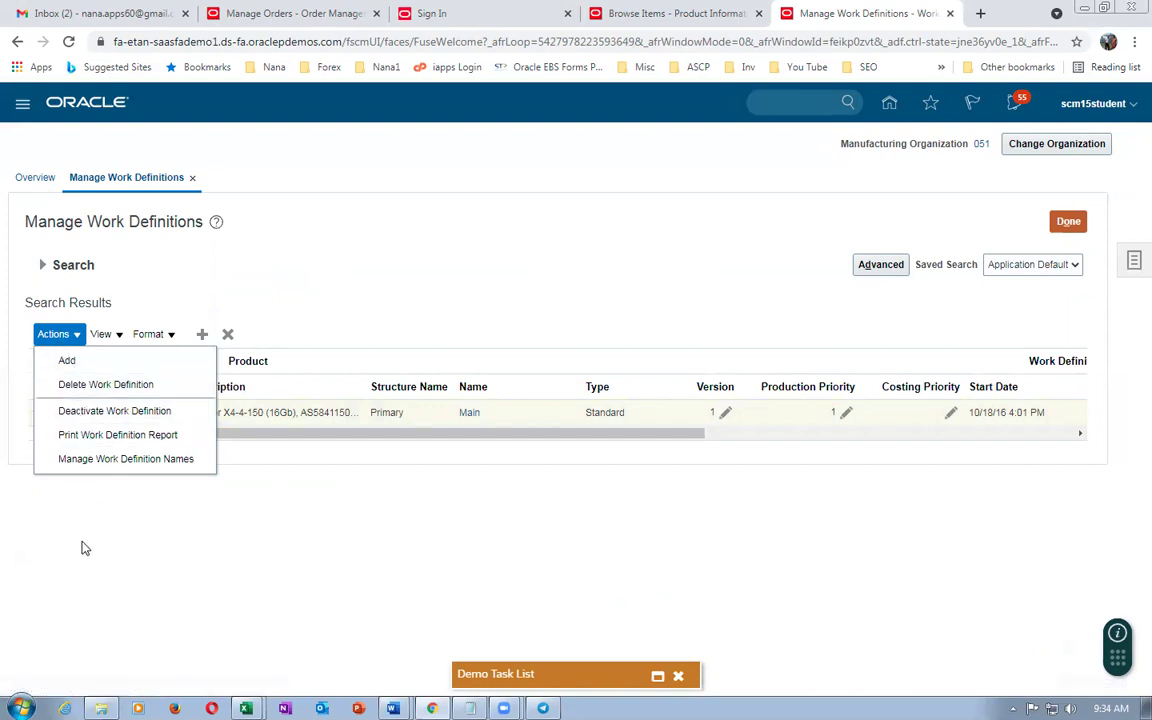
click(112, 567)
click(36, 416)
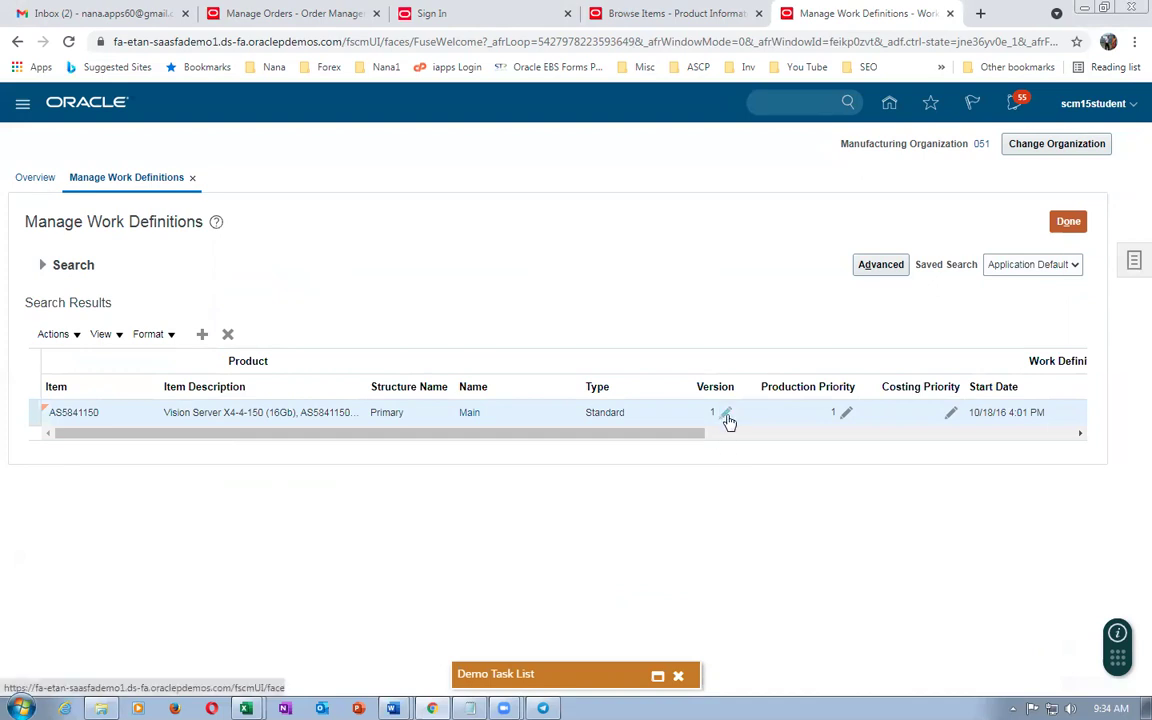
click(470, 413)
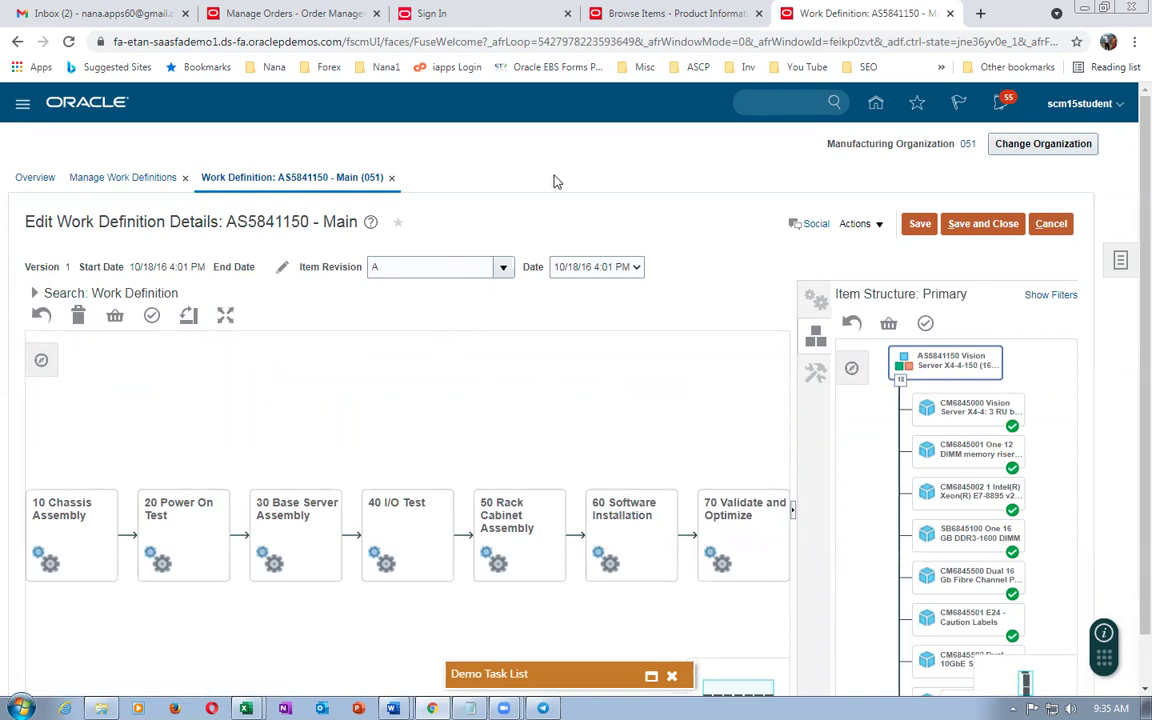
Duplicate the browser tab, dismiss the welcome tour, and open Browse Items in Product Information Management.
right_click(868, 13)
click(902, 122)
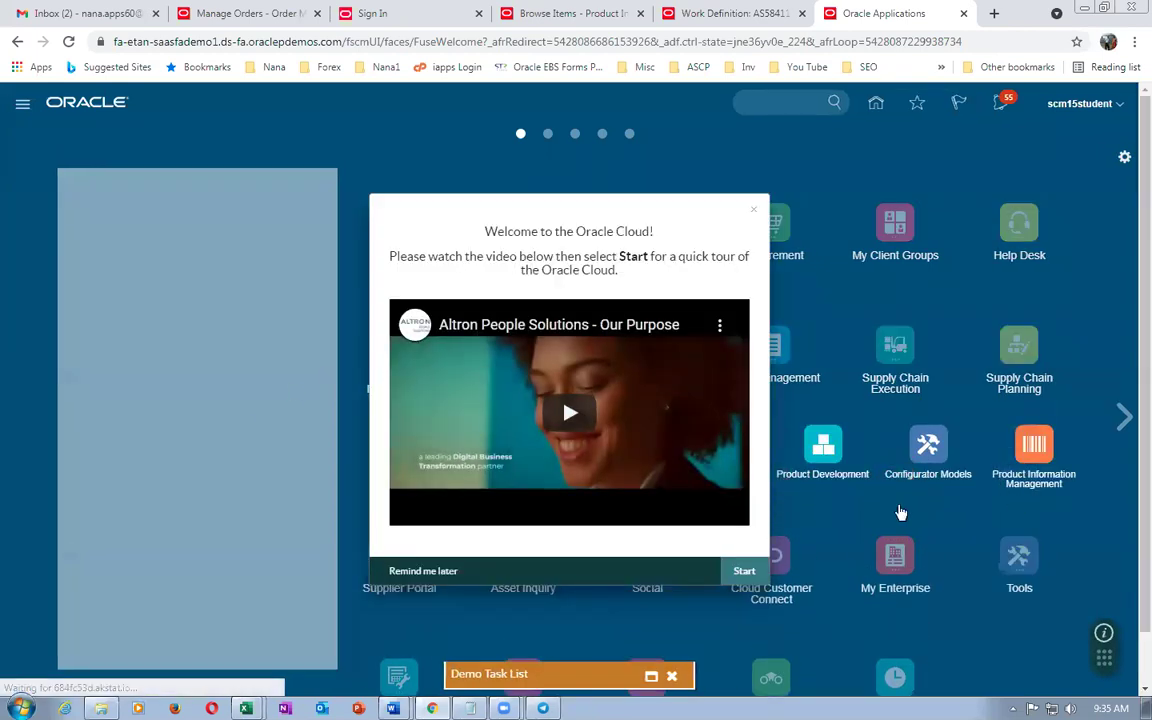
click(405, 572)
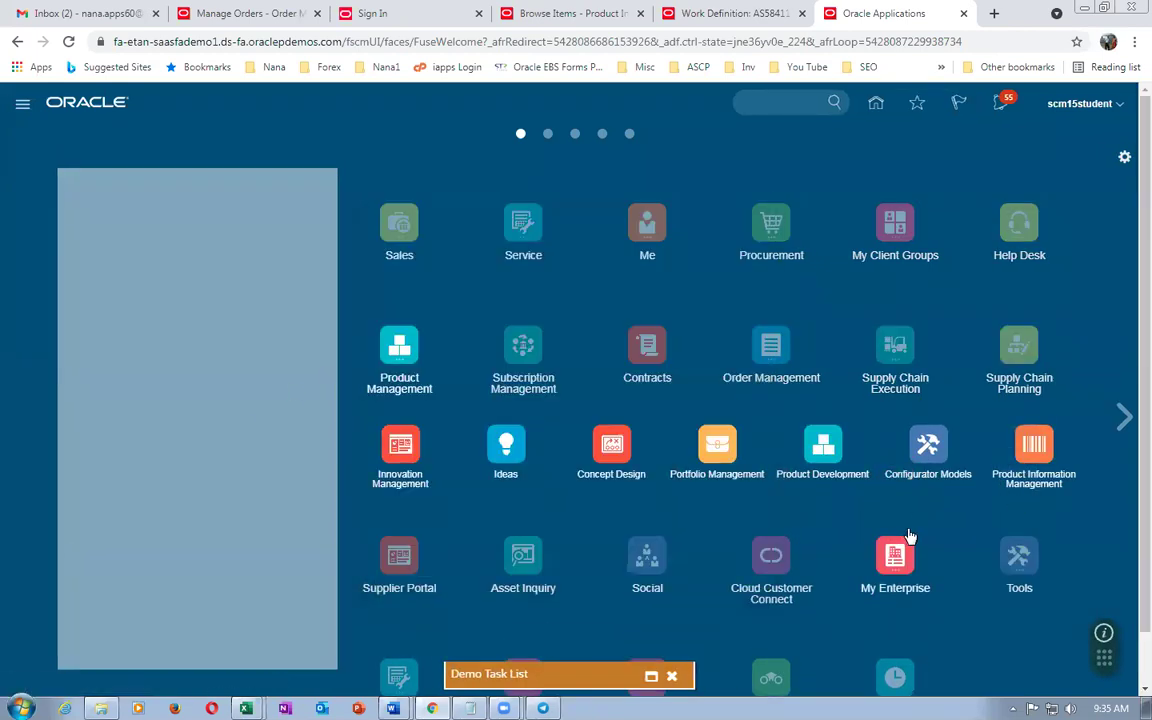
click(1050, 453)
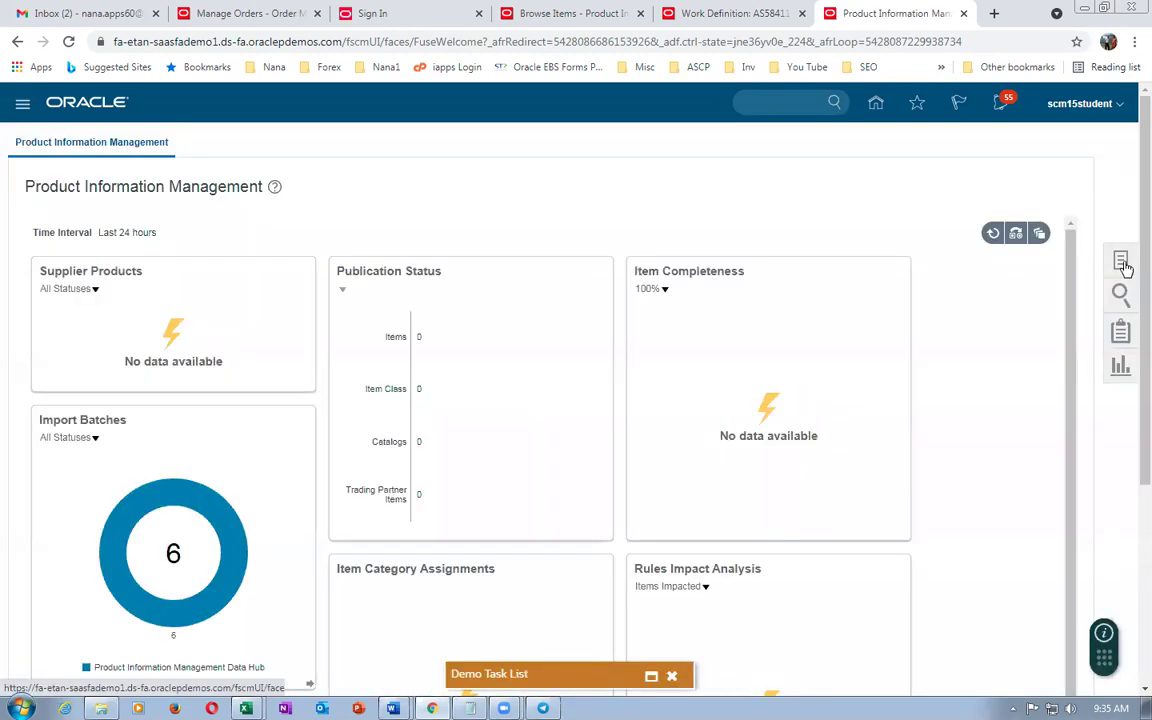
click(1121, 264)
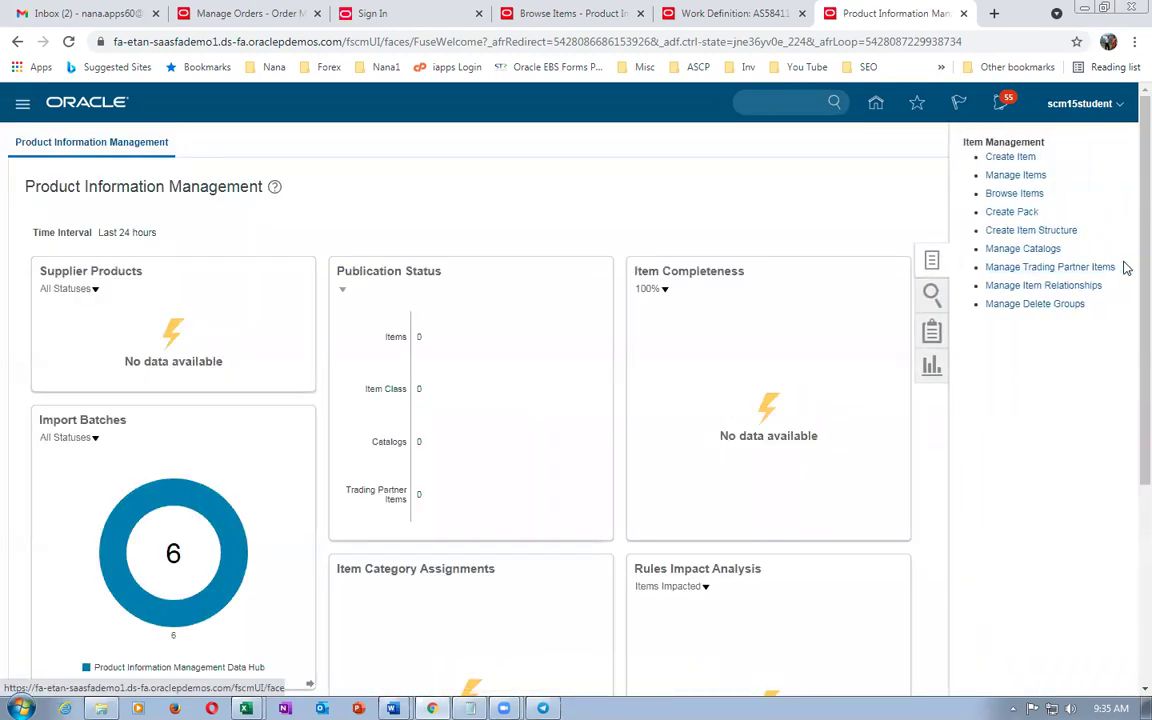
click(1025, 193)
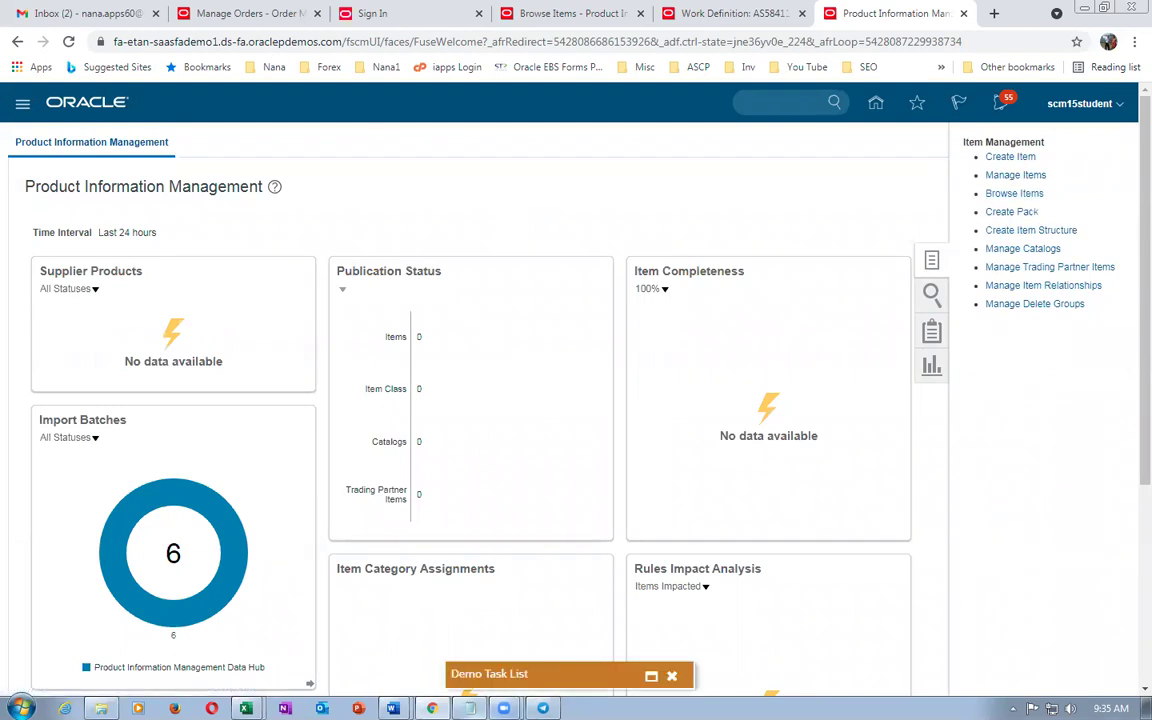
Search the Root Item Class for item AS5841150, checking the item number in the Notepad notes.
click(469, 708)
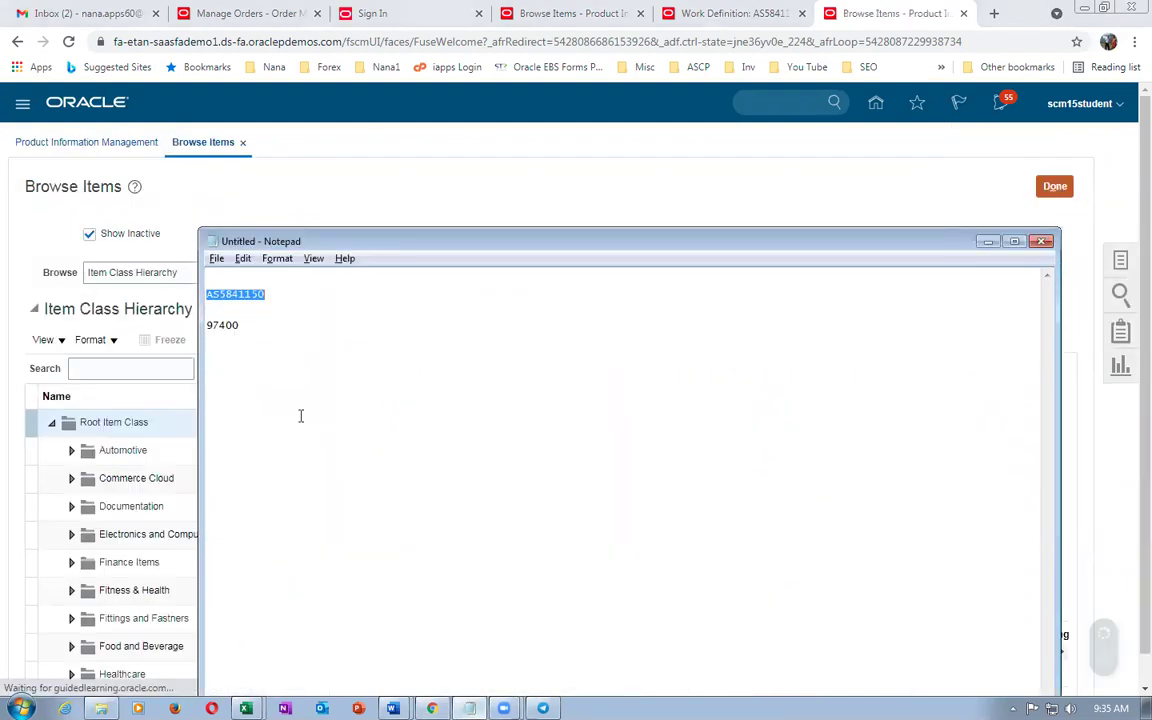
click(345, 213)
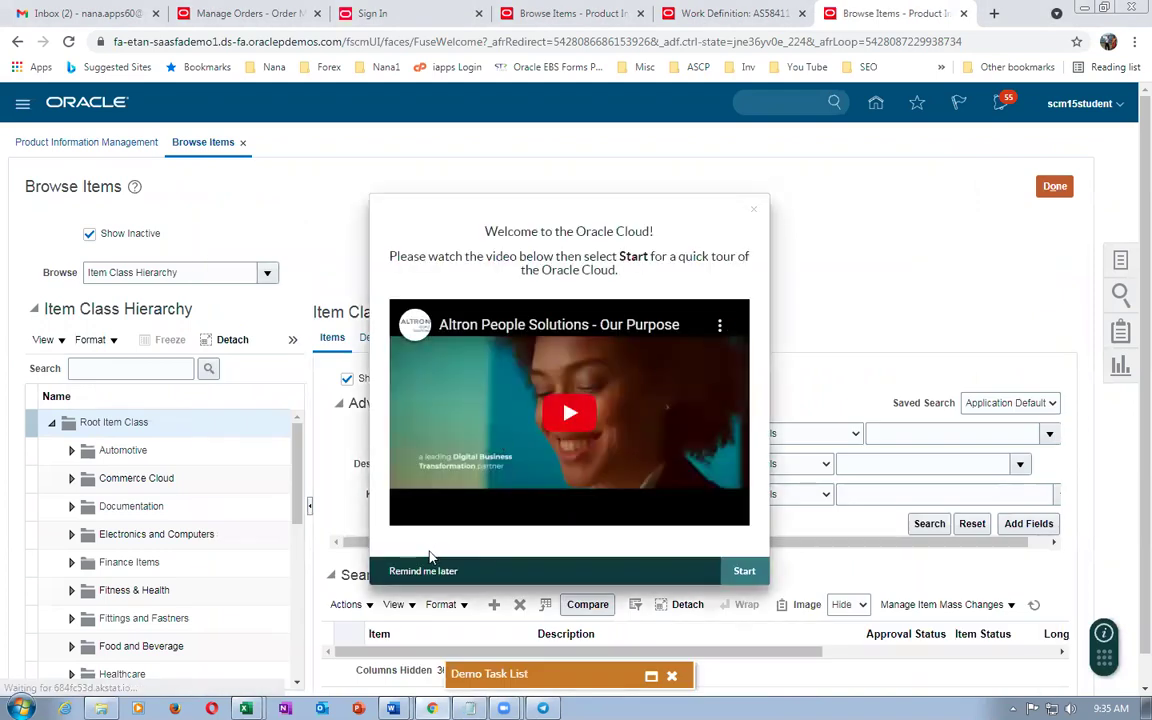
click(418, 570)
click(531, 430)
text(AS5841150)
key(Tab)
click(926, 524)
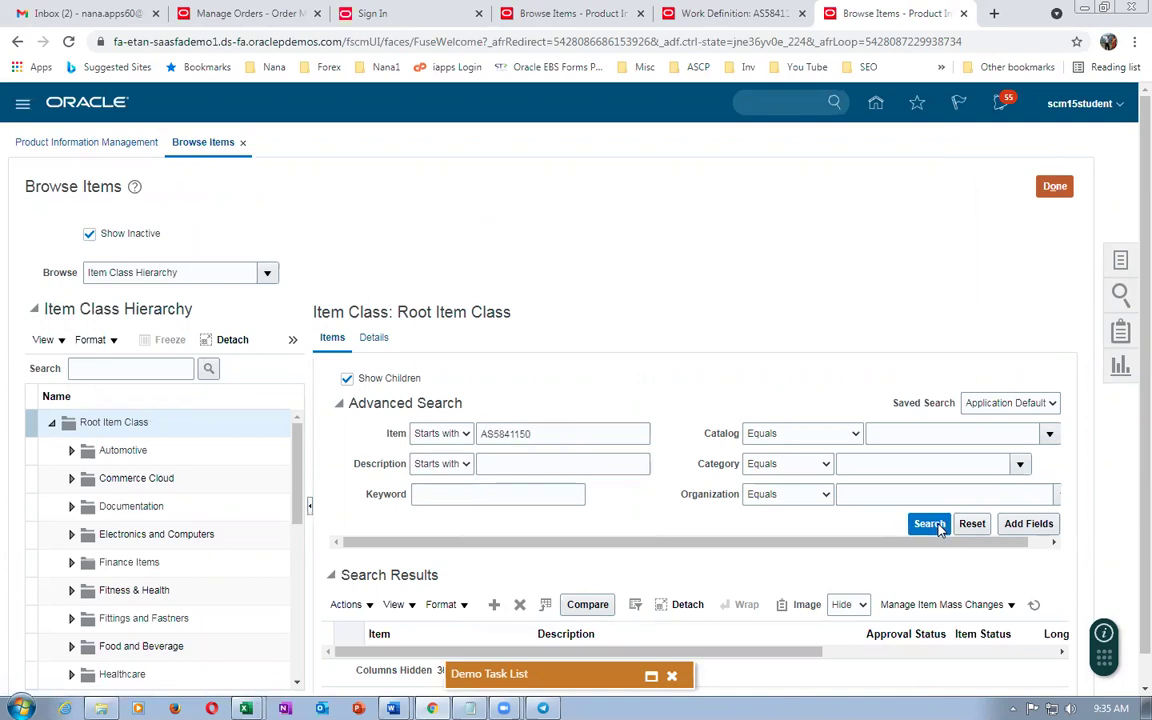
scroll(736, 305, down, 1)
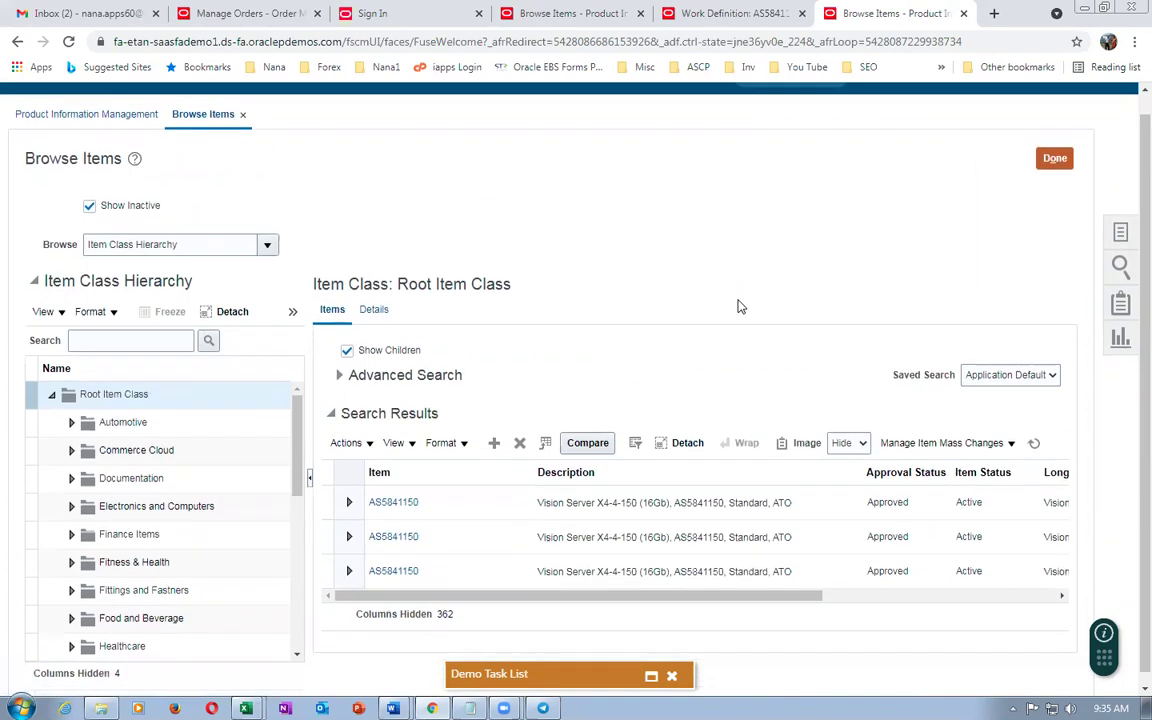
Open the organization 051 record of item AS5841150 and its Primary item structure.
drag(494, 593, 713, 615)
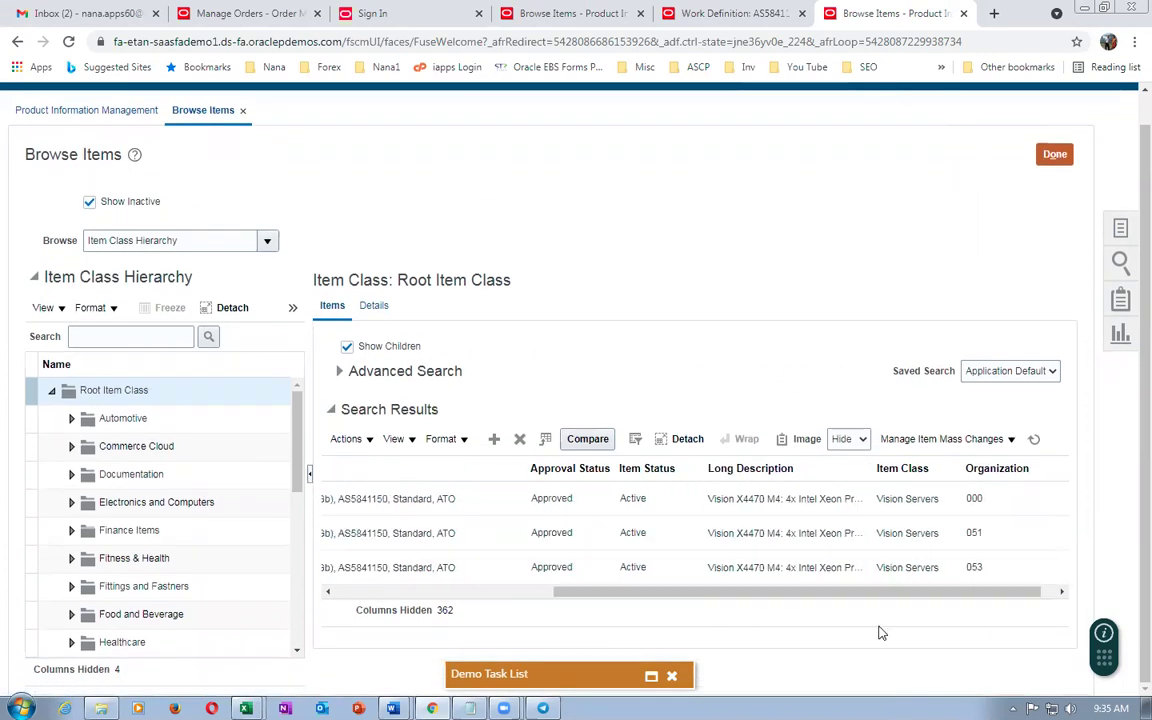
drag(650, 595, 367, 640)
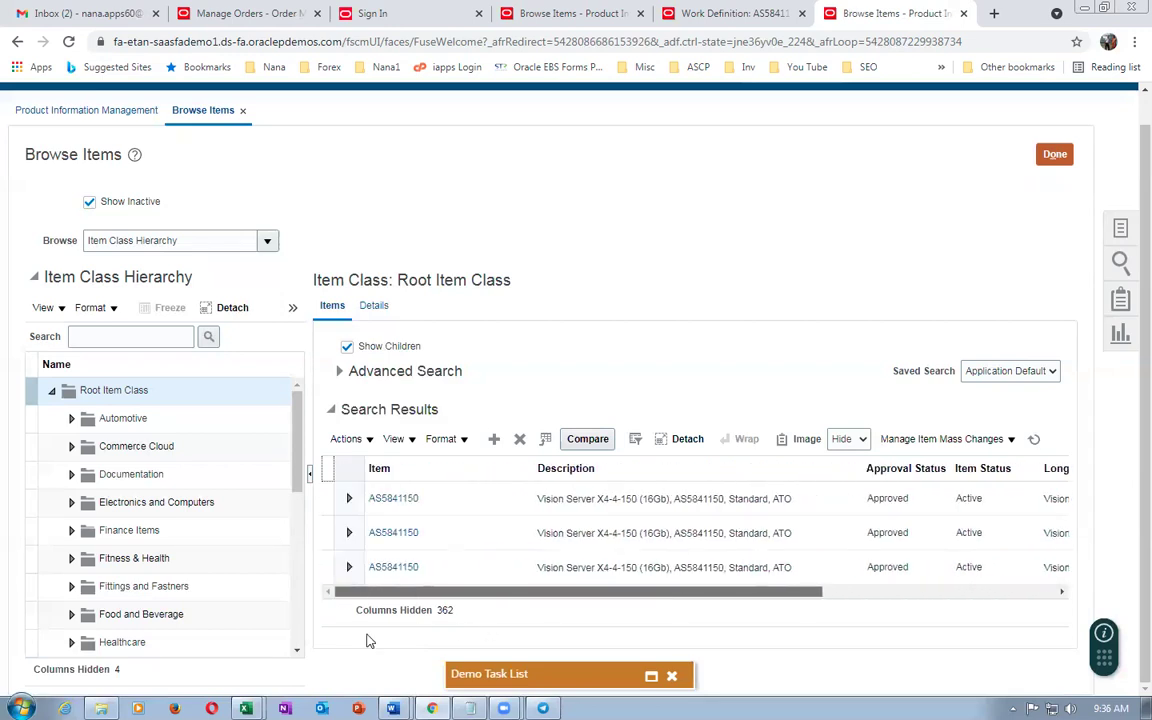
click(398, 537)
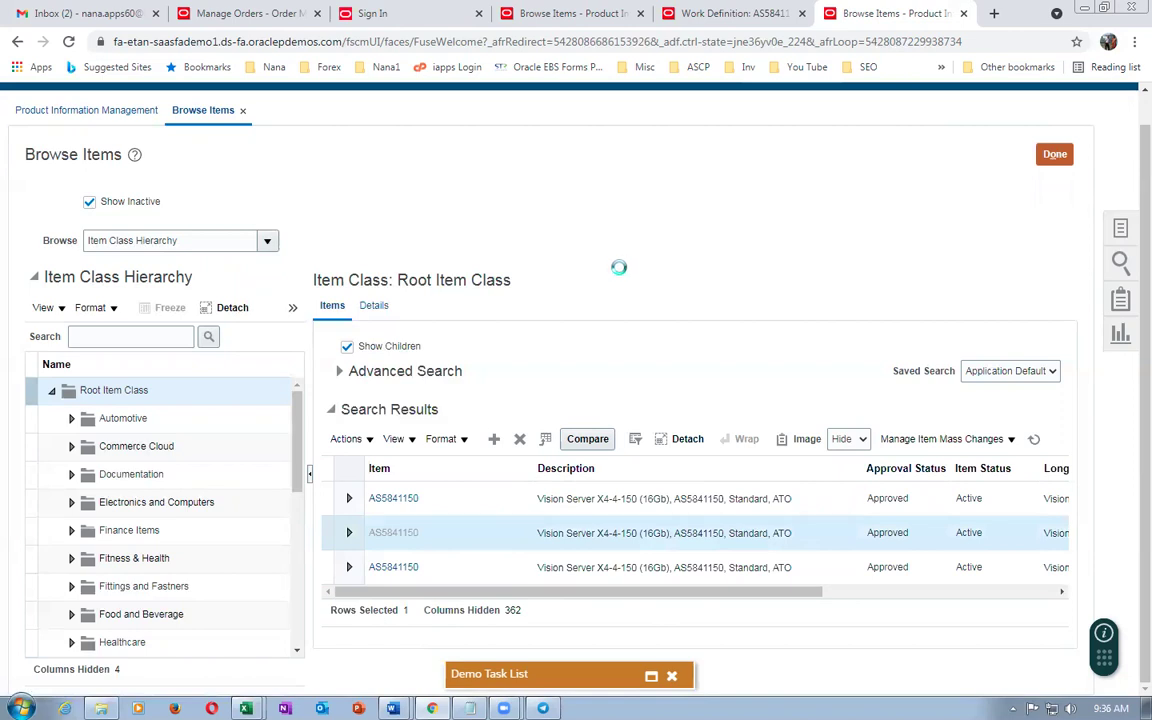
click(183, 578)
scroll(242, 500, down, 2)
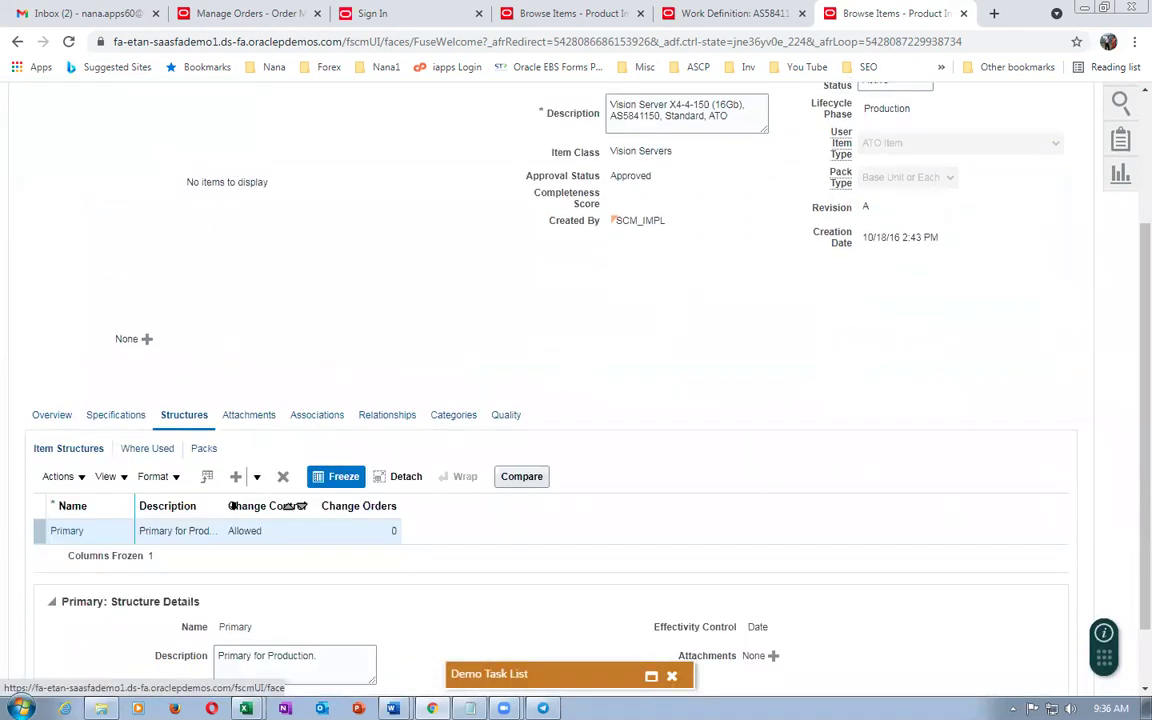
click(70, 531)
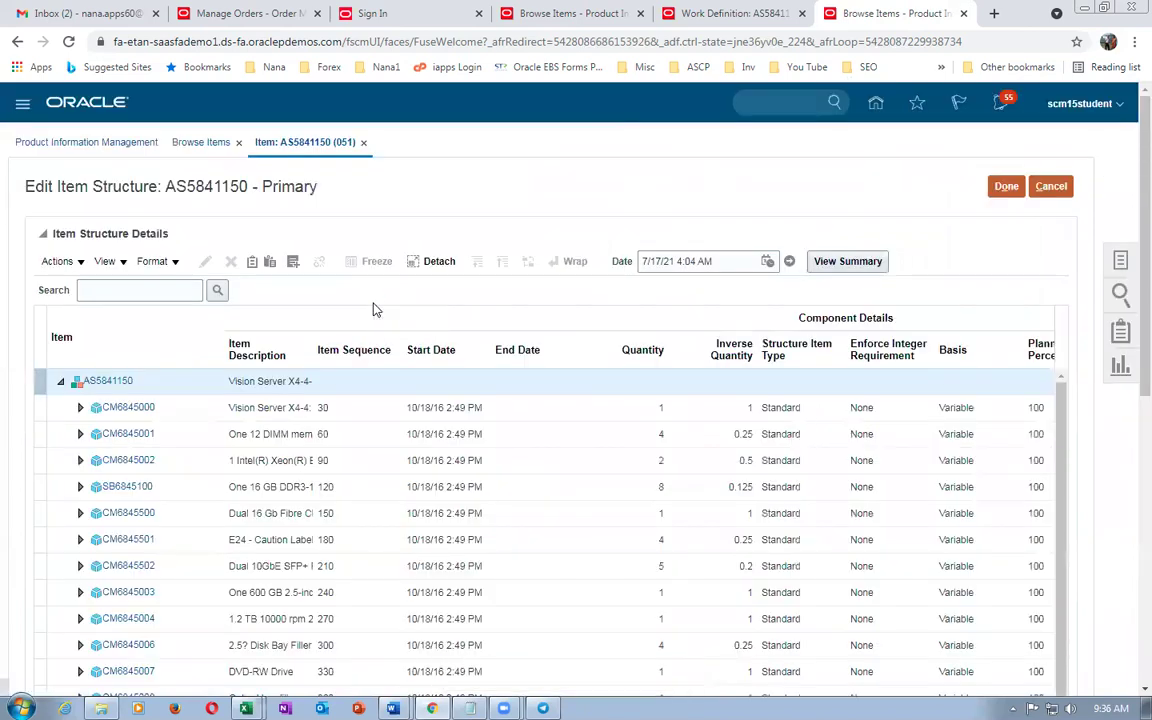
Select component CM6845031 in the Primary structure and display the Component Order Management columns in the structure table.
scroll(375, 311, down, 2)
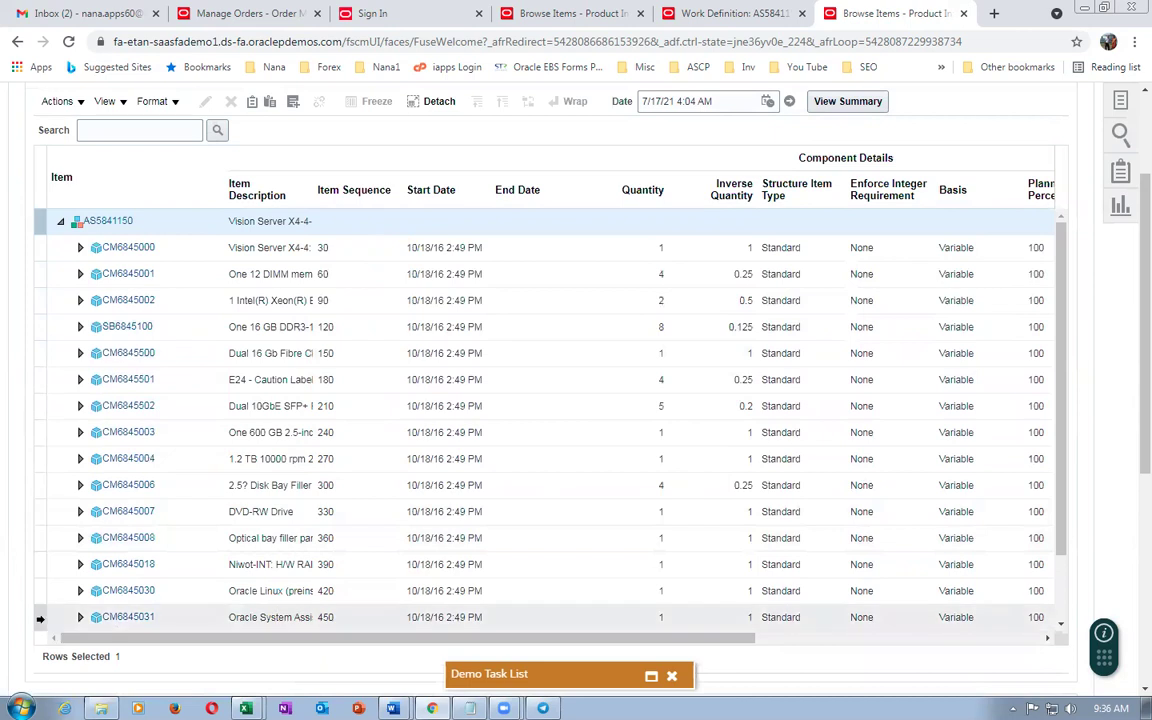
click(40, 617)
scroll(580, 631, down, 1)
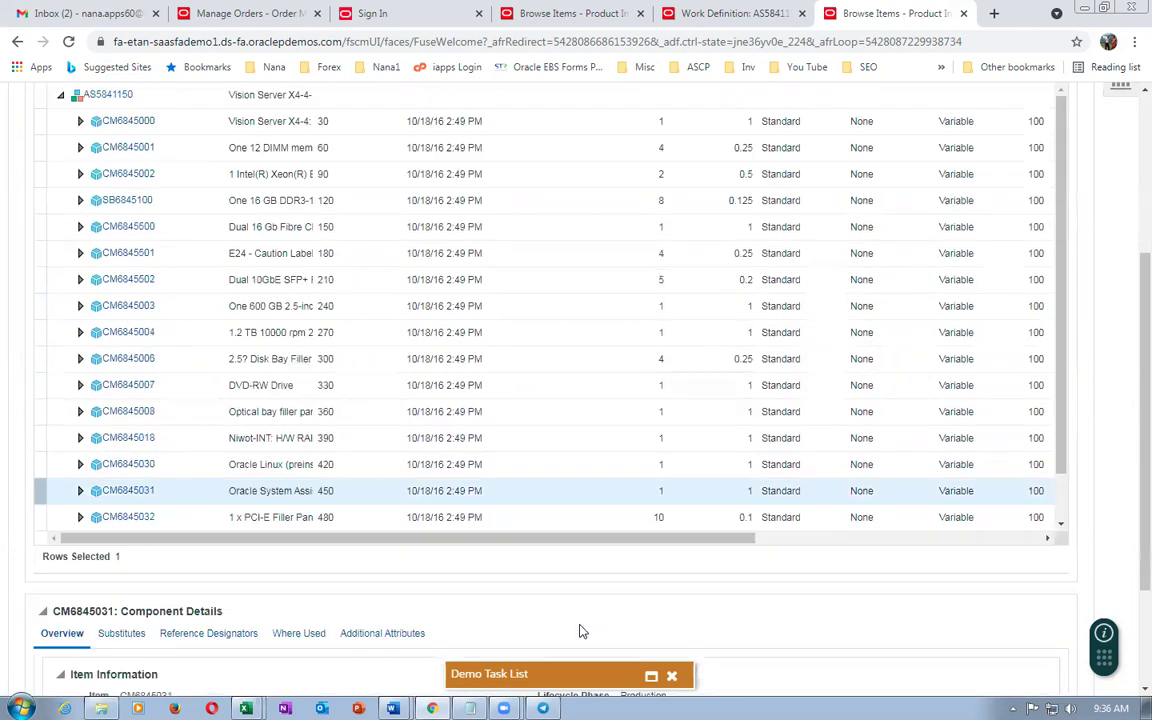
drag(604, 540, 154, 406)
scroll(316, 375, up, 3)
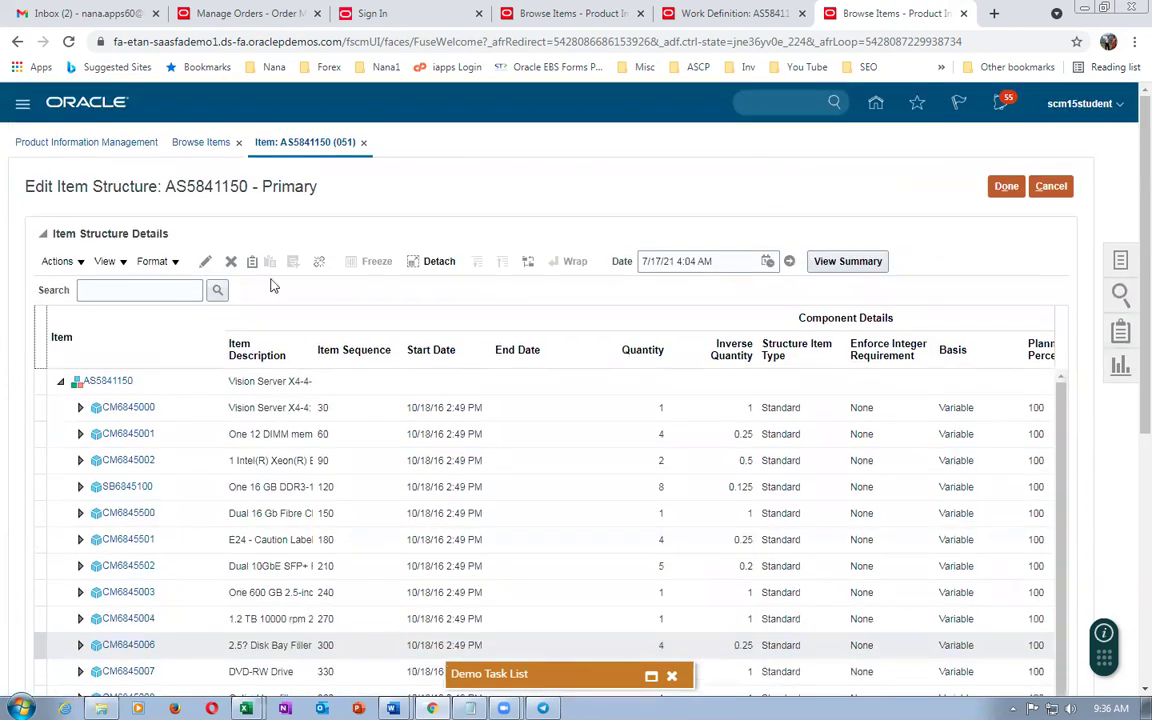
click(106, 261)
scroll(167, 568, down, 5)
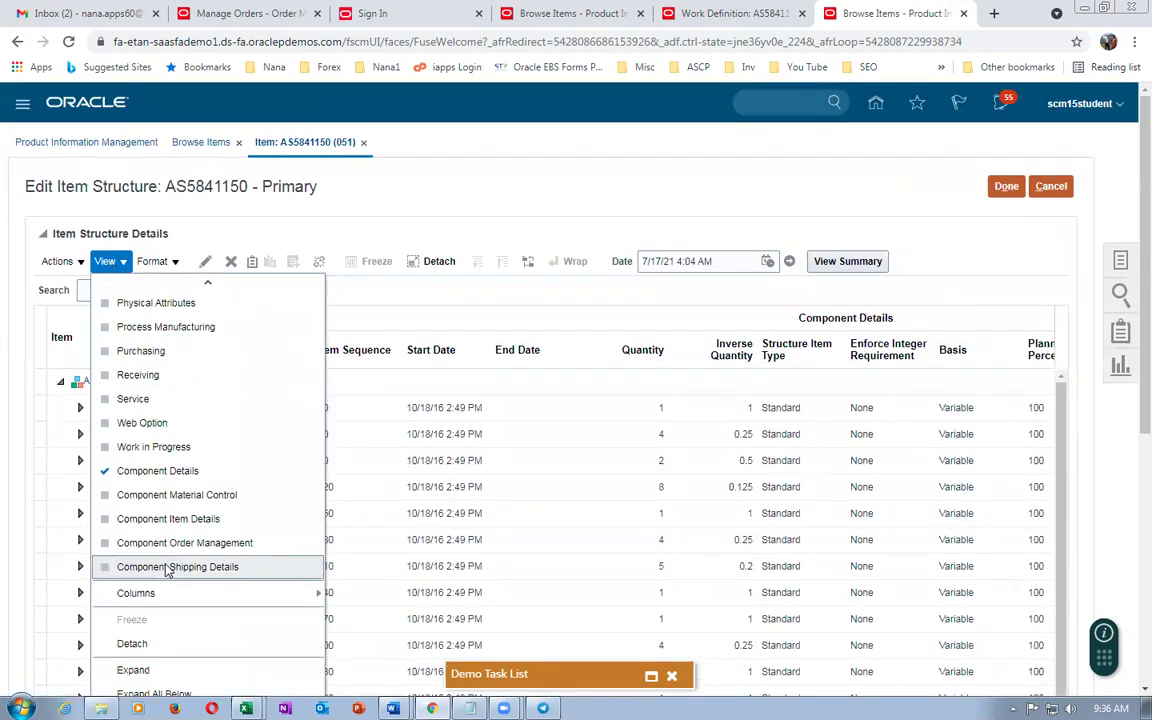
click(170, 543)
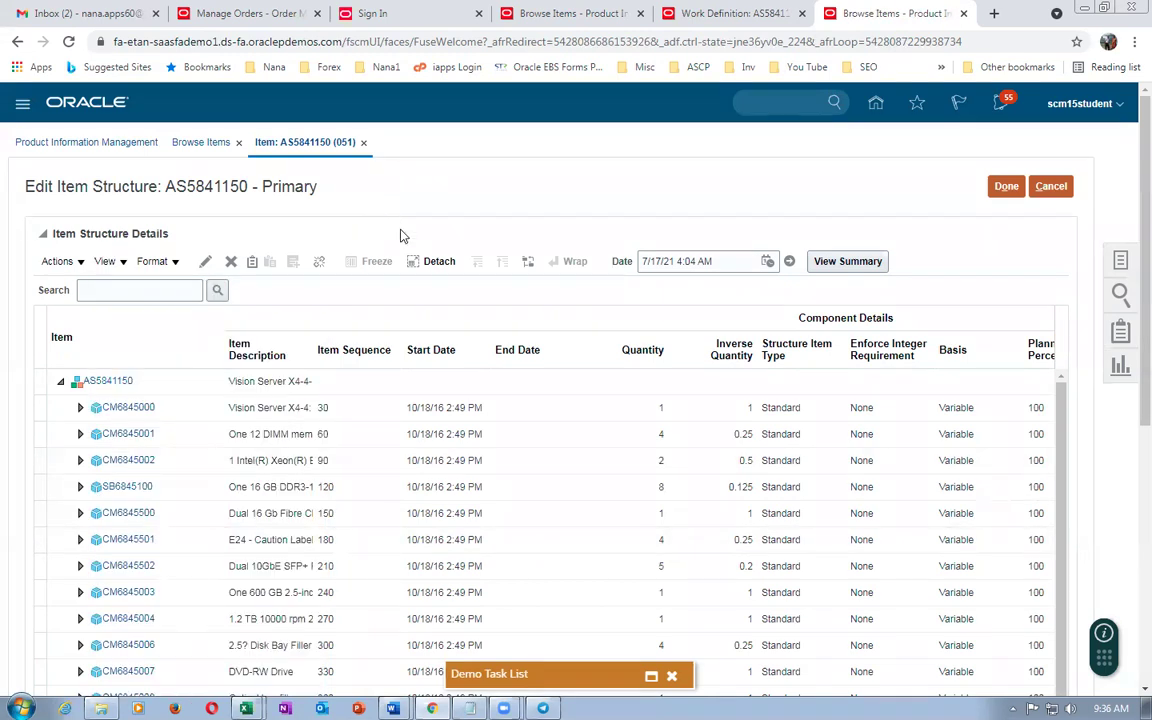
Examine the Component Order Management columns, including Mutually Exclusive and Optional, for the components of AS5841150.
scroll(1128, 420, down, 3)
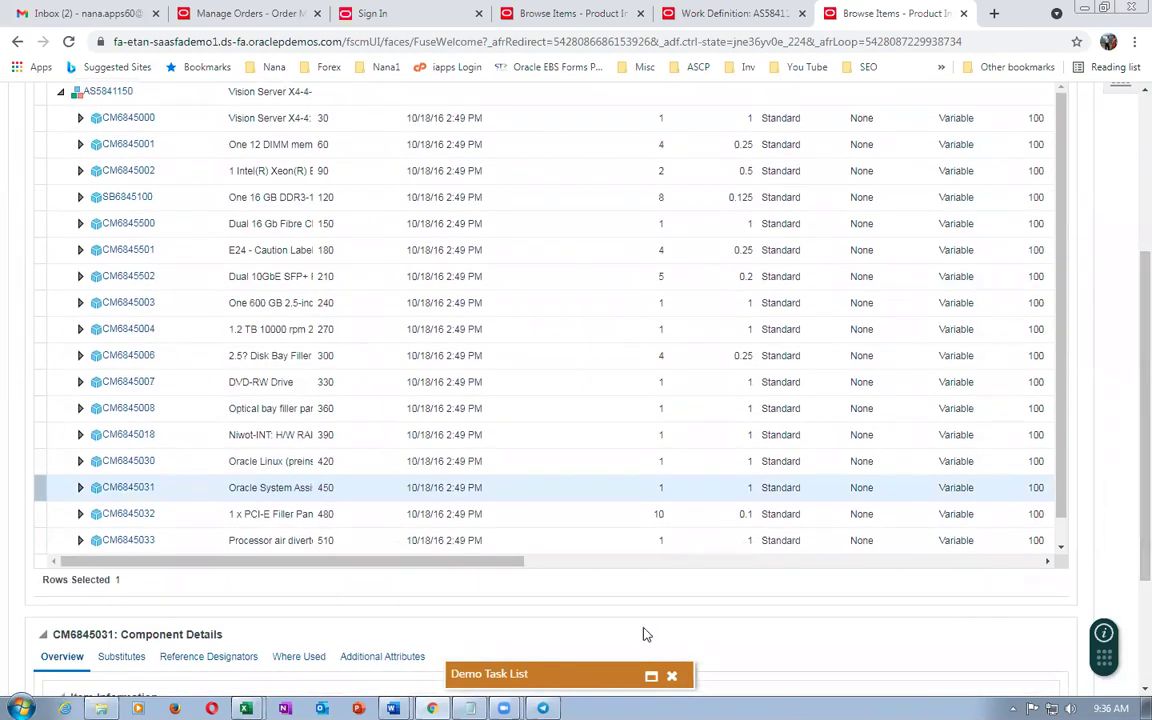
drag(381, 561, 784, 615)
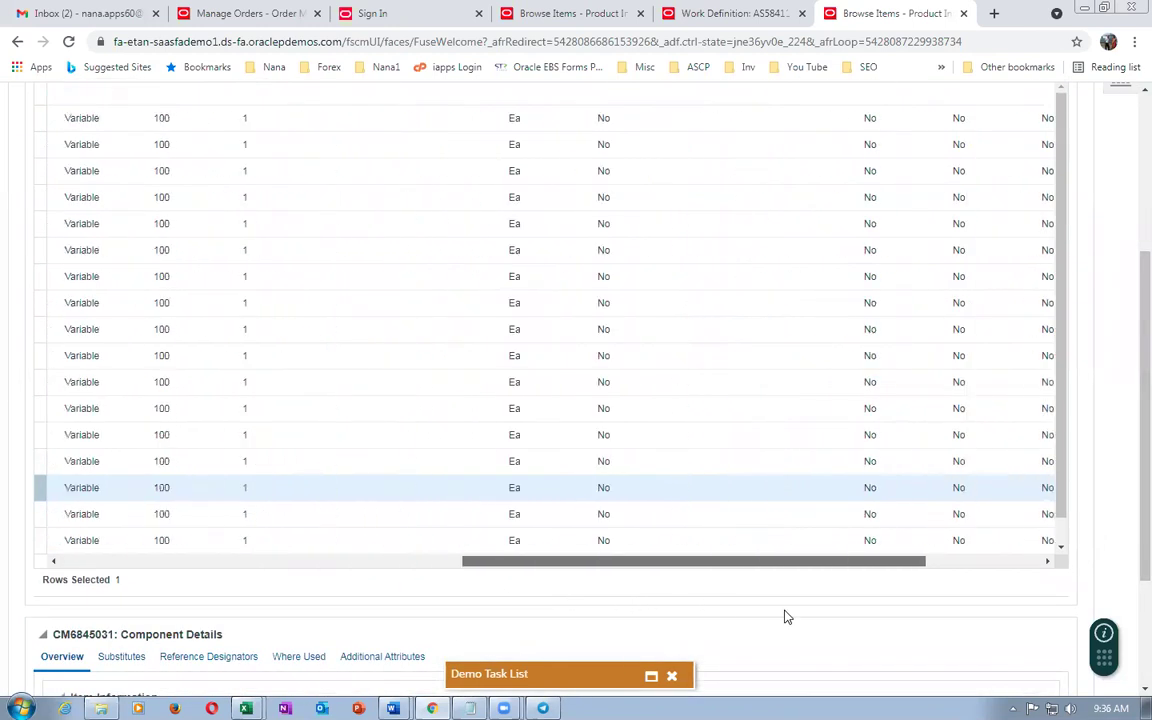
scroll(752, 493, up, 3)
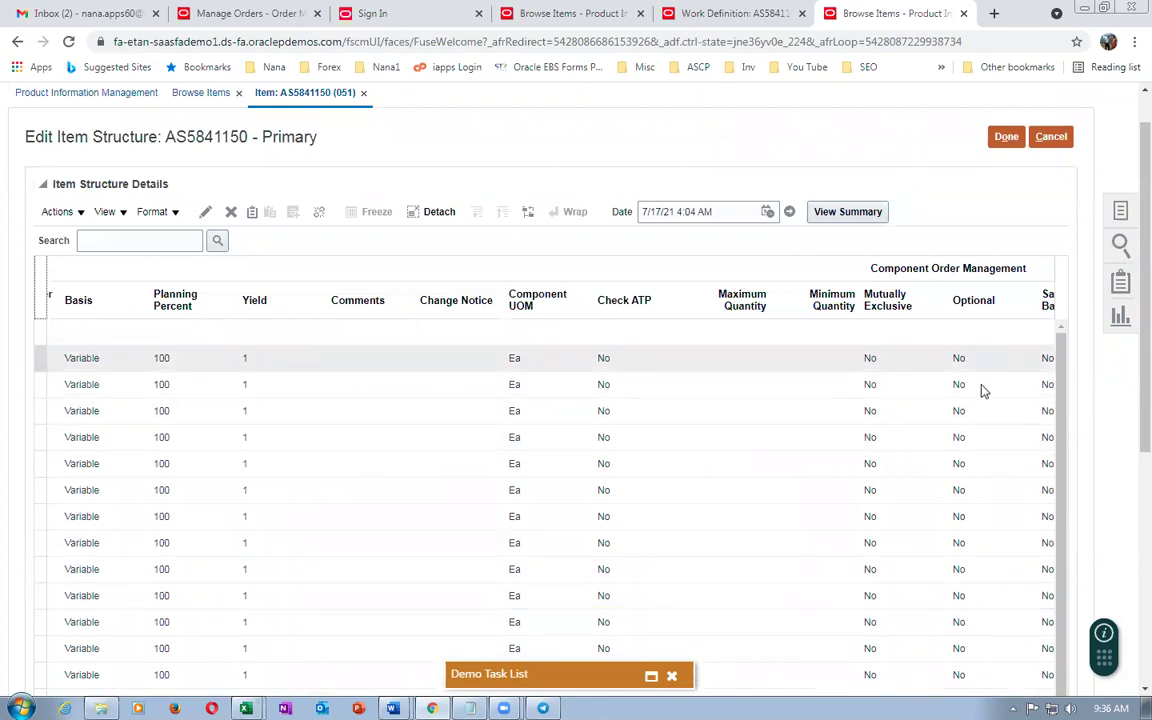
scroll(1128, 448, down, 1)
scroll(1128, 463, down, 4)
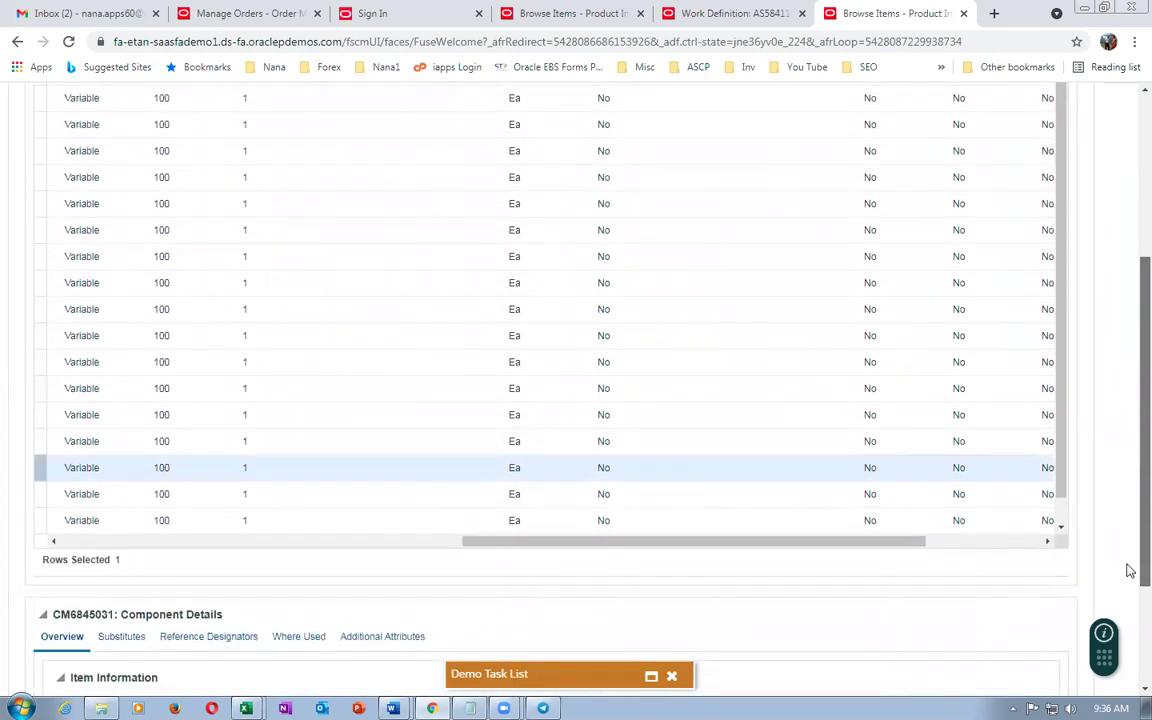
scroll(1069, 510, down, 1)
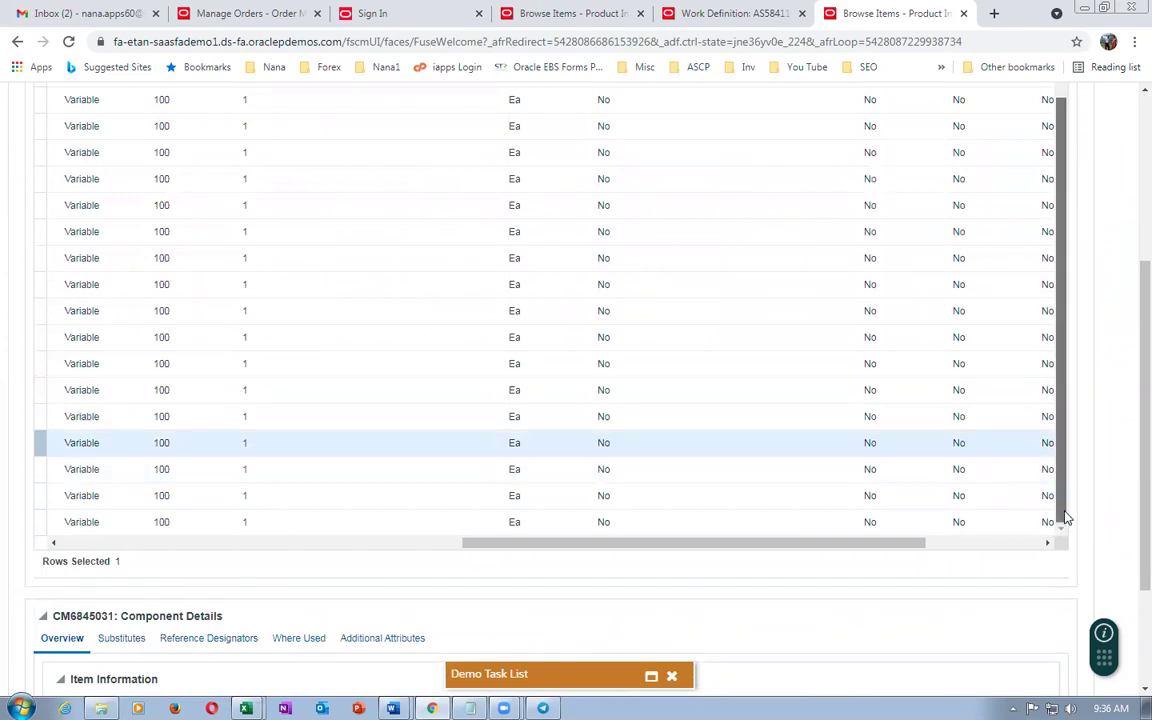
scroll(1065, 380, up, 1)
scroll(1130, 371, up, 5)
scroll(1130, 315, down, 2)
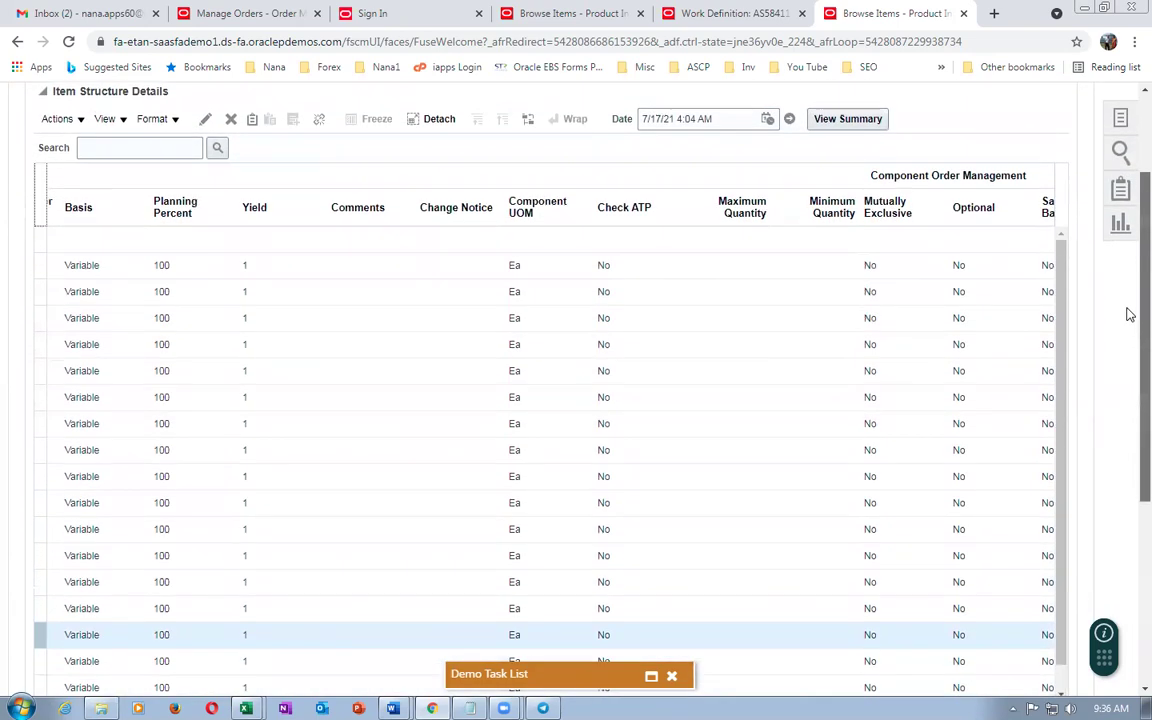
Return to the Main work definition of AS5841150 and examine its operations and Primary item structure.
click(728, 14)
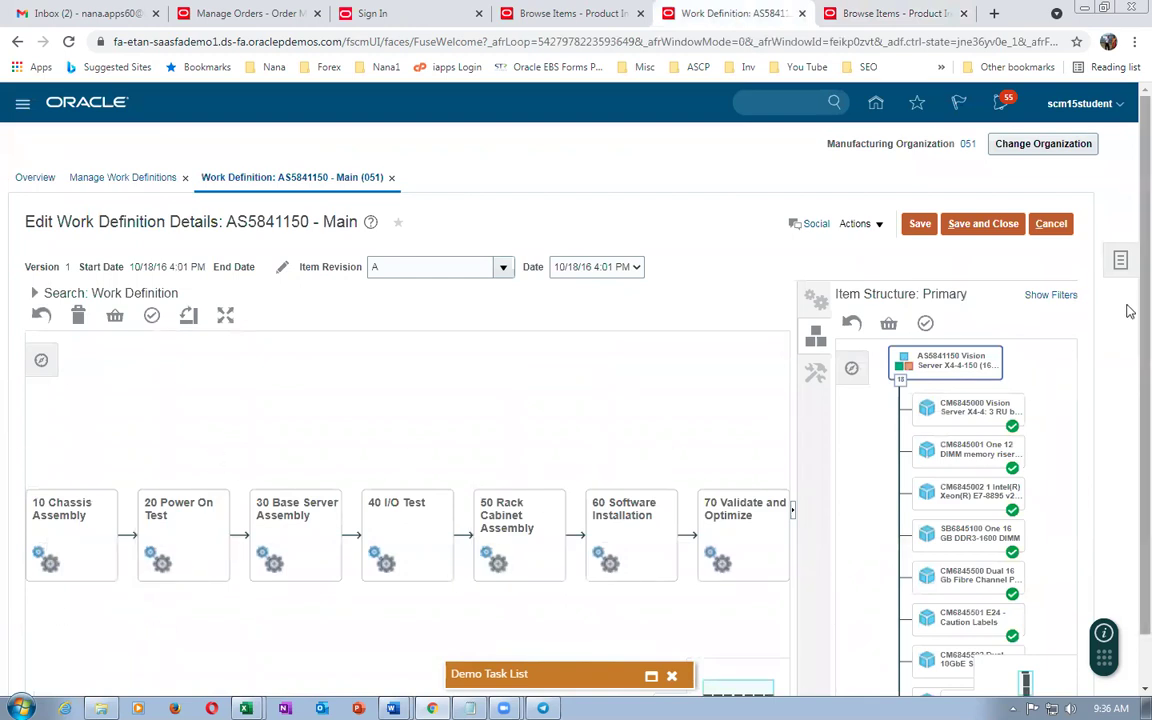
scroll(1128, 318, down, 1)
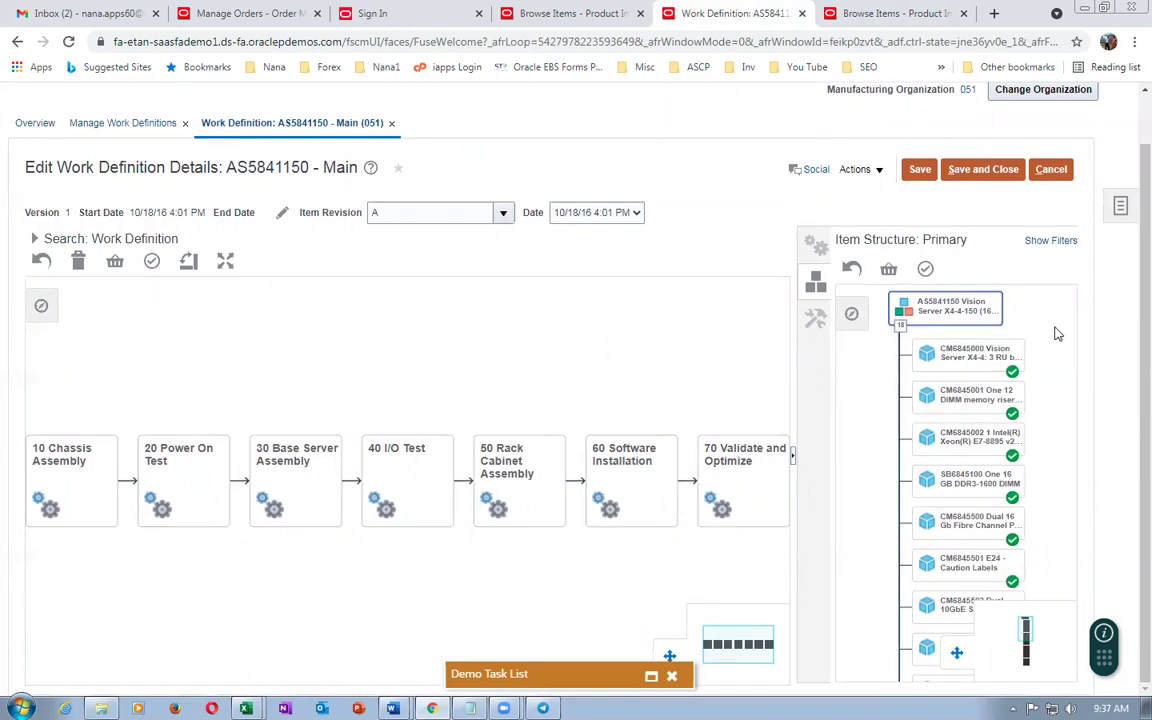
key(alt+Tab)
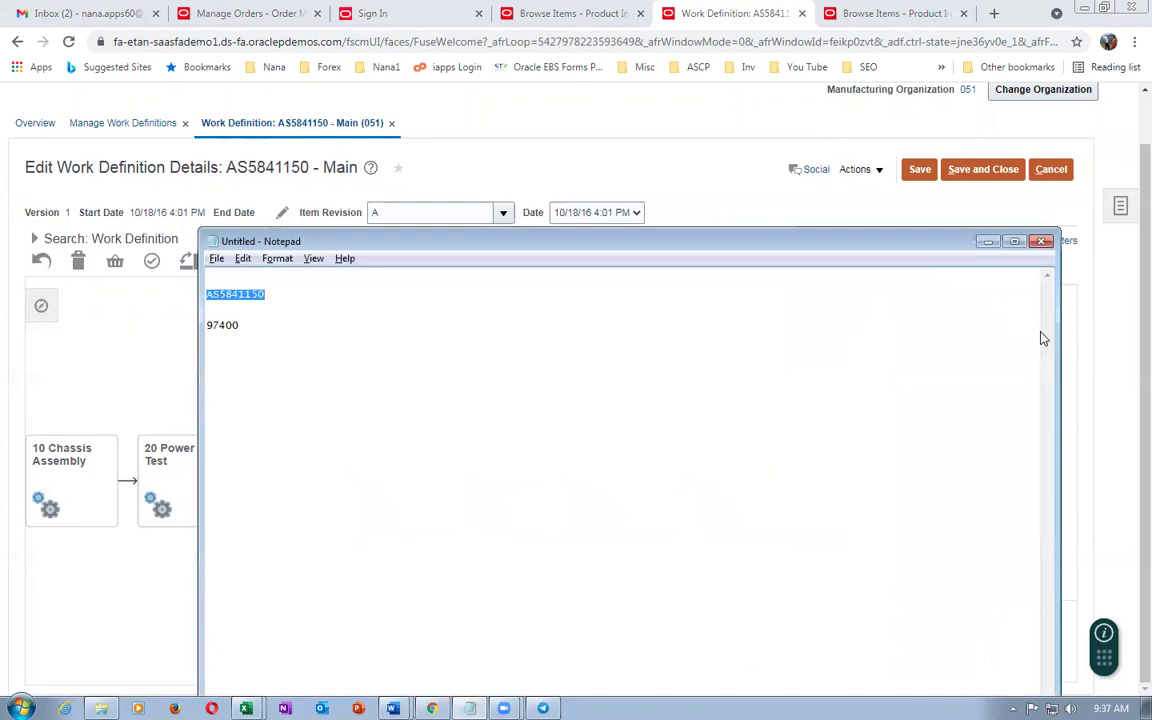
key(alt+Tab)
Review the components and quantities in the Primary structure of AS5841150 and cross-check them against the work definition.
click(870, 14)
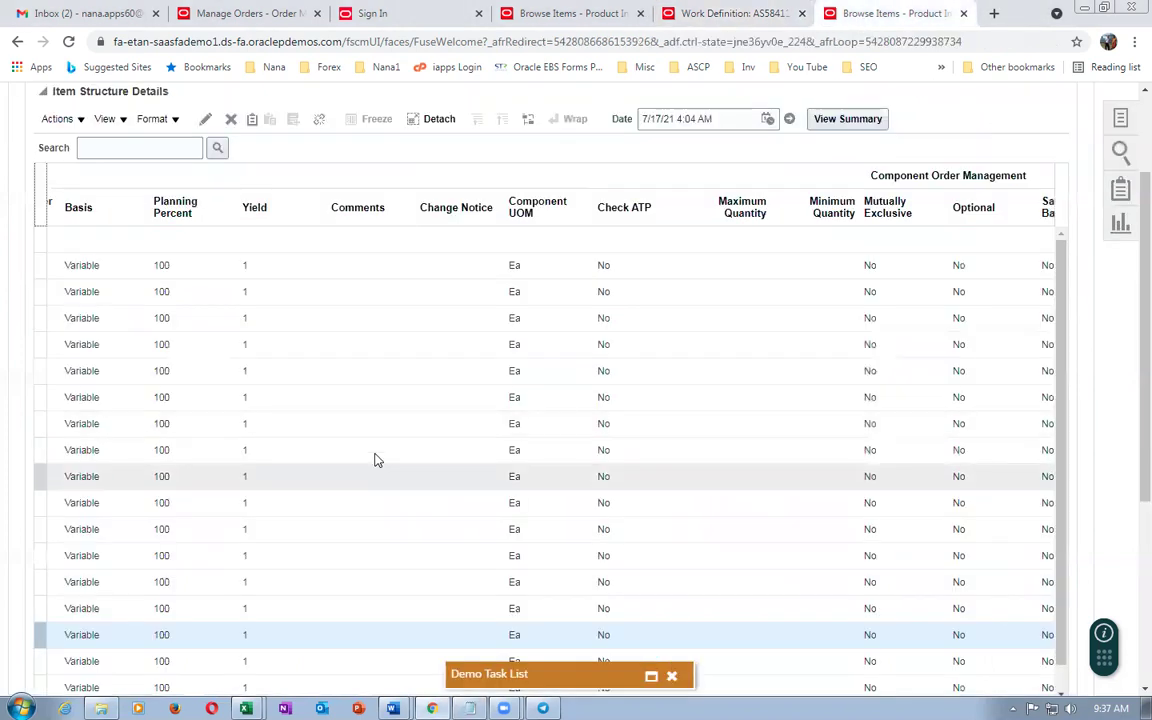
scroll(118, 519, up, 3)
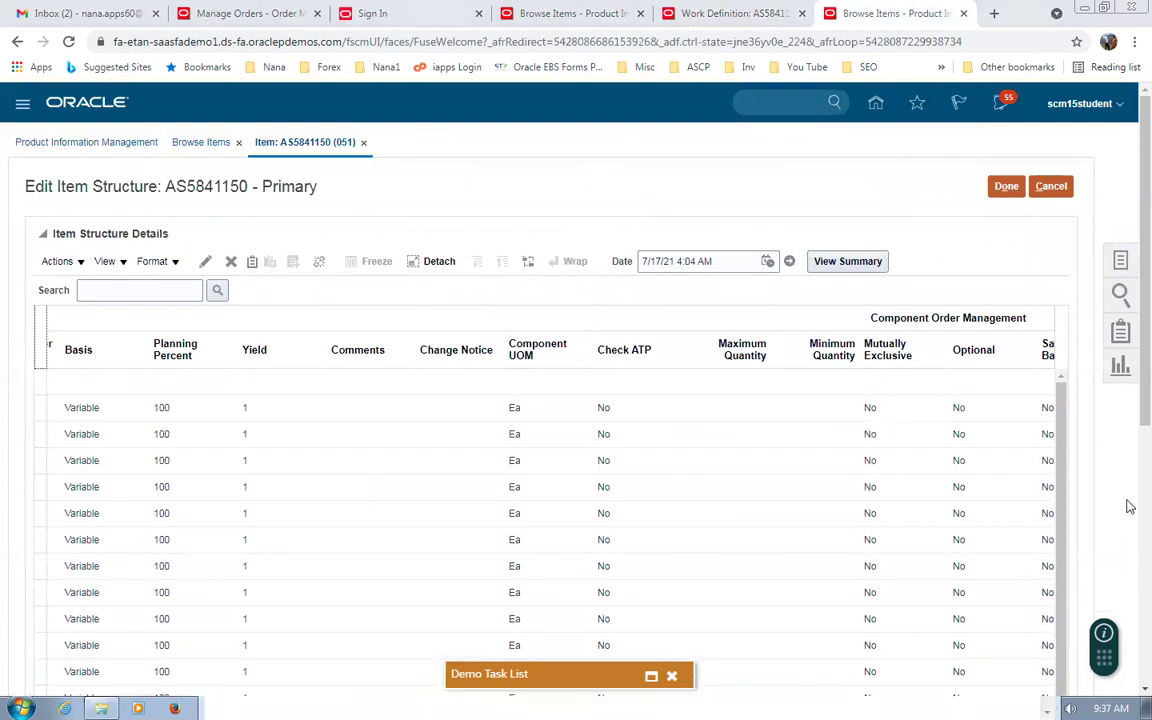
scroll(1127, 540, down, 10)
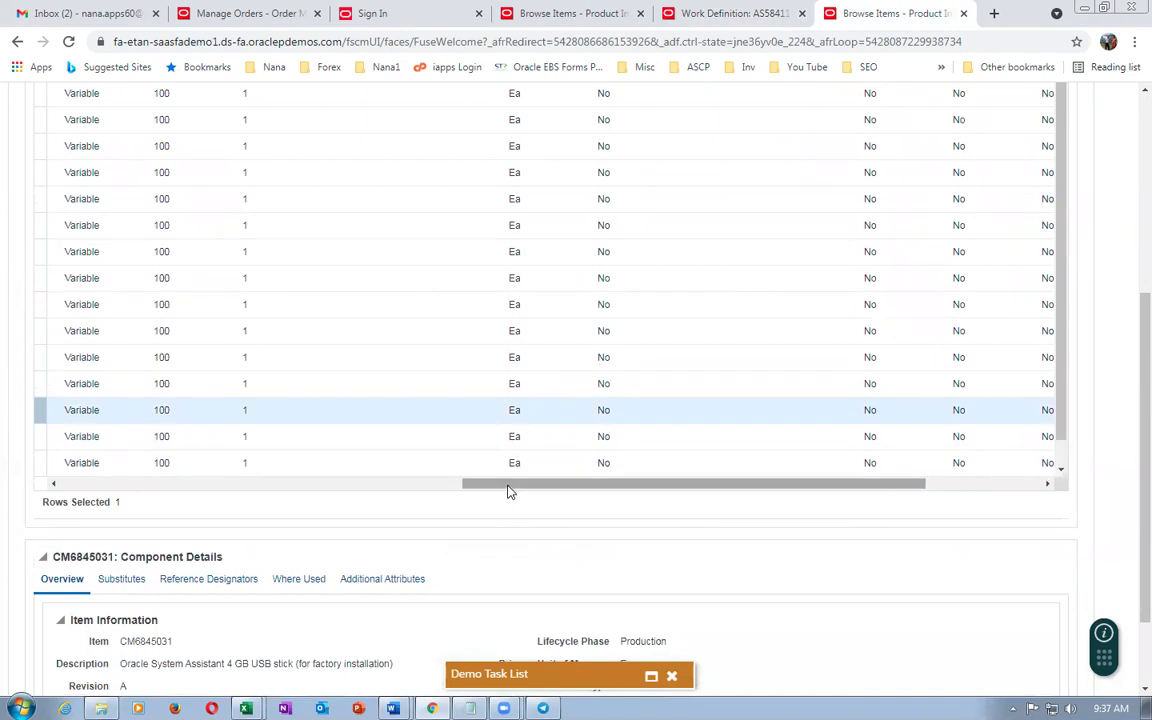
drag(509, 485, 293, 485)
click(105, 483)
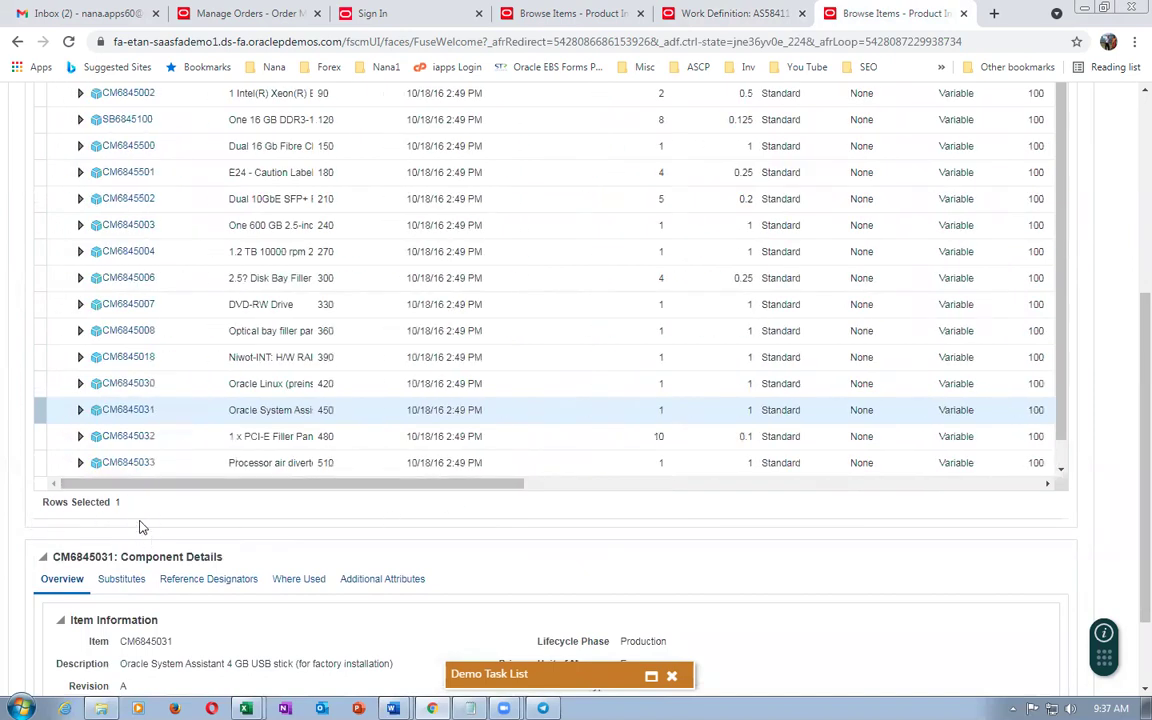
scroll(163, 419, up, 3)
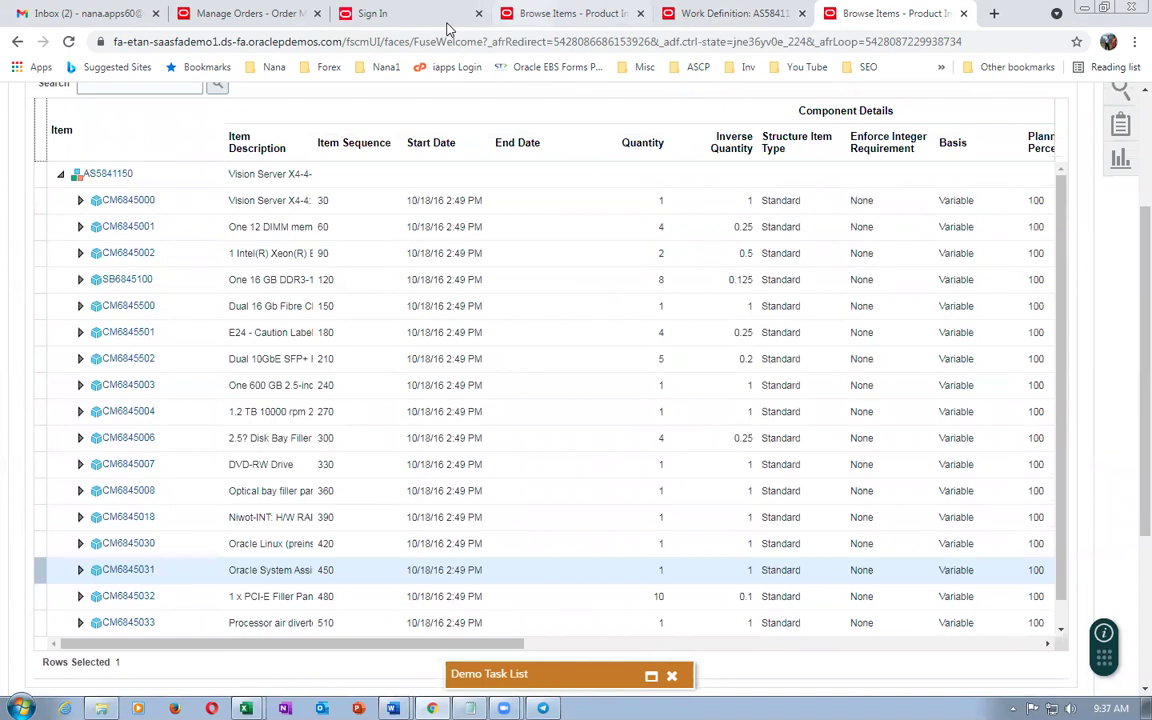
click(730, 13)
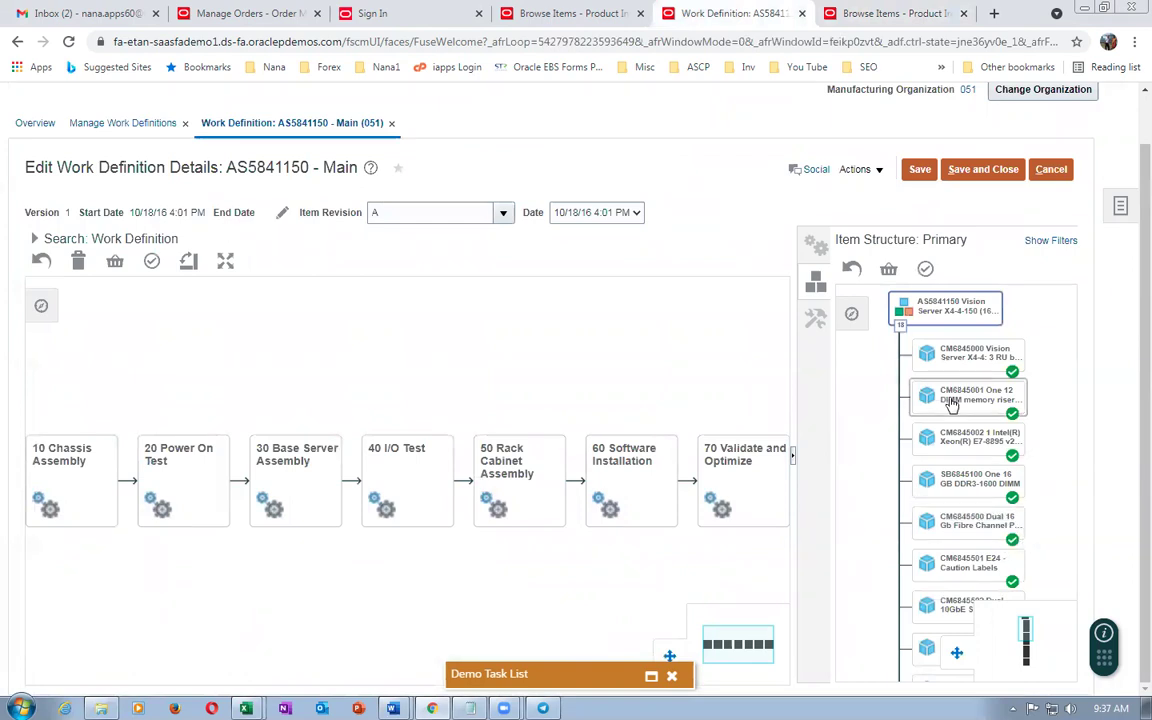
click(887, 14)
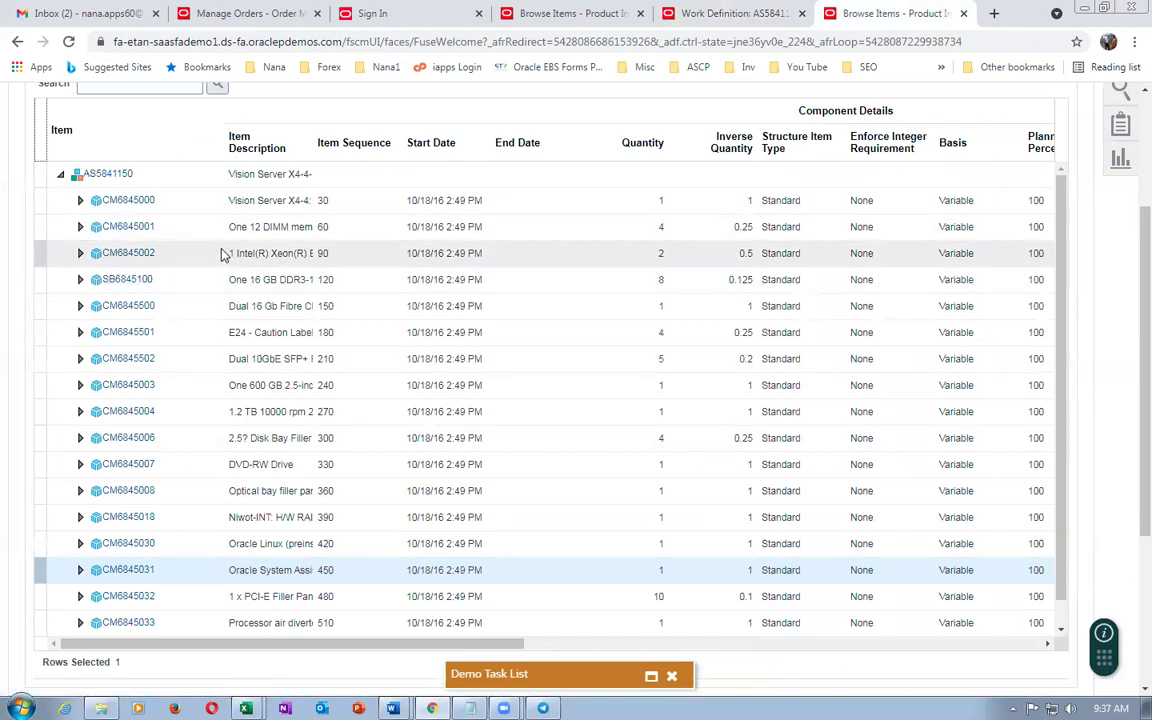
Examine the items and resources of operations 10 Chassis Assembly, 20 Power On Test and 30 Base Server Assembly in the AS5841150 work definition.
click(678, 13)
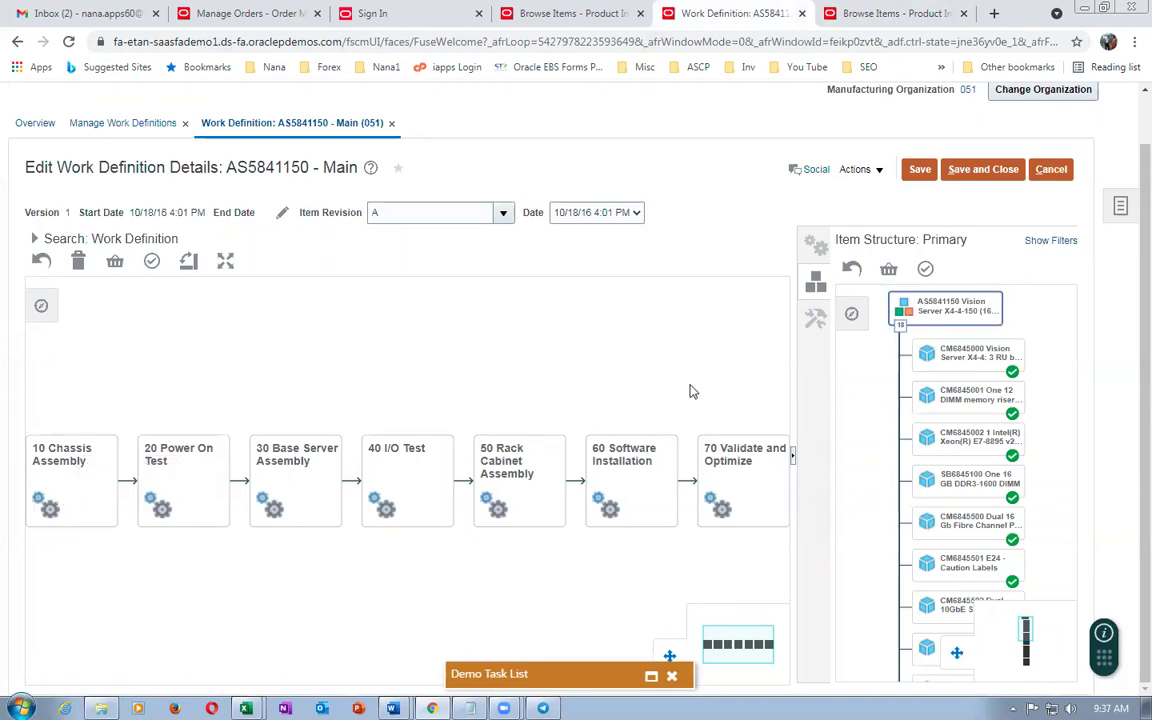
click(70, 468)
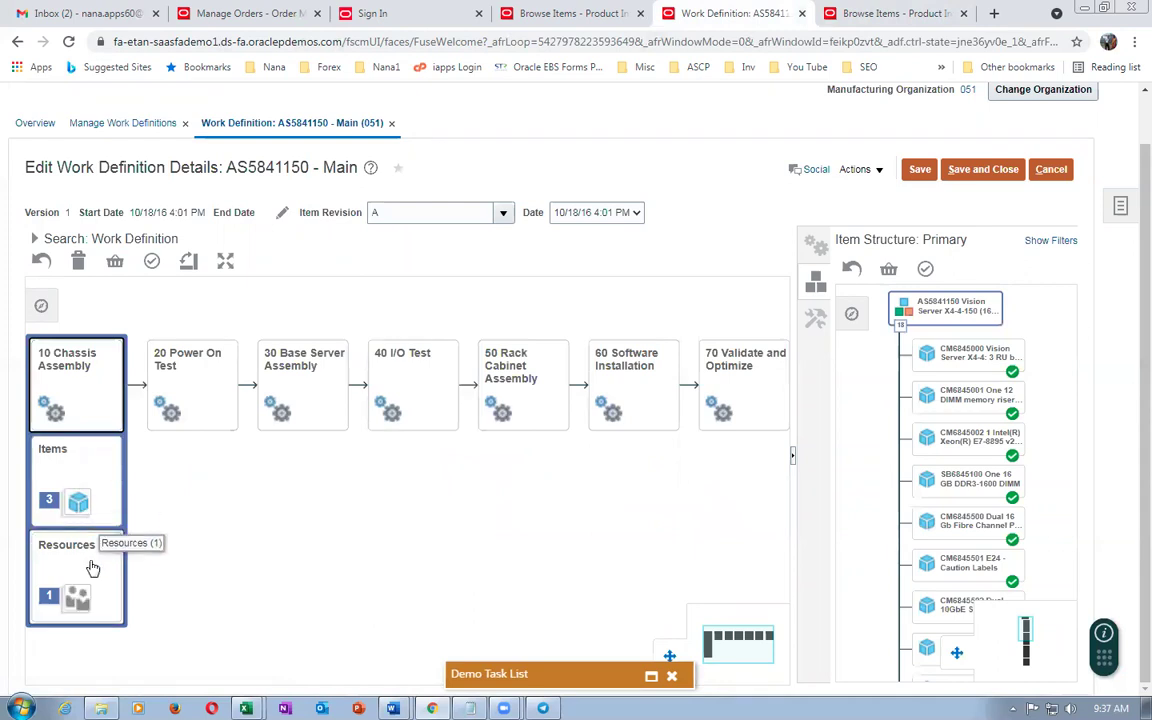
click(50, 497)
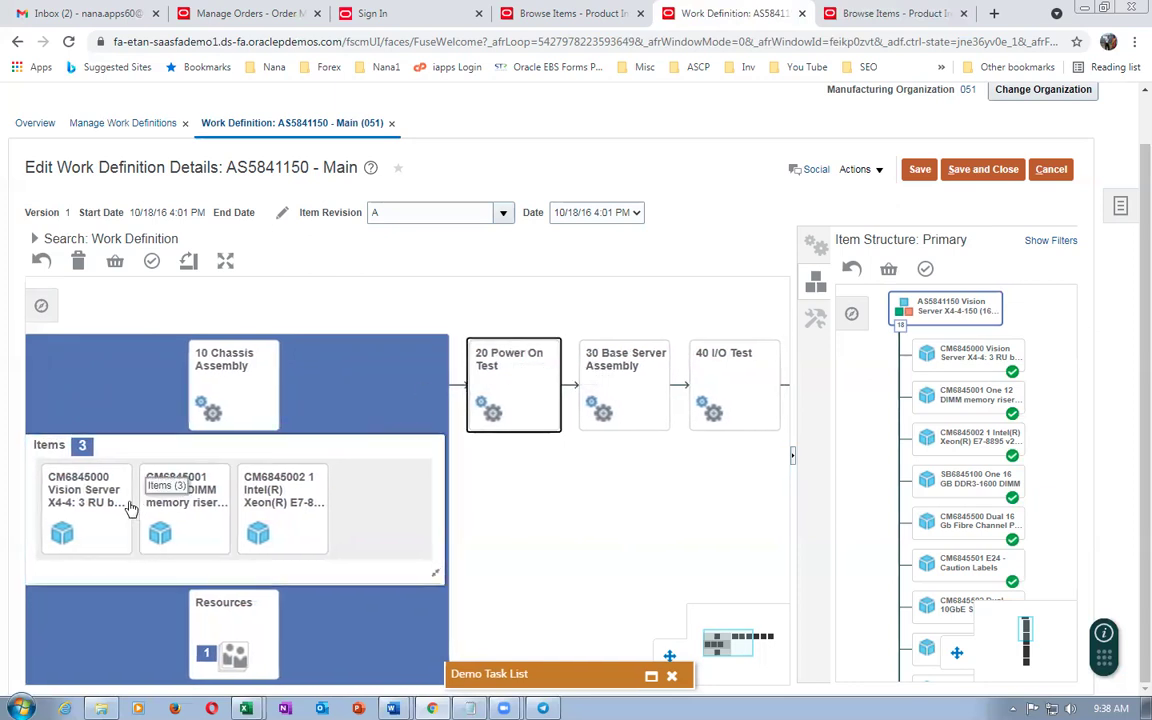
click(499, 390)
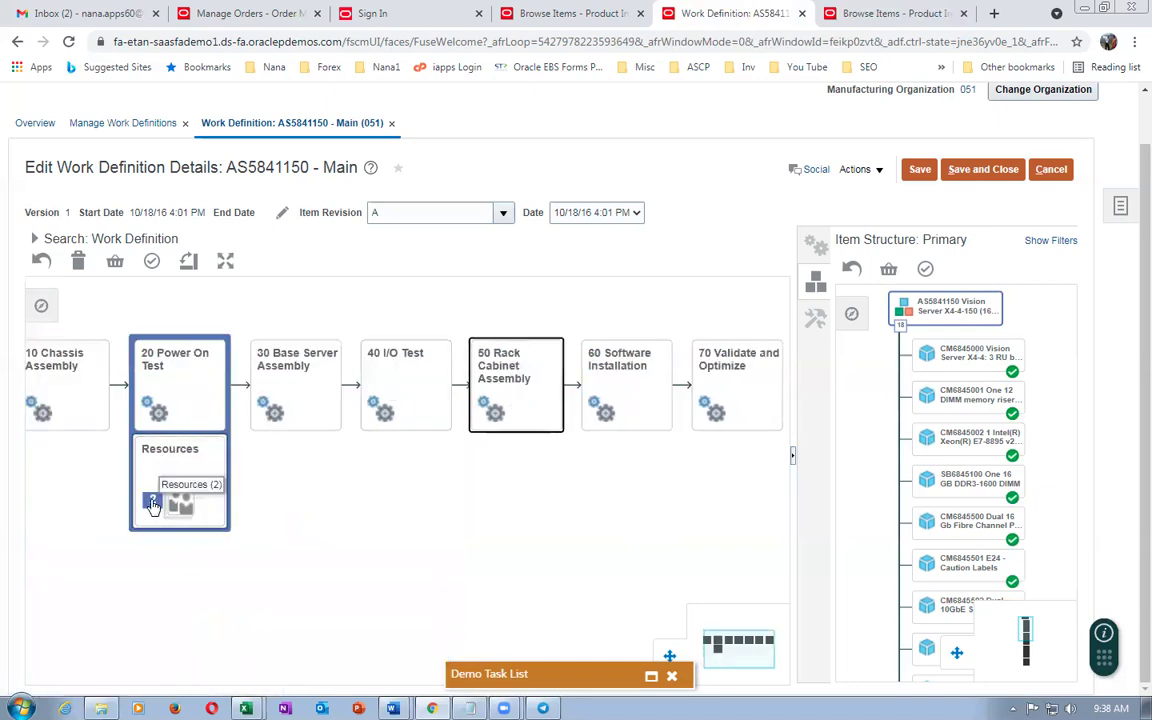
click(300, 367)
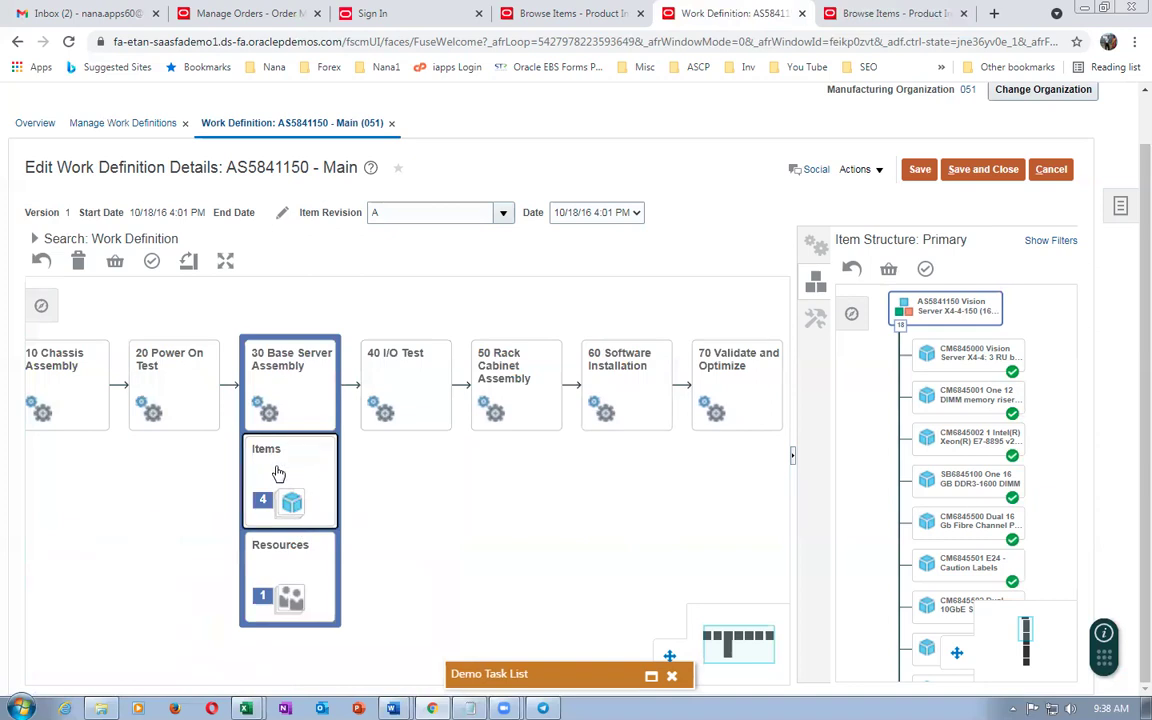
click(278, 473)
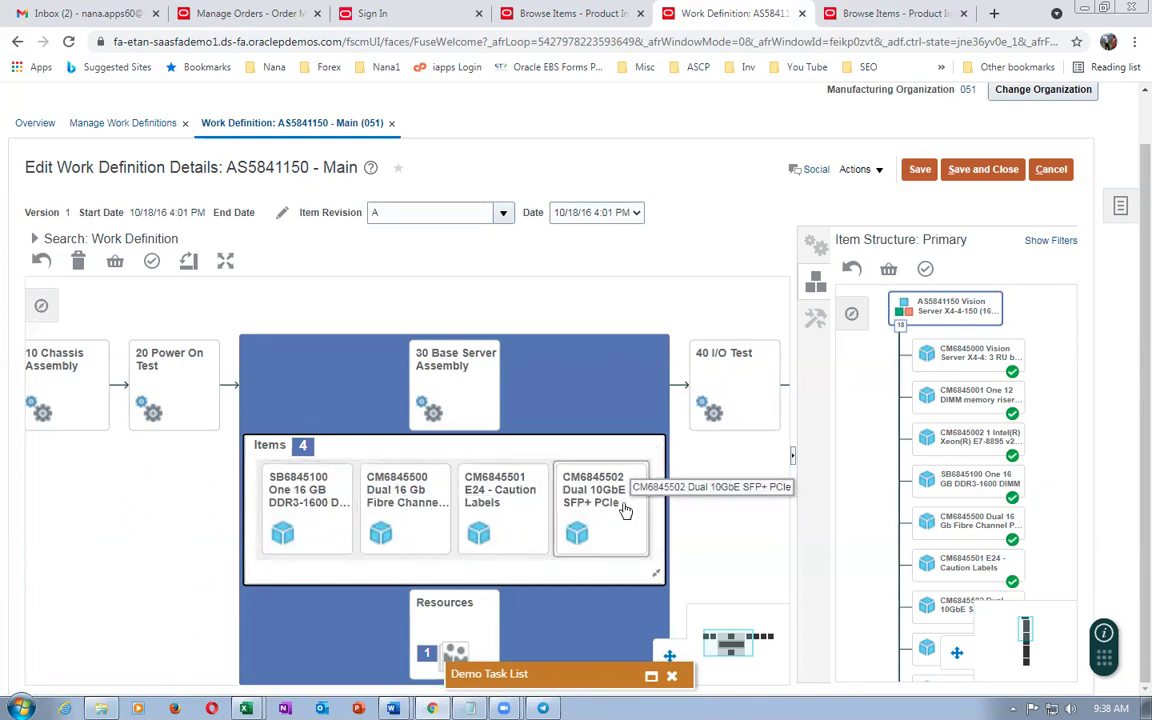
Compare the operation items with the Primary structure of AS5841150 and review its Component Order Management columns.
click(914, 14)
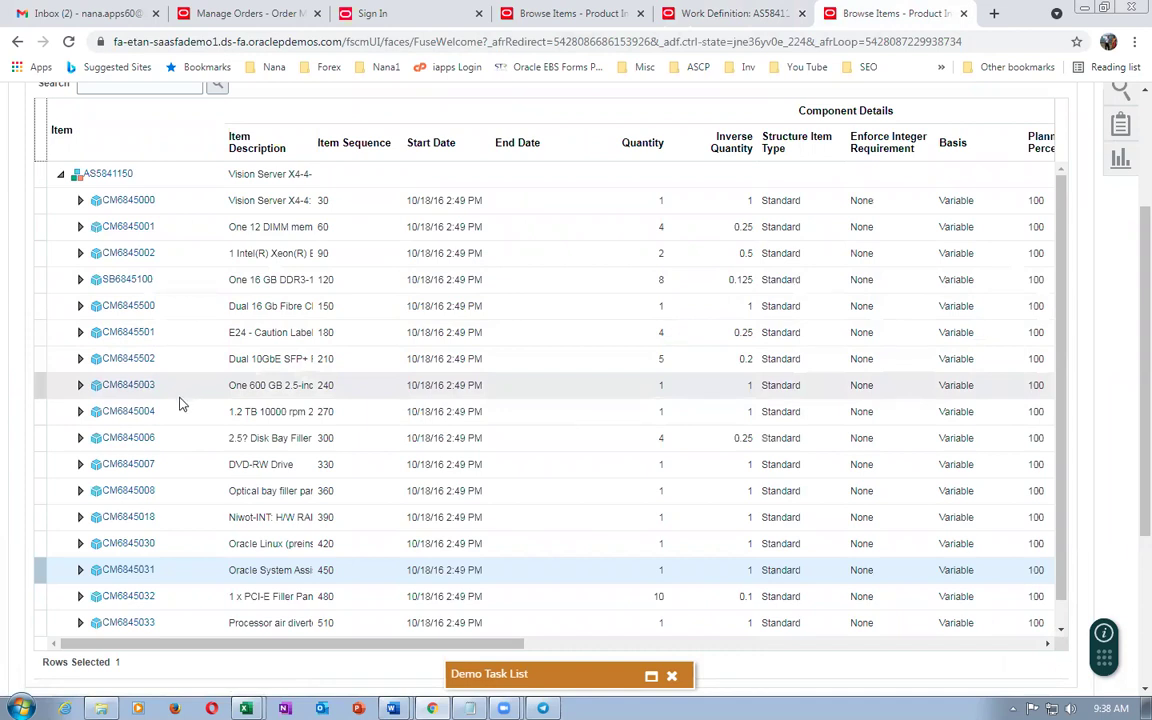
click(425, 648)
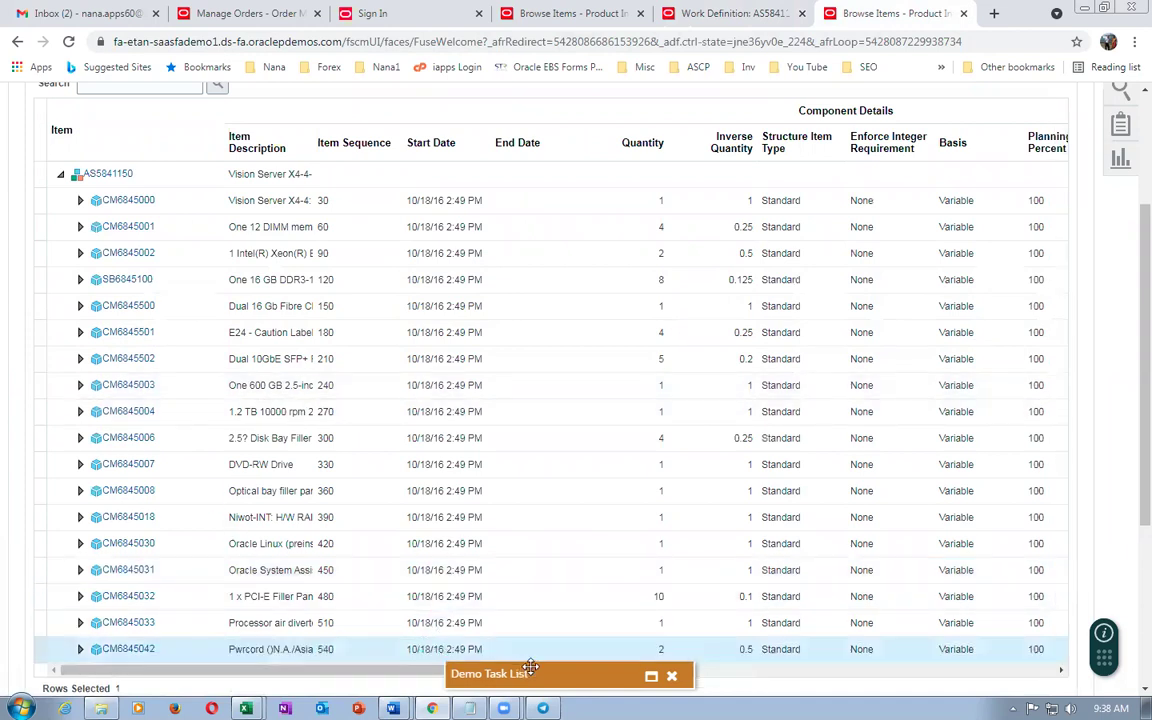
drag(365, 669, 838, 661)
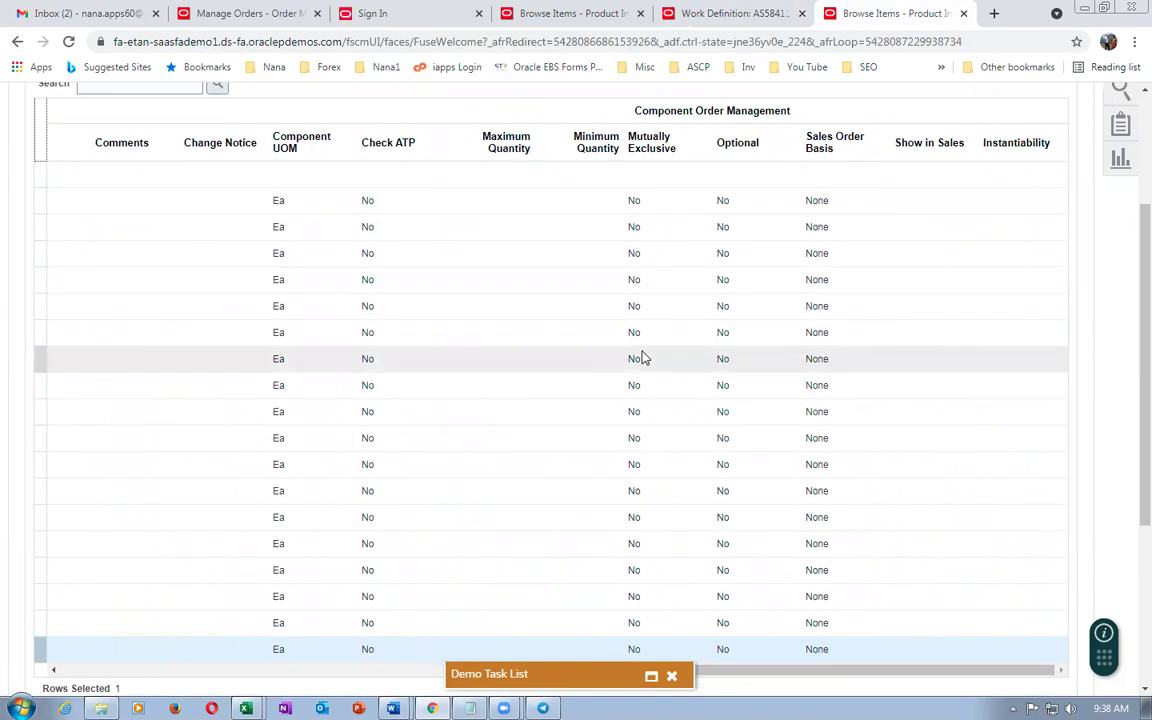
key(alt+Tab)
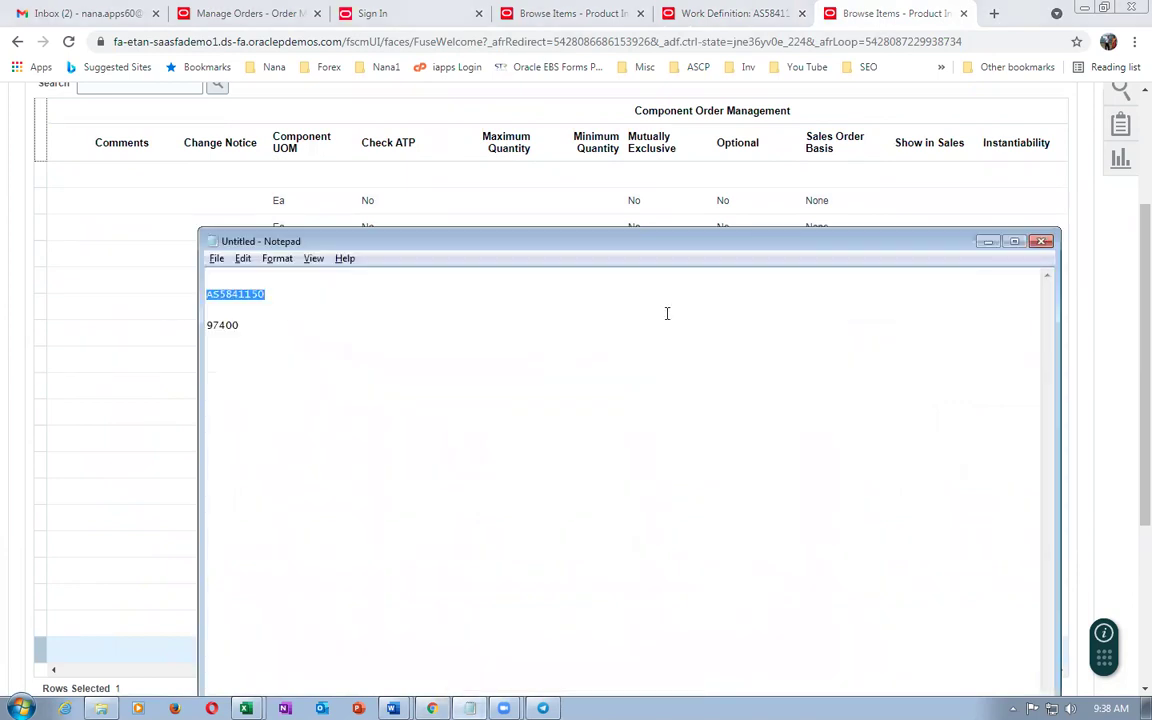
Return to the work definition and examine the items and resources assigned to its operations, expanding the items of 60 Software Installation.
click(700, 13)
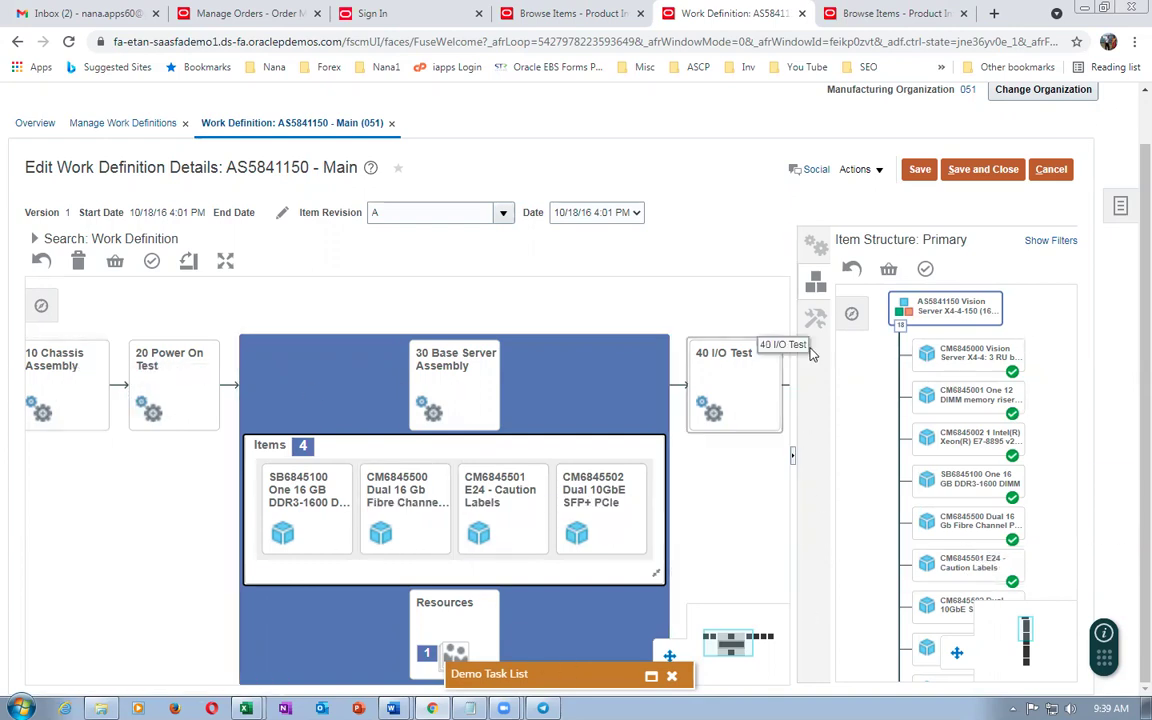
click(727, 379)
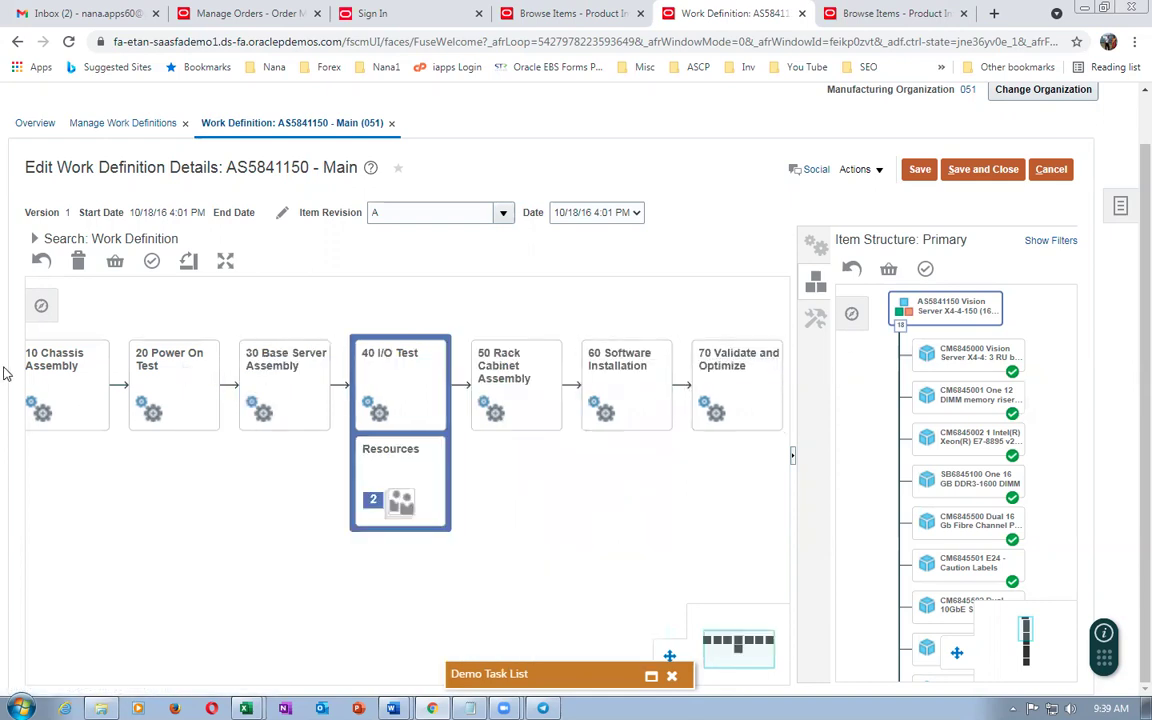
click(175, 389)
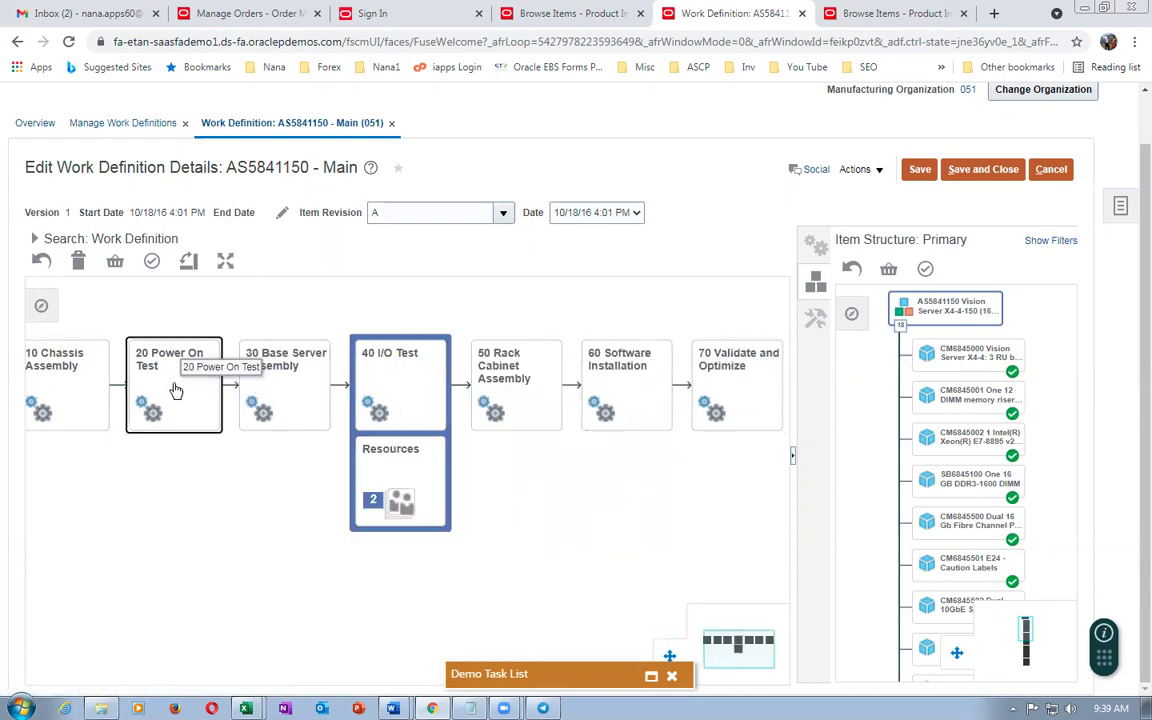
click(53, 383)
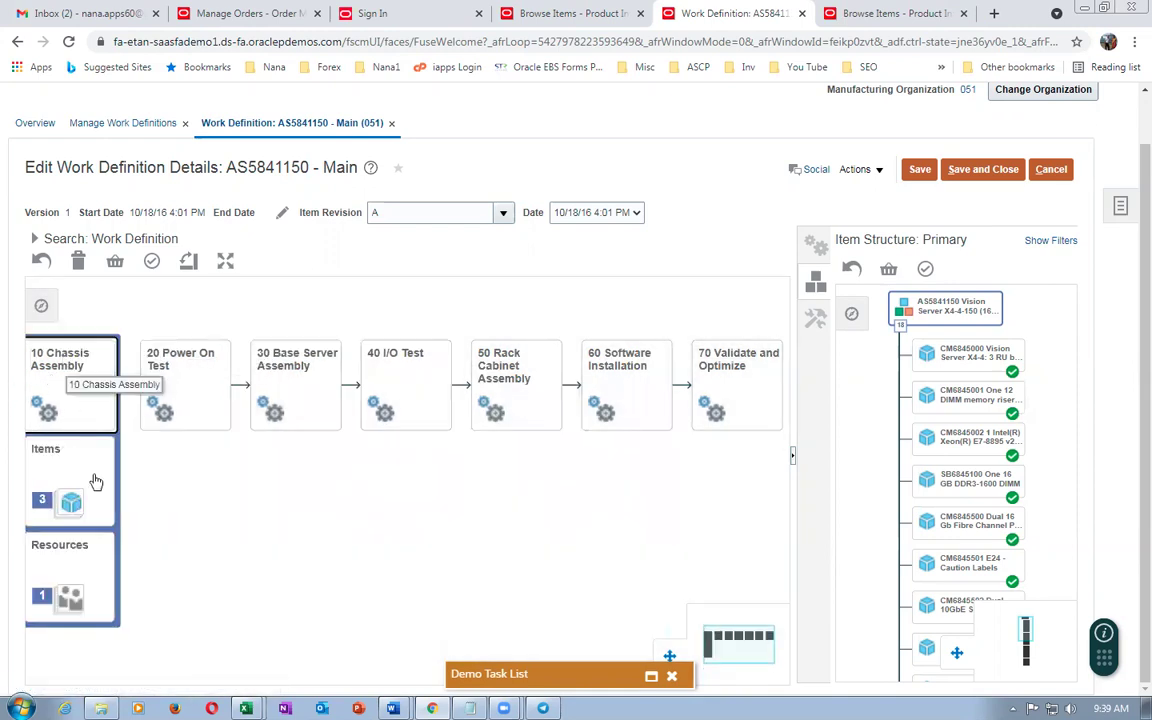
click(300, 408)
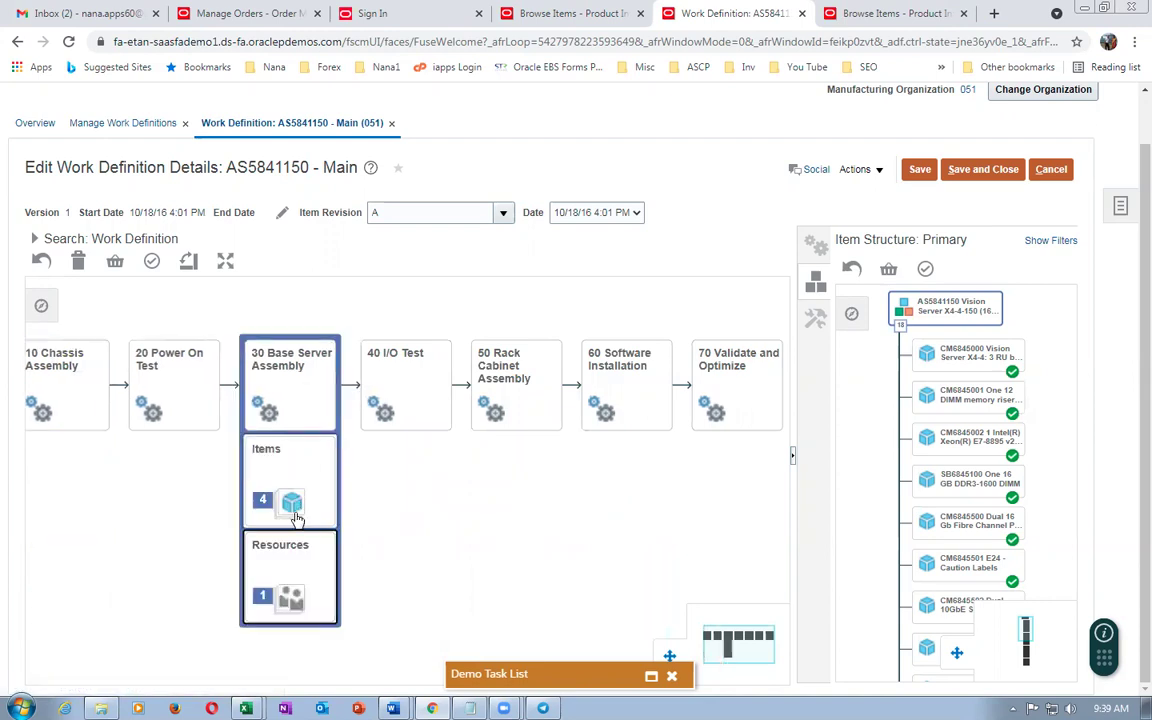
click(393, 390)
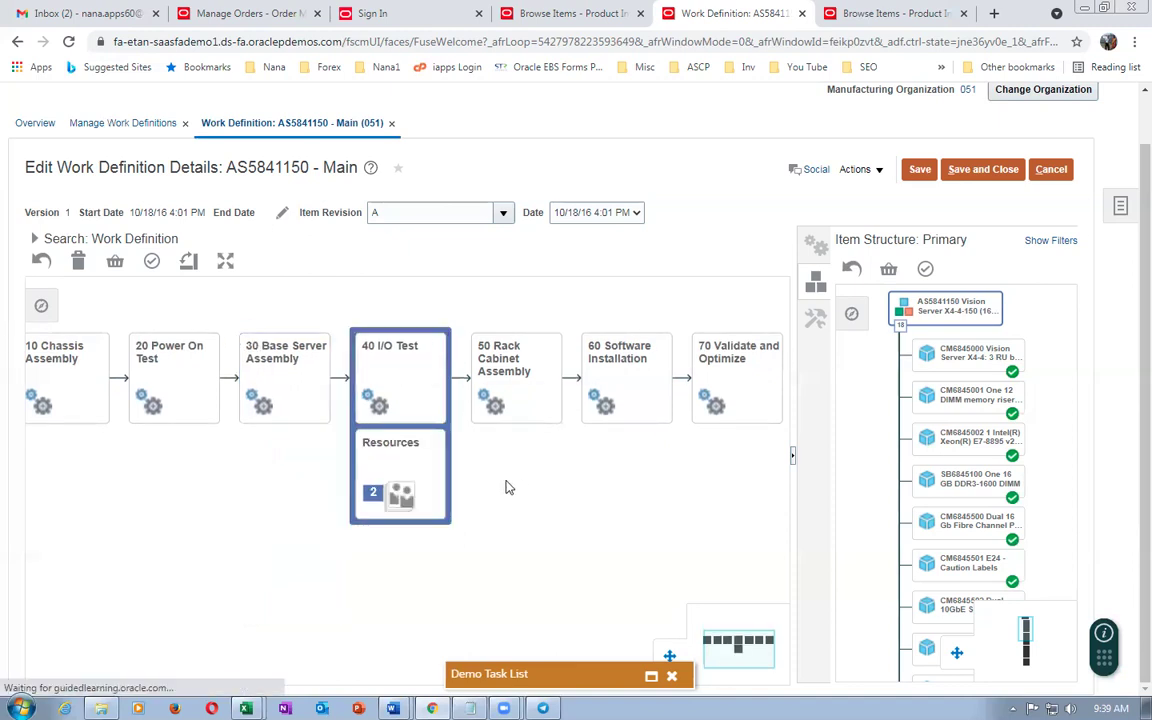
click(512, 373)
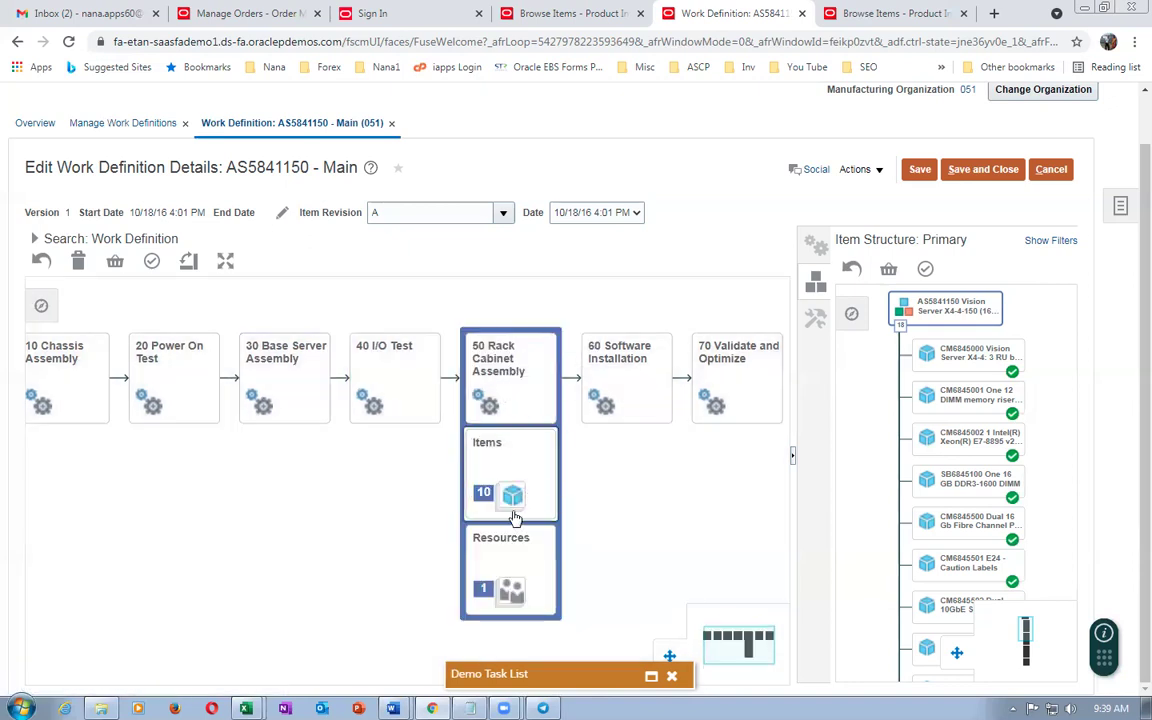
click(615, 365)
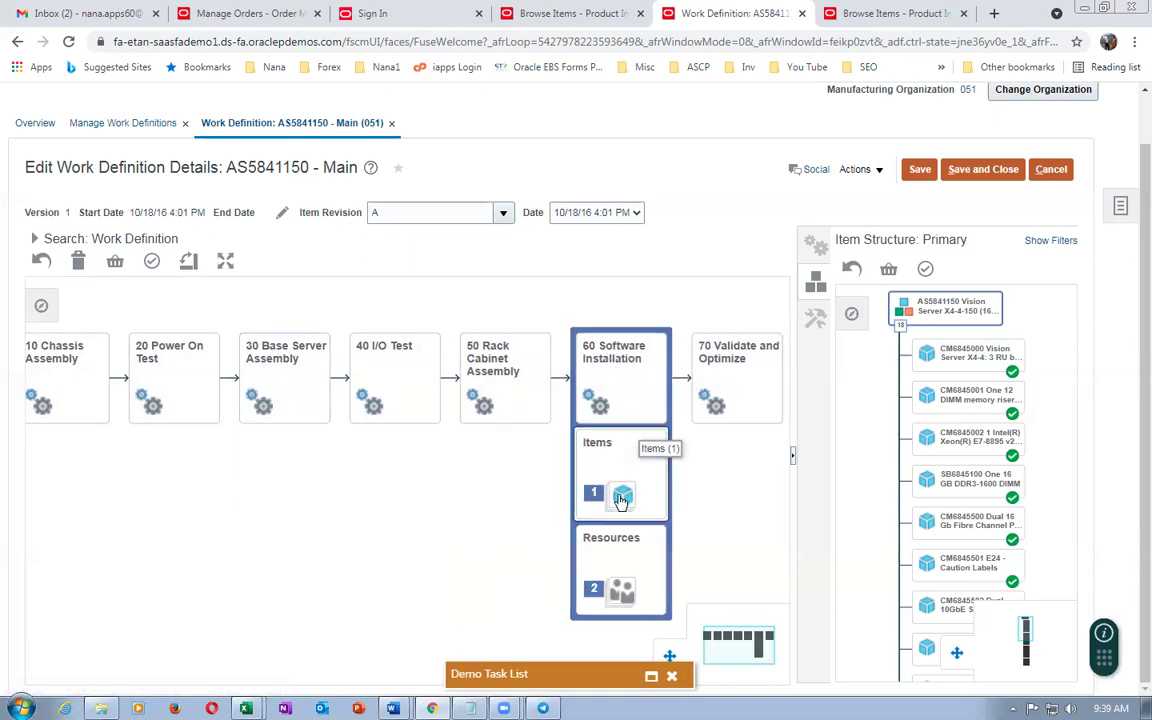
click(634, 483)
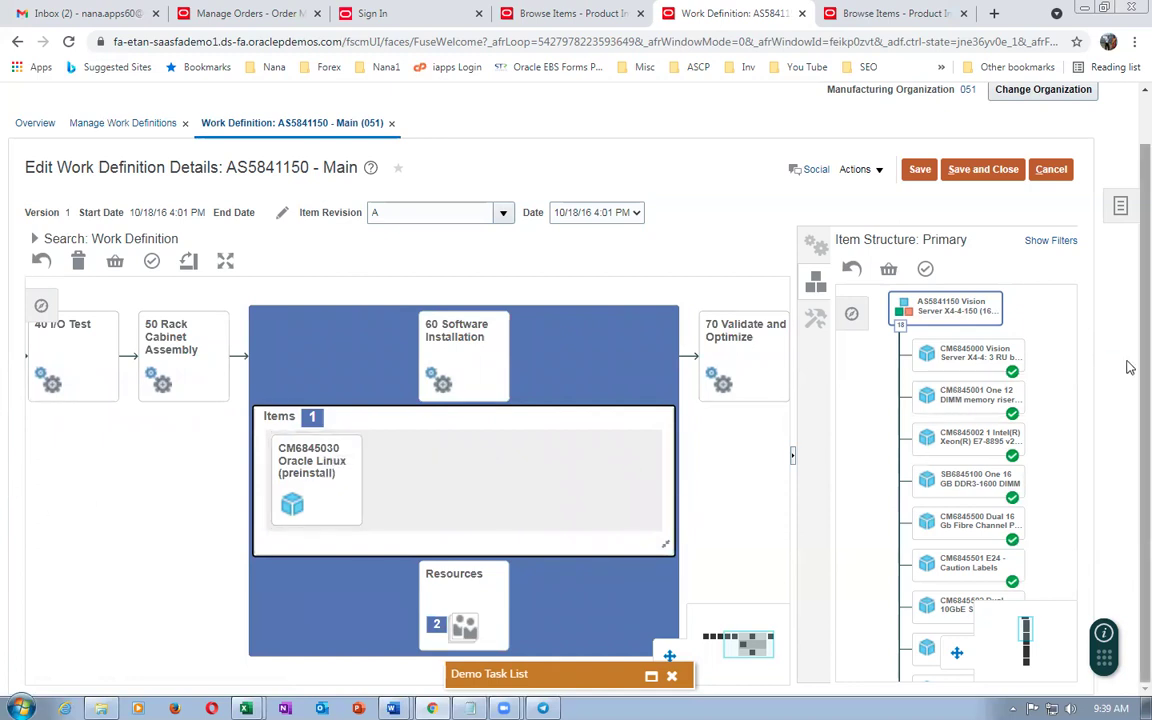
Close the AS5841150 work definition without saving, leave Manage Work Definitions and display the Work Definition task list.
scroll(1129, 368, up, 1)
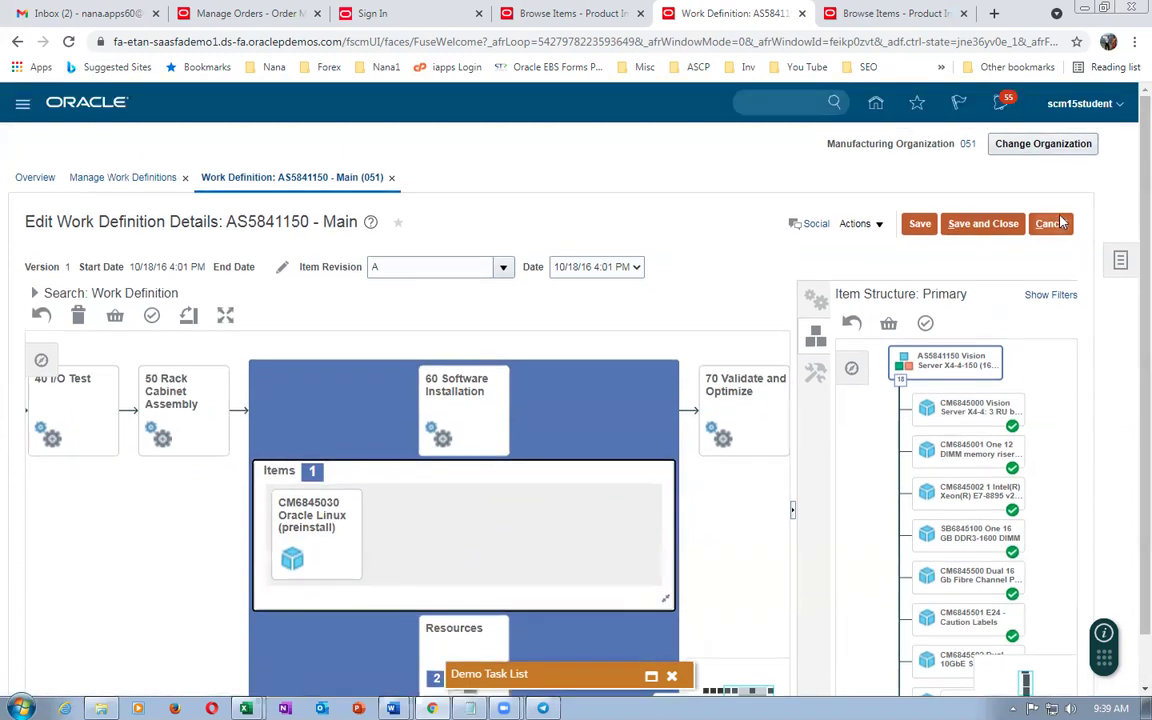
click(1062, 228)
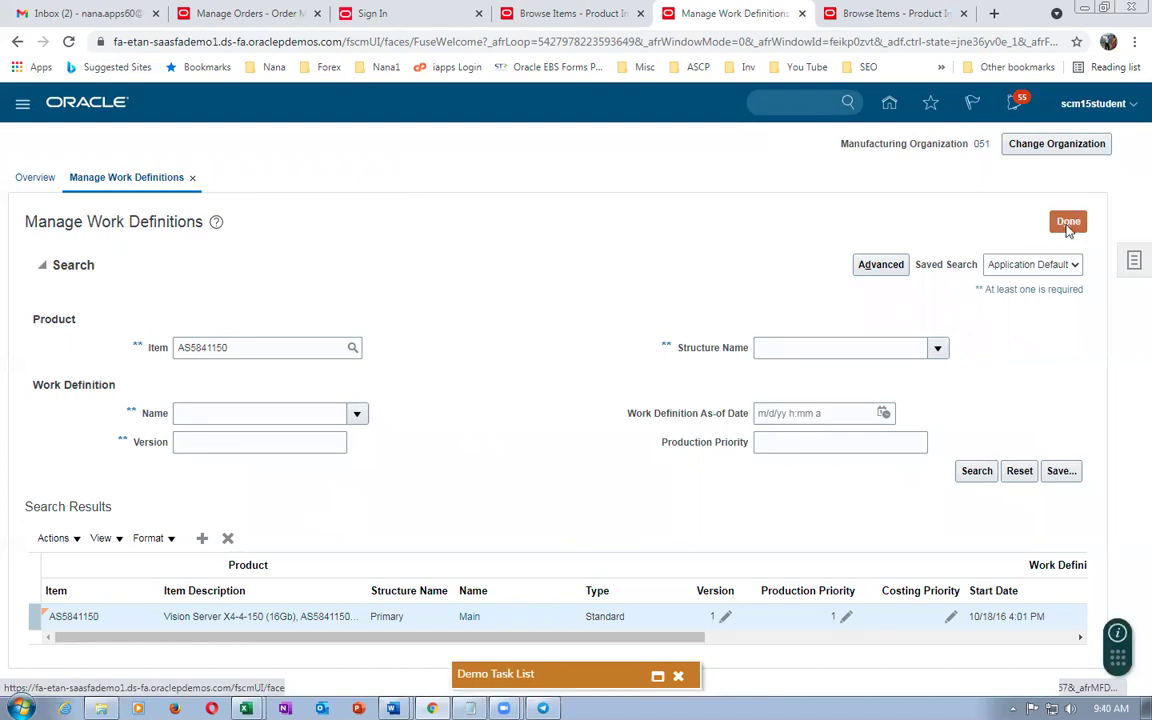
click(1066, 225)
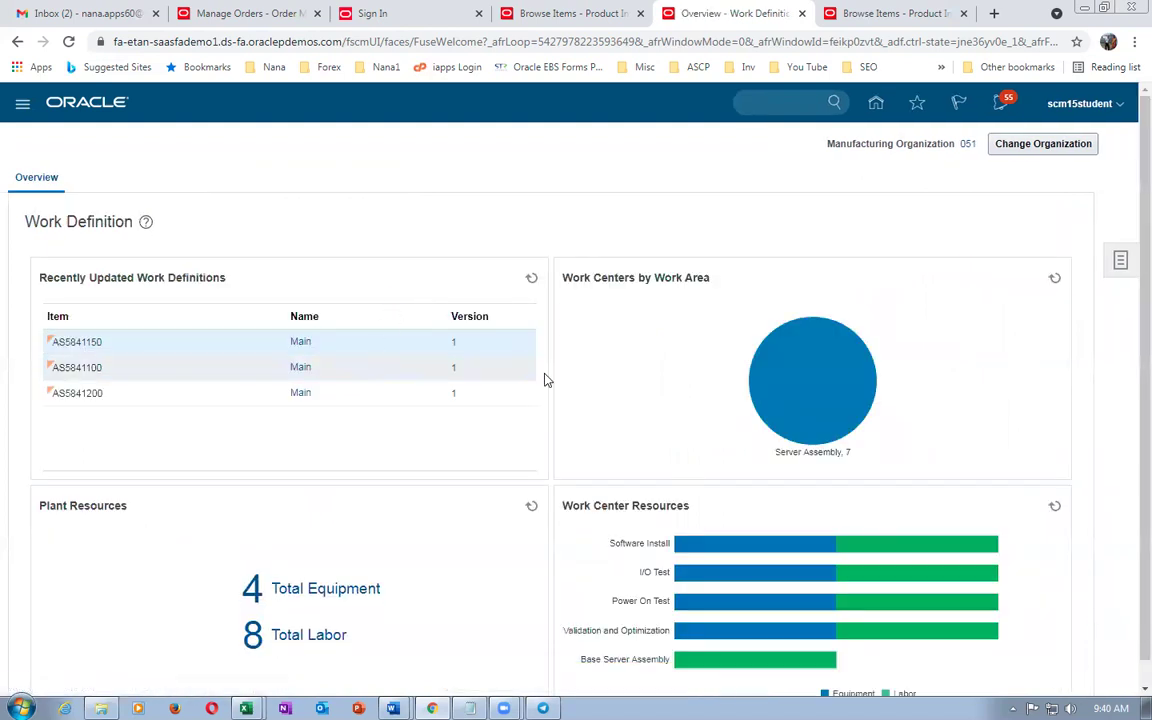
click(1119, 262)
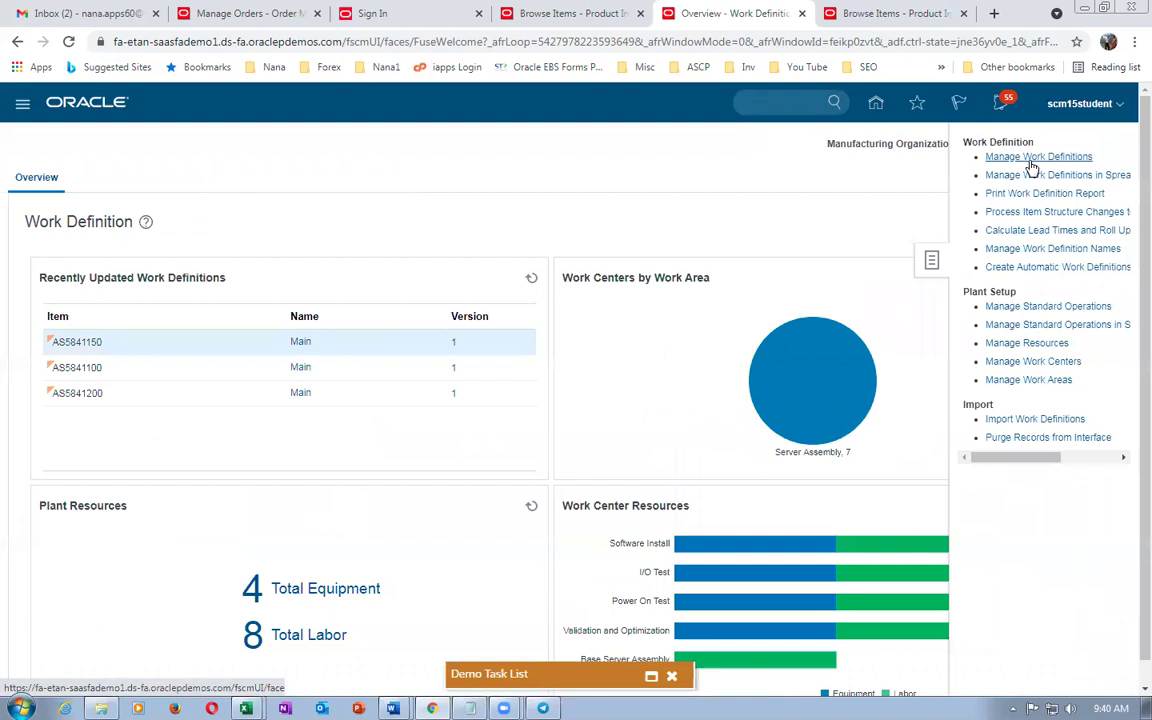
Go to the home page and open Manage Work Orders under Supply Chain Execution, postponing the welcome tour.
click(878, 106)
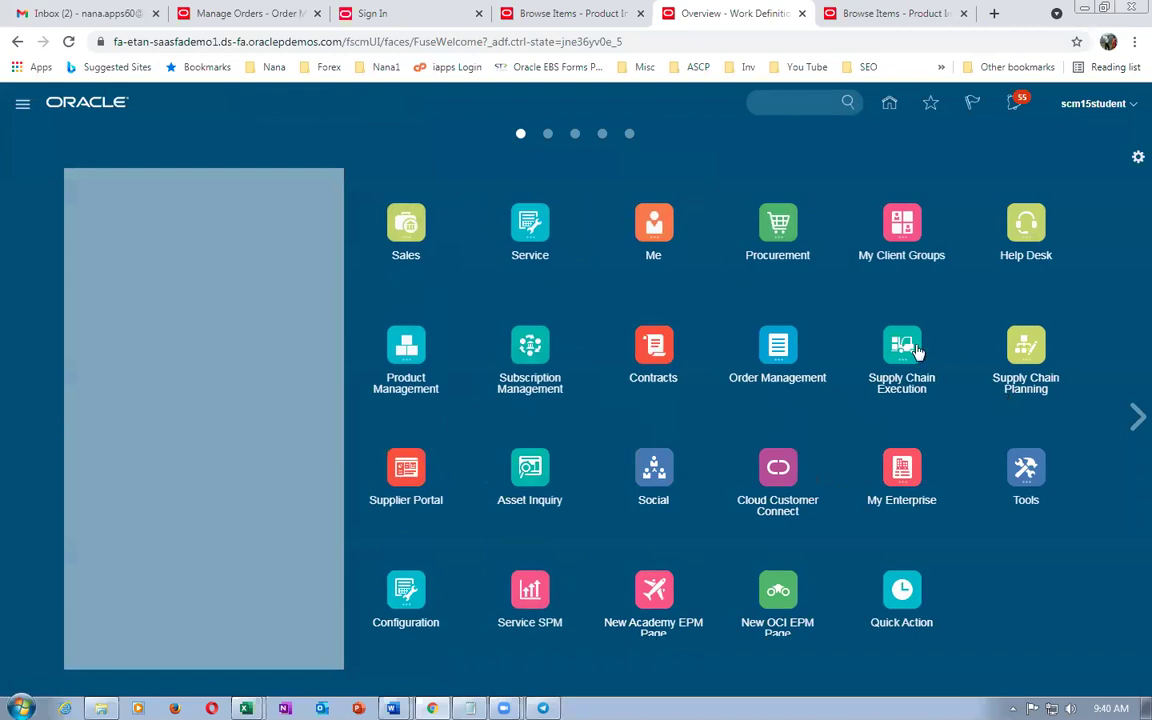
click(916, 352)
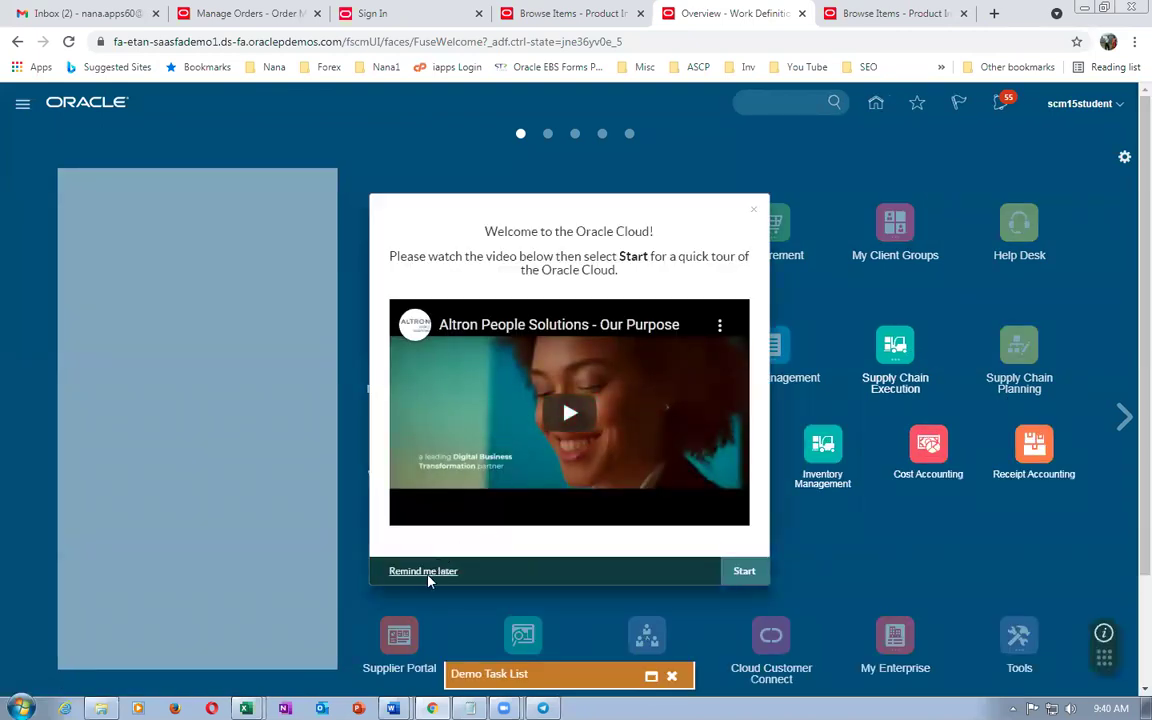
click(427, 576)
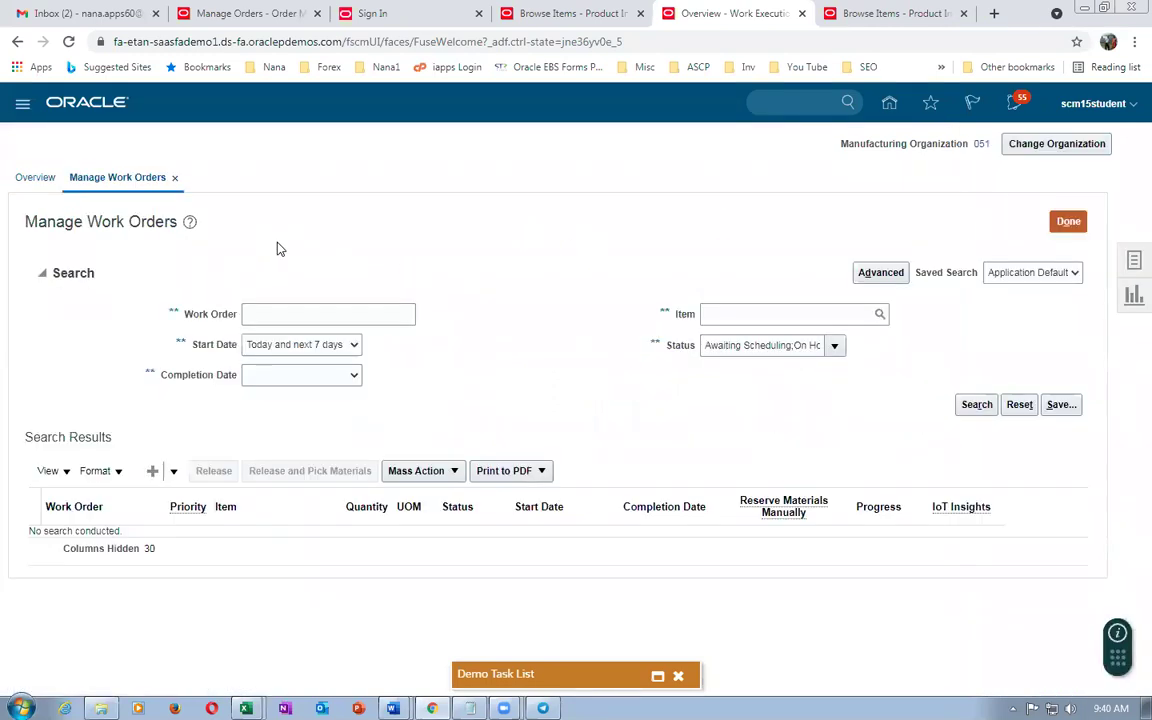
Search the work orders of organization 051 for item AS5841150.
click(275, 315)
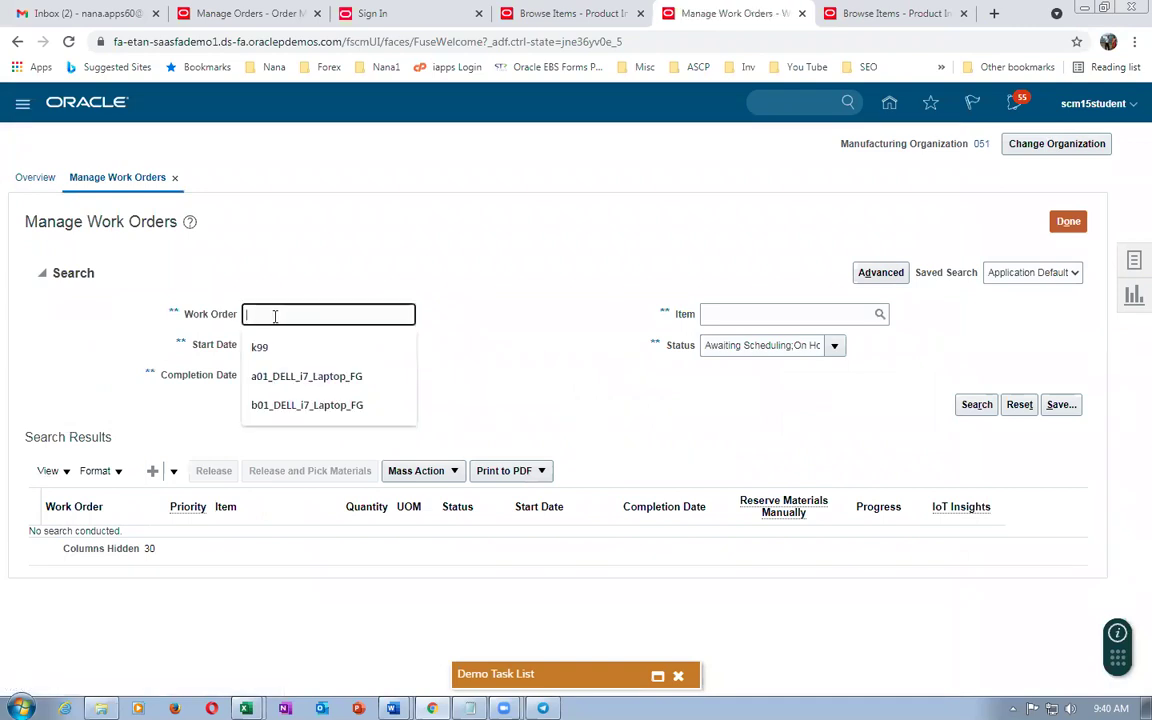
click(784, 312)
text(AS5841150)
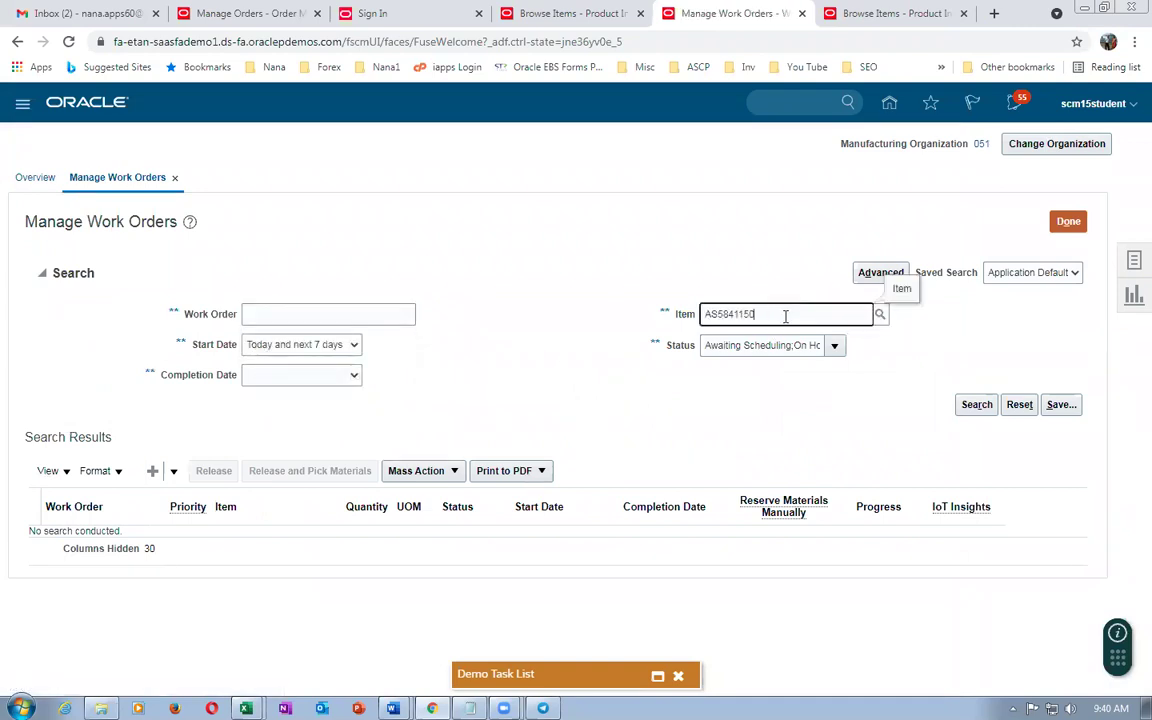
click(977, 404)
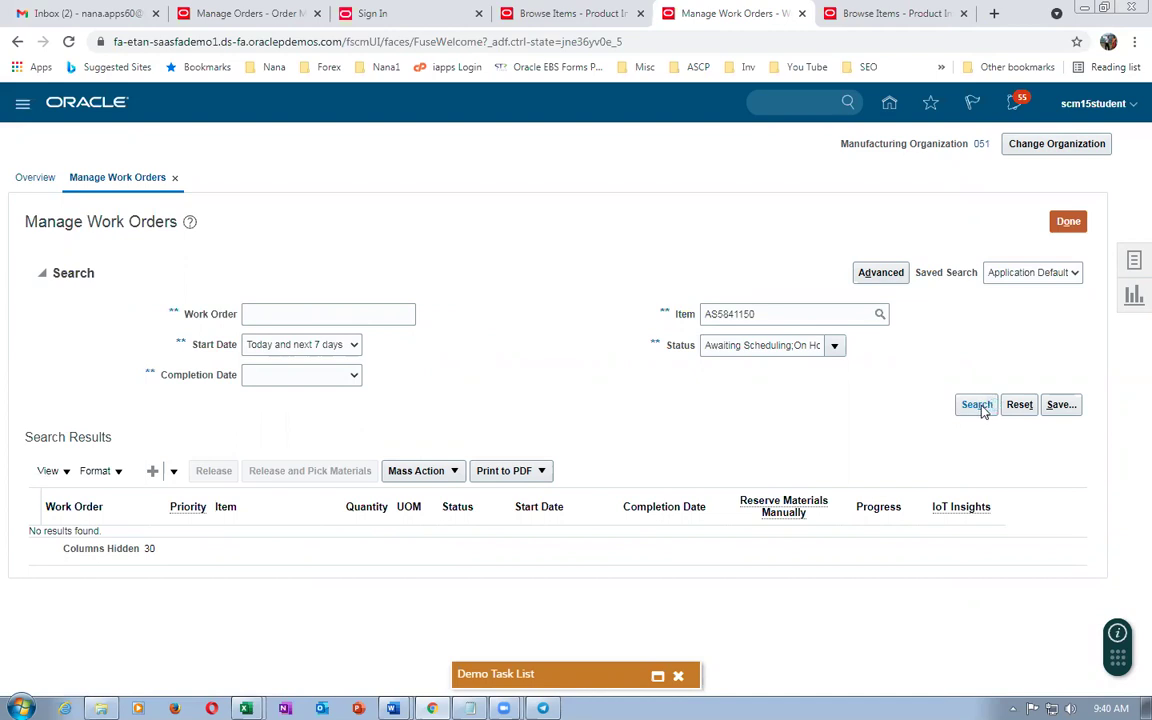
Clear the work order search's start date filter and set the status filter to All.
click(285, 345)
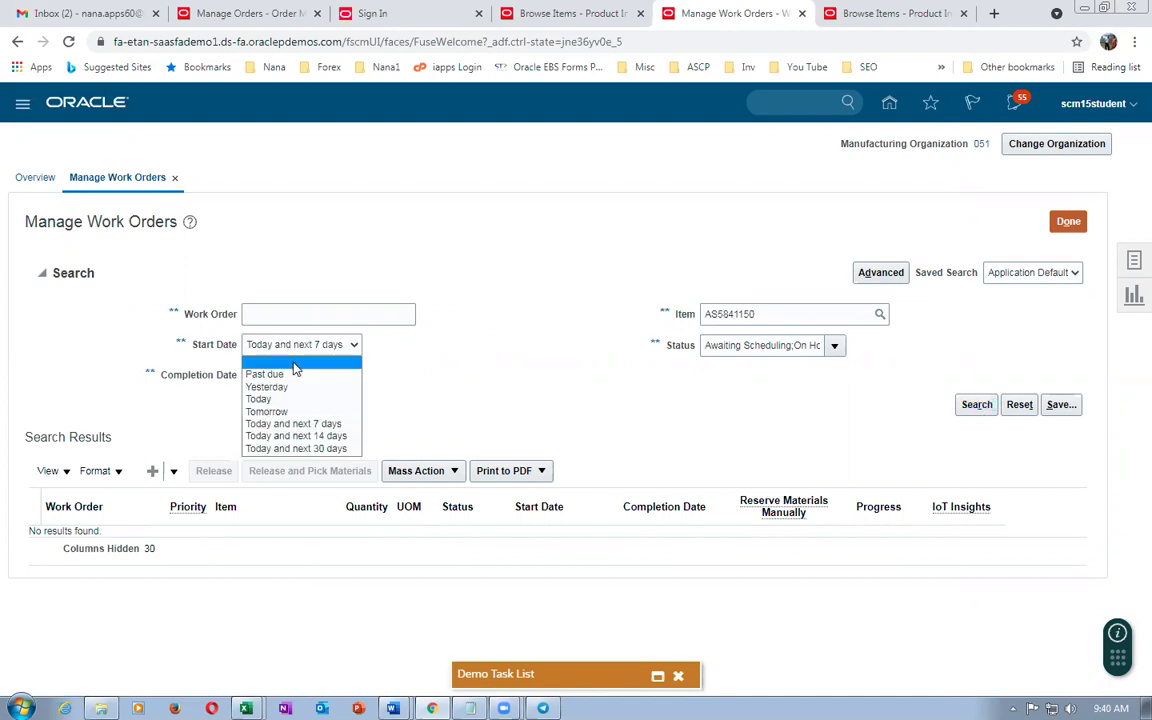
click(293, 367)
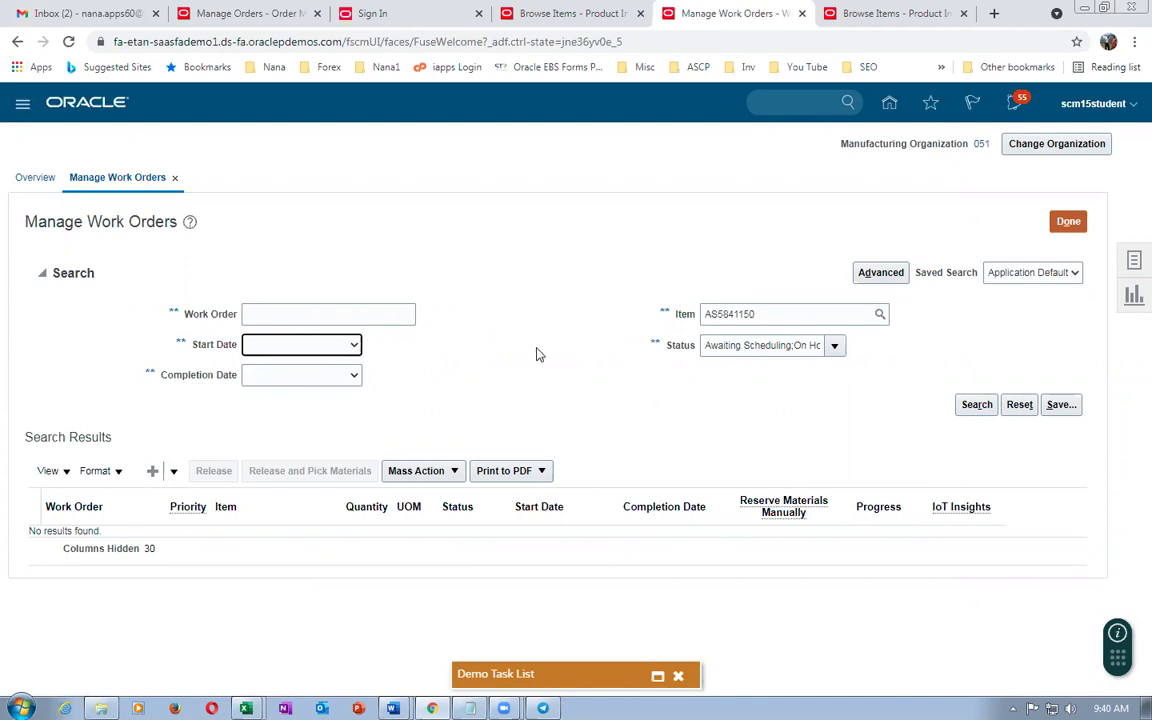
click(834, 345)
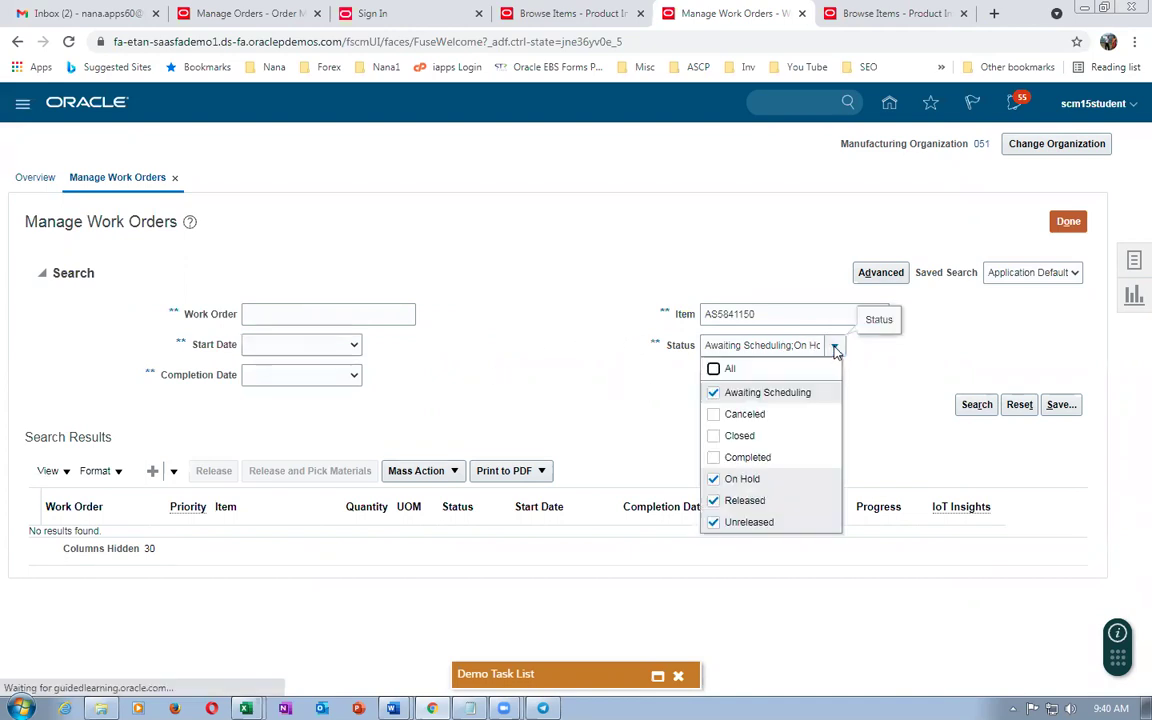
click(714, 370)
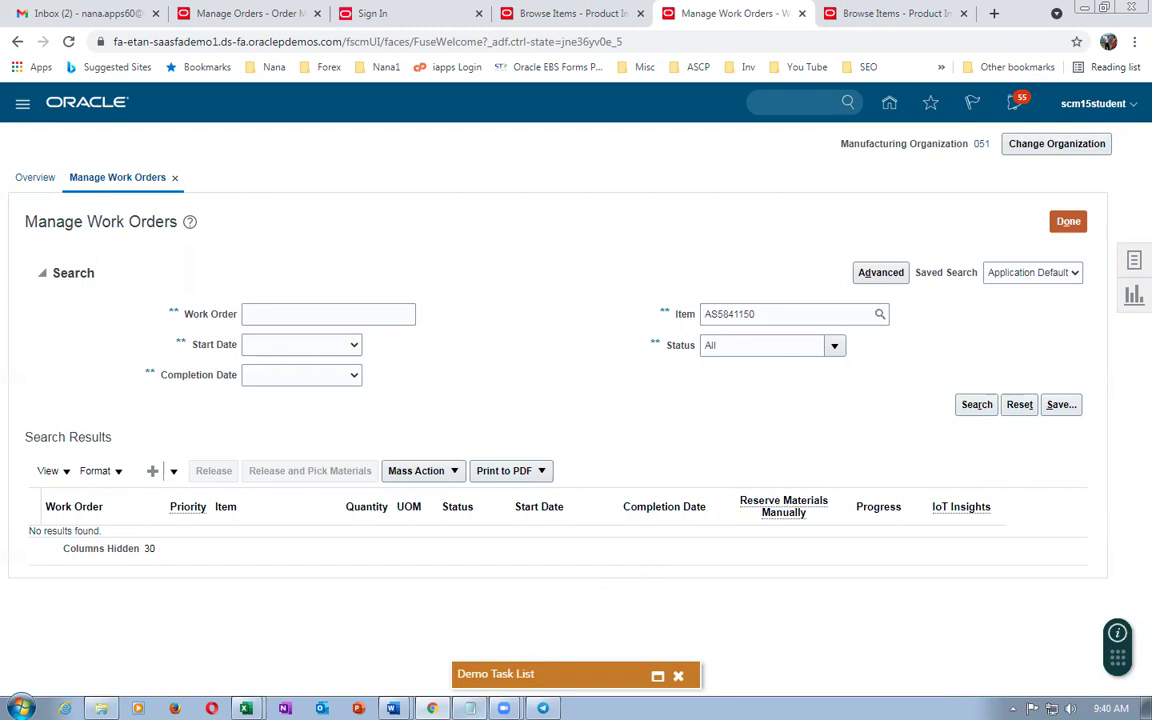
Run the broadened work order search for AS5841150 and select the completed work order in the results.
click(469, 708)
click(469, 708)
click(970, 406)
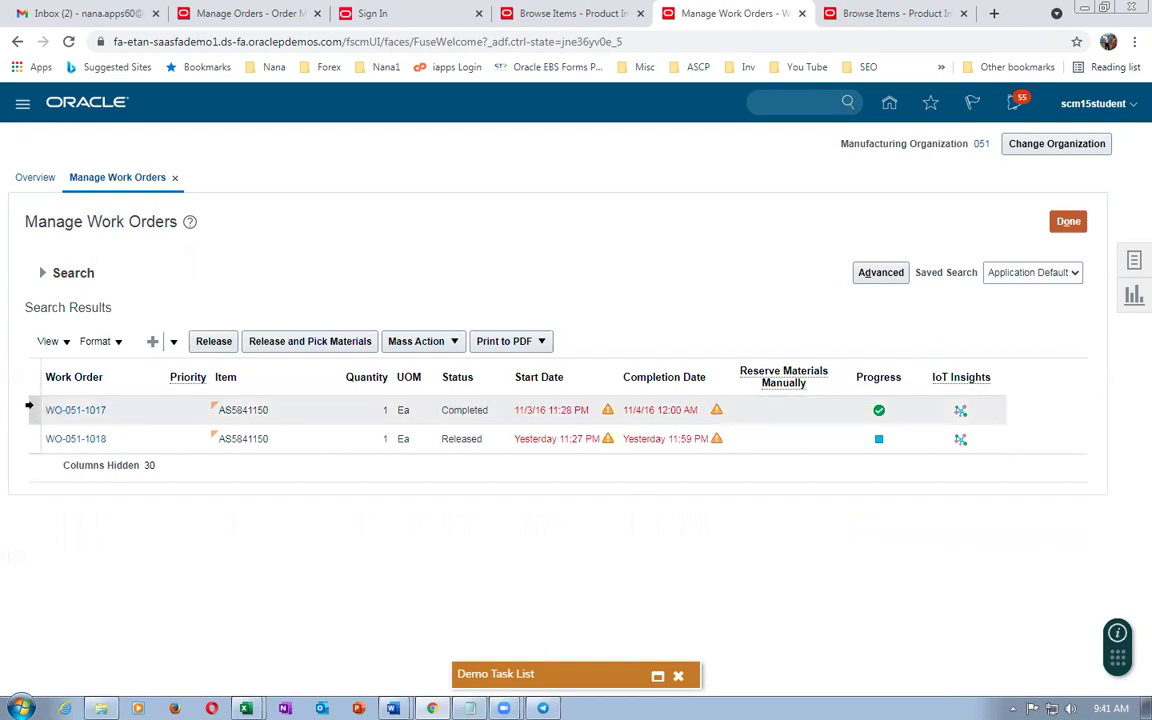
click(29, 411)
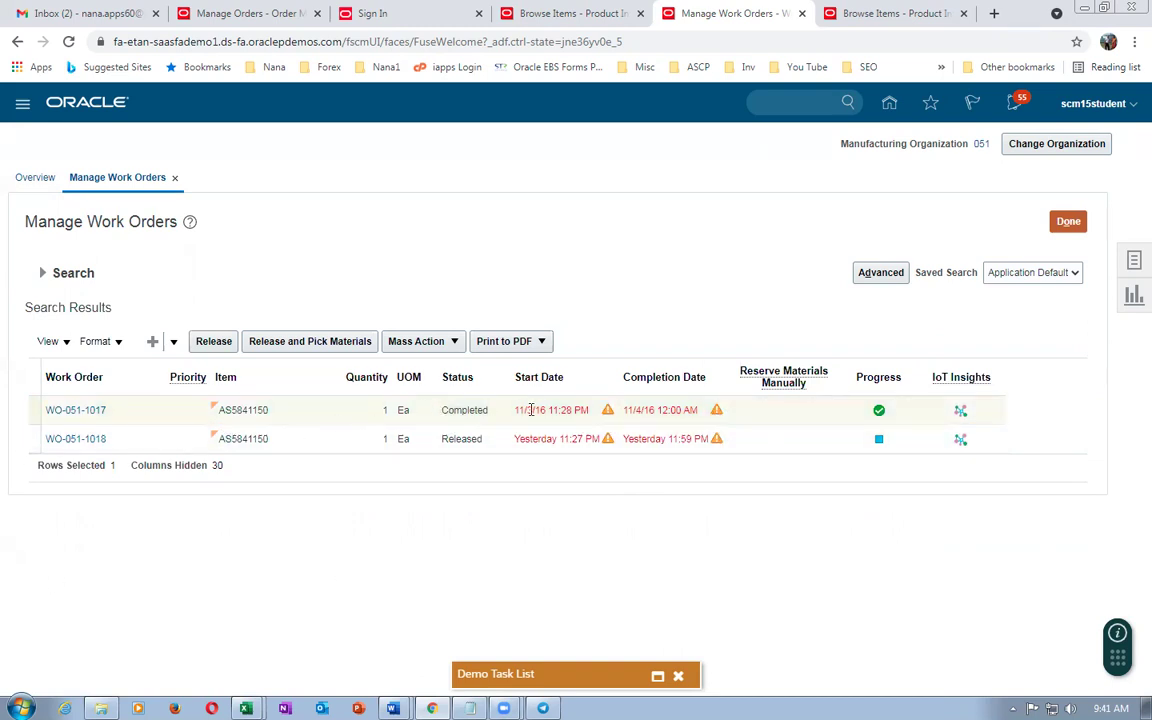
Open the completed work order for AS5841150, examine its operations with their items and resources, and return to the work order list without saving.
click(77, 411)
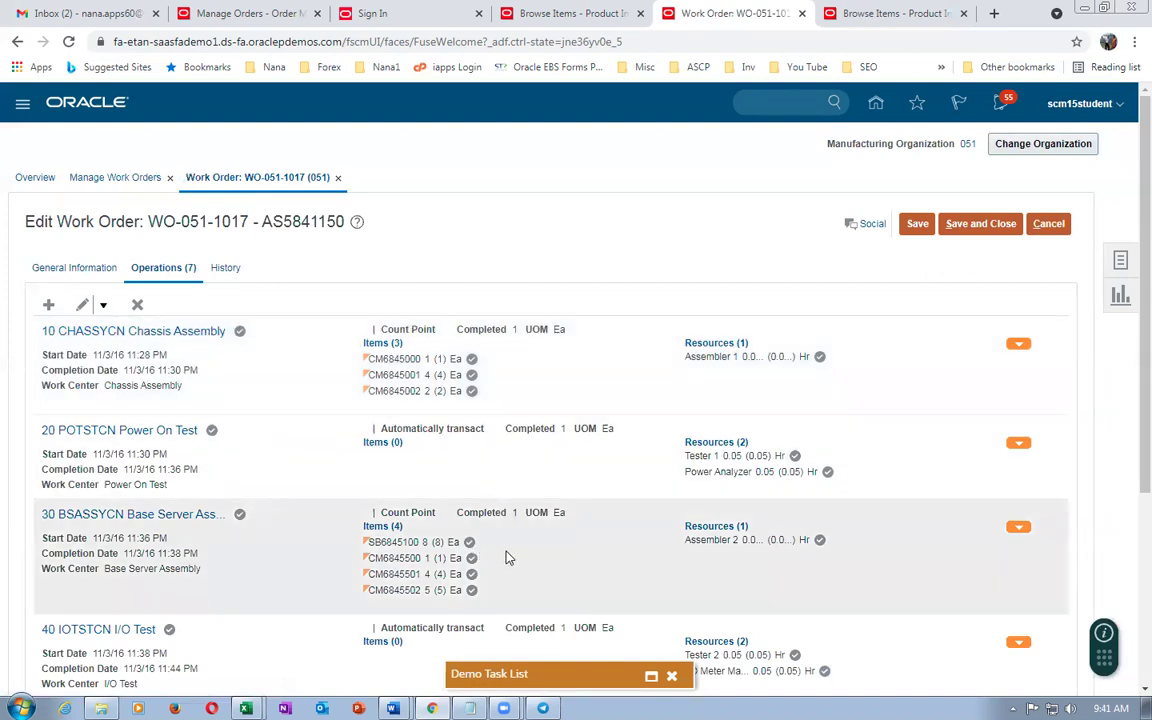
scroll(507, 562, down, 2)
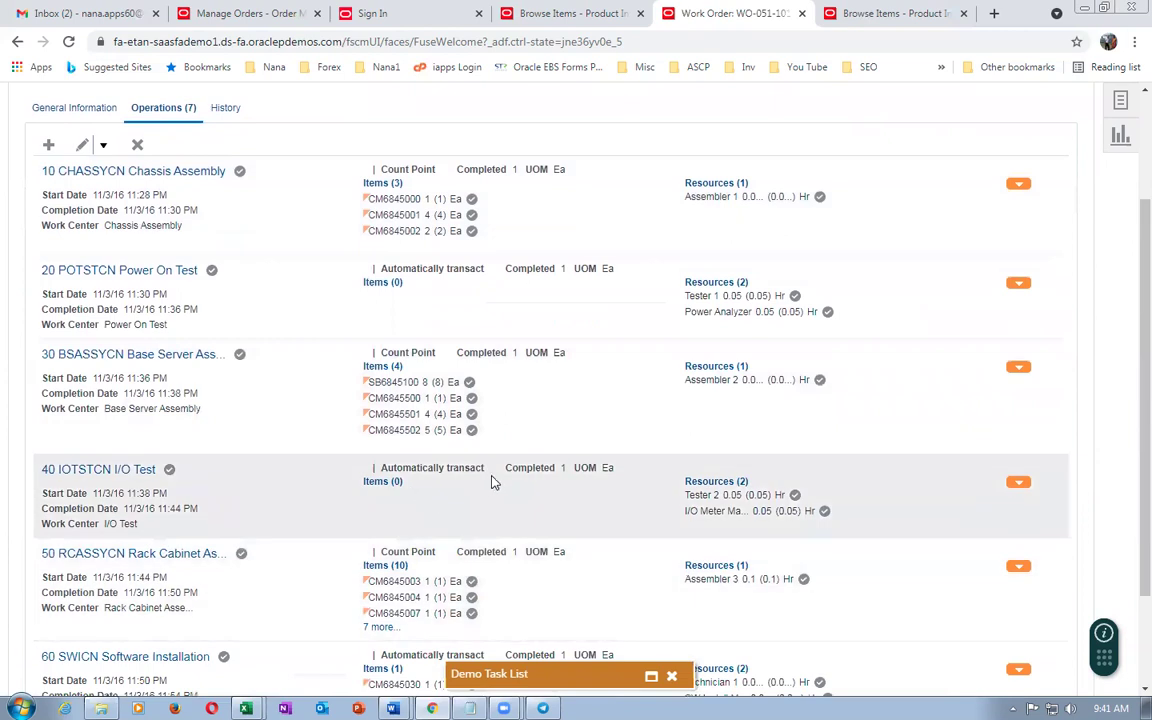
scroll(470, 560, down, 2)
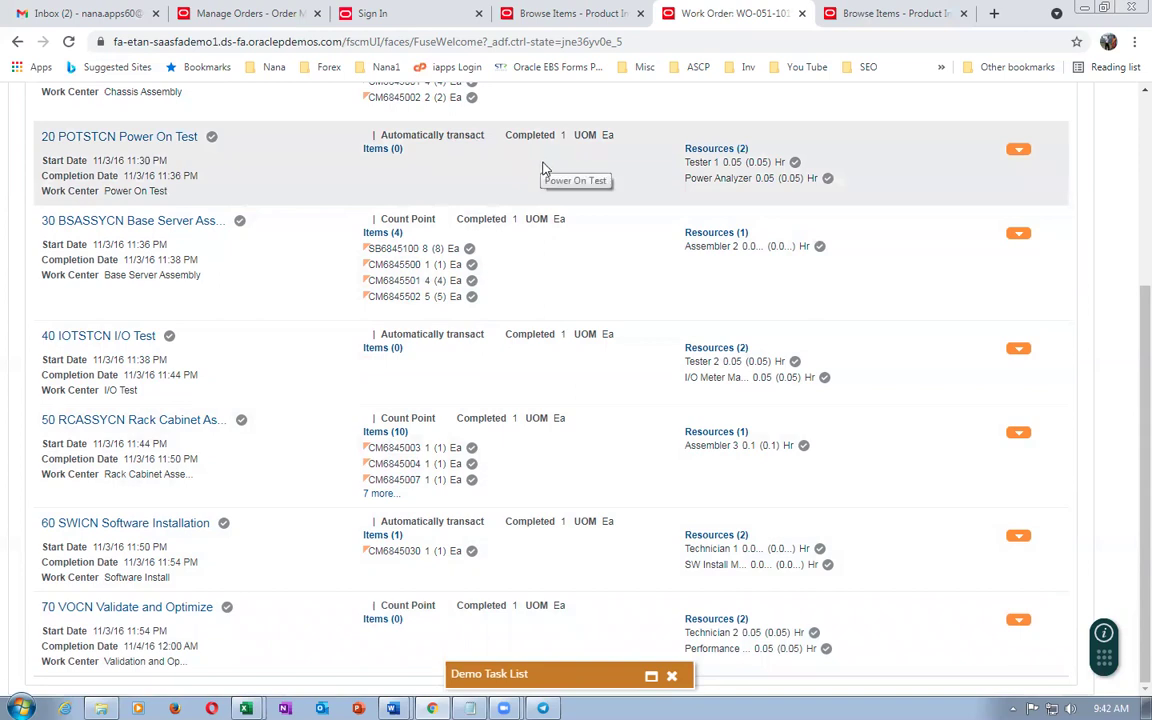
scroll(540, 173, up, 4)
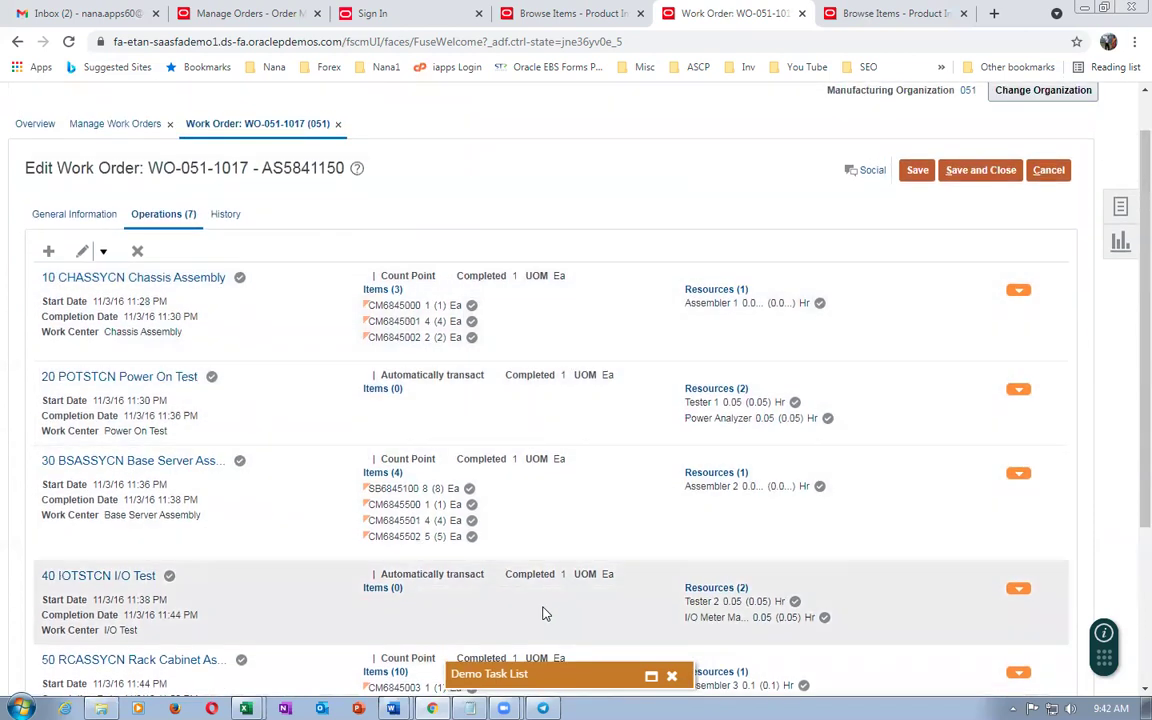
scroll(585, 597, down, 4)
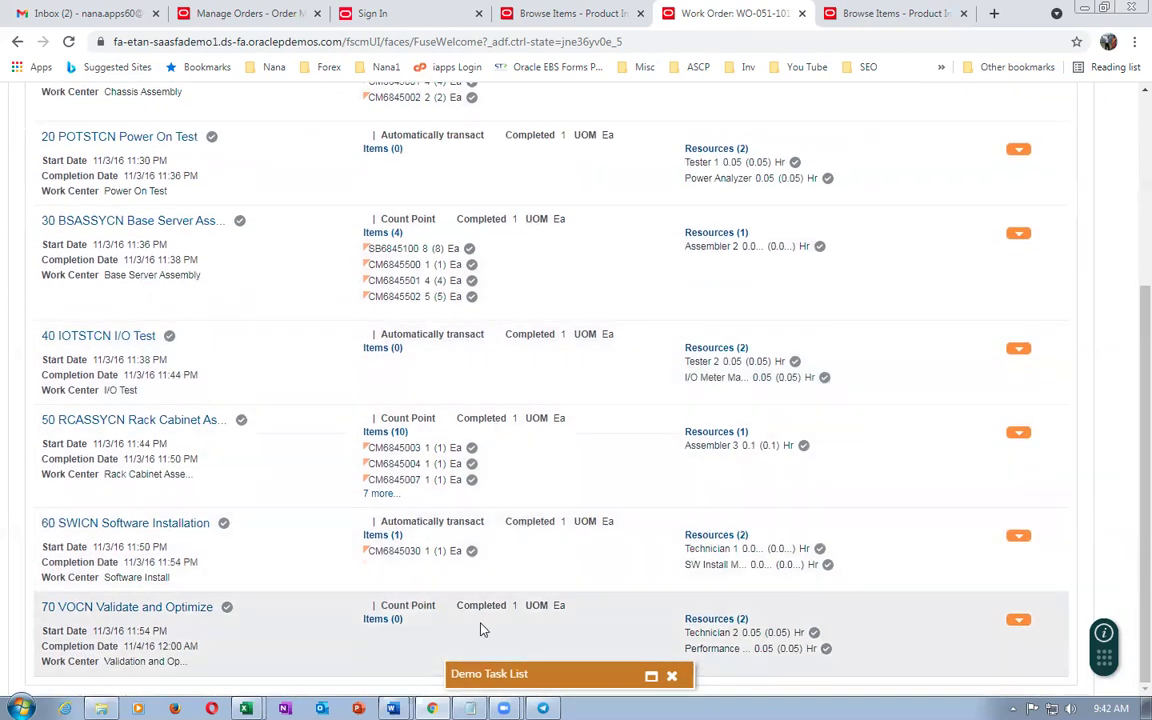
scroll(492, 447, up, 5)
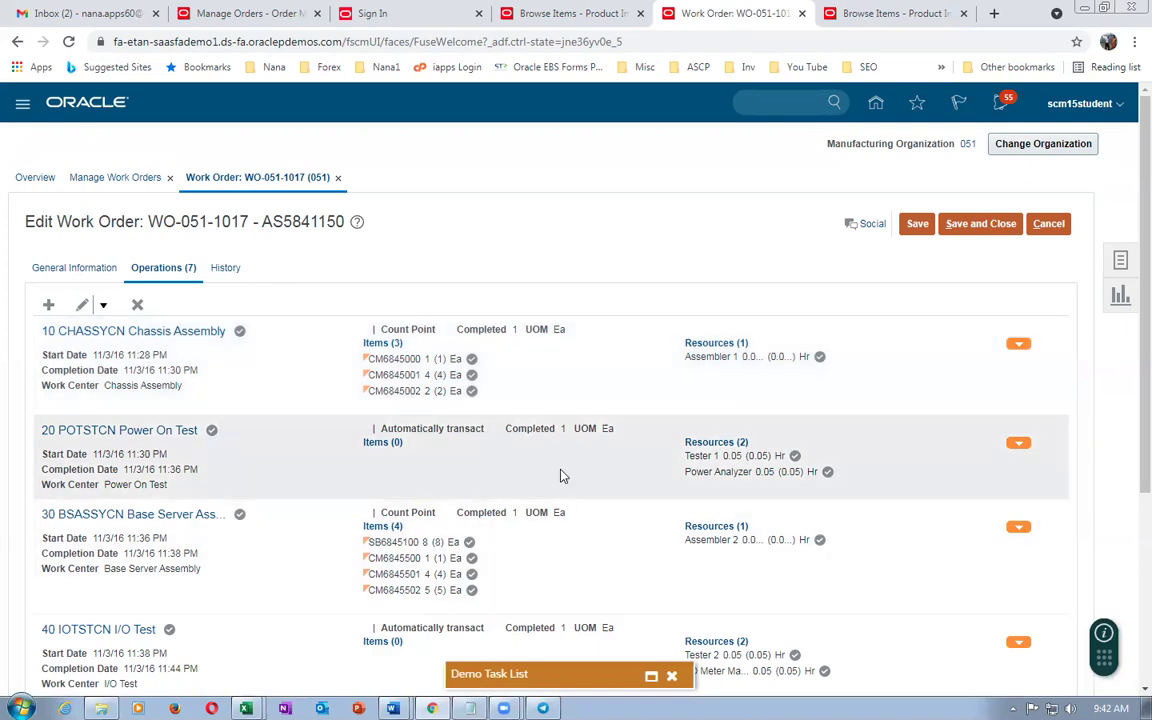
scroll(560, 462, down, 1)
scroll(560, 462, down, 1)
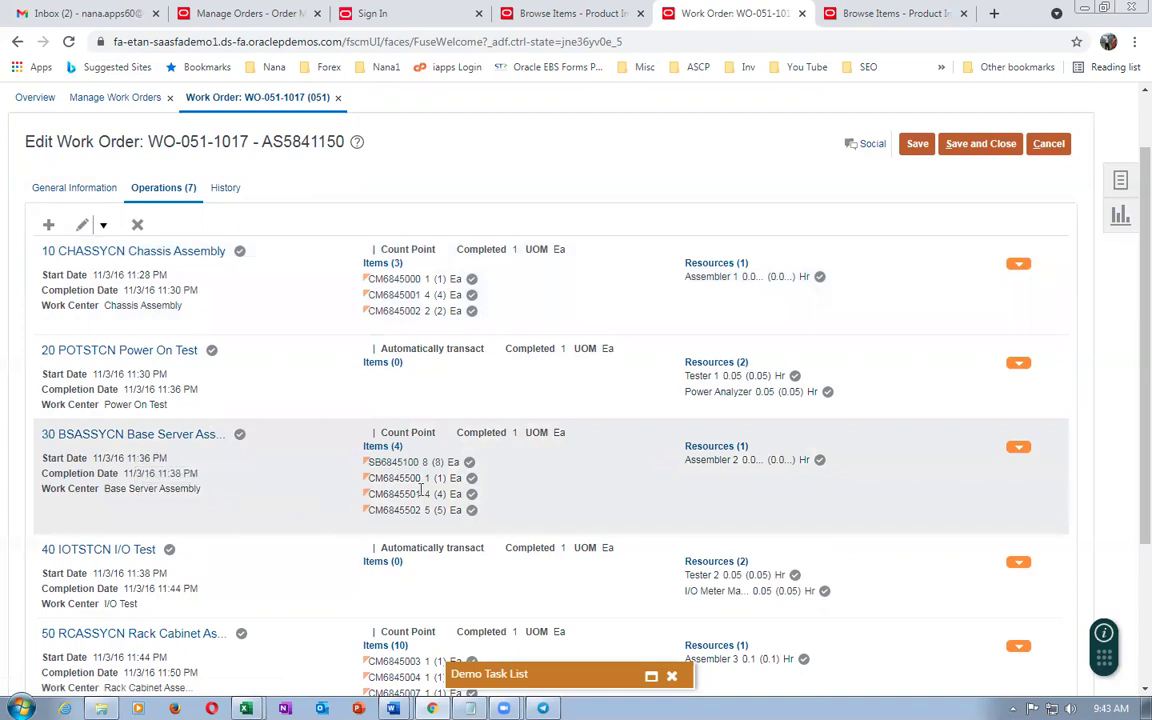
scroll(407, 510, down, 3)
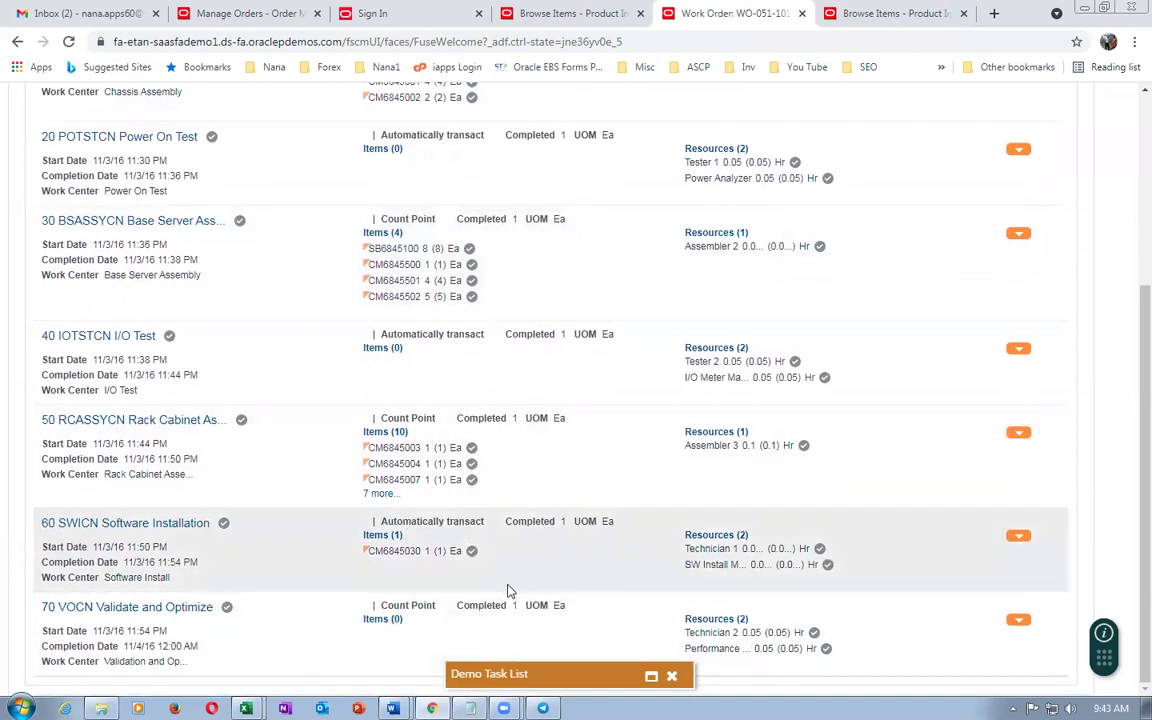
scroll(505, 595, up, 4)
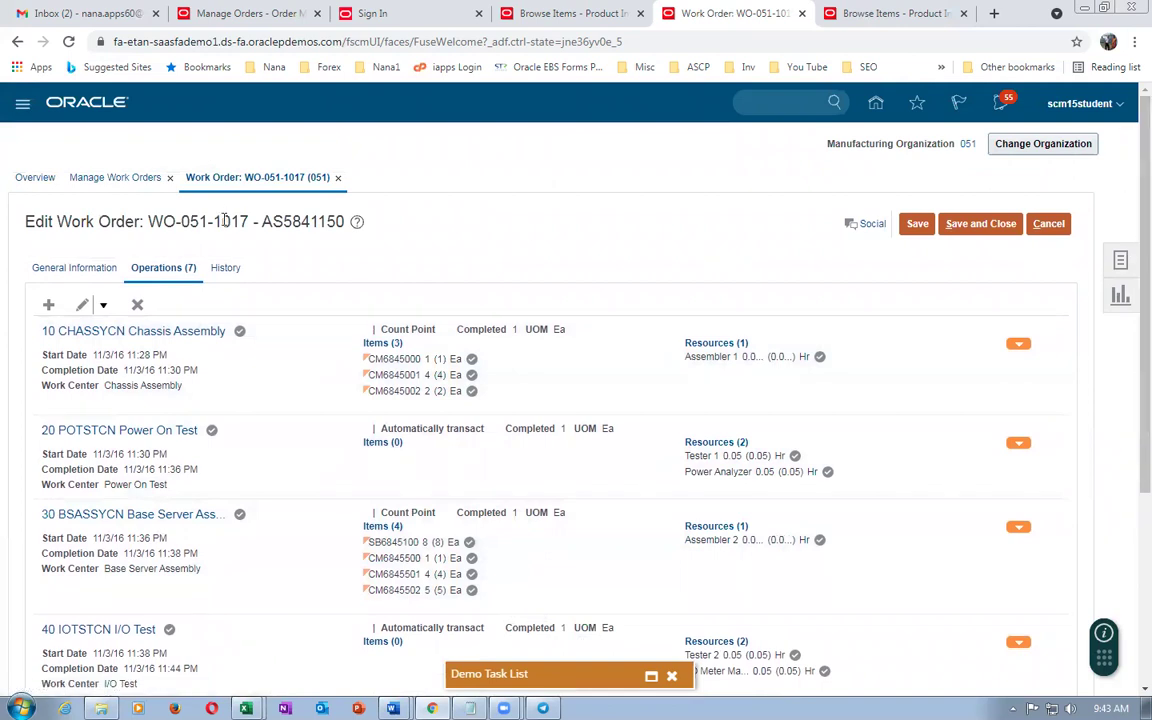
drag(151, 220, 246, 219)
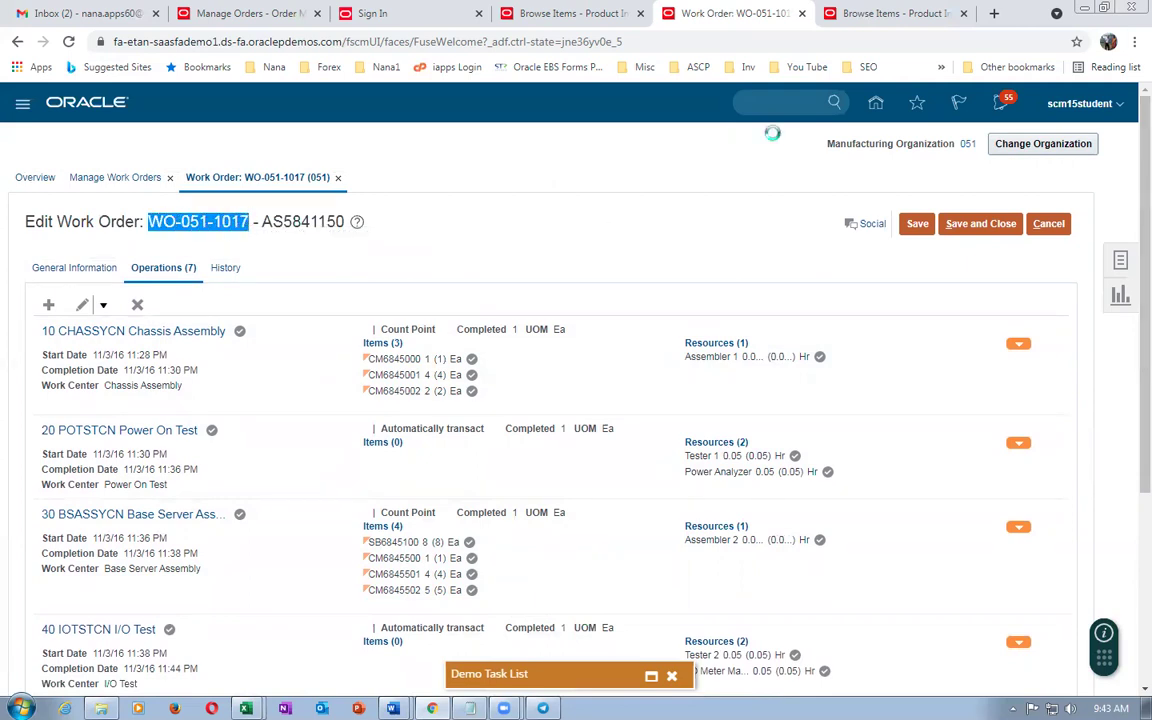
click(1058, 224)
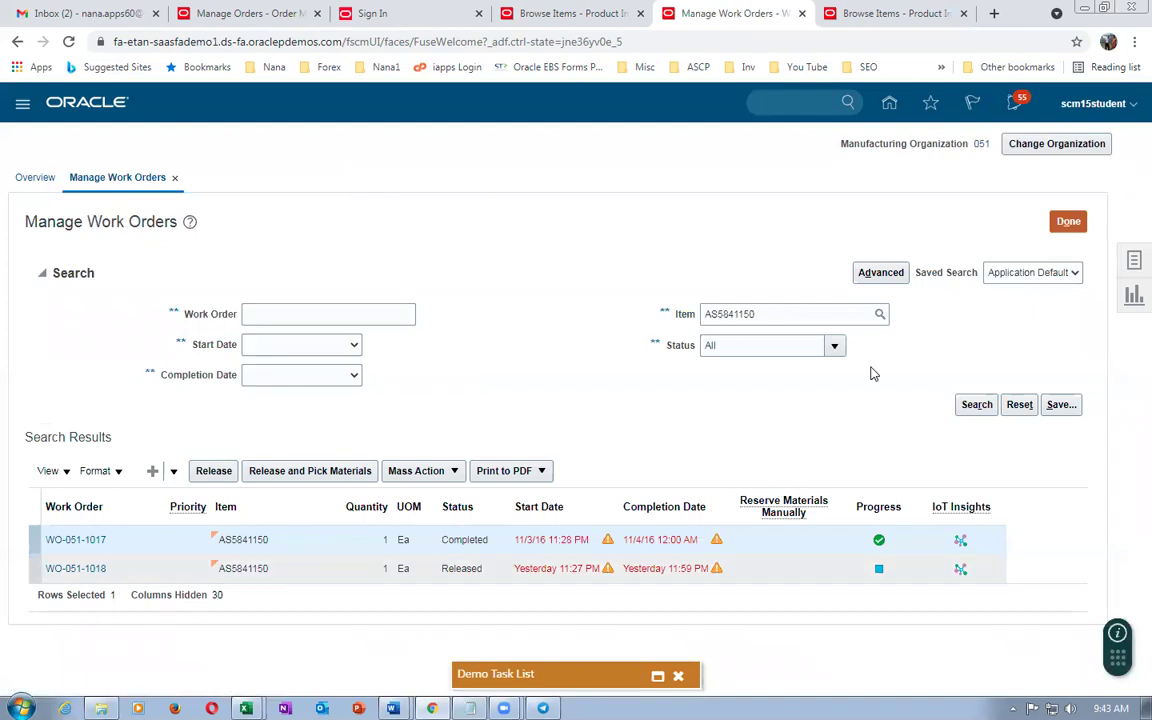
Duplicate the browser tab showing the AS5841150 item structure to get another Oracle session.
click(885, 16)
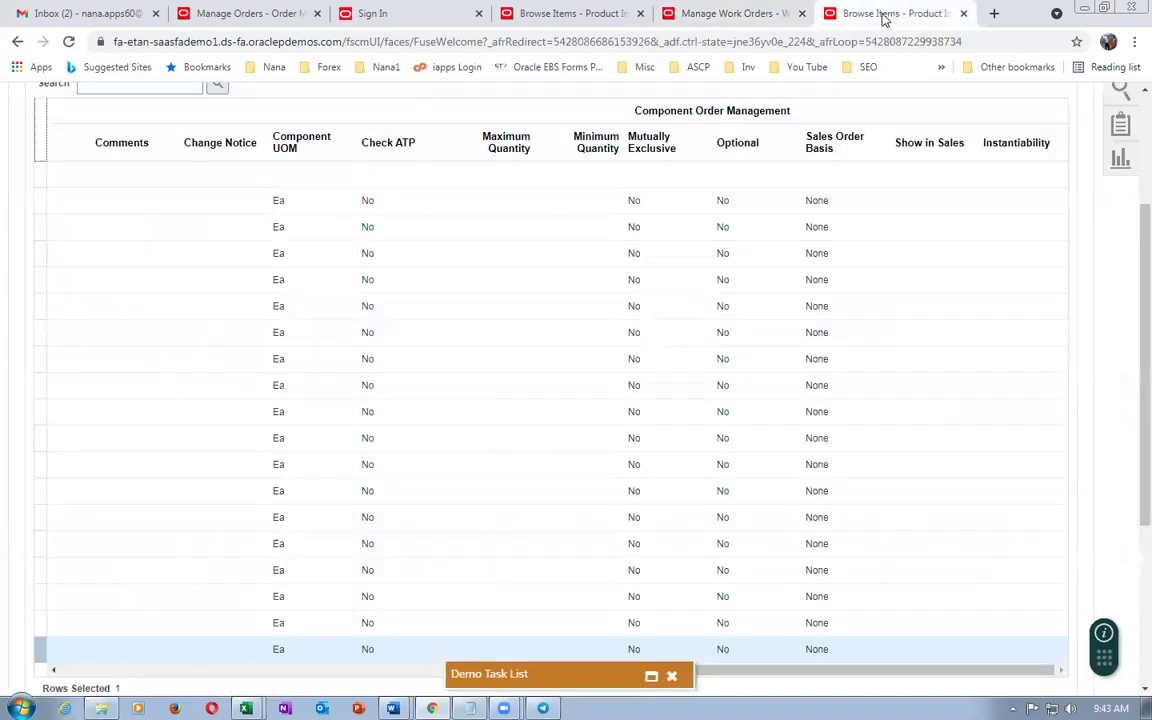
right_click(913, 18)
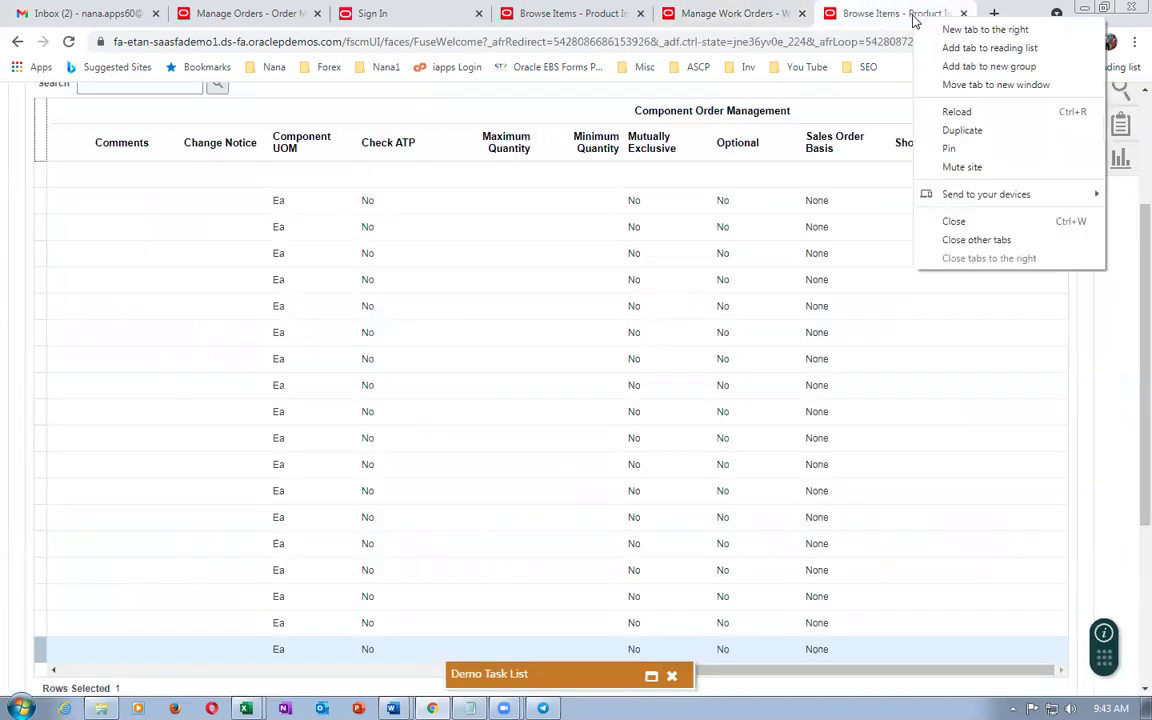
click(930, 133)
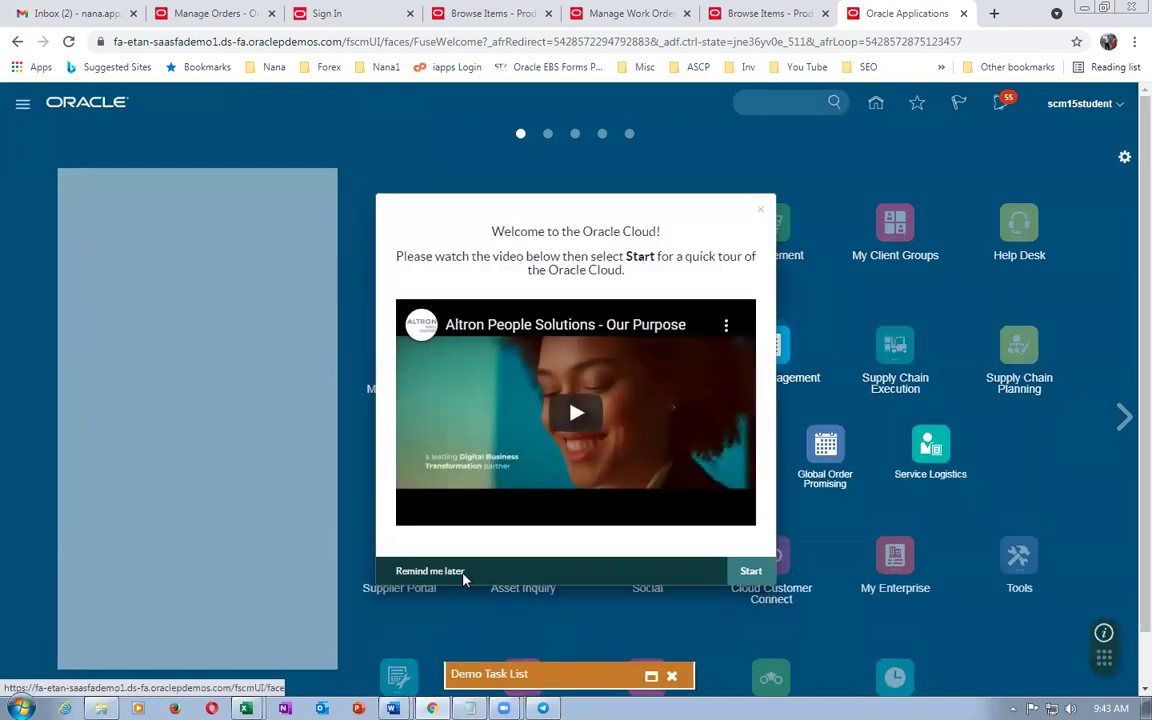
Dismiss the welcome tour, go to Order Management and open the sales order by searching for its order number.
click(463, 577)
click(735, 445)
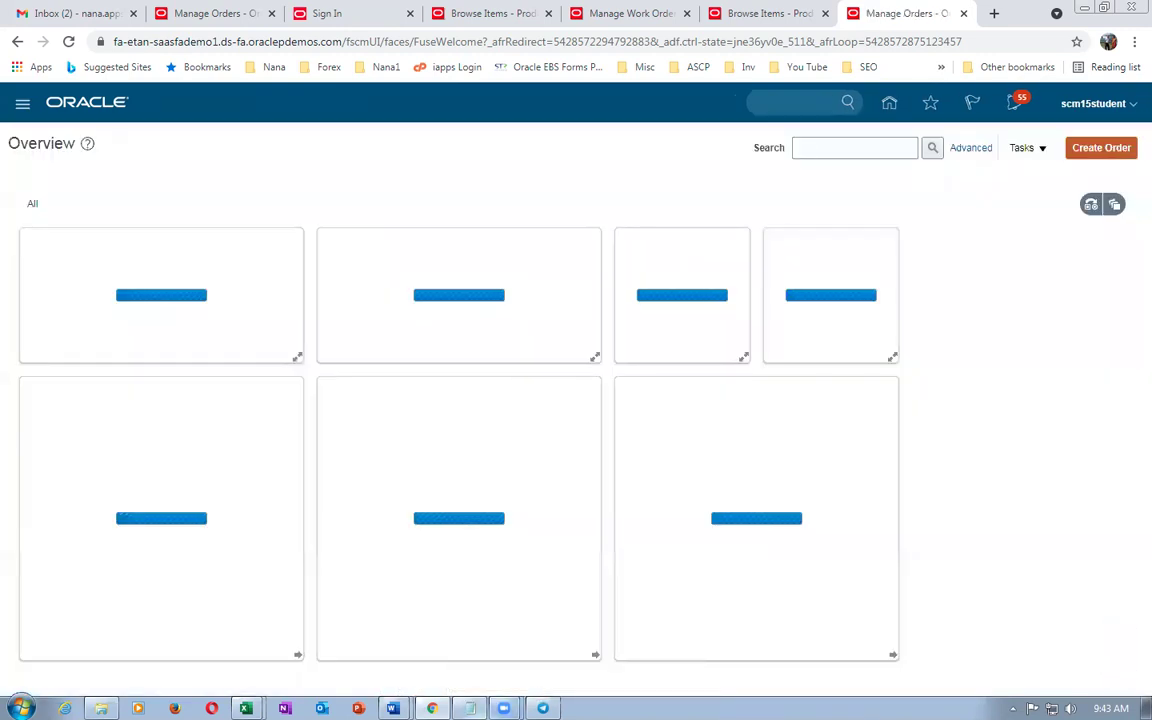
click(860, 149)
text(97400)
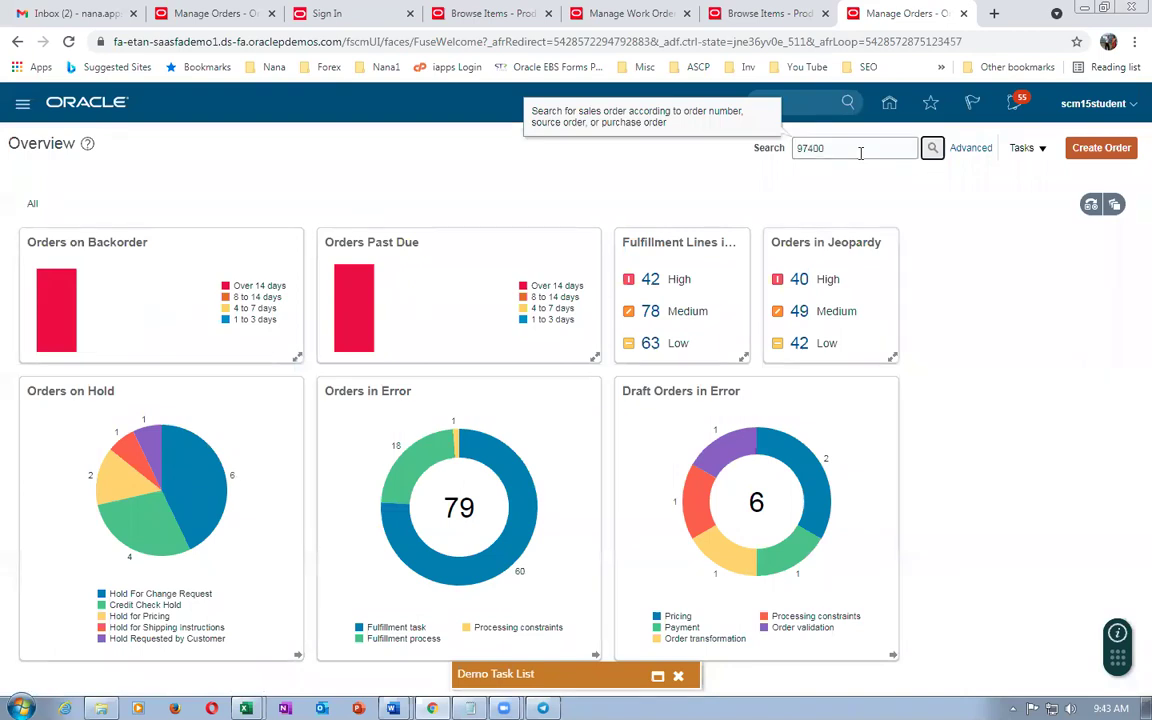
click(927, 152)
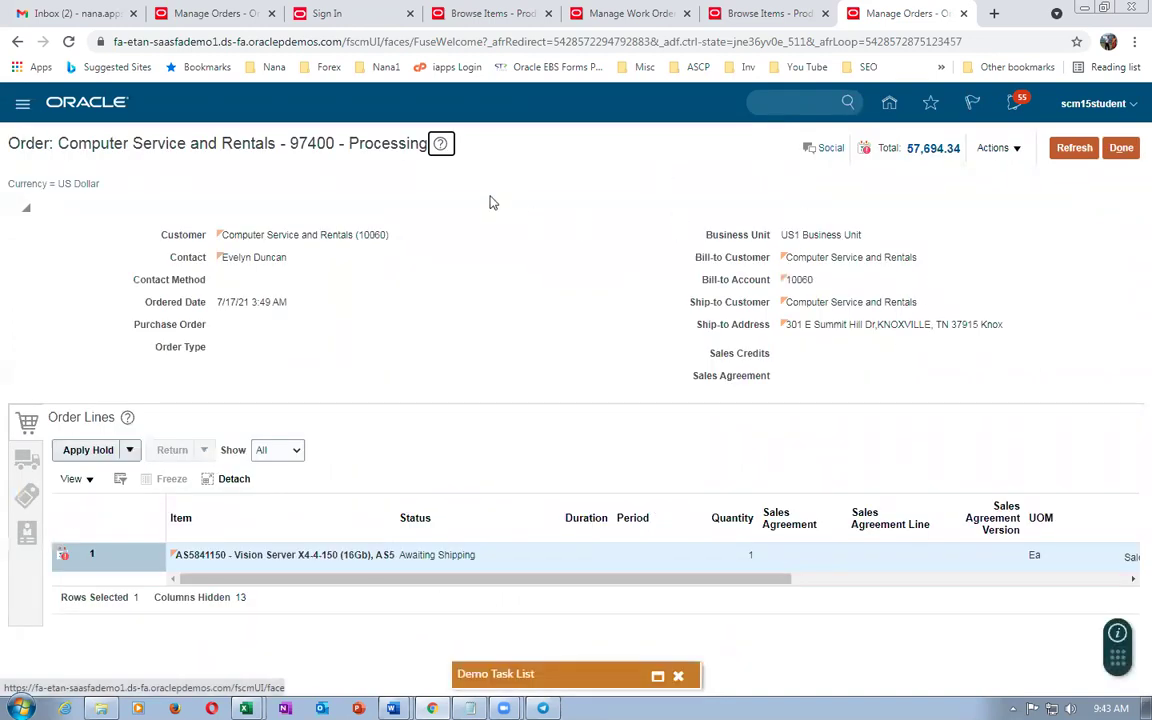
Switch the sales order to the fulfillment view and open the orchestration process of its fulfillment line.
click(995, 150)
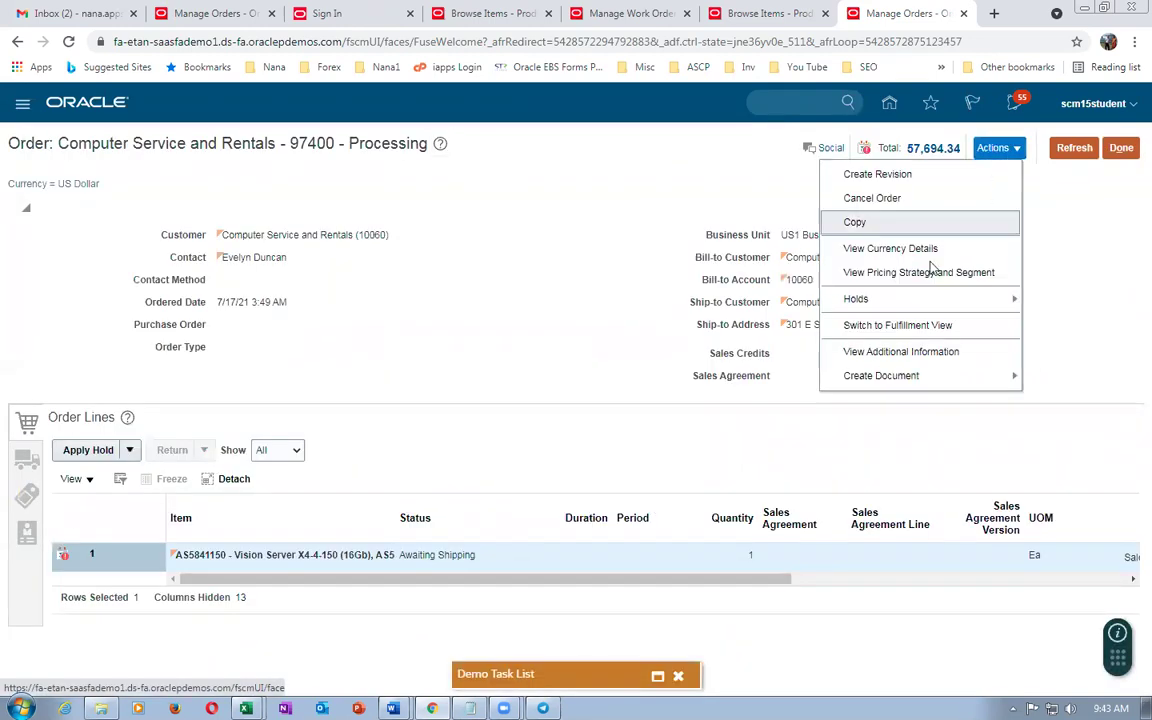
click(898, 326)
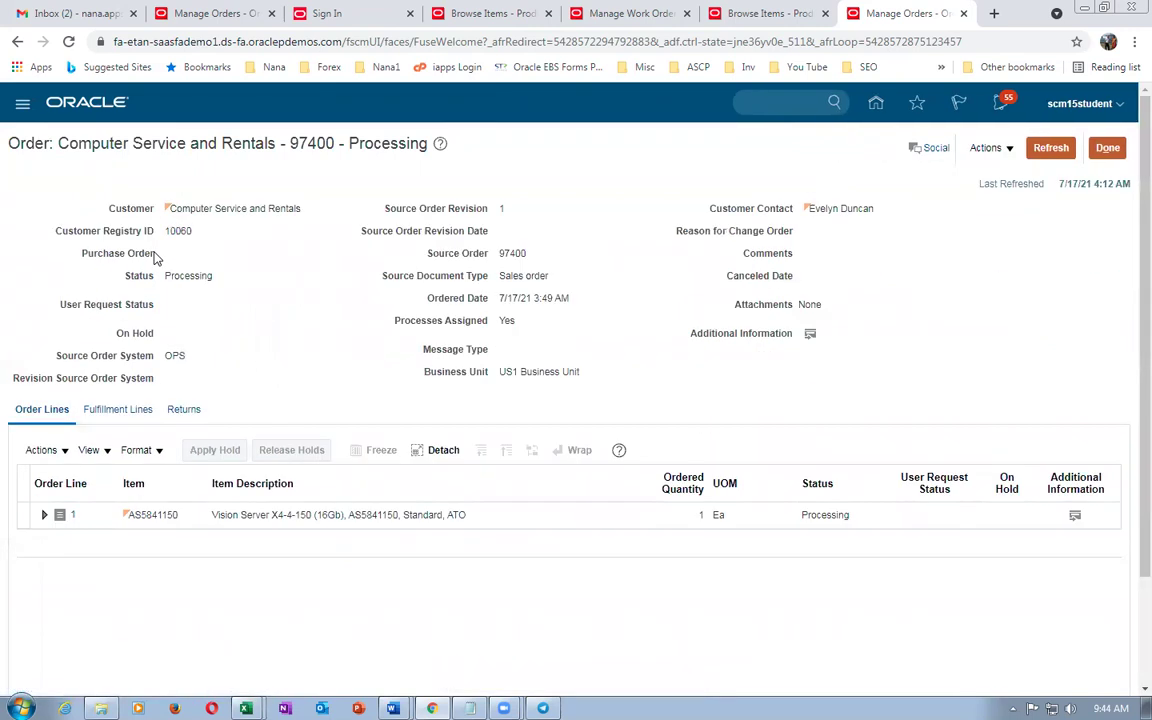
click(107, 412)
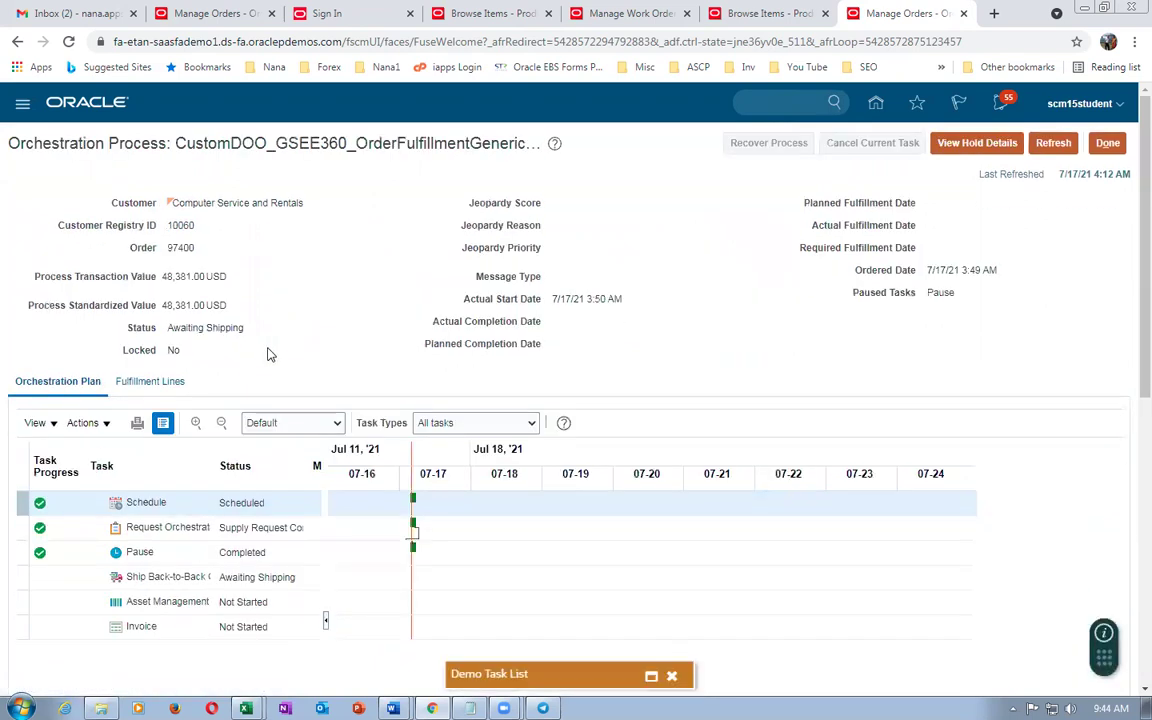
Review the orchestration process status and name, and examine the supply details of fulfillment line 1-1.
drag(168, 327, 239, 328)
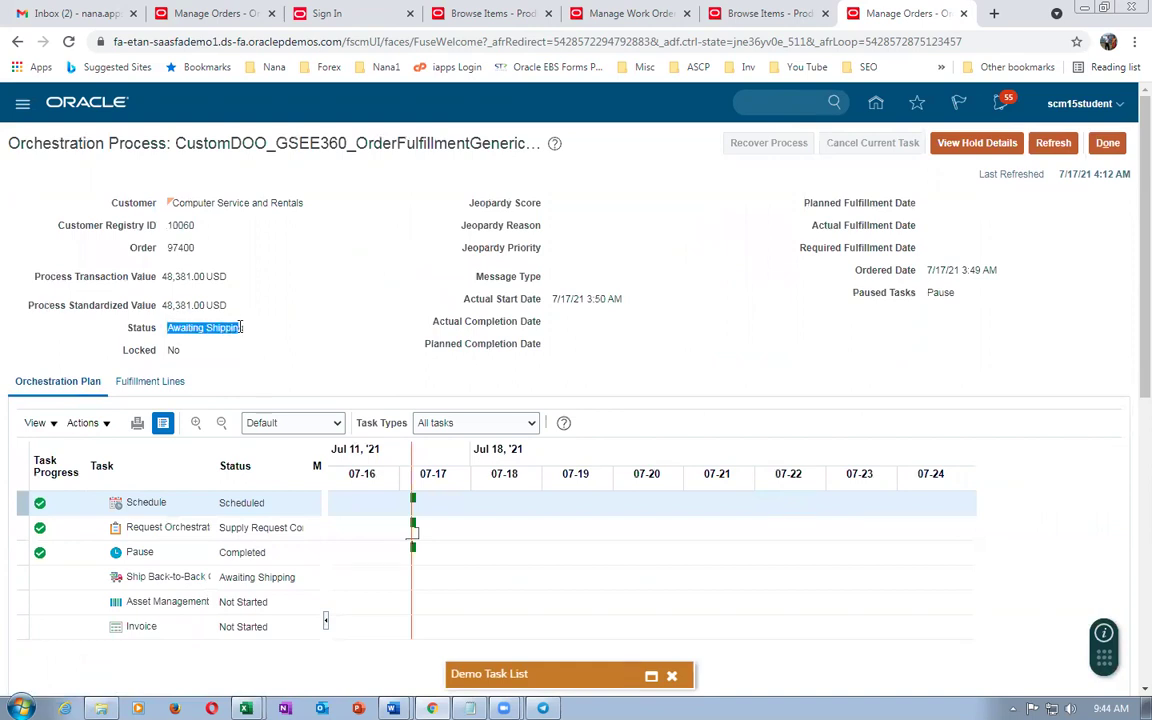
drag(240, 335, 244, 333)
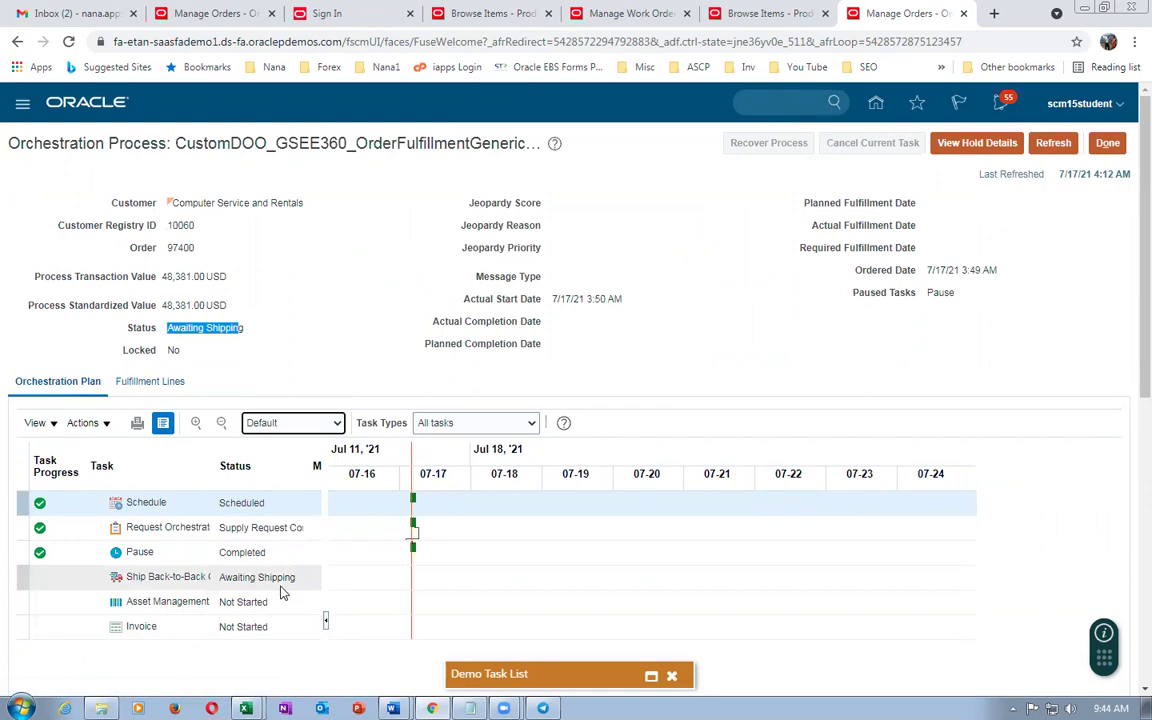
click(152, 381)
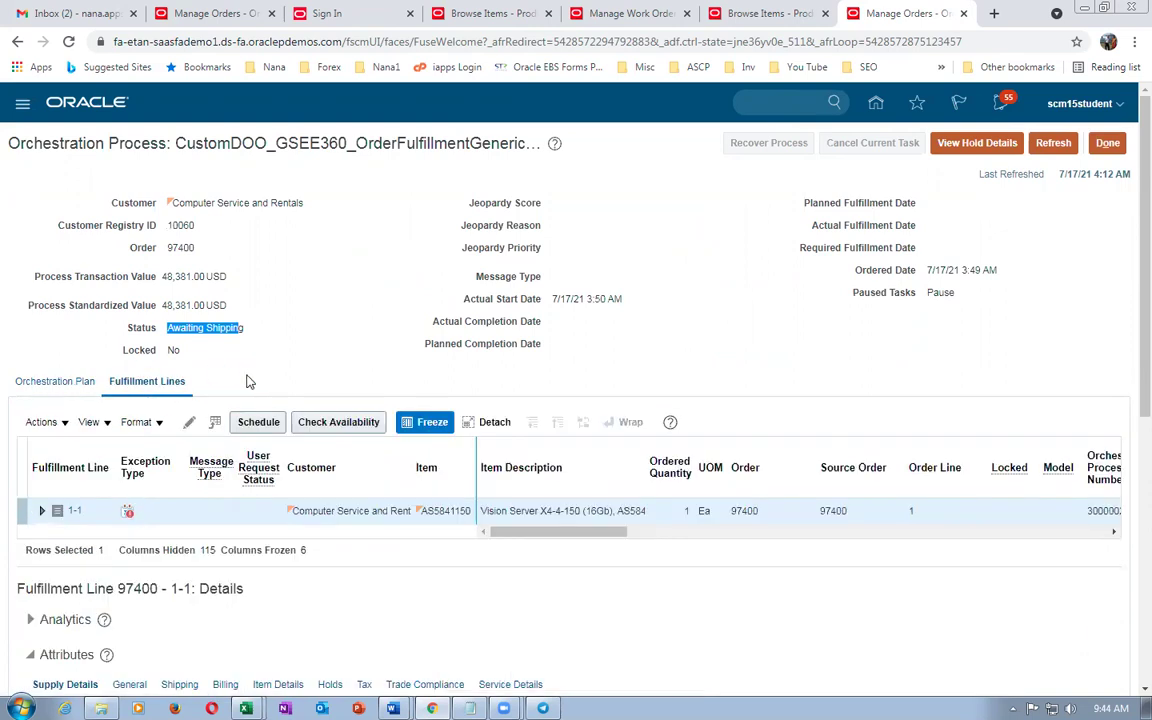
drag(177, 143, 517, 143)
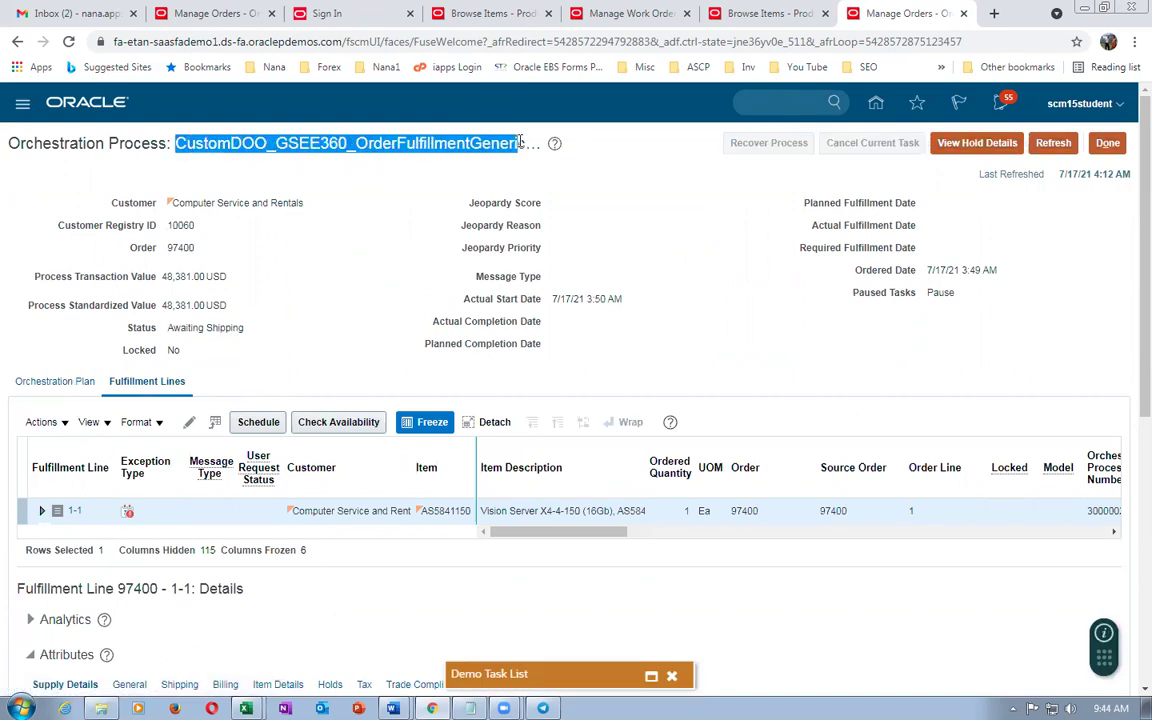
scroll(311, 324, down, 5)
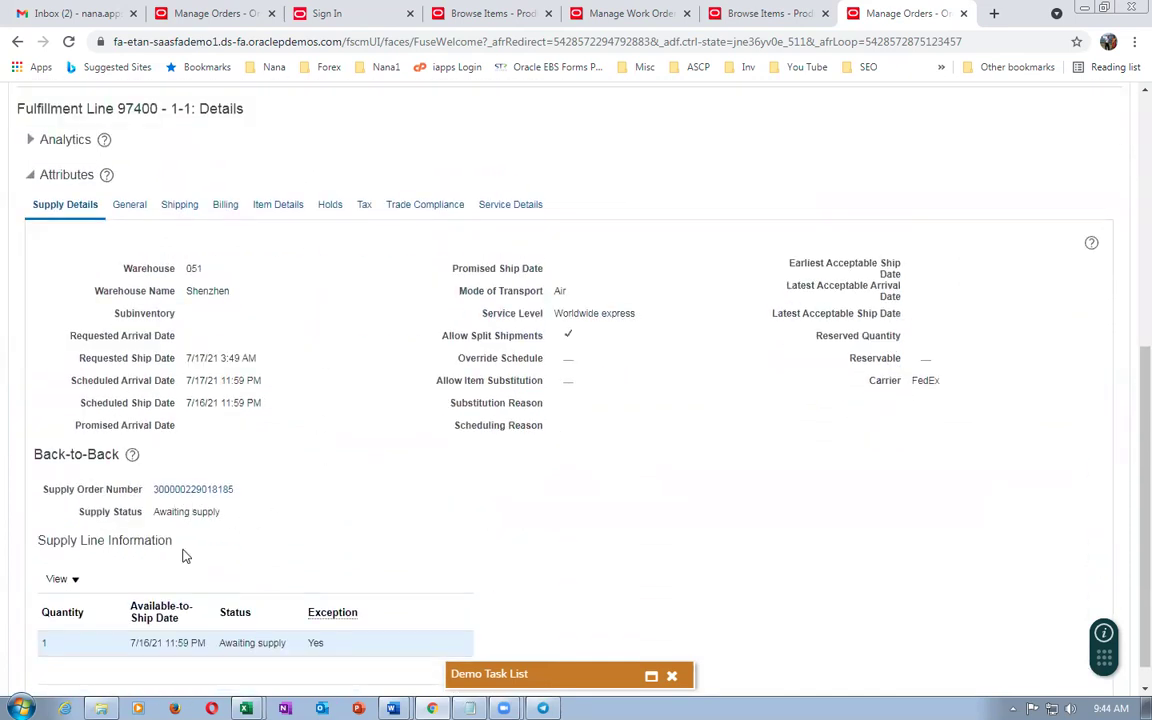
Open the back-to-back supply order and display the make documents for supply line 1.1.
click(171, 493)
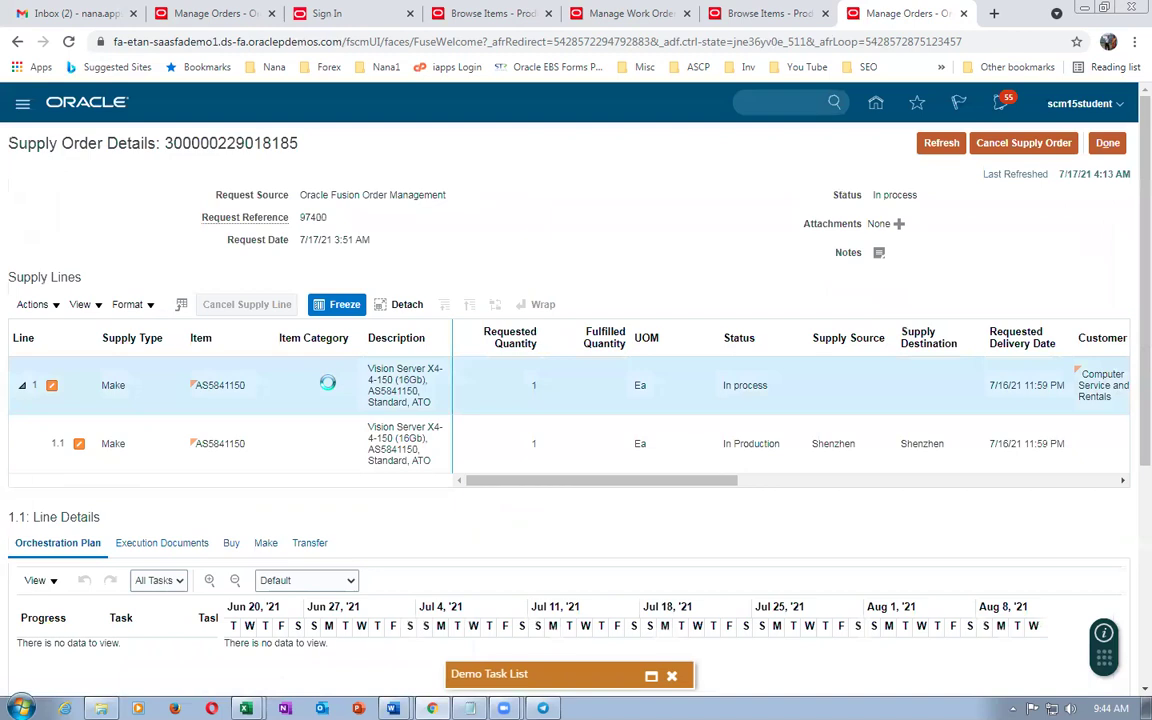
click(302, 448)
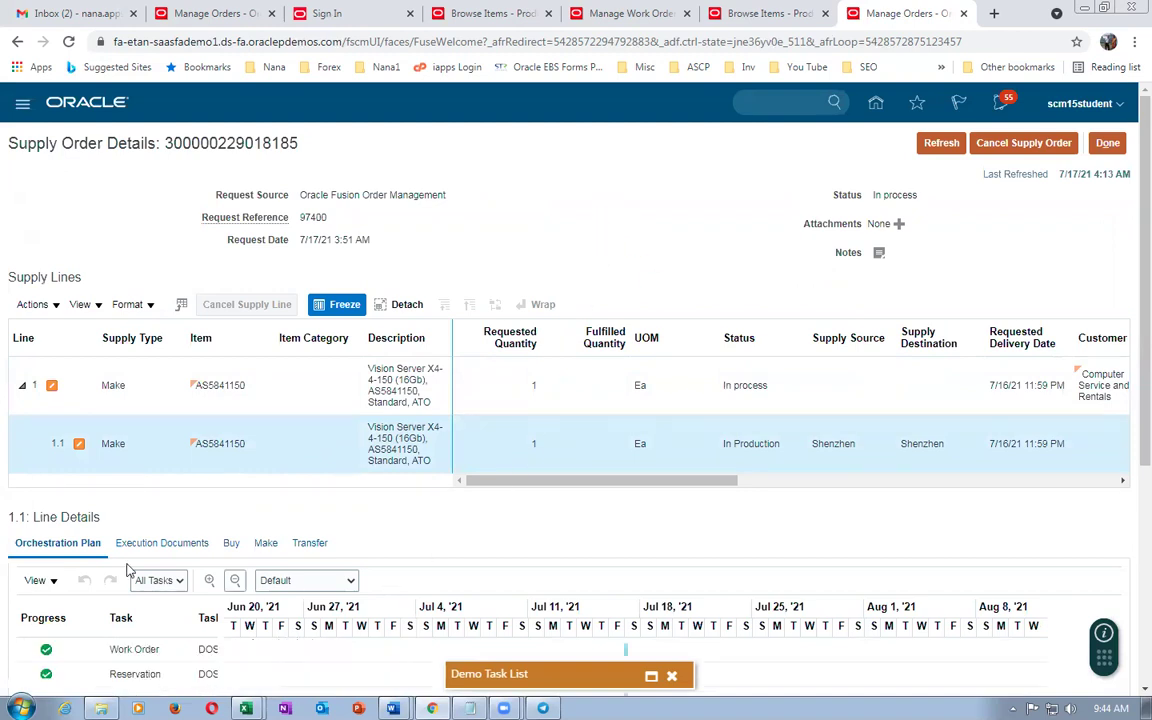
click(262, 544)
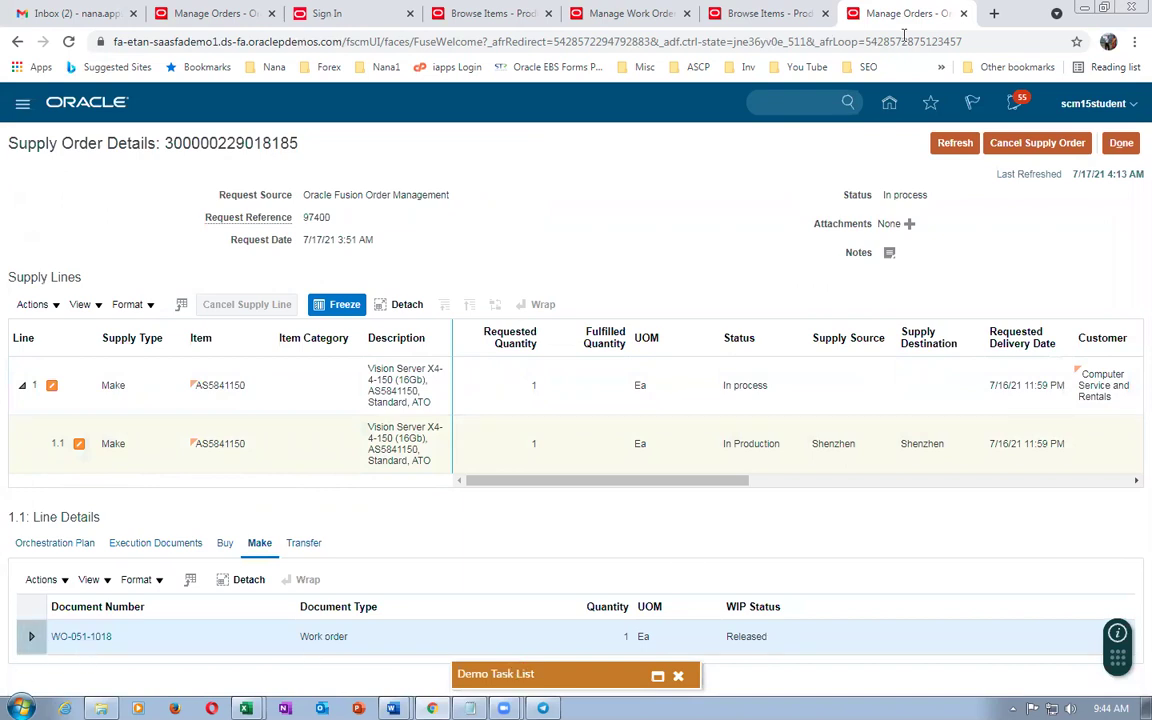
Switch to the open work order for item AS5841150 and look through its available status options without changing the status.
click(765, 14)
click(636, 14)
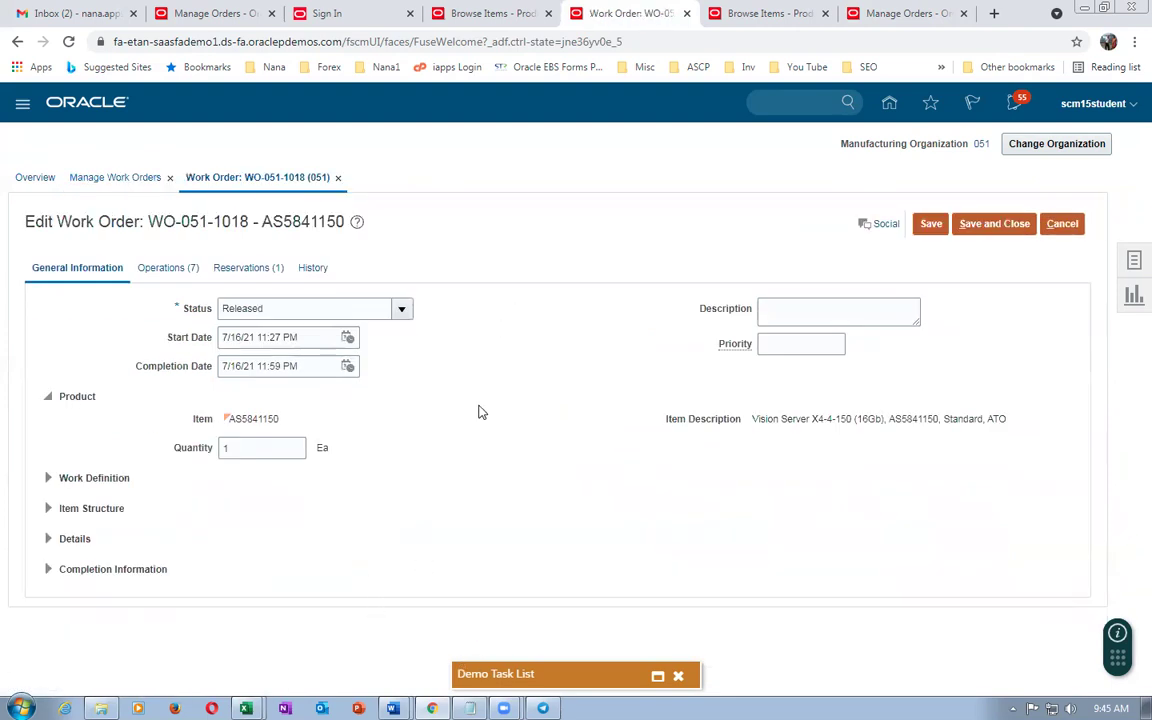
click(402, 308)
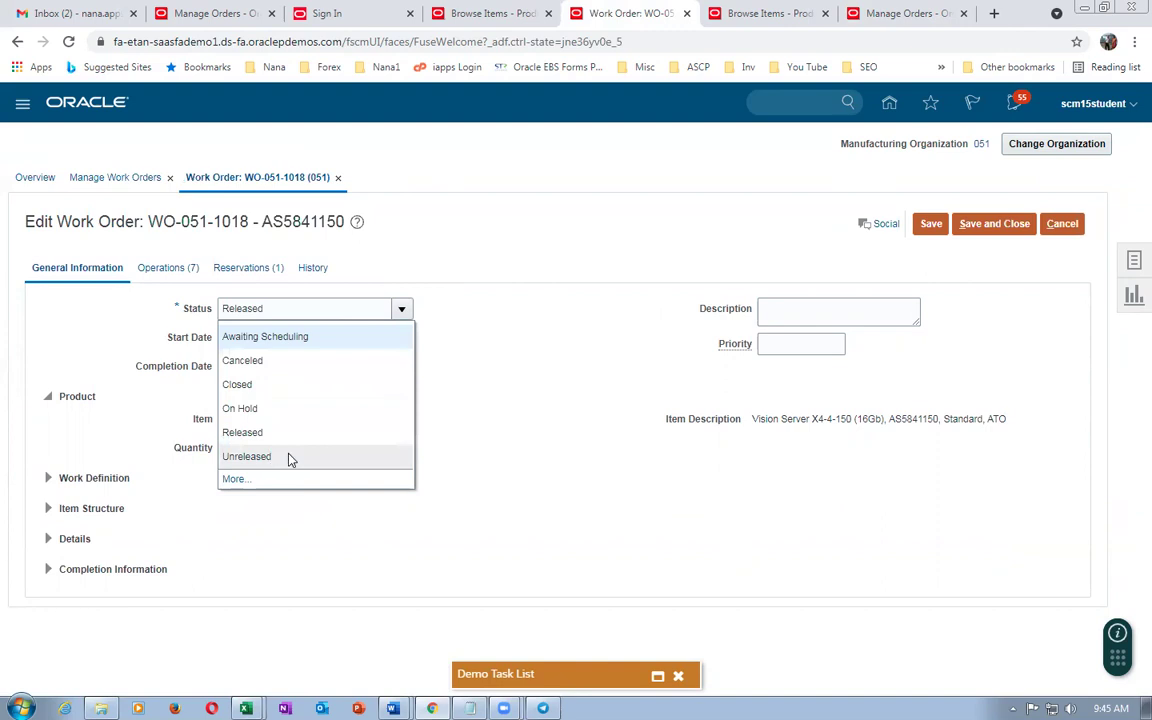
click(514, 336)
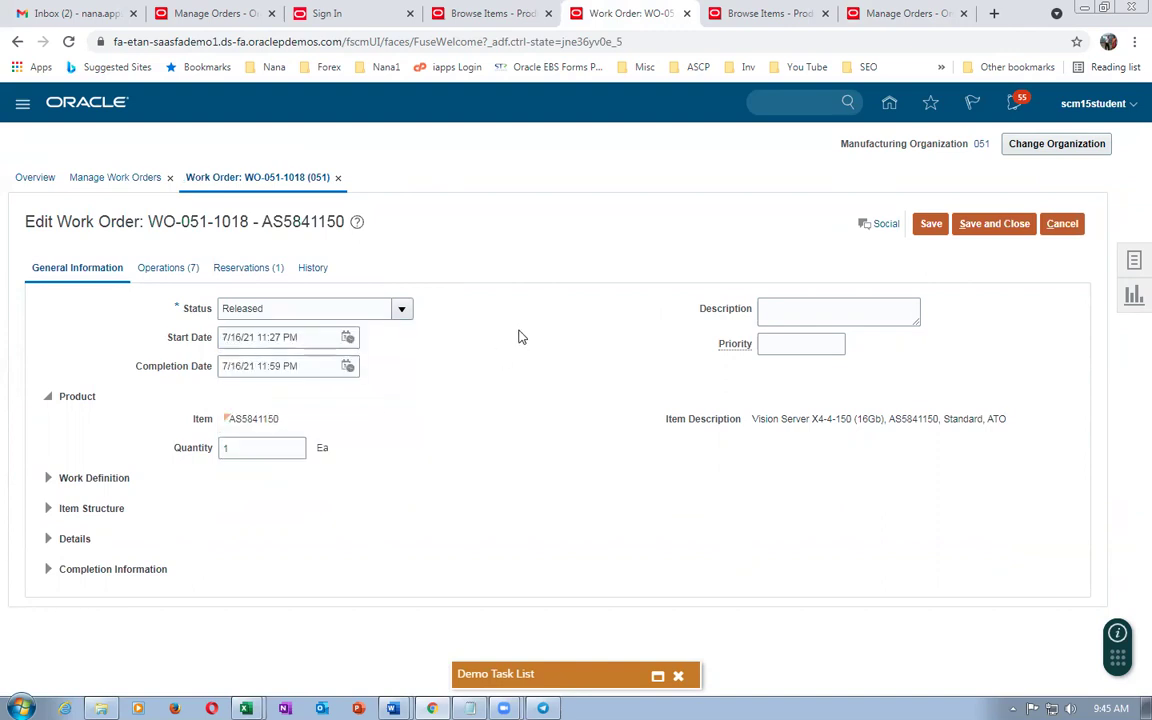
Copy the work order number, cancel out of editing the work order and leave Manage Work Orders.
drag(155, 221, 253, 227)
key(ctrl+c)
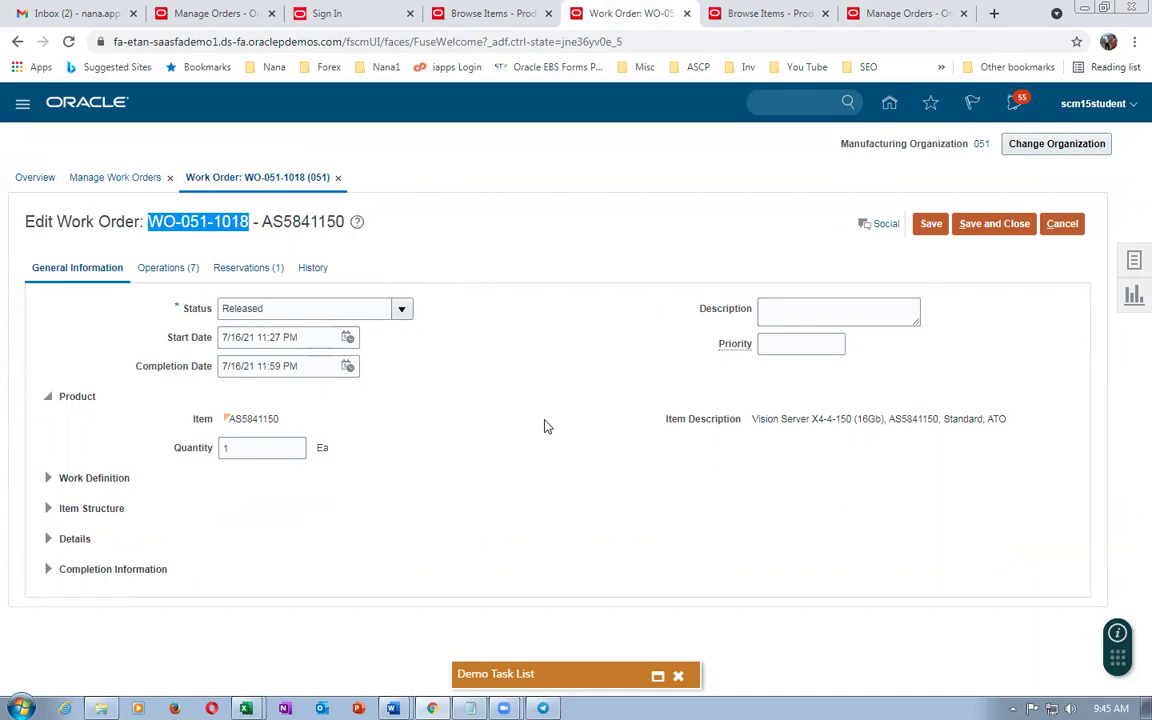
click(767, 396)
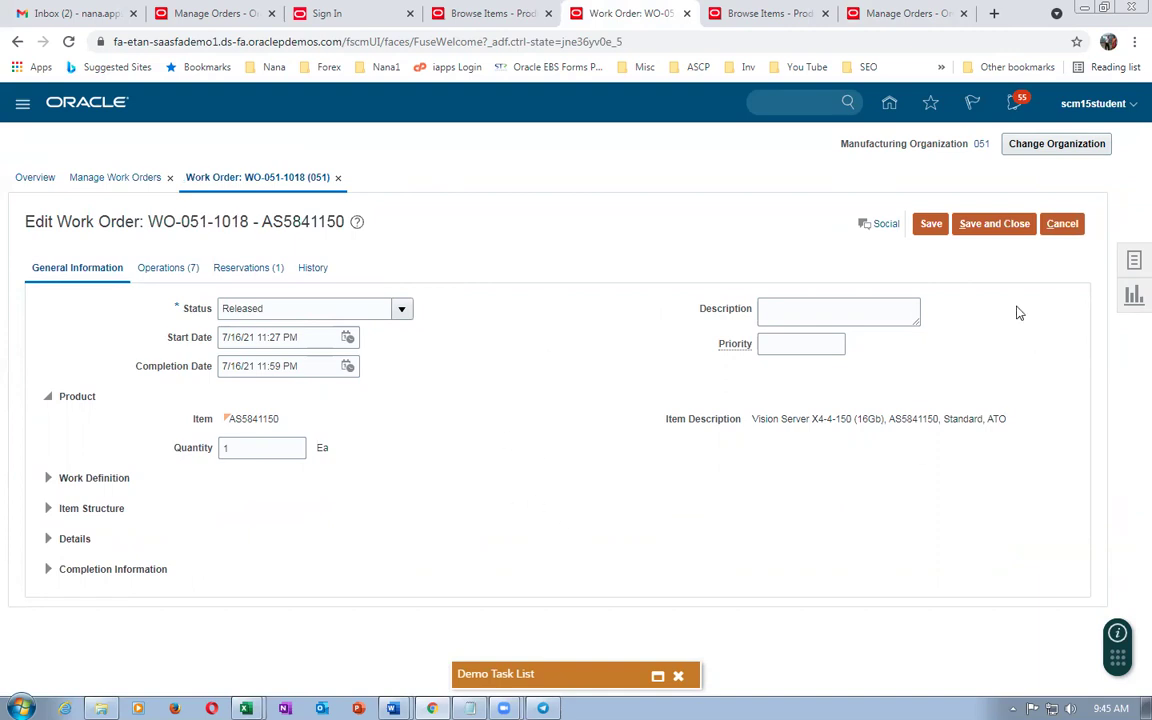
click(1062, 224)
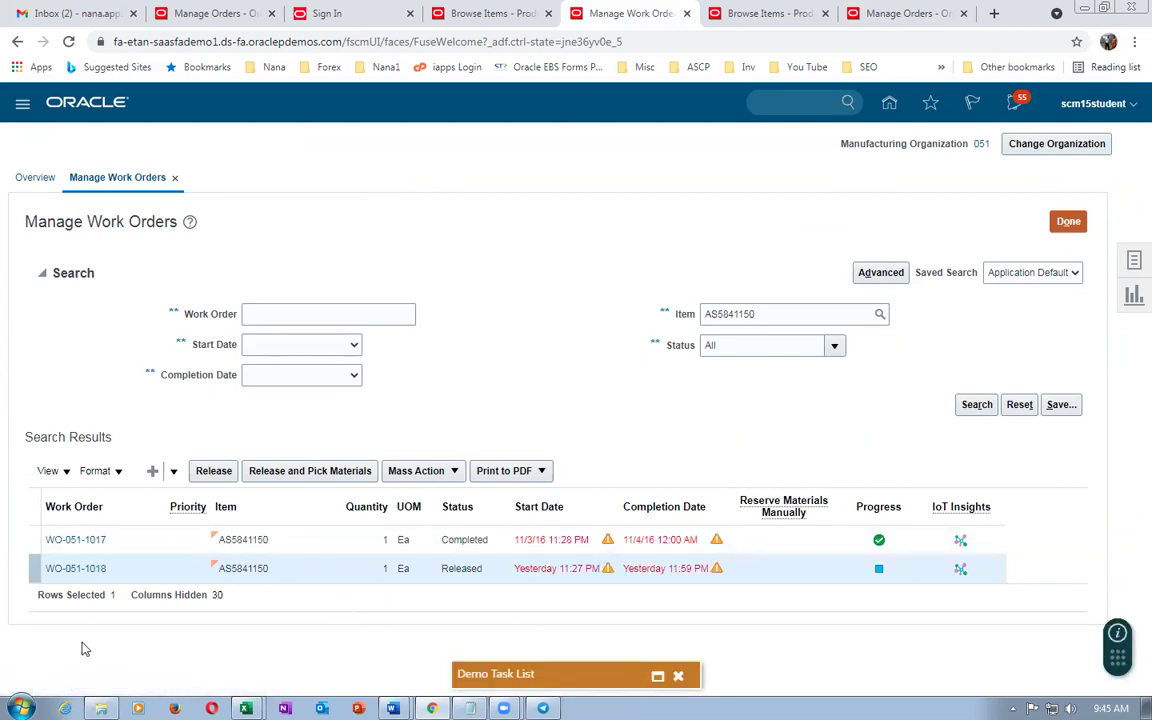
click(1066, 222)
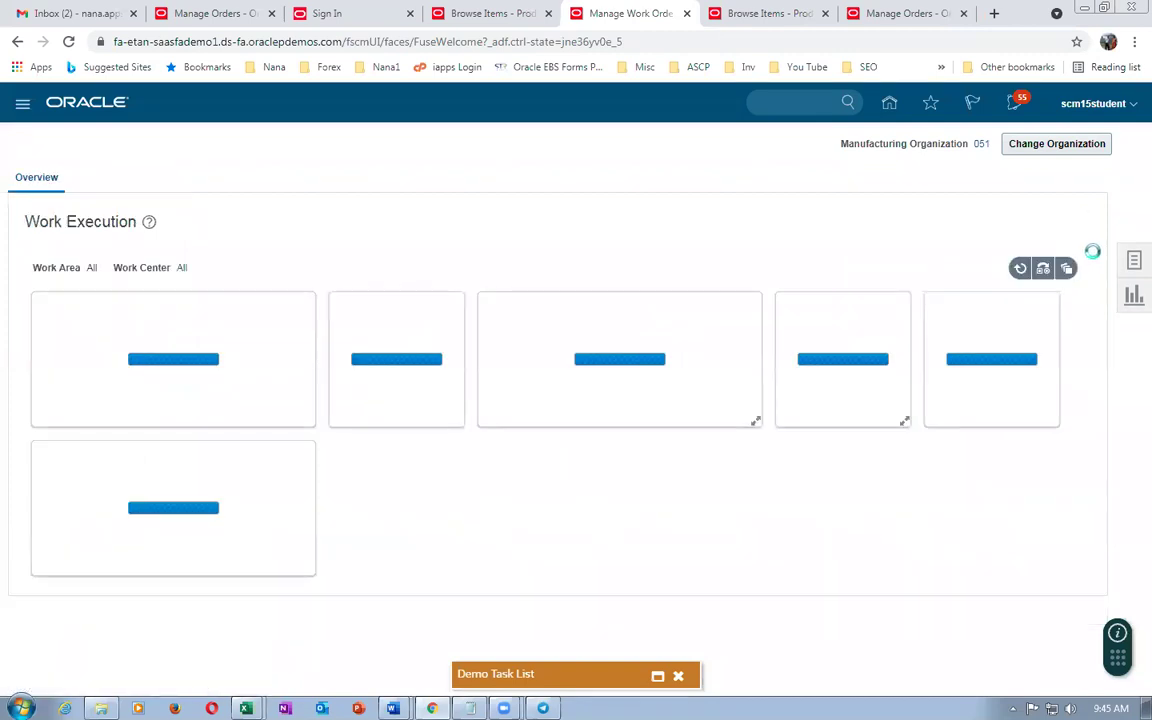
Open Review Dispatch List and search for the copied work order number in the Server Assembly work area with status Ready.
click(1133, 263)
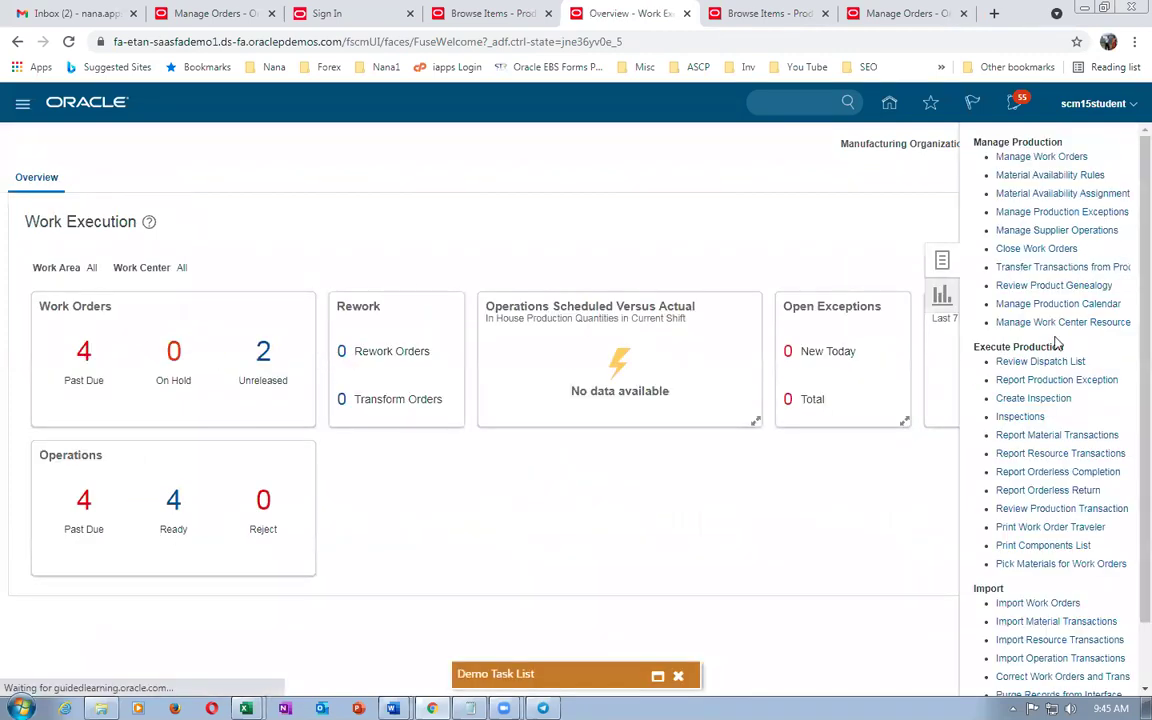
click(1030, 363)
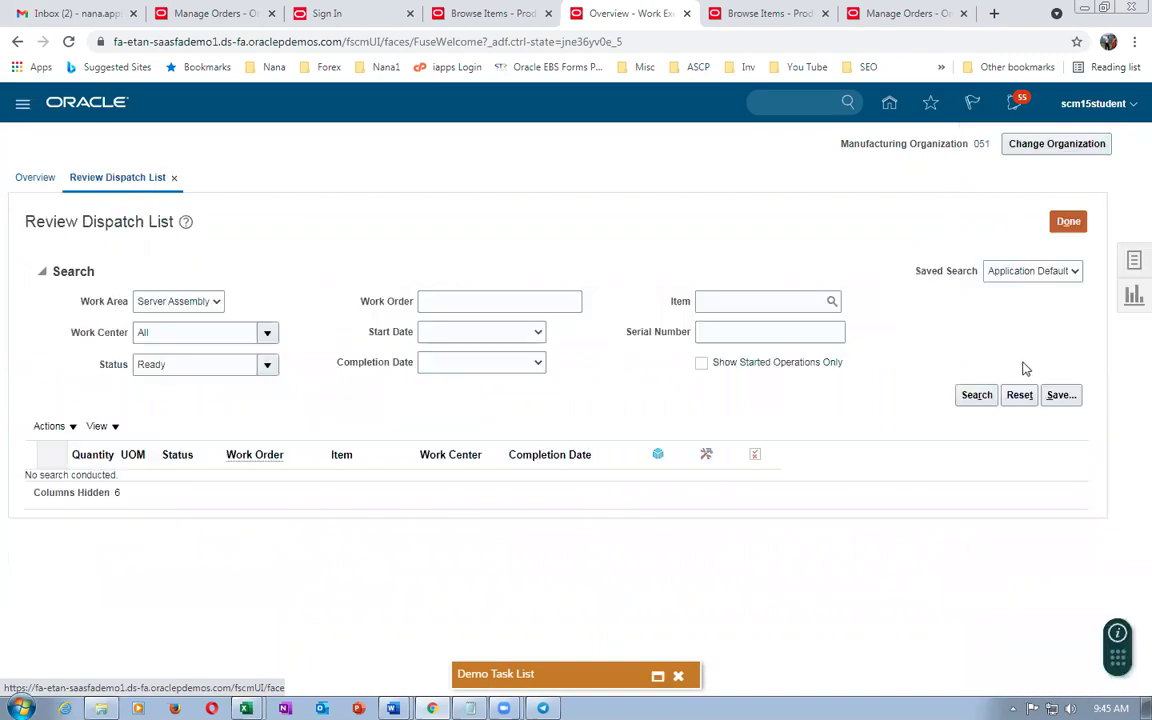
click(439, 303)
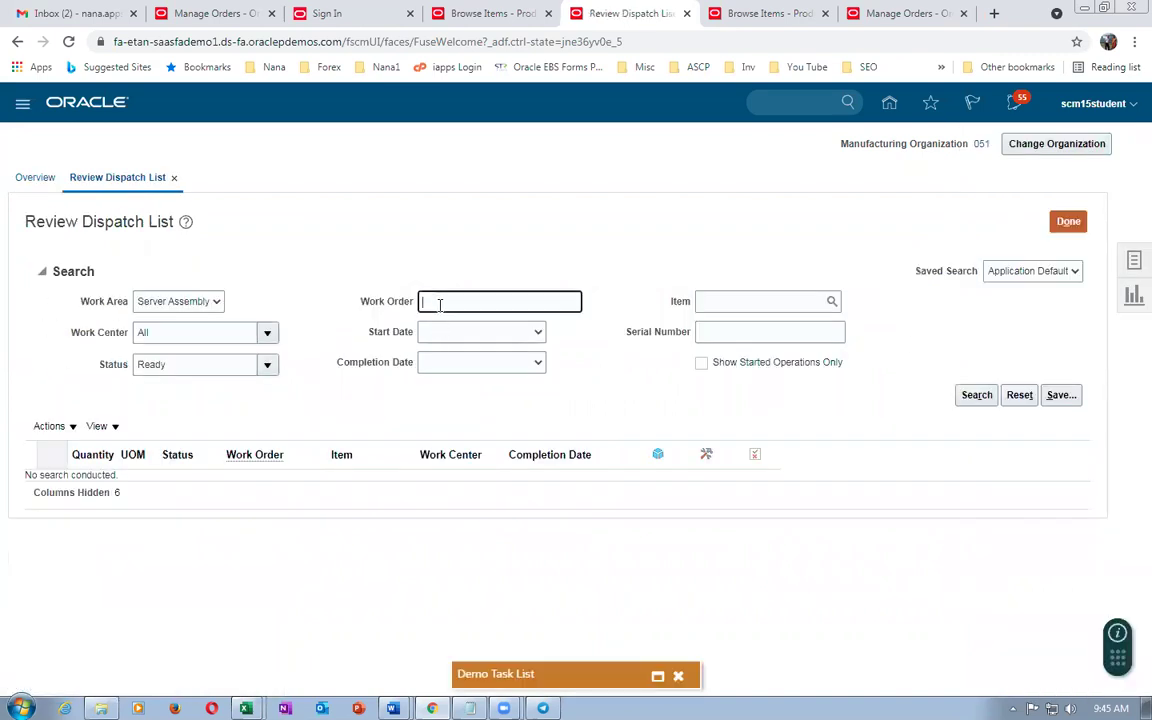
key(ctrl+v)
key(Tab)
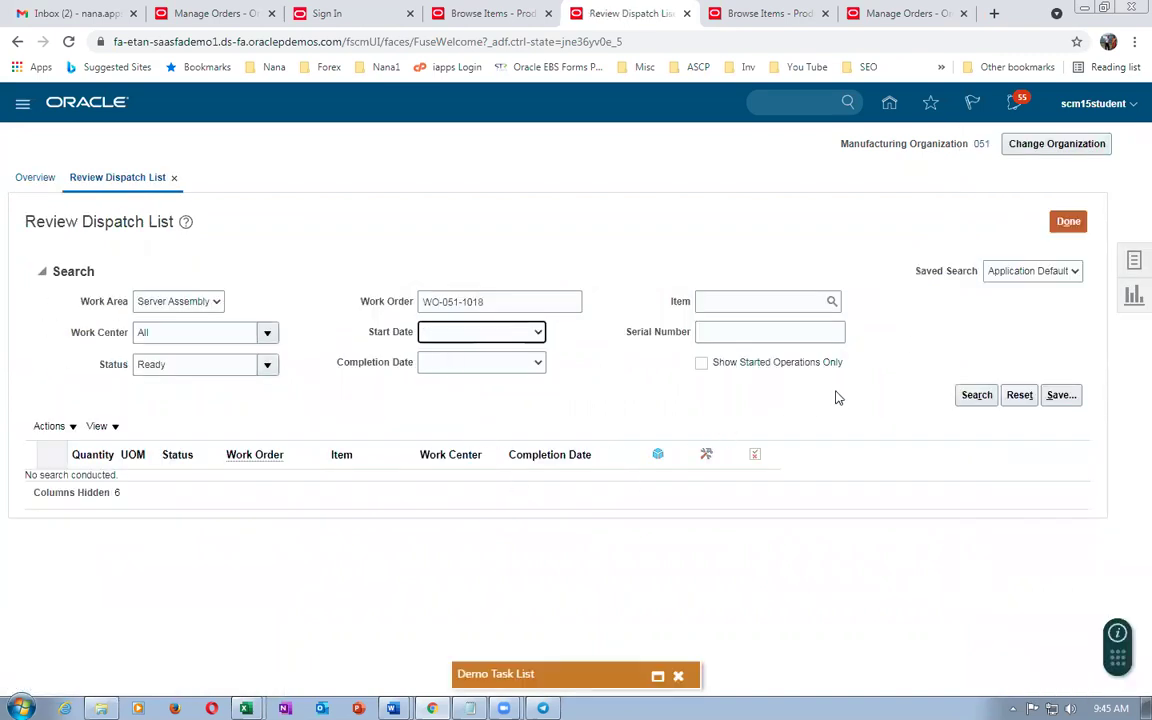
click(975, 396)
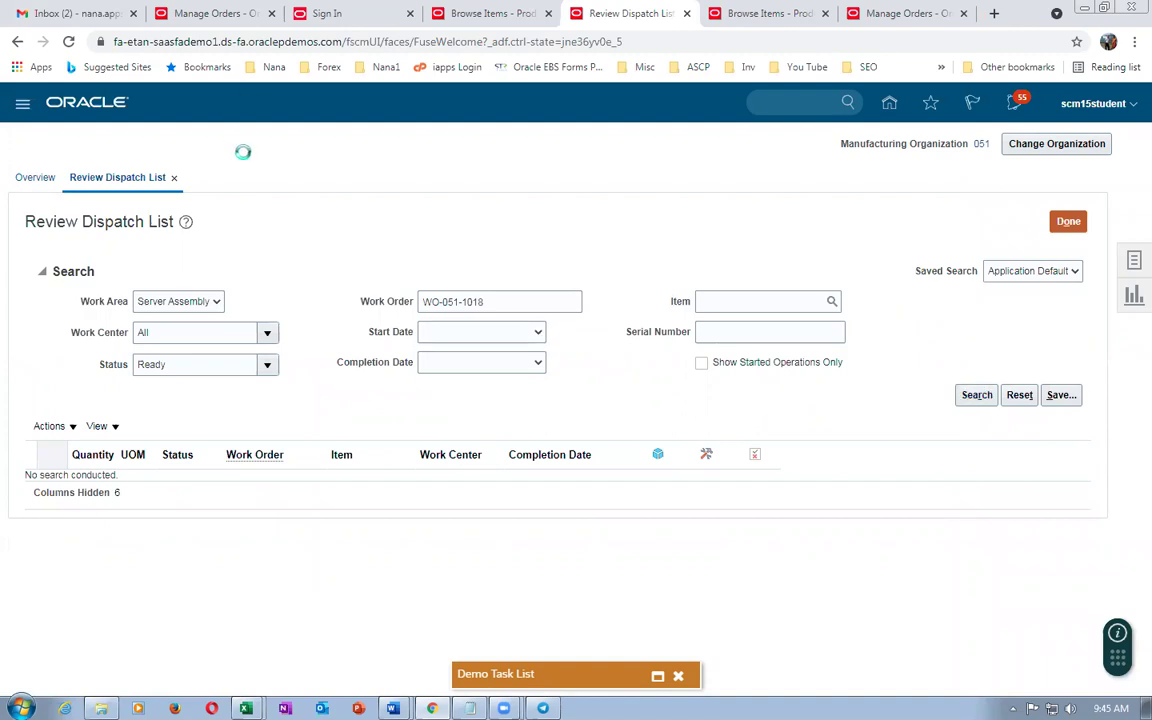
Start Complete with Details for operation 10 at Chassis Assembly and enter "gfhxgf" as the transaction note.
click(47, 365)
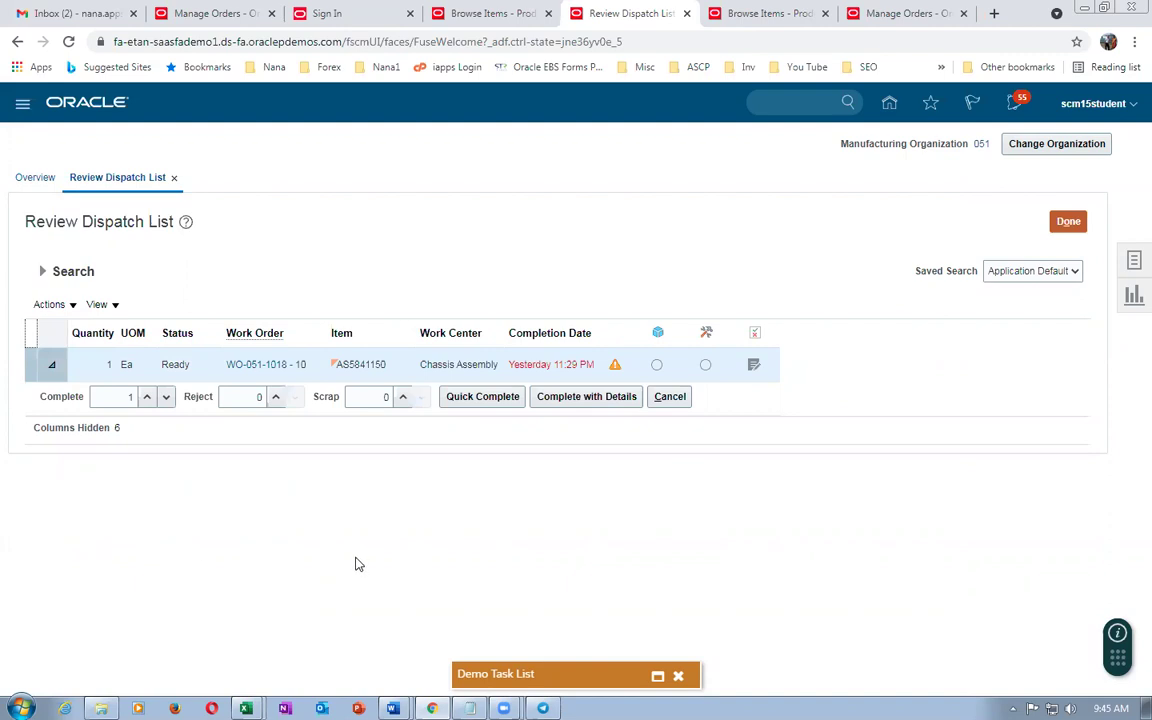
click(594, 397)
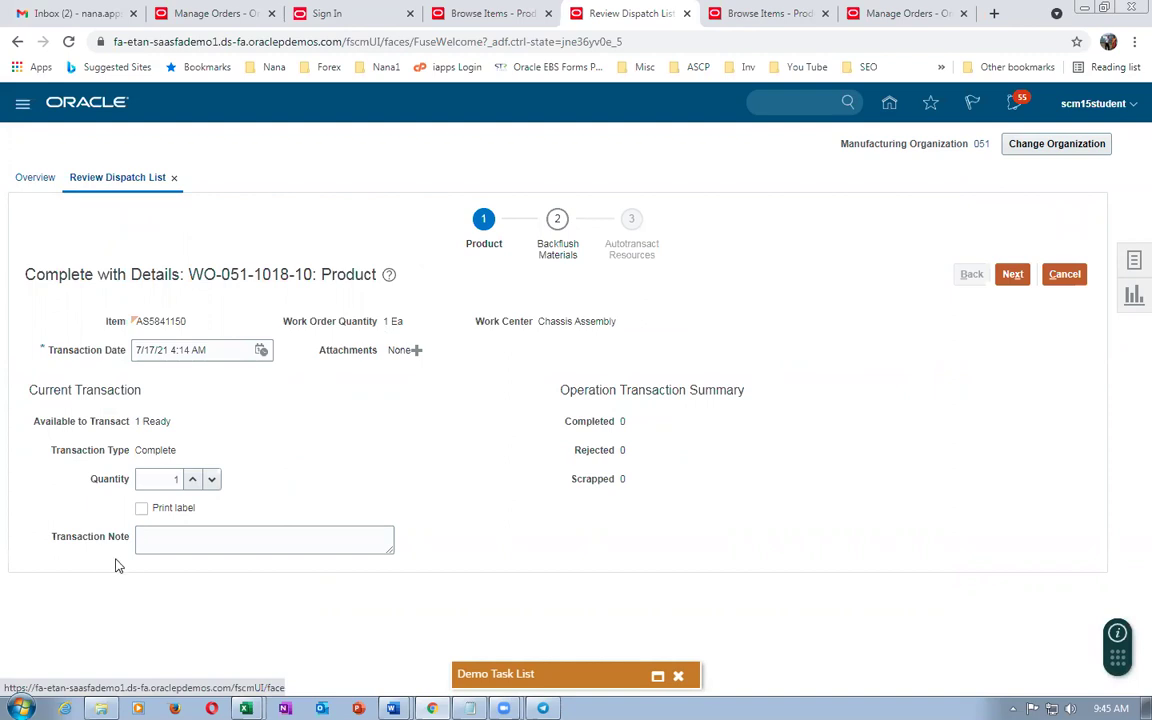
click(163, 541)
text(gfhxgf)
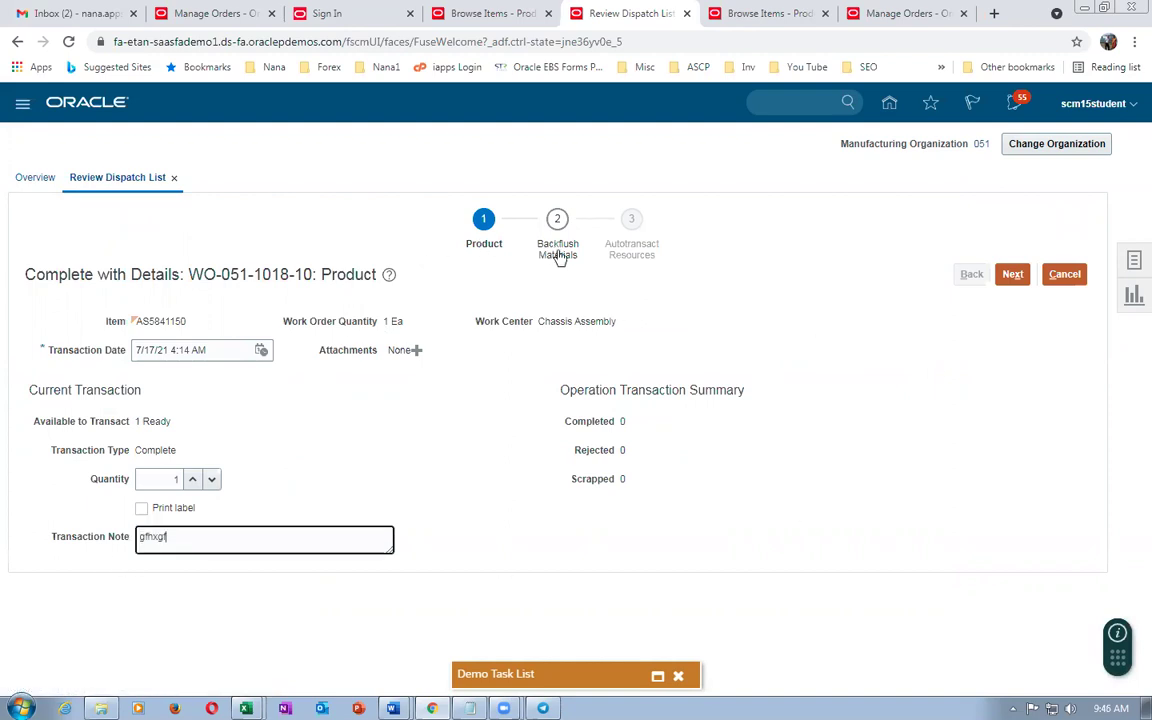
Accept the proposed backflush materials and resource charge for operation 10, then save and close the completion.
click(1015, 279)
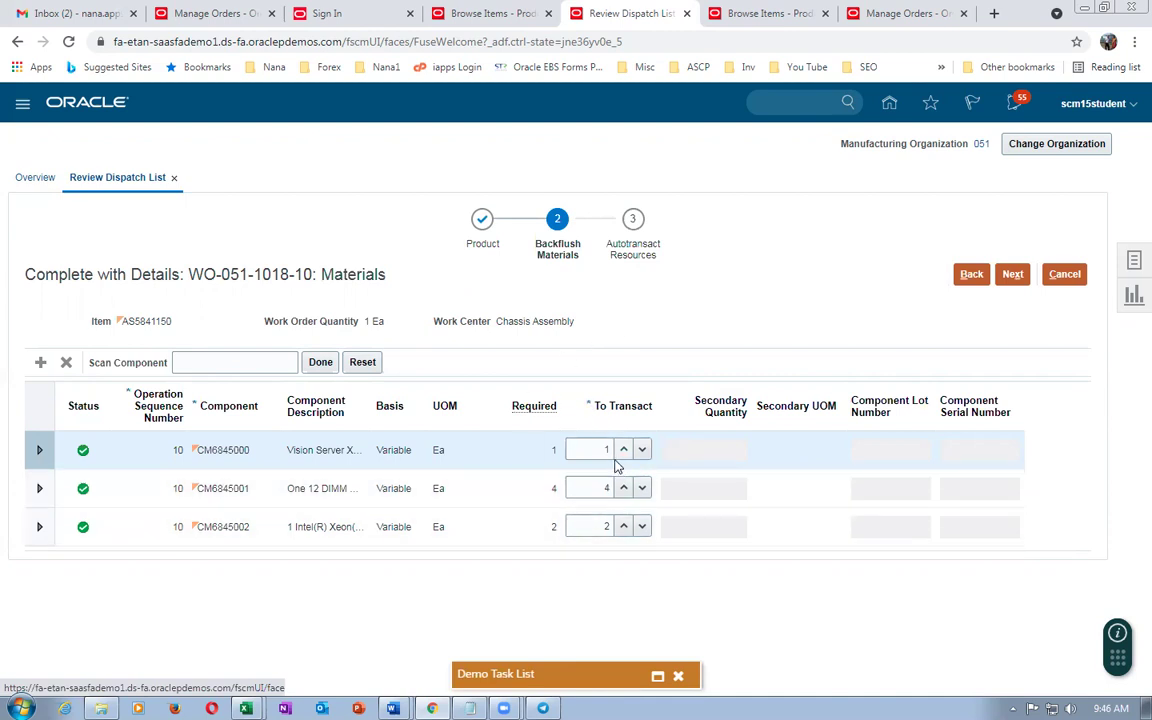
click(1010, 277)
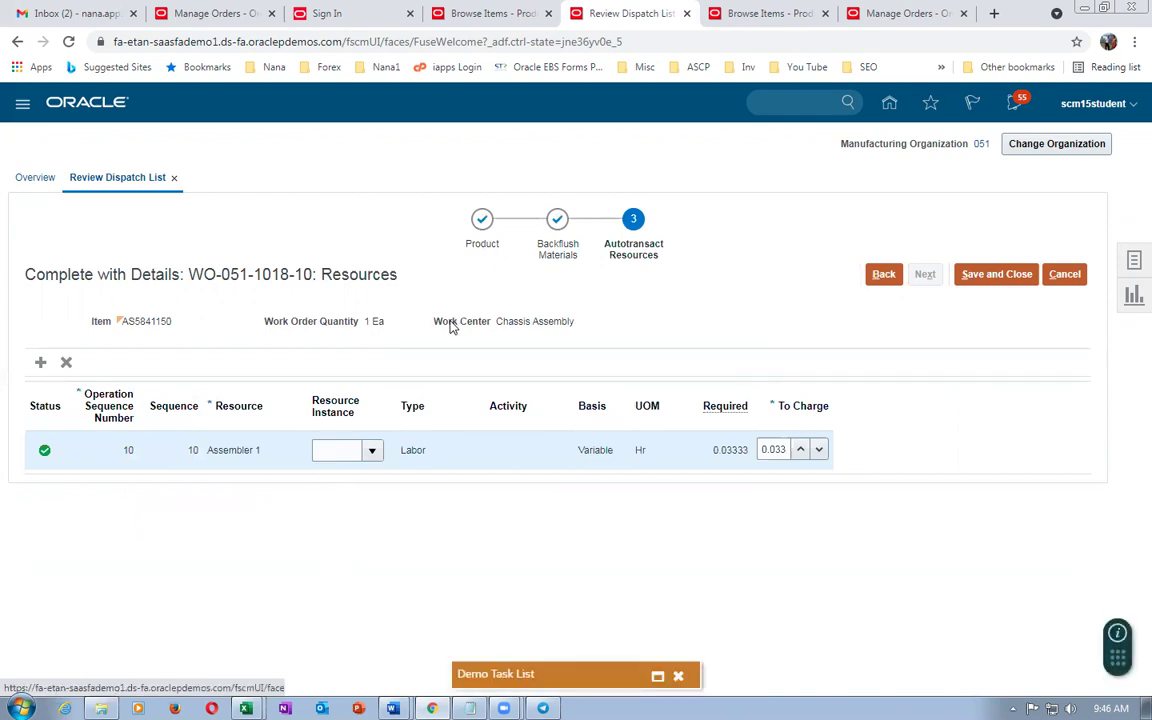
click(979, 274)
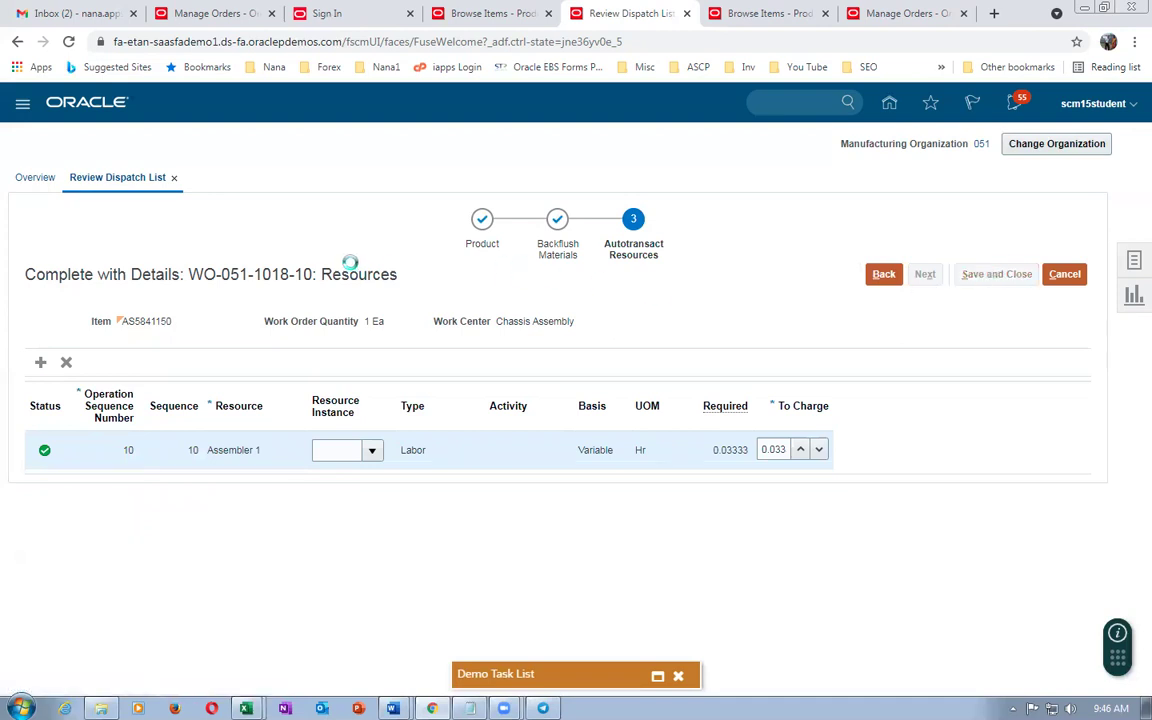
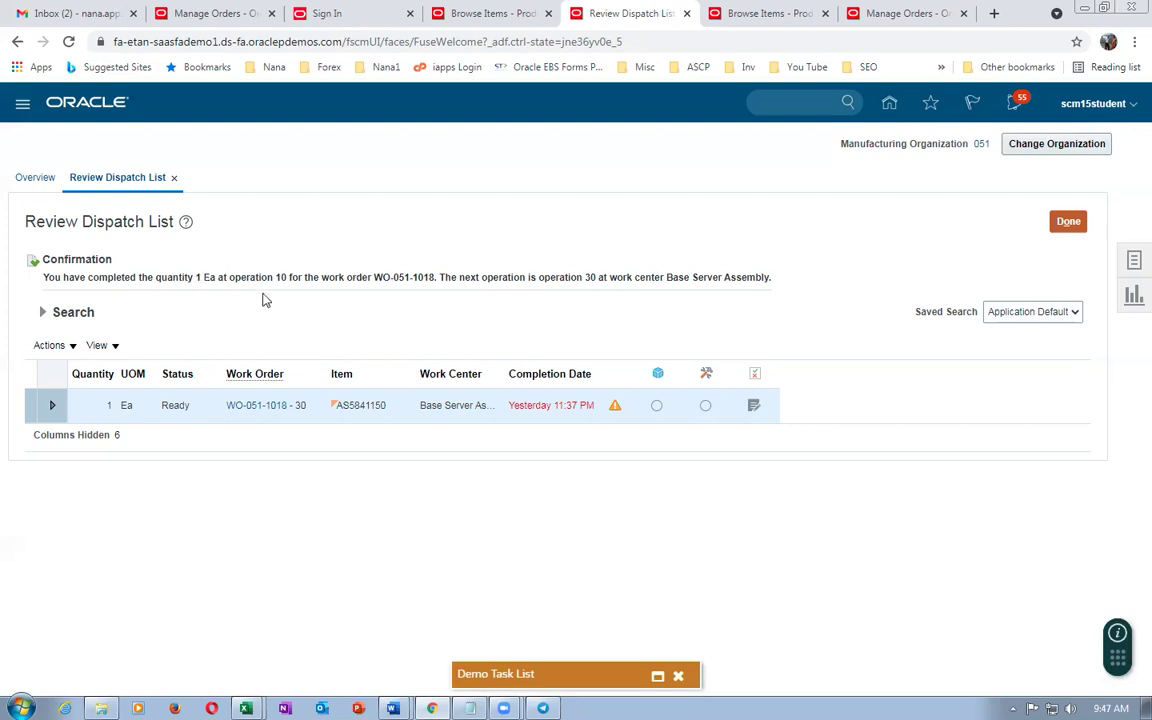
Complete operation 30 at Base Server Assembly with details, using the transaction note "fghjtf fg jdf" and the proposed materials and resource charges.
drag(266, 278, 307, 278)
click(315, 338)
click(54, 410)
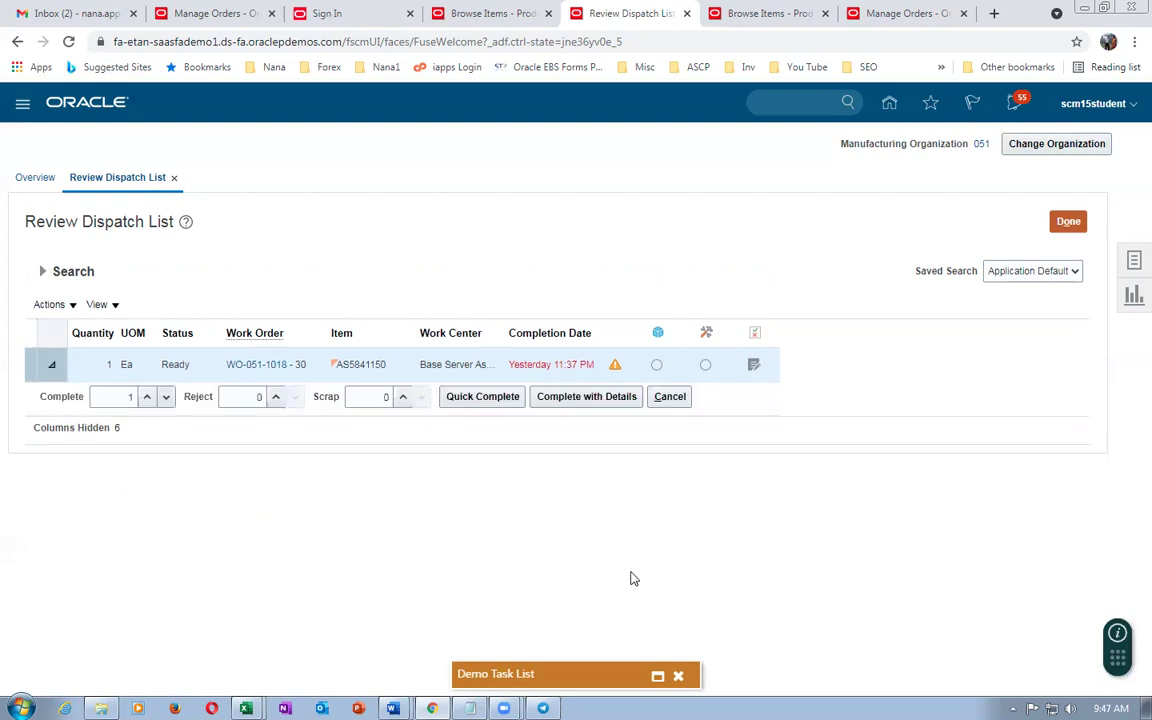
click(590, 398)
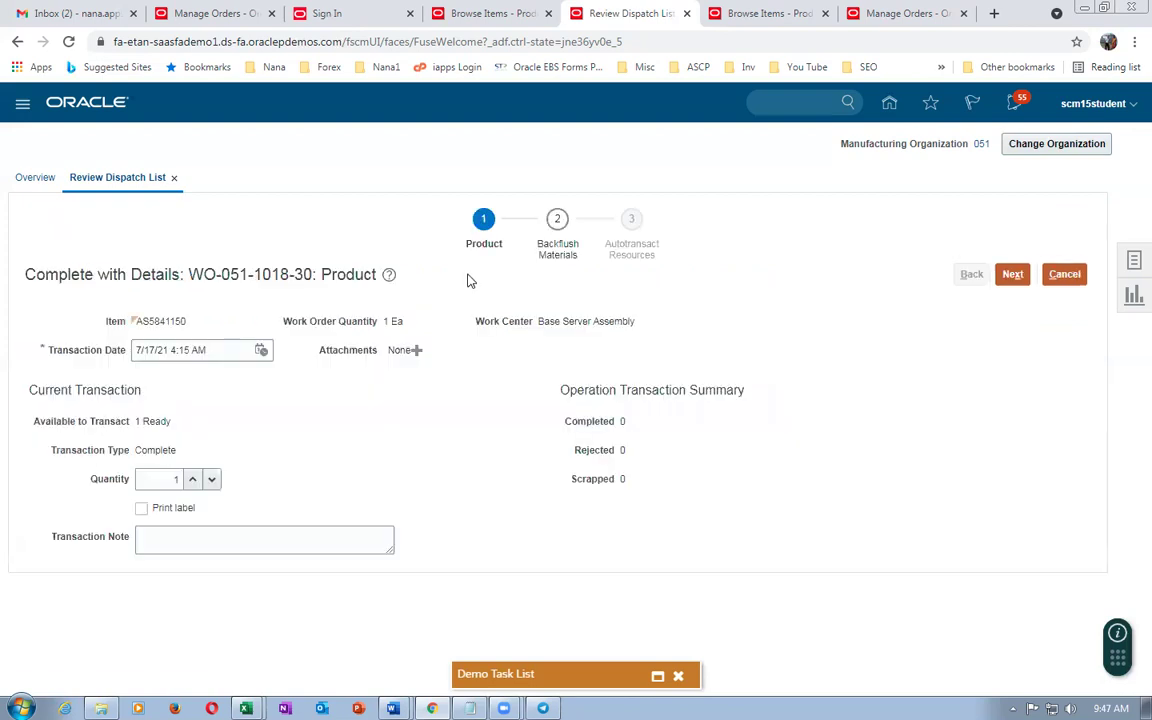
click(241, 544)
text(fghjtf fg jdf)
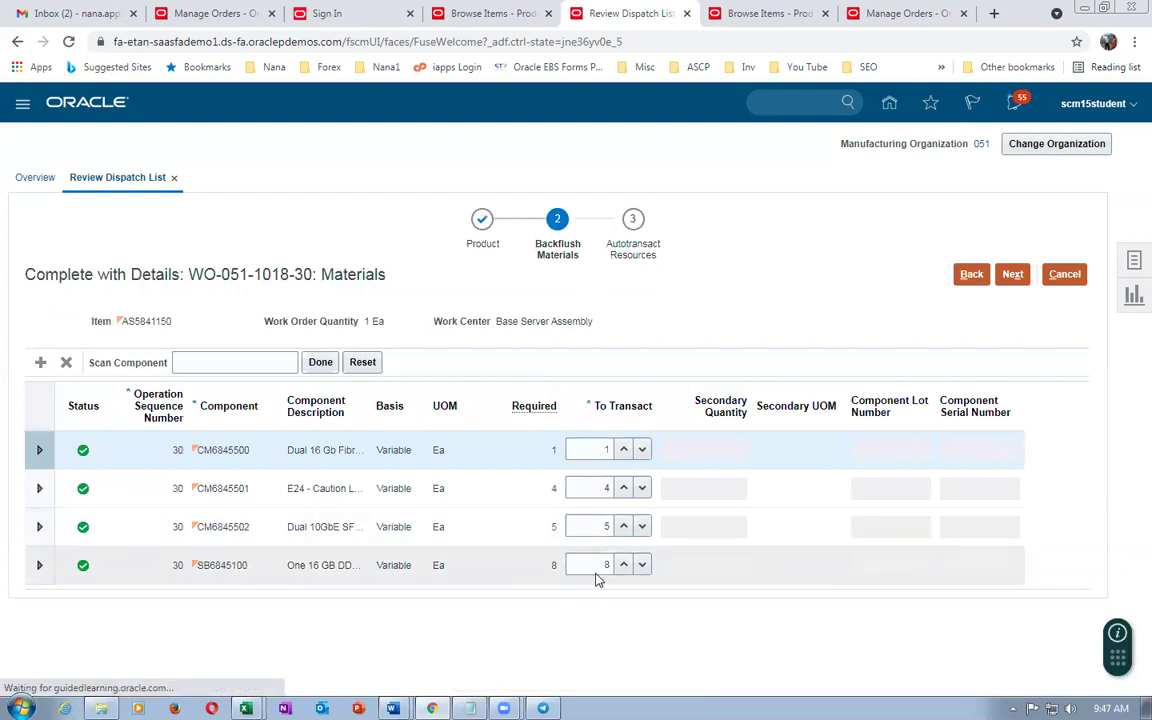
click(1010, 274)
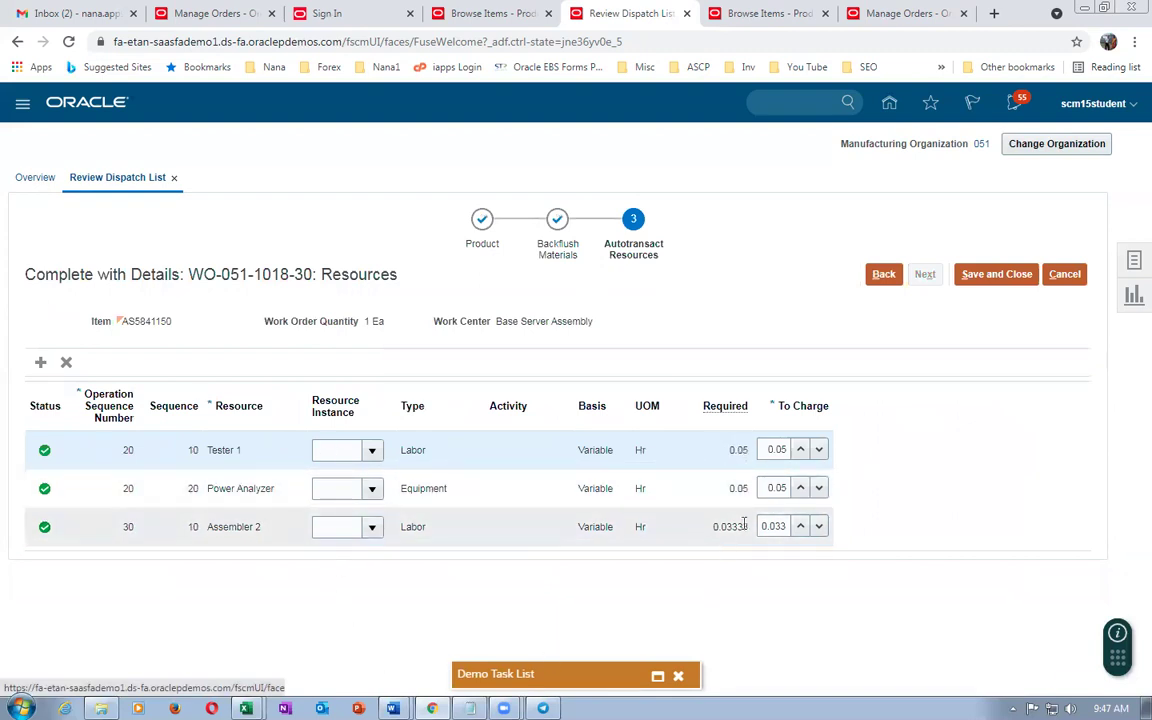
click(1001, 273)
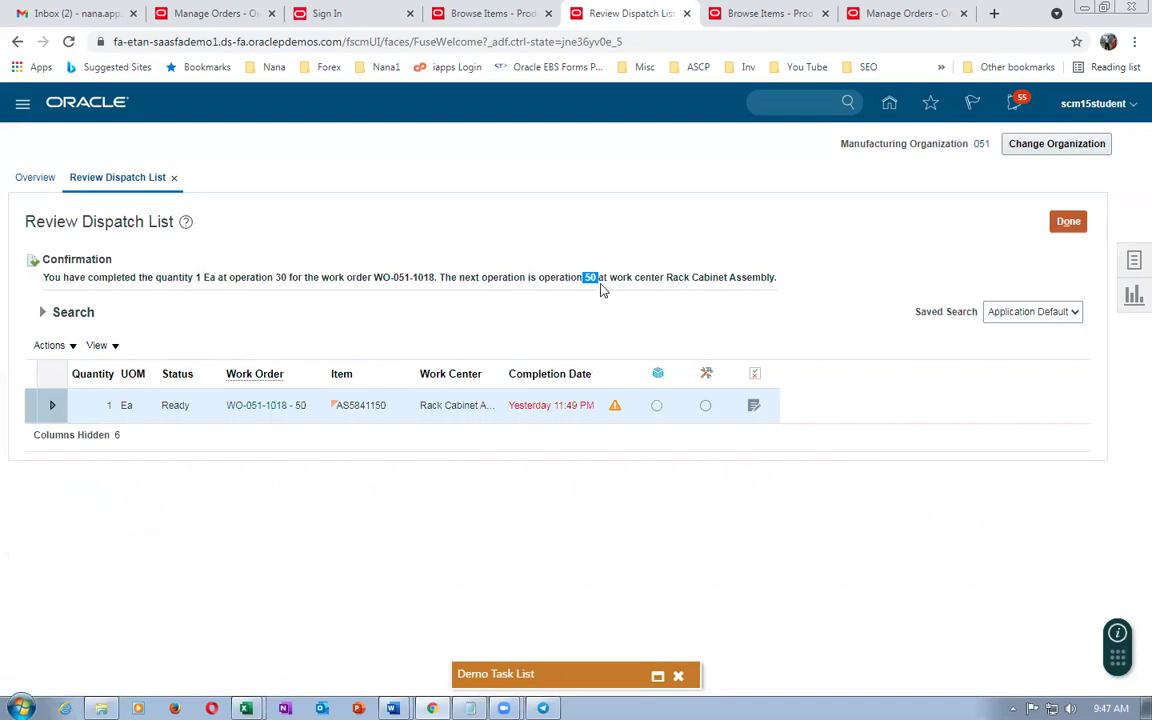
Complete operation 50 at Rack Cabinet Assembly with details, using the transaction note "cvncv" and the proposed materials and resource charges.
drag(601, 290, 617, 282)
click(52, 405)
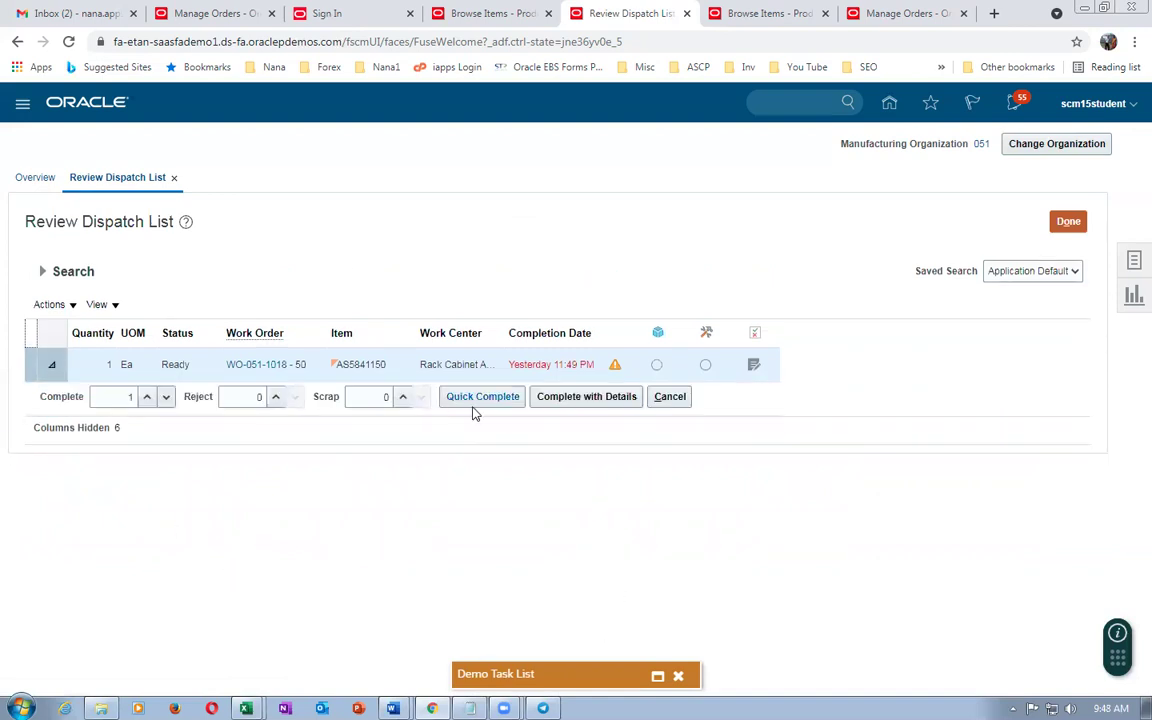
click(588, 397)
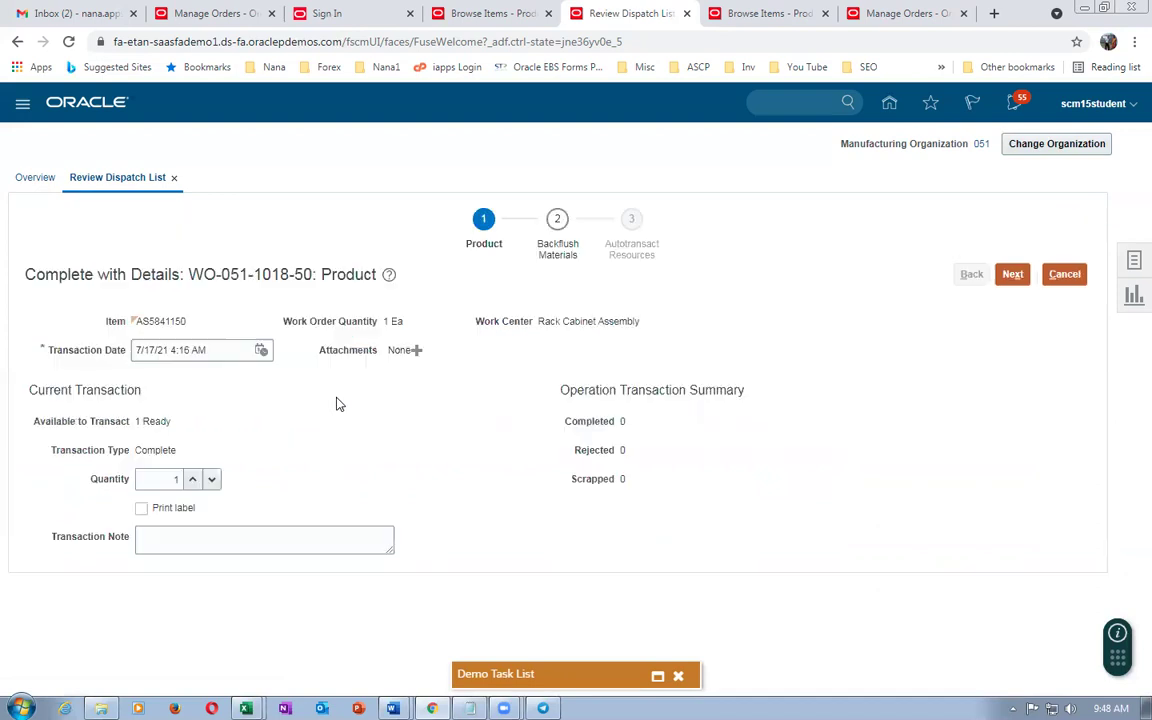
click(273, 538)
text(cvncv)
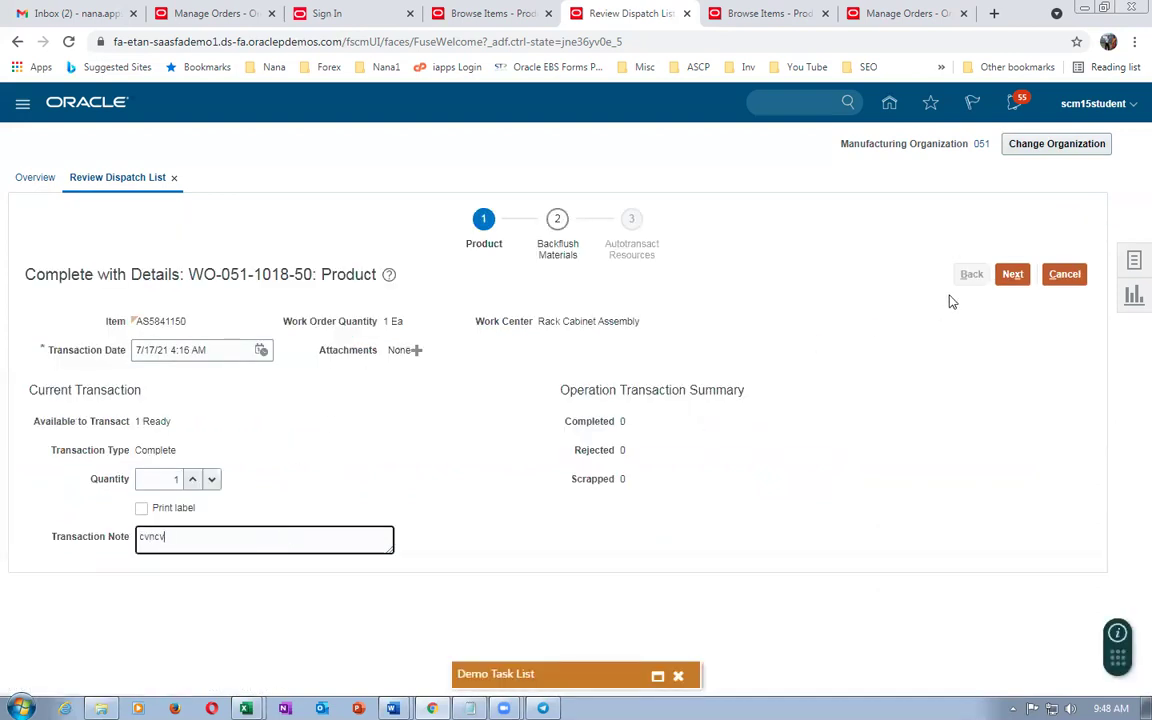
click(1005, 274)
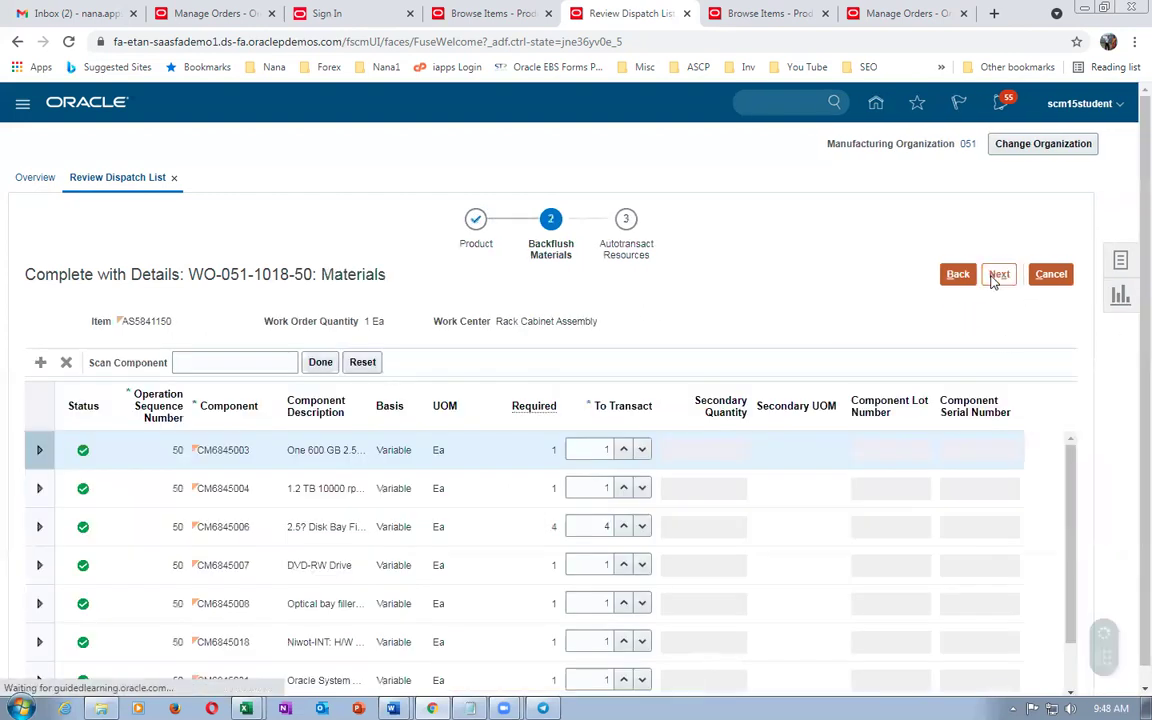
click(999, 274)
click(1000, 276)
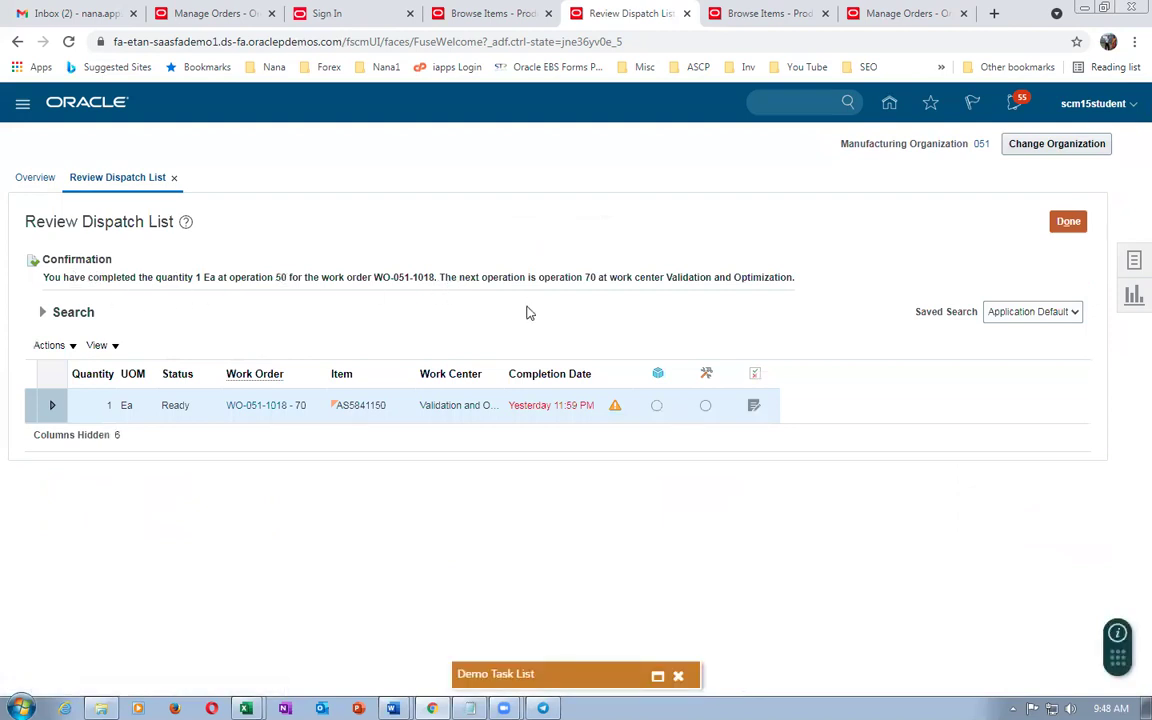
Start Complete with Details for operation 70 at Validation and Optimization and enter "cgfjgf" as the transaction note.
drag(565, 278, 626, 279)
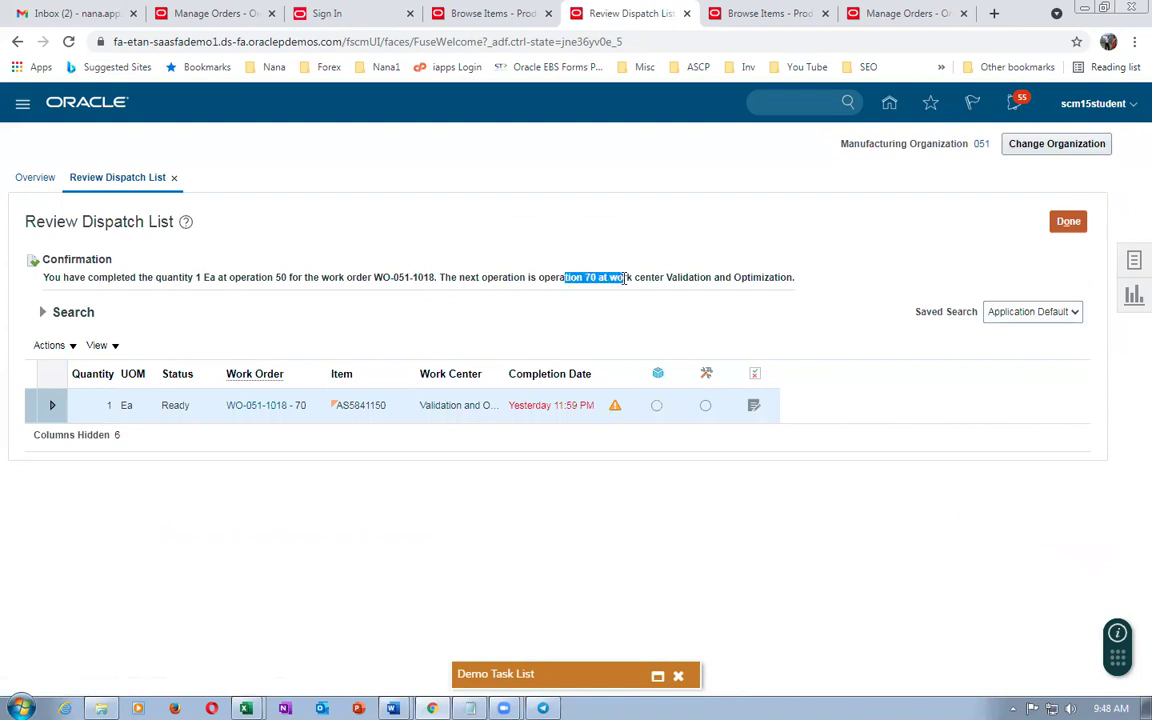
click(52, 405)
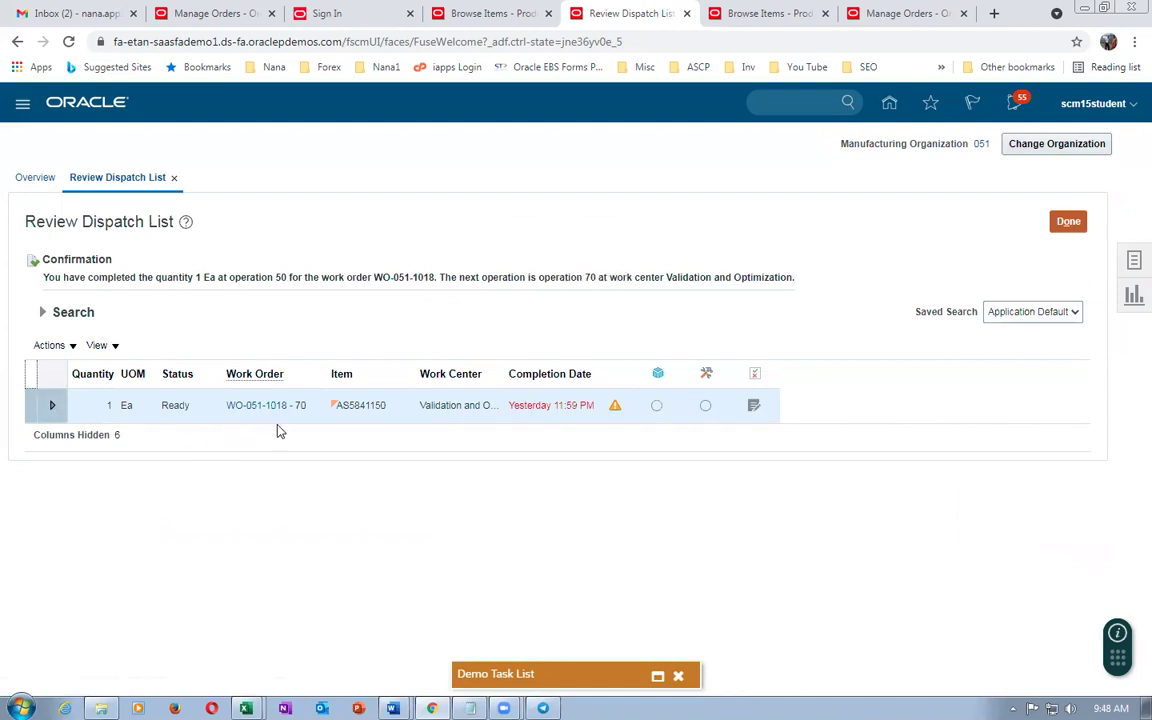
click(580, 397)
click(195, 537)
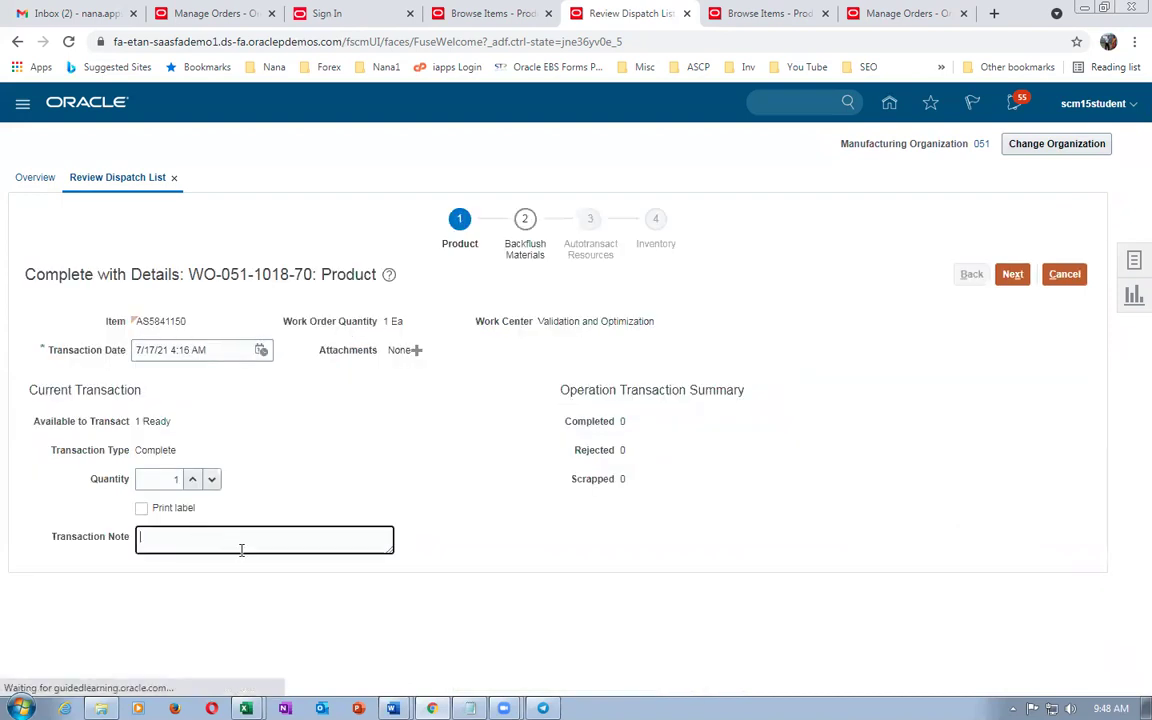
text(sfsf)
click(1013, 276)
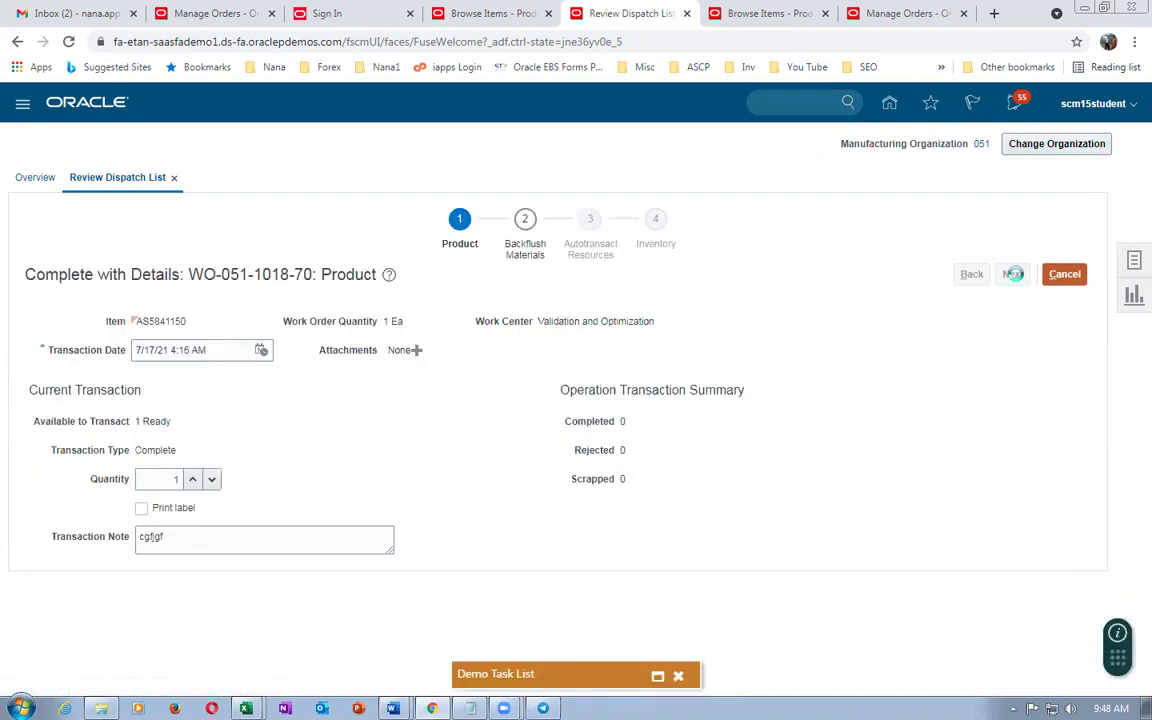
Accept operation 70's proposed materials and resource charges, then save the completion of 1 Ea into the Completed subinventory.
click(1012, 276)
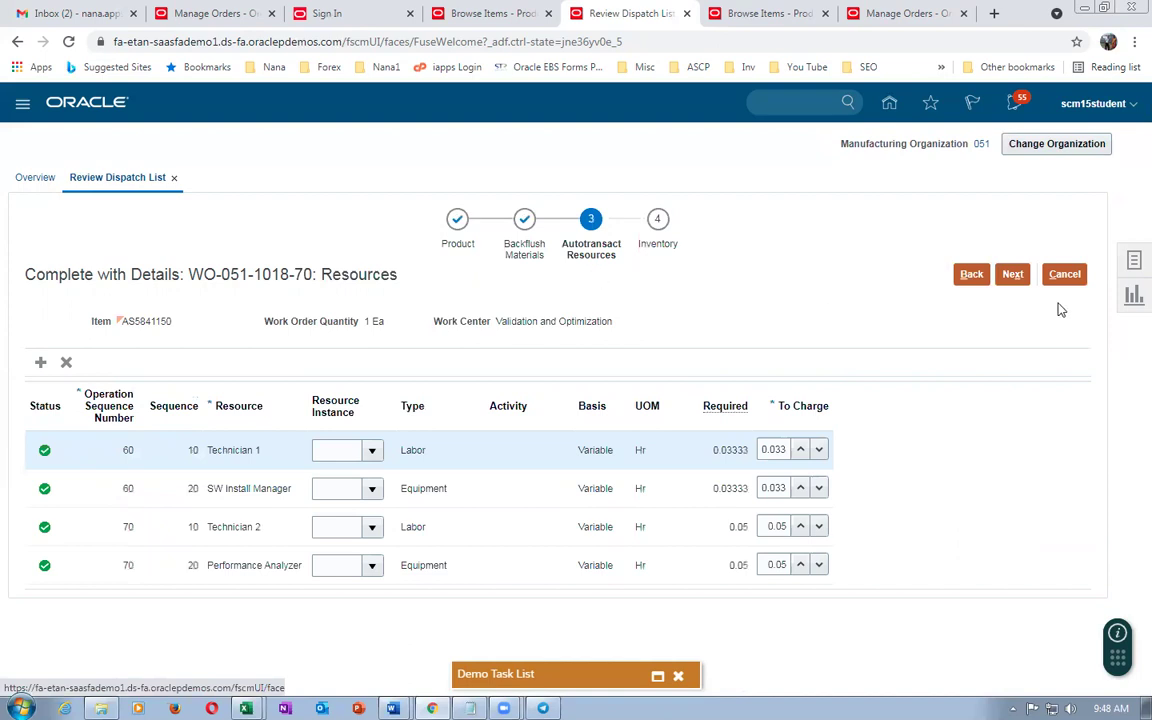
click(1013, 278)
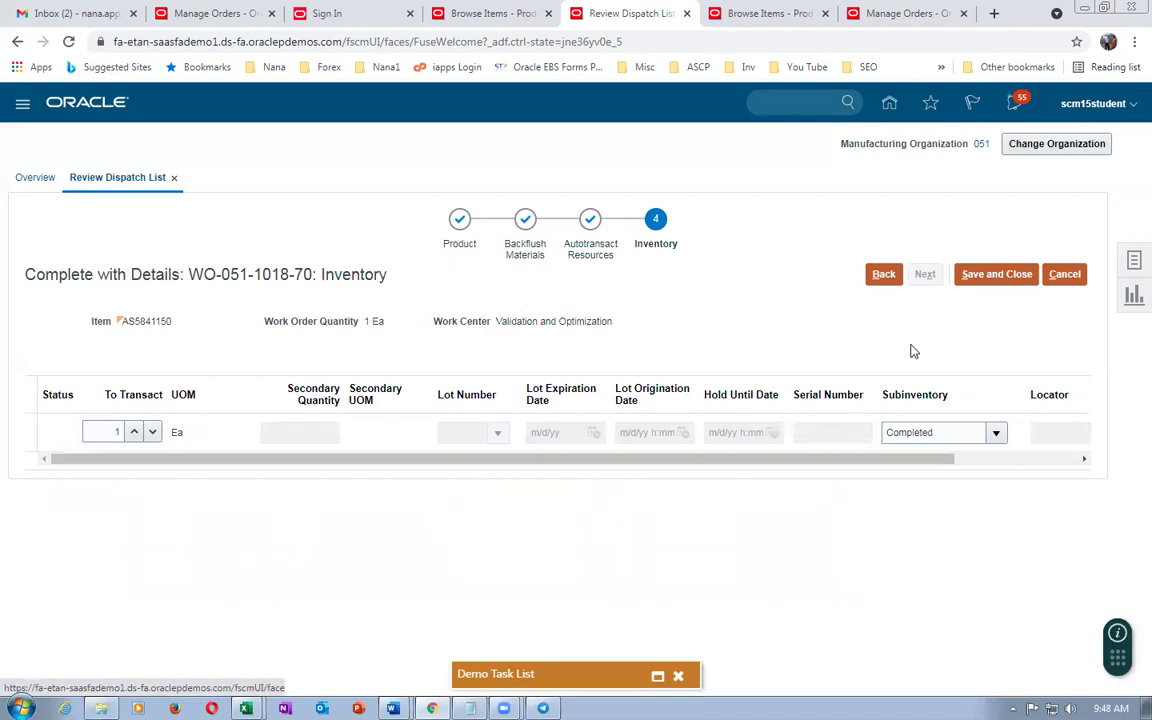
click(1005, 276)
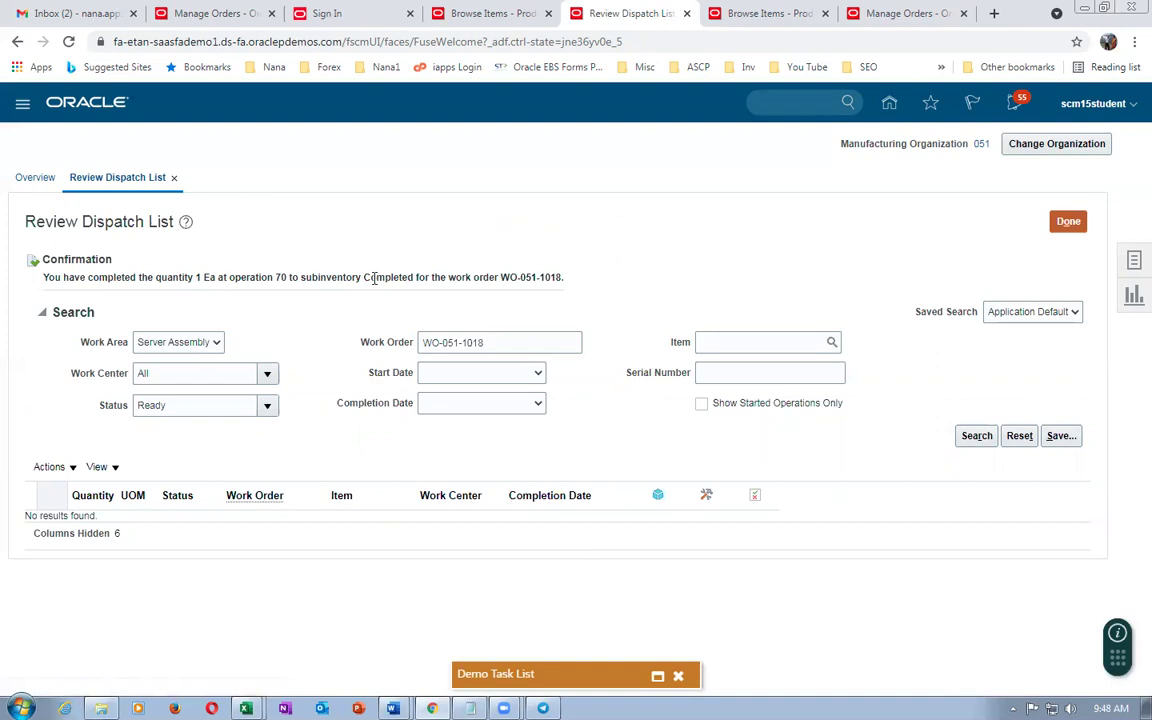
Copy the work order number from the completion confirmation.
drag(370, 279, 398, 277)
drag(499, 278, 561, 277)
key(ctrl+c)
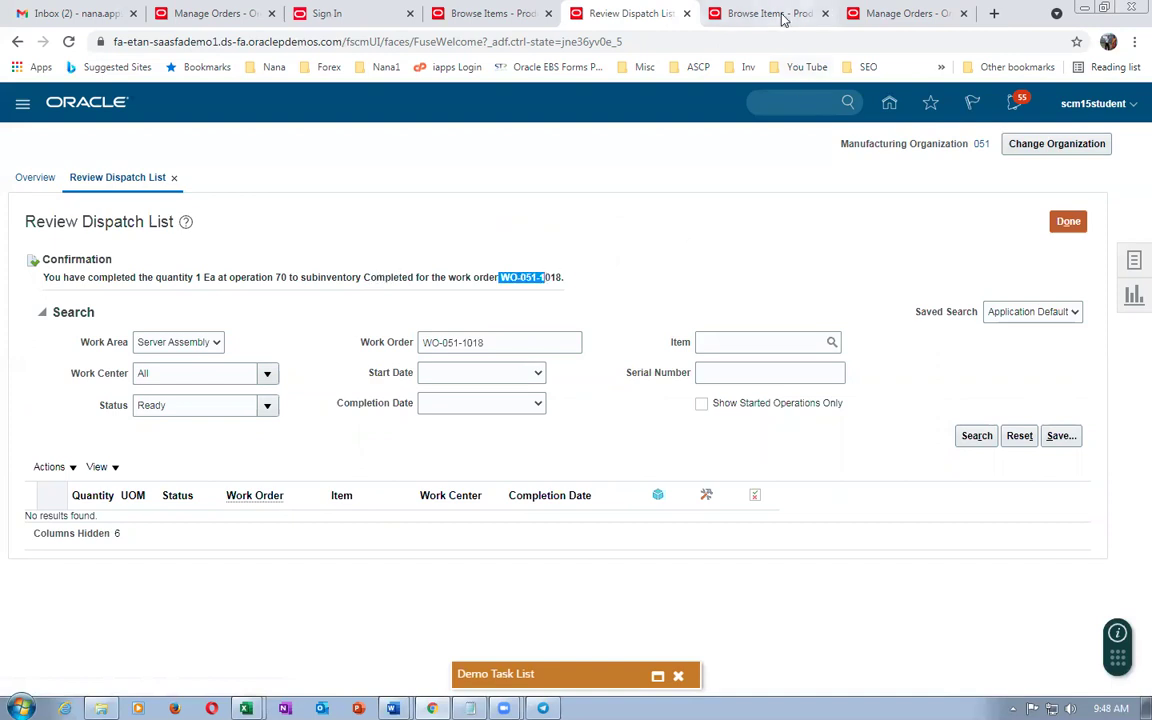
Duplicate the supply order's browser tab, open Inventory Management there and postpone the welcome tour.
click(901, 13)
right_click(901, 13)
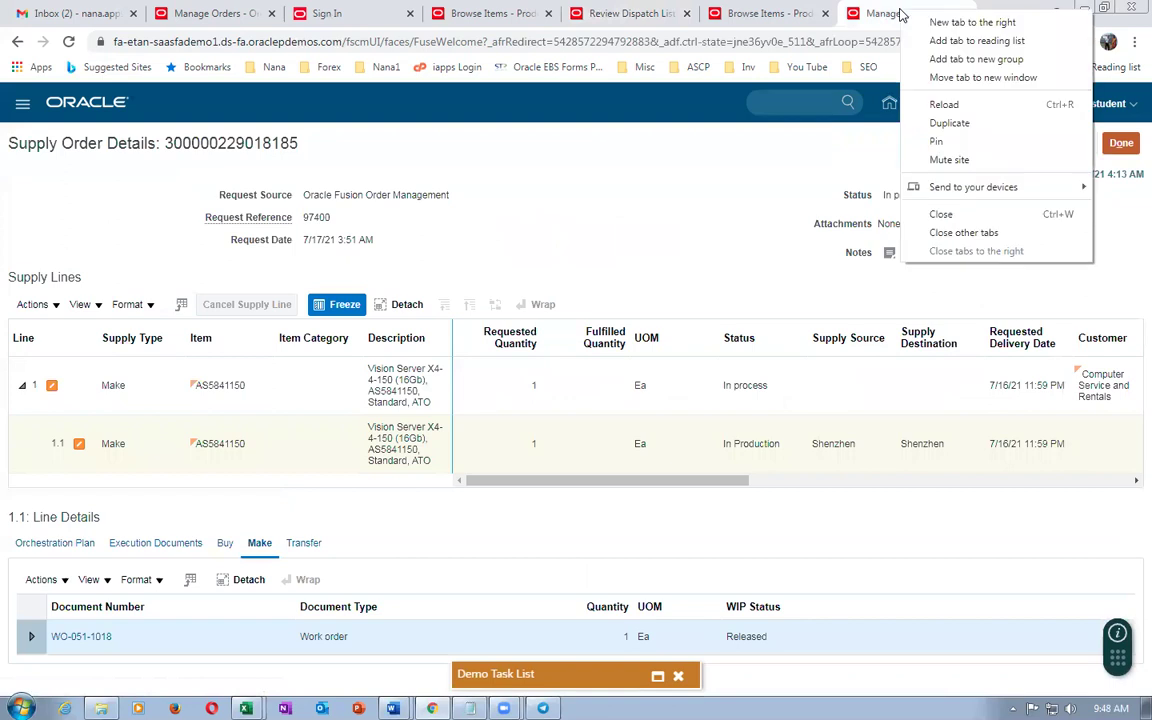
click(935, 119)
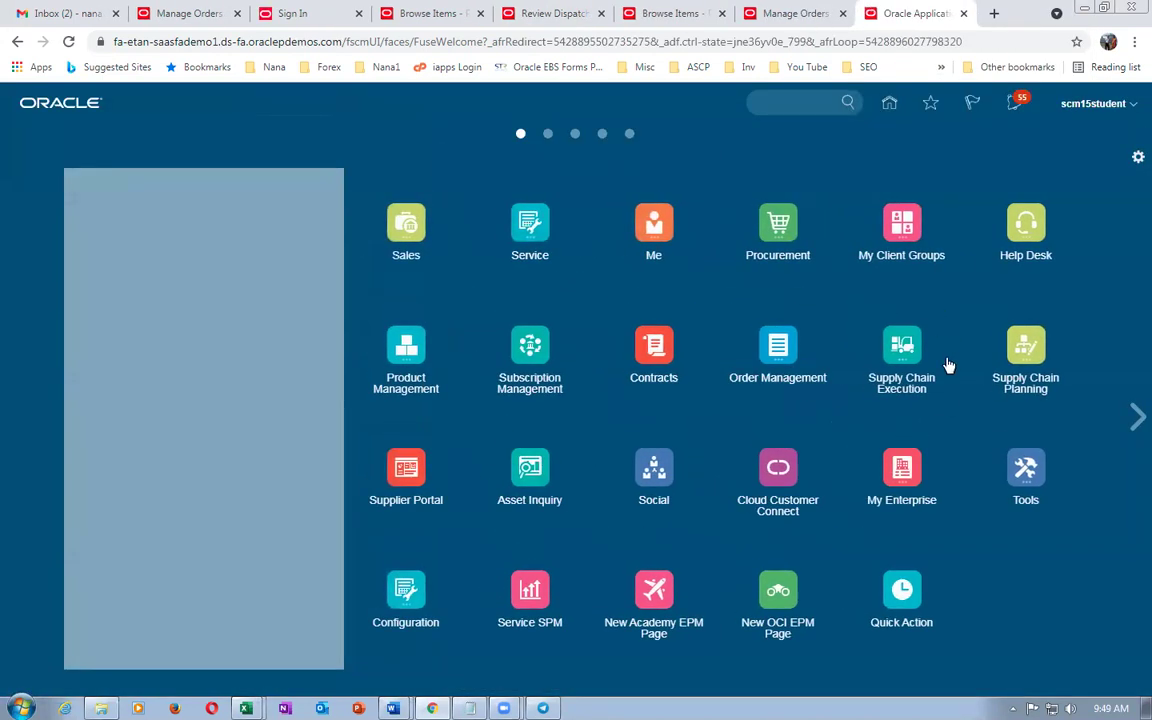
click(901, 345)
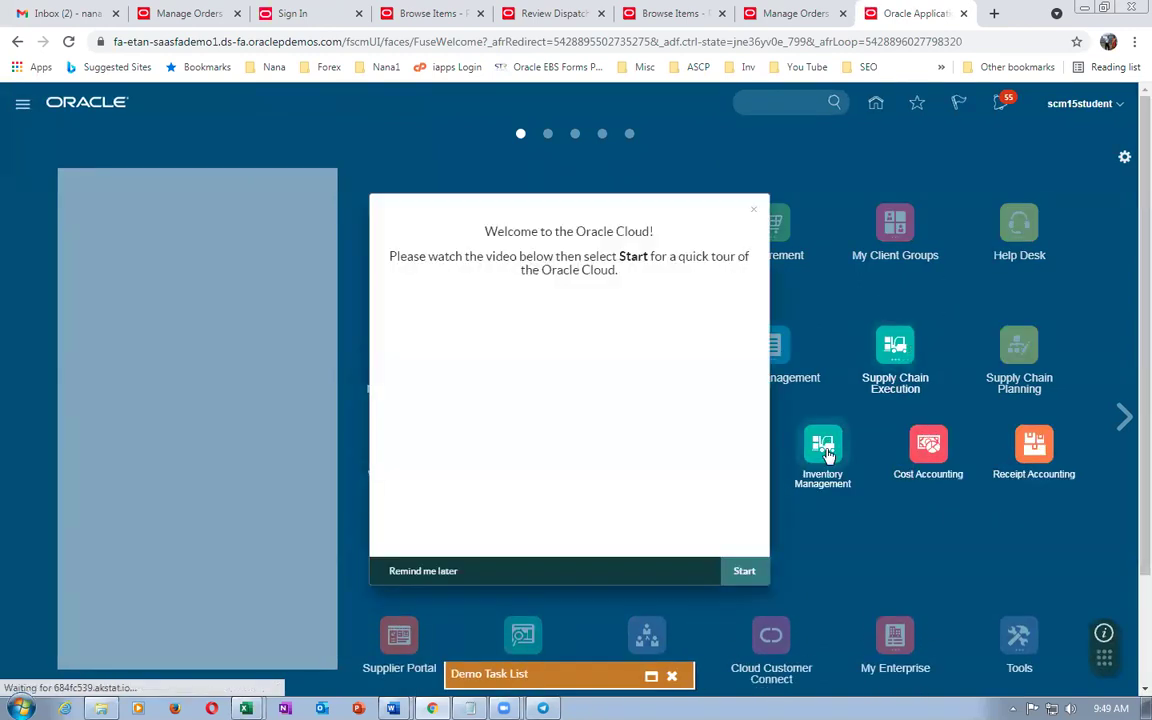
click(410, 578)
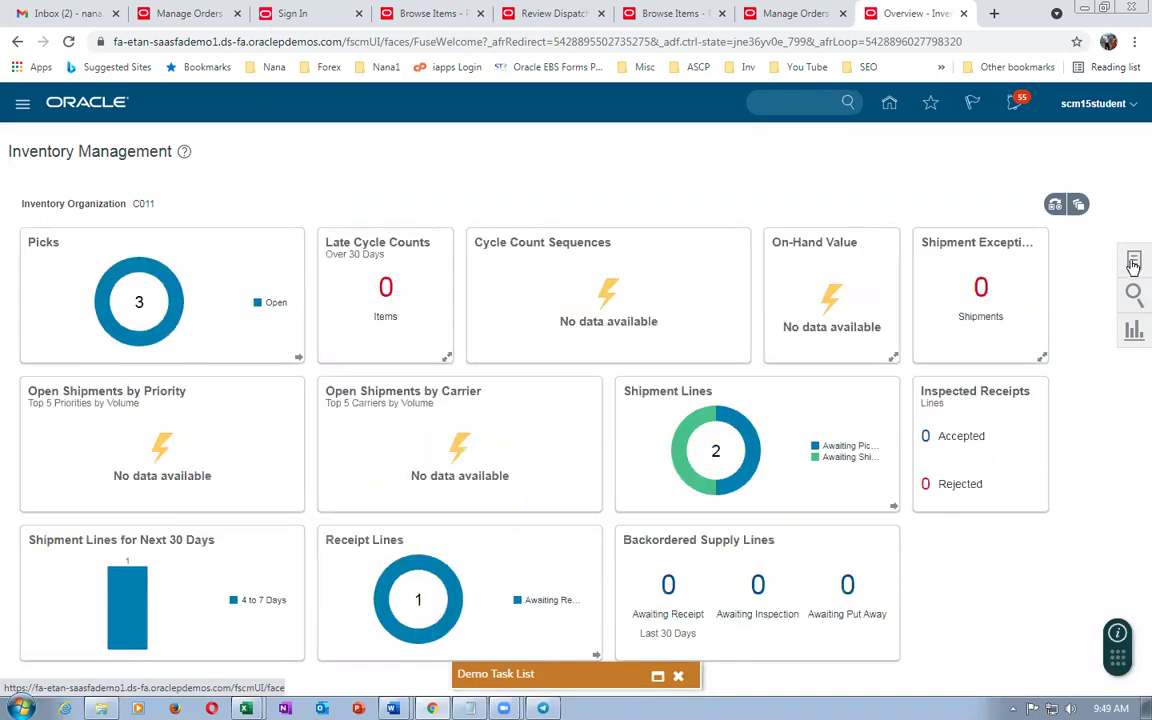
Switch the inventory organization to 051 from Manage Item Quantities and reopen Manage Item Quantities for that organization.
click(1133, 262)
click(1032, 181)
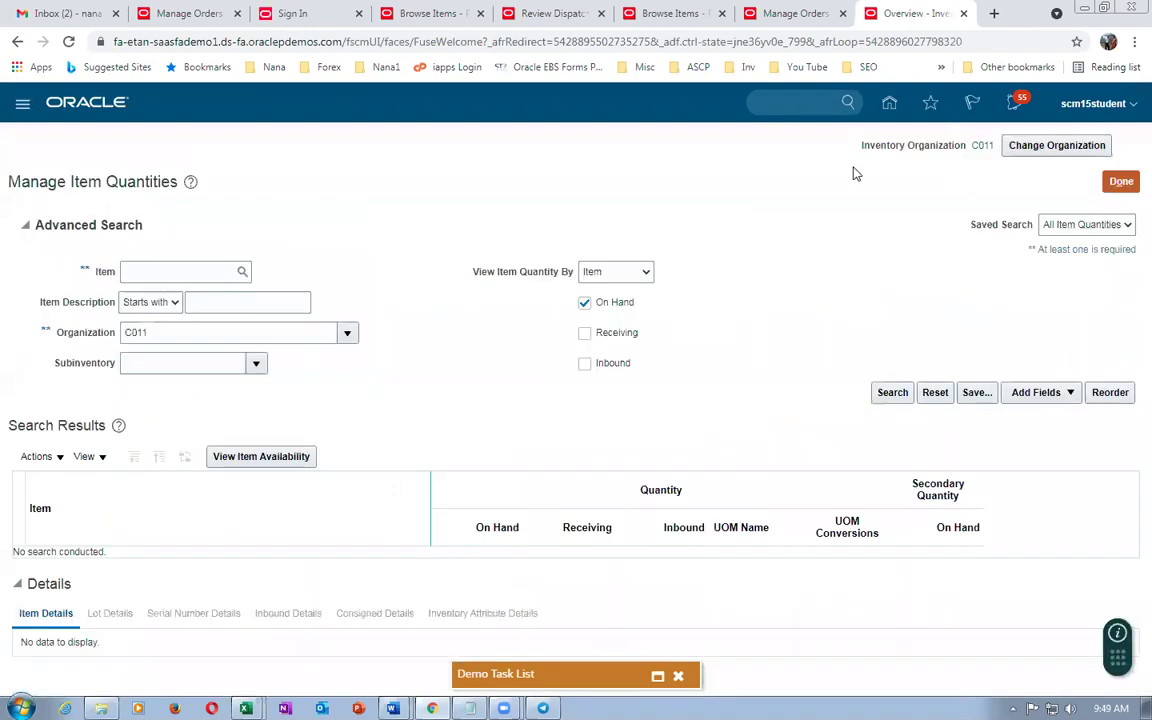
click(1085, 148)
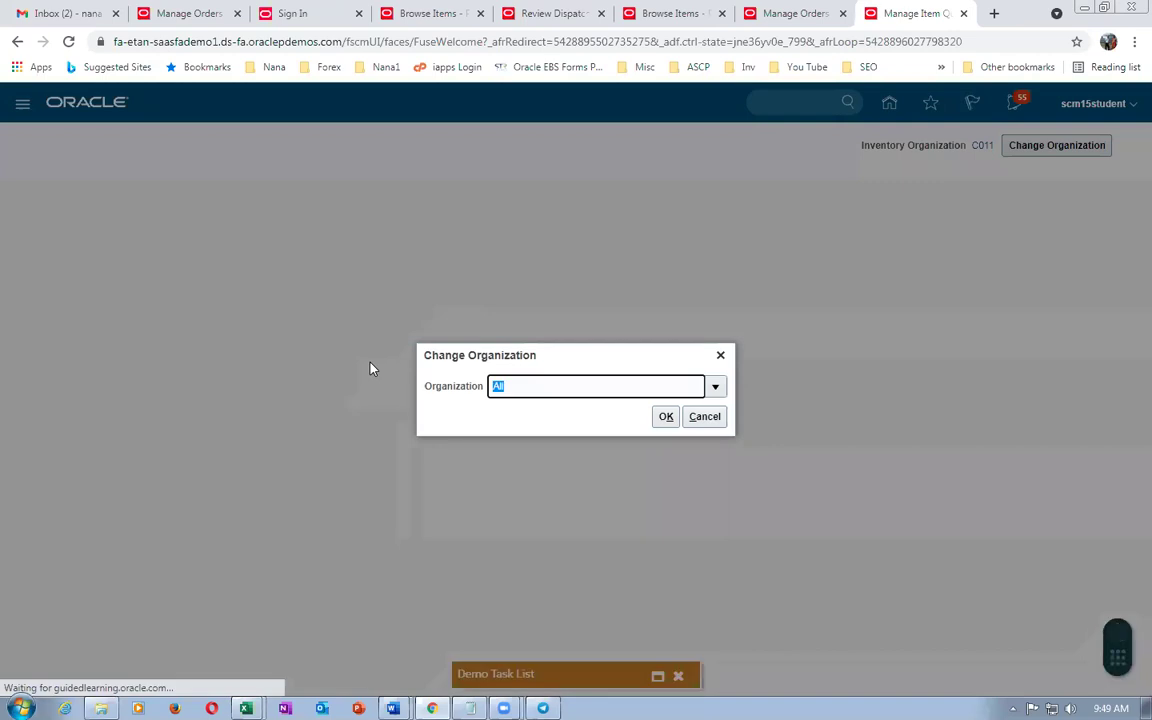
text(051)
key(Tab)
click(663, 417)
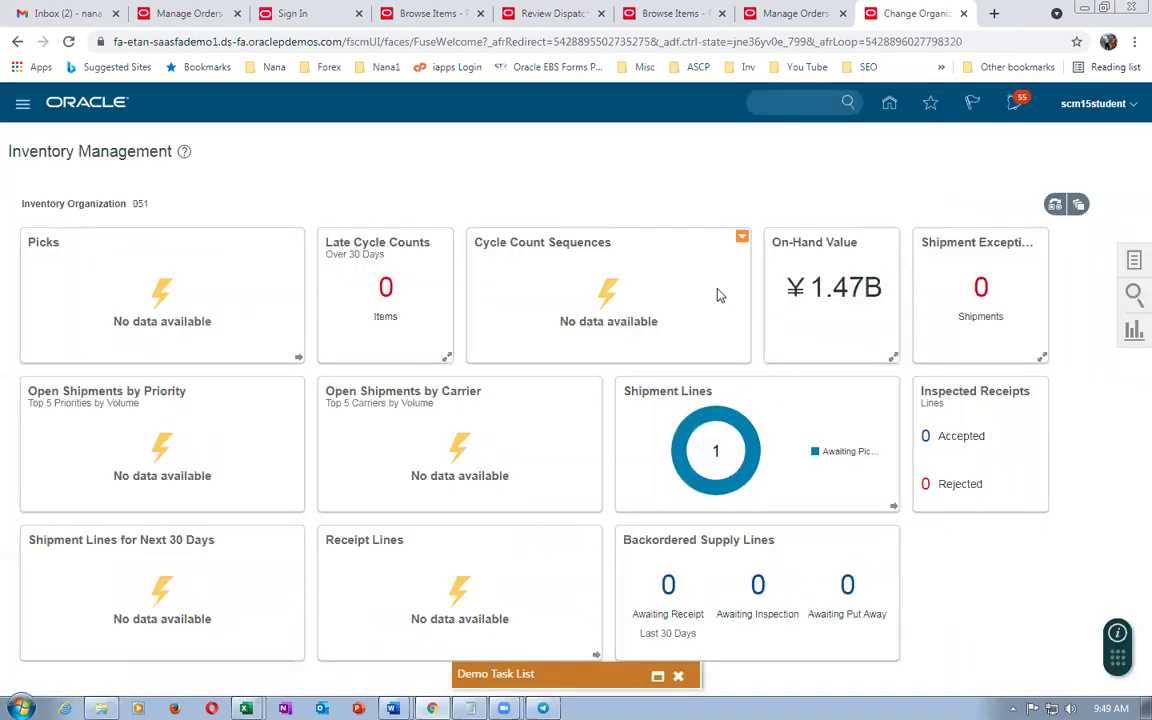
click(1133, 262)
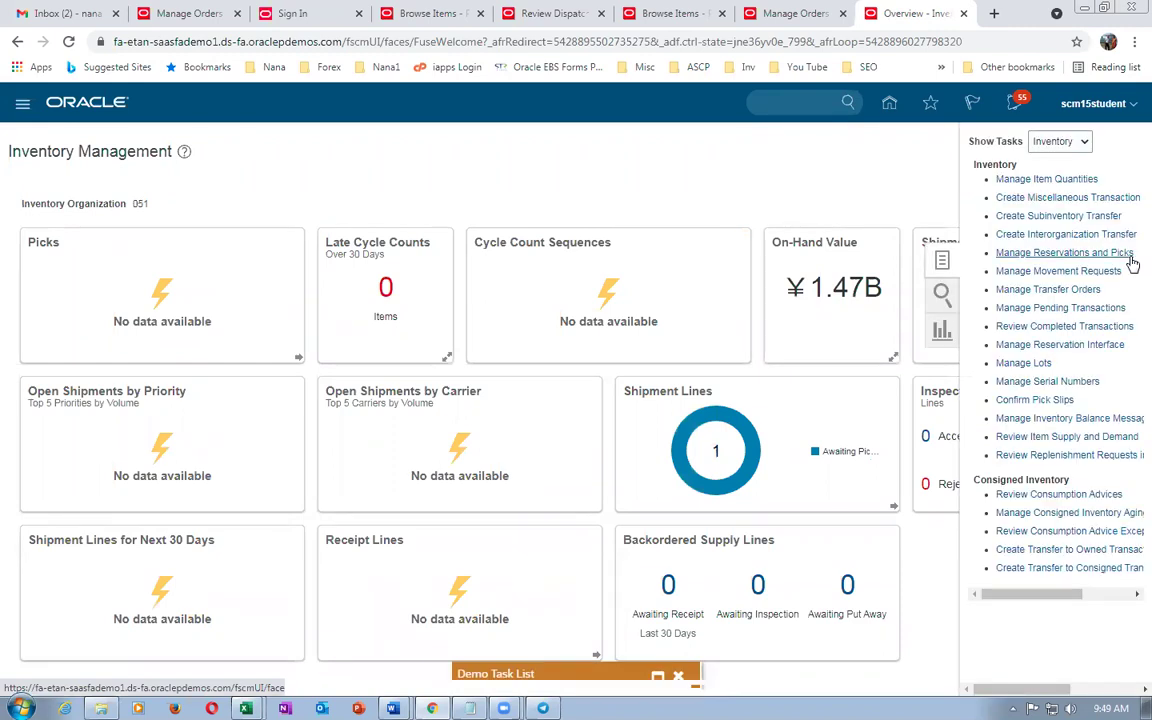
click(1055, 179)
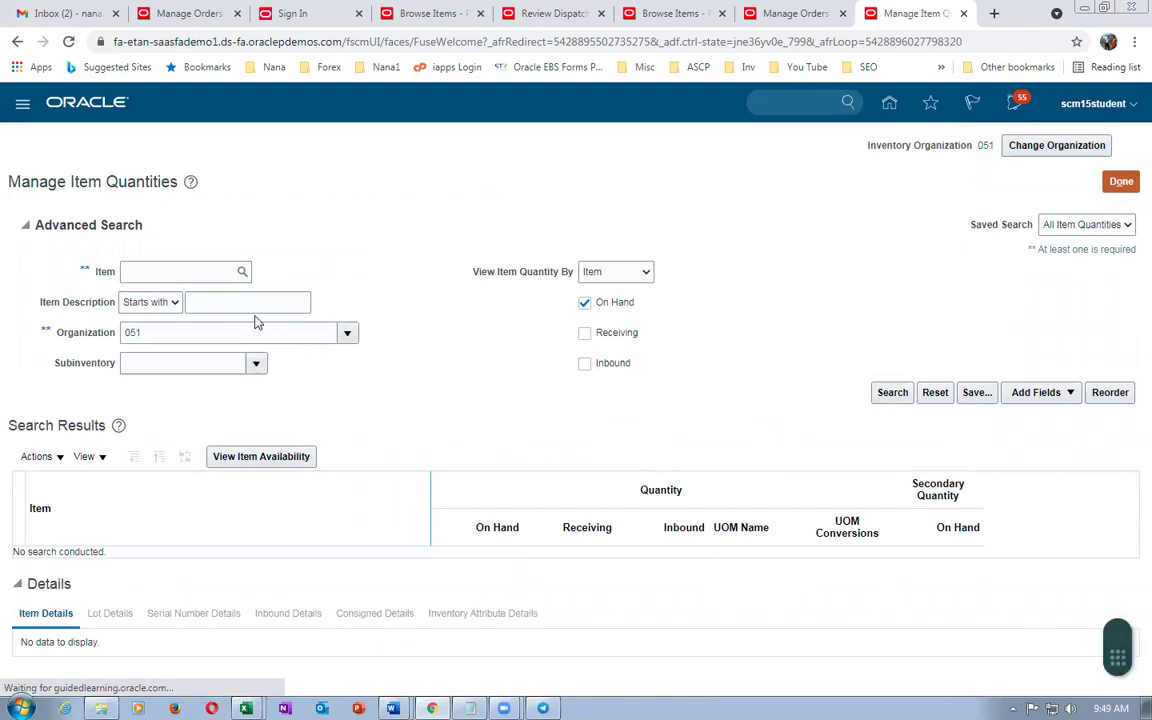
click(180, 271)
key(ctrl+v)
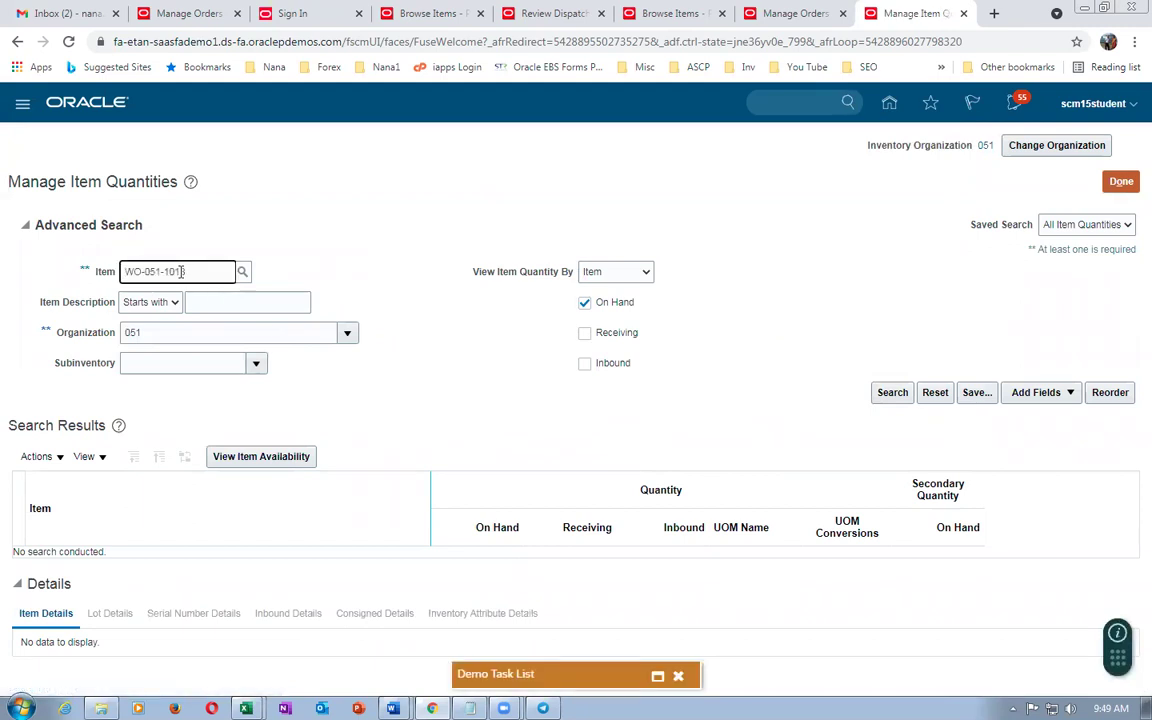
key(ctrl+a)
text(W)
Look up the item number in the Notepad notes and search organization 051's on-hand quantities for item AS5841150.
click(468, 708)
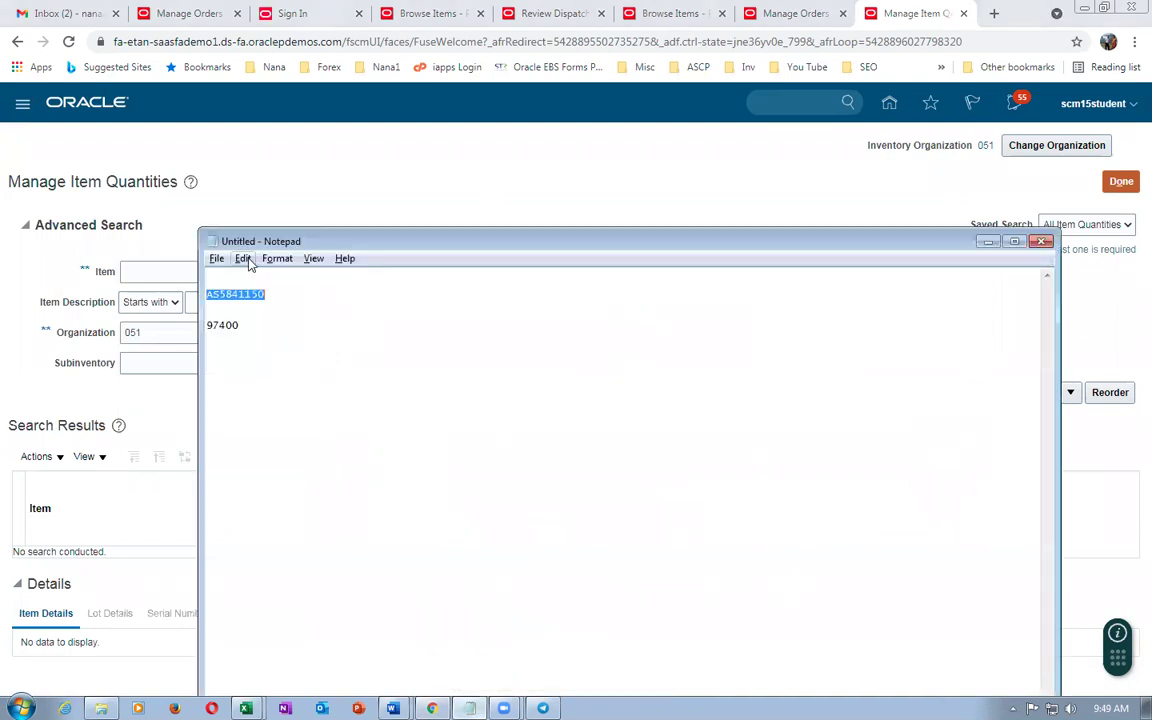
click(620, 118)
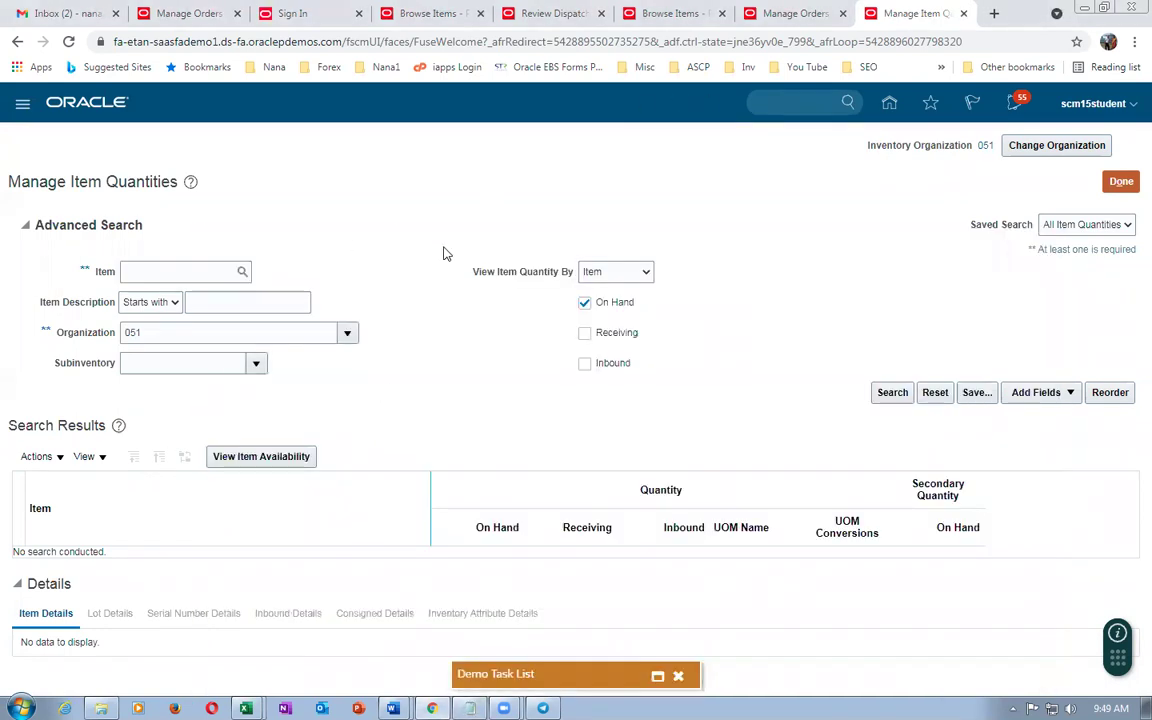
click(143, 277)
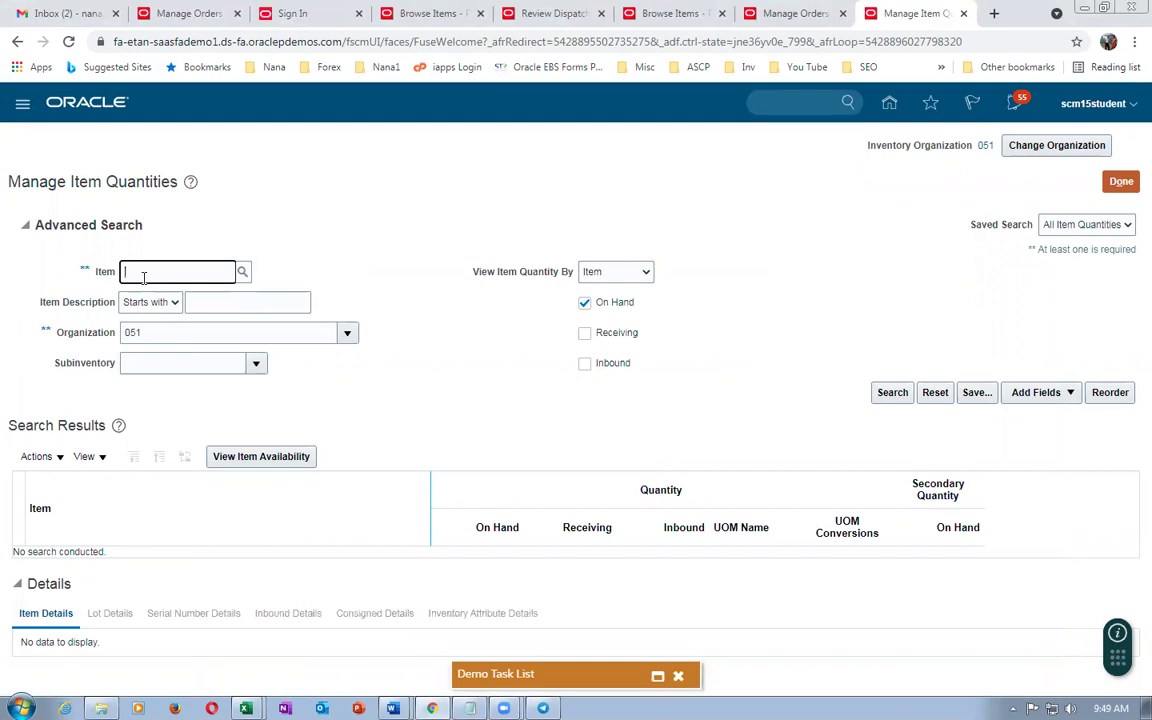
text(AS5841150)
key(Tab)
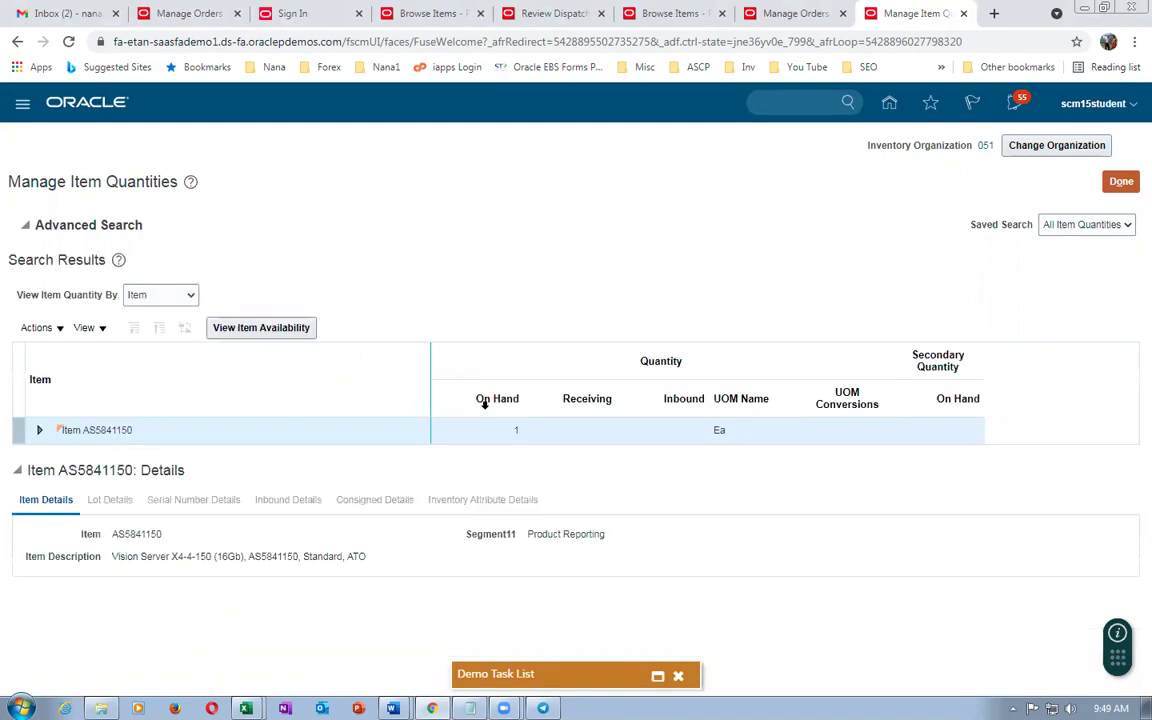
Expand item AS5841150, check its item availability in organization 051 and close the availability details.
click(39, 430)
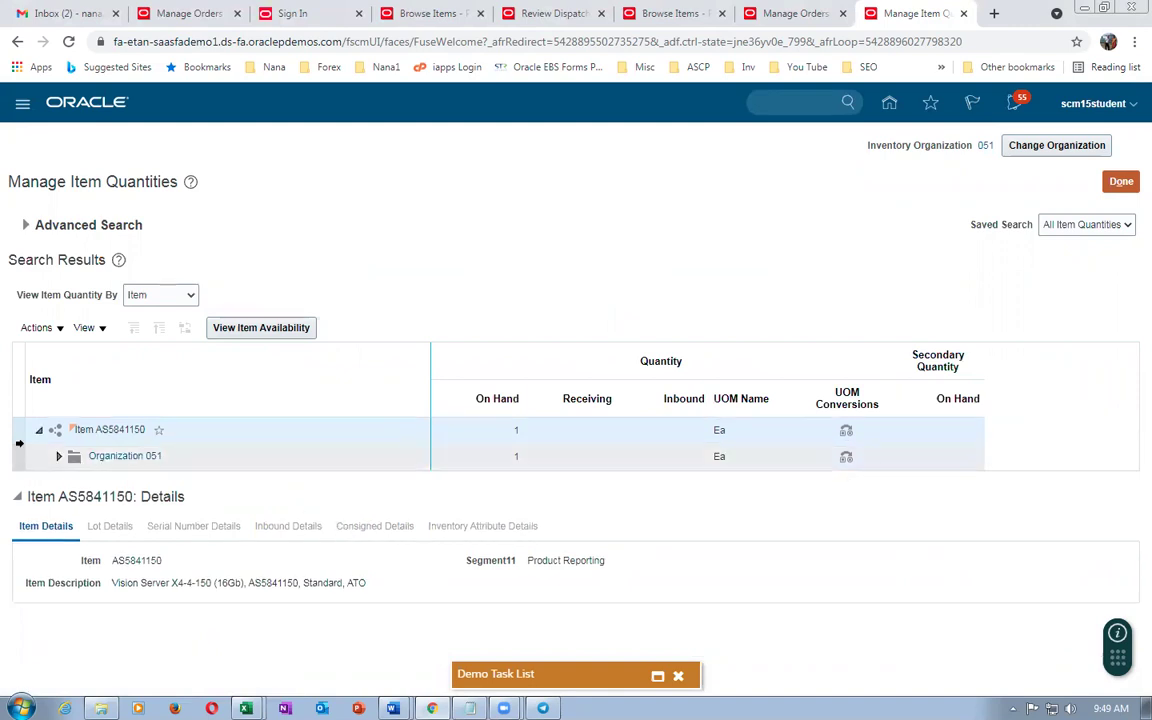
click(265, 329)
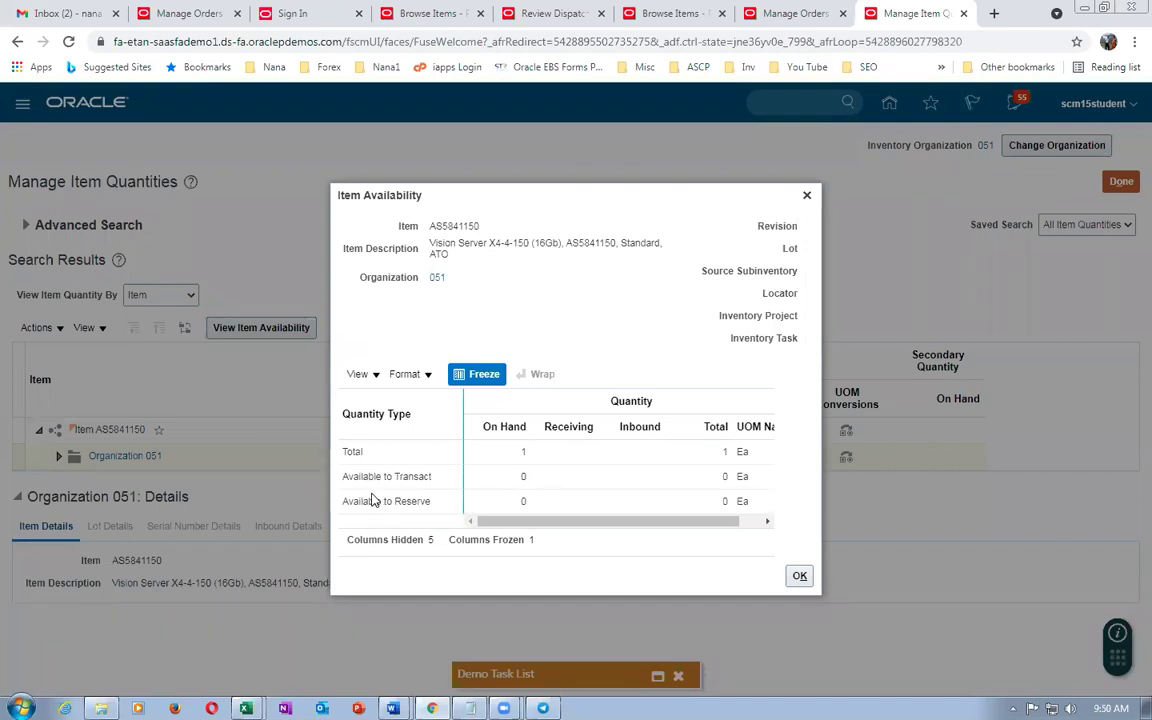
click(798, 576)
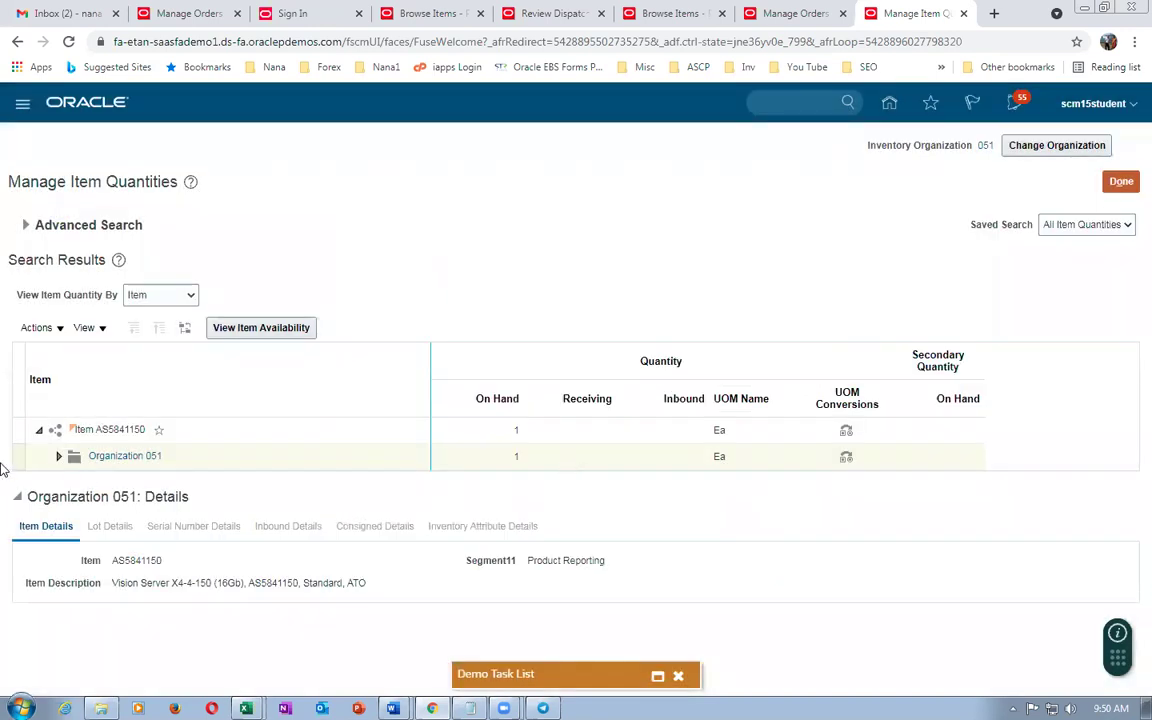
Recheck item AS5841150's availability in organization 051 and close the availability details.
click(265, 328)
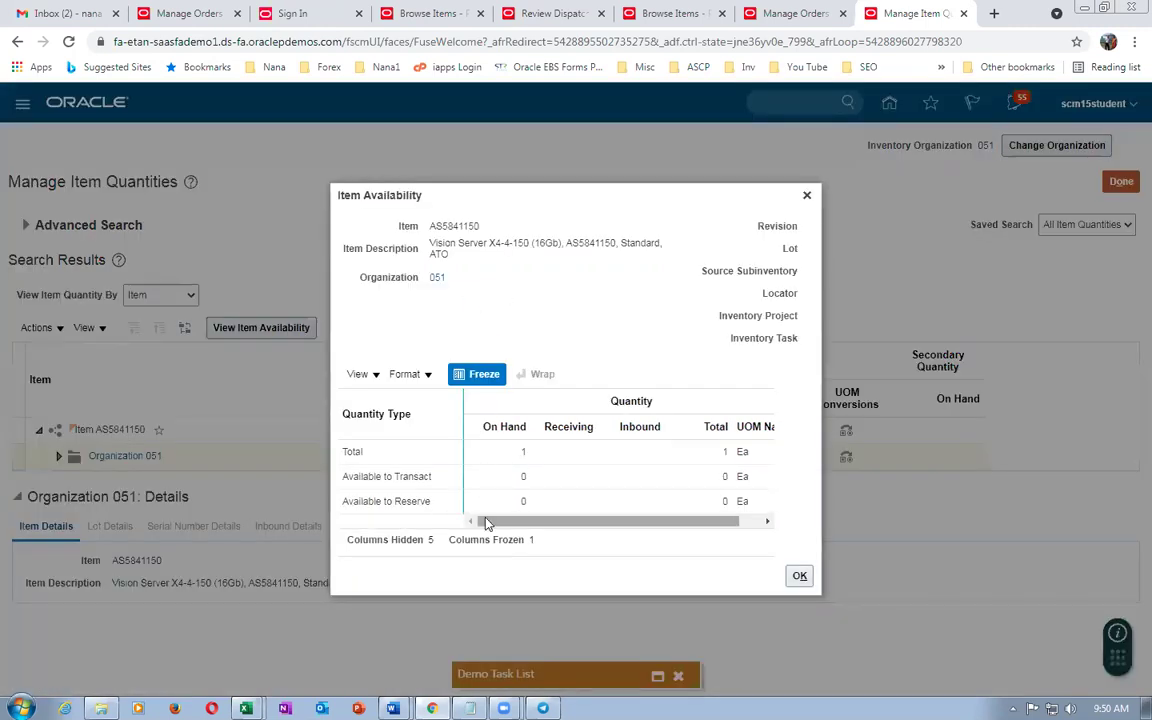
click(800, 575)
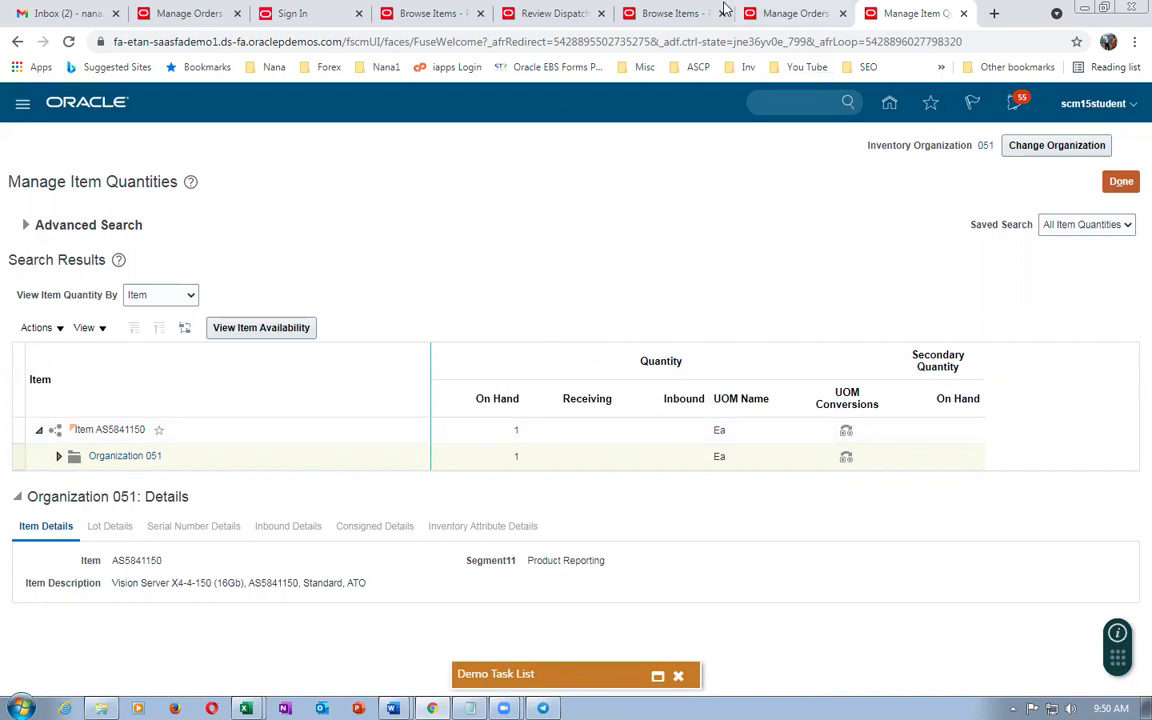
Refresh the supply order details repeatedly to check the supply line and work order statuses.
click(780, 14)
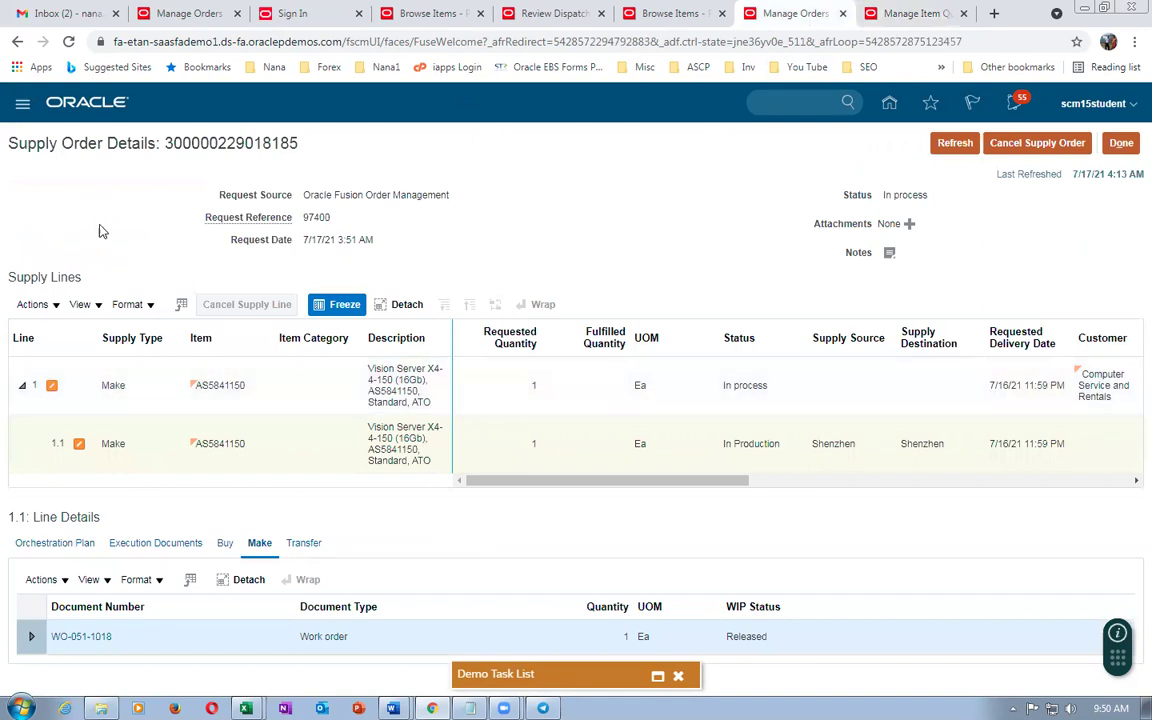
click(962, 148)
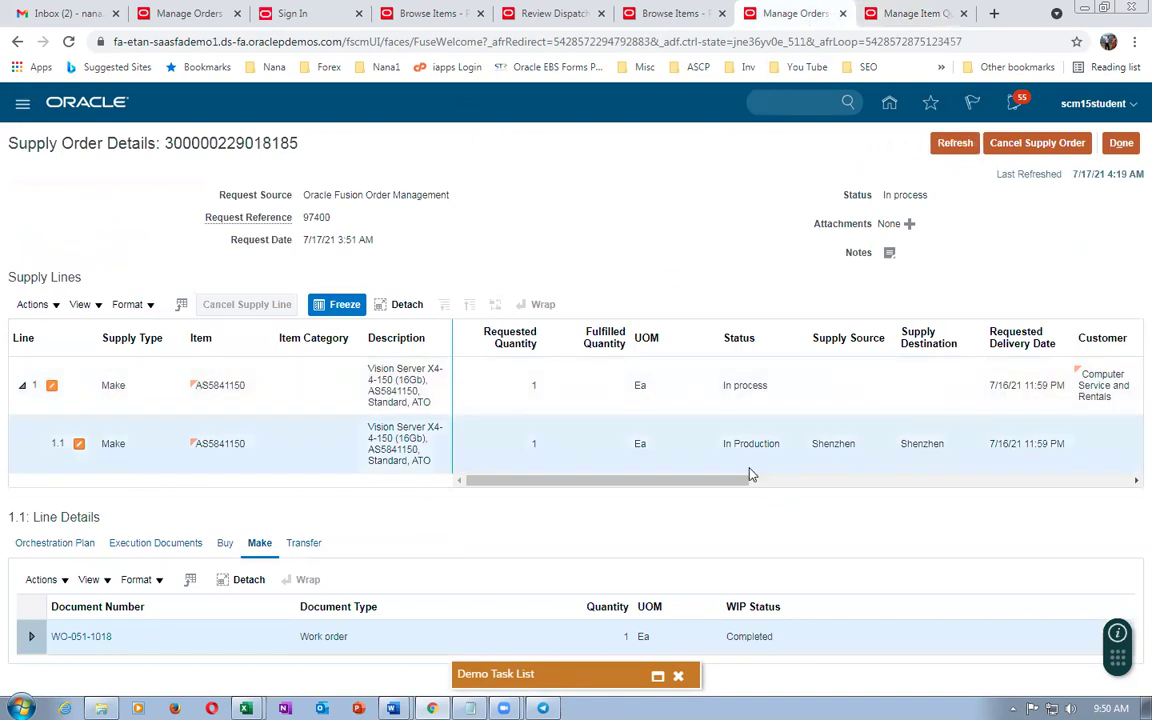
click(955, 143)
click(952, 145)
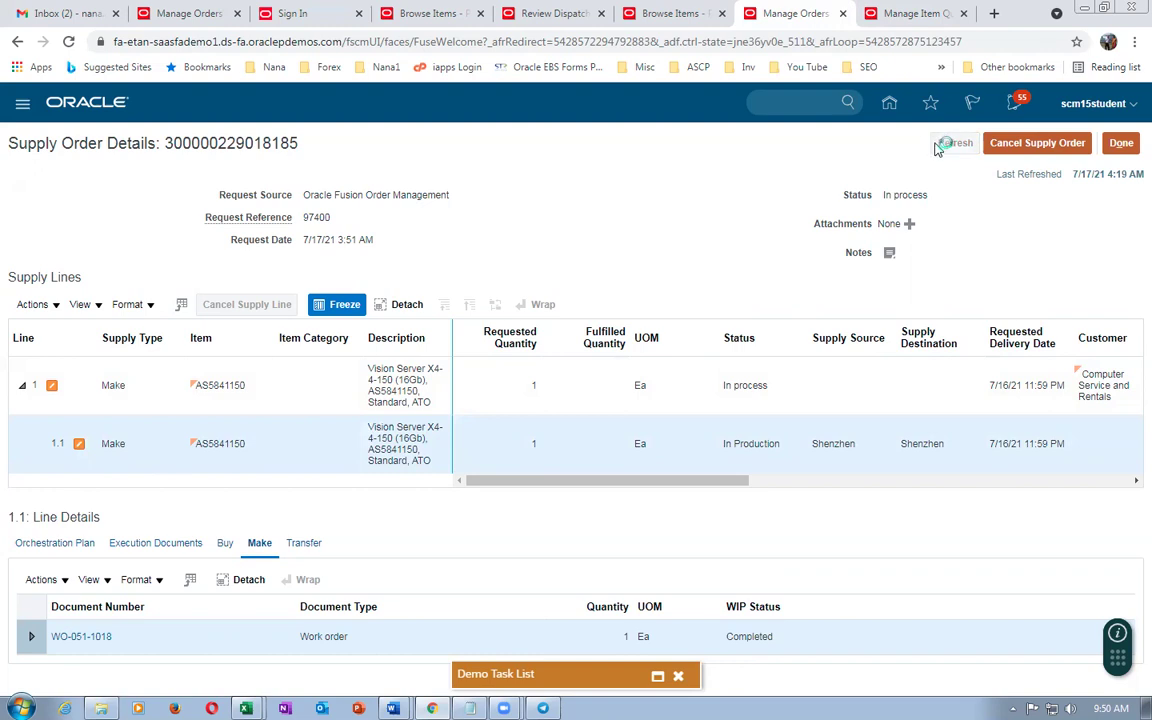
click(950, 144)
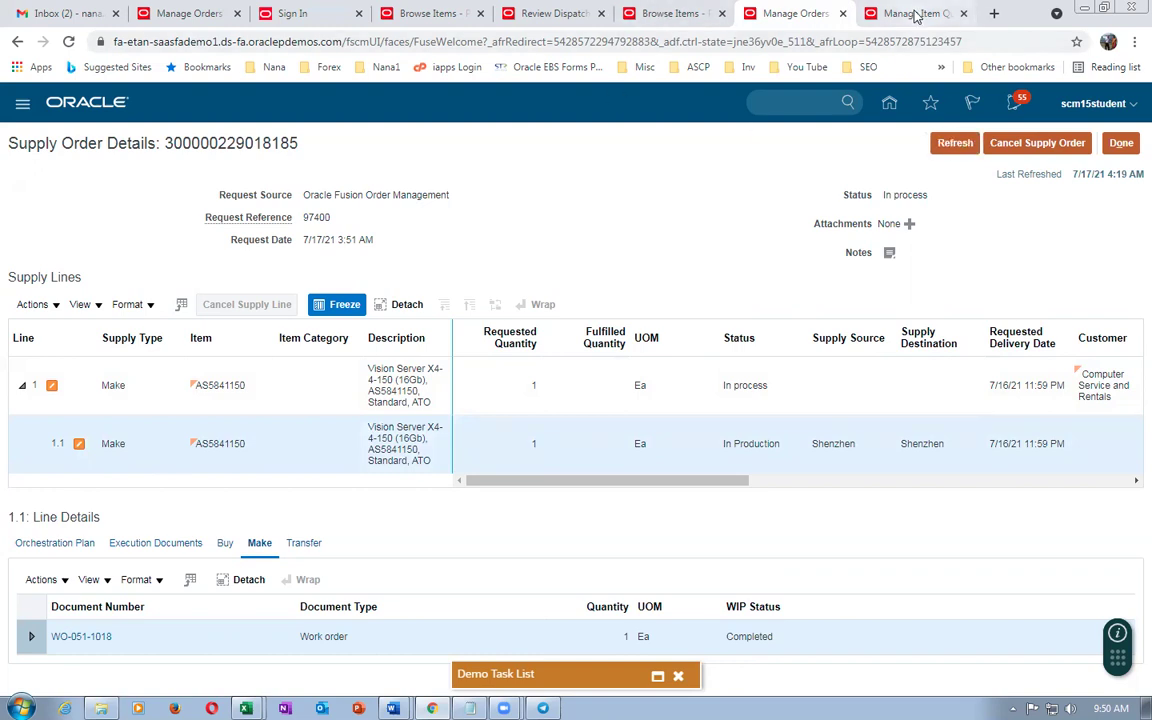
click(913, 14)
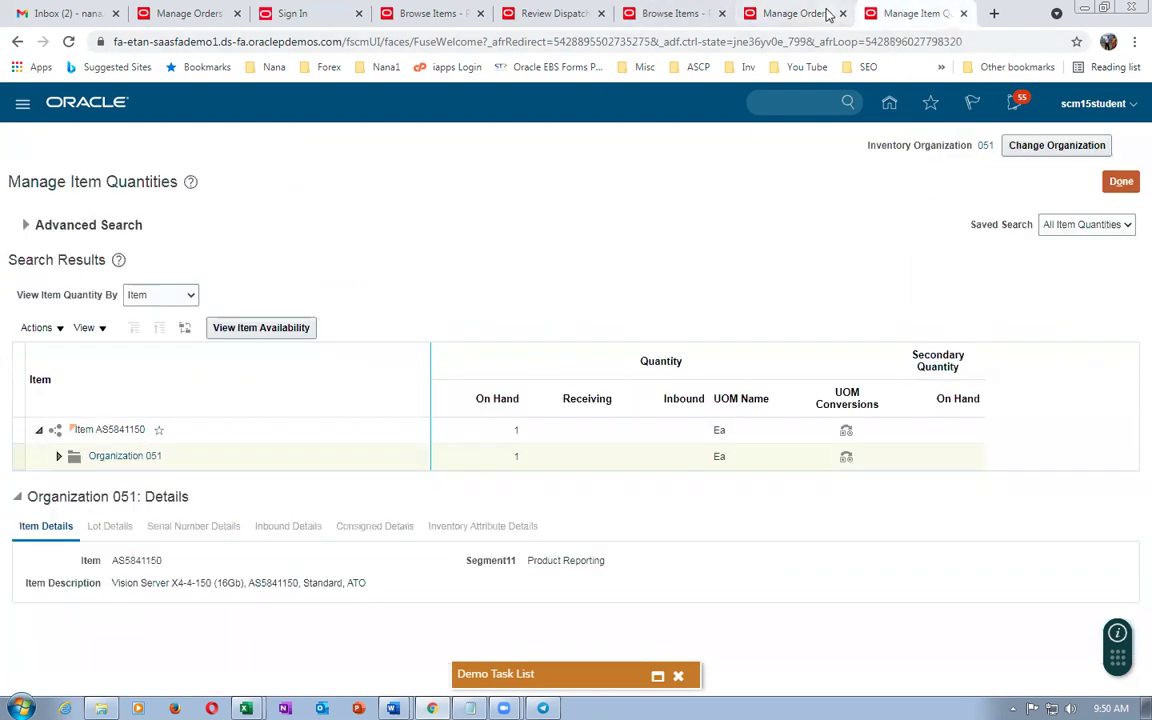
click(760, 14)
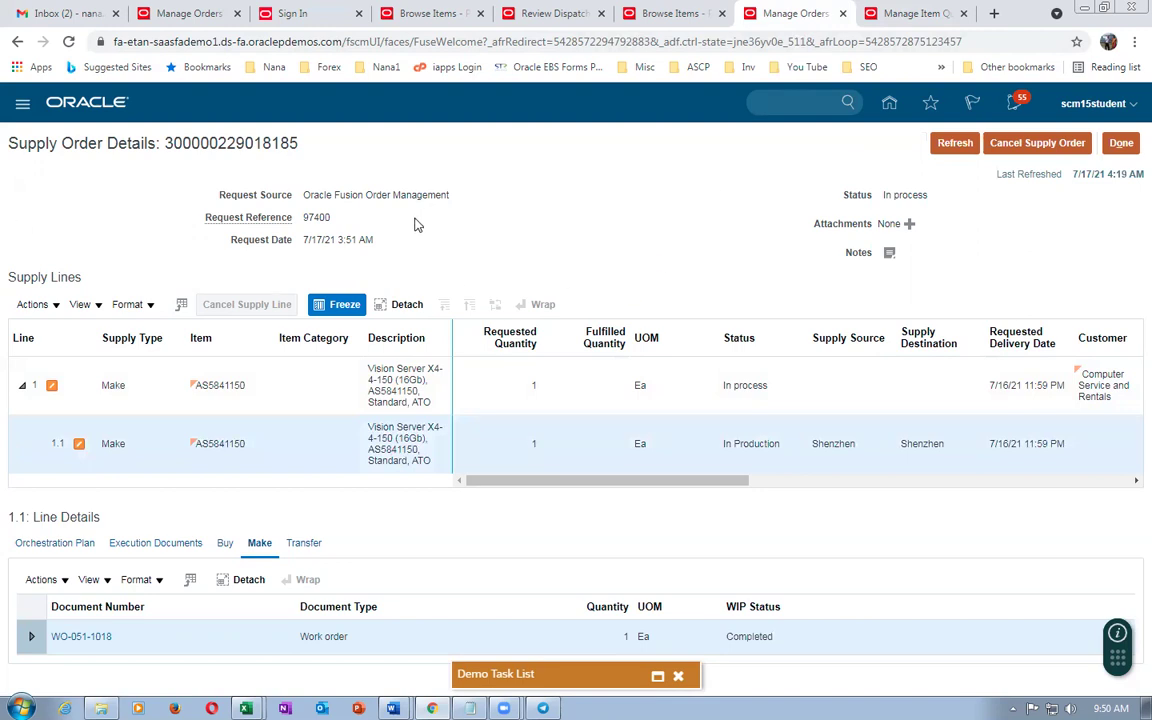
Duplicate the Manage Item Quantities browser tab, postpone the welcome tour and open Order Management there.
click(913, 14)
right_click(916, 15)
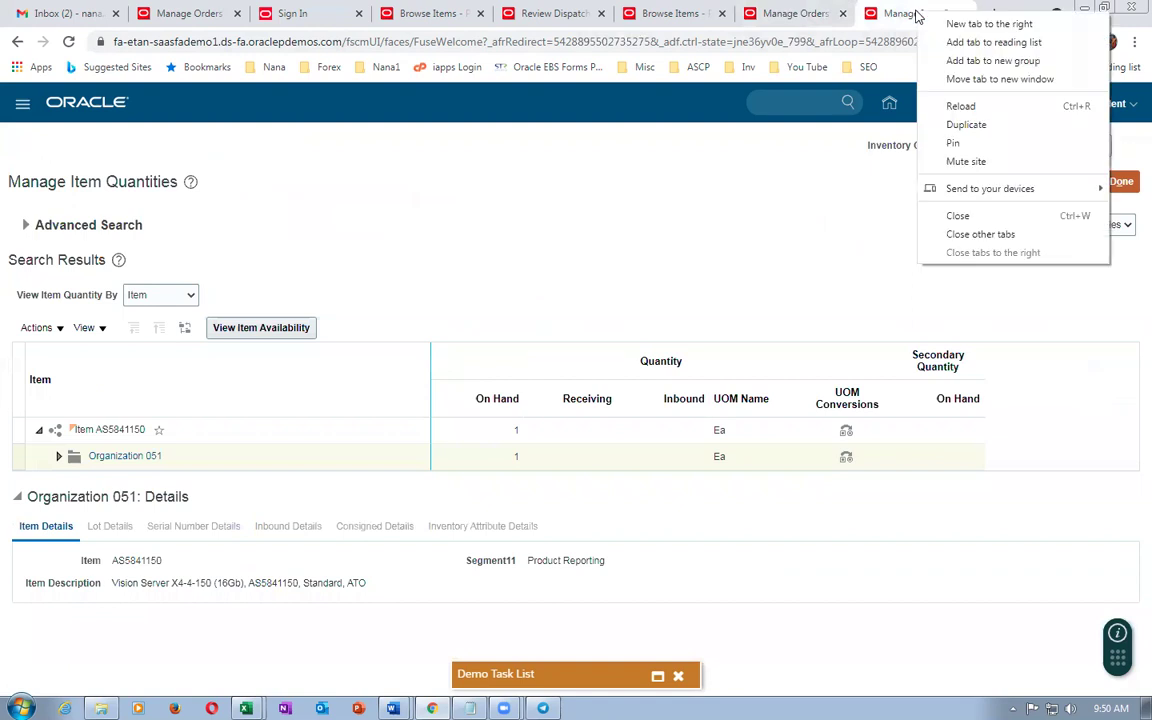
click(960, 107)
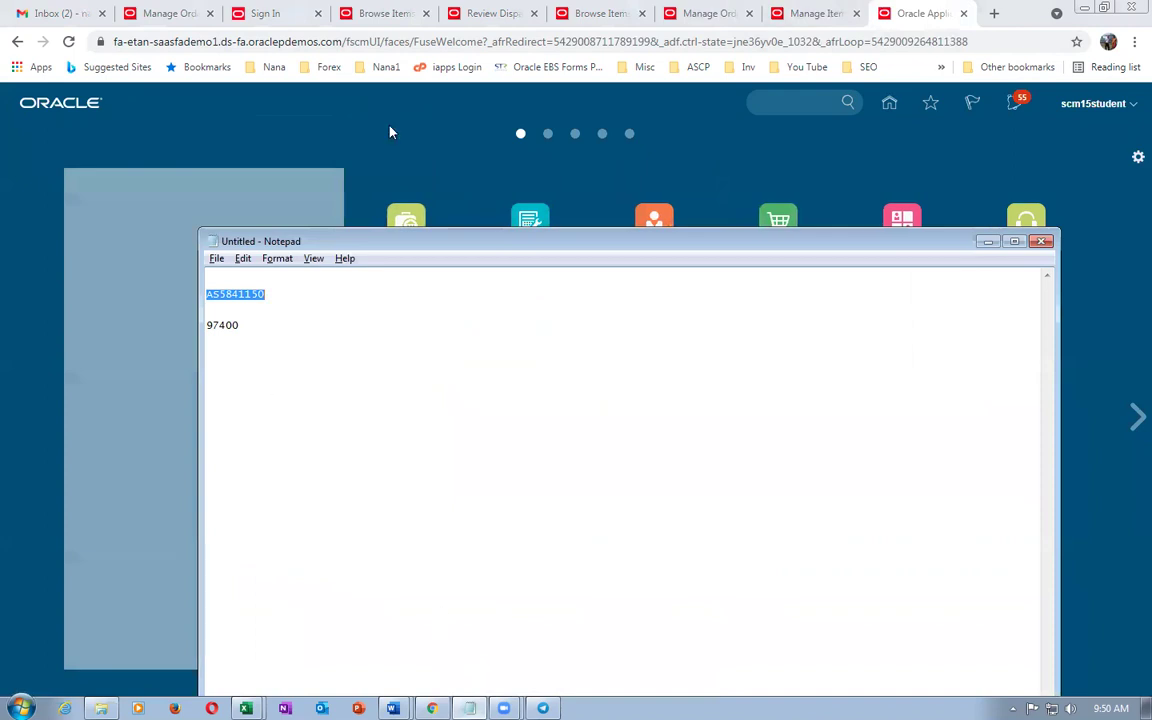
click(904, 192)
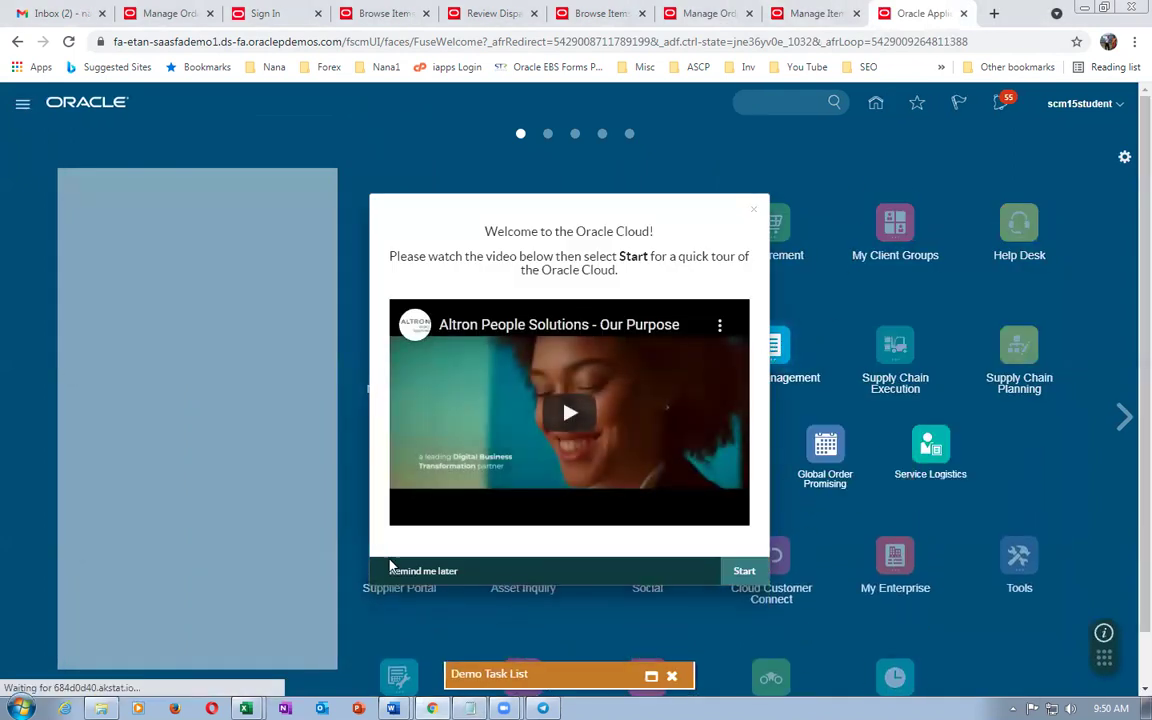
click(392, 567)
click(720, 448)
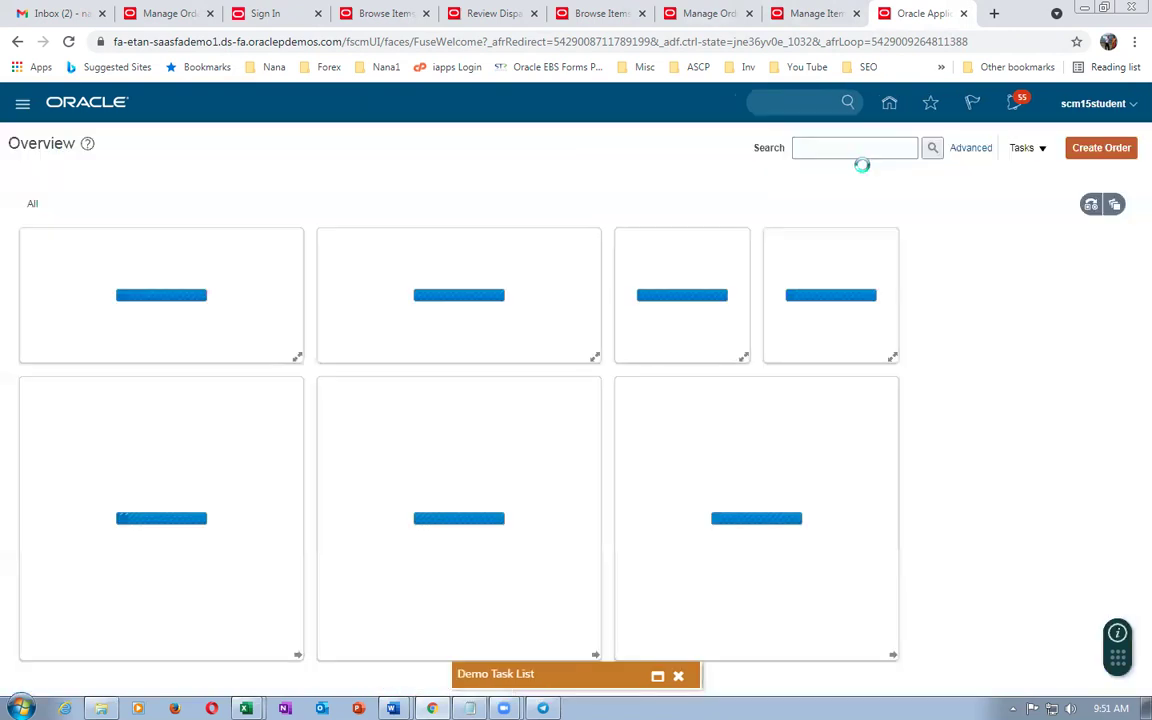
Find the back-to-back sales order by its order number and switch it to the fulfillment view.
click(866, 148)
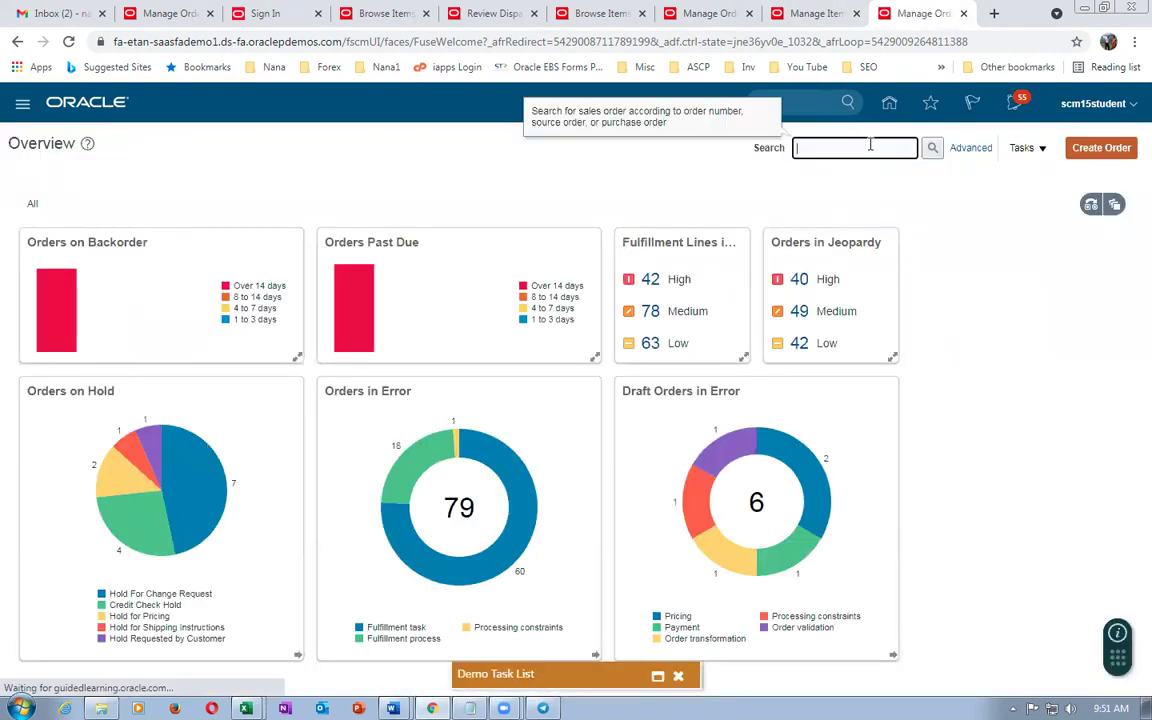
text(974)
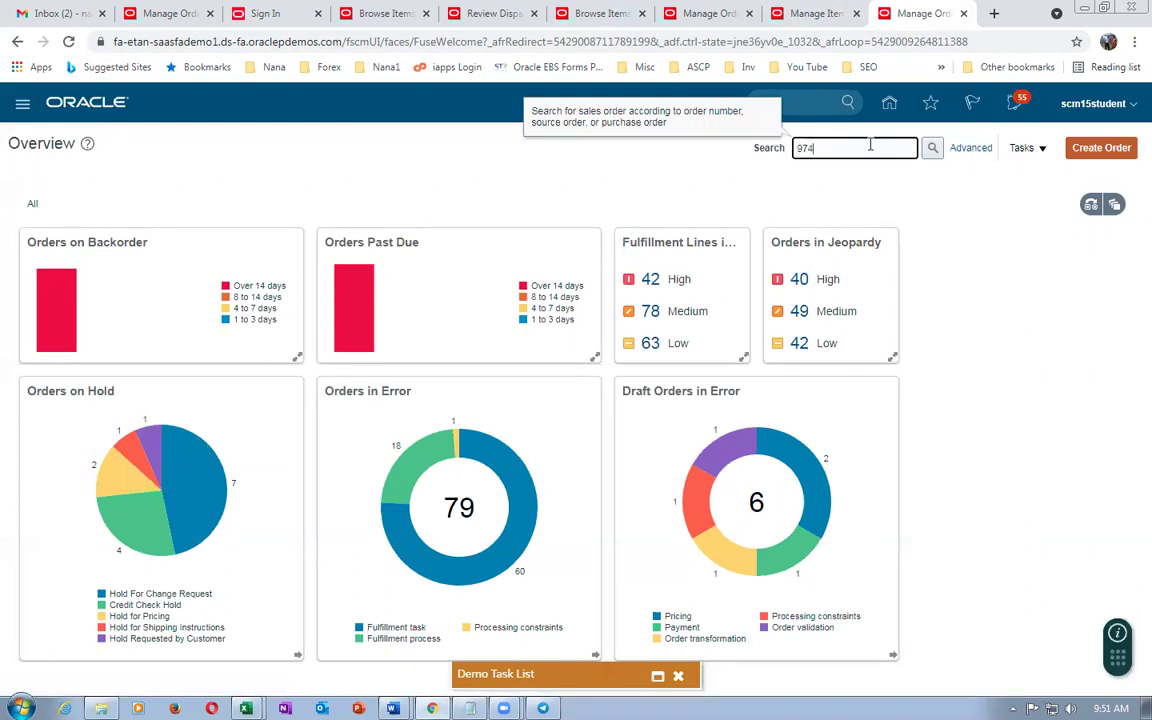
text(00)
click(932, 148)
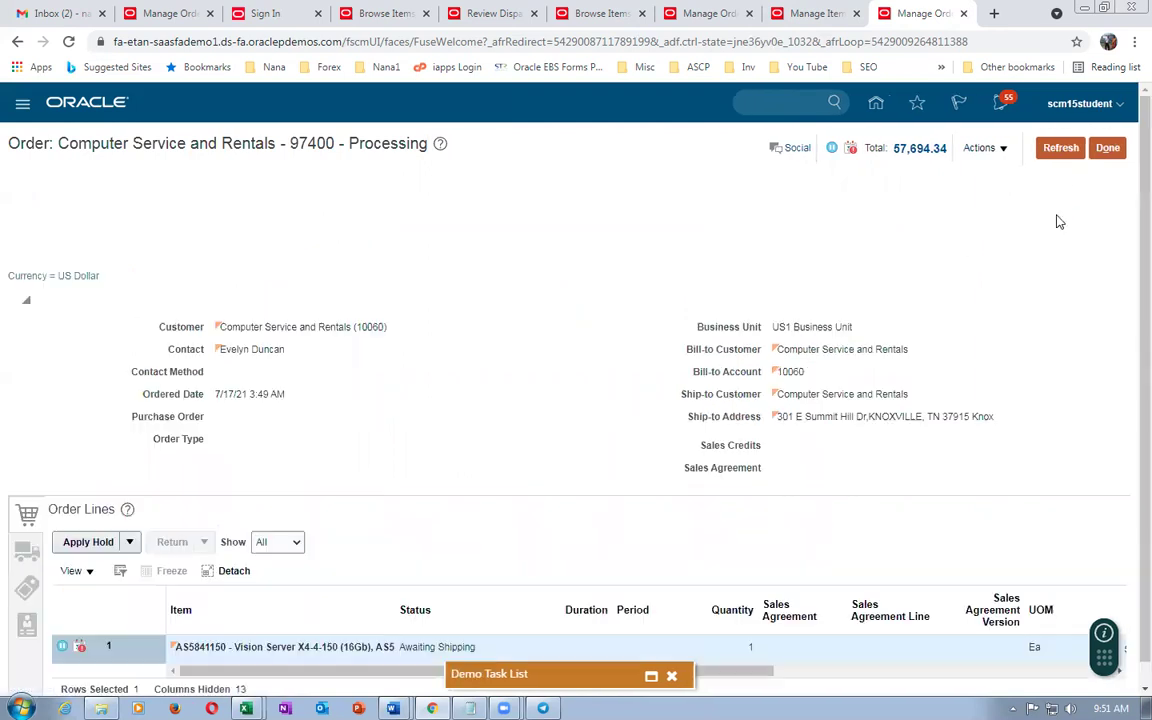
click(998, 150)
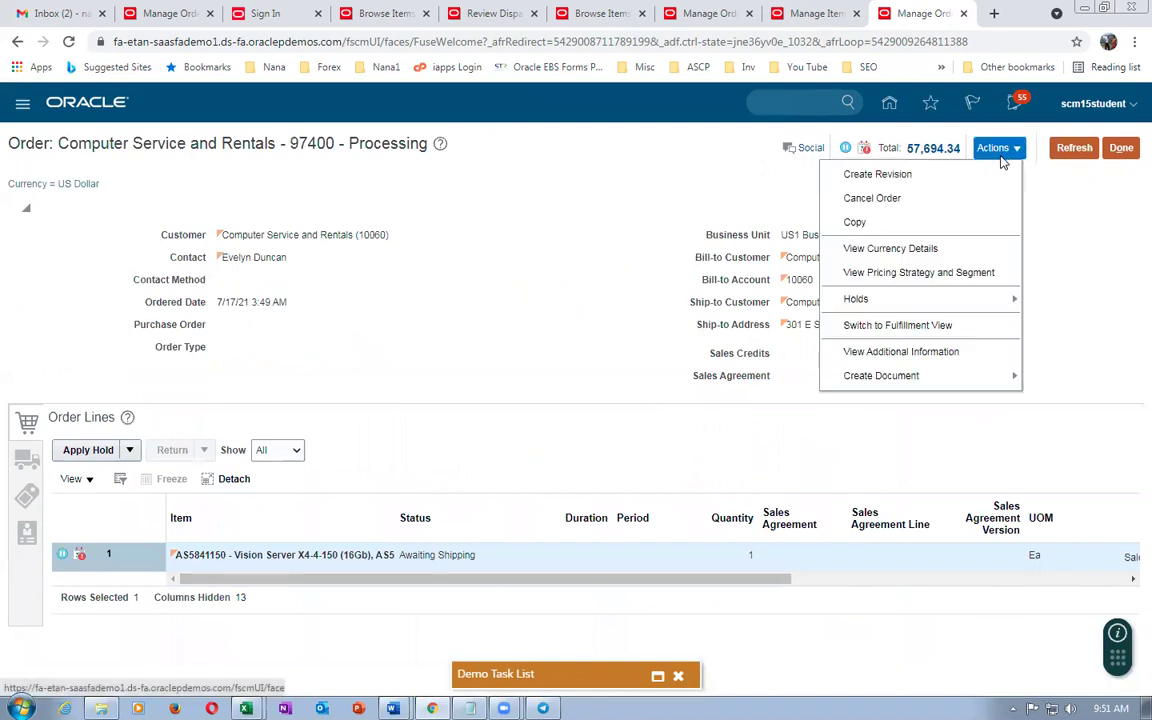
click(903, 325)
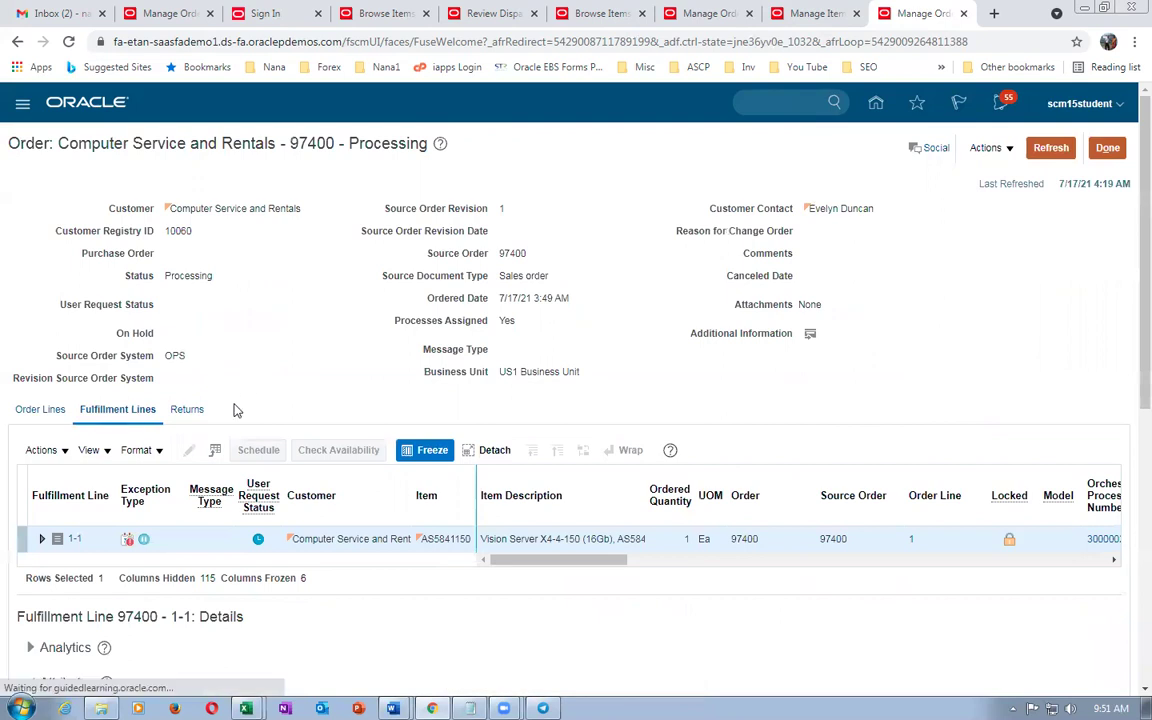
Examine the fulfillment line's supply details, especially the back-to-back supply status and supply line information.
scroll(237, 404, down, 2)
scroll(237, 404, down, 2)
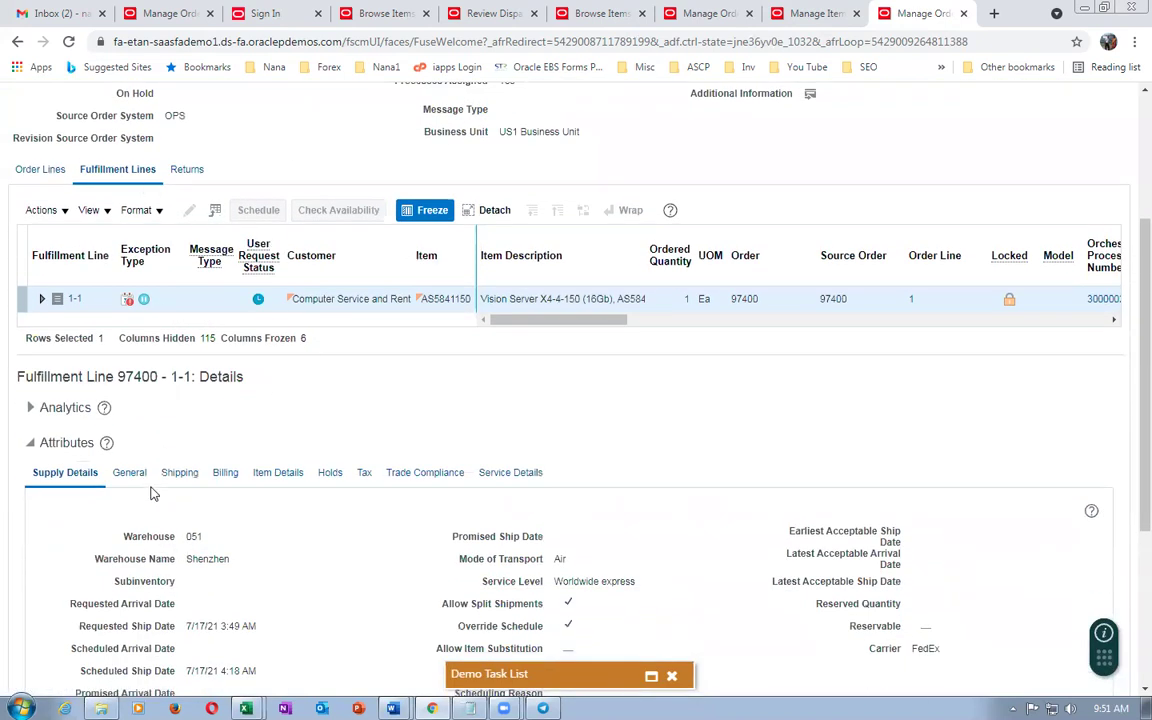
scroll(197, 455, down, 4)
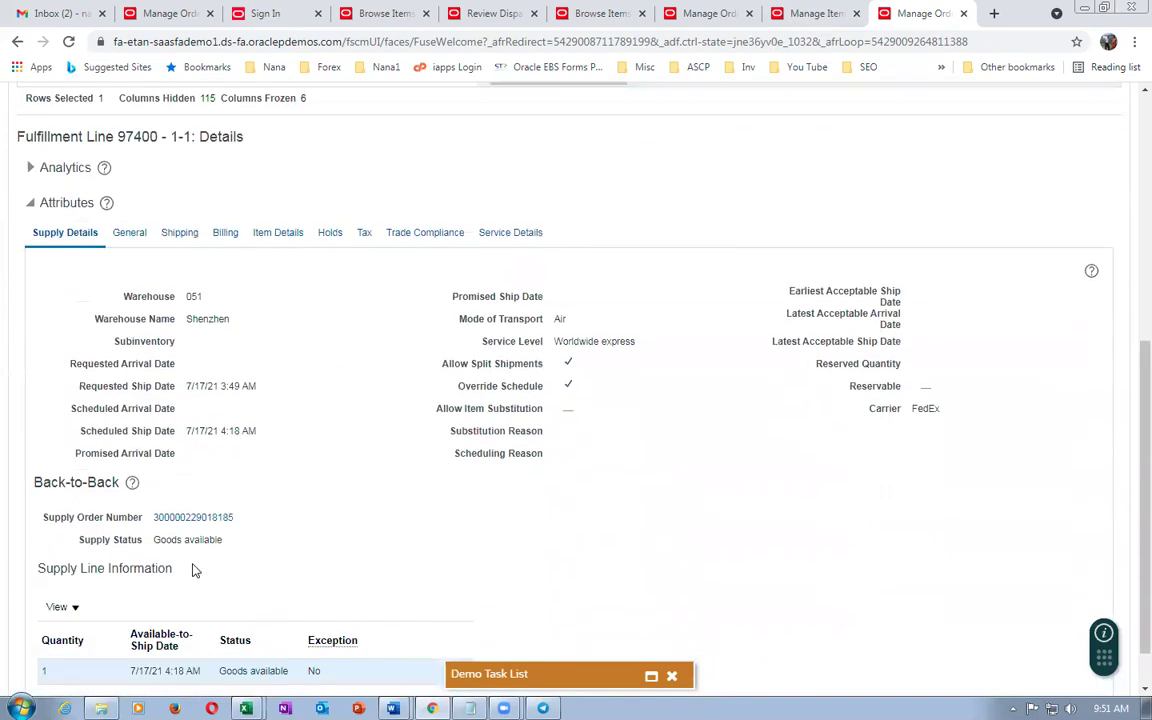
drag(160, 539, 217, 541)
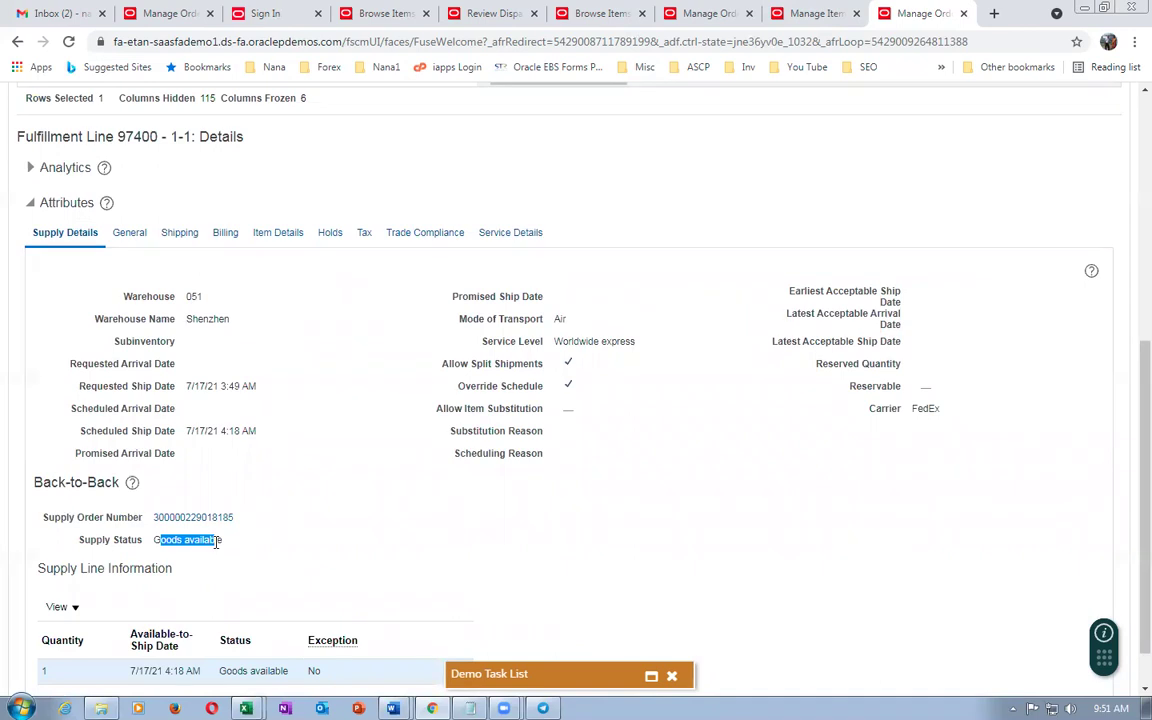
click(227, 604)
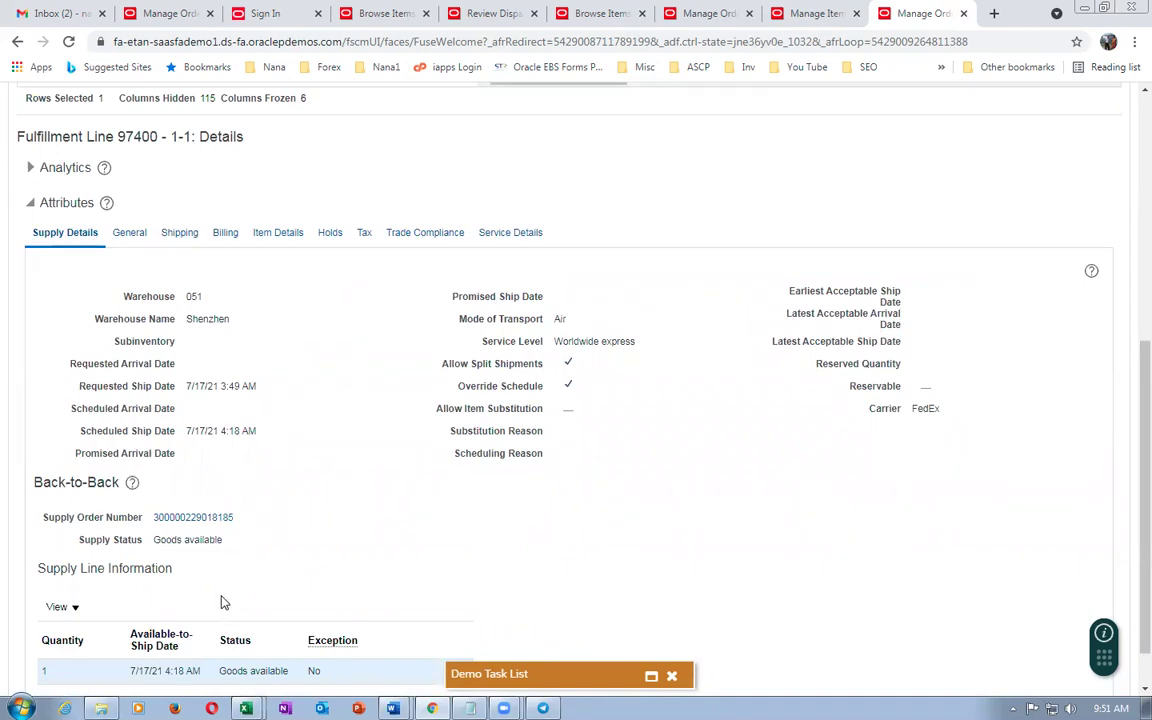
drag(160, 539, 215, 552)
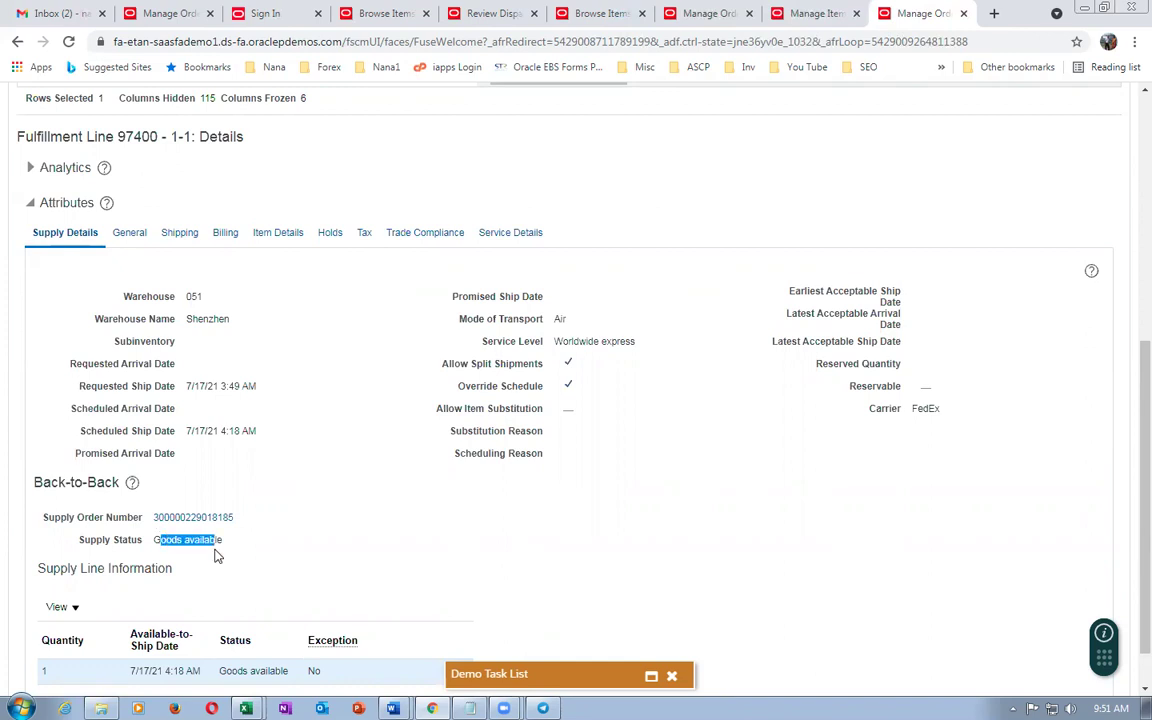
click(257, 594)
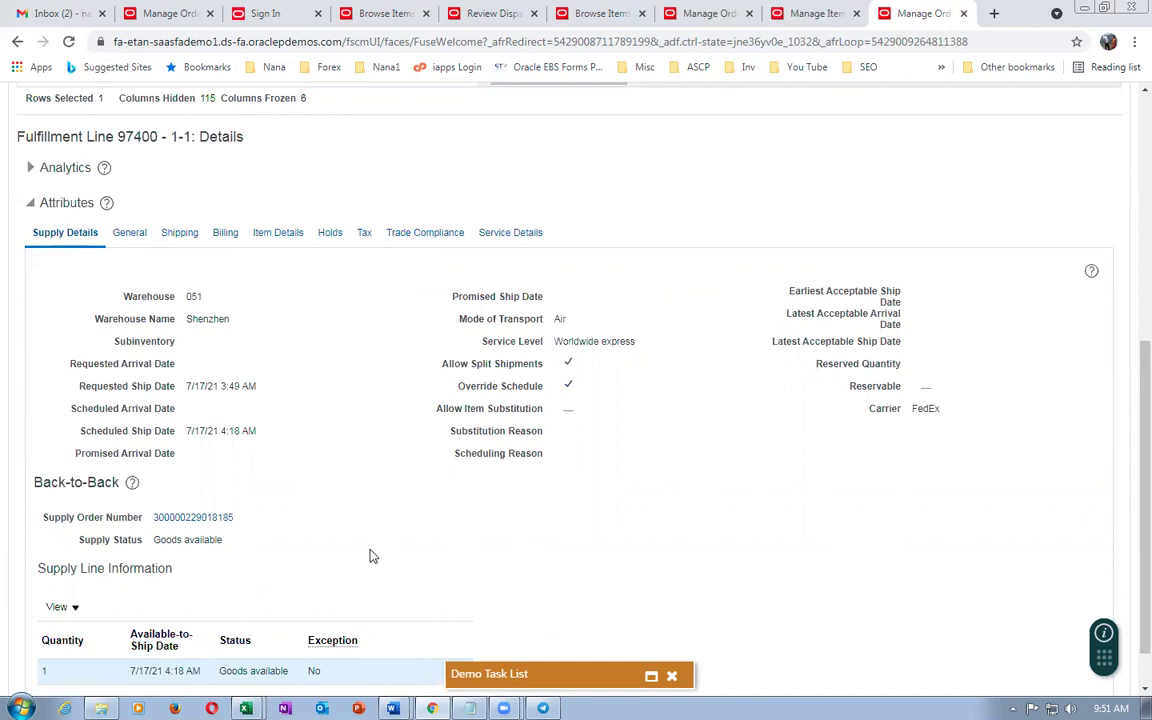
scroll(369, 556, up, 3)
scroll(369, 560, up, 2)
scroll(369, 563, up, 1)
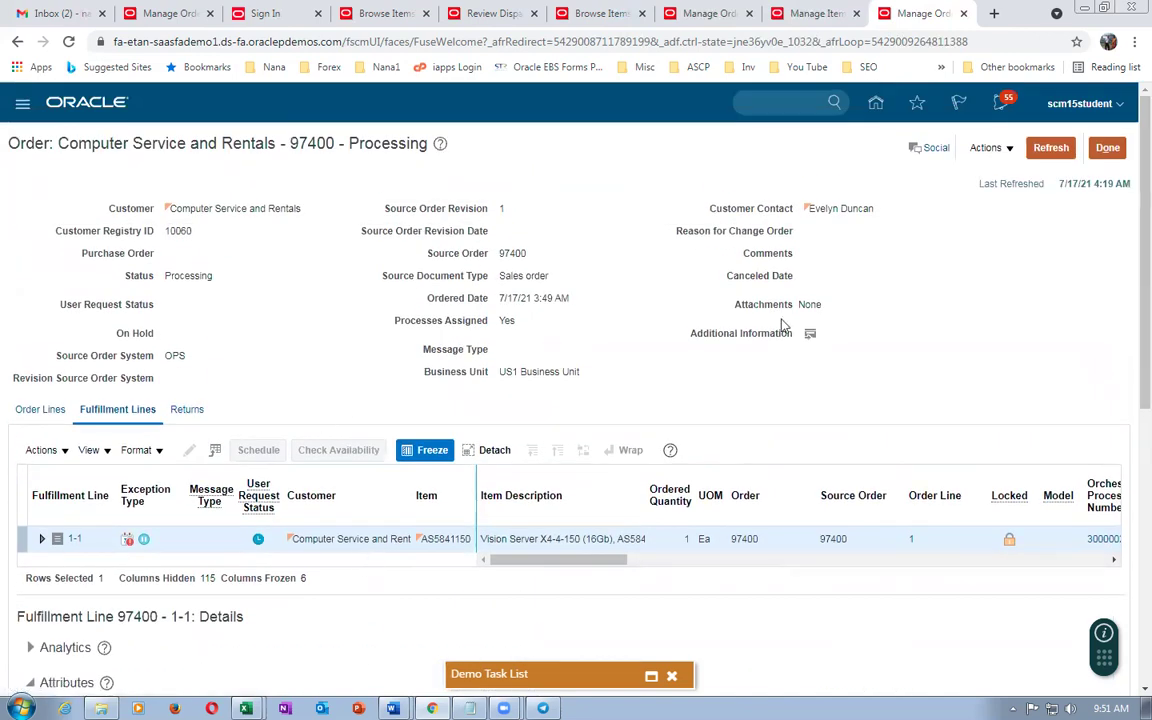
Duplicate the sales order's browser tab, postpone the welcome tour and open Inventory Management there.
right_click(927, 15)
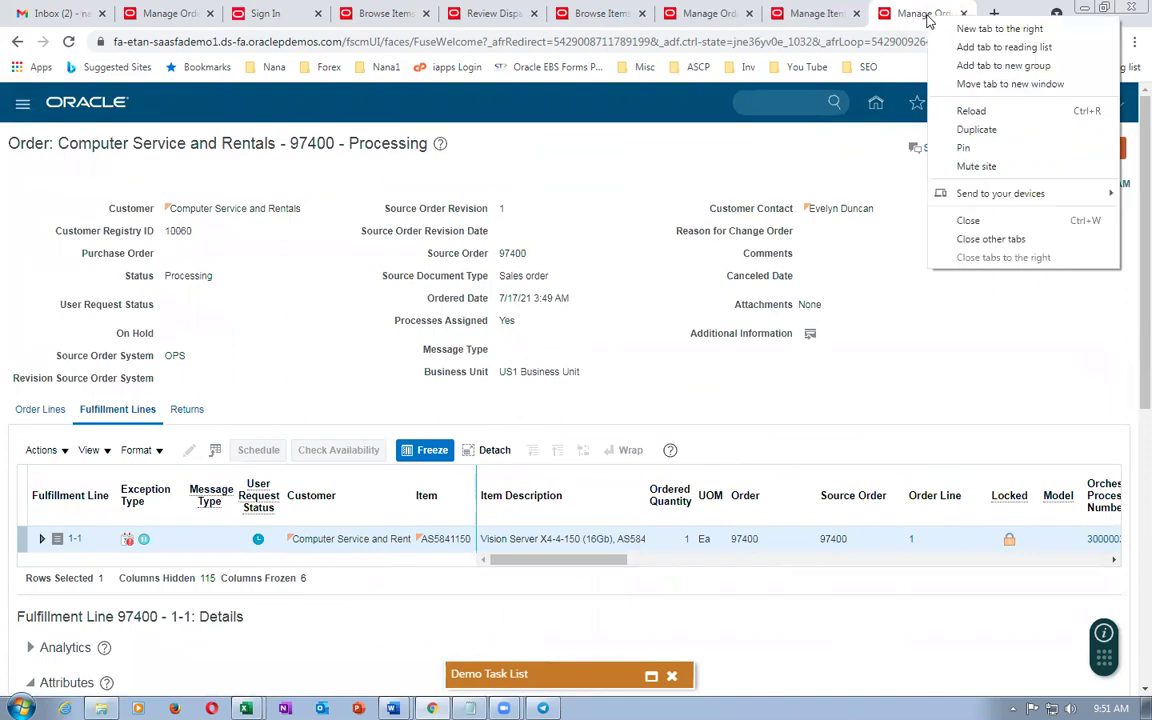
click(870, 120)
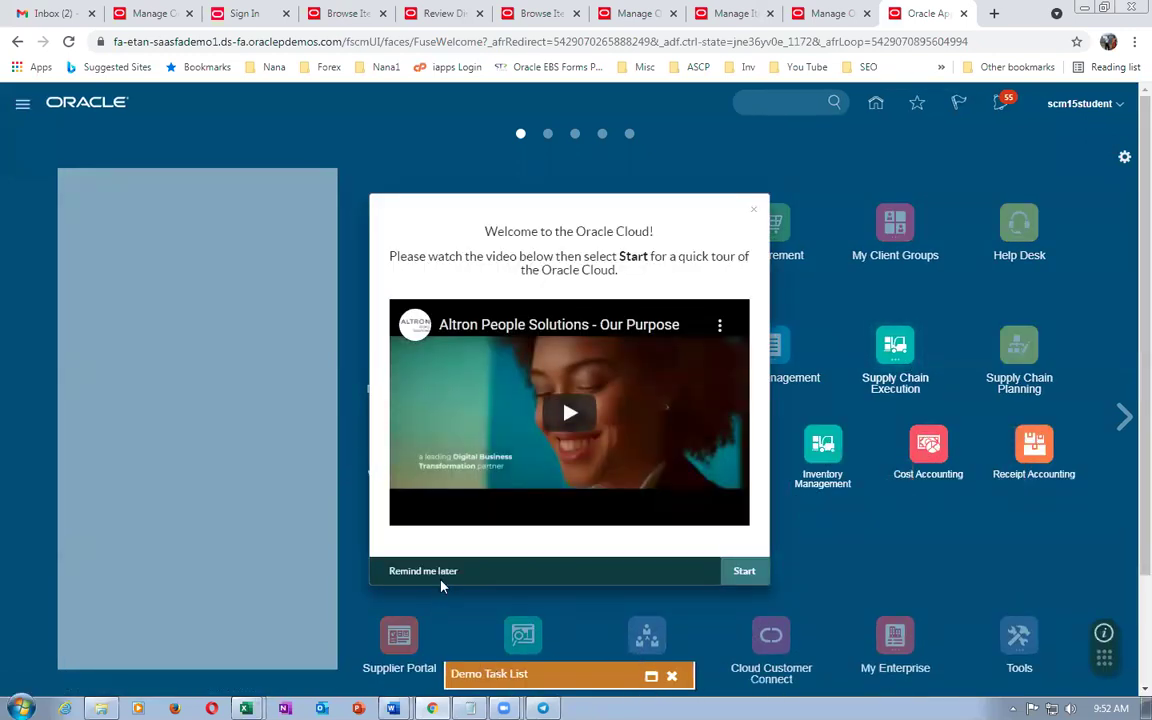
click(440, 580)
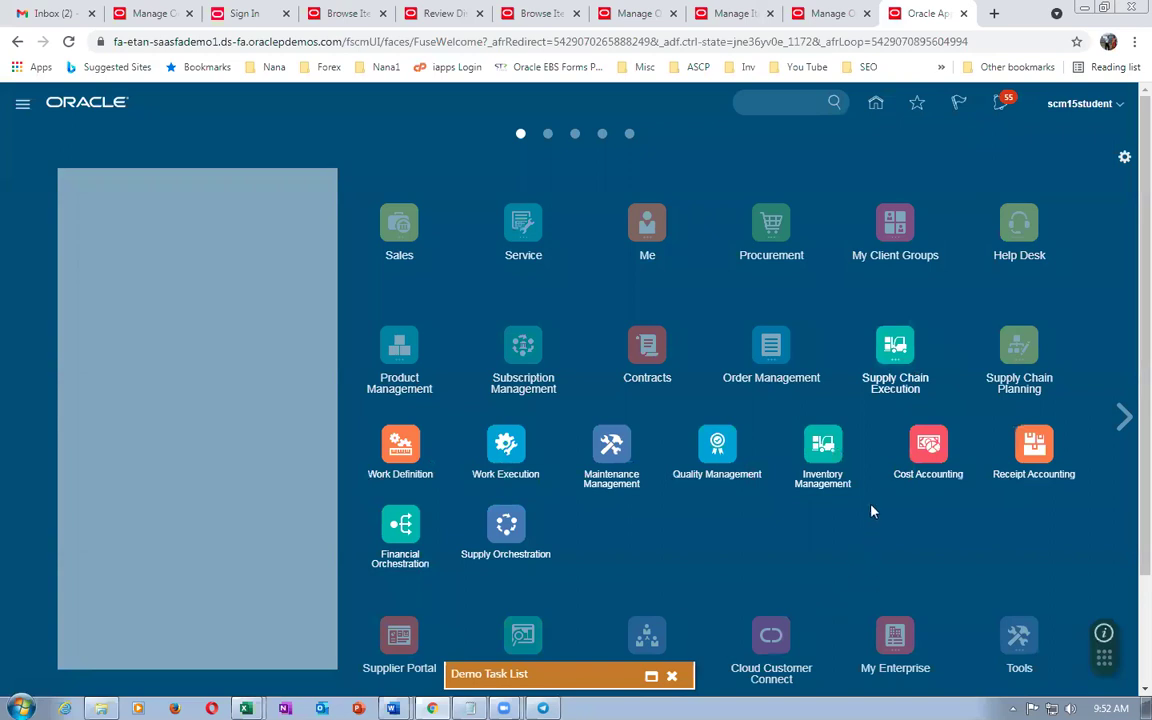
click(822, 466)
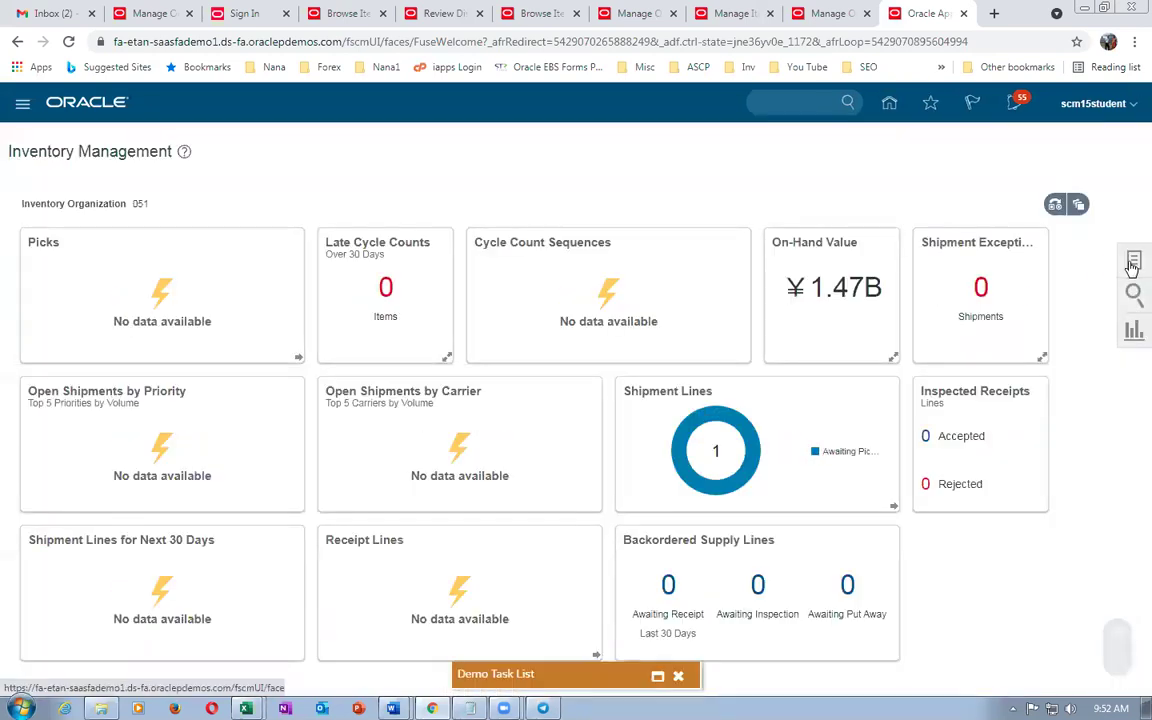
Show the Shipments tasks and open Manage Shipment Lines for organization 051.
click(1133, 262)
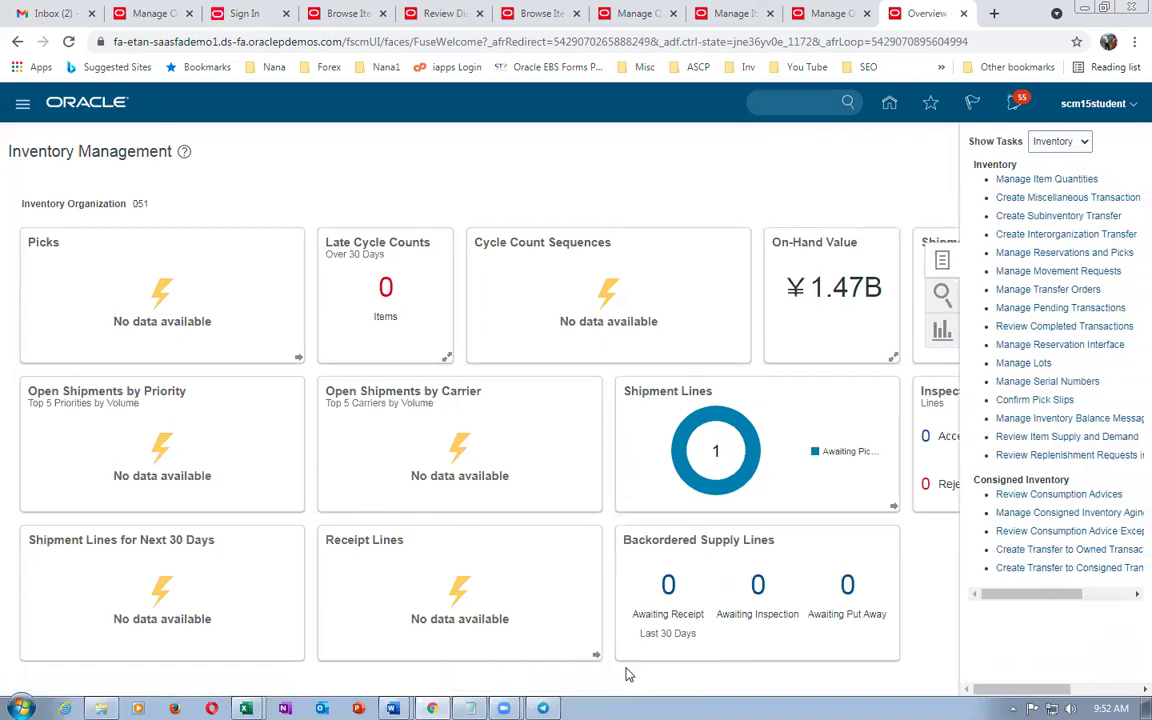
click(1052, 143)
click(1064, 181)
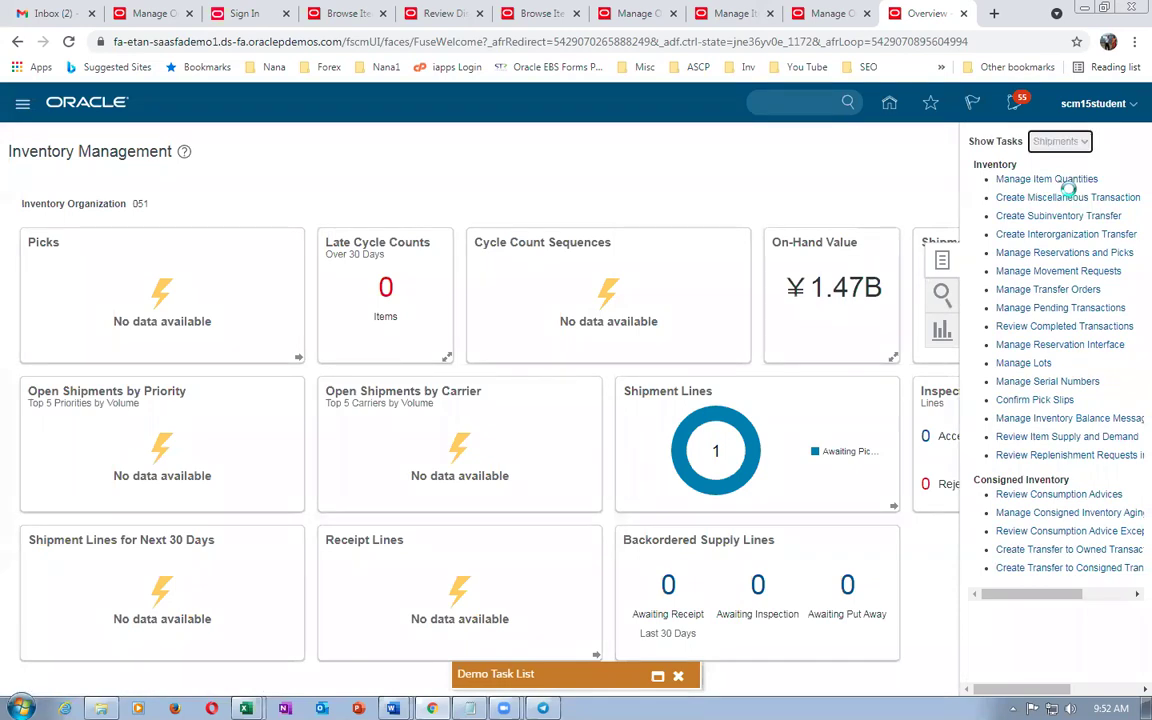
click(1068, 205)
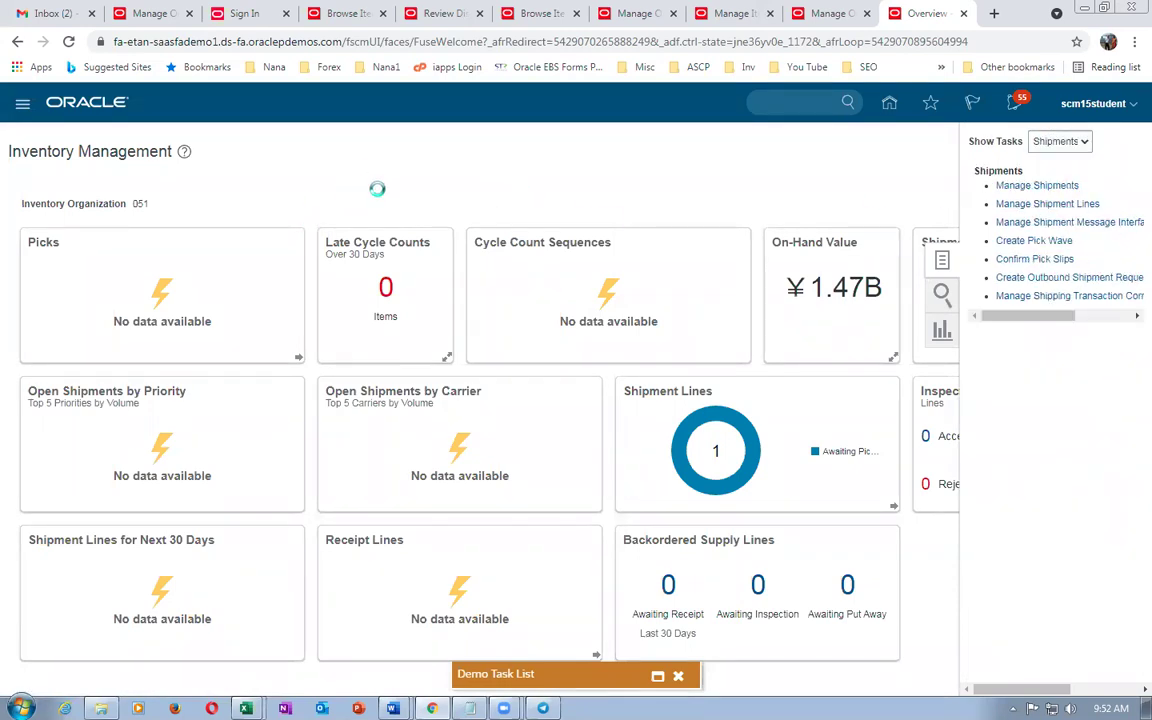
Search organization 051's shipment lines scheduled for today by the sales order number.
click(304, 267)
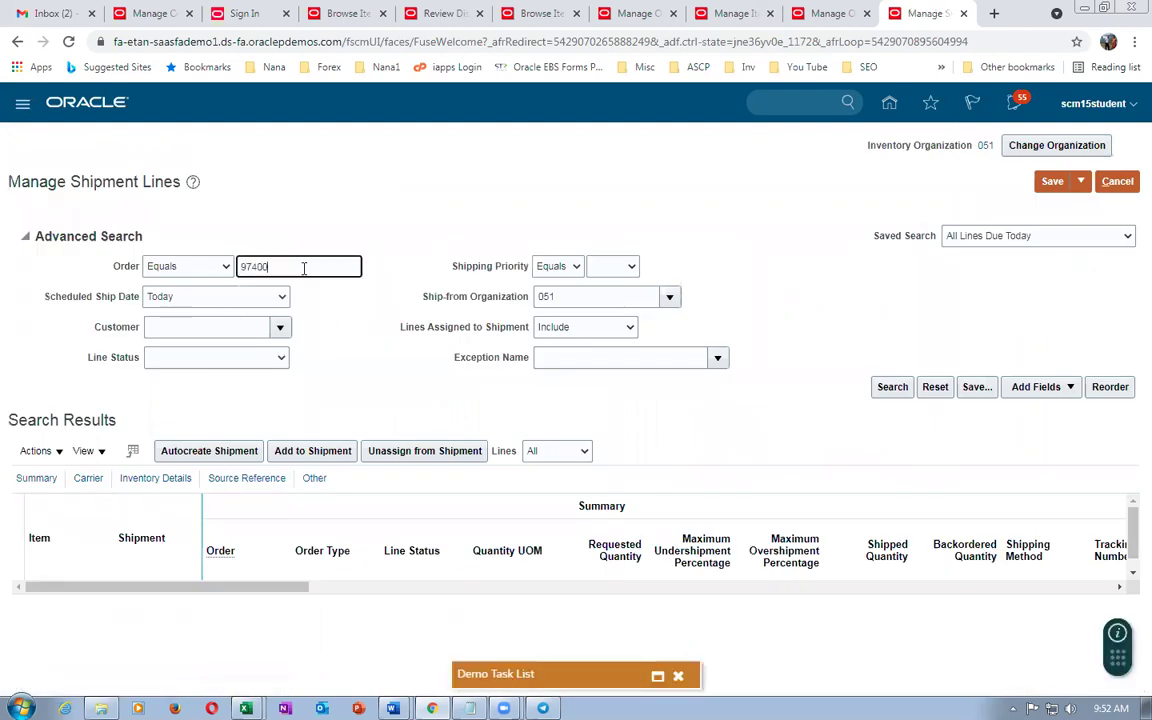
key(Tab)
click(890, 390)
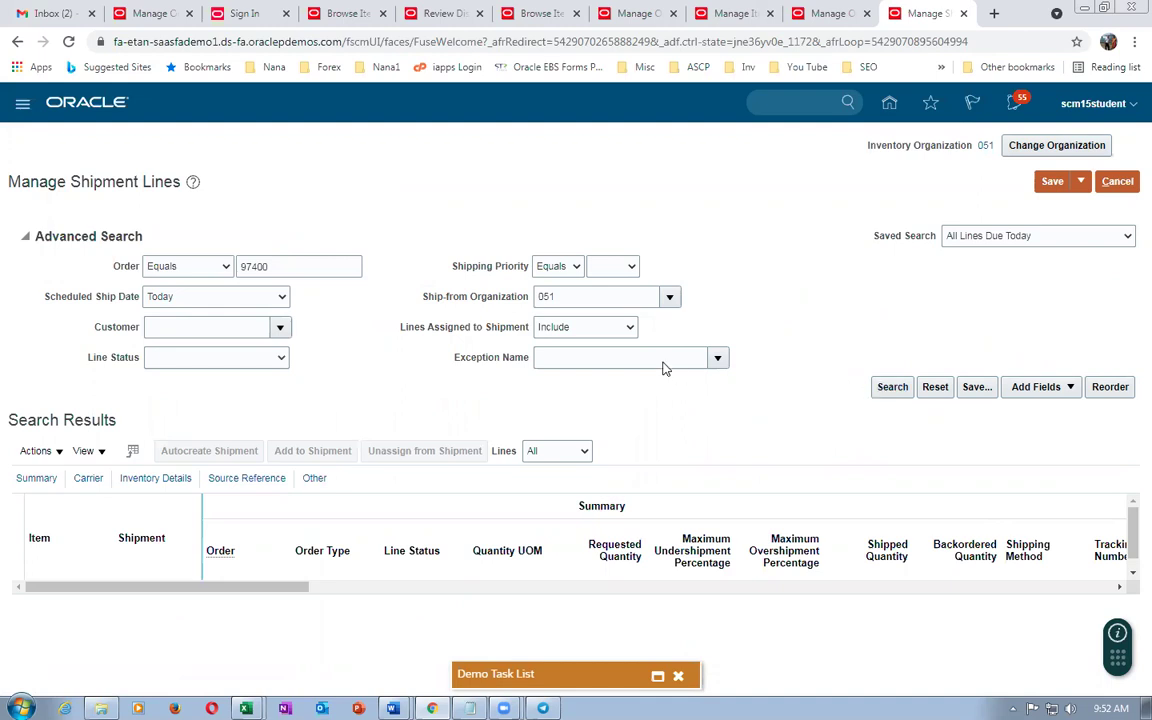
click(892, 392)
Search the order's shipment lines with a scheduled ship date before July 29, 2021, and open the line for item AS5841150.
click(183, 296)
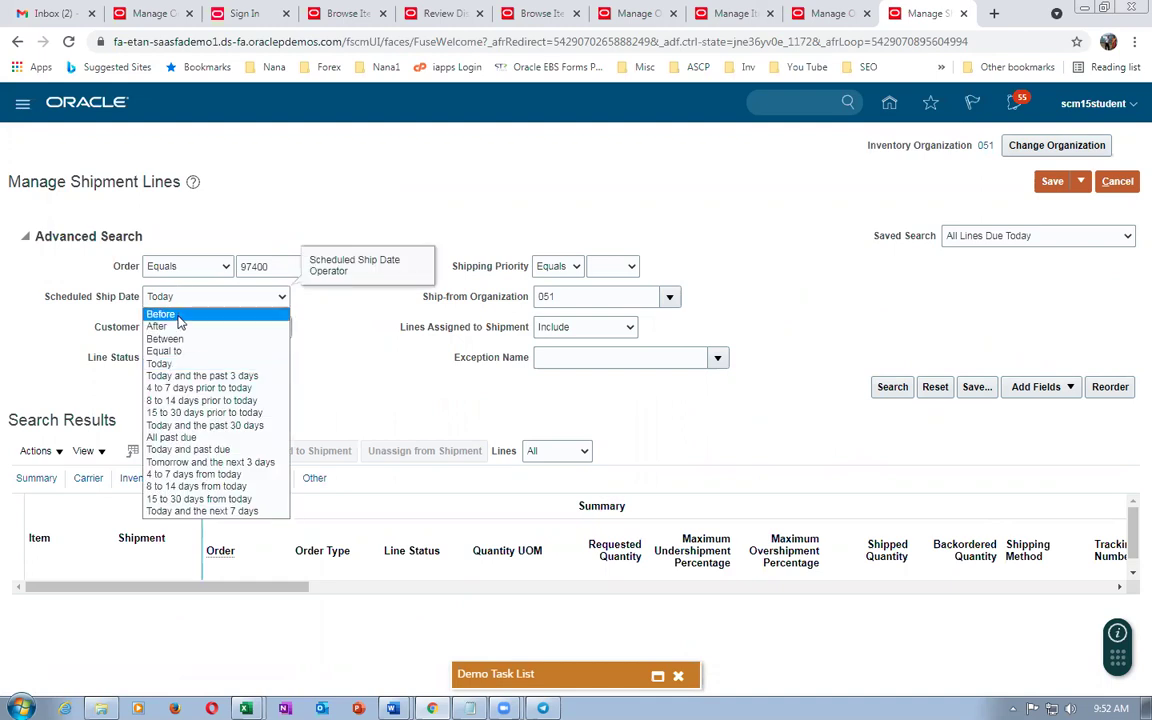
click(180, 317)
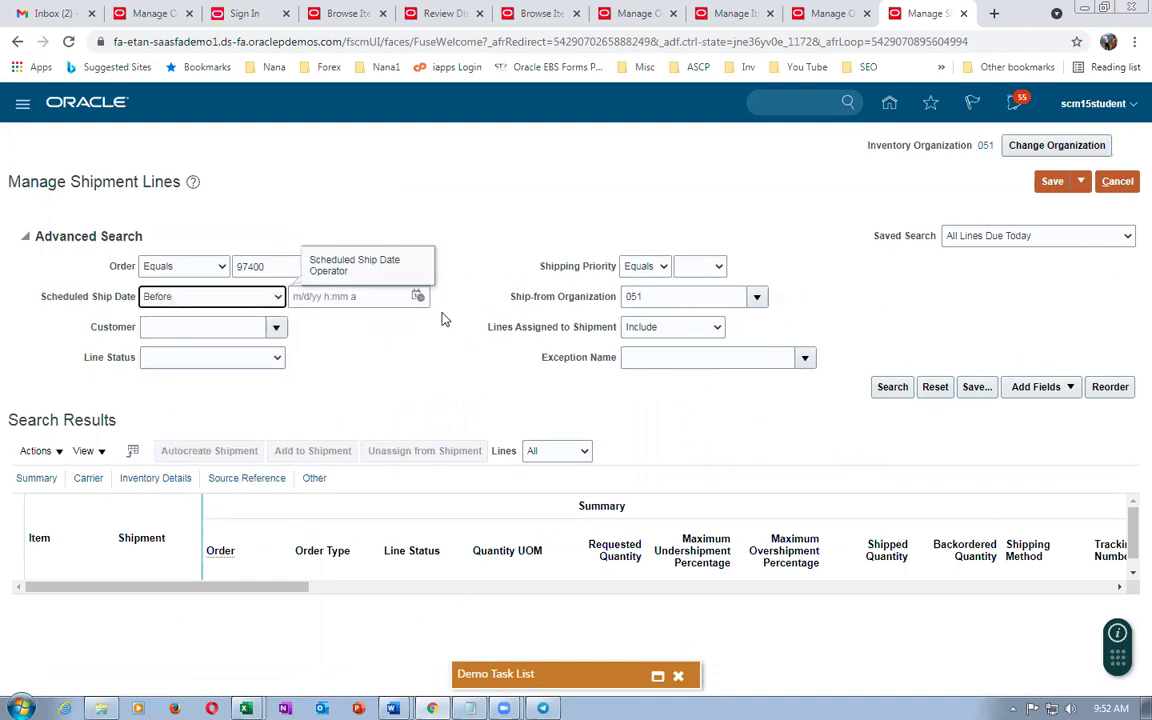
click(418, 296)
click(554, 496)
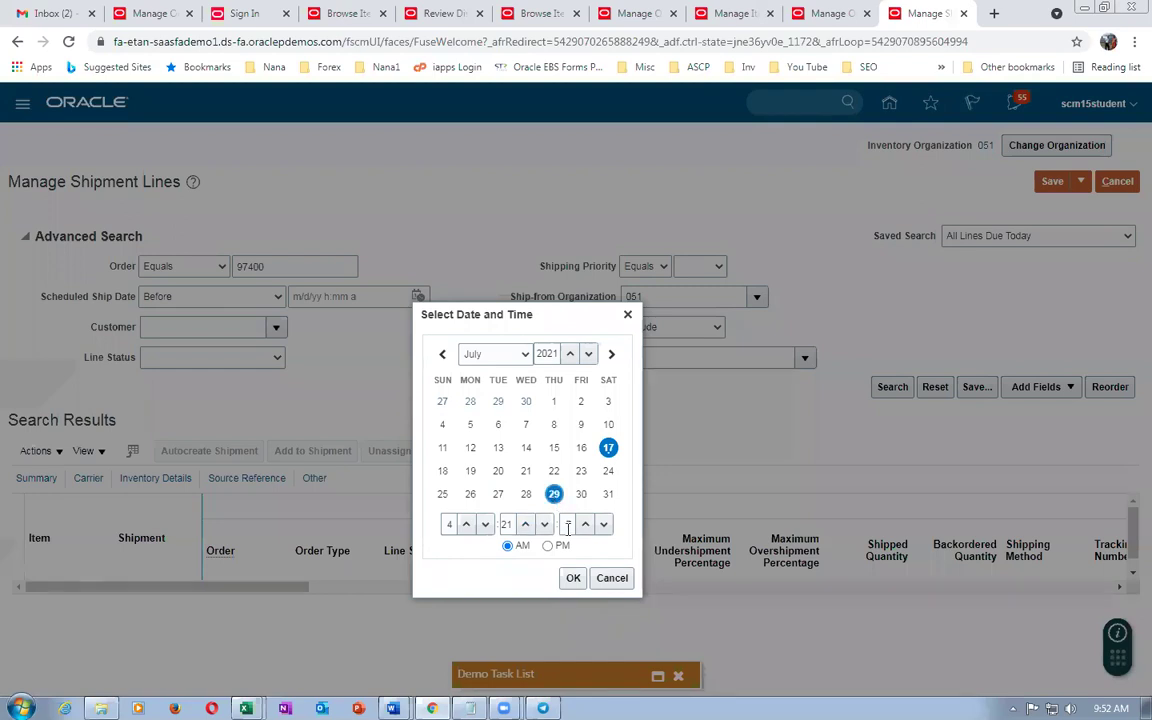
click(573, 578)
click(893, 387)
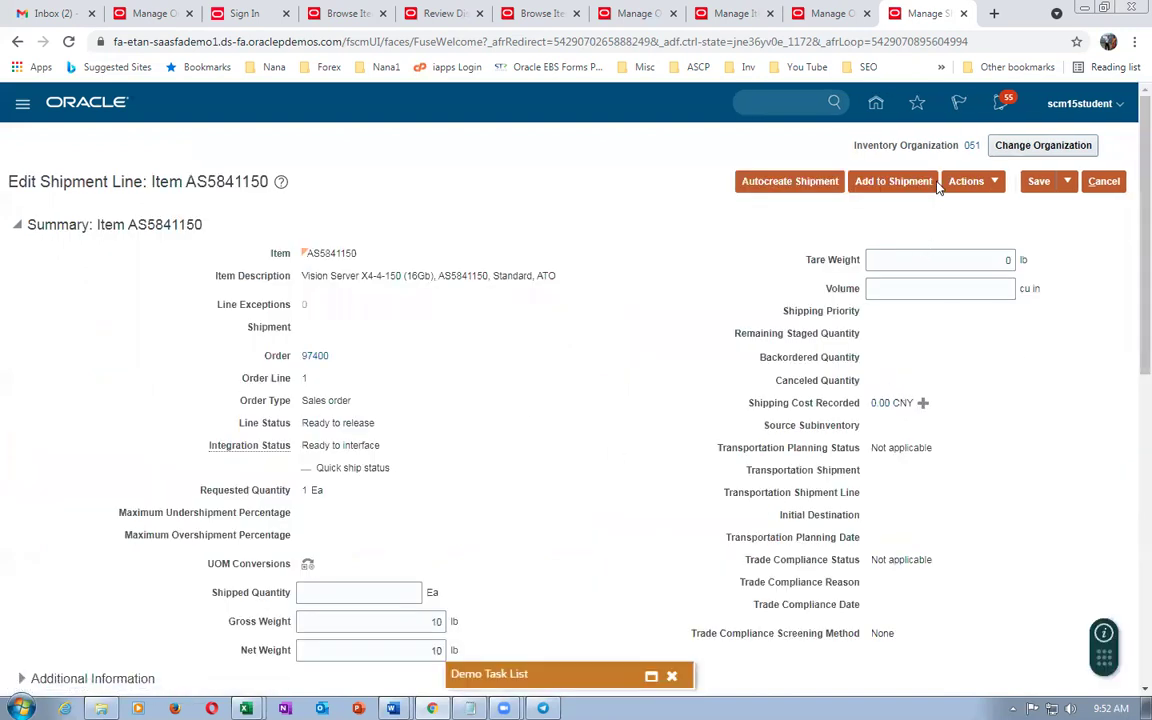
Pick release the shipment line for item AS5841150, then save and close it.
click(960, 182)
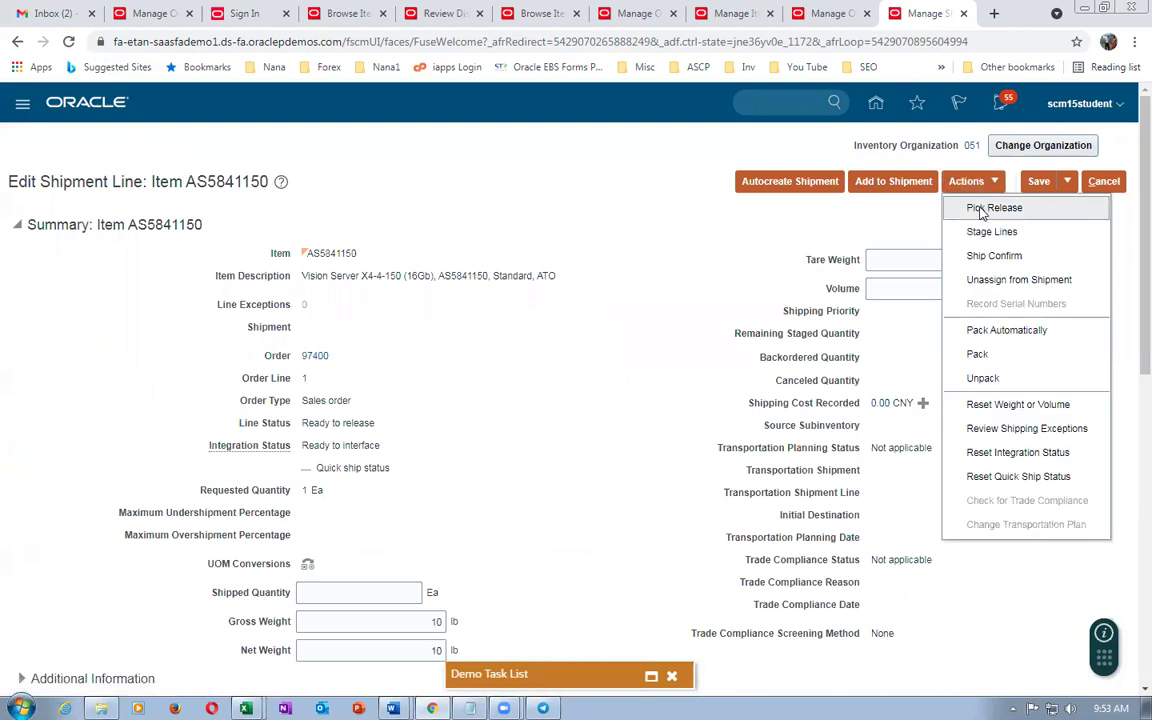
click(980, 209)
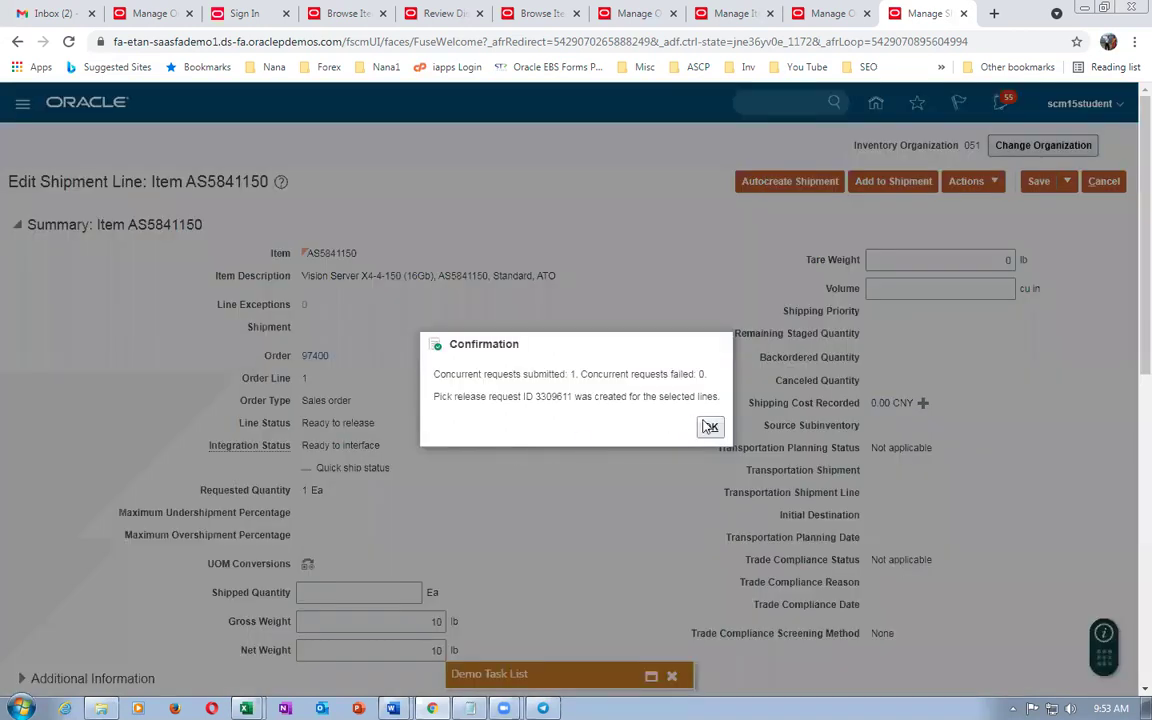
click(709, 427)
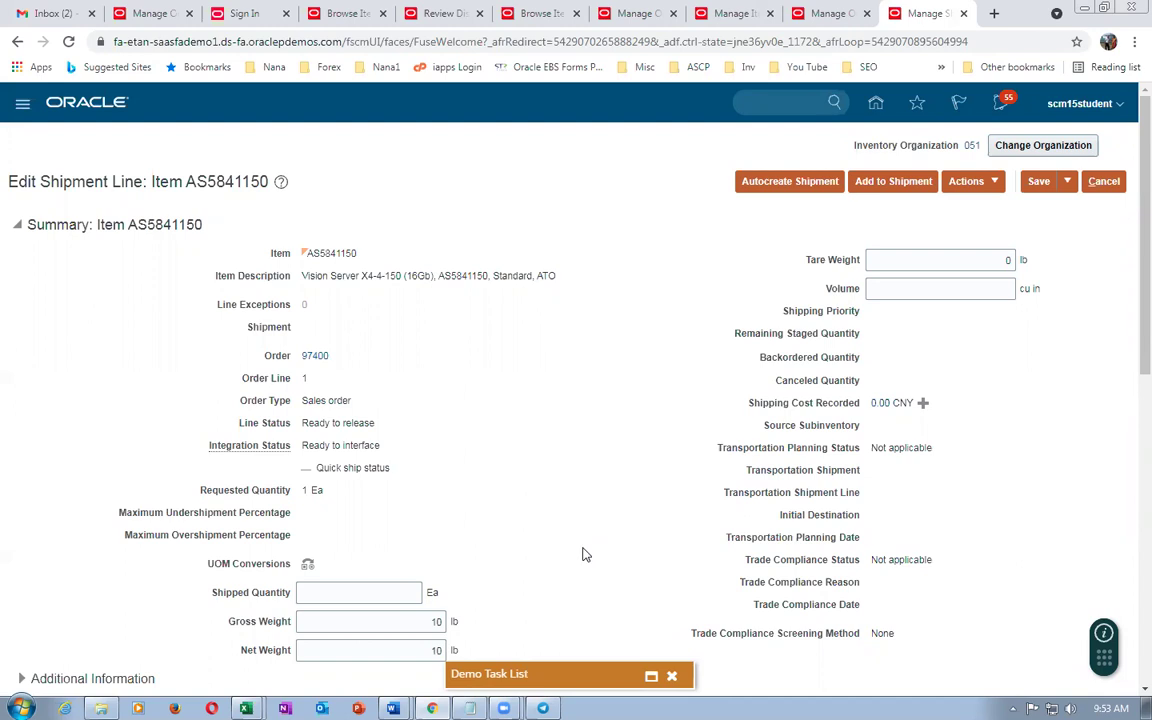
click(1067, 185)
click(1065, 207)
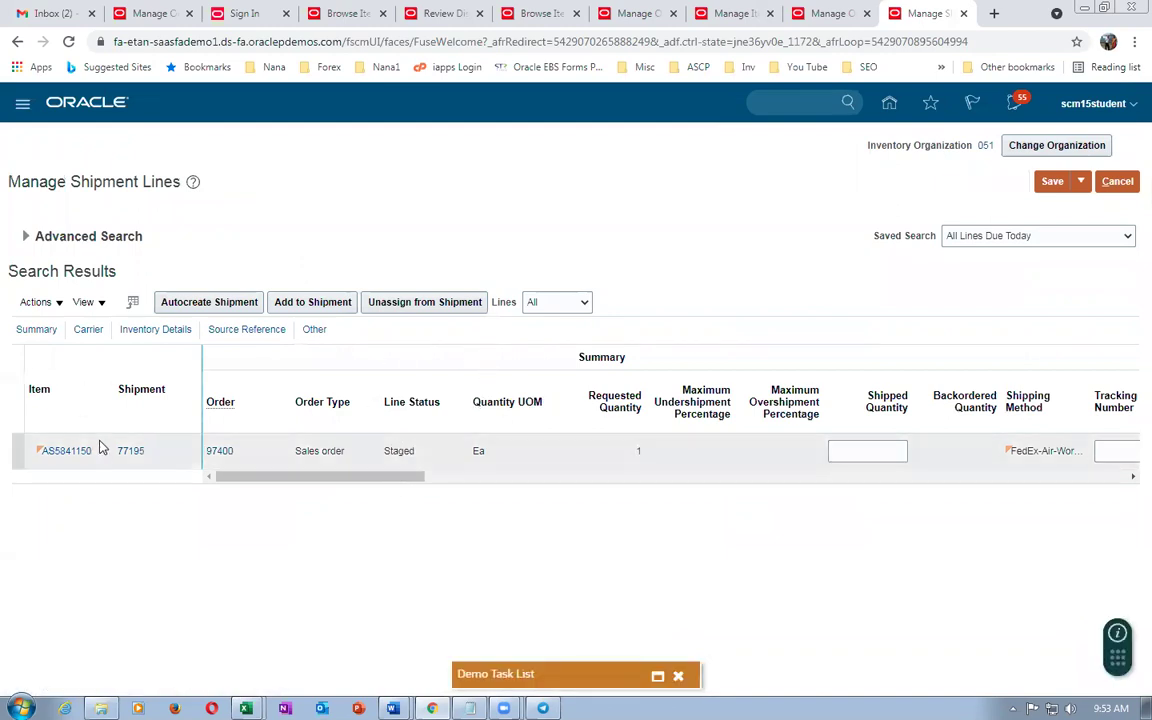
Open the shipment assigned to the AS5841150 line and ship confirm it.
click(131, 451)
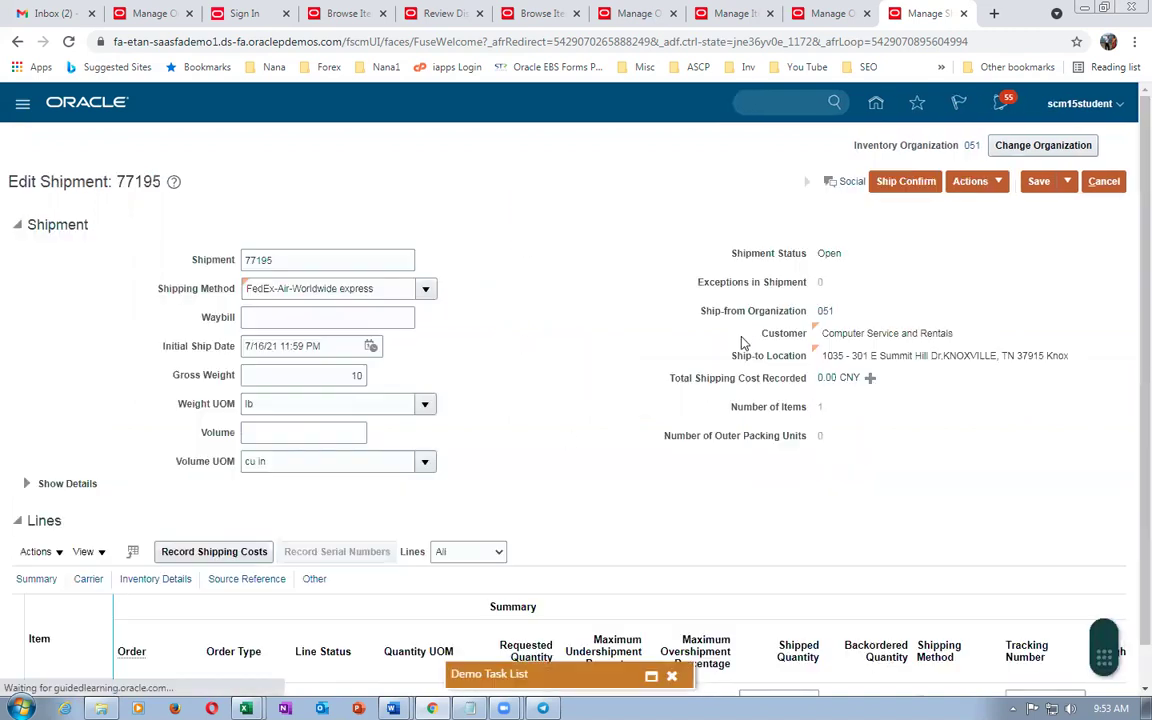
scroll(760, 370, down, 1)
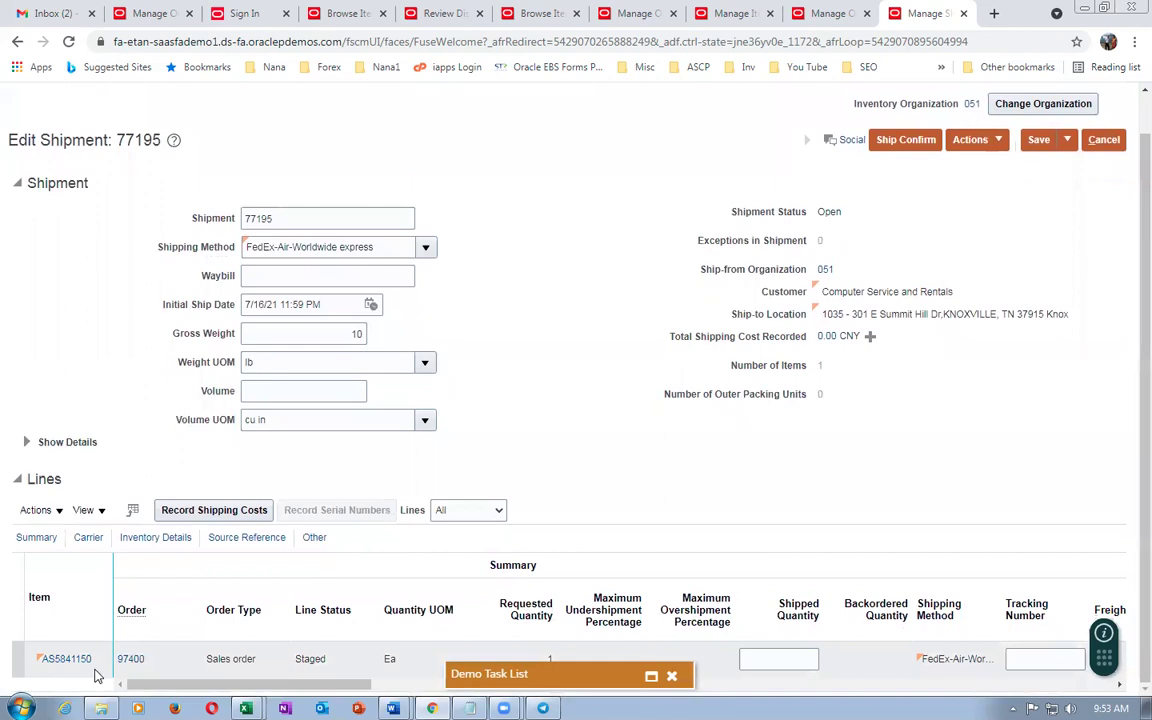
click(905, 140)
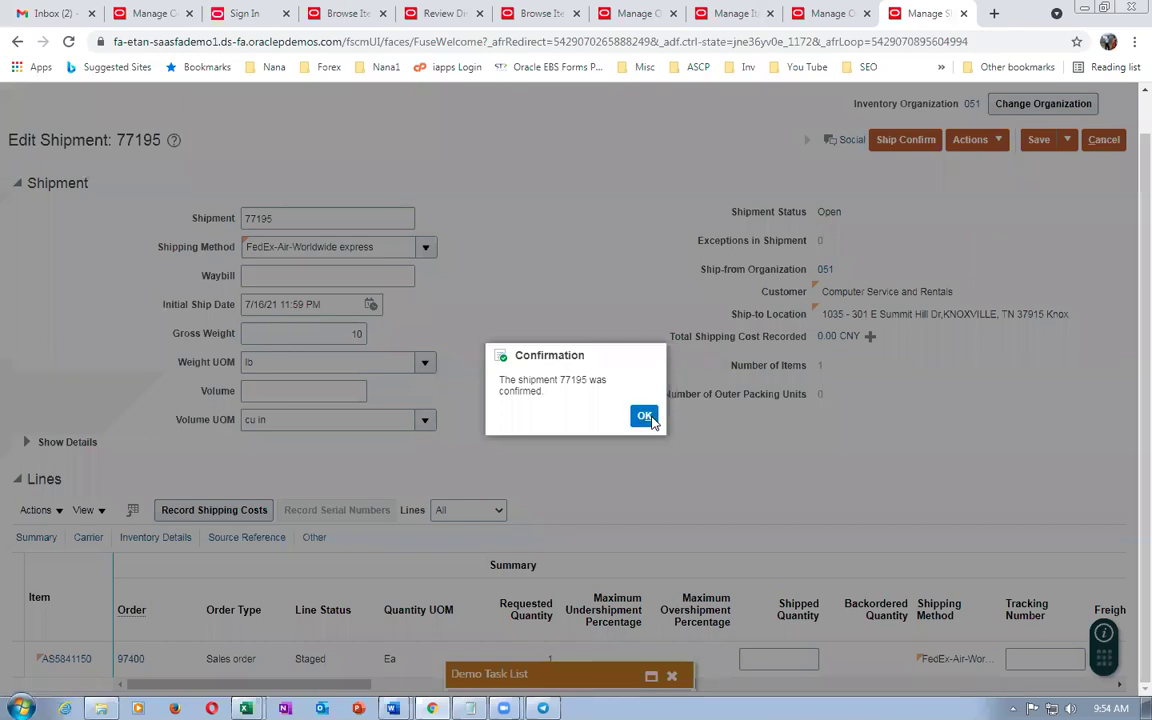
click(644, 415)
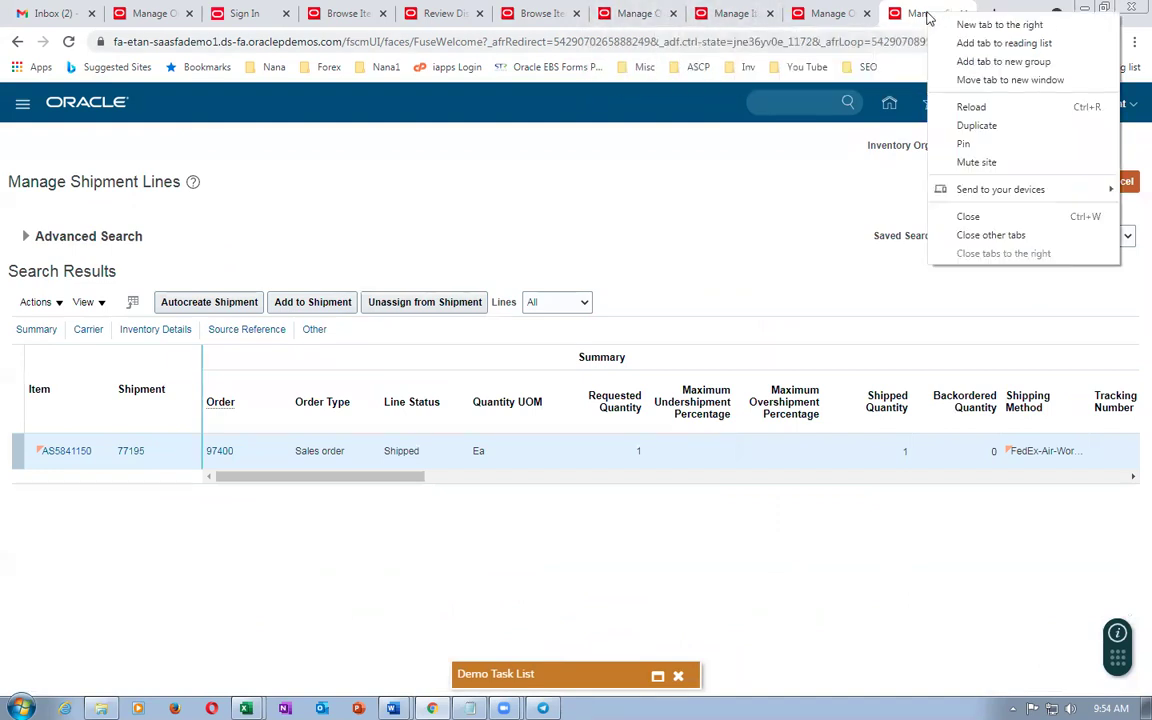
Open Scheduled Processes in a duplicate browser tab, postponing the welcome tour, and refresh the list to monitor the shipping processes.
click(952, 125)
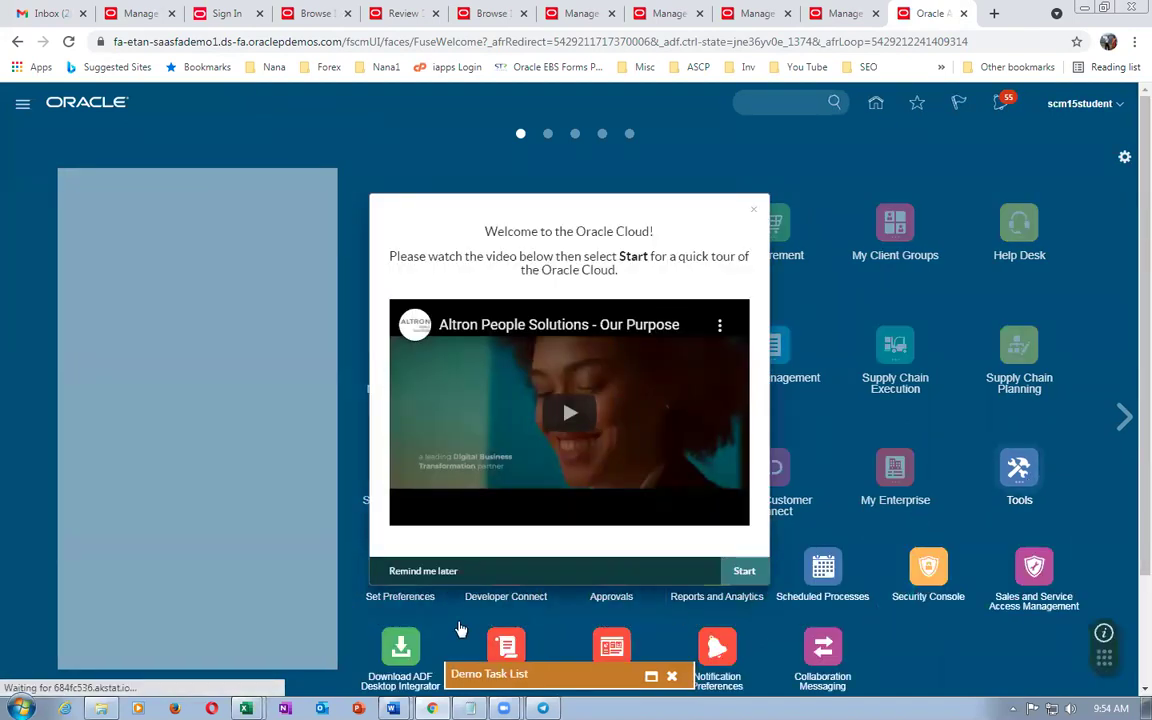
click(416, 569)
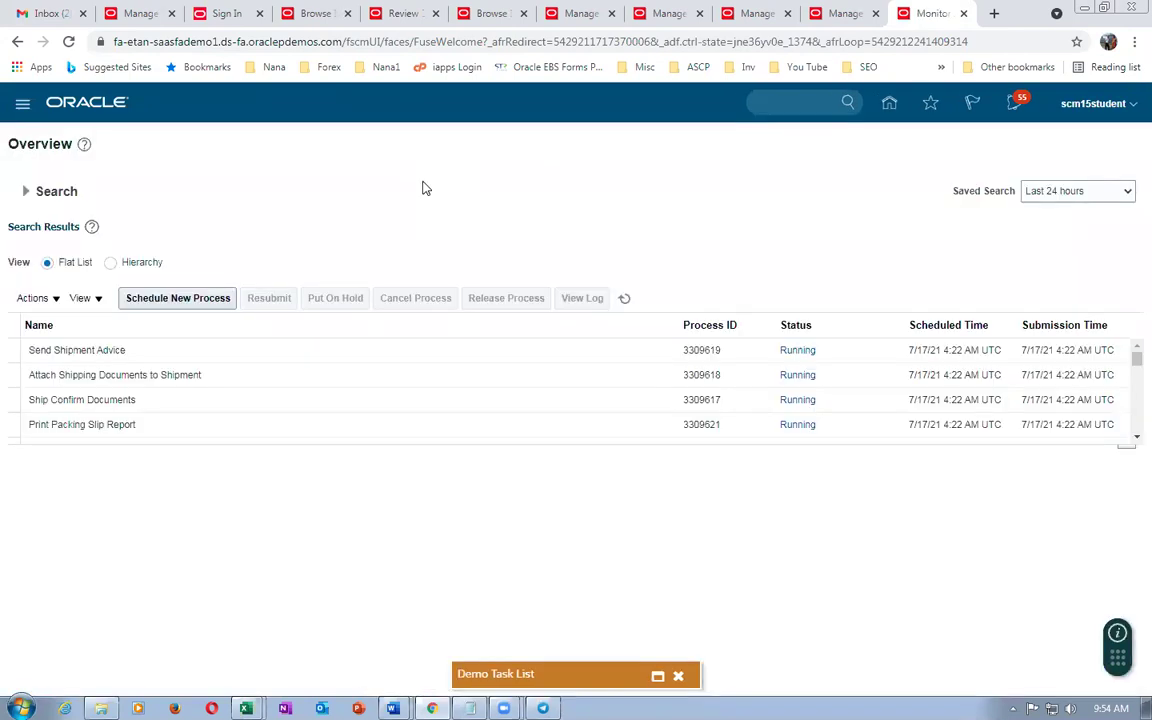
click(626, 302)
click(624, 299)
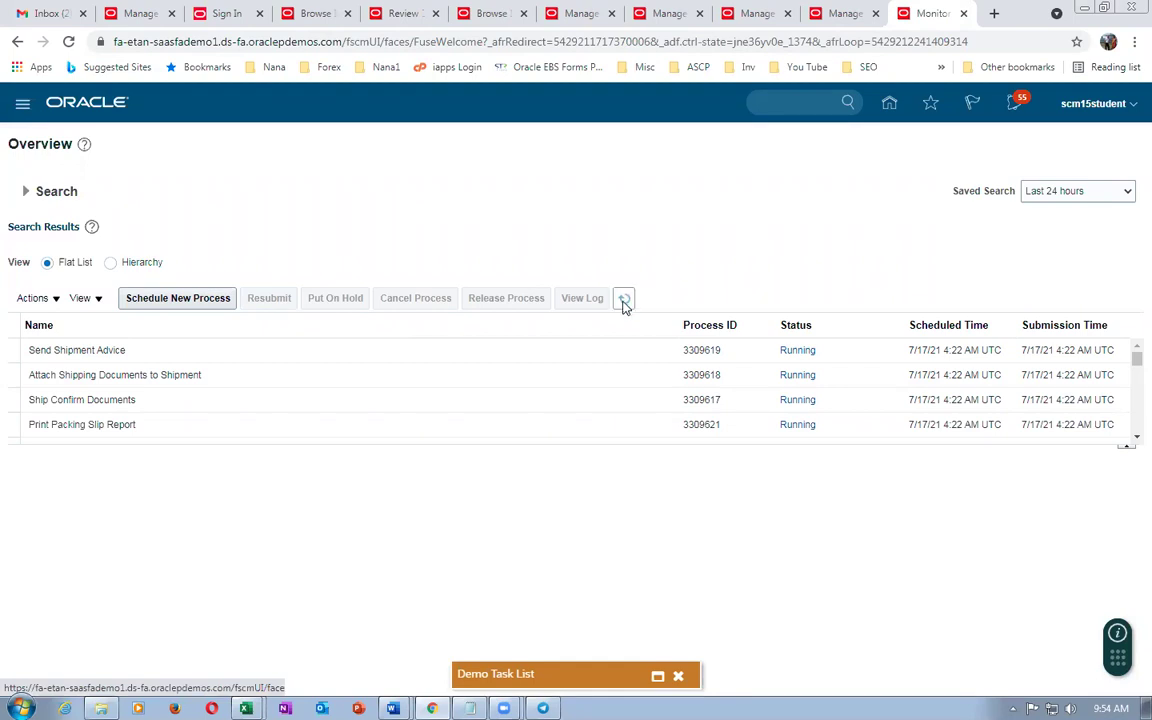
click(623, 301)
click(626, 300)
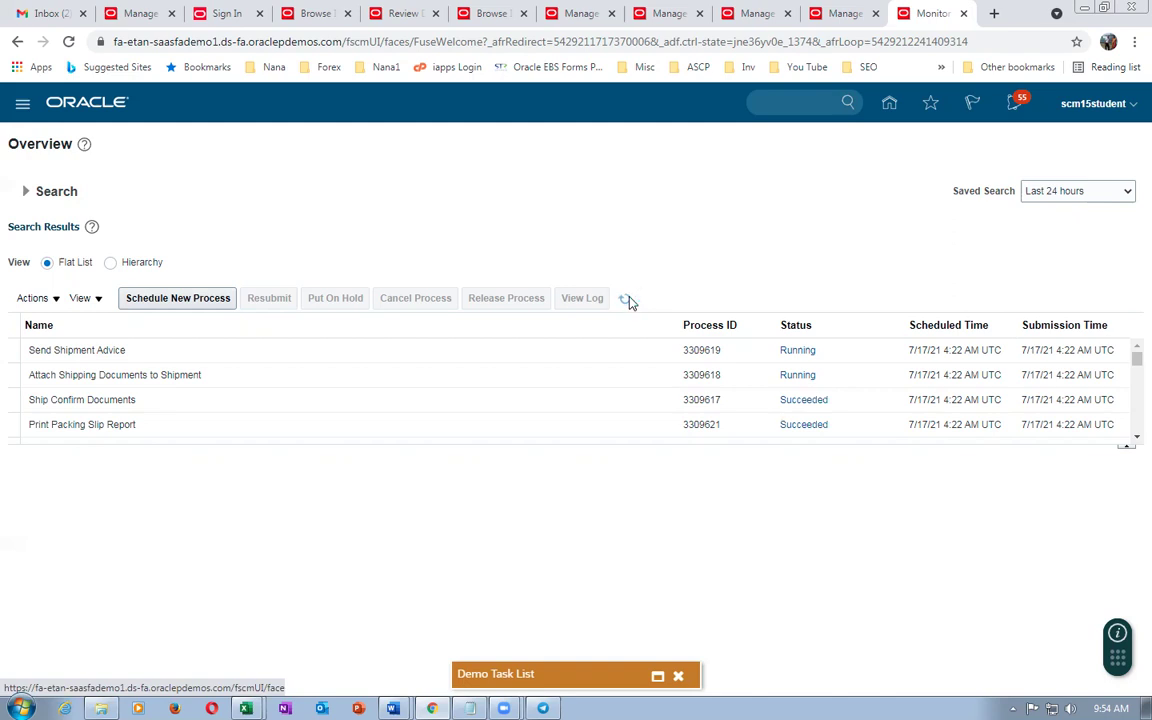
click(627, 300)
click(626, 300)
click(626, 300)
click(626, 300)
click(628, 301)
click(627, 302)
click(627, 302)
click(627, 302)
click(627, 302)
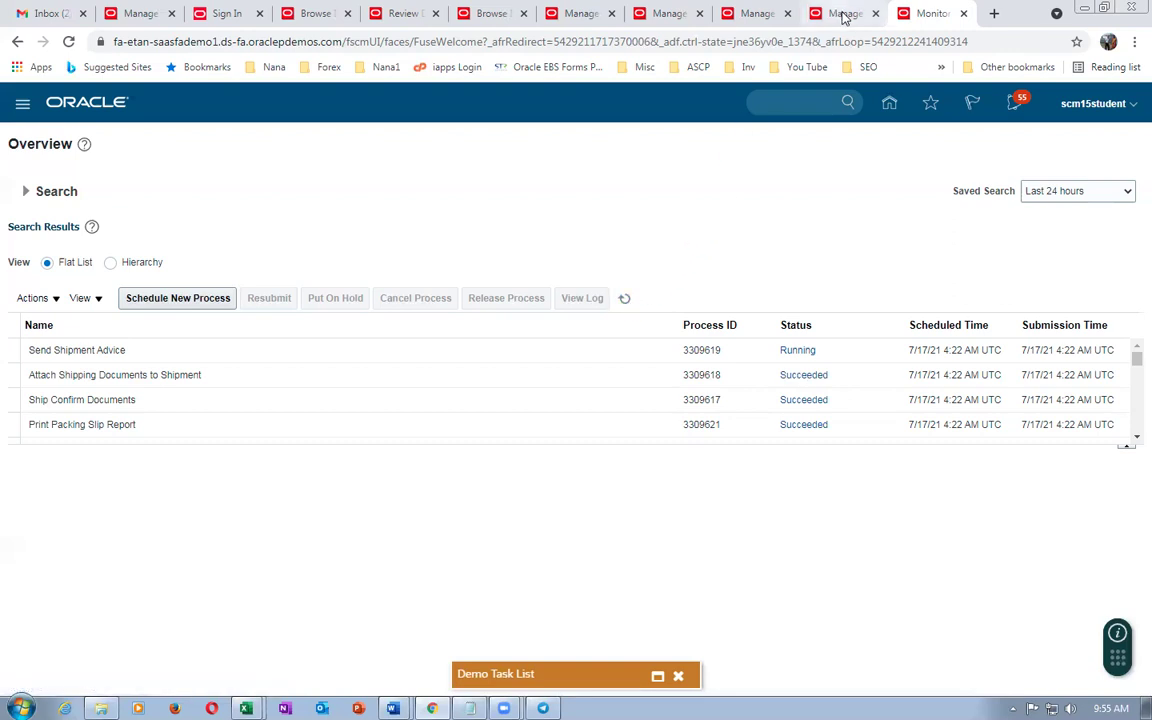
Return to the sales order's tab, close its fulfillment view and switch the order back to Fulfillment View.
click(760, 13)
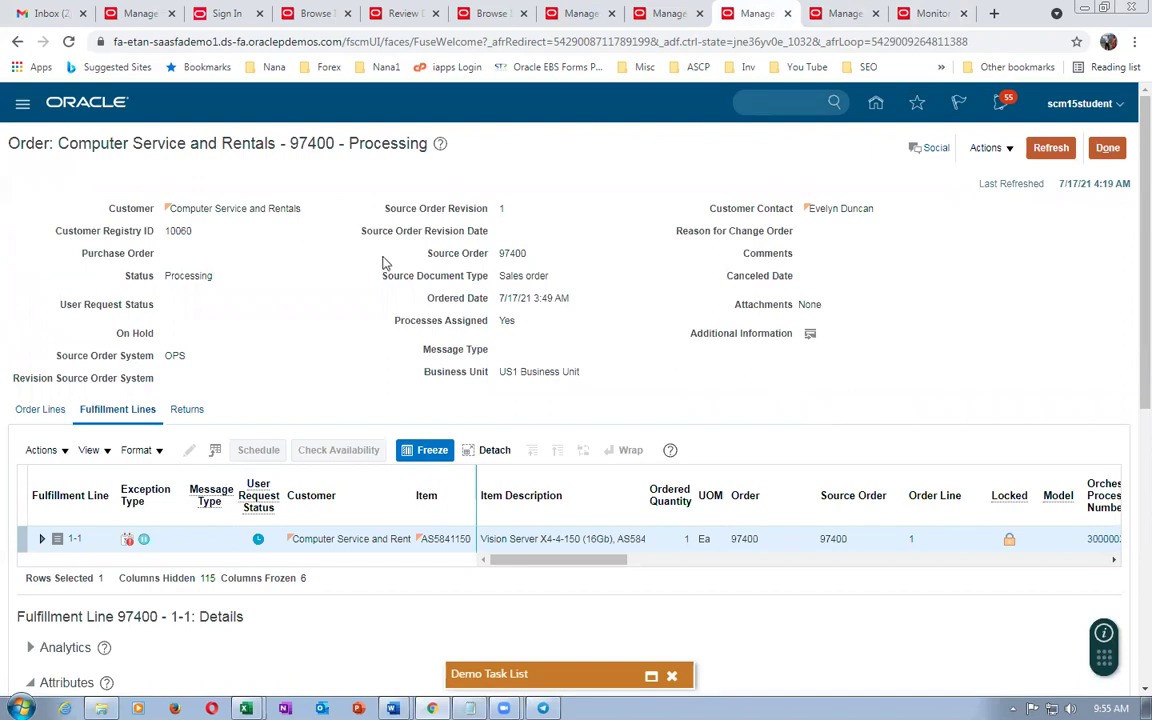
scroll(385, 263, down, 3)
scroll(380, 265, up, 3)
click(1107, 147)
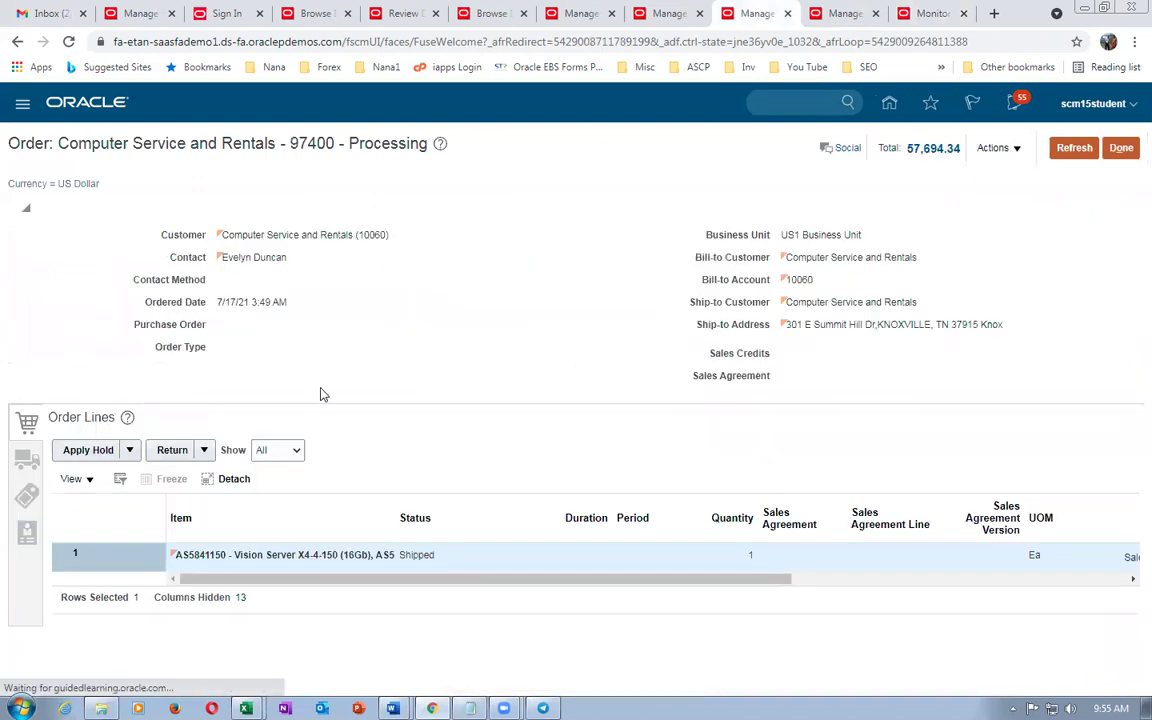
click(997, 147)
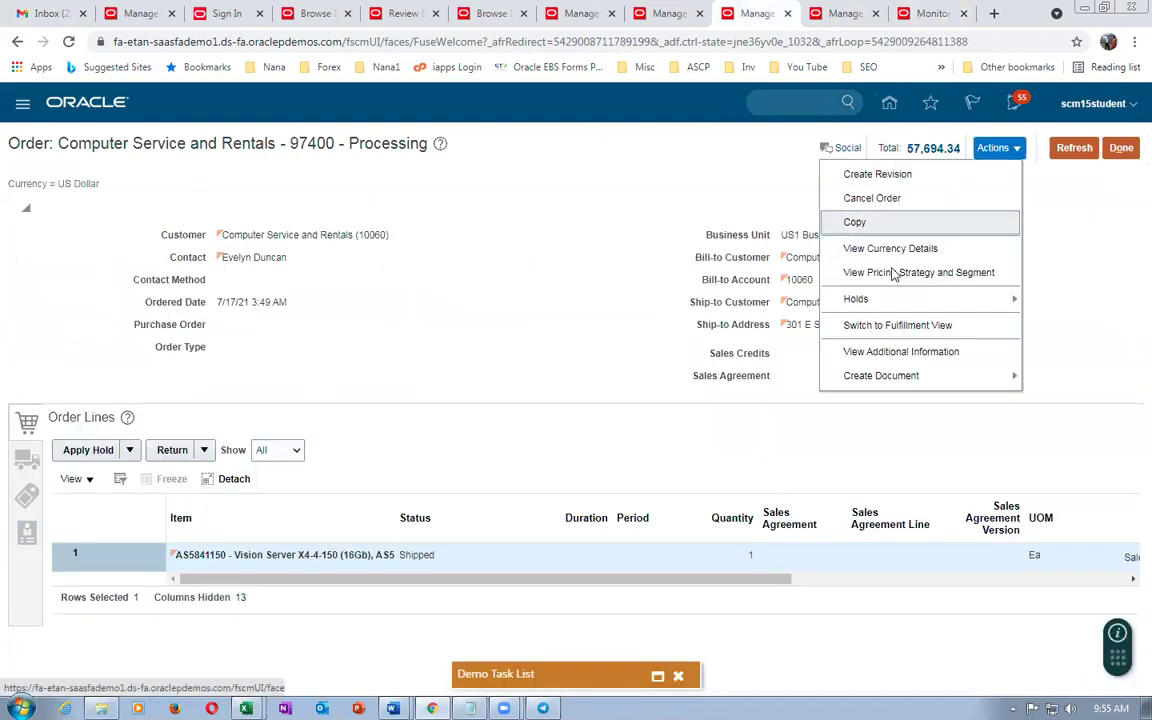
click(880, 324)
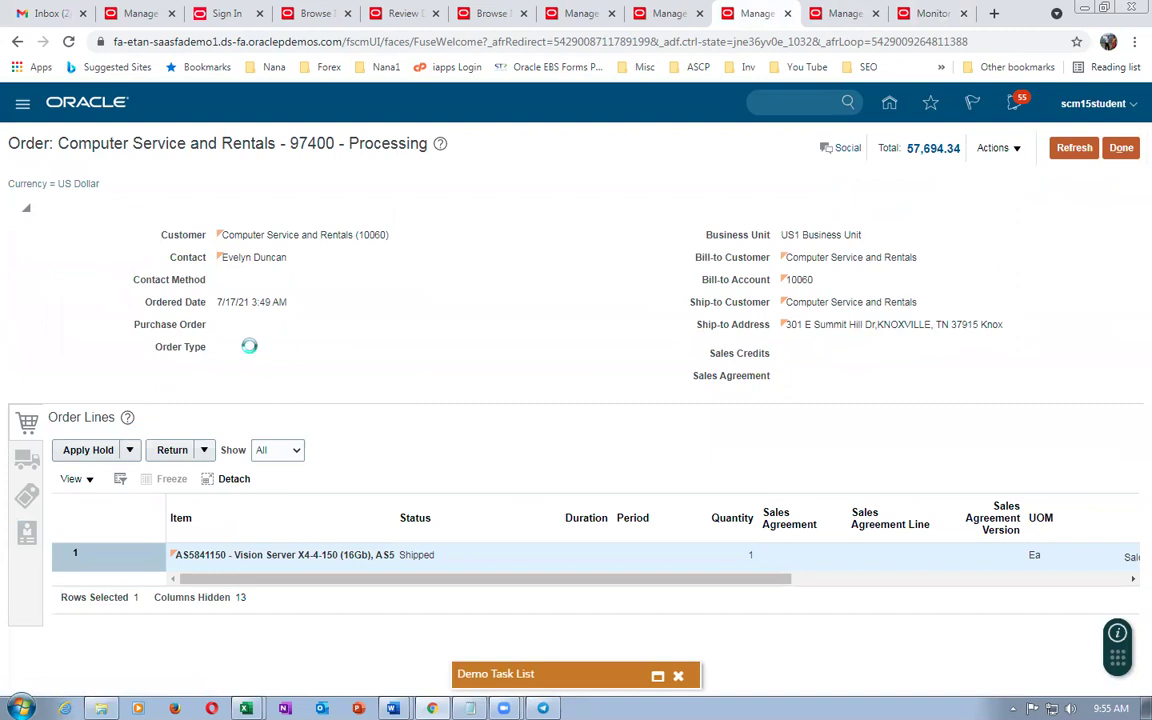
Examine the fulfillment line's general attributes, including its status.
scroll(250, 356, down, 5)
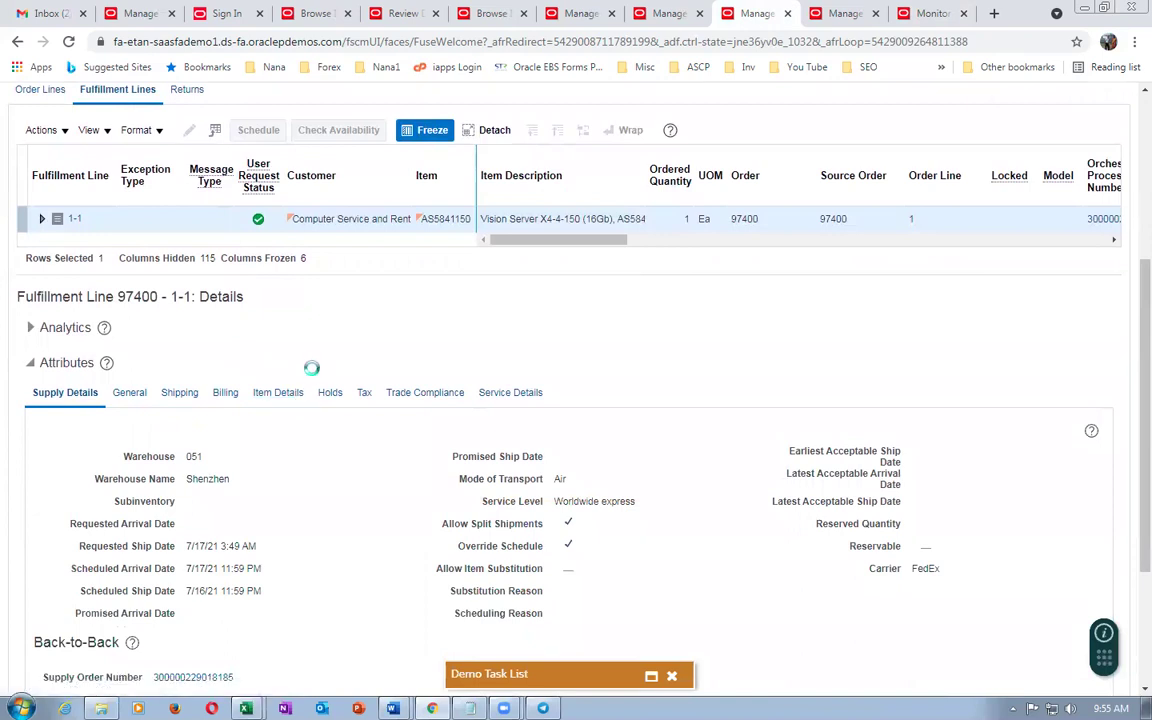
scroll(313, 370, down, 3)
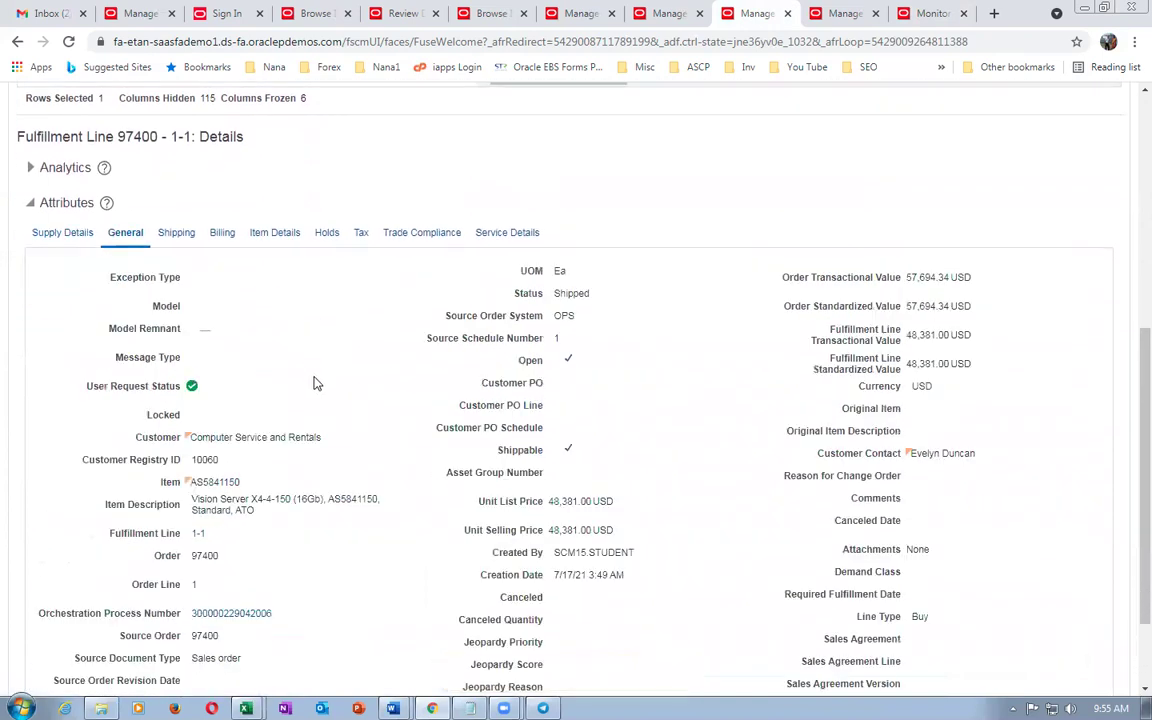
scroll(314, 380, down, 2)
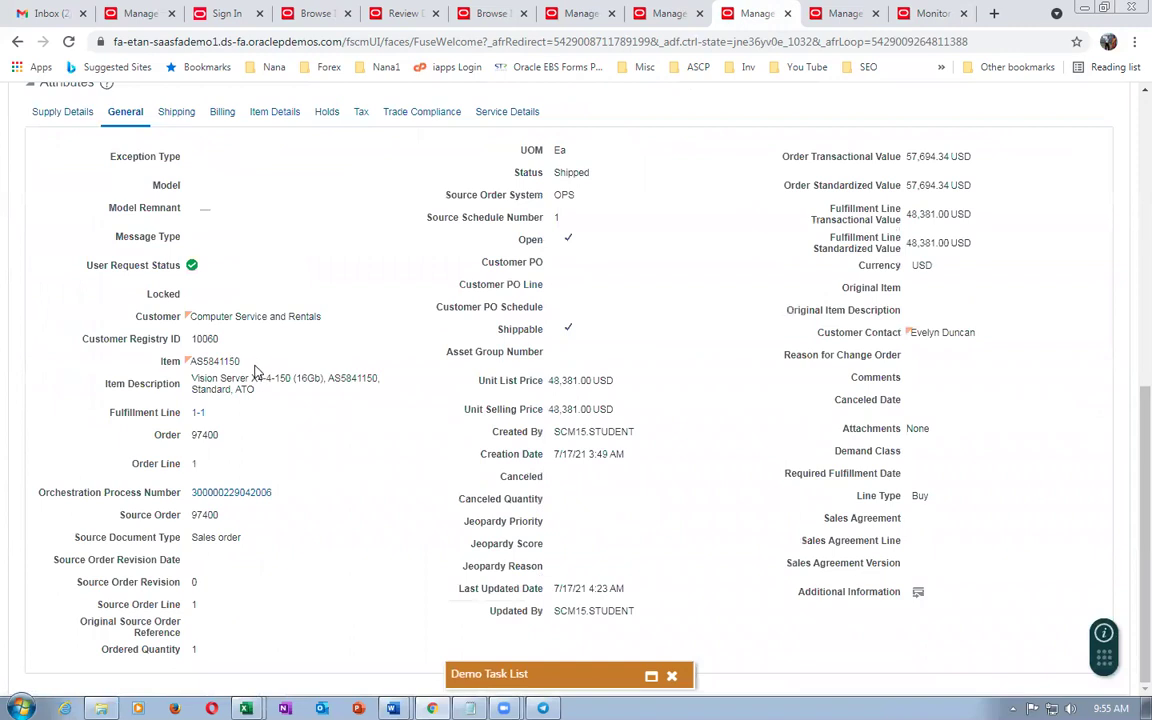
scroll(260, 357, up, 8)
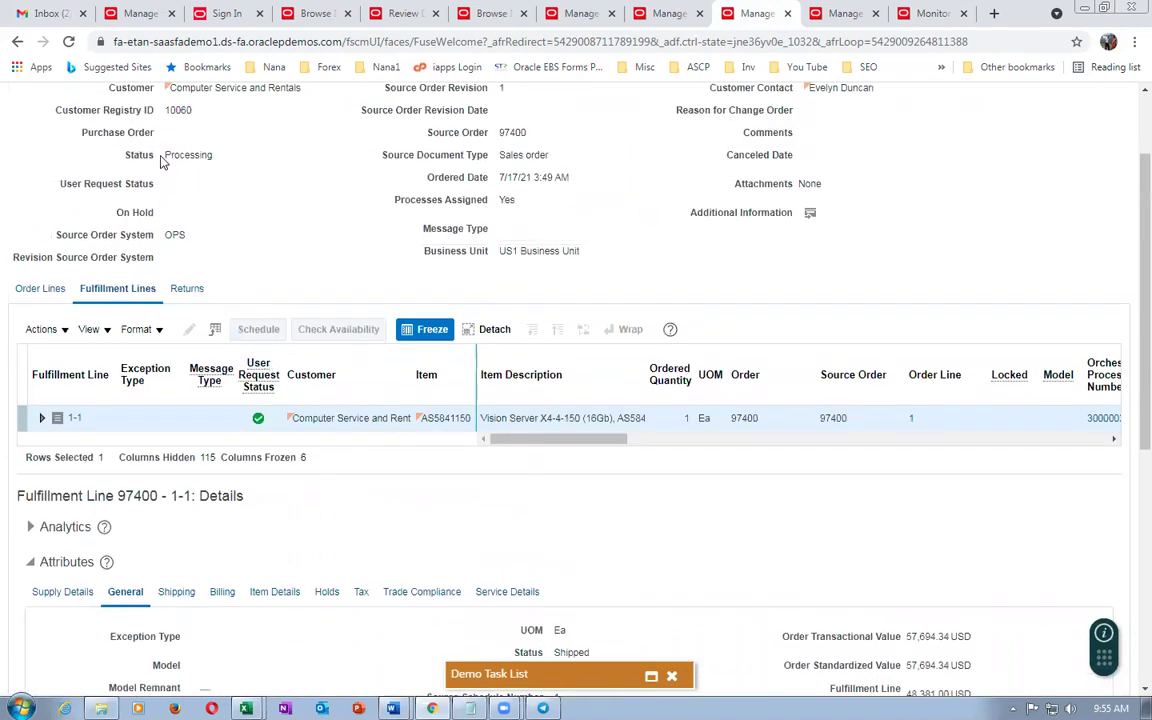
Check the sales order's header status, refreshing the order several times.
drag(165, 154, 201, 153)
scroll(990, 310, up, 2)
click(1064, 150)
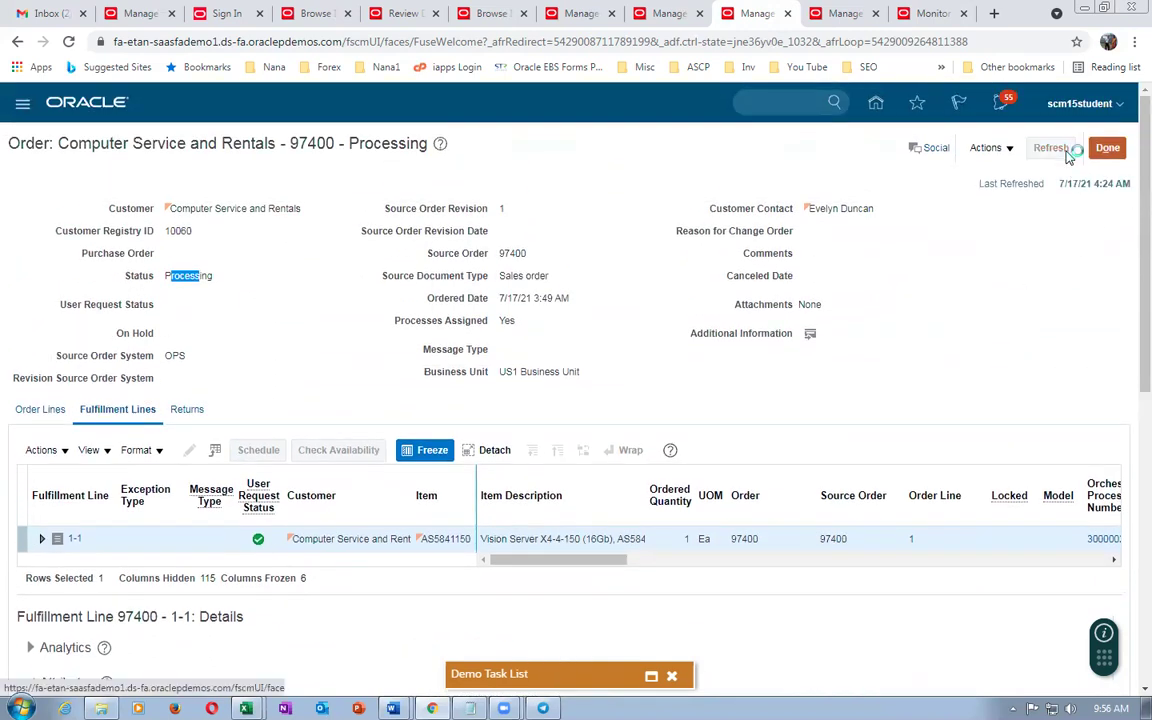
click(1066, 152)
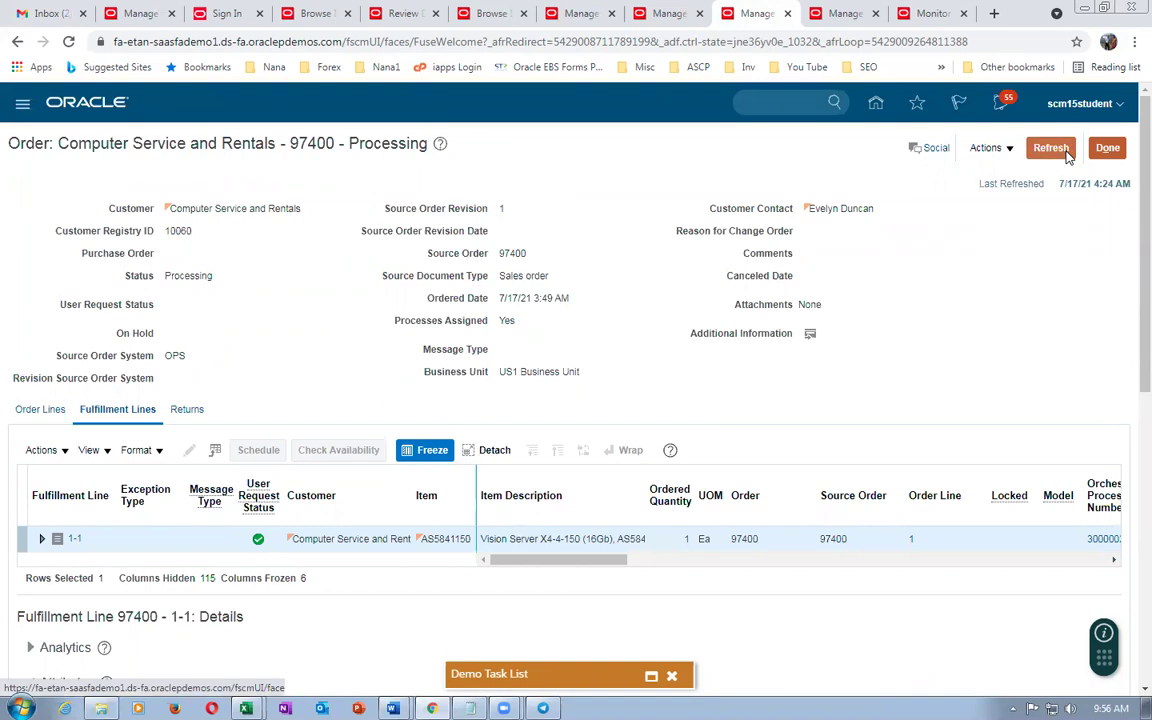
click(1066, 152)
click(1068, 156)
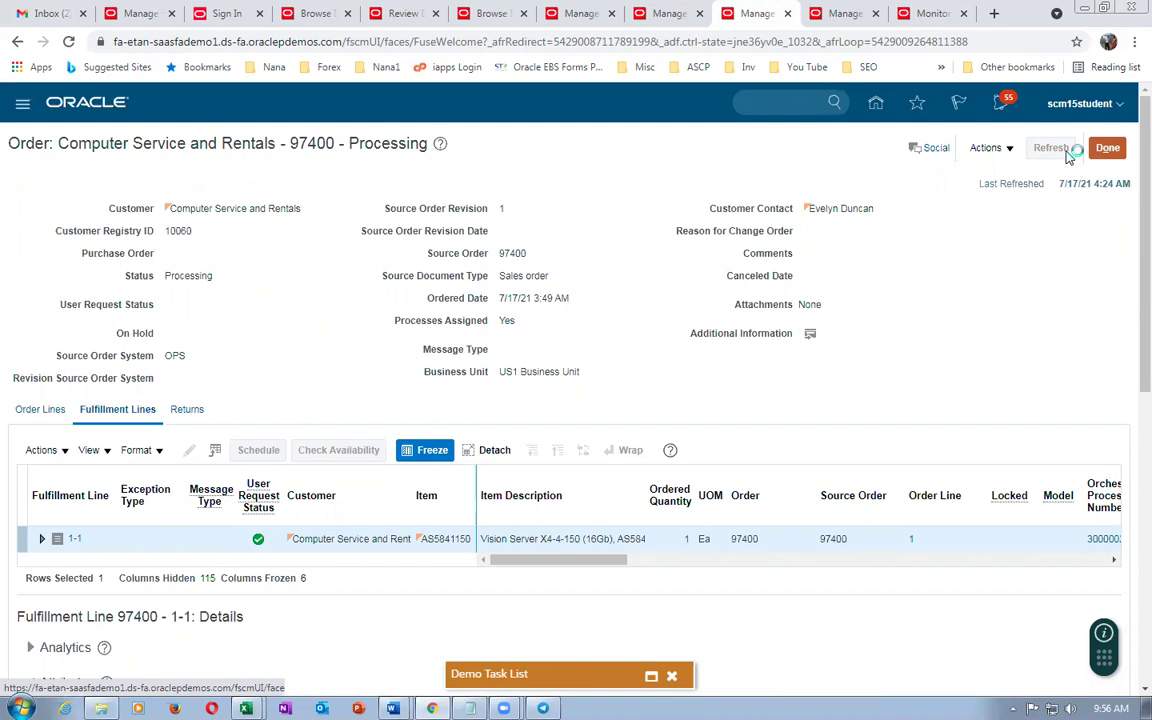
click(1068, 155)
click(1068, 156)
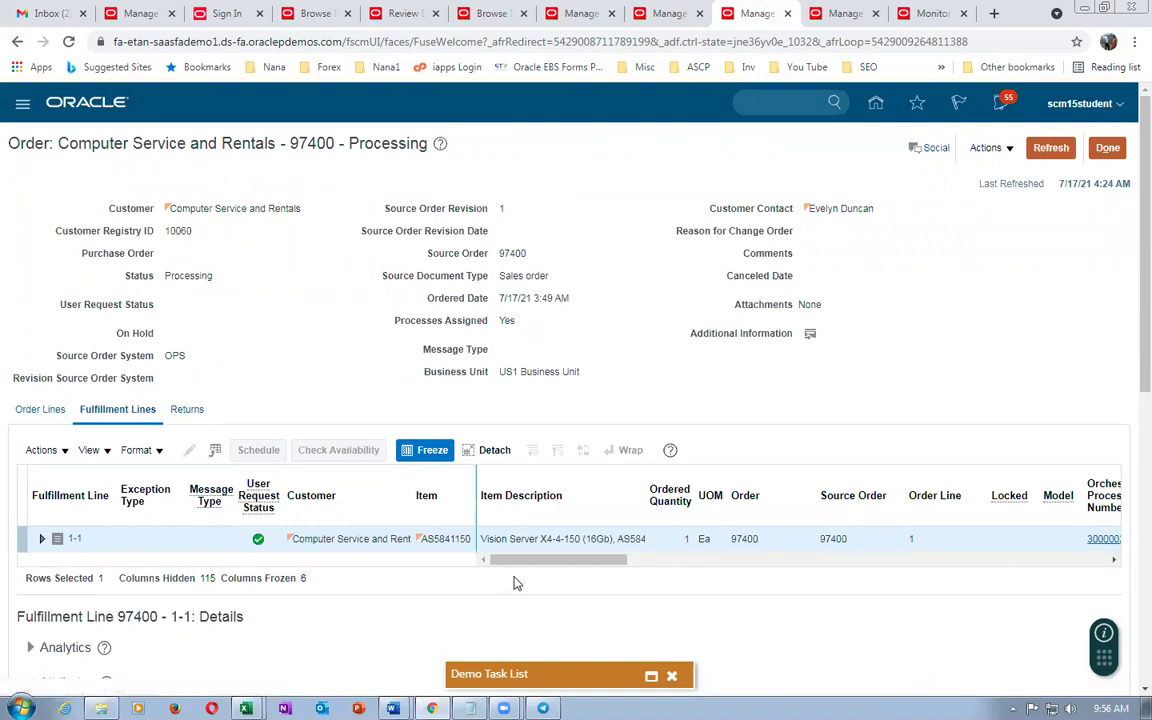
Open the orchestration process of fulfillment line 1-1 and check its status.
drag(520, 566, 561, 568)
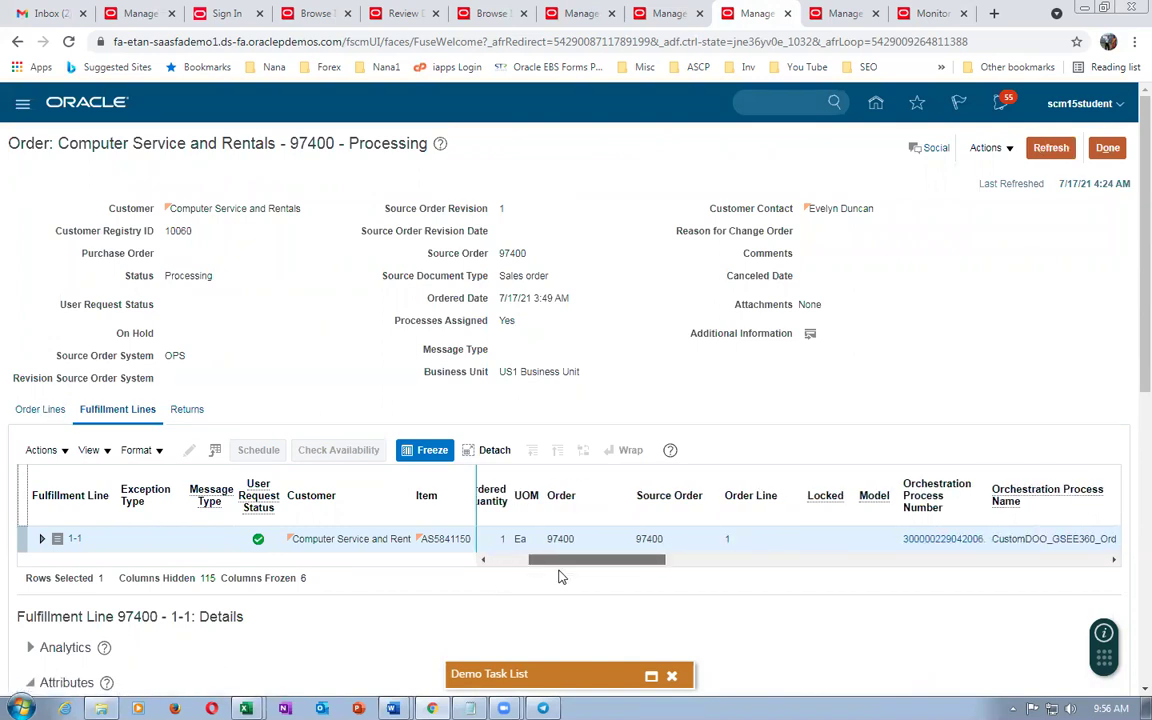
click(942, 539)
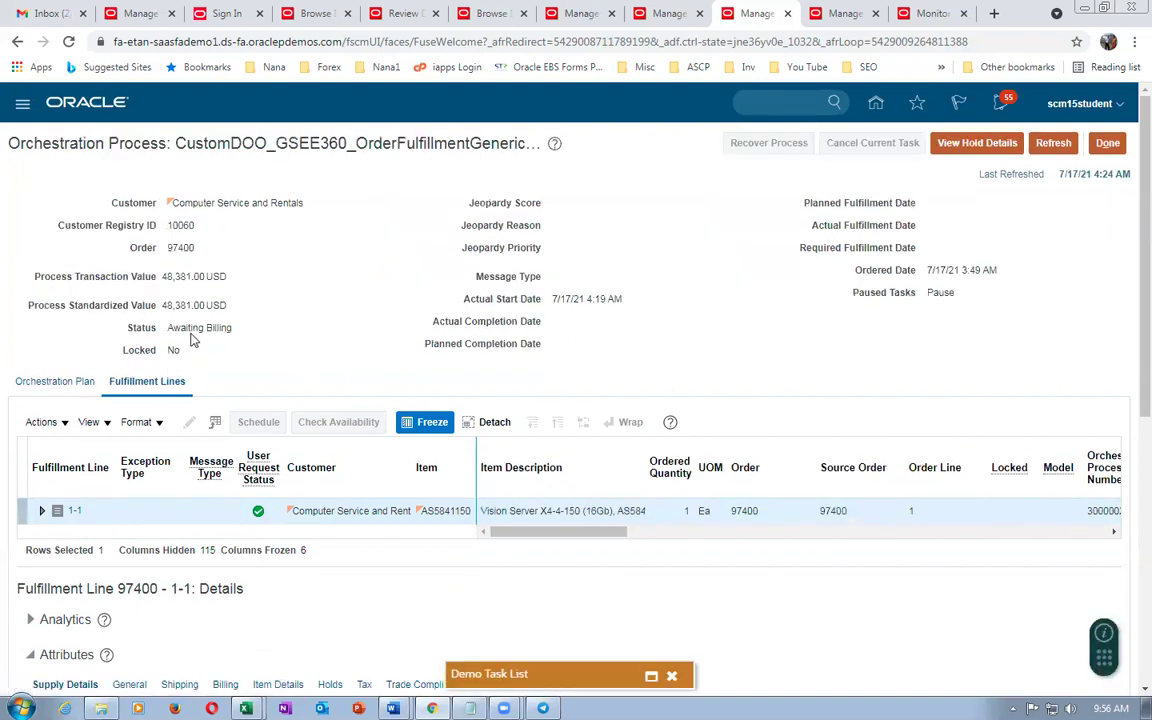
drag(181, 328, 215, 332)
click(336, 374)
drag(170, 327, 229, 327)
Revisit the shipment lines, item quantities and orchestration process tabs, ending on the back-to-back supply order's details.
click(848, 15)
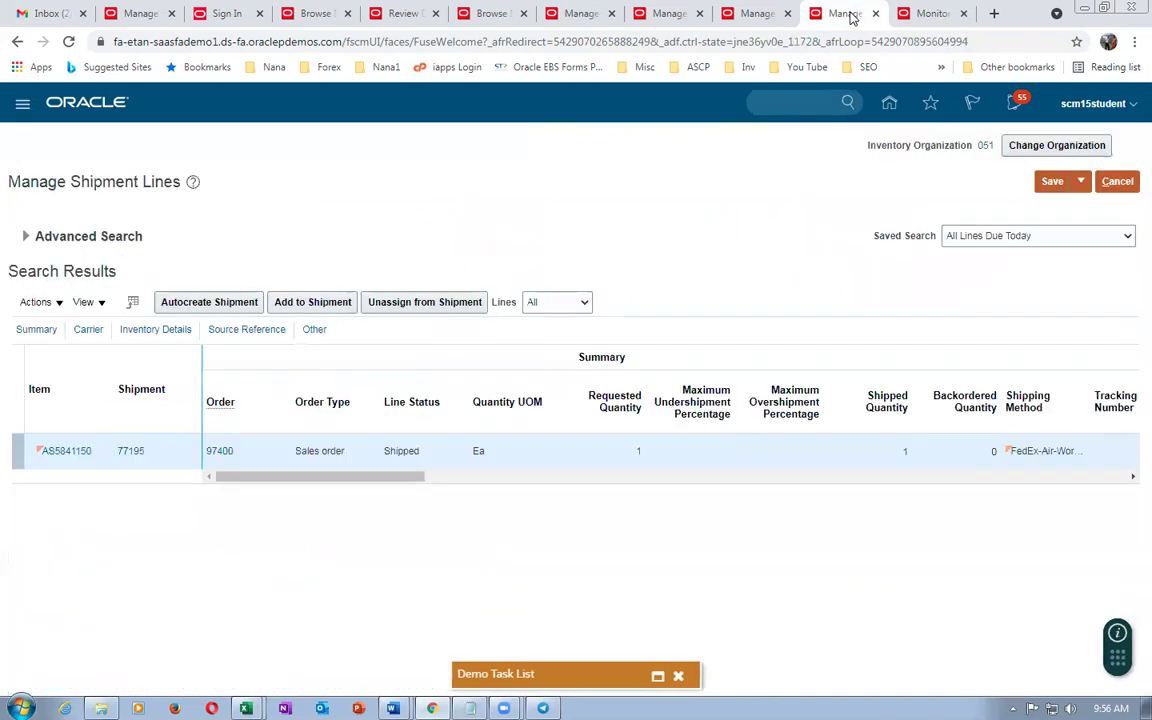
click(672, 15)
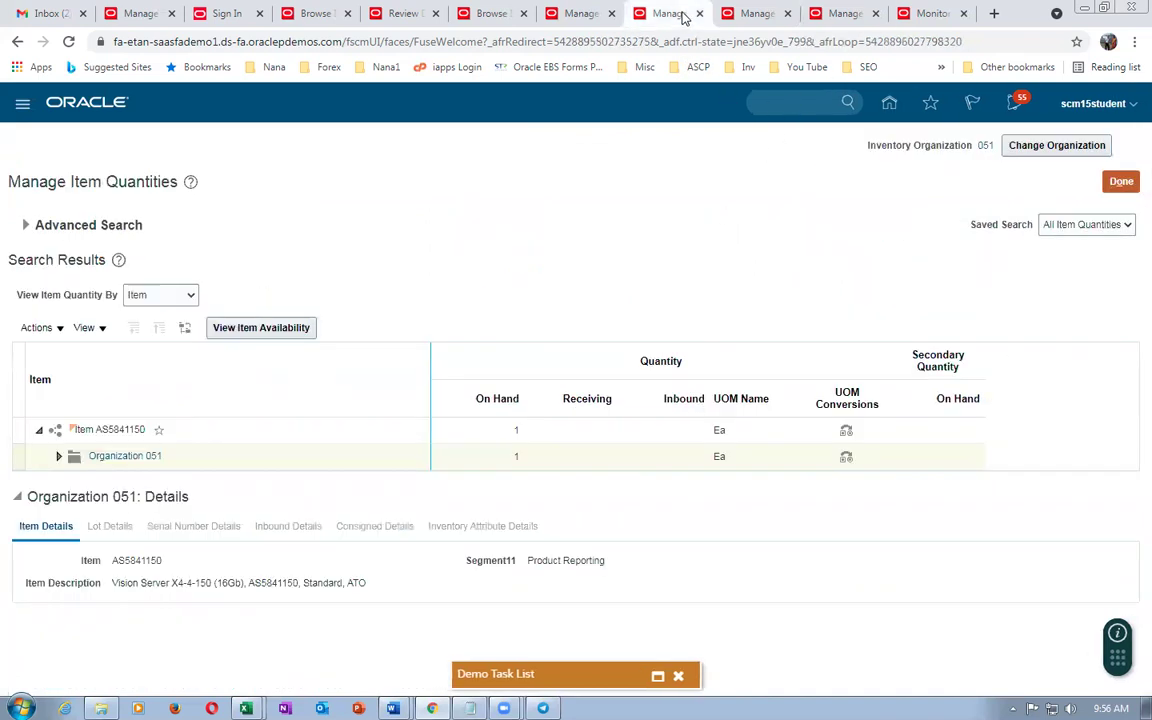
click(752, 14)
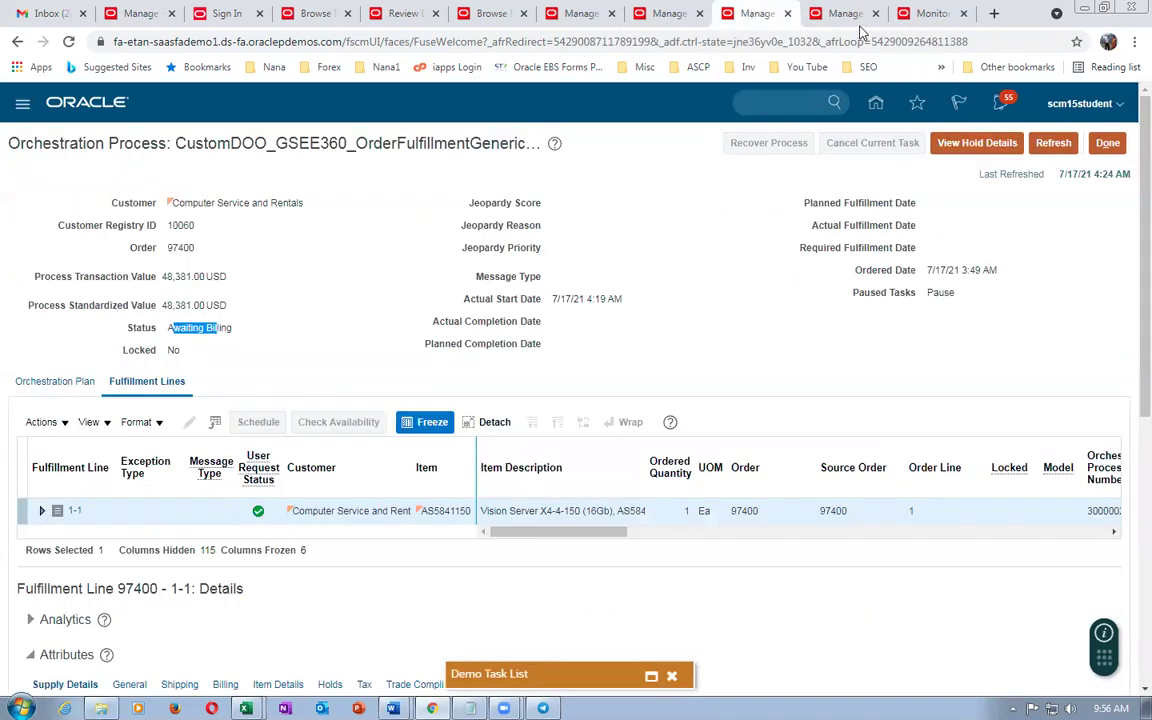
click(580, 14)
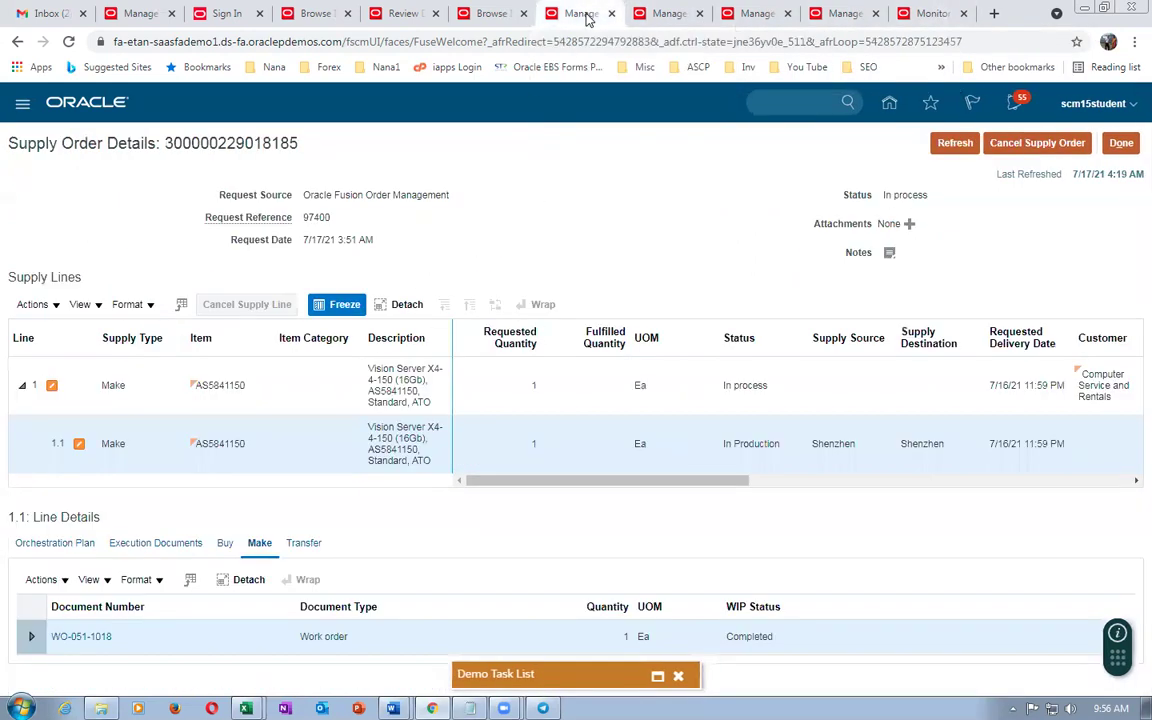
Refresh the supply order details to check the statuses of its supply lines.
click(948, 143)
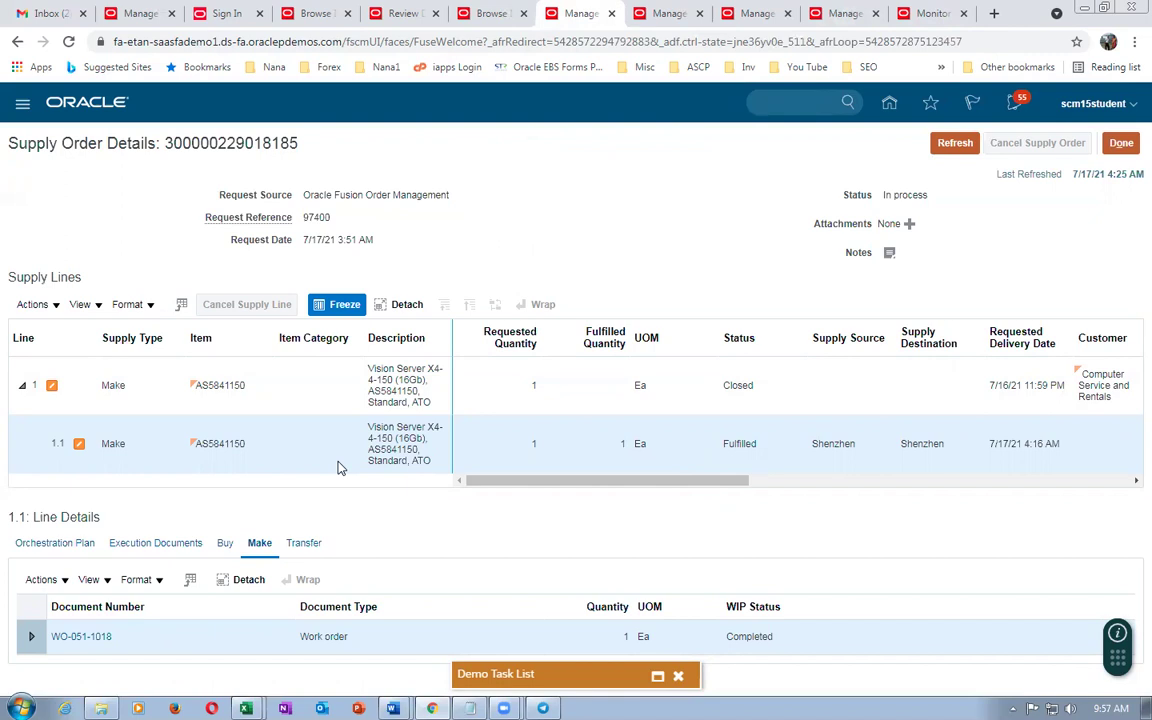
Switch to File Explorer and open the 66_DOO_SCO workbook from the Additional_Docs_Records_1 folder inside folder 22 on Local Disk (C:).
key(alt+Tab)
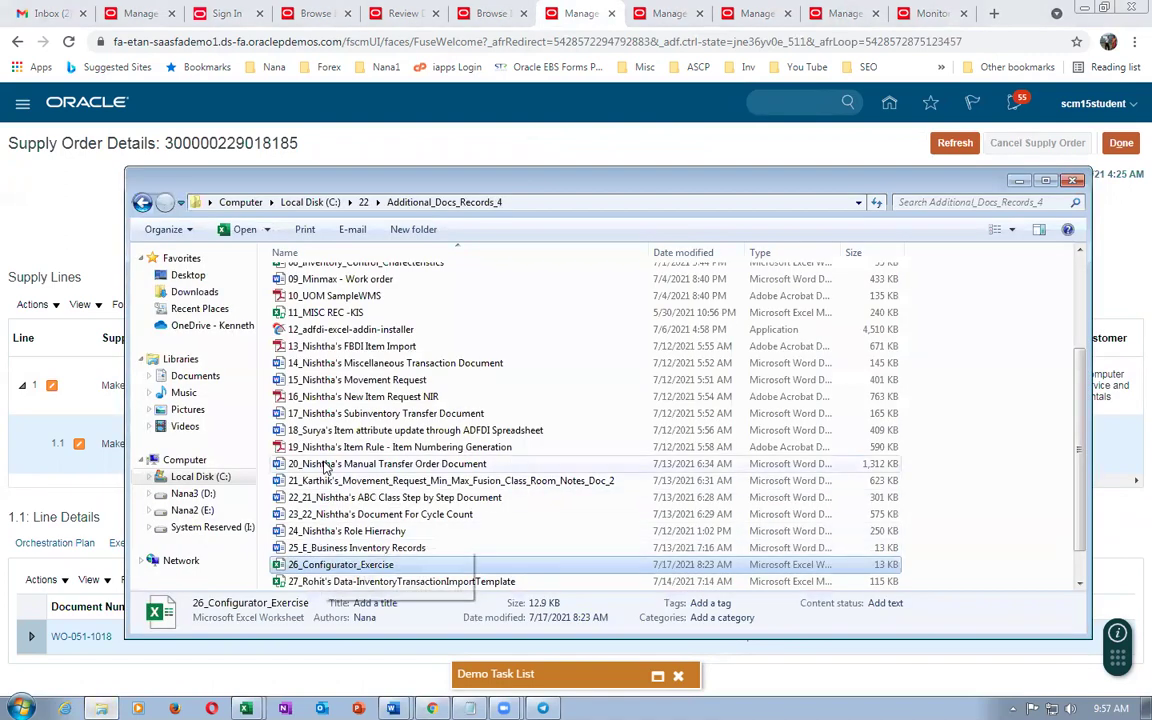
click(218, 476)
click(388, 440)
click(300, 581)
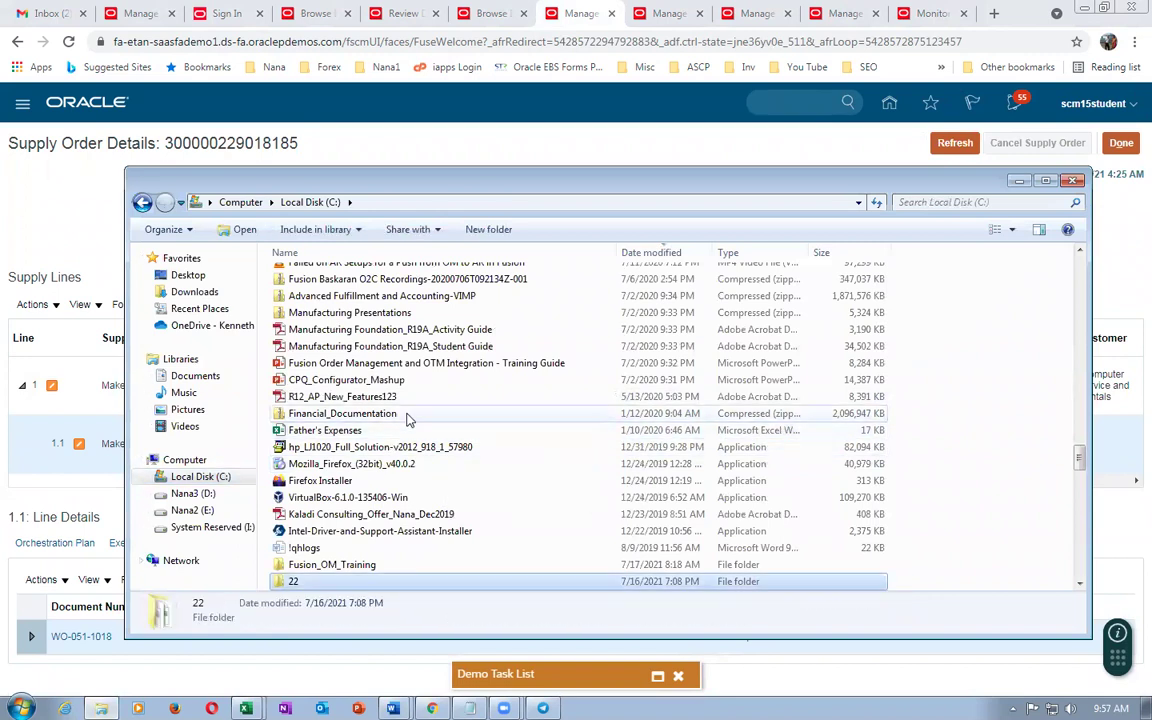
double_click(337, 584)
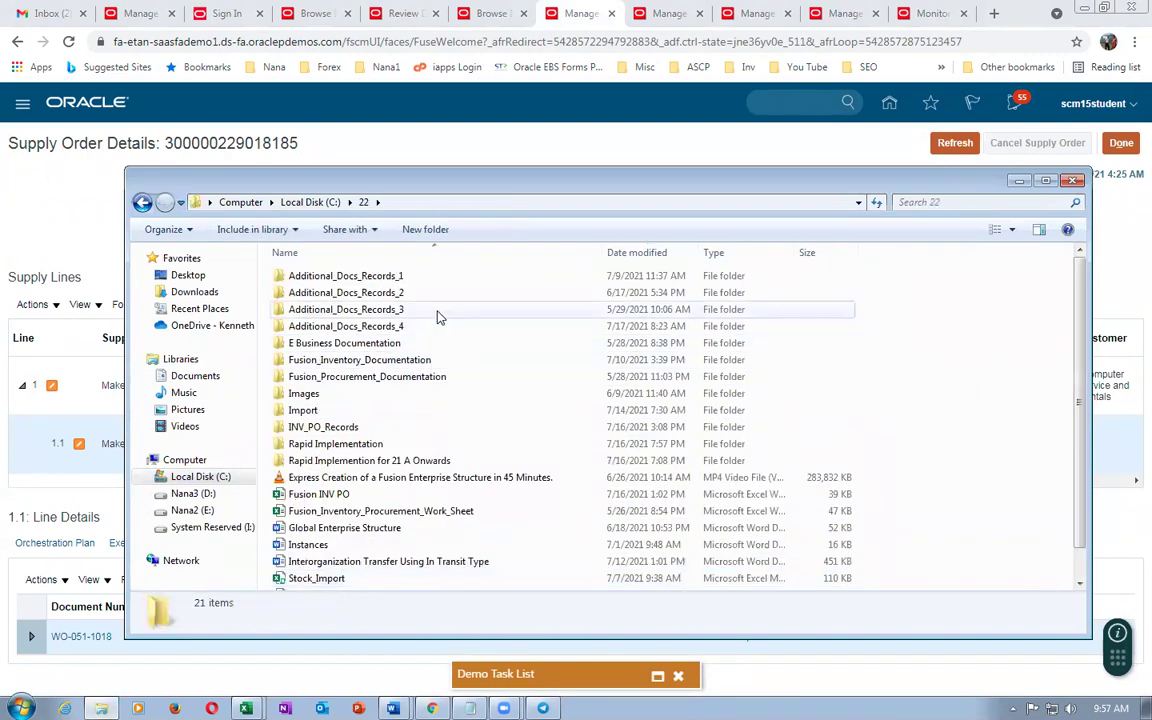
double_click(385, 276)
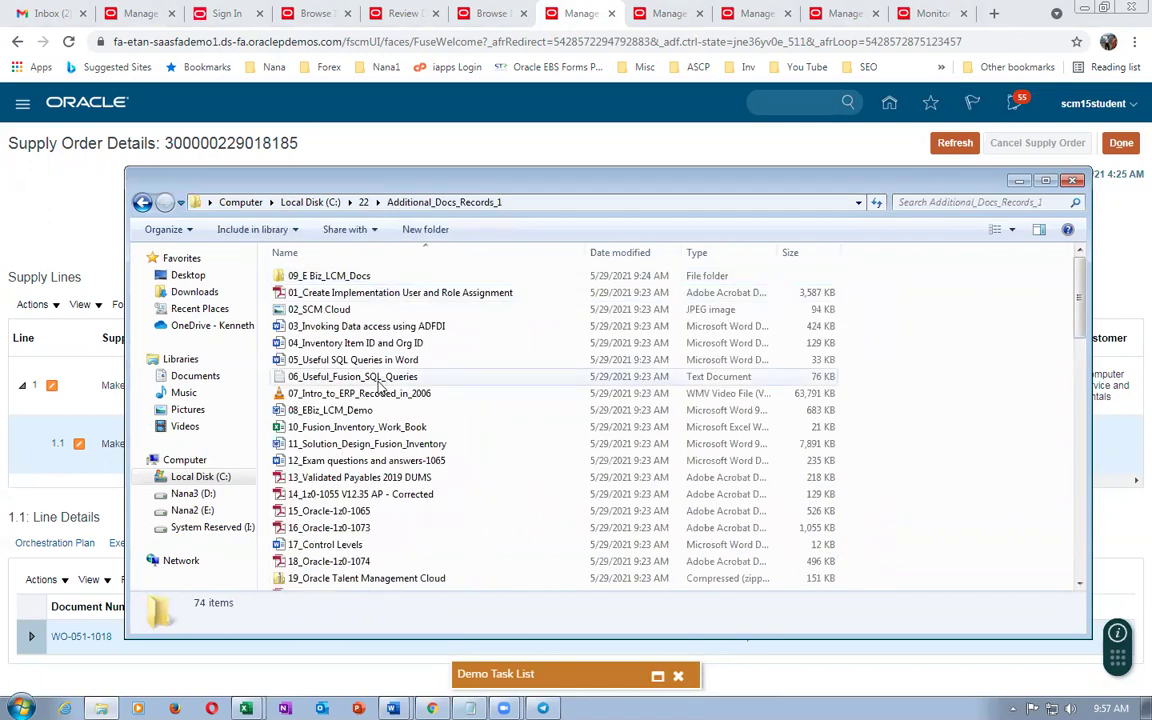
scroll(380, 400, down, 5)
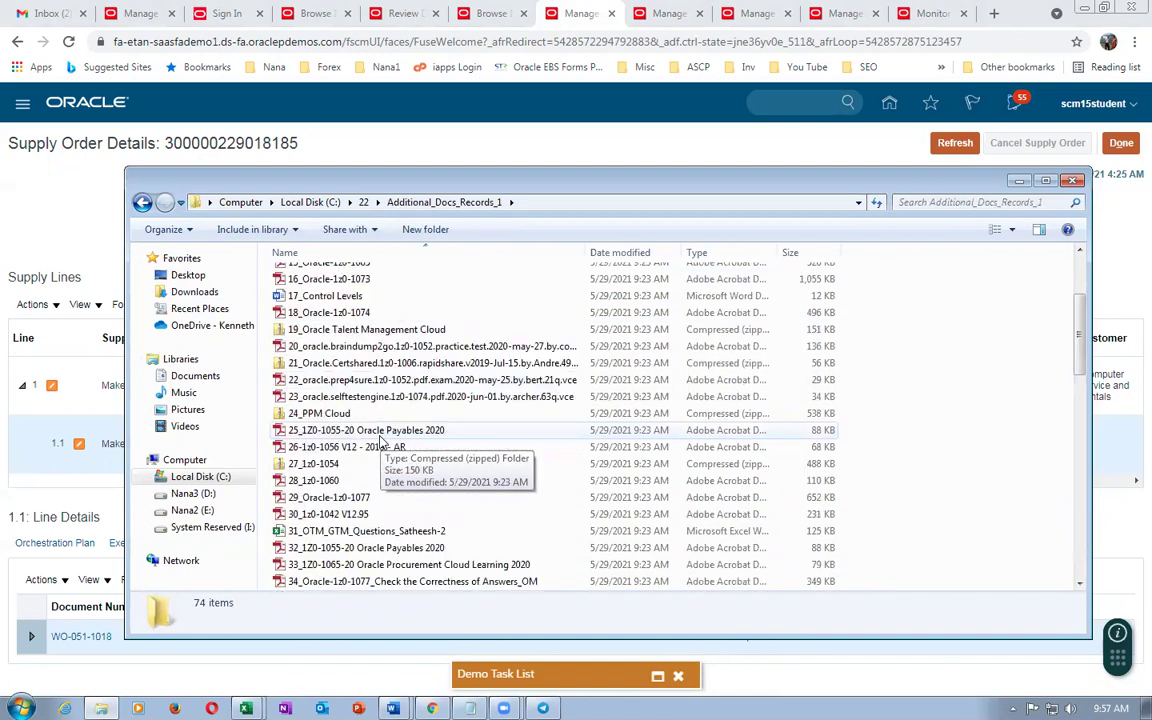
scroll(372, 515, down, 2)
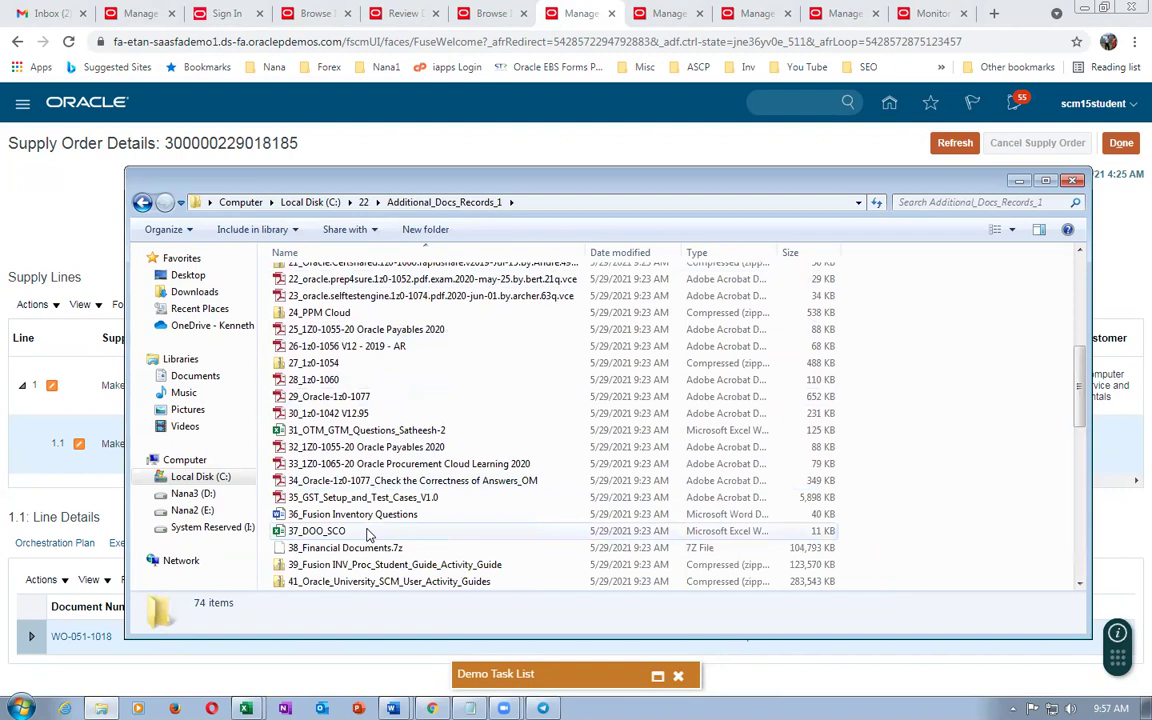
scroll(367, 535, down, 7)
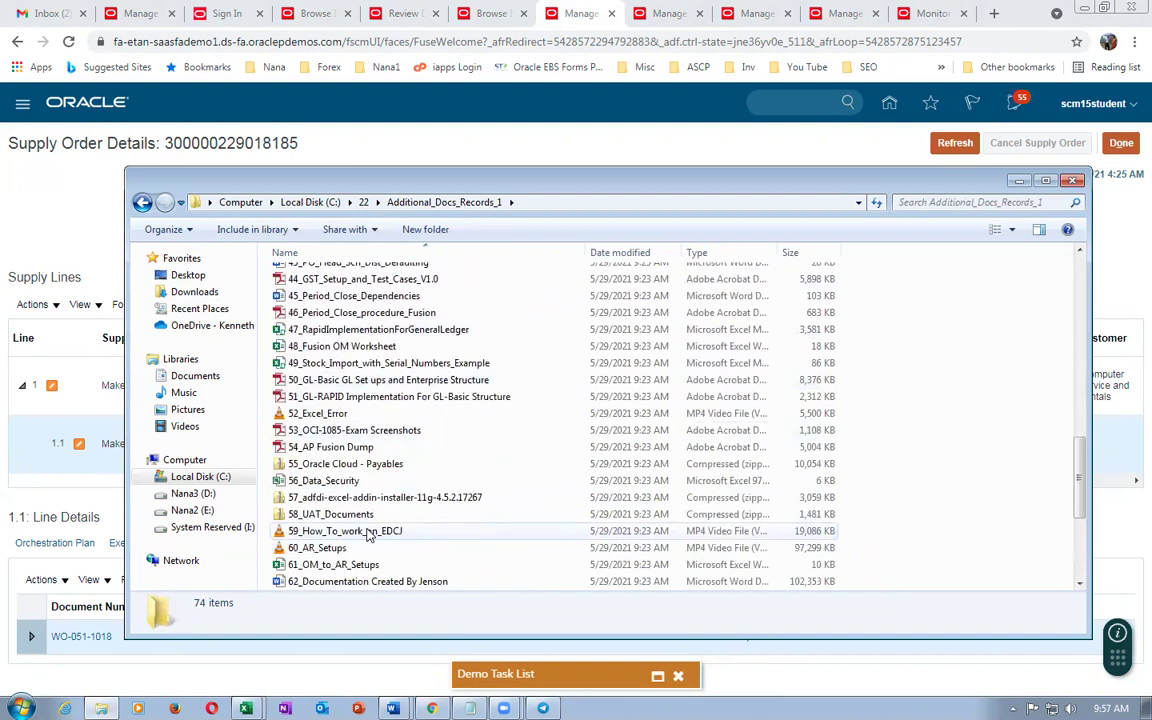
scroll(369, 535, down, 2)
click(358, 548)
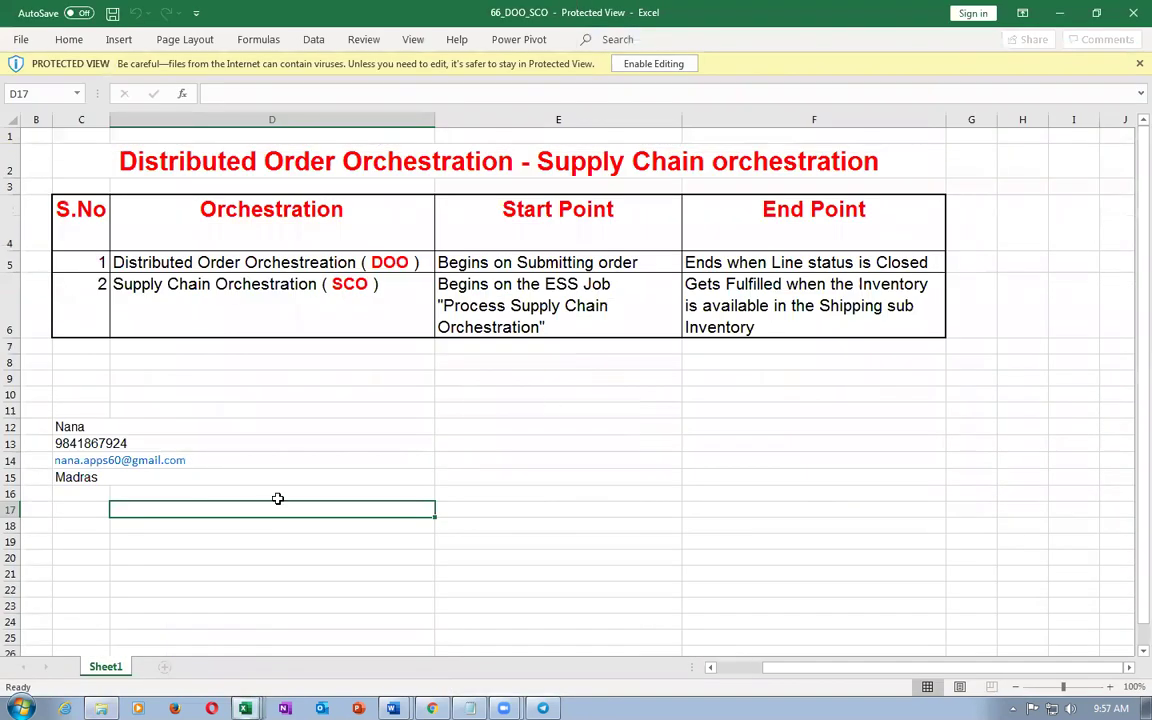
Review the start and end points of Distributed Order Orchestration in the table, then return to the supply order in Chrome.
click(258, 264)
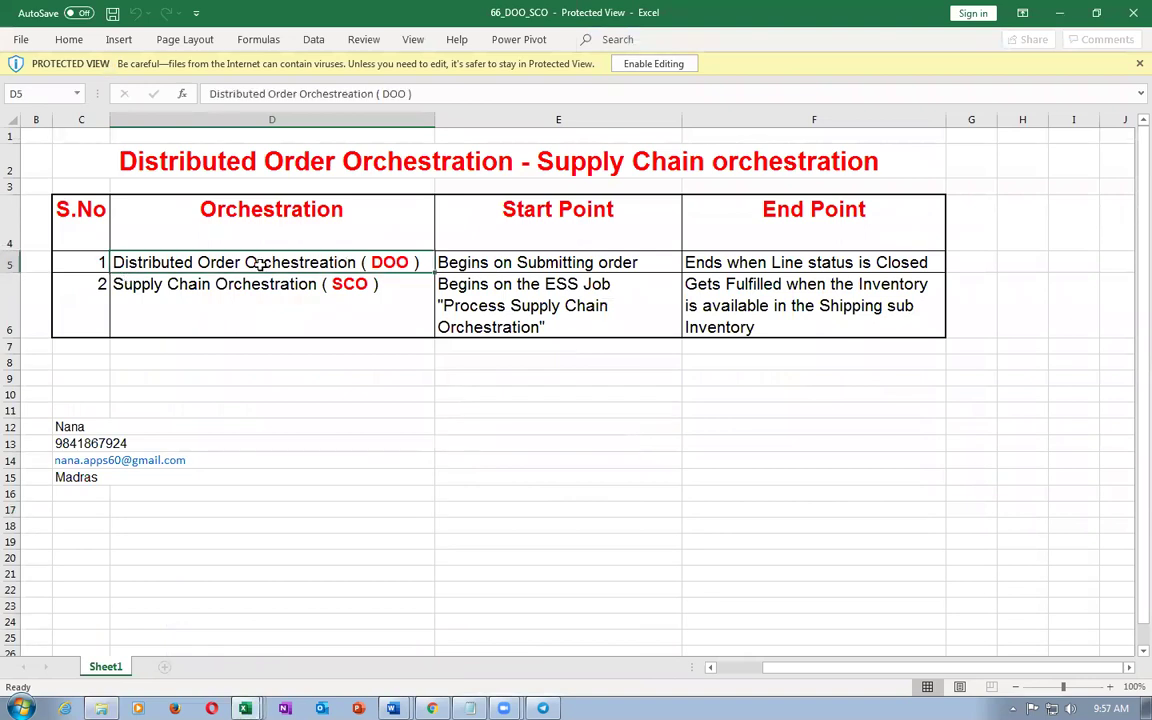
click(492, 263)
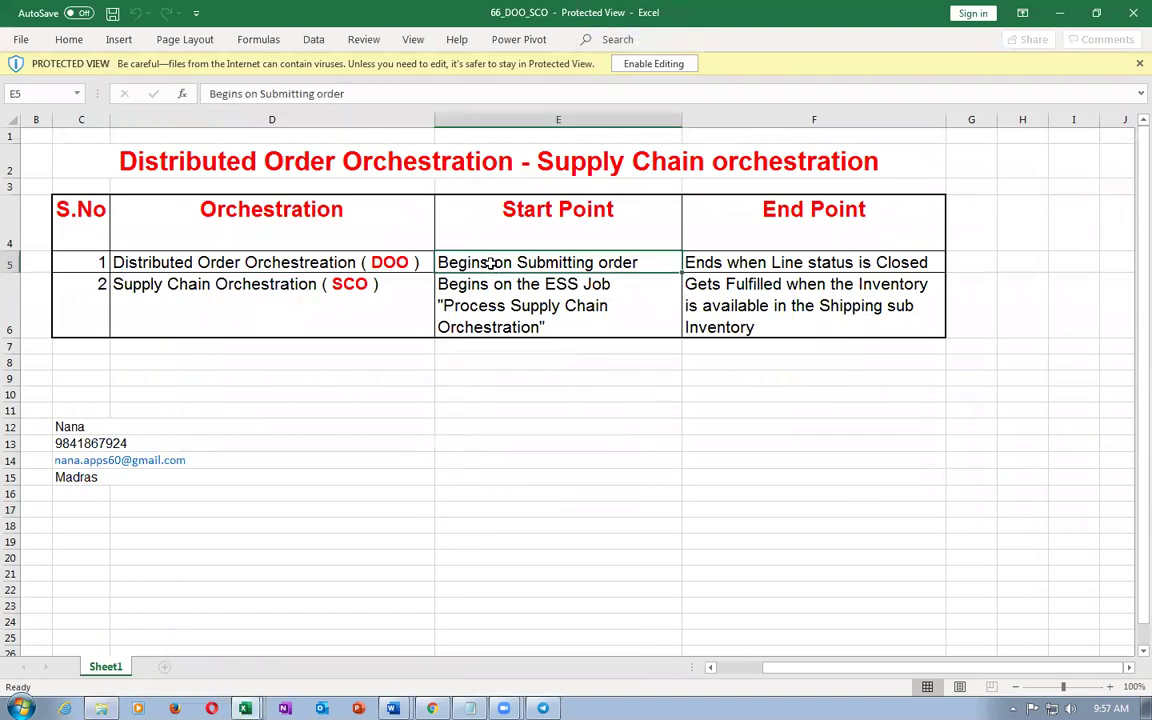
click(843, 262)
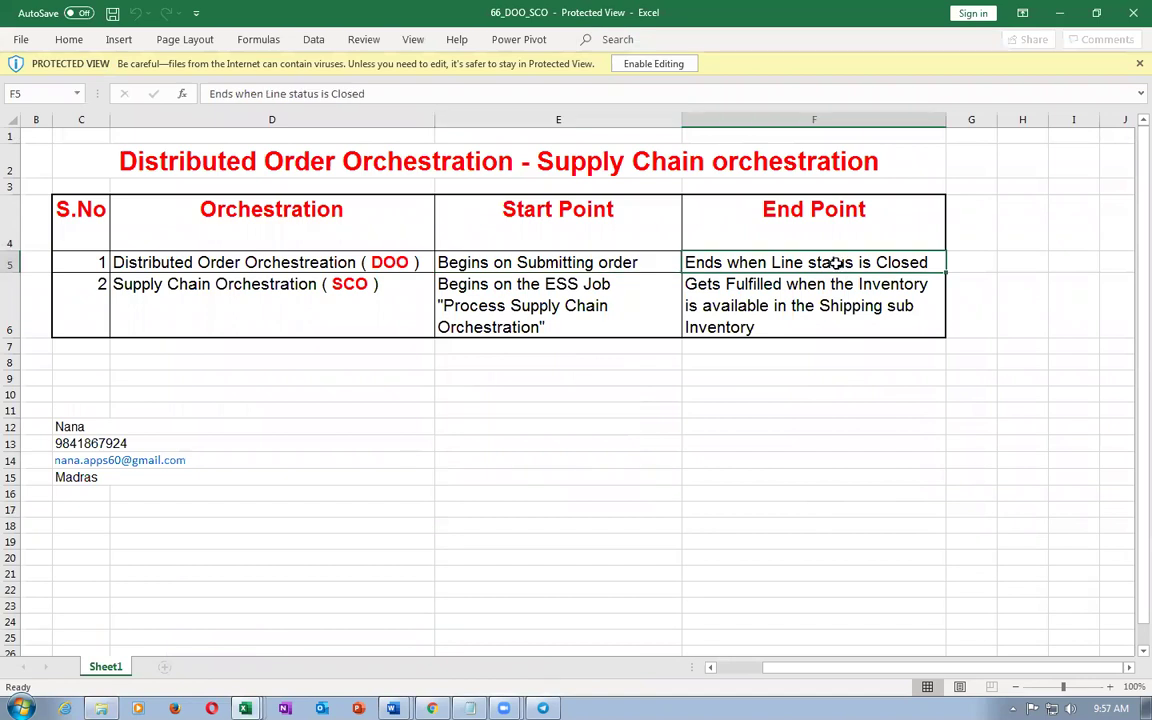
click(561, 261)
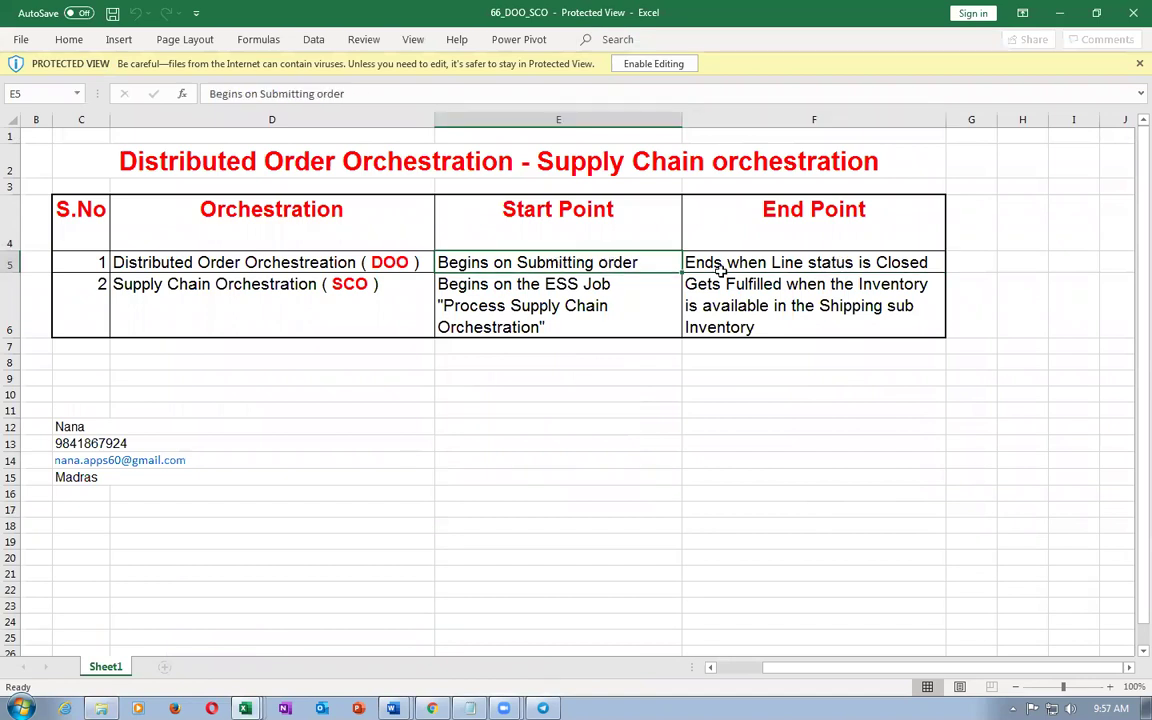
click(801, 262)
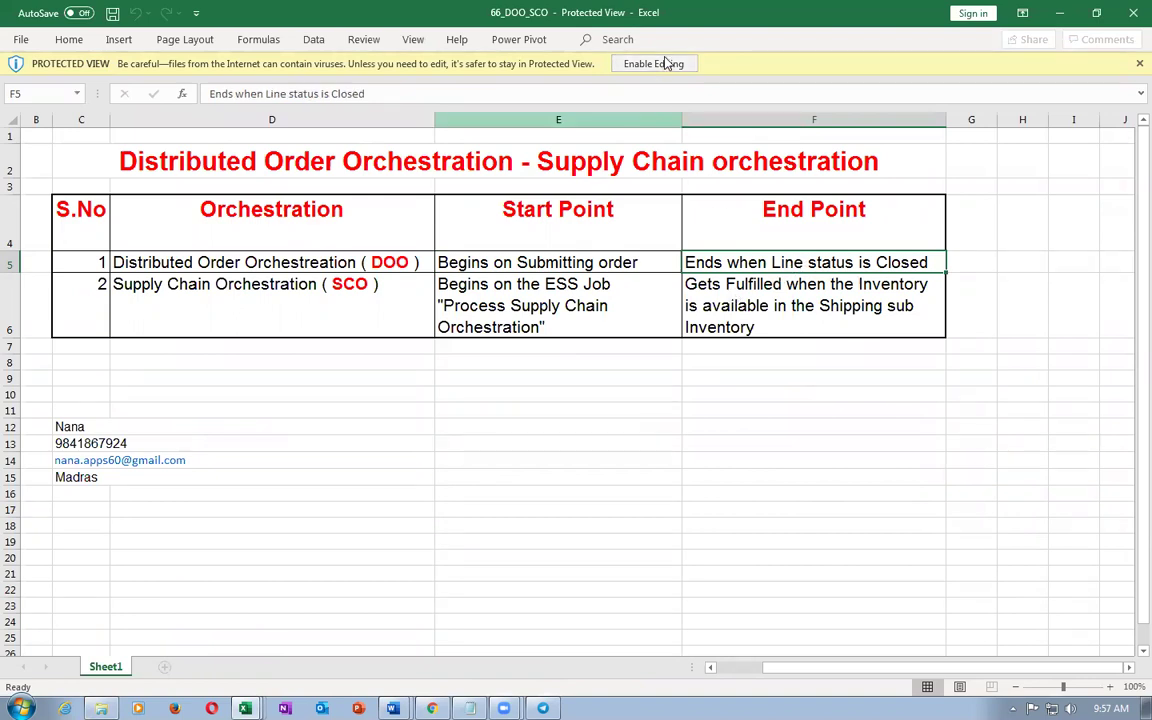
key(alt+Tab)
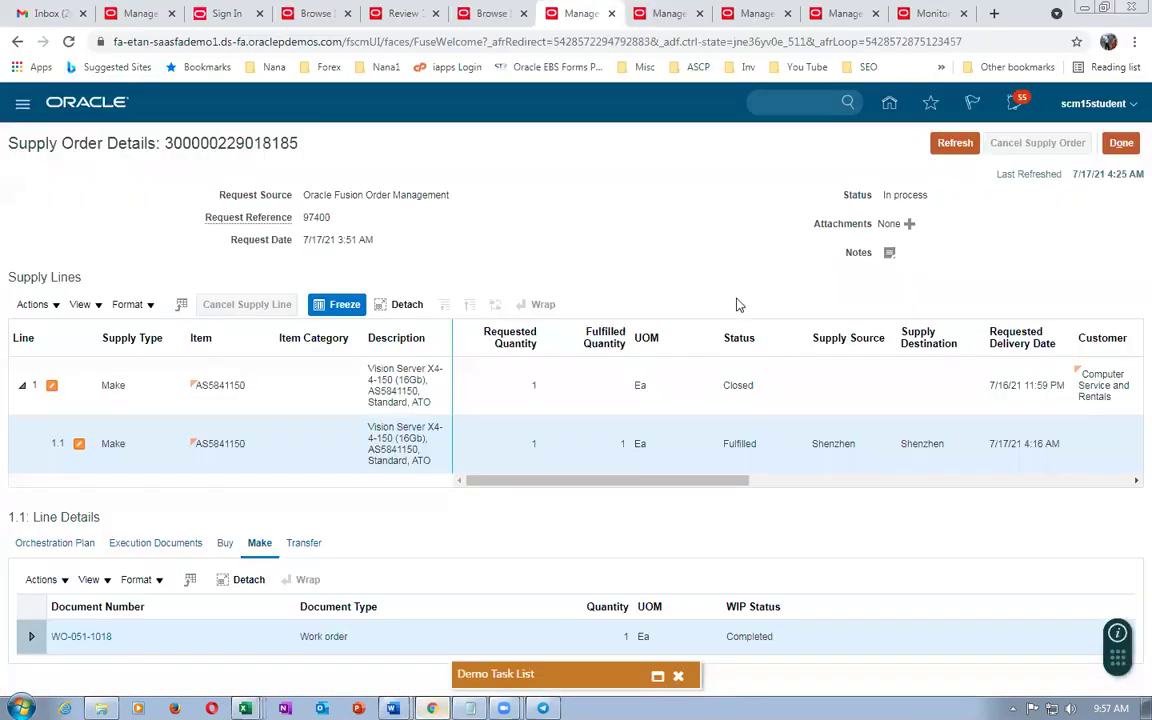
Close the supply order details, the other orchestration process page and its sales order, returning to the order management overview.
click(1124, 146)
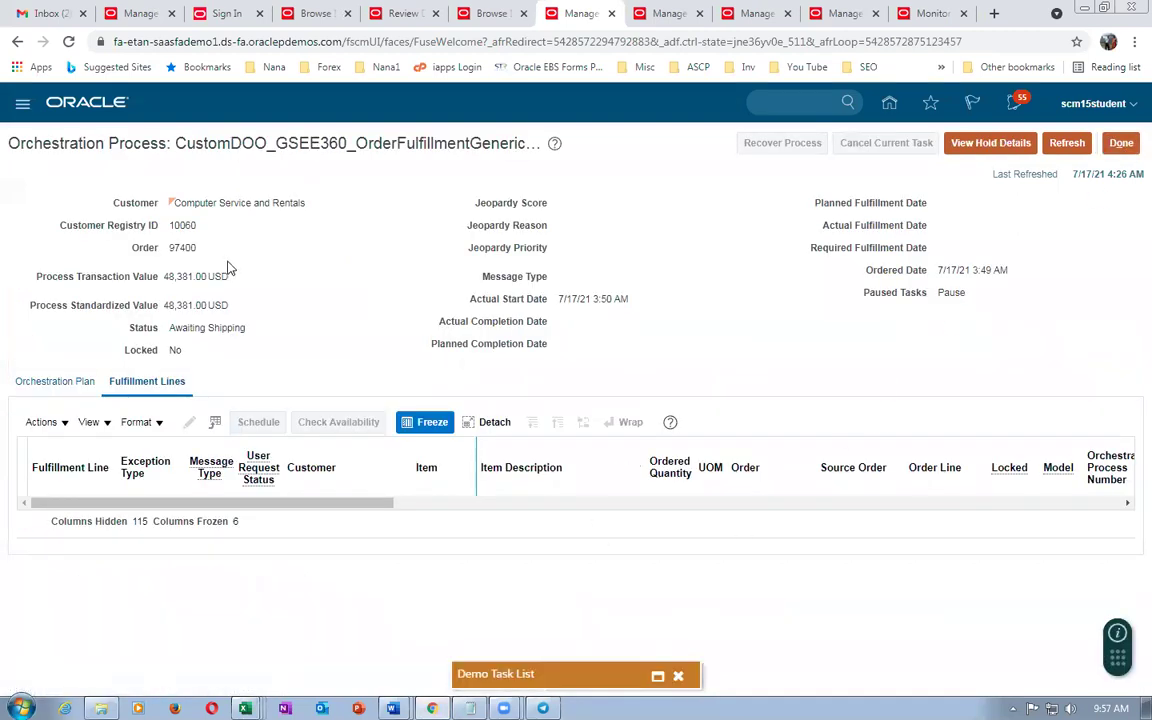
click(665, 13)
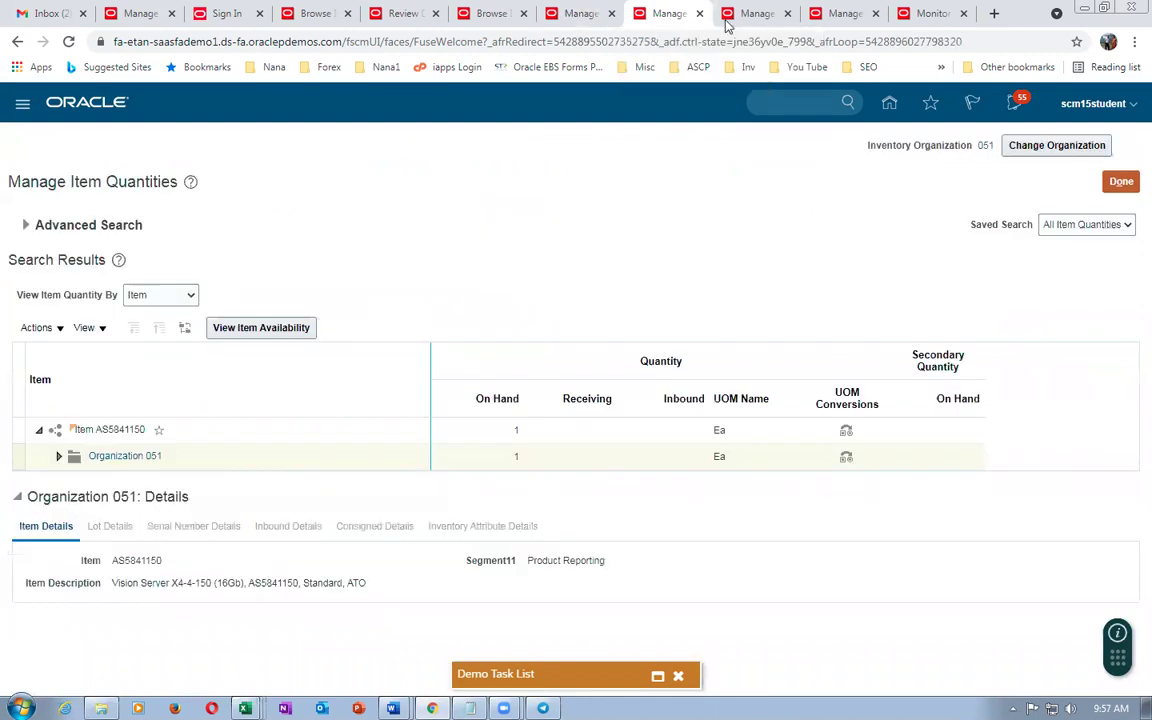
click(757, 20)
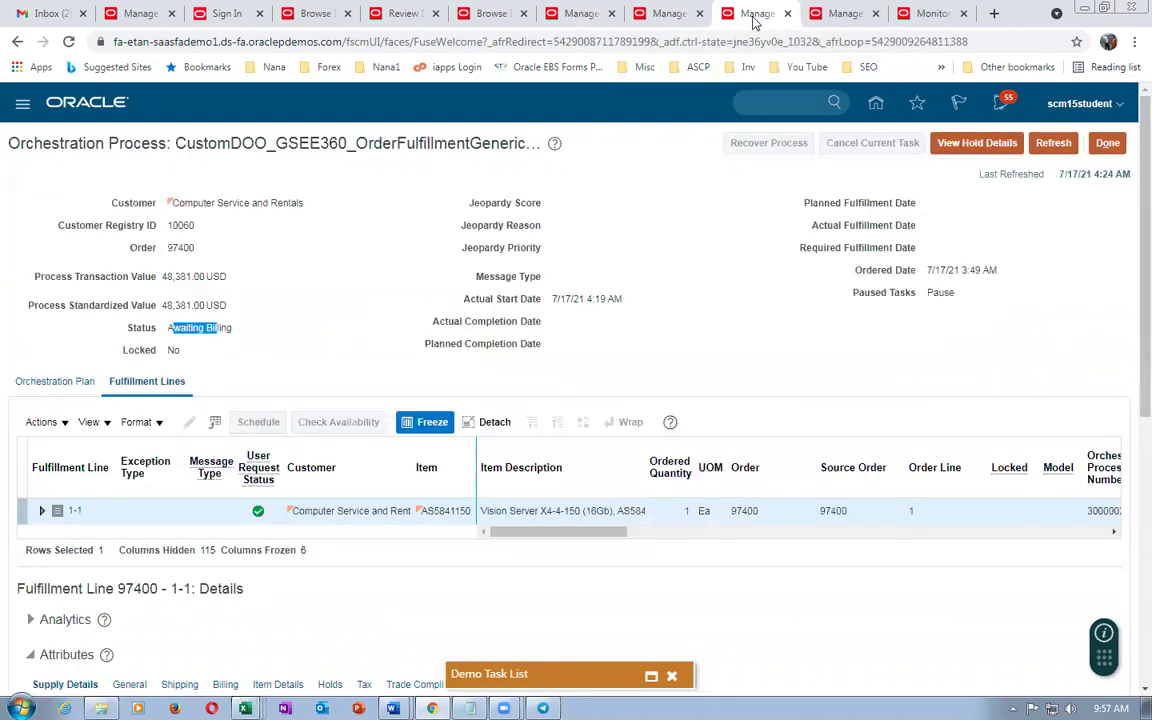
click(1108, 143)
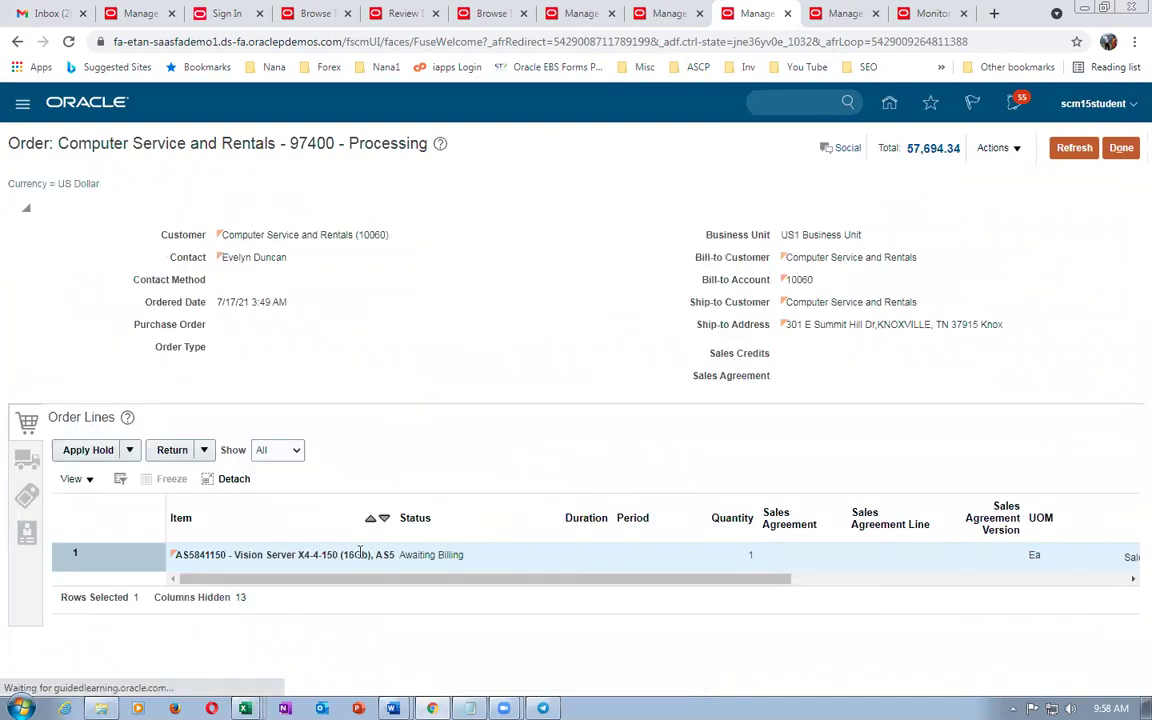
click(1122, 149)
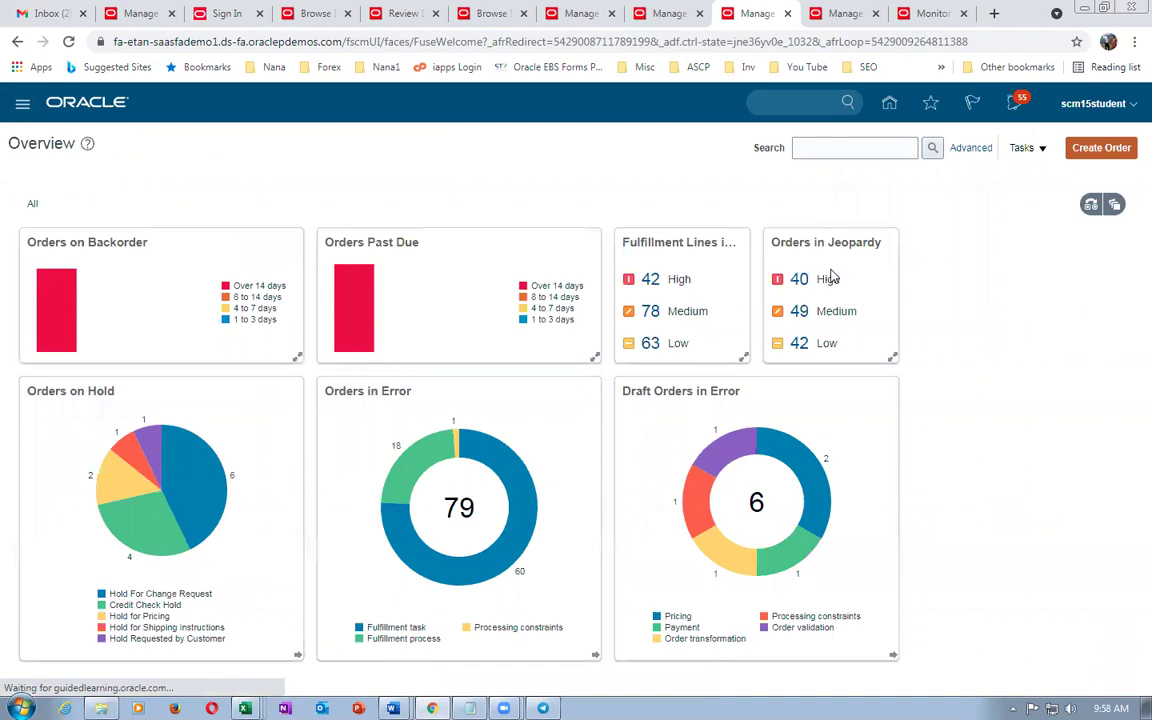
Search for the sales order by its order number and check the status of its order line.
click(820, 148)
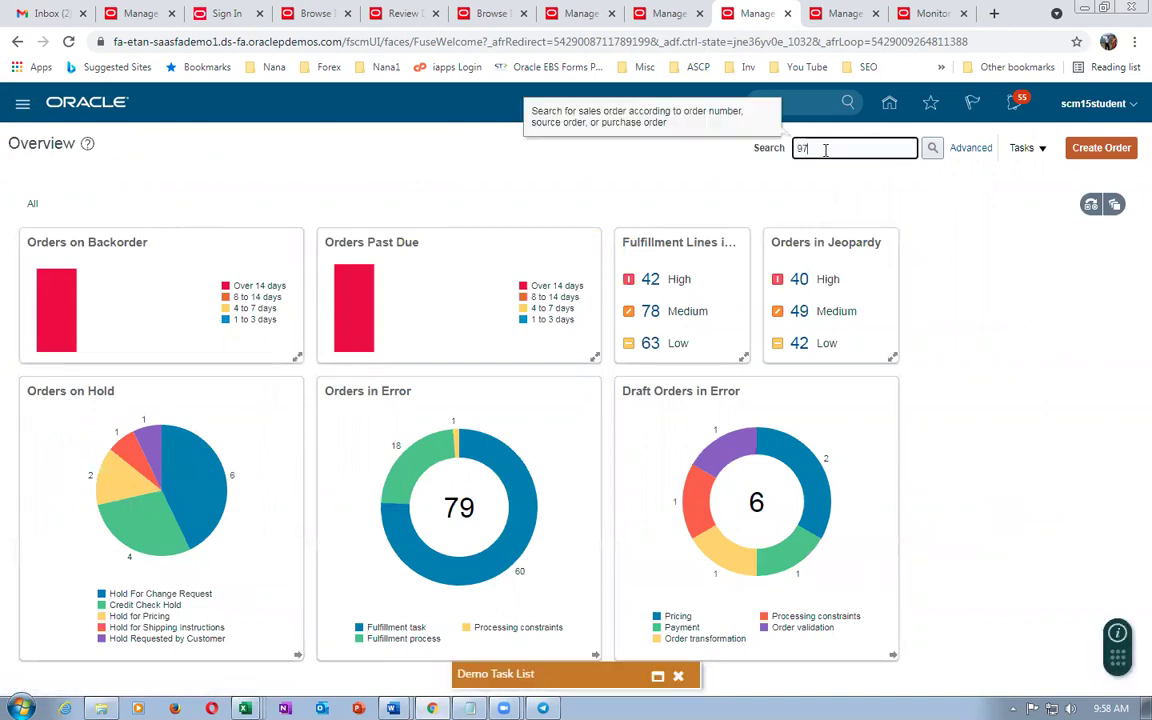
key(Tab)
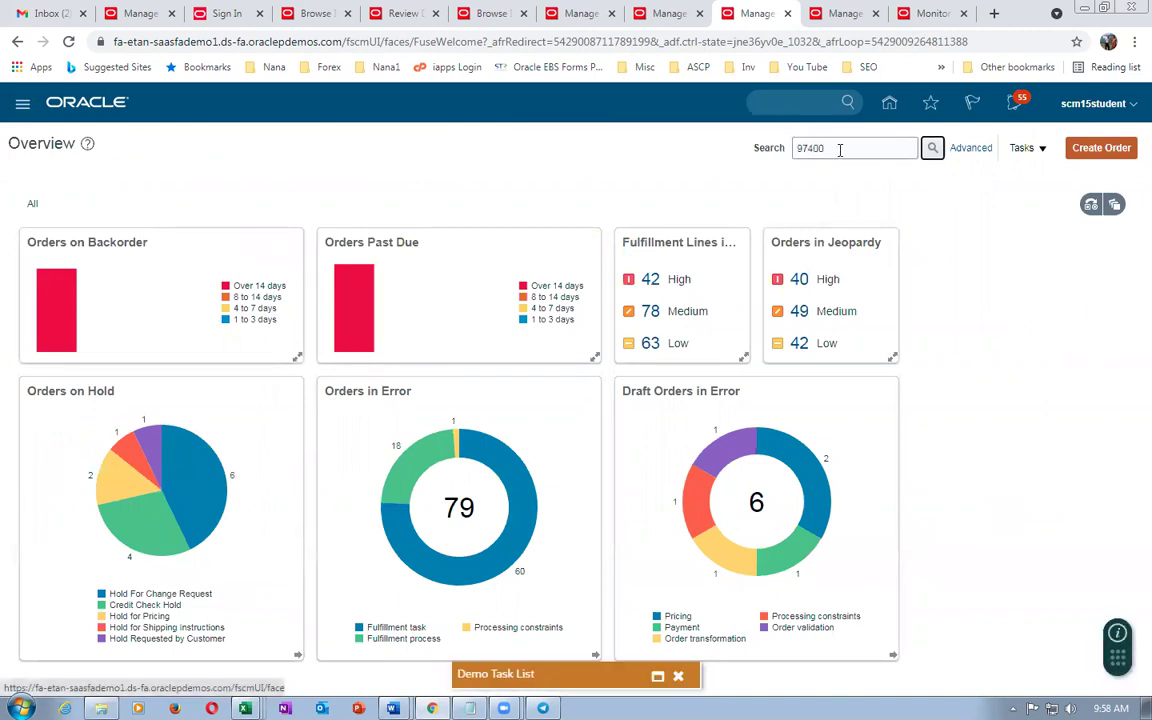
click(931, 147)
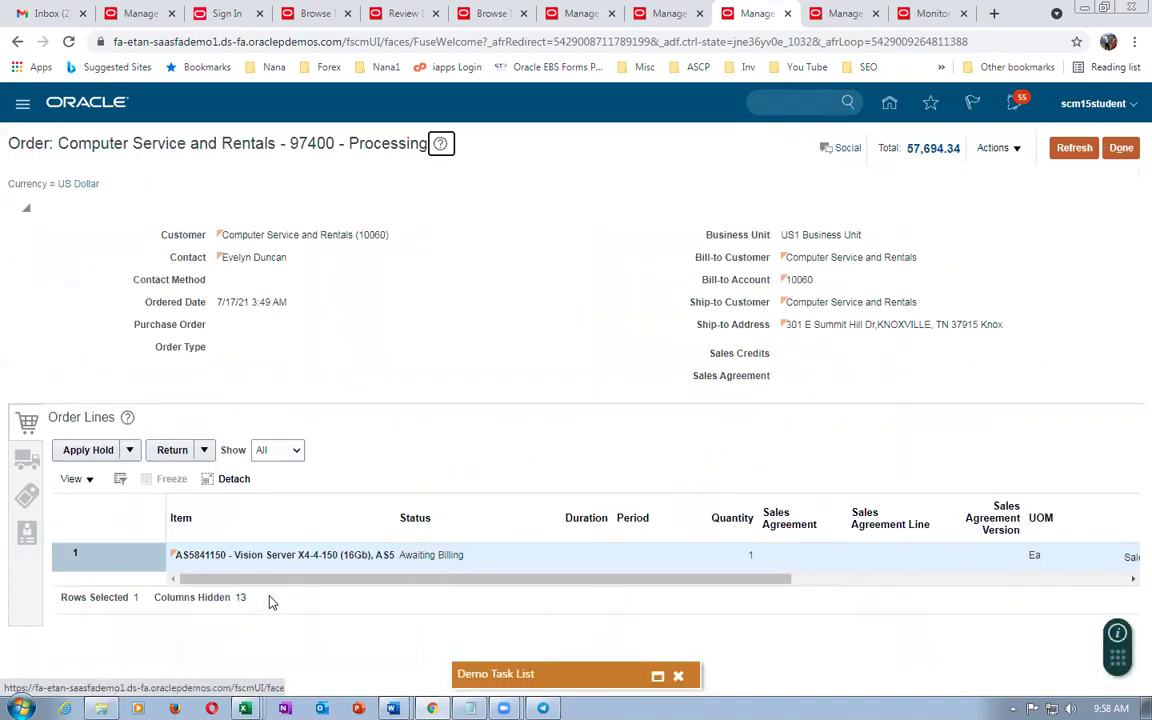
click(402, 554)
drag(400, 554, 474, 561)
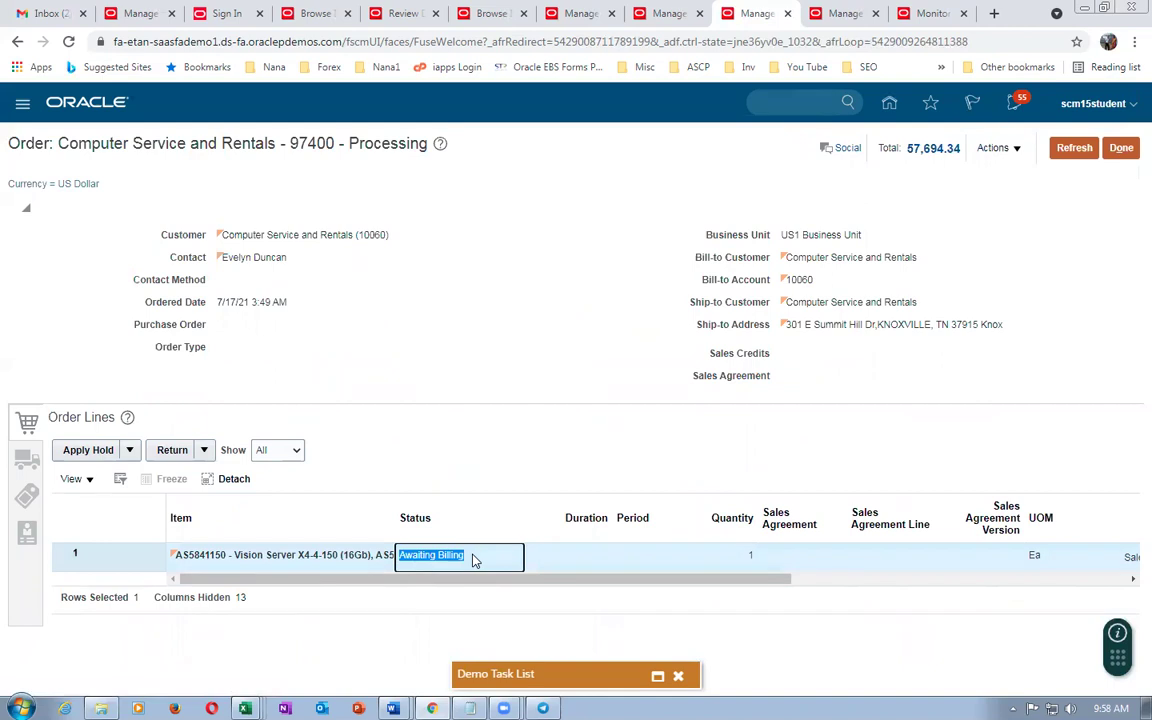
click(540, 330)
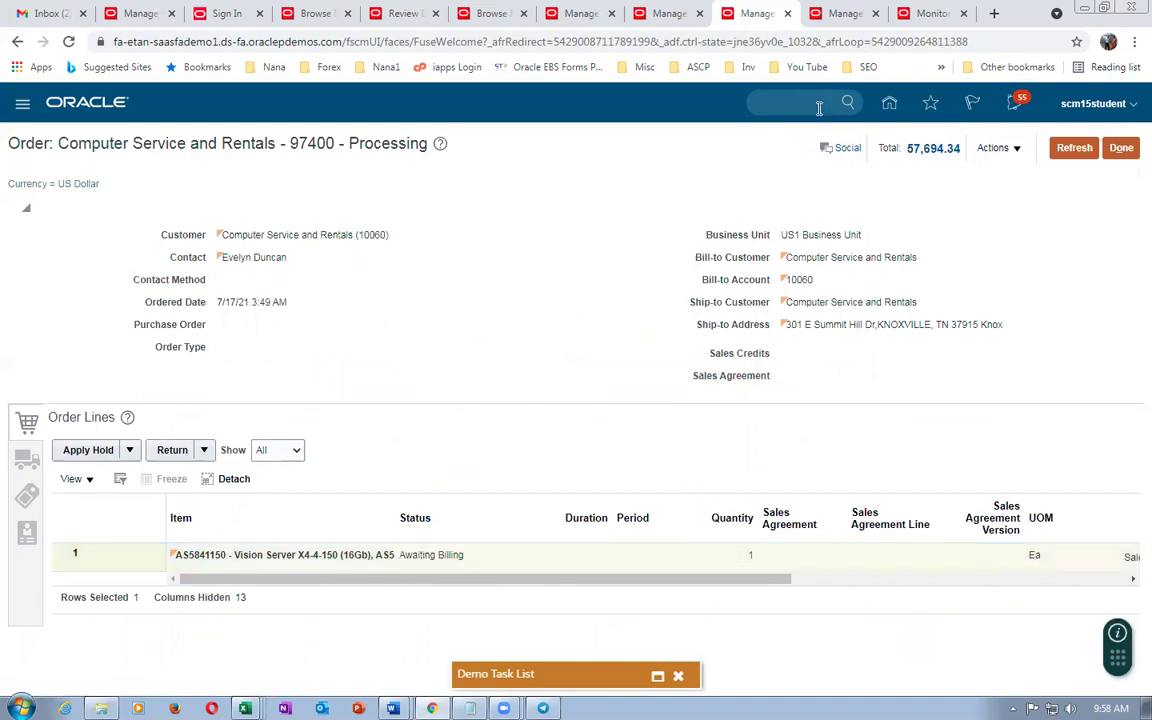
Start scheduling a new Import AutoInvoice process from the scheduled processes overview, opening its process details.
click(838, 16)
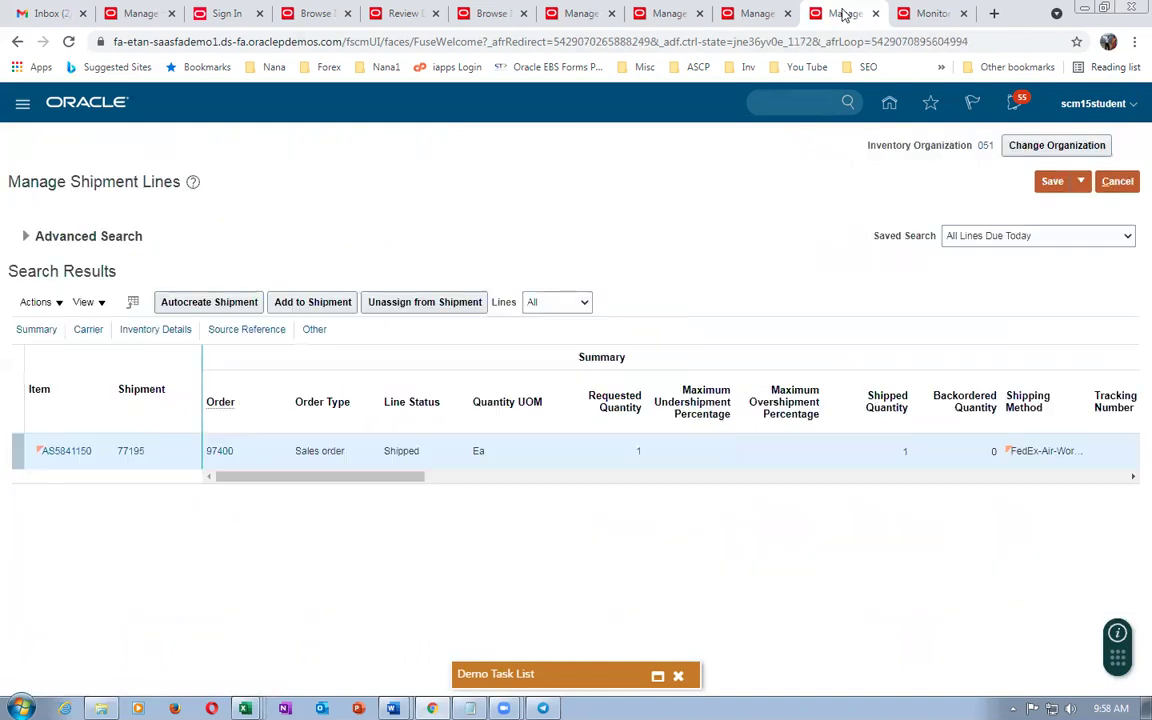
click(912, 16)
click(192, 303)
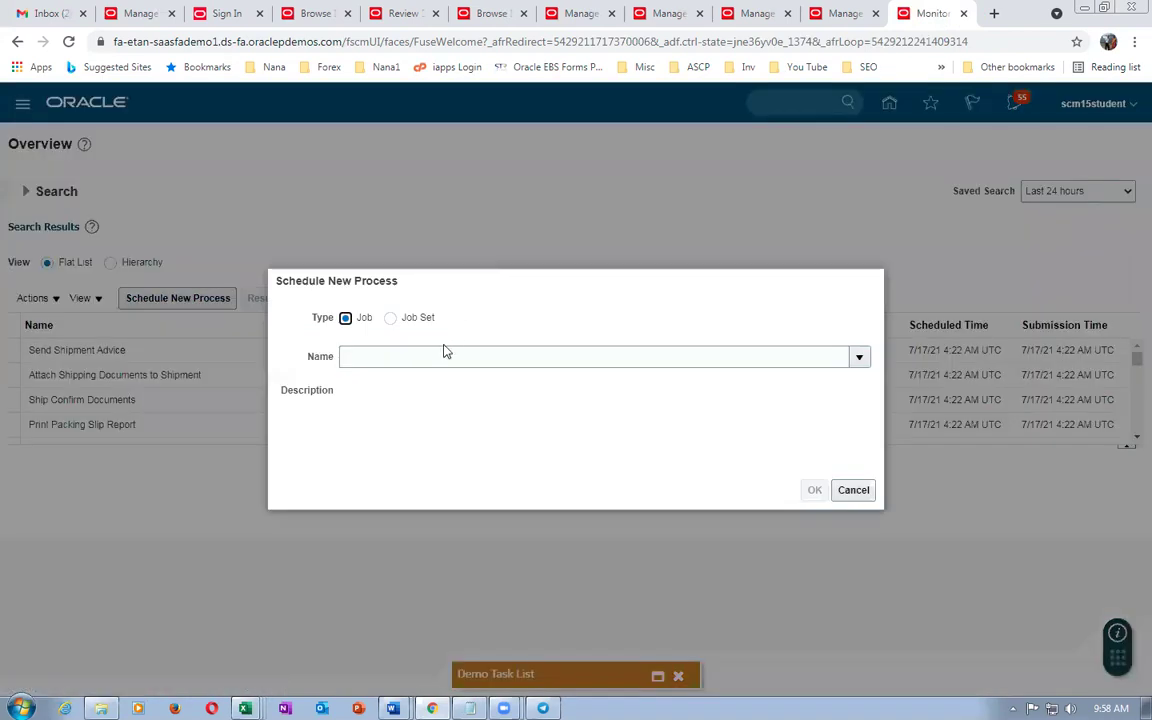
click(445, 359)
text(Imp)
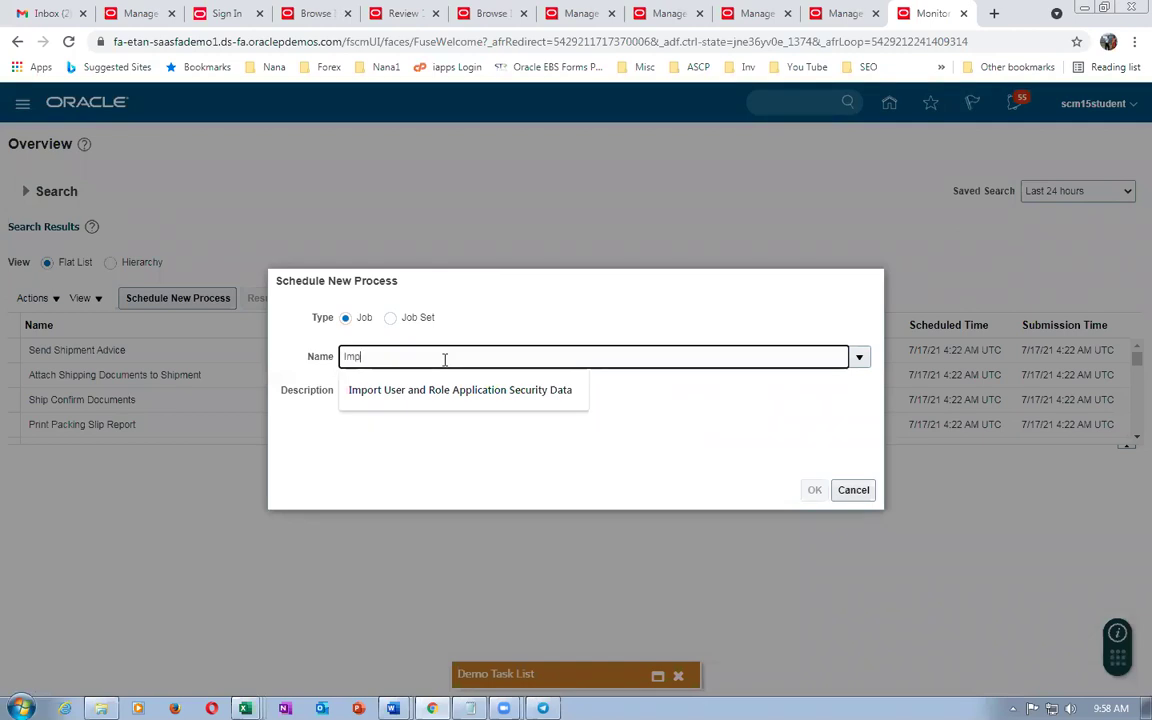
text(ort auto)
key(Tab)
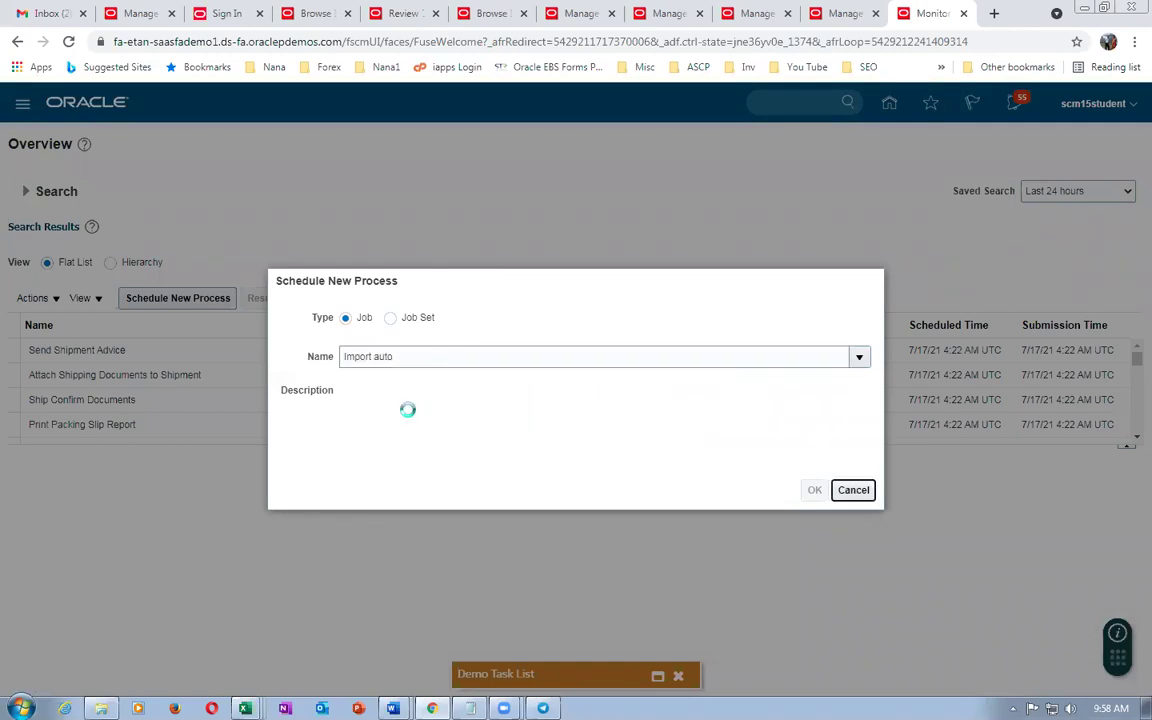
click(351, 433)
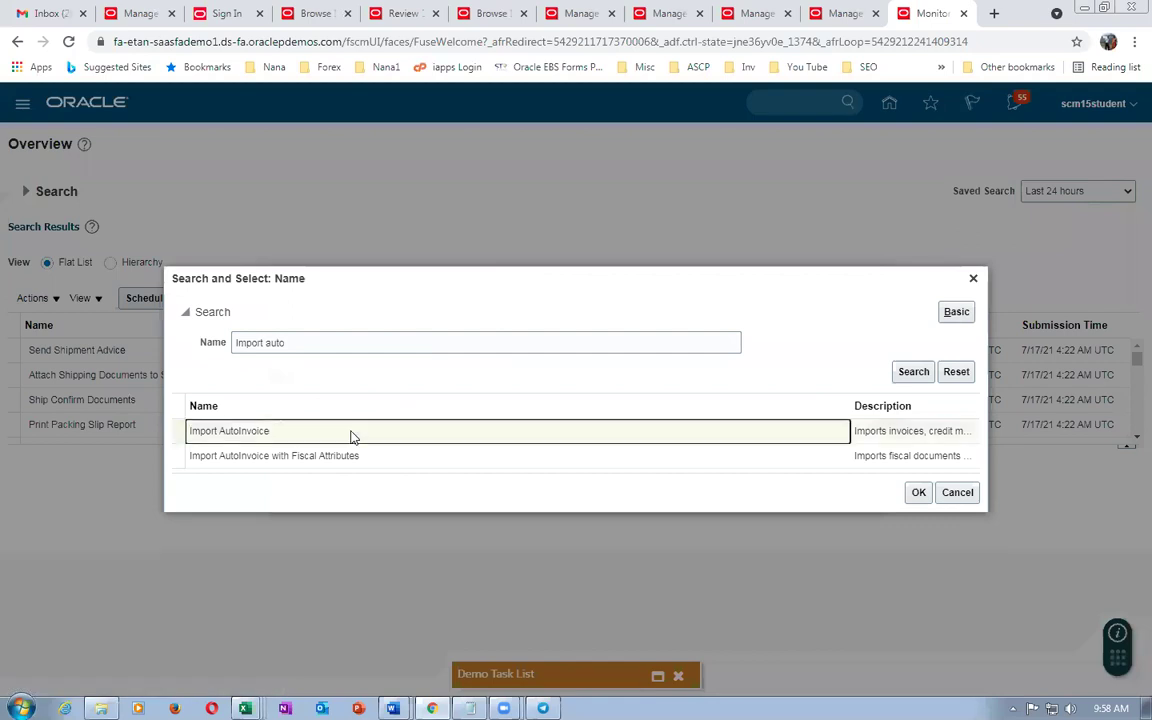
click(916, 492)
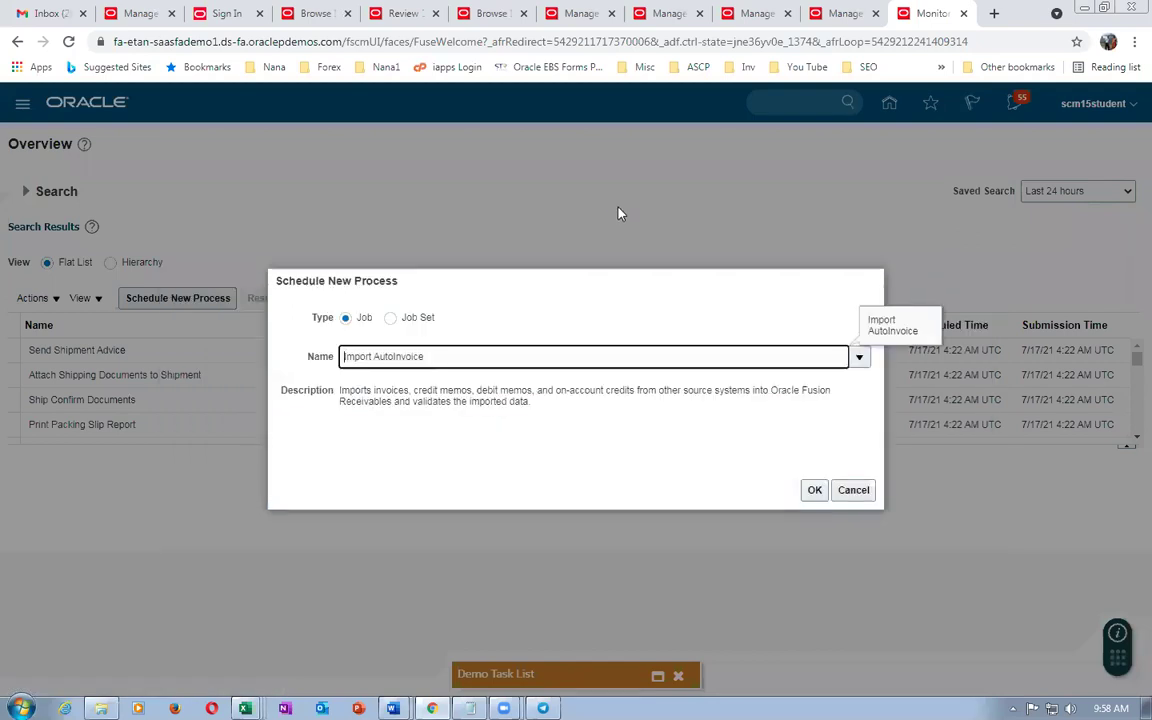
click(813, 490)
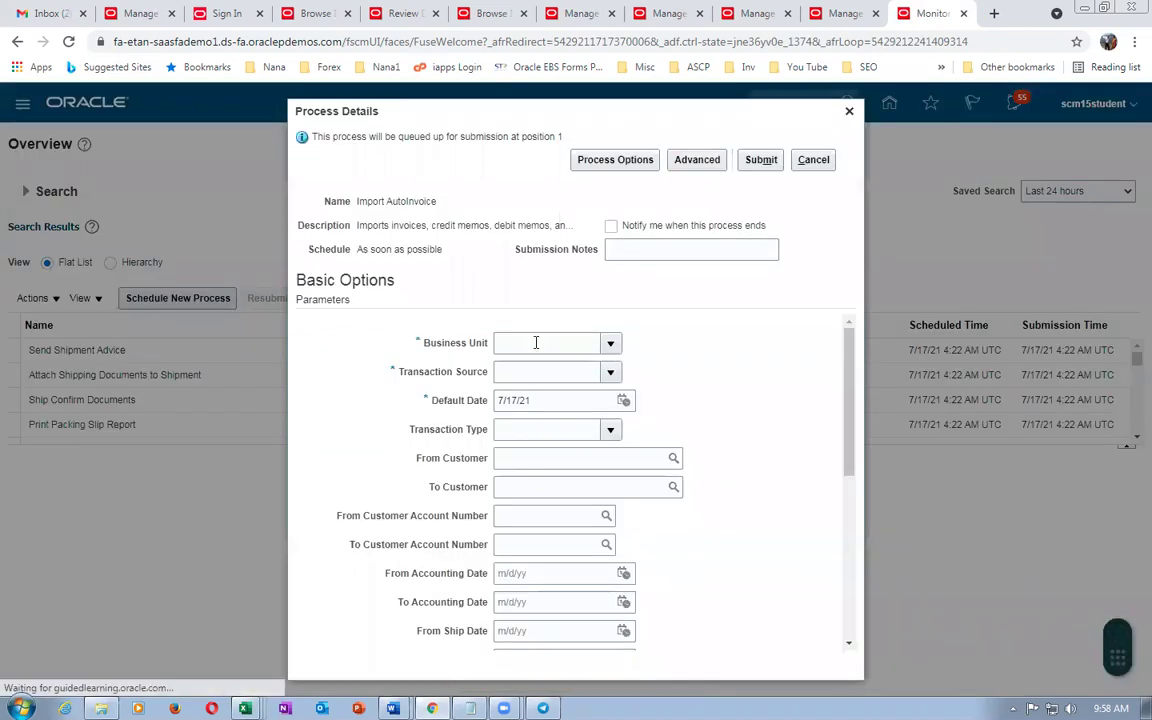
Set the Import AutoInvoice business unit parameter to US1.
click(536, 342)
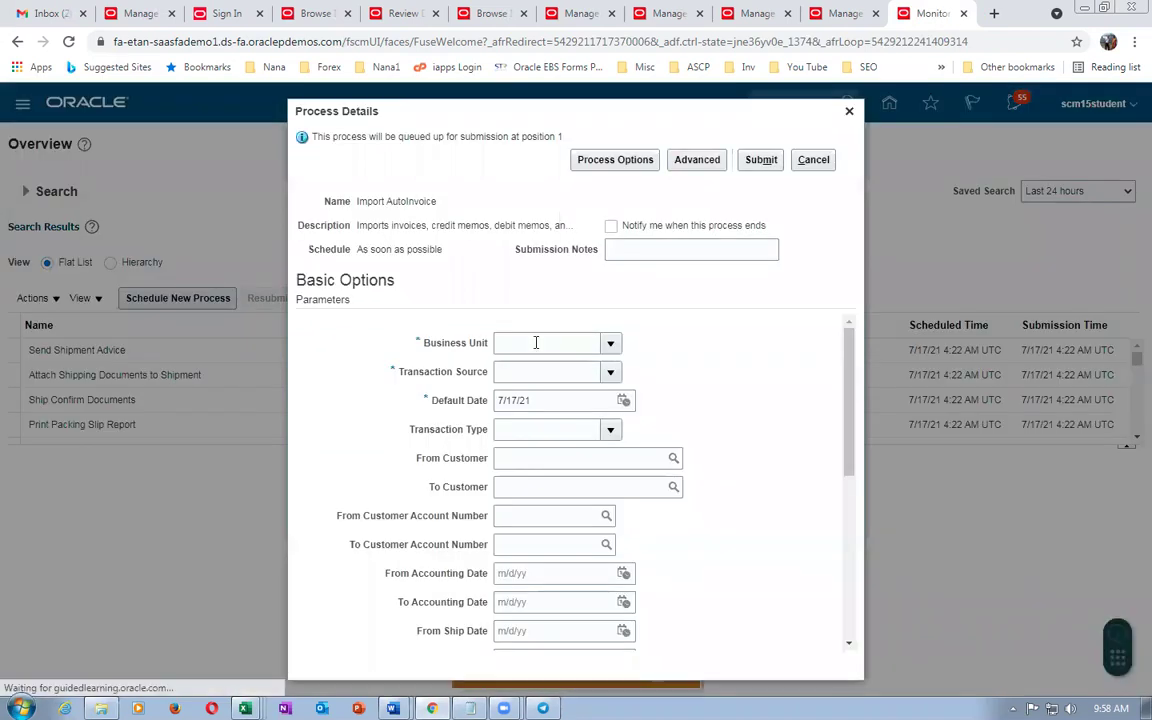
text(US)
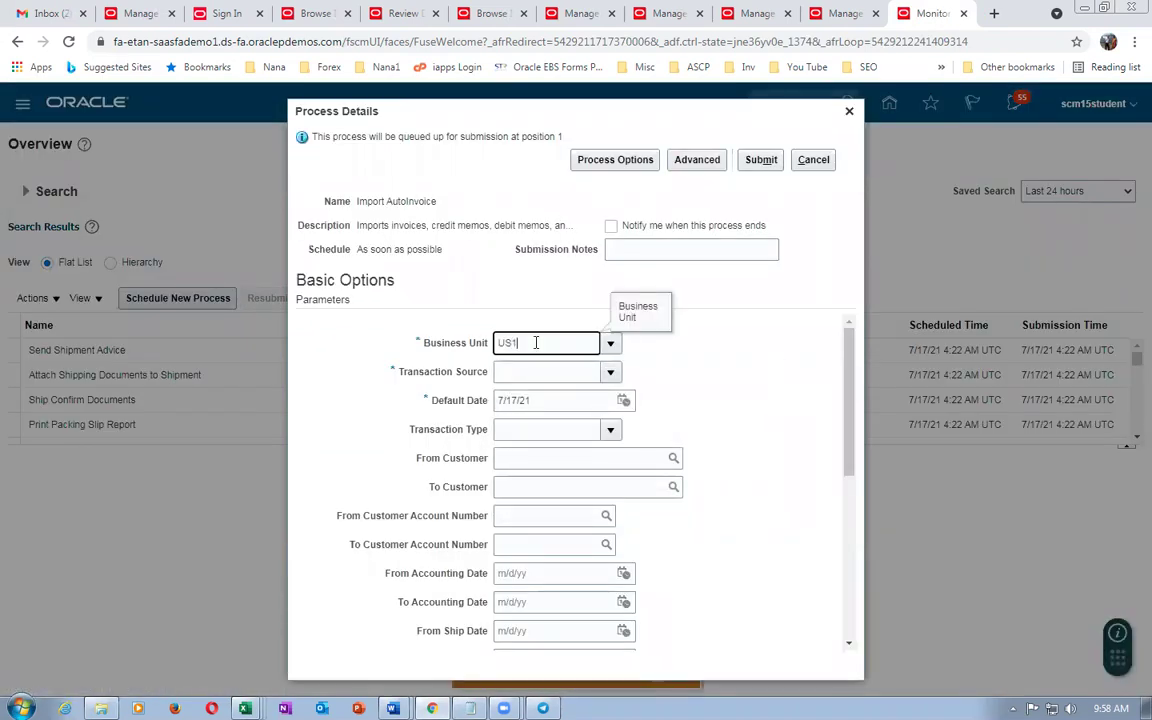
text(1)
key(Tab)
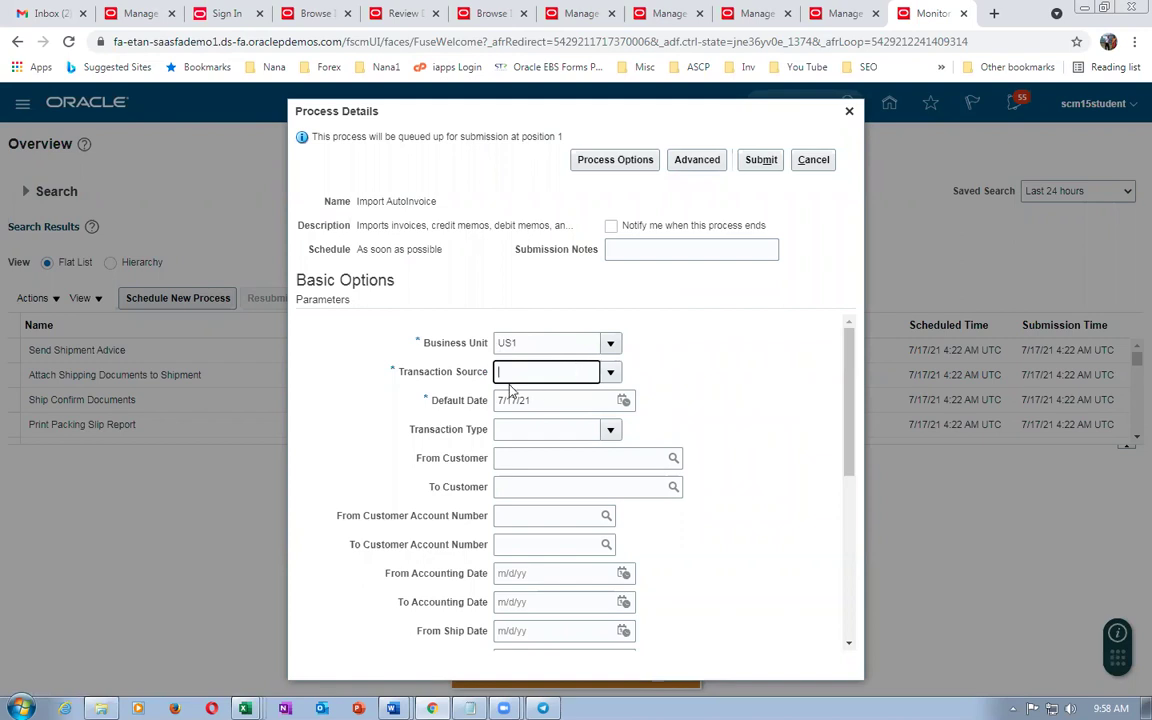
Set the Import AutoInvoice transaction source to Distributed Order Orchestration.
drag(498, 371, 604, 377)
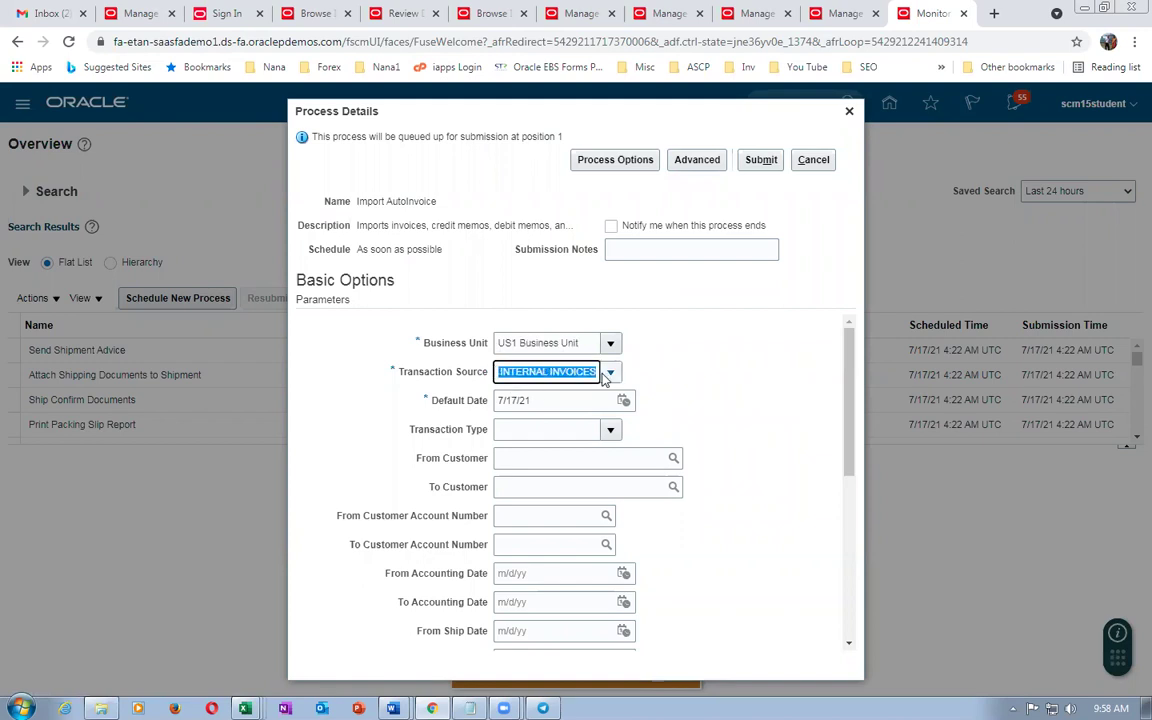
click(608, 374)
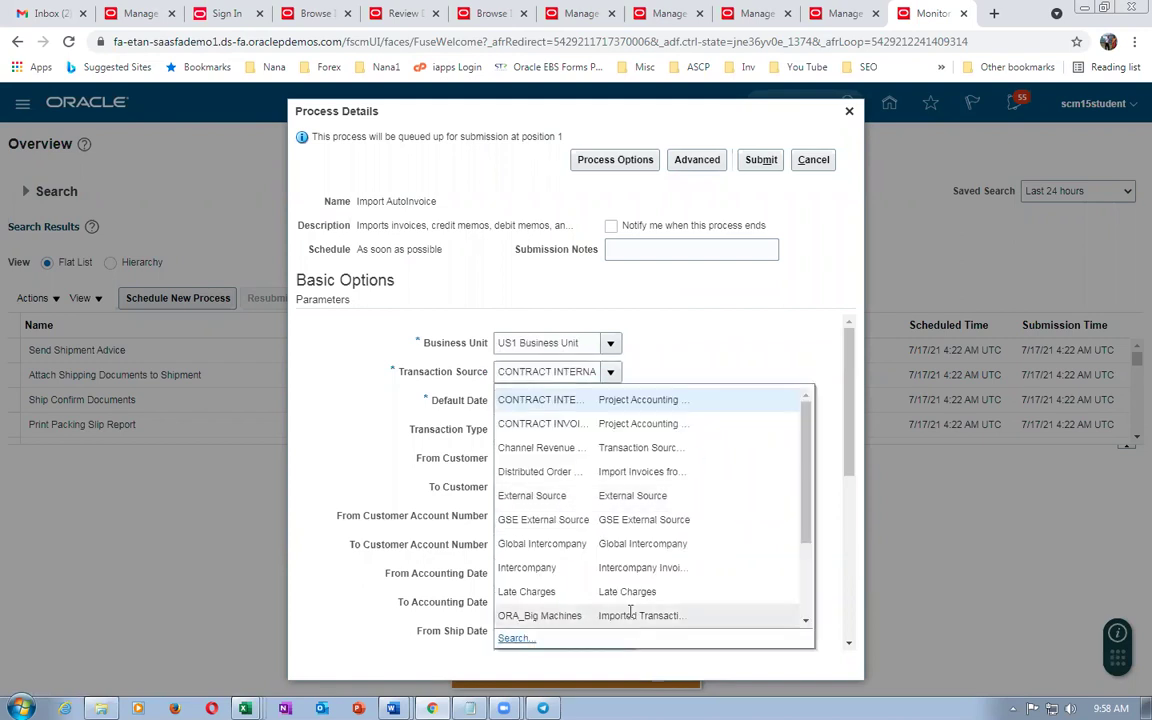
key(Return)
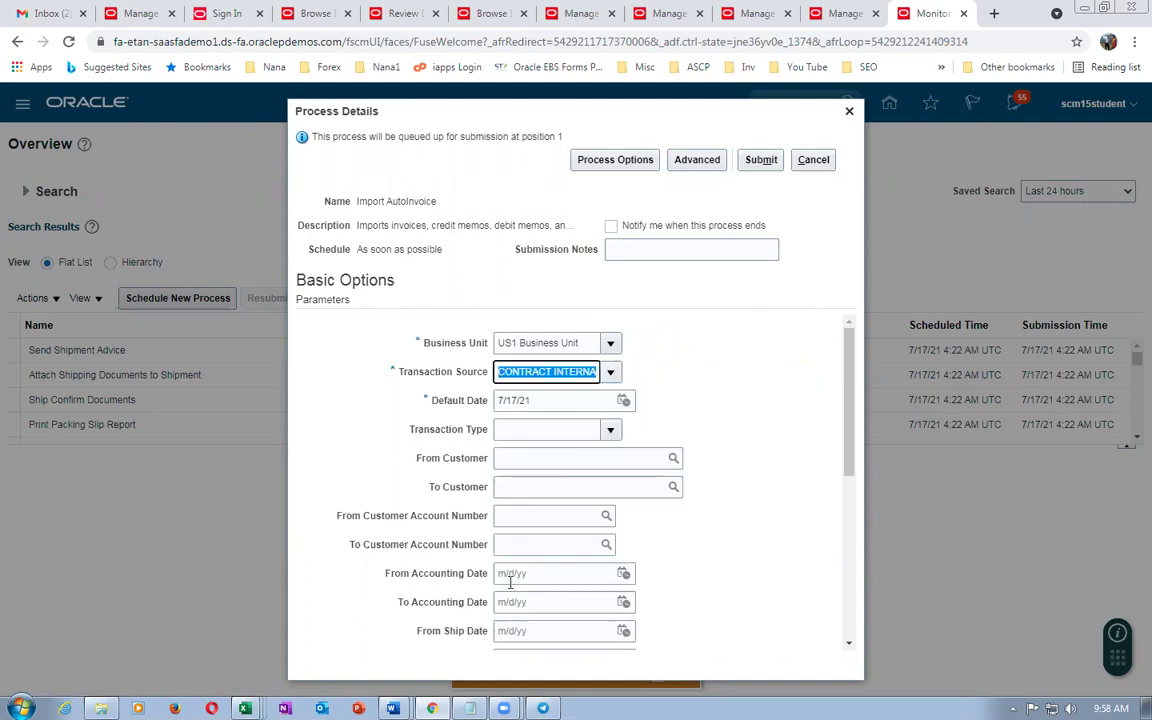
scroll(651, 435, down, 3)
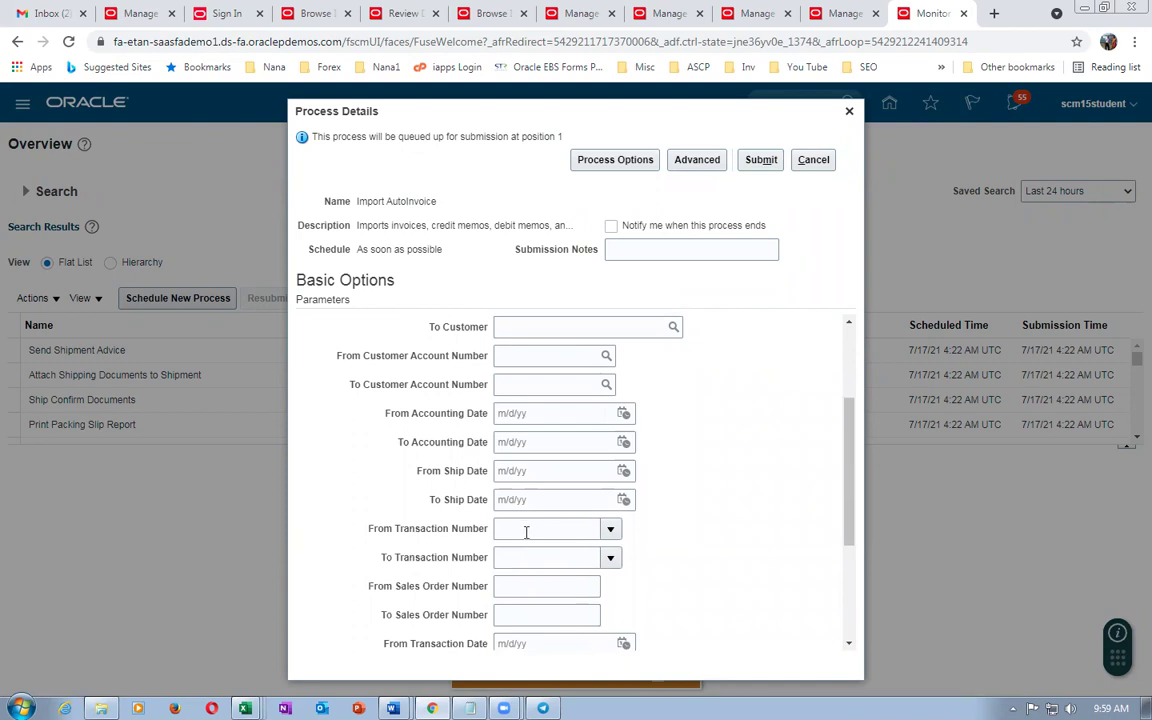
Enter the sales order's number as both the From and To Sales Order Number, and submit the Import AutoInvoice process.
click(514, 586)
text(97400)
click(499, 612)
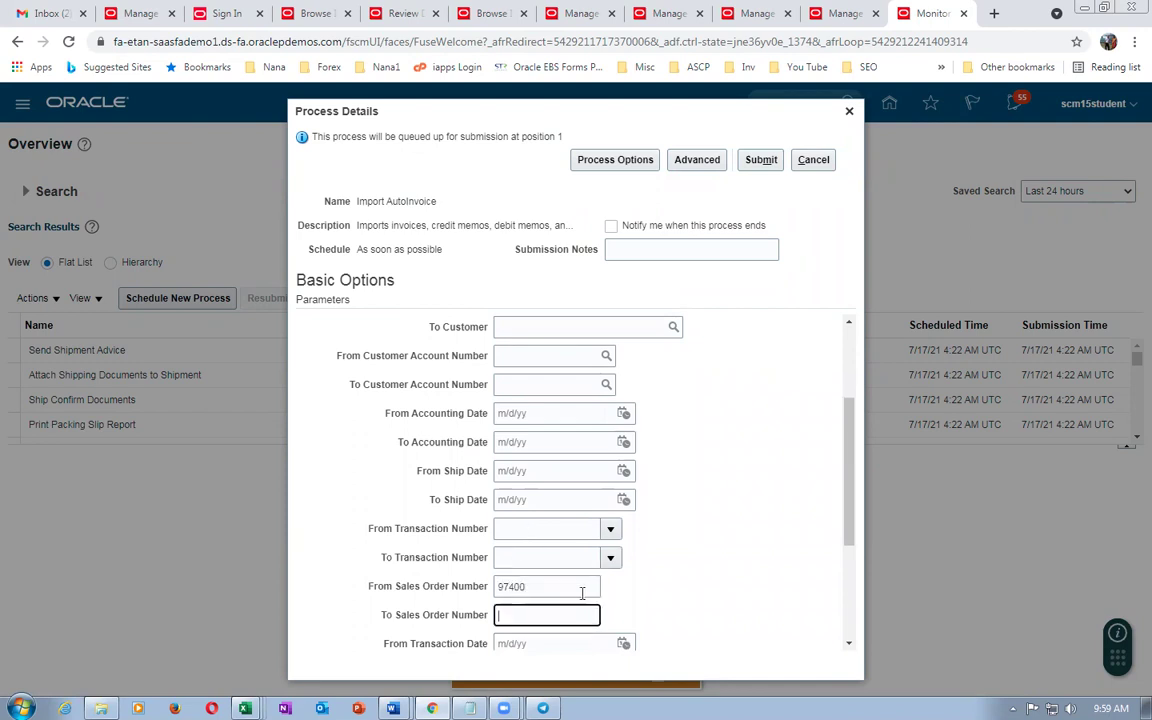
text(97400)
drag(851, 496, 866, 378)
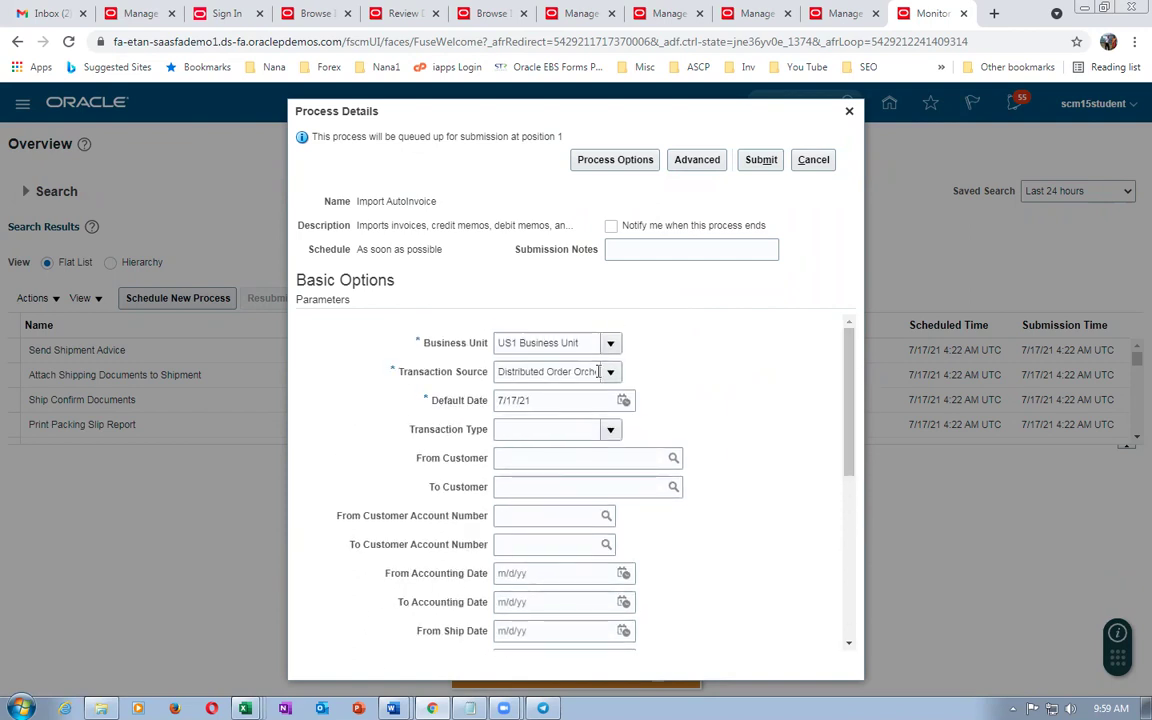
click(768, 161)
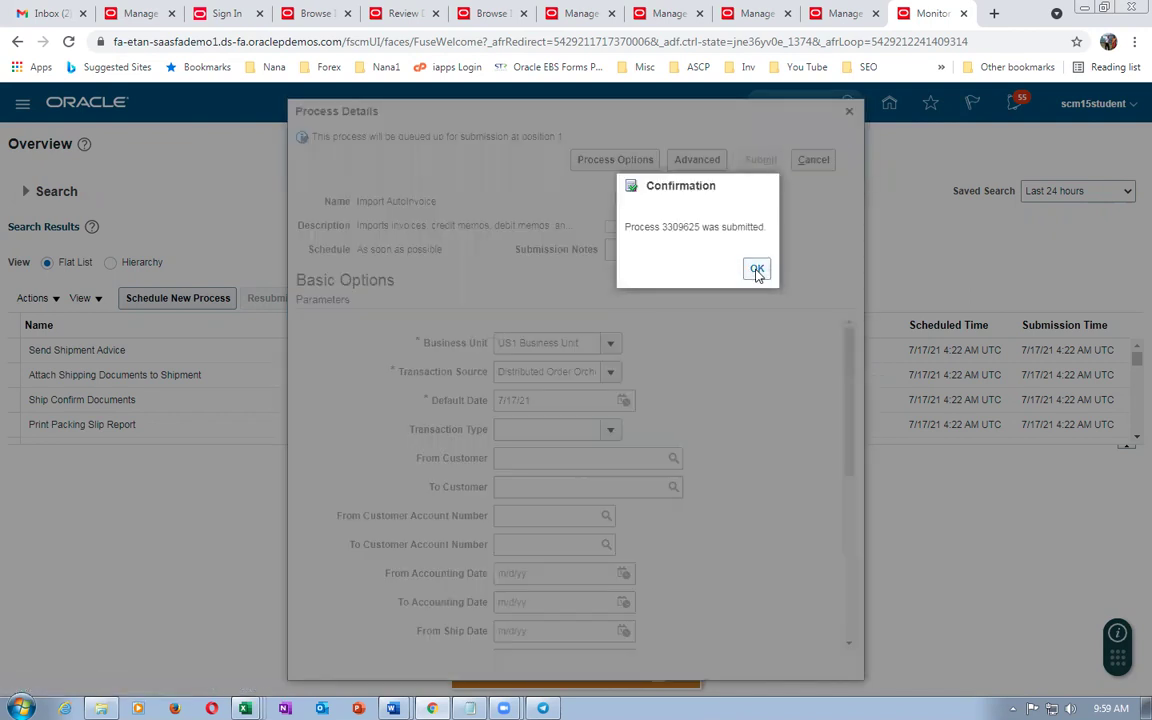
click(756, 267)
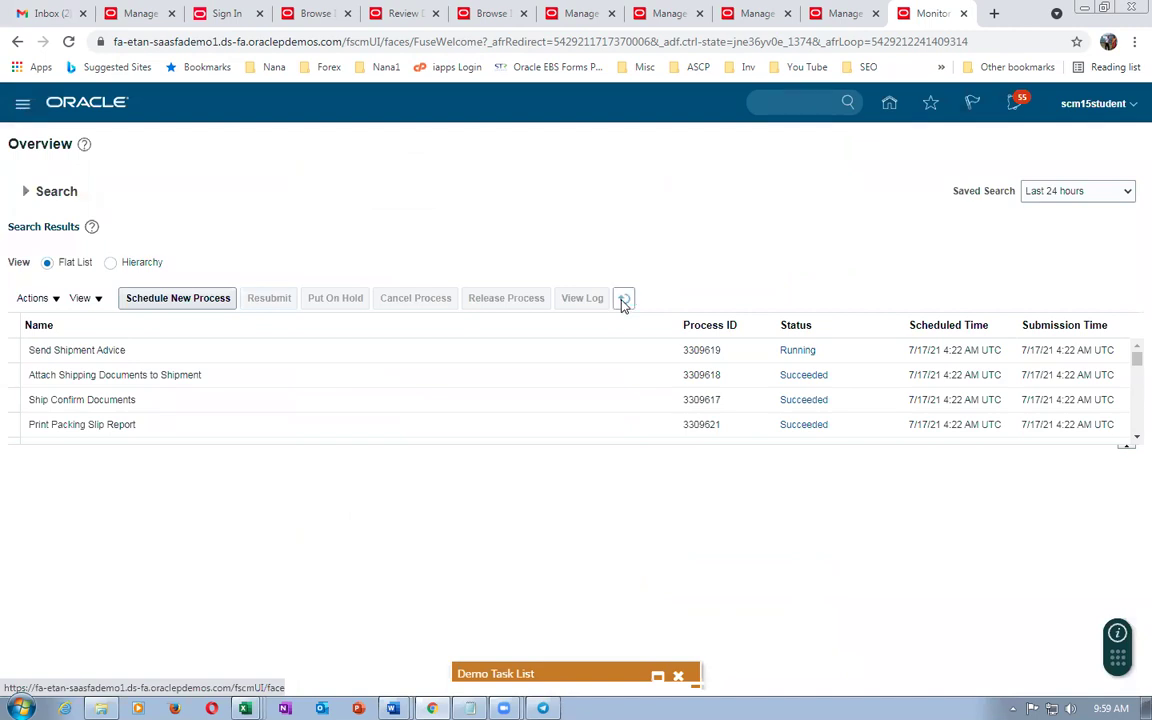
Refresh the scheduled processes list repeatedly to monitor the status of the Import AutoInvoice process.
click(622, 300)
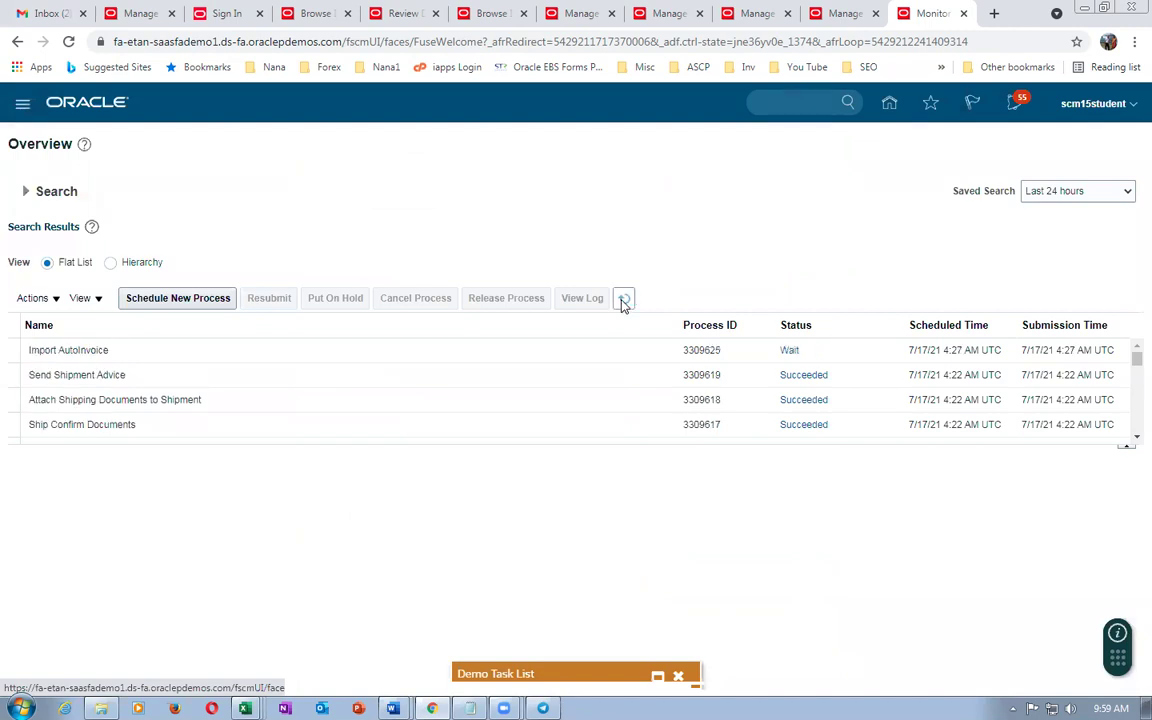
click(623, 301)
click(623, 301)
click(624, 301)
click(624, 301)
click(624, 301)
click(624, 300)
click(627, 304)
click(626, 300)
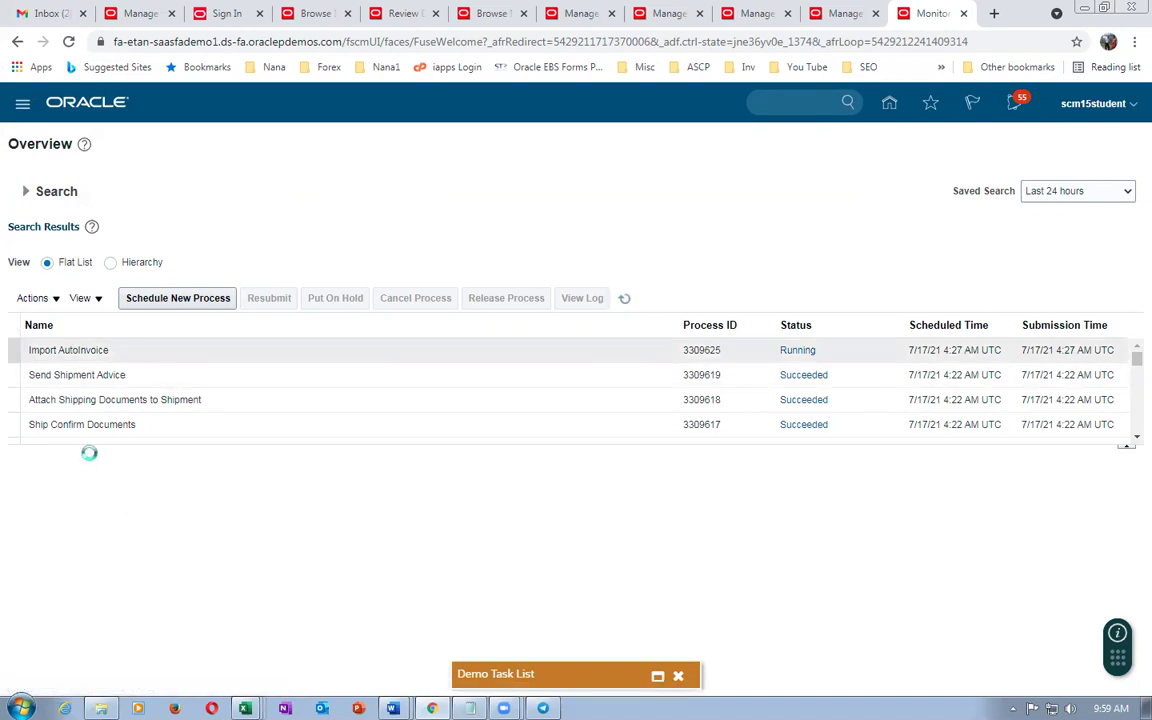
click(625, 302)
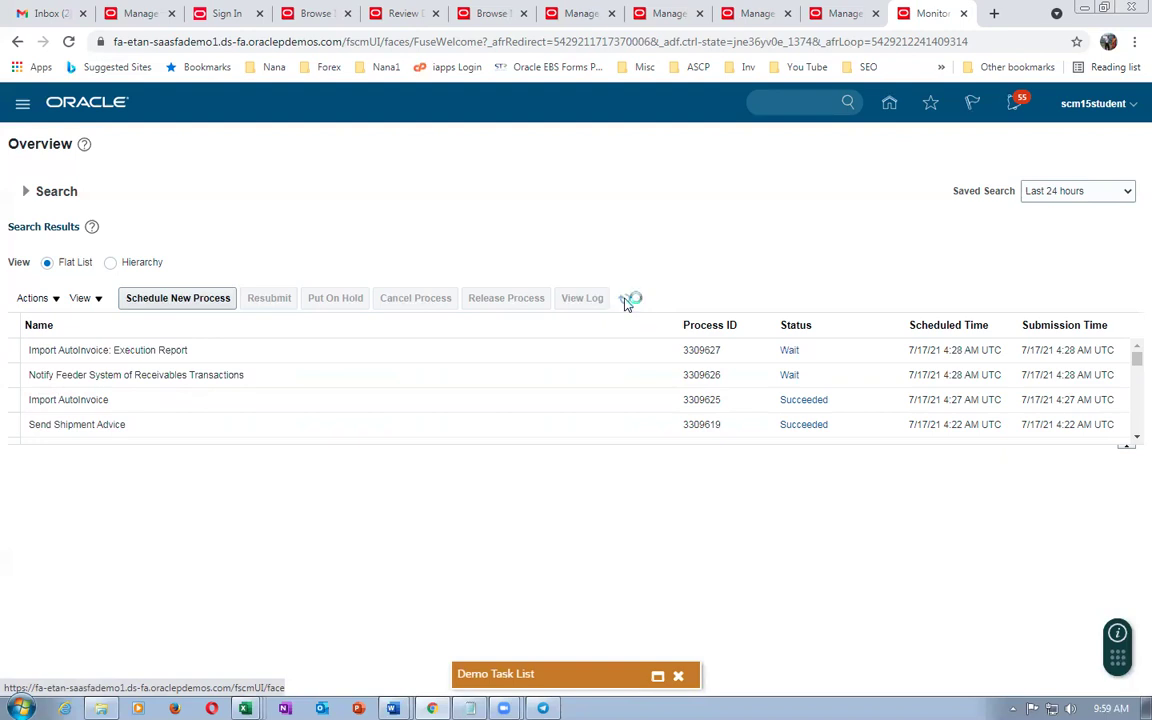
Return to the sales order page and refresh it to check the order line status and the order header status.
click(846, 16)
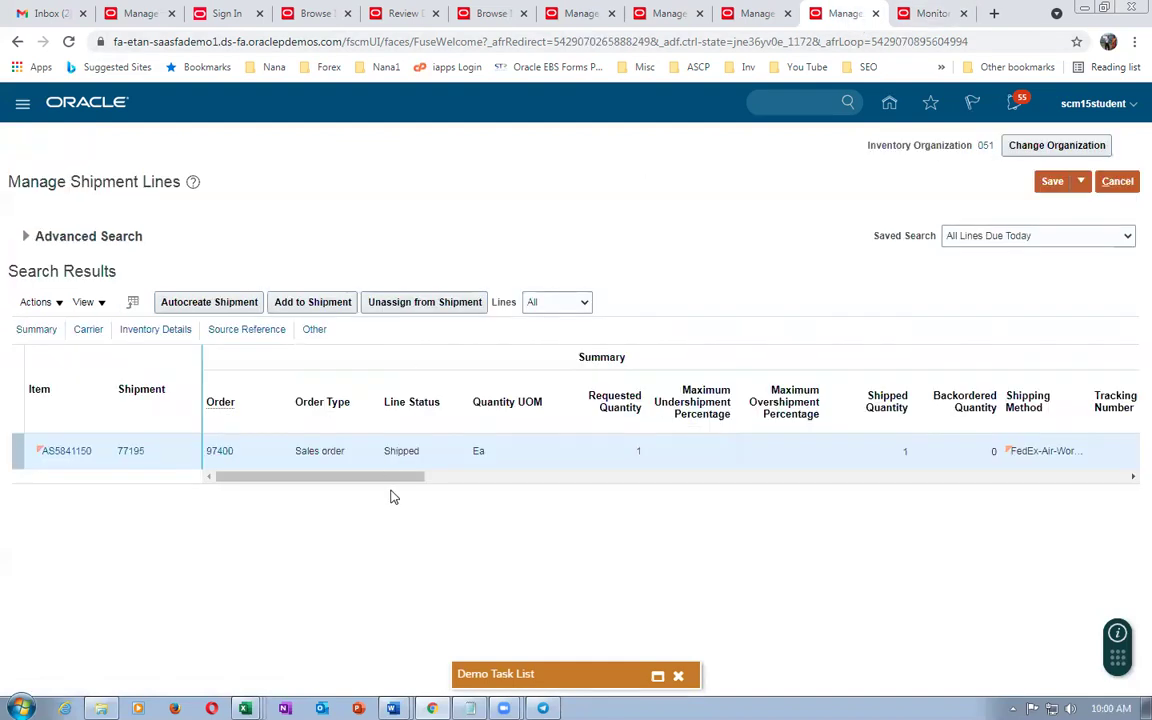
click(755, 15)
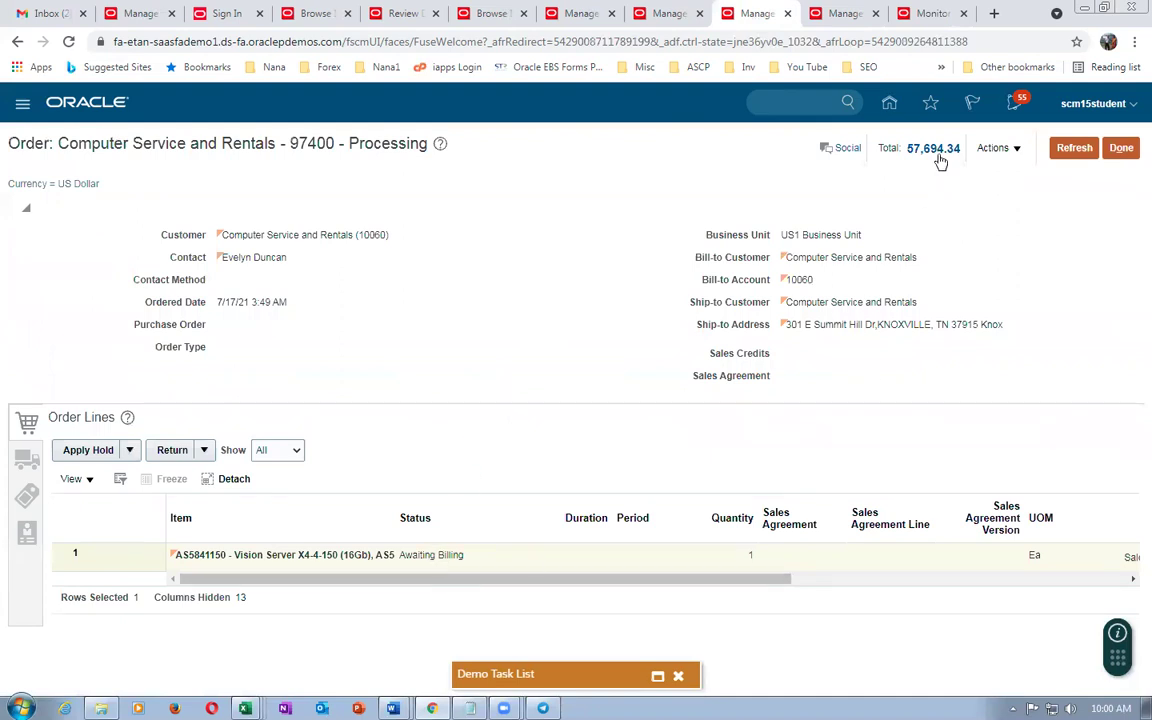
click(1074, 148)
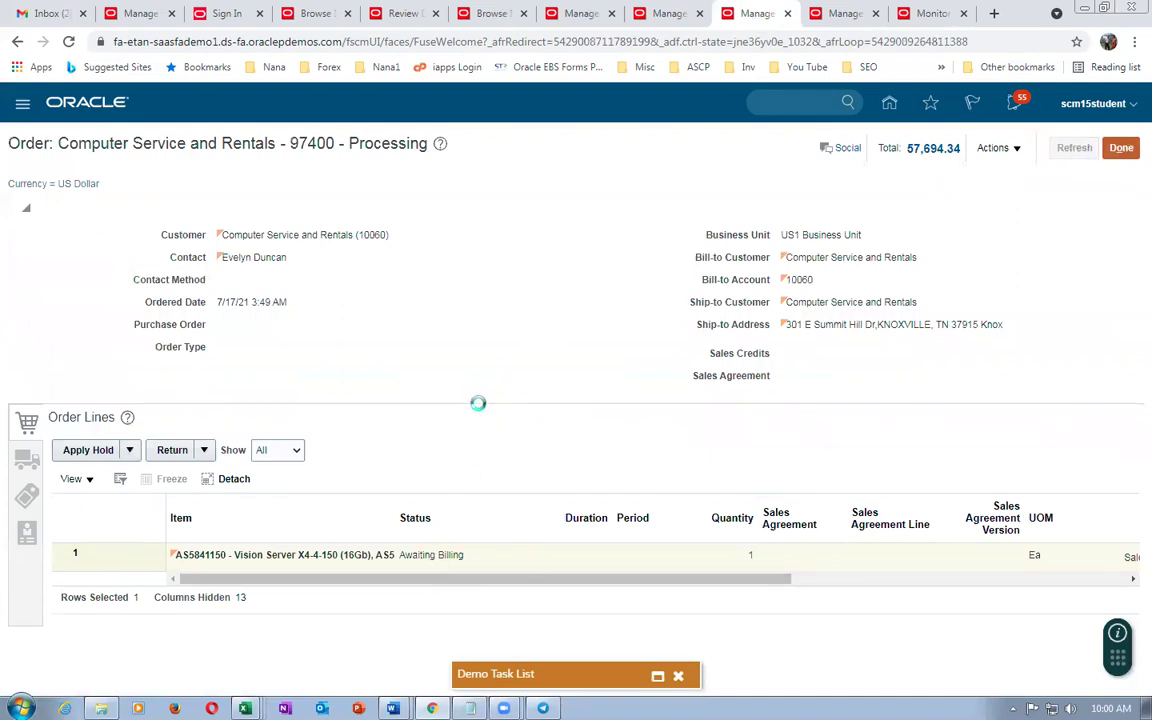
click(1072, 148)
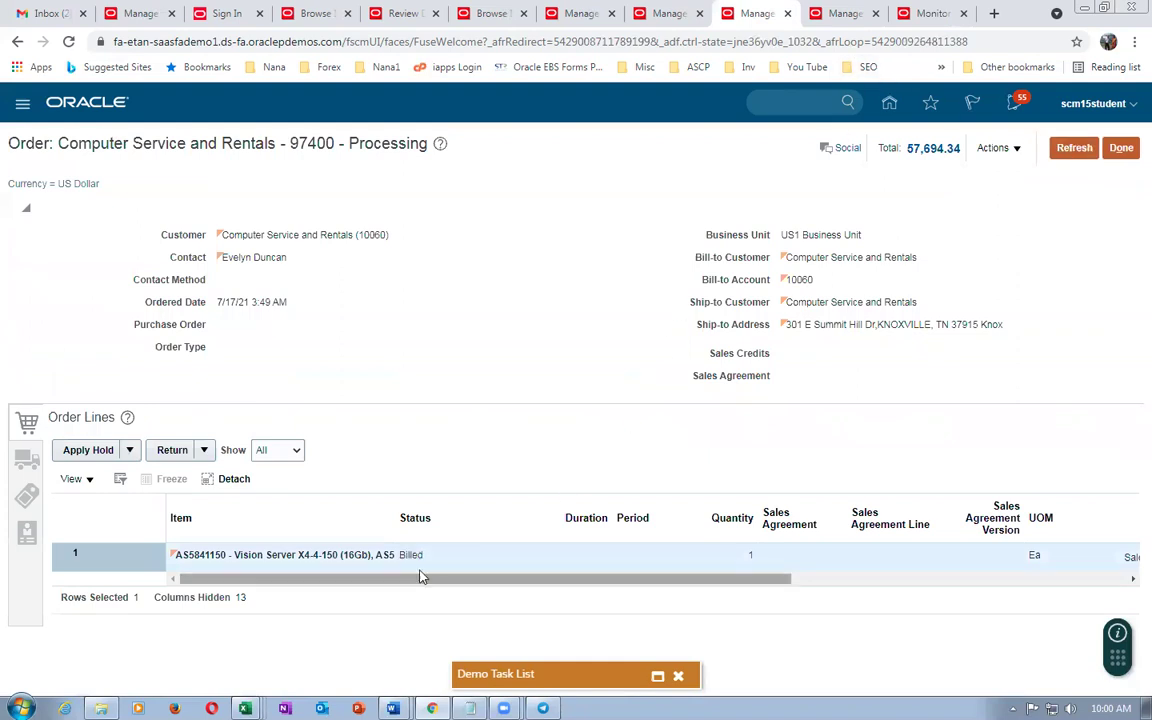
click(1074, 148)
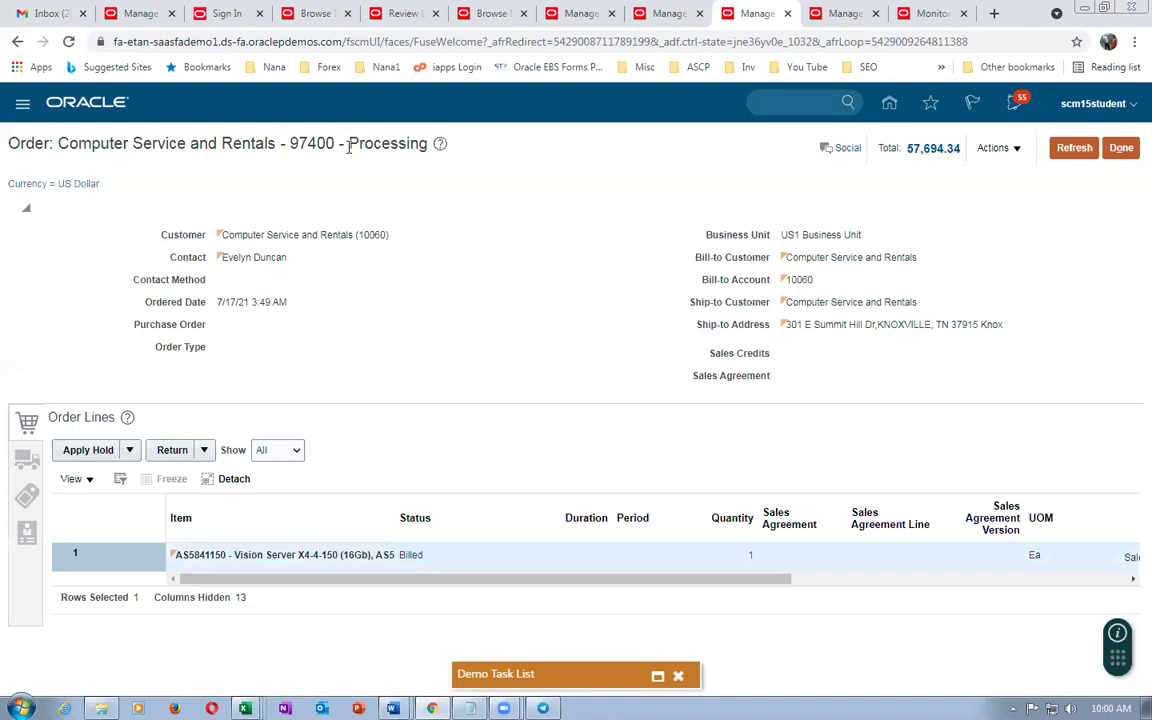
drag(347, 146, 408, 146)
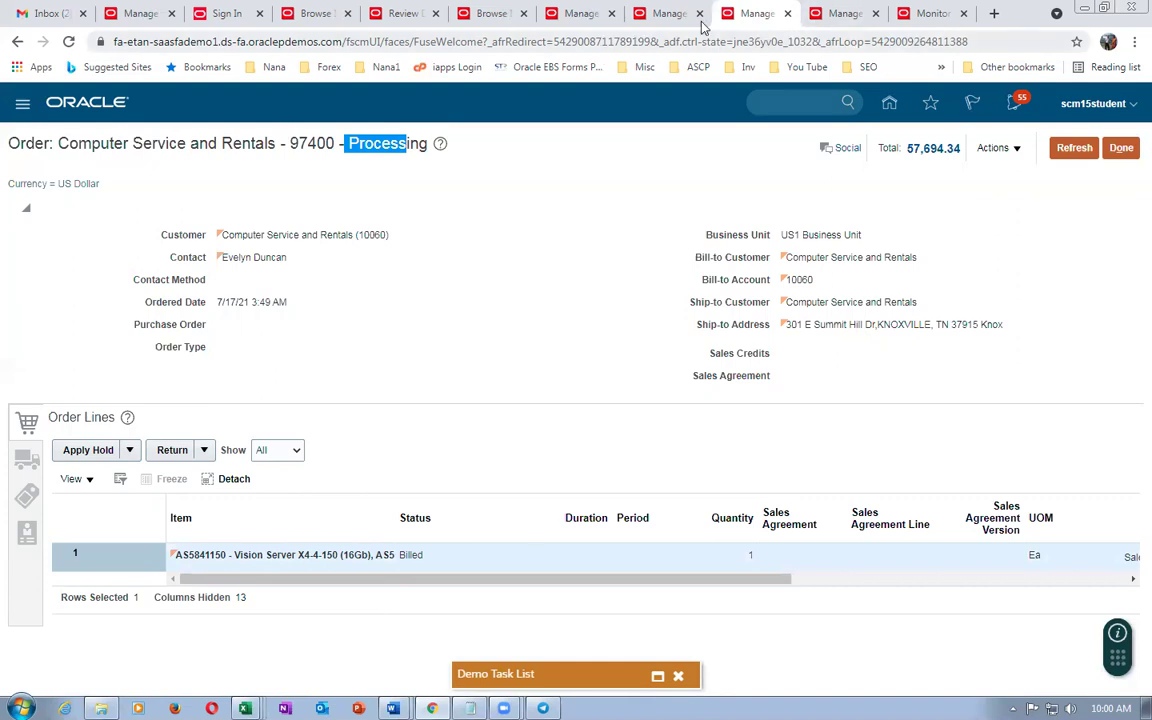
Return to the scheduled processes overview and start scheduling a new process.
click(905, 12)
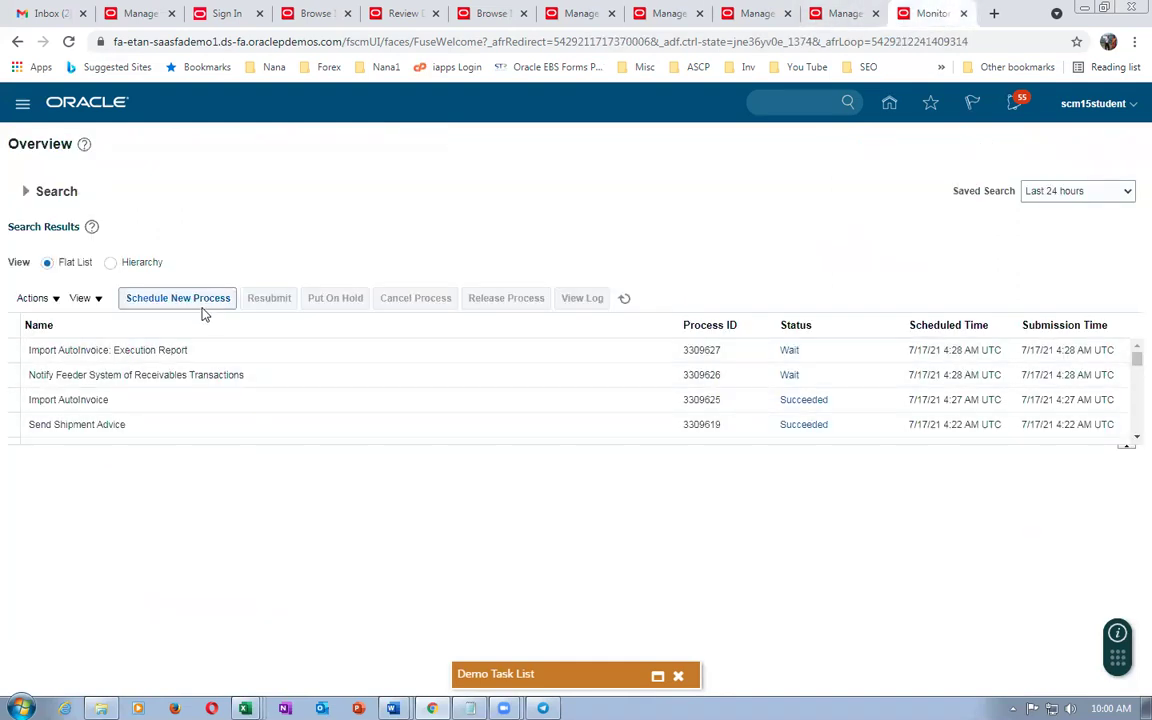
click(199, 305)
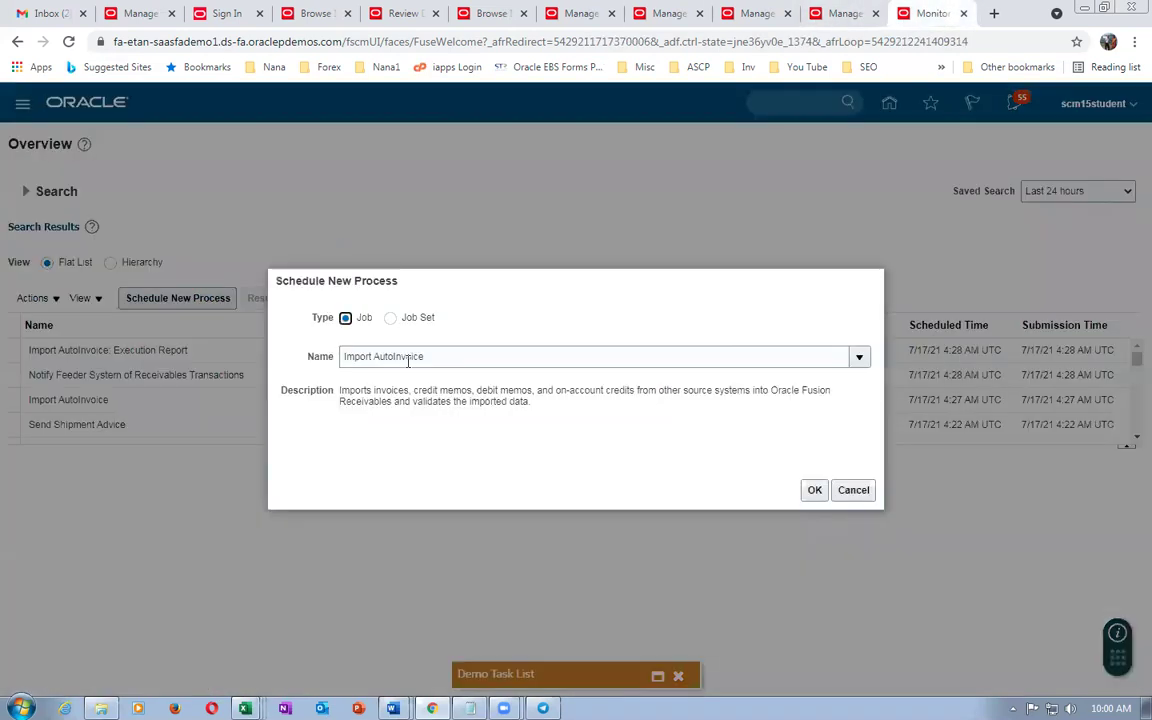
drag(470, 356, 291, 355)
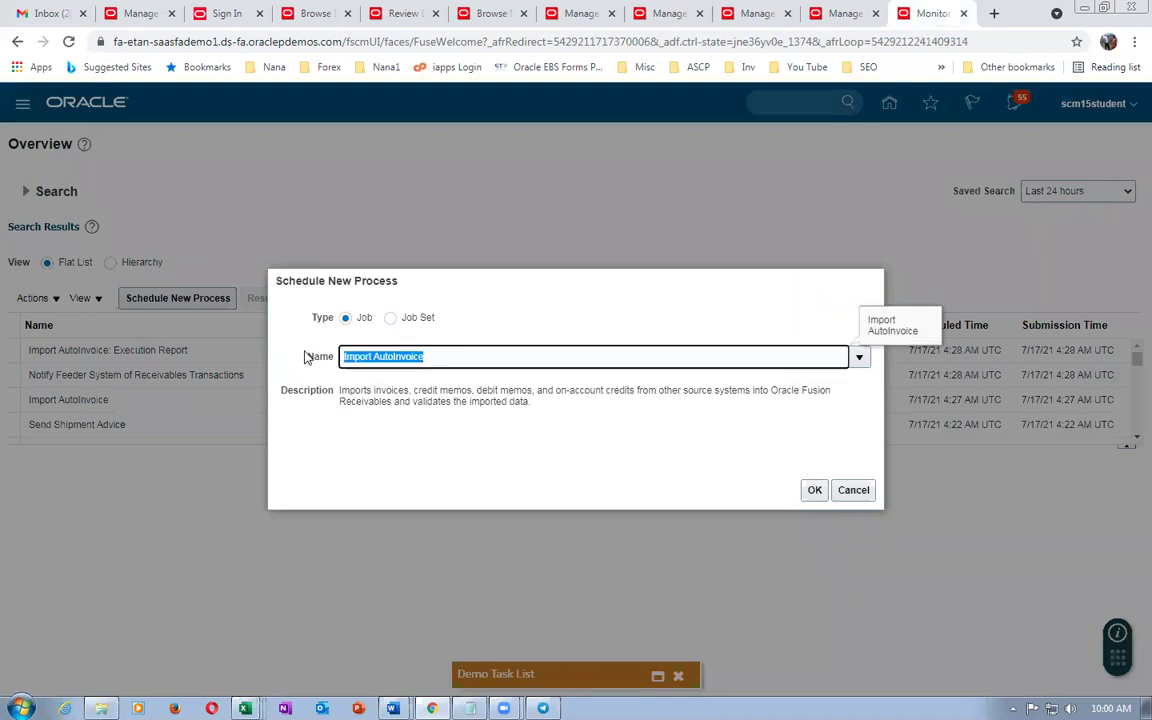
text(%close%)
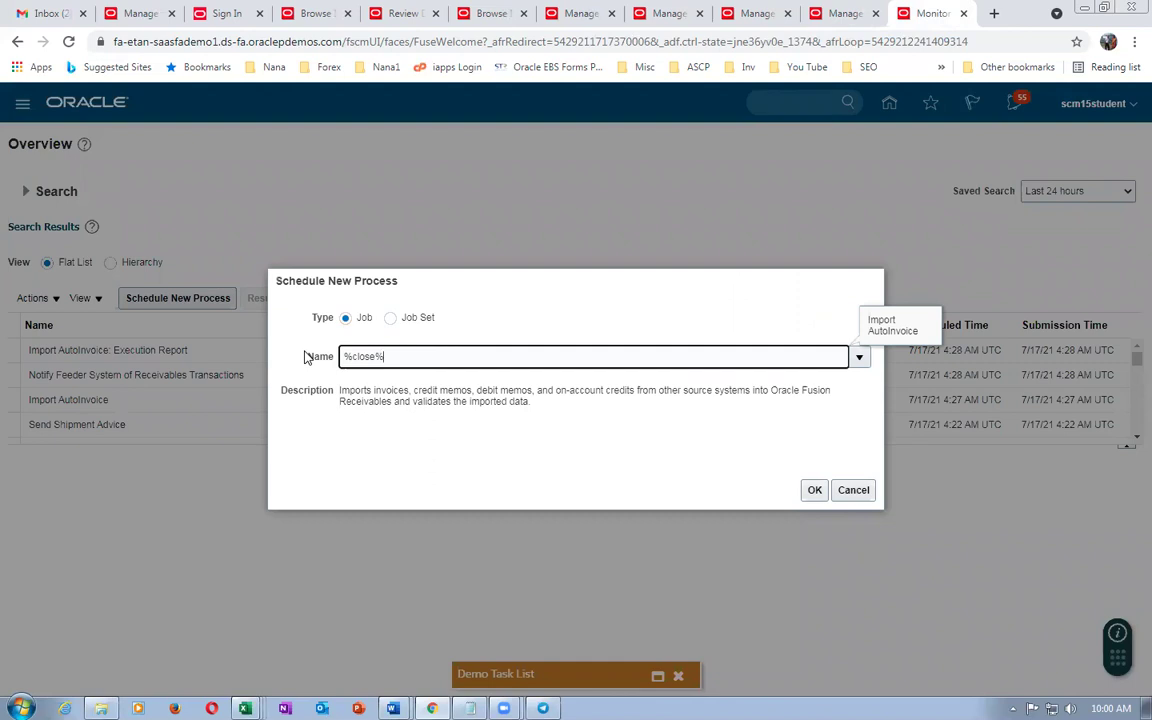
key(Tab)
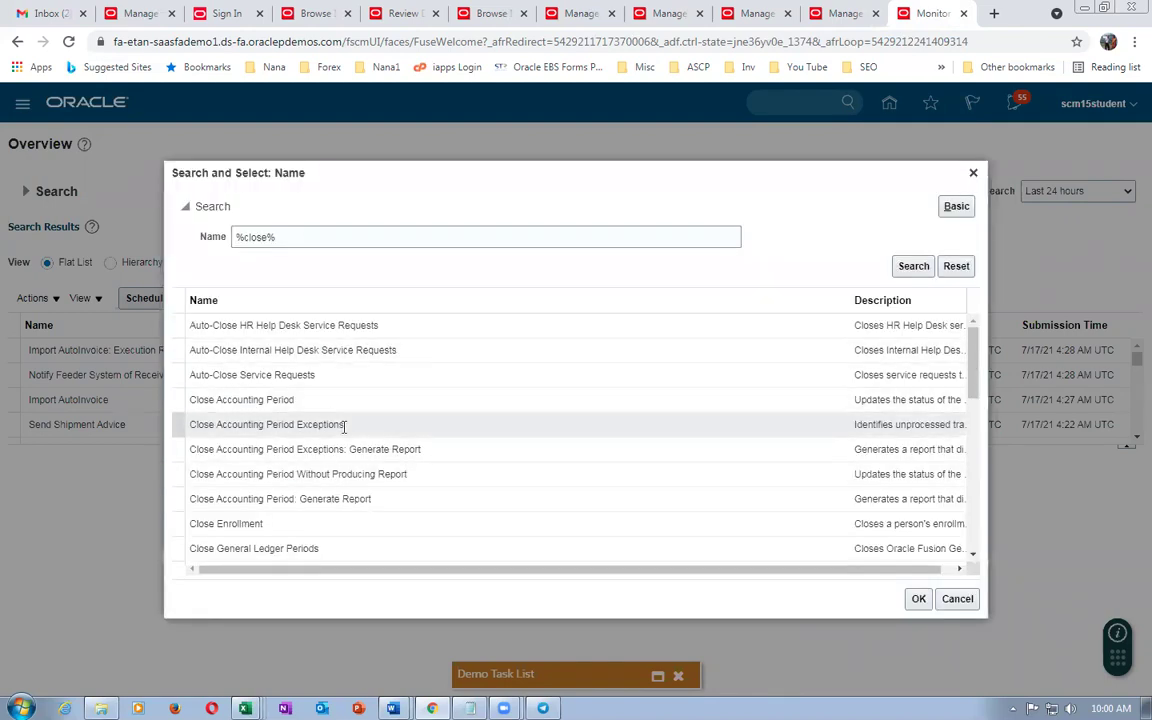
scroll(340, 465, down, 1)
scroll(340, 465, down, 2)
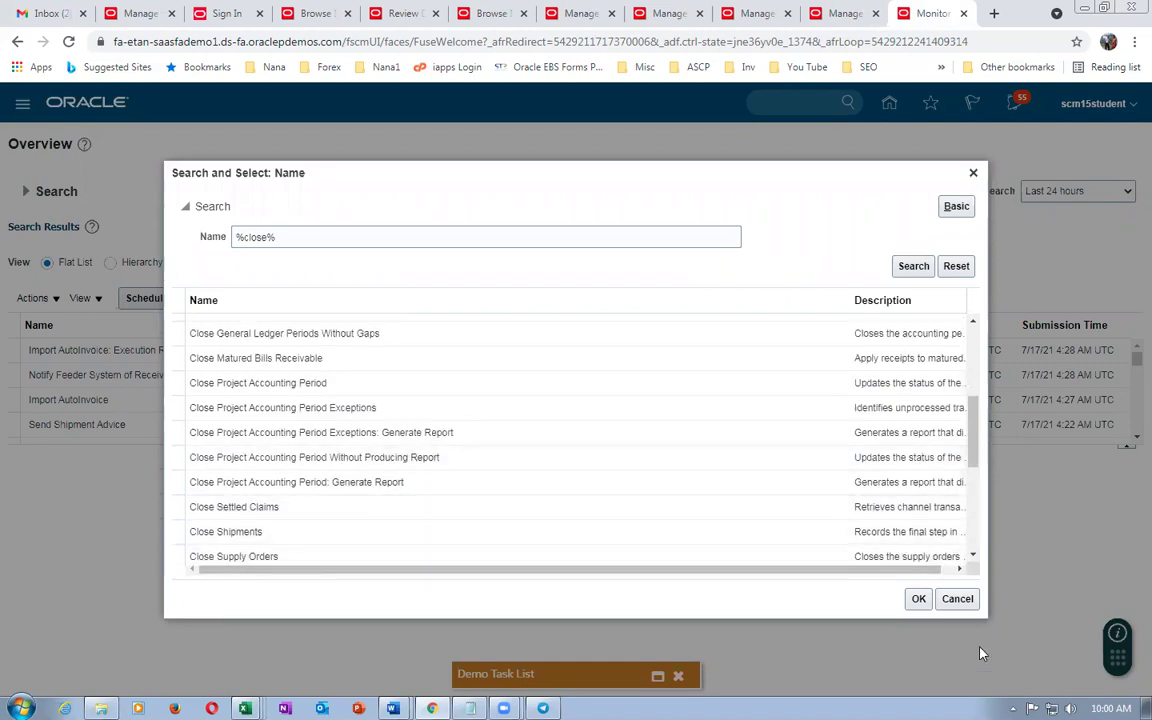
click(957, 599)
Look up the job name with %update%close% and open the process details of Update or Close Sales Orders.
drag(417, 355, 290, 337)
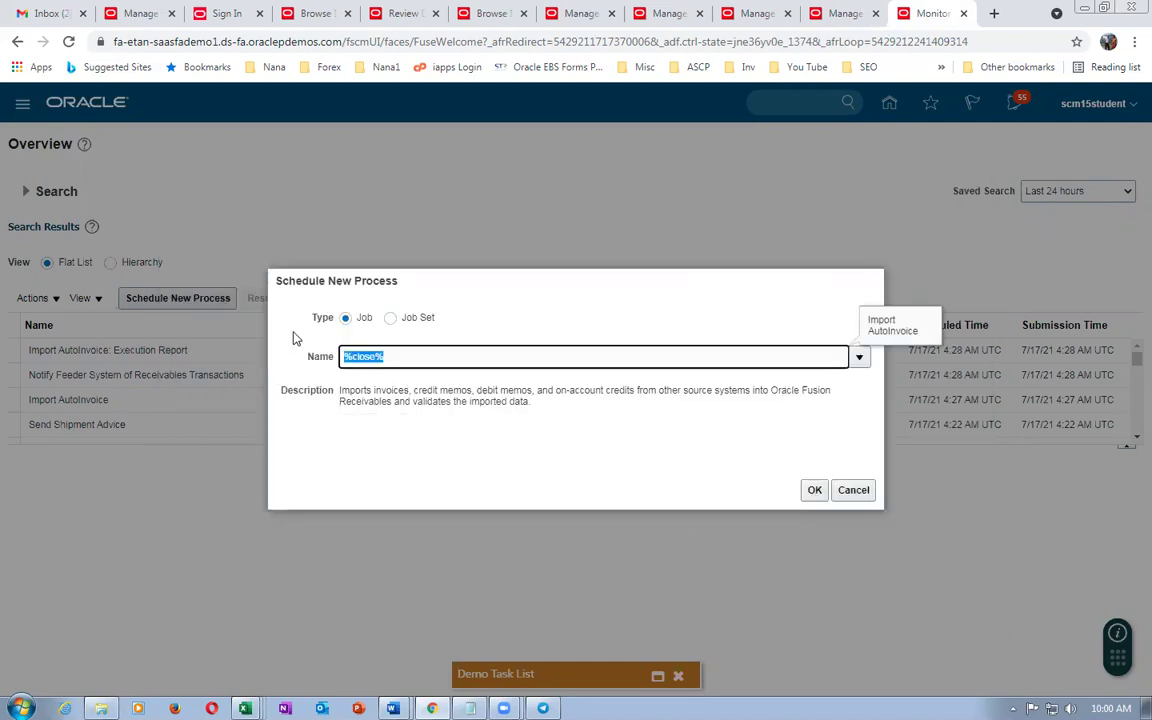
text(%update)
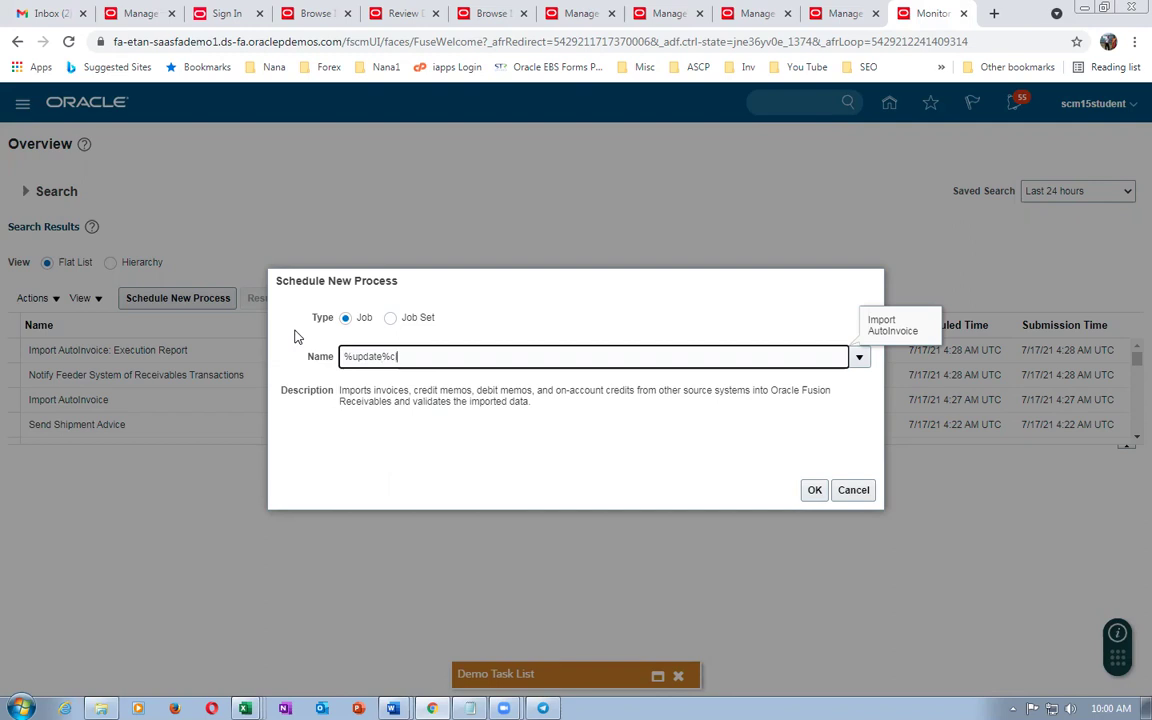
key(Tab)
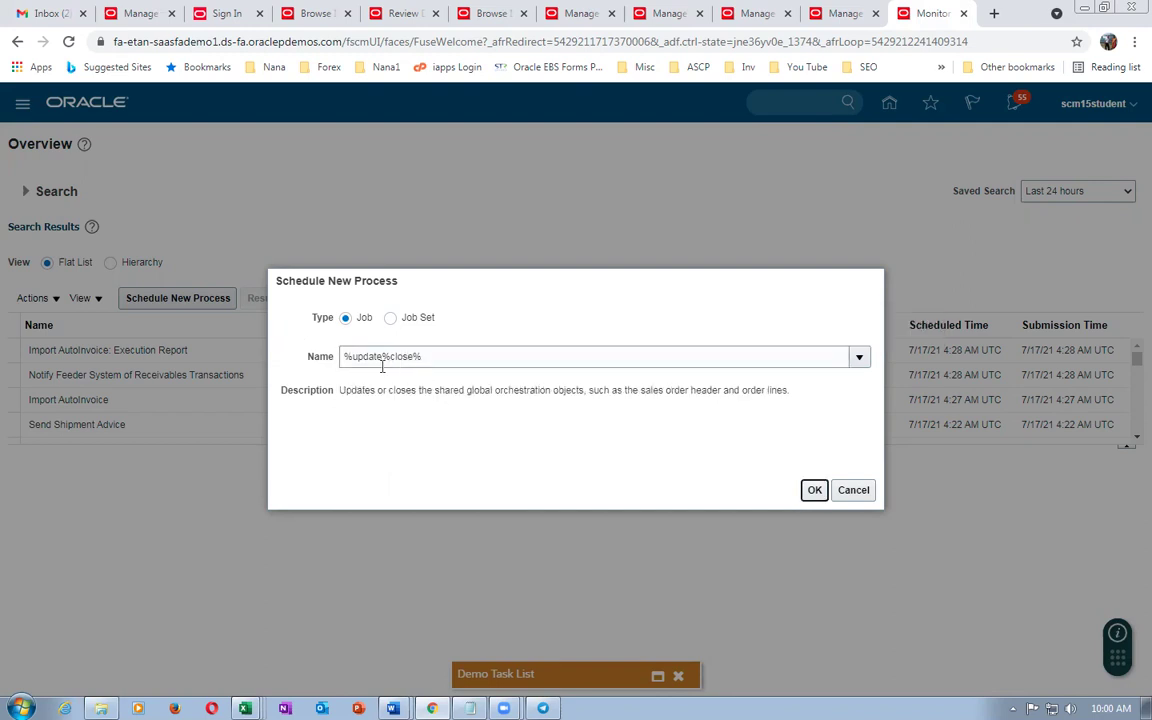
click(806, 494)
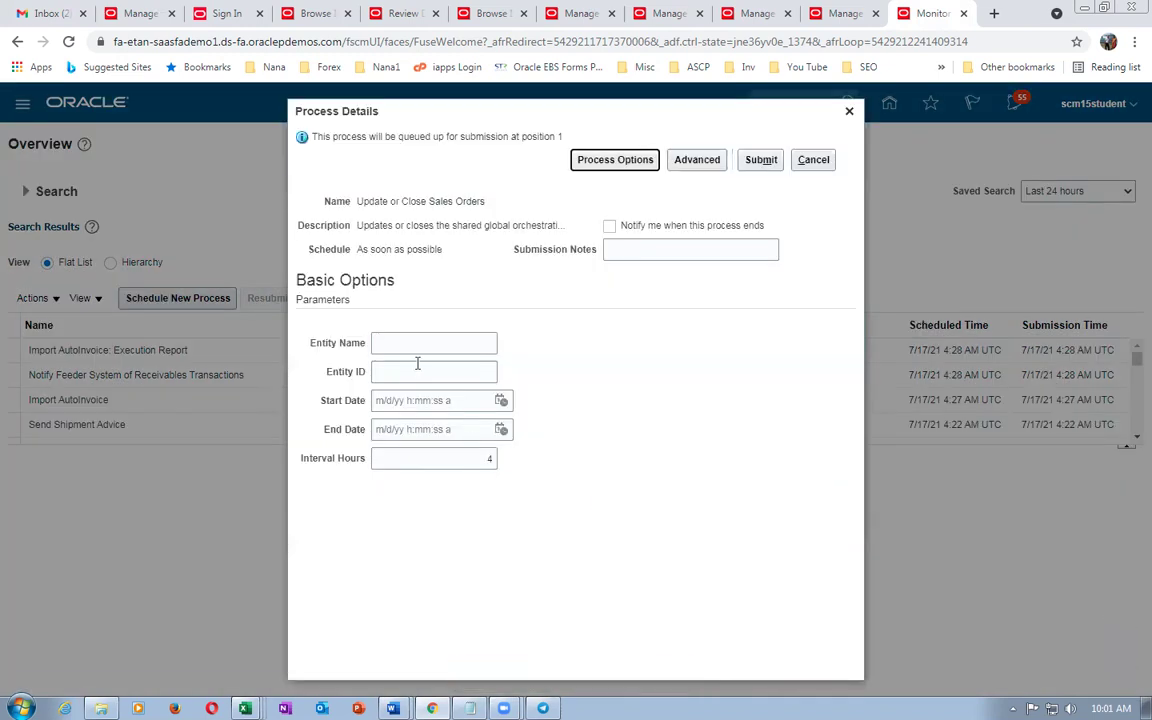
Set the entity name to Header and the interval hours to 0, and submit the Update or Close Sales Orders process.
click(411, 340)
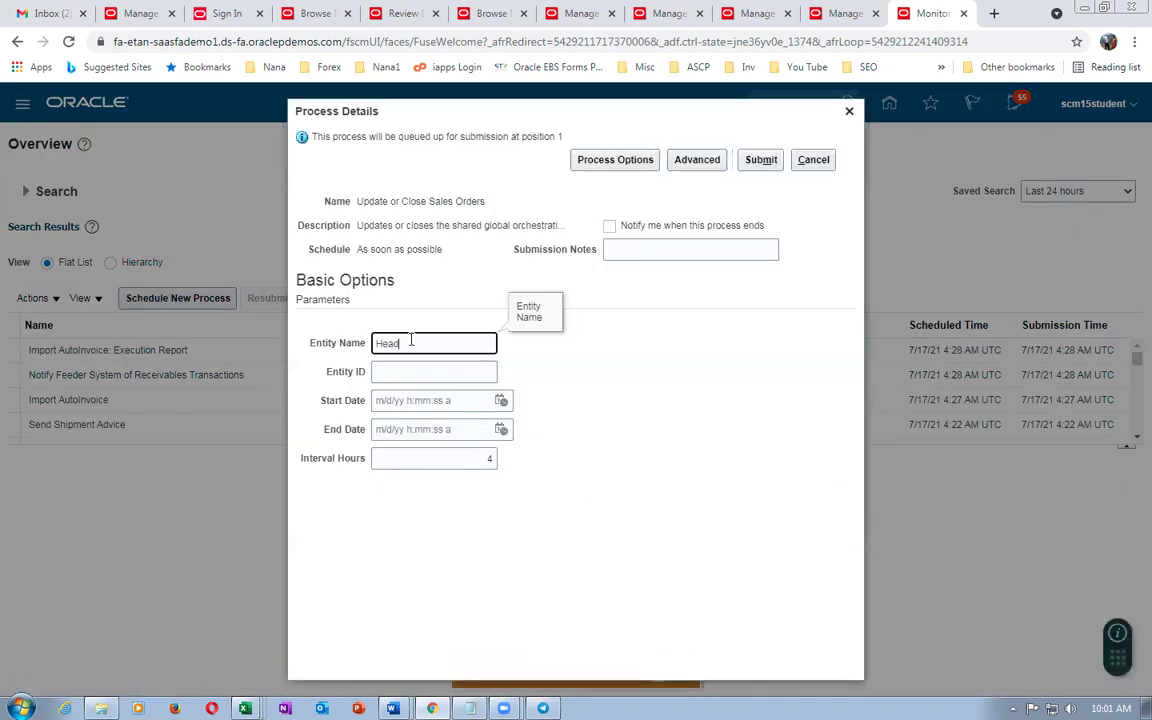
key(Tab)
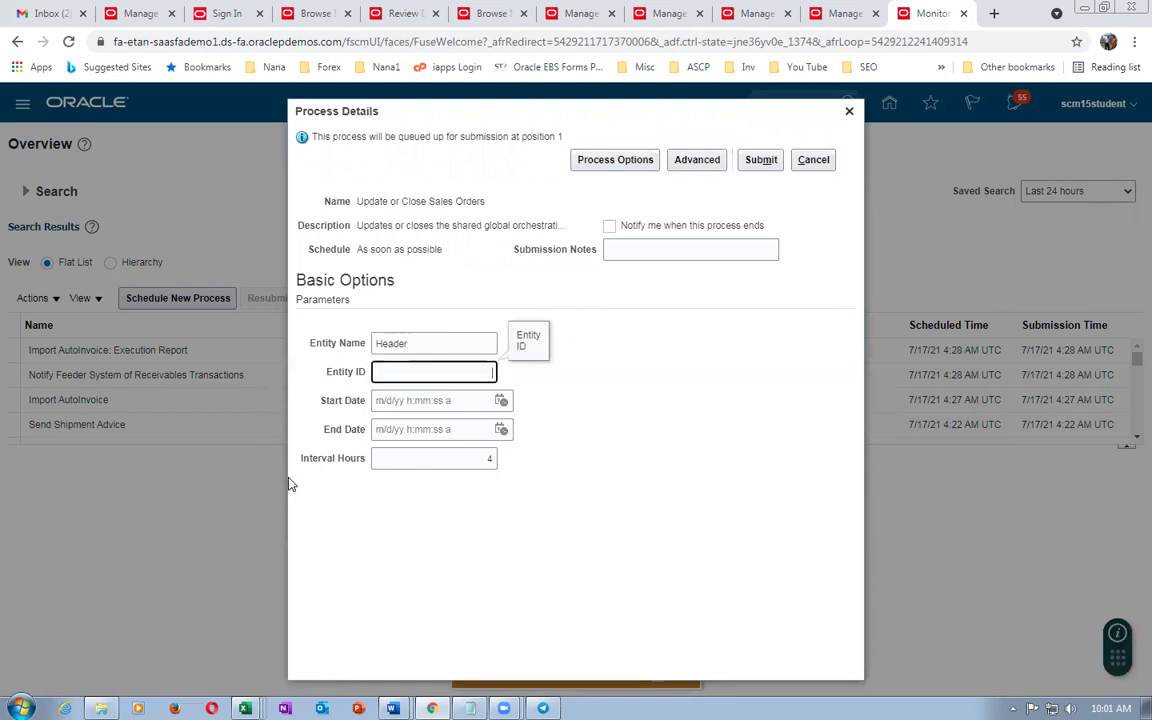
click(452, 456)
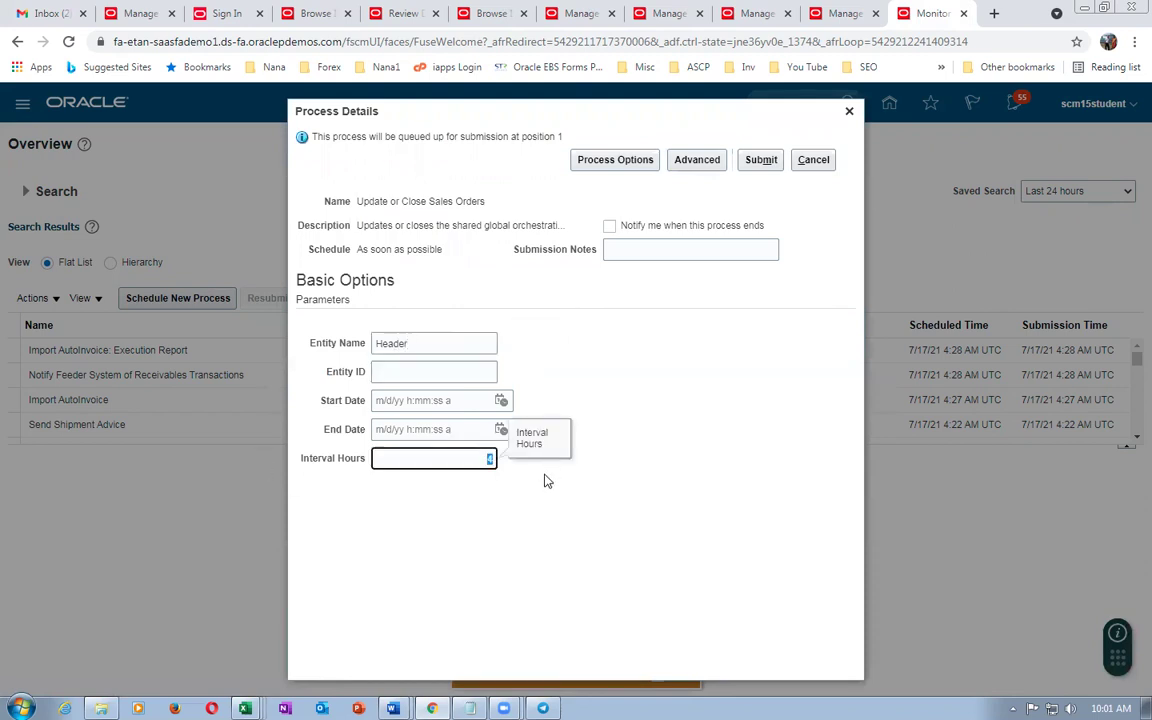
text(0)
click(566, 570)
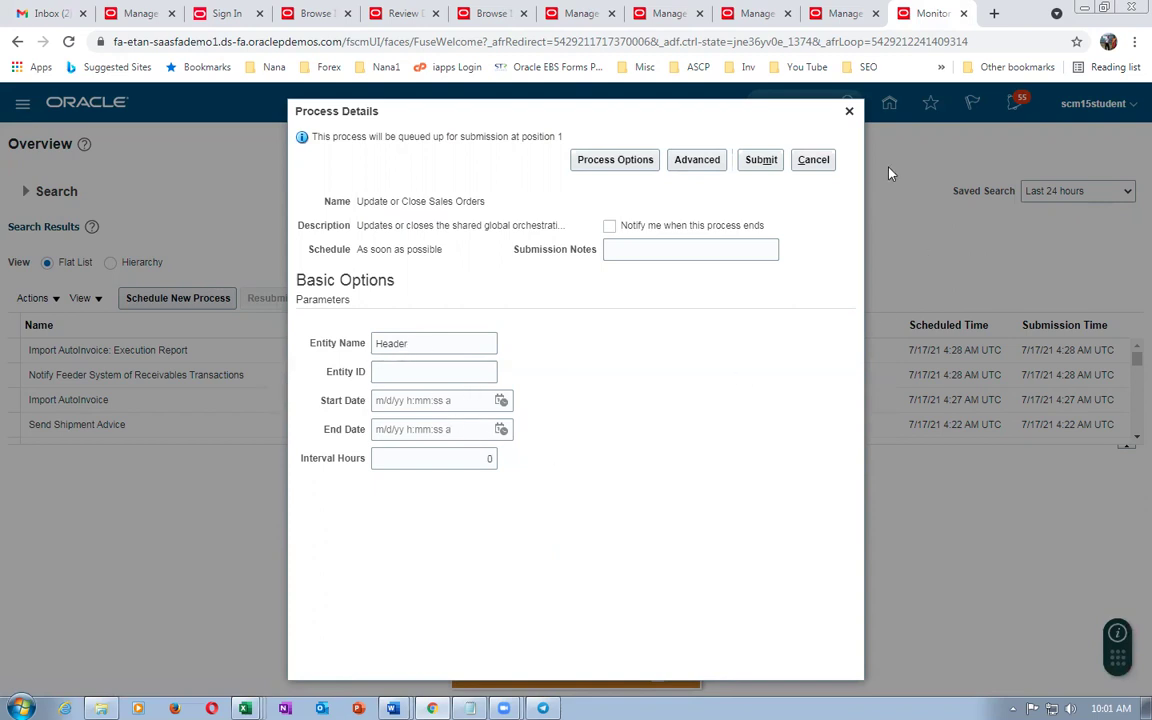
click(760, 160)
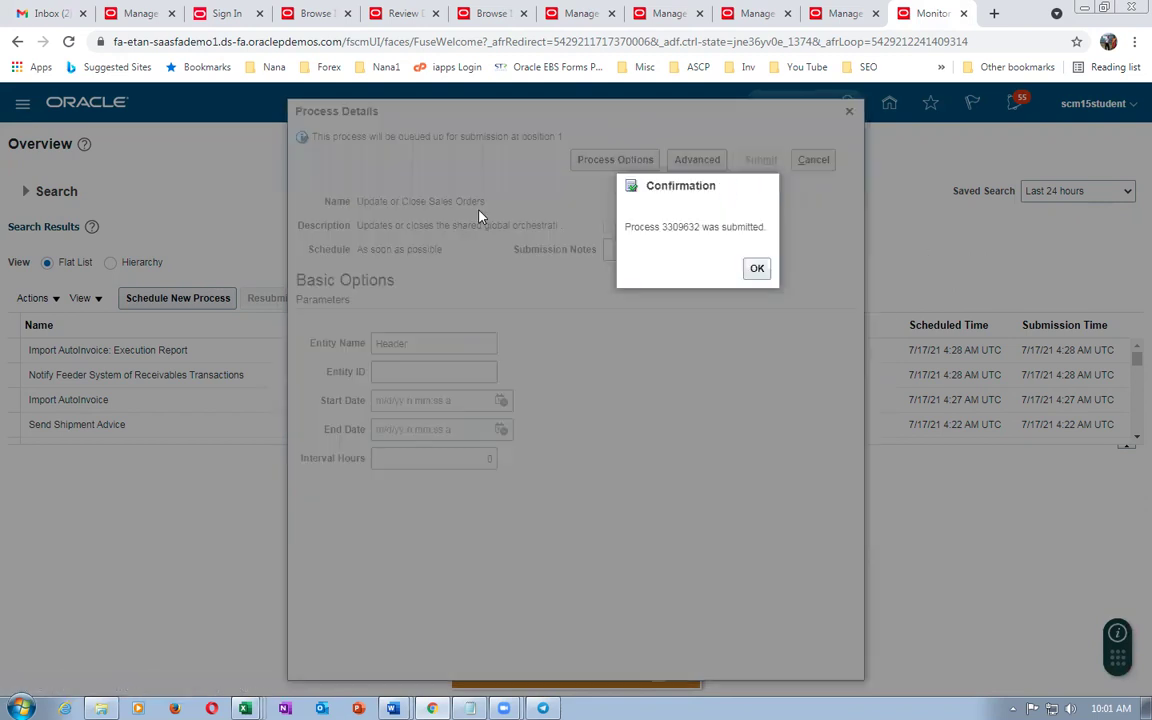
click(757, 270)
Refresh the scheduled processes list to check the status of Update or Close Sales Orders.
click(622, 299)
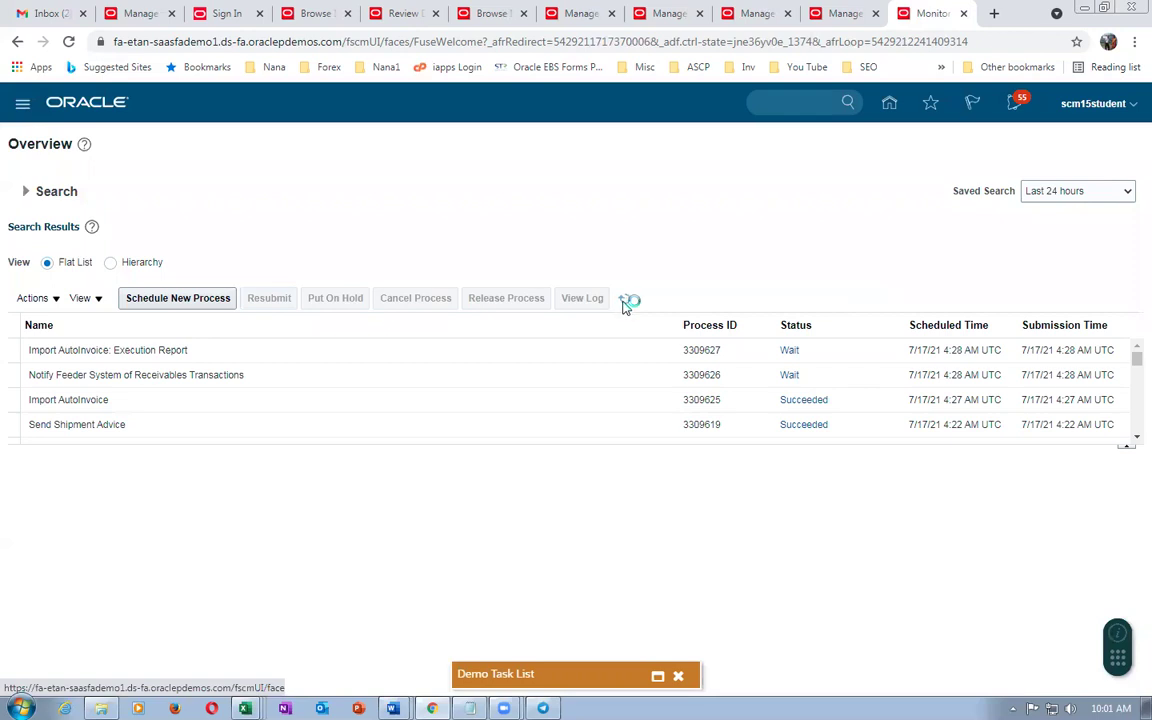
click(624, 301)
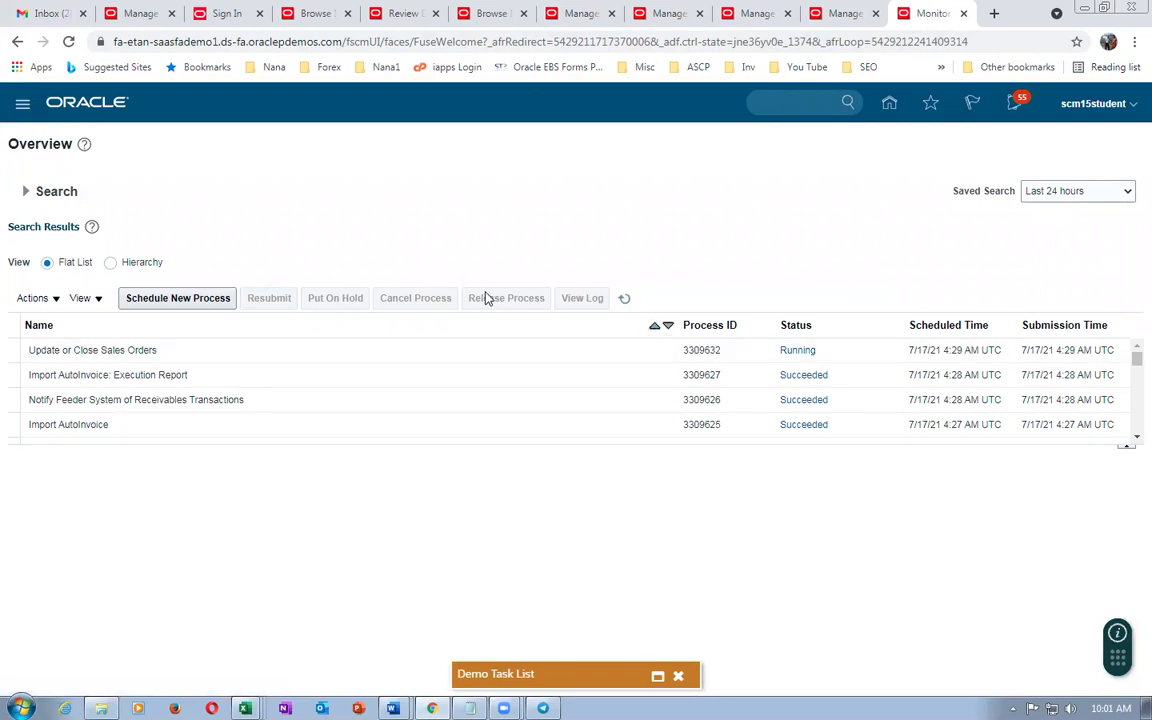
click(624, 299)
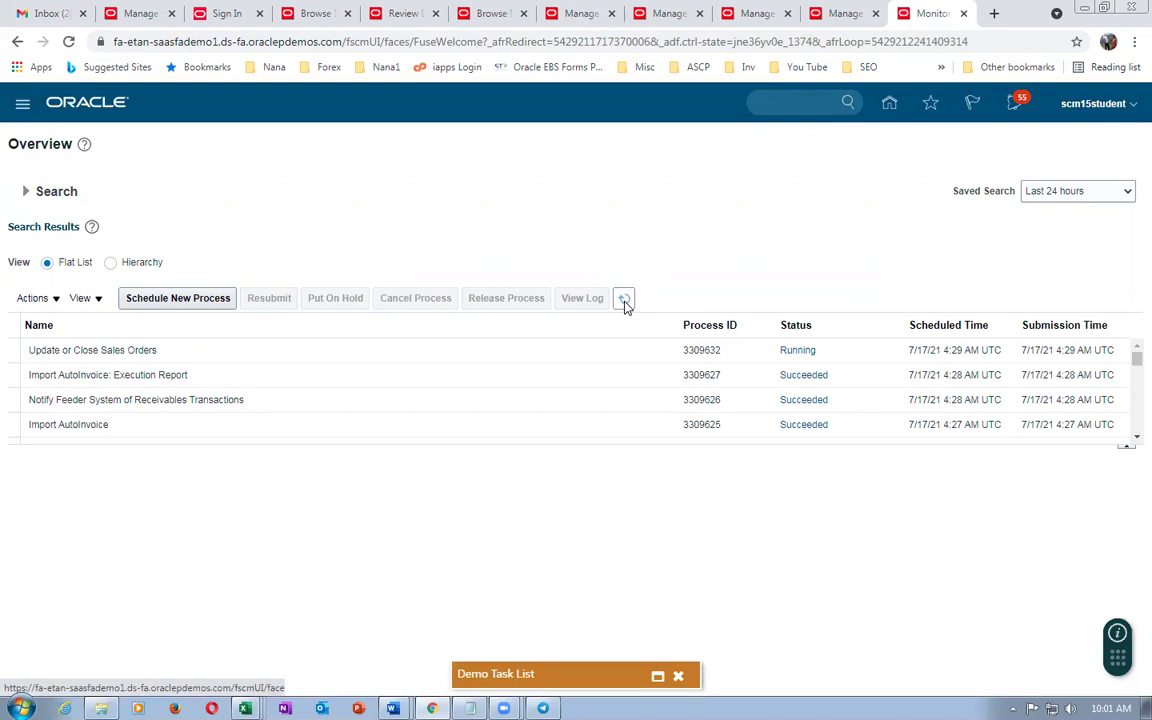
Select the Import AutoInvoice: Execution Report process and republish its output.
click(232, 379)
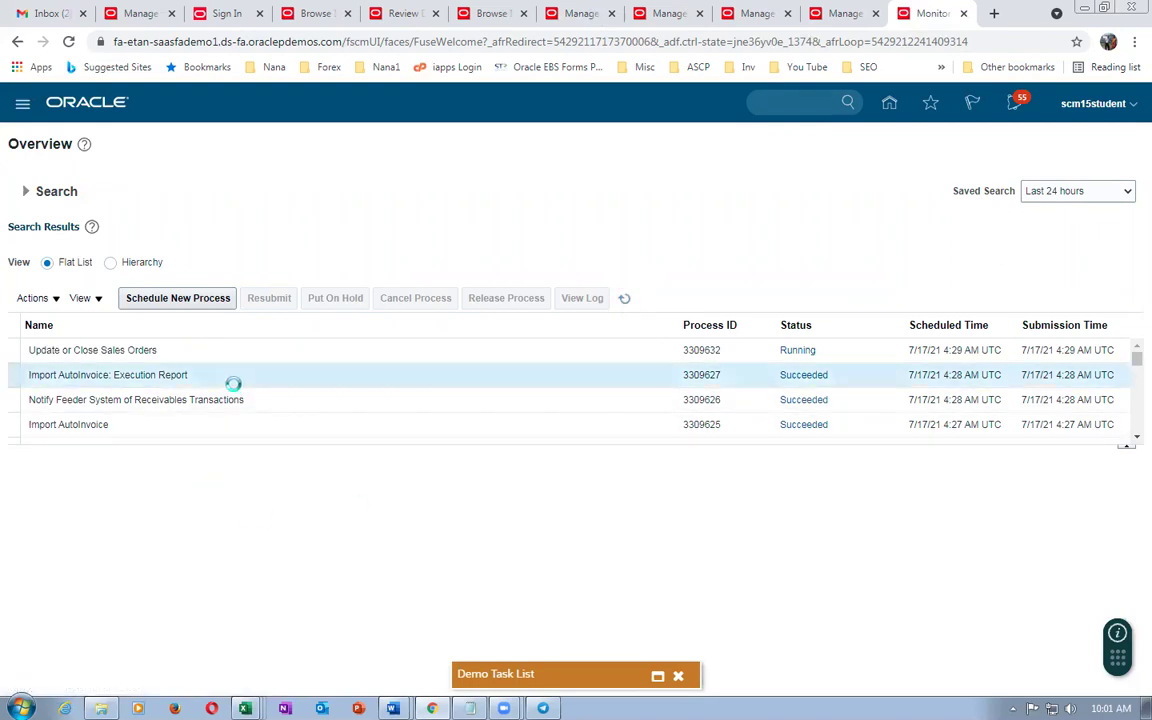
click(234, 381)
scroll(350, 620, down, 1)
scroll(347, 622, down, 3)
click(278, 501)
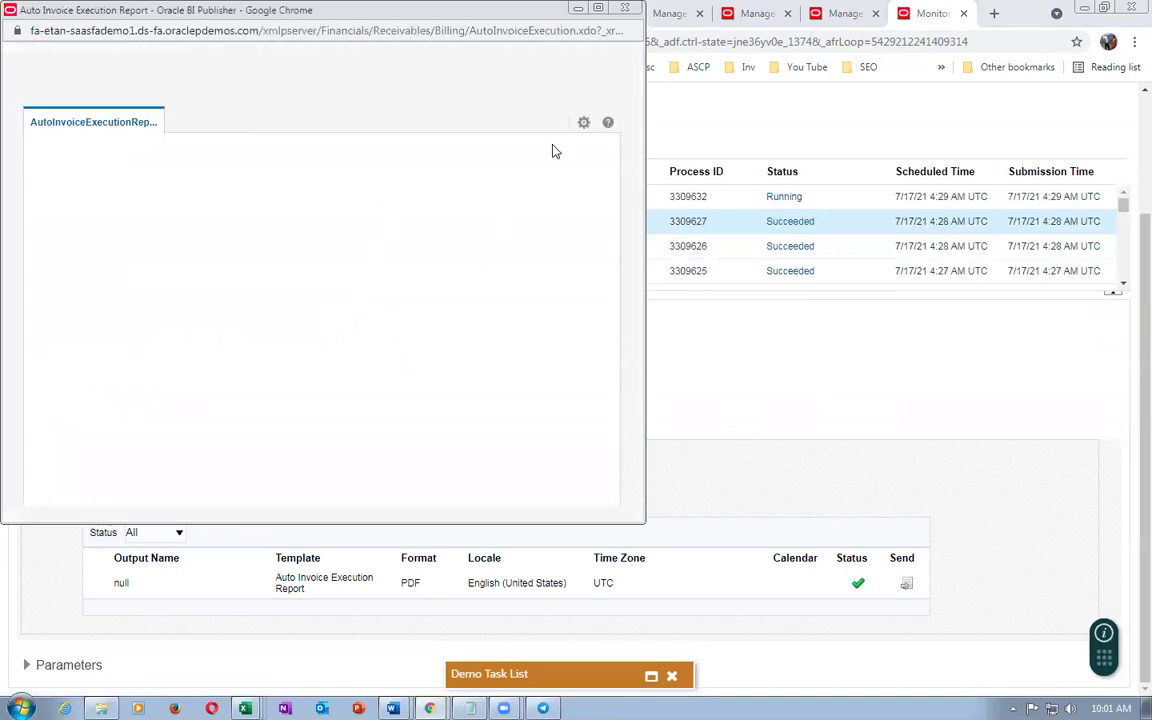
Export the Auto Invoice Execution Report as PDF and open the downloaded file.
click(583, 123)
mouse_move(553, 152)
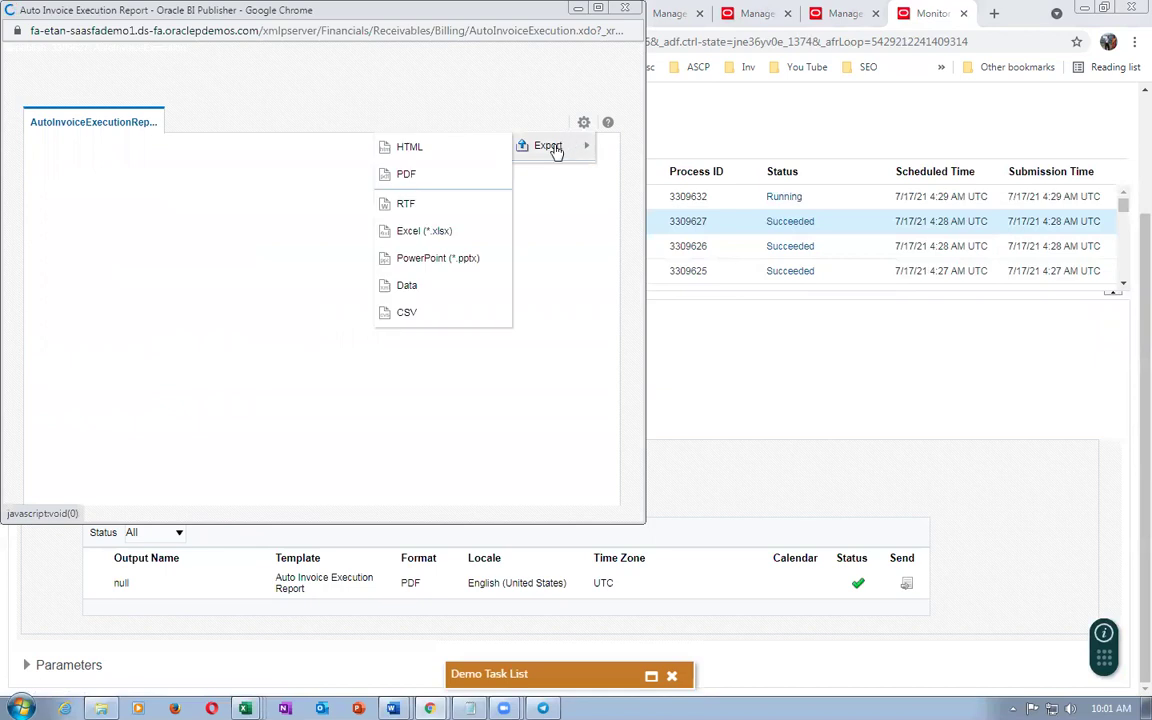
click(406, 176)
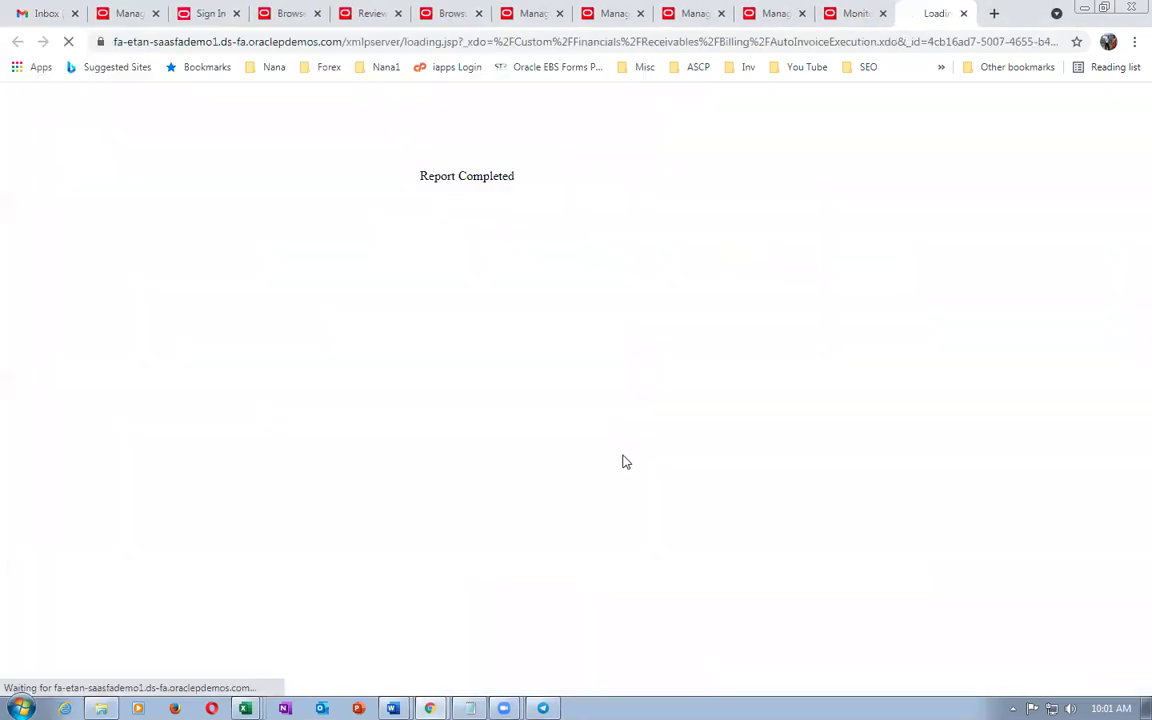
click(437, 360)
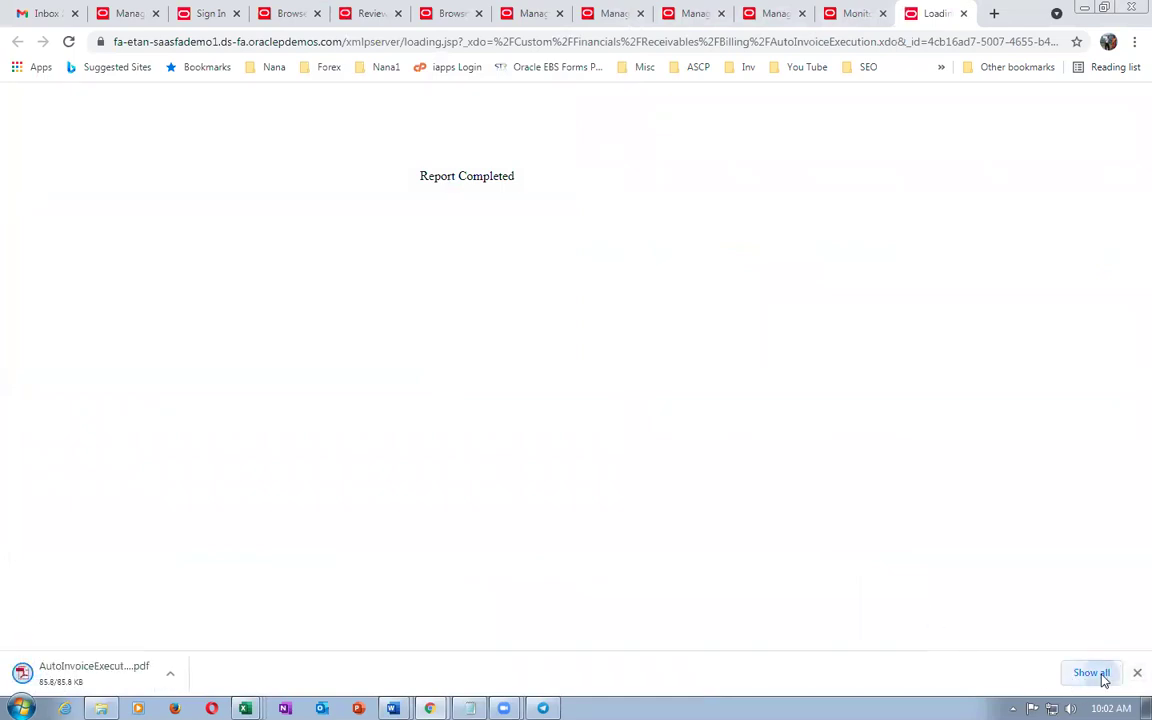
click(1093, 672)
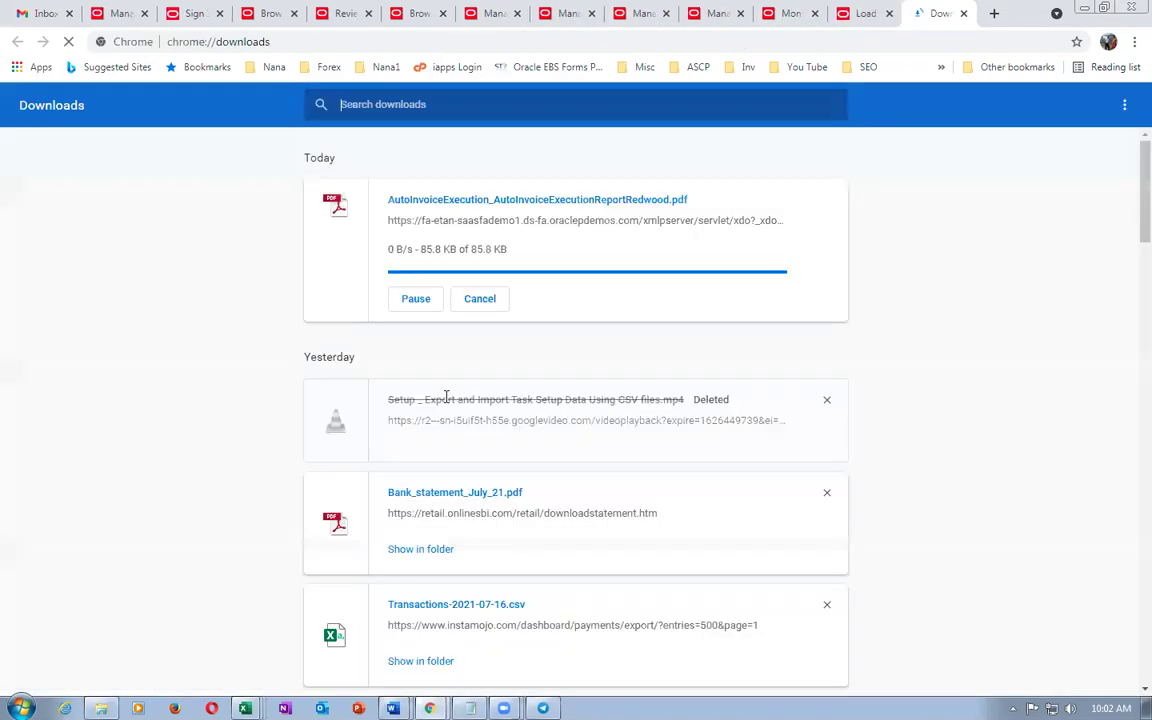
click(490, 205)
Examine the execution report's sales order number range, interface line counts, created transactions, and rejected or error lines.
scroll(632, 317, down, 1)
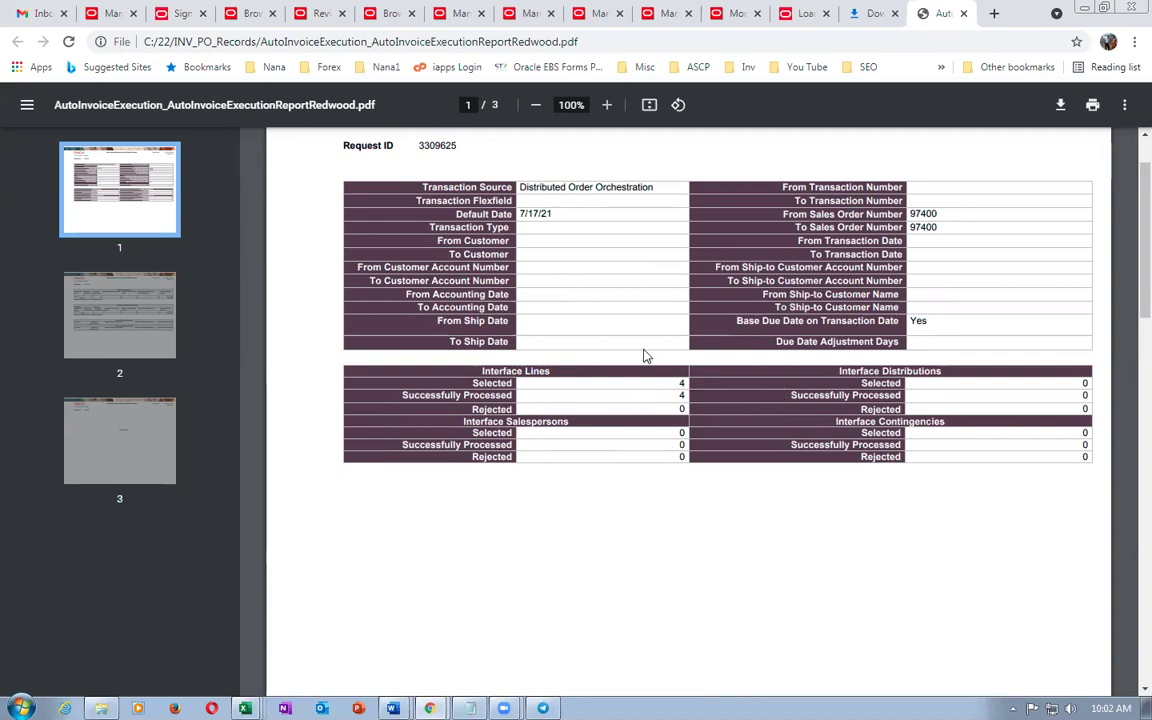
scroll(602, 365, down, 2)
scroll(602, 369, down, 5)
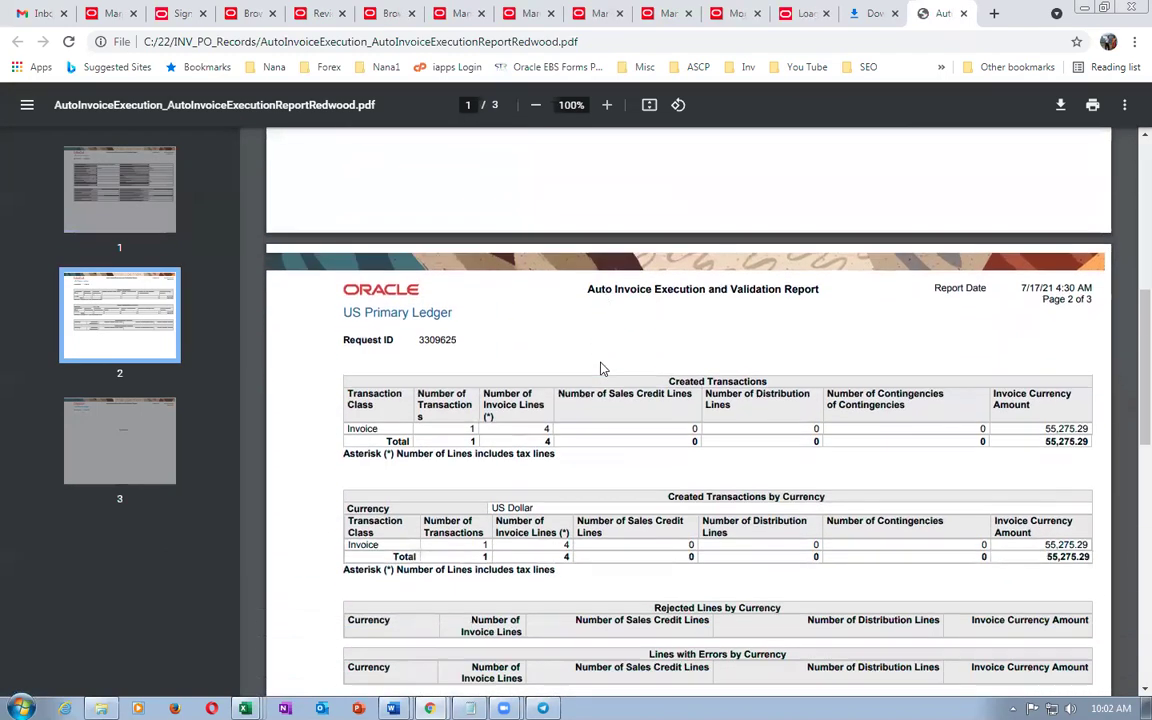
scroll(602, 369, down, 2)
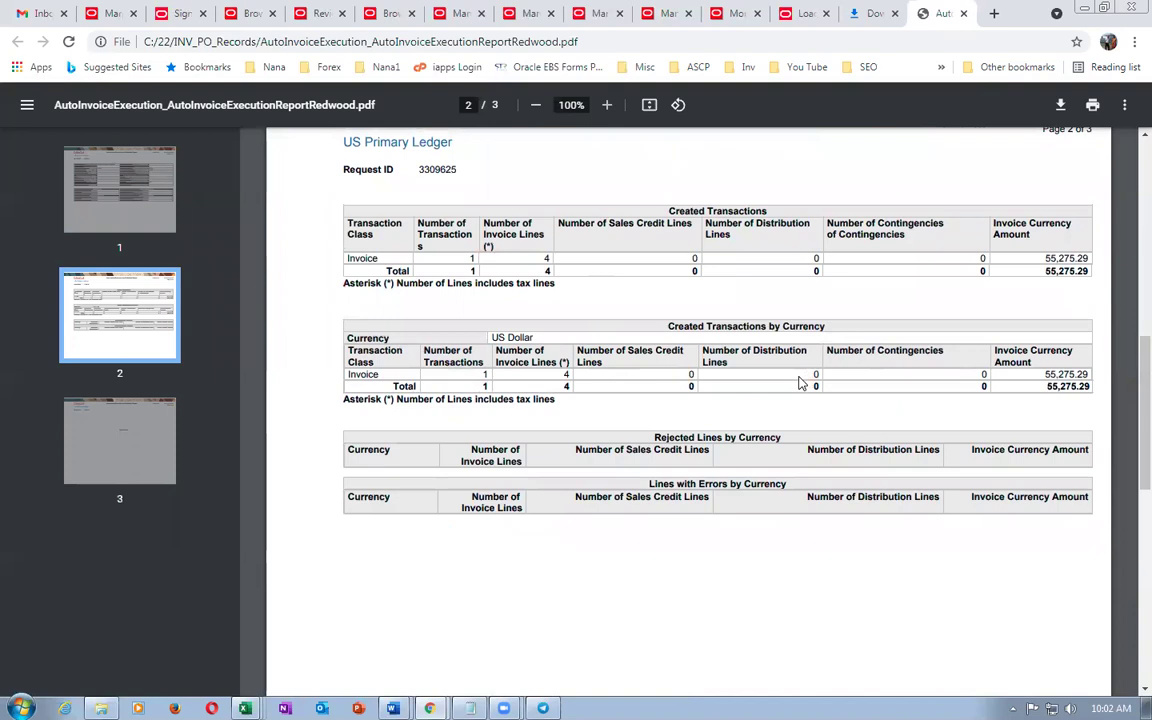
scroll(800, 383, down, 6)
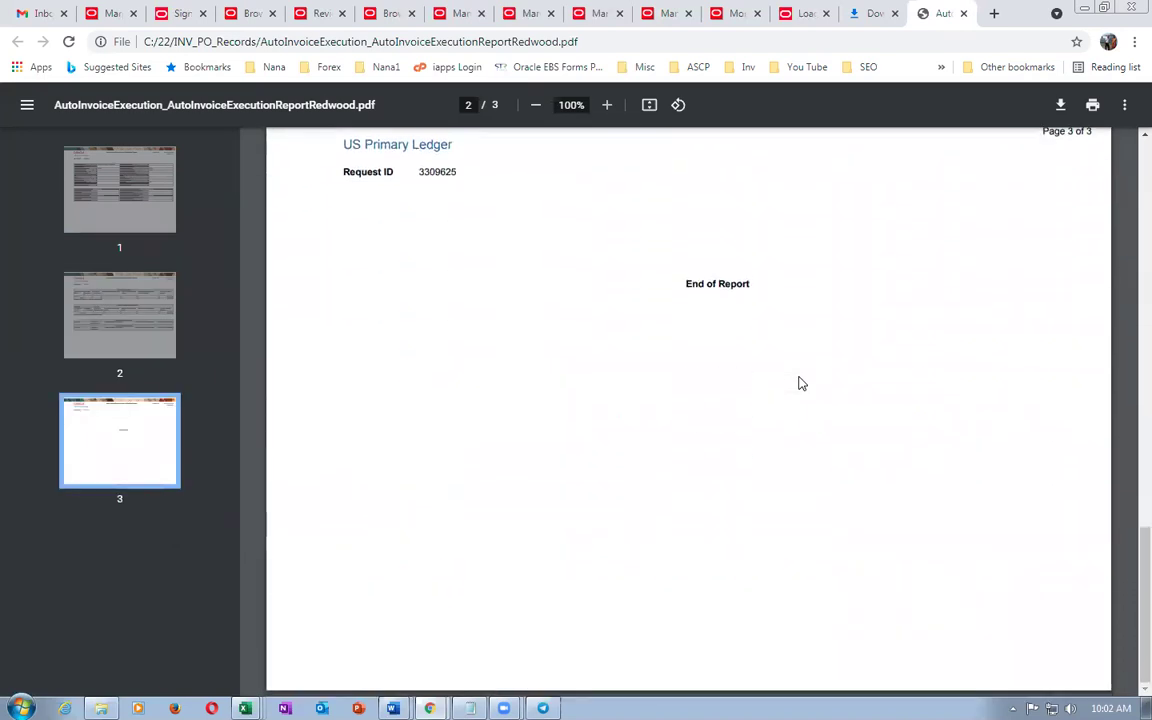
scroll(800, 383, up, 10)
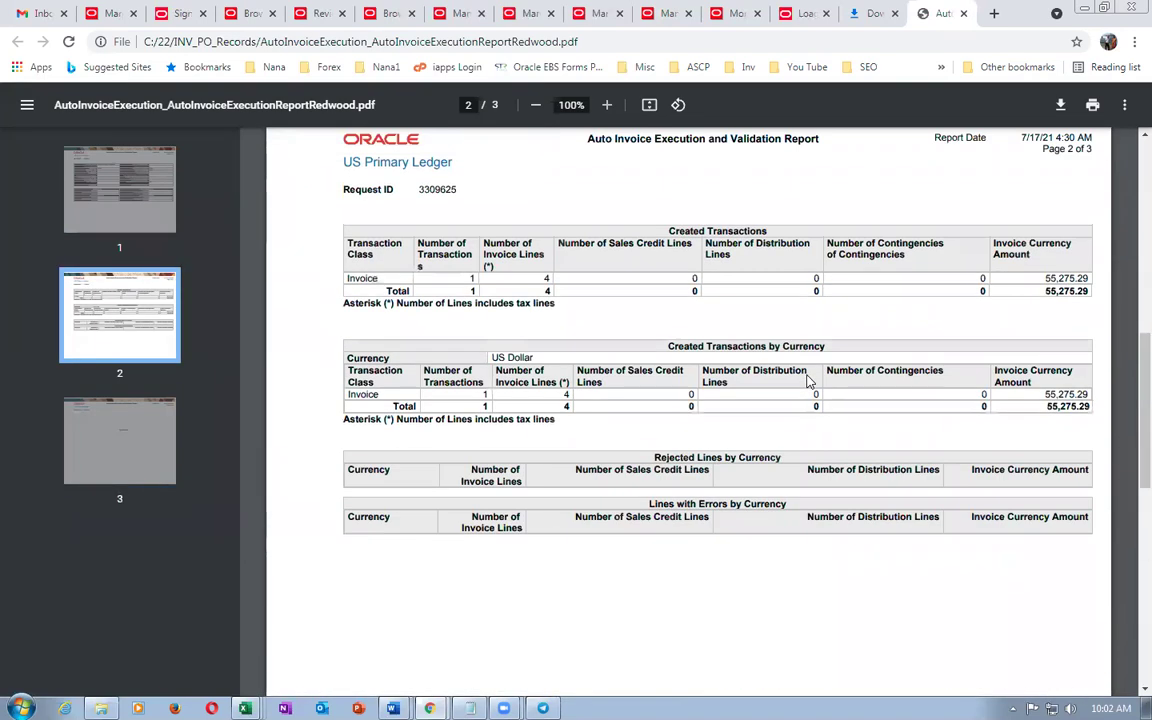
scroll(810, 381, up, 2)
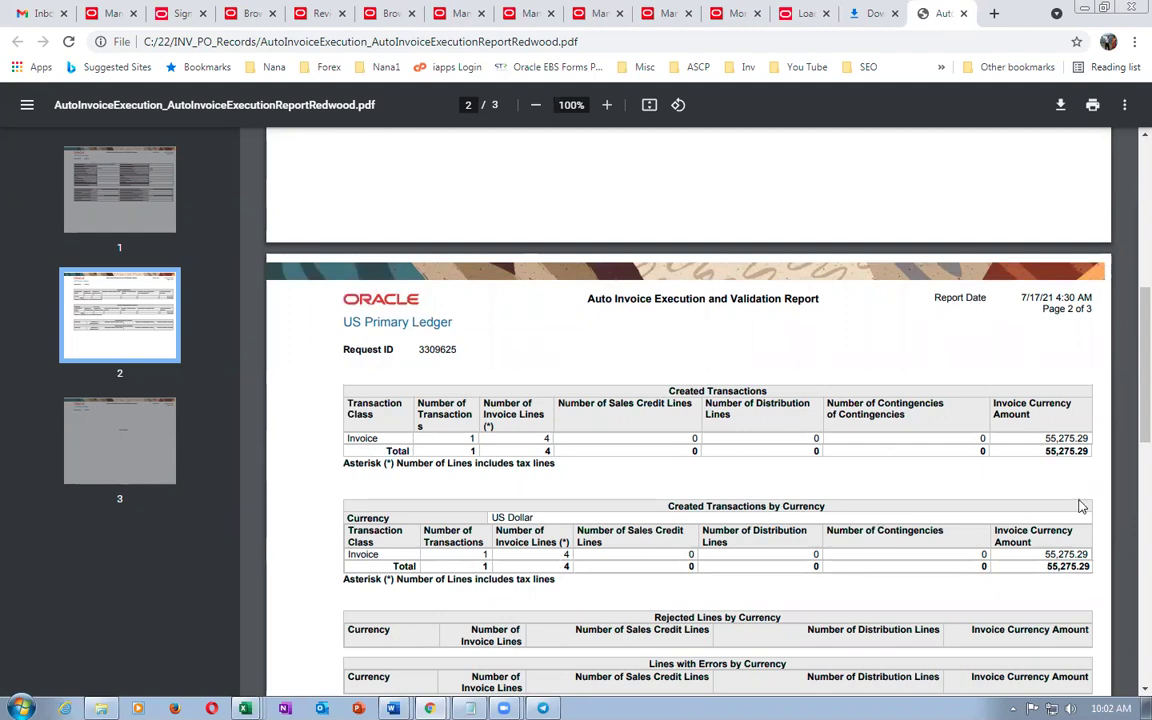
scroll(681, 522, down, 1)
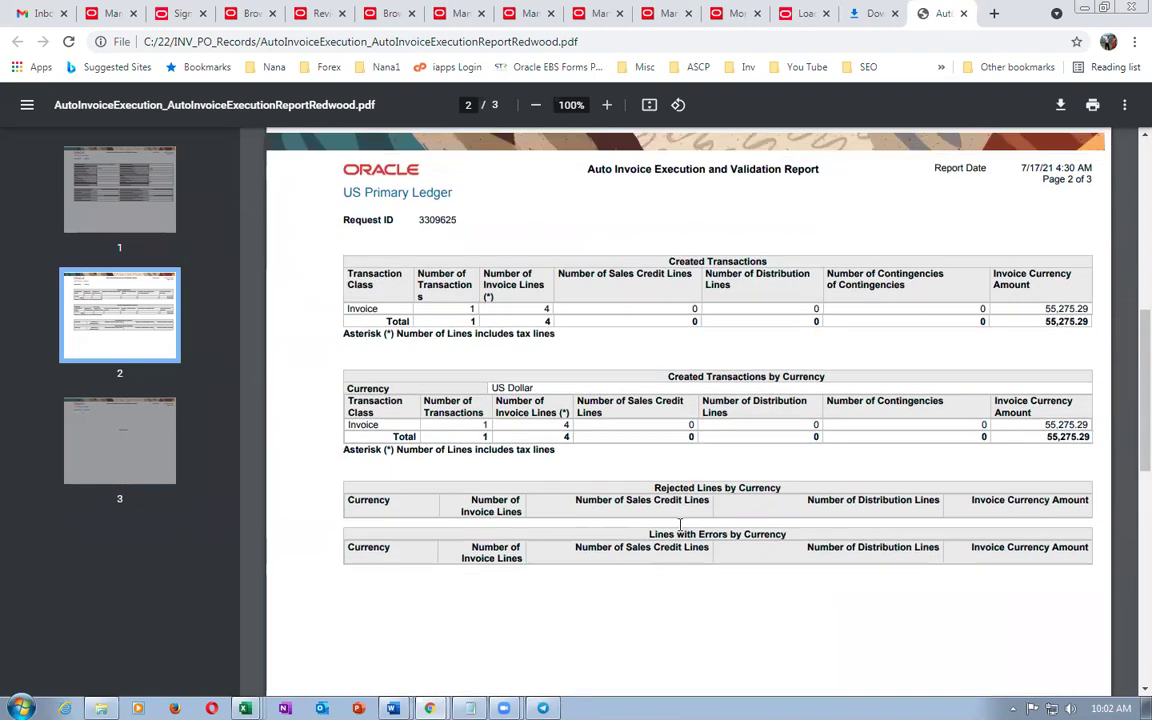
scroll(681, 522, up, 5)
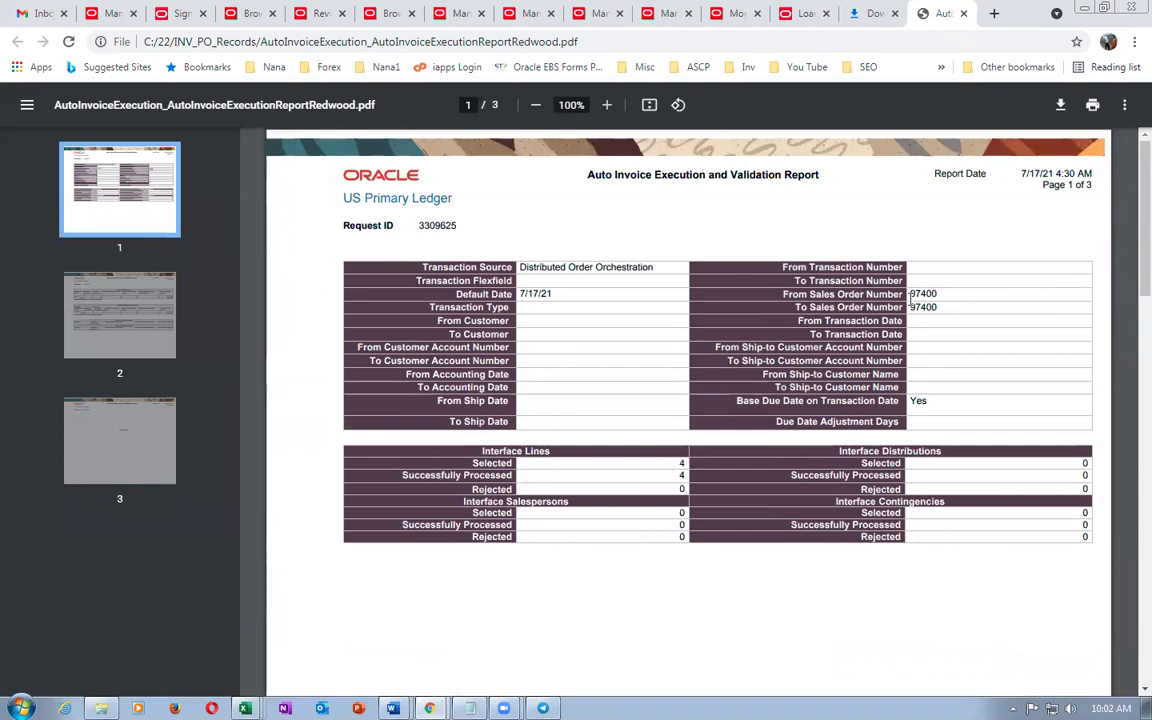
drag(907, 293, 945, 293)
click(920, 312)
Close the report PDF, the downloads page and the report loading page to return to the scheduled processes overview.
click(963, 13)
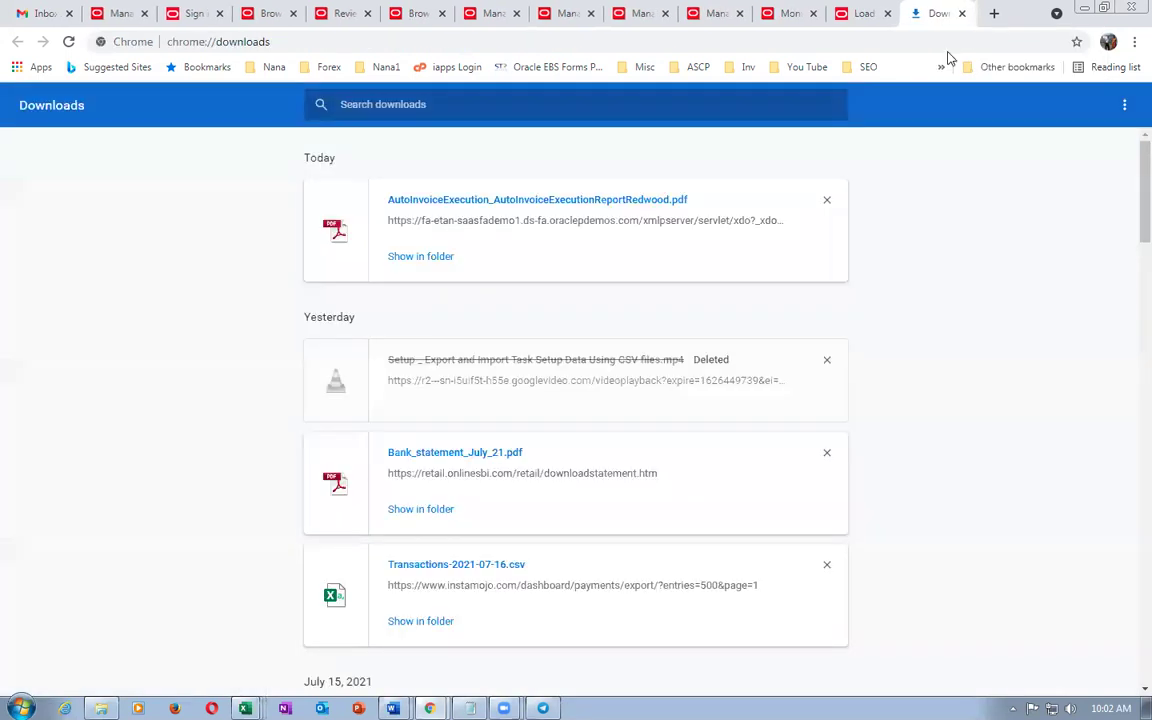
click(963, 13)
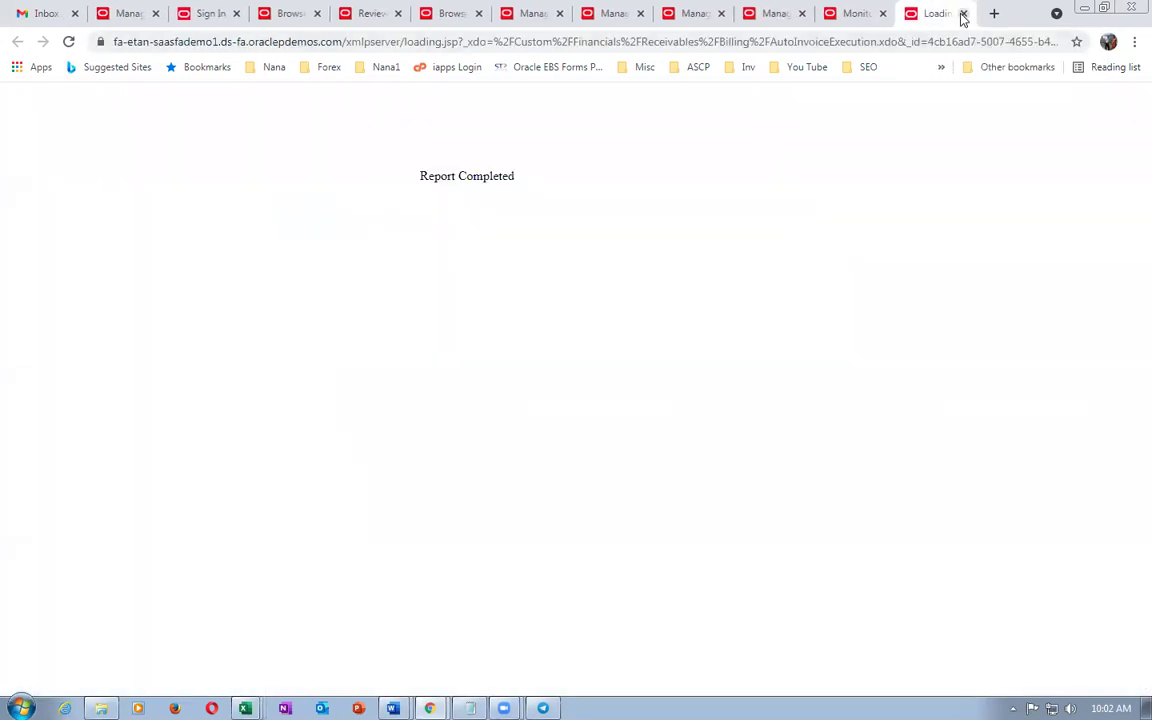
click(962, 14)
Duplicate the scheduled processes page in a new tab and dismiss the welcome message with Remind me later.
right_click(931, 14)
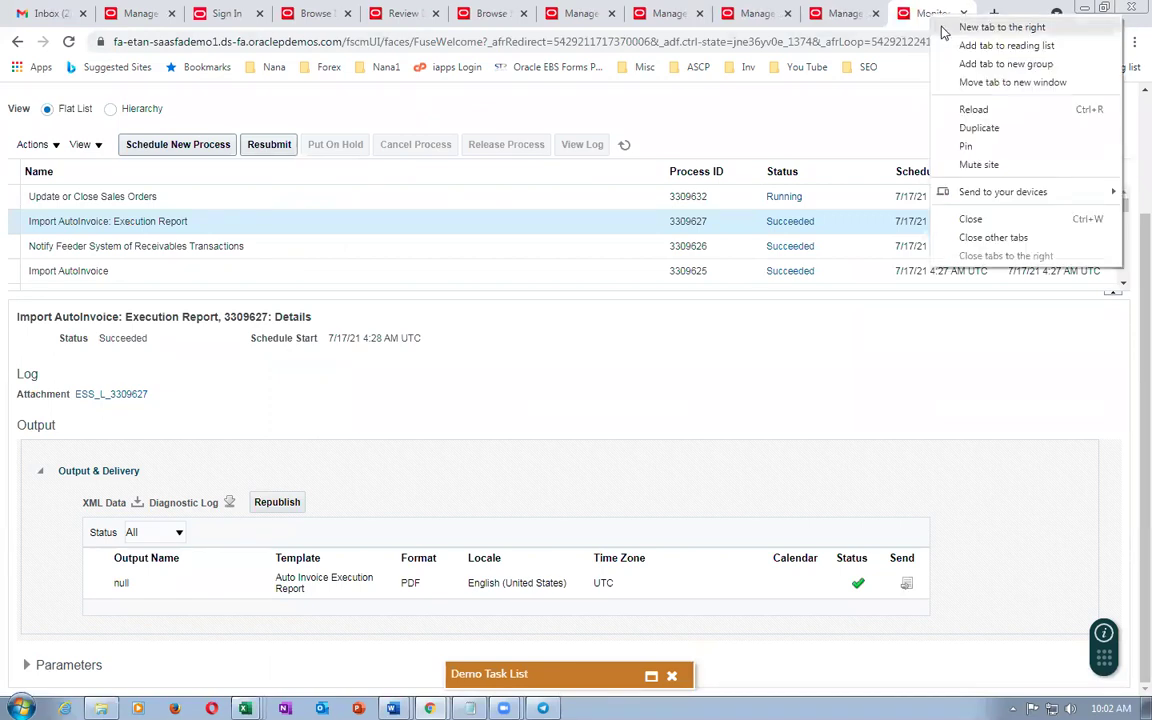
click(953, 128)
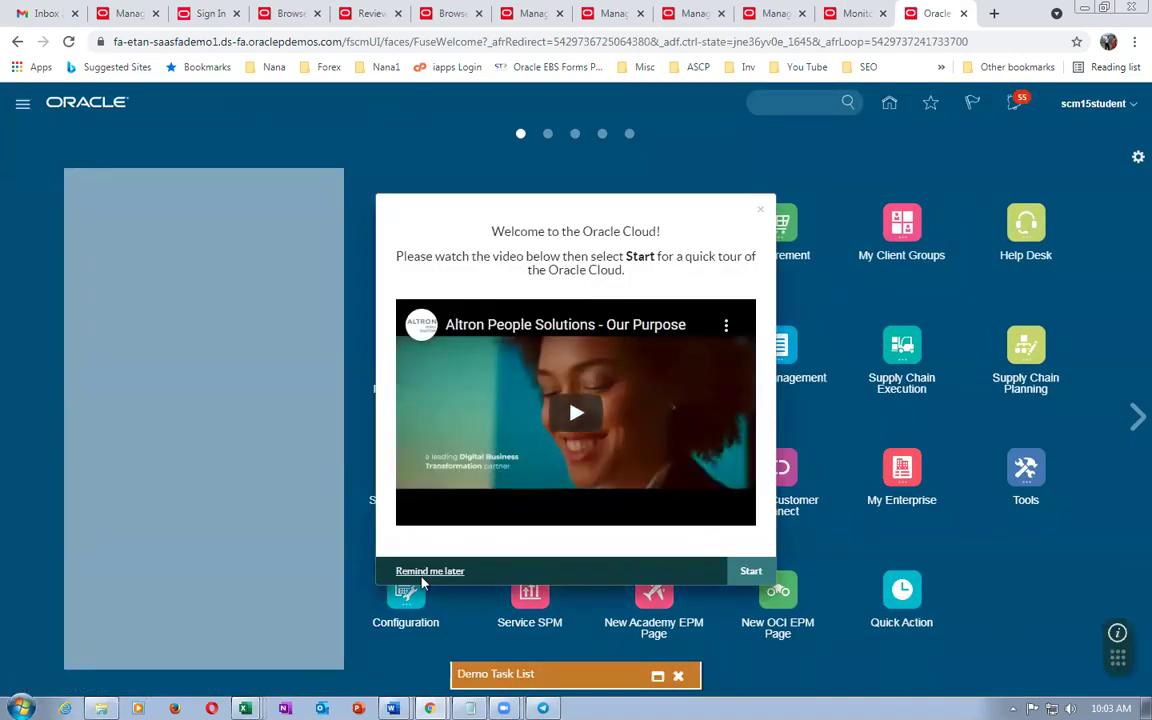
click(428, 572)
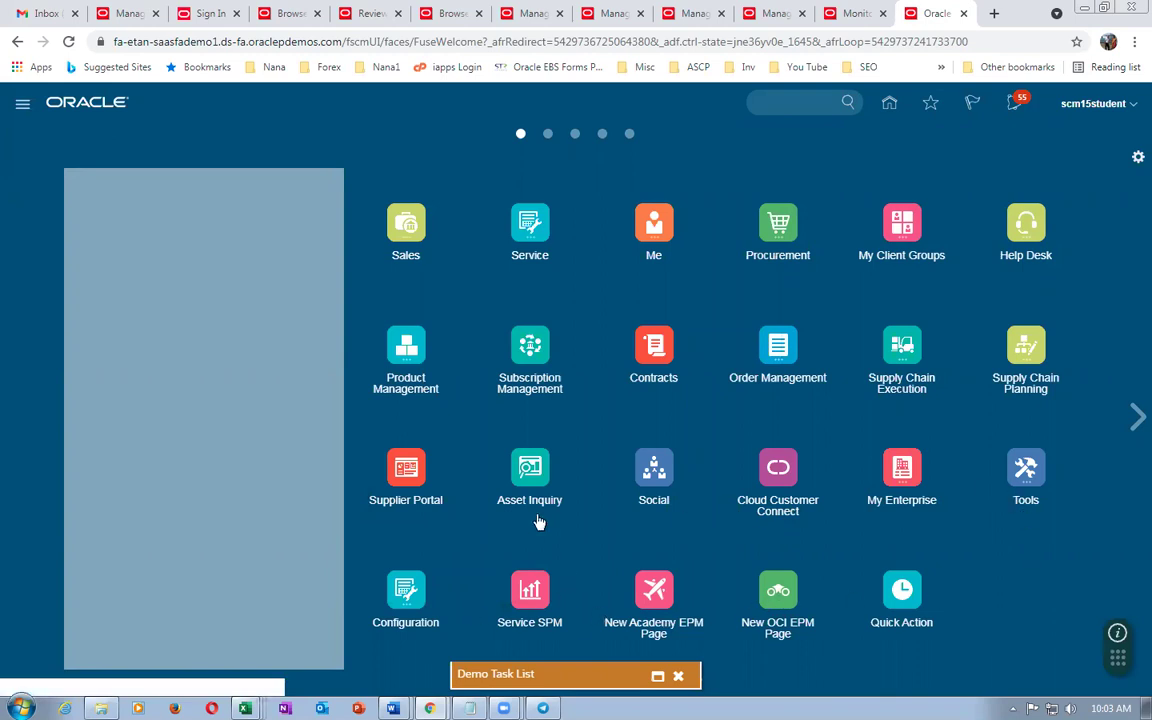
click(1134, 163)
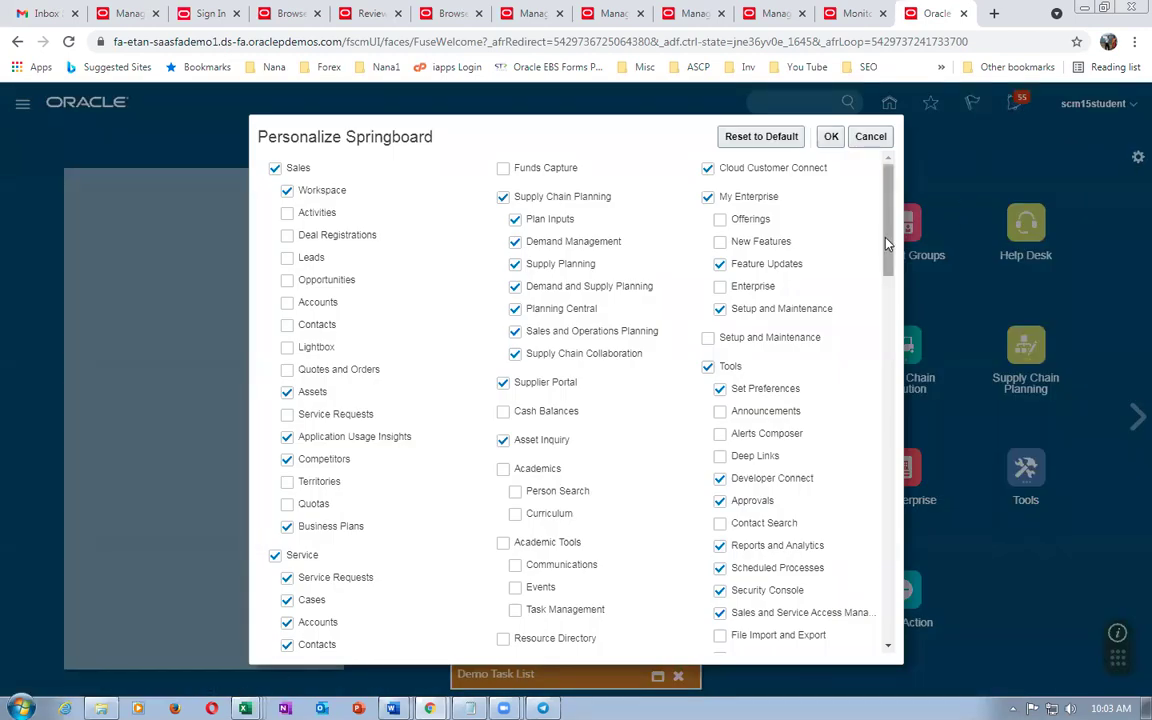
drag(886, 243, 935, 236)
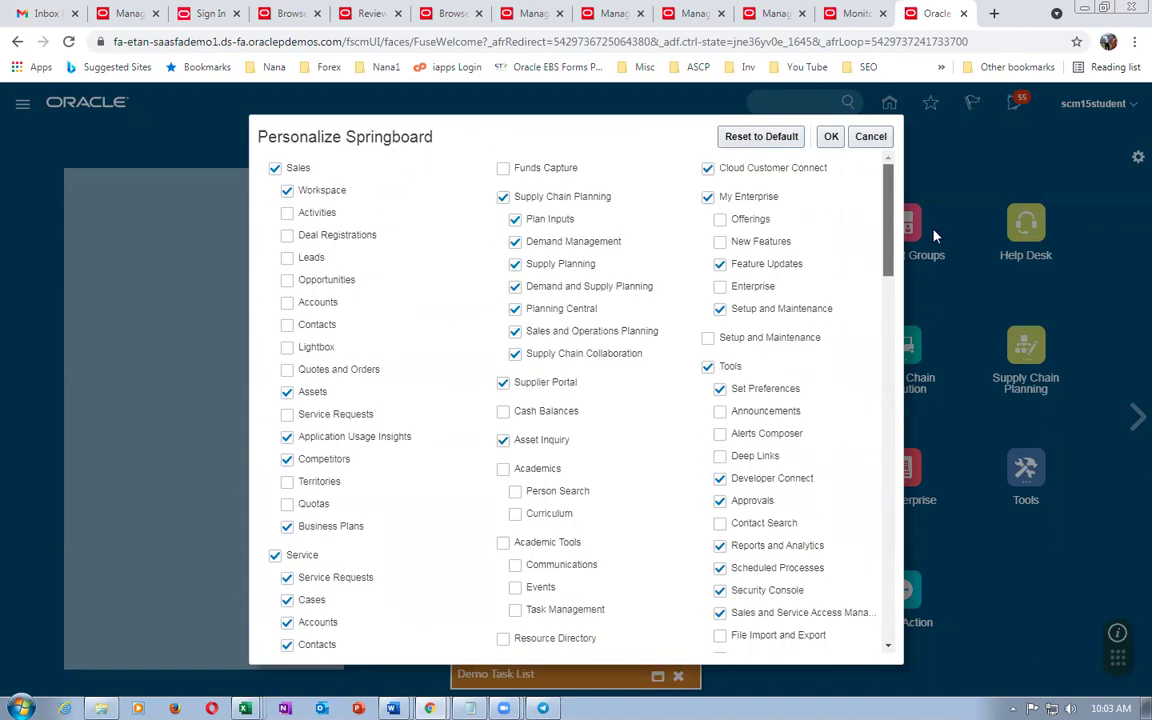
click(870, 136)
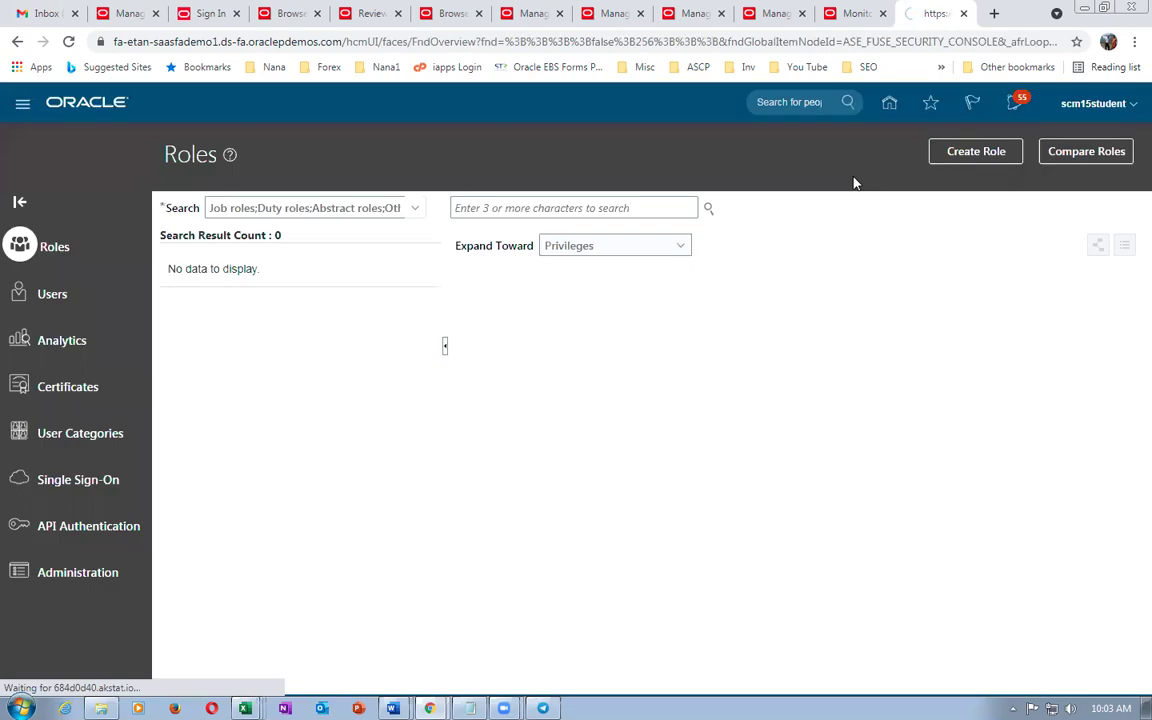
Find the scm15 account among the Security Console users, open it for editing and begin adding a role.
click(70, 298)
click(463, 212)
text(scm15)
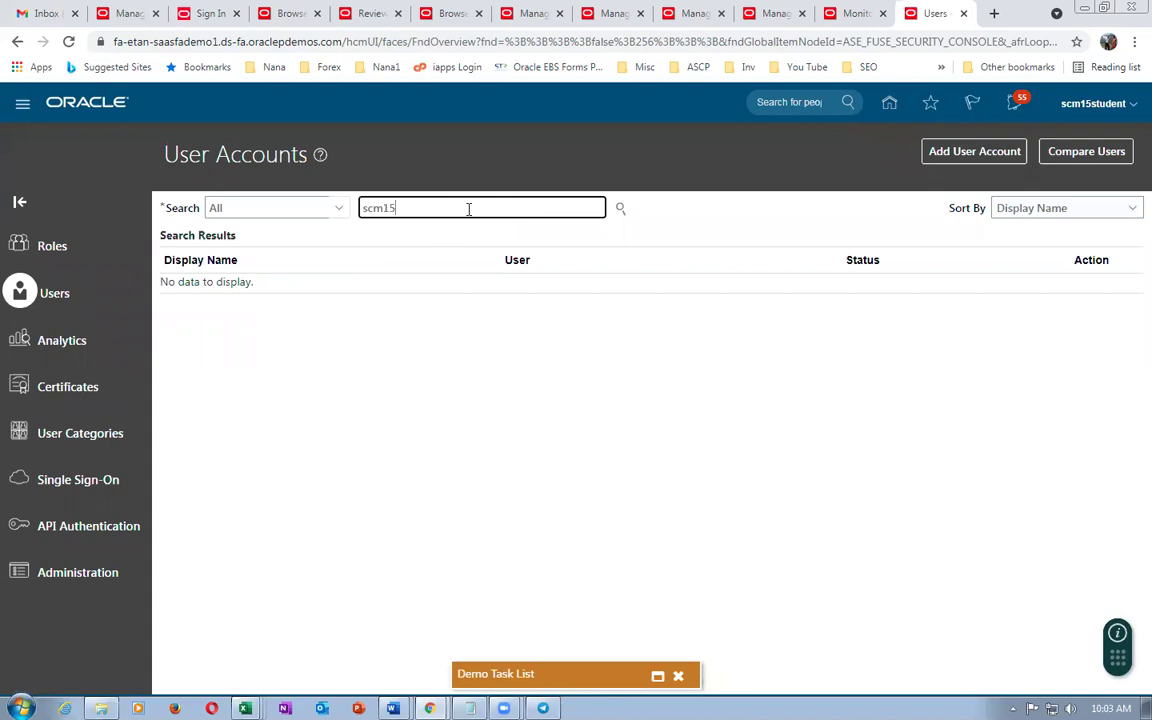
key(Return)
click(205, 303)
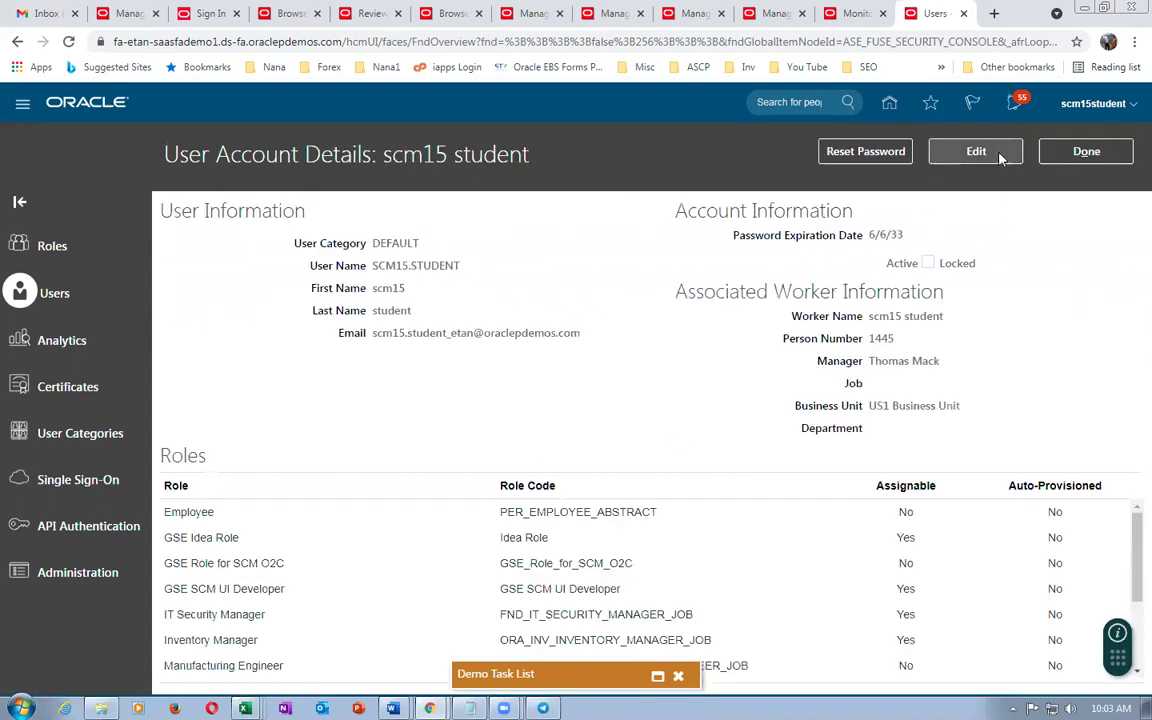
click(994, 155)
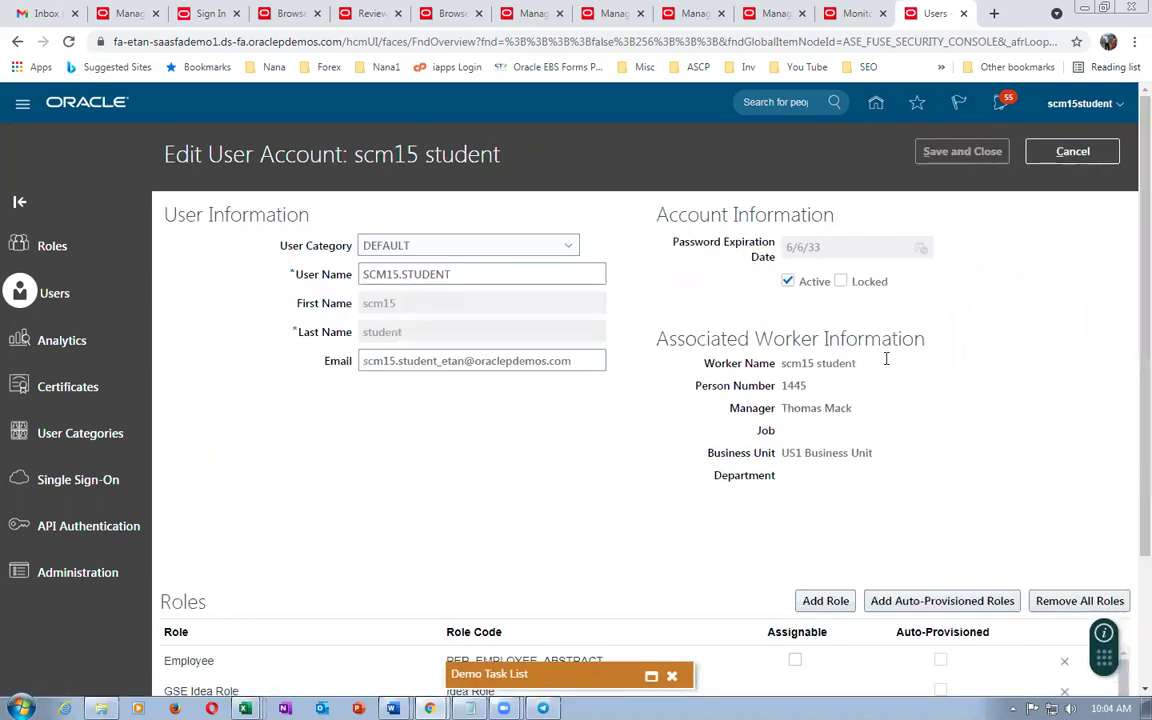
click(826, 601)
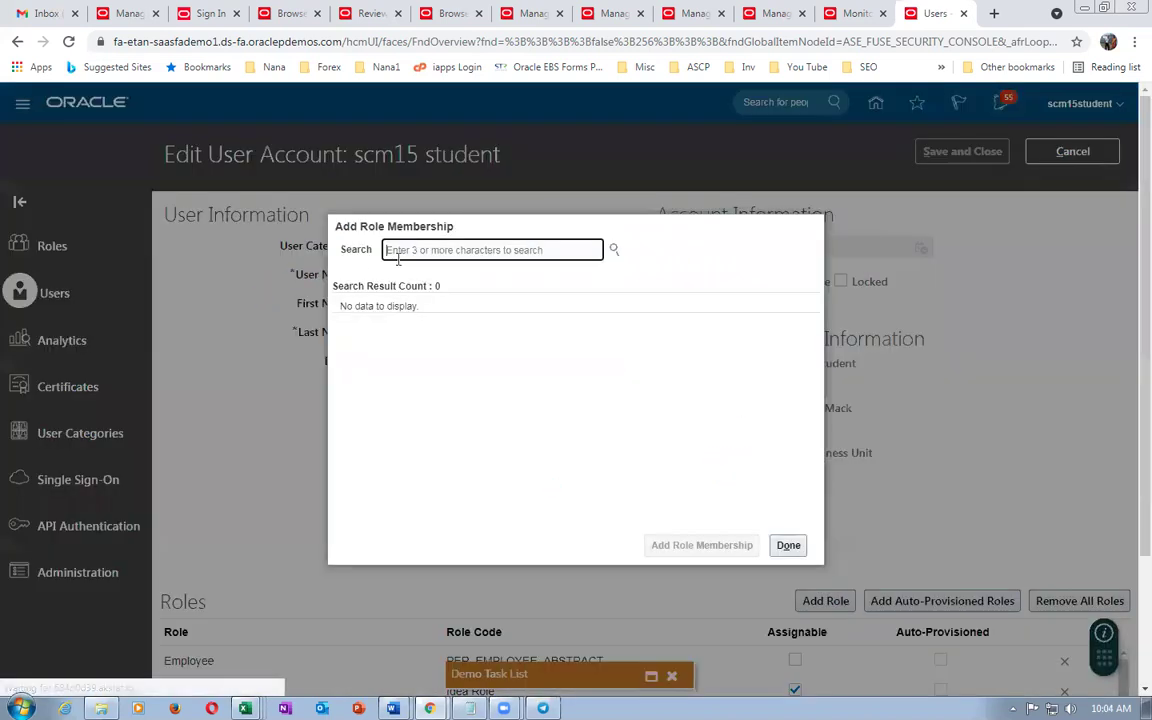
text(receivables)
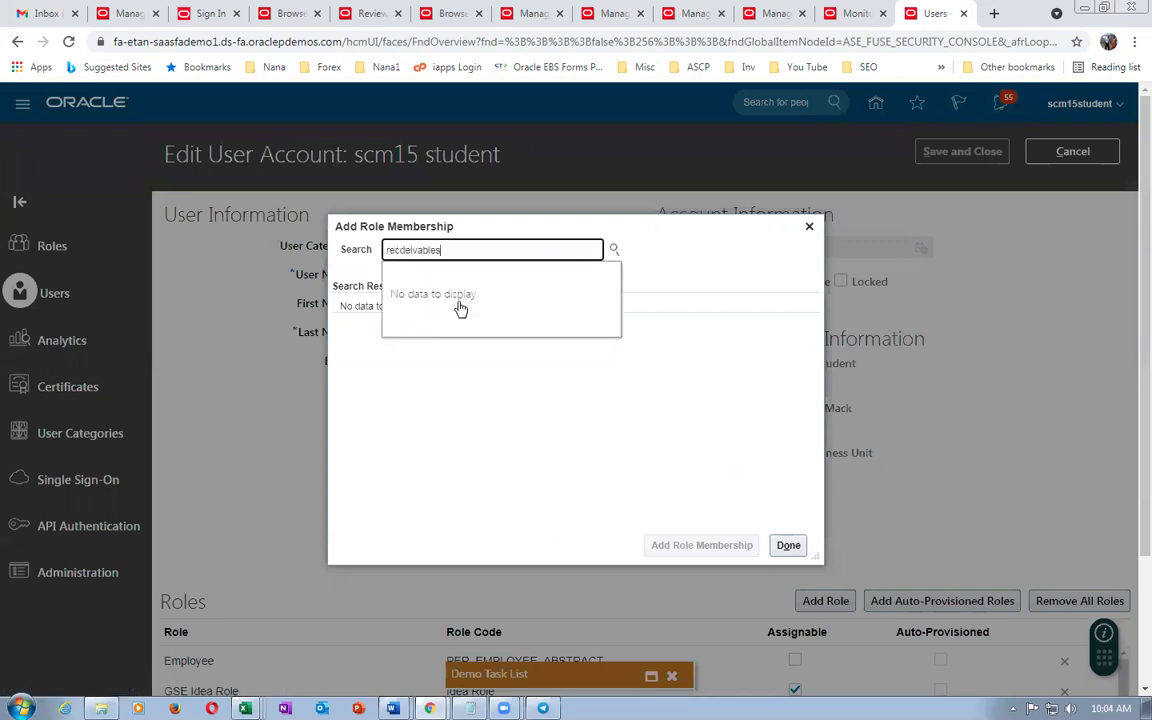
key(BackSpace)
key(BackSpace)
key(BackSpace)
key(BackSpace)
Add the Accounts Receivable Manager role with code ORA_AR_ACCOUNTS_RECEIVABLE_MANAGER_JOB to the user account and finish adding roles.
text(accounts rece)
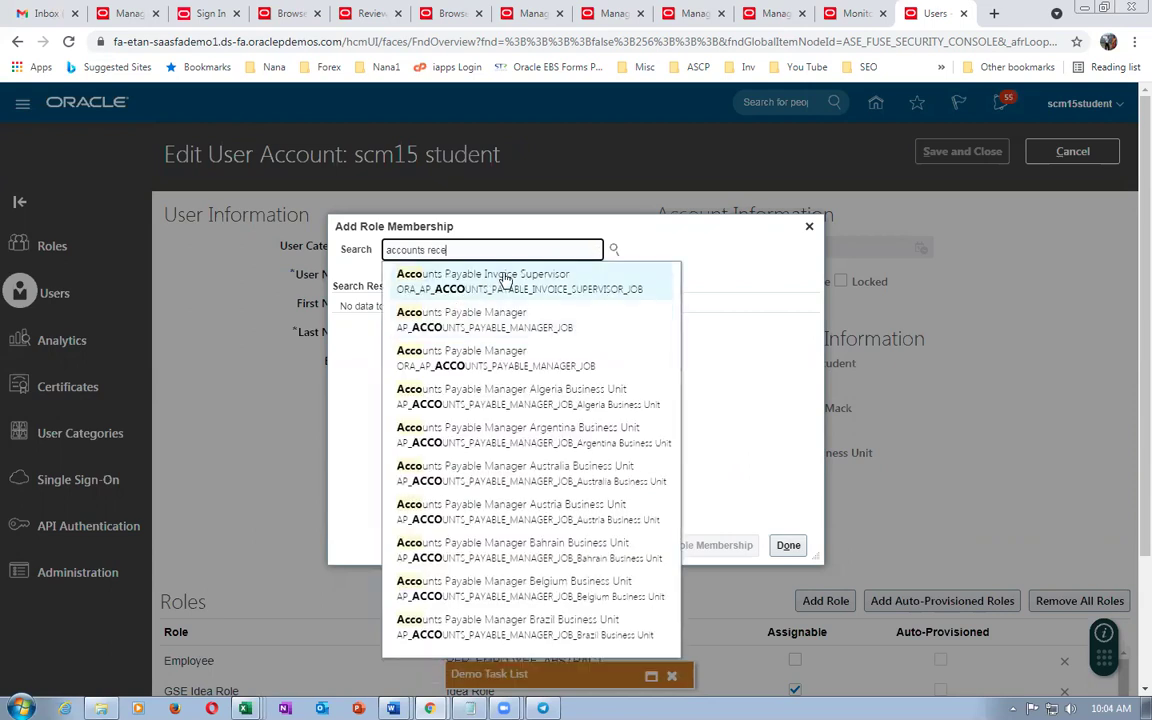
text(i)
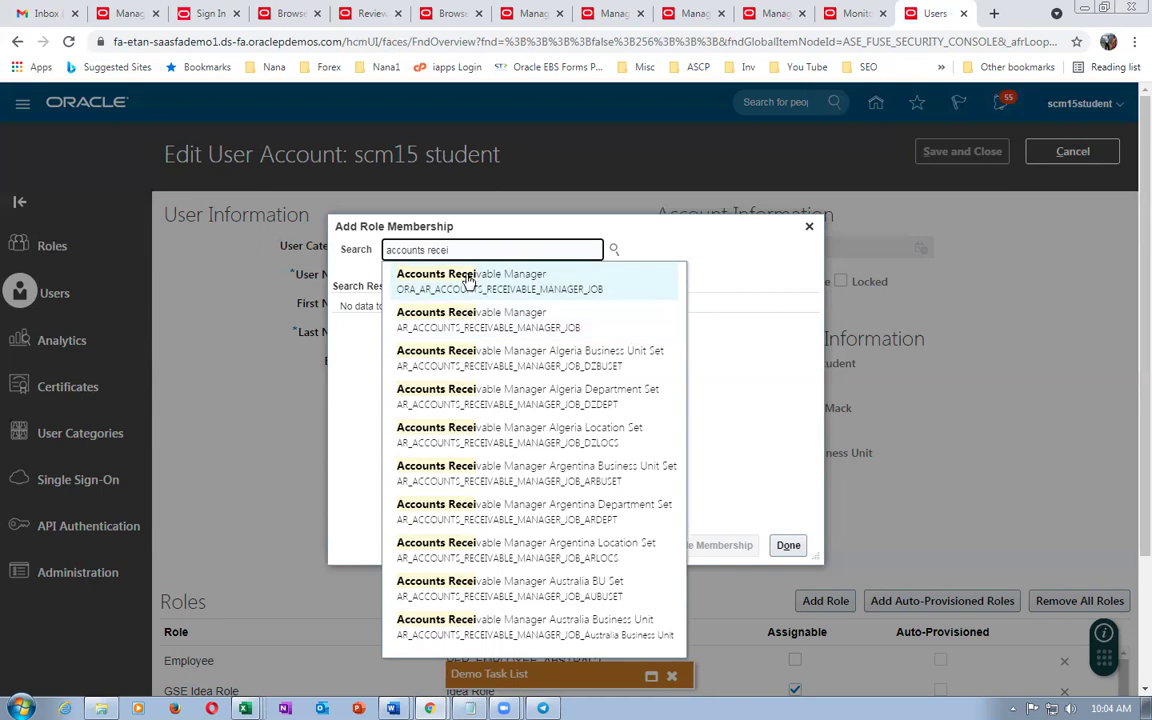
click(465, 277)
click(470, 326)
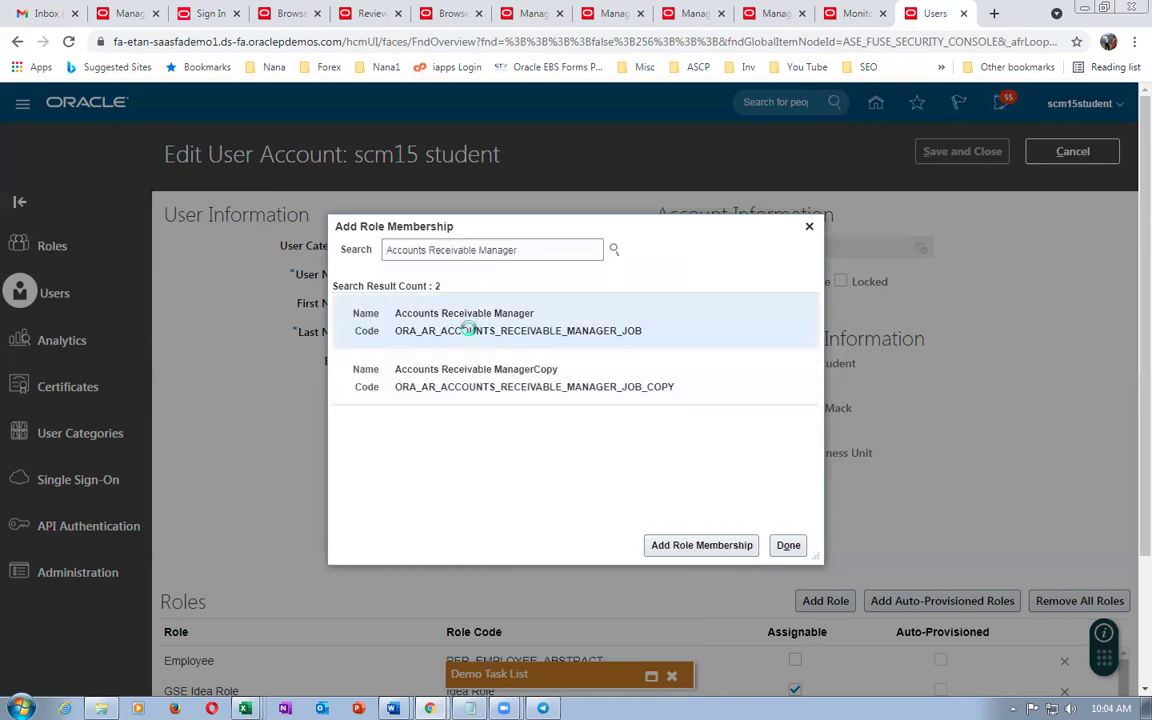
click(682, 546)
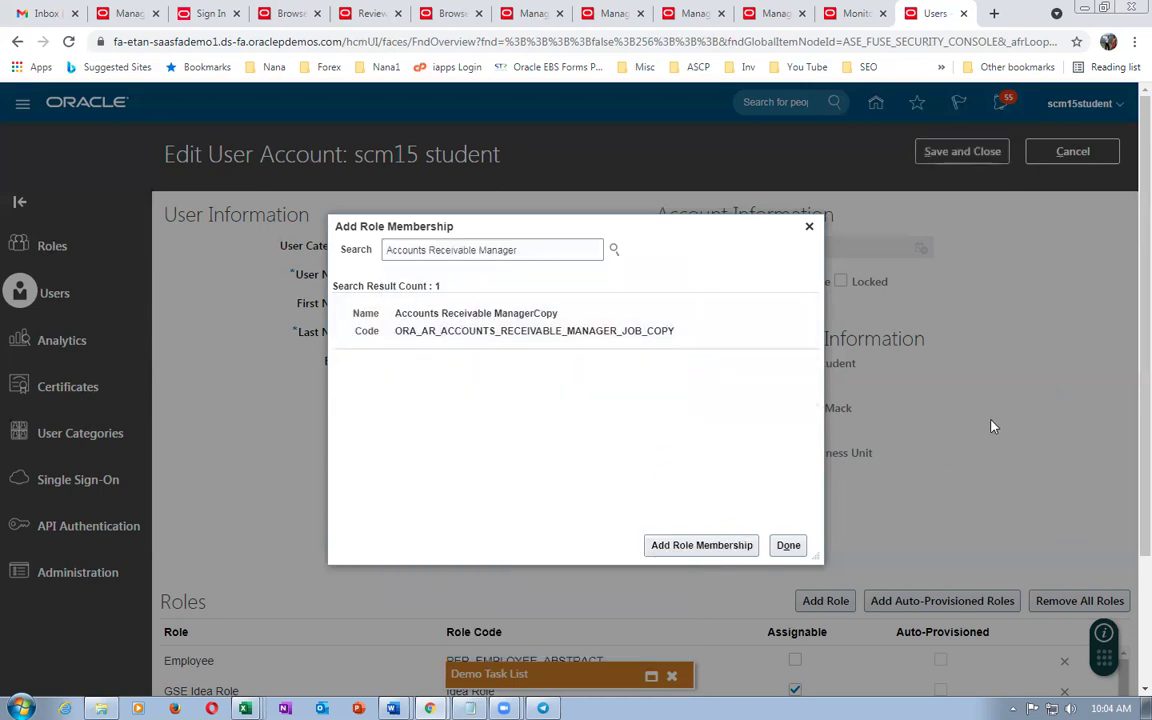
click(797, 547)
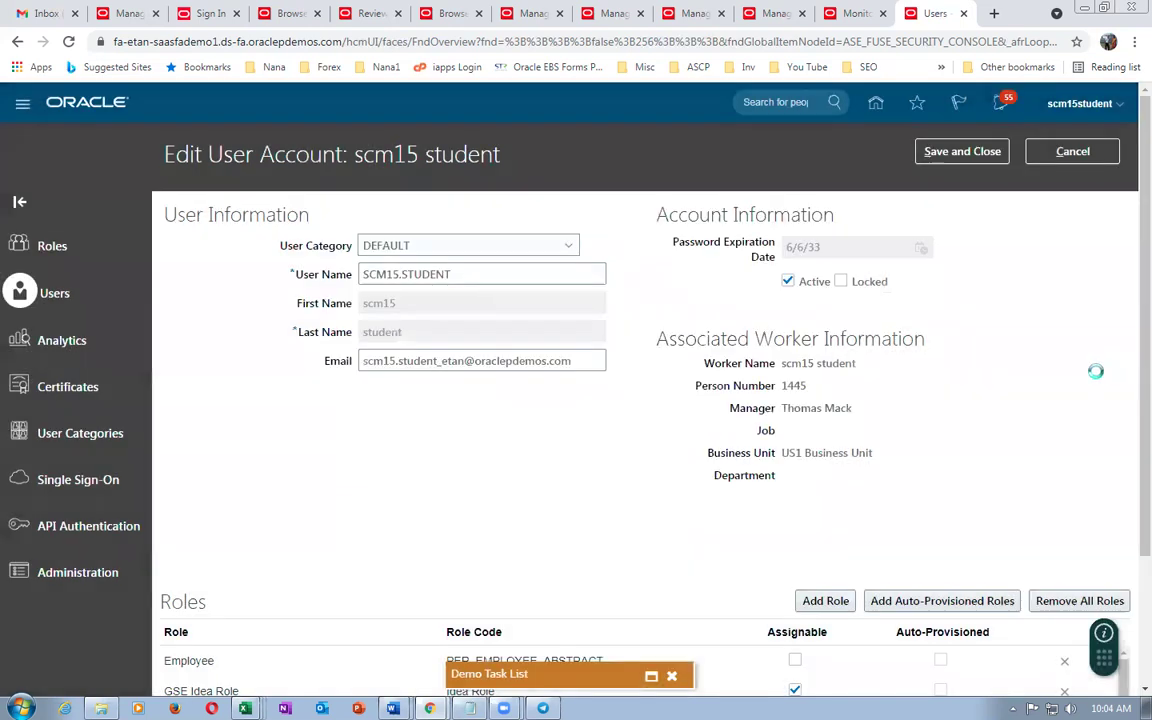
Save and close the edited user account, then return to the home page and choose Remind me later on the welcome message.
scroll(1099, 380, down, 3)
scroll(1101, 382, up, 3)
click(948, 162)
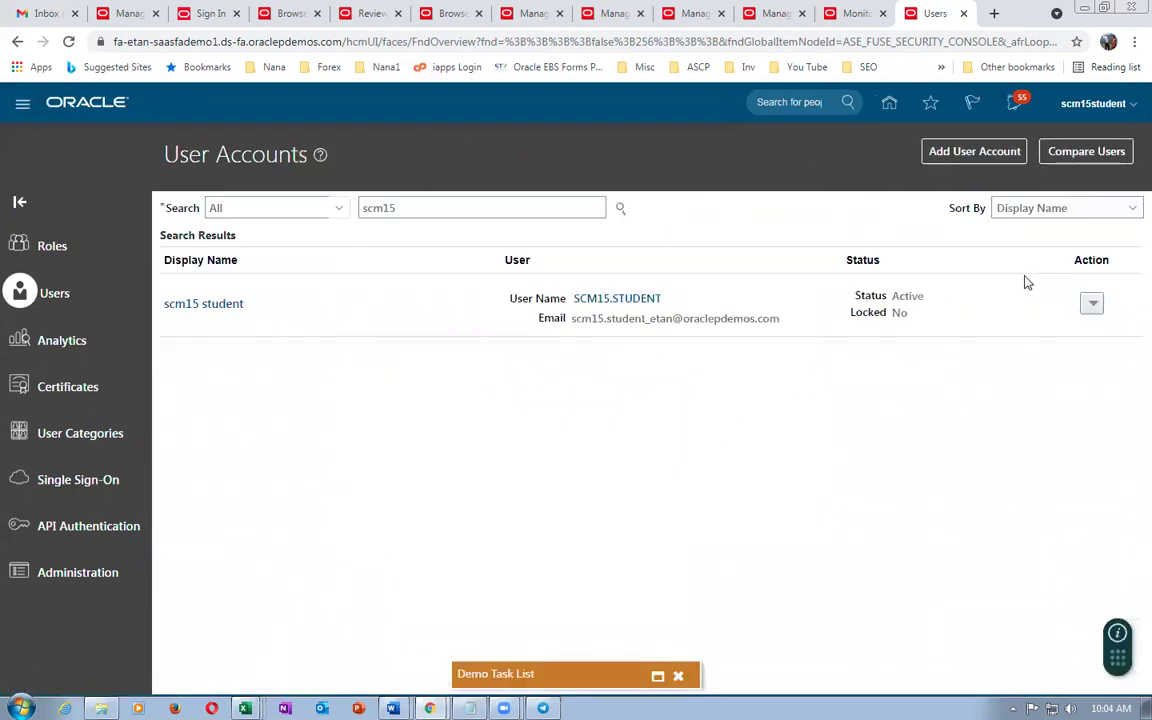
click(1101, 112)
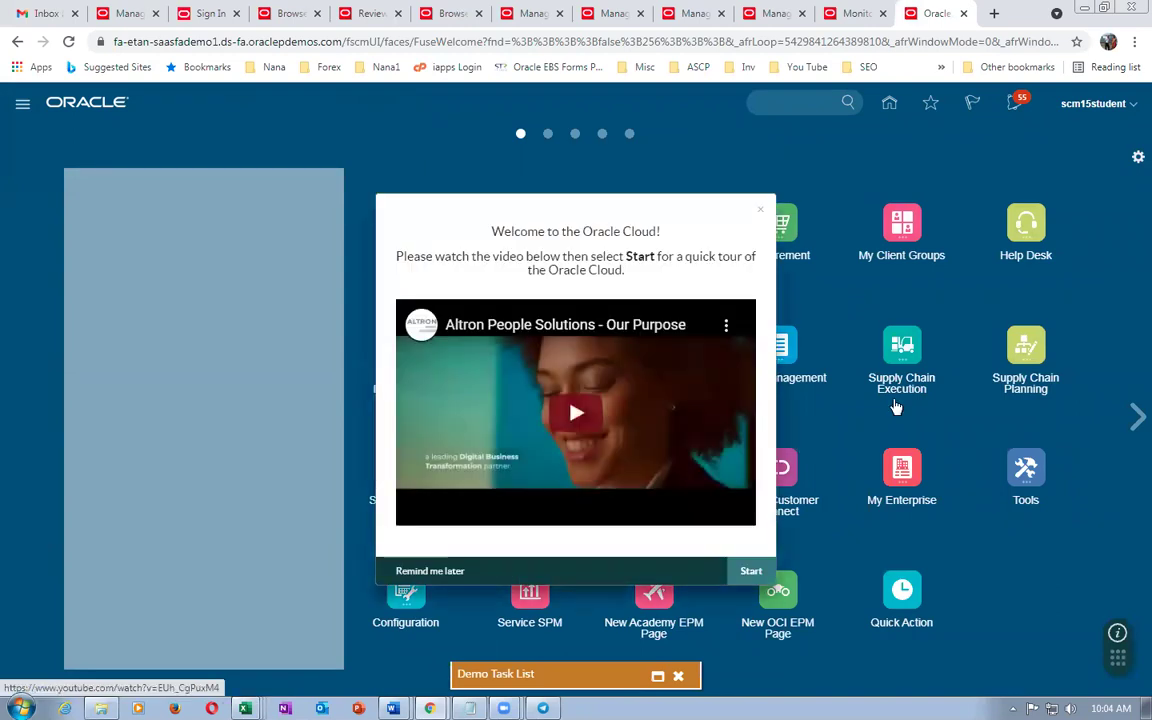
click(412, 571)
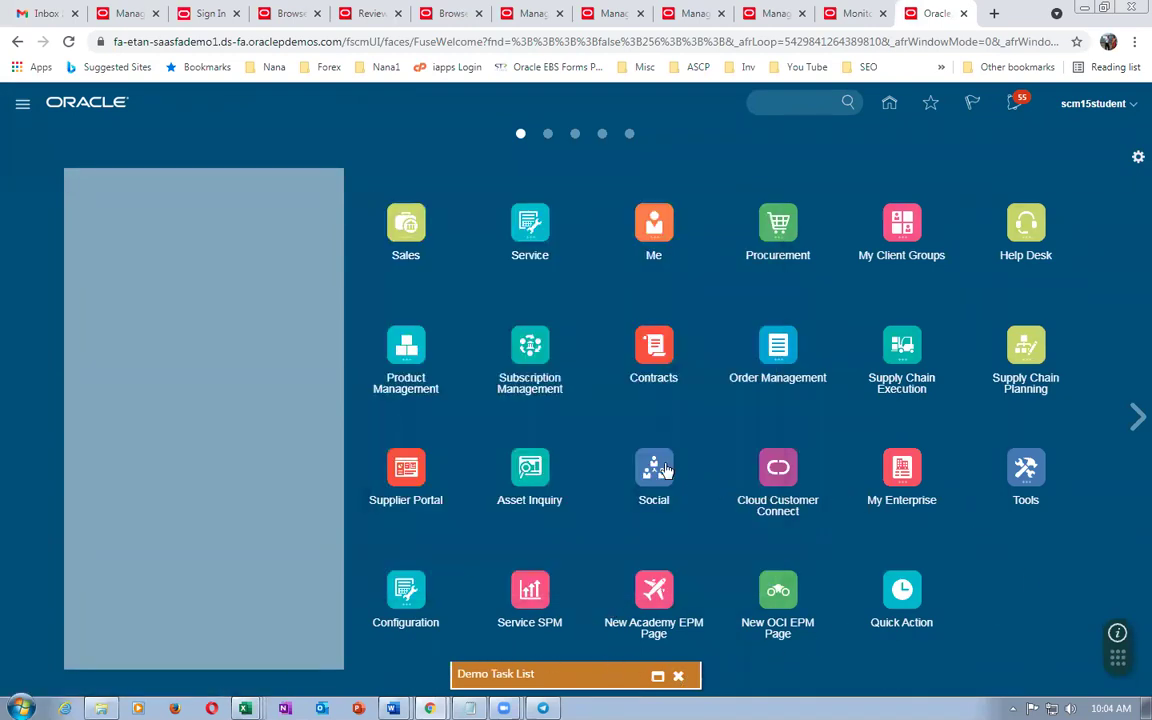
Sign out and back in with the same account's saved credentials, postponing the welcome tour.
click(1099, 112)
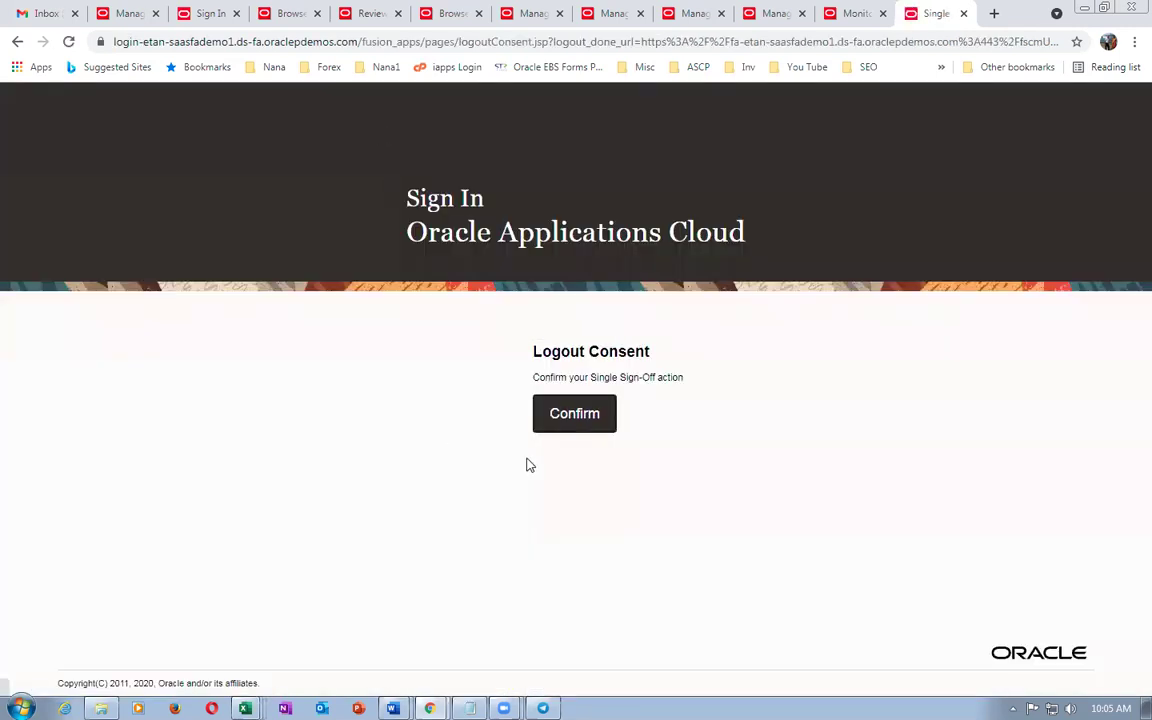
click(576, 420)
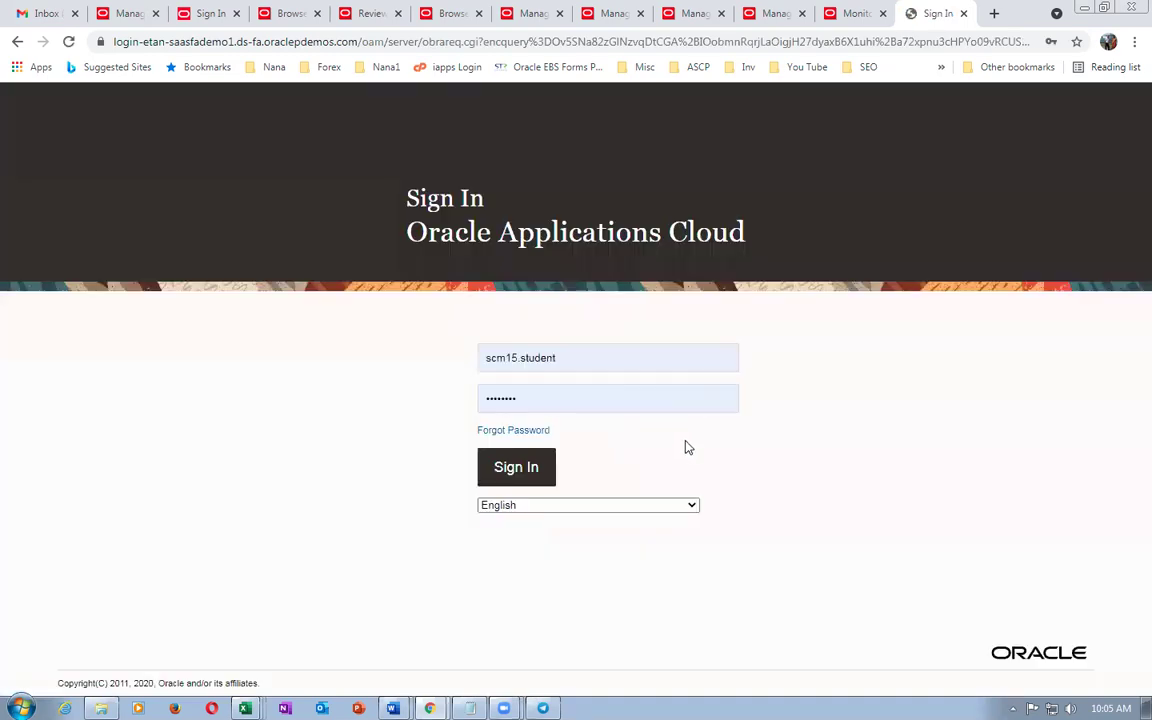
click(530, 467)
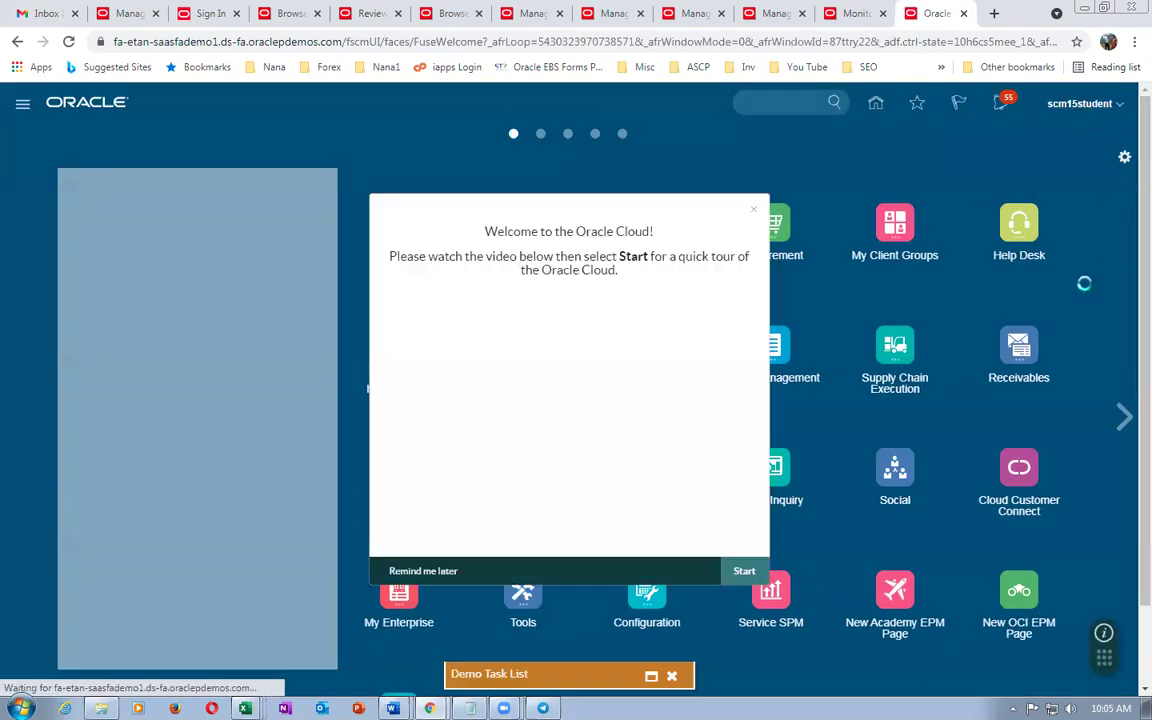
click(1078, 103)
click(423, 571)
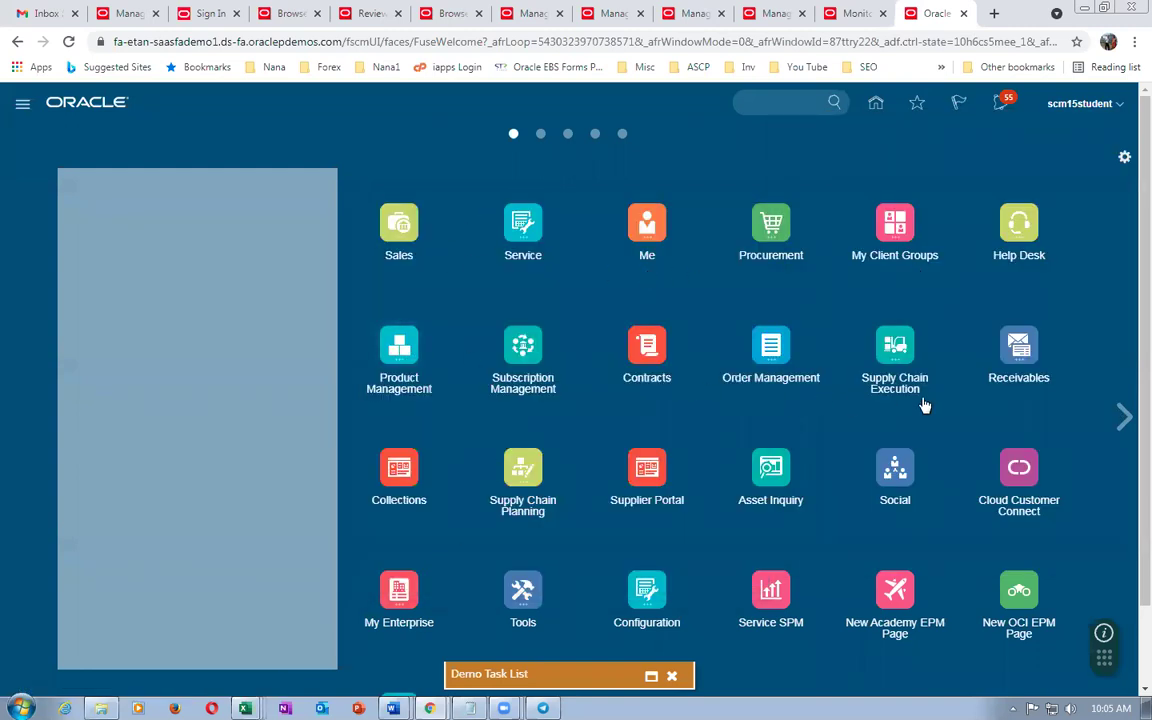
Open the Manage Transactions page from the Billing area of Receivables.
click(1019, 347)
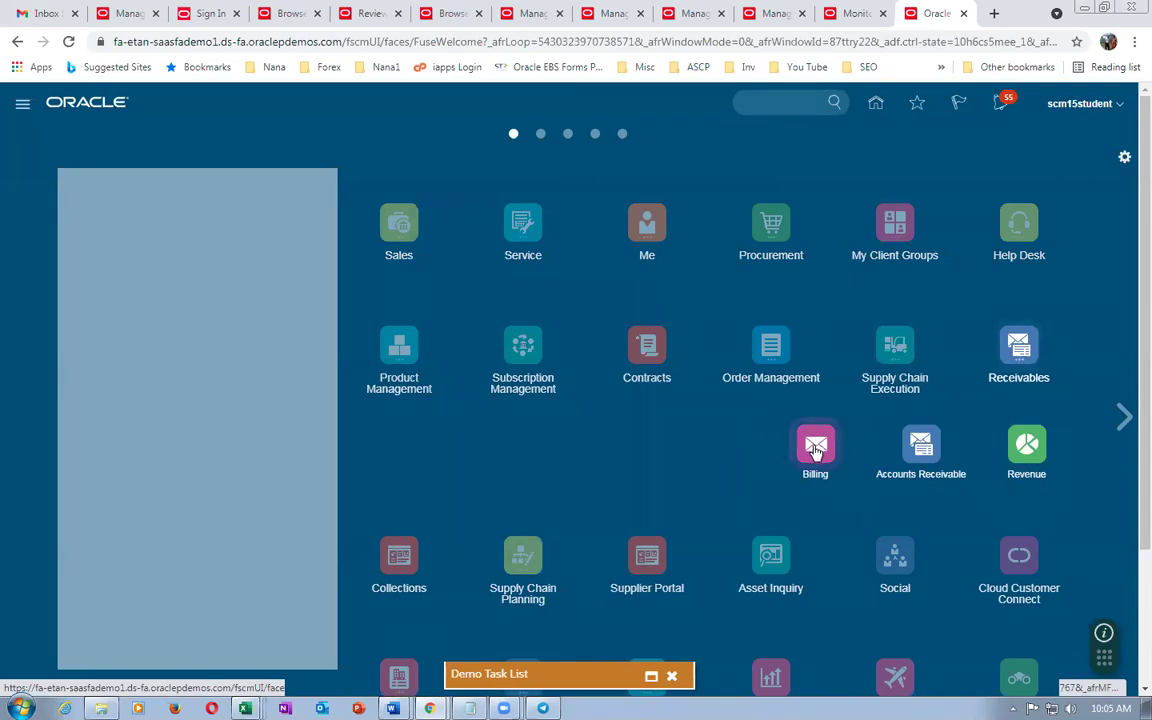
click(815, 452)
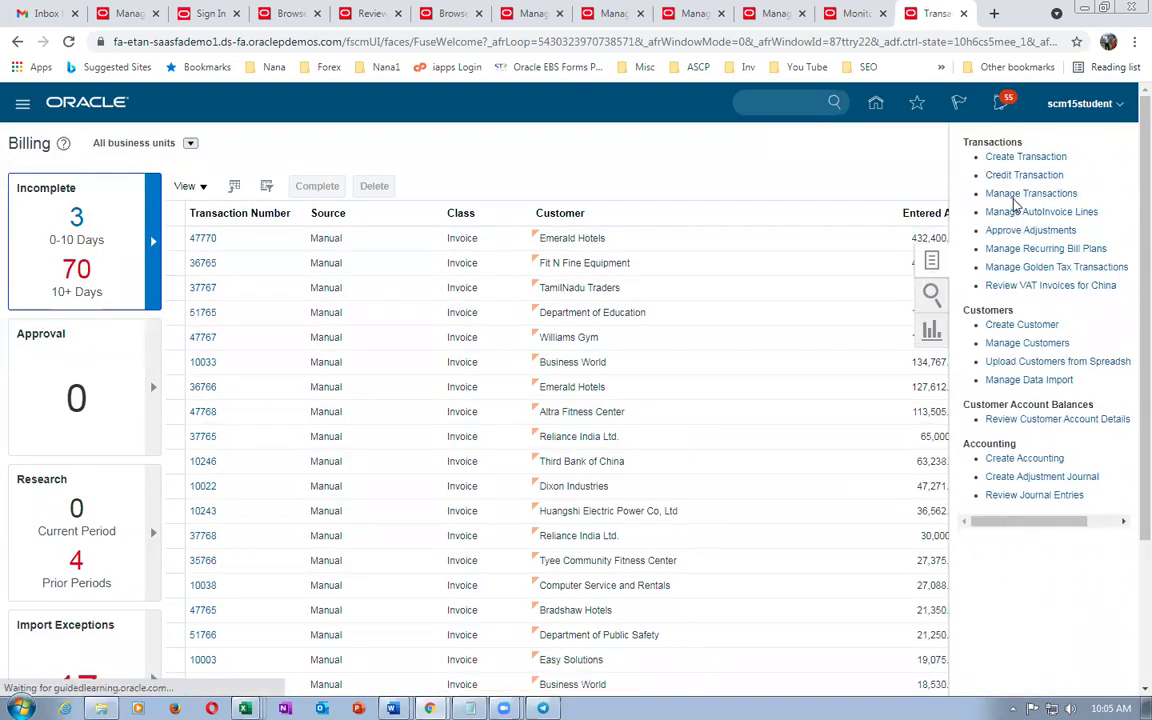
click(1013, 196)
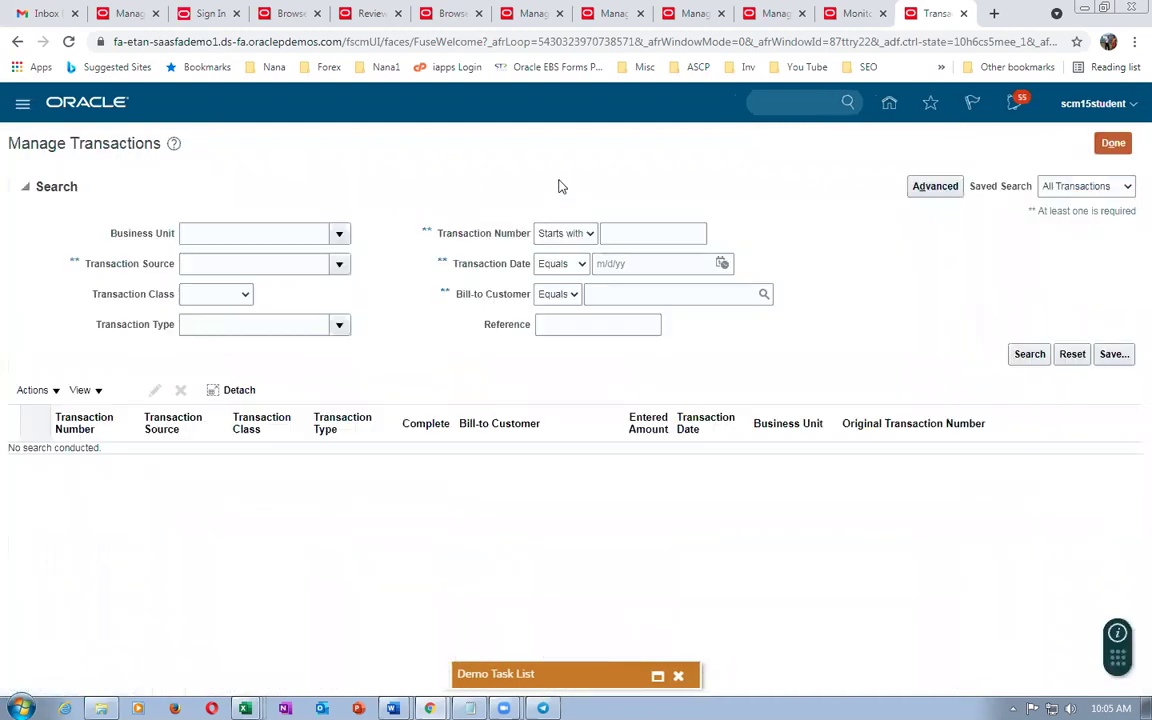
Search for transactions with the sales order number as the reference and Computer Service and Rentals as the bill-to customer.
click(567, 322)
text(97400)
key(Tab)
click(645, 295)
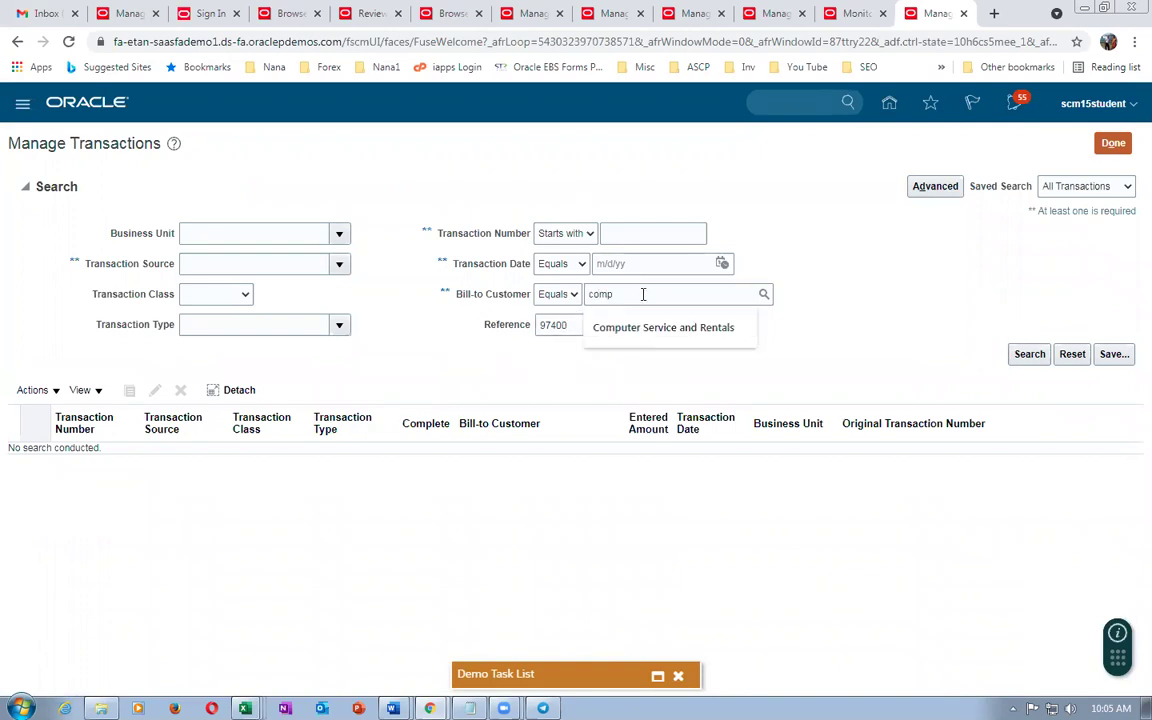
click(700, 330)
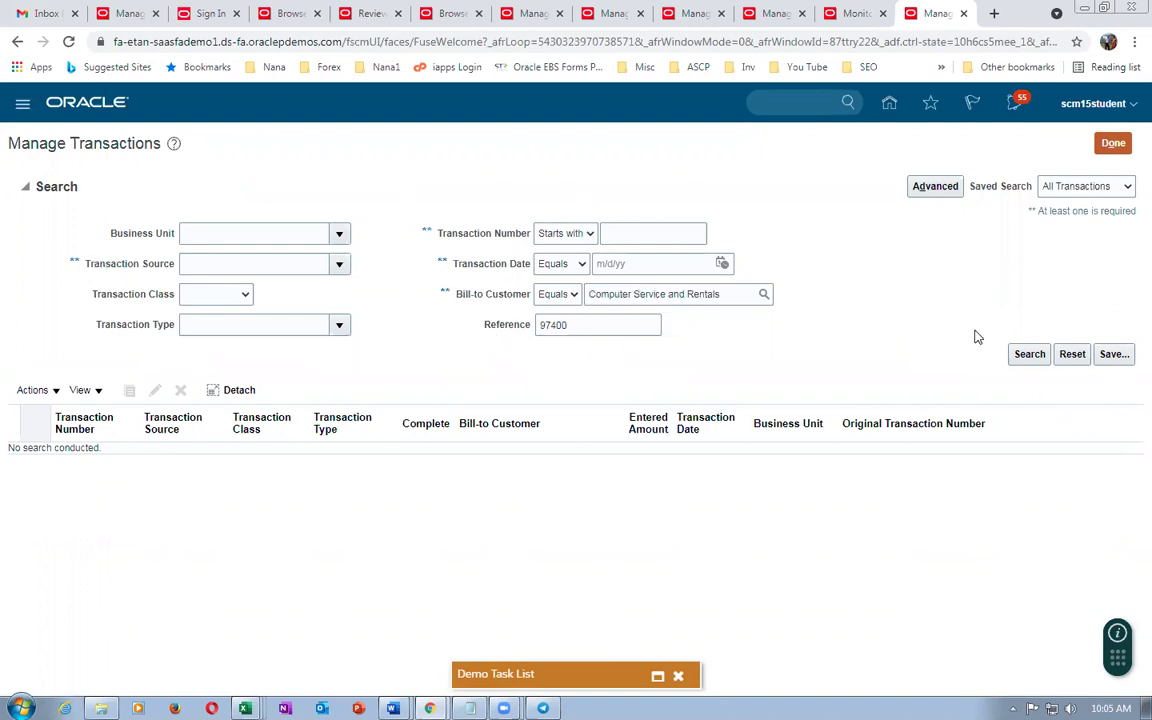
click(1020, 355)
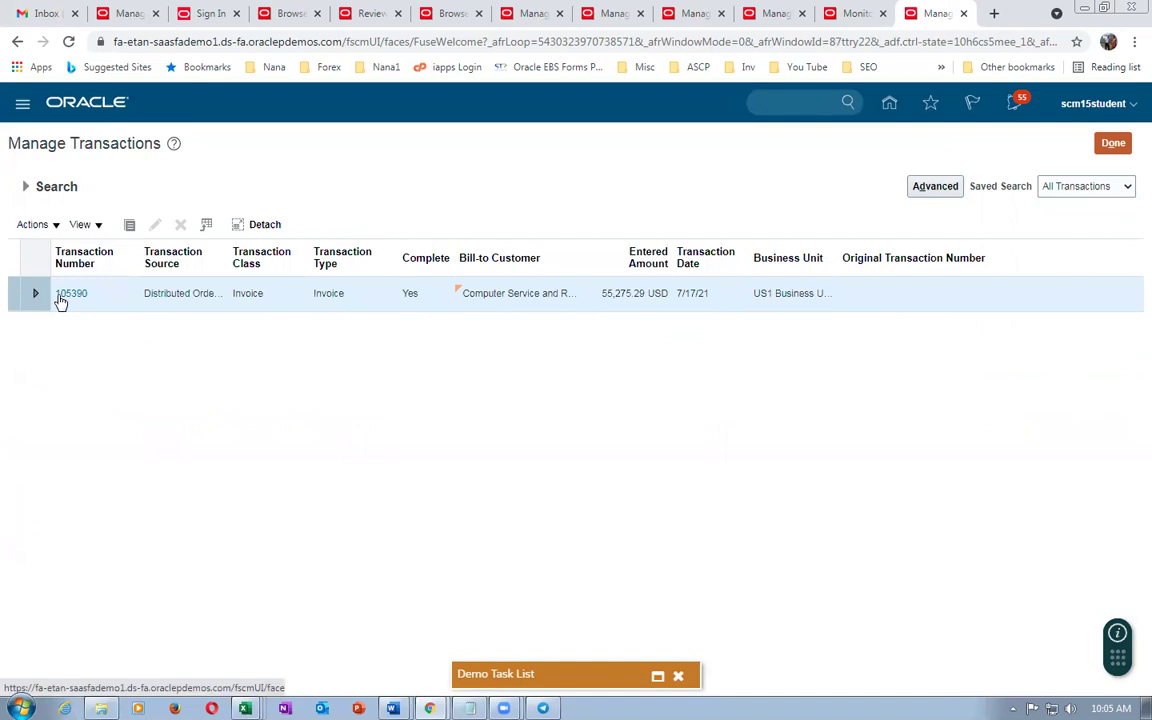
Open the found invoice and review the details of line 1, including its Distributed Order Orchestration information.
click(70, 293)
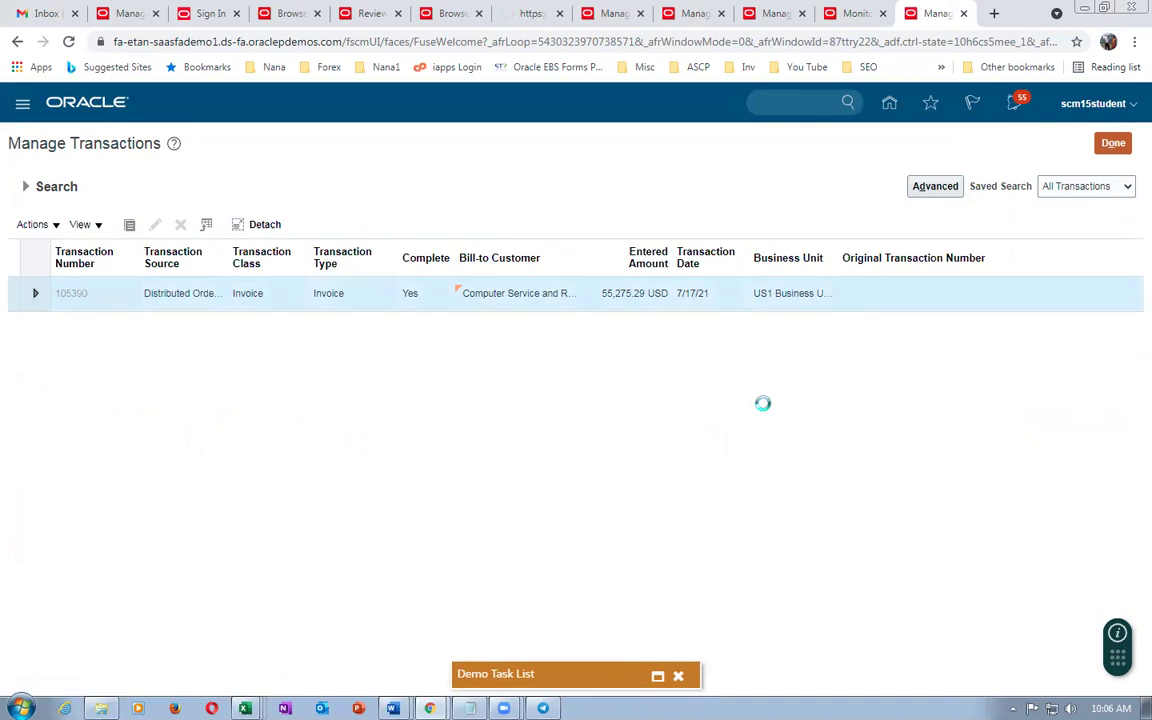
scroll(764, 405, down, 1)
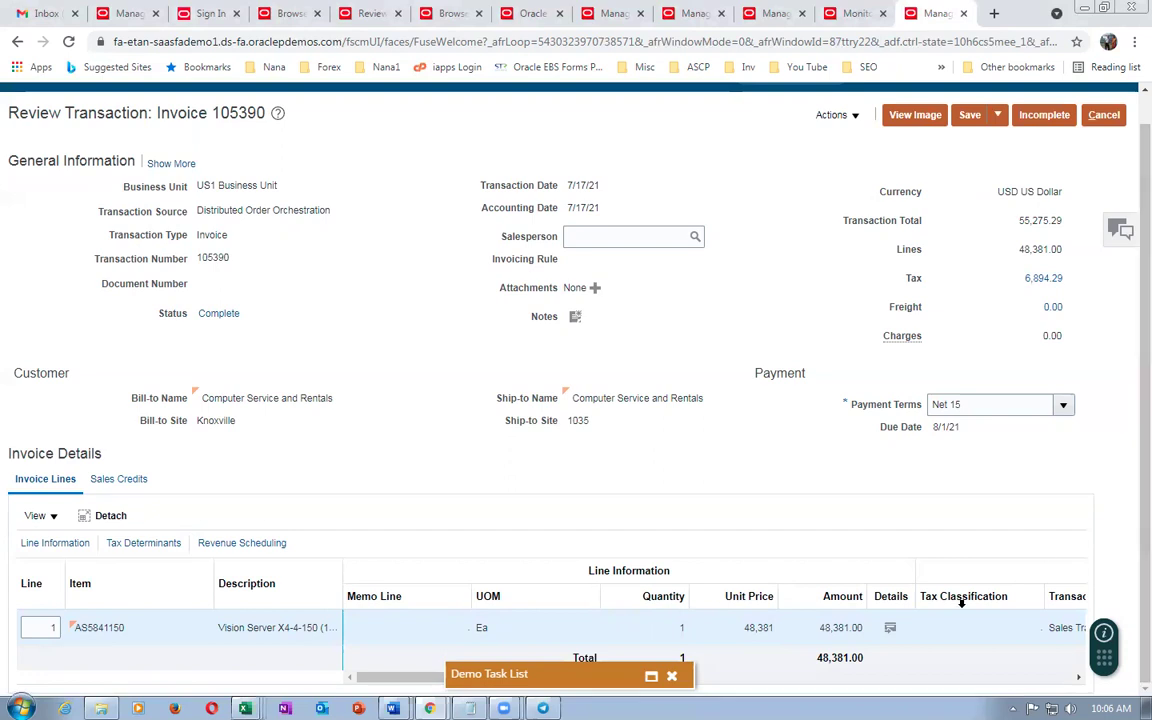
click(889, 628)
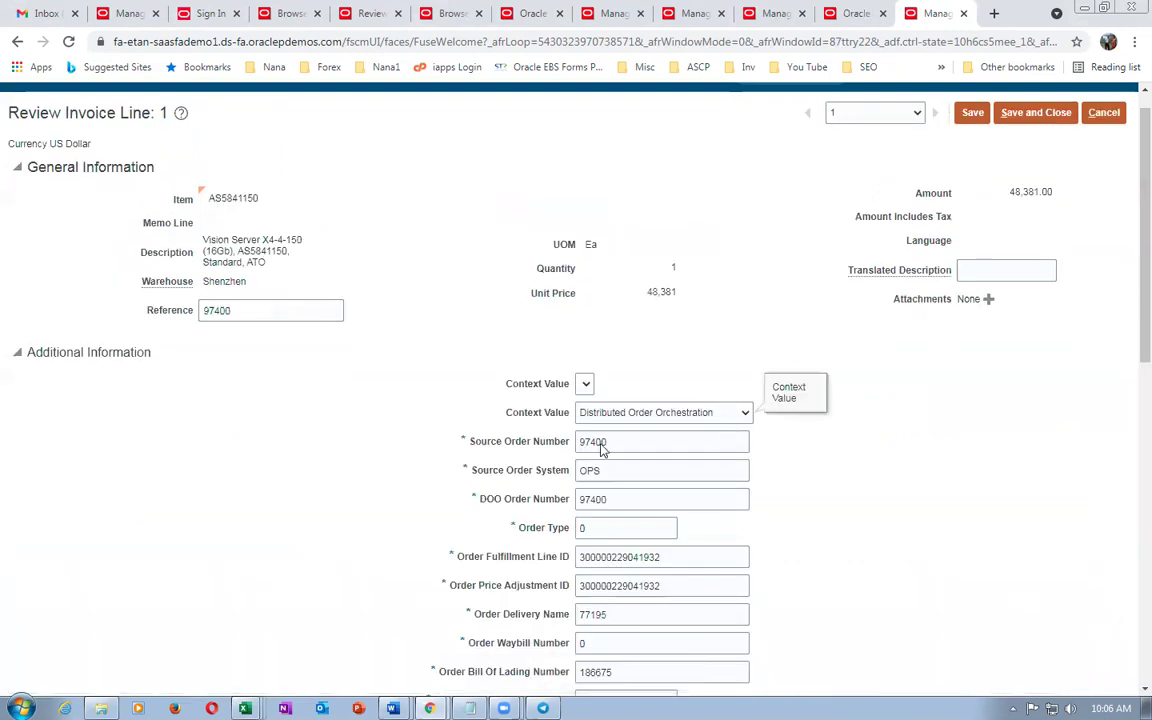
scroll(424, 524, down, 3)
scroll(424, 527, up, 4)
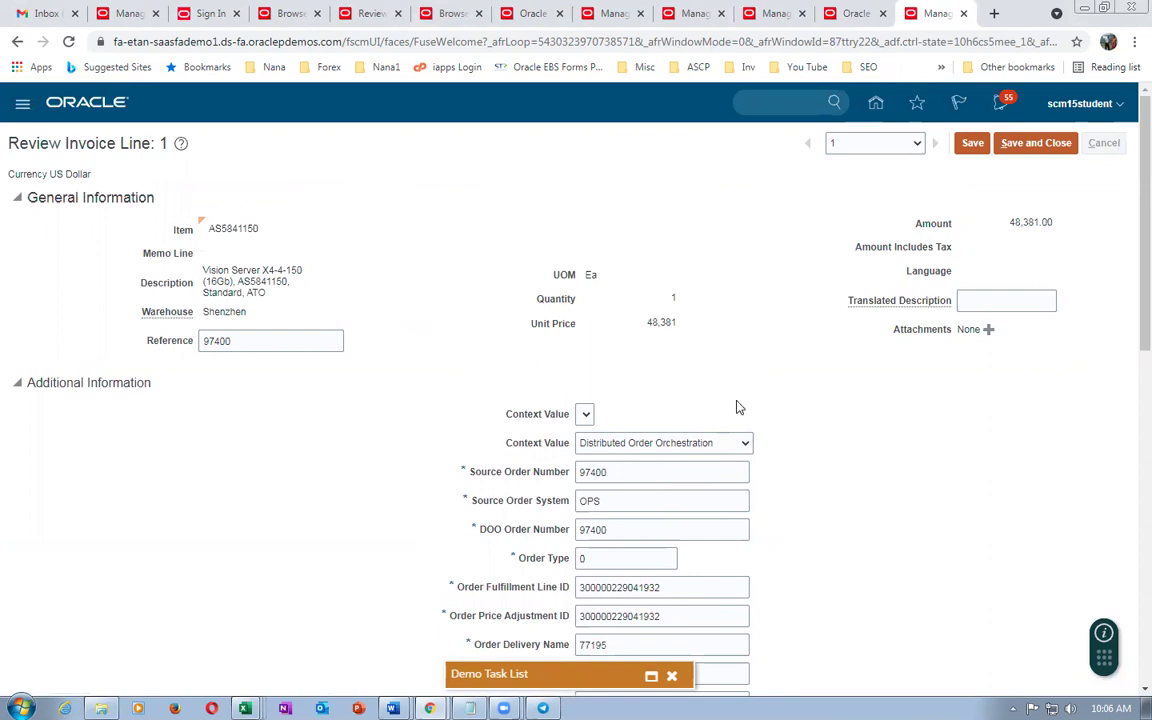
key(Return)
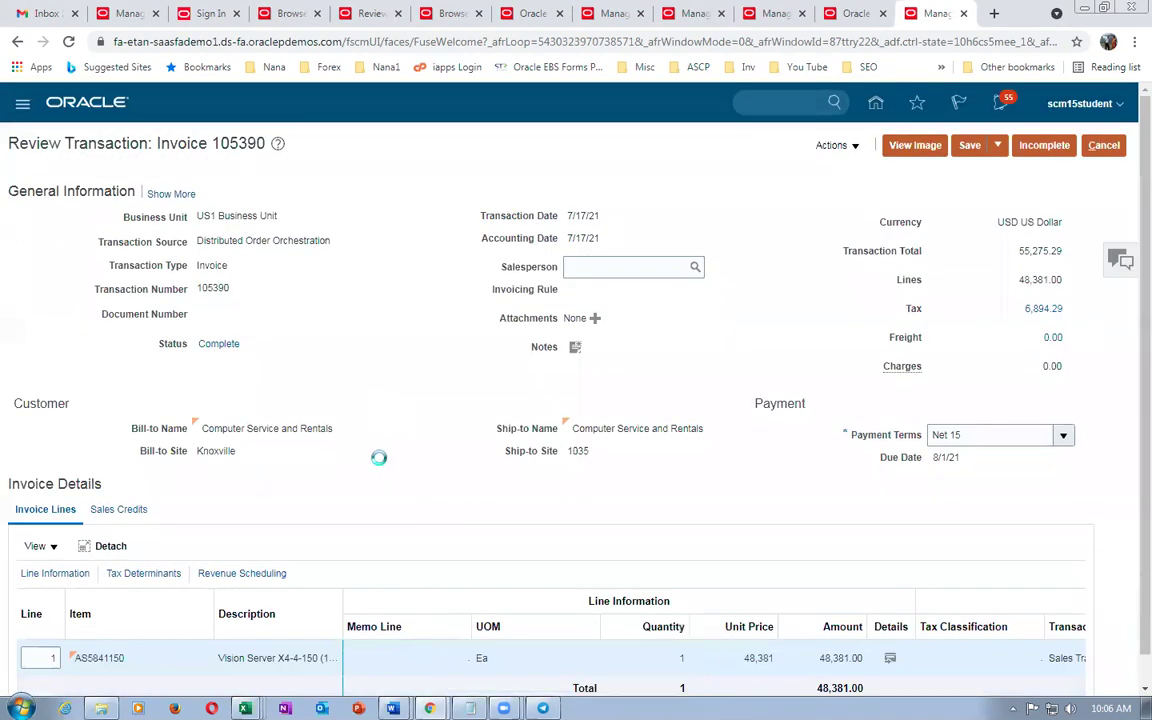
Close the invoice without saving changes and leave Manage Transactions for the home page.
scroll(379, 465, down, 1)
scroll(379, 465, up, 1)
scroll(72, 453, up, 1)
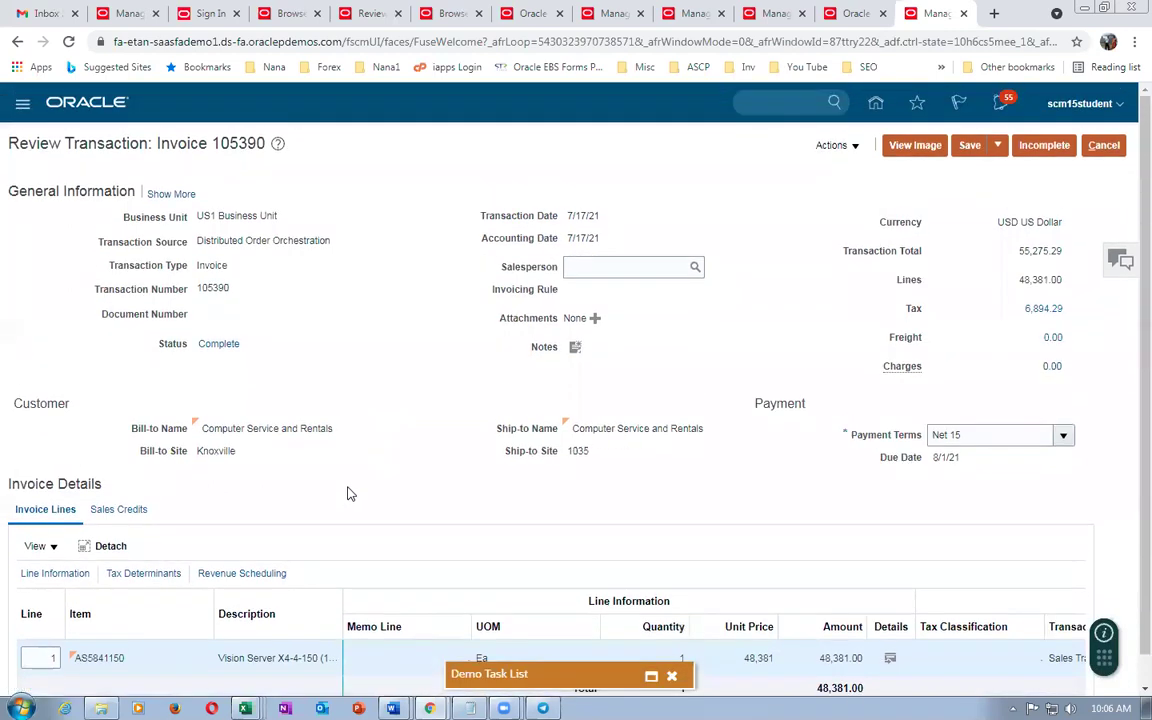
click(1104, 145)
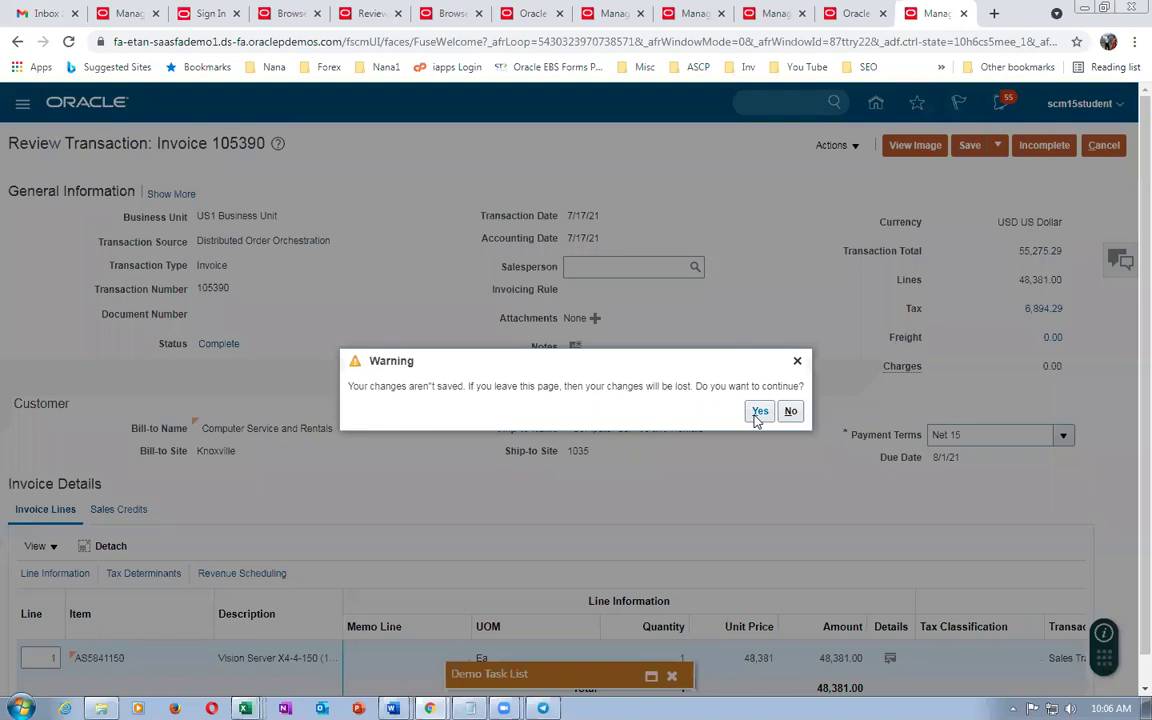
click(759, 412)
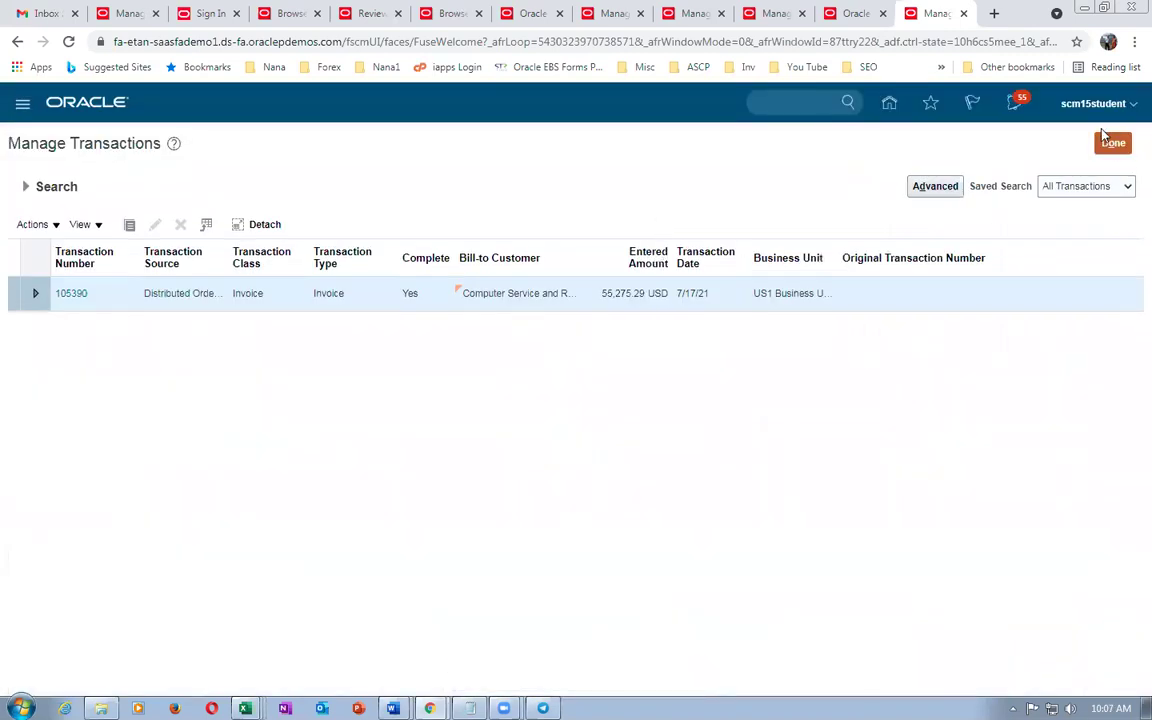
click(1112, 144)
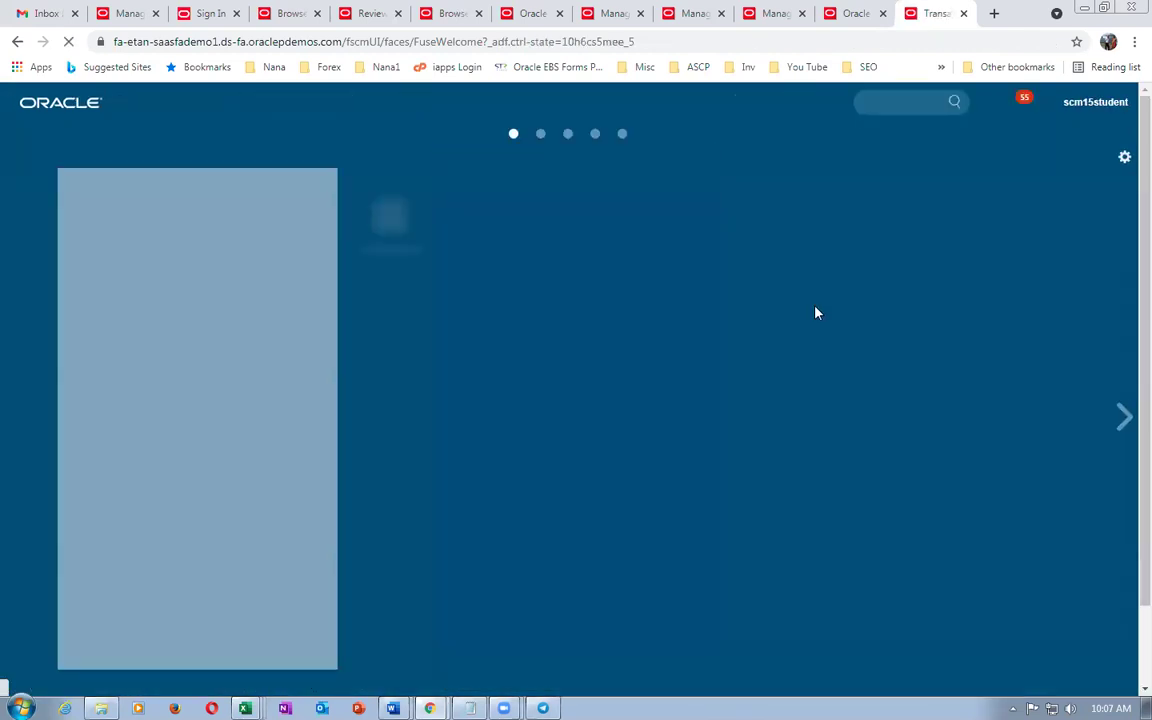
Go to Order Management and open the sales order by searching for its order number.
click(771, 350)
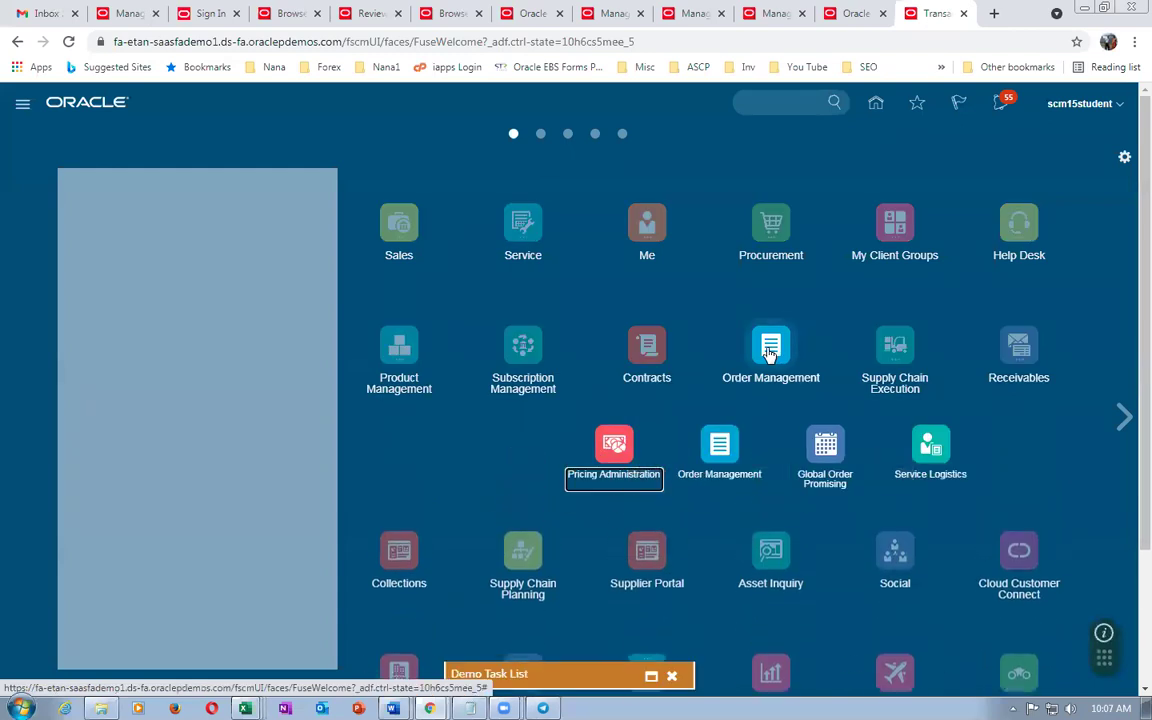
click(400, 575)
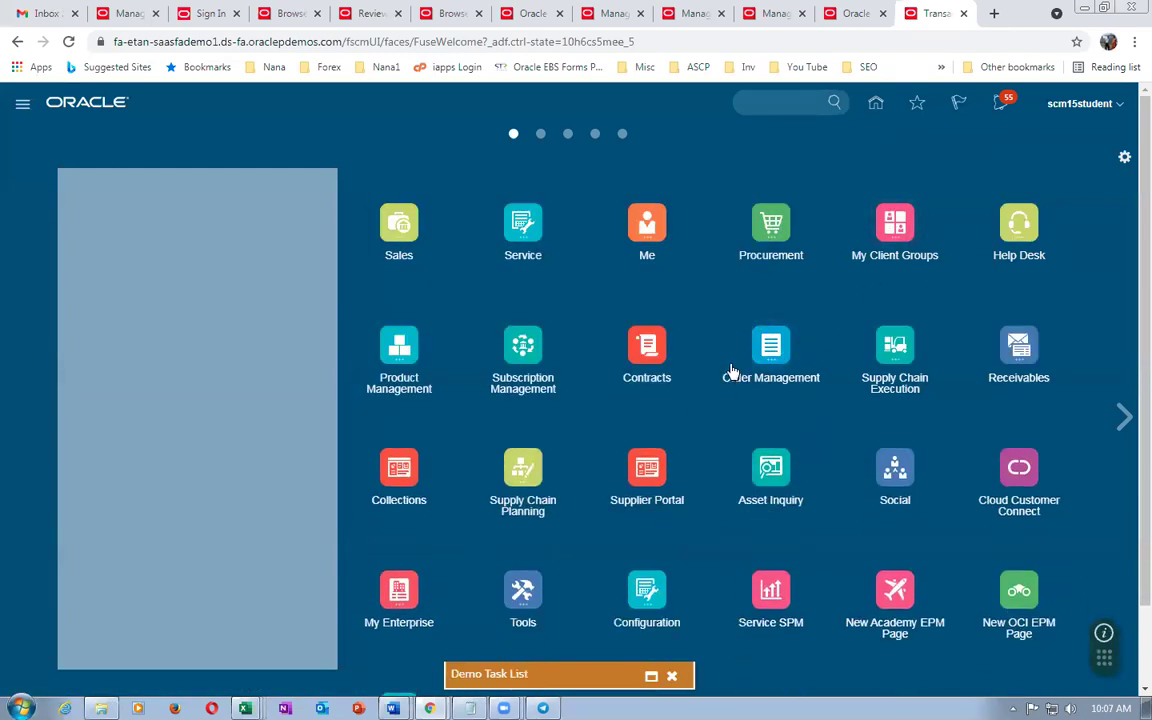
click(766, 345)
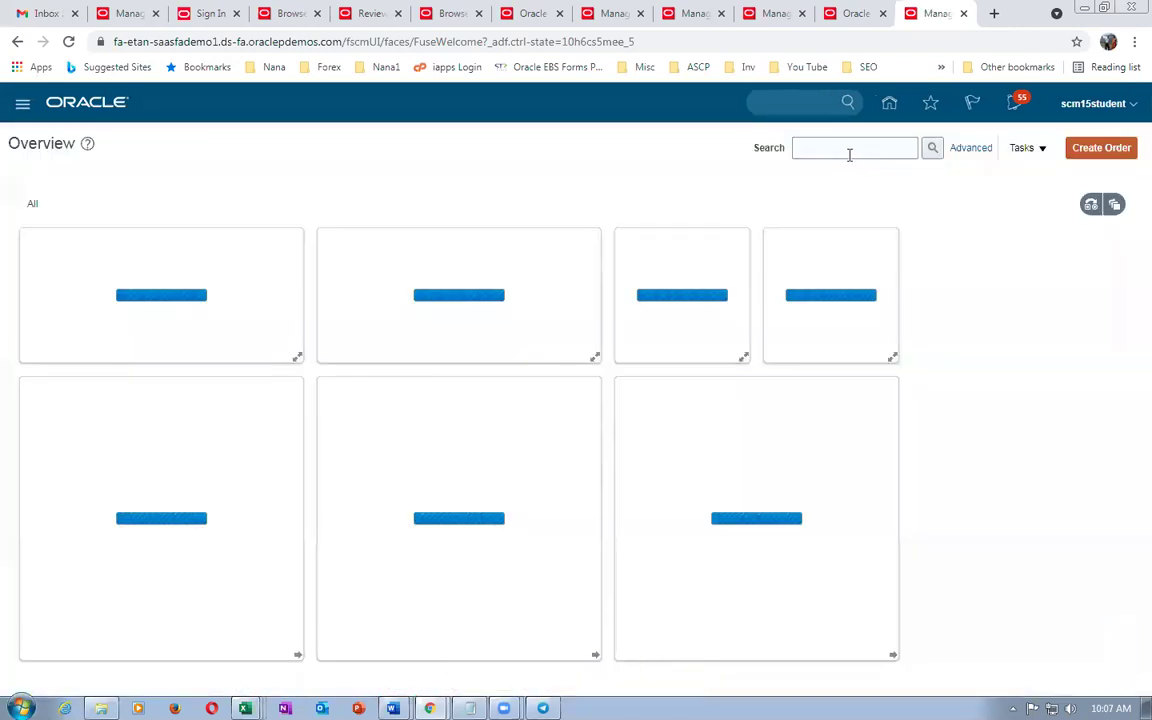
click(850, 150)
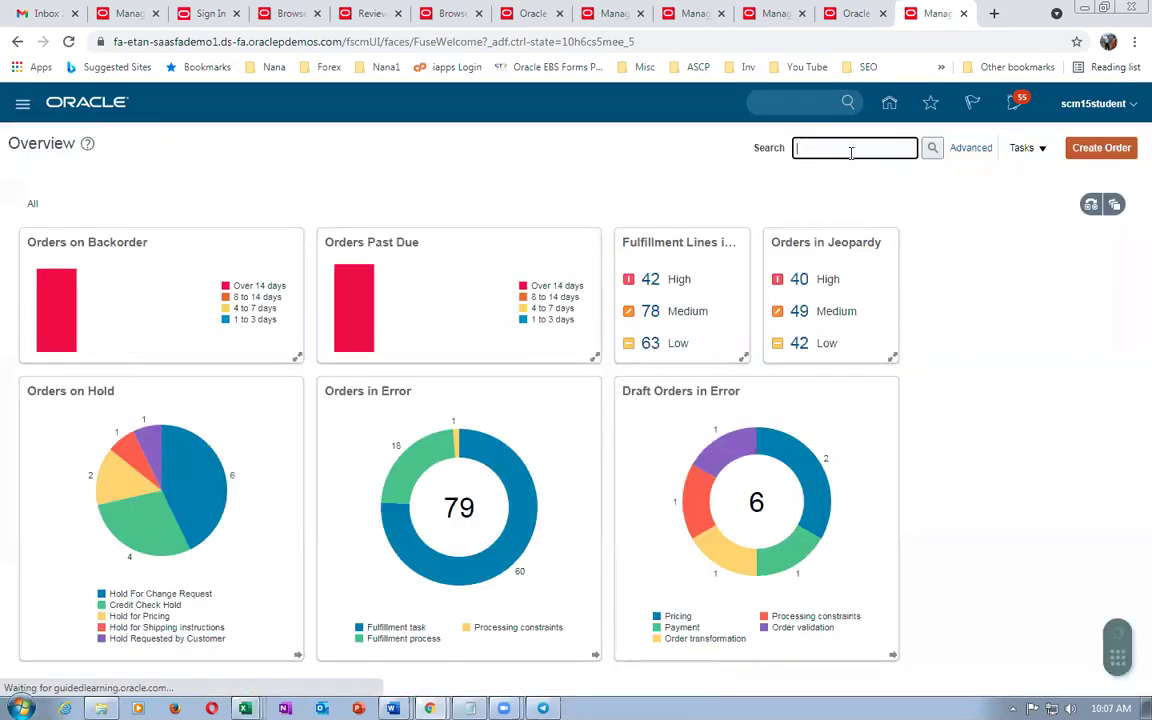
text(974)
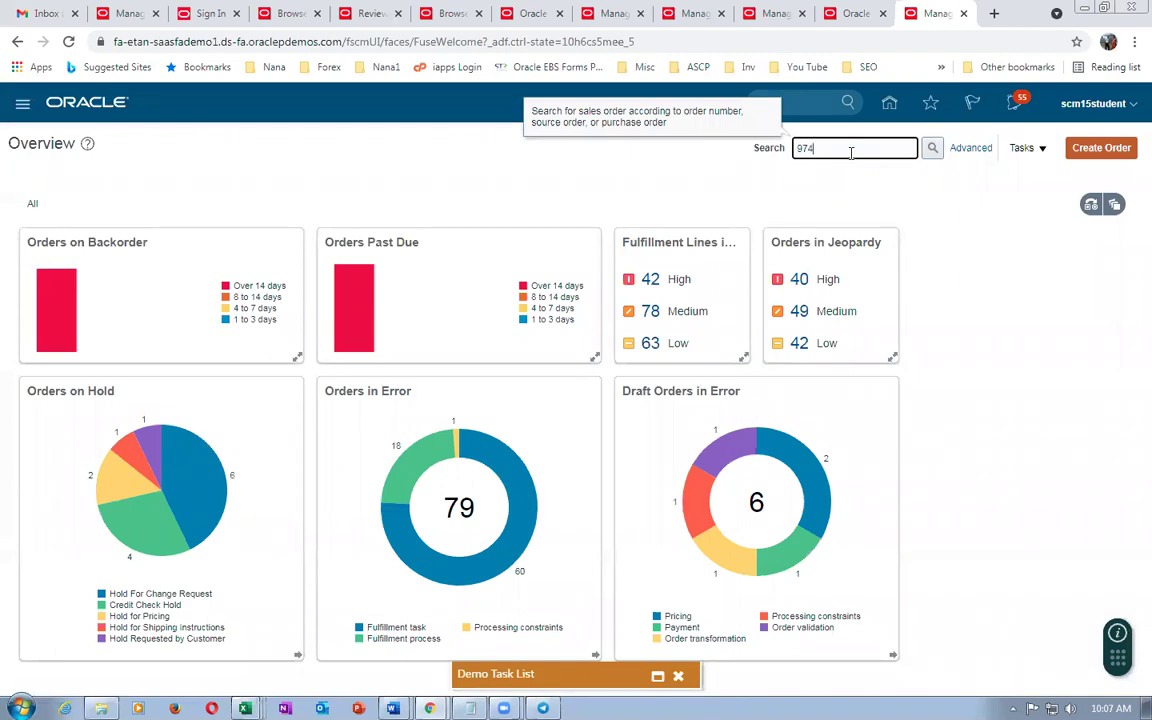
text(00)
key(Tab)
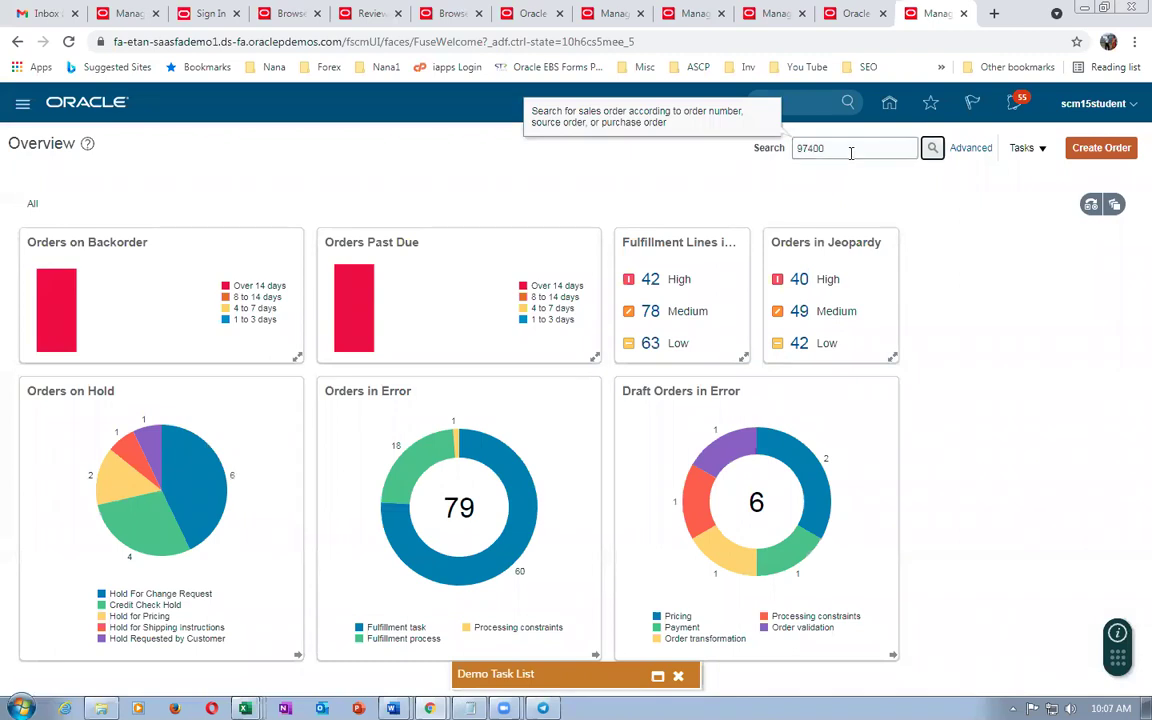
key(Return)
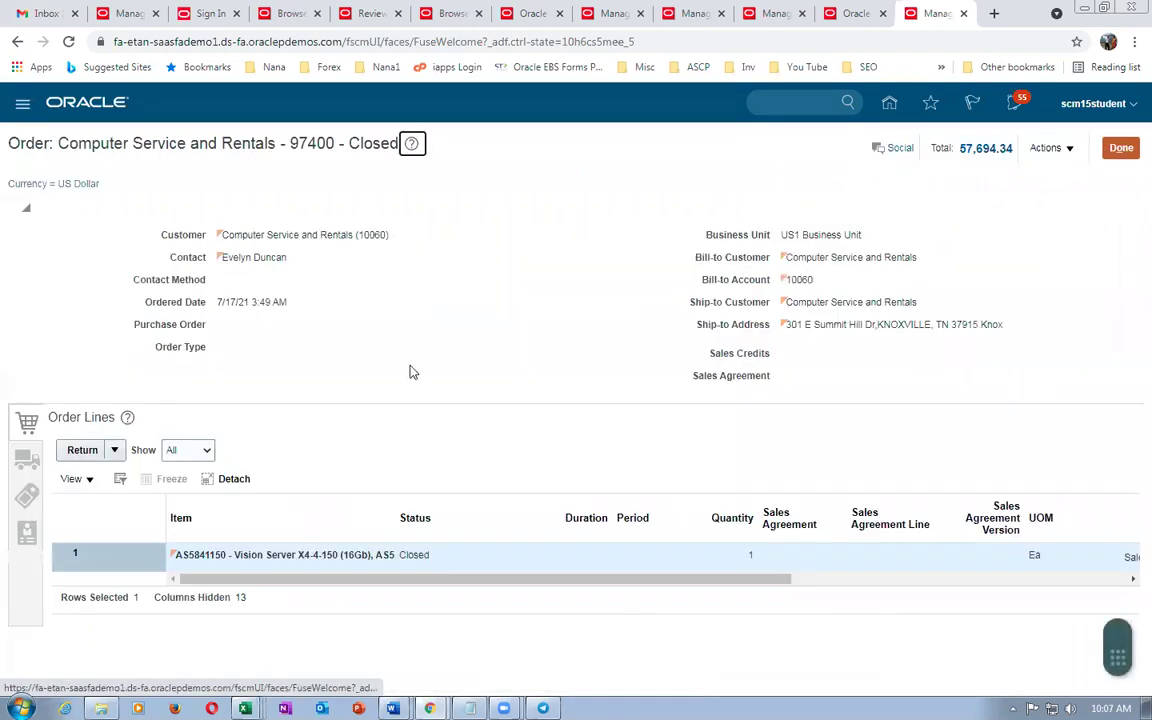
Examine the status in the sales order header and on its Vision Server order line.
drag(349, 143, 396, 148)
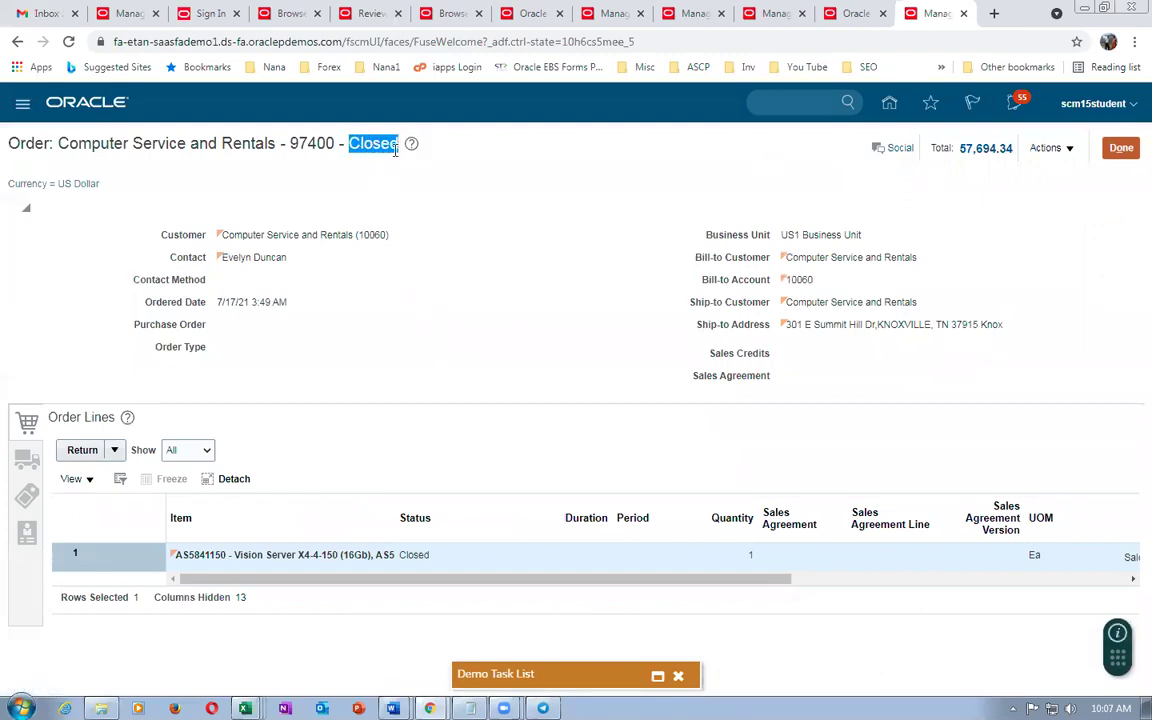
click(402, 555)
drag(402, 555, 430, 556)
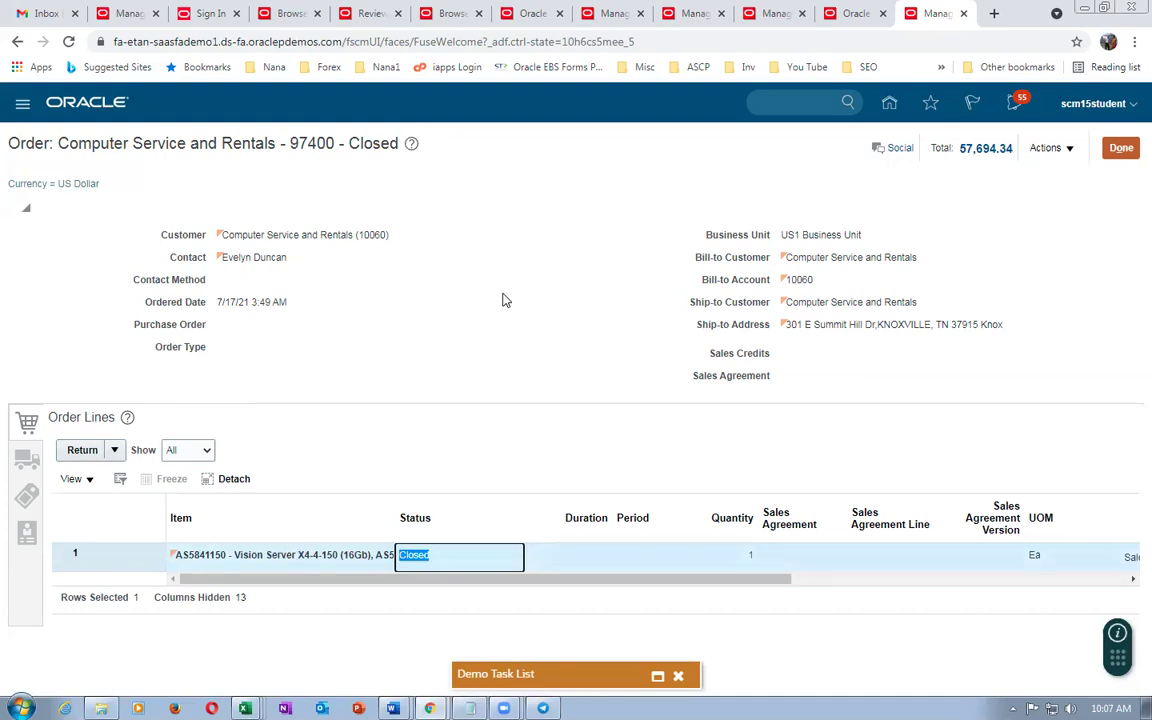
click(410, 556)
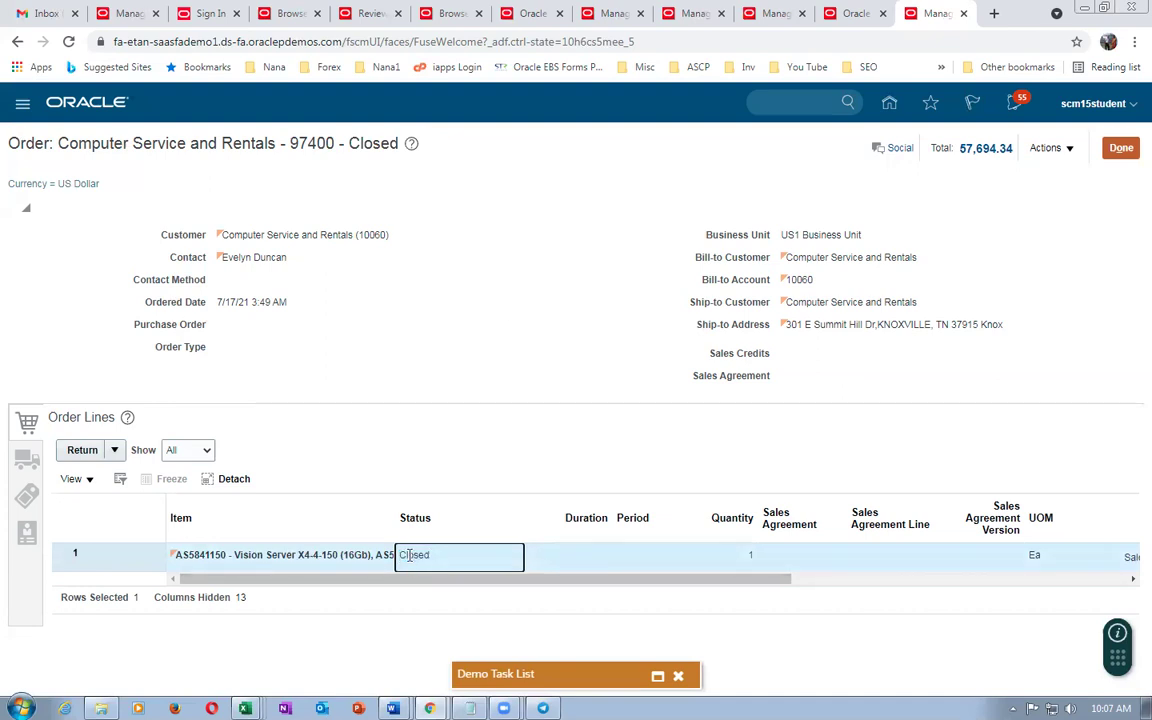
double_click(356, 142)
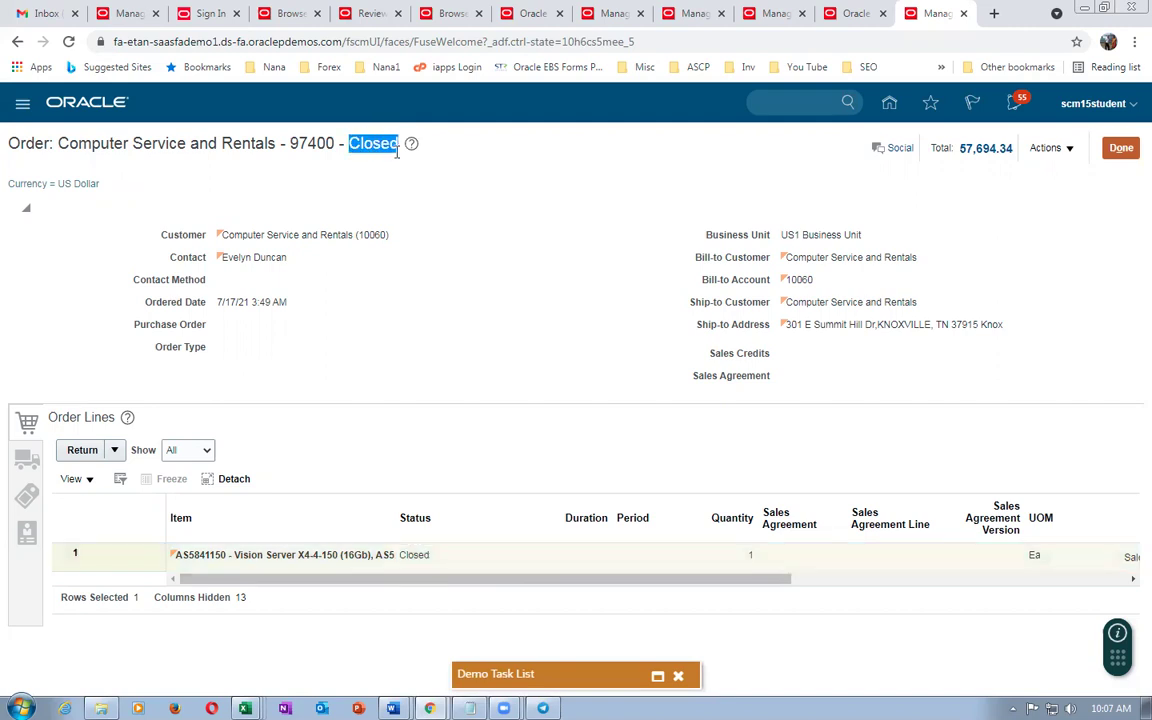
click(521, 324)
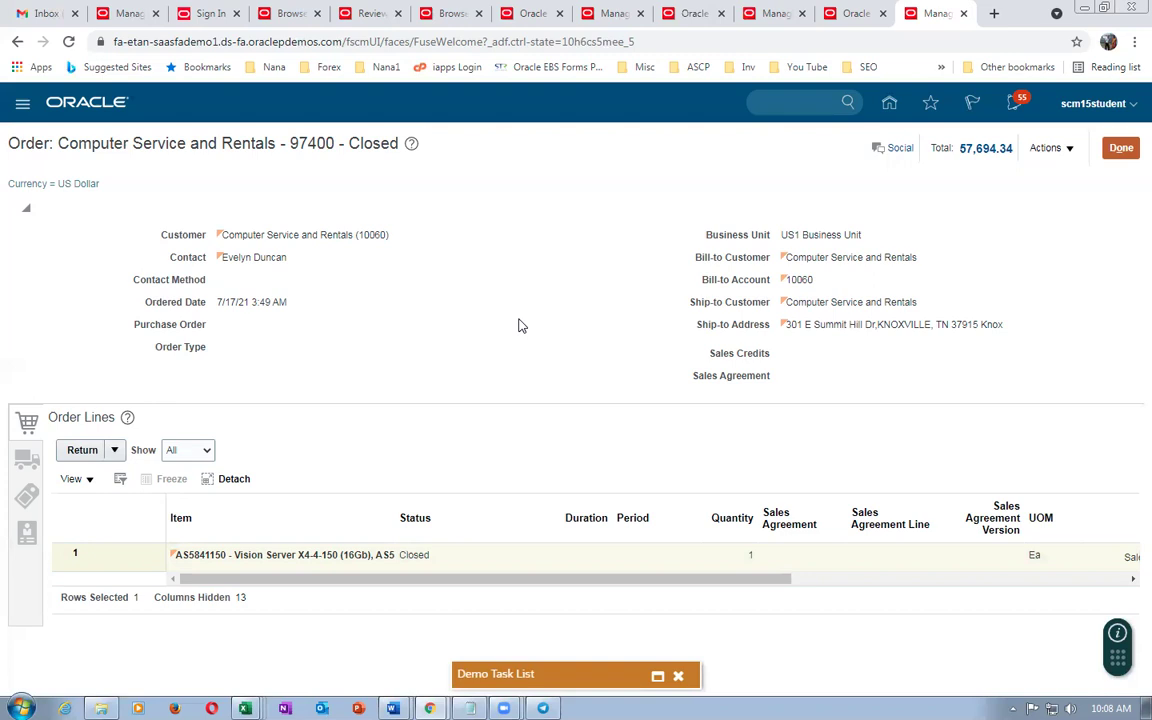
click(401, 557)
drag(400, 556, 437, 562)
click(571, 378)
drag(400, 554, 432, 554)
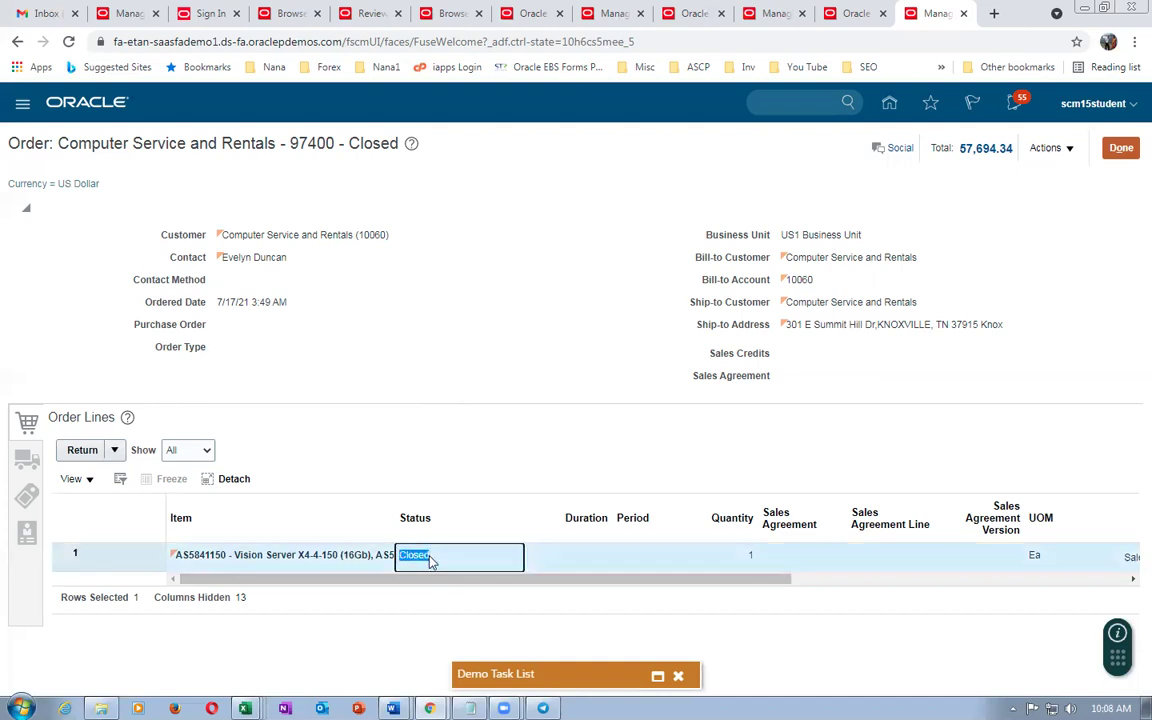
Leave the closed sales order and view the a0501_ATO_Desk_Top_Model header in the 26_Configurator_Exercise workbook in Excel.
click(493, 379)
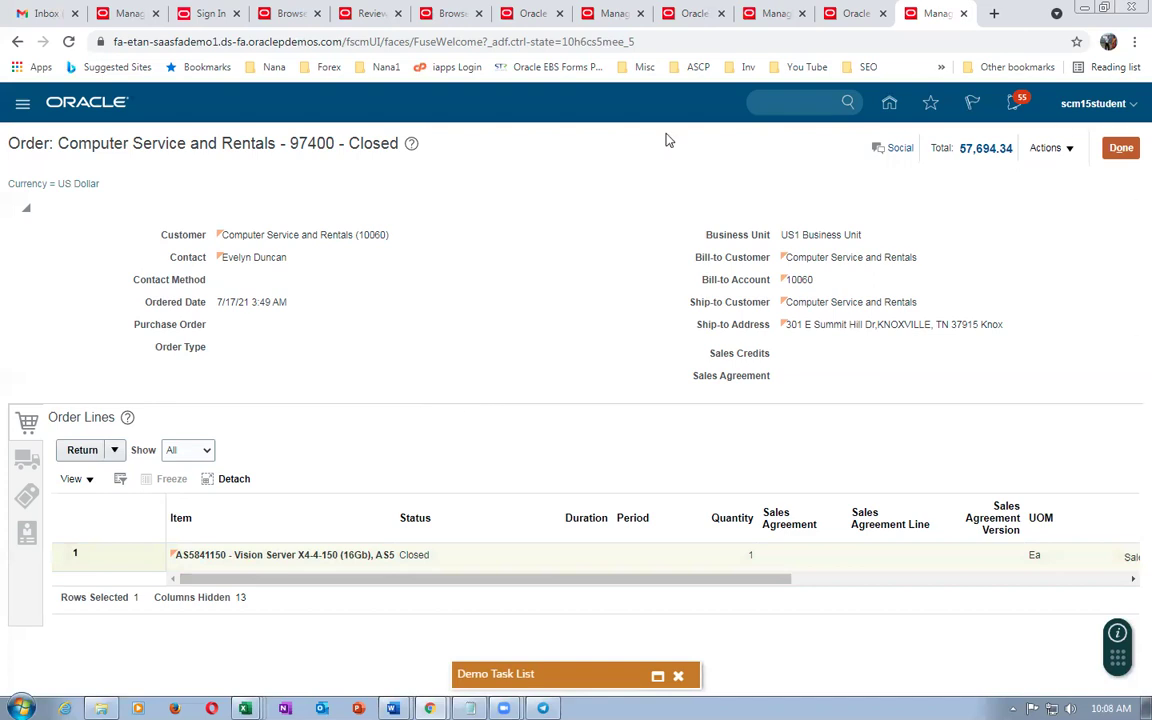
click(1121, 148)
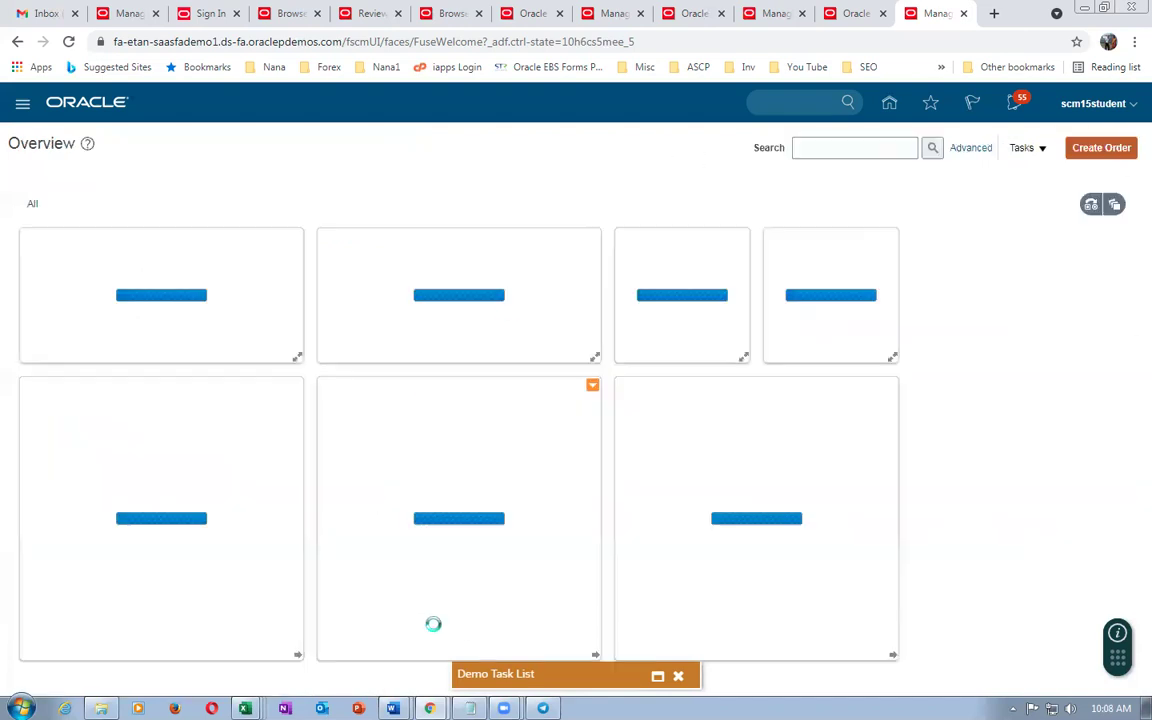
mouse_move(244, 708)
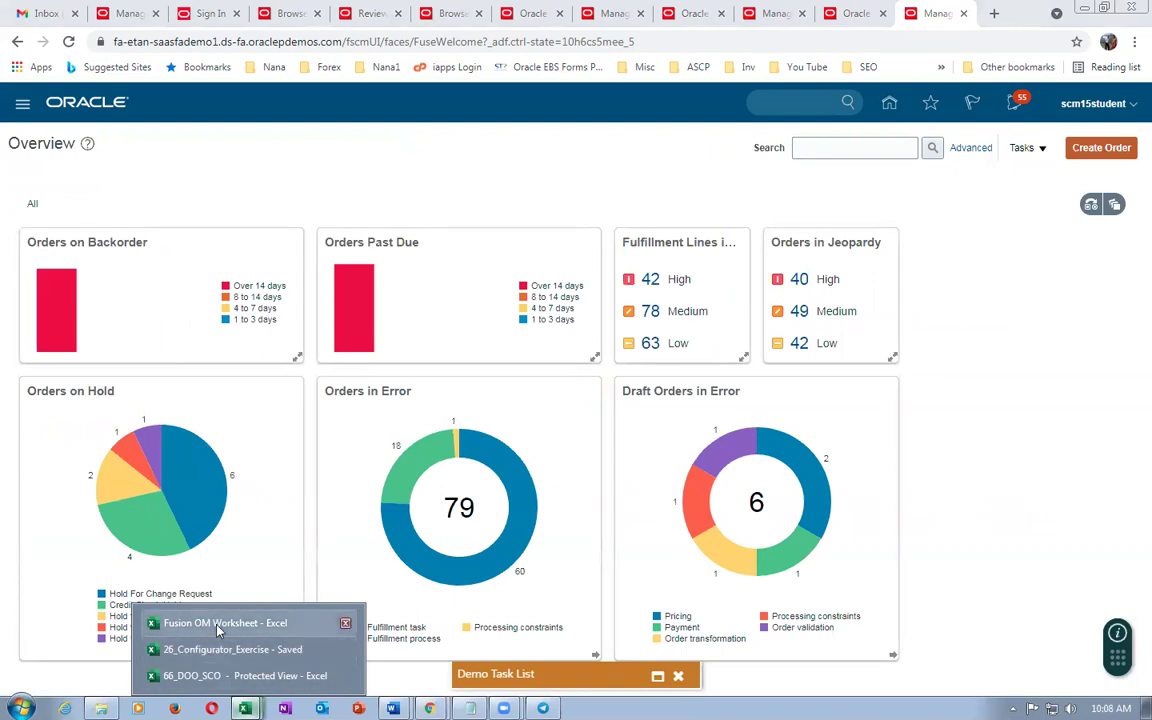
click(218, 649)
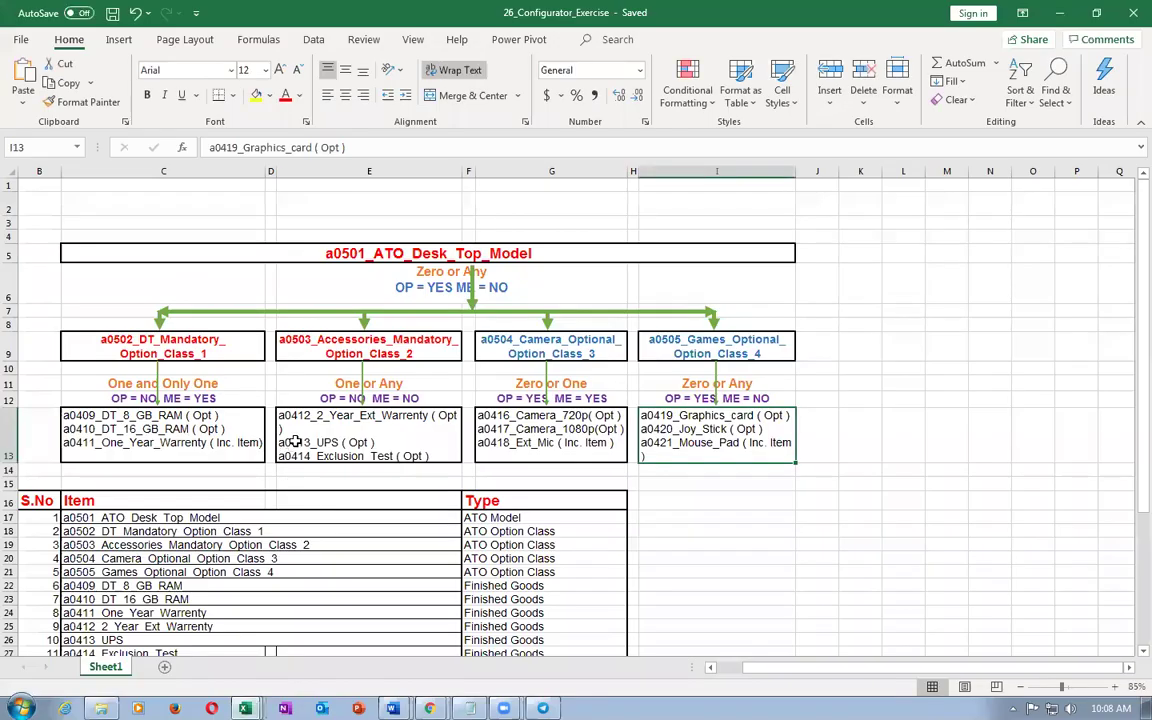
click(330, 253)
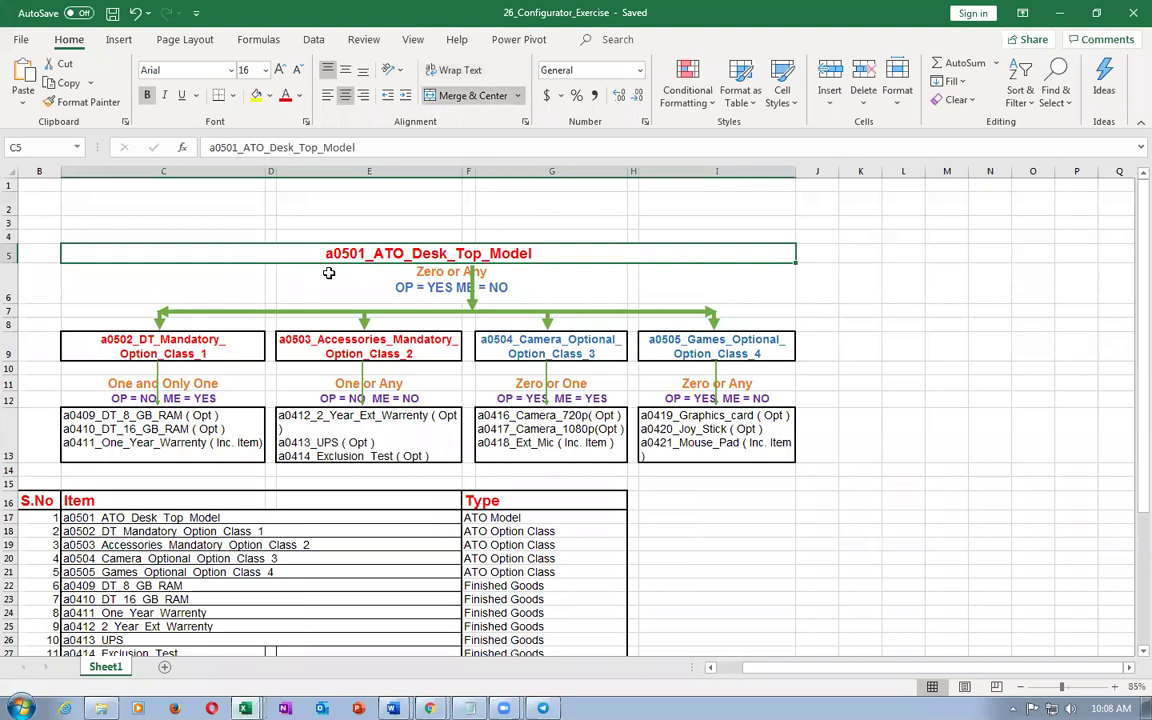
Switch to Order Management in Chrome and create a sales order for US1 Business Unit and customer Computer Service and Rentals.
click(429, 708)
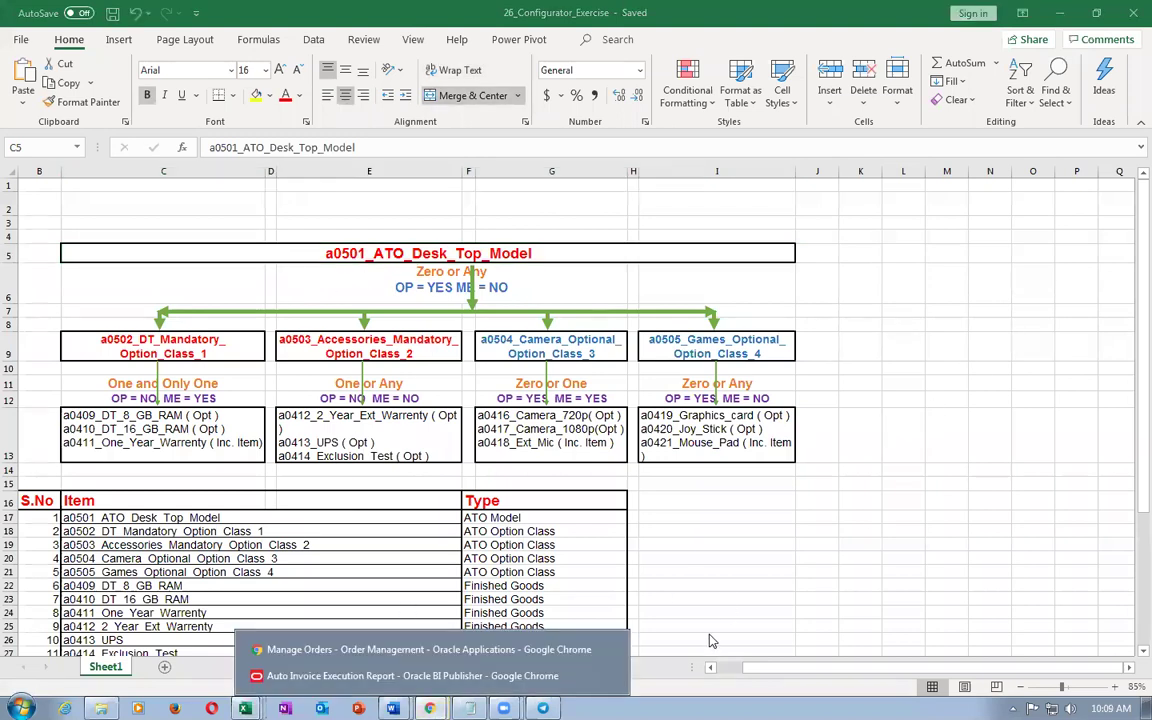
click(362, 656)
click(1106, 148)
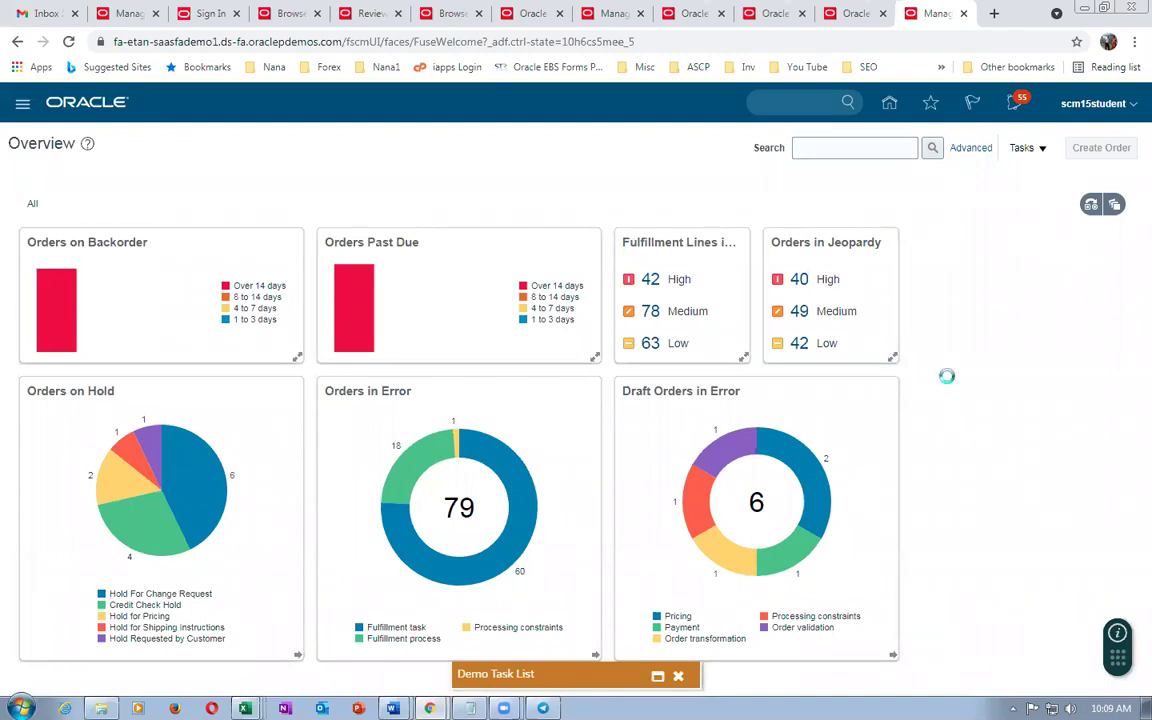
click(887, 245)
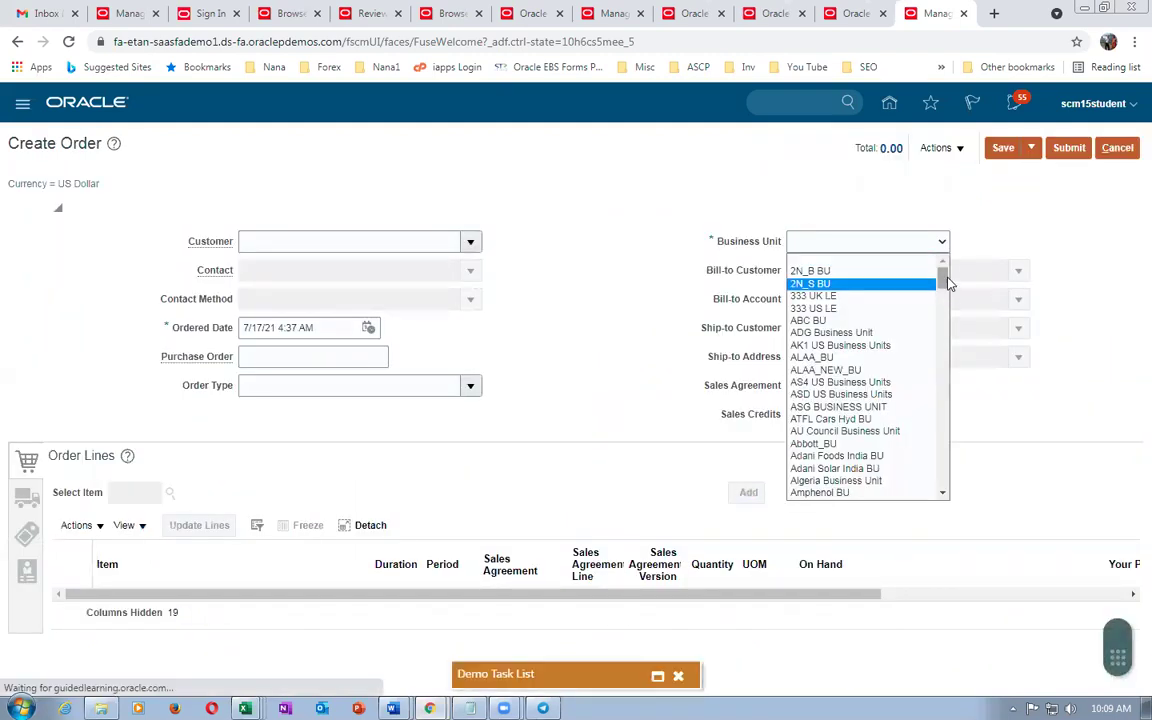
drag(948, 284, 941, 465)
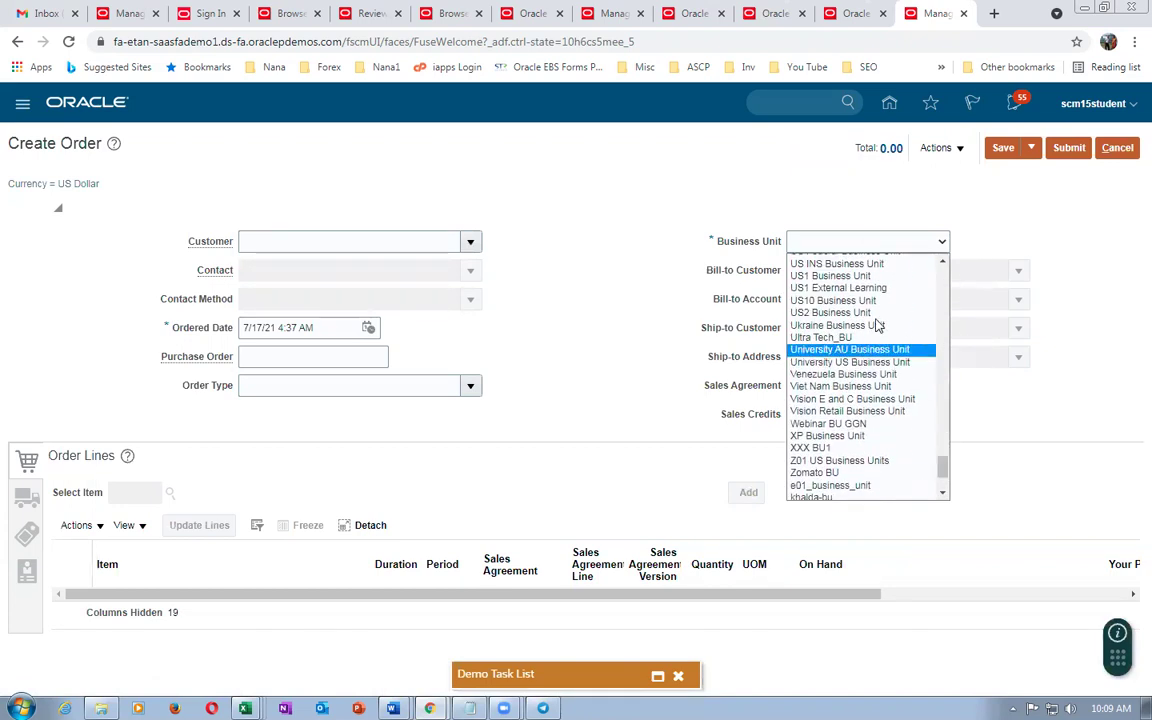
click(835, 276)
click(455, 245)
text(comp)
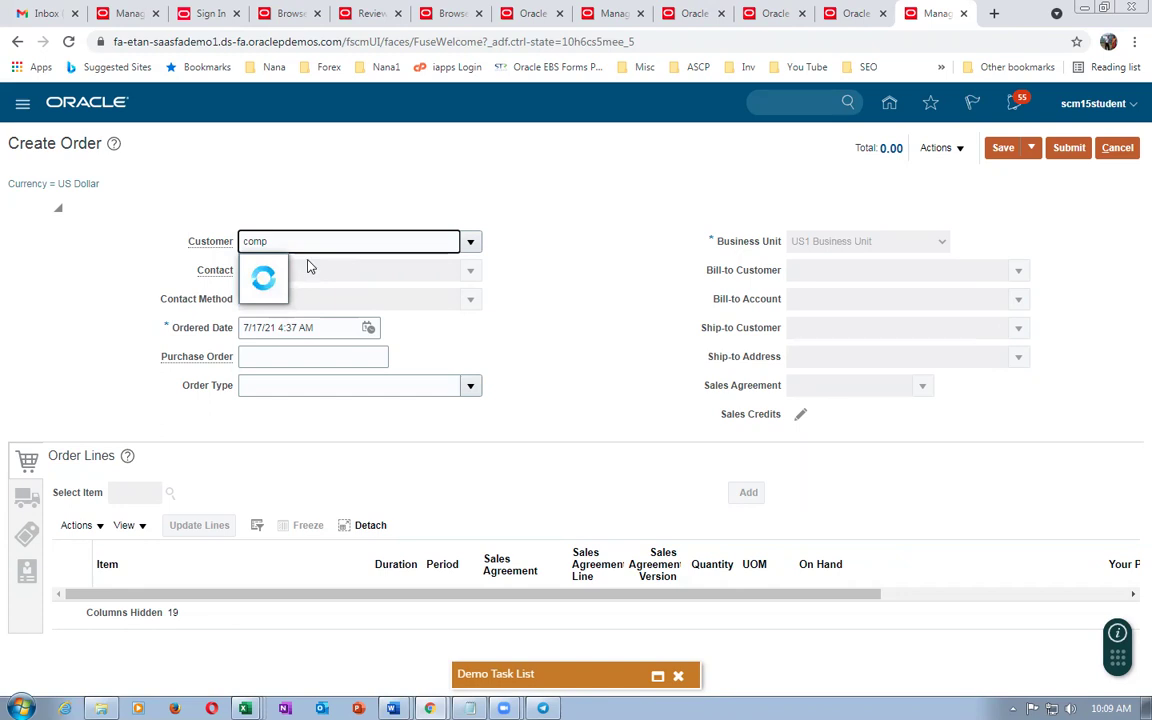
key(BackSpace)
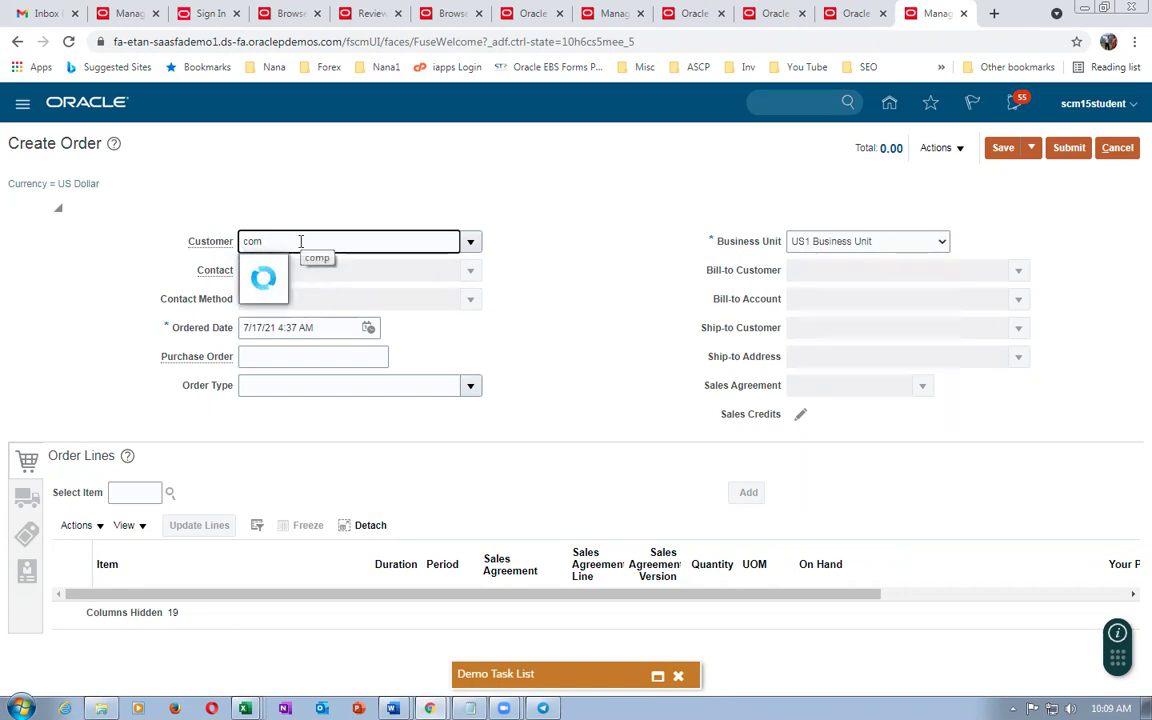
click(310, 293)
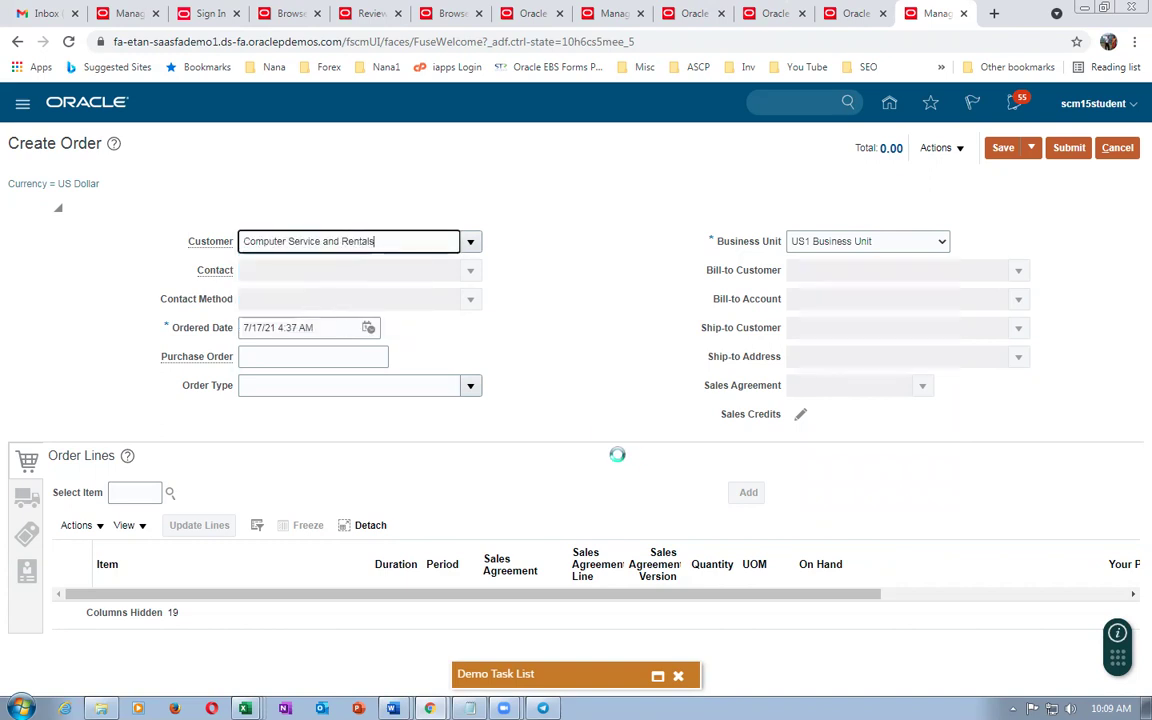
Select item 7001_ATO_Desk_Top_Model with a quantity of 5 and start configuring it for the order.
click(126, 492)
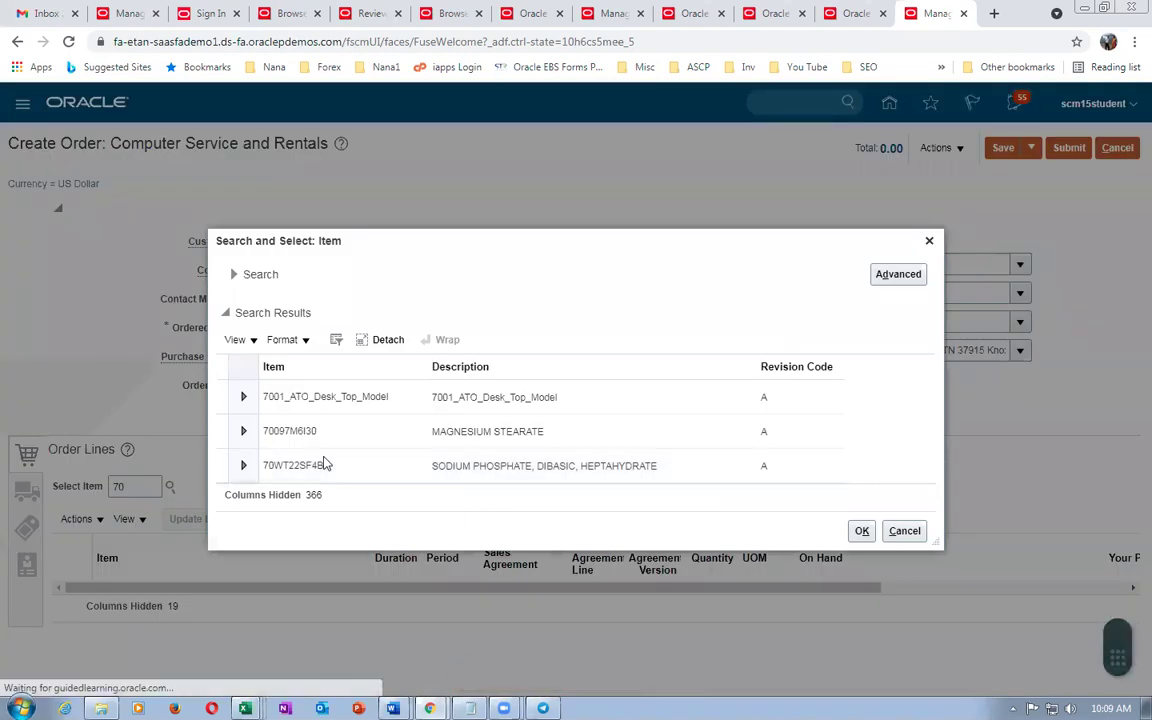
click(371, 397)
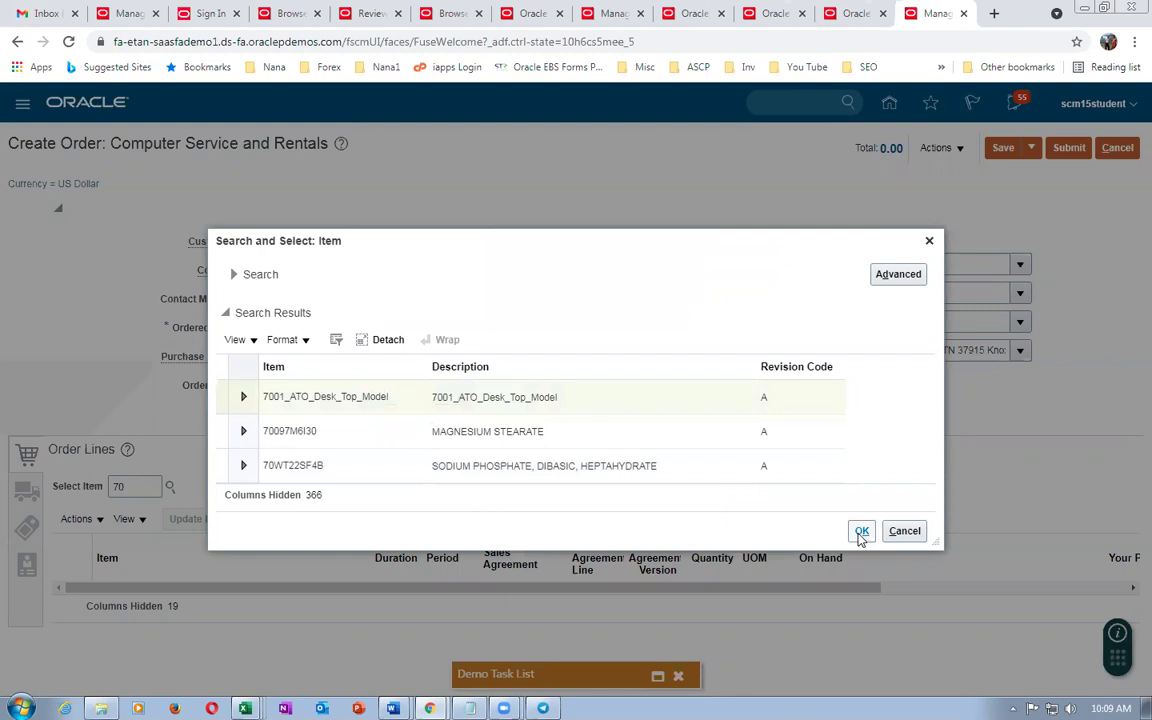
click(860, 535)
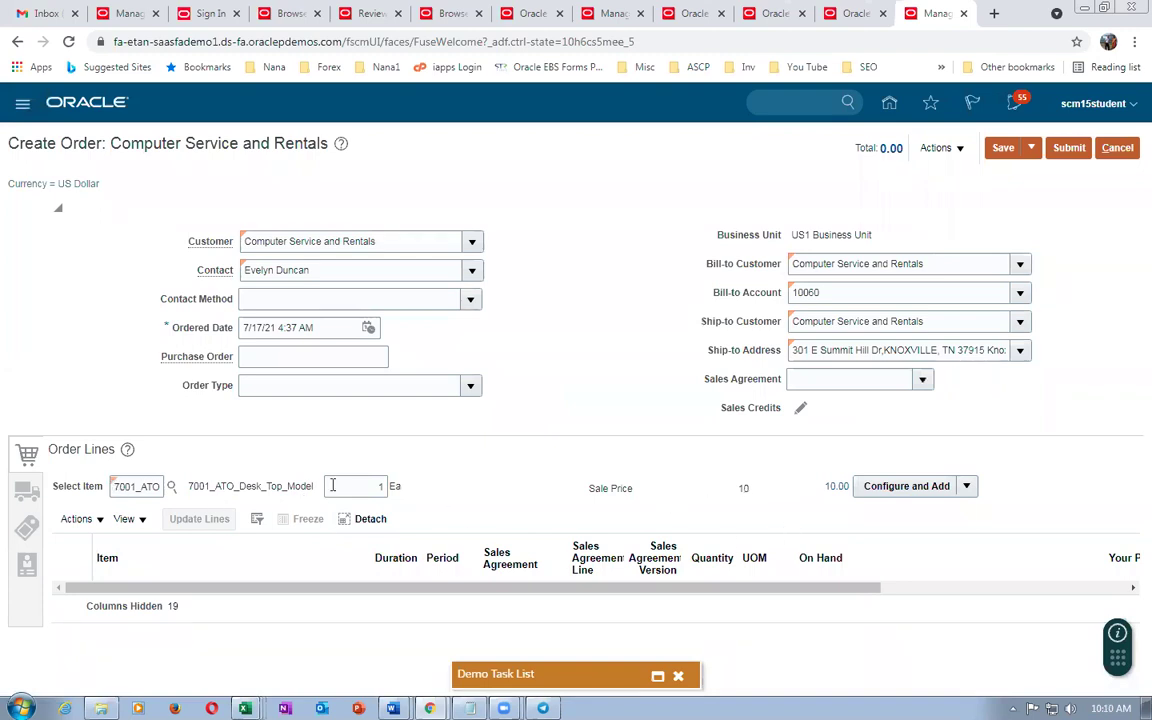
click(363, 485)
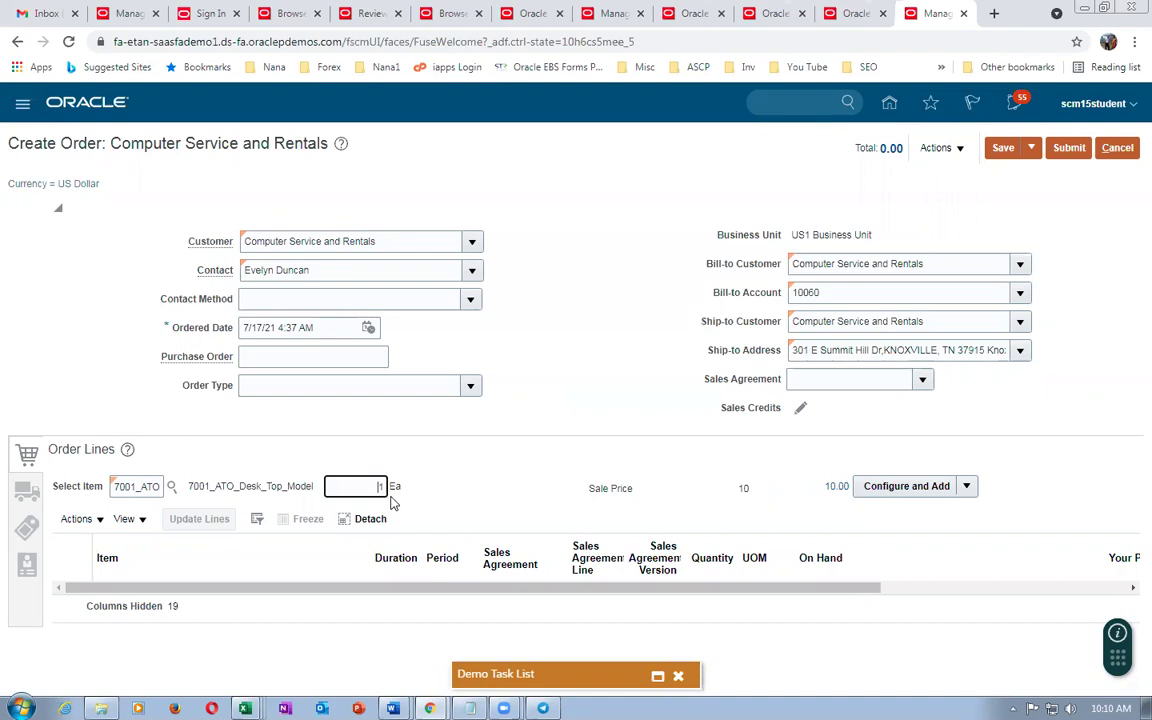
text(5)
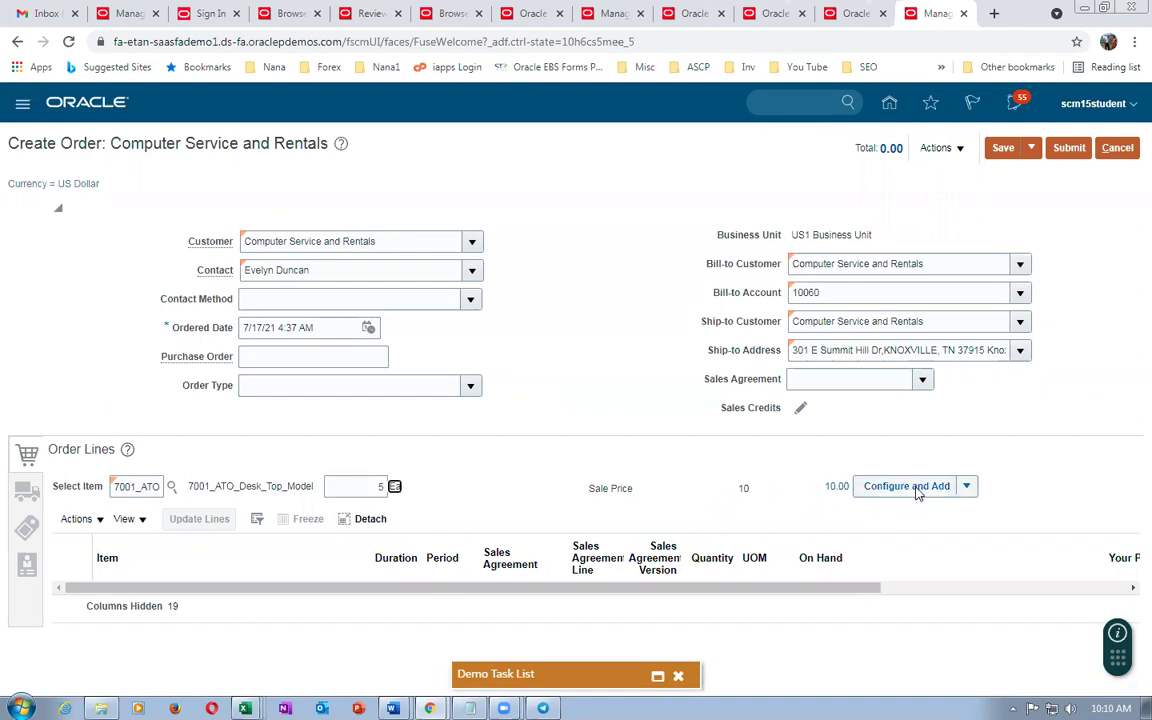
click(910, 487)
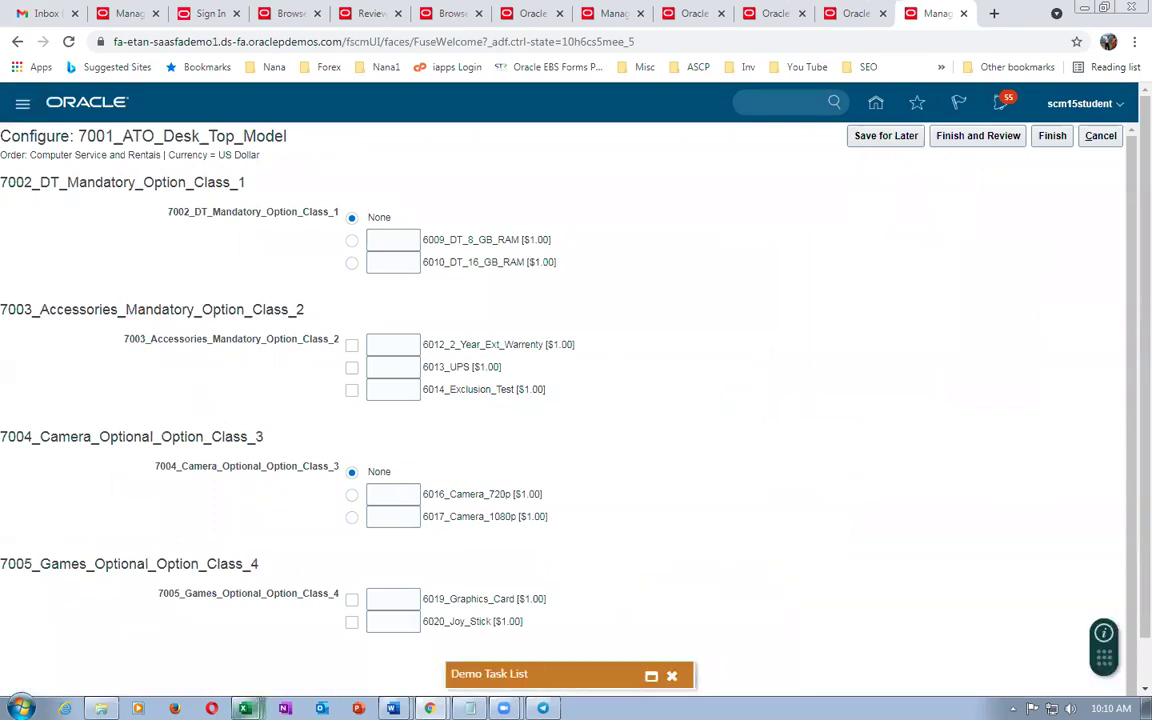
Compare the DT_Mandatory_Option_Class_1 options in the 26_Configurator_Exercise workbook with those in the Oracle configurator.
click(245, 708)
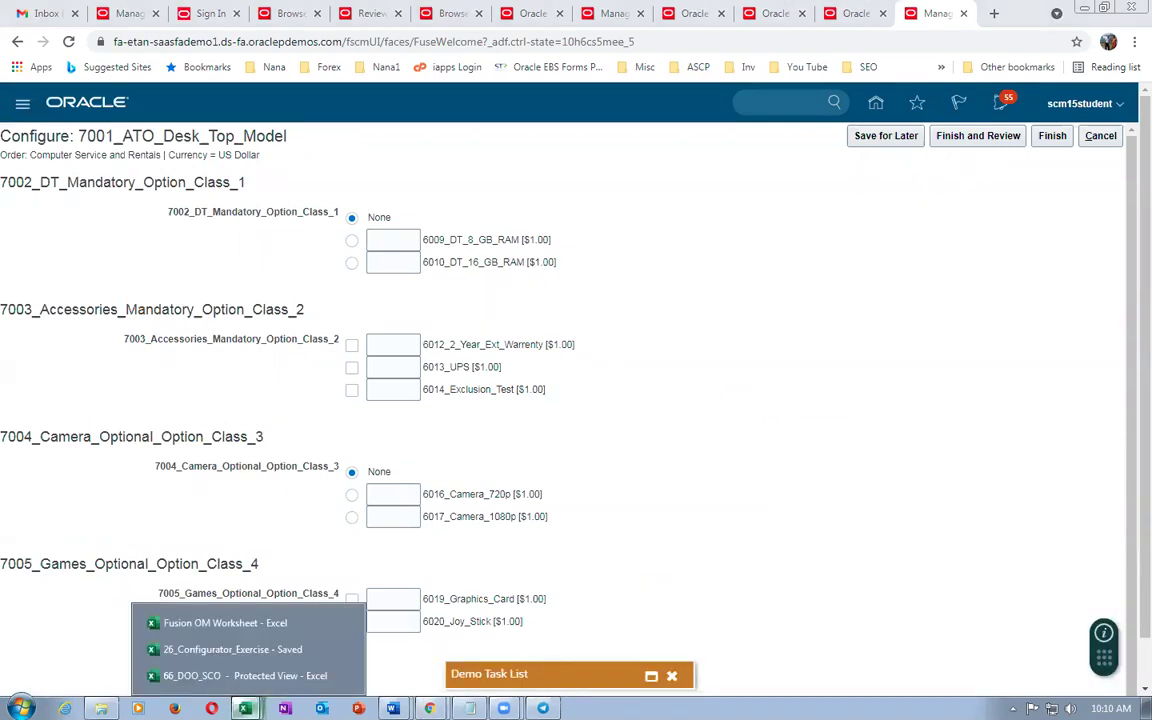
click(262, 650)
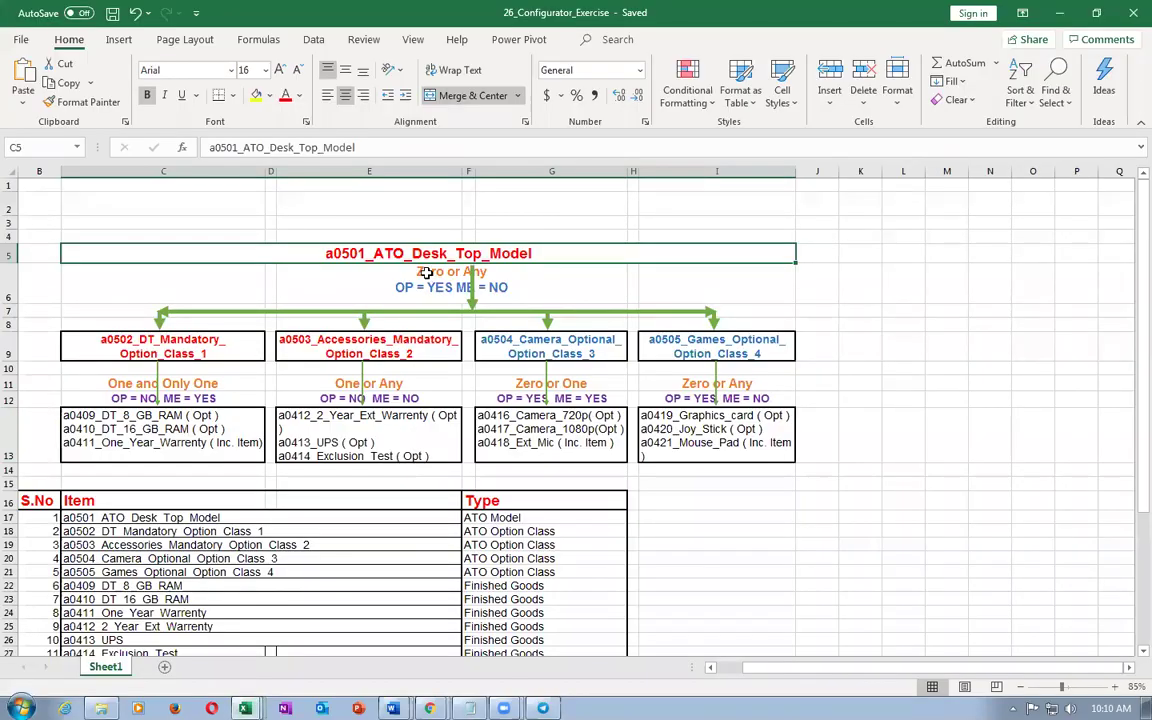
click(157, 423)
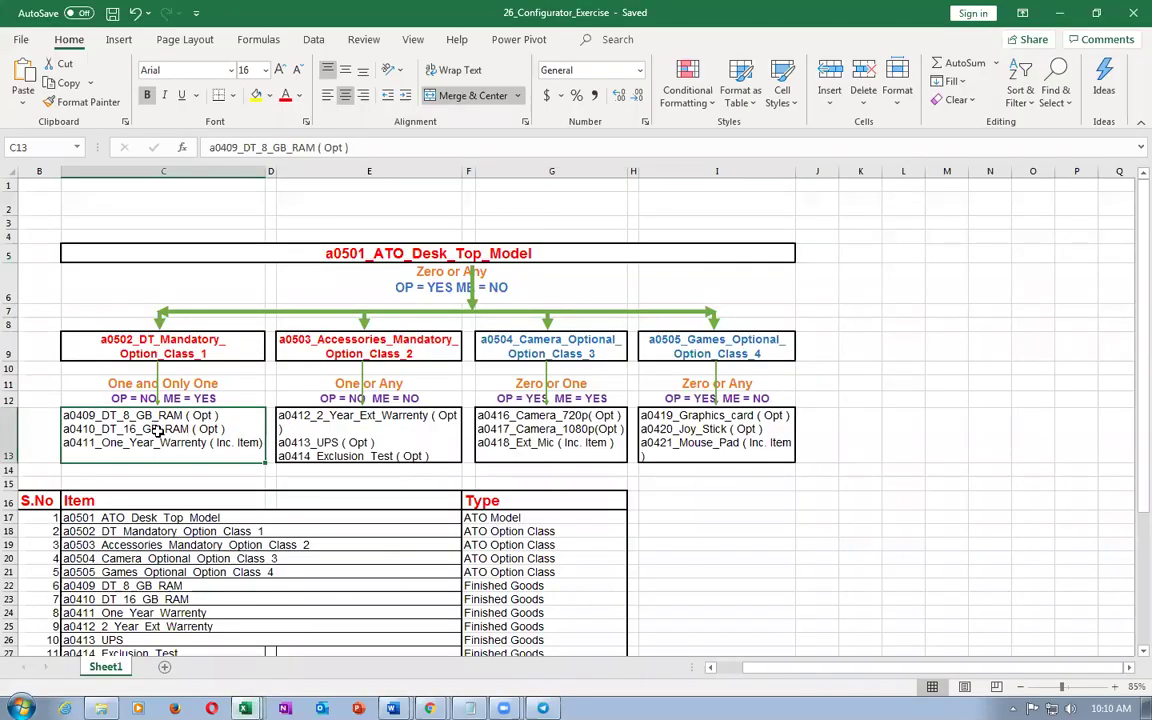
key(alt+Tab)
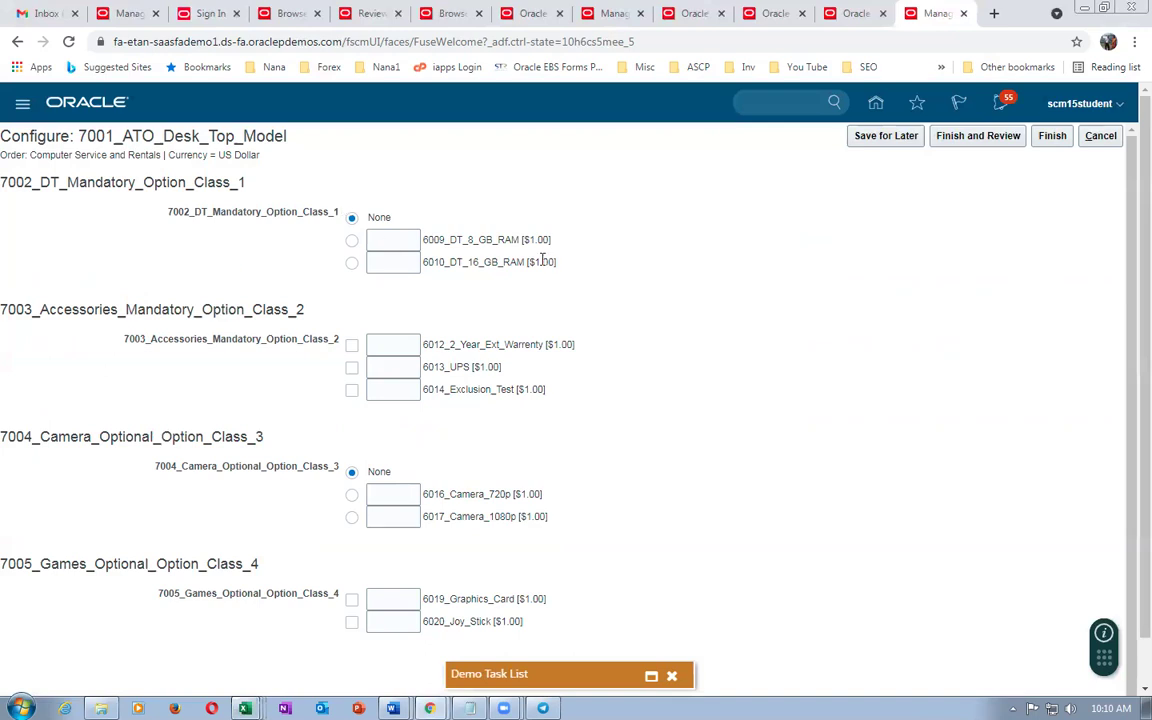
Compare the workbook's Accessories_Mandatory_Option_Class_2 selection rules and items with the accessories choices in the Oracle configurator.
key(alt+Tab)
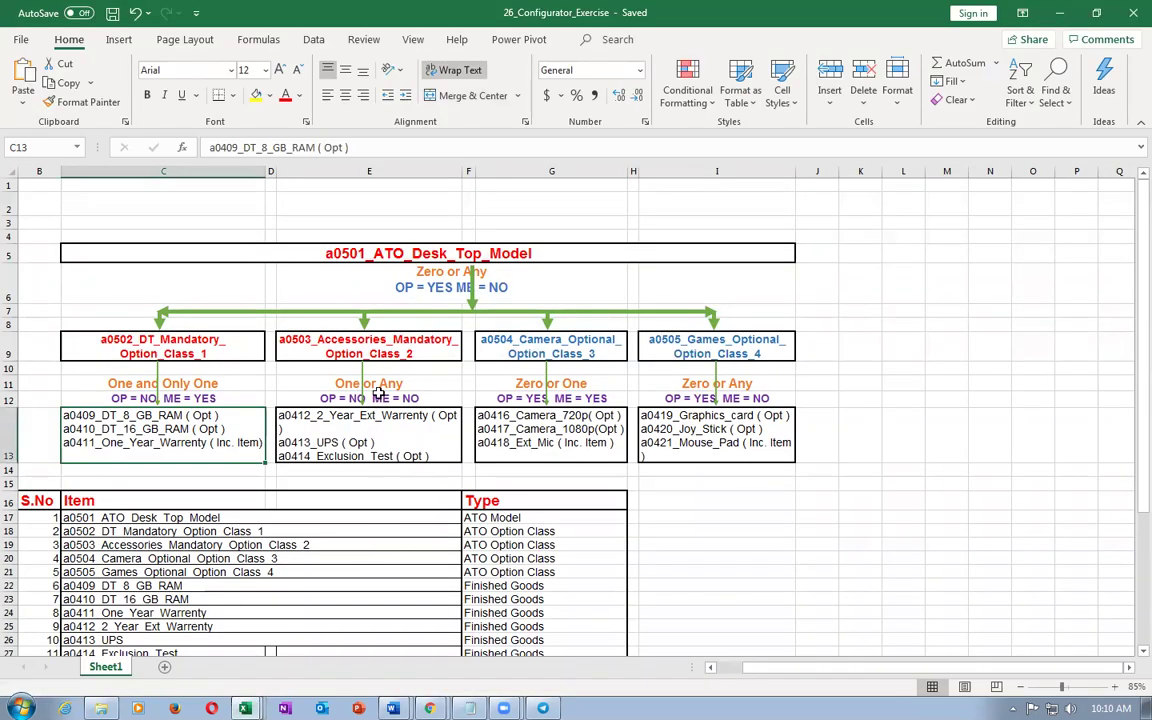
click(396, 399)
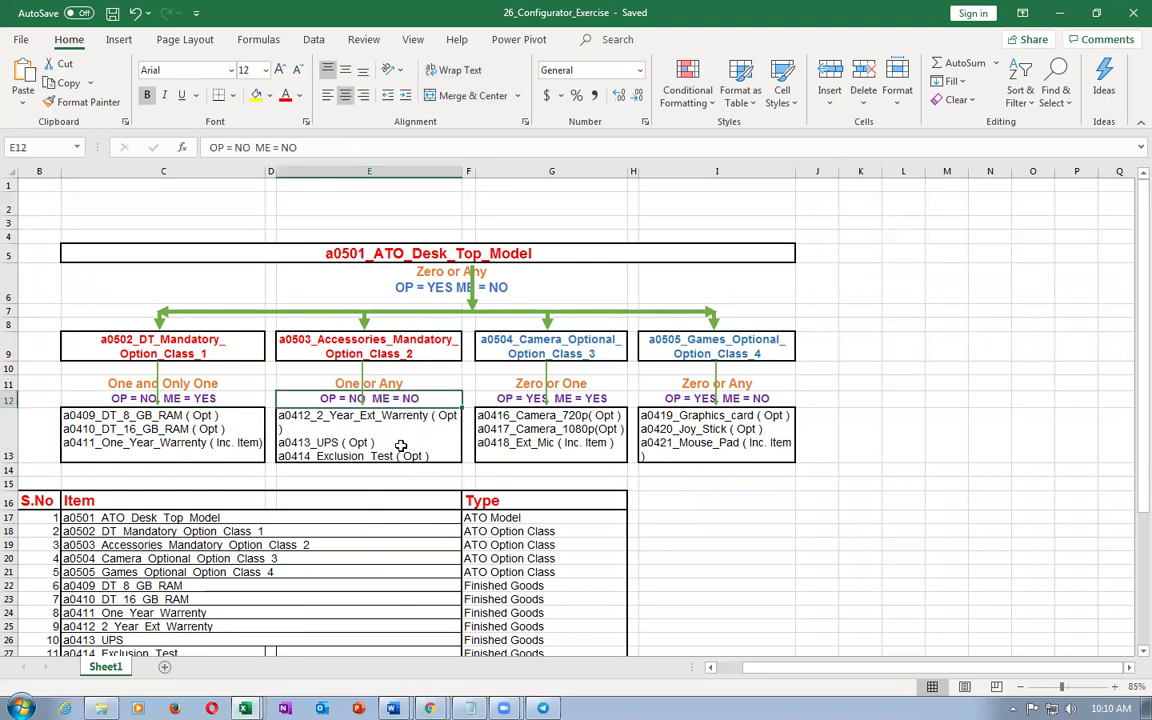
key(alt+Tab)
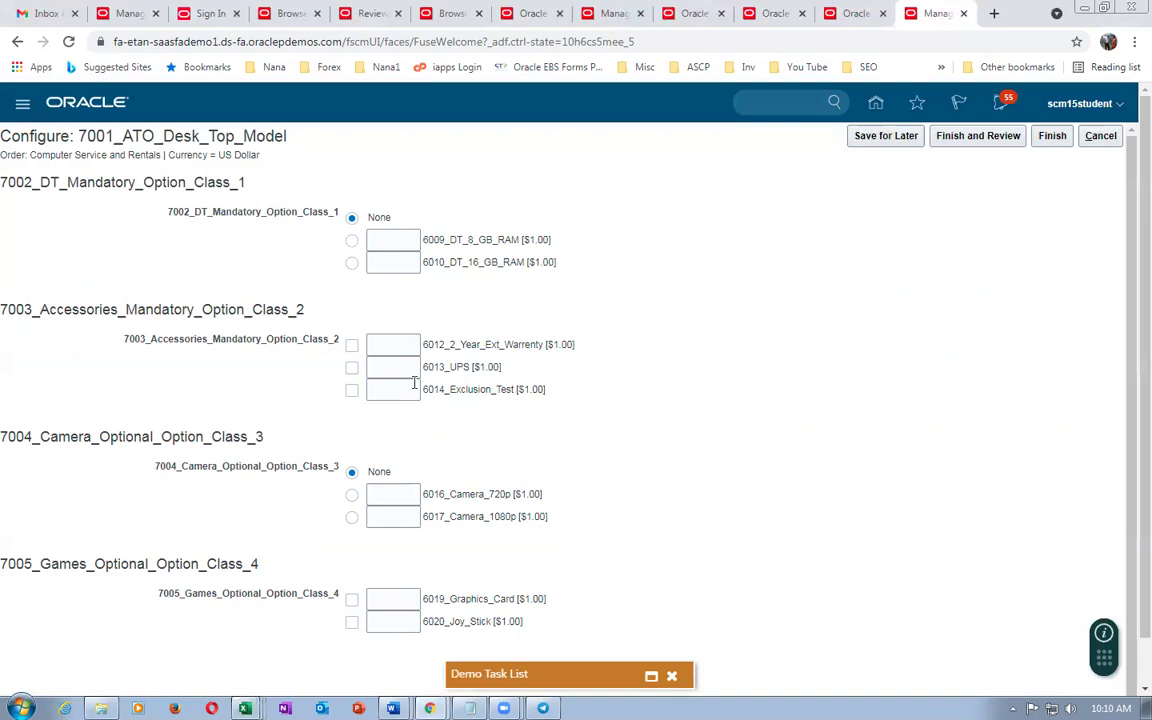
key(alt+Tab)
click(324, 385)
key(alt+Tab)
key(alt+Tab)
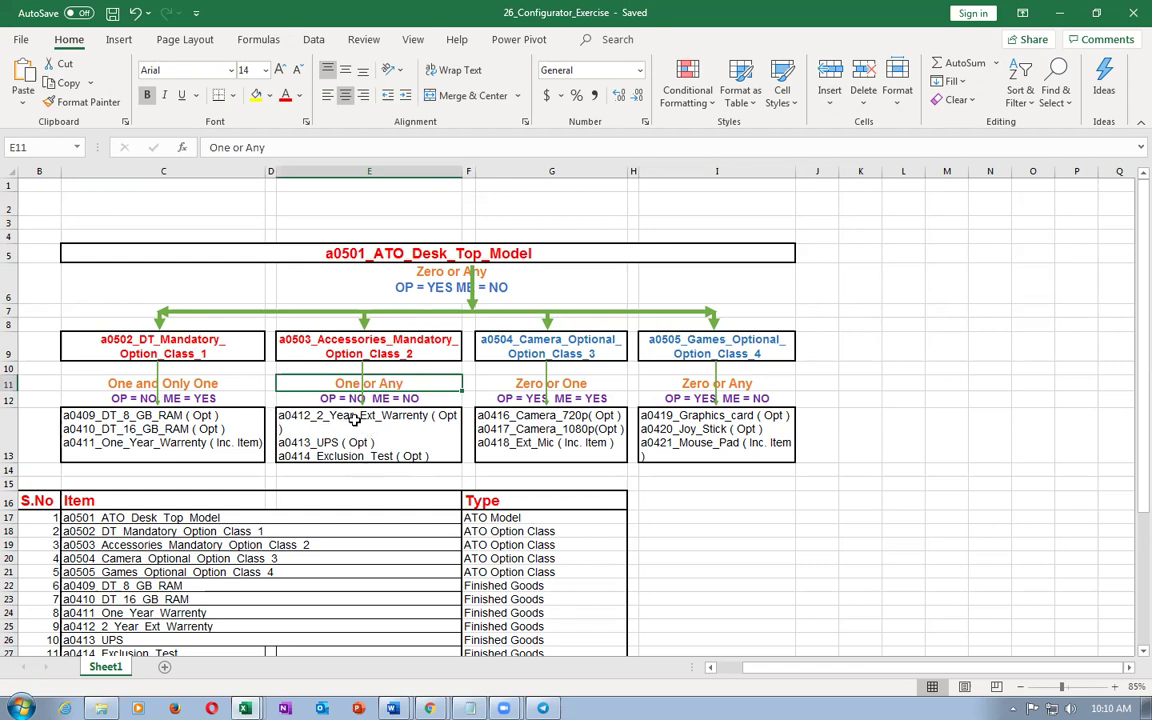
key(alt+Tab)
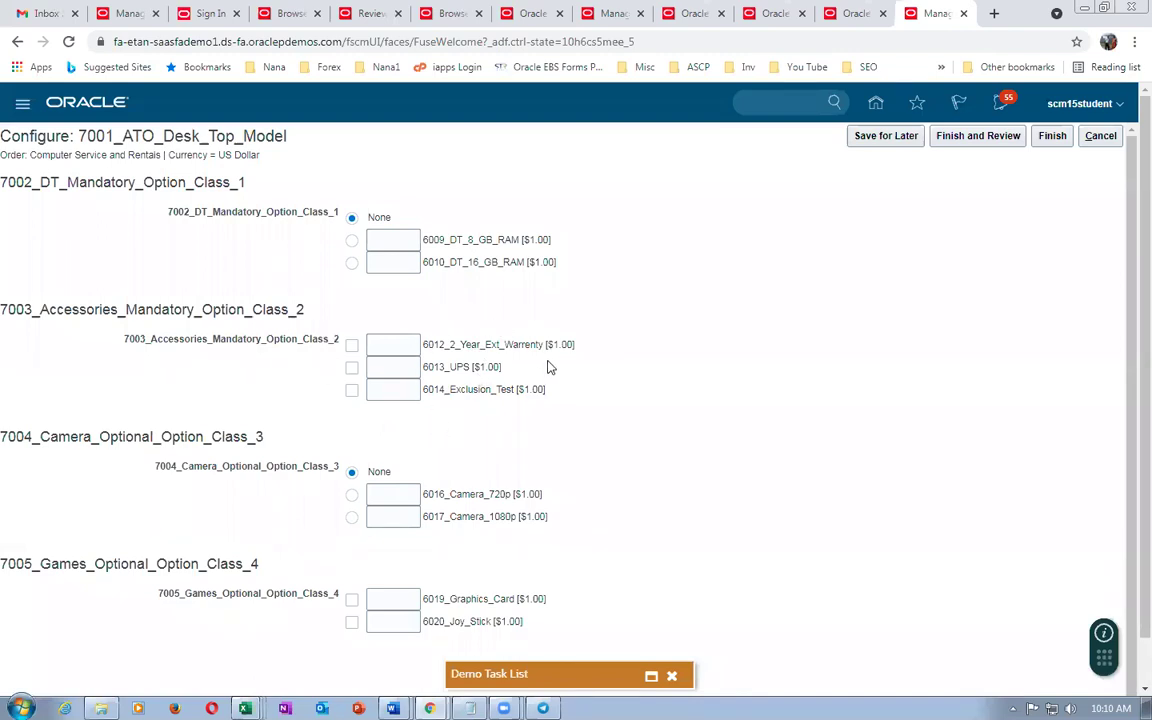
Check the workbook's camera class rule, try 6016_Camera_720p and 6017_Camera_1080p in the configurator, and reset the class to None.
key(alt+Tab)
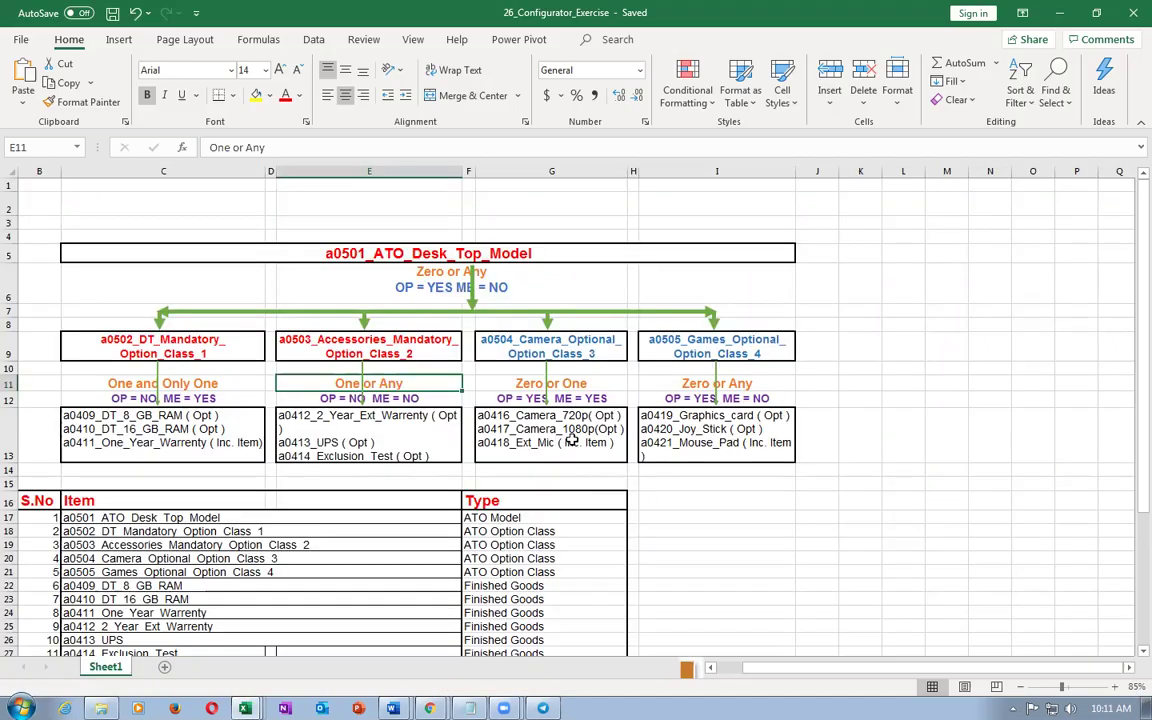
click(540, 398)
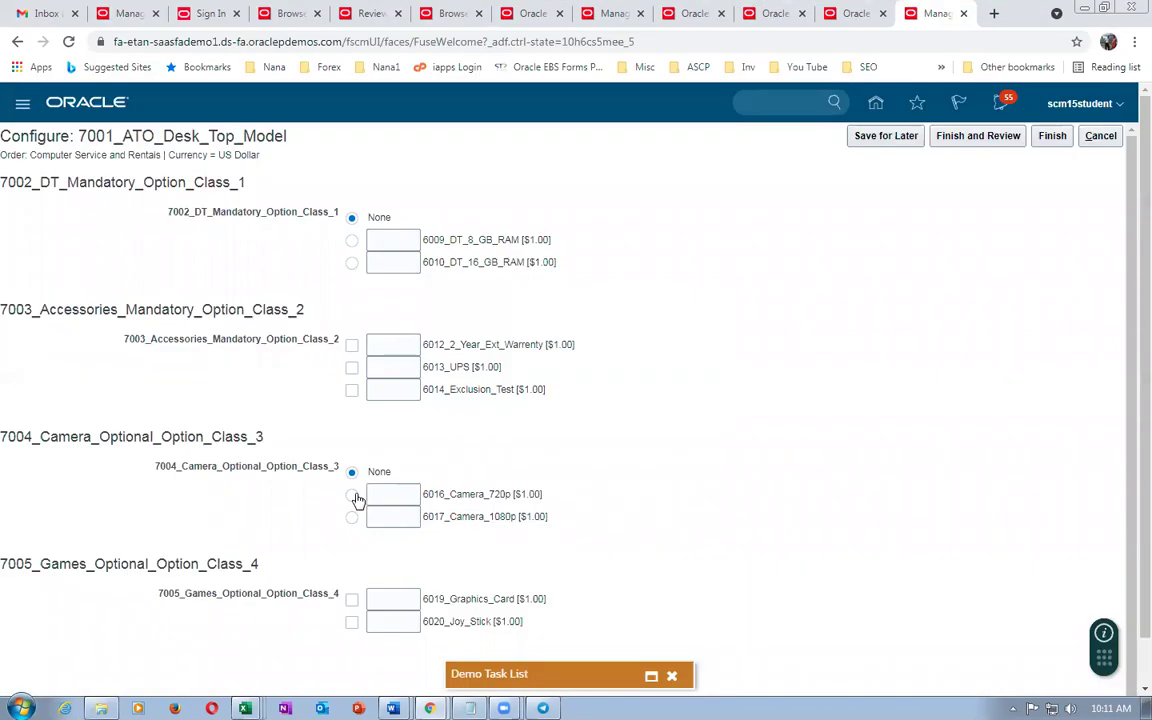
click(352, 495)
click(352, 518)
click(352, 472)
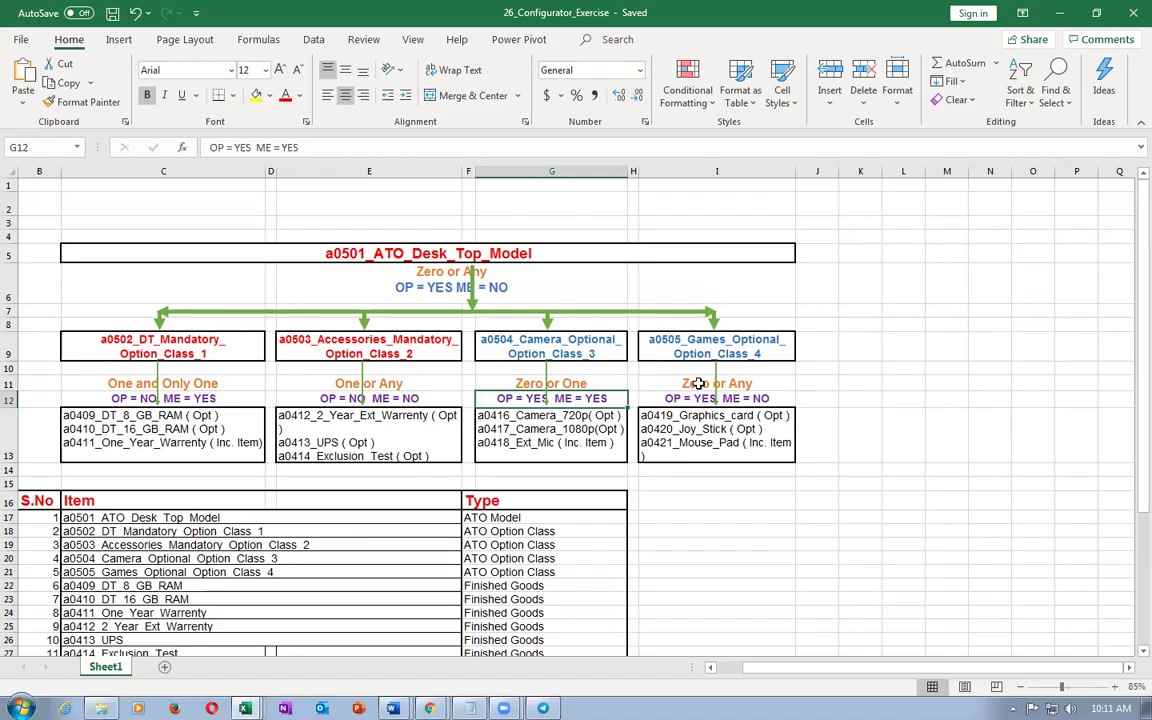
Check the workbook's games class rule and select 6019_Graphics_Card and 6020_Joy_Stick under 7005_Games_Optional_Option_Class_4 in the configurator.
click(695, 384)
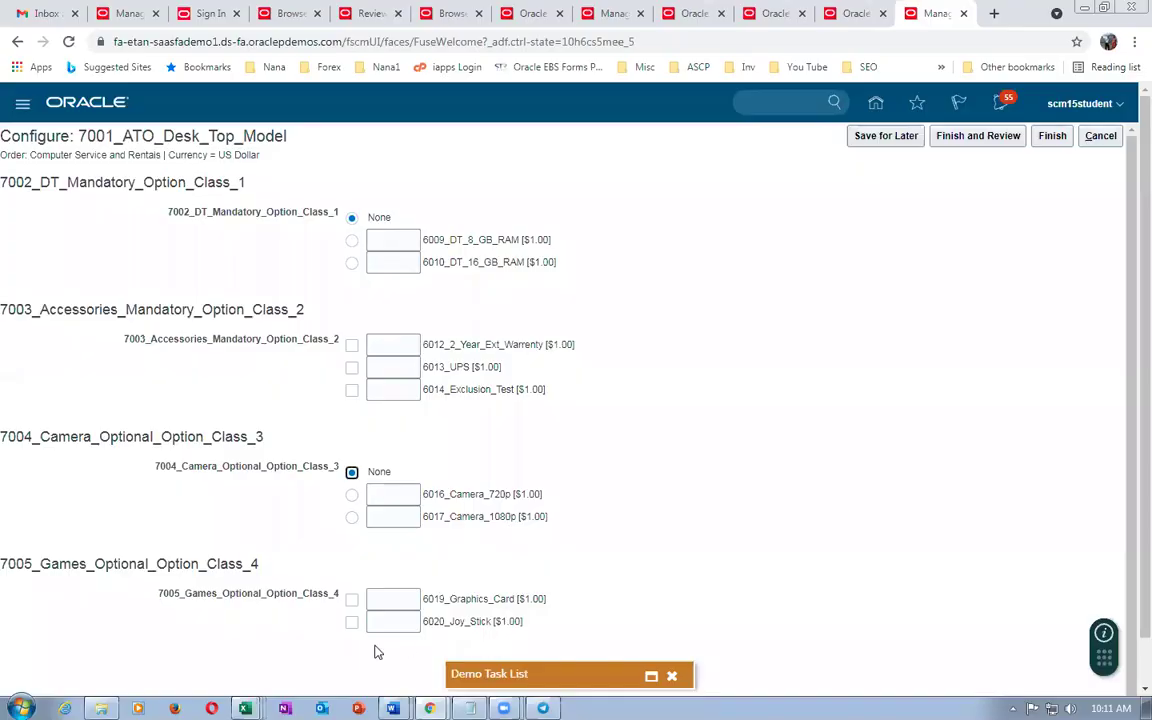
click(351, 600)
click(351, 622)
key(alt+Tab)
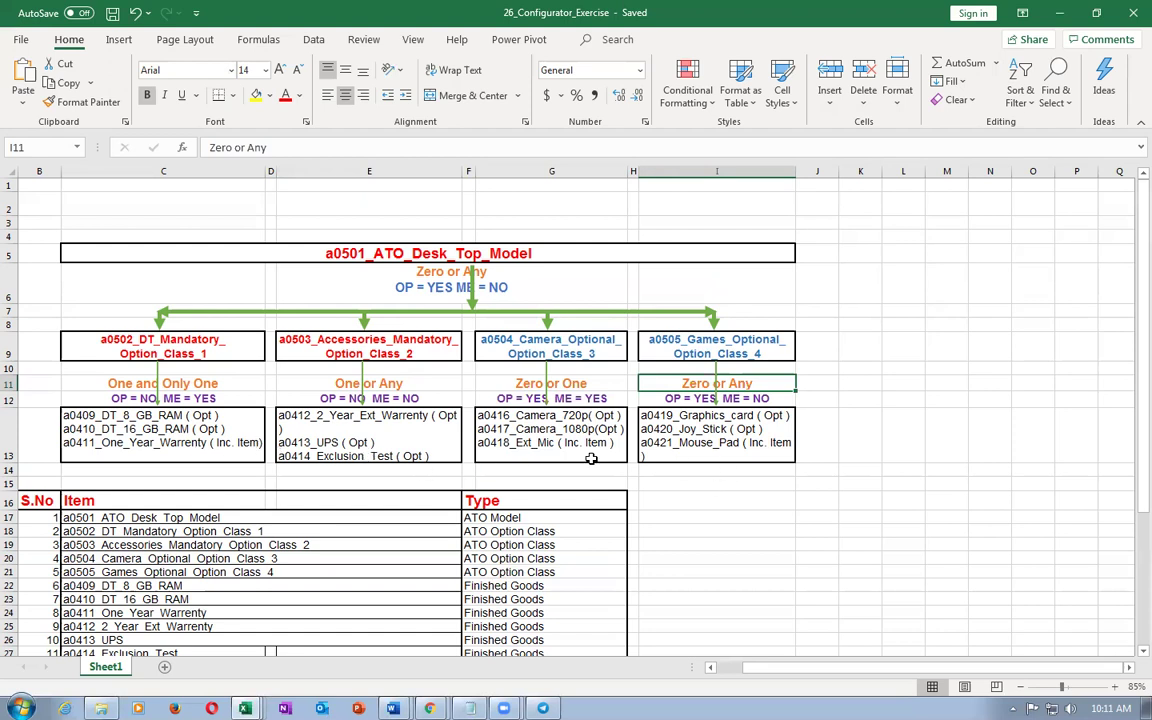
key(alt+Tab)
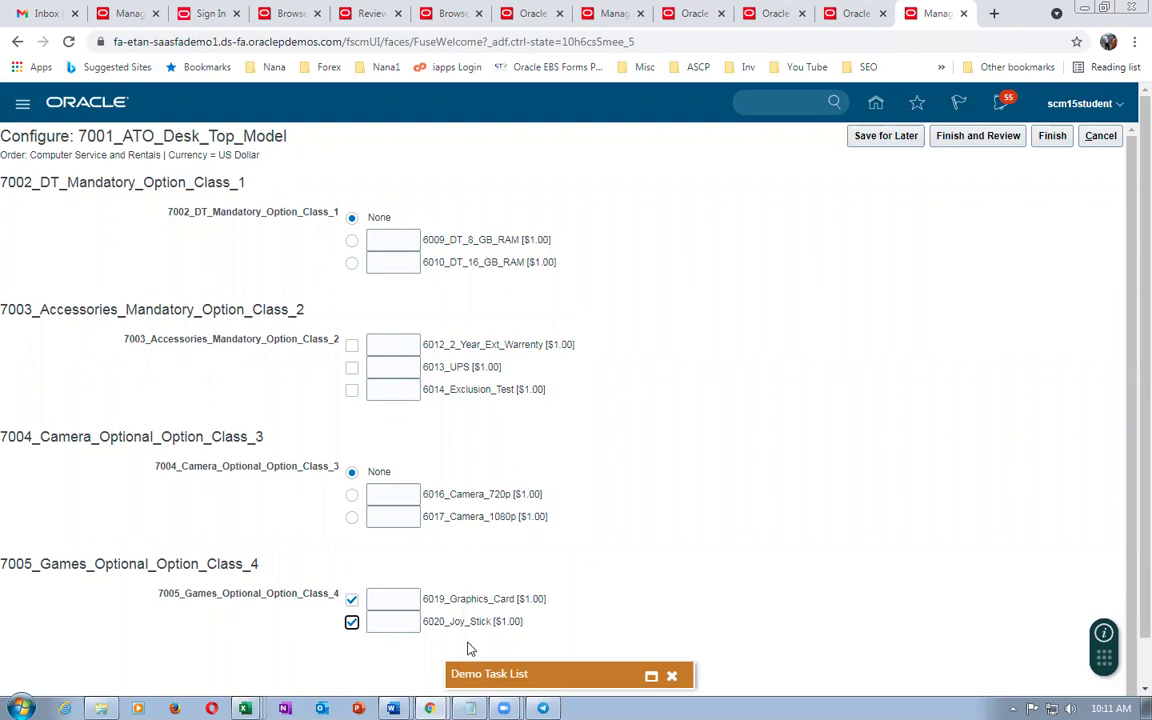
Finish the desktop model configuration and review the components of order line 1, including 6012_2_Year_Ext_Warrenty.
click(1052, 135)
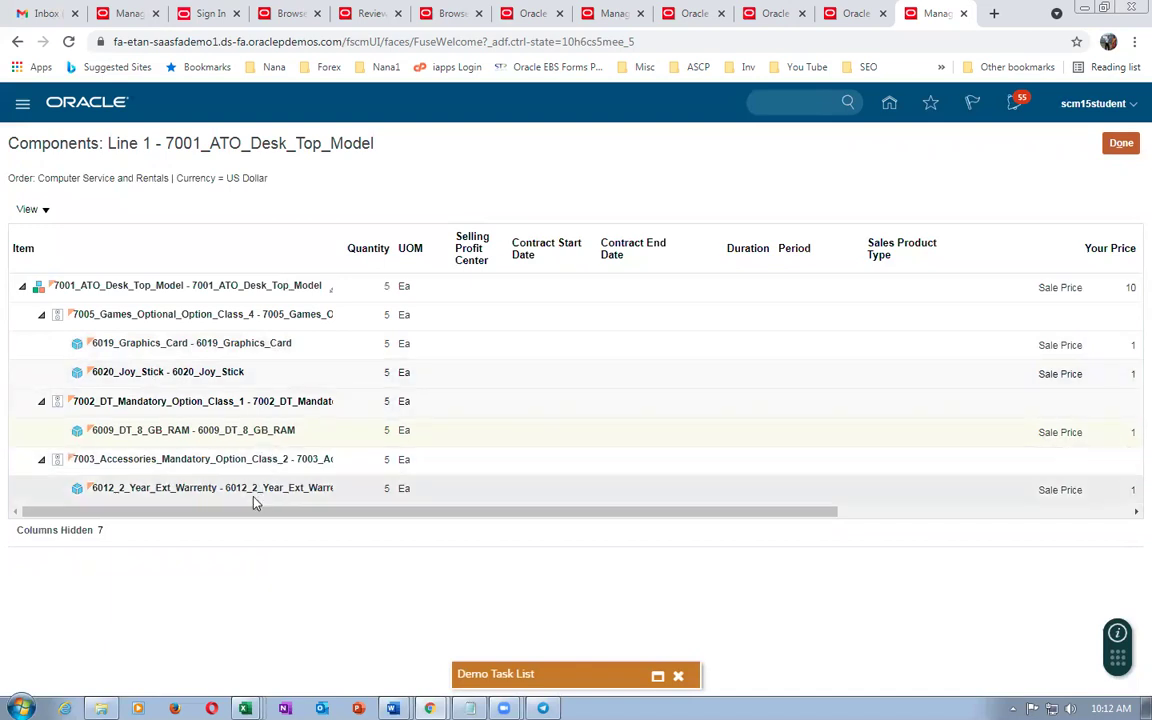
click(151, 487)
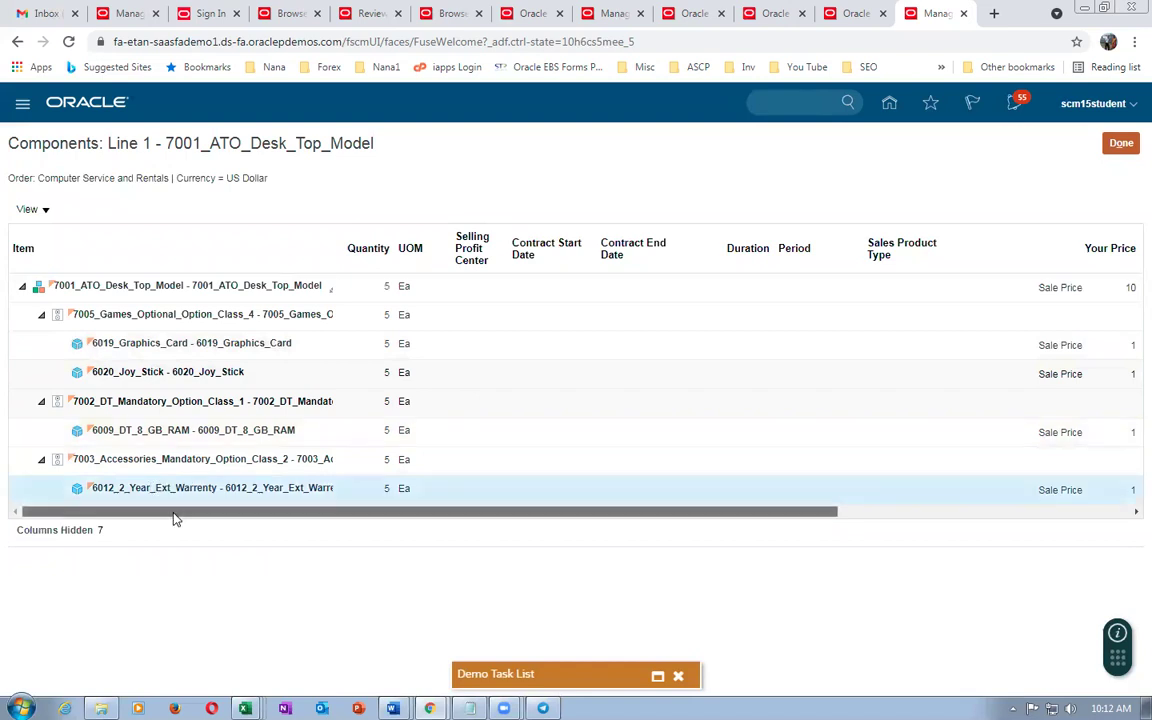
Review the prices and amounts of the 7001_ATO_Desk_Top_Model components, and return to the sales order.
drag(176, 513, 494, 555)
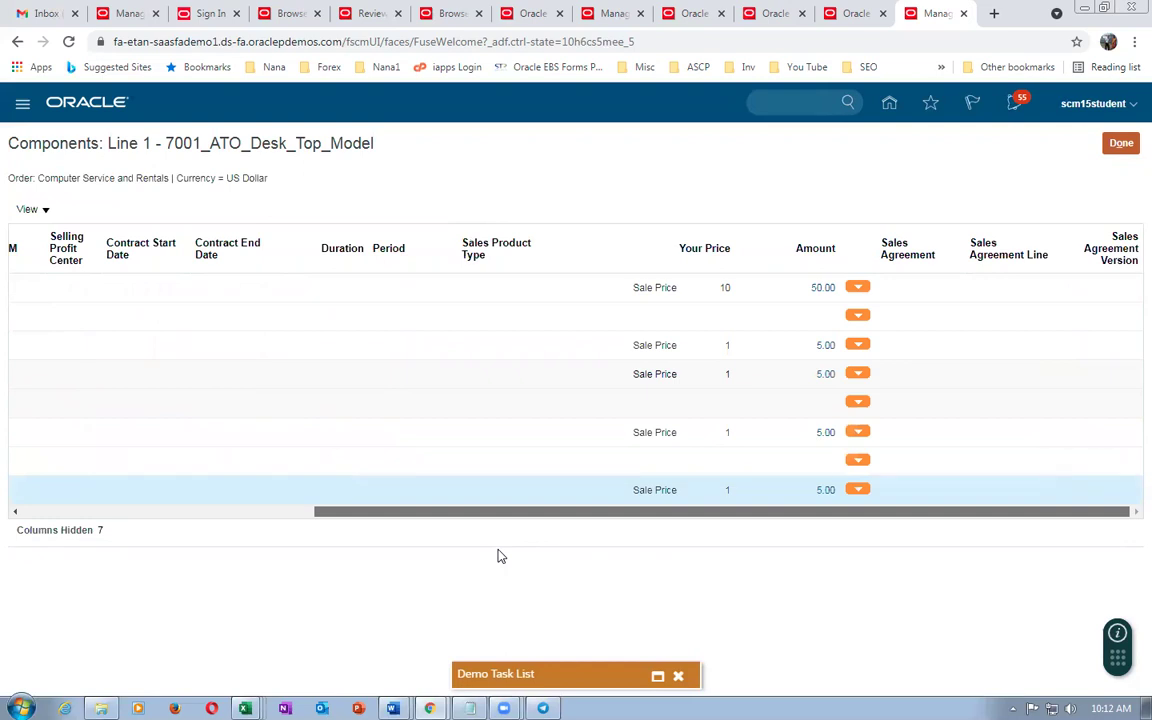
drag(466, 511, 219, 515)
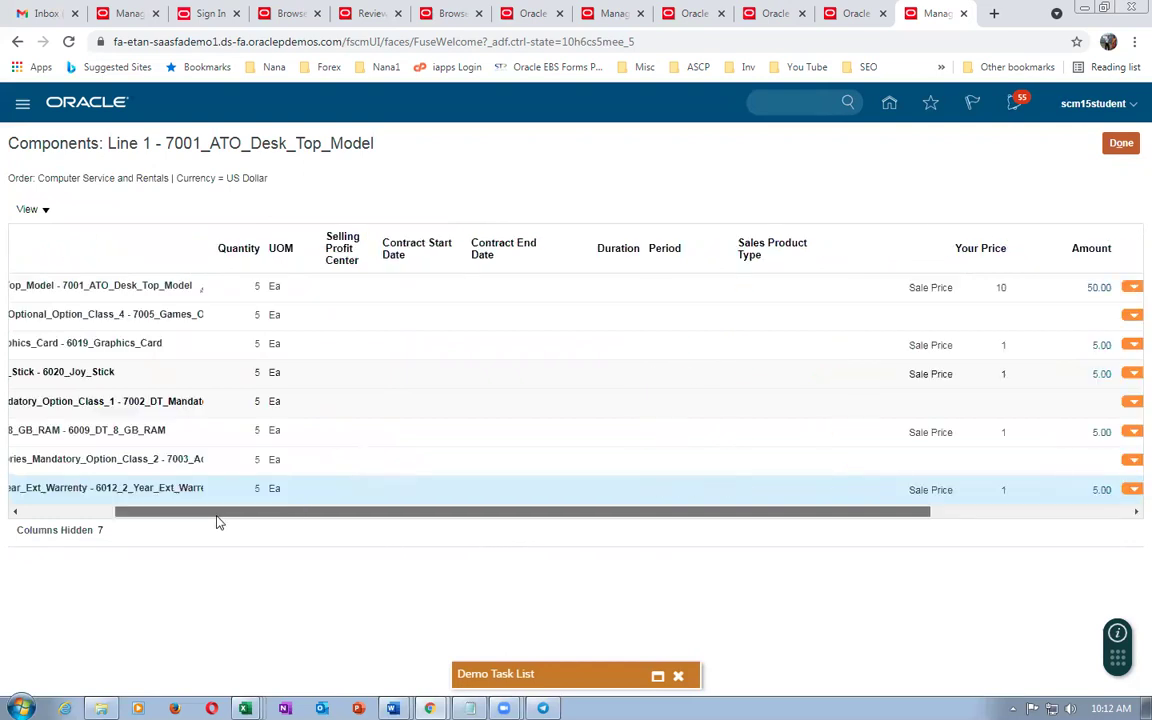
click(1121, 145)
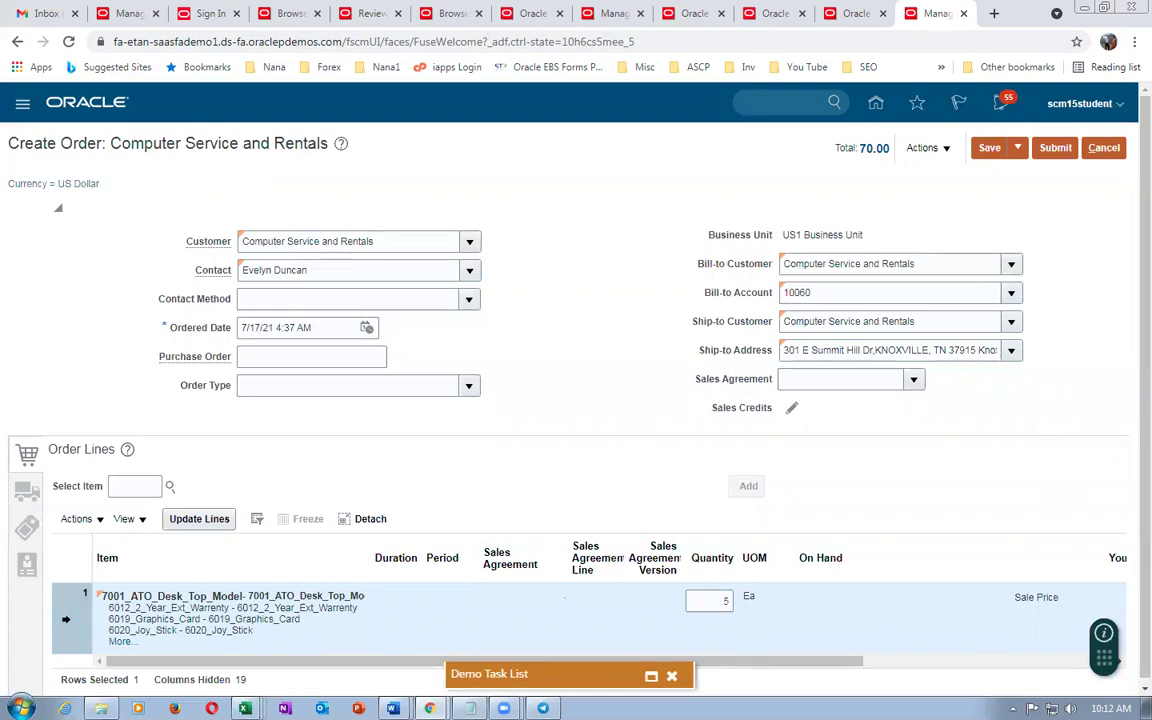
Switch to the 26_Configurator_Exercise workbook in Excel and examine the desktop model and its finished-goods items, from a0409_DT_8_GB_RAM to a0412_2_Year_Ext_Warrenty.
key(alt+Tab)
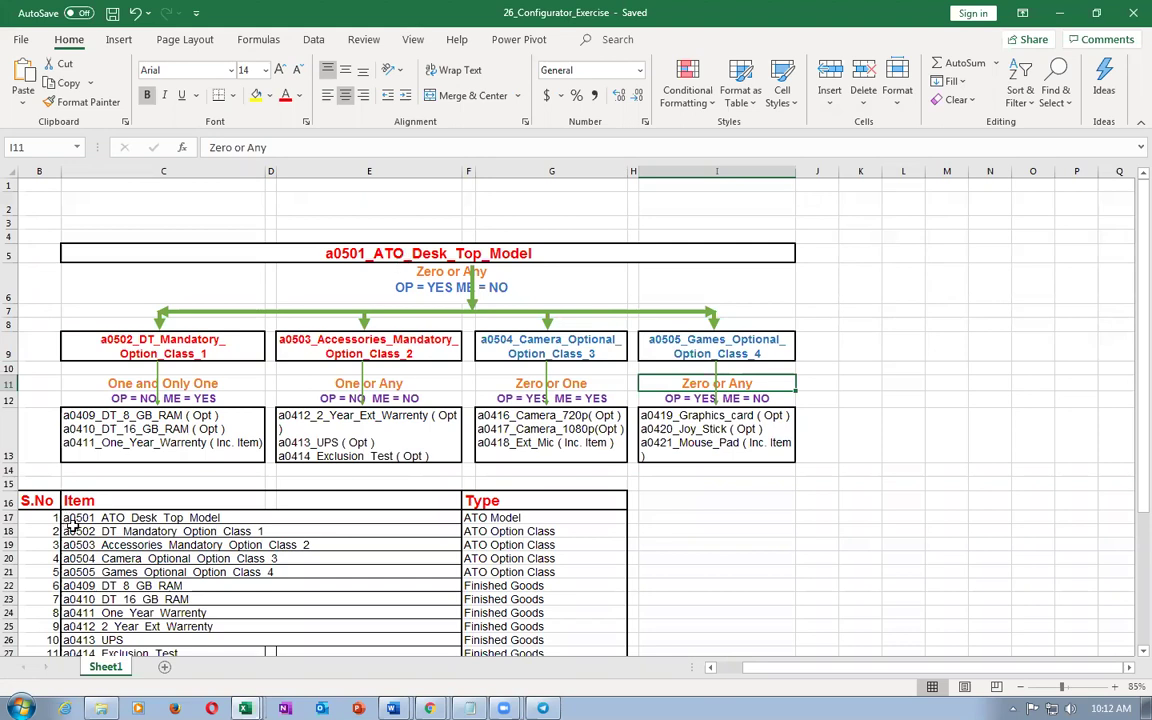
click(339, 256)
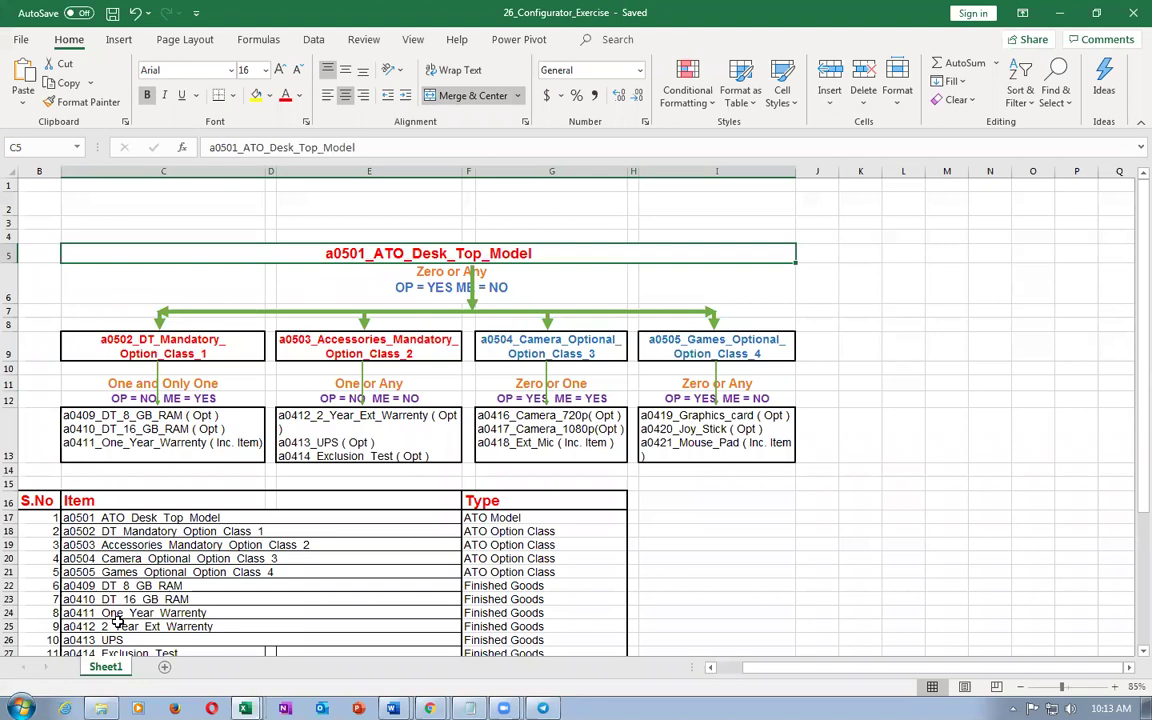
click(113, 586)
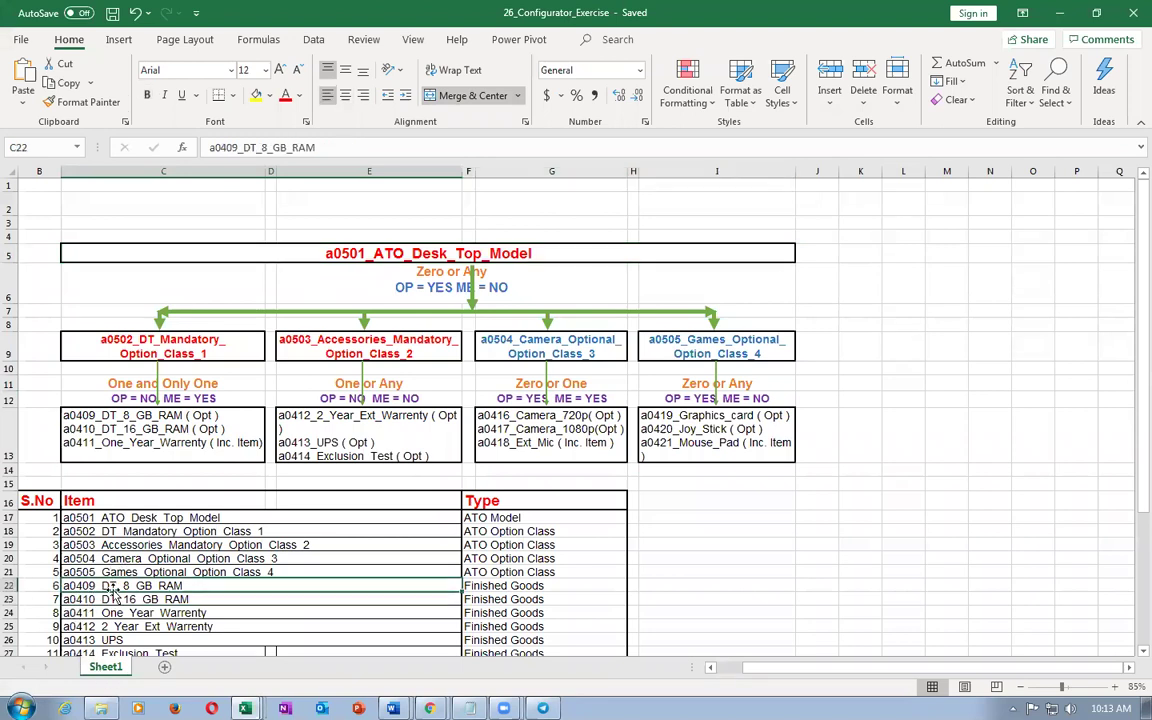
key(Down)
key(Down)
click(119, 627)
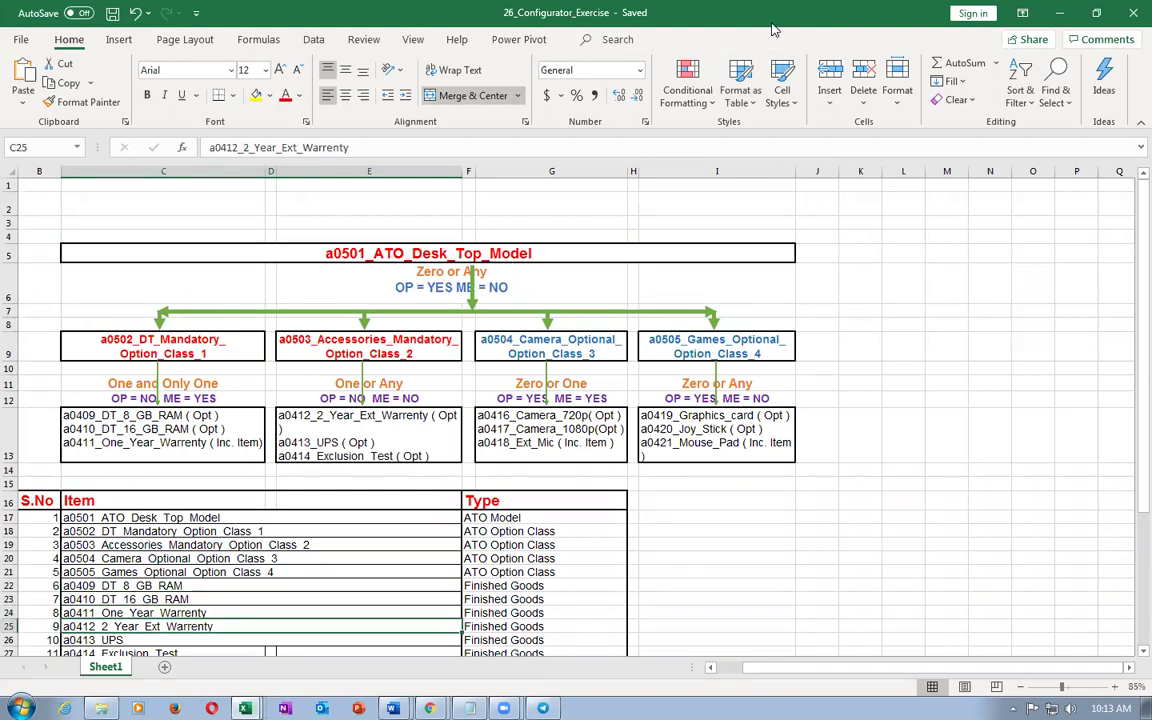